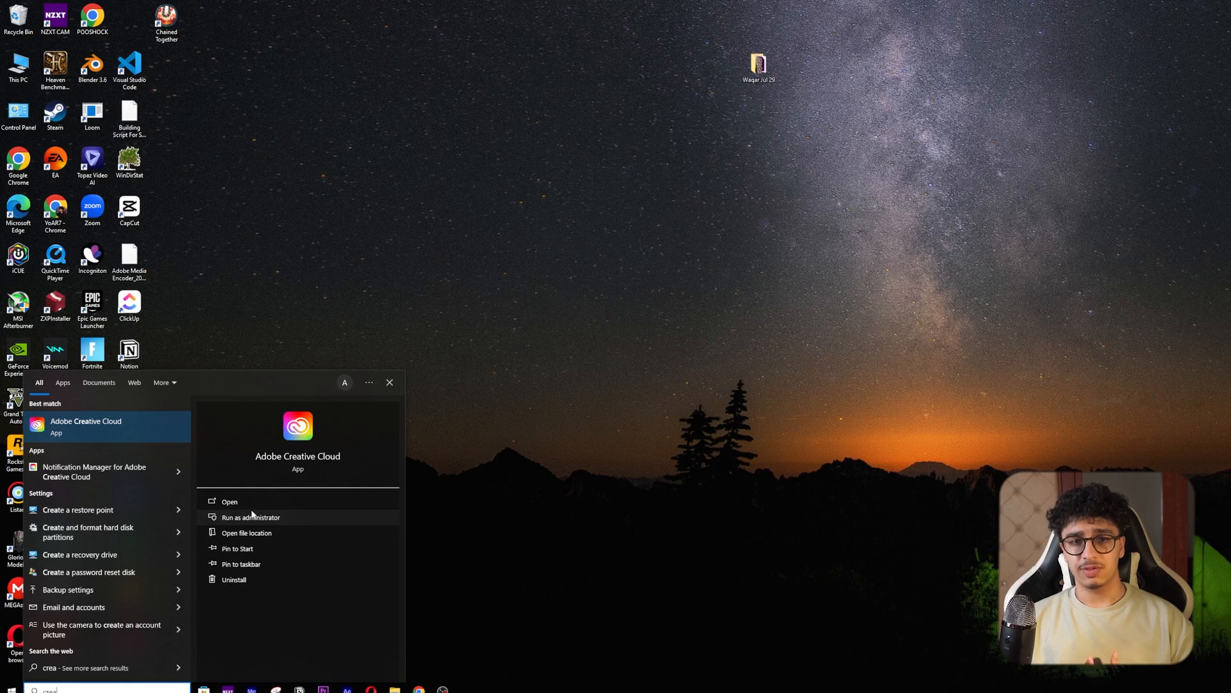
- Search the installed programs for "after" and launch Adobe After Effects 2023
key(BackSpace)
key(BackSpace)
key(BackSpace)
key(BackSpace)
text(after)
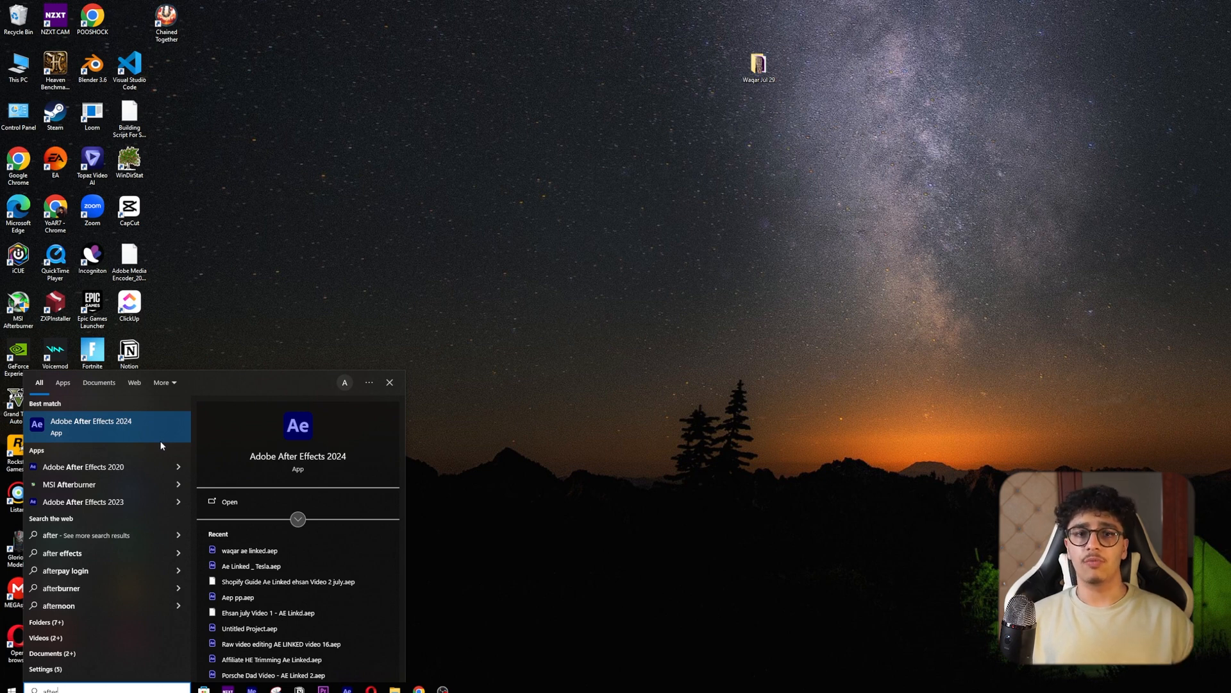
click(180, 502)
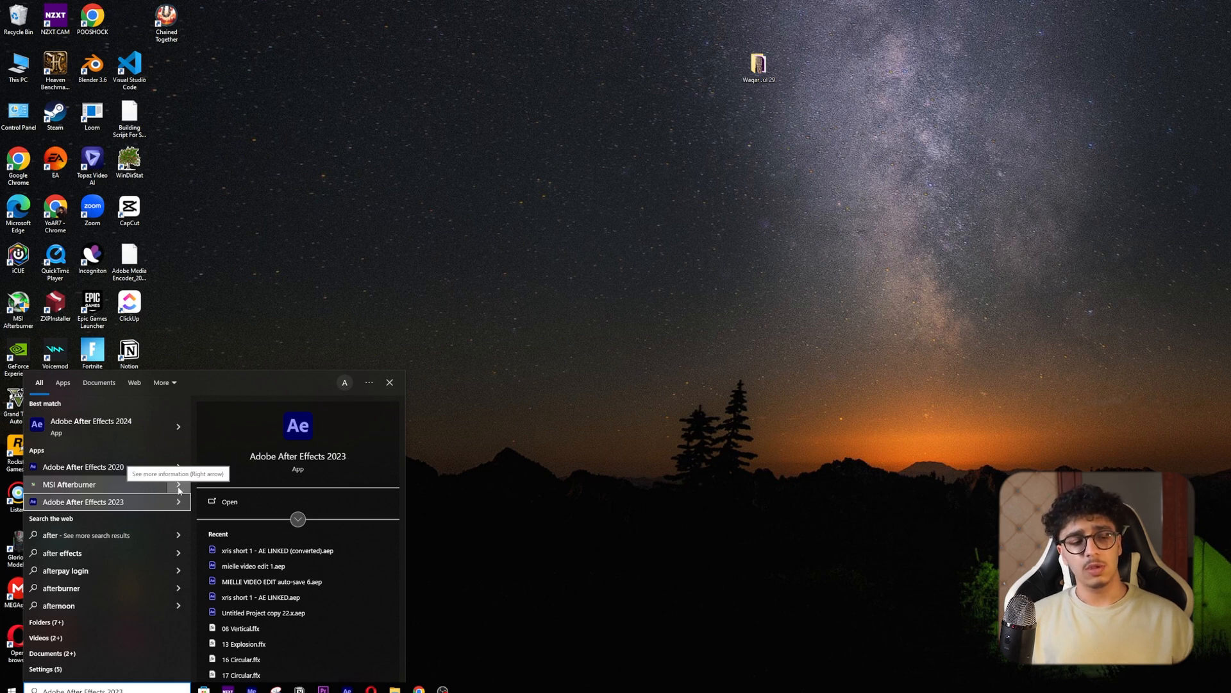
click(255, 503)
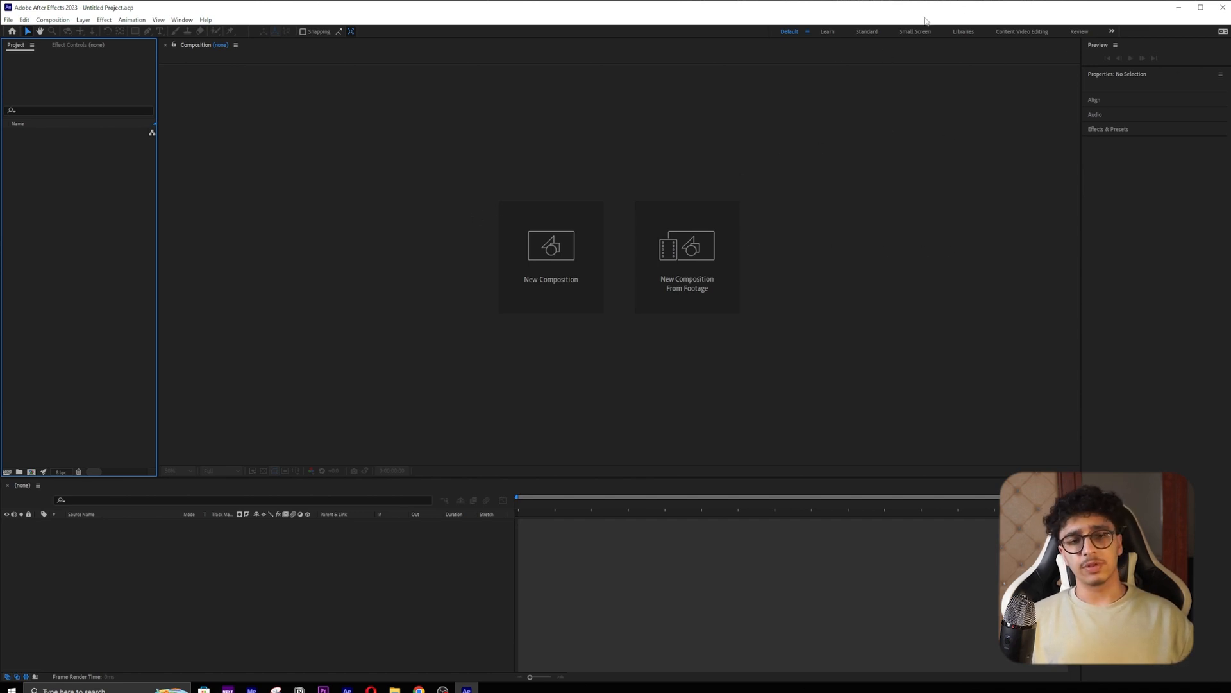
- Switch the workspace layout to All Panels
click(182, 19)
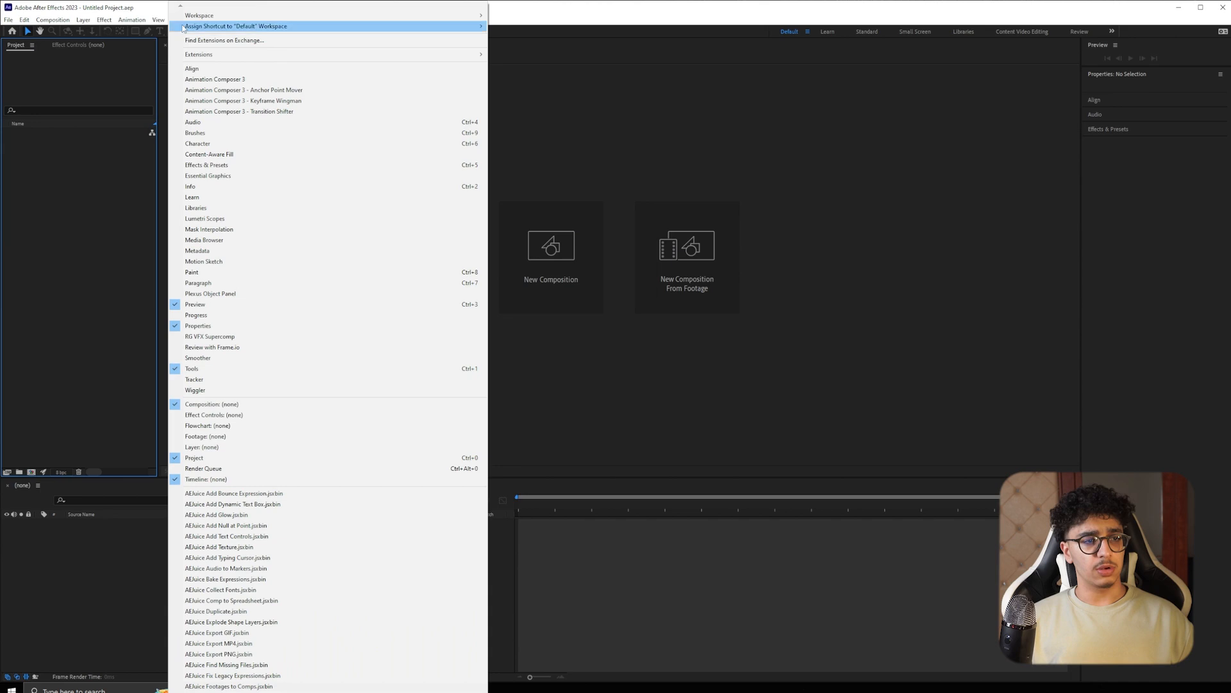
mouse_move(389, 15)
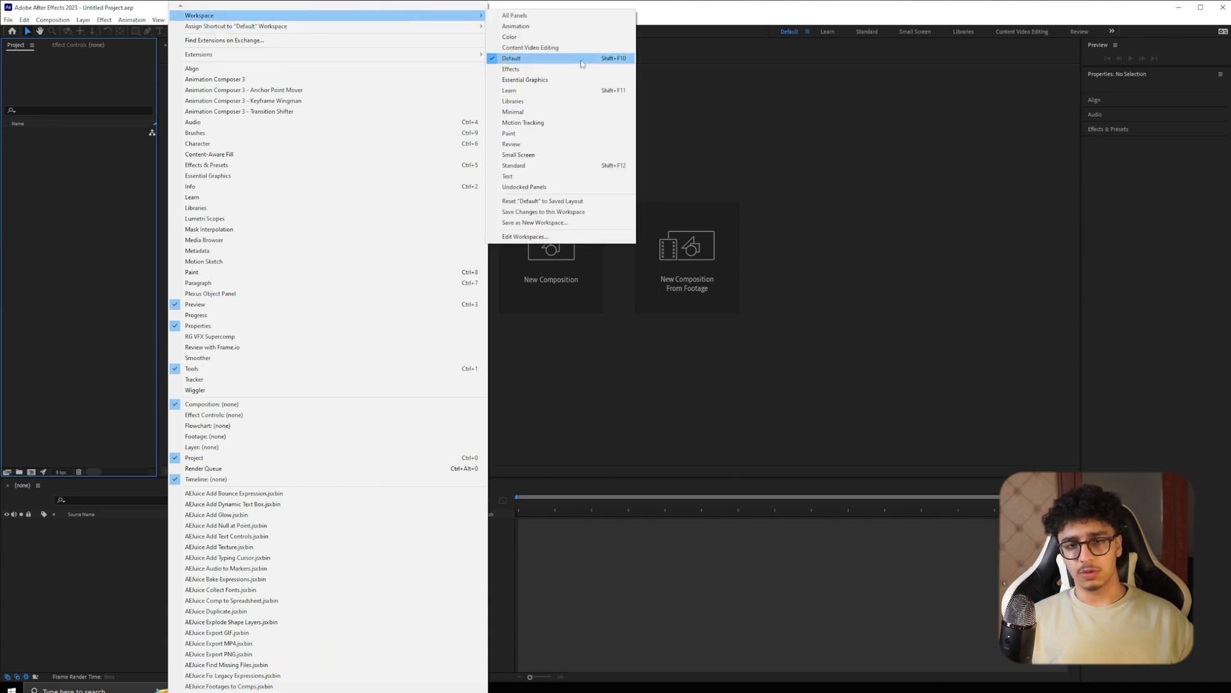
click(545, 15)
click(183, 20)
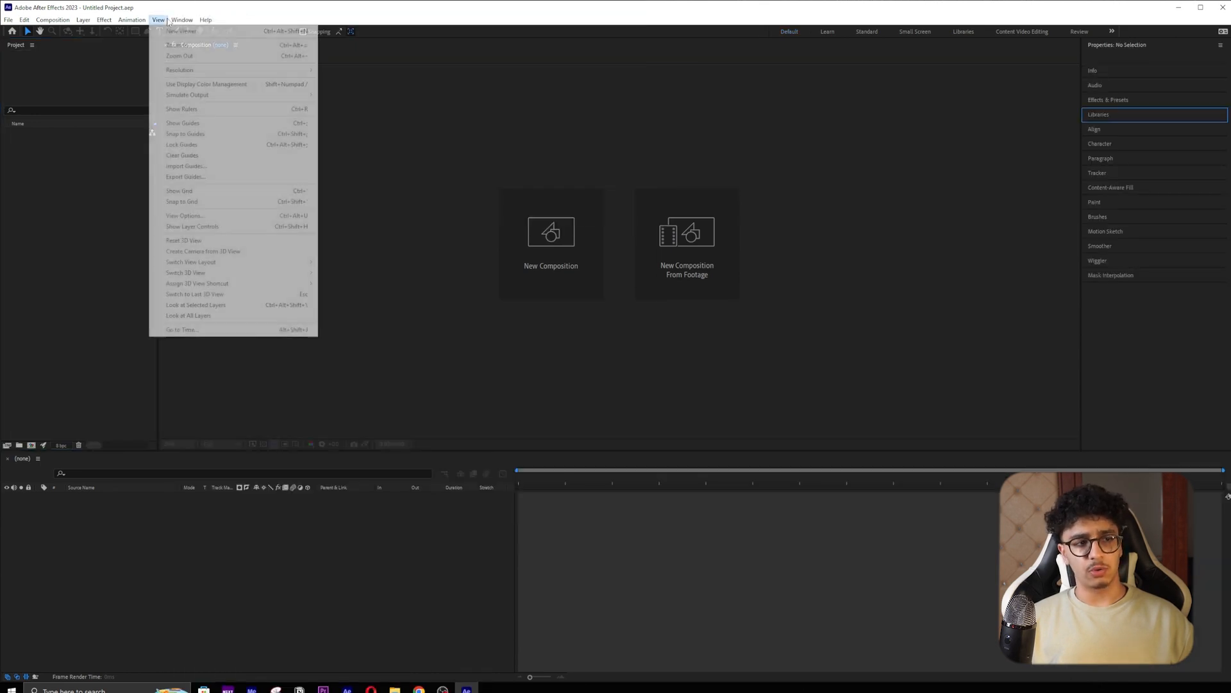
mouse_move(186, 26)
mouse_move(225, 16)
click(527, 14)
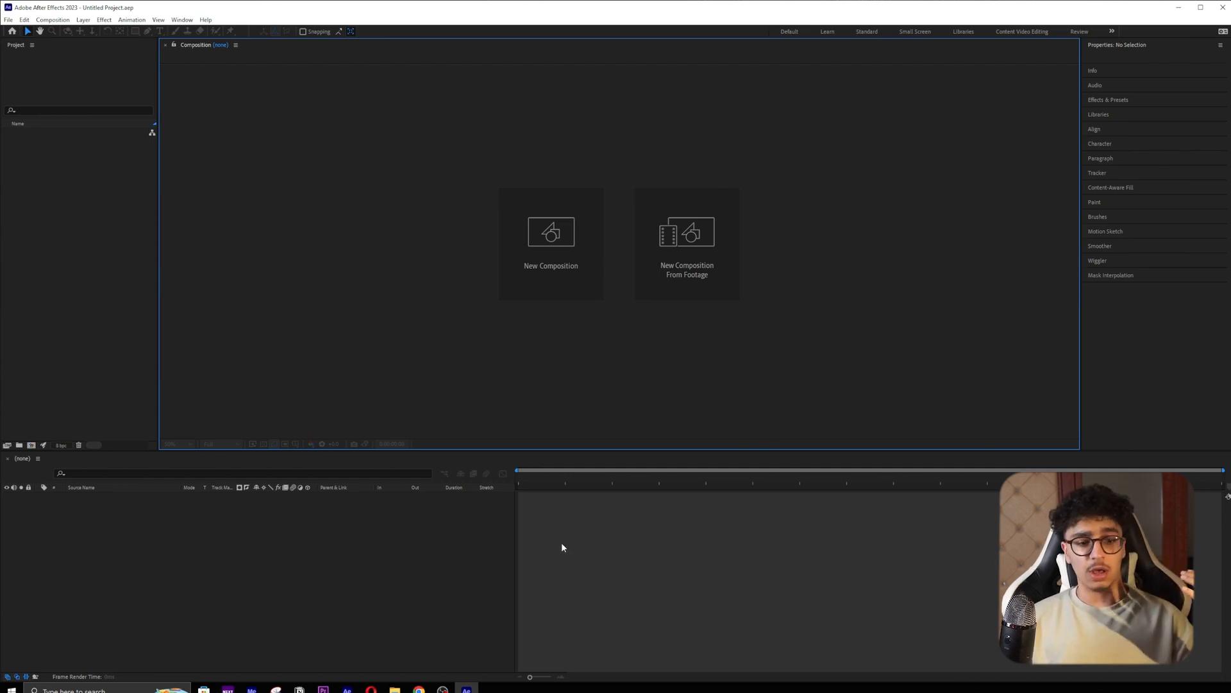
click(530, 538)
click(587, 395)
click(109, 302)
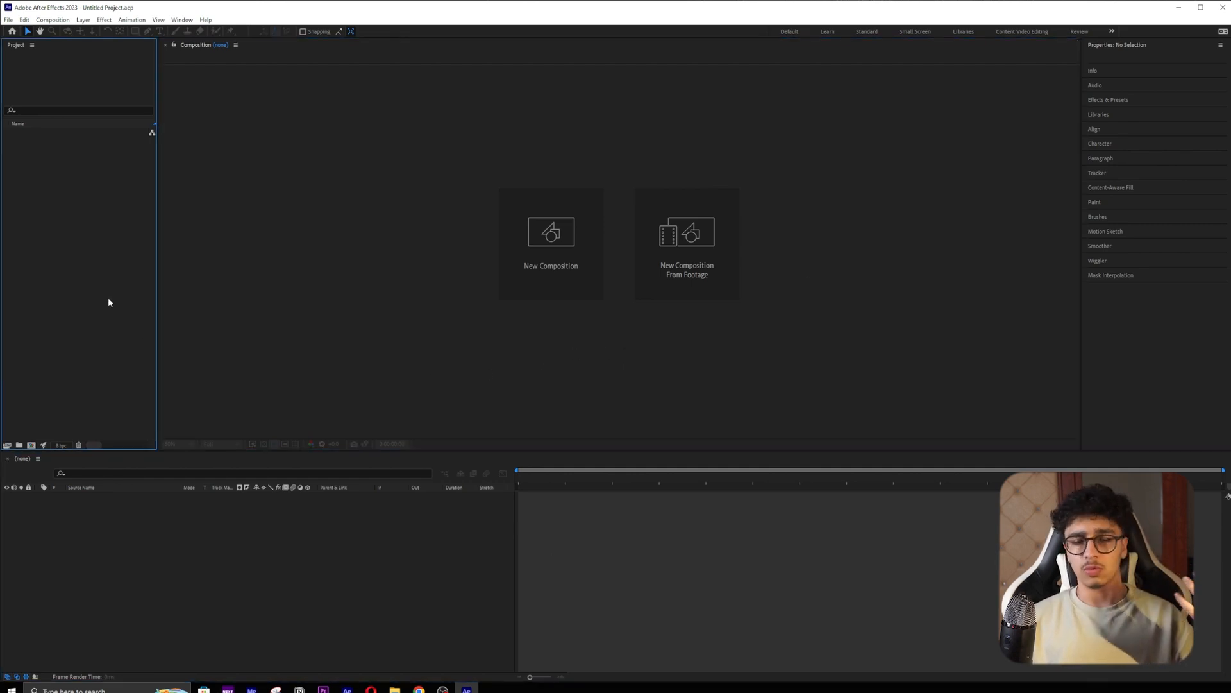
click(1053, 357)
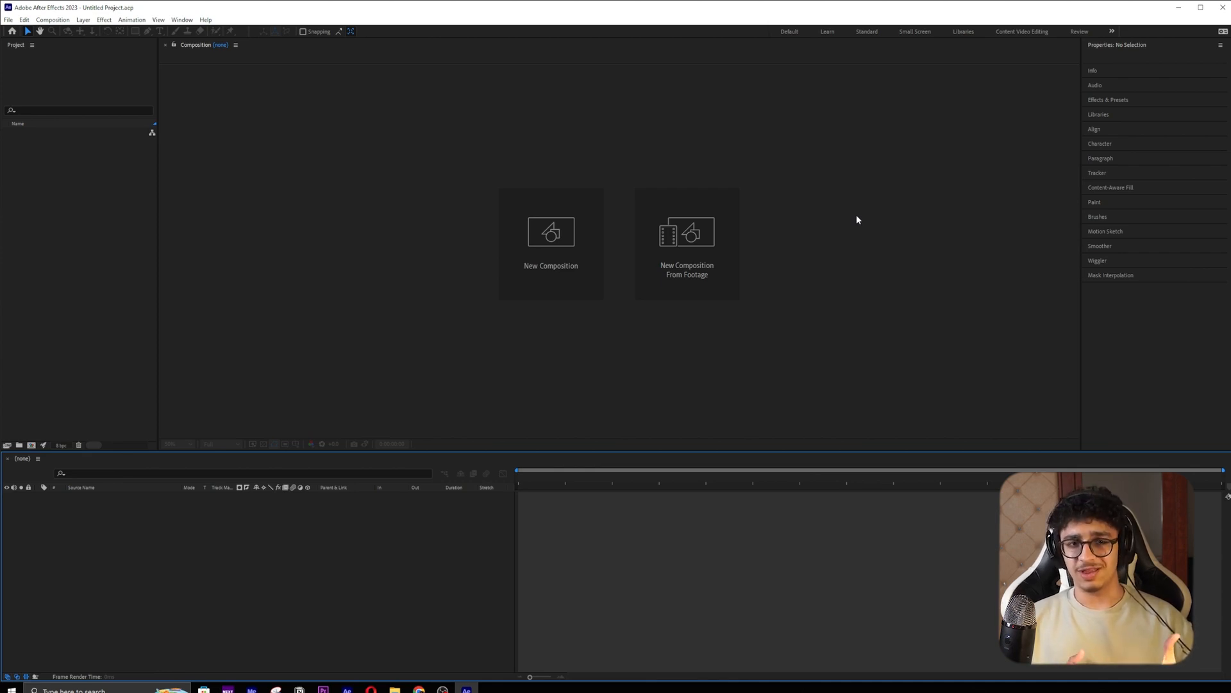
click(132, 235)
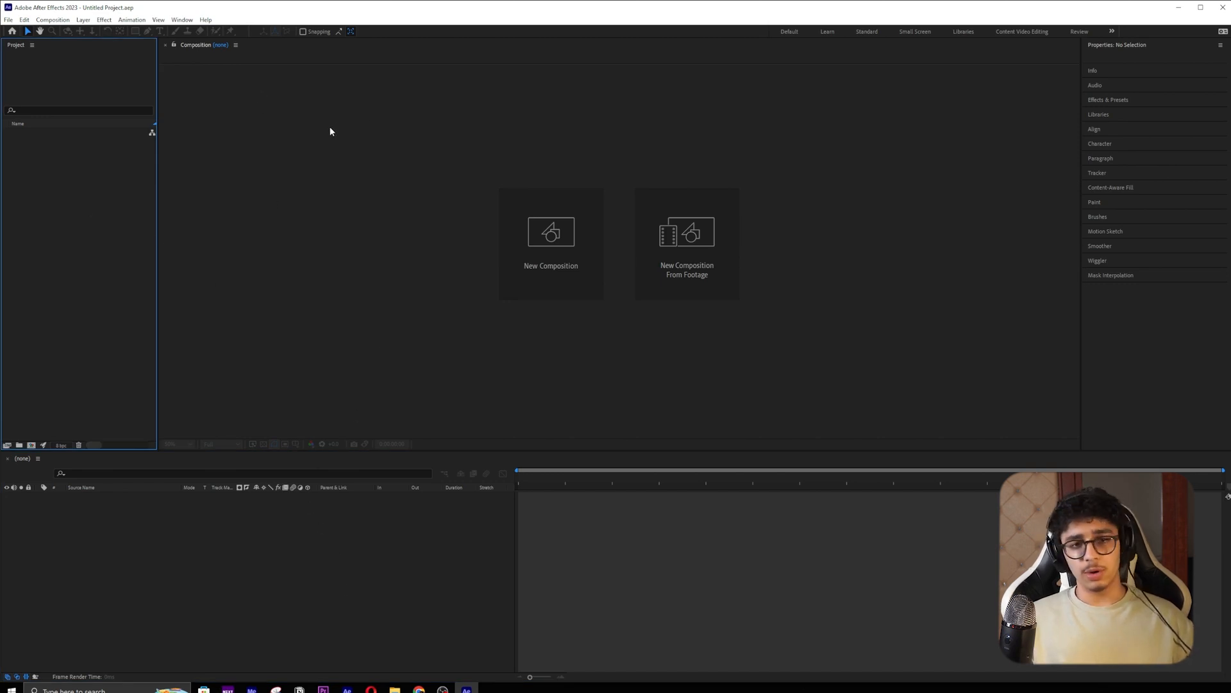
- Import Audio.wav, CAM-1.mp4, CAM-2.mp4 and the CAM-2 still image from the Raw Footage folder into the project
right_click(107, 191)
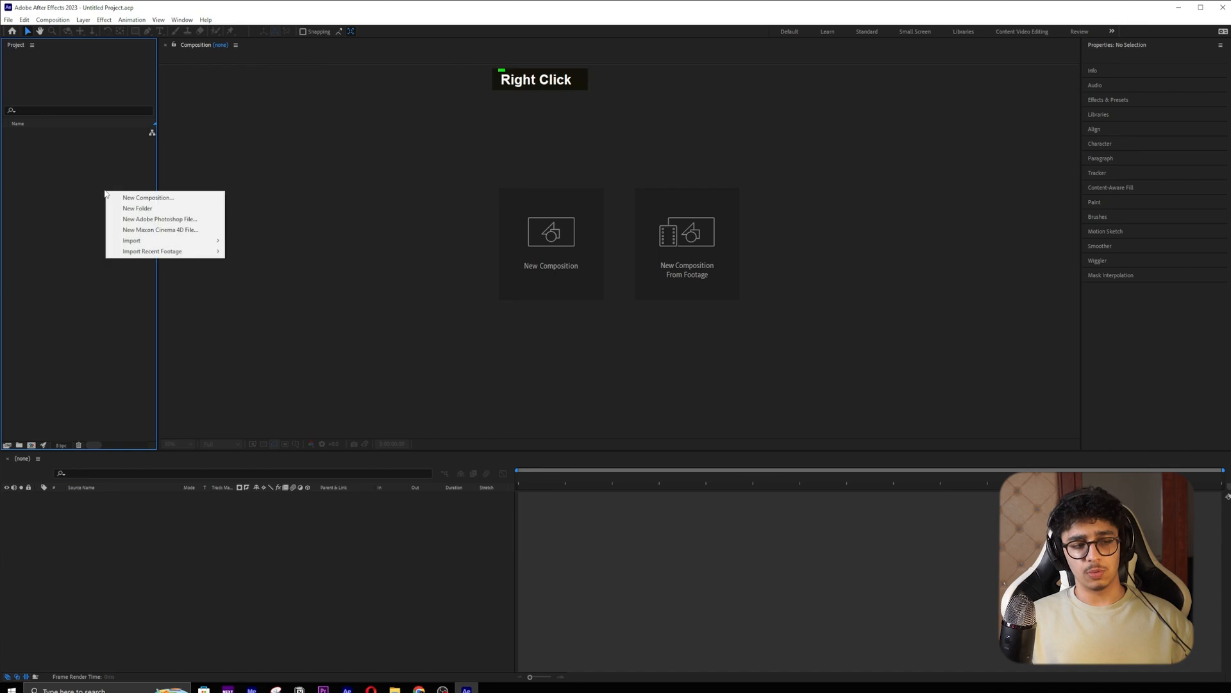
mouse_move(186, 241)
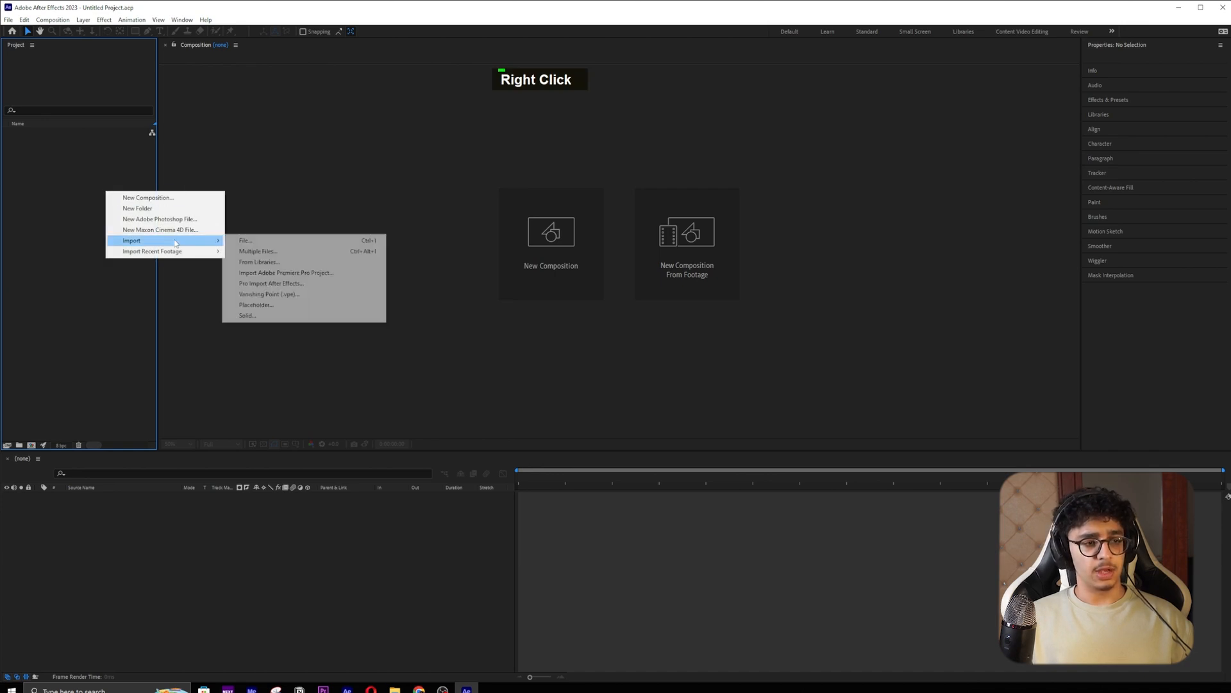
click(318, 241)
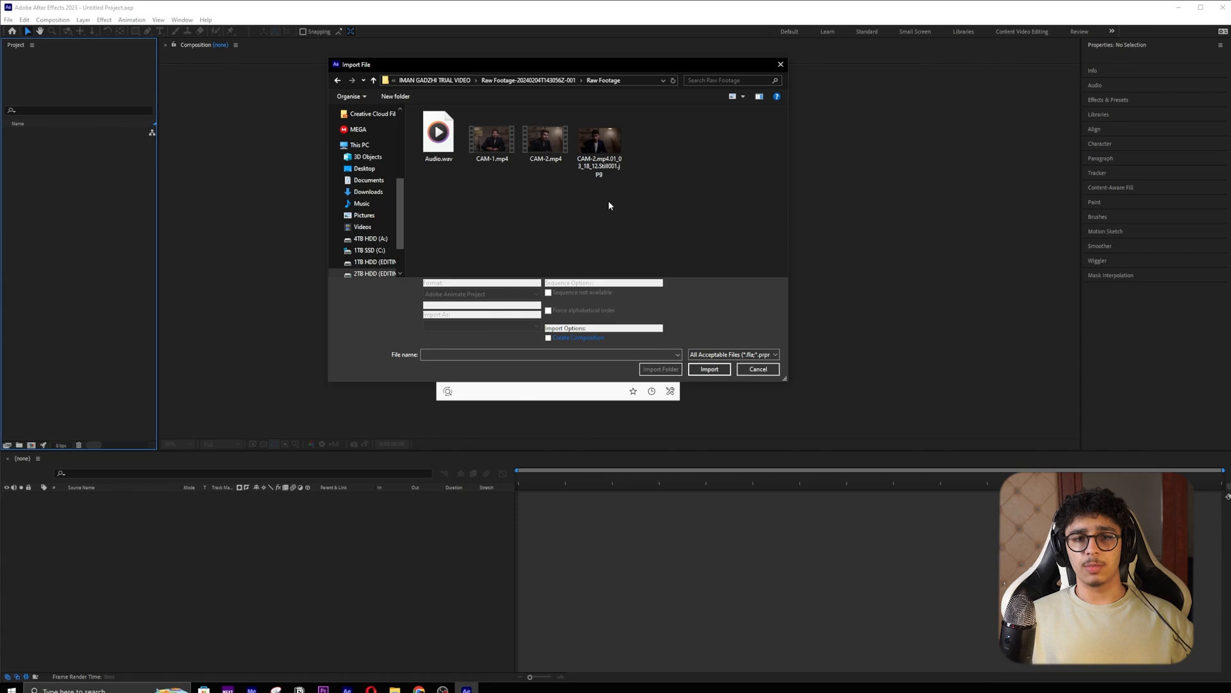
drag(687, 217, 417, 129)
click(715, 367)
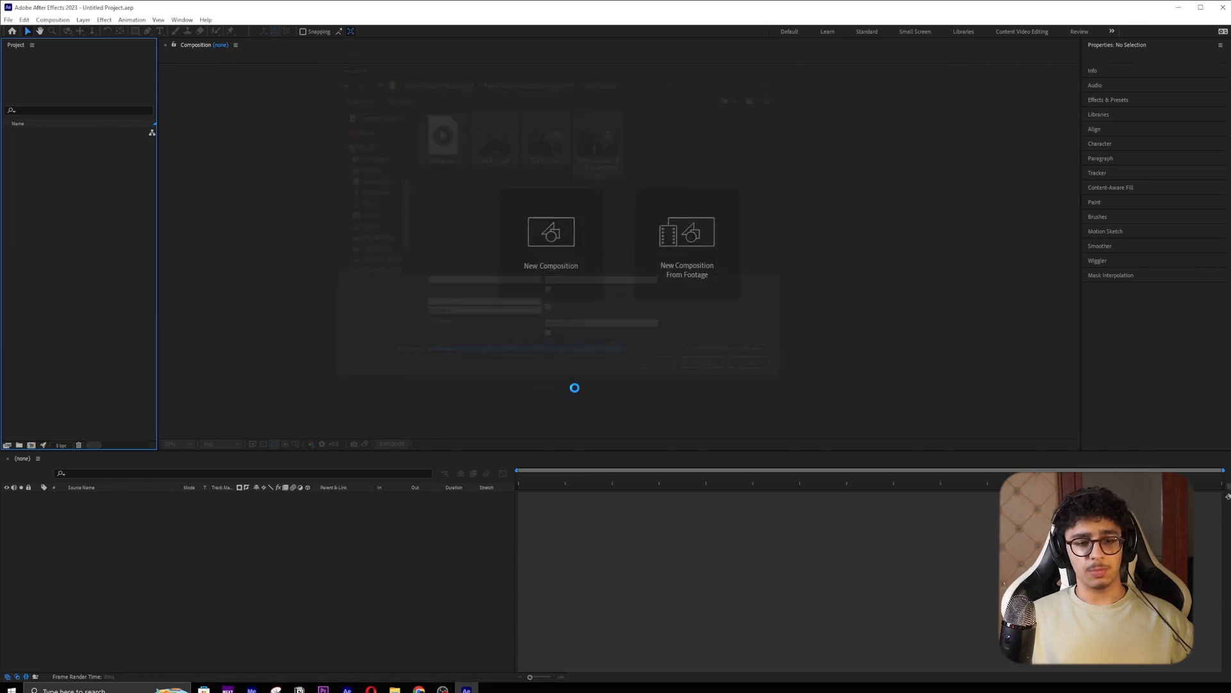
- Delete the four imported items from the project
drag(106, 188, 75, 129)
key(Delete)
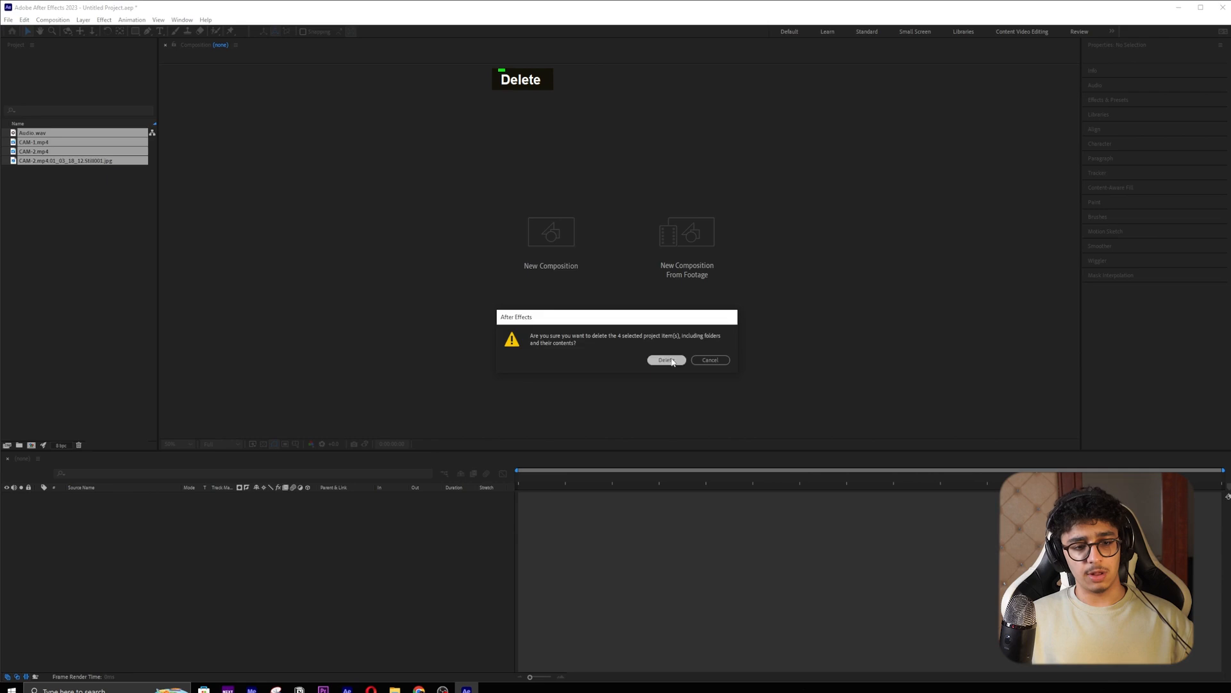
key(Return)
- Import all four files of the Raw Footage folder into the empty project again
double_click(125, 234)
key(ctrl+i)
key(Return)
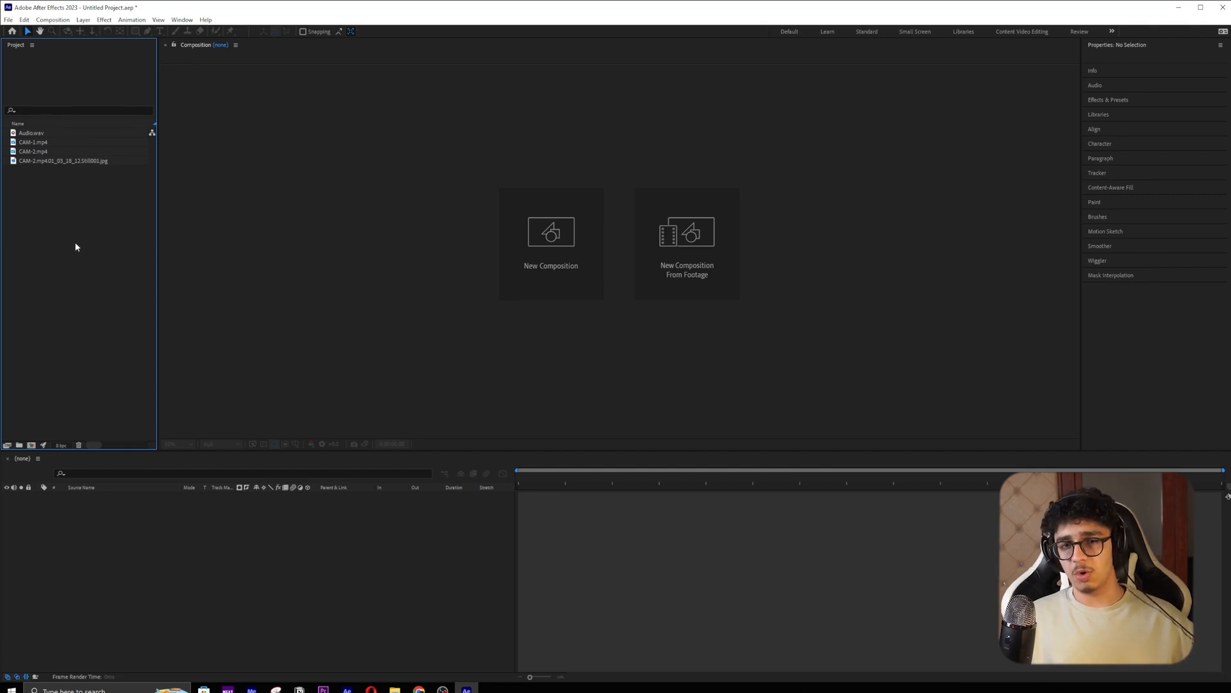
key(alt+Tab)
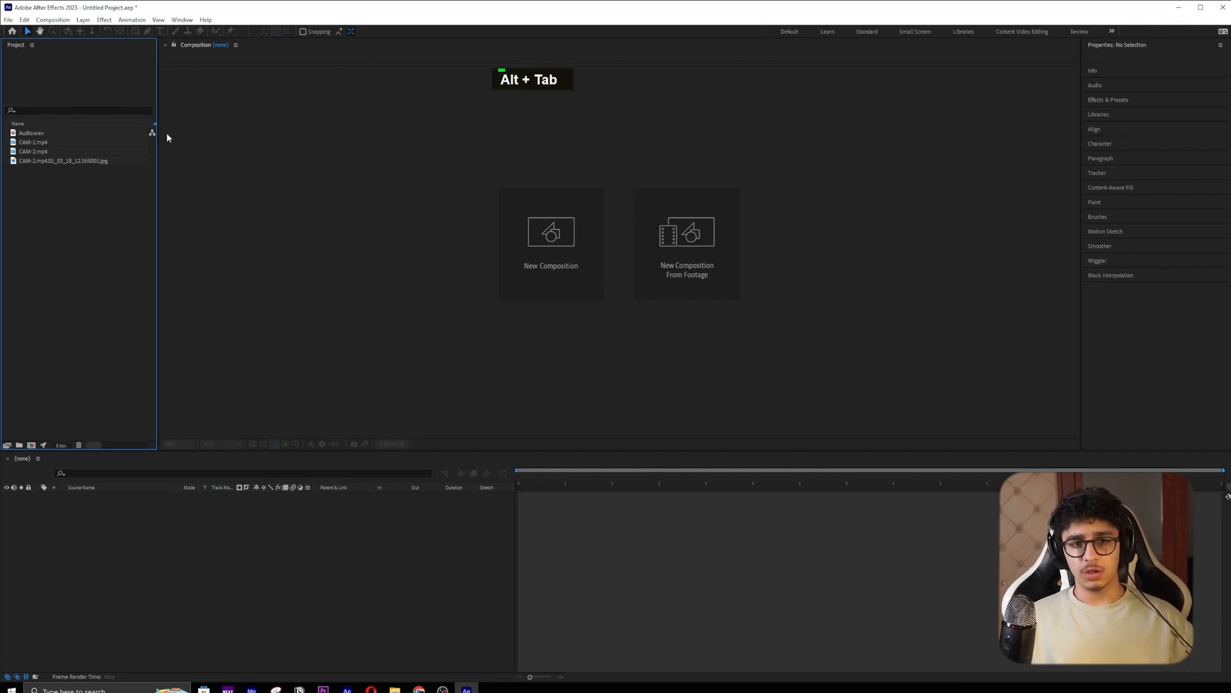
click(66, 133)
click(74, 143)
click(76, 172)
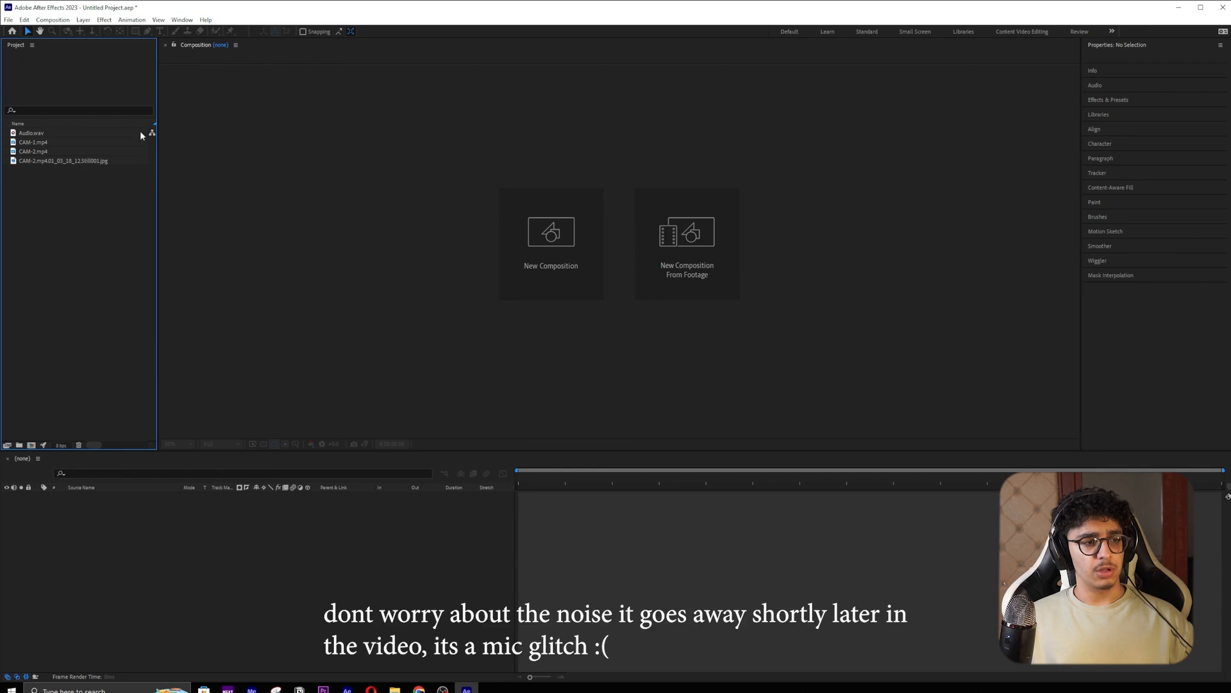
- Create a project folder named Video and move CAM-1.mp4, CAM-2.mp4 and the still image into it
click(19, 445)
text(Video)
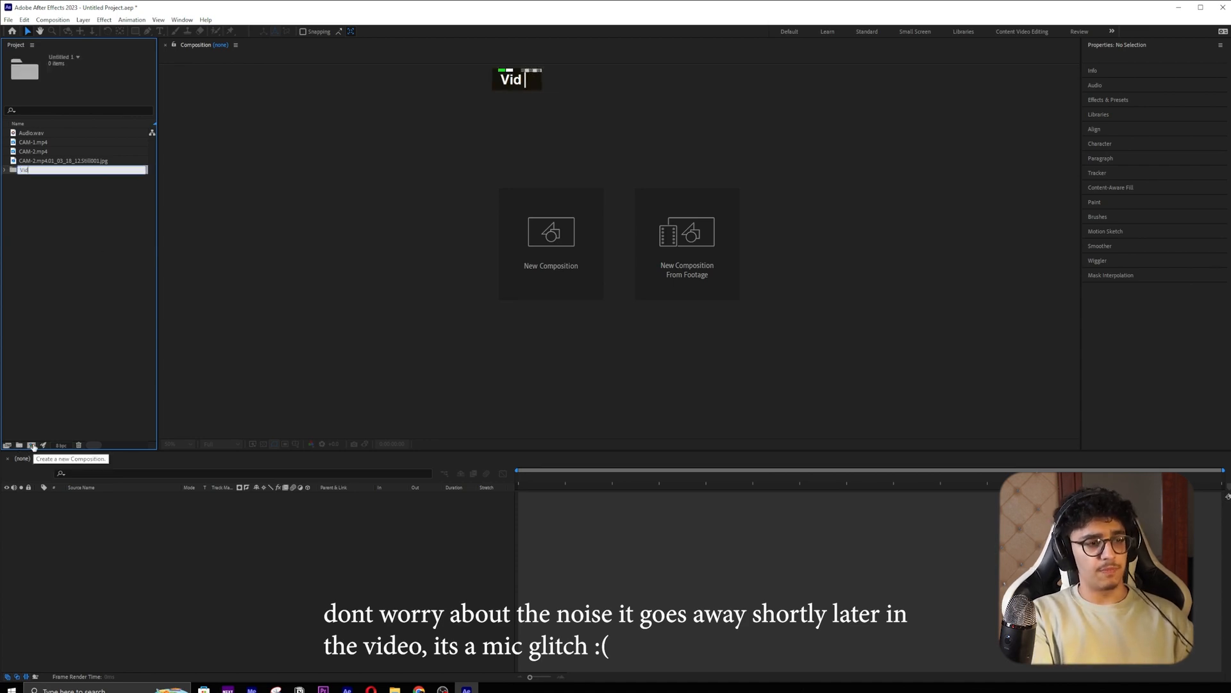
click(54, 141)
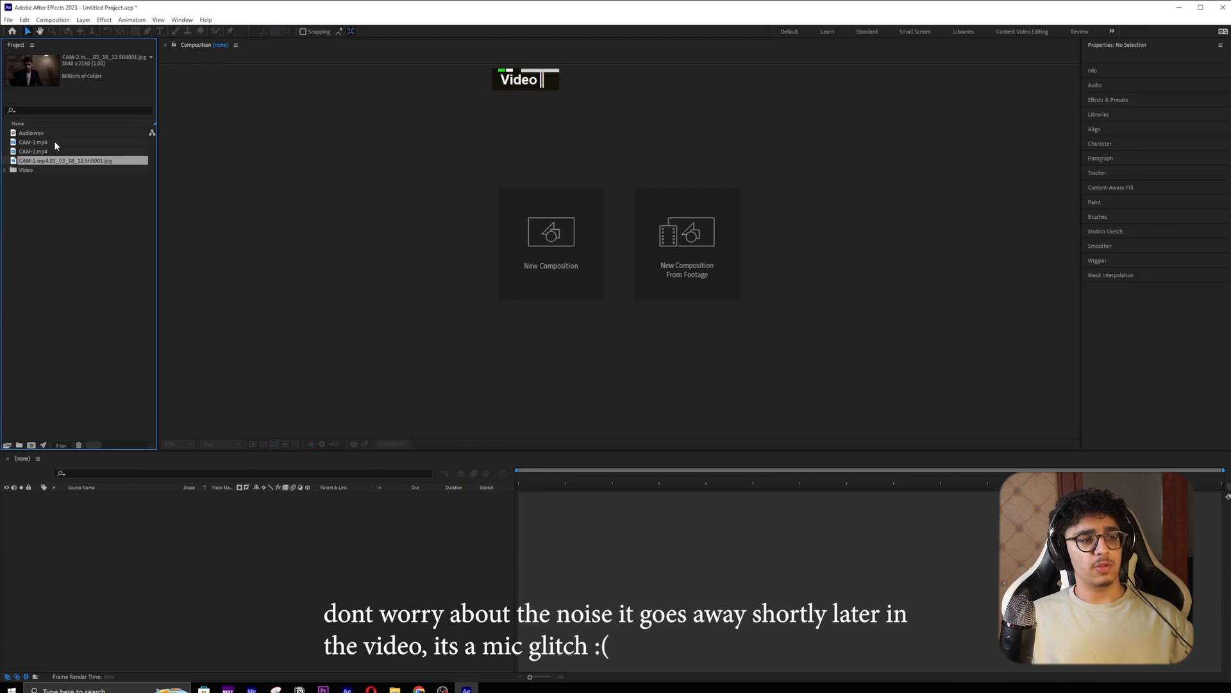
shift+click(54, 160)
drag(53, 161, 52, 170)
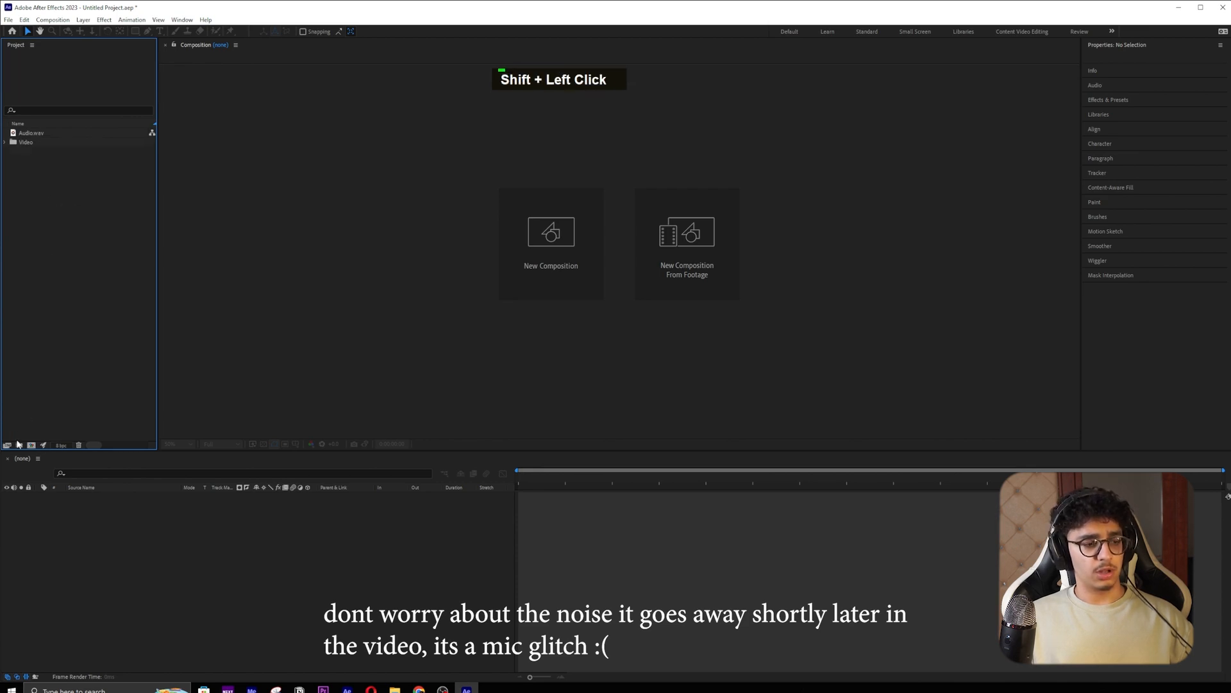
- Create a project folder named Audio and try to move Audio.wav into it
click(20, 444)
text(Audio)
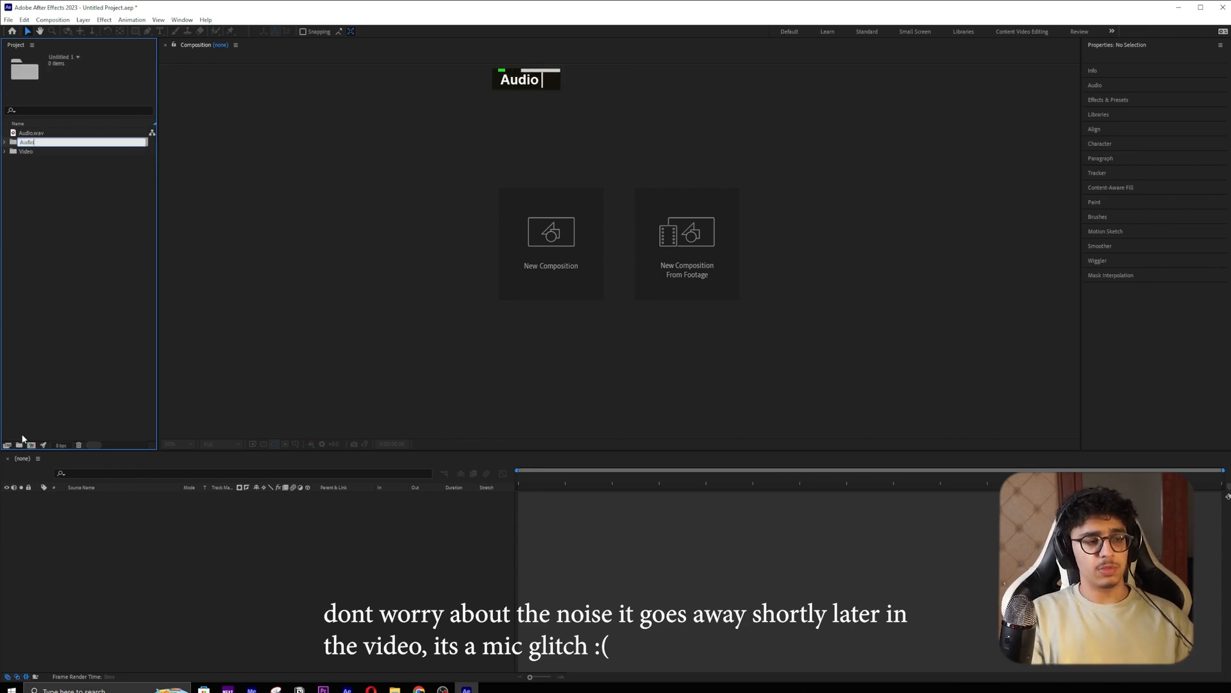
click(32, 155)
mouse_move(46, 145)
mouse_down()
mouse_move(44, 155)
mouse_move(25, 133)
mouse_up()
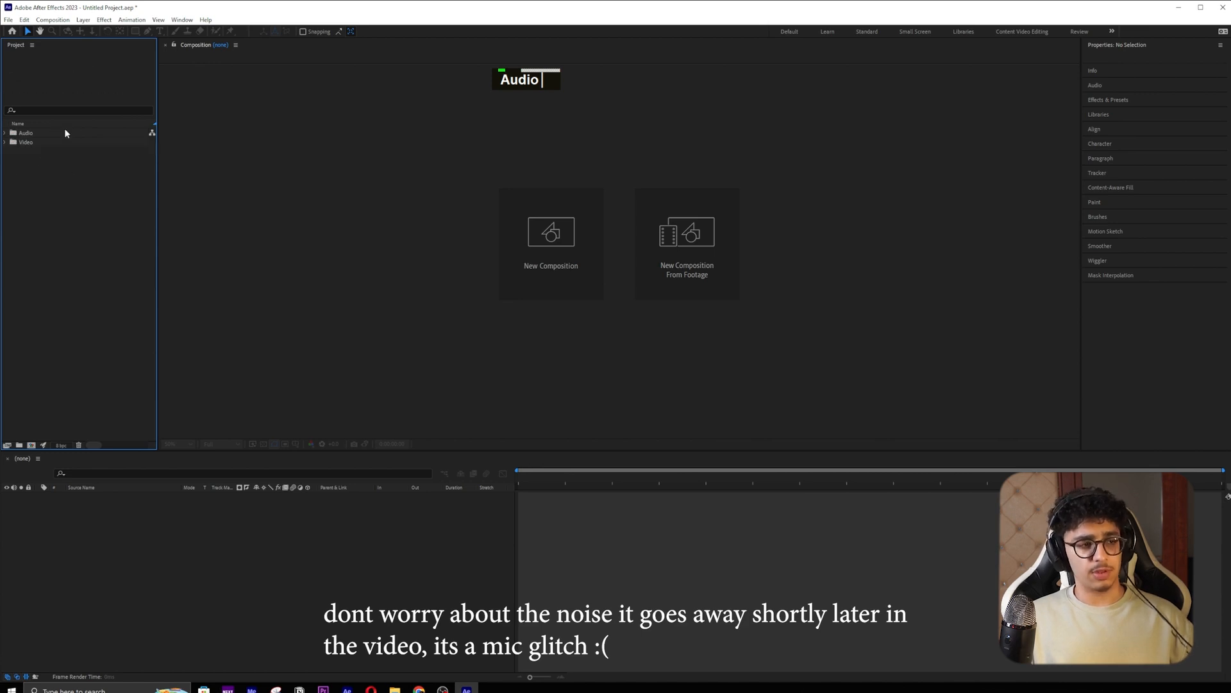
- Expand the project folders and move Audio.wav from the Video folder into the Audio folder
click(6, 134)
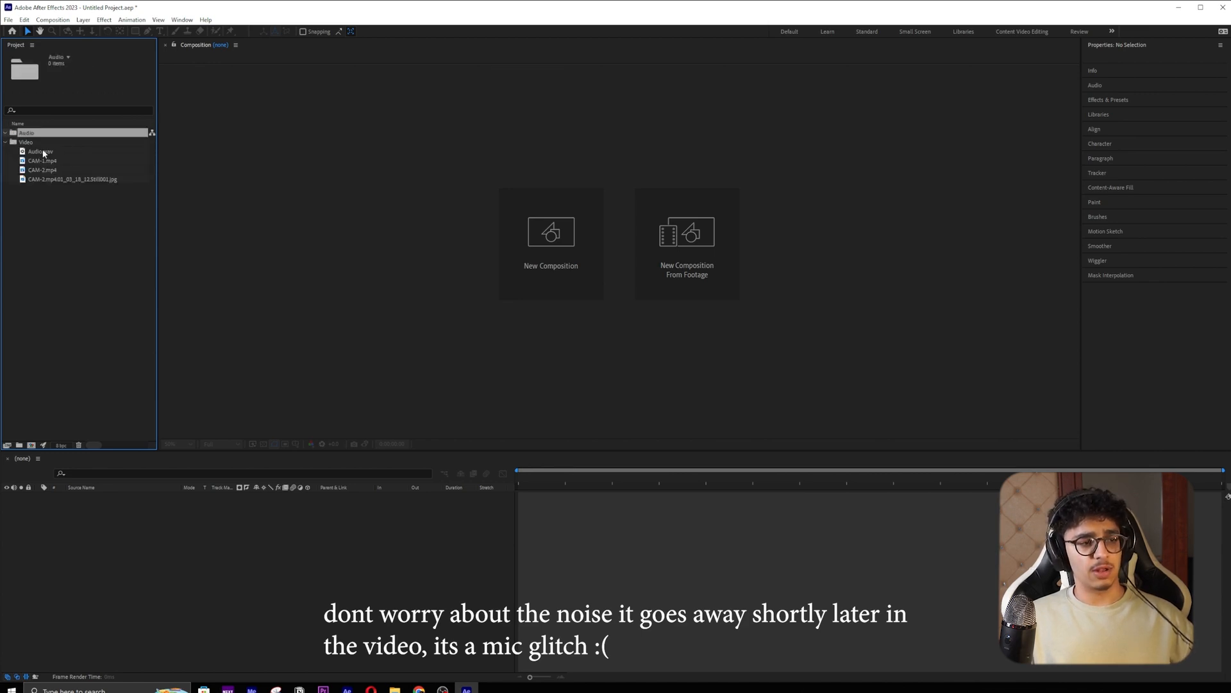
click(41, 143)
click(6, 134)
click(5, 133)
click(5, 134)
click(28, 161)
drag(51, 158, 52, 161)
click(75, 239)
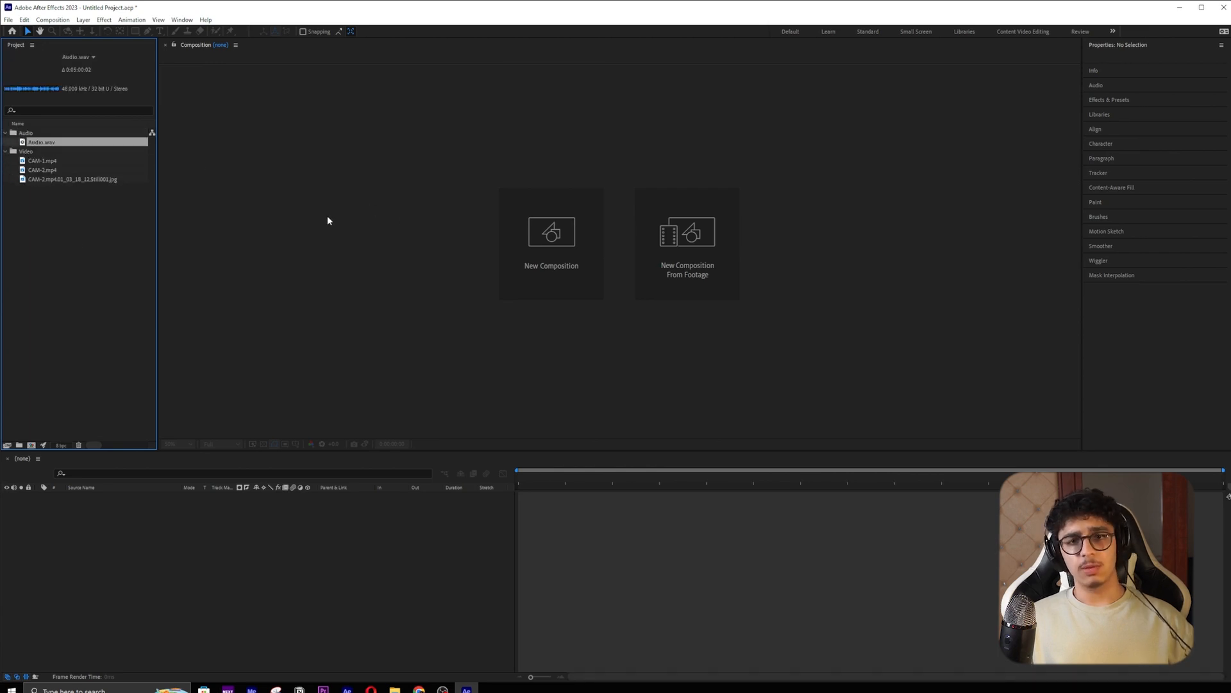
- Collapse the Audio and Video folders in the project
click(396, 273)
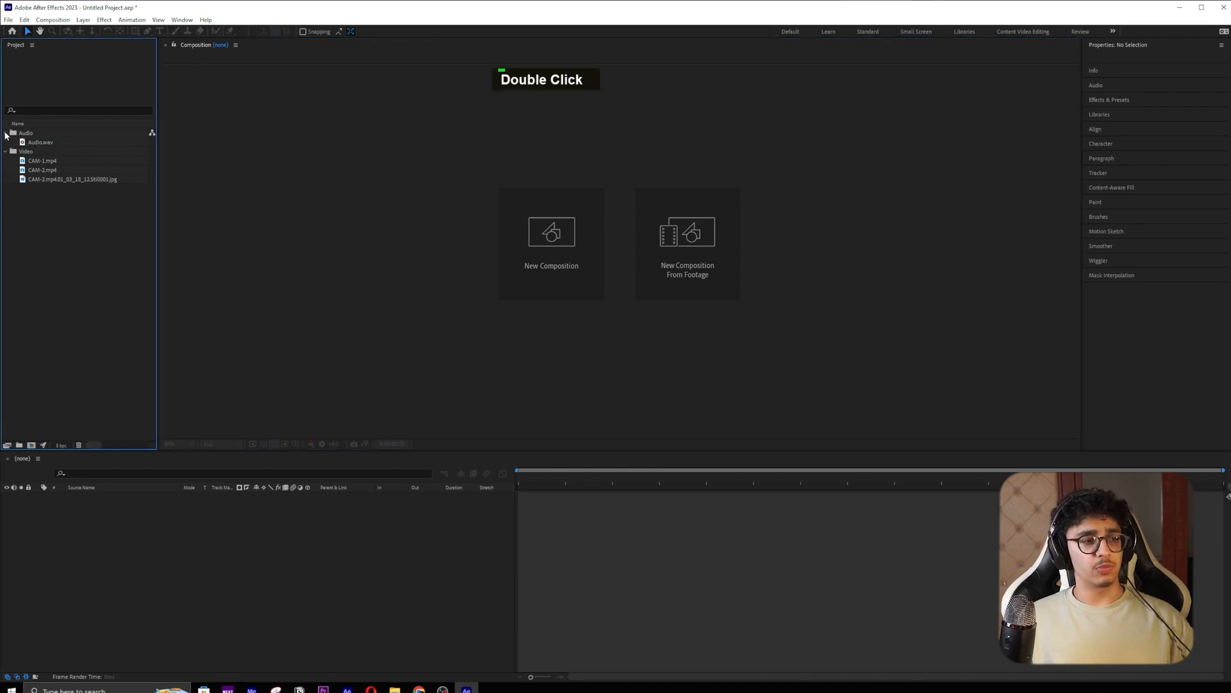
click(5, 133)
click(5, 142)
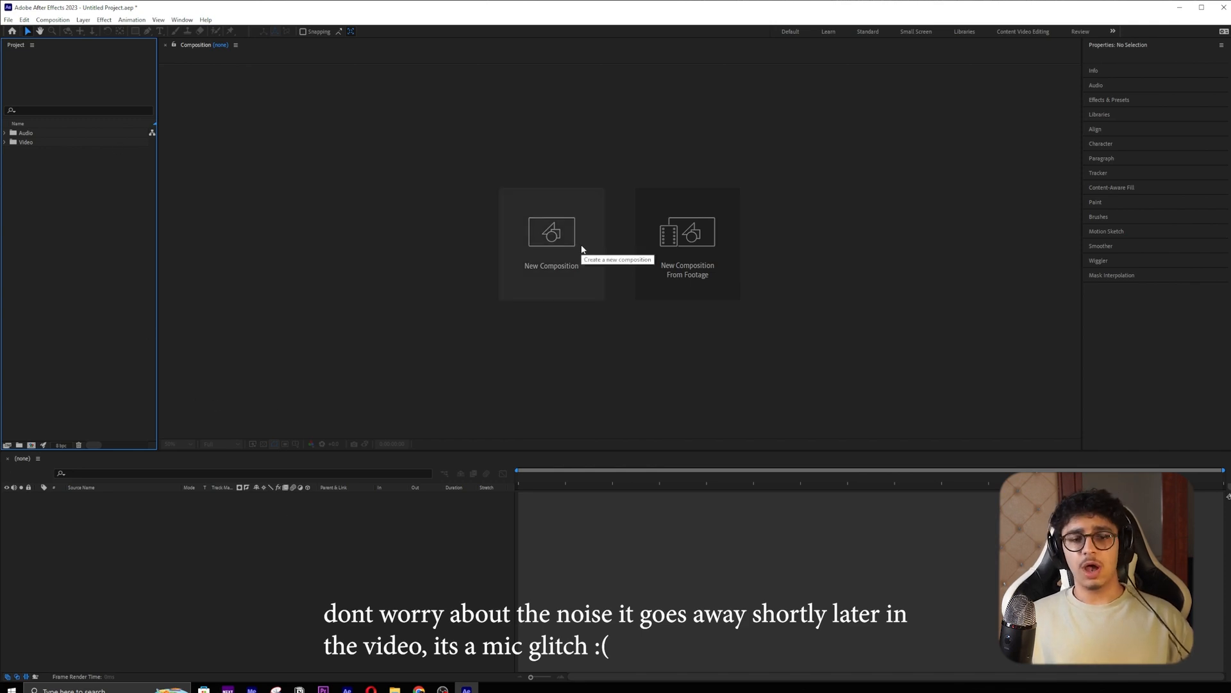
- Open the settings for a new composition, look through its Advanced and 3D Renderer options, and return to the Basic ones
click(32, 447)
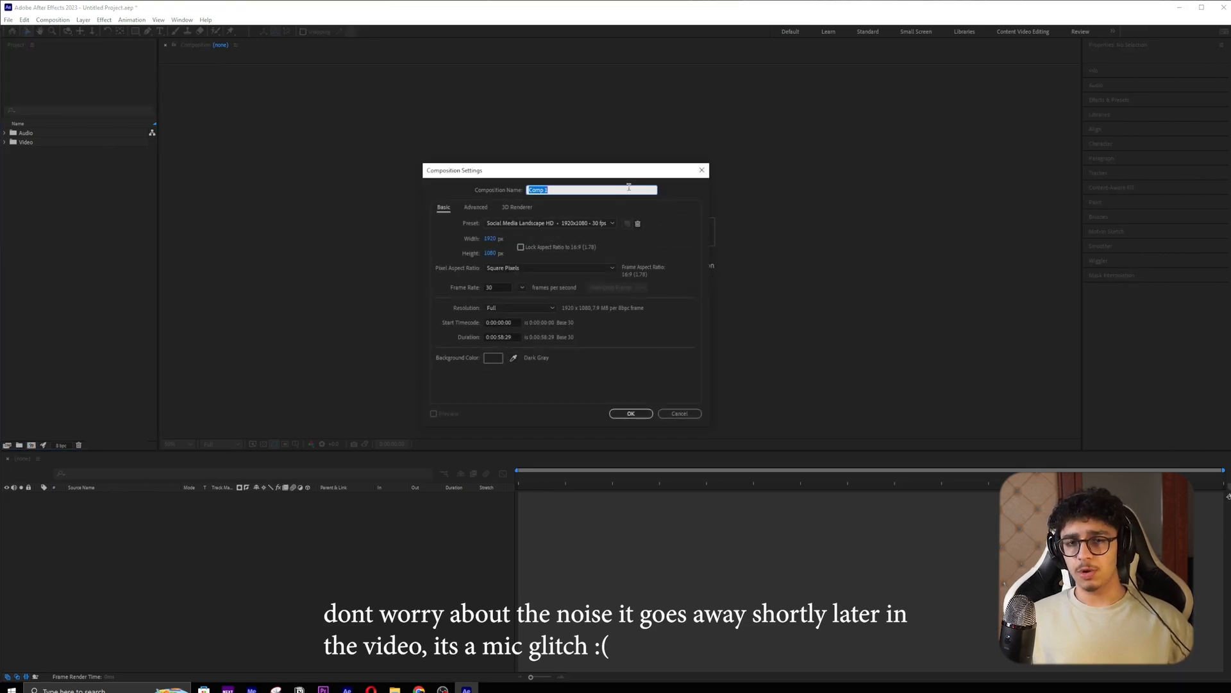
click(475, 207)
click(518, 207)
double_click(451, 206)
click(476, 207)
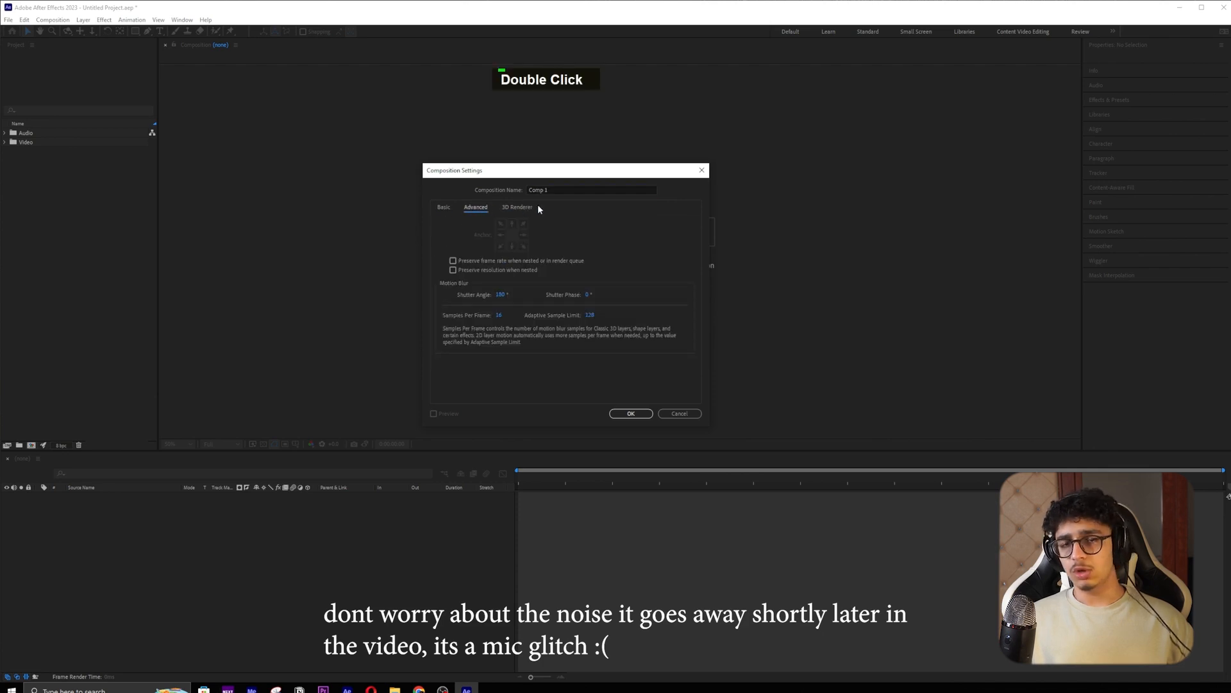
click(519, 208)
click(474, 206)
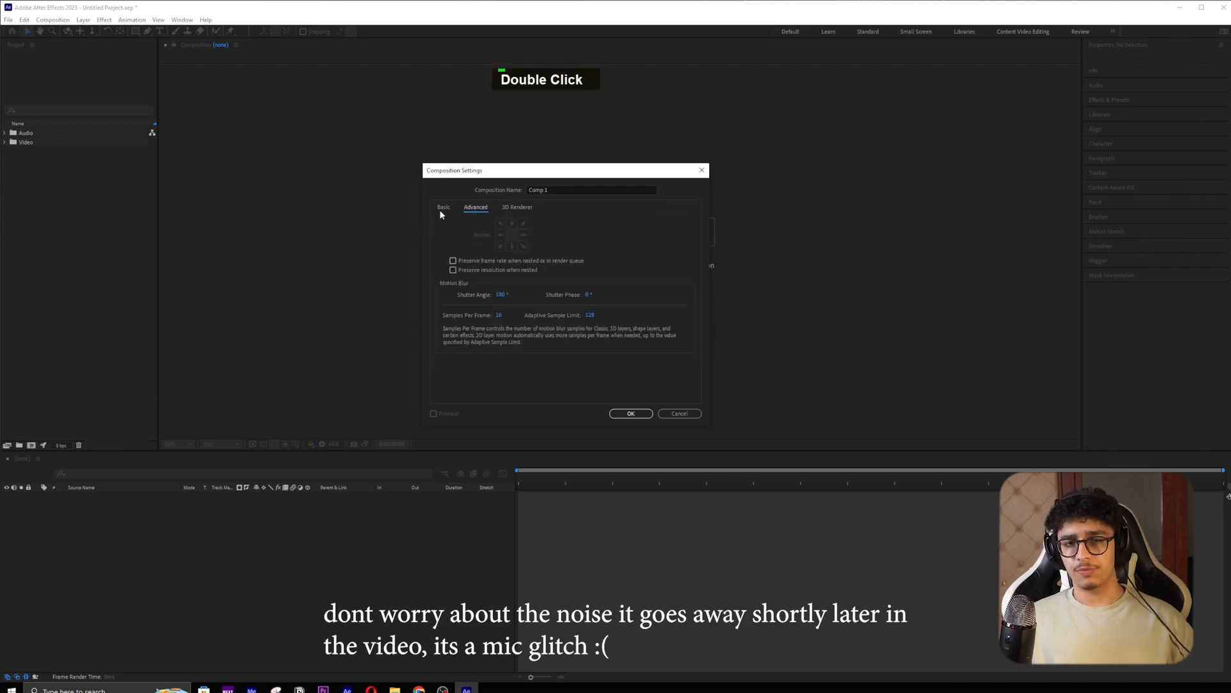
click(442, 207)
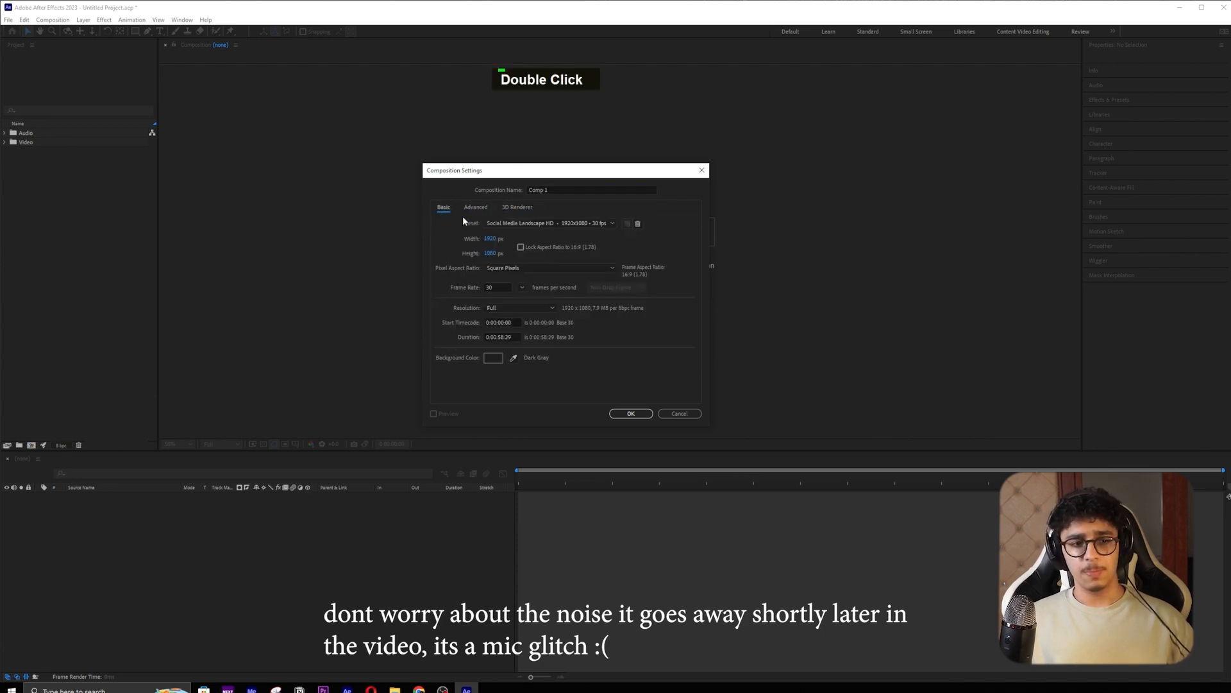
- Set the new composition's preset to HD 1920x1080 at 24 fps
click(556, 222)
scroll(580, 279, up, 1)
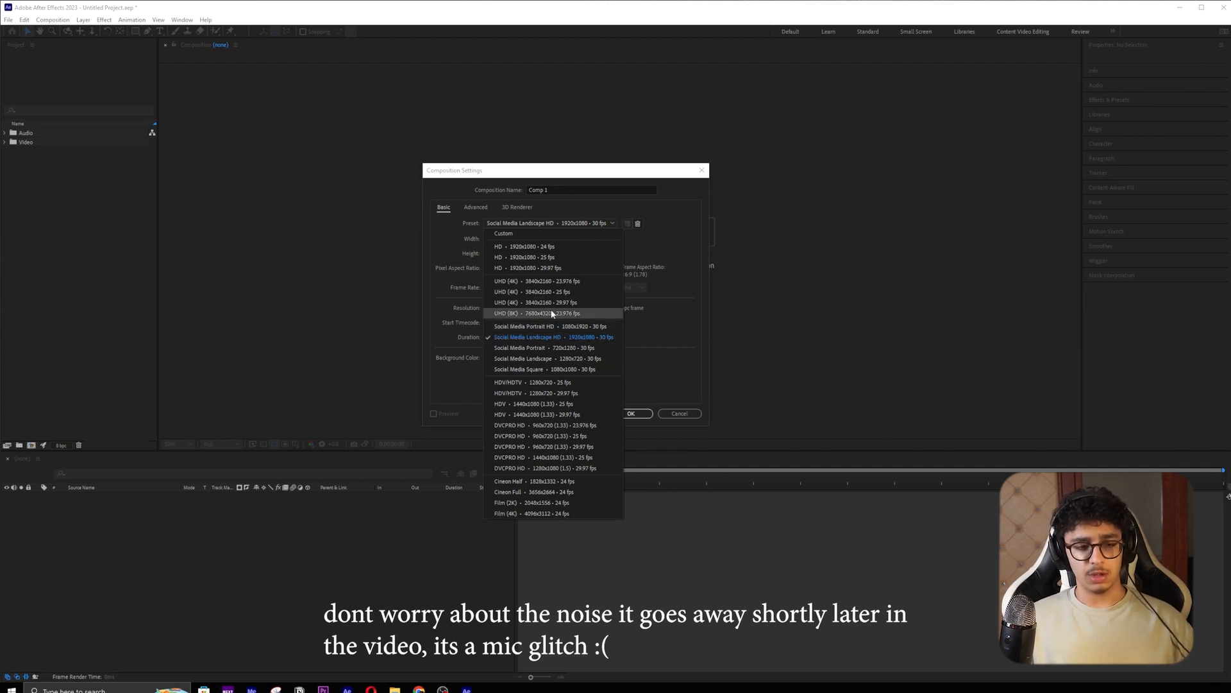
click(575, 248)
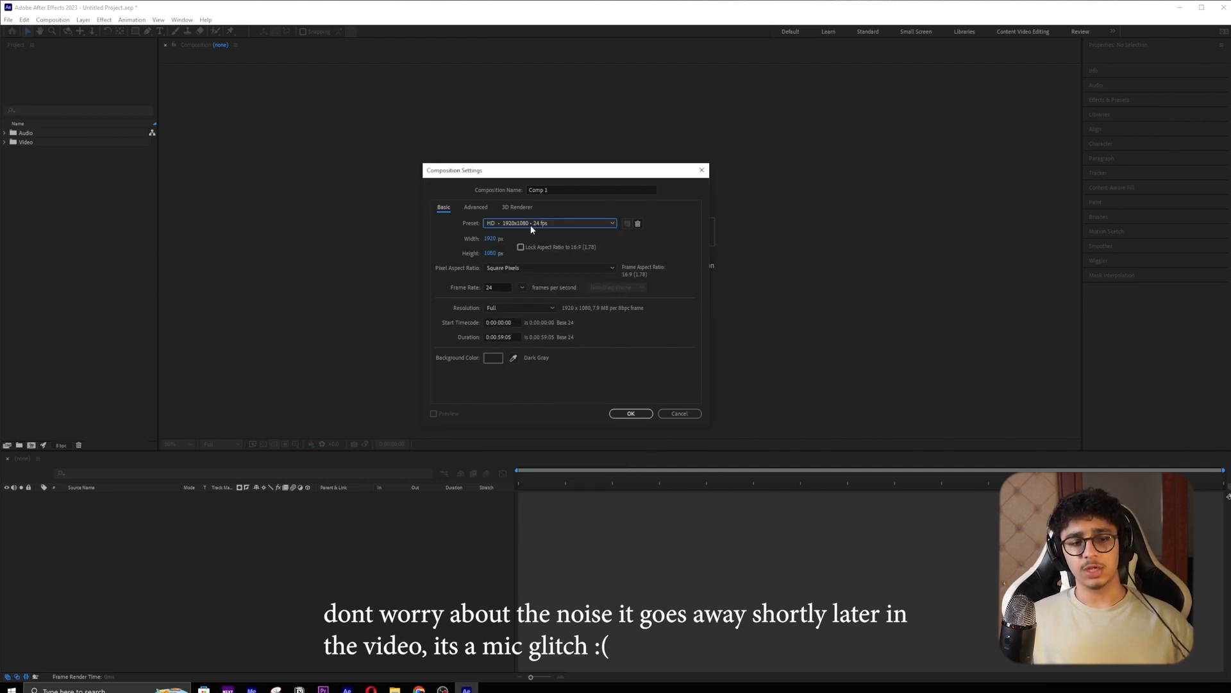
- Set the new composition's frame rate to 30 fps, keeping the frame size at 1920x1080 and the resolution at Full
click(491, 238)
click(606, 243)
click(494, 255)
click(673, 245)
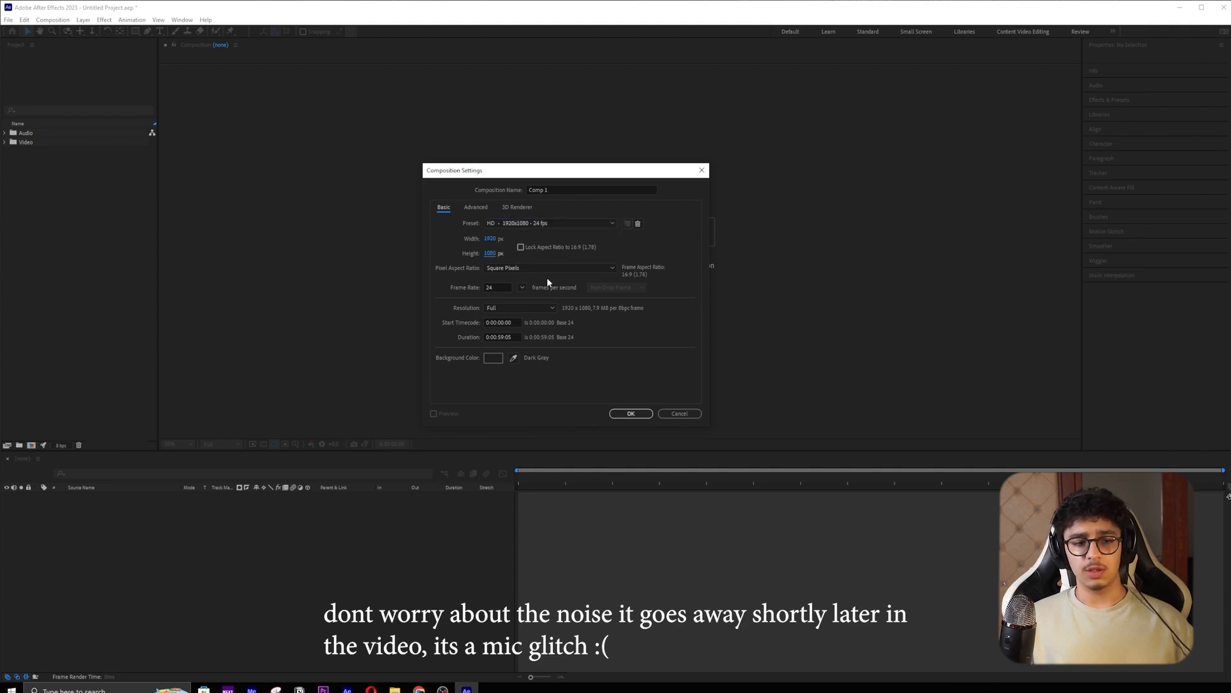
click(482, 287)
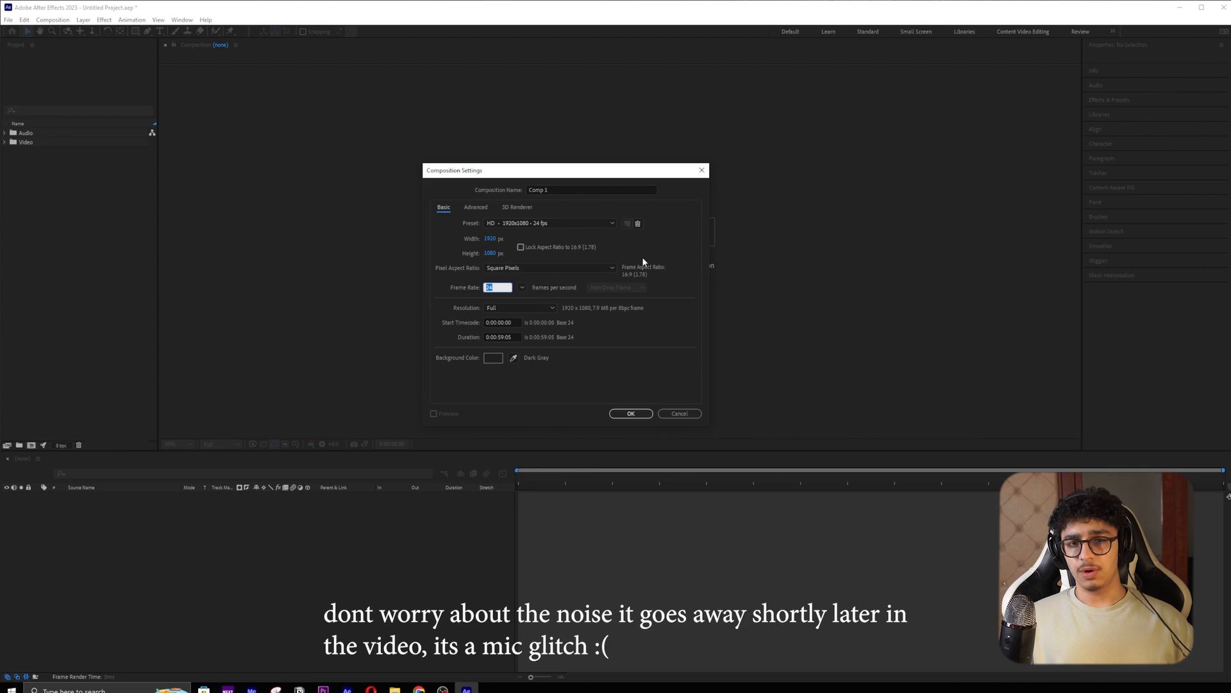
text(30)
click(687, 272)
click(526, 307)
click(526, 319)
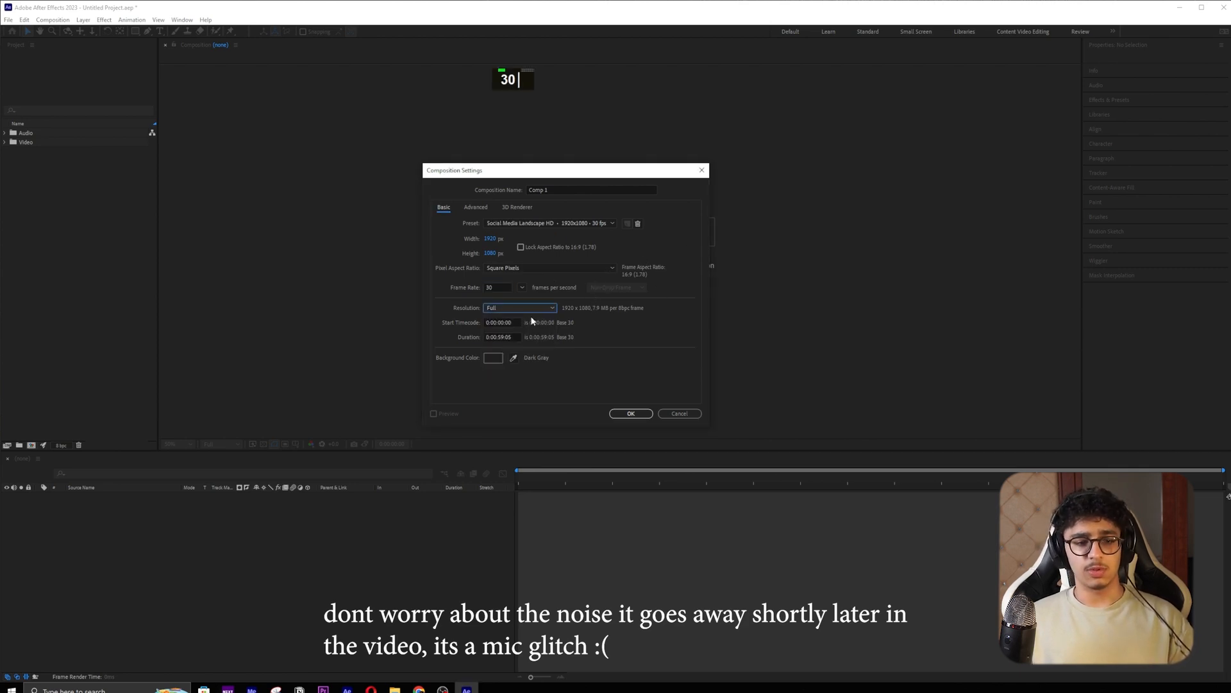
- Set the composition's duration to 0:05:00:00 and create the composition
click(498, 336)
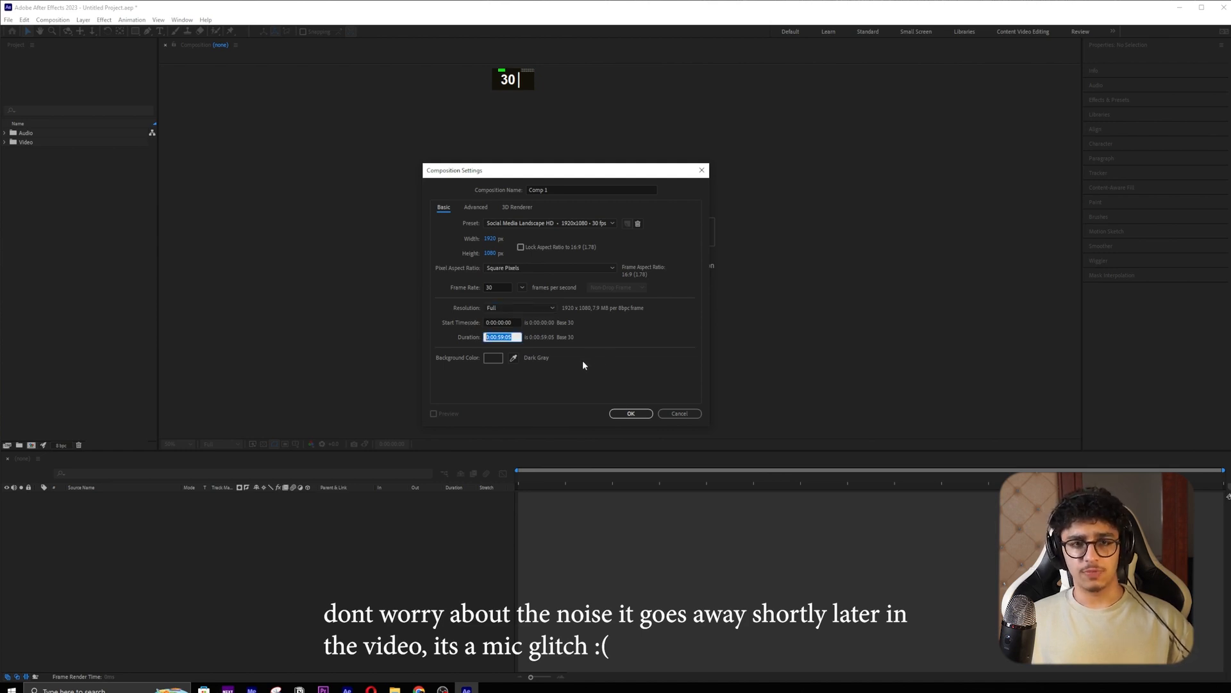
double_click(498, 337)
key(BackSpace)
text(5)
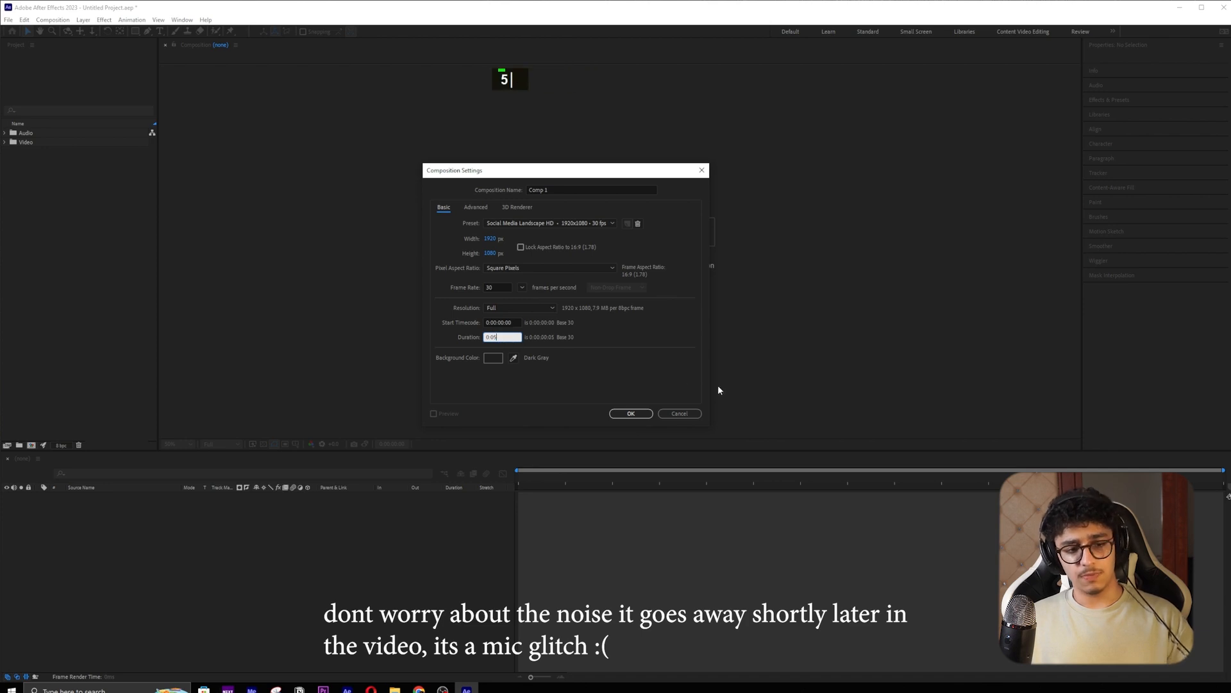
double_click(493, 337)
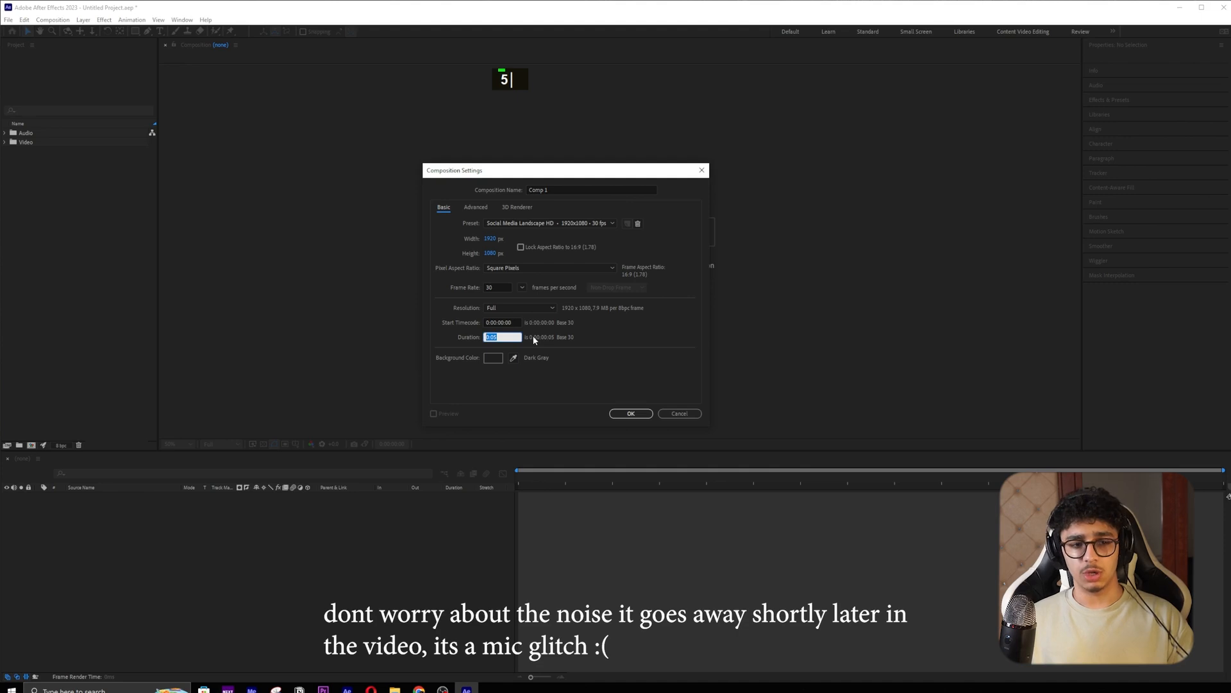
text(50000)
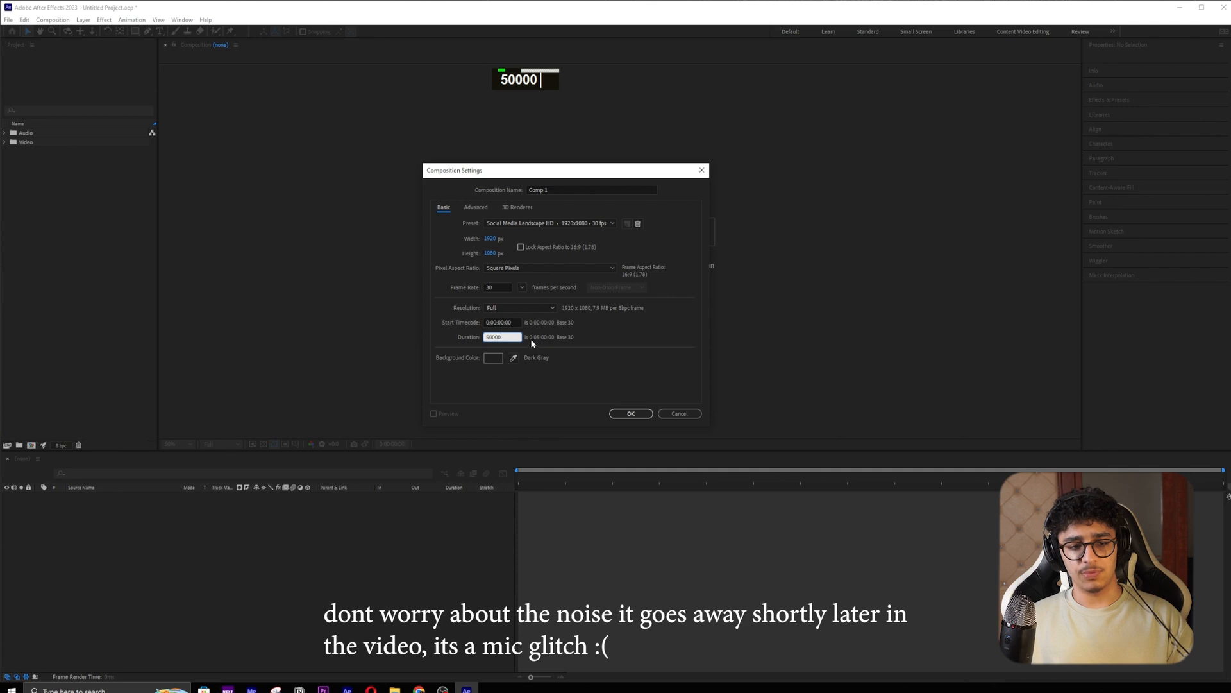
click(631, 414)
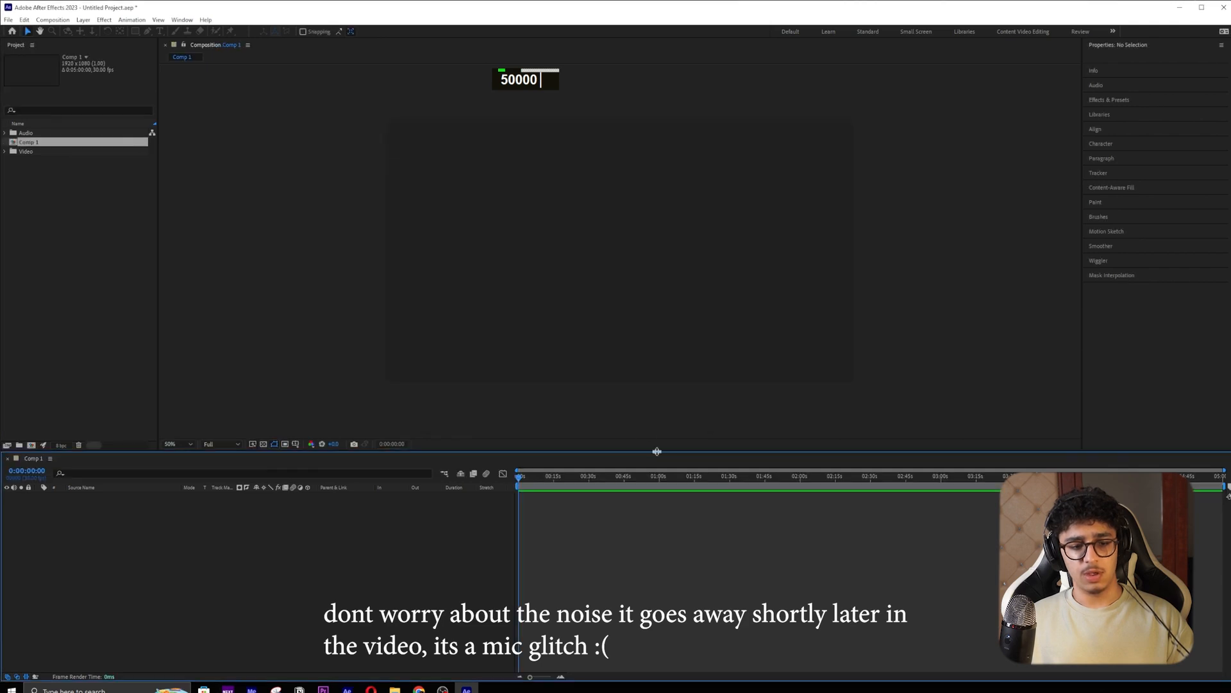
- Move the playhead to 0:00:05:12 and expand the Video folder in the project
click(1221, 476)
drag(1222, 475, 532, 452)
click(4, 152)
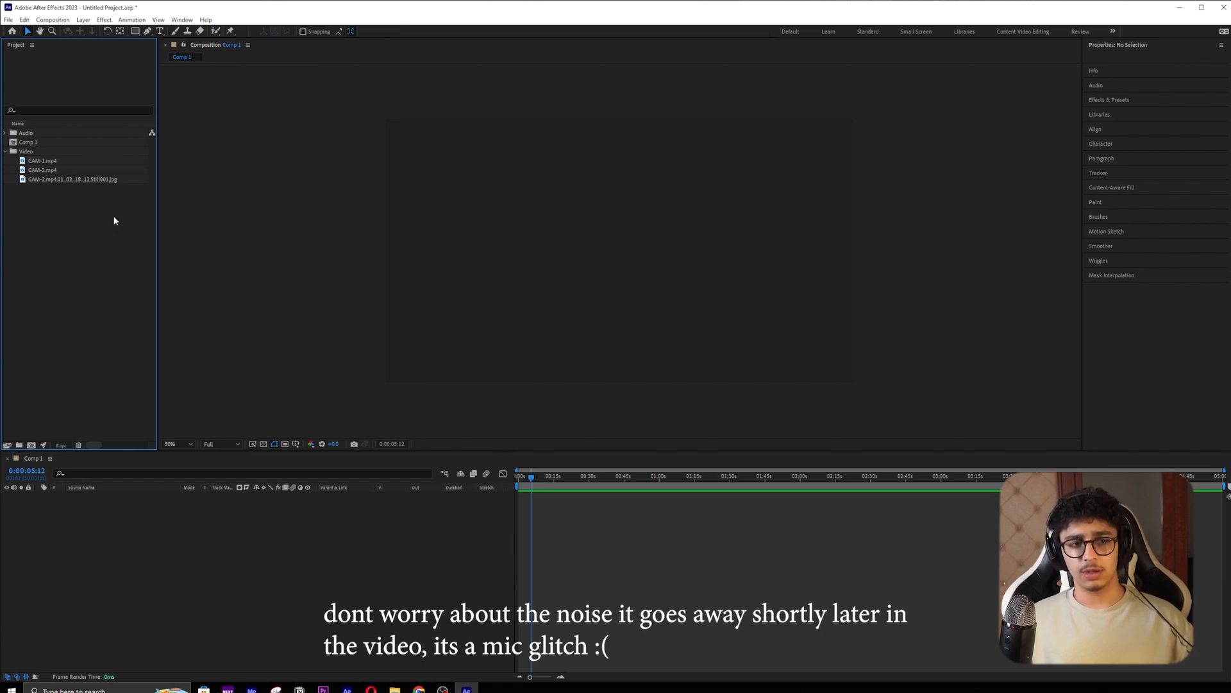
- Place the CAM-1.mp4 clip from the Video folder into Comp 1 near the centre of the frame
click(92, 161)
click(826, 294)
click(671, 484)
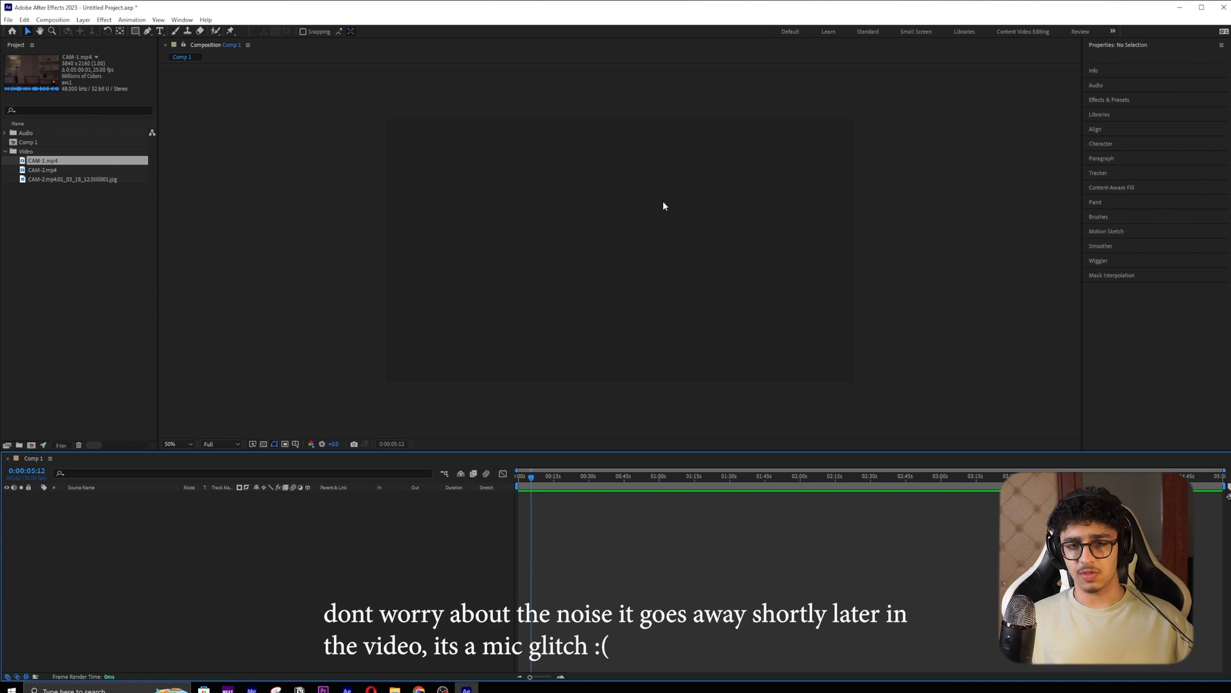
click(205, 43)
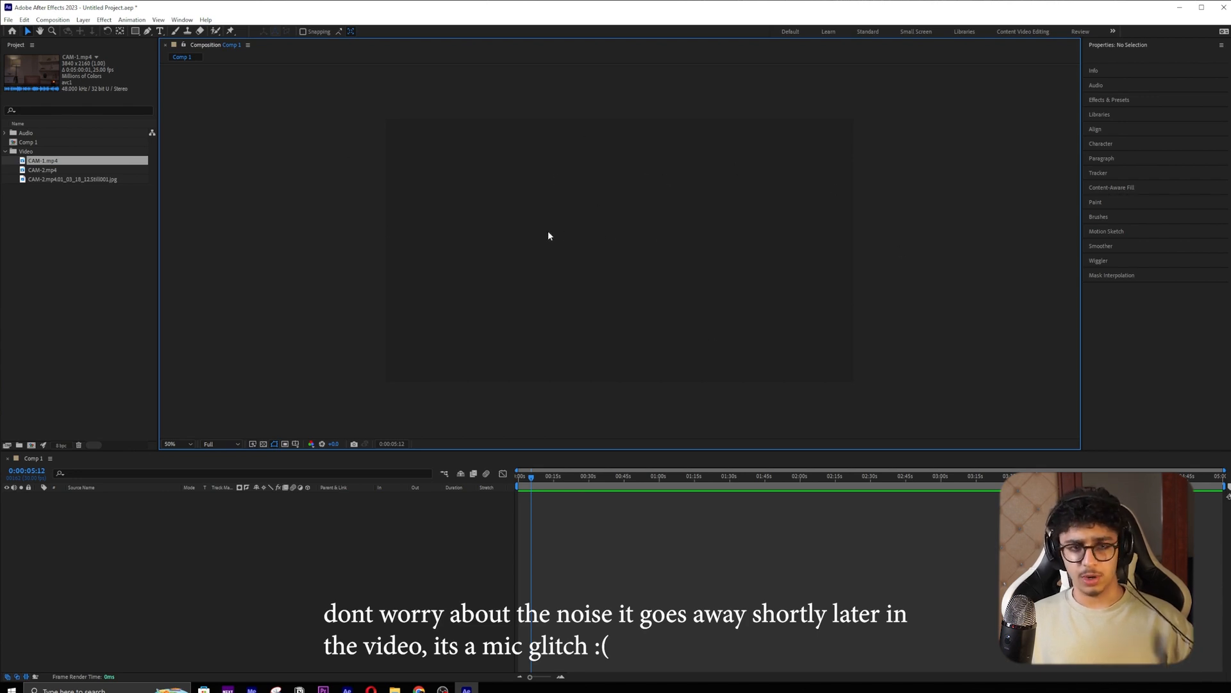
click(73, 244)
click(68, 160)
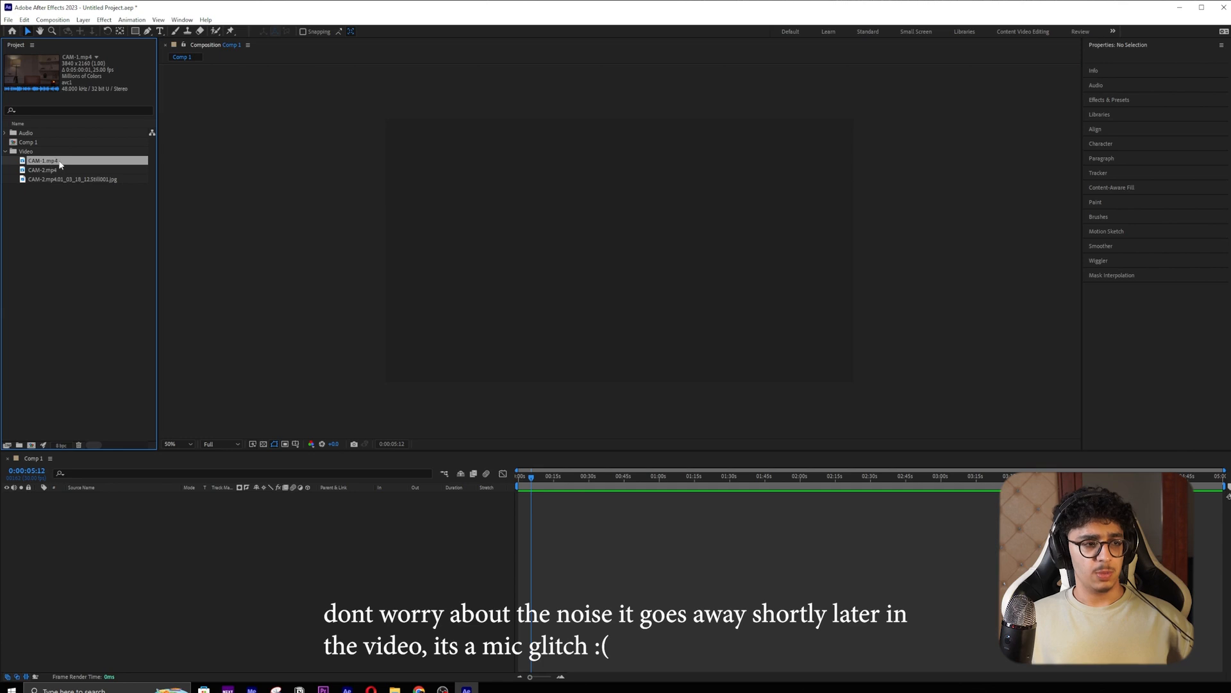
click(47, 170)
click(52, 162)
drag(63, 164, 633, 262)
- Scale the CAM-1.mp4 layer down proportionally in the viewer to about 49%
scroll(704, 379, down, 2)
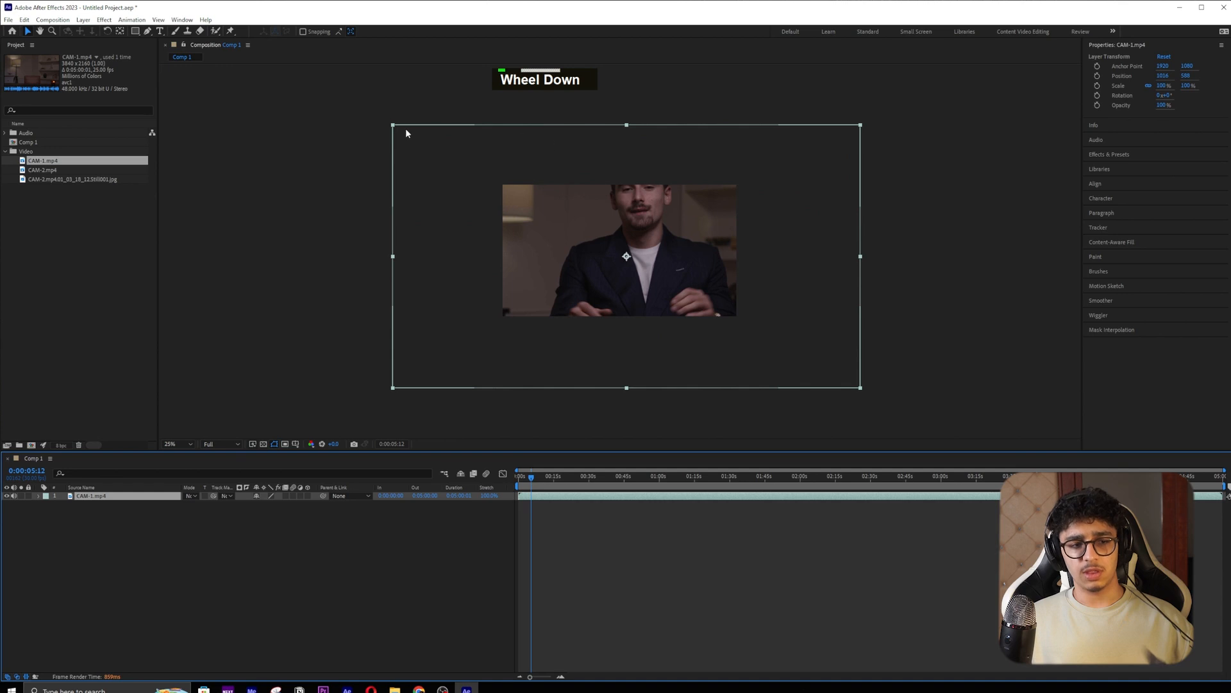
scroll(691, 299, up, 1)
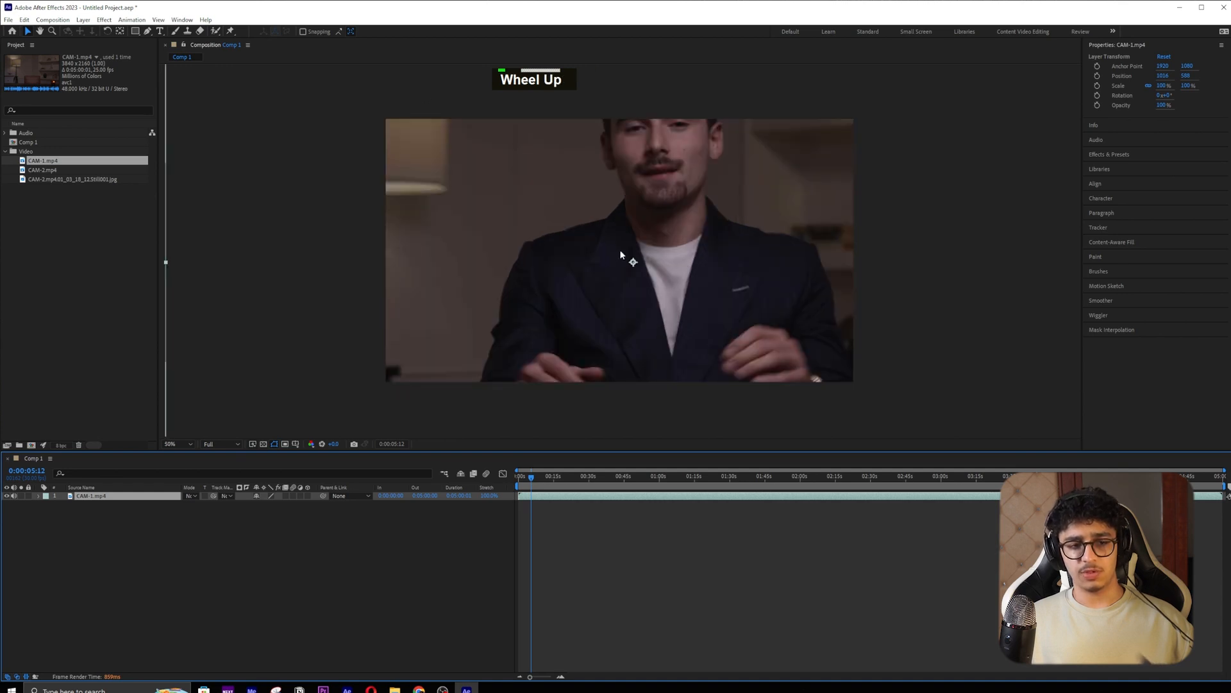
scroll(626, 257, down, 1)
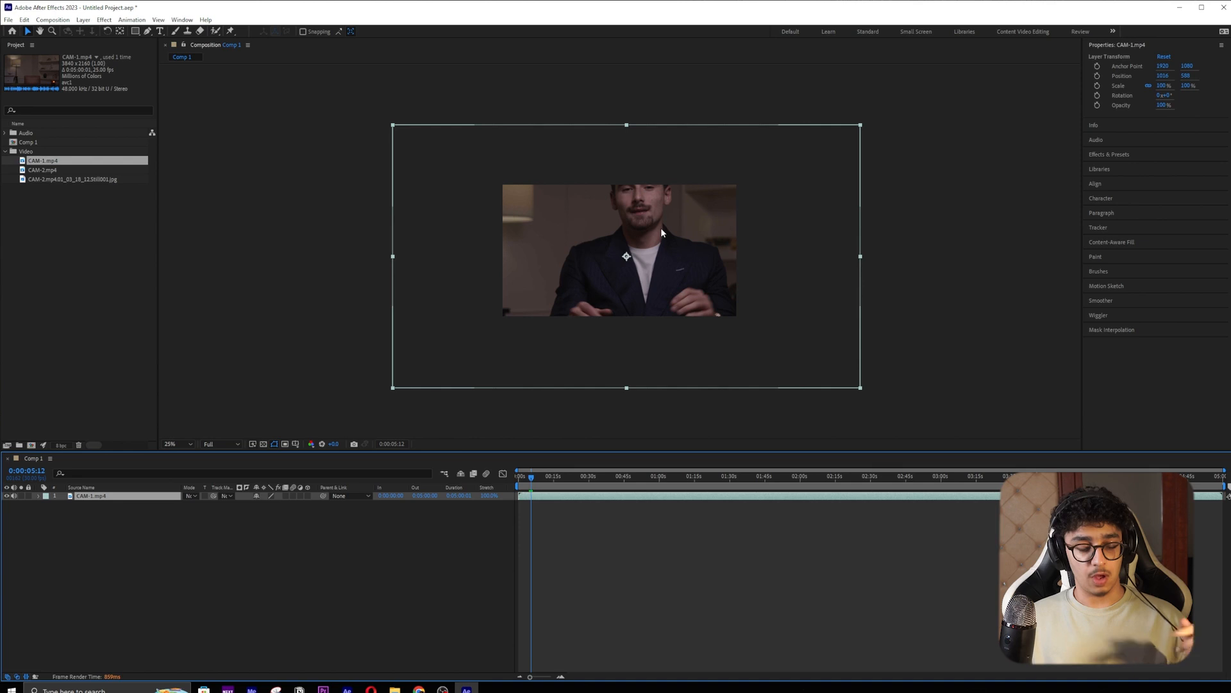
right_click(699, 568)
click(591, 500)
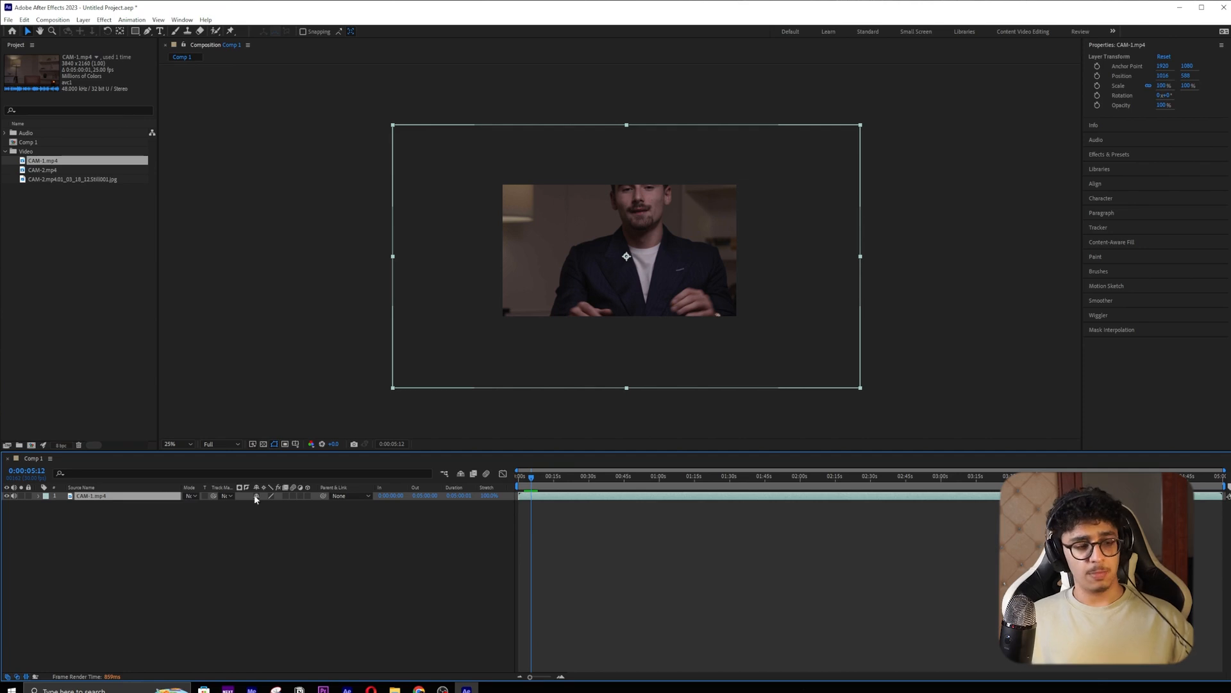
drag(860, 389, 743, 311)
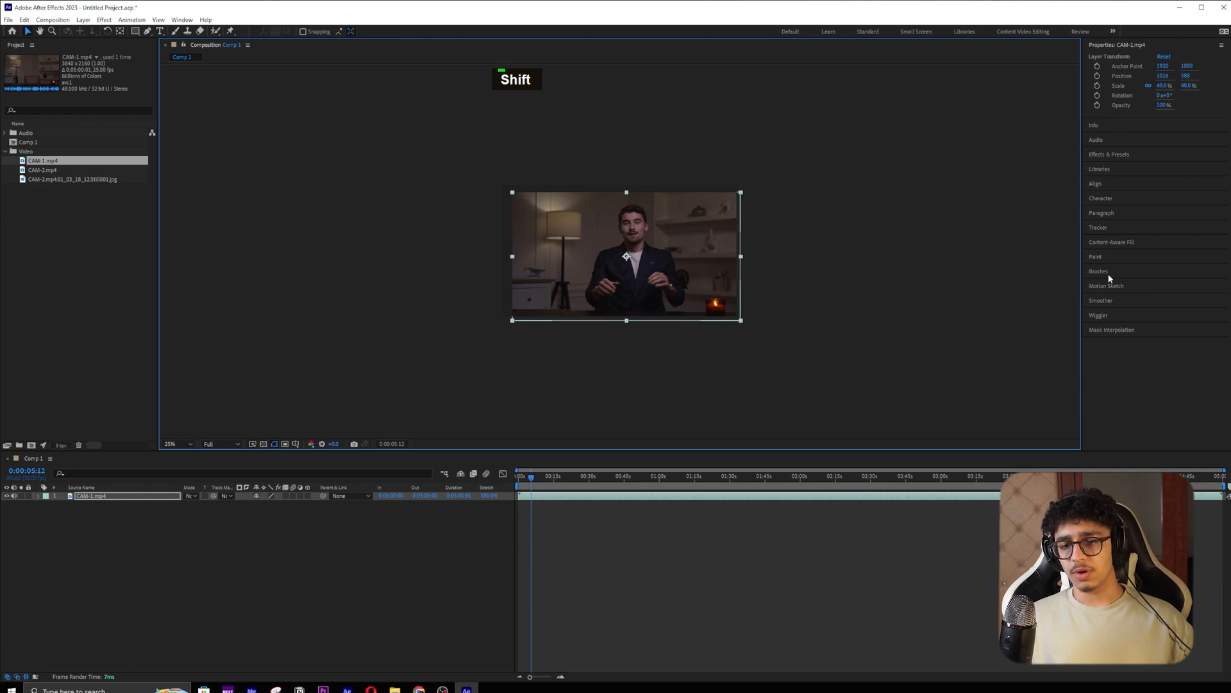
- Align the CAM-1.mp4 layer to the composition's horizontal and vertical centre
click(1114, 183)
click(1109, 141)
click(1159, 142)
scroll(652, 290, up, 2)
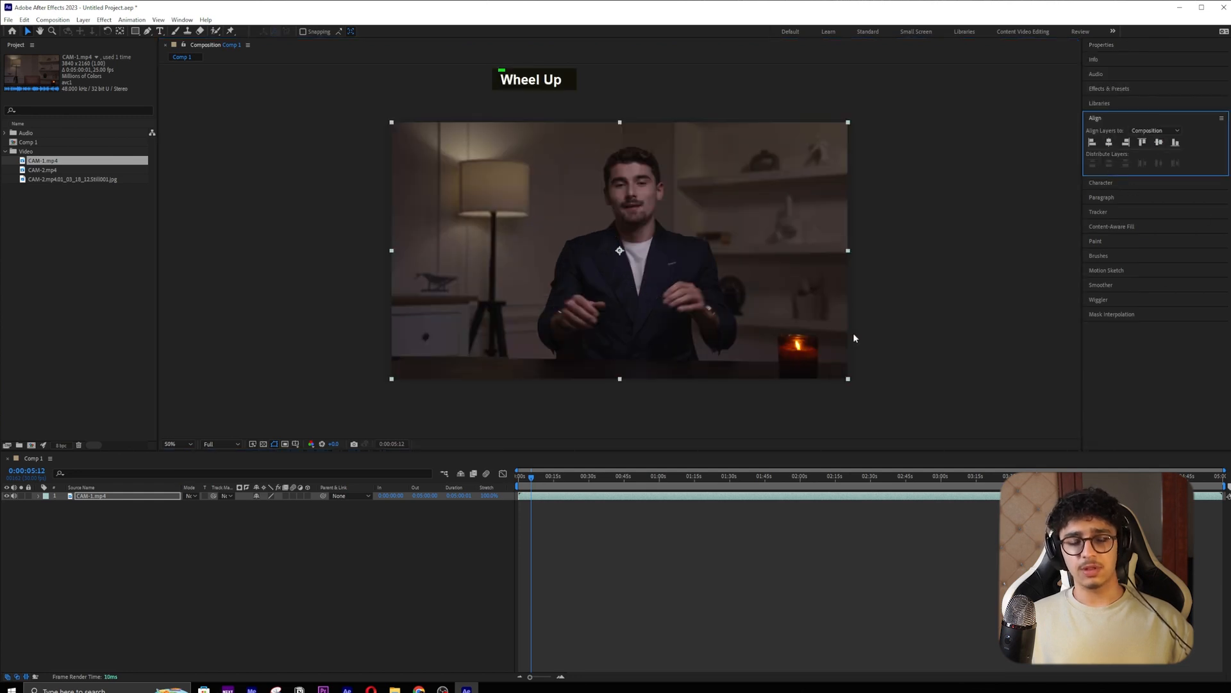
- Fit the CAM-1.mp4 layer to the composition frame and reveal its Scale property in the timeline
click(726, 572)
ctrl+alt+click(126, 497)
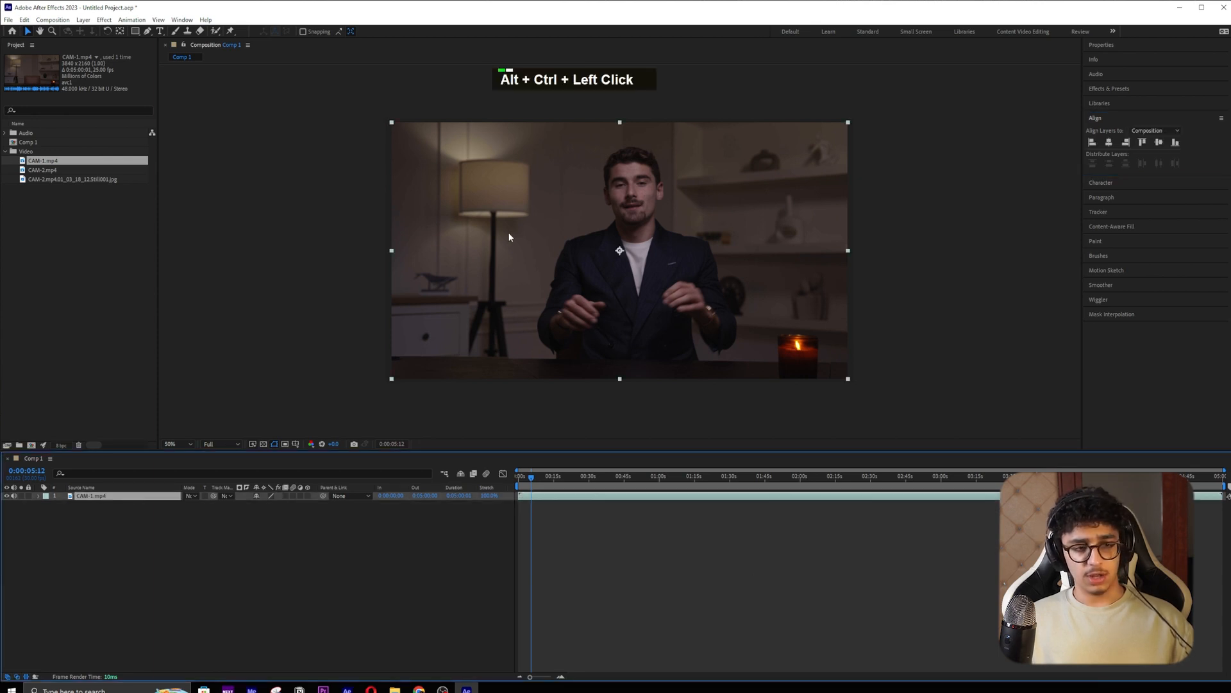
key(ctrl+alt+f)
key(s)
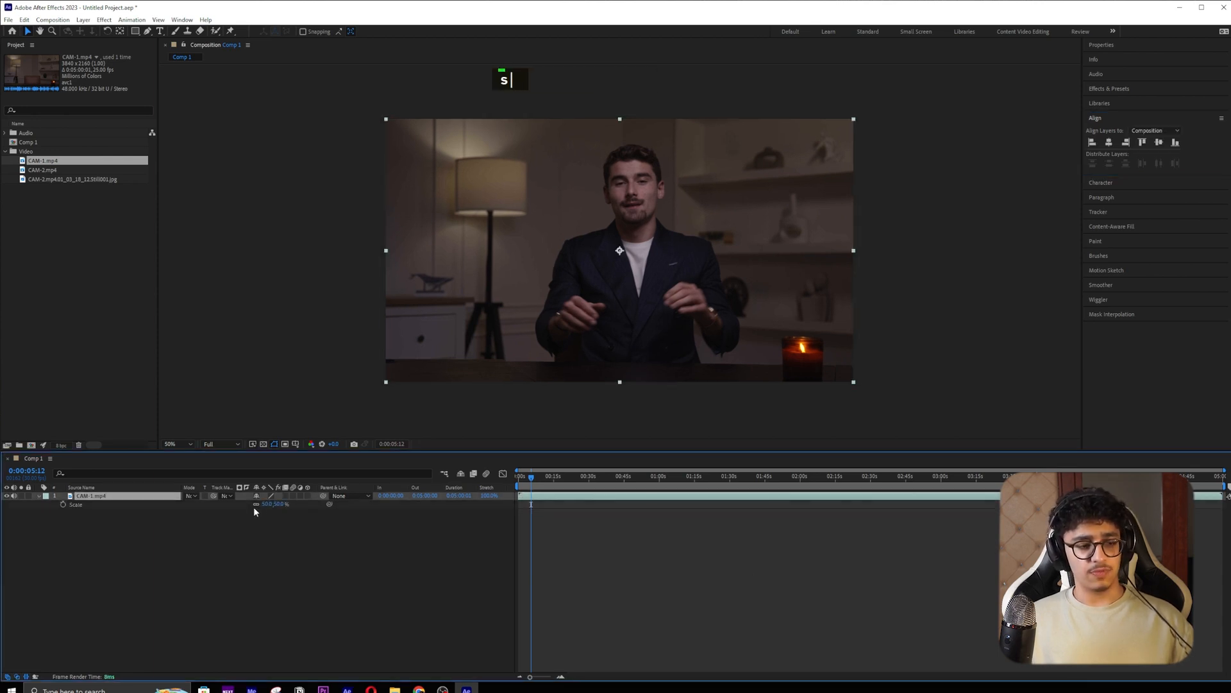
- Try resizing the CAM-1.mp4 layer by its corner in the viewer, undo the resize and deselect the layer
drag(854, 383, 676, 220)
key(ctrl+z)
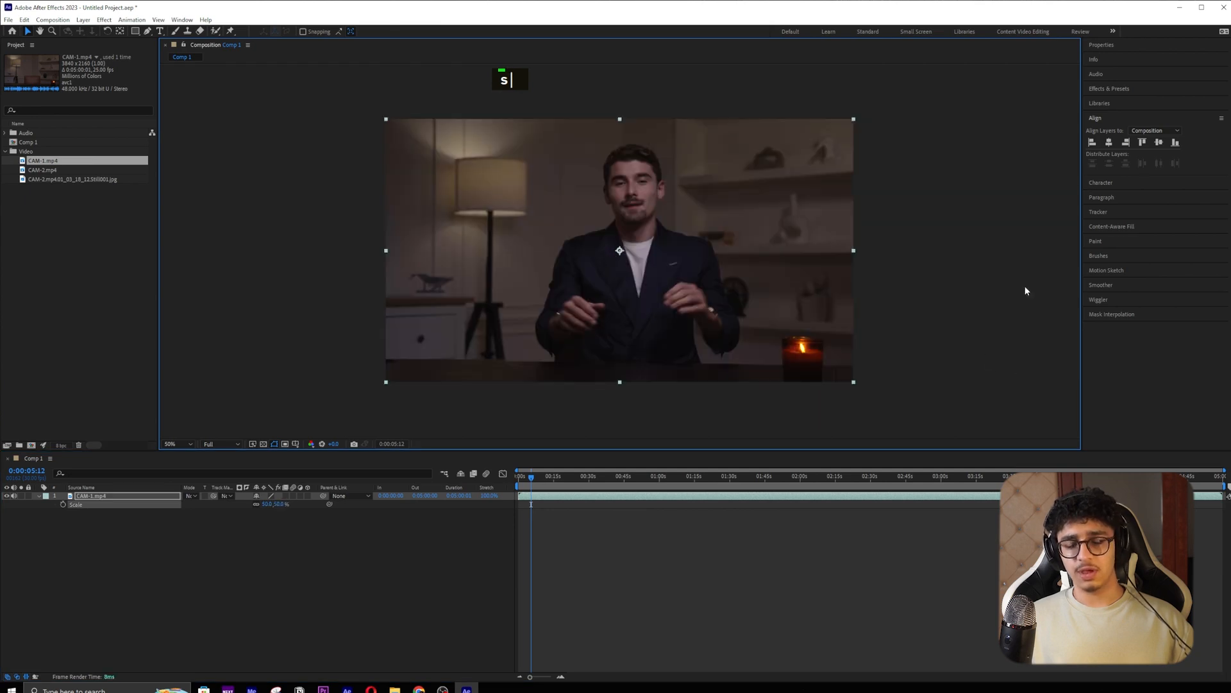
click(949, 279)
click(91, 495)
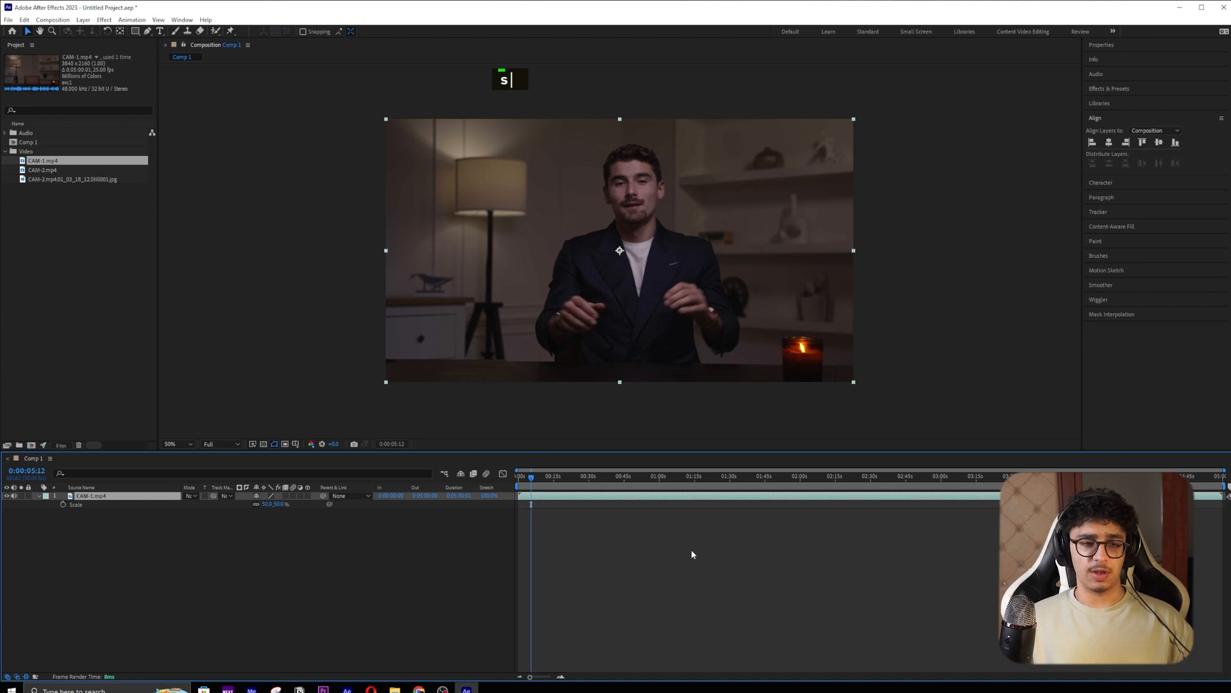
click(573, 524)
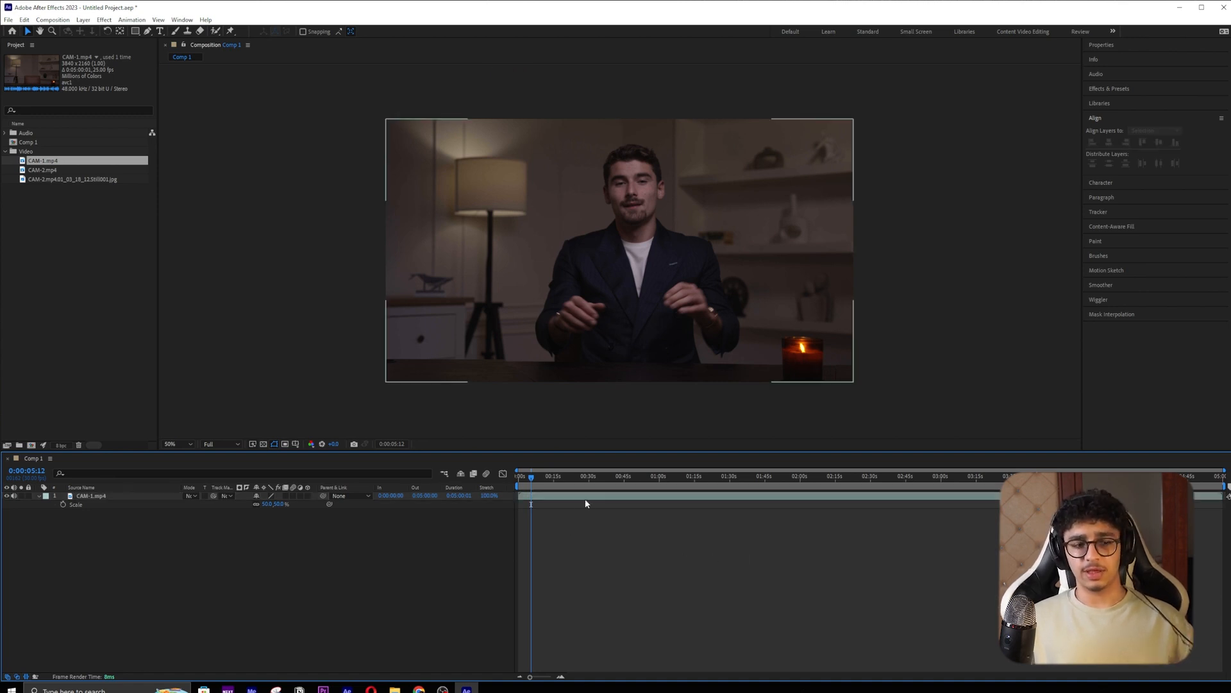
- Enlarge the timeline area and toggle the CAM-1.mp4 layer's visibility and lock switches off and on
drag(510, 452, 562, 424)
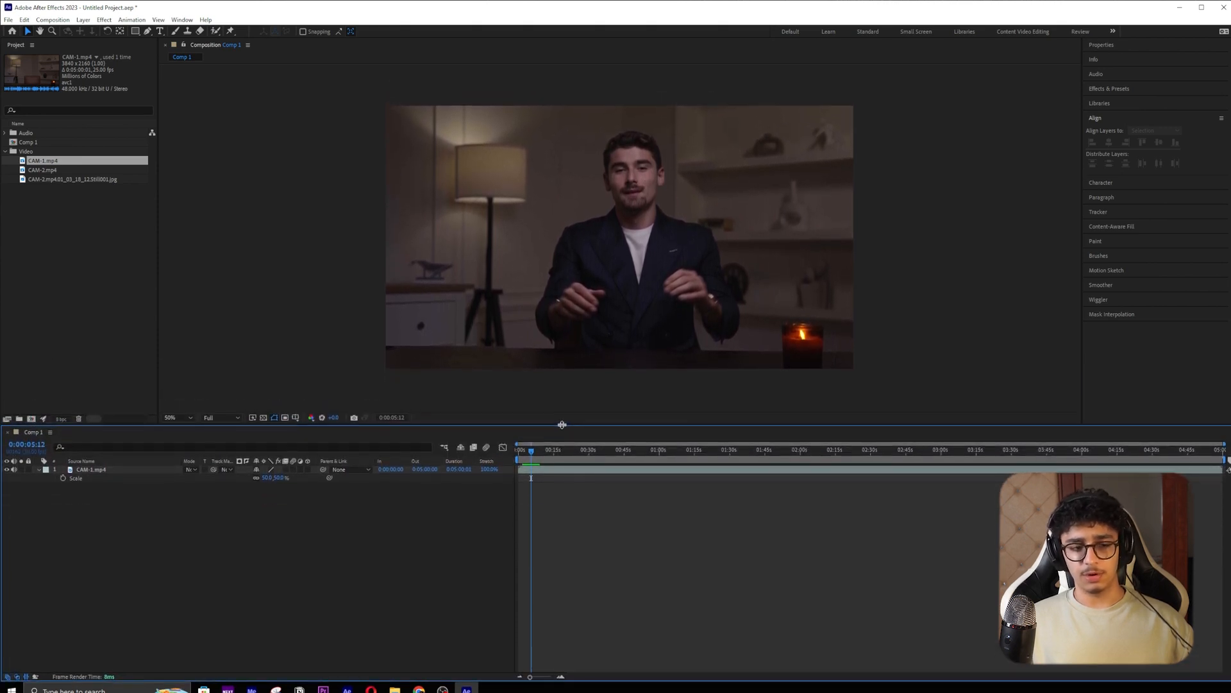
click(7, 470)
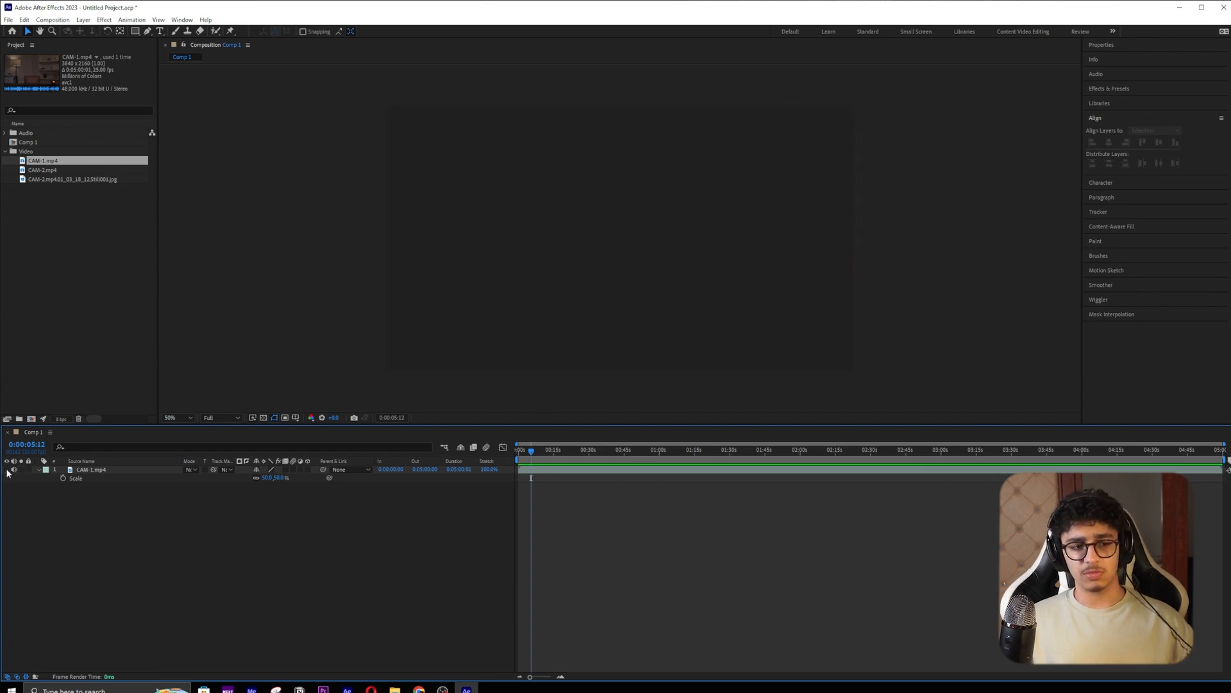
click(92, 468)
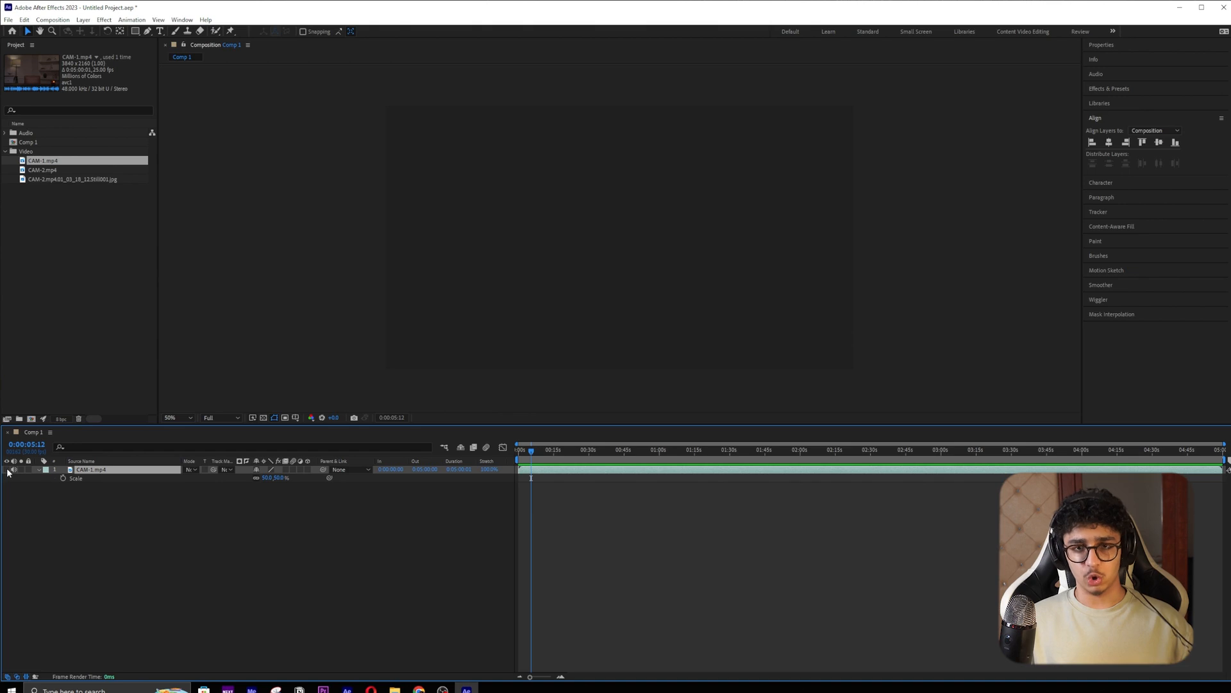
click(8, 471)
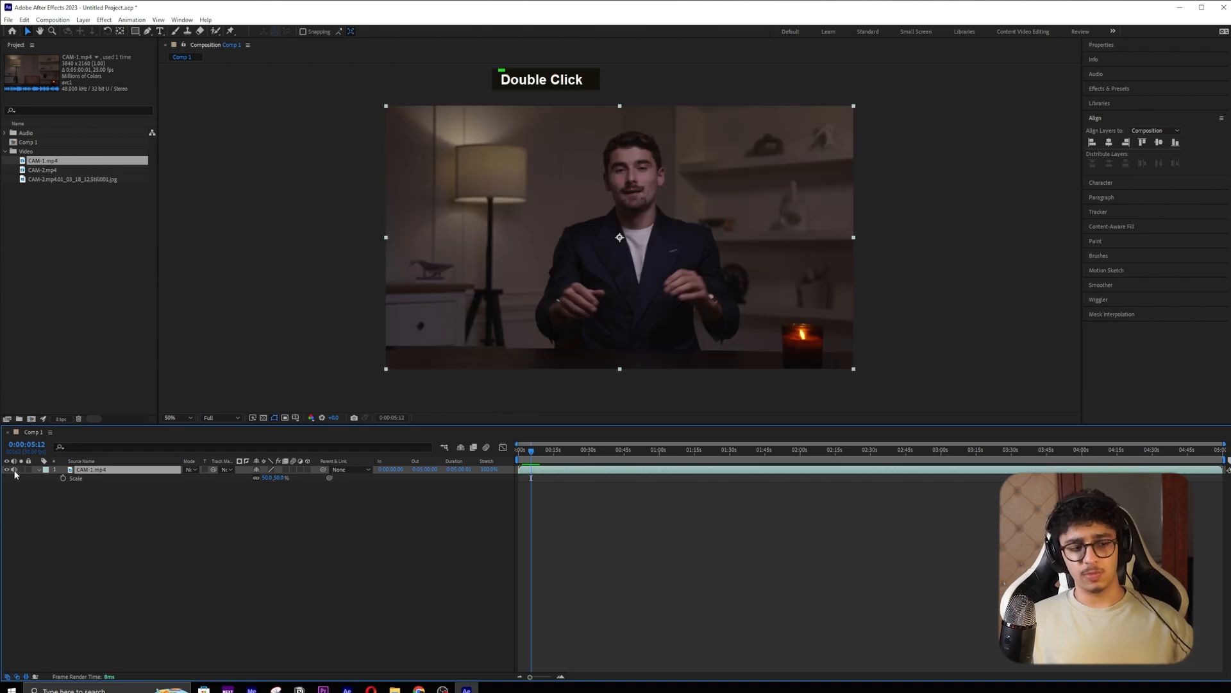
double_click(27, 474)
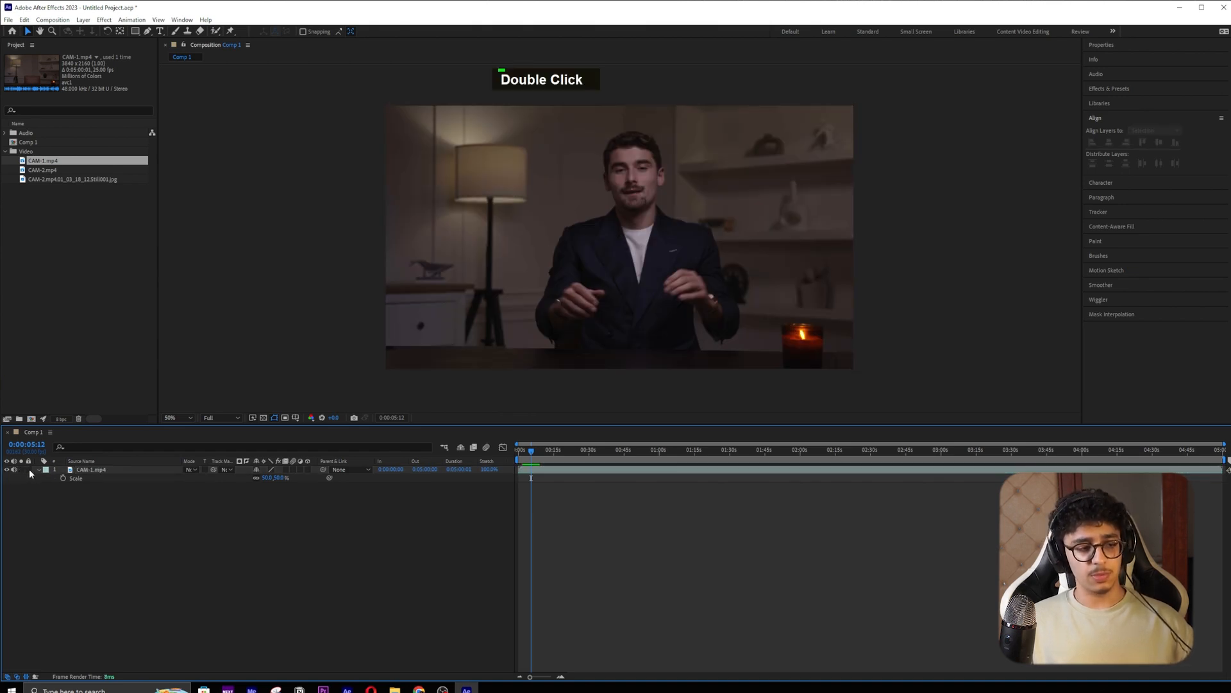
- Look through the label colours, blending modes and track matte options of the CAM-1.mp4 layer
click(81, 467)
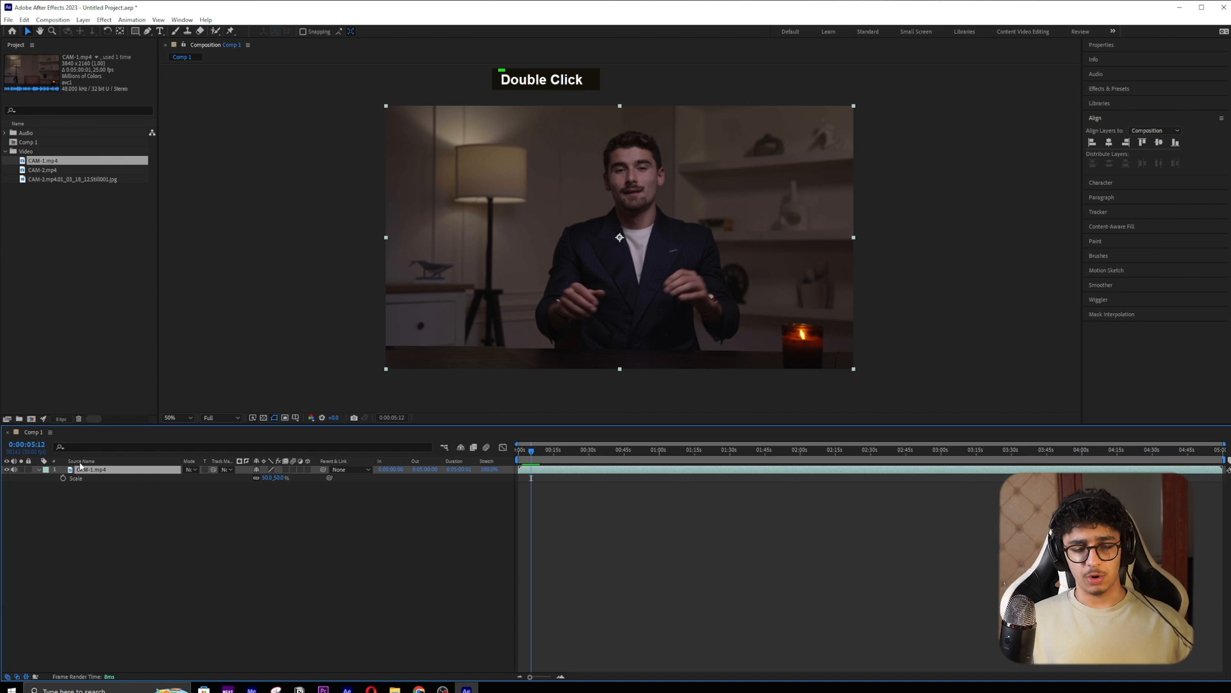
click(46, 470)
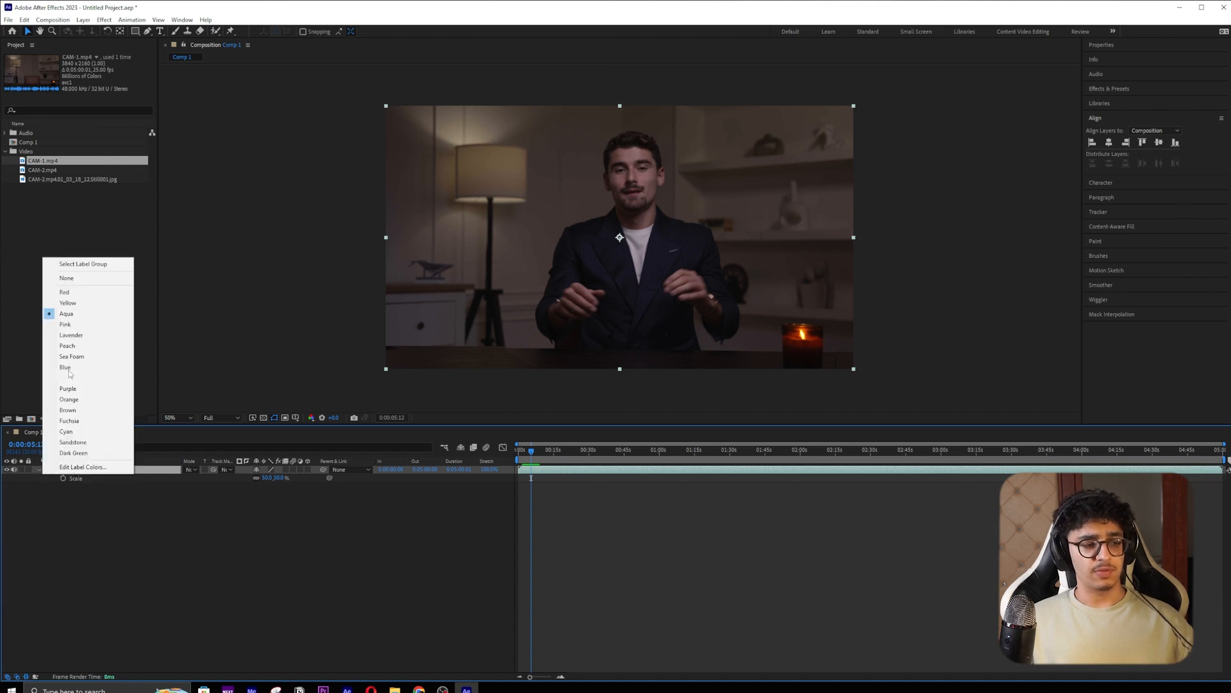
click(116, 457)
click(191, 469)
click(246, 520)
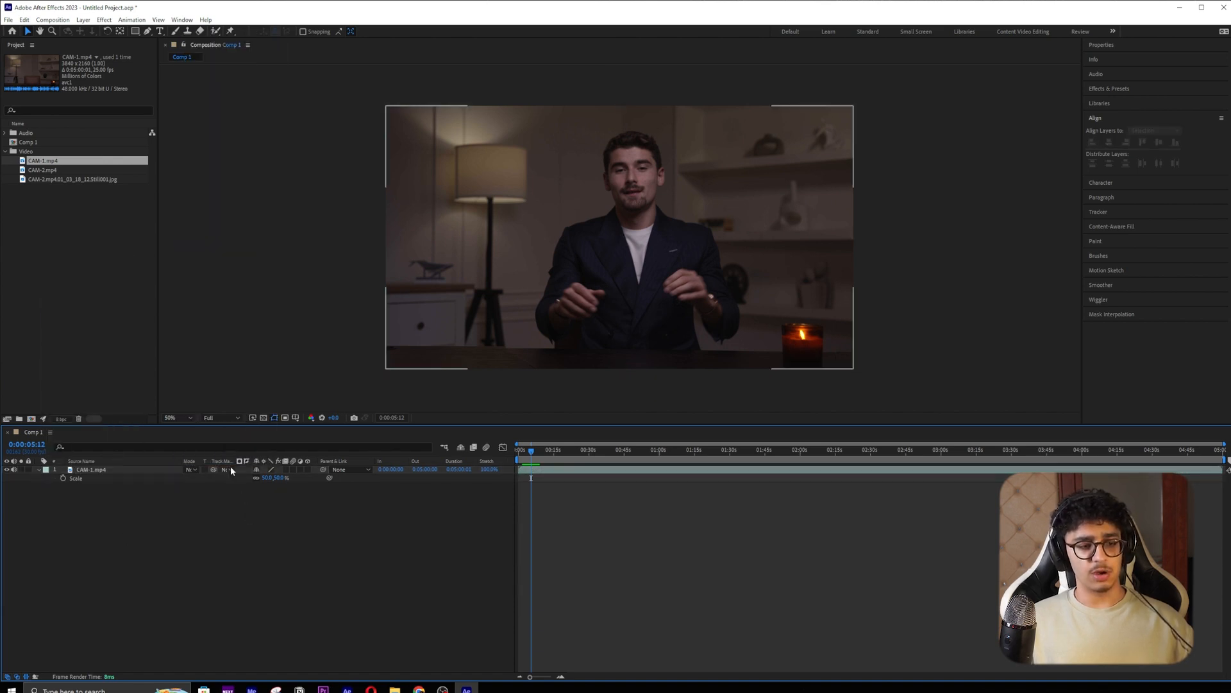
click(228, 469)
click(234, 463)
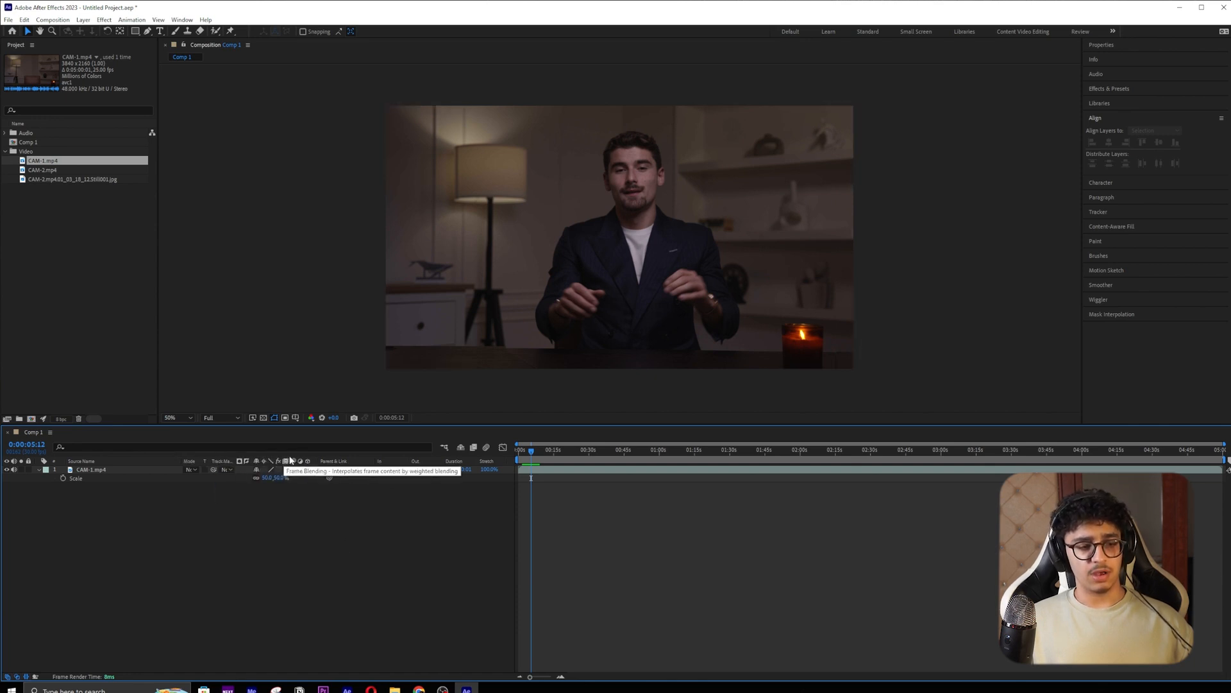
- Mark the CAM-1.mp4 layer as shy and hide shy layers in the timeline
double_click(256, 470)
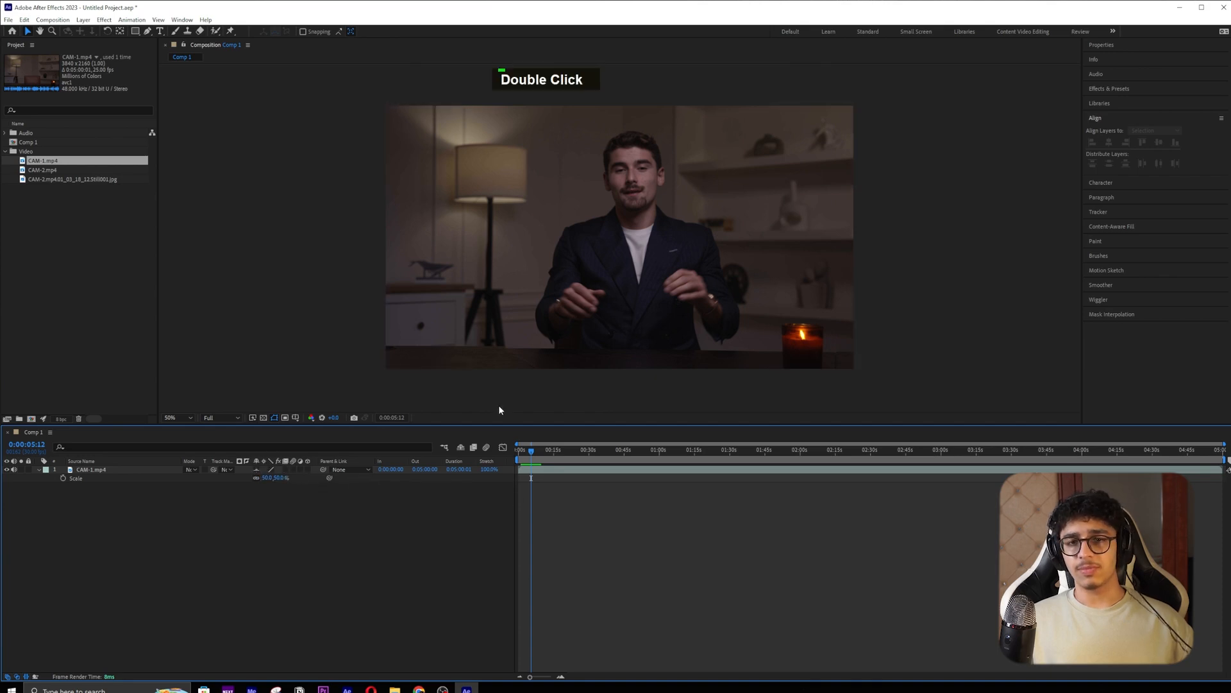
click(129, 469)
click(509, 515)
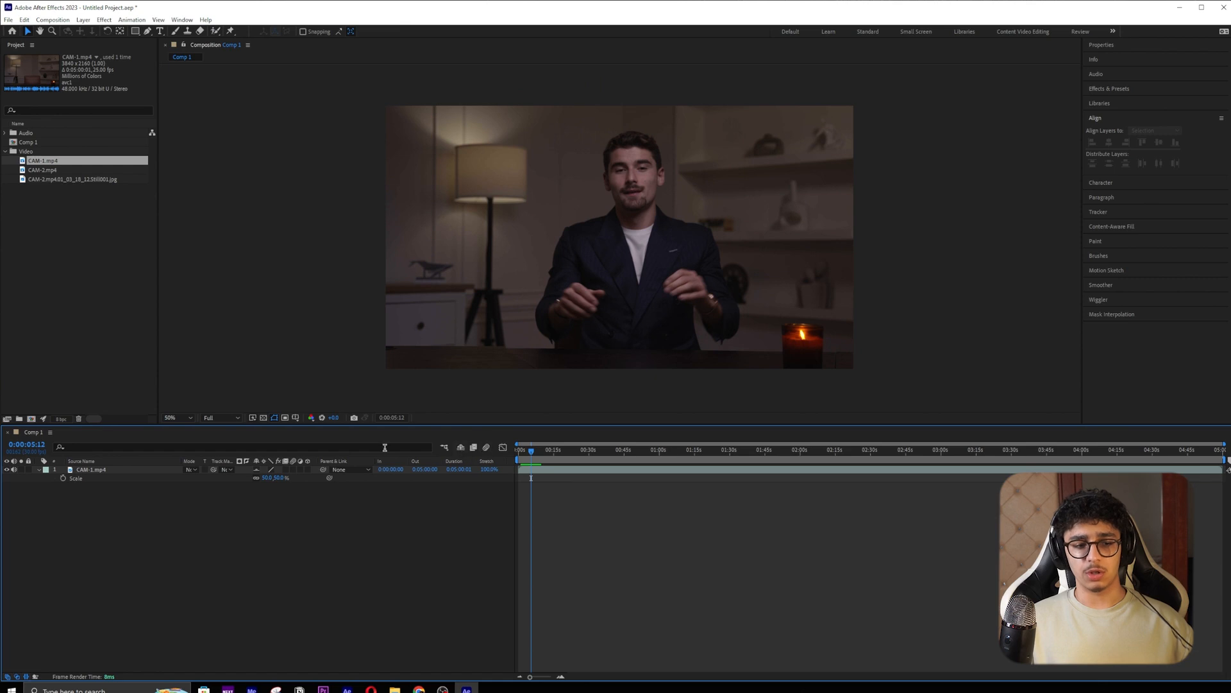
click(461, 449)
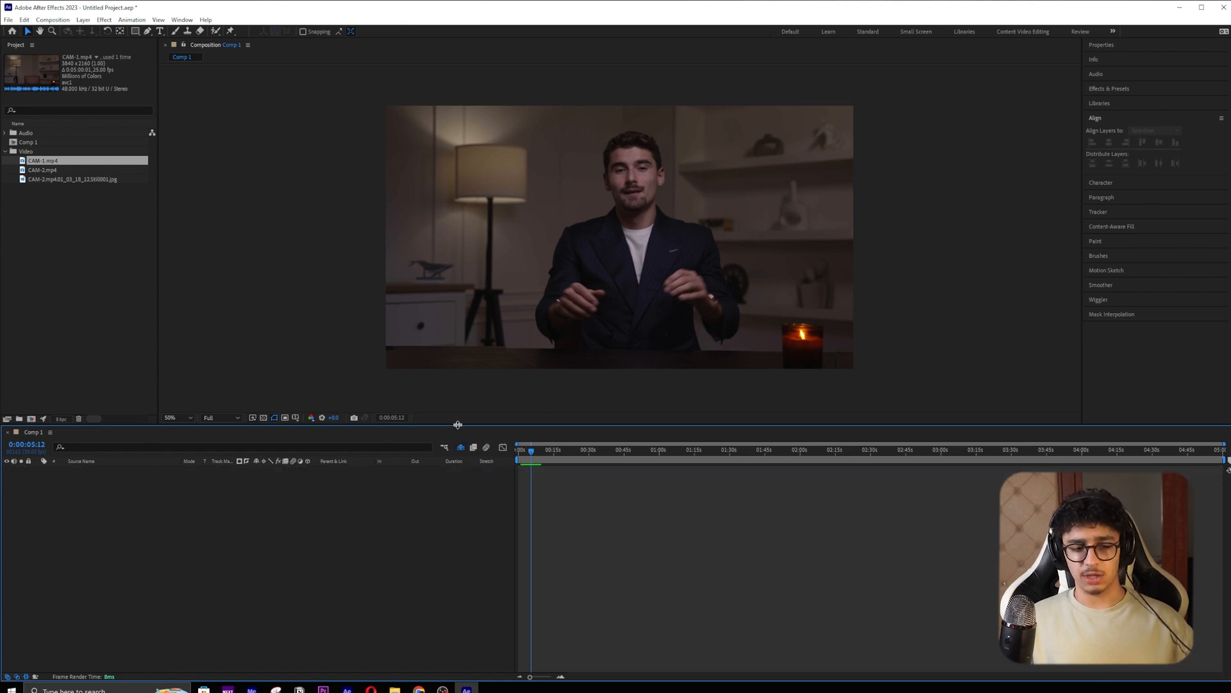
- Show the shy layers again, try deleting the CAM-1.mp4 layer, and undo the deletion
click(459, 448)
click(150, 469)
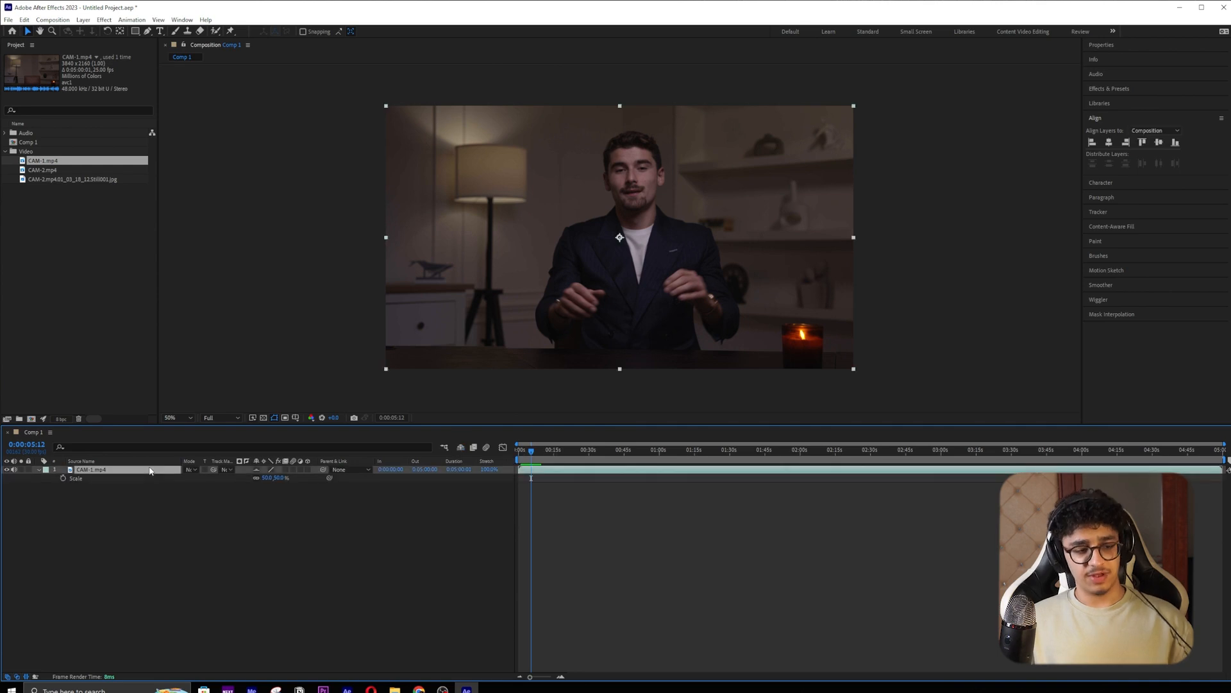
key(Delete)
key(ctrl+z)
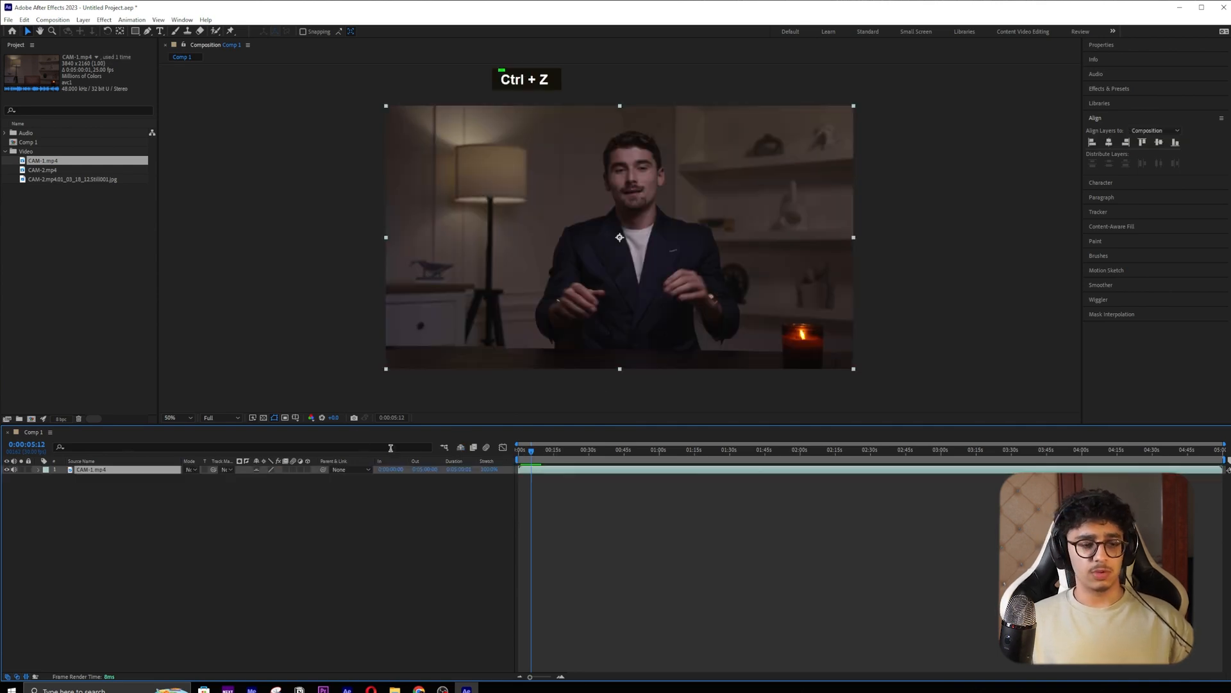
- Toggle the CAM-1.mp4 layer's frame blending and motion blur switches on and off, check its parent options, and deselect it
double_click(286, 470)
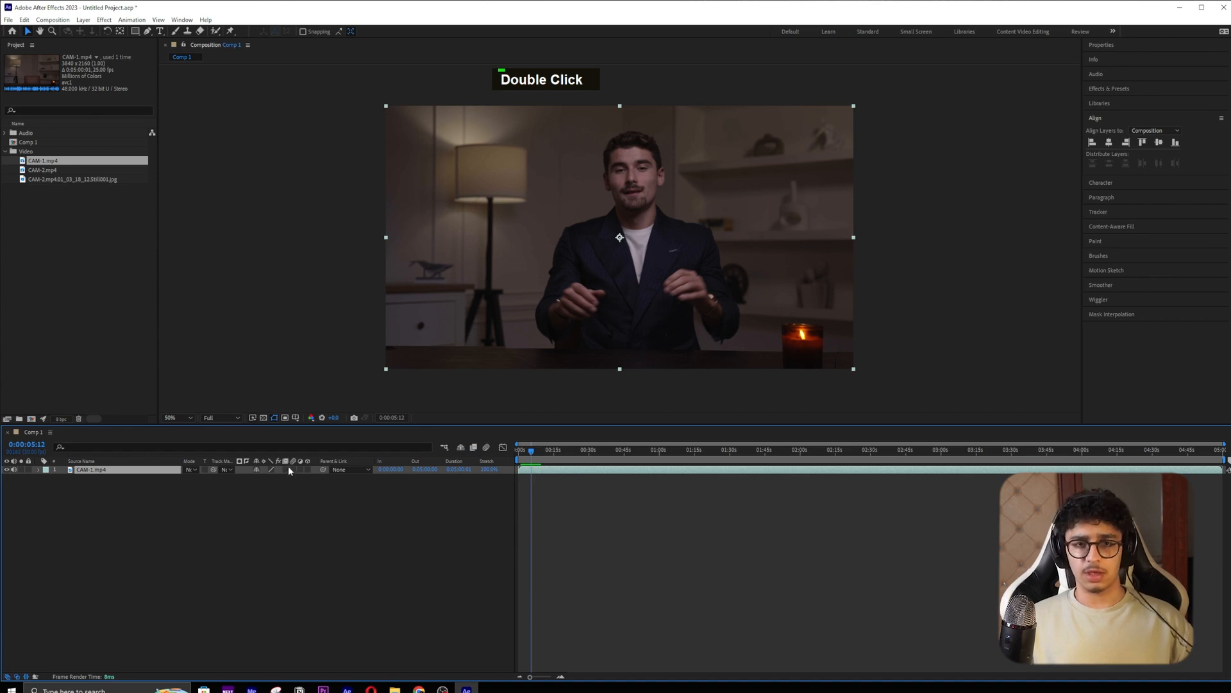
double_click(293, 470)
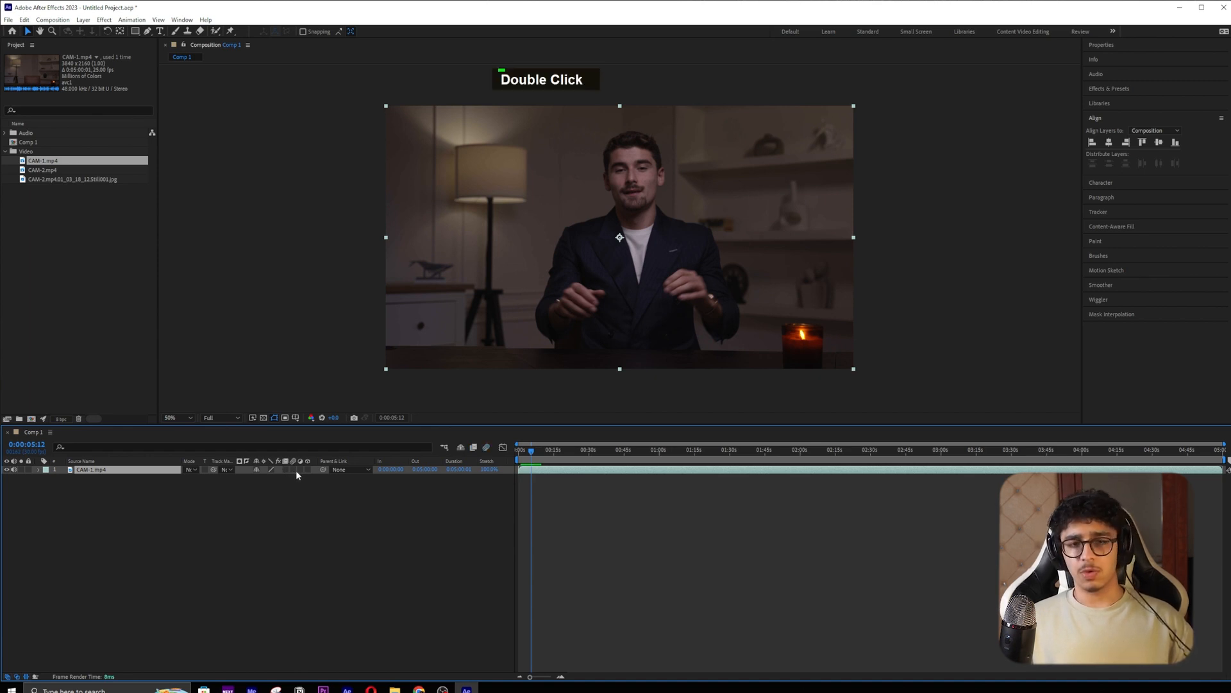
click(353, 470)
click(667, 514)
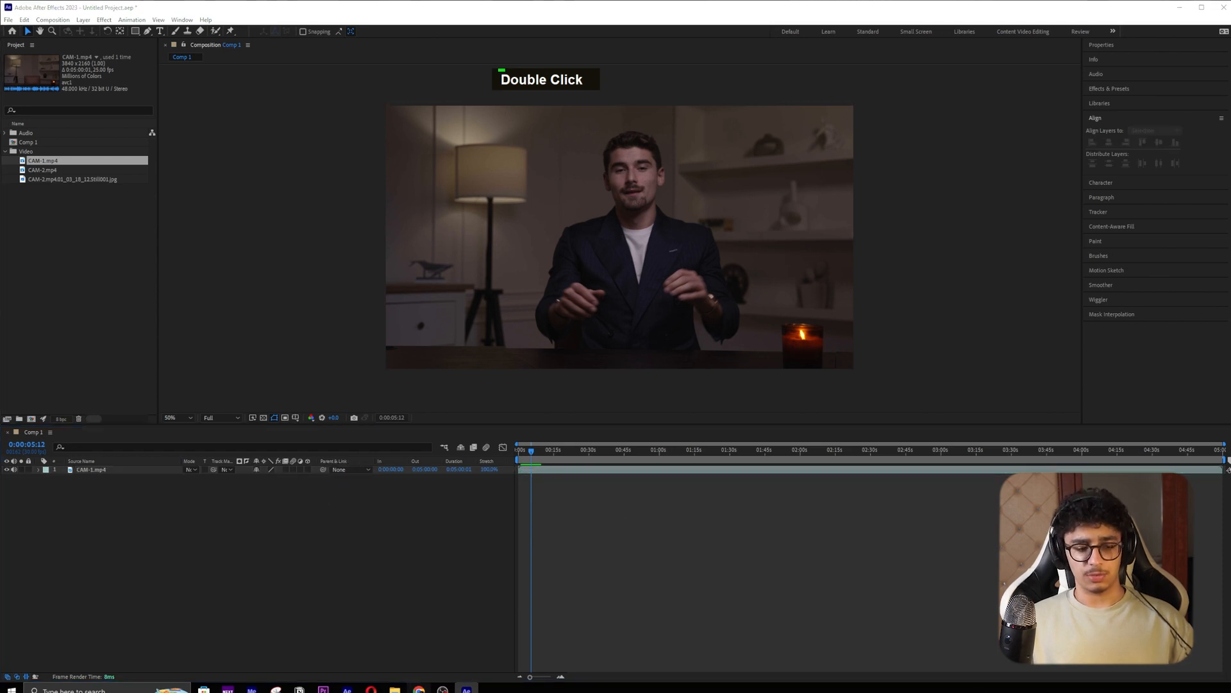
- Scrub through the CAM-1.mp4 footage in the timeline and return the playhead to 0:00:00:00
click(642, 451)
drag(648, 451, 603, 451)
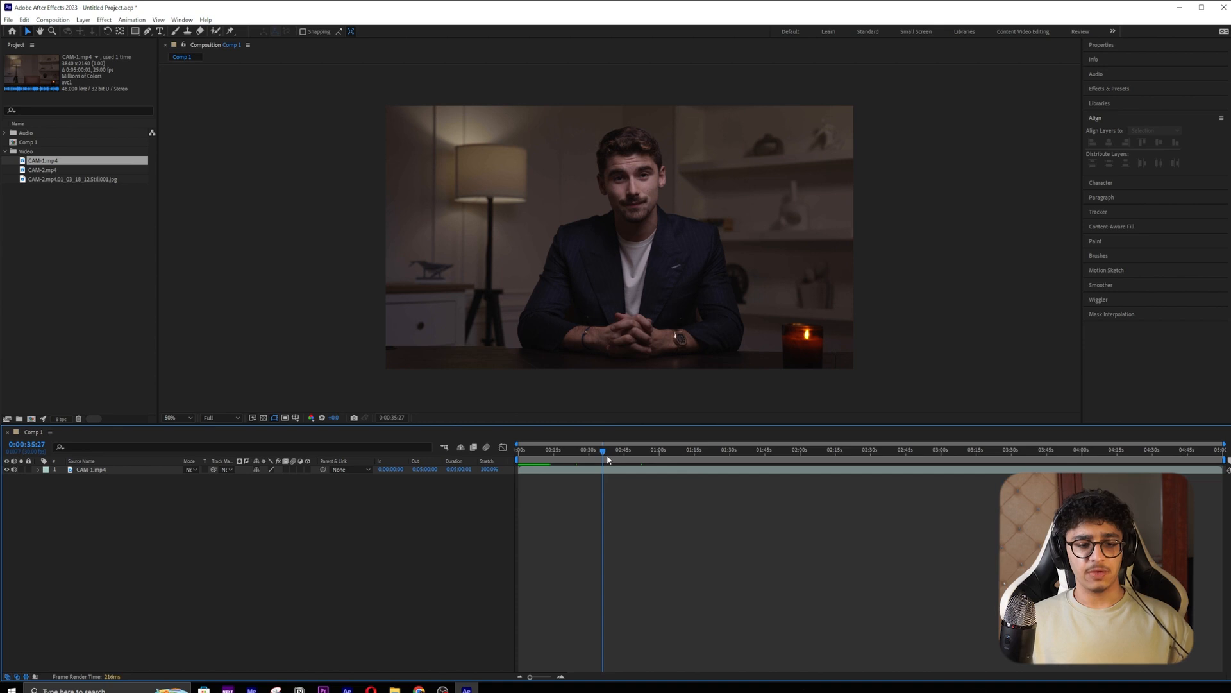
drag(591, 451, 730, 451)
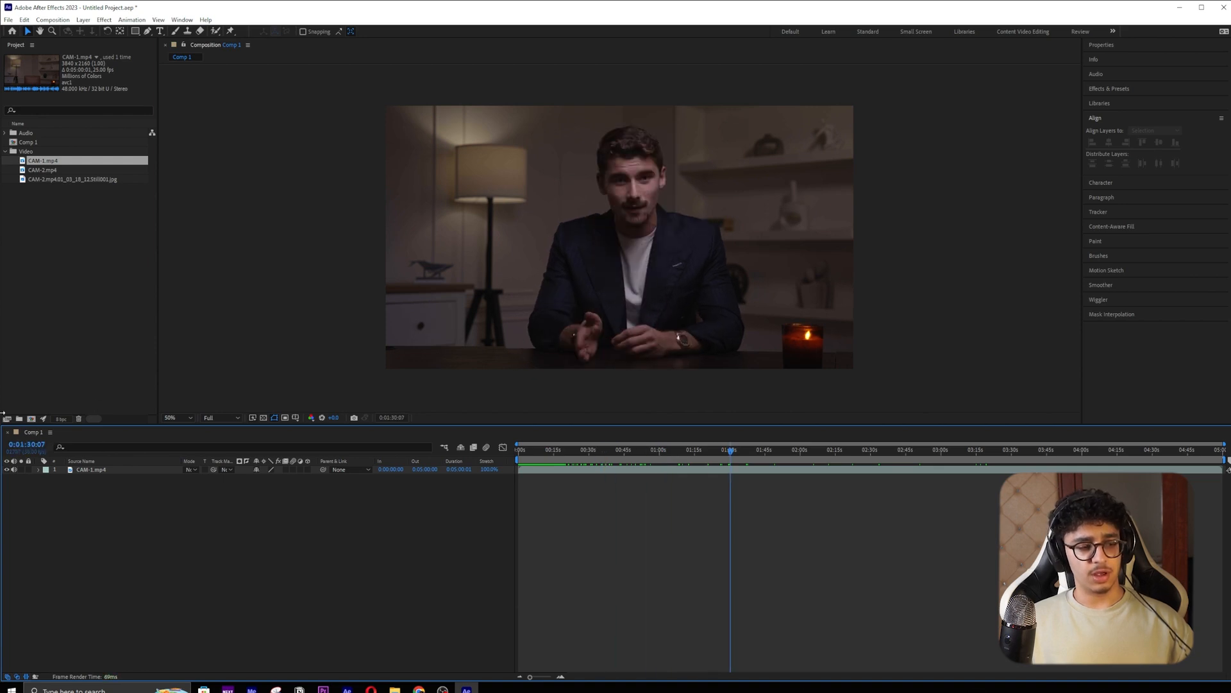
drag(734, 454, 447, 456)
drag(543, 451, 756, 443)
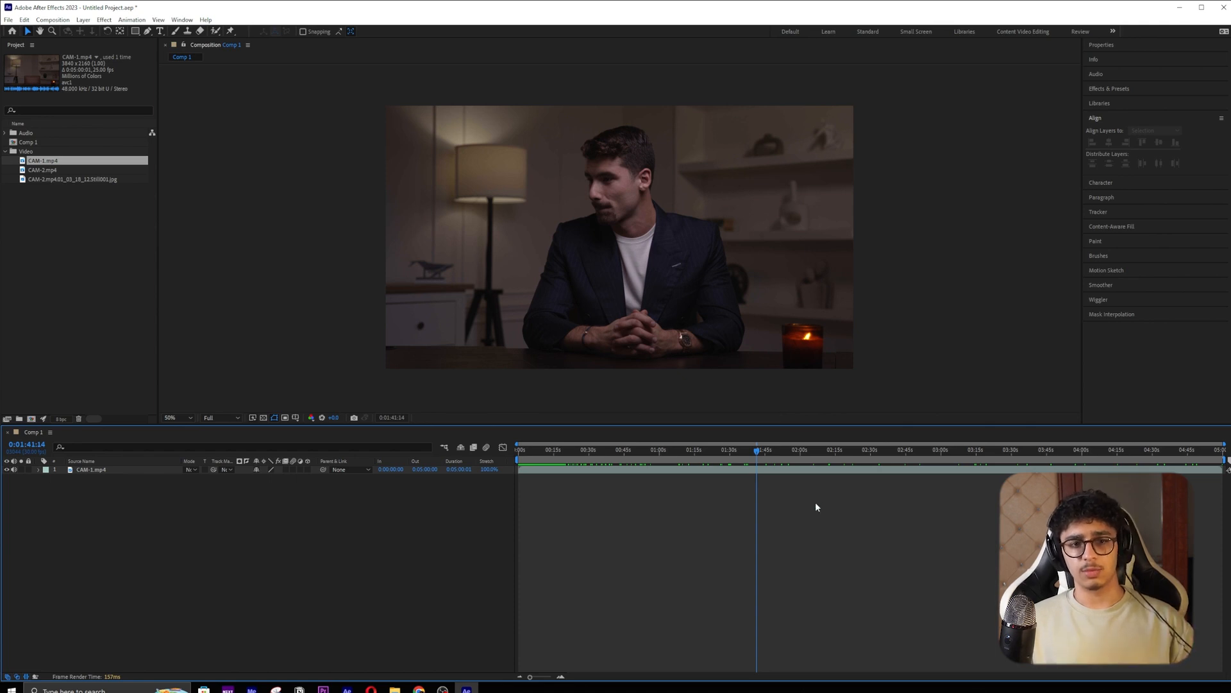
click(519, 453)
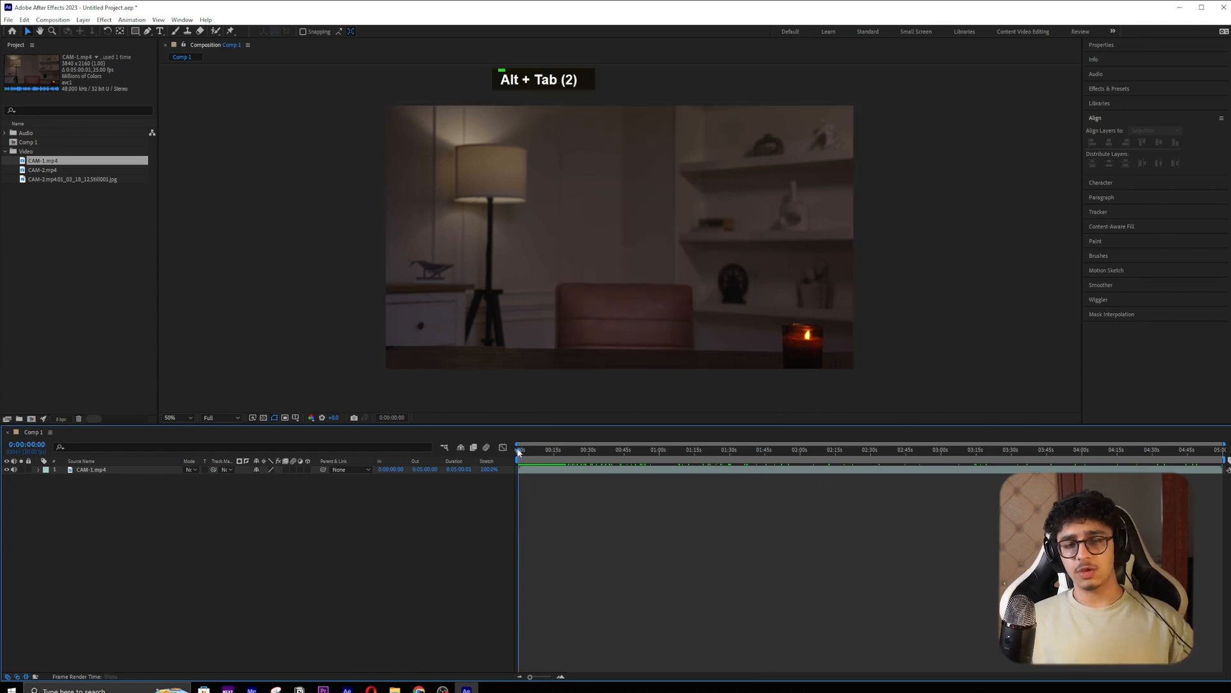
- Preview the composition at Quarter resolution and compare it with playback at Full resolution
key(space)
key(space)
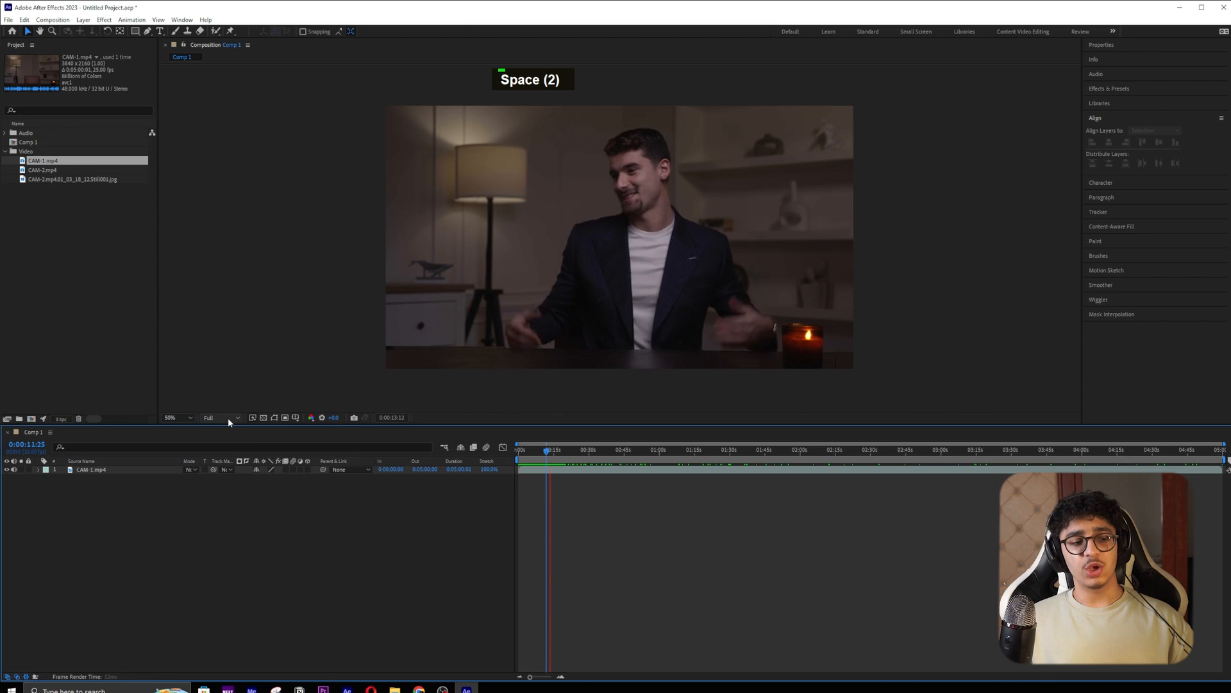
click(228, 417)
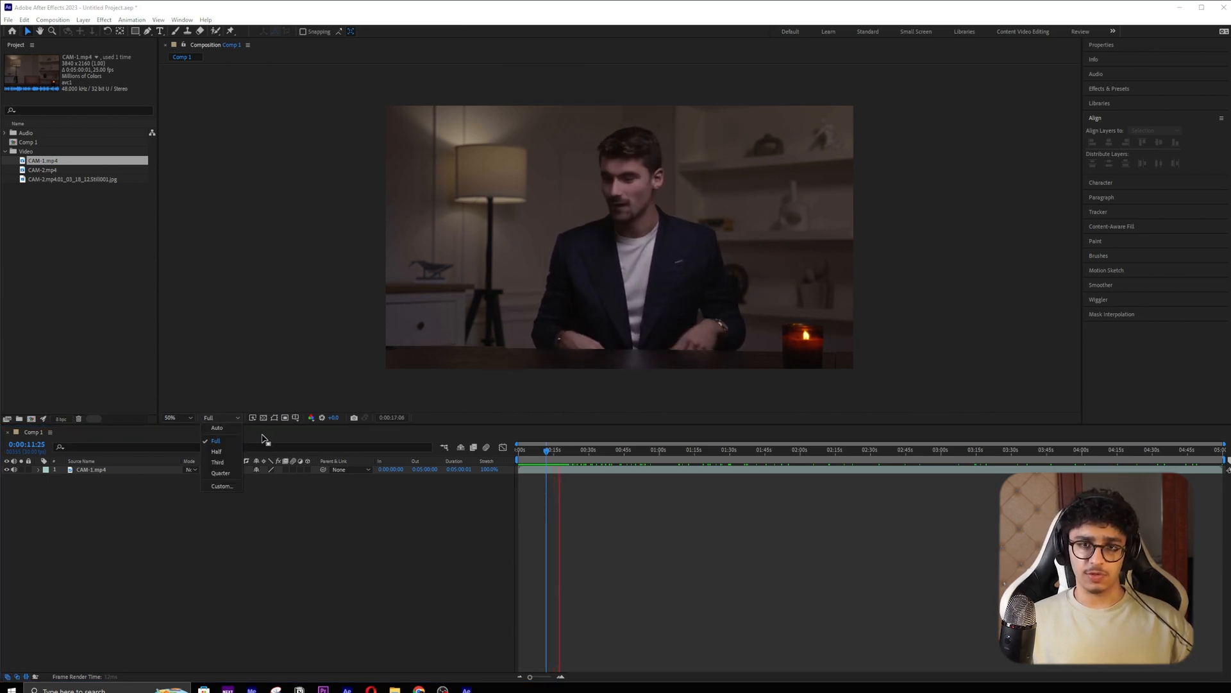
click(221, 473)
key(space)
key(space)
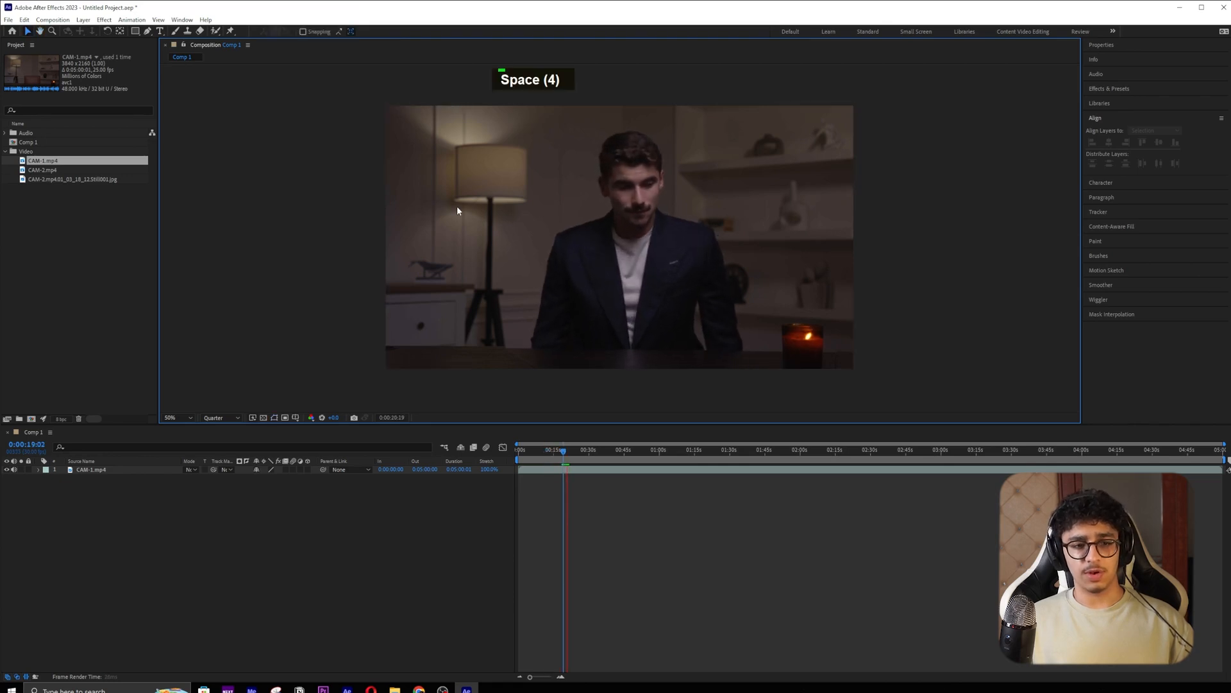
click(214, 418)
click(231, 442)
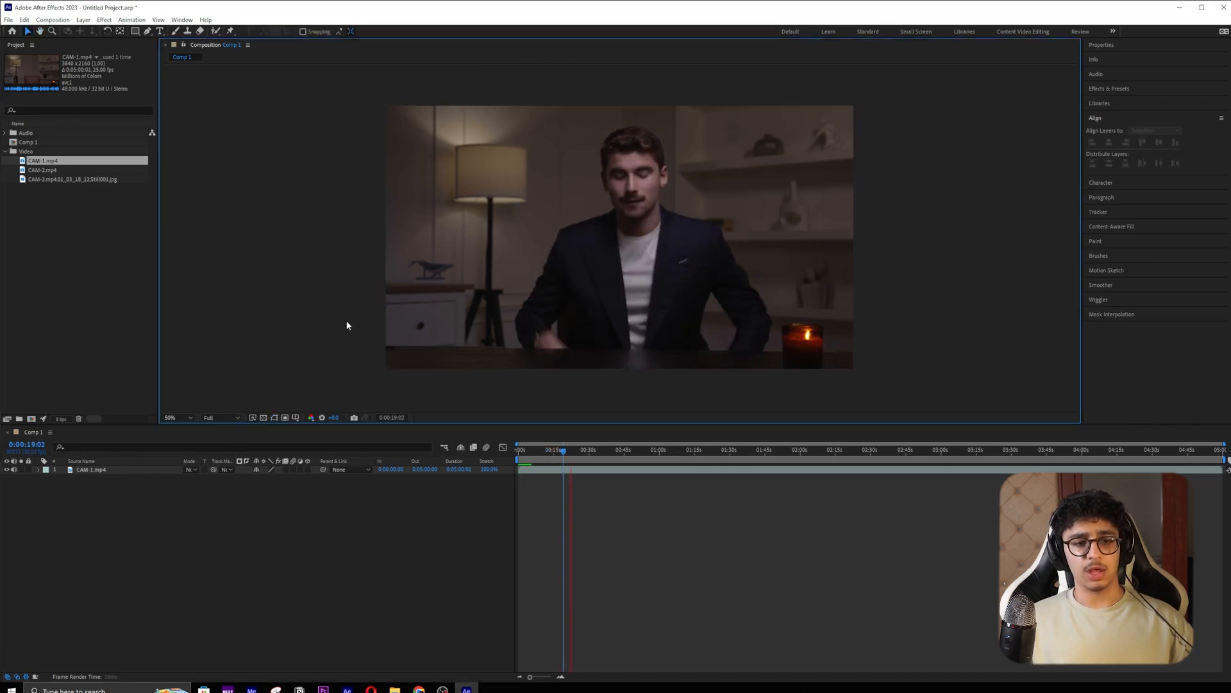
key(space)
key(space)
- Preview the composition at Half resolution, then restore the viewer resolution to Full
click(221, 418)
click(213, 449)
key(space)
key(space)
click(222, 417)
click(223, 437)
key(space)
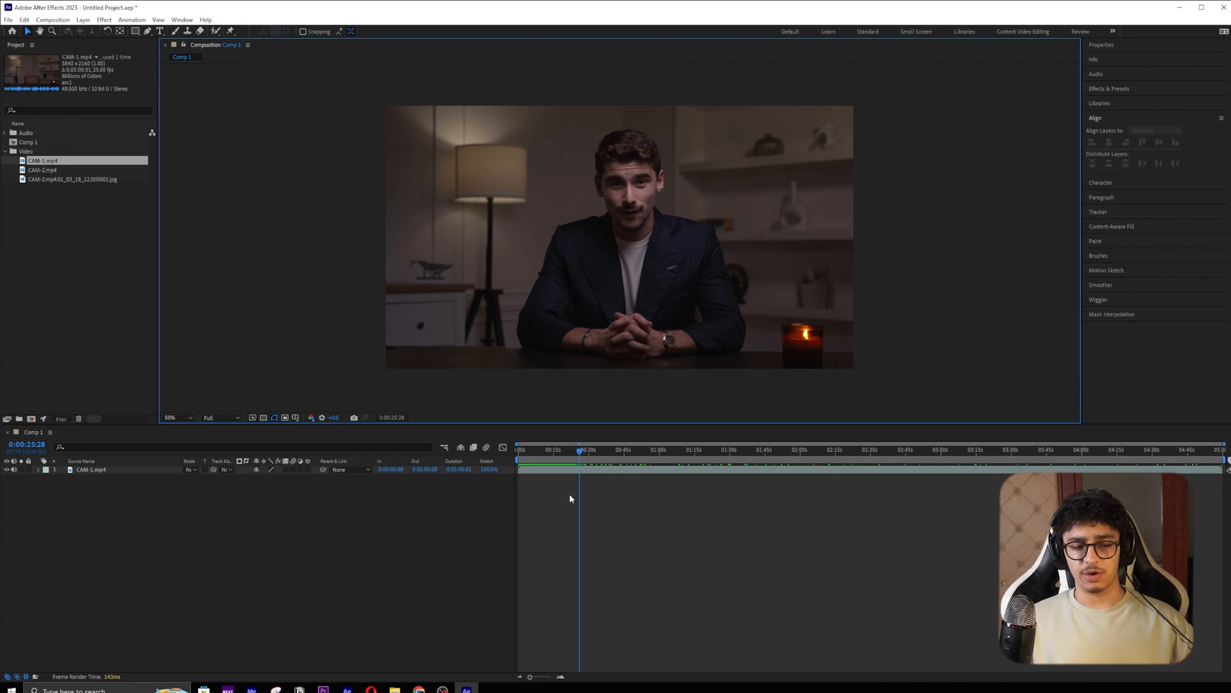
- Try trimming the start of the CAM-1.mp4 layer to about 20 seconds, undo it, and shift the whole layer to start at about one minute
click(128, 471)
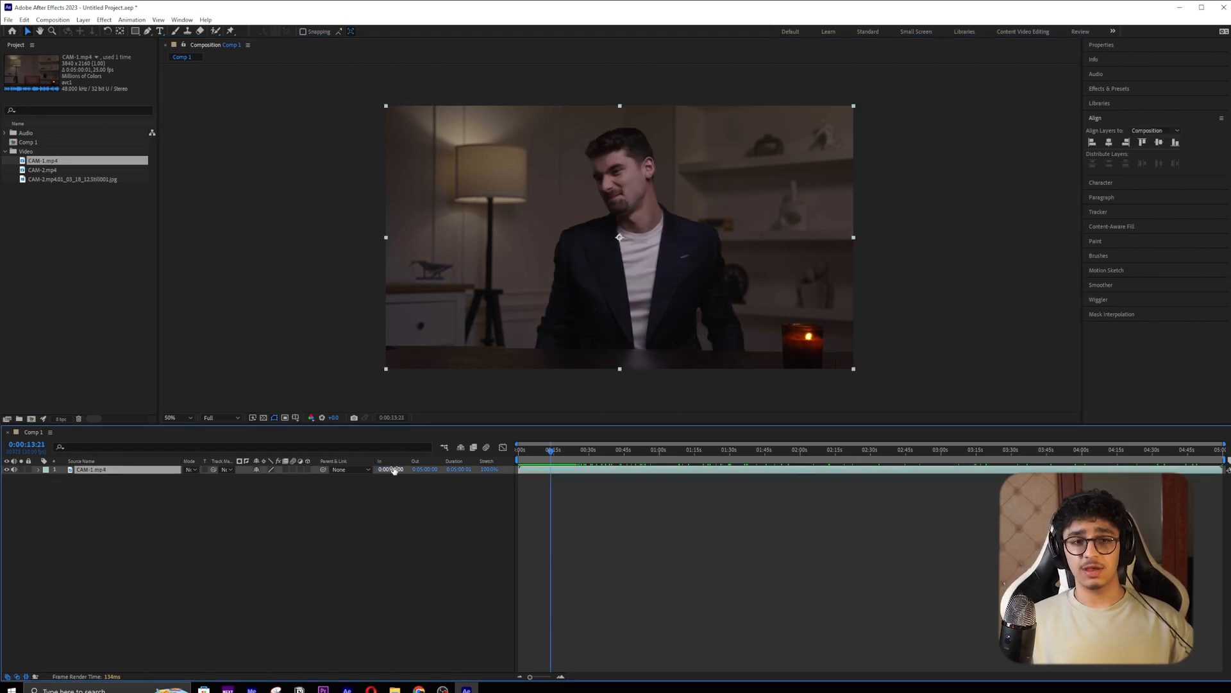
drag(520, 449, 526, 449)
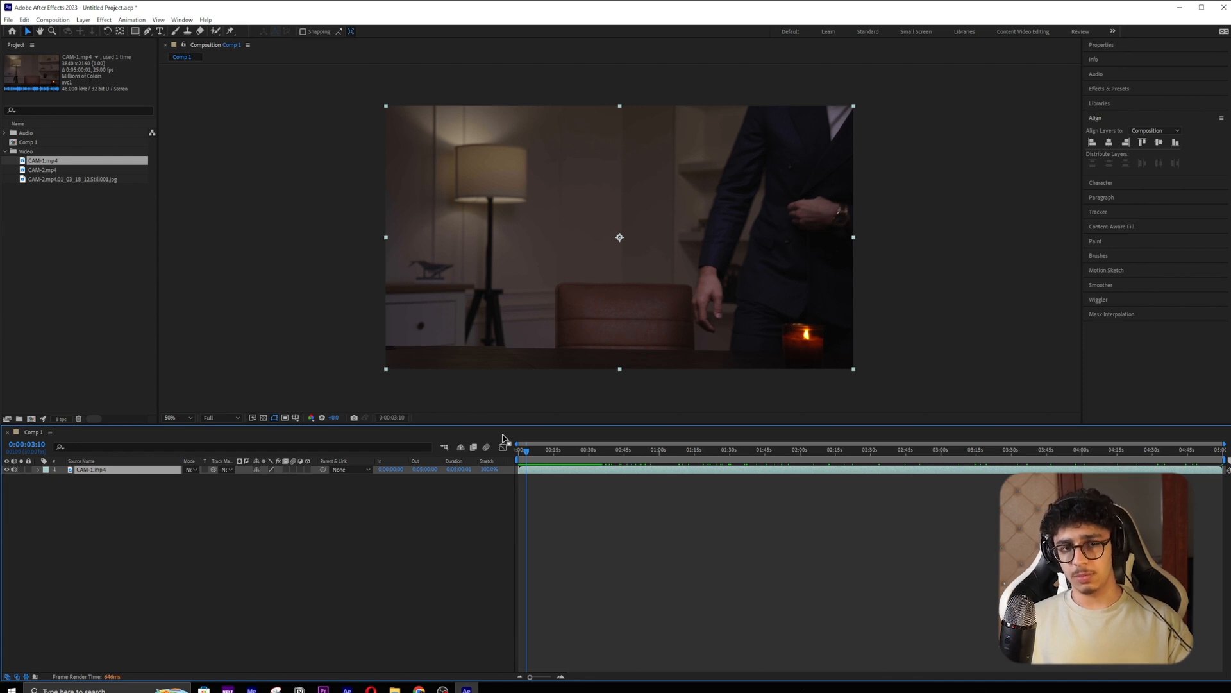
key(ctrl+k)
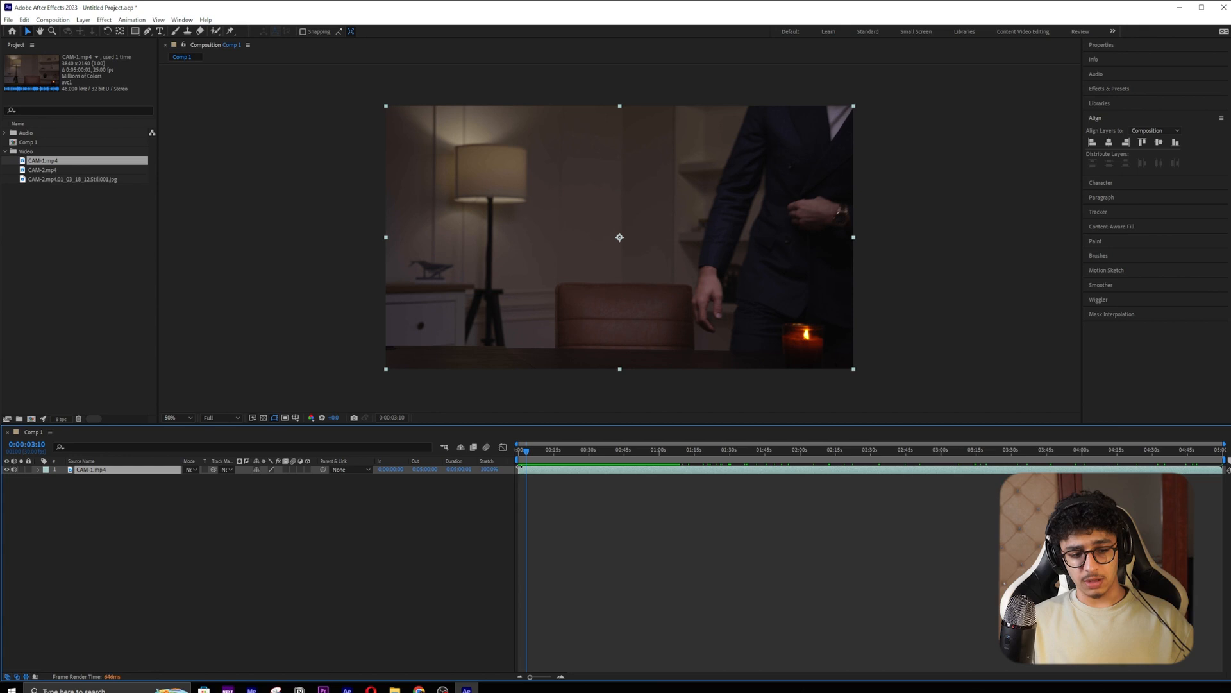
drag(520, 469, 568, 468)
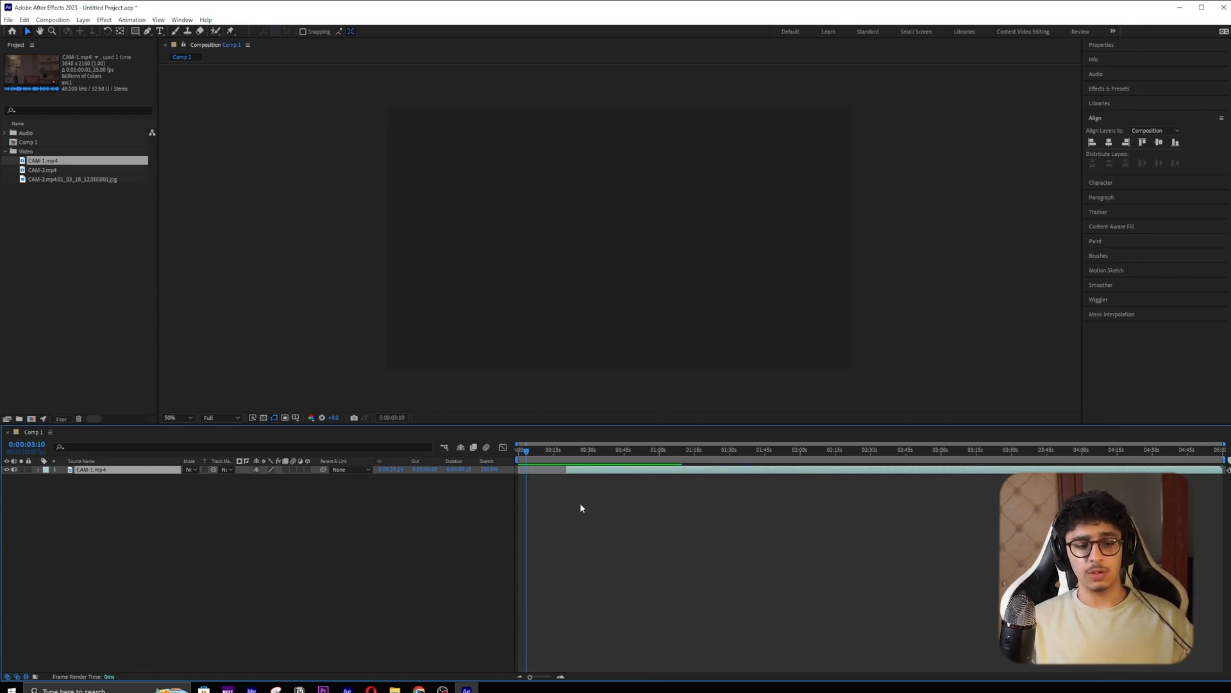
key(ctrl+z)
drag(713, 473, 853, 449)
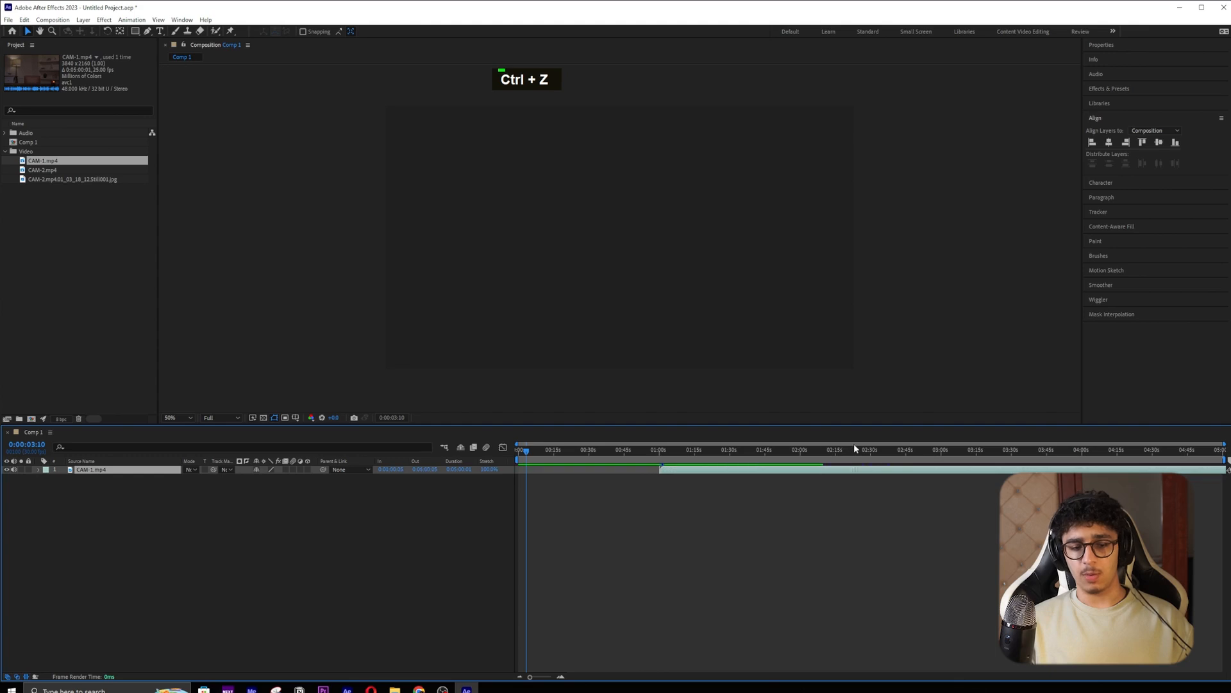
key(space)
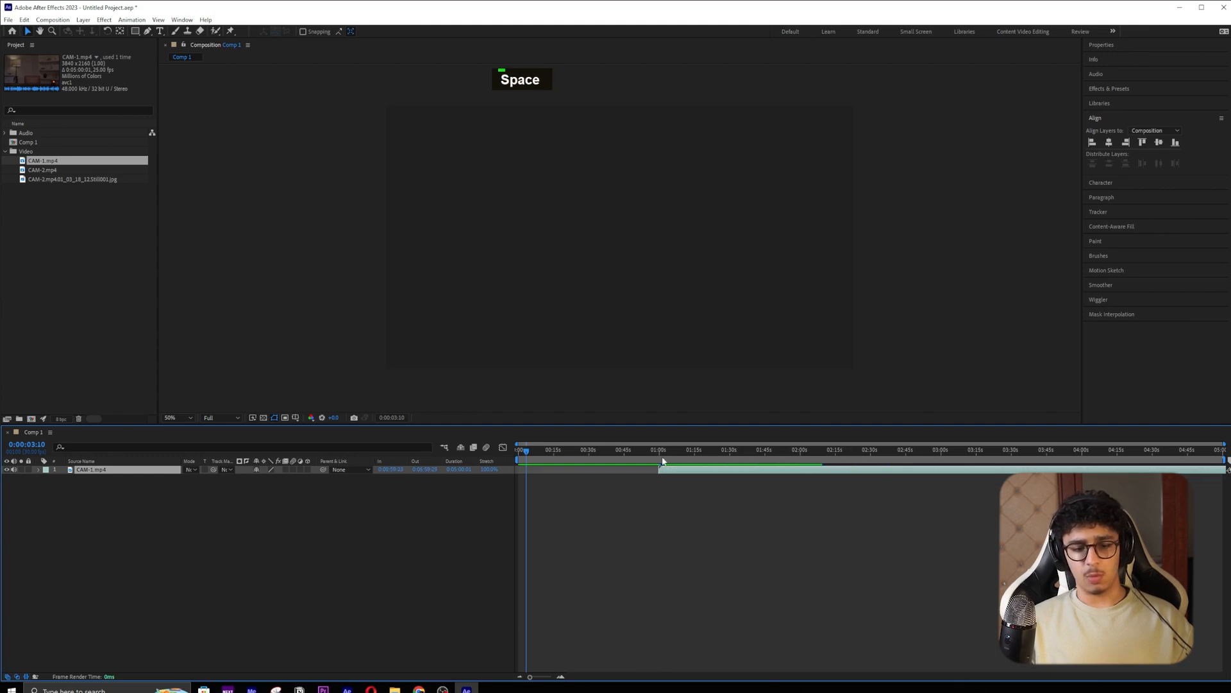
- Set the composition's duration to 0:00:05:00 in the composition settings
right_click(678, 517)
click(692, 550)
click(492, 337)
text(500)
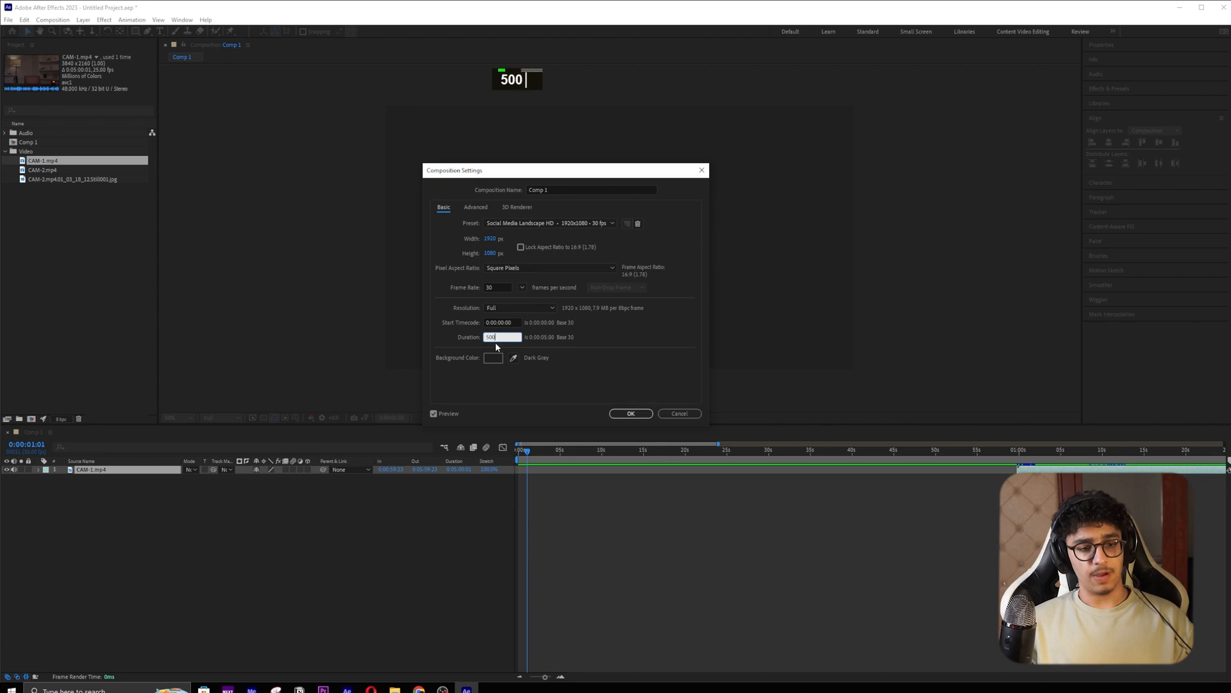
click(630, 413)
- Start the CAM-1.mp4 layer at 0:00:01:01 and preview it, then move the layer back to start at 0:00:00:00
alt+scroll(713, 499, down, 1)
key([)
drag(694, 469, 512, 460)
key(space)
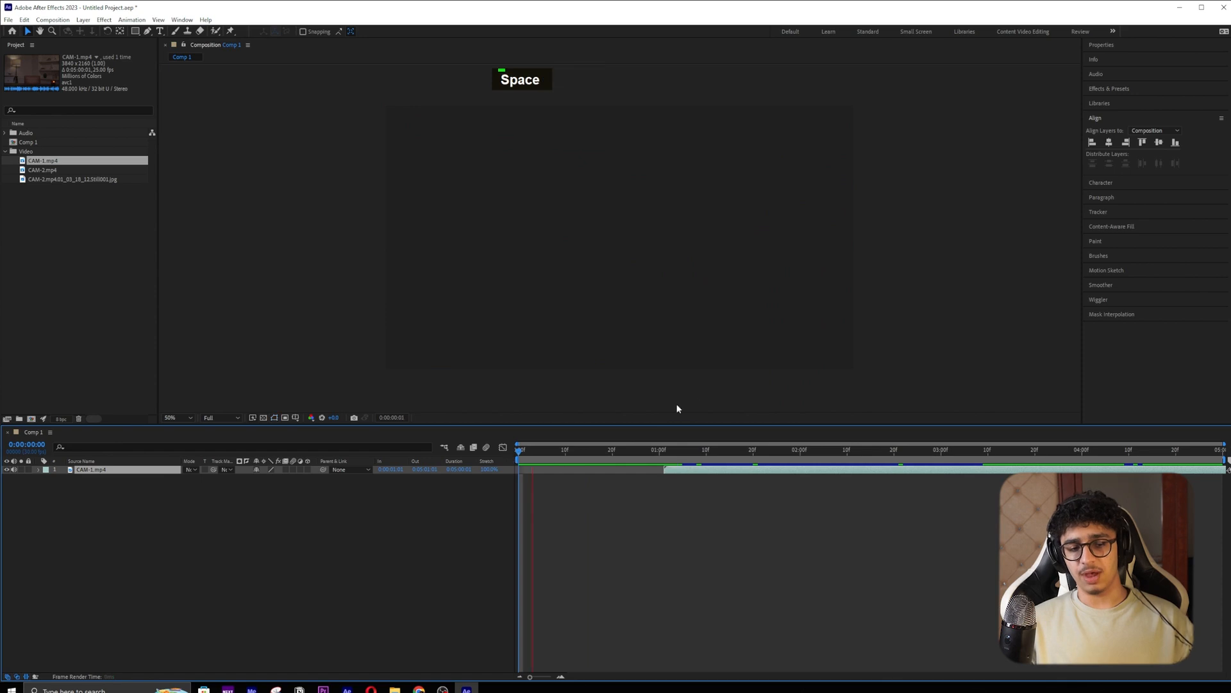
key(space)
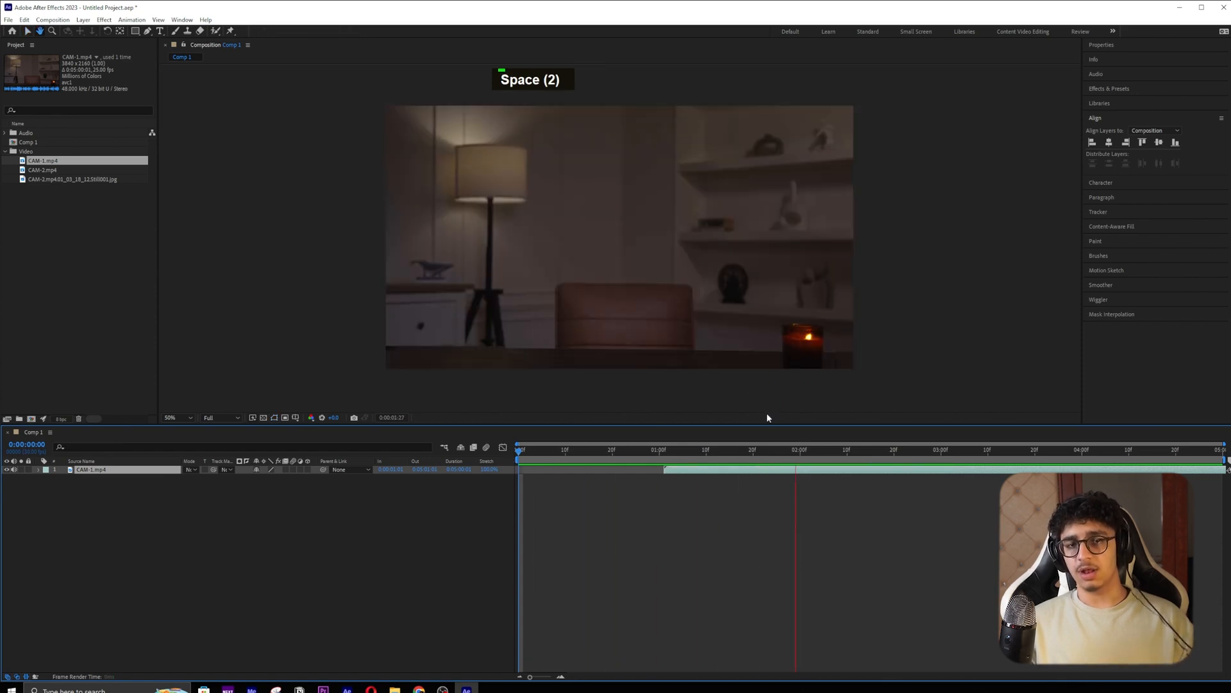
drag(804, 450, 564, 456)
drag(696, 473, 545, 475)
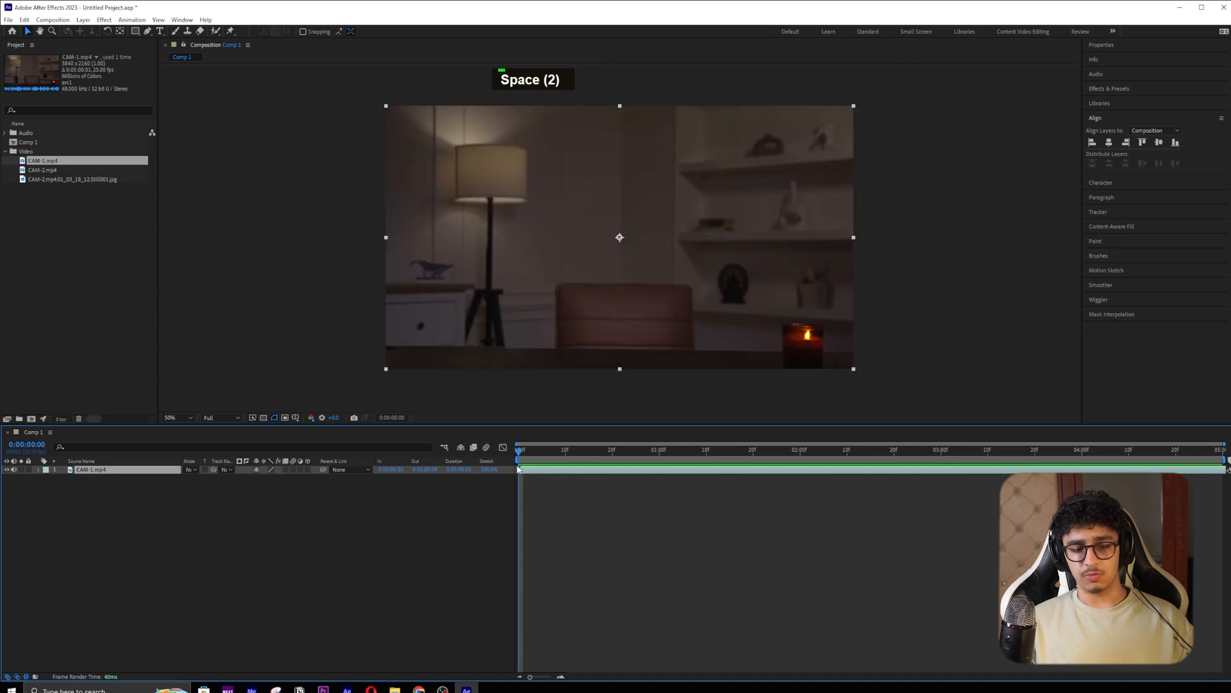
- Trim the start of the CAM-1.mp4 layer to about one second and preview the composition
drag(519, 469, 657, 453)
key(space)
key(space)
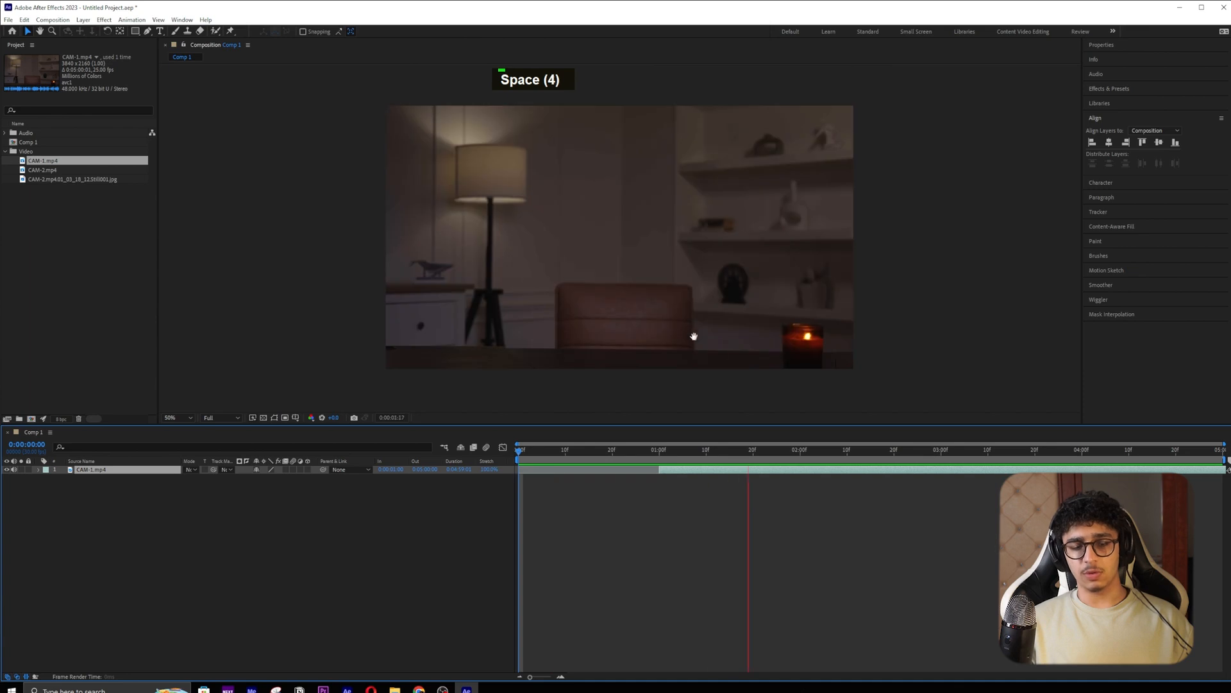
- Slide the CAM-1.mp4 layer earlier in time and trim its start to the playhead at 0:00:01:24
drag(708, 473, 526, 472)
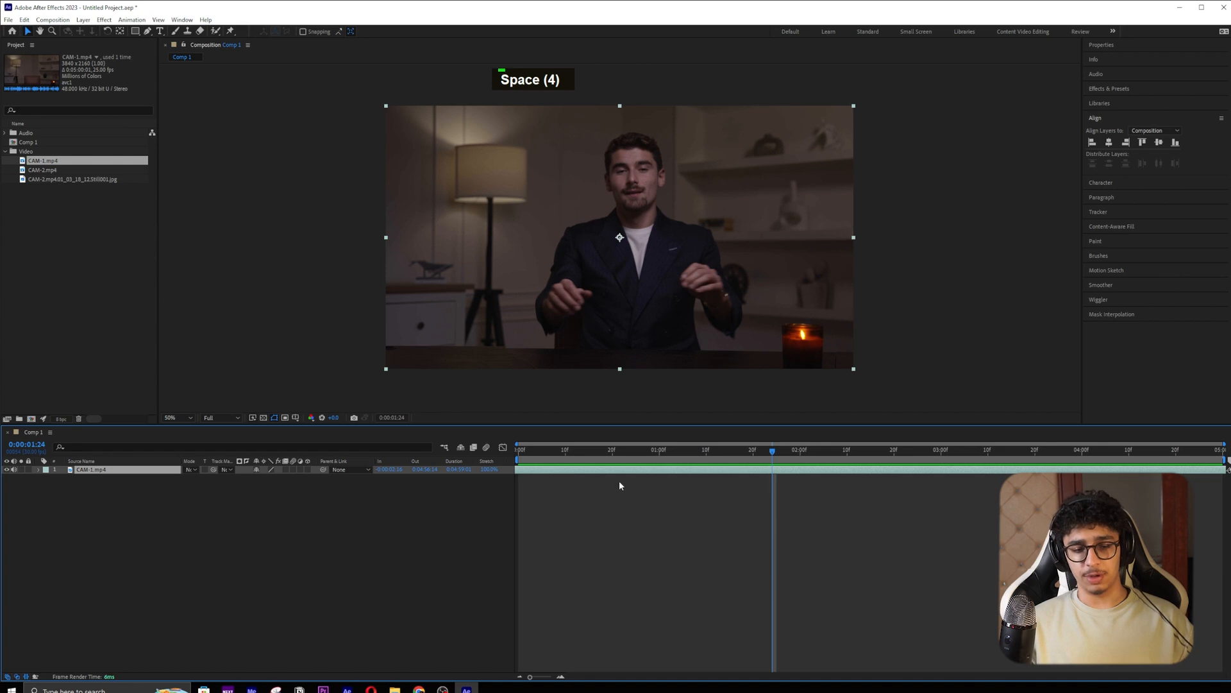
key(alt+bracketleft)
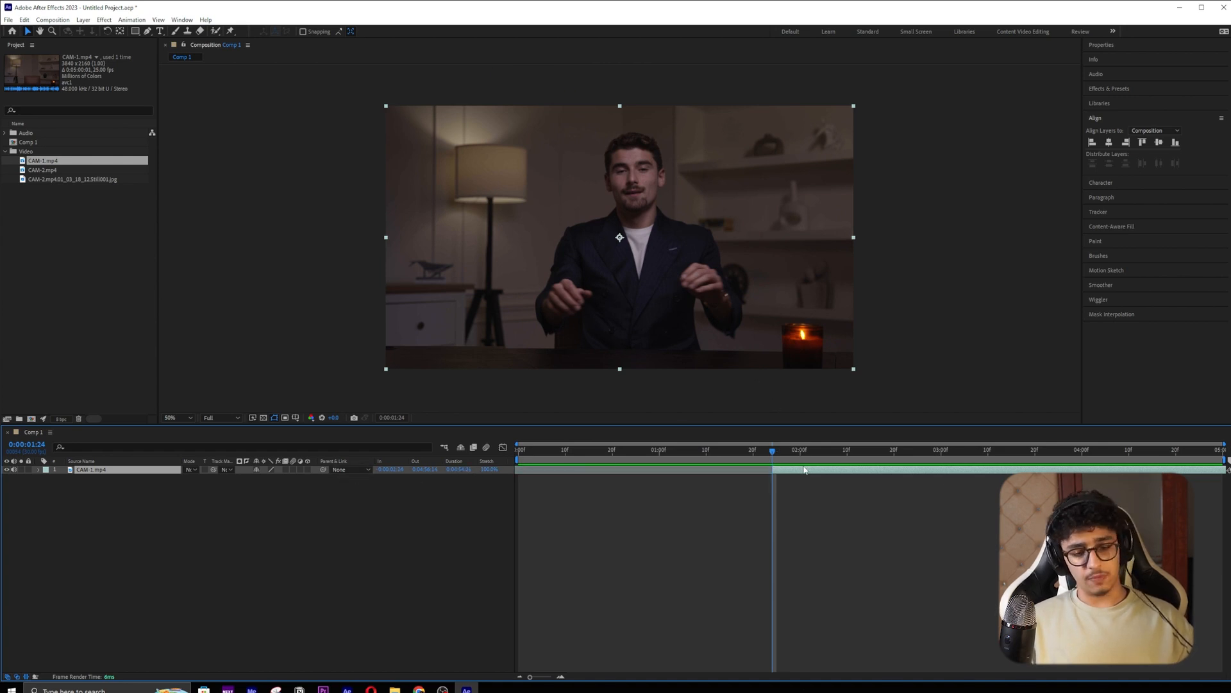
key(alt+bracketleft)
key(alt+bracketleft)
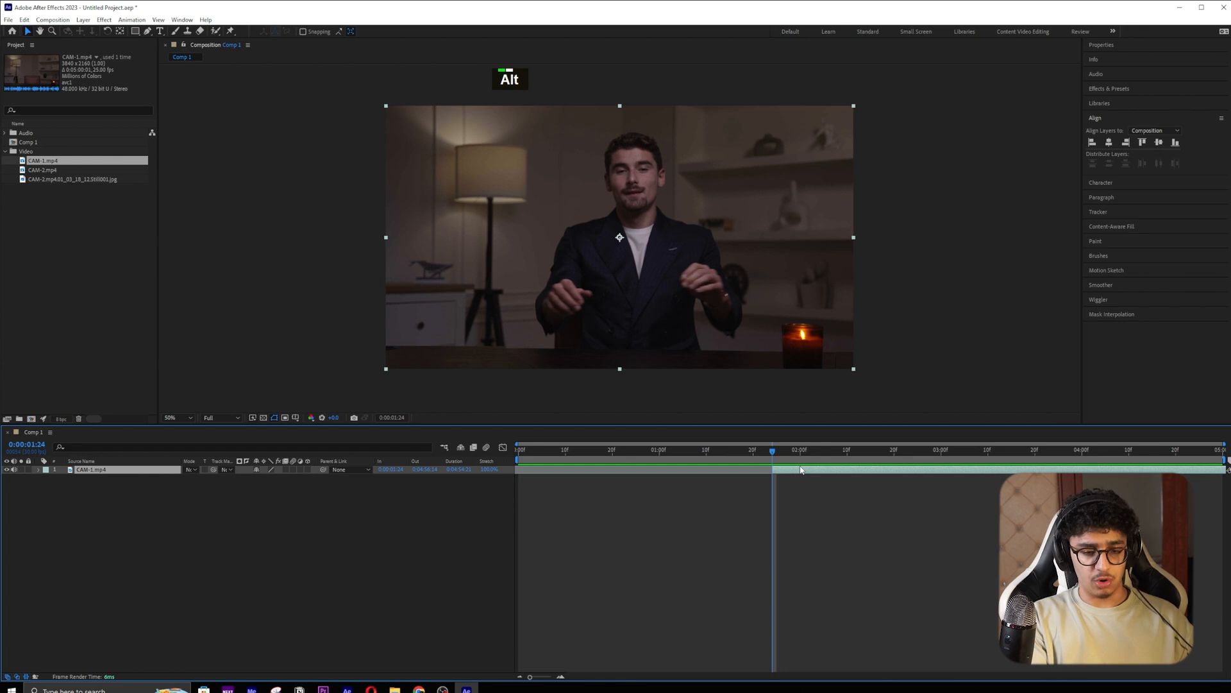
key(alt+bracketleft)
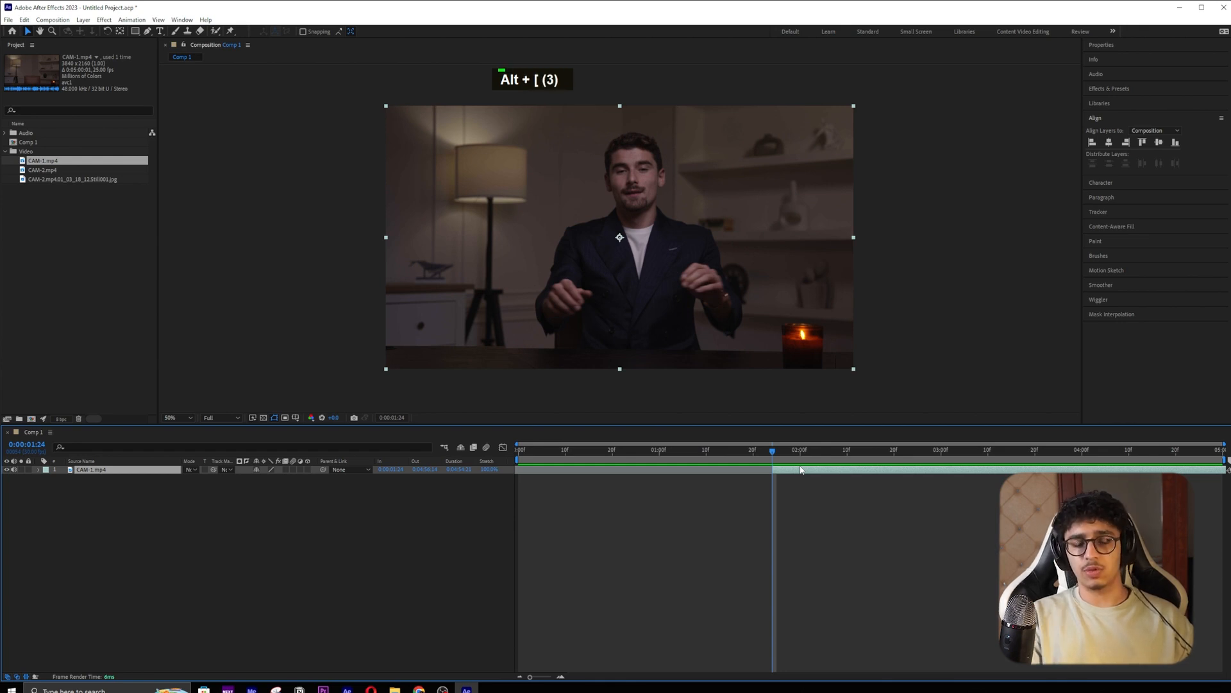
- Try trimming the CAM-1.mp4 layer's start to 0:00:02:19 and undo that trim
click(889, 449)
key(alt+bracketleft)
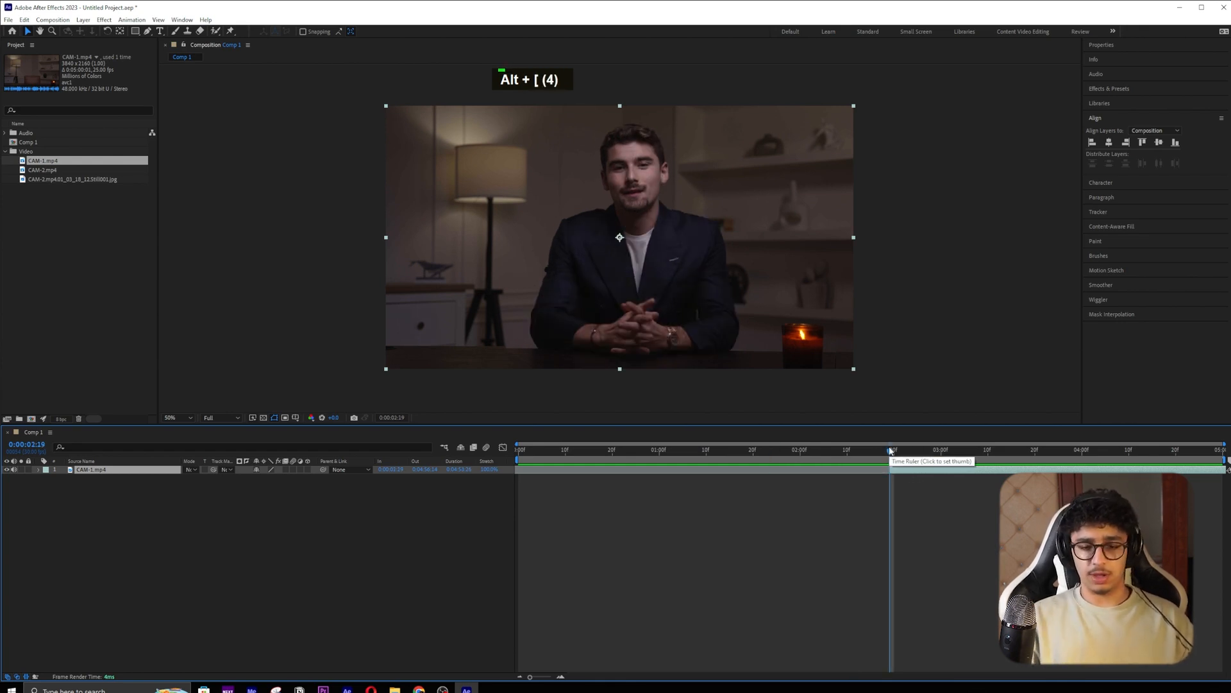
key(ctrl+z)
- Move the trimmed CAM-1.mp4 layer to start at 0:00:00:00 and preview it from the beginning
click(976, 521)
click(735, 451)
drag(773, 471, 517, 451)
key(space)
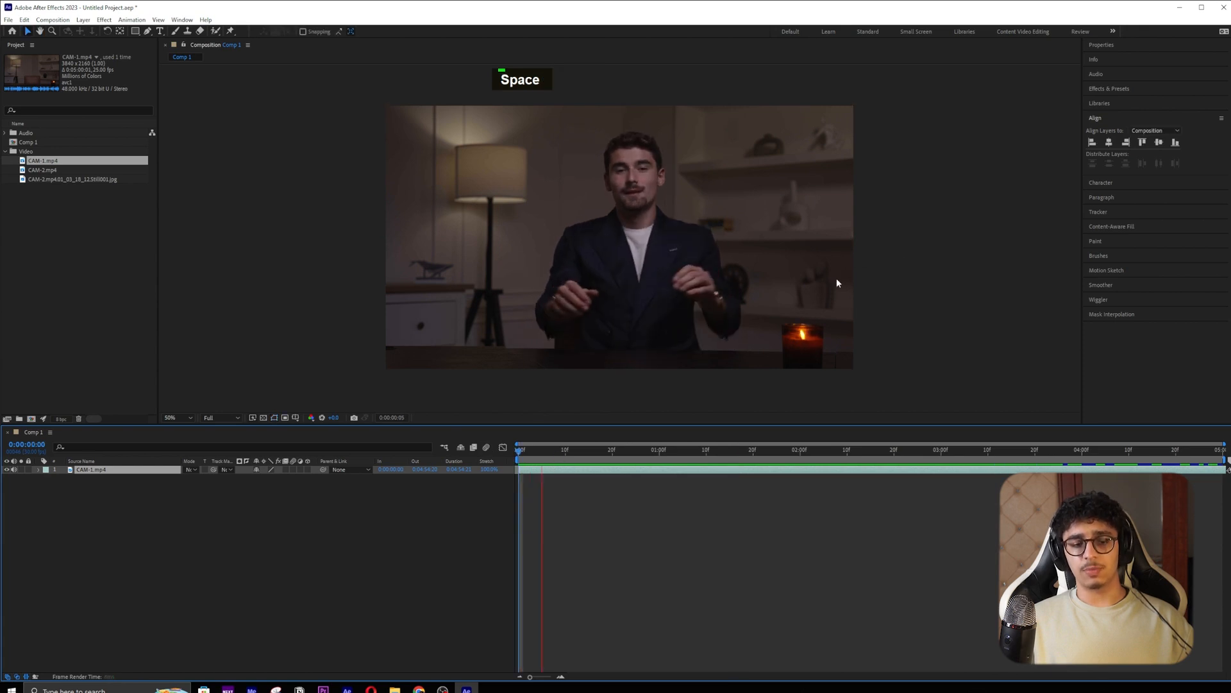
key(space)
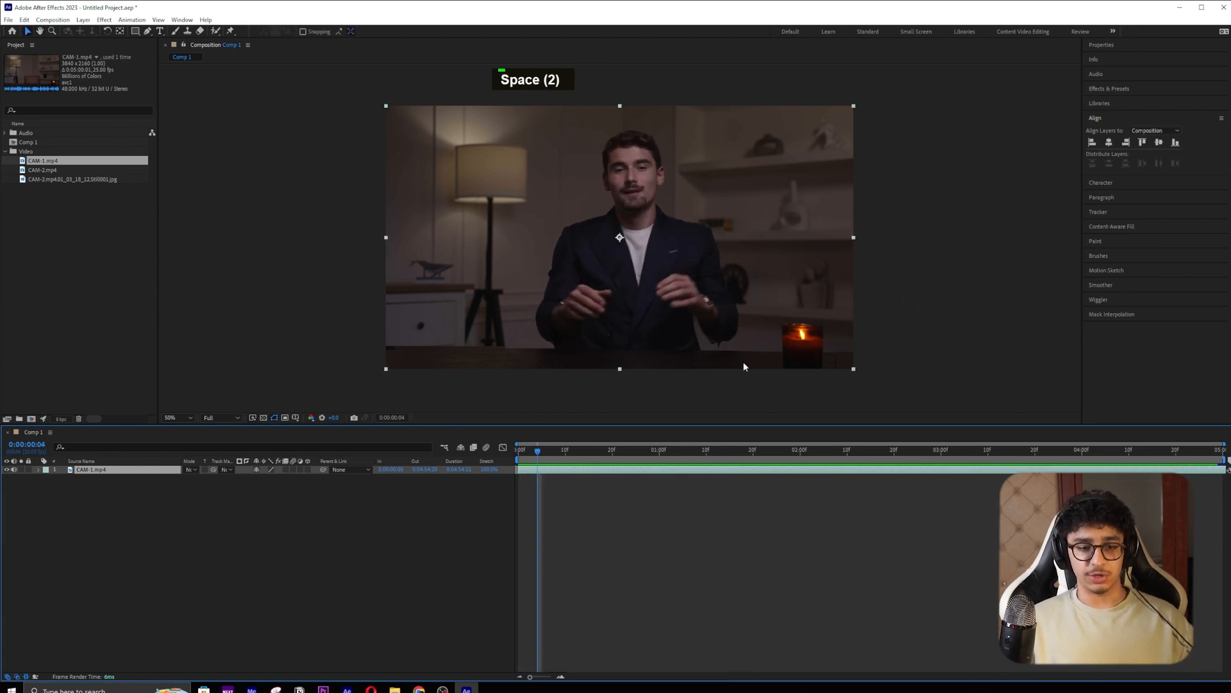
- Undo the recent moves and trims of the CAM-1.mp4 layer and deselect it
key(ctrl+z)
key(ctrl+z)
key(ctrl+z)
key(ctrl+z)
click(790, 483)
- Split the CAM-1.mp4 layer at 0:00:02:20 into two layers
click(895, 450)
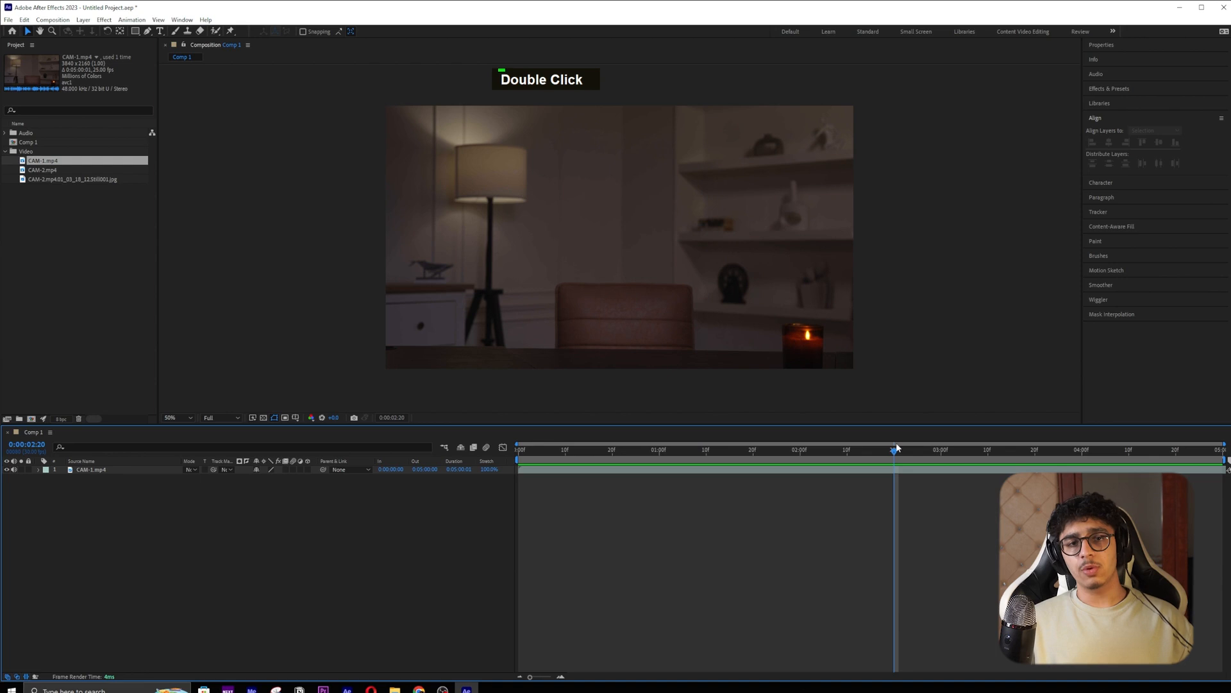
click(919, 471)
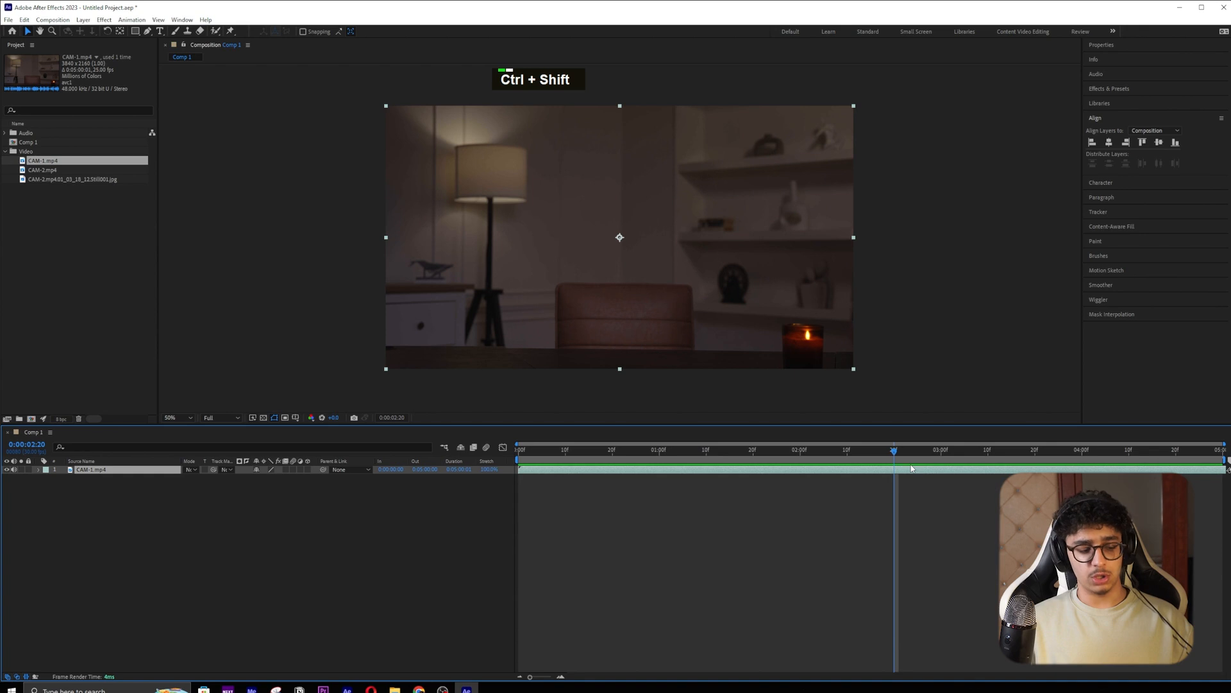
key(ctrl+shift+d)
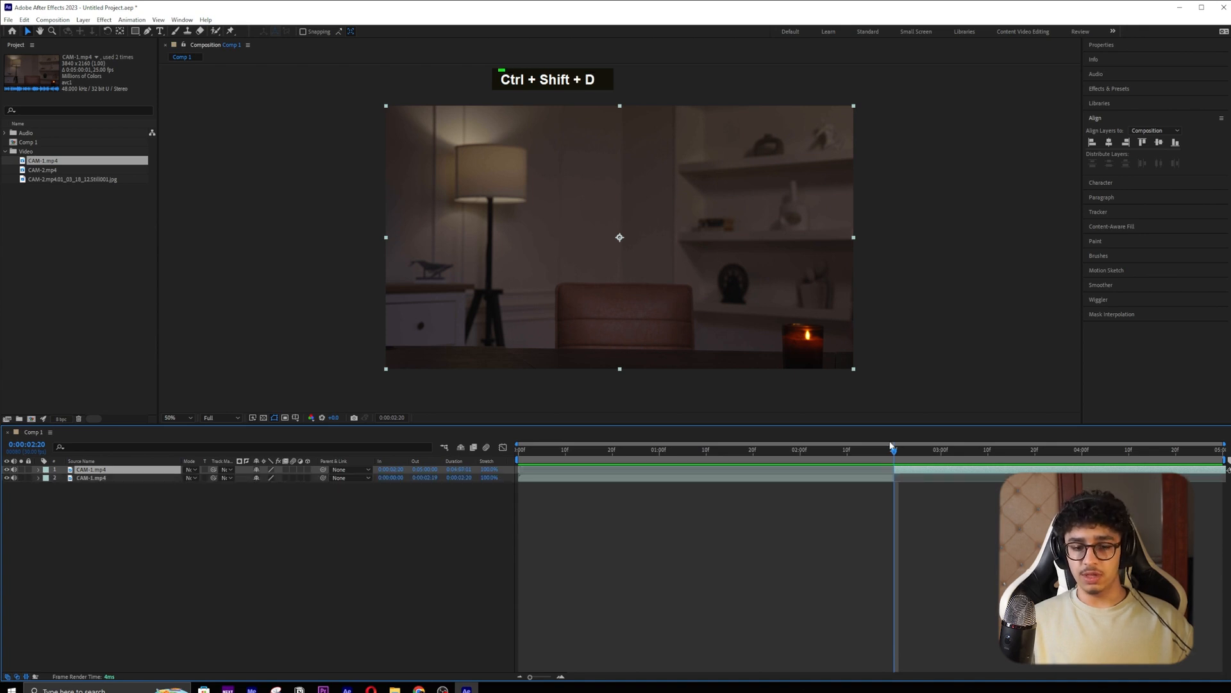
- Delete the CAM-1.mp4 segment before 0:00:02:20 and move the remaining segment to start at 0:00:00:00
click(887, 479)
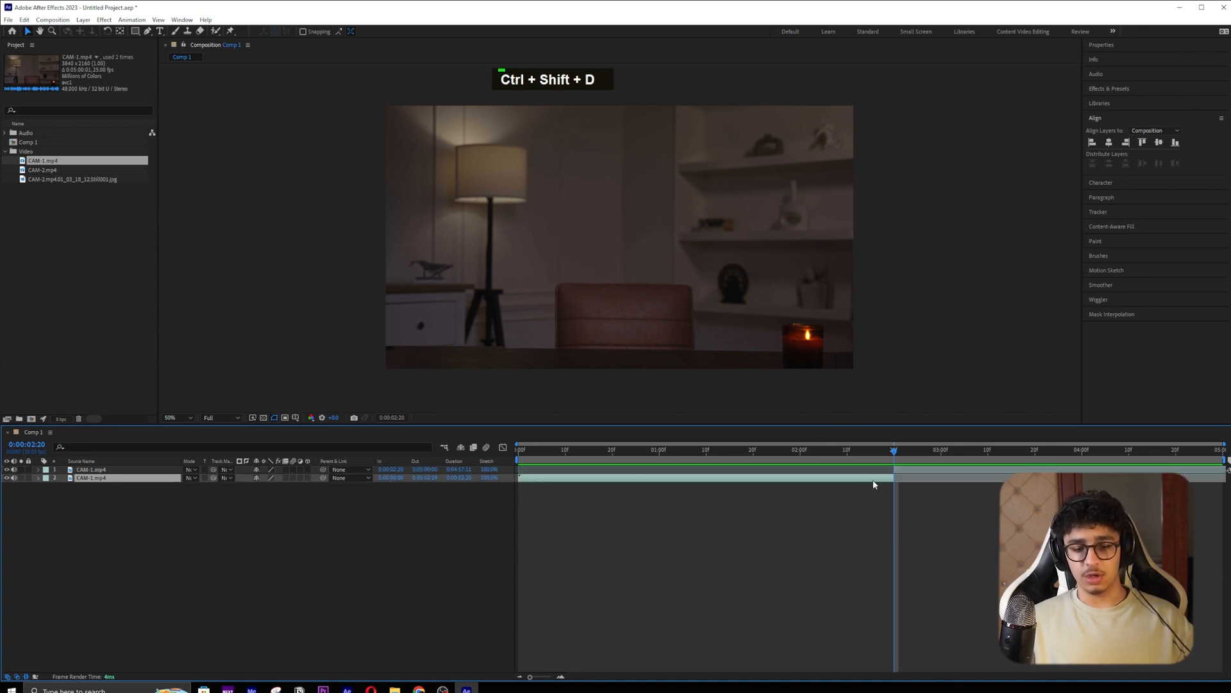
key(Delete)
click(916, 451)
drag(917, 457, 1147, 444)
drag(895, 469, 1133, 449)
drag(1183, 475, 560, 460)
key(Home)
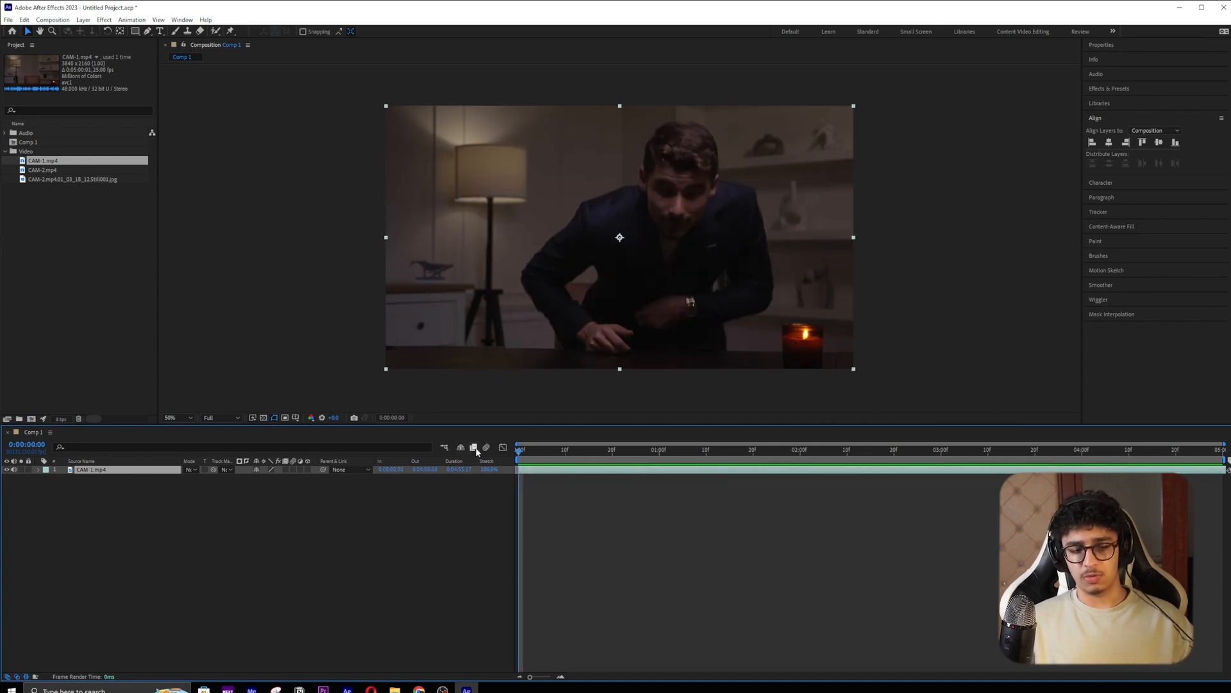
- Preview the shortened CAM-1.mp4 layer from the beginning of the composition and deselect it
key(space)
key(space)
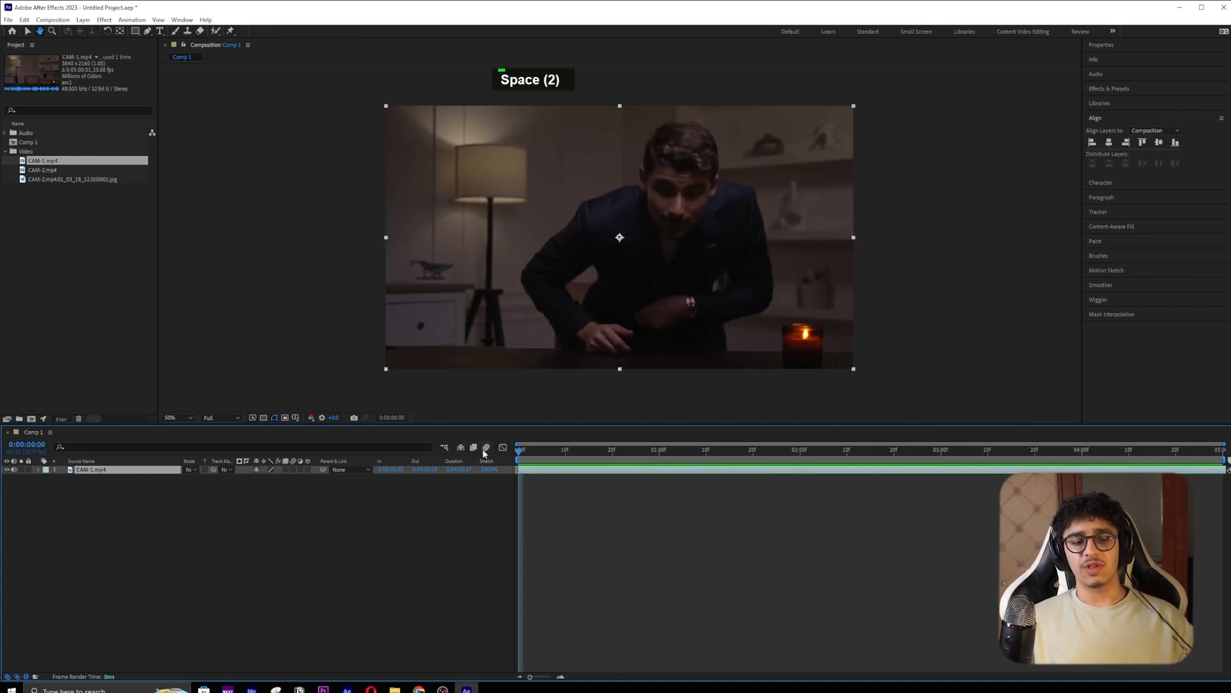
key(space)
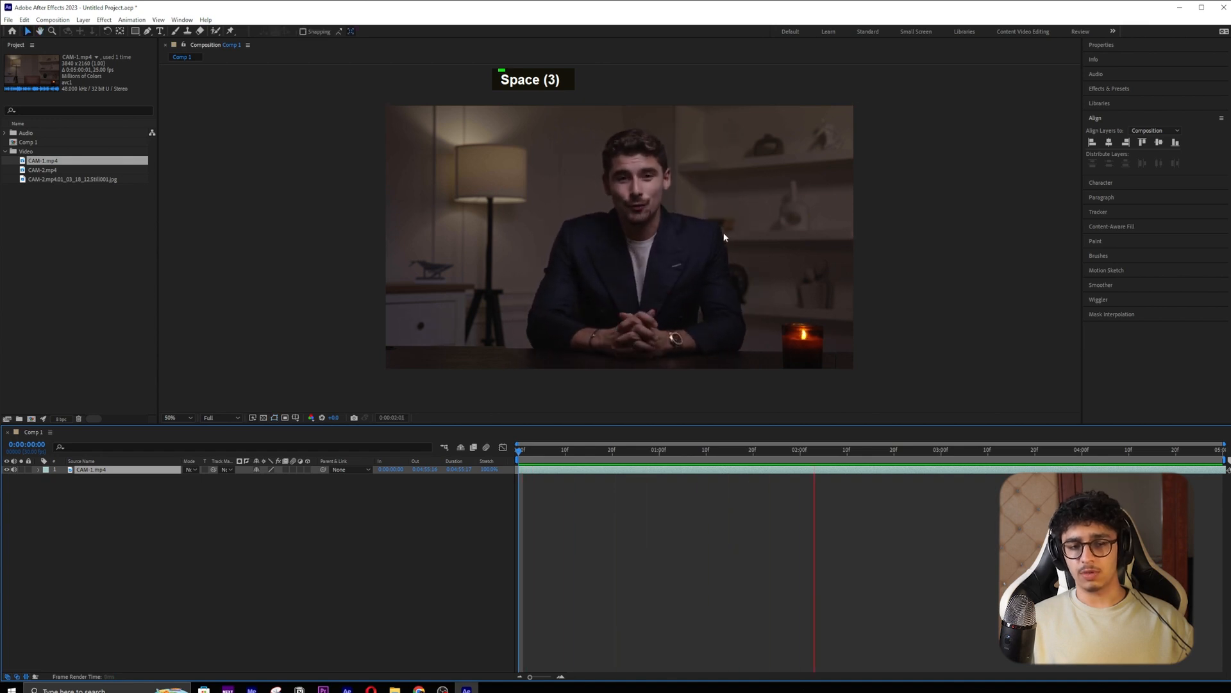
key(space)
key(alt+Tab)
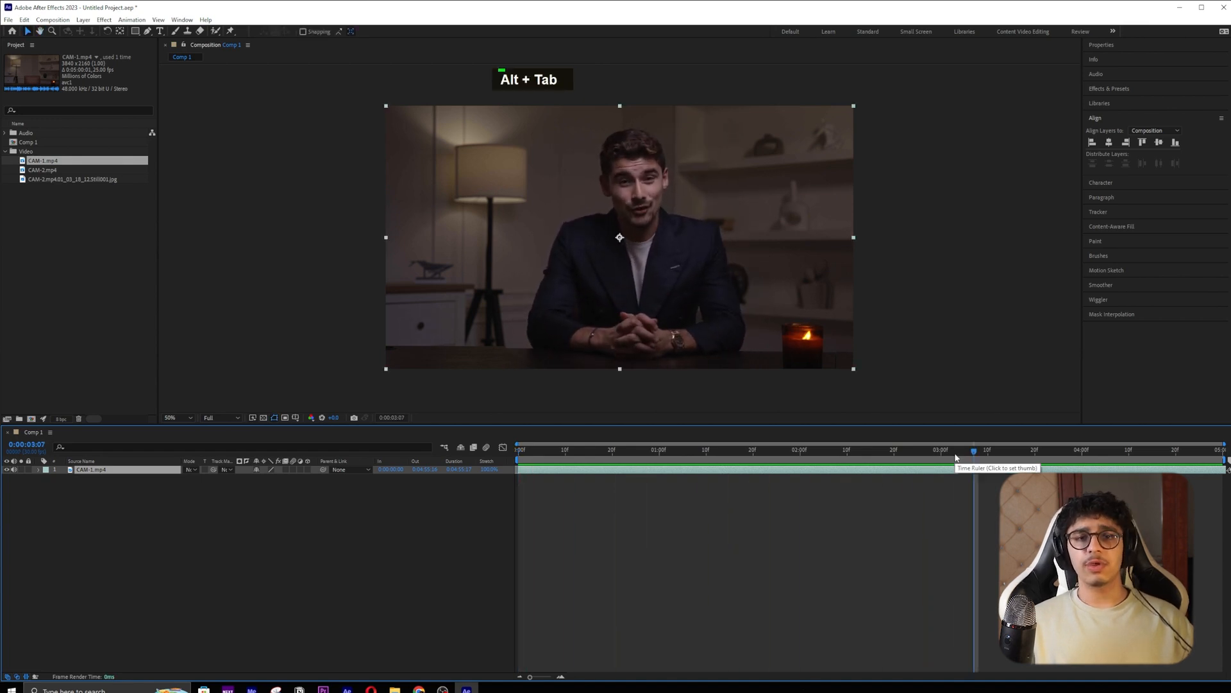
drag(959, 458, 498, 451)
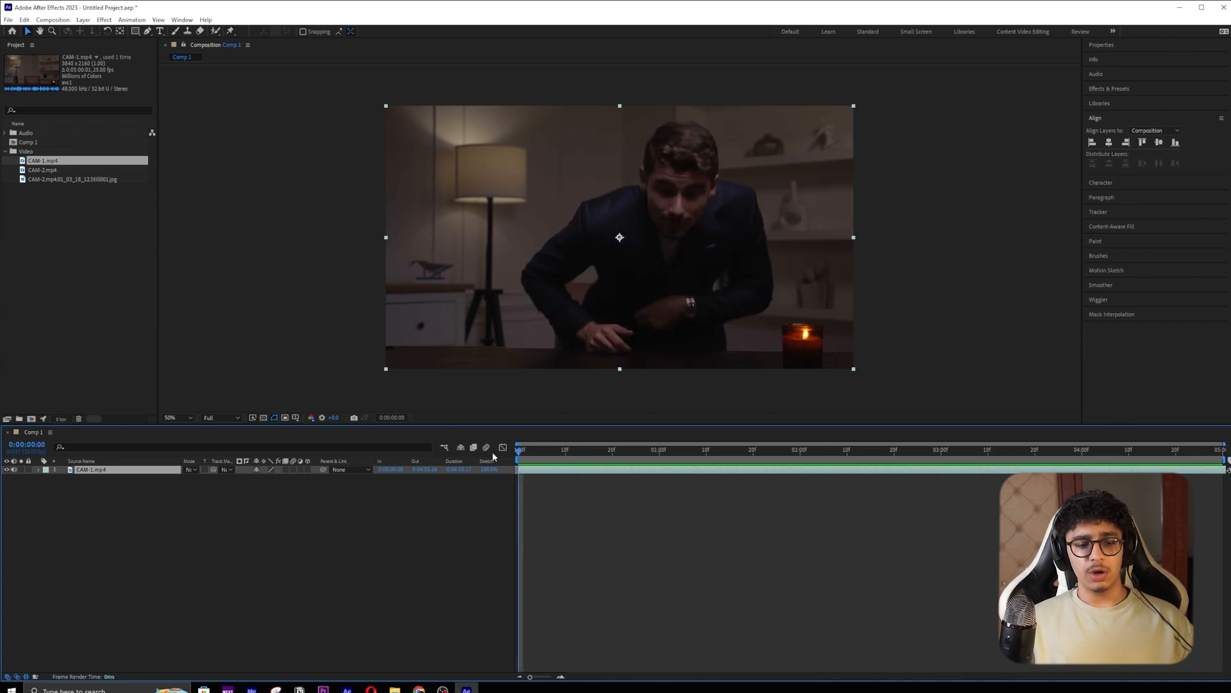
click(699, 476)
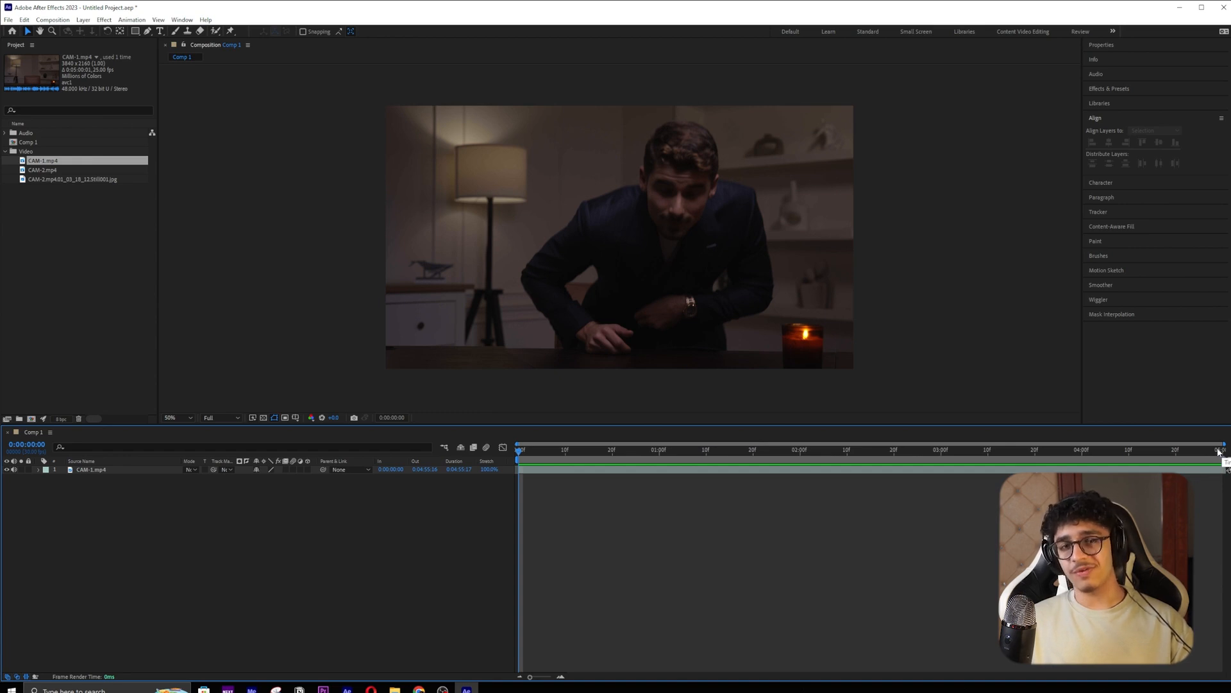
key(space)
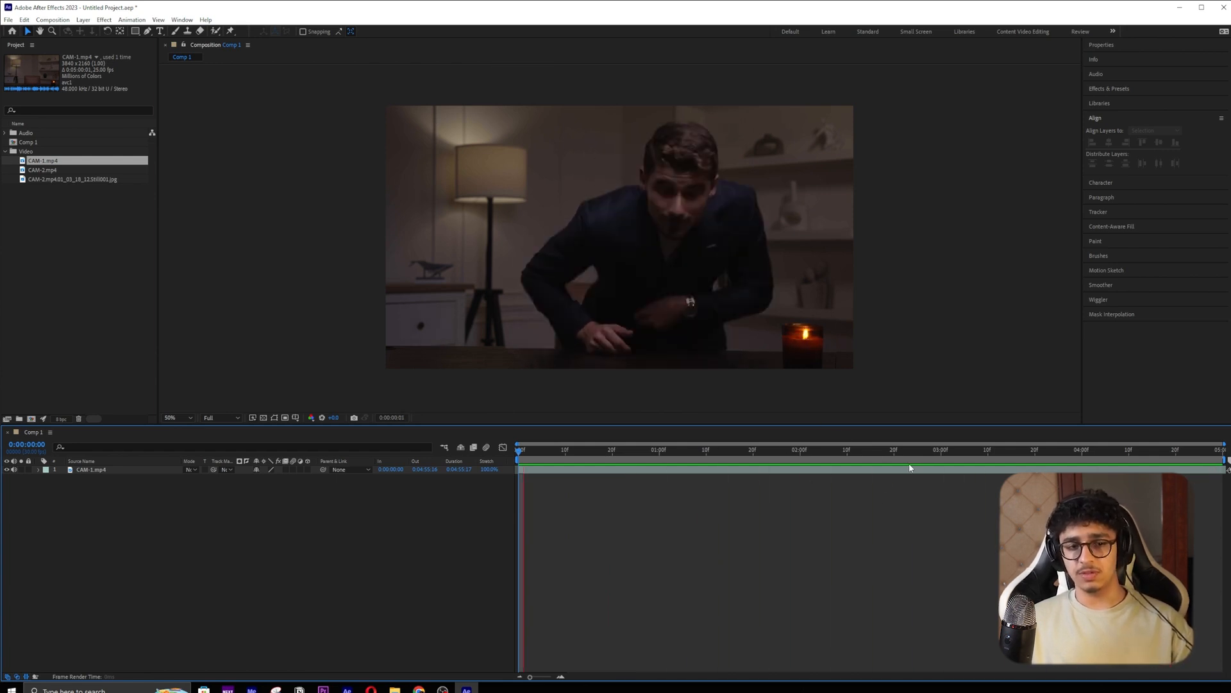
key(space)
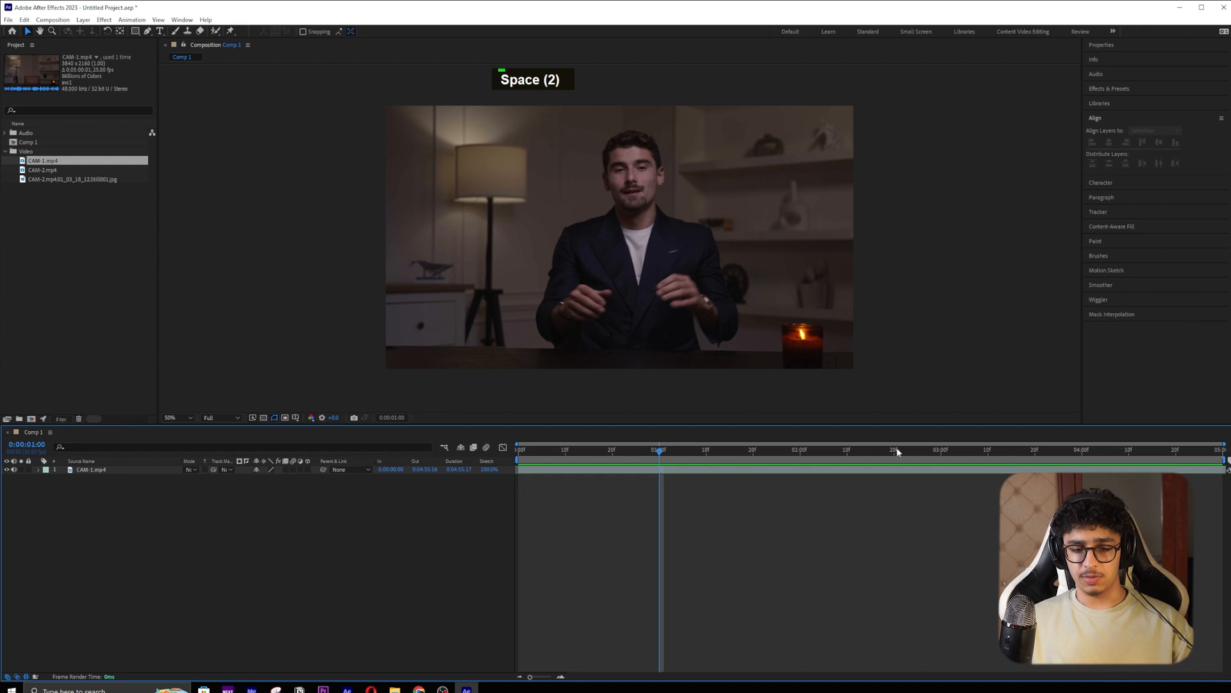
- Set the work area's end to 0:00:02:00 and trim the composition to the work area
drag(1223, 459, 808, 463)
right_click(804, 468)
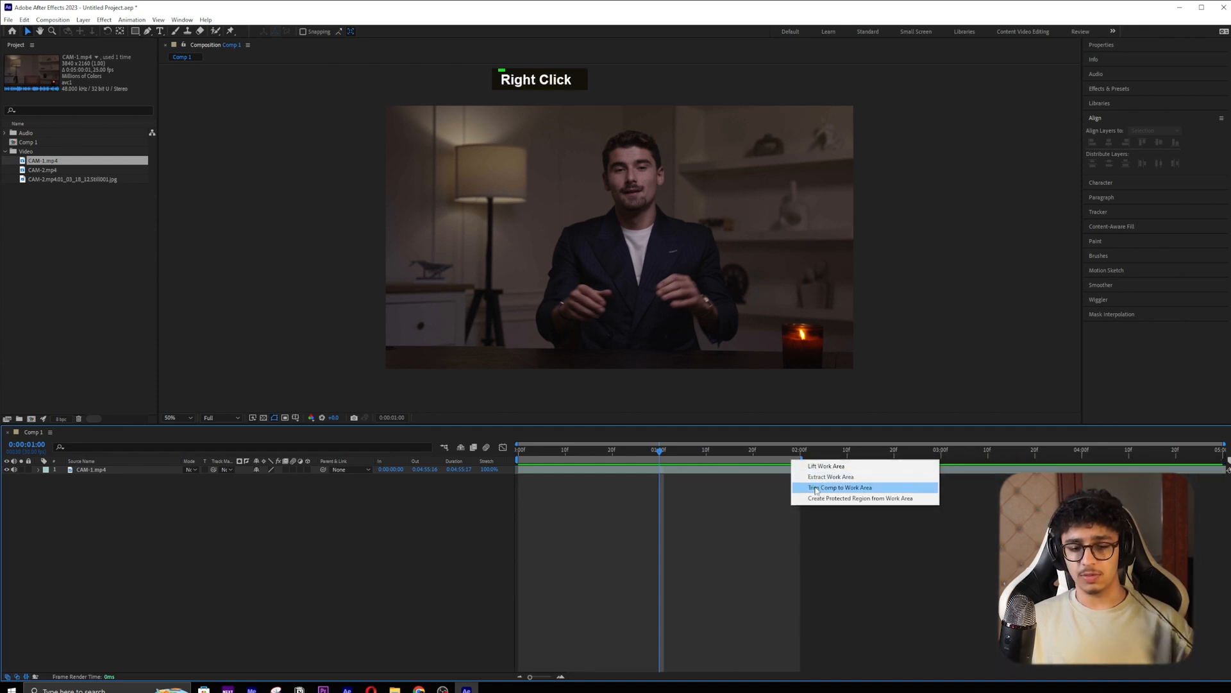
click(816, 486)
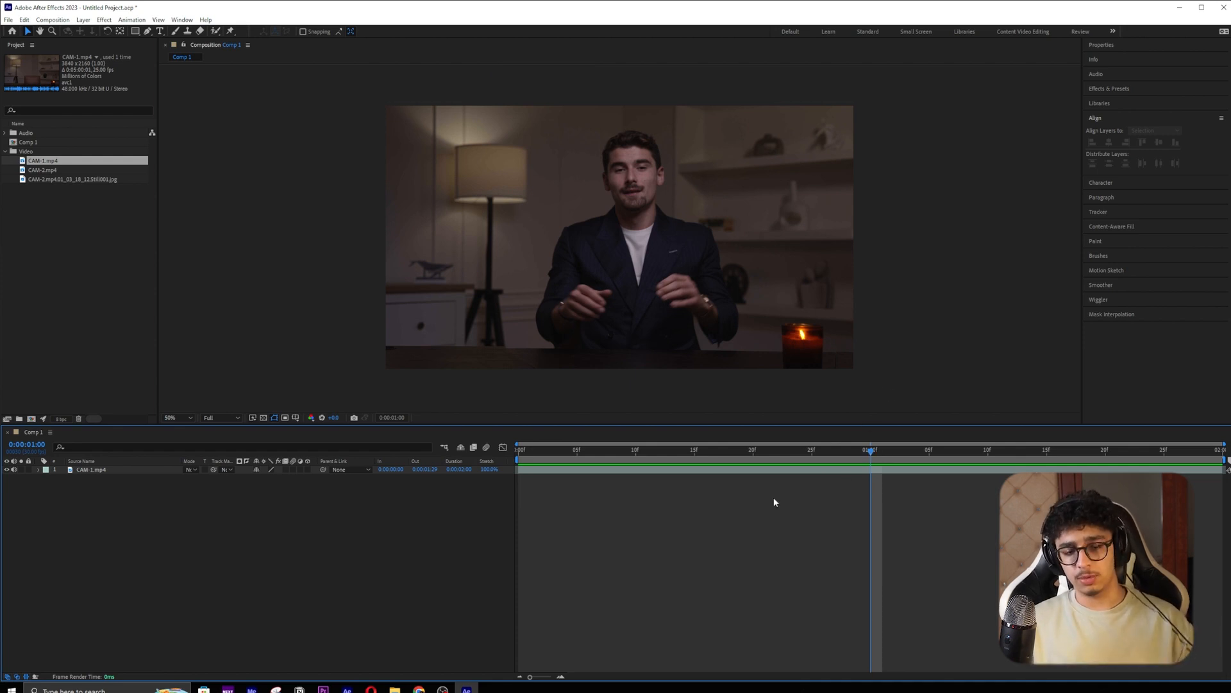
- Set the composition's duration to 0:05:00:00 in its settings
right_click(784, 514)
click(795, 539)
drag(513, 337, 496, 336)
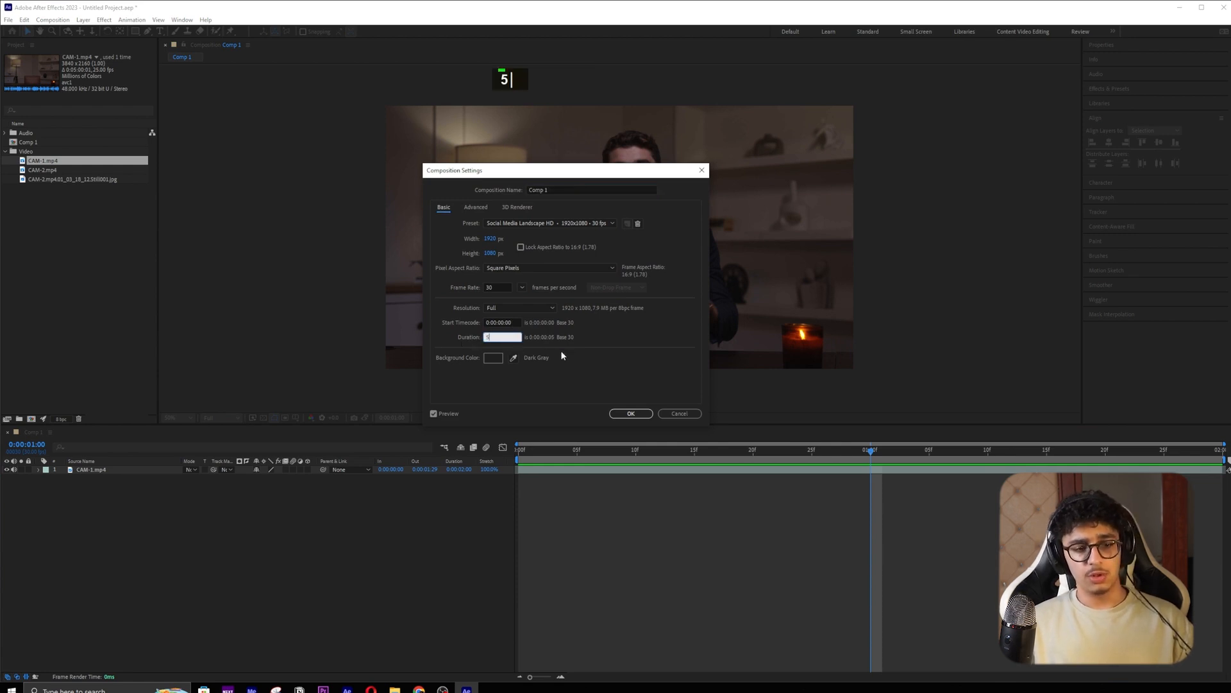
text(50000)
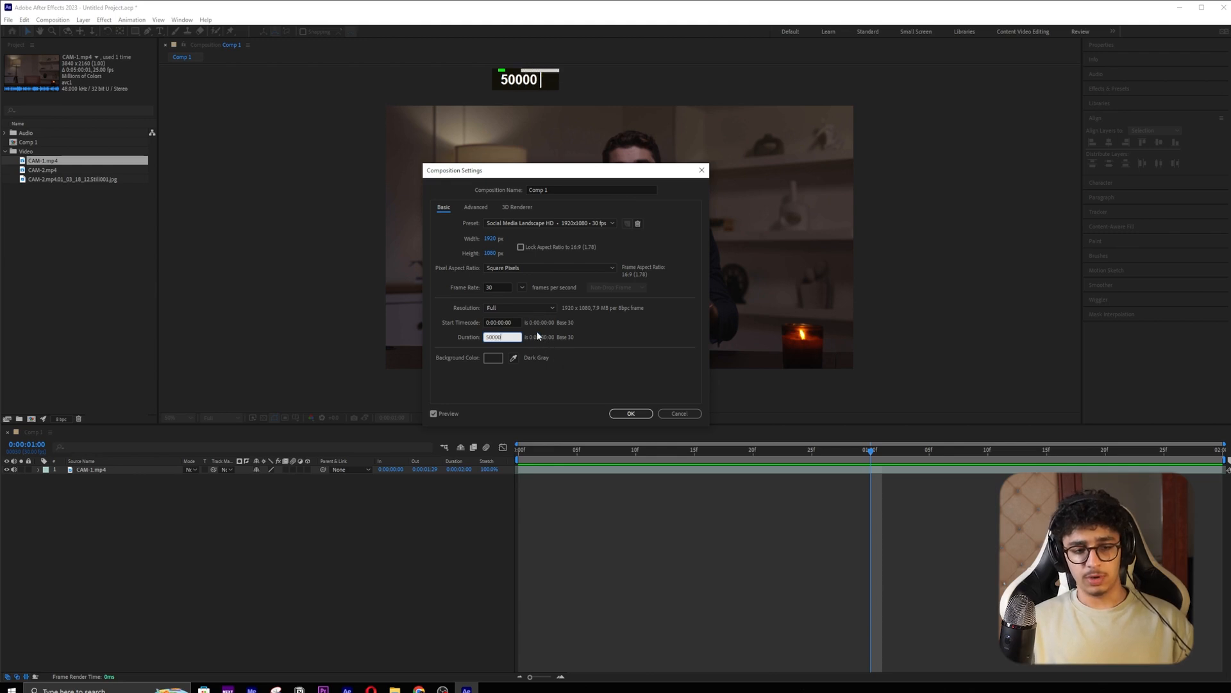
key(Return)
- Extend the CAM-1.mp4 layer to its full clip length, running from 0:00:00:00 to the composition's end
alt+scroll(705, 545, down, 3)
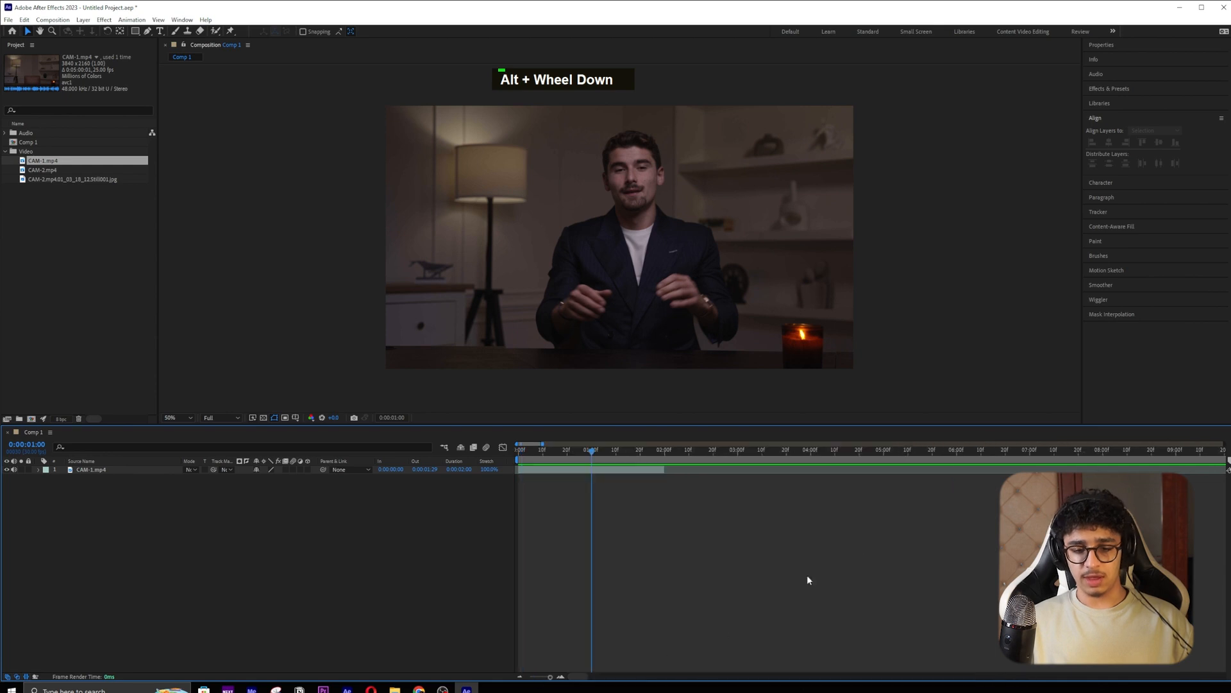
mouse_move(550, 676)
mouse_down()
mouse_move(606, 671)
mouse_move(529, 680)
mouse_up()
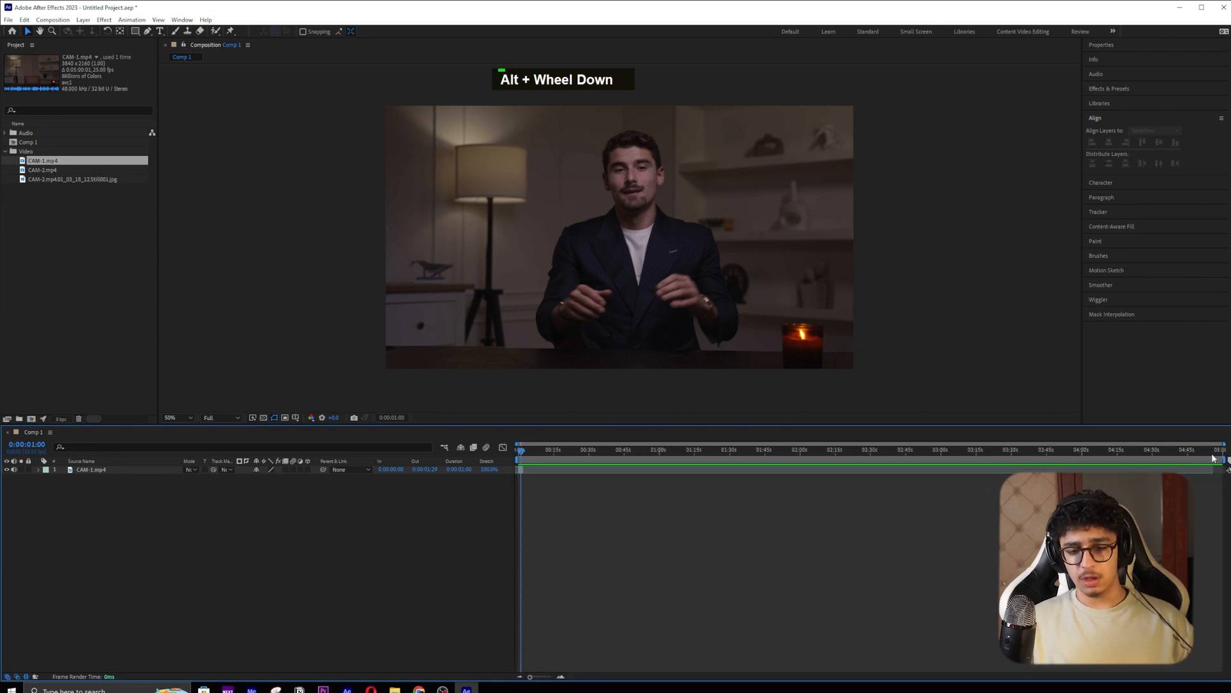
drag(523, 469, 1212, 468)
drag(1098, 468, 1123, 471)
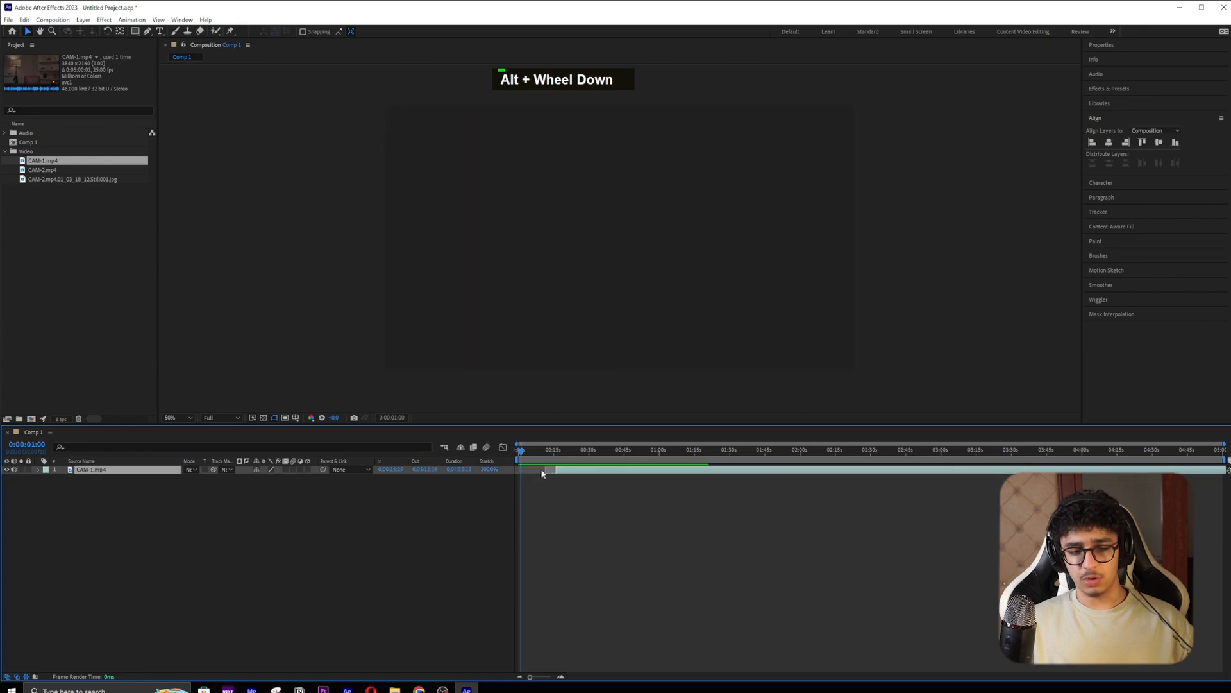
mouse_move(561, 474)
mouse_down()
mouse_move(572, 473)
mouse_move(548, 473)
mouse_up()
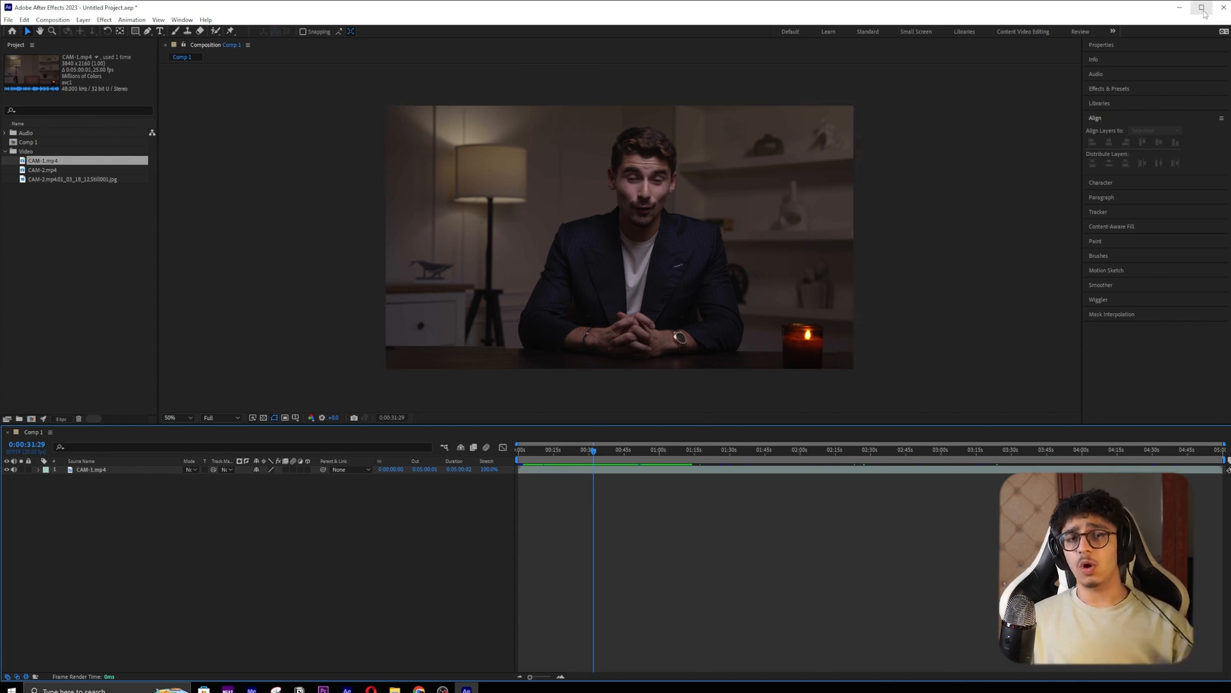
- Save the project as "After Effects Basics Training" in the Video 3 folder
click(33, 283)
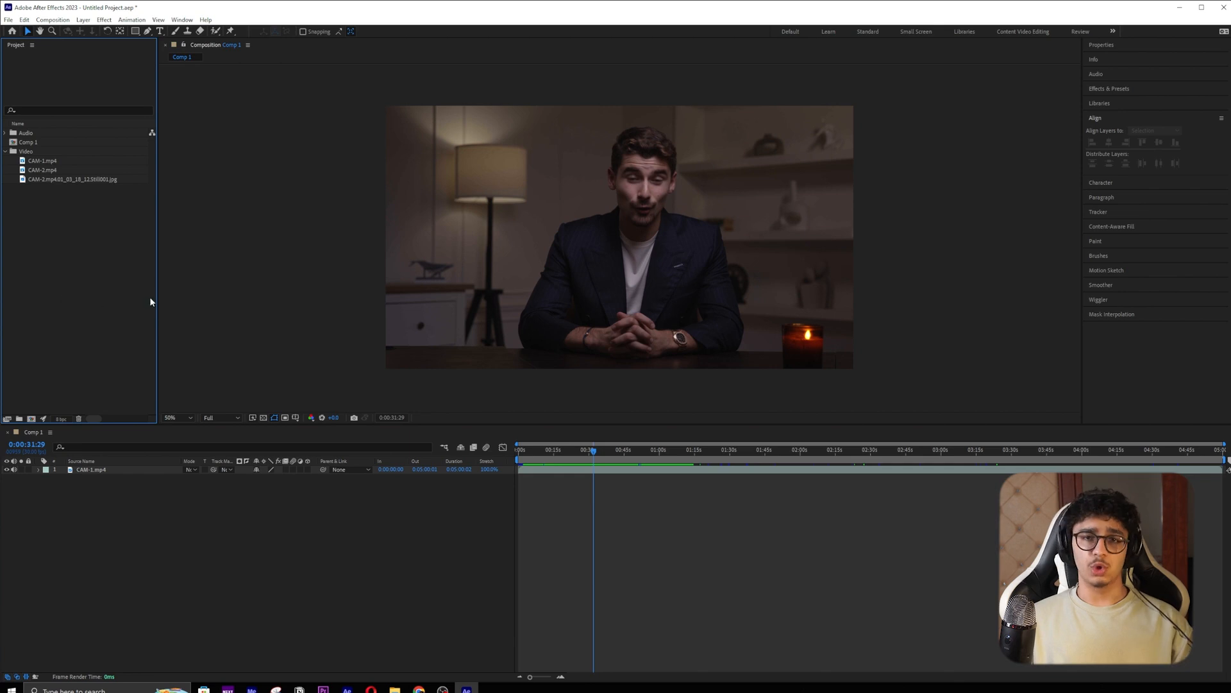
click(8, 20)
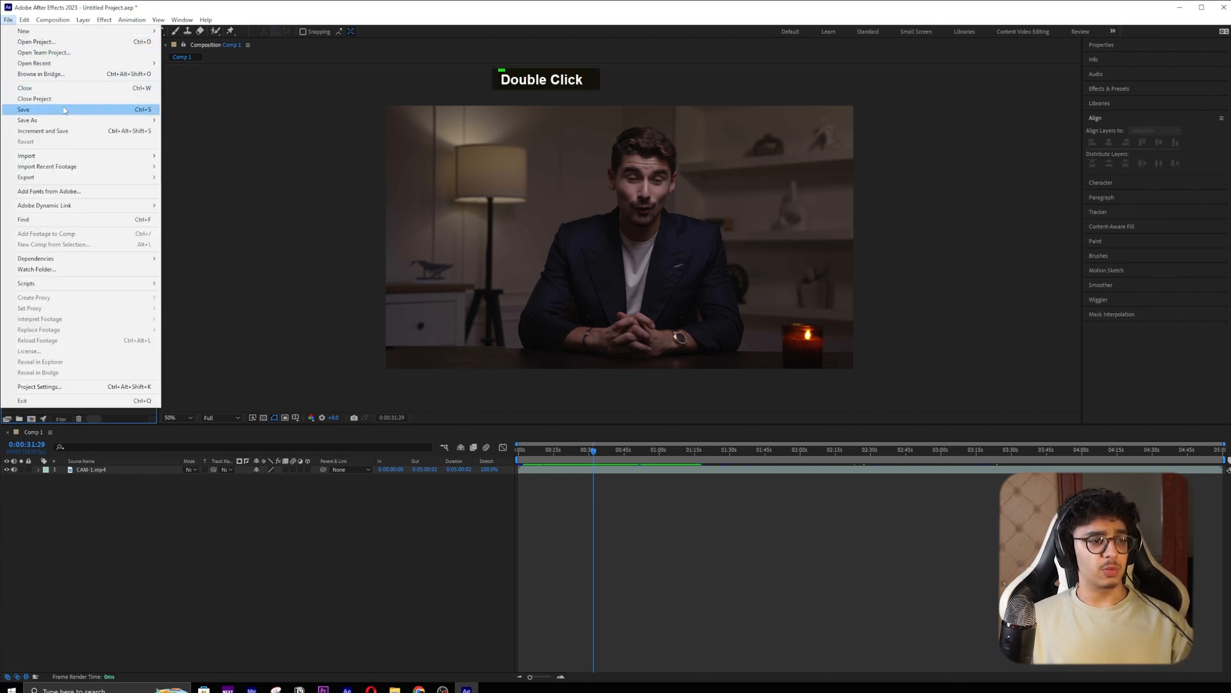
click(24, 109)
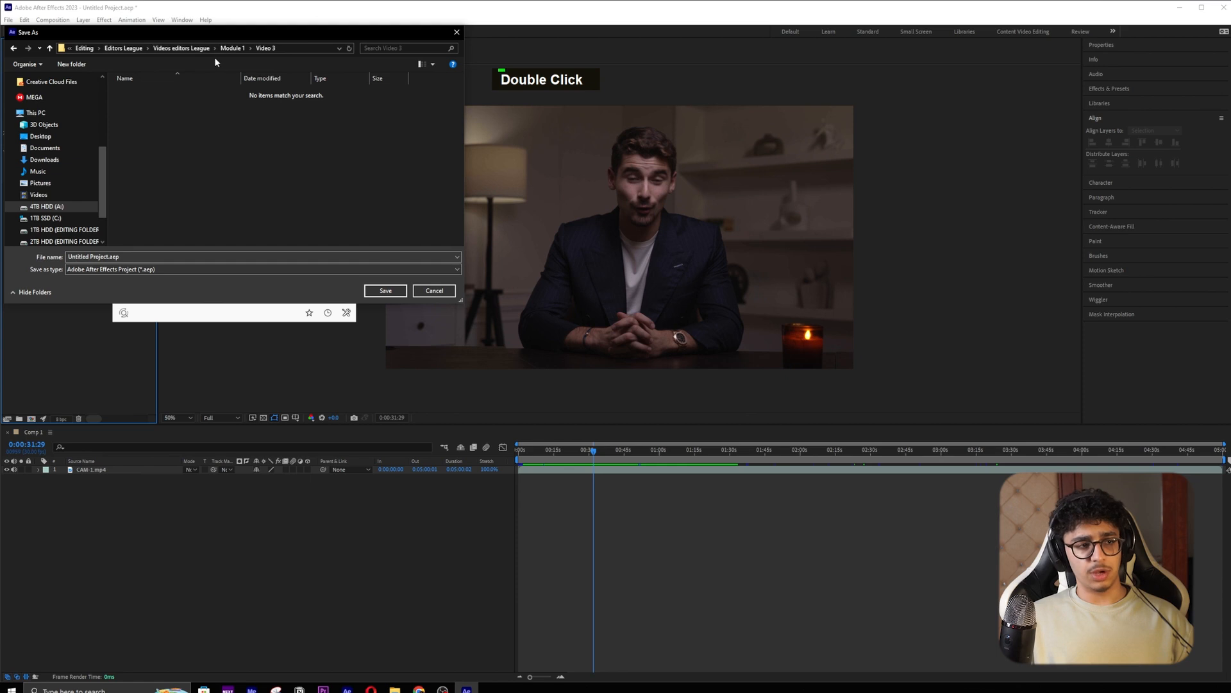
click(163, 257)
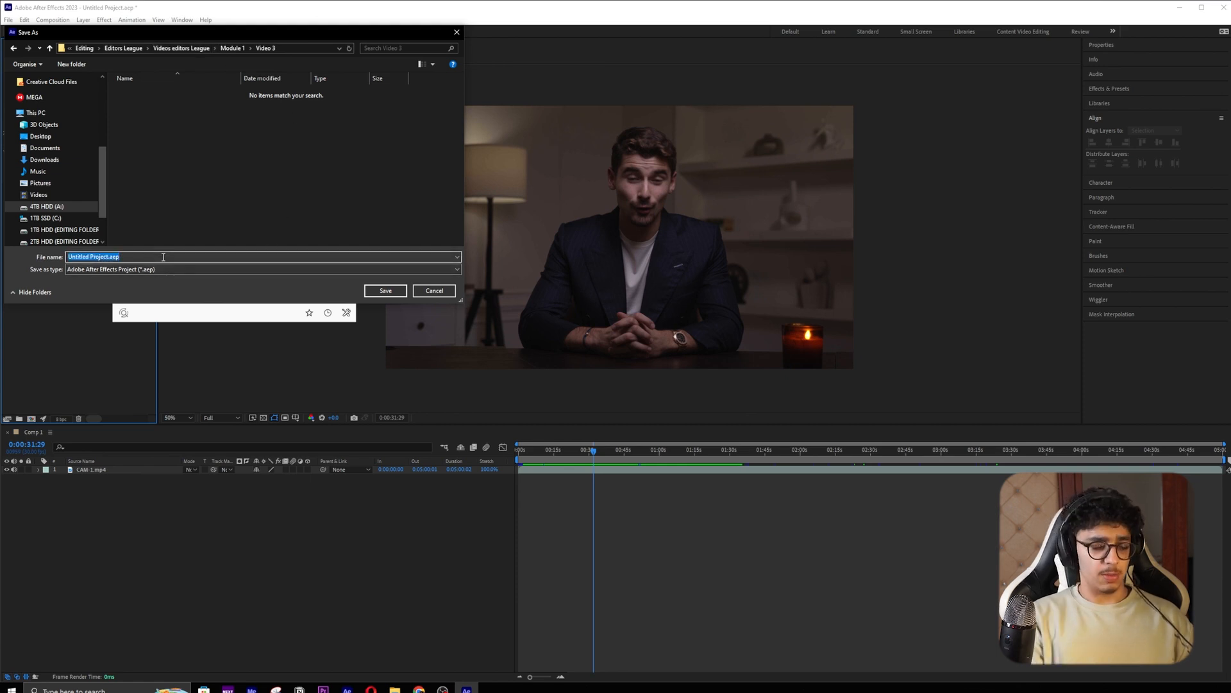
text(After Effec)
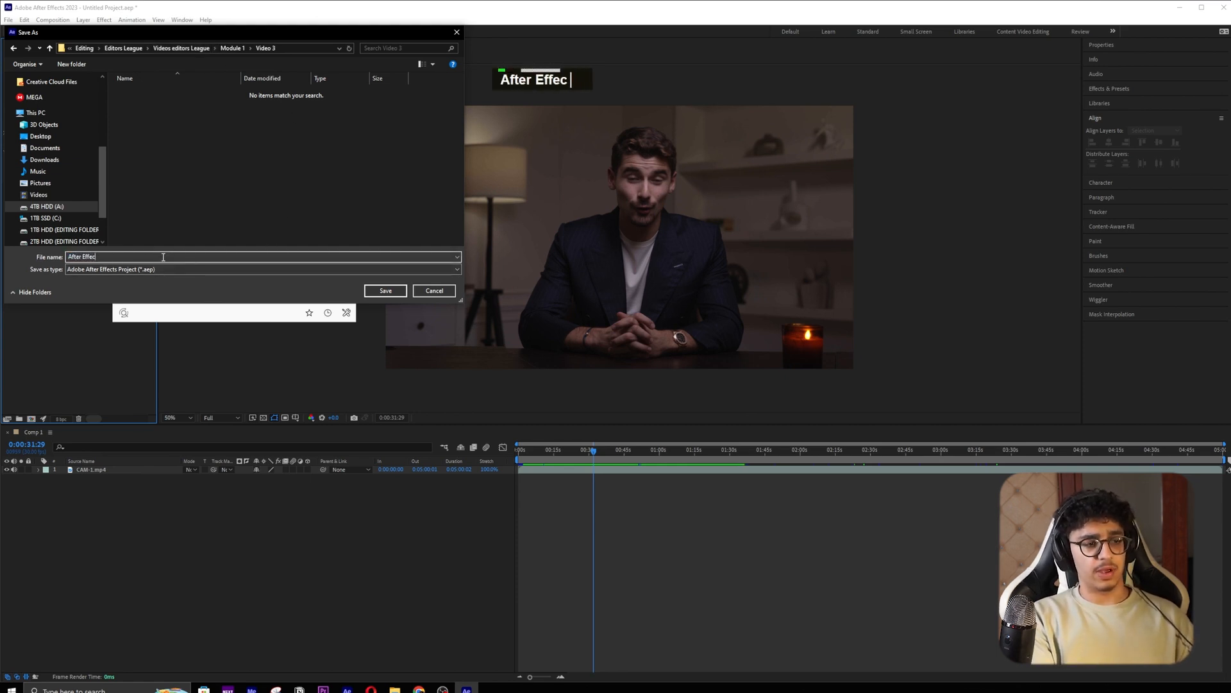
text(ts Basics Training)
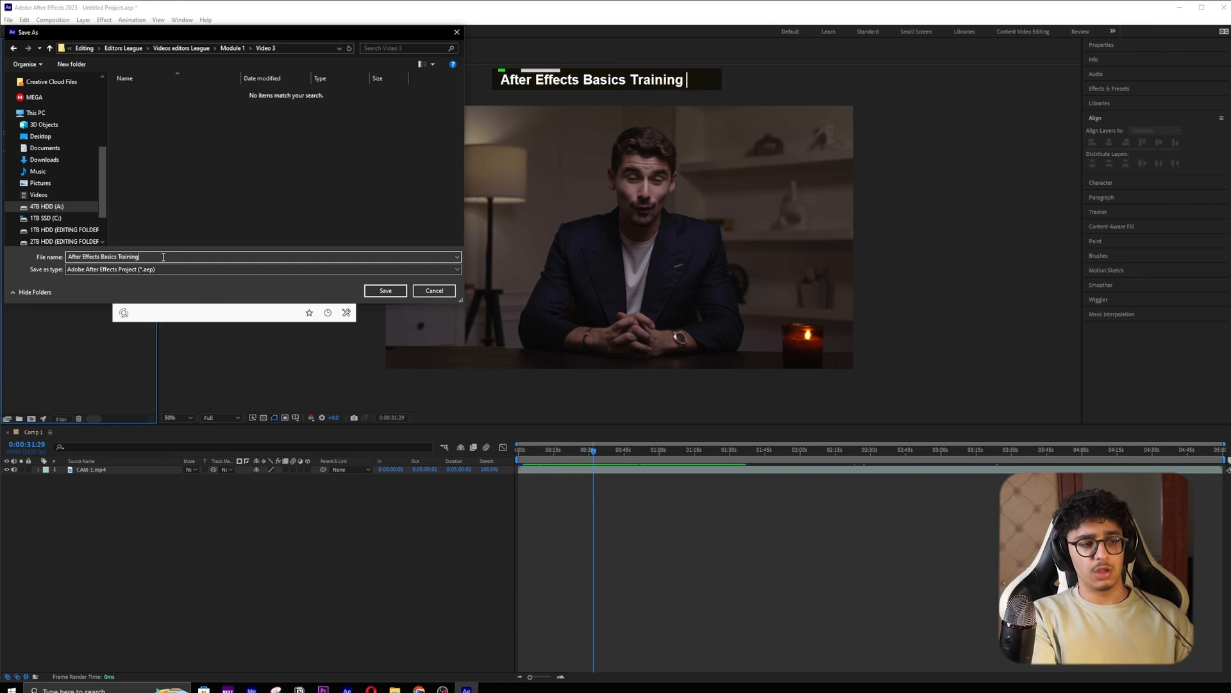
key(Return)
- Toggle the timeline's layer switches, transfer controls and In/Out/Duration/Stretch panes, leaving only the In/Out/Duration/Stretch pane collapsed
mouse_move(595, 475)
mouse_down()
mouse_move(1141, 465)
mouse_move(610, 465)
mouse_up()
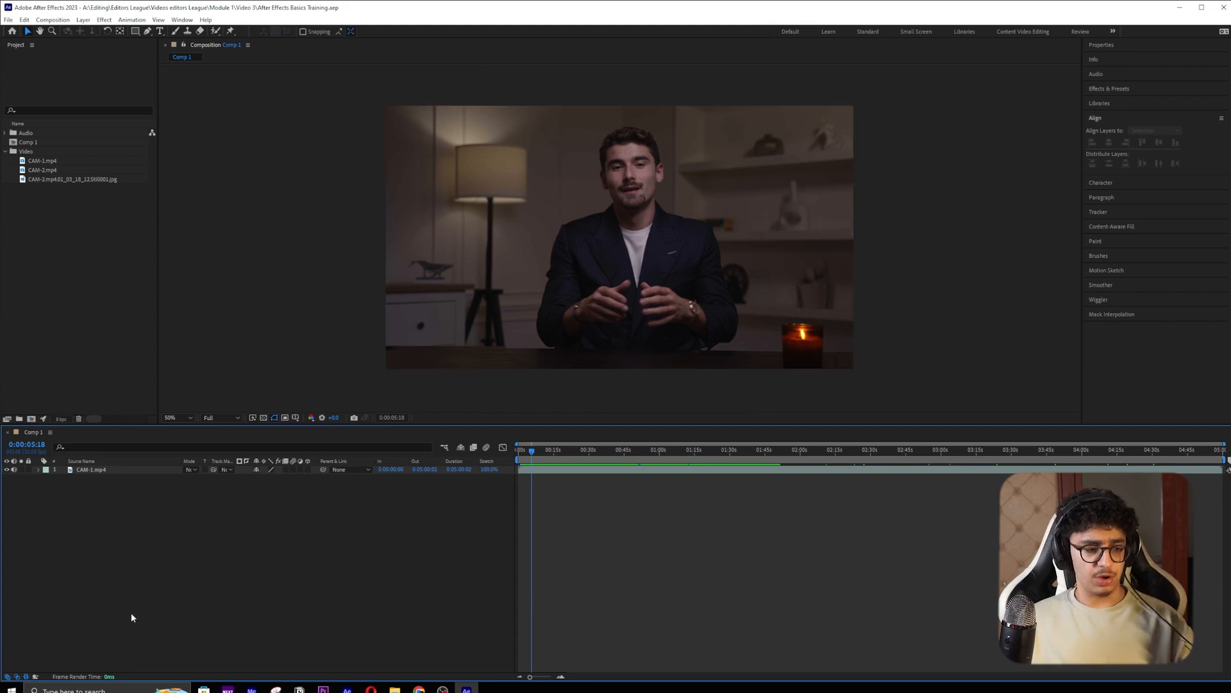
click(27, 677)
click(26, 677)
click(26, 677)
click(8, 676)
click(17, 677)
click(16, 677)
click(8, 677)
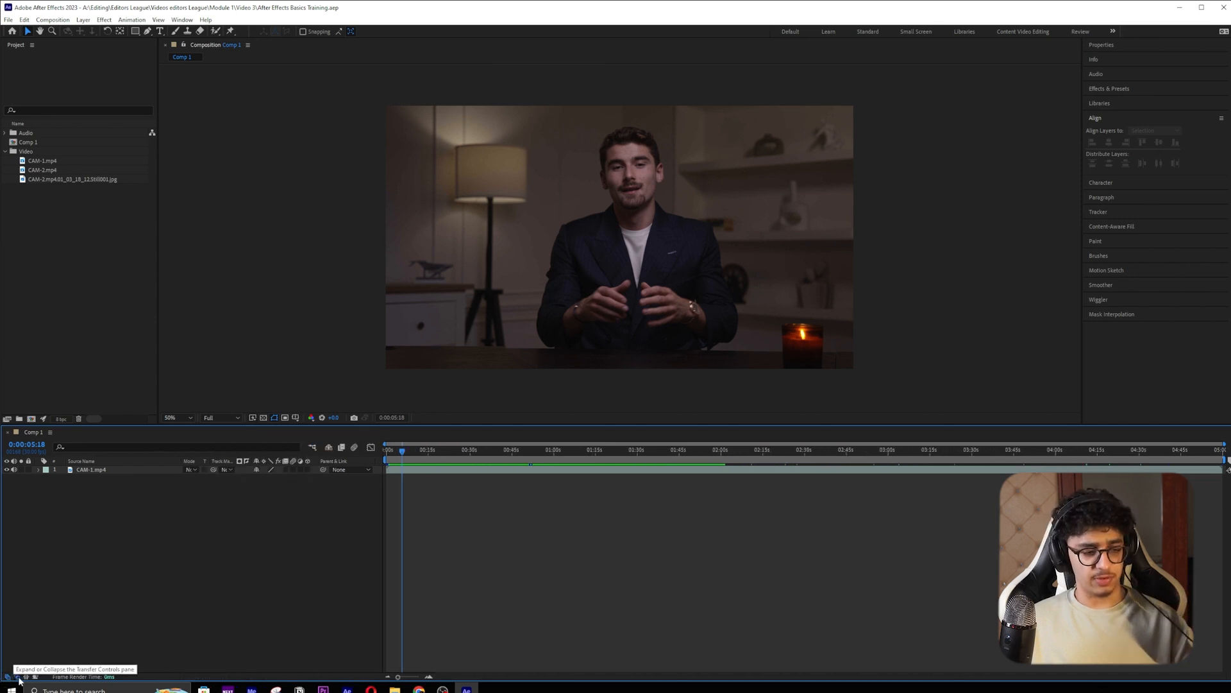
click(26, 676)
click(27, 677)
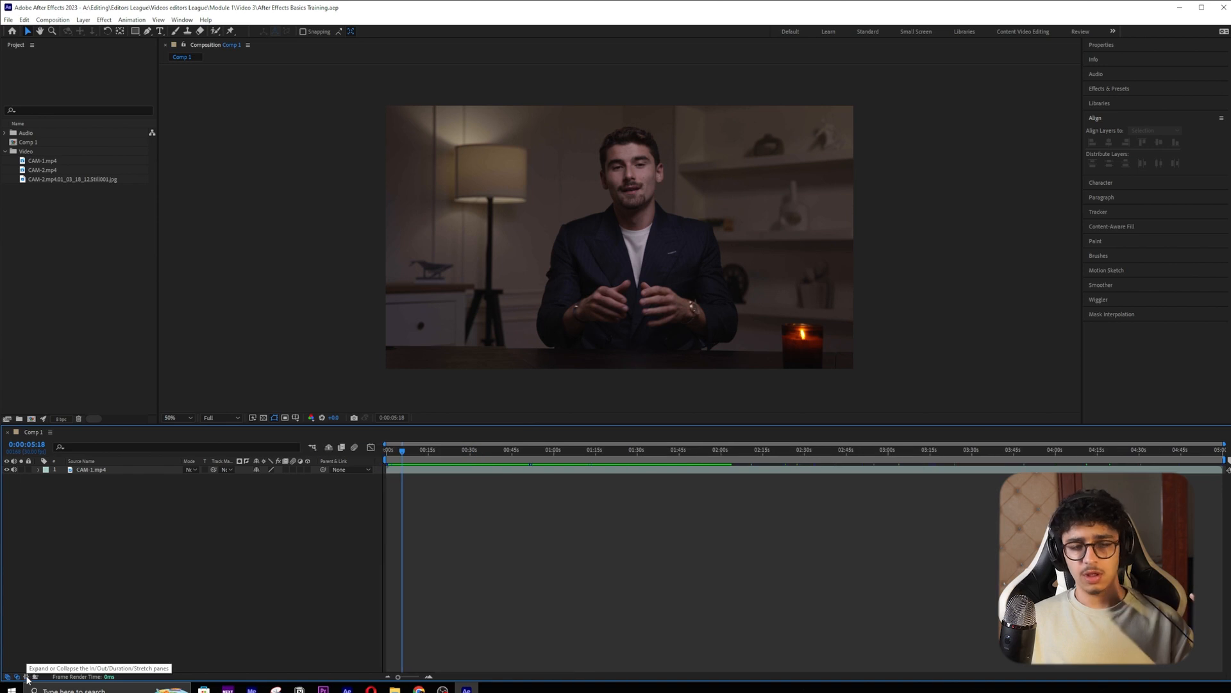
- Add Audio.wav from the Audio folder to Comp 1 below the CAM-1.mp4 layer
drag(598, 450, 429, 506)
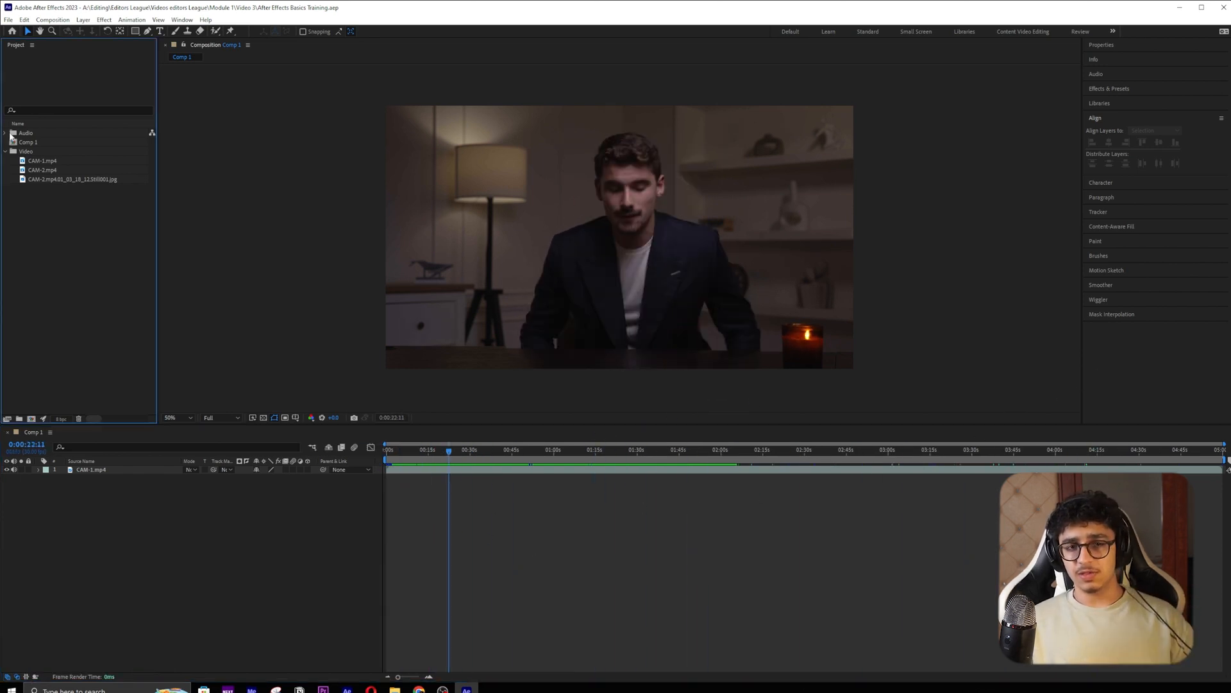
click(16, 134)
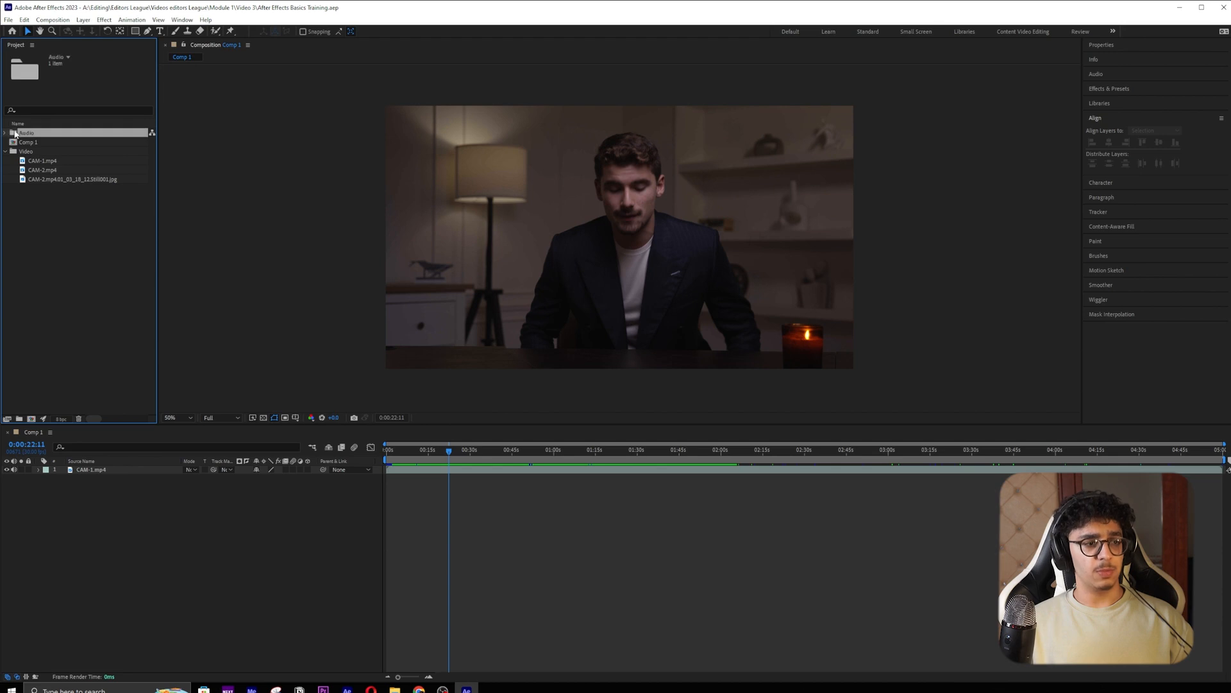
click(6, 133)
click(41, 142)
drag(41, 142, 363, 449)
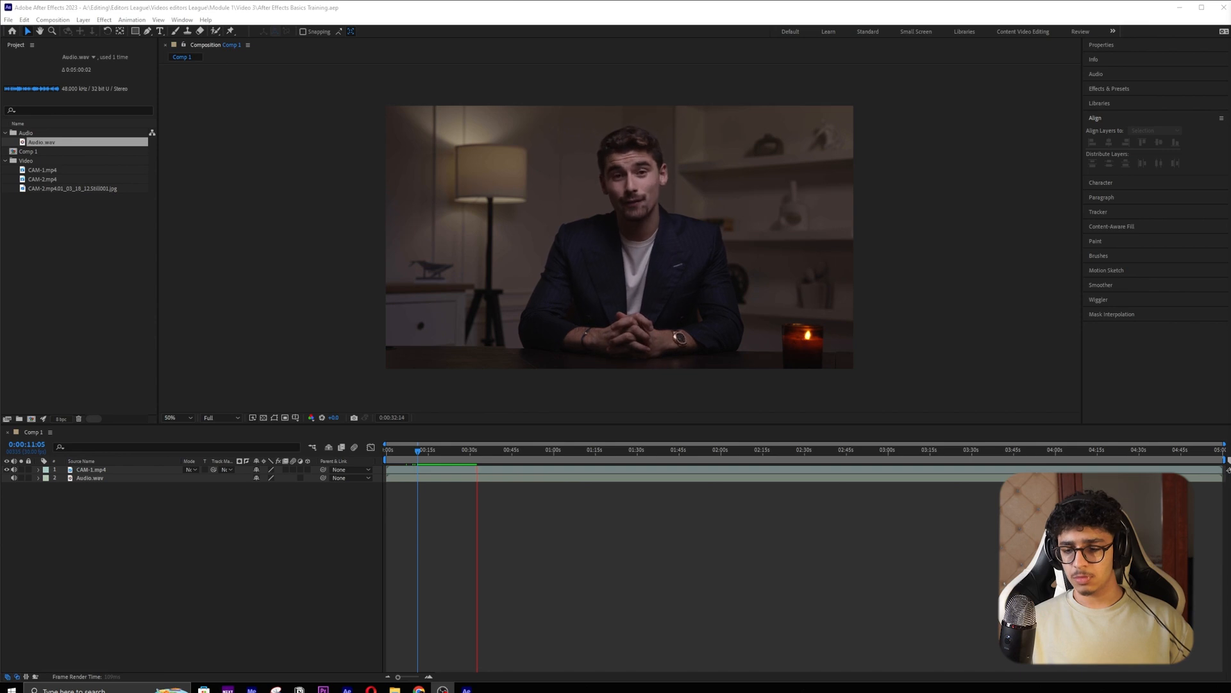
- Finish previewing the composition with the added audio and save the project
key(space)
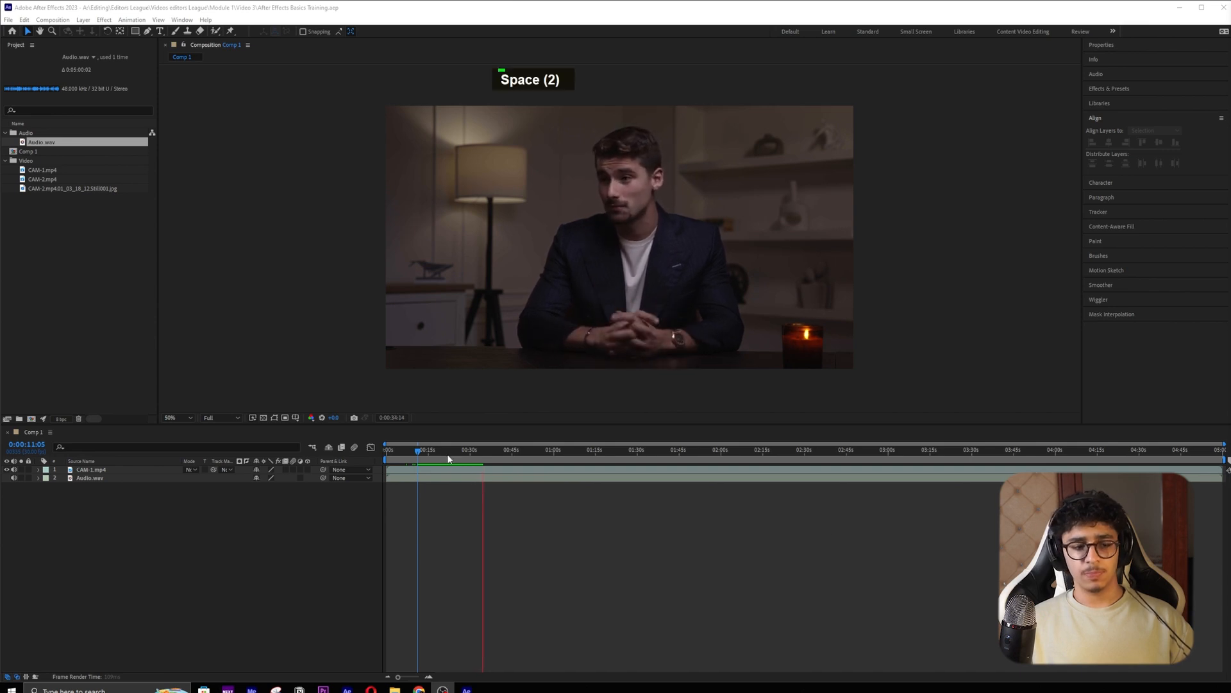
click(449, 453)
key(ctrl+s)
- Preview the composition briefly from 0:00:25:05 and inspect the timeline around 0:00:24:06
drag(449, 453, 456, 450)
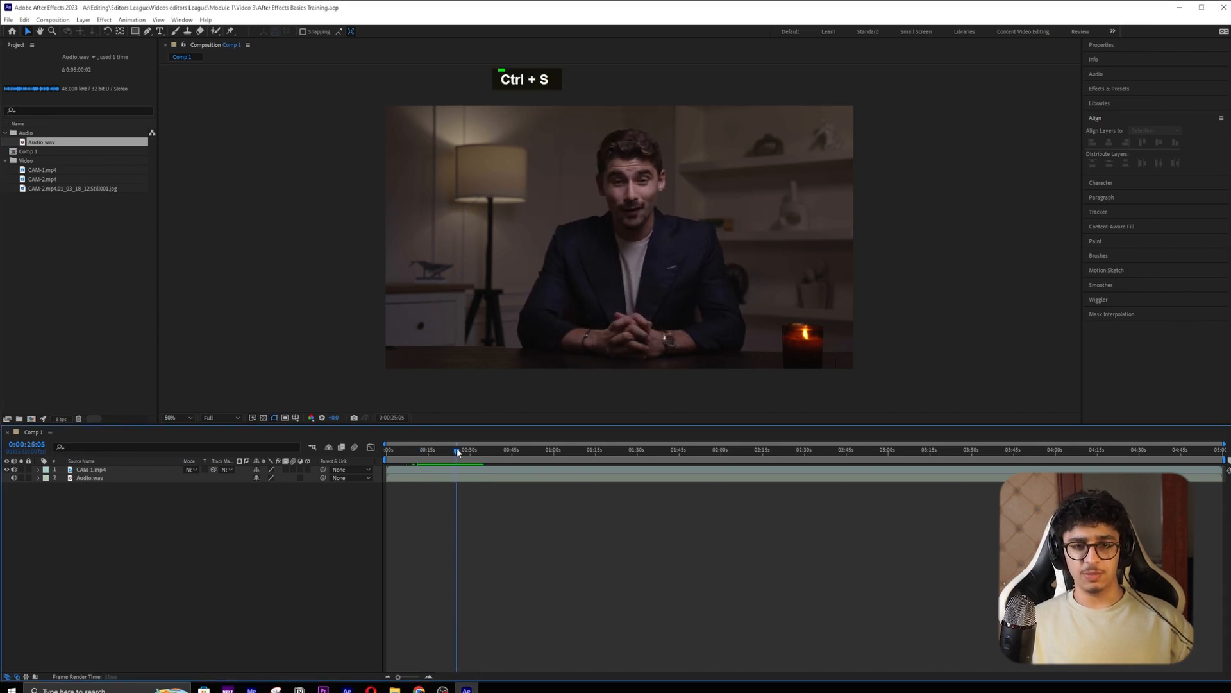
key(space)
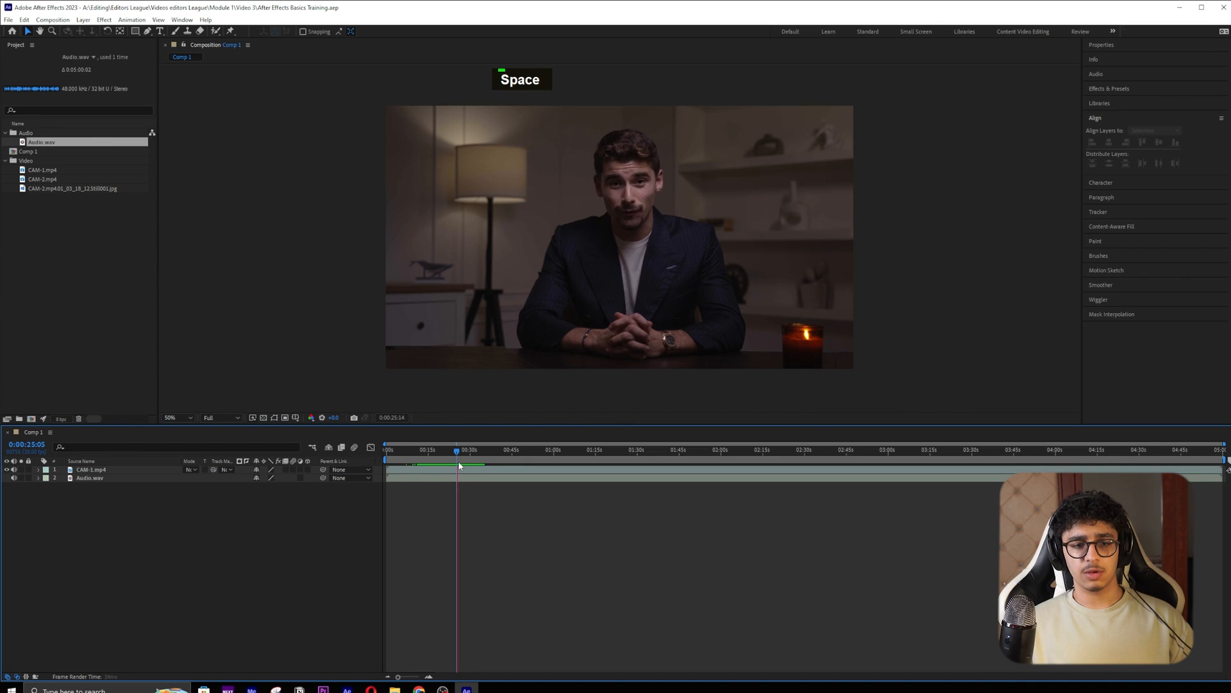
key(space)
alt+scroll(433, 487, up, 7)
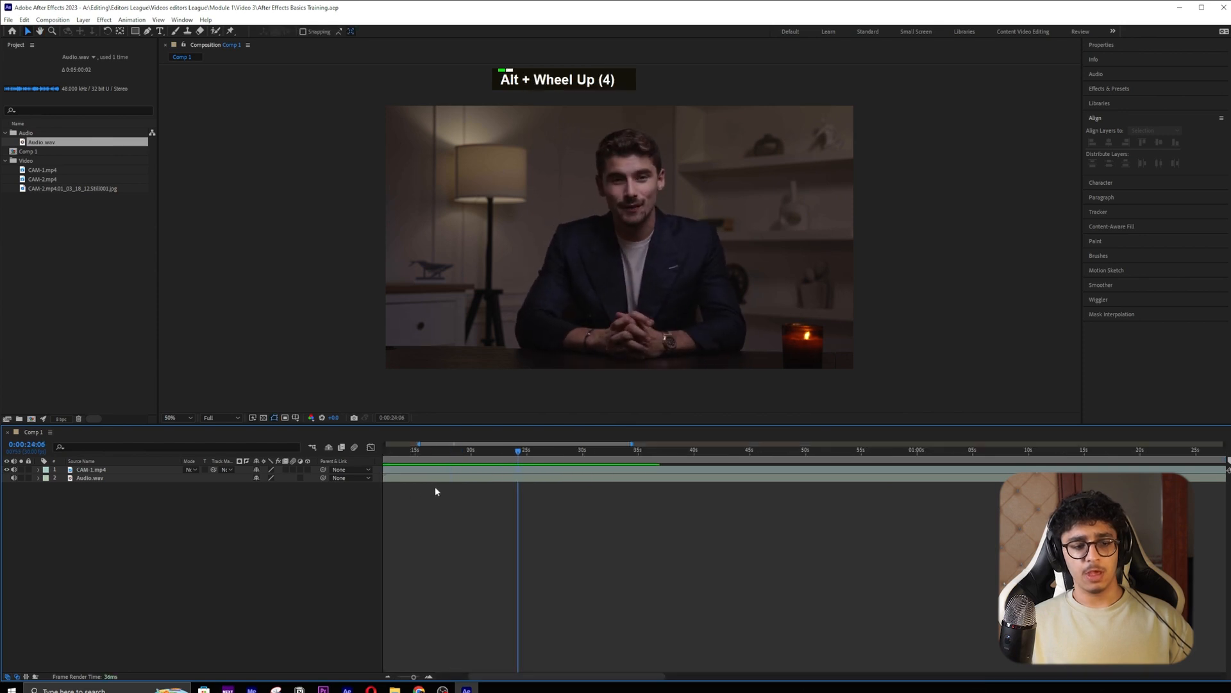
alt+scroll(926, 499, down, 1)
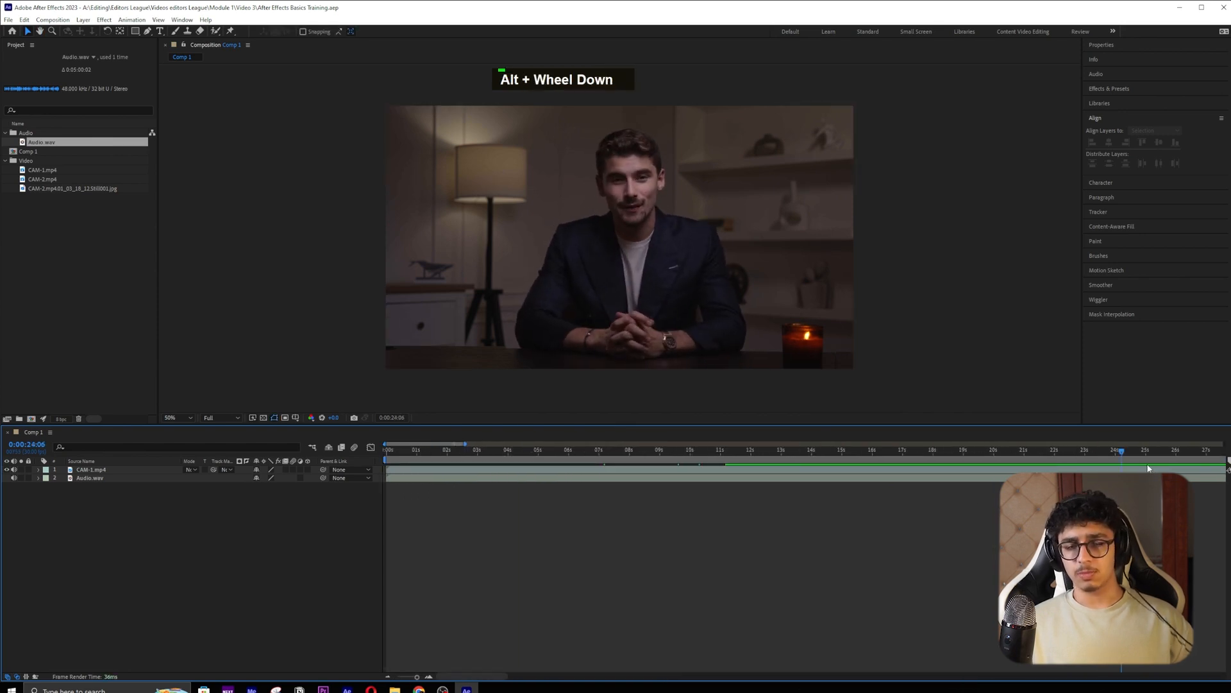
alt+scroll(952, 502, down, 1)
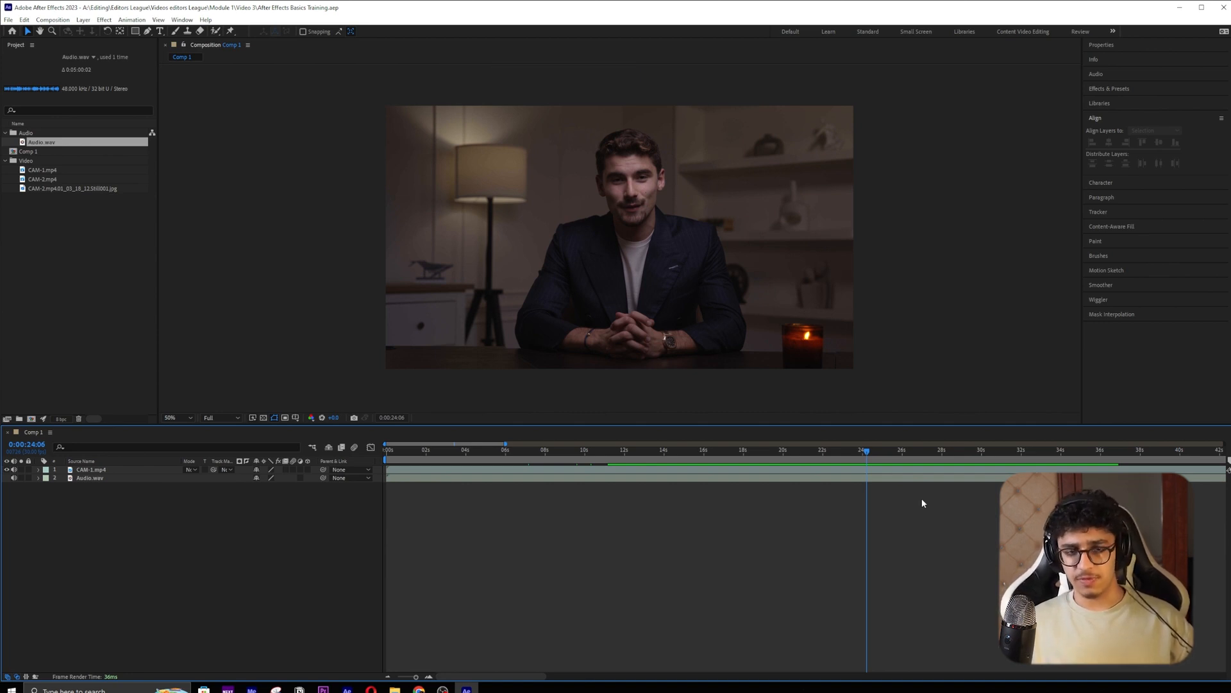
- Preview and scrub Comp 1 between about 0:00:22:16 and 0:00:24:06 to locate where the spoken line begins
click(867, 473)
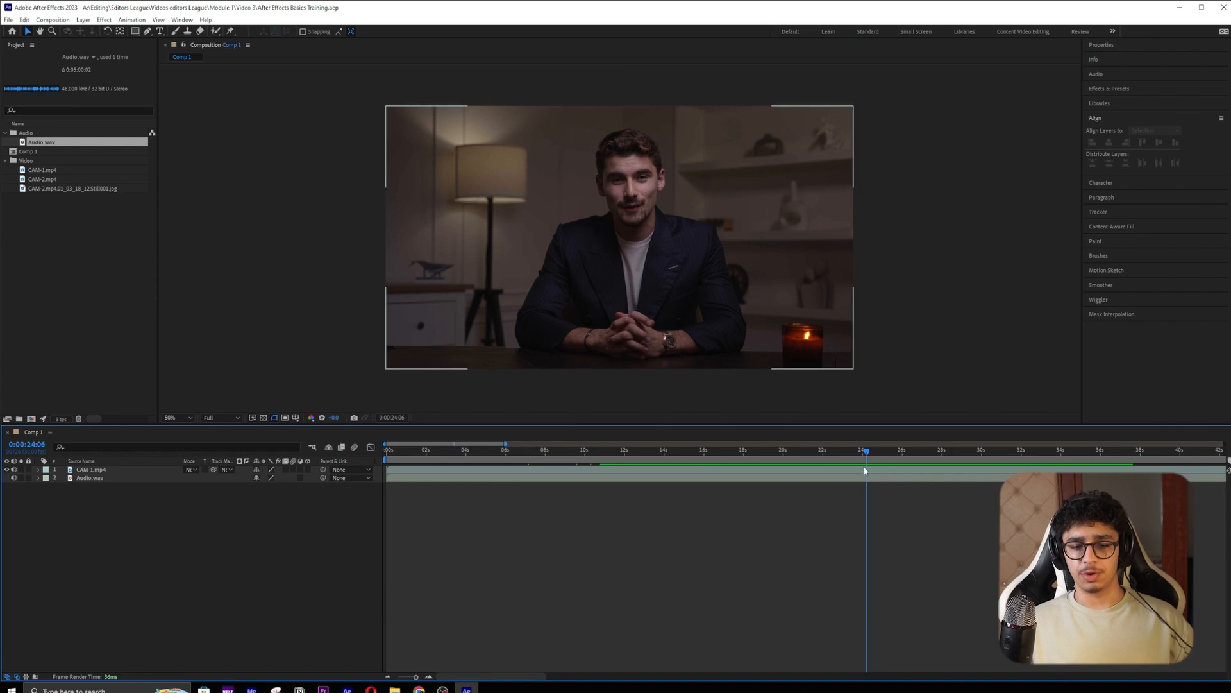
scroll(697, 458, up, 5)
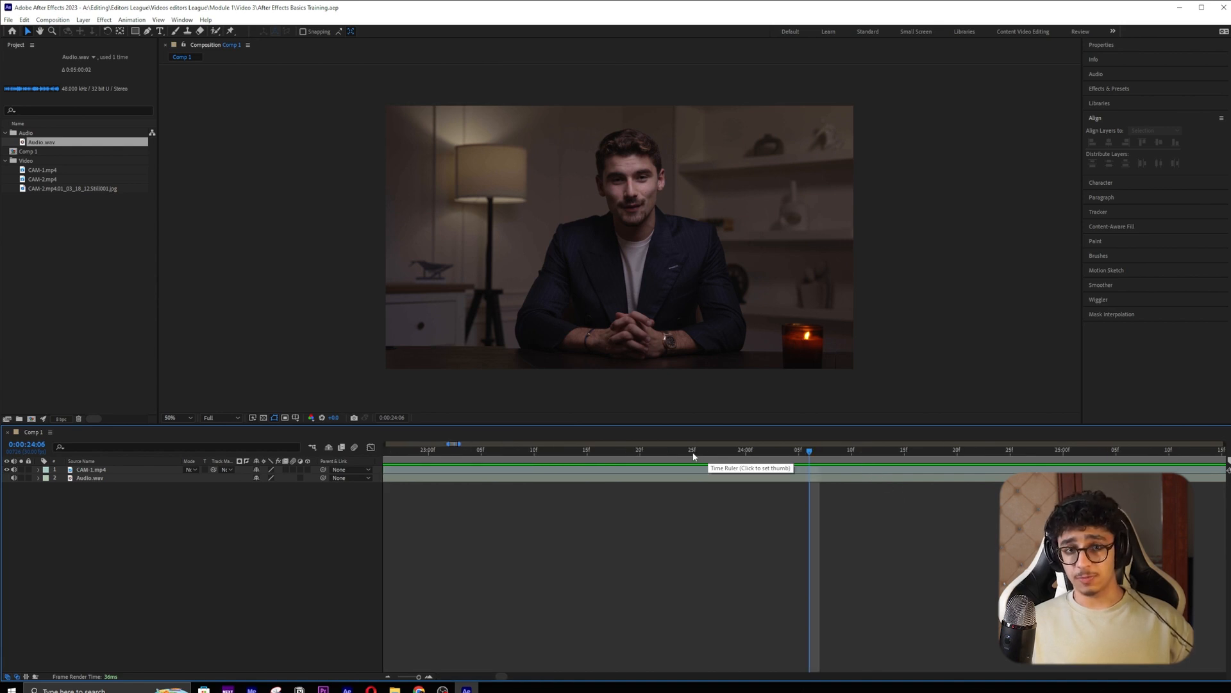
click(746, 456)
key(space)
click(598, 453)
key(space)
scroll(612, 453, down, 5)
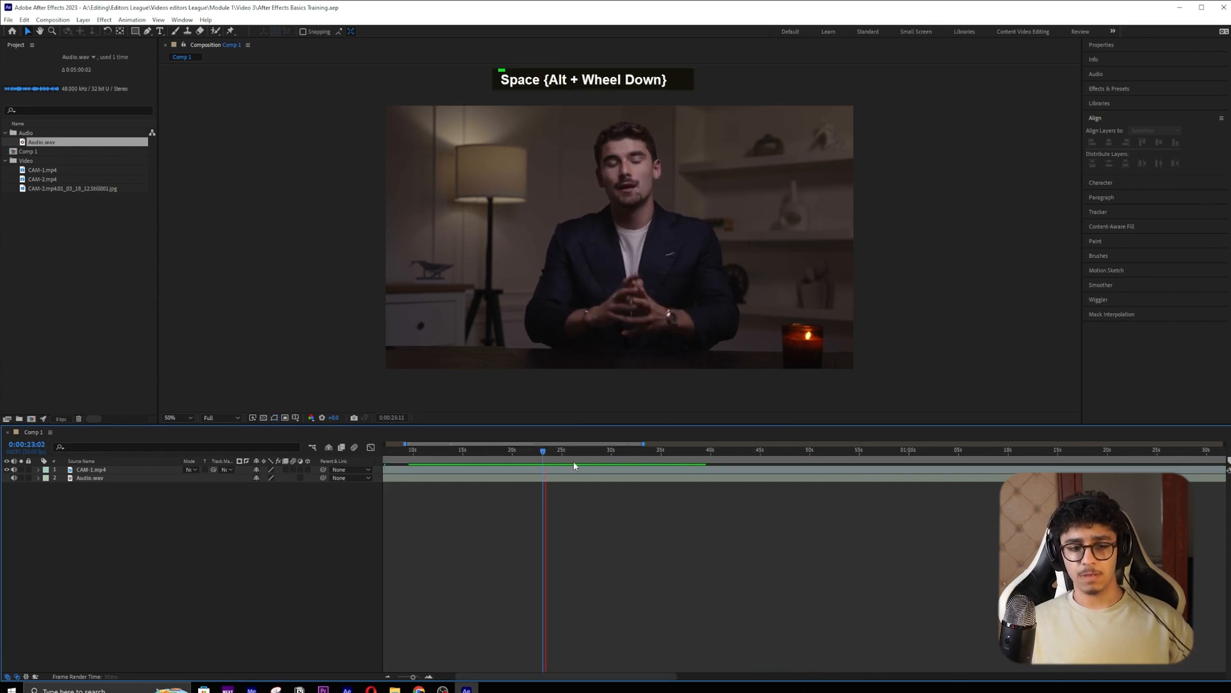
ctrl+click(540, 451)
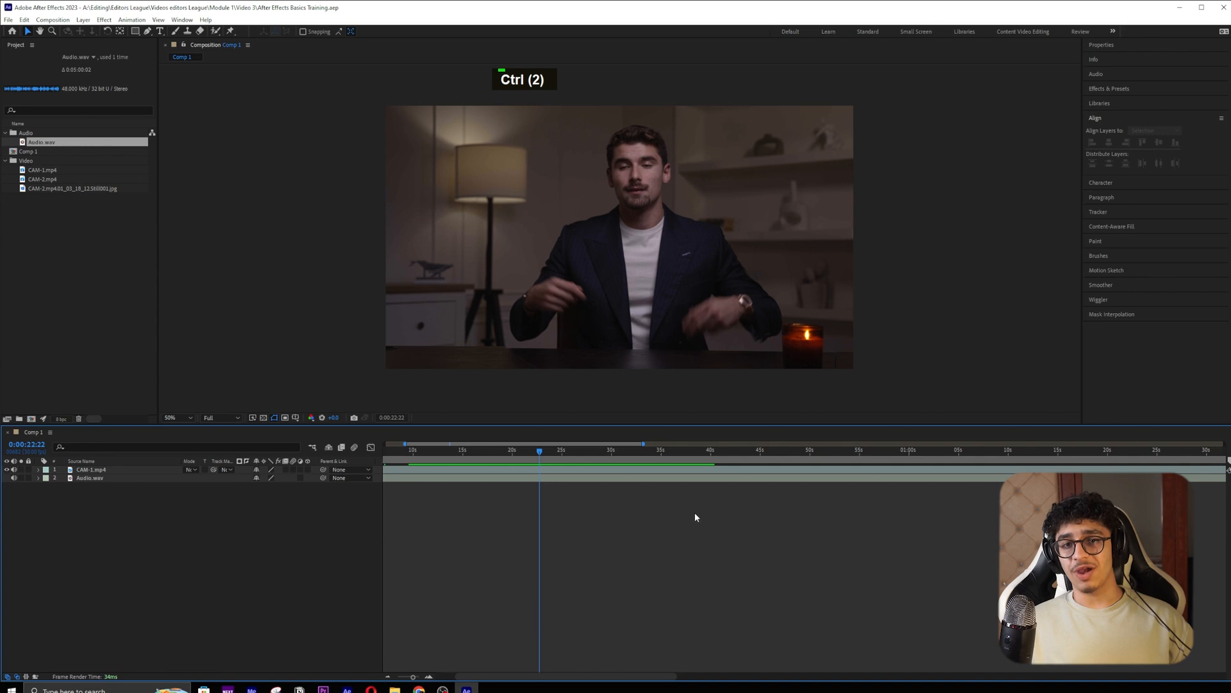
ctrl+click(538, 452)
click(769, 474)
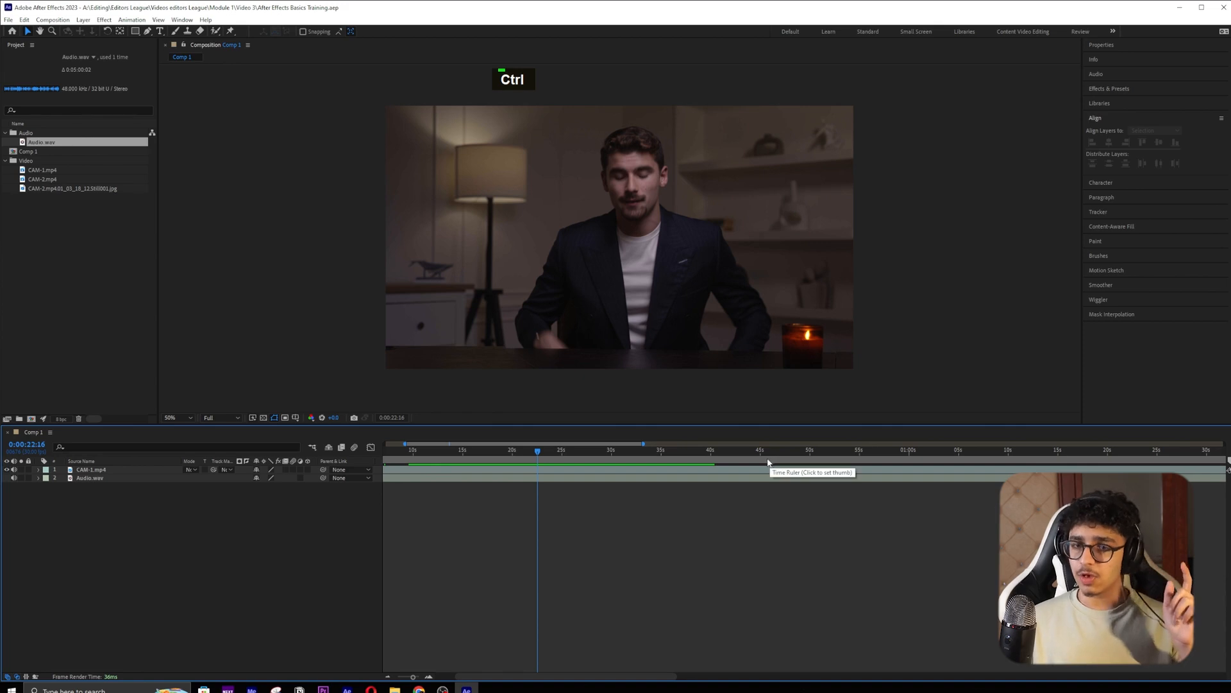
click(754, 493)
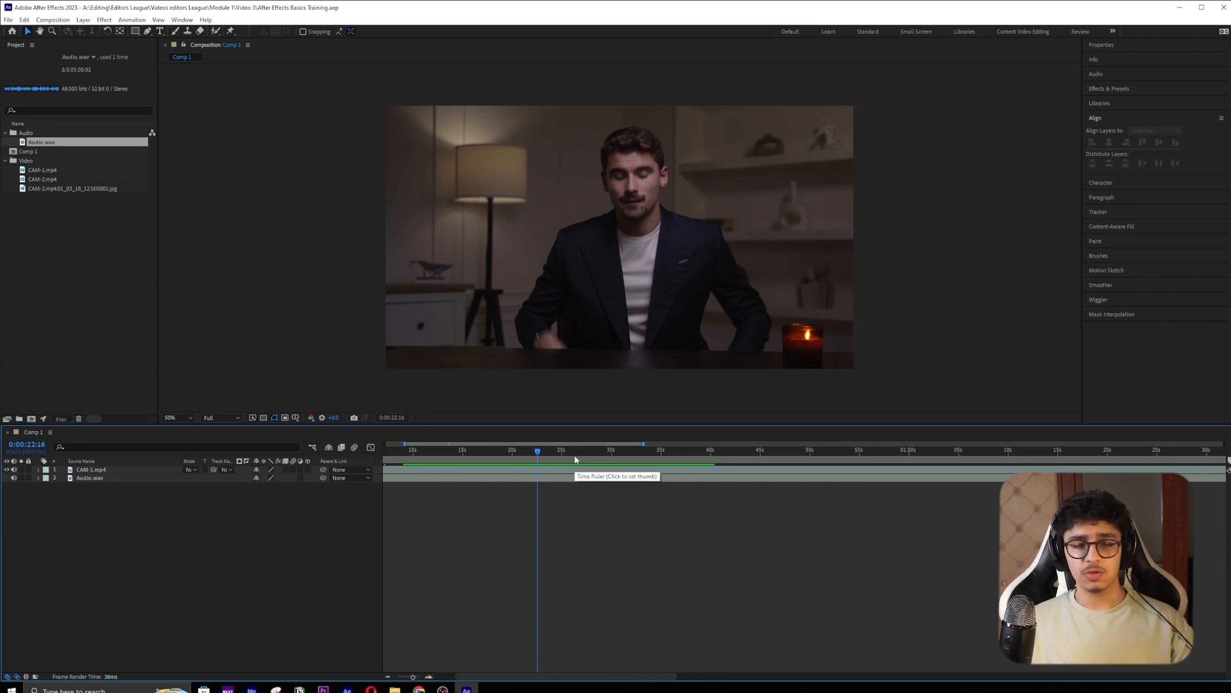
click(571, 471)
click(569, 489)
- Trim the start of both the CAM-1.mp4 and Audio.wav layers to 0:00:23:09
drag(538, 451, 546, 454)
click(549, 471)
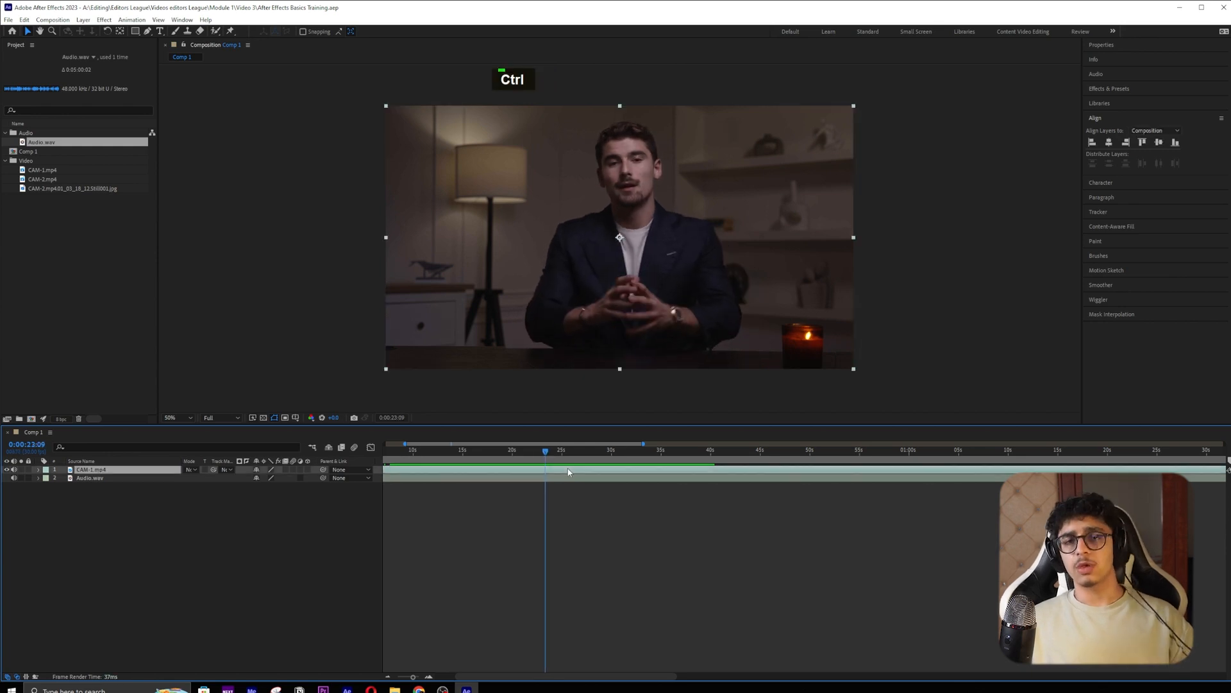
shift+click(571, 478)
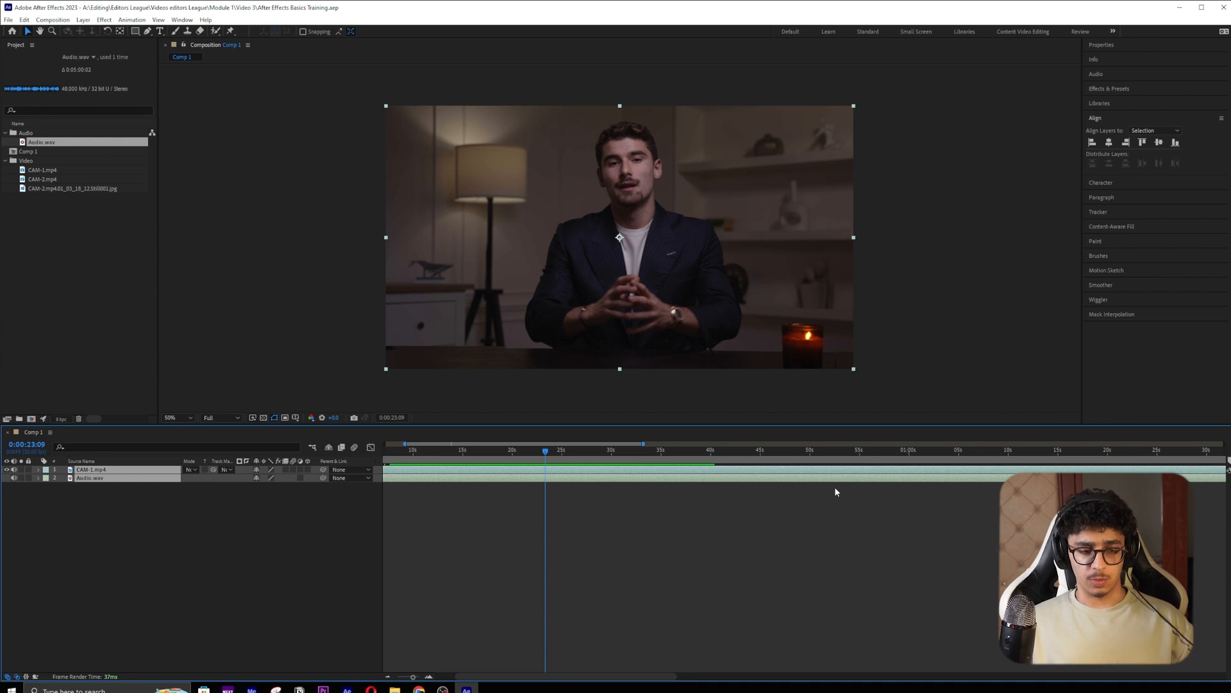
scroll(678, 529, down, 3)
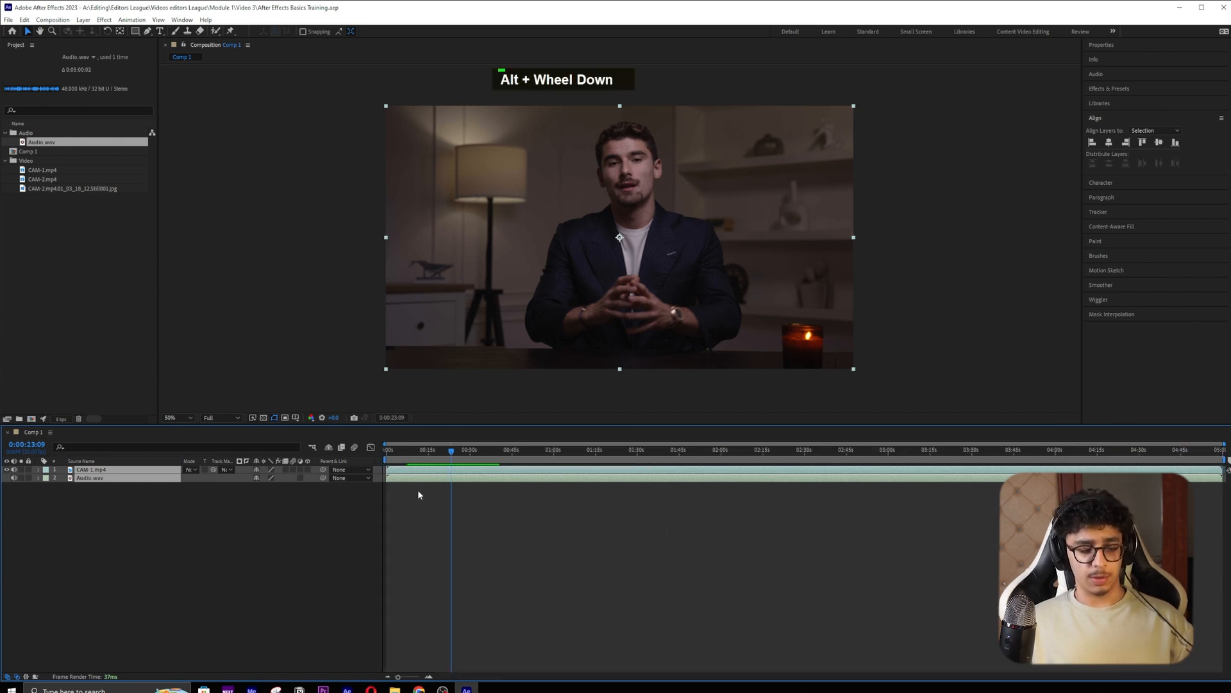
key(alt+bracketleft)
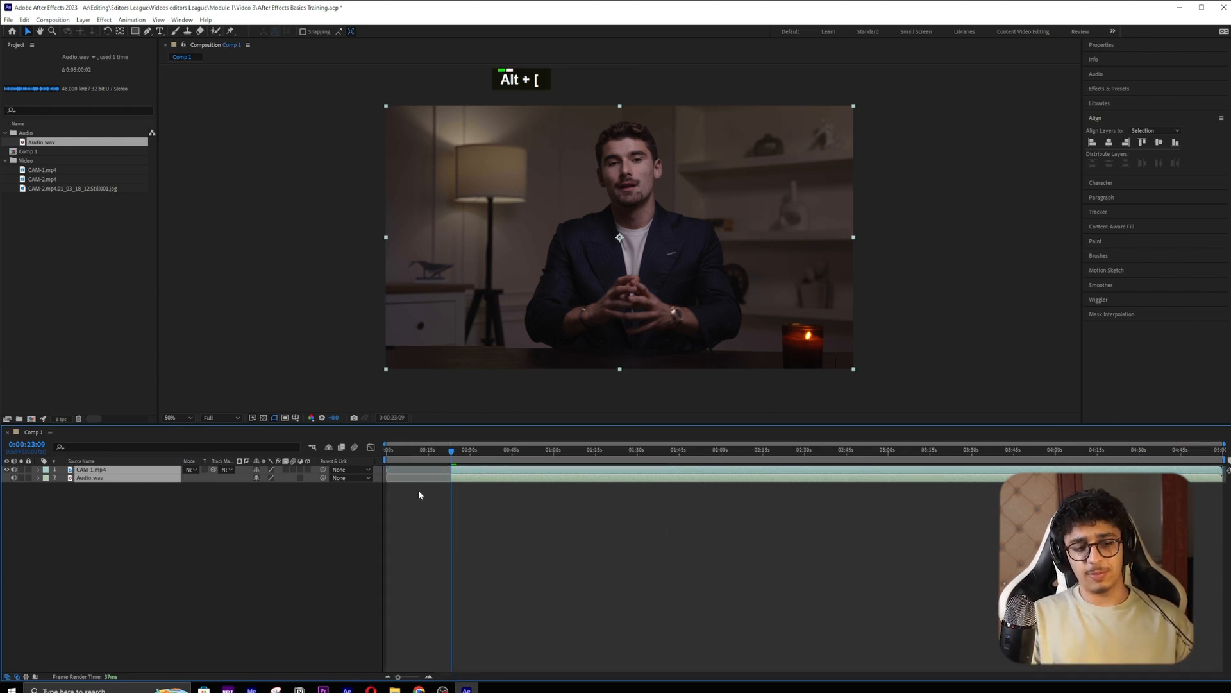
- Preview the line from 0:00:22:23 and trim the end of both layers to 0:00:26:12
scroll(432, 468, up, 3)
drag(870, 452, 863, 452)
key(space)
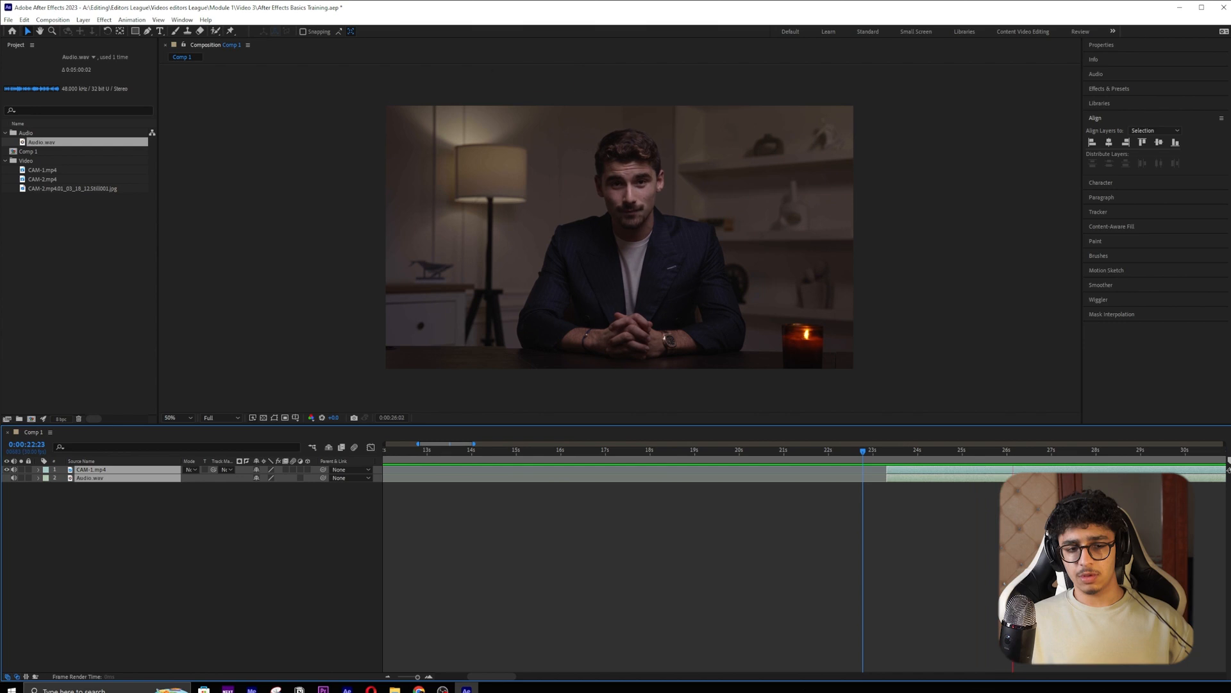
key(space)
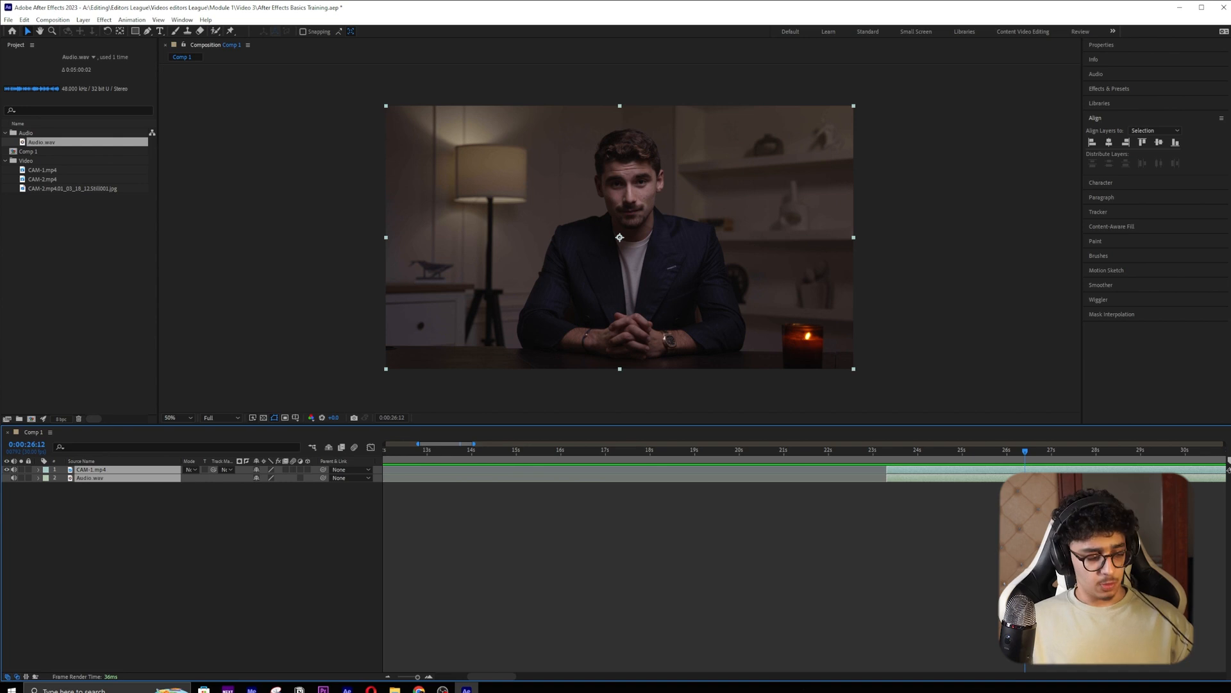
key(alt+bracketright)
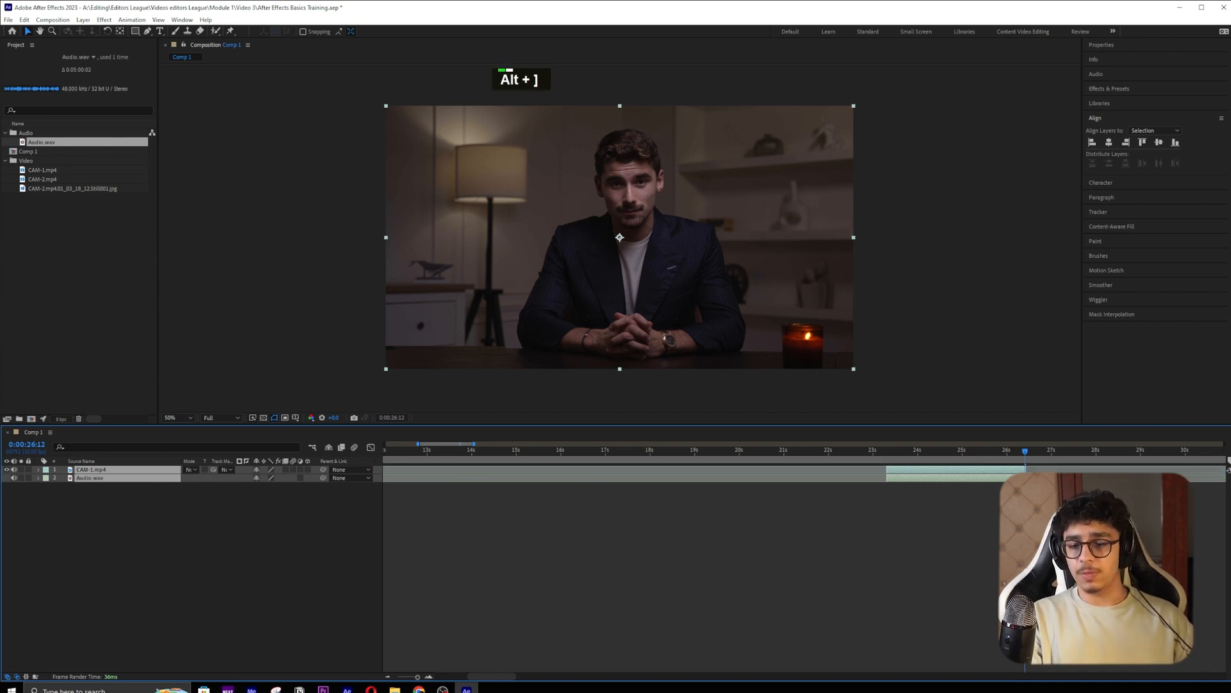
- Move both trimmed layers together so they start at 0:00:00:00, and enlarge the timeline around them
alt+scroll(910, 574, down, 5)
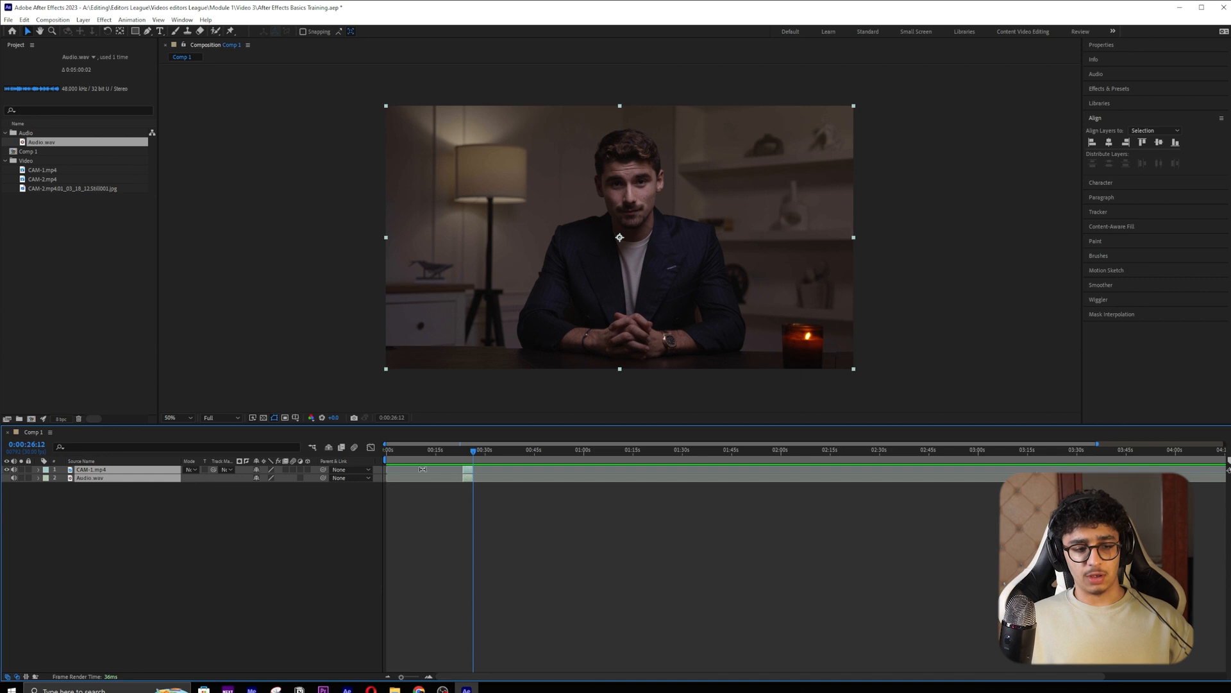
drag(467, 472, 386, 447)
key(shift)
key(shift)
drag(402, 676, 420, 677)
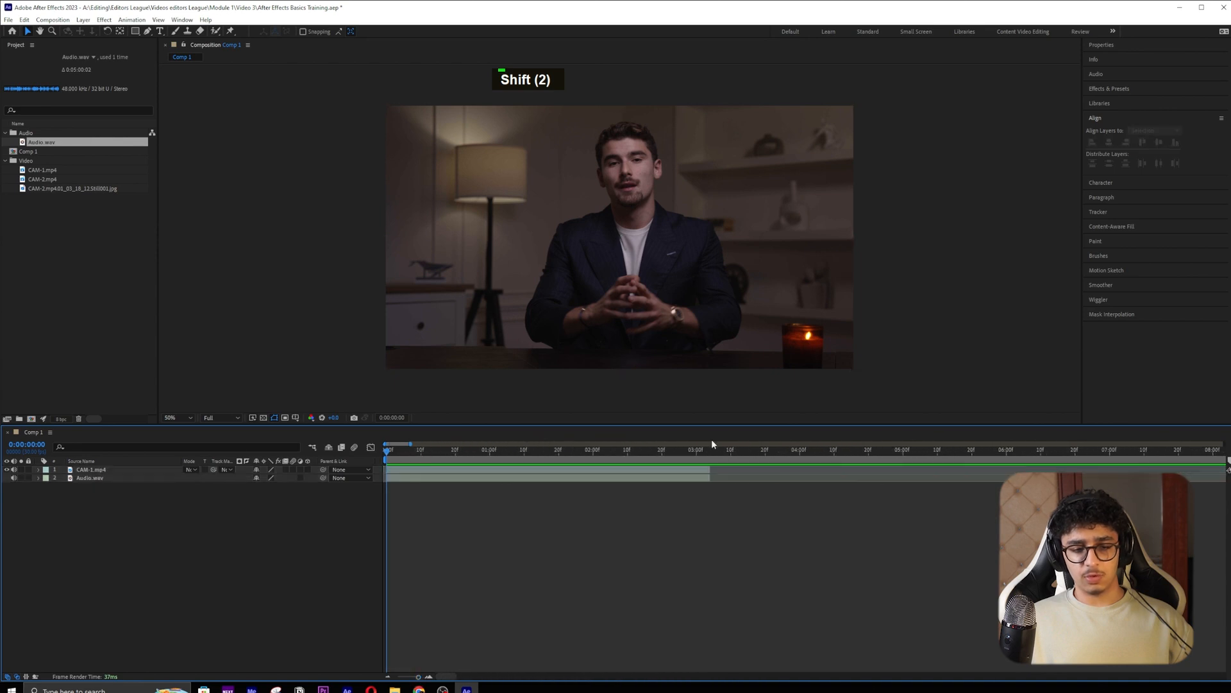
- Select the CAM-1.mp4 layer and move the current time to its out point at 0:00:03:03
drag(706, 451, 650, 458)
click(138, 479)
click(151, 470)
key(o)
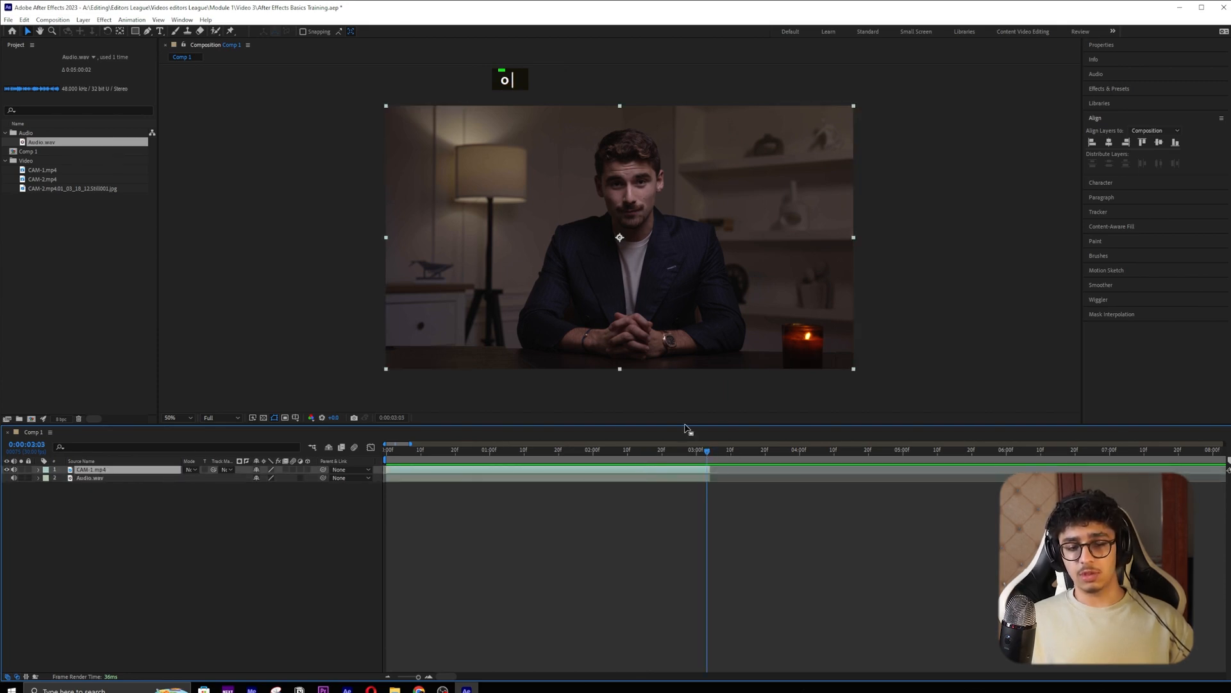
drag(523, 454, 560, 451)
key(o)
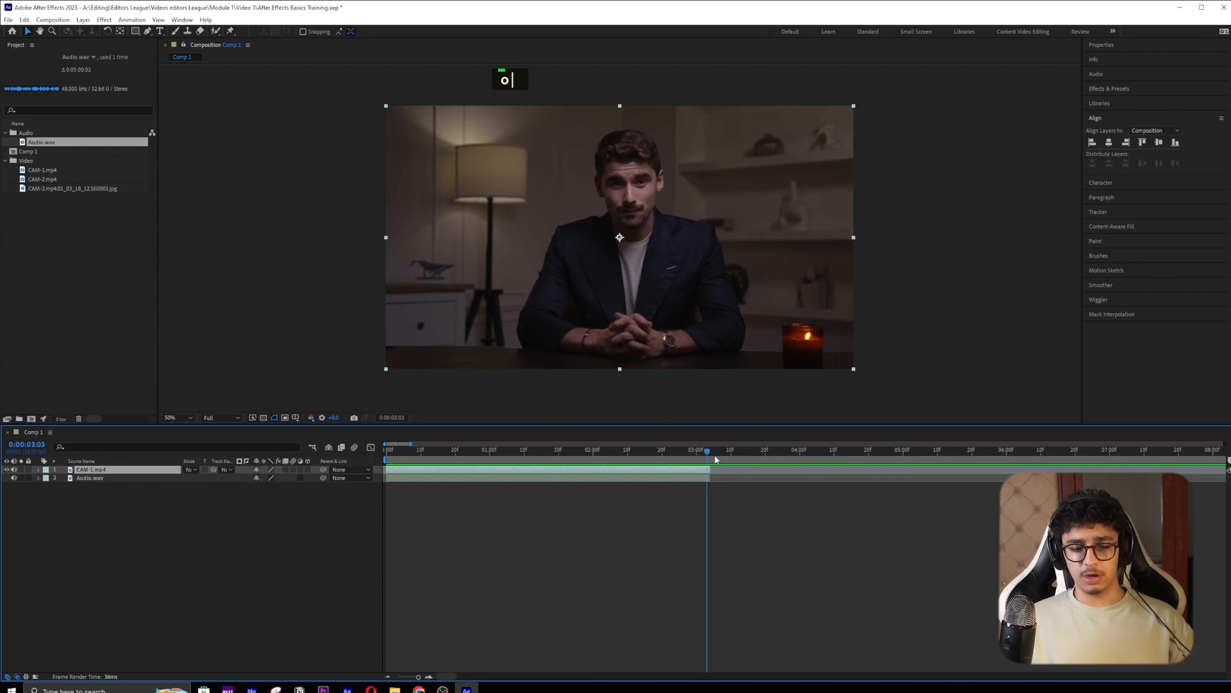
- Shorten the work area so that it ends at the clip's out point, 0:00:03:03
alt+scroll(1107, 469, down, 10)
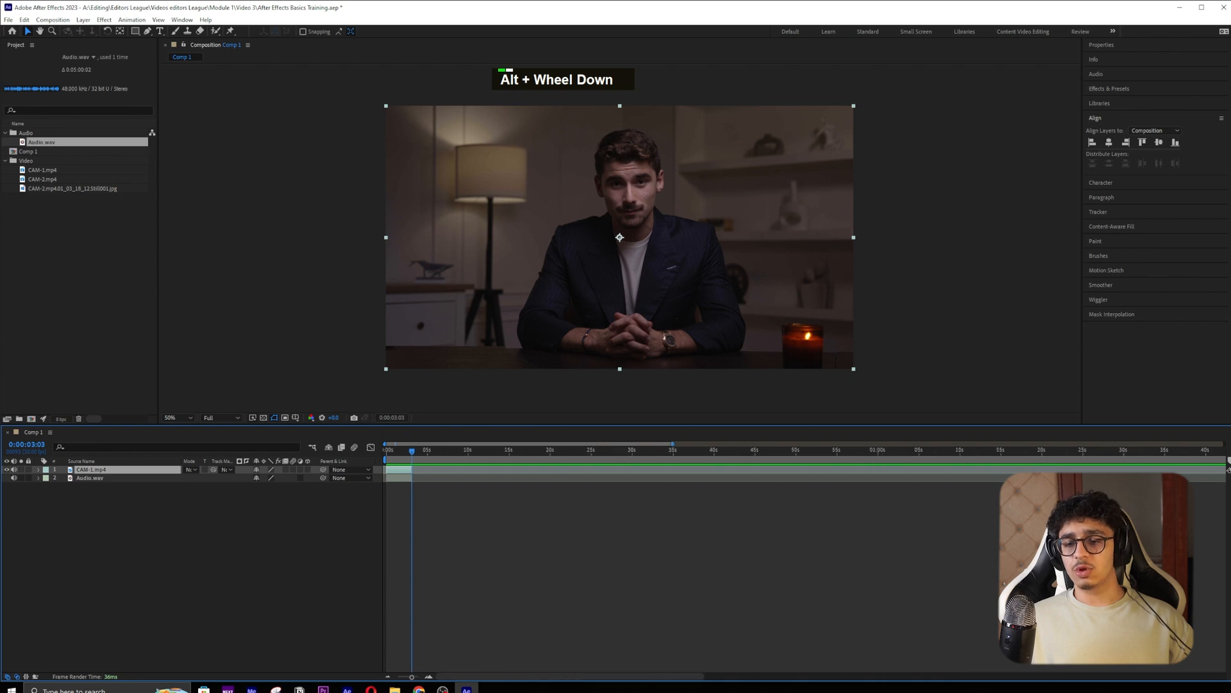
drag(1226, 459, 399, 454)
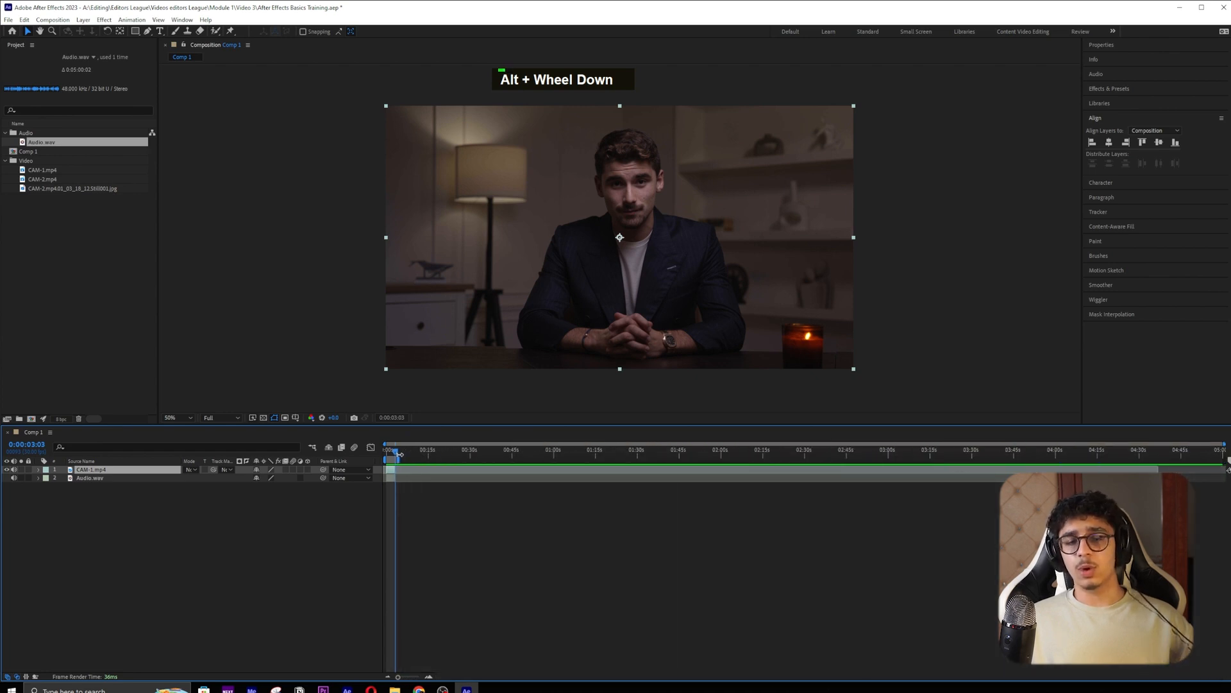
drag(398, 678, 417, 677)
alt+scroll(510, 463, up, 5)
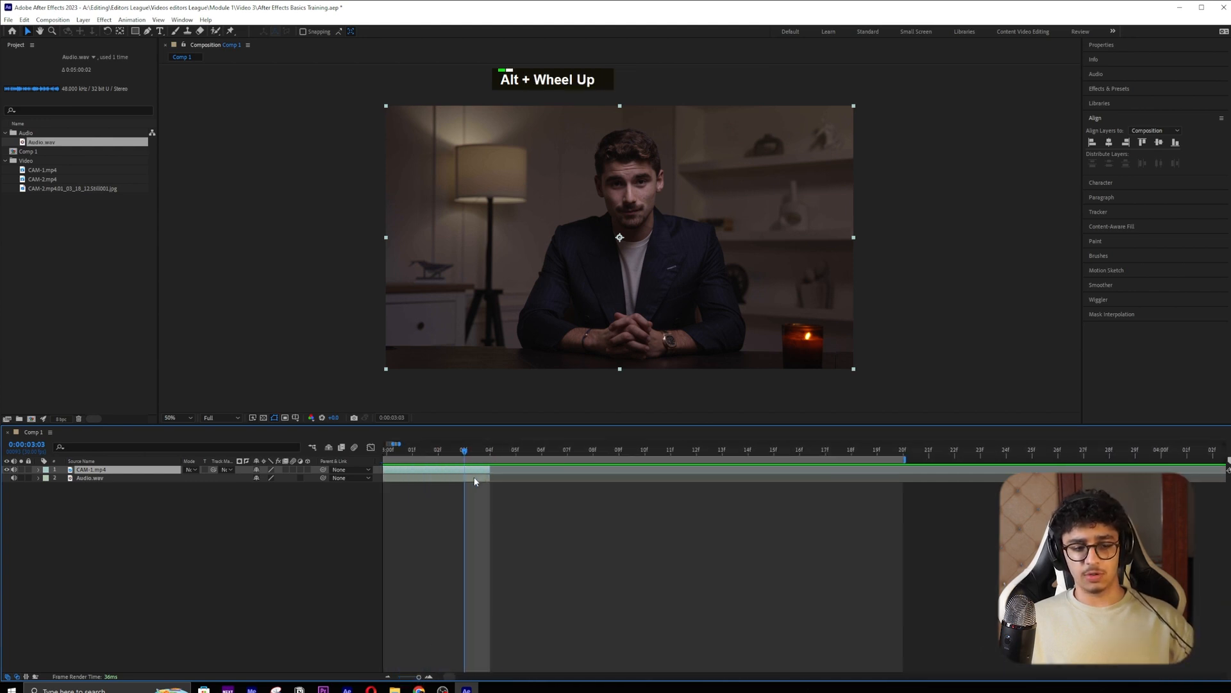
drag(904, 458, 1084, 458)
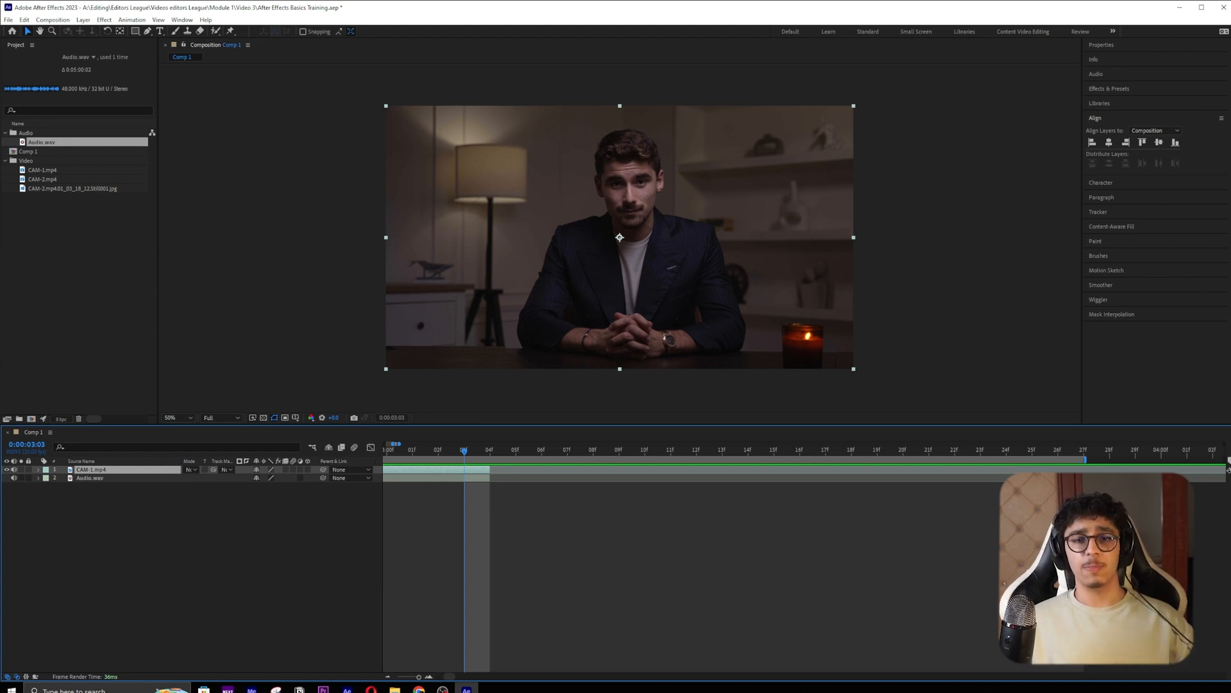
key(b)
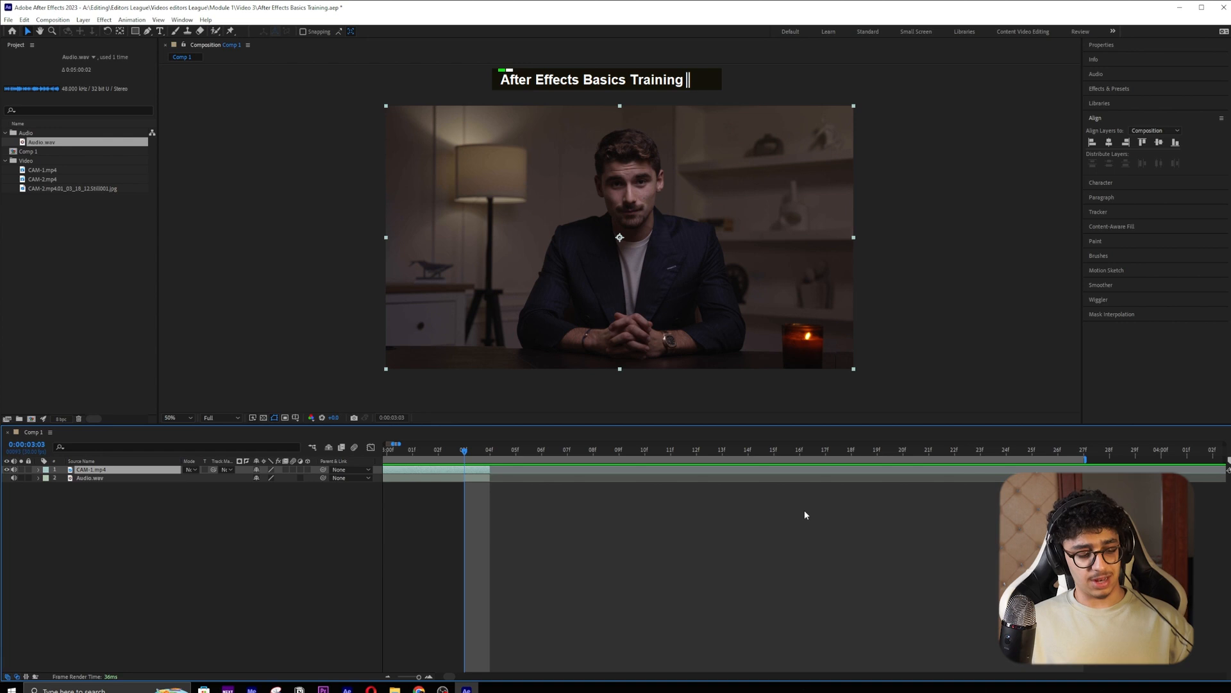
key(n)
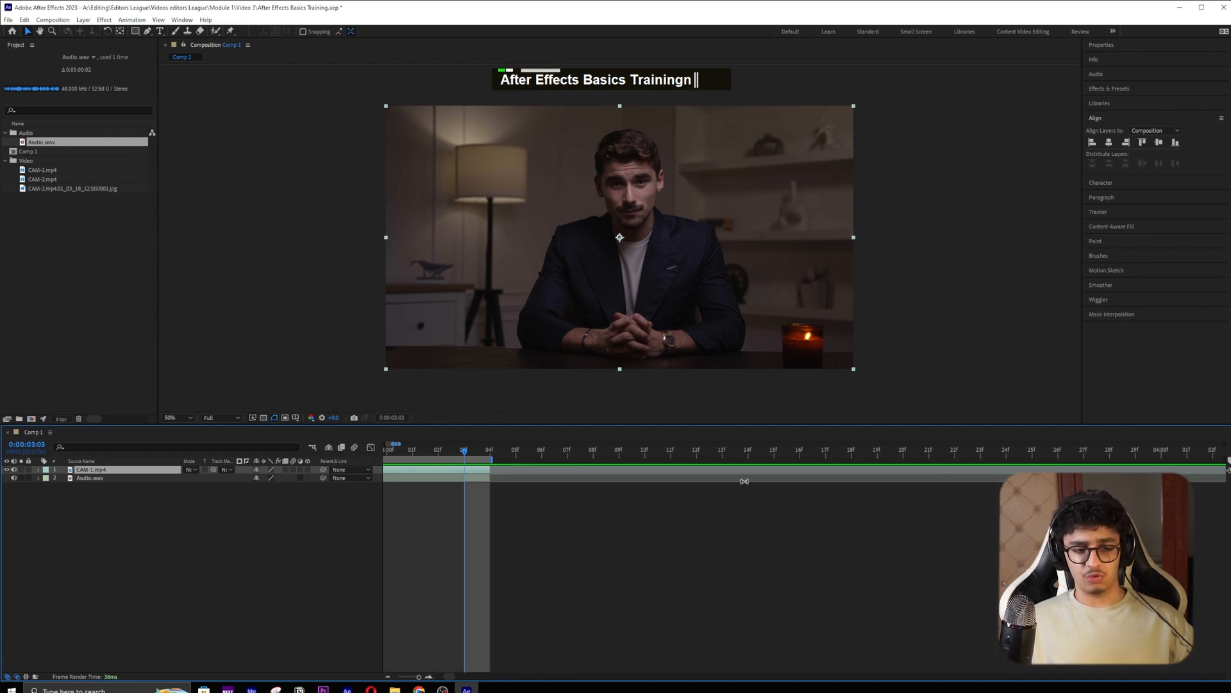
key(b)
key(n)
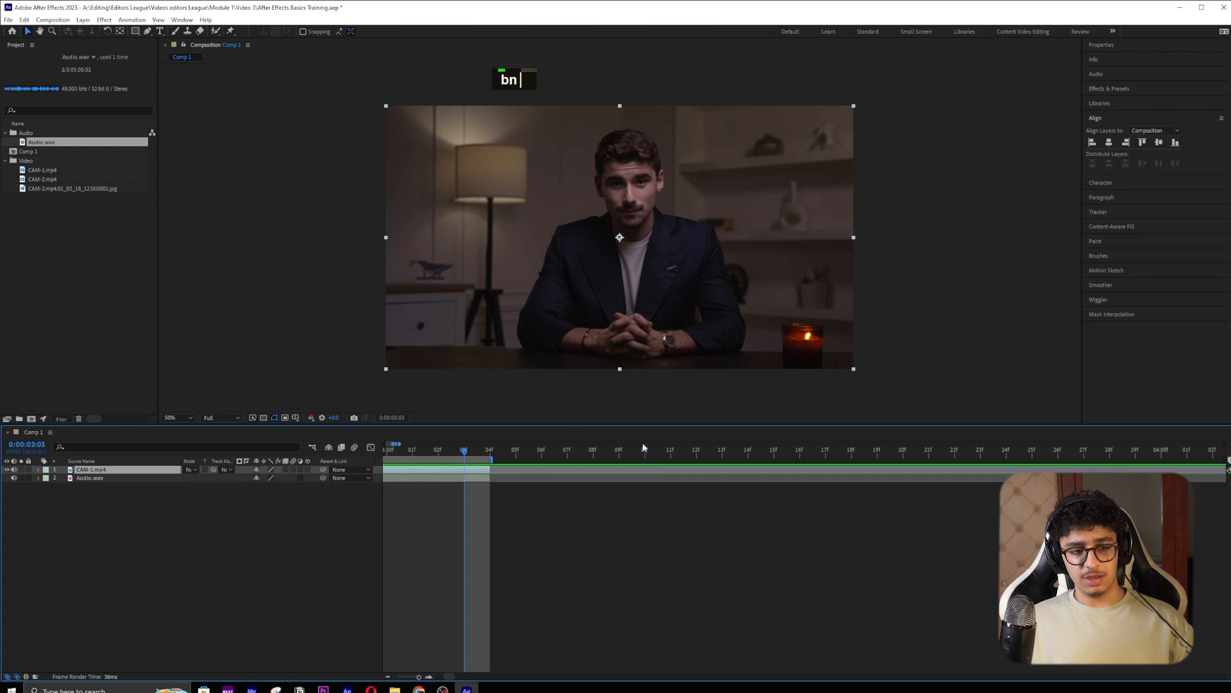
- Trim Comp 1 to the work area
scroll(677, 579, down, 3)
scroll(675, 576, down, 3)
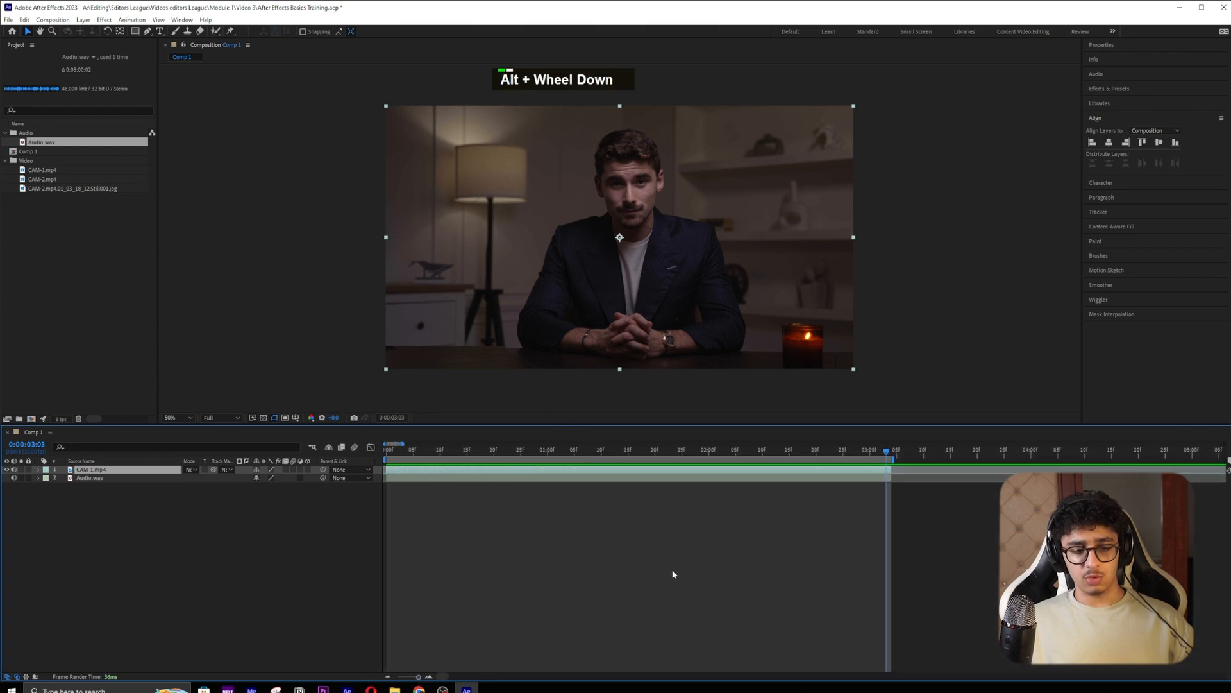
right_click(762, 461)
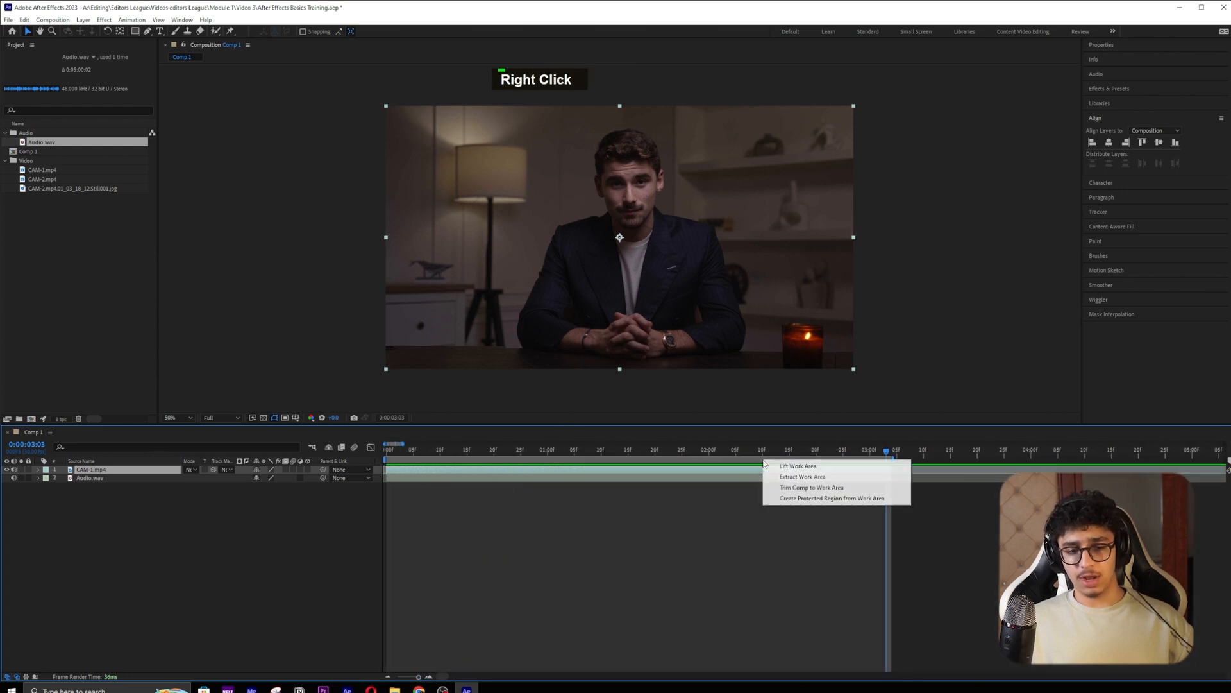
click(814, 488)
- Scrub through the shortened composition, preview it from the beginning, and deselect the layers
drag(1168, 450, 319, 449)
drag(656, 451, 1219, 449)
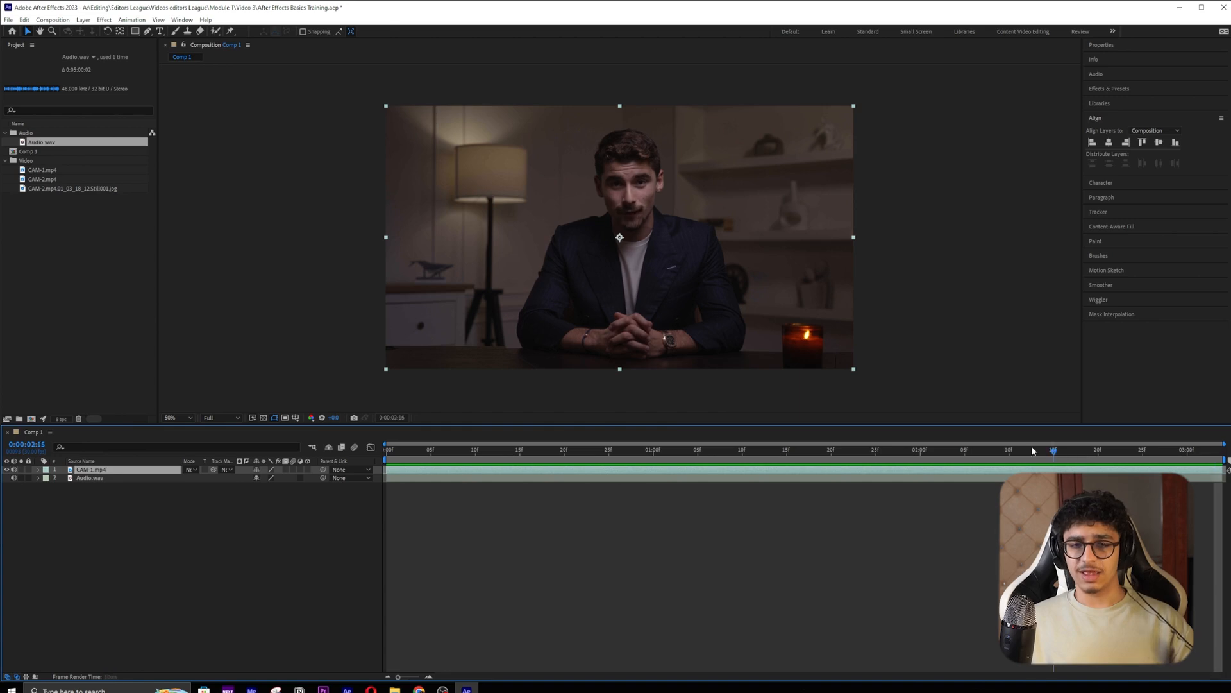
key(Home)
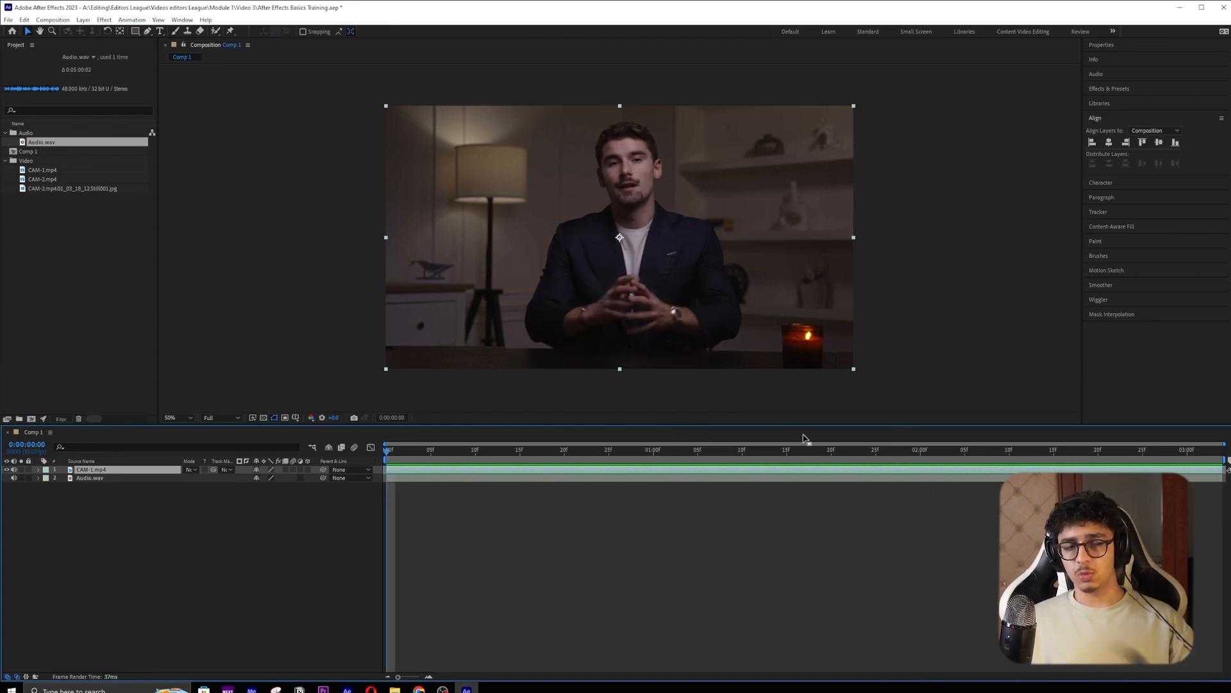
key(space)
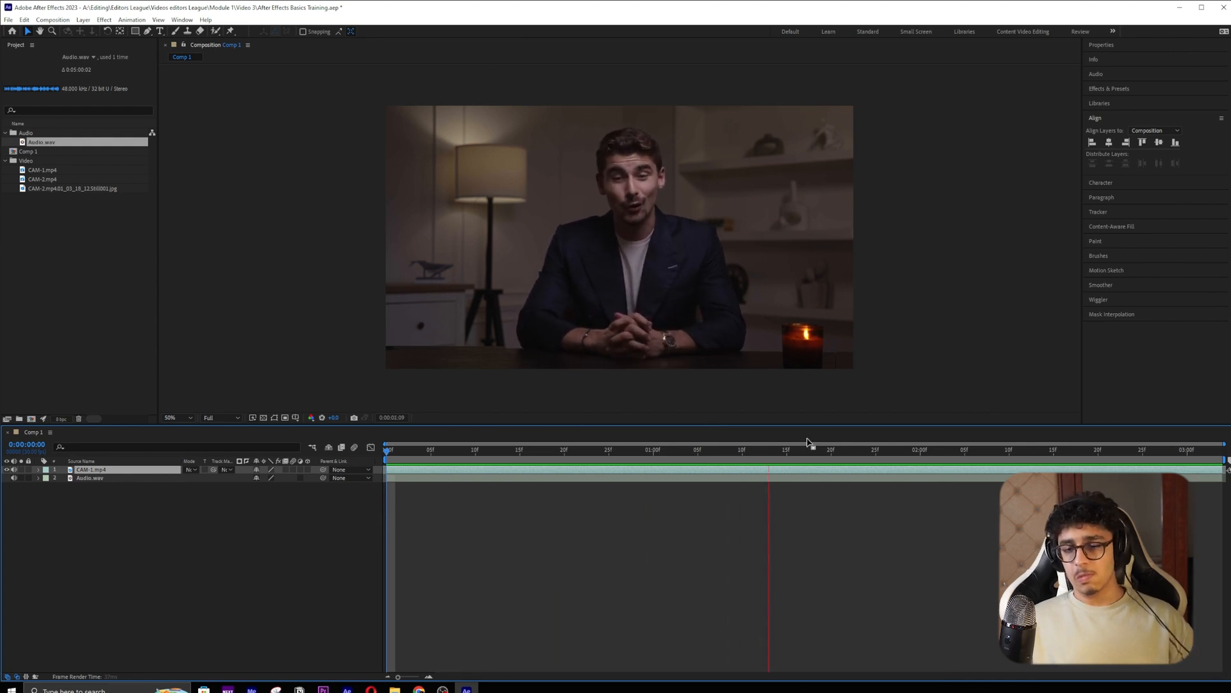
key(space)
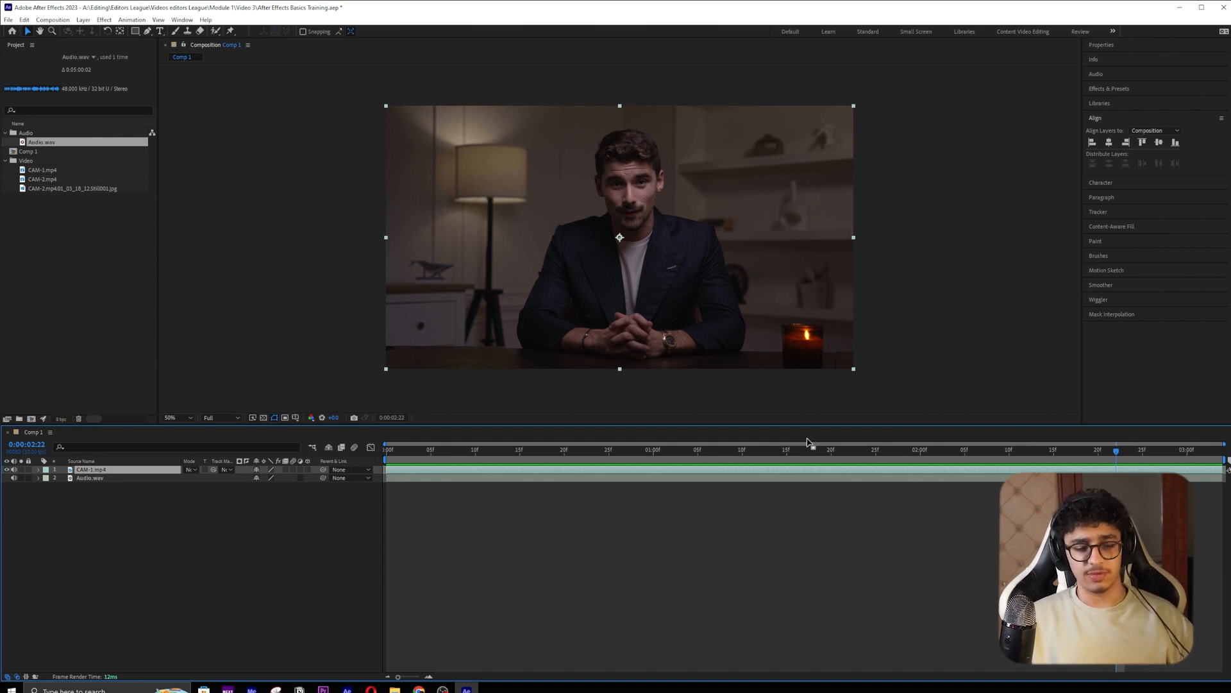
click(683, 580)
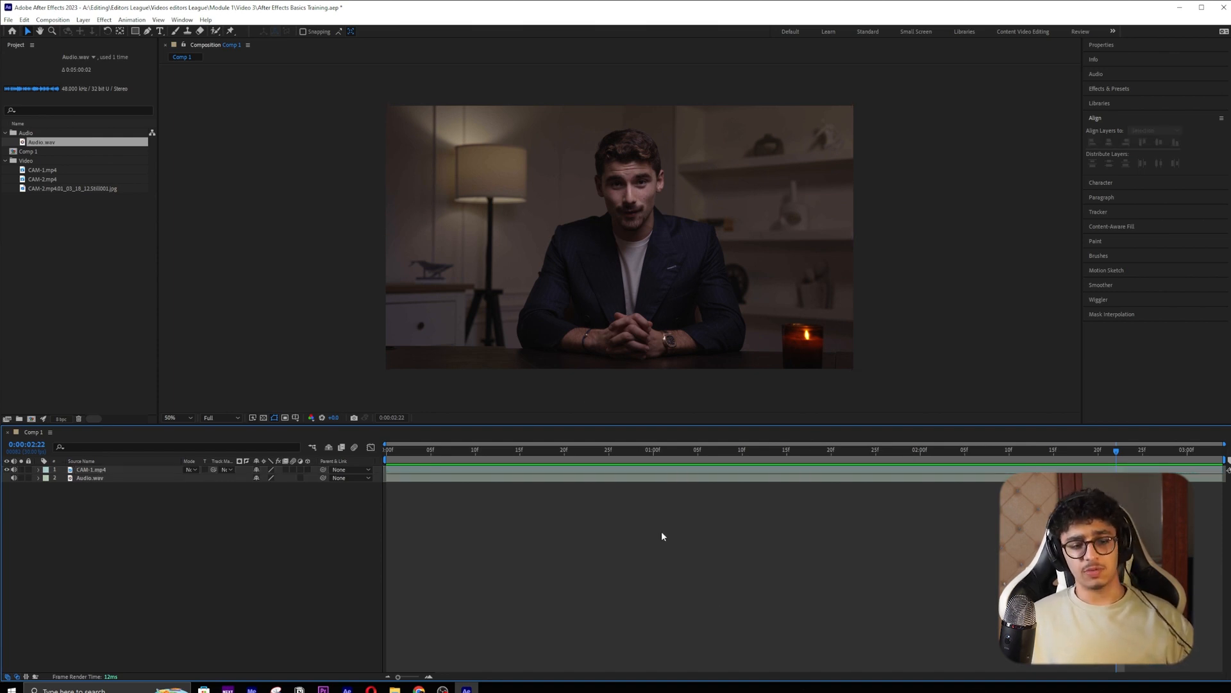
key(ctrl+t)
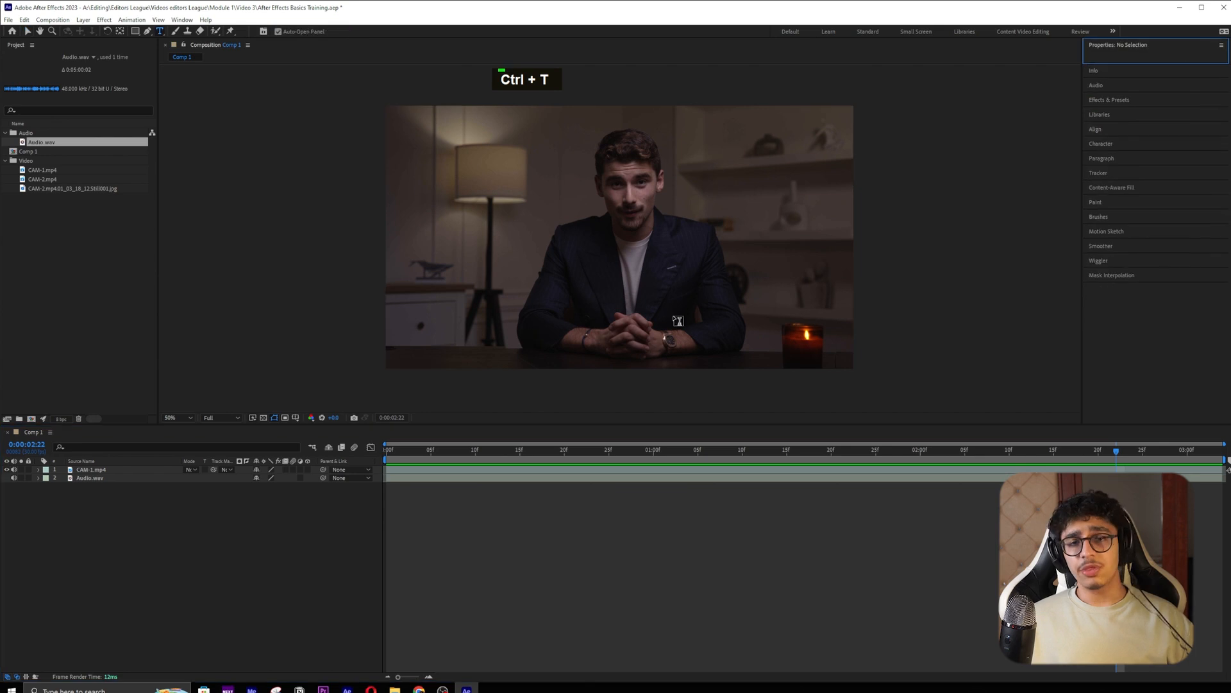
click(14, 32)
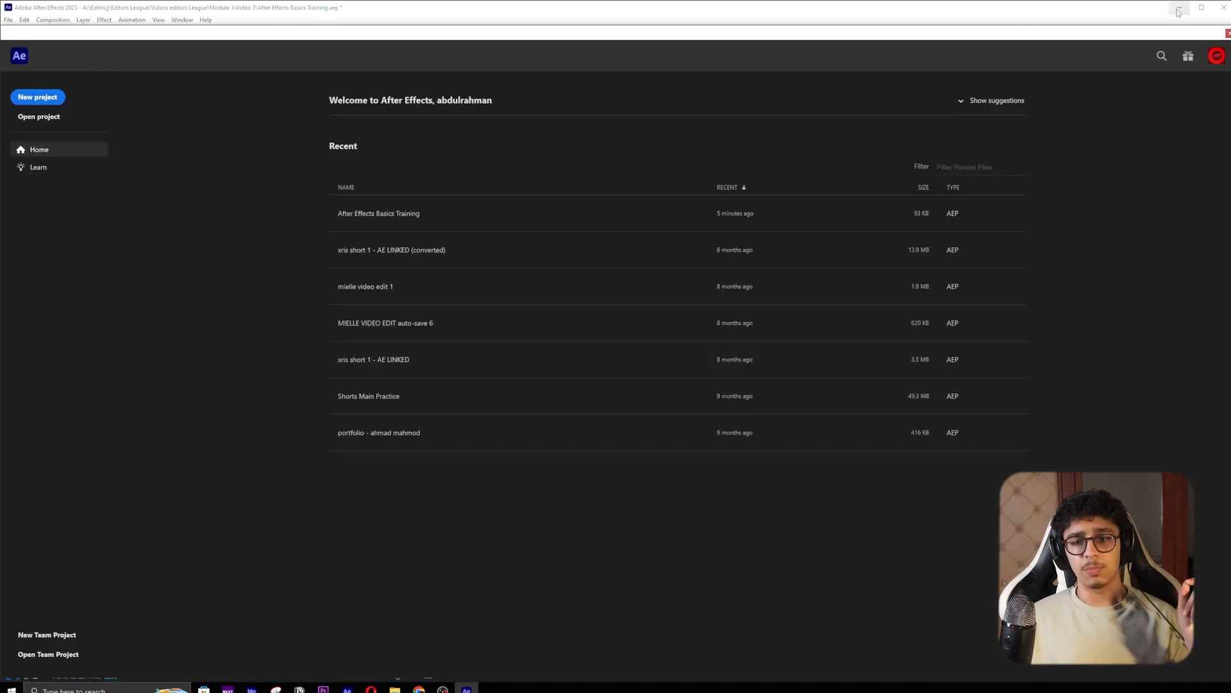
click(1227, 34)
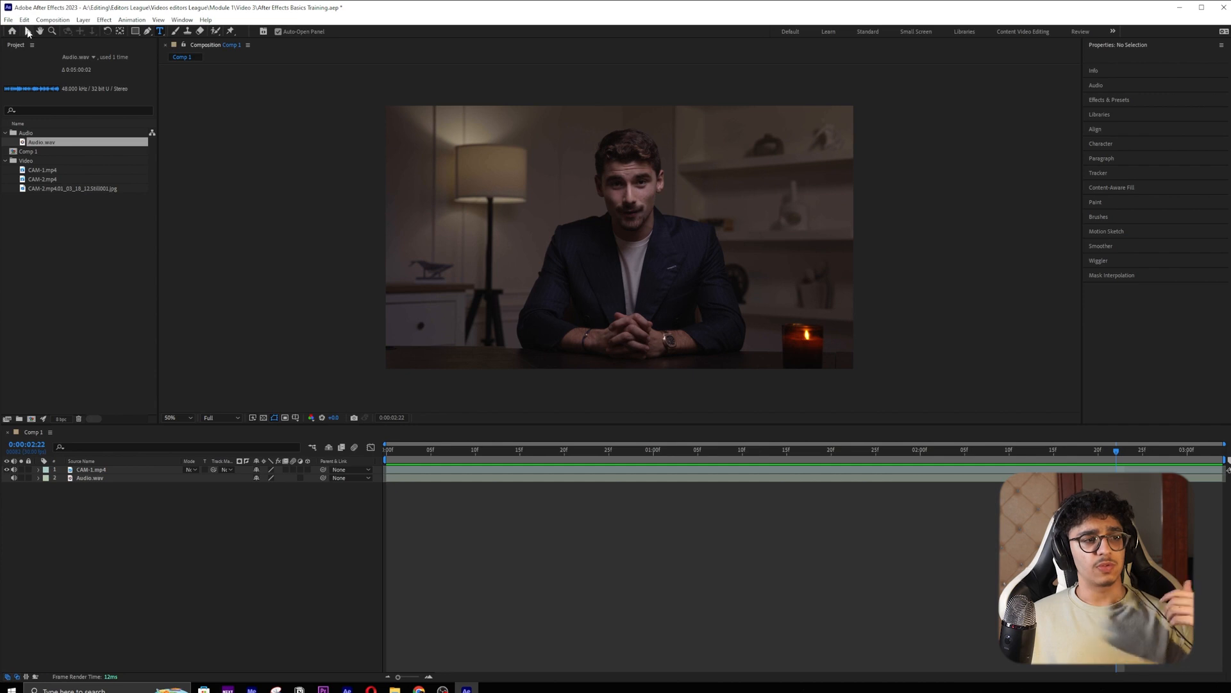
click(27, 32)
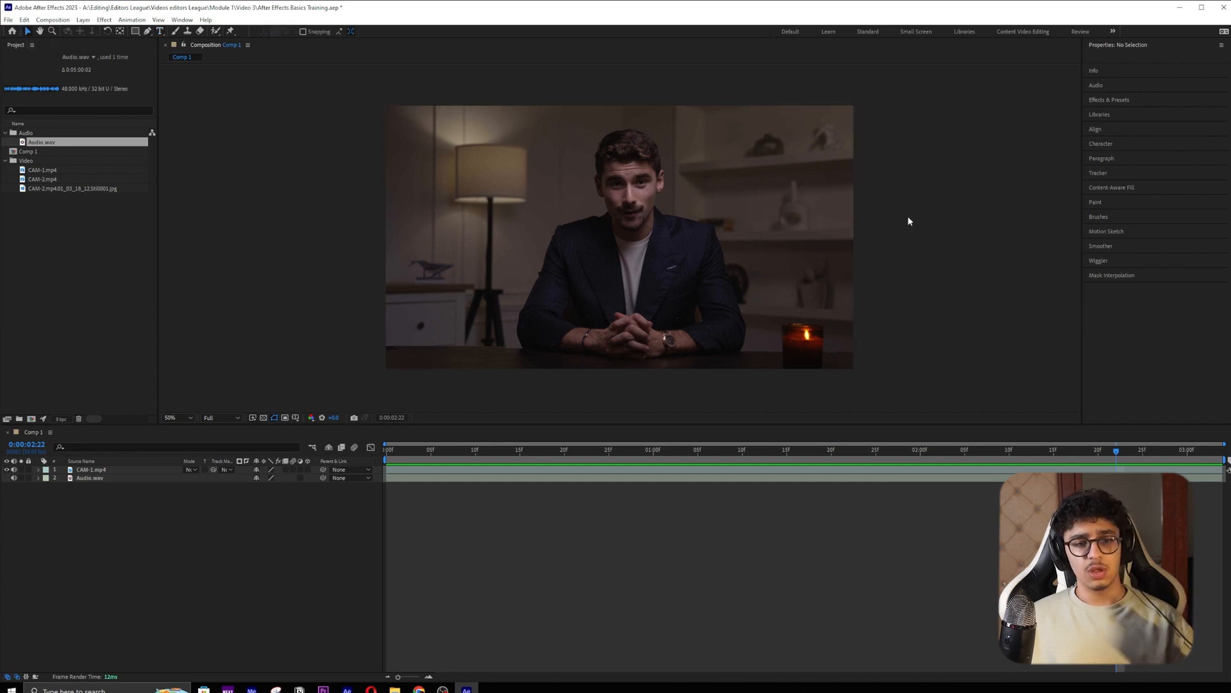
- Pan the composition view around with the Hand tool and move the current time to 0:00:01:08
click(756, 208)
click(858, 519)
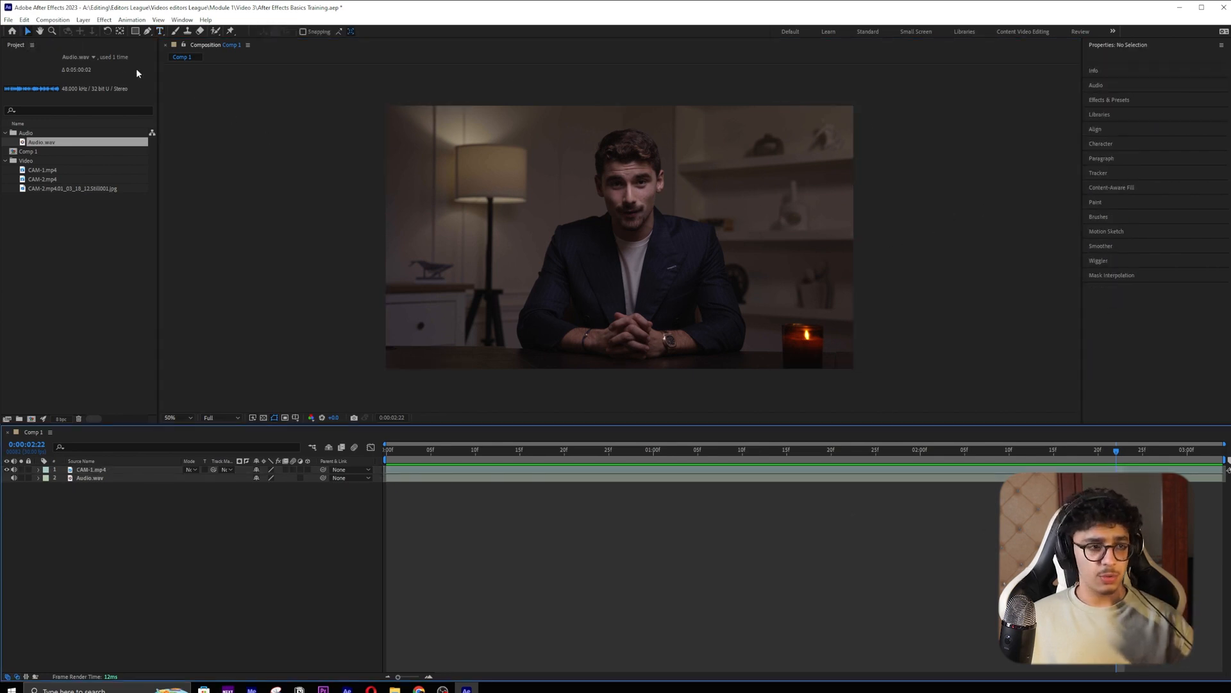
key(h)
mouse_move(603, 225)
mouse_down()
mouse_move(517, 217)
mouse_move(654, 146)
mouse_move(646, 246)
mouse_move(590, 224)
mouse_move(640, 238)
mouse_move(597, 228)
mouse_move(605, 213)
mouse_up()
click(726, 528)
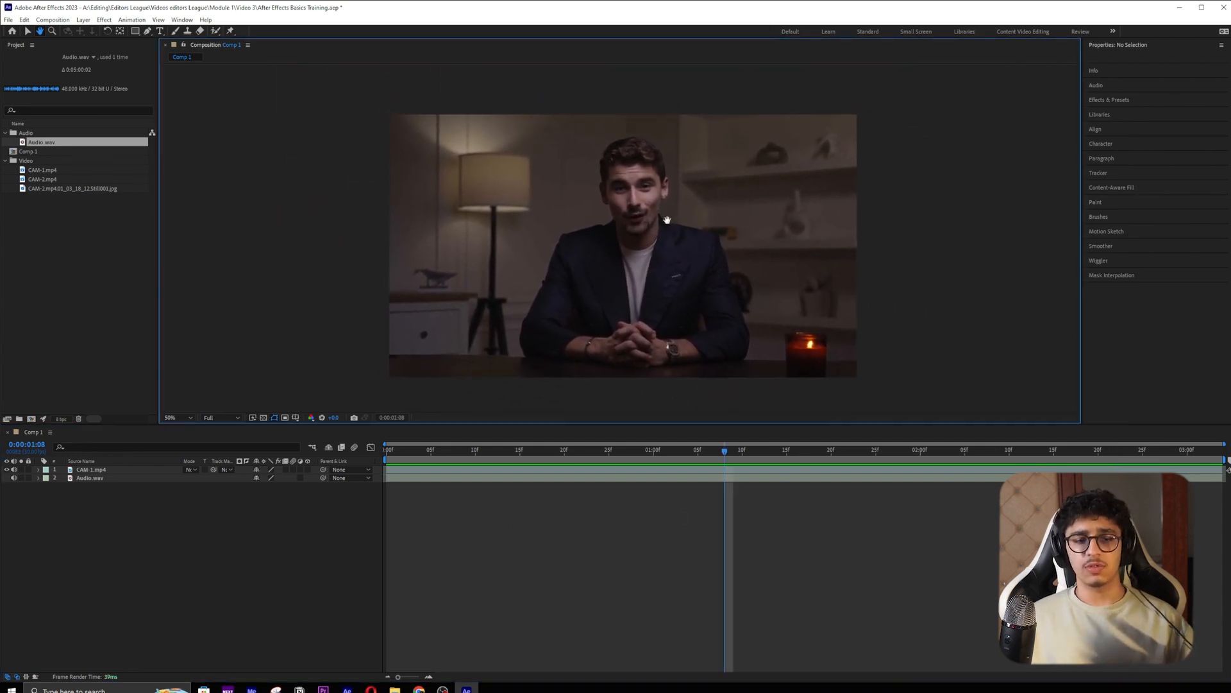
drag(665, 220, 701, 195)
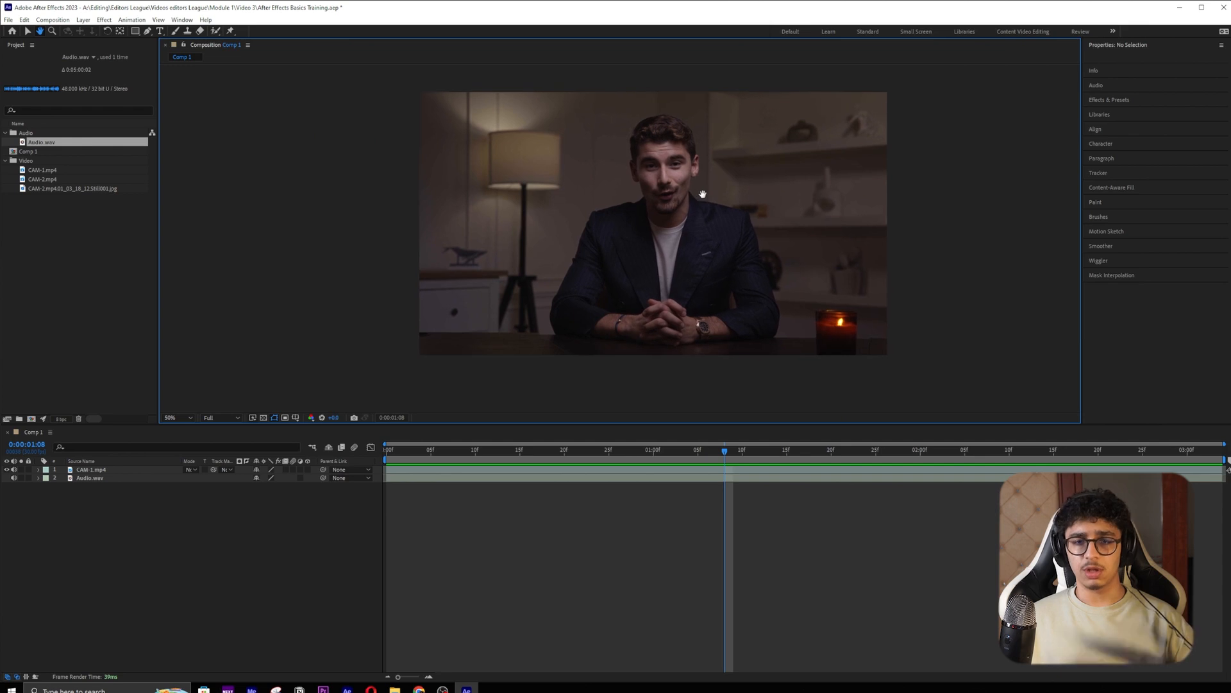
- Zoom in on the composition frame with the Zoom tool up to 200%, and zoom back out to 50%
click(52, 31)
click(712, 160)
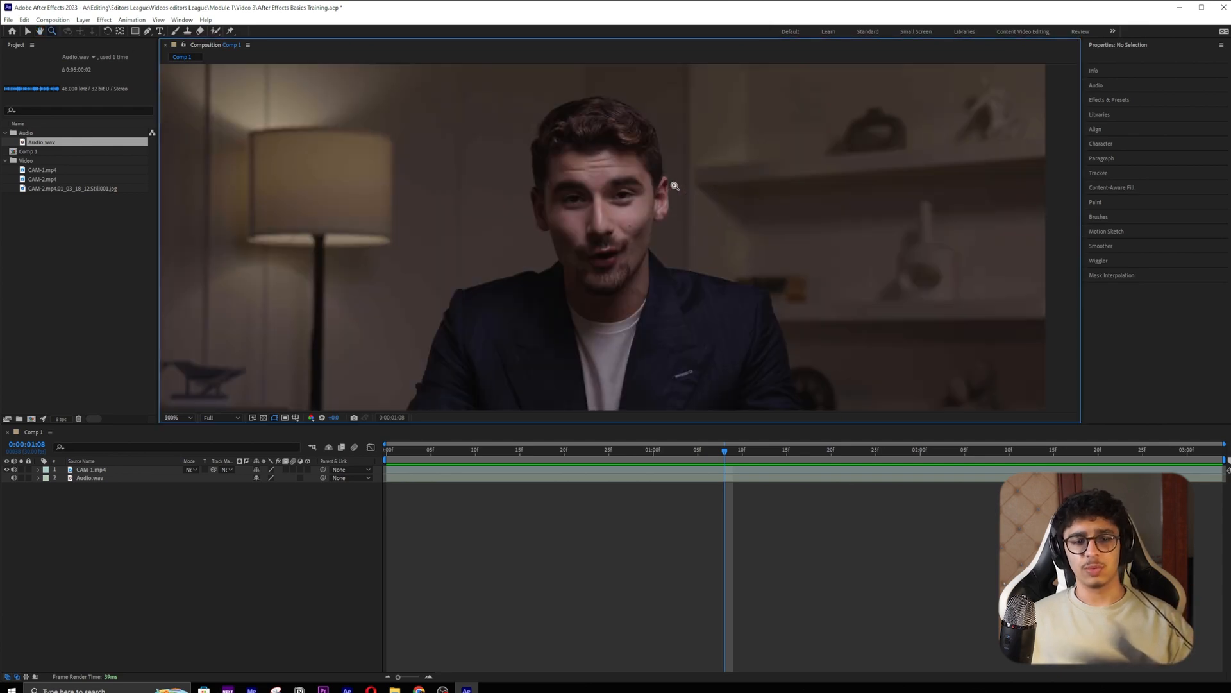
click(567, 296)
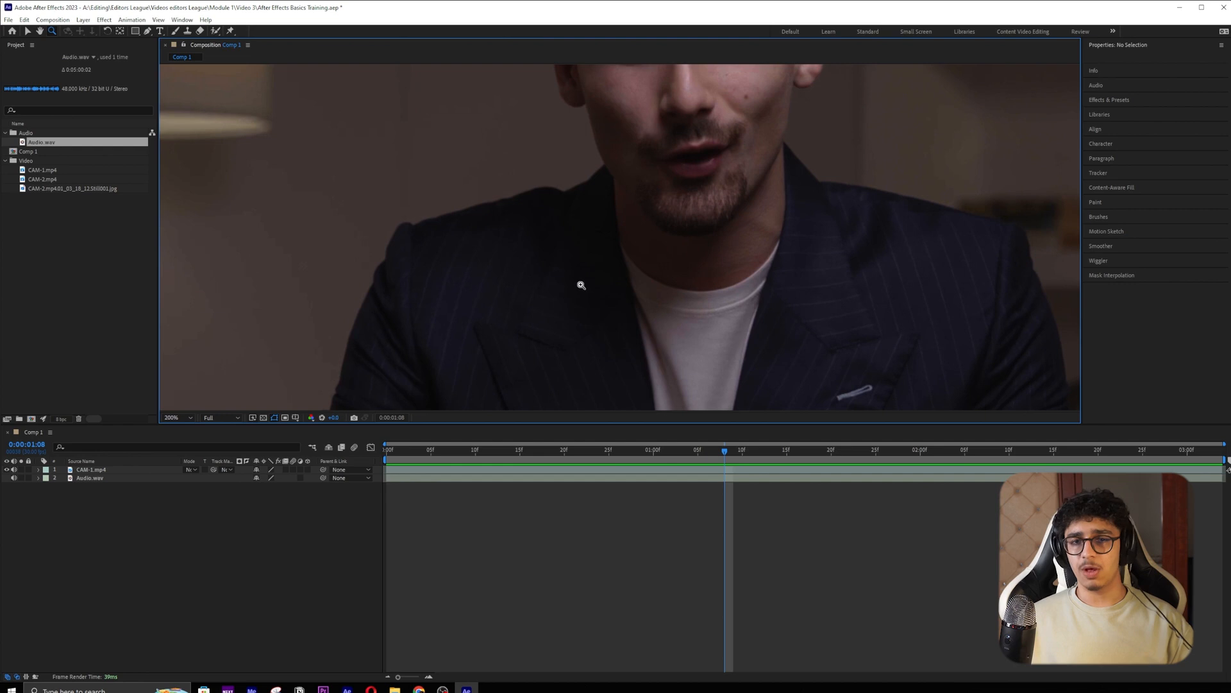
scroll(622, 211, down, 9)
scroll(621, 213, up, 4)
scroll(619, 216, down, 9)
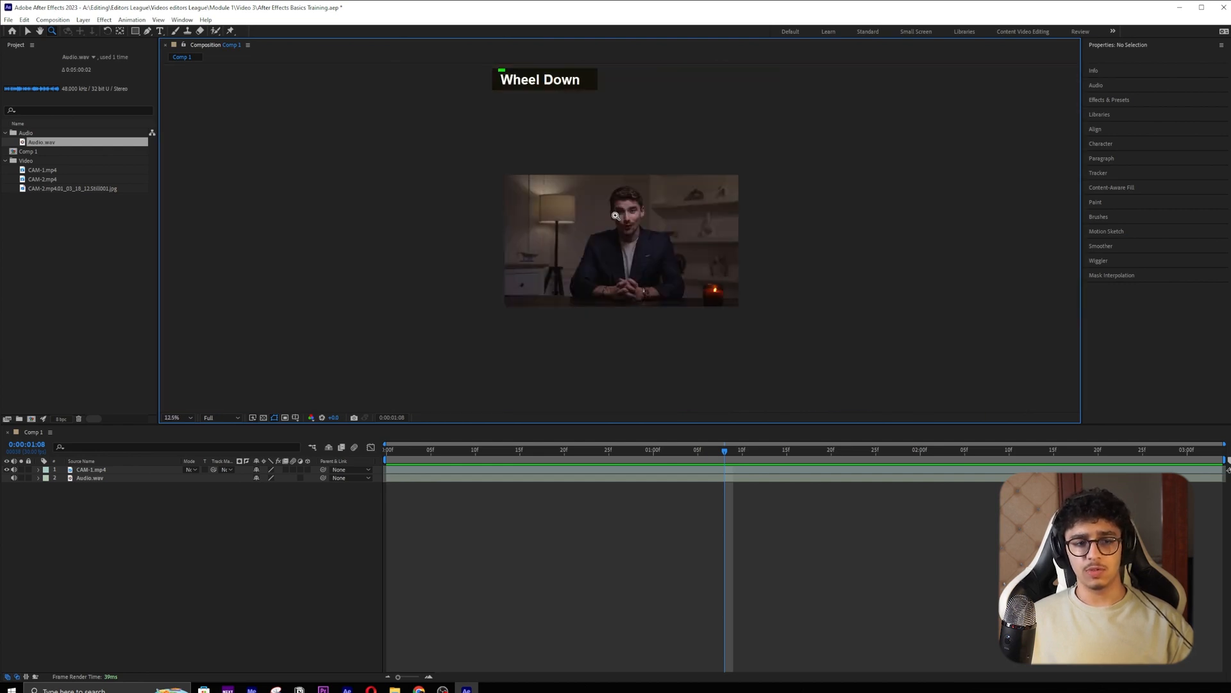
scroll(617, 218, up, 9)
scroll(617, 218, down, 2)
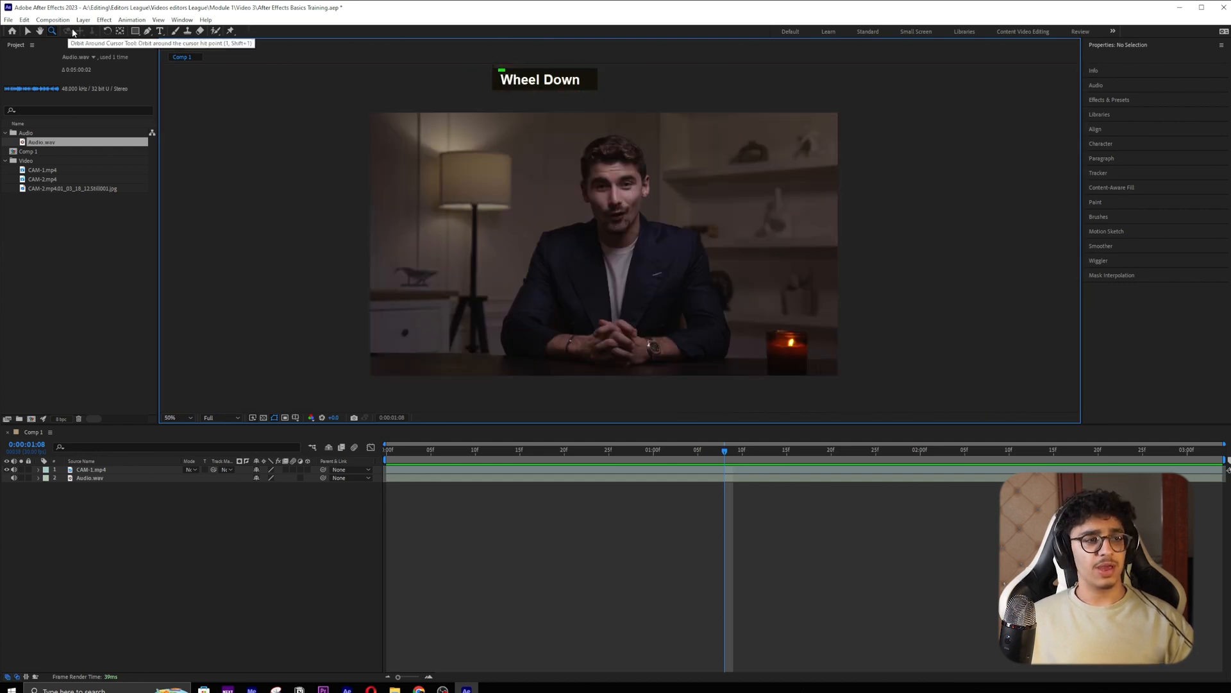
- Try rotating the CAM-1.mp4 layer freehand with the Rotation tool, and undo the rotation
click(107, 30)
click(663, 170)
drag(663, 170, 608, 109)
key(ctrl+z)
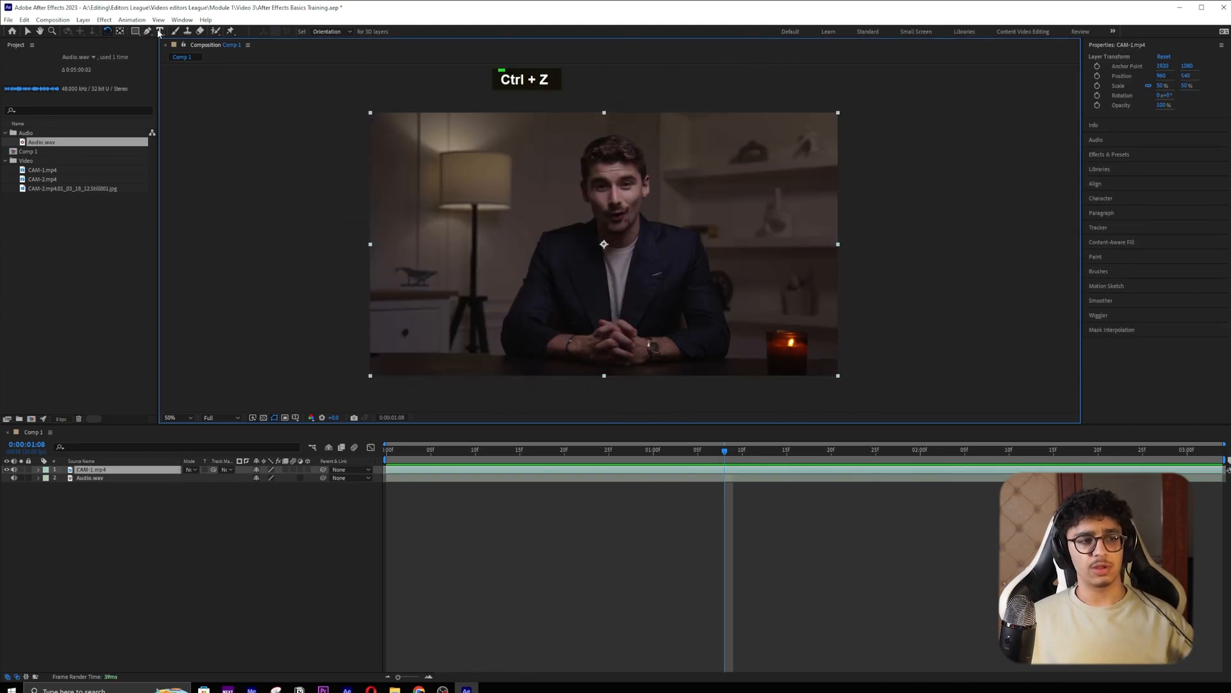
- Add a text layer over the video with the Type tool, reading "there is a lot of fluff out there"
right_click(160, 32)
click(160, 32)
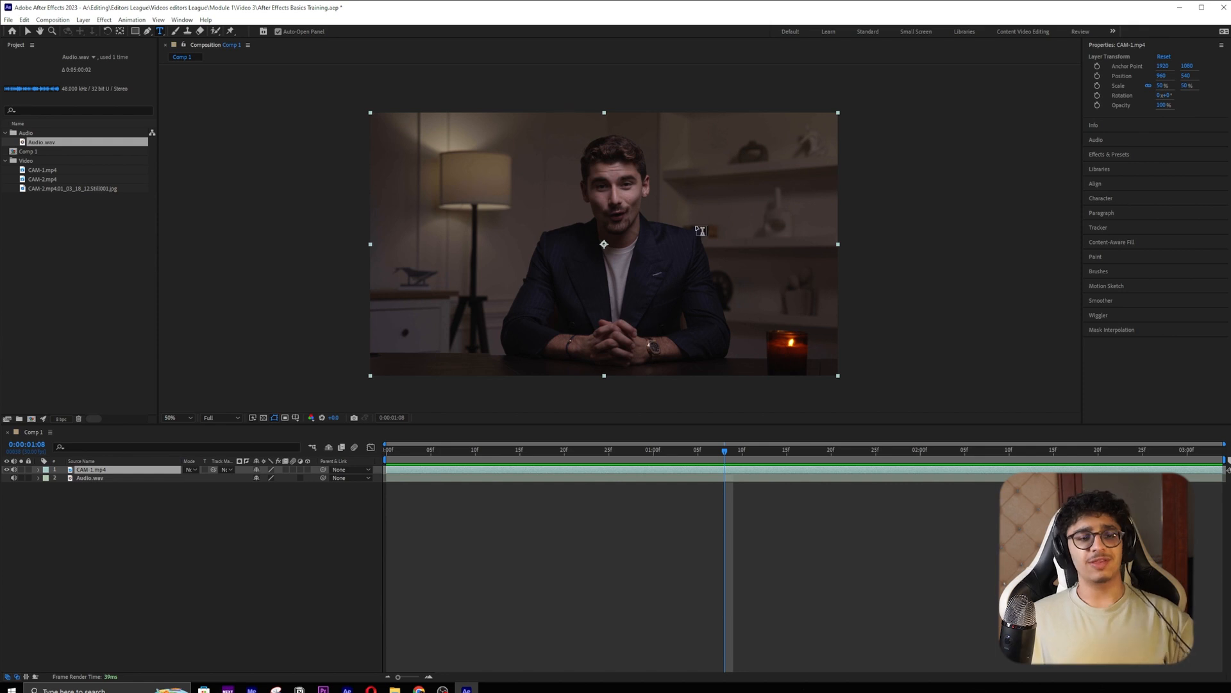
click(683, 143)
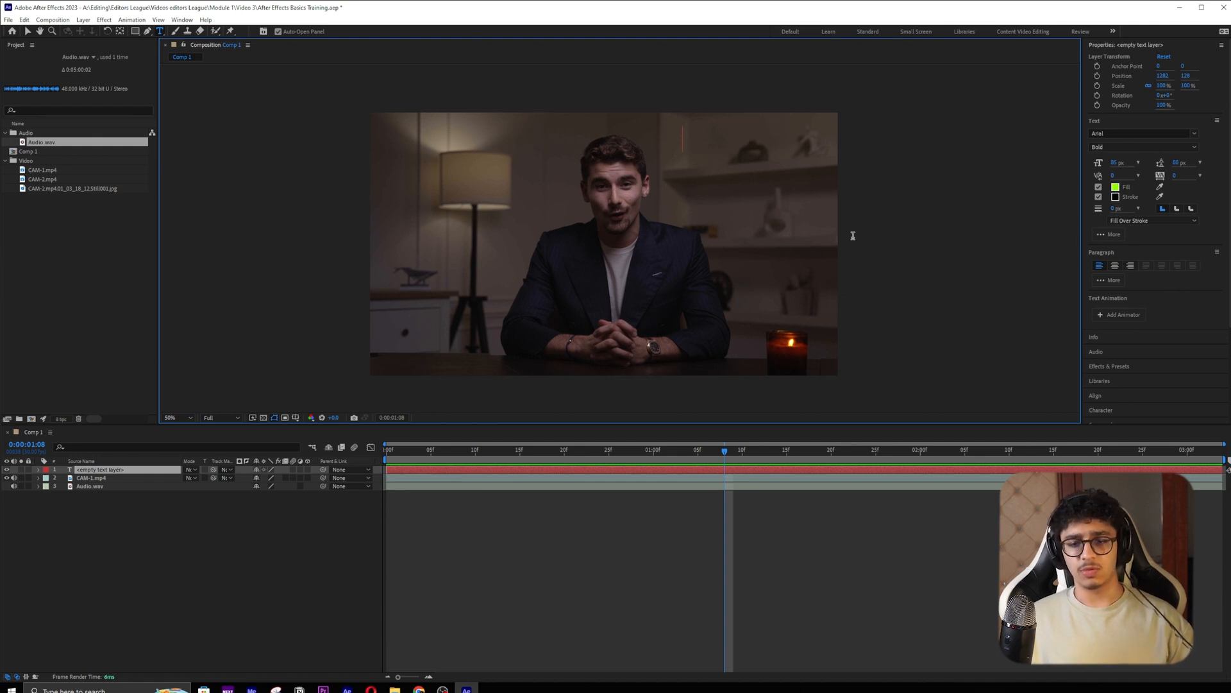
text(there is )
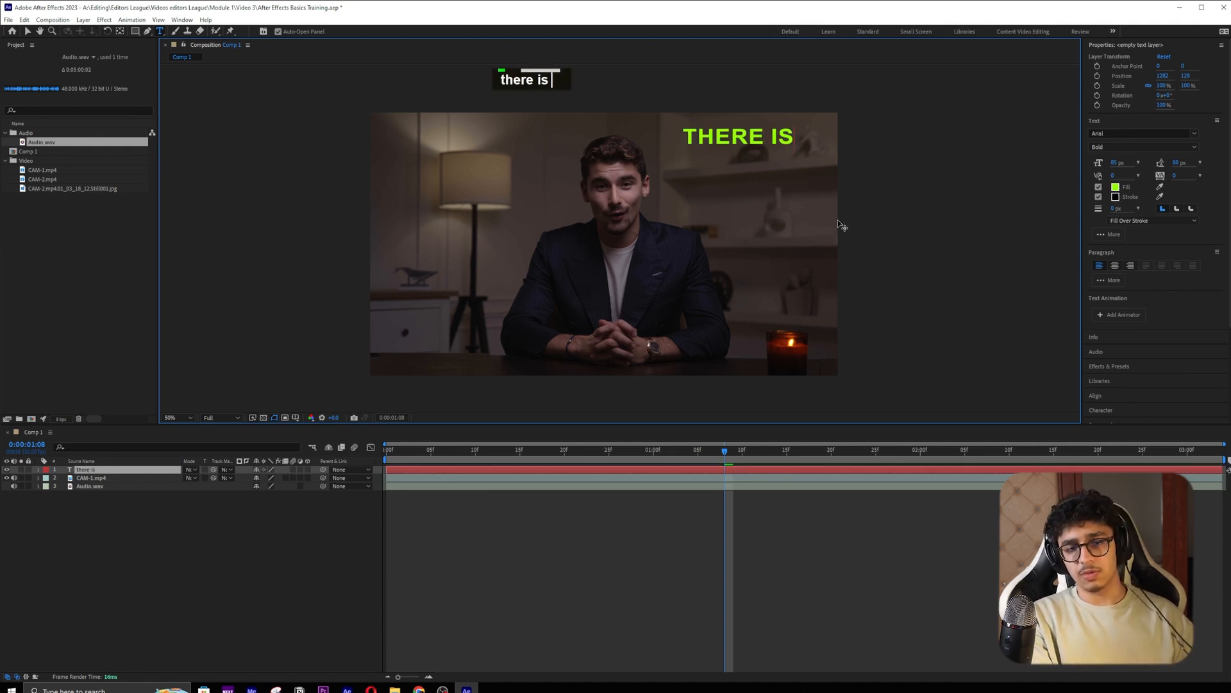
text(a lot of f)
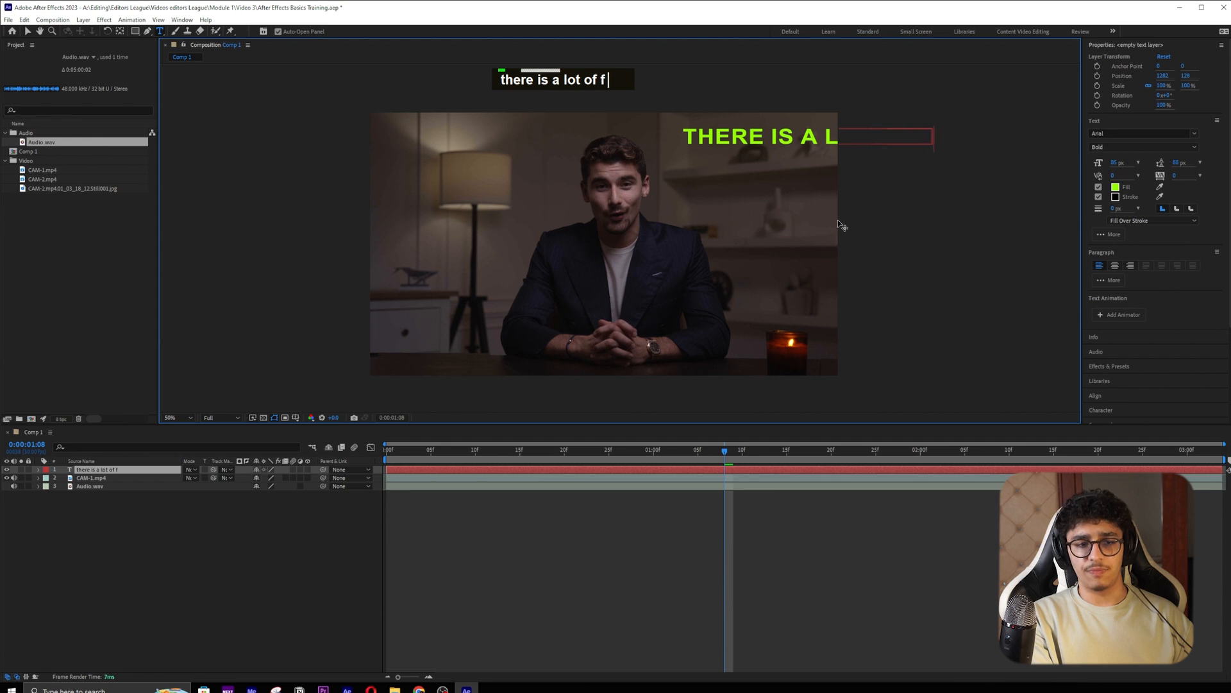
text(luff out there)
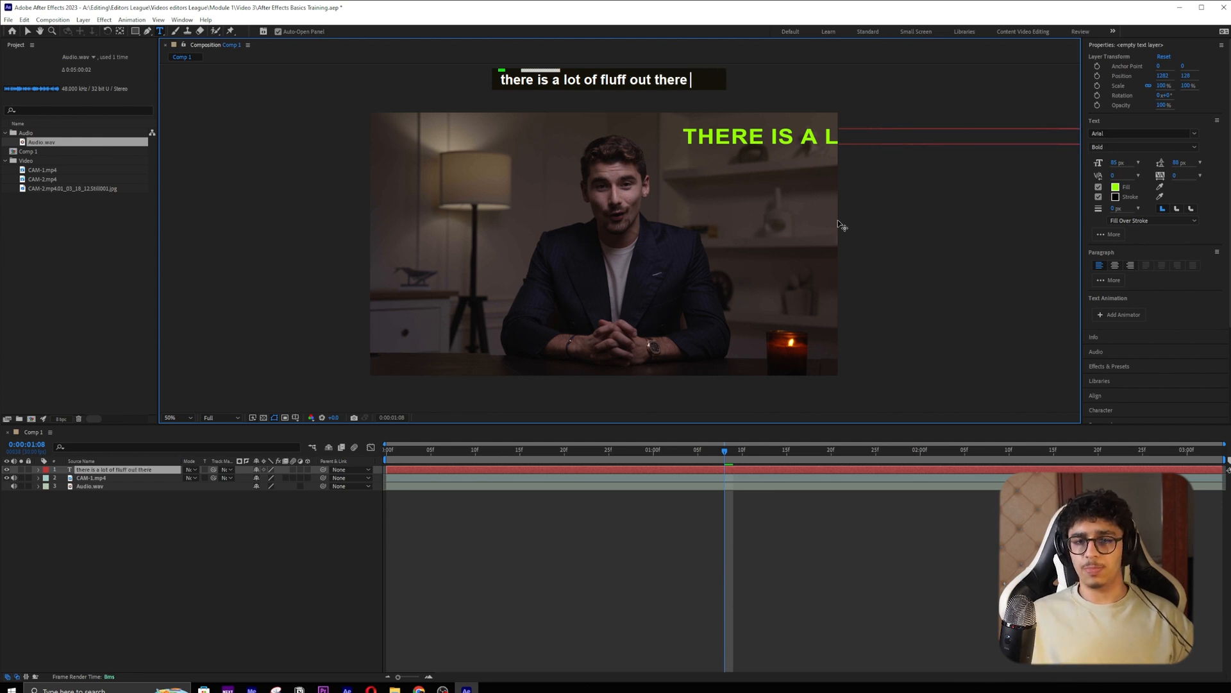
key(Escape)
- Move the text layer with the Selection tool so the whole line spans the lower half of the frame, at position 0, 734
key(v)
click(28, 31)
drag(868, 131, 436, 137)
drag(510, 118, 632, 258)
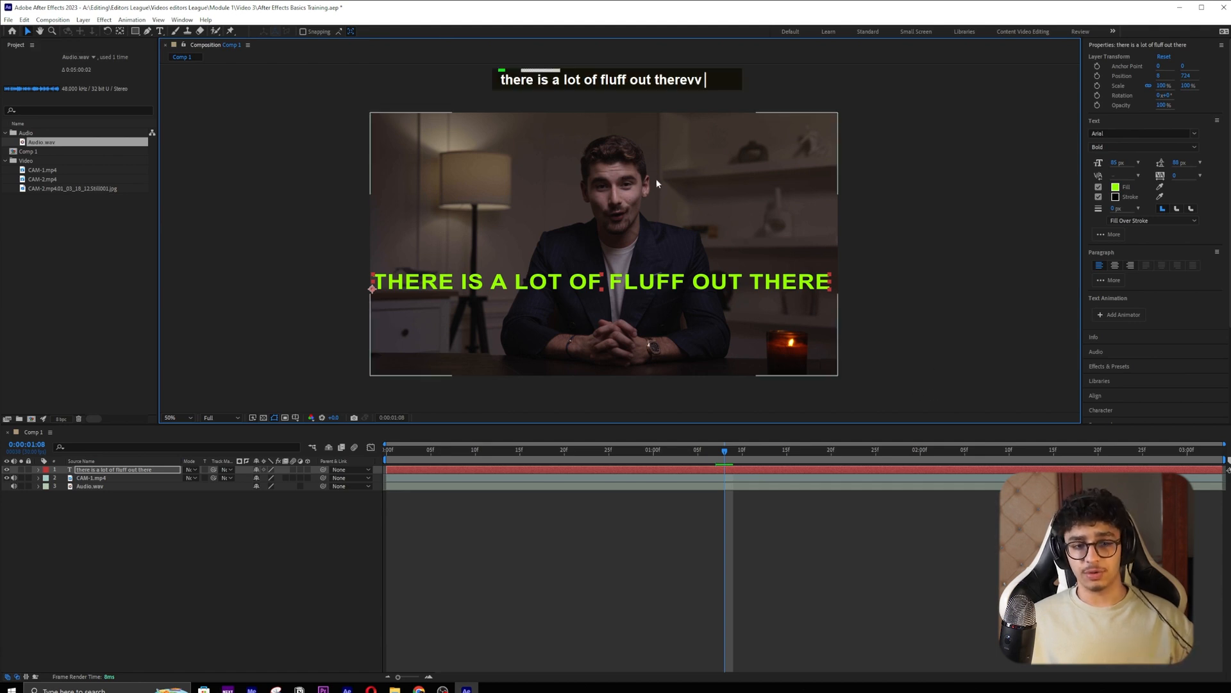
- Center the text's paragraph alignment and move the line back inside the composition frame
click(1115, 267)
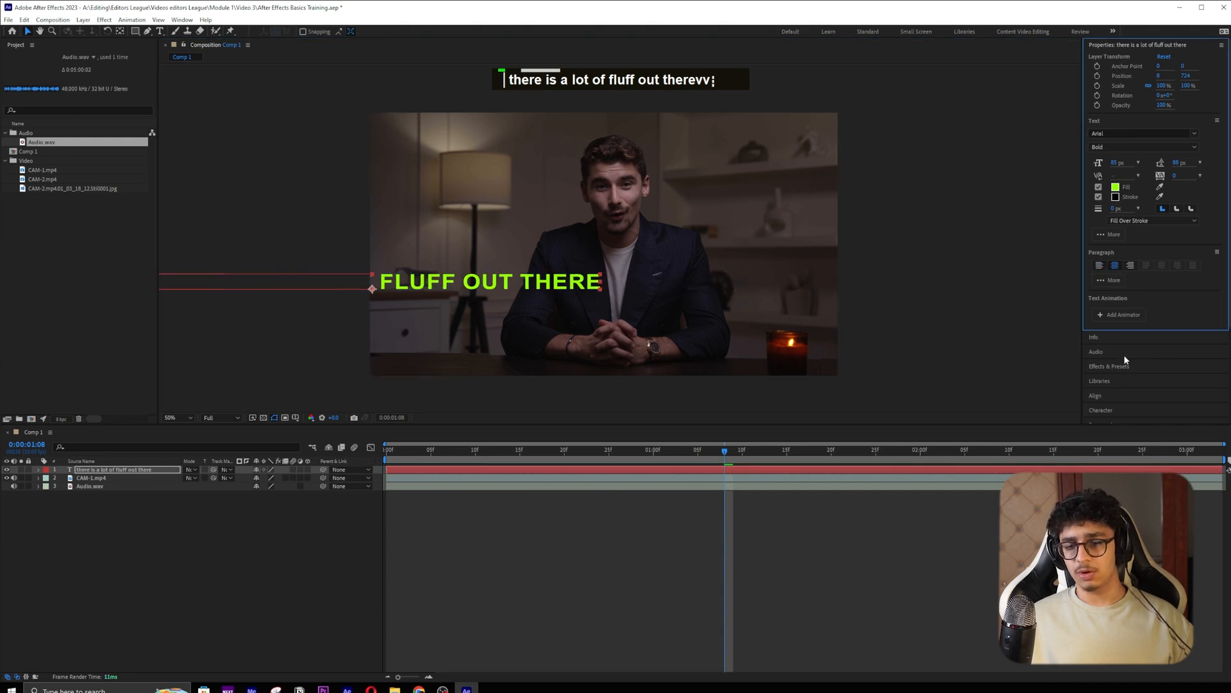
scroll(1128, 358, down, 3)
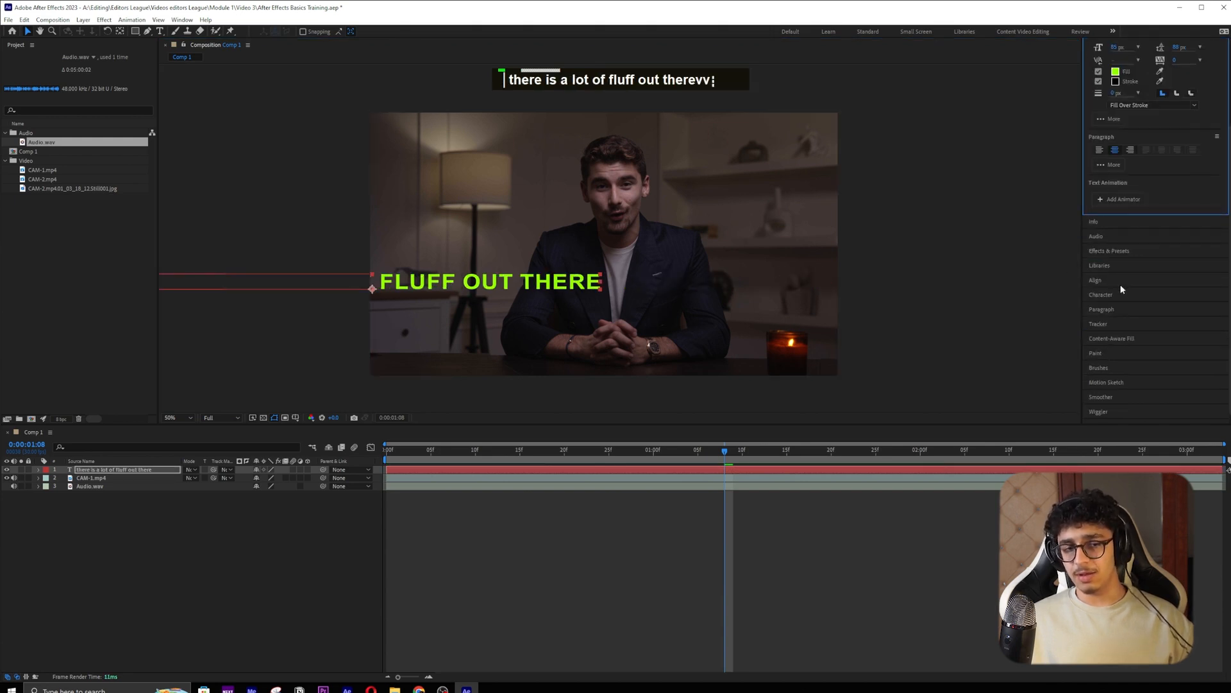
drag(431, 291, 694, 296)
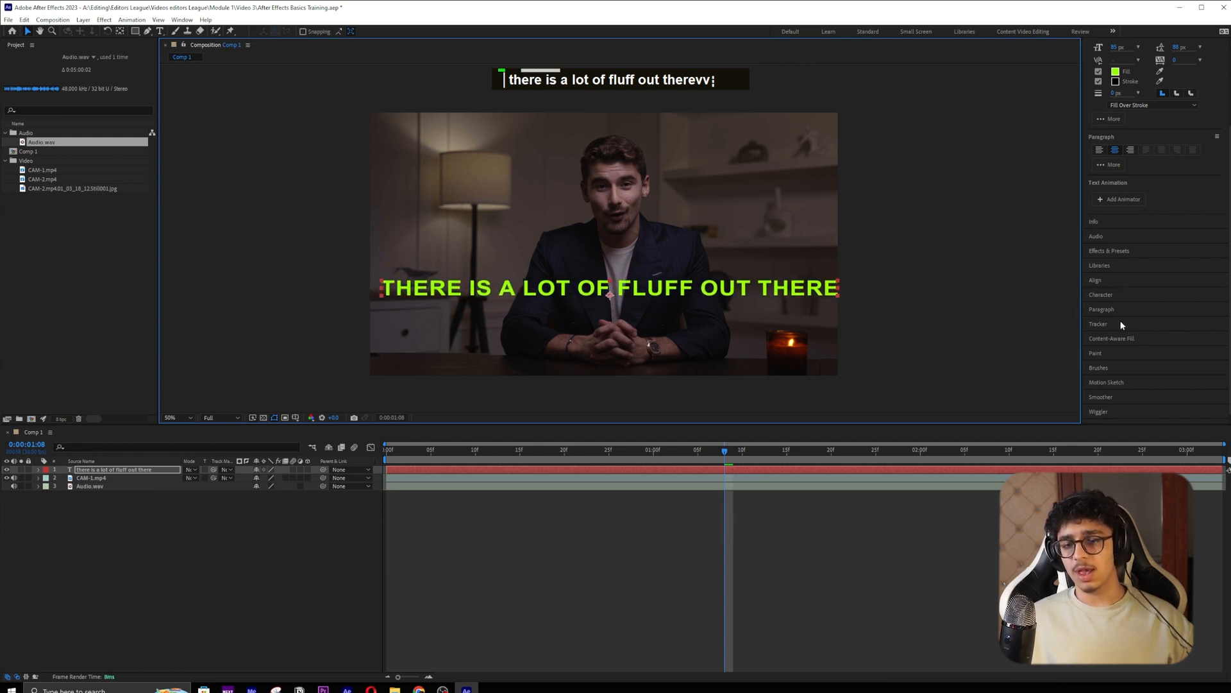
- Align the text layer to the composition's horizontal center and deselect it
click(1115, 278)
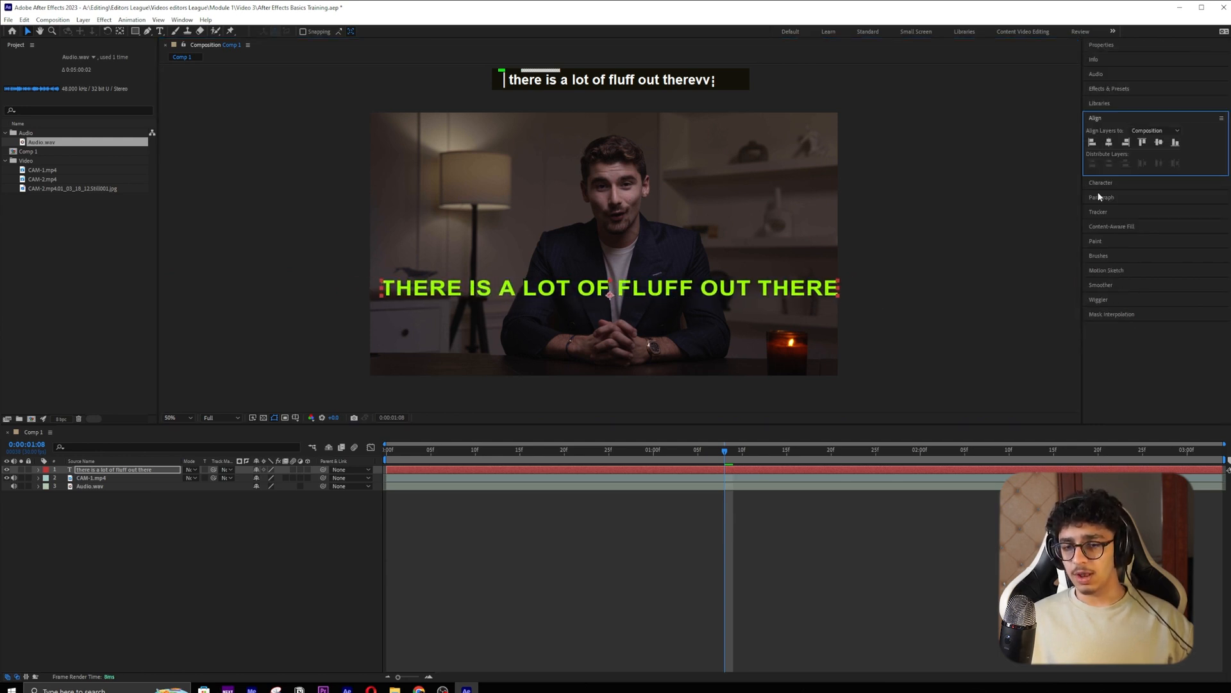
click(1110, 144)
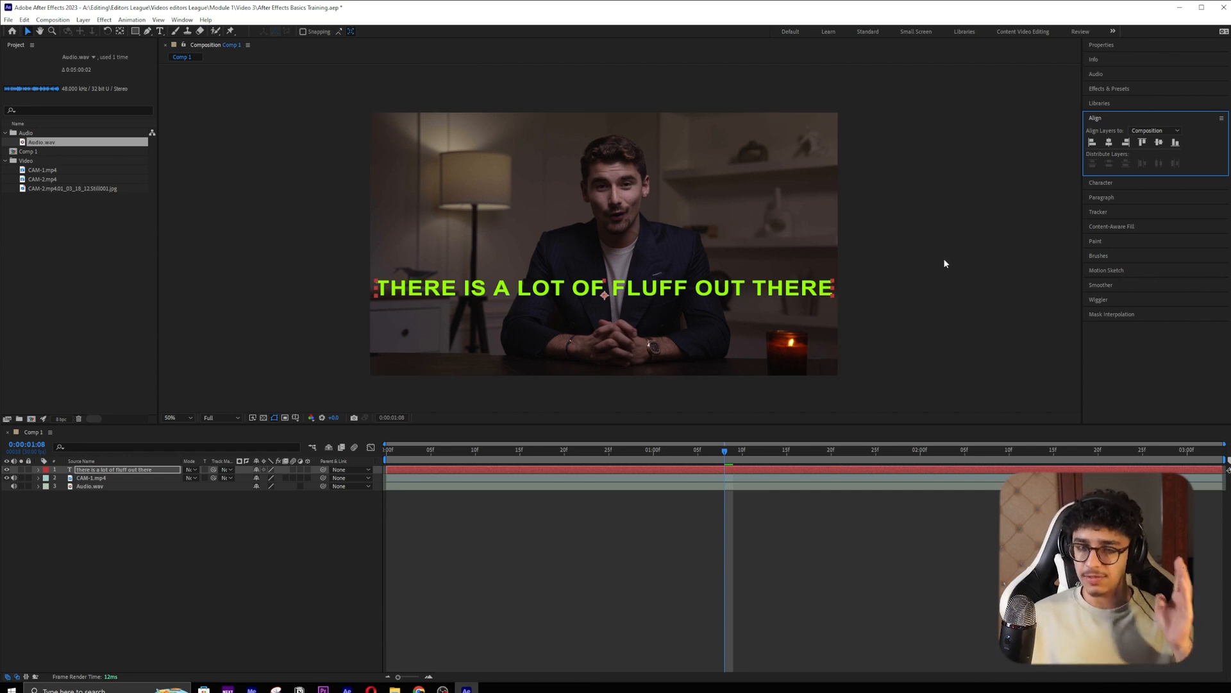
click(856, 513)
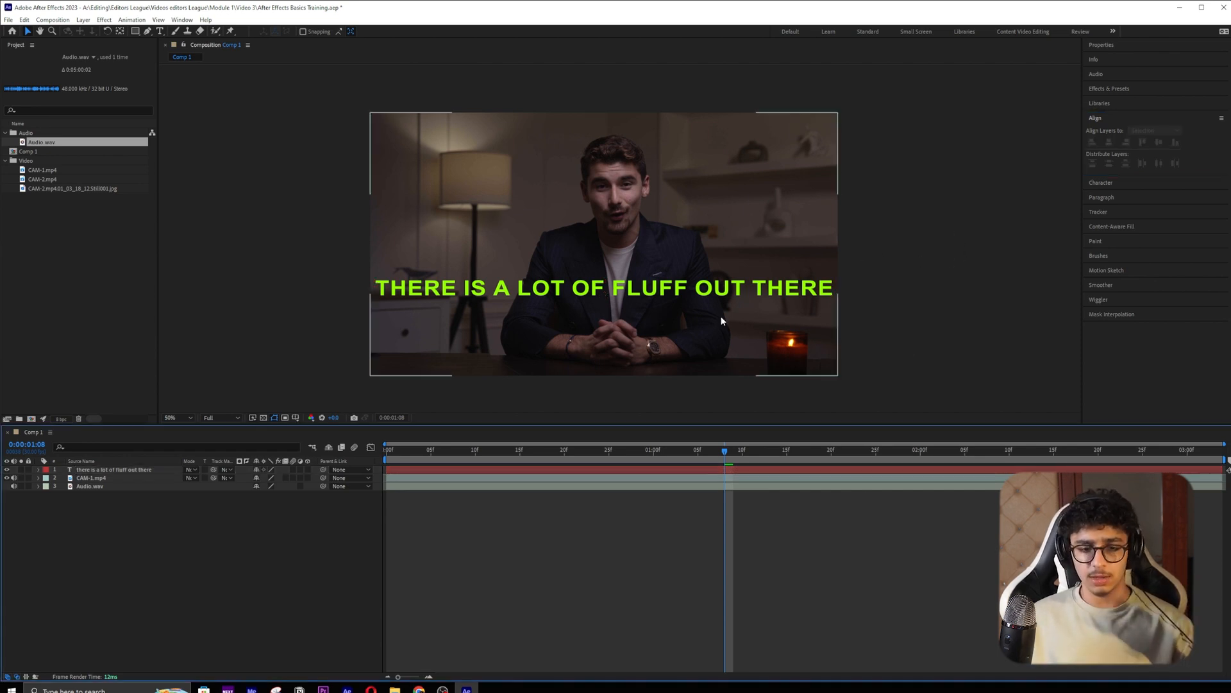
- Align the text layer to the composition's vertical center, and then to the bottom edge of the composition
click(376, 287)
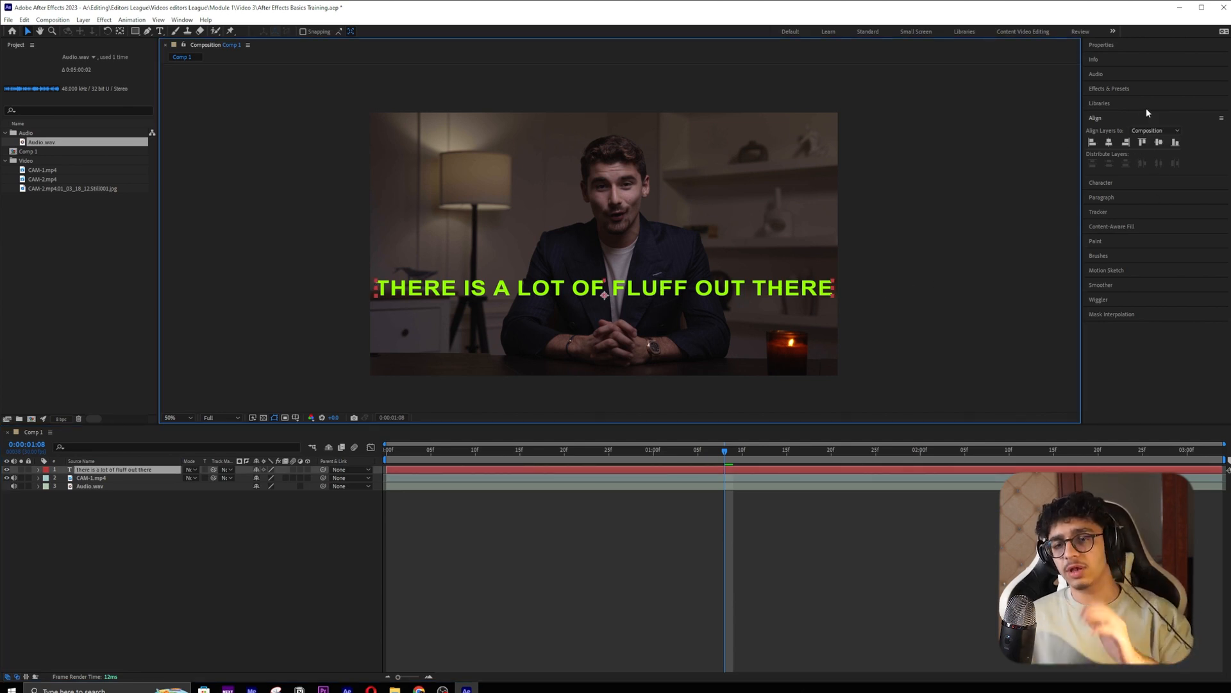
click(1159, 142)
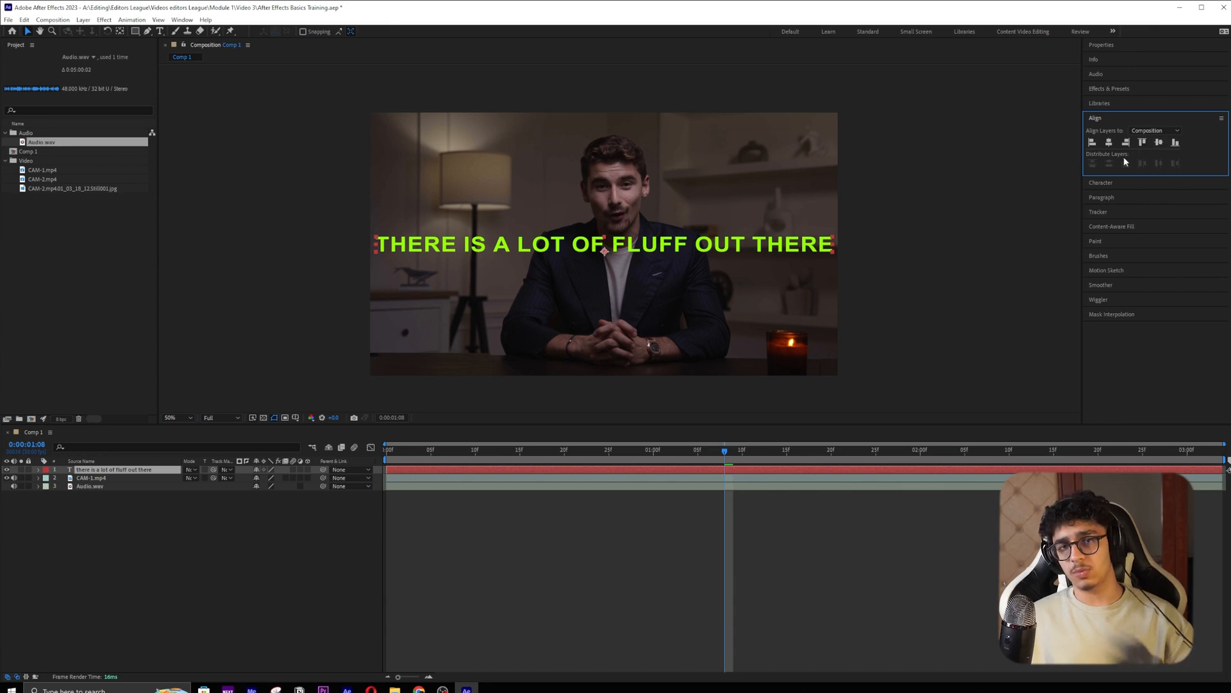
click(1175, 142)
click(749, 459)
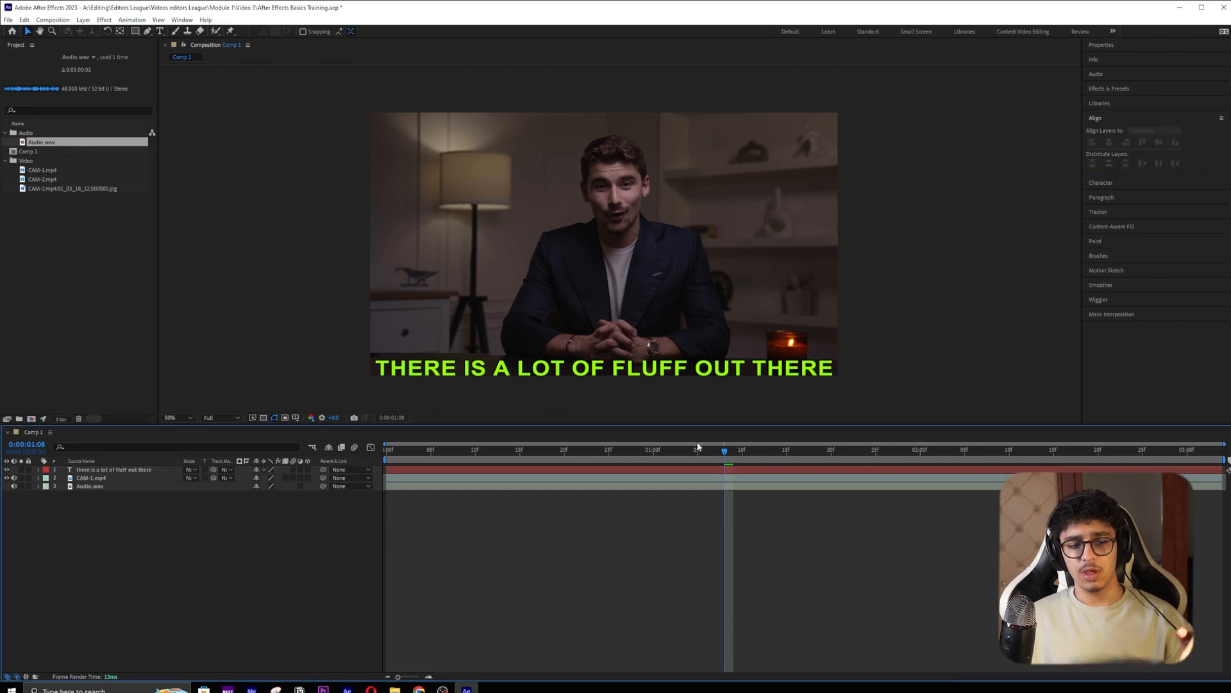
- Move the text layer straight up from the frame's bottom edge so it sits over the man's hands
click(721, 369)
drag(687, 371, 686, 322)
click(739, 566)
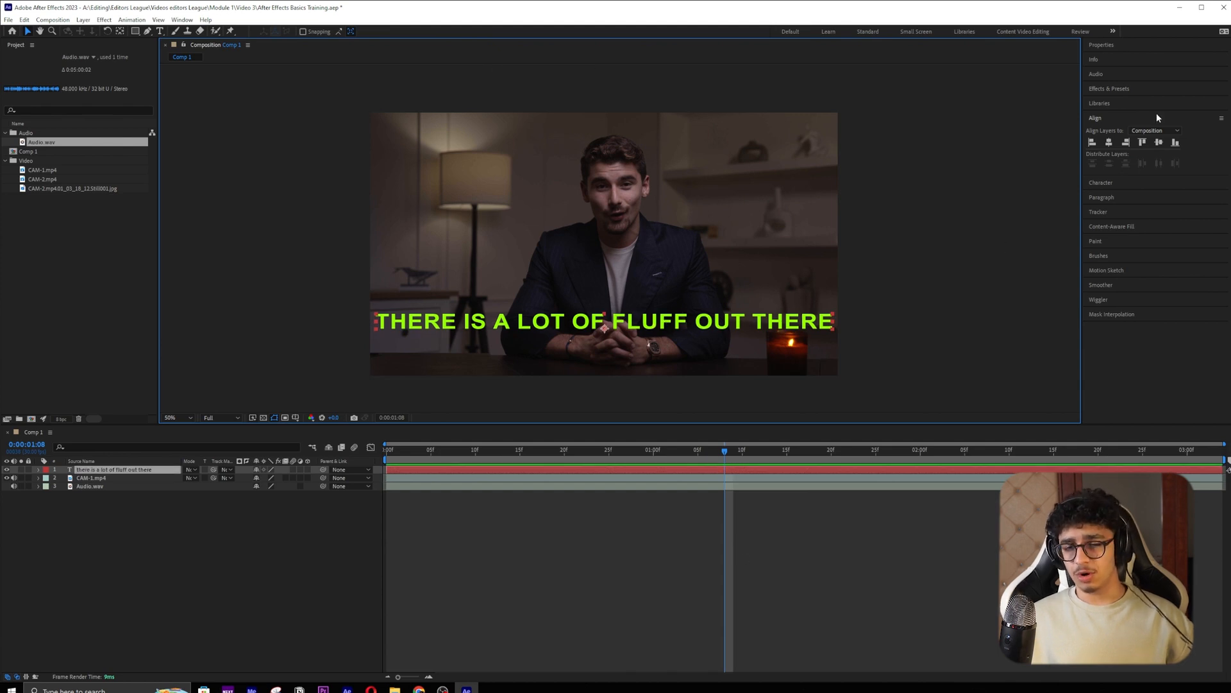
- Change the font style of the whole text line to Arial Black and leave text editing
double_click(760, 328)
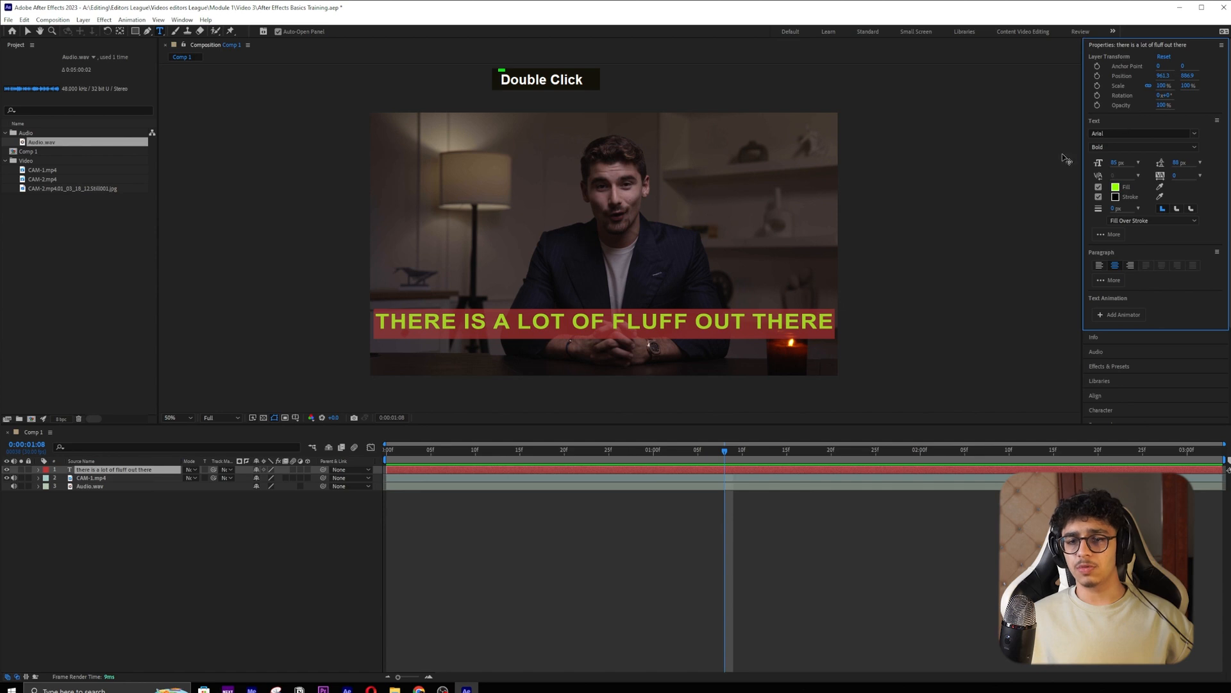
scroll(1146, 359, down, 3)
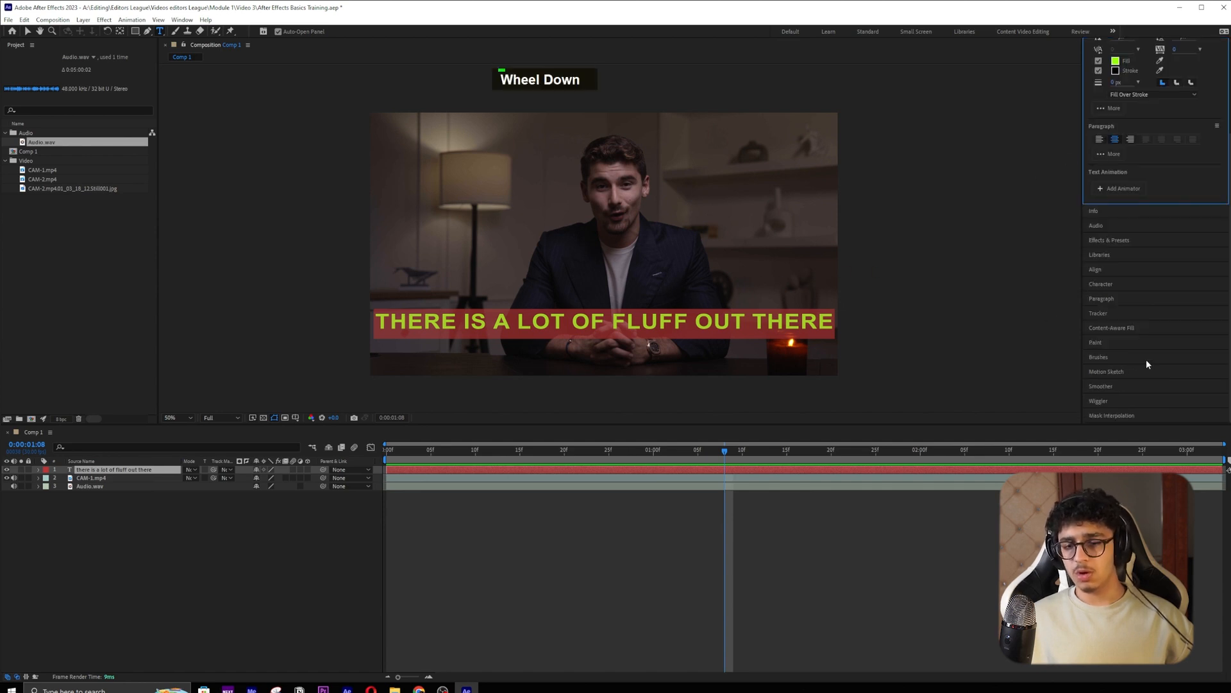
scroll(1148, 358, up, 3)
click(1126, 133)
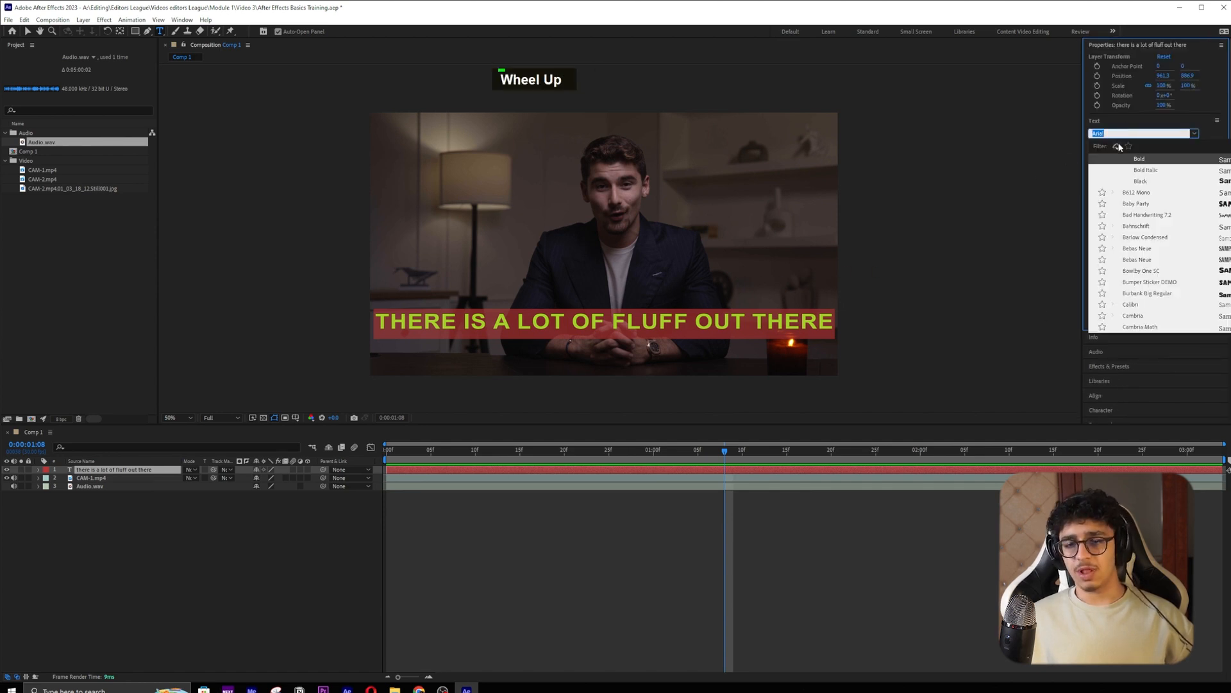
click(1155, 182)
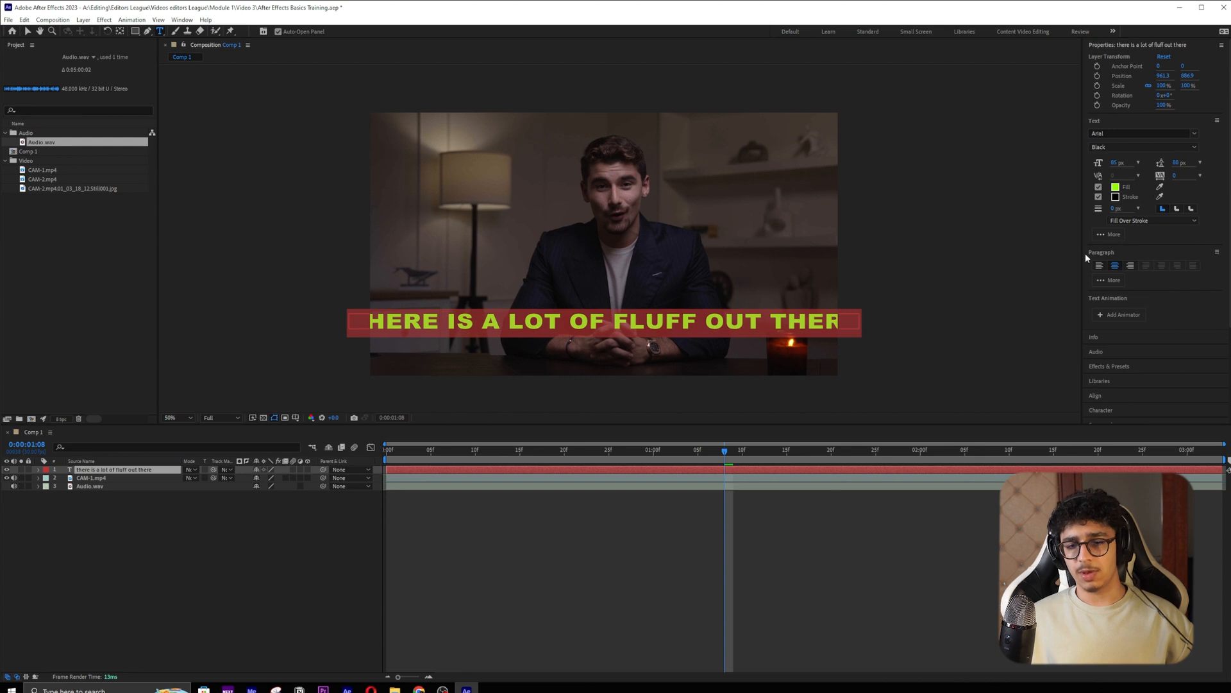
scroll(703, 358, up, 2)
key(space)
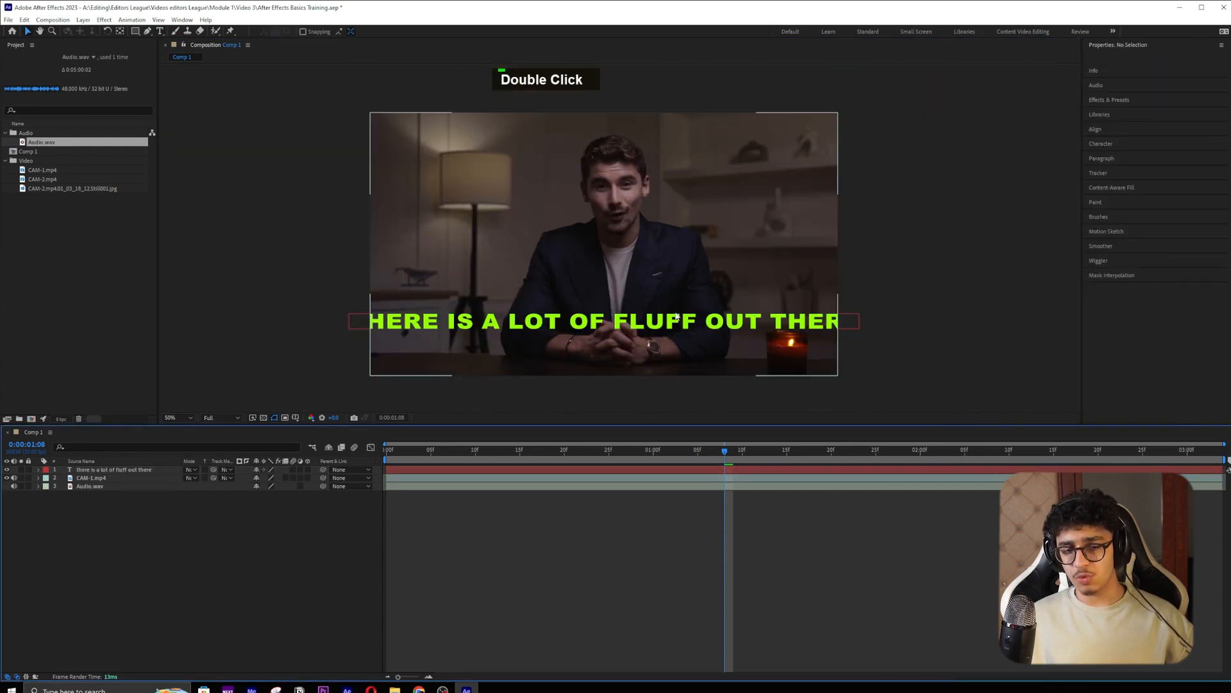
- Select the text layer and examine the whole line up close by zooming and panning across the composition view
click(721, 321)
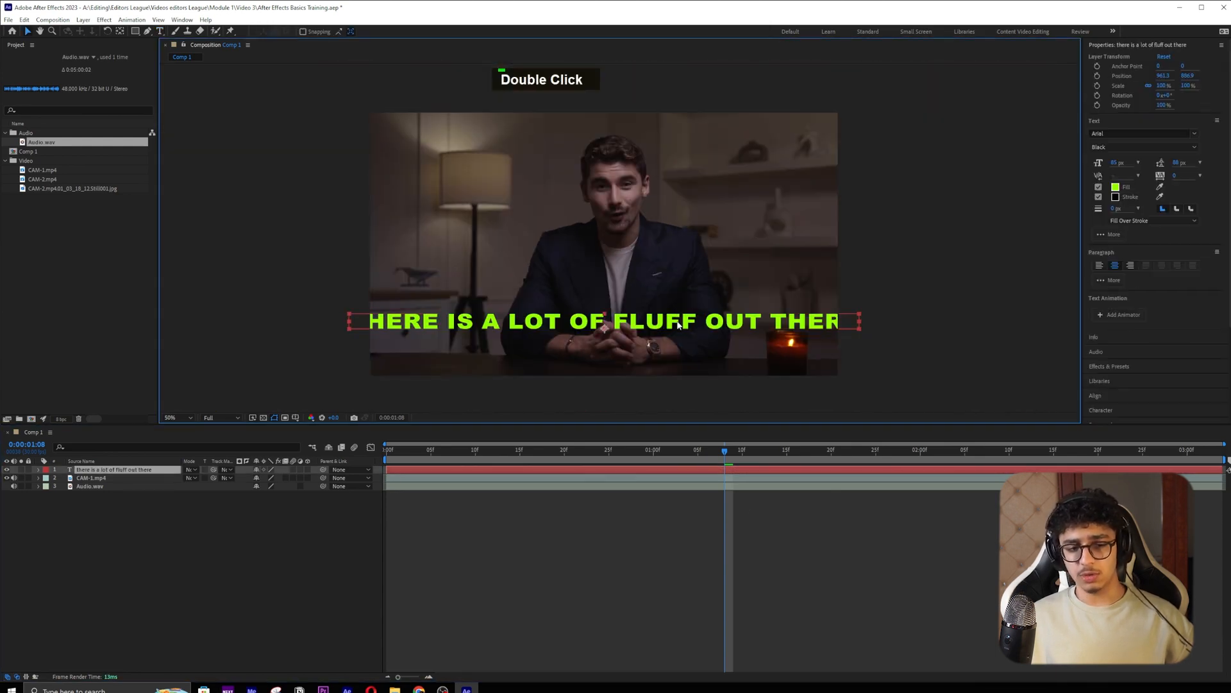
scroll(567, 231, up, 2)
scroll(567, 231, down, 2)
scroll(644, 295, up, 2)
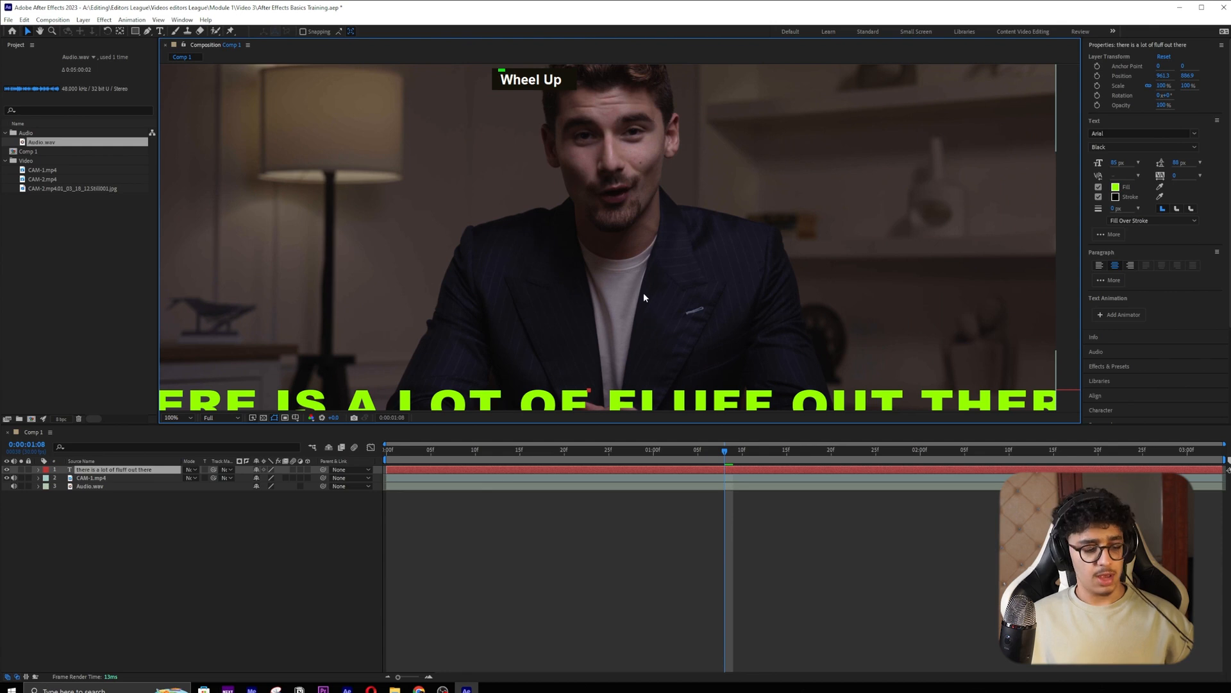
click(39, 31)
drag(671, 300, 763, 272)
scroll(770, 267, up, 2)
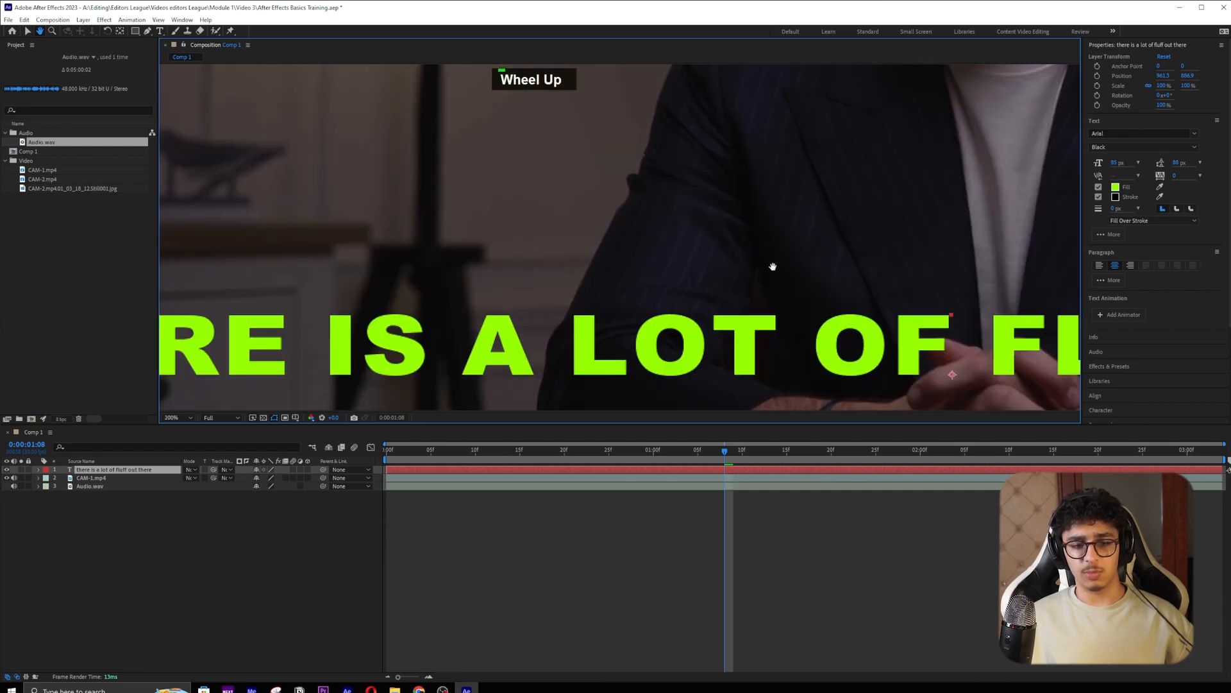
drag(671, 191, 212, 181)
drag(627, 195, 56, 214)
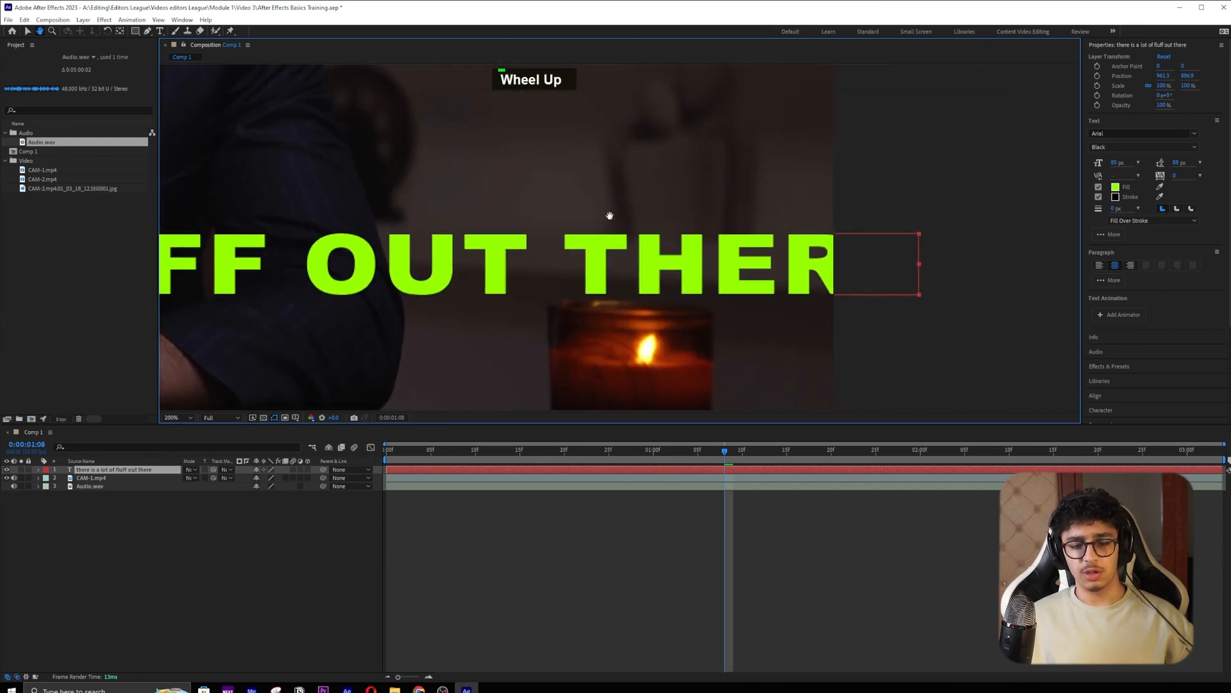
drag(660, 236, 726, 242)
scroll(802, 243, down, 1)
drag(599, 200, 935, 238)
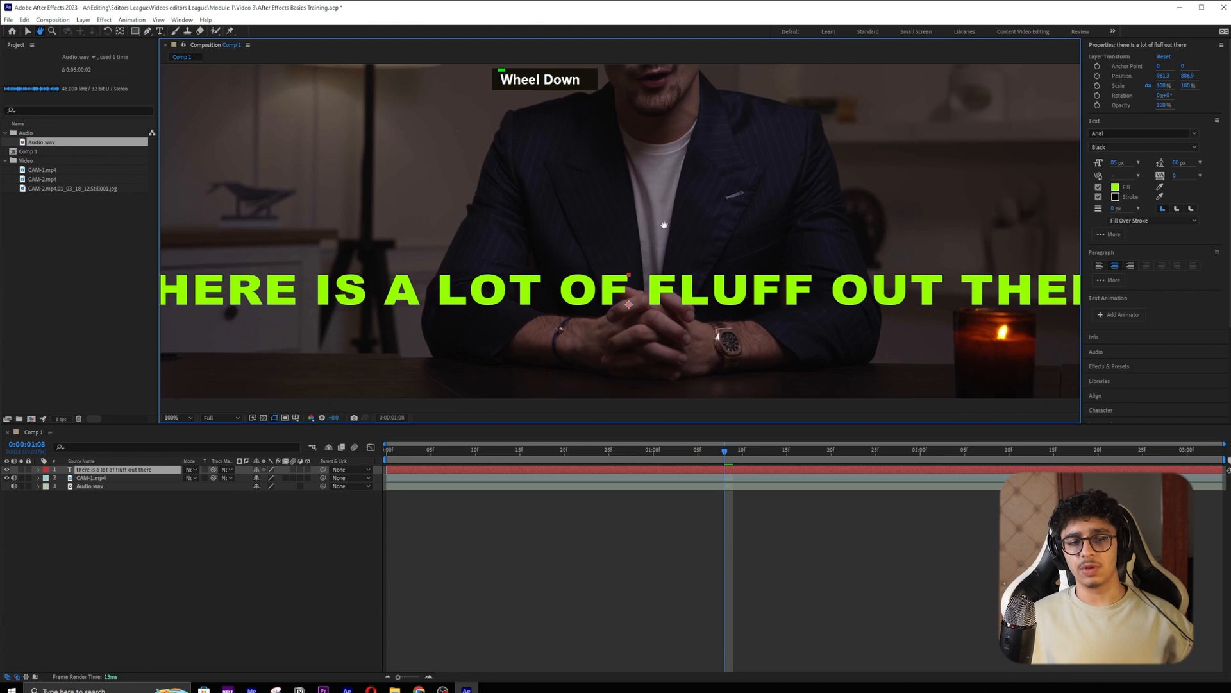
scroll(667, 225, down, 1)
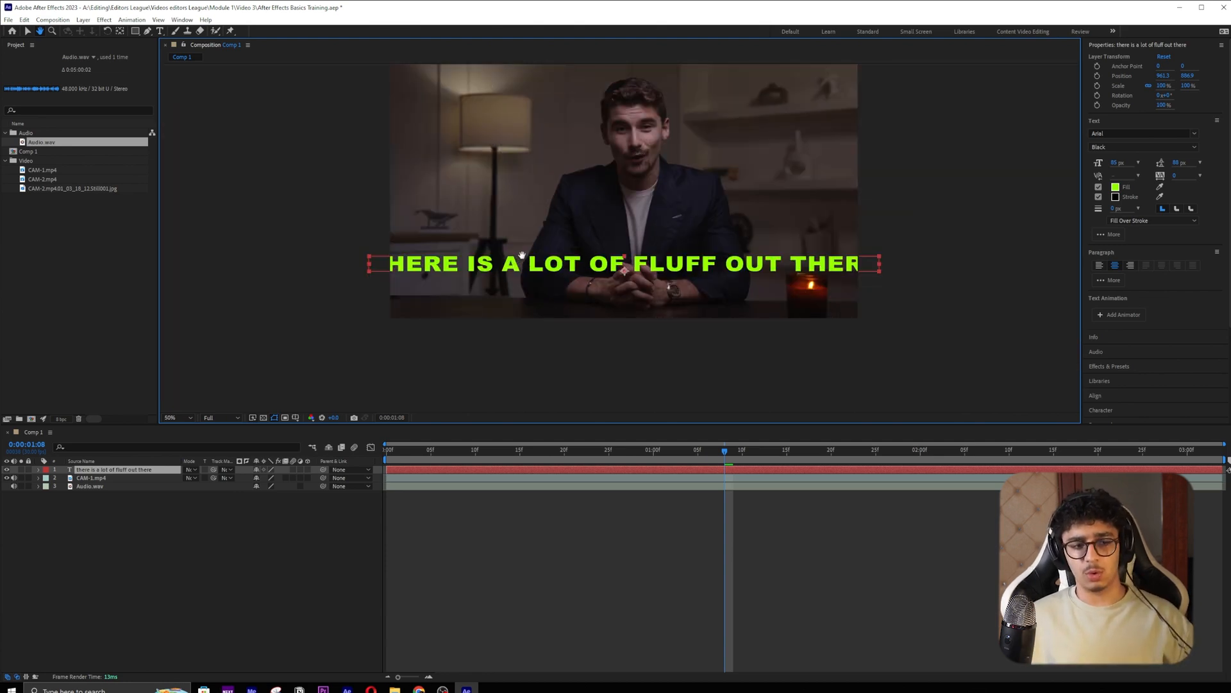
- Change the fill color of the selected text layer to white
scroll(523, 255, up, 1)
scroll(528, 266, down, 1)
drag(661, 249, 650, 284)
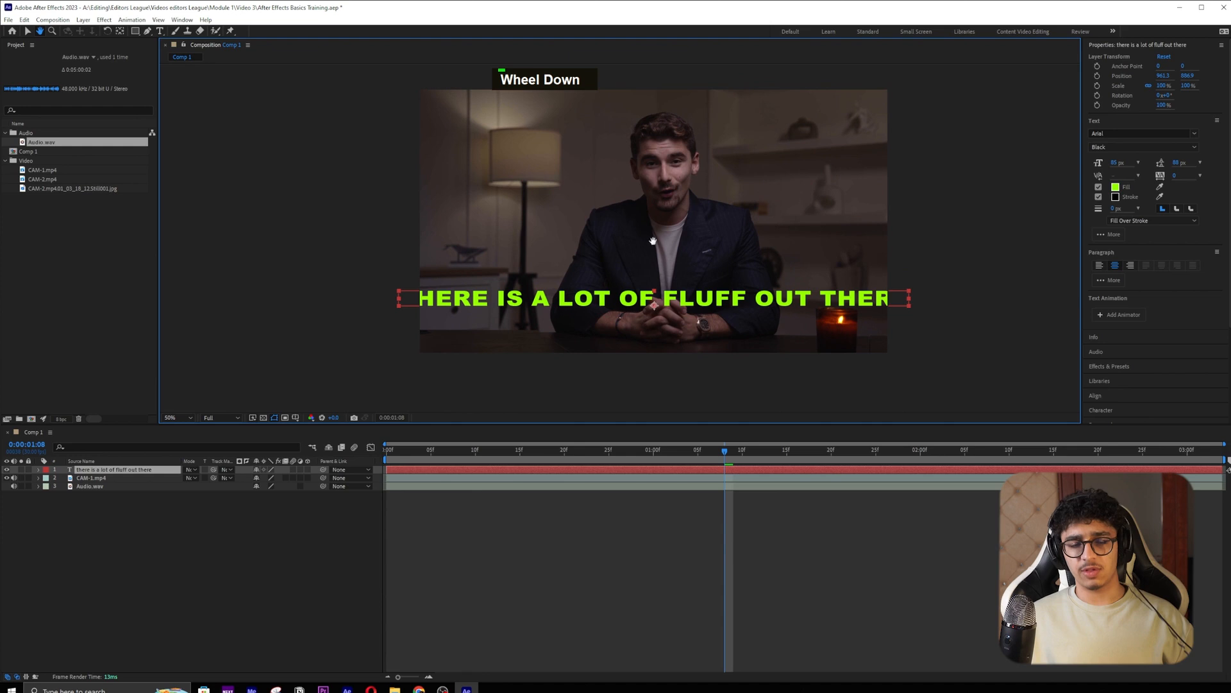
key(v)
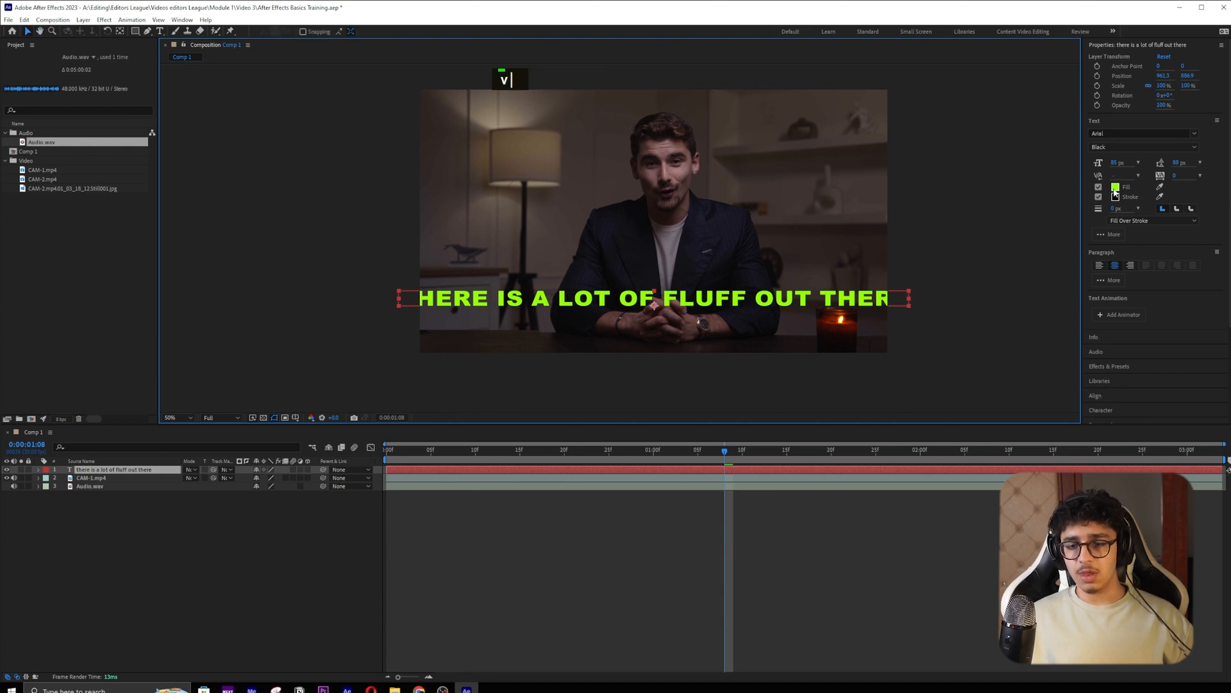
click(1117, 188)
drag(383, 368, 325, 327)
click(567, 353)
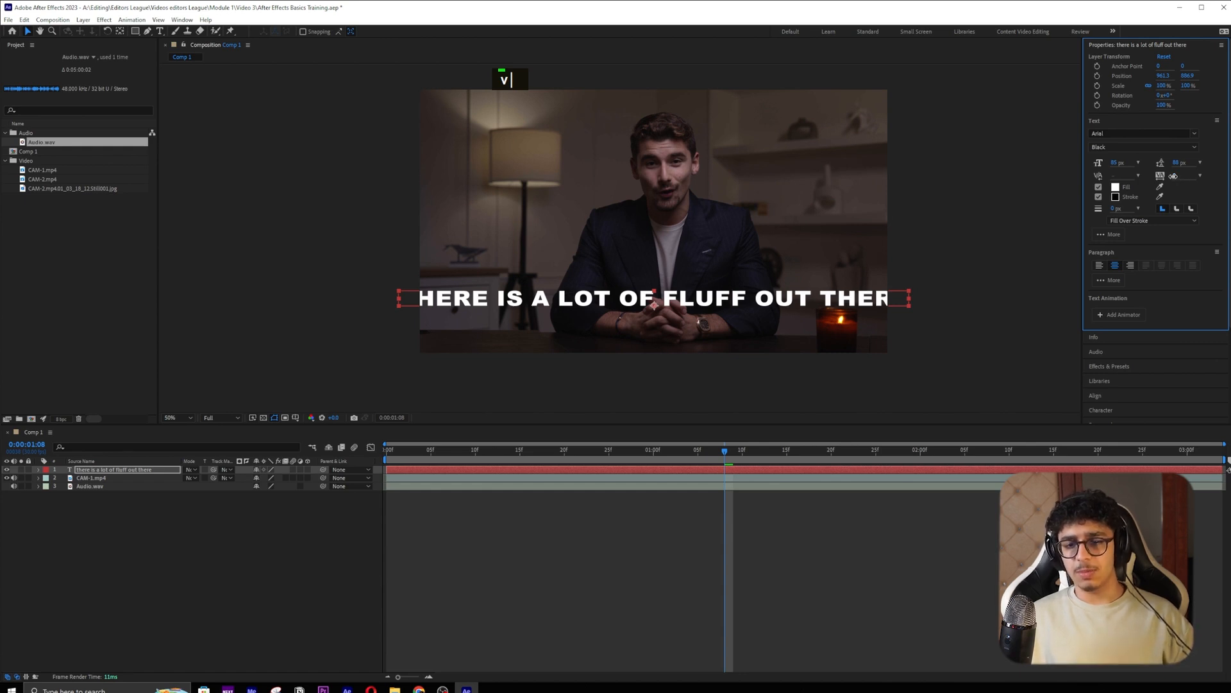
- Tighten the tracking of the text line to -82 and open the whole line for editing
drag(1174, 175, 1134, 179)
double_click(803, 298)
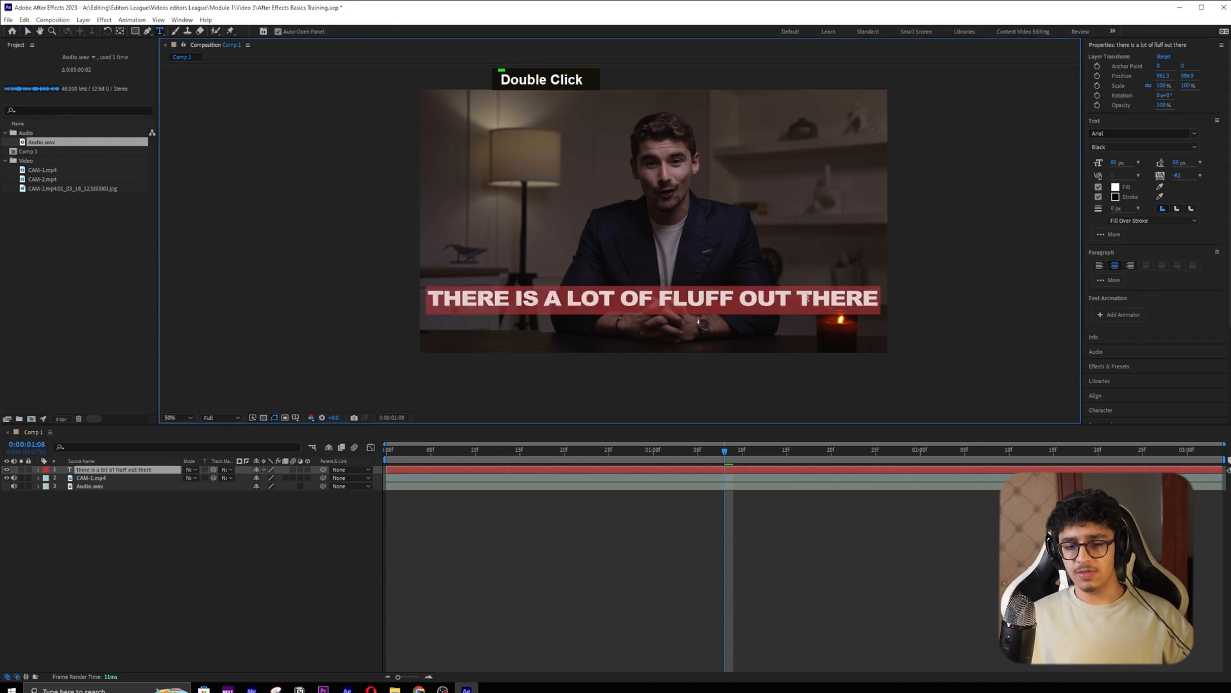
scroll(1159, 338, down, 3)
scroll(1140, 348, up, 3)
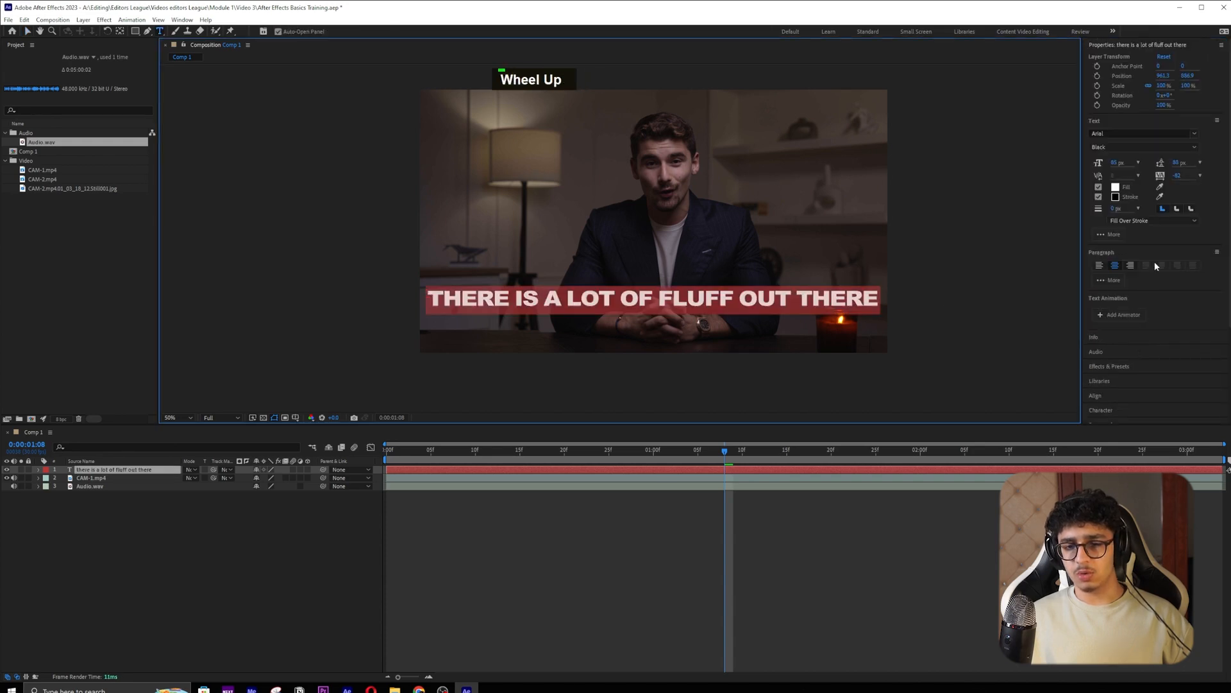
- Open the Character settings and try a tracking of -79 and different leading values on the text line
click(1139, 49)
click(1122, 133)
drag(1151, 247, 1152, 272)
mouse_move(1157, 183)
mouse_down()
mouse_move(1143, 183)
mouse_move(1159, 184)
mouse_up()
drag(1156, 173, 1132, 173)
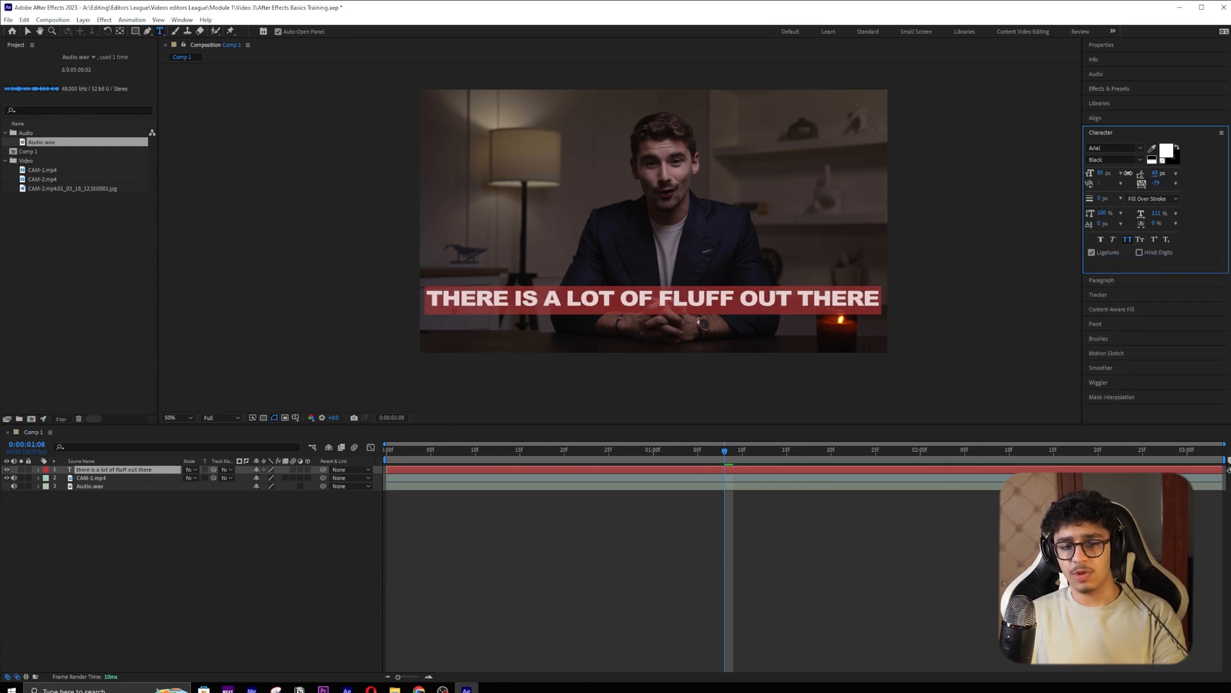
drag(1022, 171, 1156, 173)
- Try a narrower horizontal scale and a very thick black stroke on the text line, and undo the changes
mouse_move(1157, 213)
mouse_down()
mouse_move(824, 231)
mouse_move(1070, 230)
mouse_move(1126, 198)
mouse_up()
key(ctrl+z)
scroll(609, 211, up, 2)
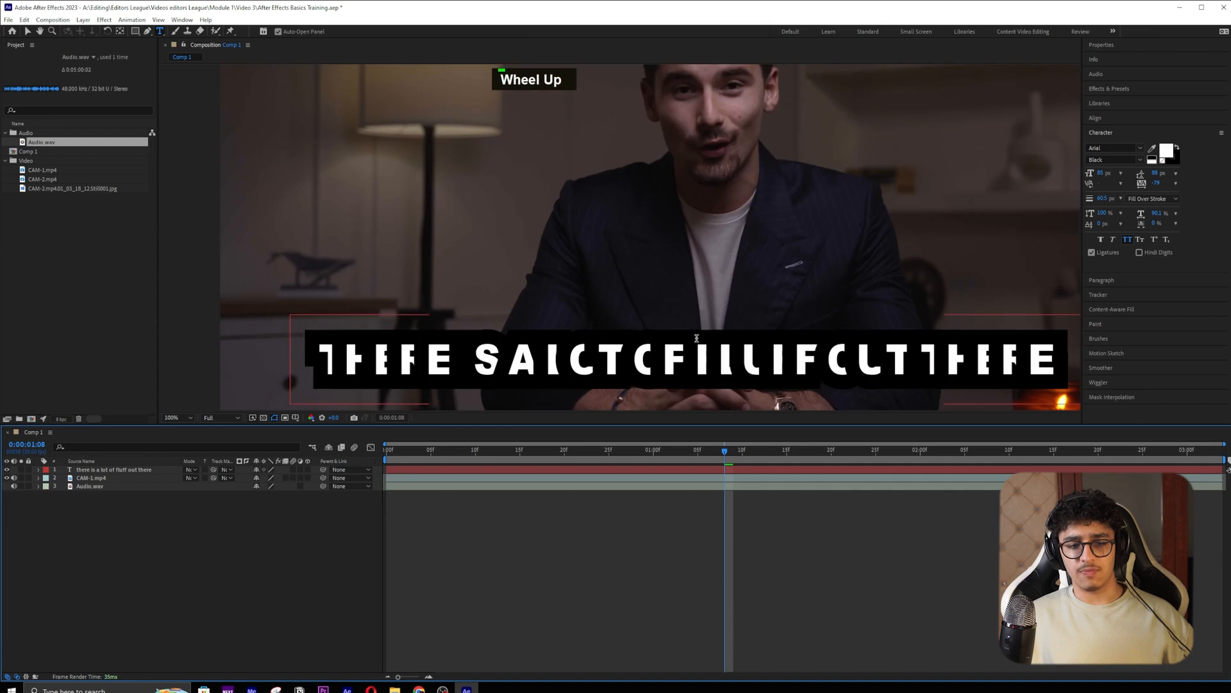
key(ctrl+z)
key(ctrl+z)
- Try a moderate black stroke of about 17 px on the text, inspect it up close, and undo it
drag(1099, 199, 1183, 202)
click(930, 533)
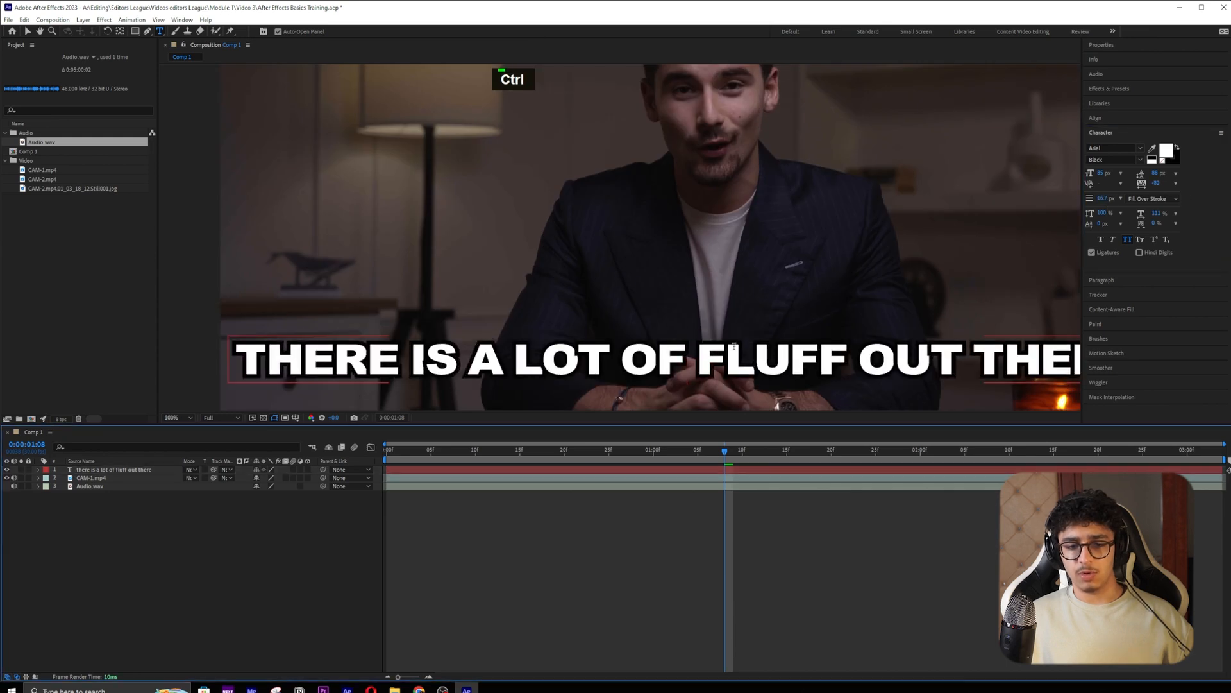
scroll(816, 371, up, 1)
drag(816, 371, 775, 164)
key(ctrl+z)
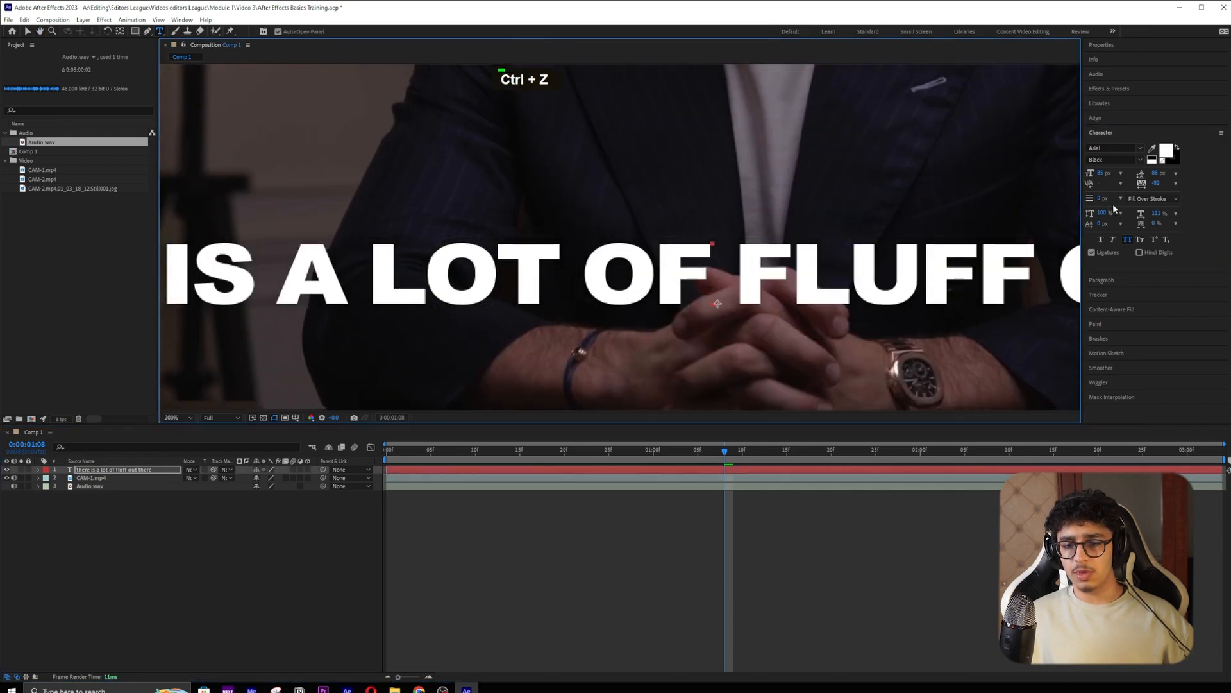
- Try red (FF0000) as the text's stroke color, cancel it, and preview another fill color
click(1175, 160)
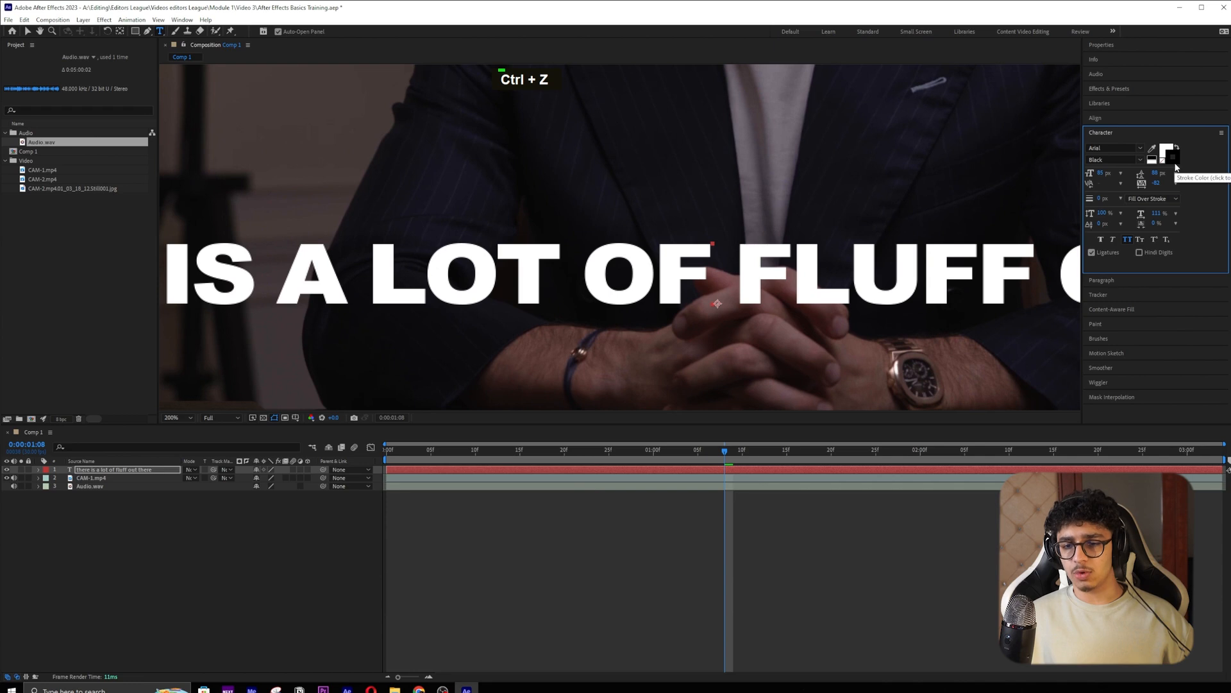
drag(460, 381, 476, 349)
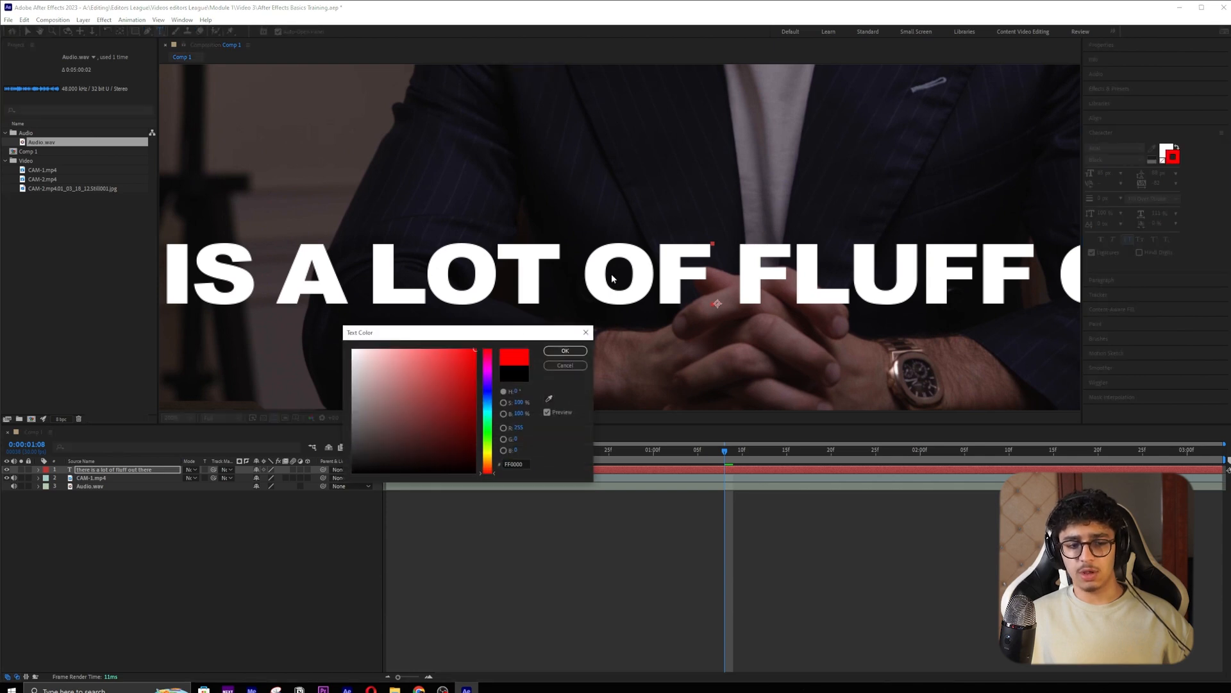
click(568, 365)
double_click(1167, 150)
click(475, 350)
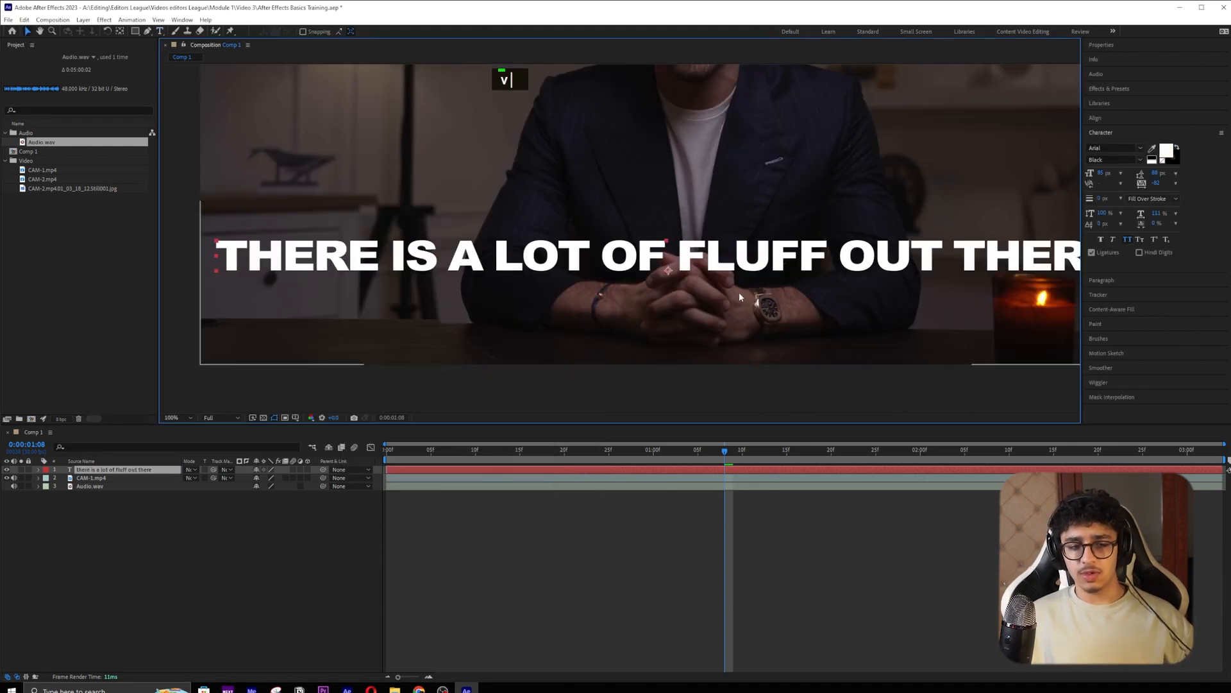
- Switch All Caps off and back on to compare the text line in lowercase and capitals
click(1129, 243)
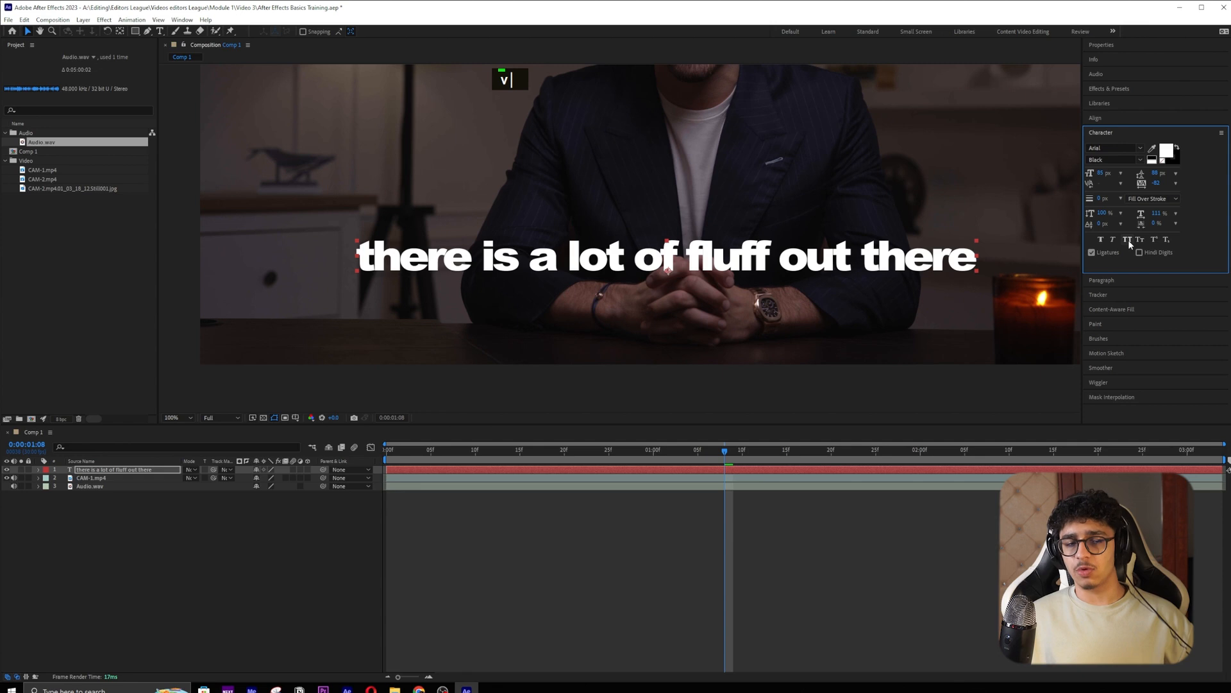
click(1129, 240)
click(1129, 240)
click(1129, 240)
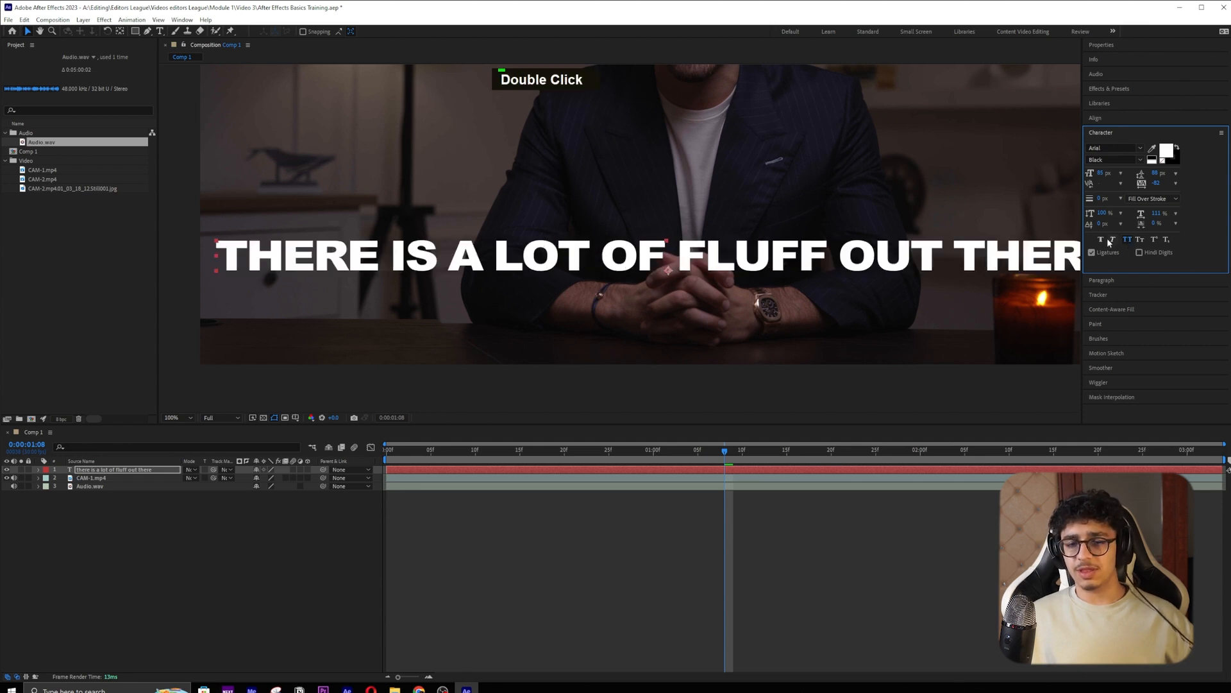
- Try Faux Bold and Faux Italic on the text line
click(1101, 240)
click(1101, 241)
click(1101, 240)
click(1102, 241)
click(1113, 240)
click(1113, 240)
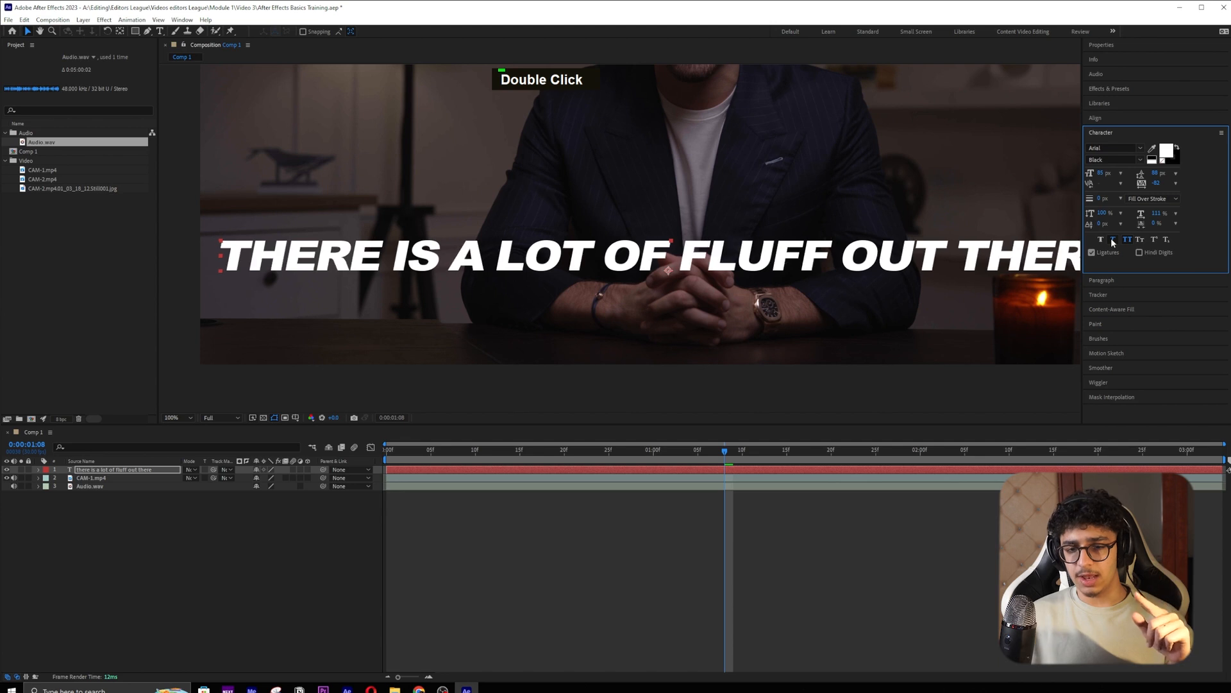
- Compare the text line without All Caps and with Small Caps
click(1127, 240)
click(1140, 240)
click(1140, 240)
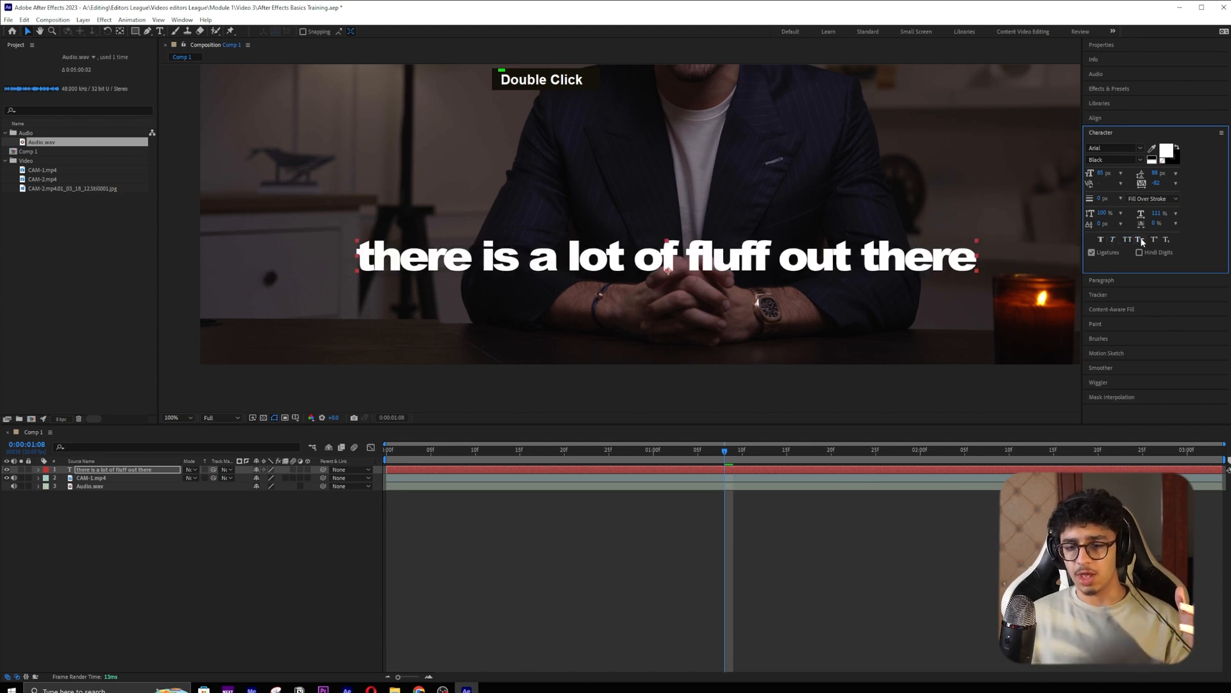
click(1128, 240)
click(1128, 240)
click(1128, 240)
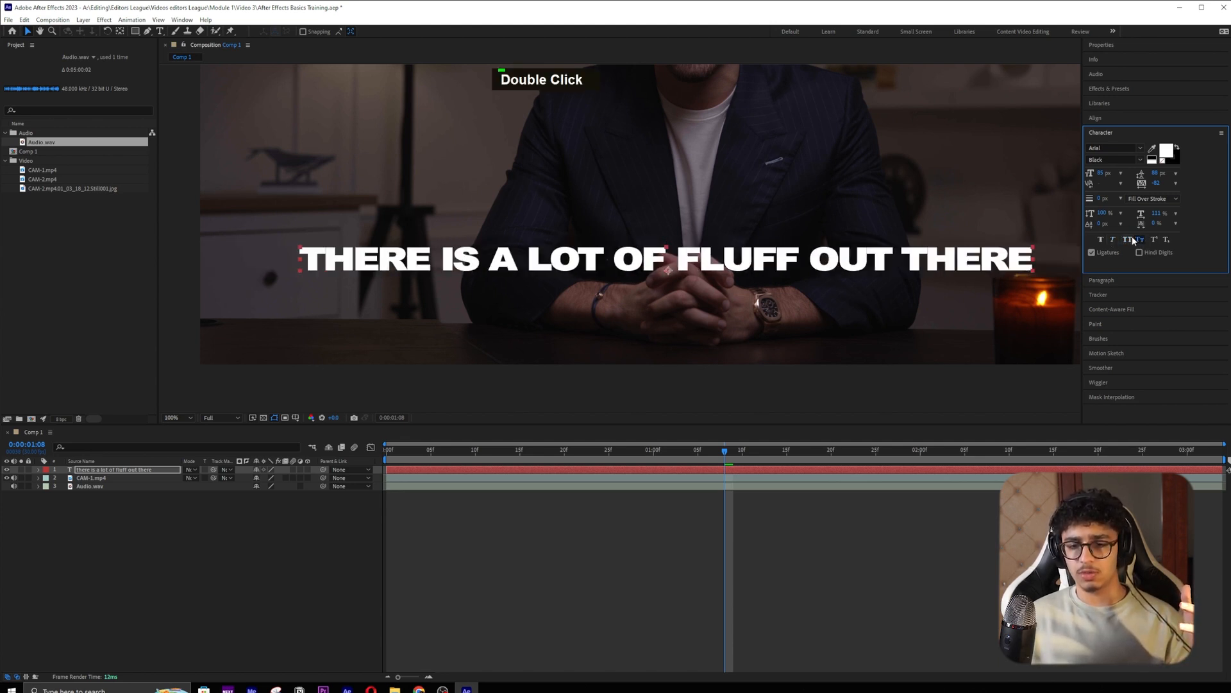
- Try Superscript on the text line and return it to plain All Caps
click(1154, 239)
click(1155, 239)
click(1154, 240)
click(1155, 240)
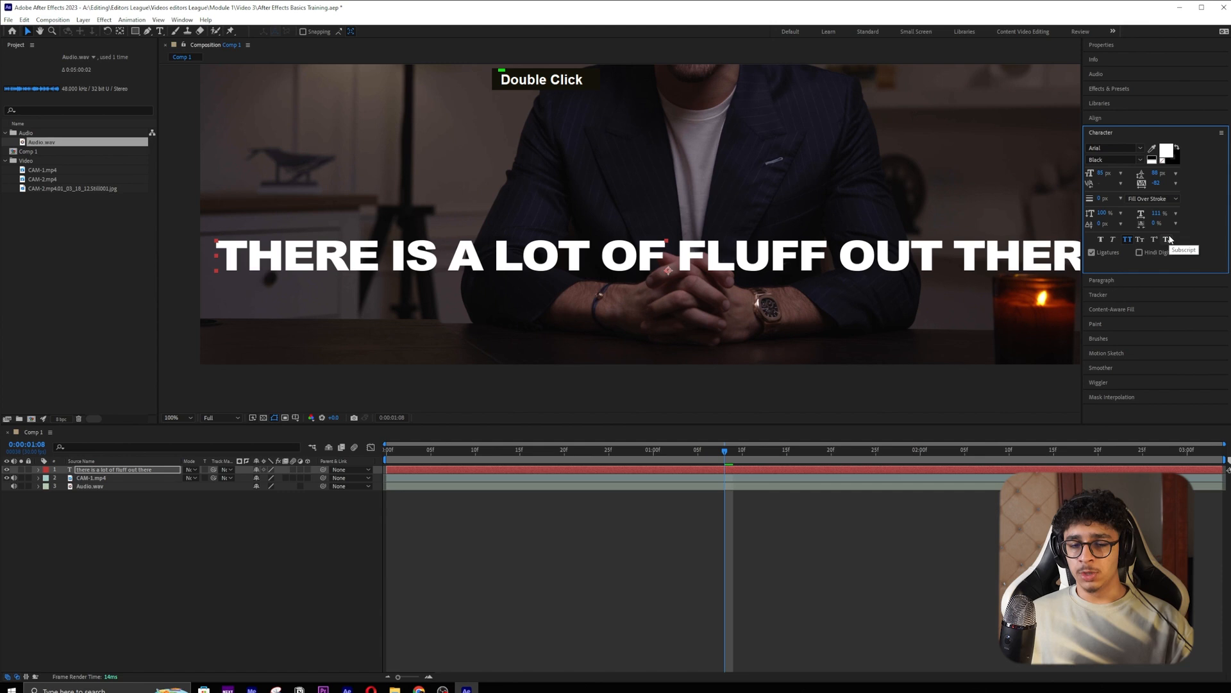
- Zoom out and pan the composition view to look at the whole frame with its text line
scroll(711, 295, down, 1)
key(space)
drag(717, 198, 724, 255)
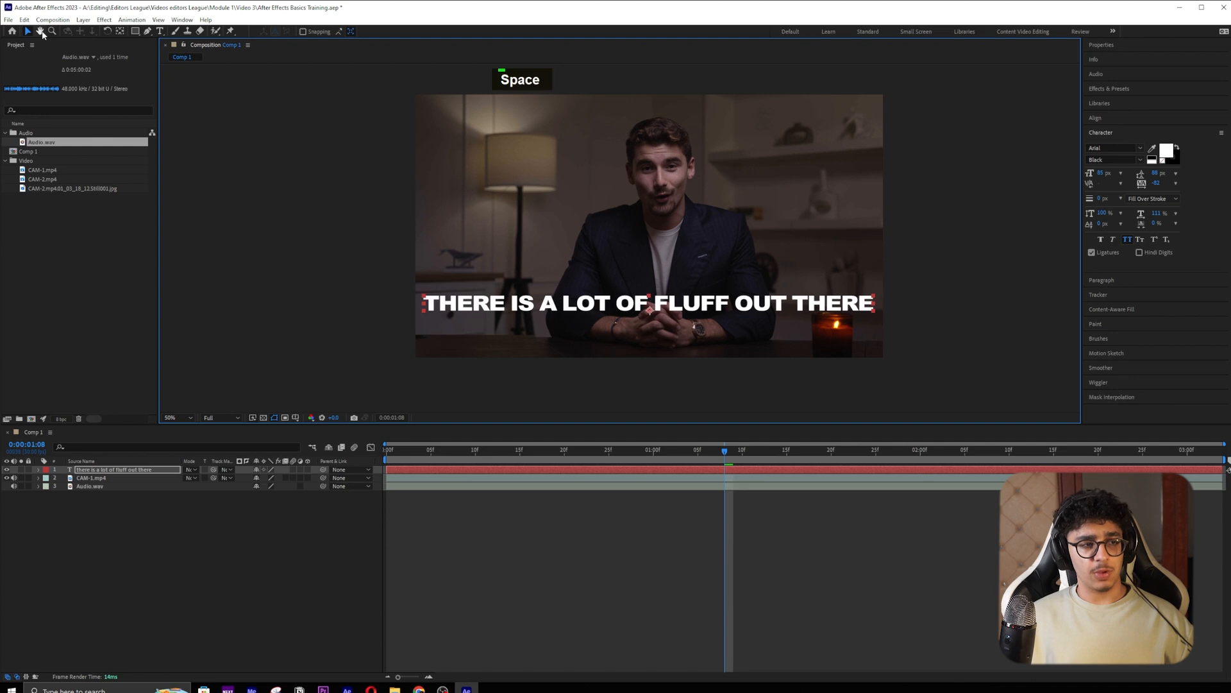
key(space)
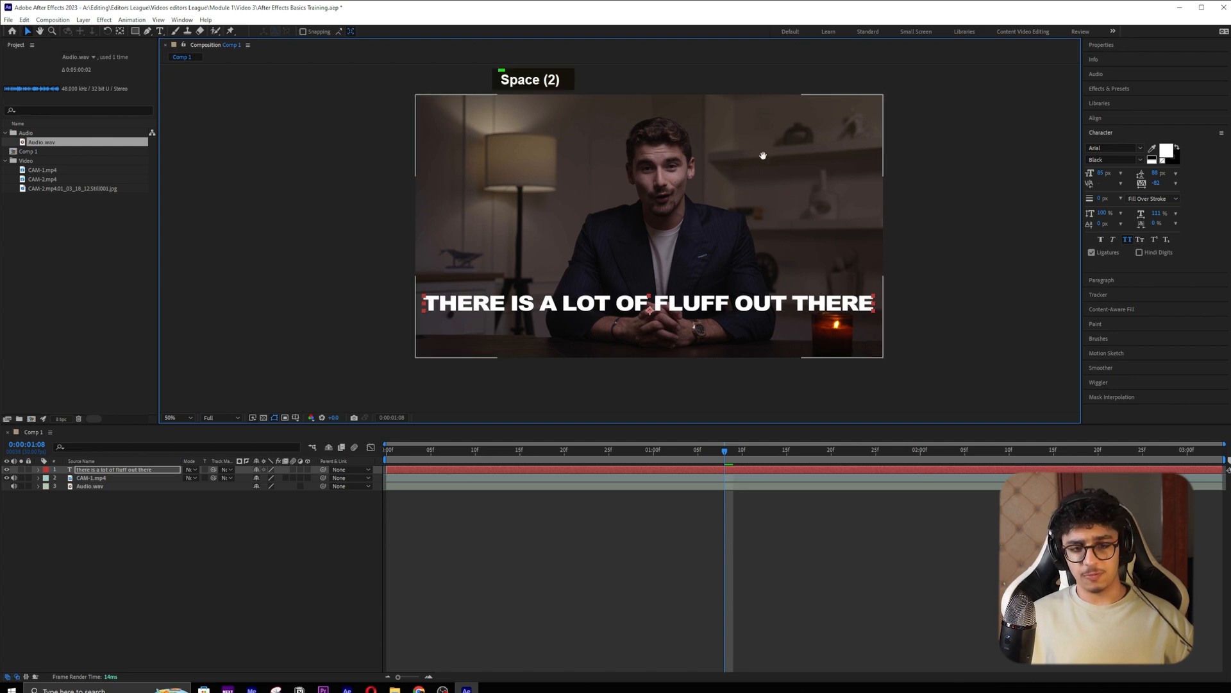
mouse_move(696, 184)
mouse_down()
mouse_move(702, 145)
mouse_move(786, 236)
mouse_move(681, 183)
mouse_move(773, 199)
mouse_move(679, 173)
mouse_move(697, 194)
mouse_up()
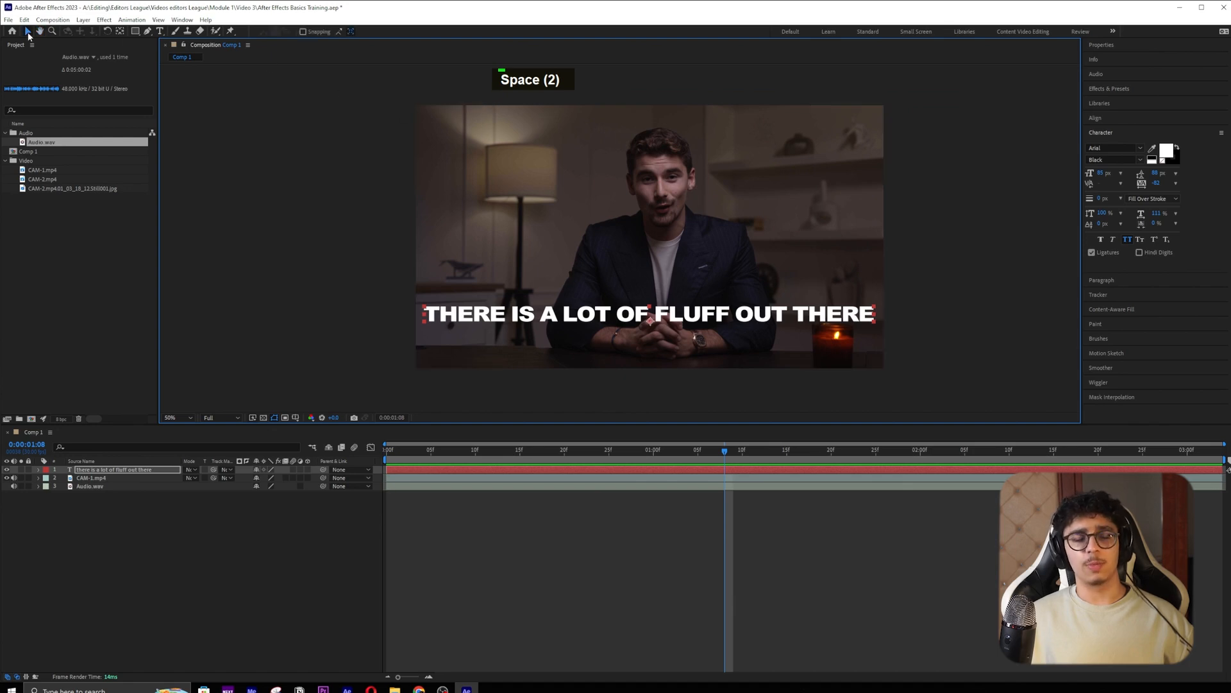
- Examine the text line up close from one end to the other, and return to the full frame
scroll(618, 238, up, 2)
key(space)
drag(761, 307, 762, 148)
drag(813, 318, 695, 403)
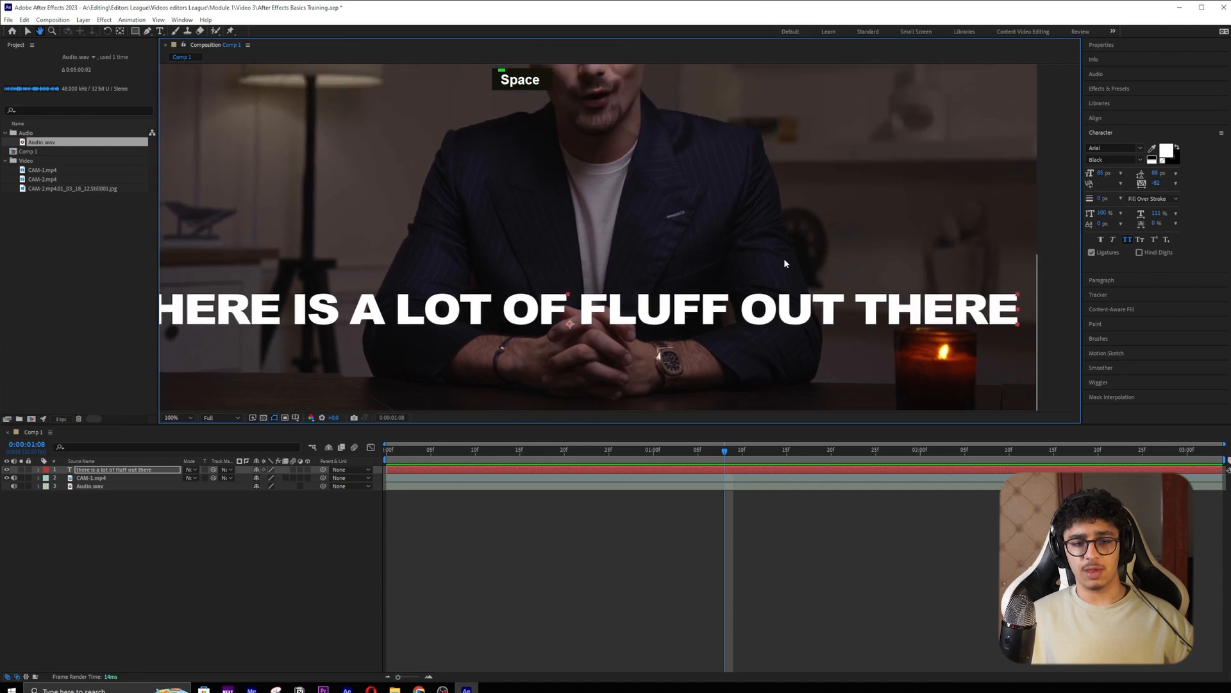
scroll(784, 264, down, 3)
key(space)
scroll(654, 196, up, 5)
scroll(795, 211, down, 2)
drag(794, 212, 388, 228)
scroll(920, 343, up, 1)
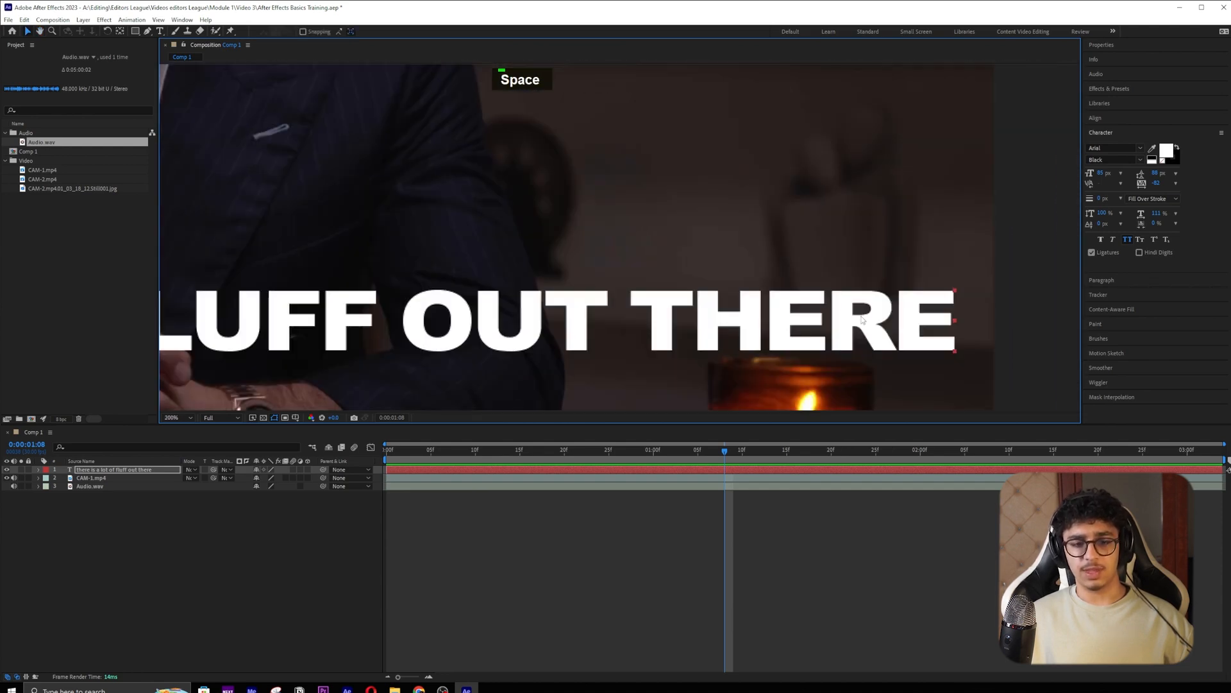
drag(920, 343, 782, 239)
drag(269, 238, 1026, 260)
drag(321, 286, 877, 252)
drag(676, 255, 381, 280)
drag(943, 283, 535, 254)
drag(793, 256, 640, 252)
scroll(695, 310, down, 2)
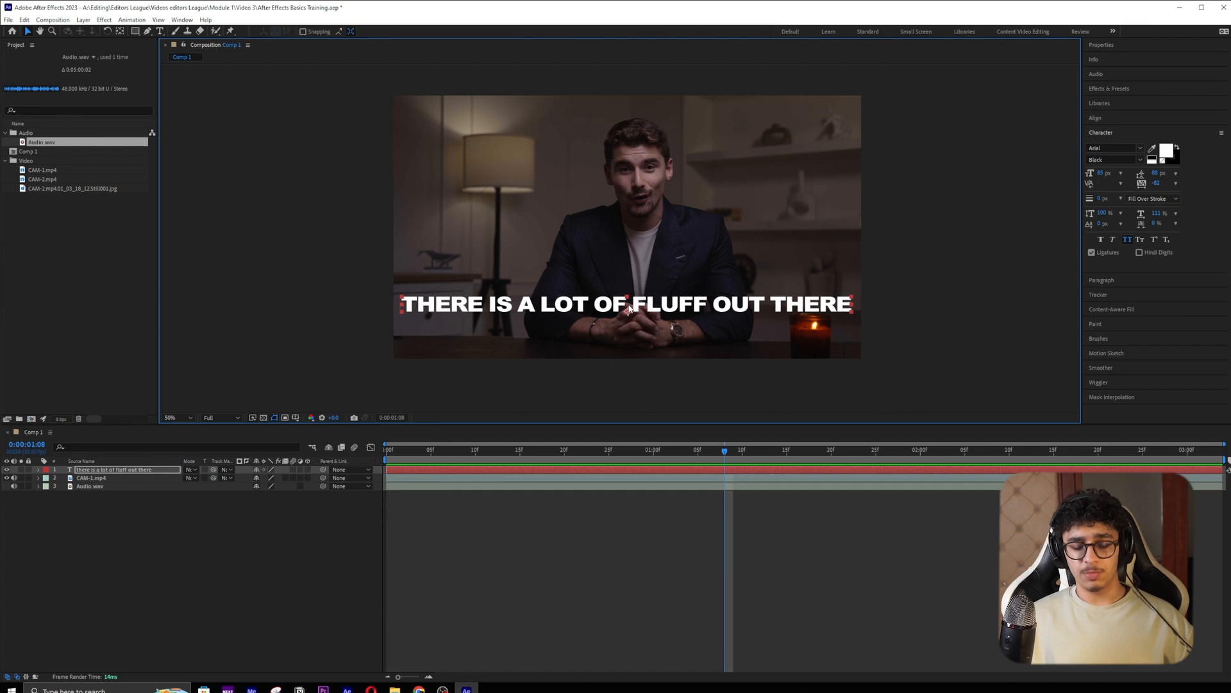
- Center the text layer's anchor point within its content and deselect the layer
key(ctrl+Home)
key(ctrl+alt+Home)
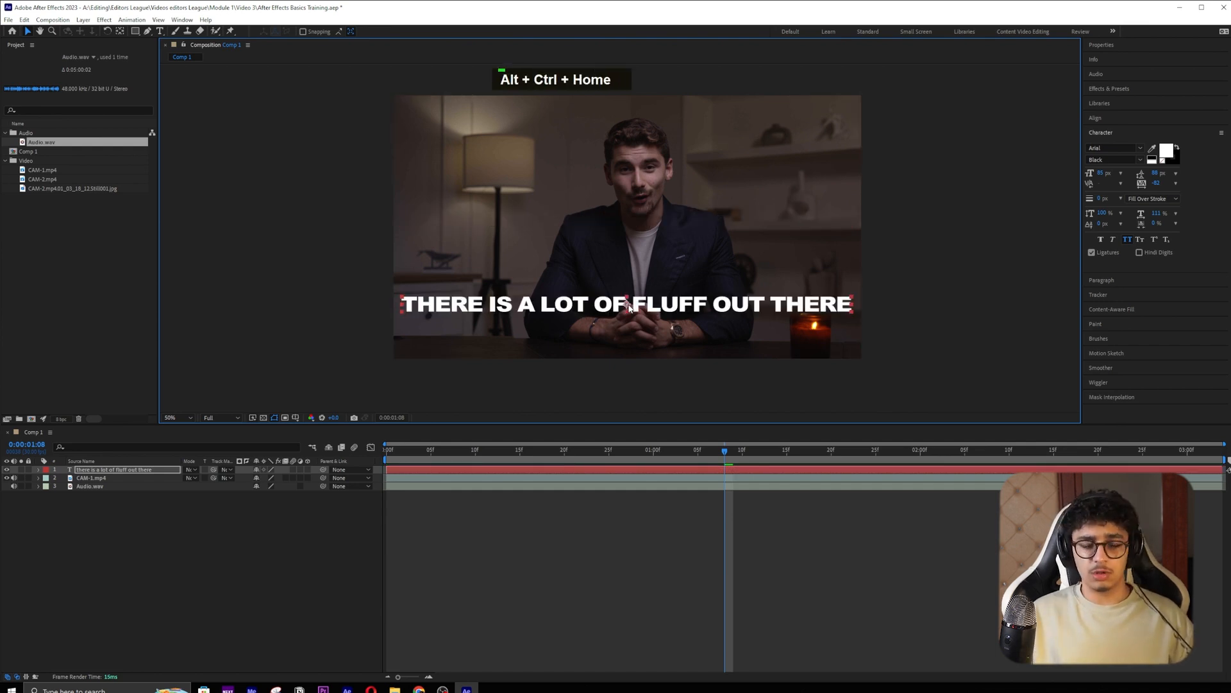
click(641, 526)
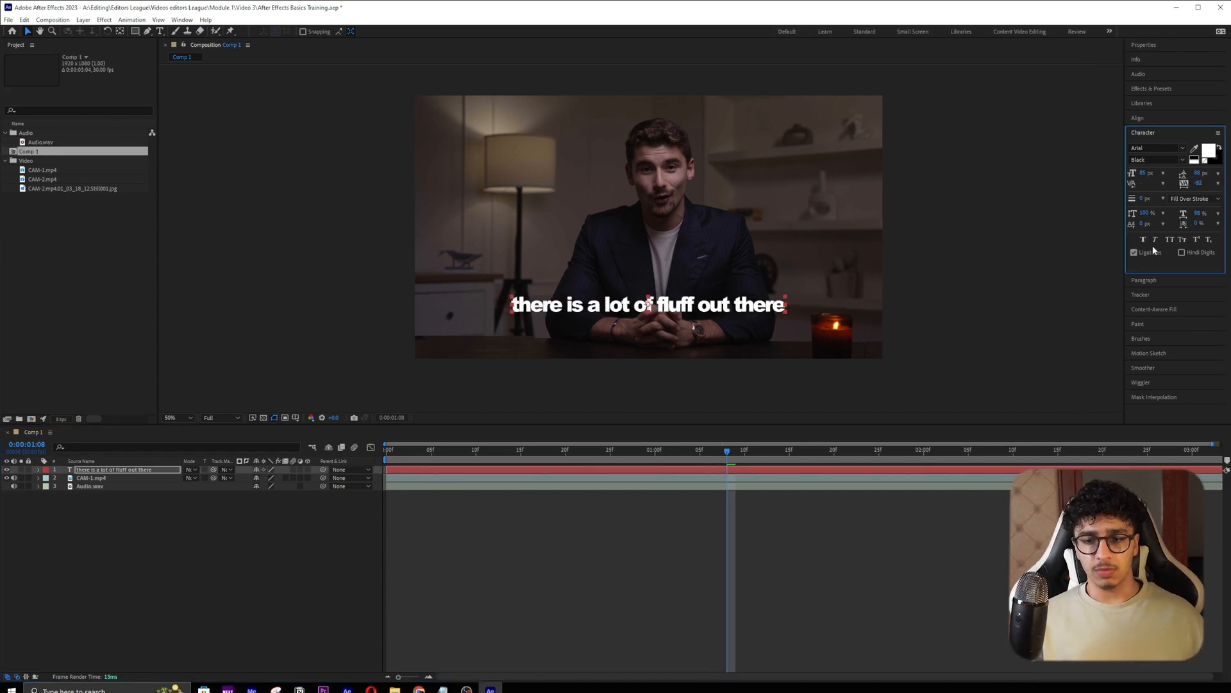
- Loosen the tracking of the lowercase text line, set its horizontal scale to 93.9 %, and deselect the layer
click(1170, 239)
click(1169, 240)
drag(1199, 183, 1169, 207)
click(830, 498)
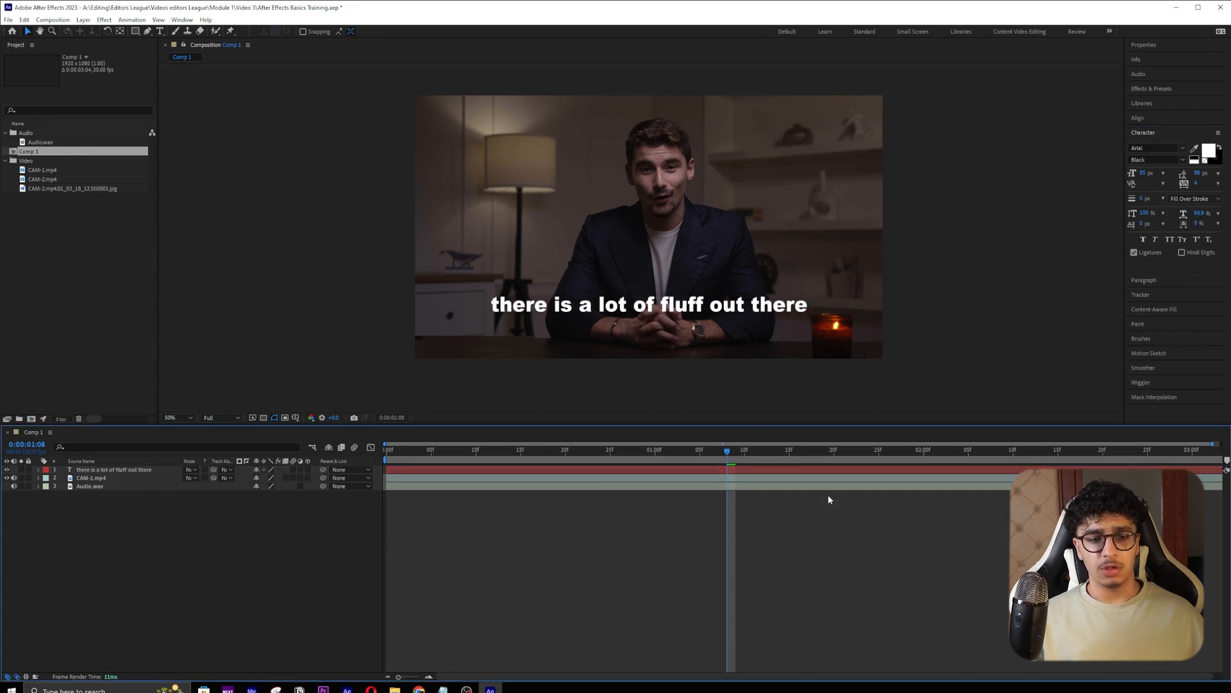
- Select the text layer and duplicate it
click(709, 305)
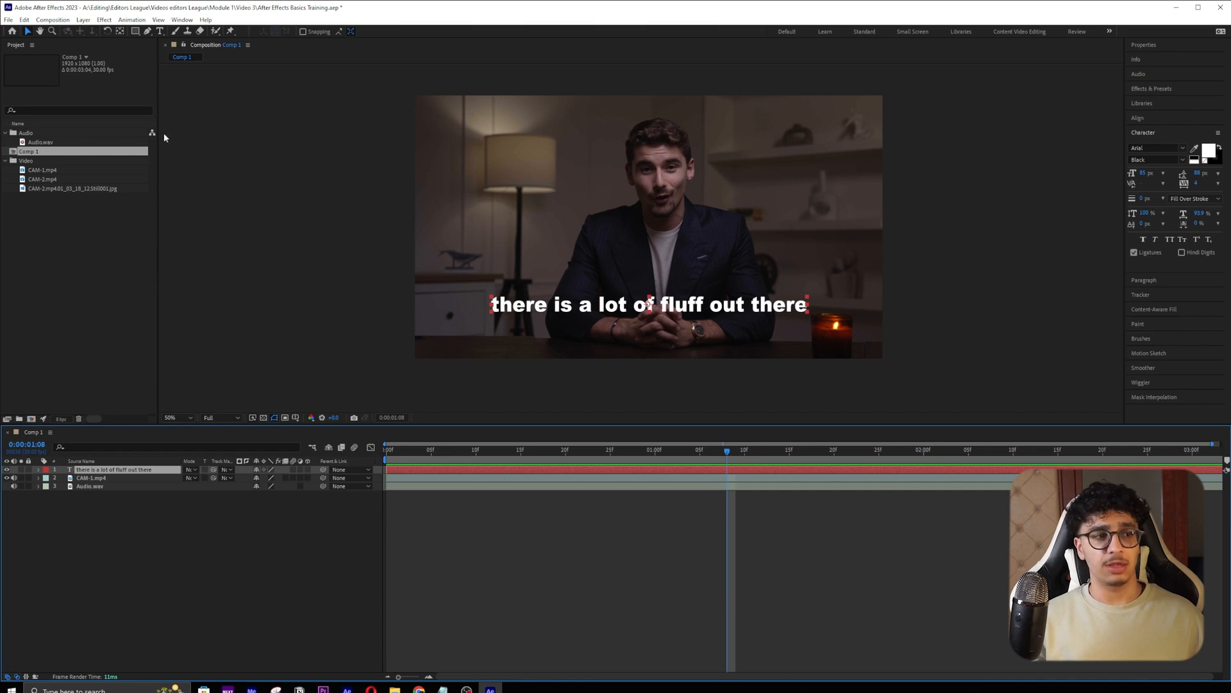
click(26, 20)
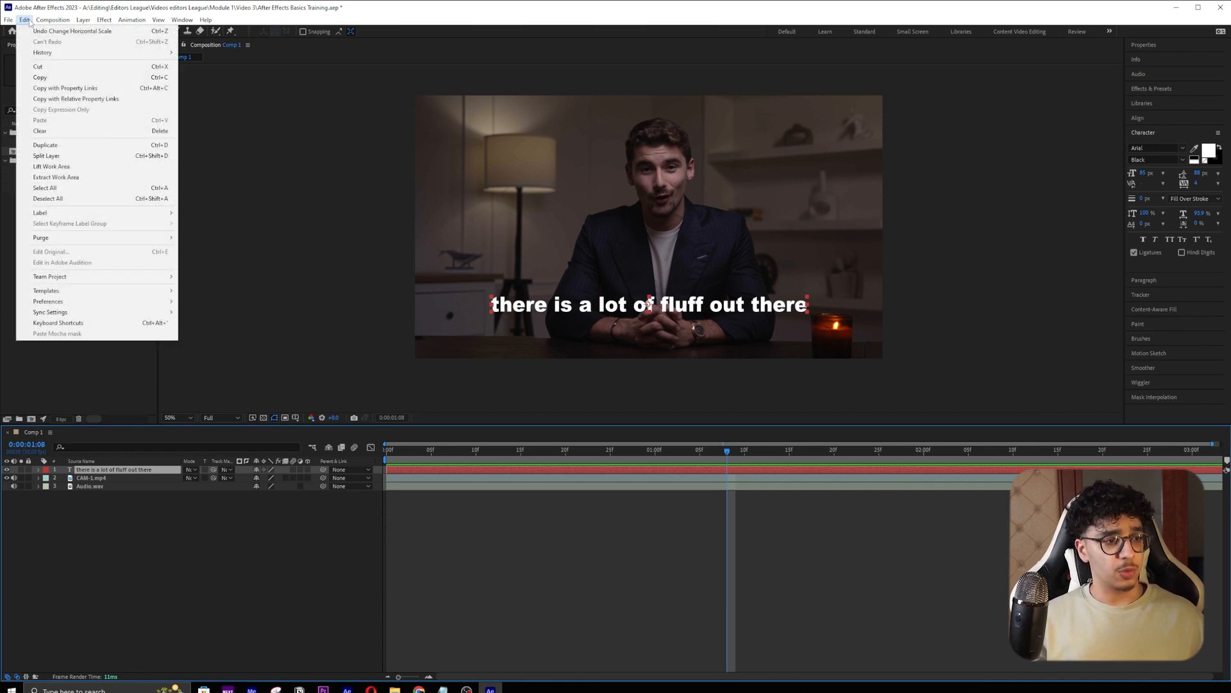
click(74, 146)
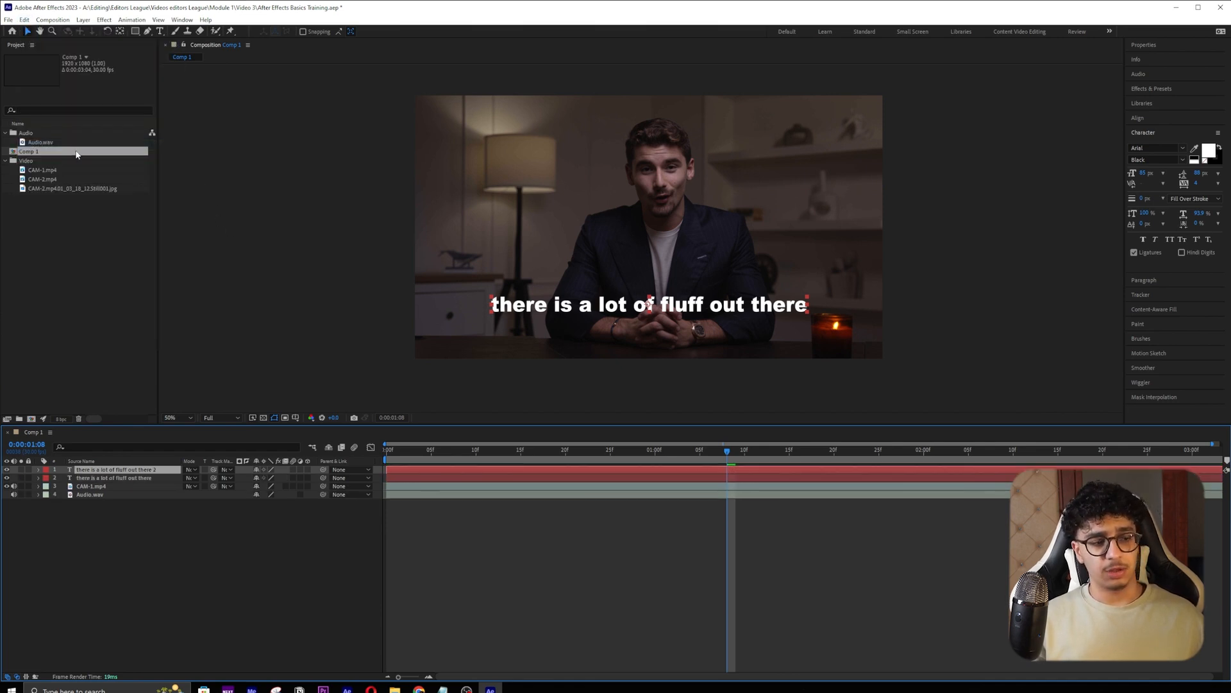
- Delete the duplicate text layer from the composition
click(24, 20)
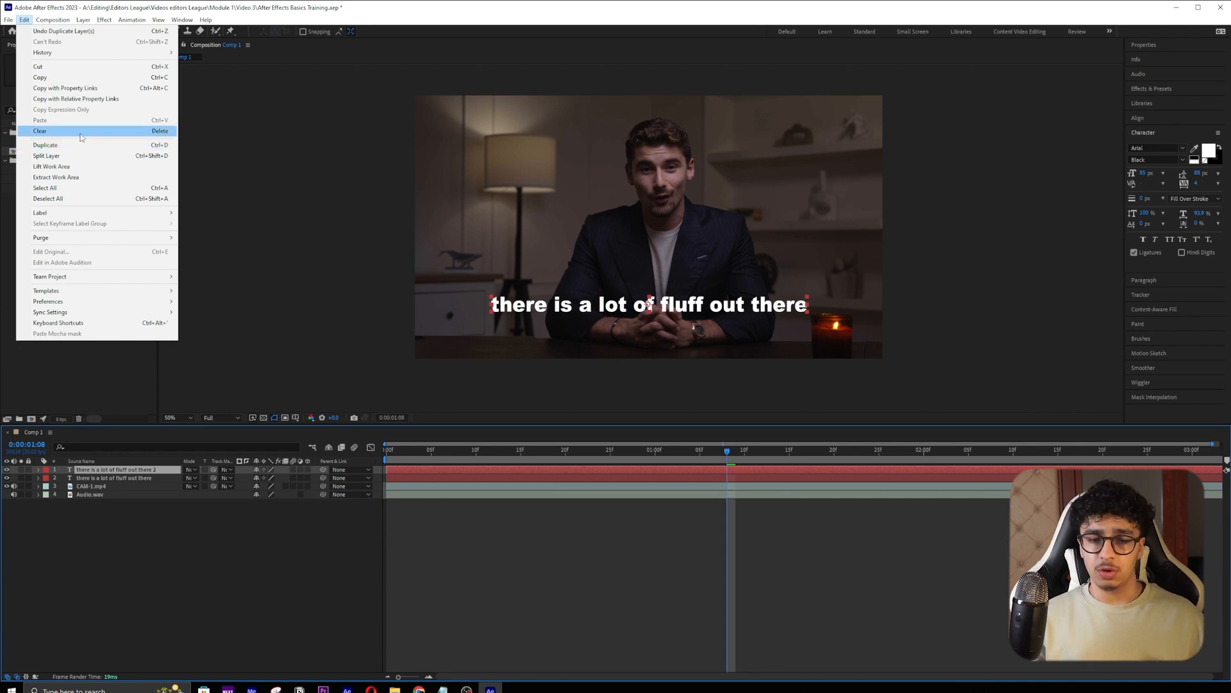
click(442, 567)
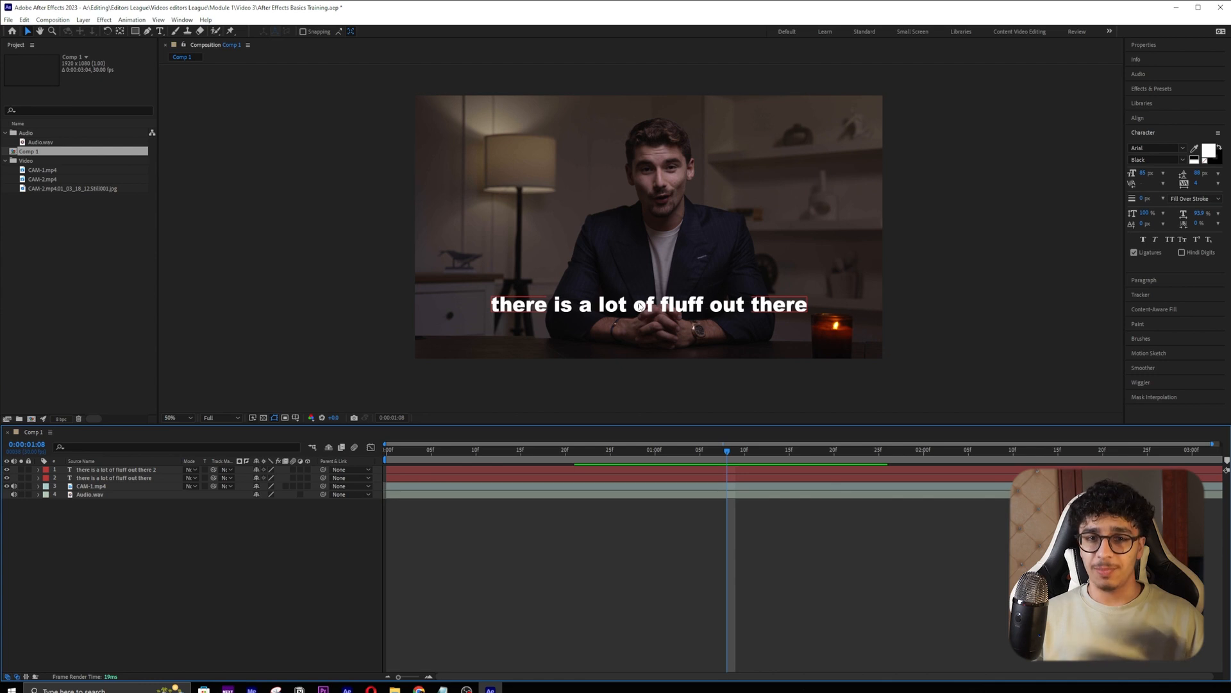
click(132, 470)
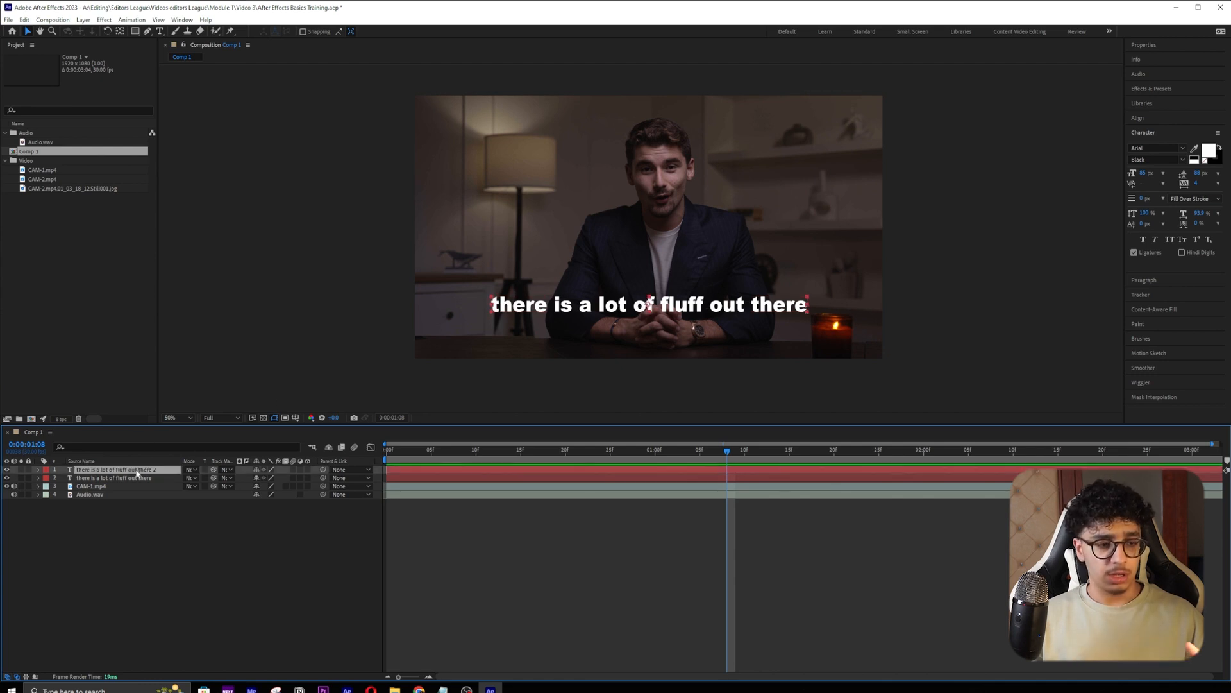
key(Delete)
- Select the remaining text layer, open its line for editing, and deselect it
click(135, 471)
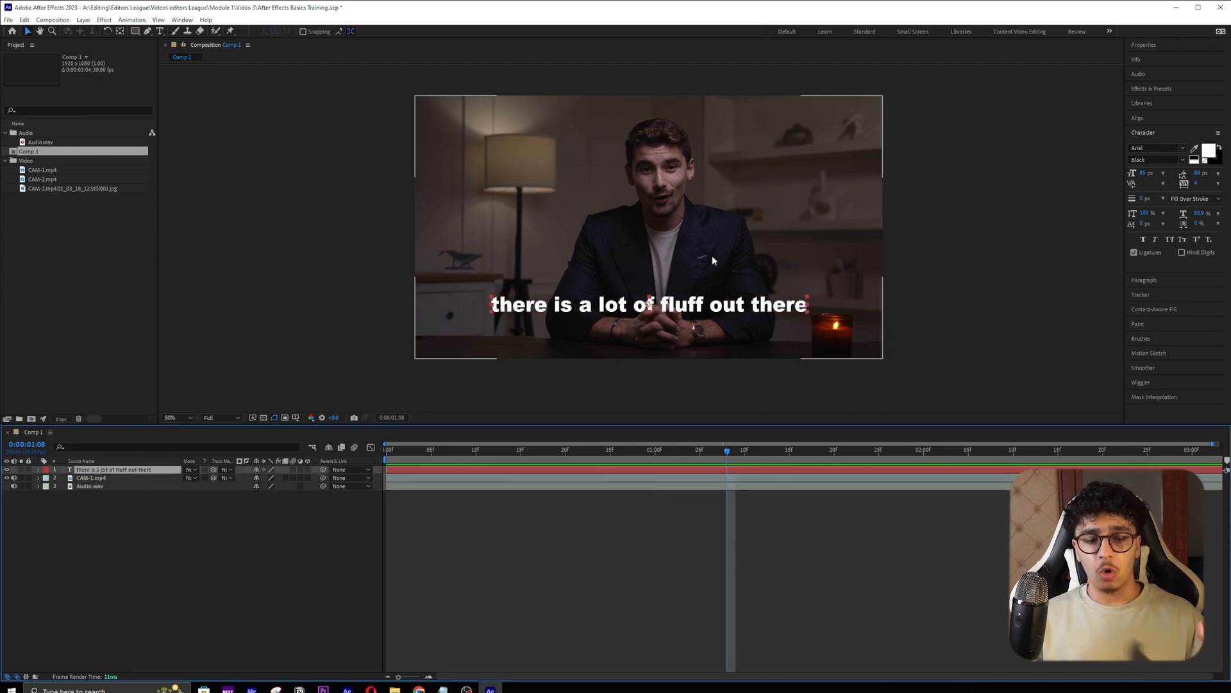
double_click(597, 301)
click(394, 500)
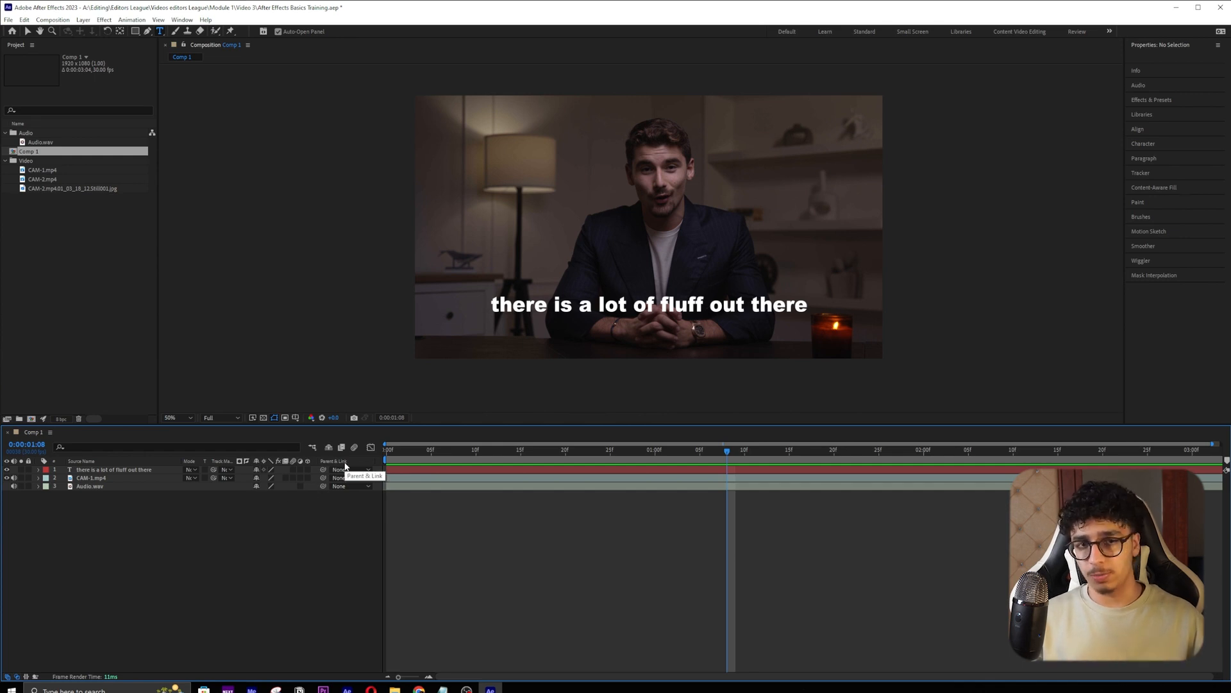
- Make seven duplicates of the "there is a lot of fluff out there" text layer and deselect everything
click(135, 471)
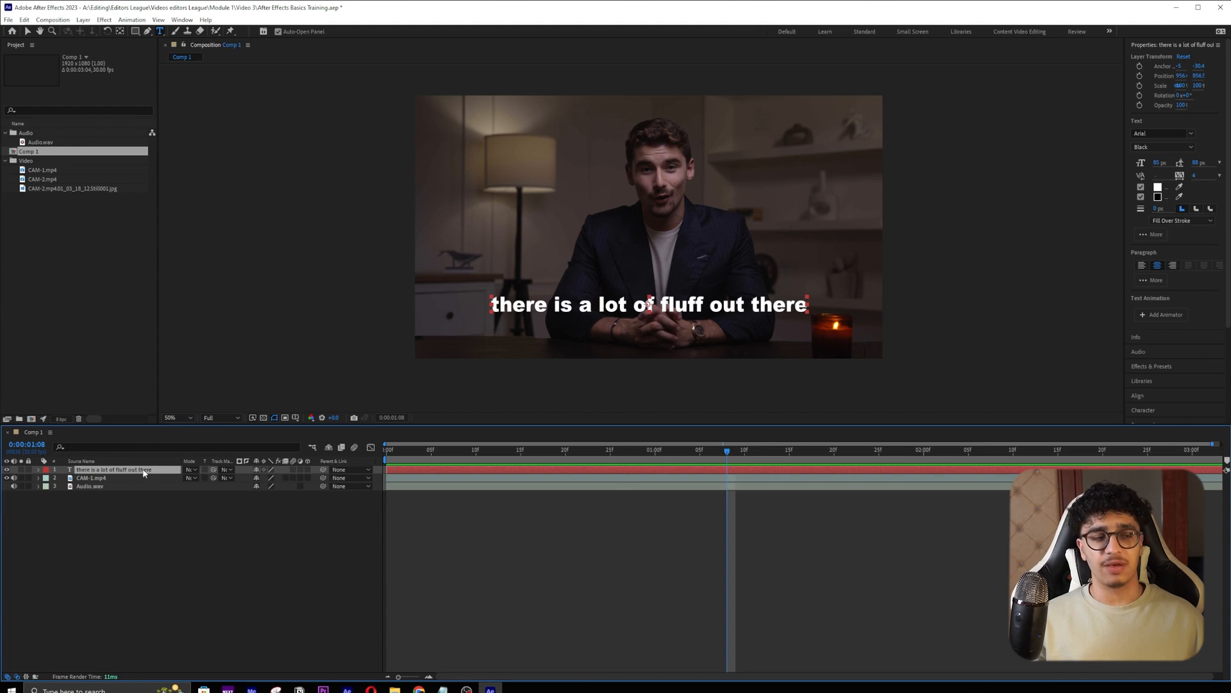
key(v)
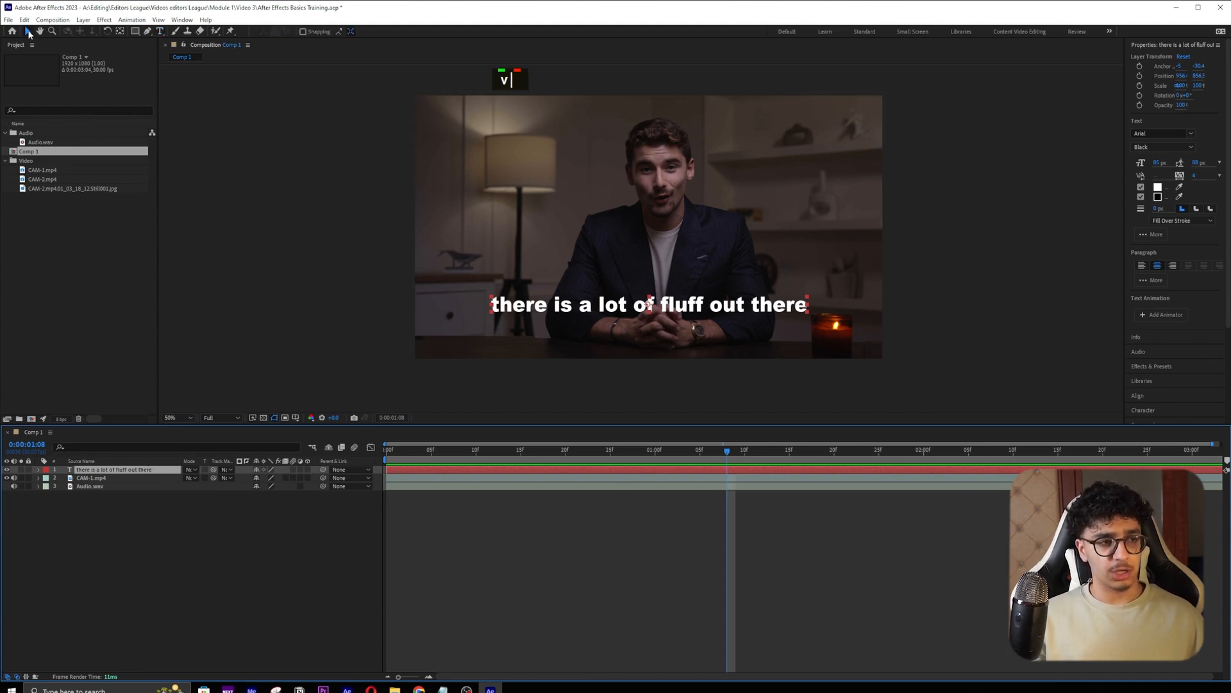
key(ctrl+d)
key(ctrl+d)
key(ctrl+d)
key(ctrl+d)
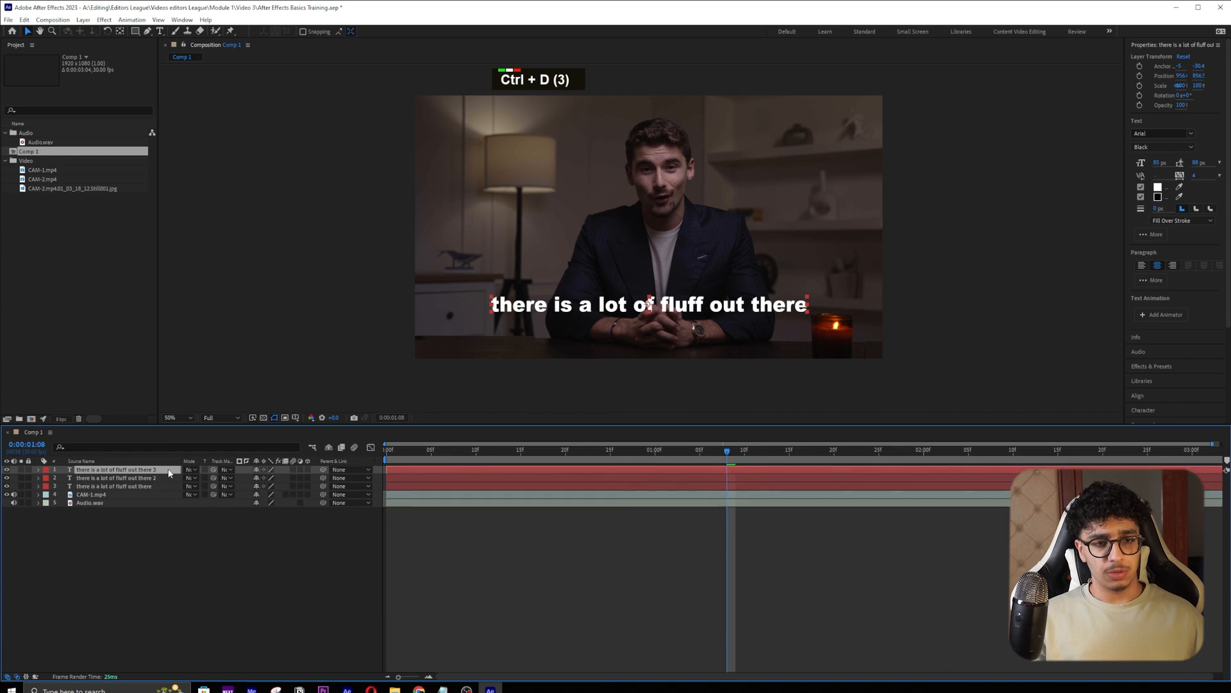
key(ctrl+d)
key(ctrl+d)
key(ctrl+d)
key(ctrl+d)
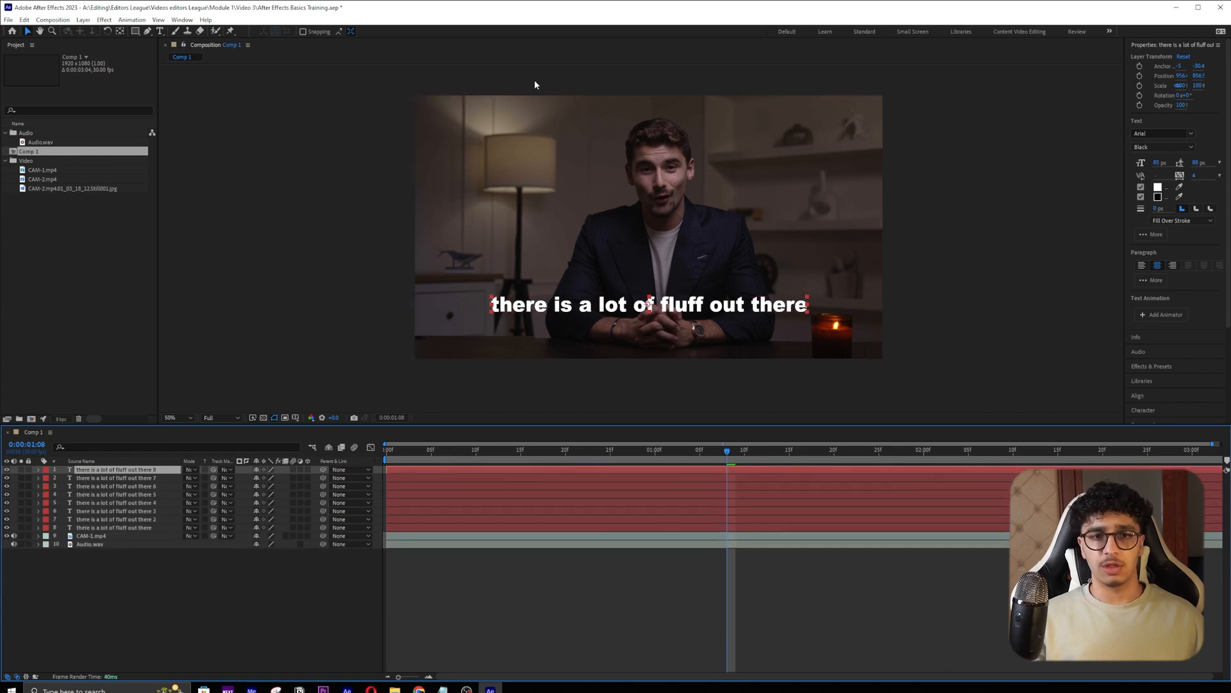
click(159, 561)
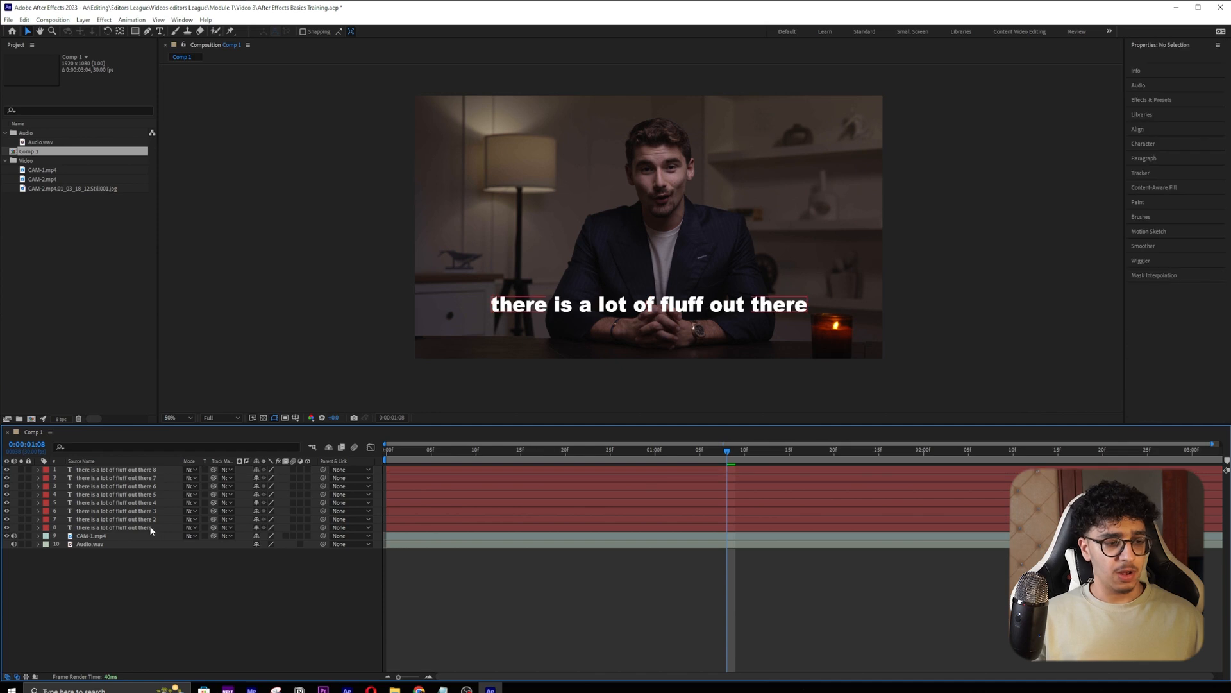
- Delete the seven duplicate text layers, keeping only the original "there is a lot of fluff out there" layer
click(152, 528)
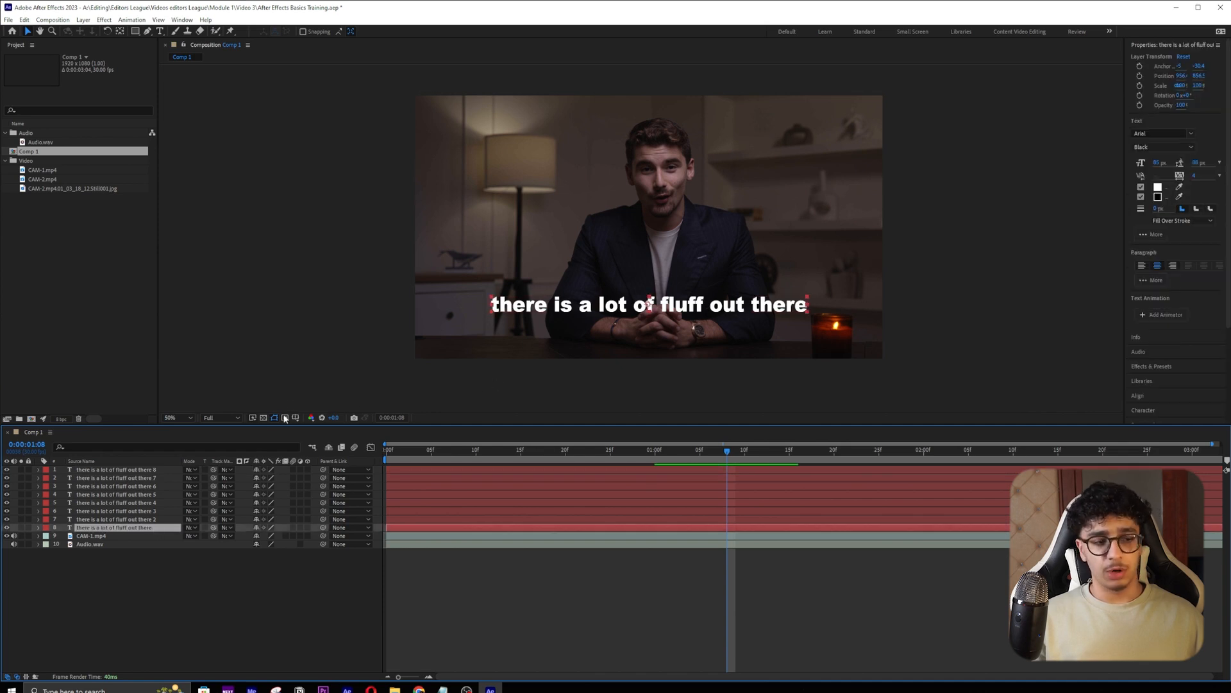
click(171, 470)
shift+click(169, 519)
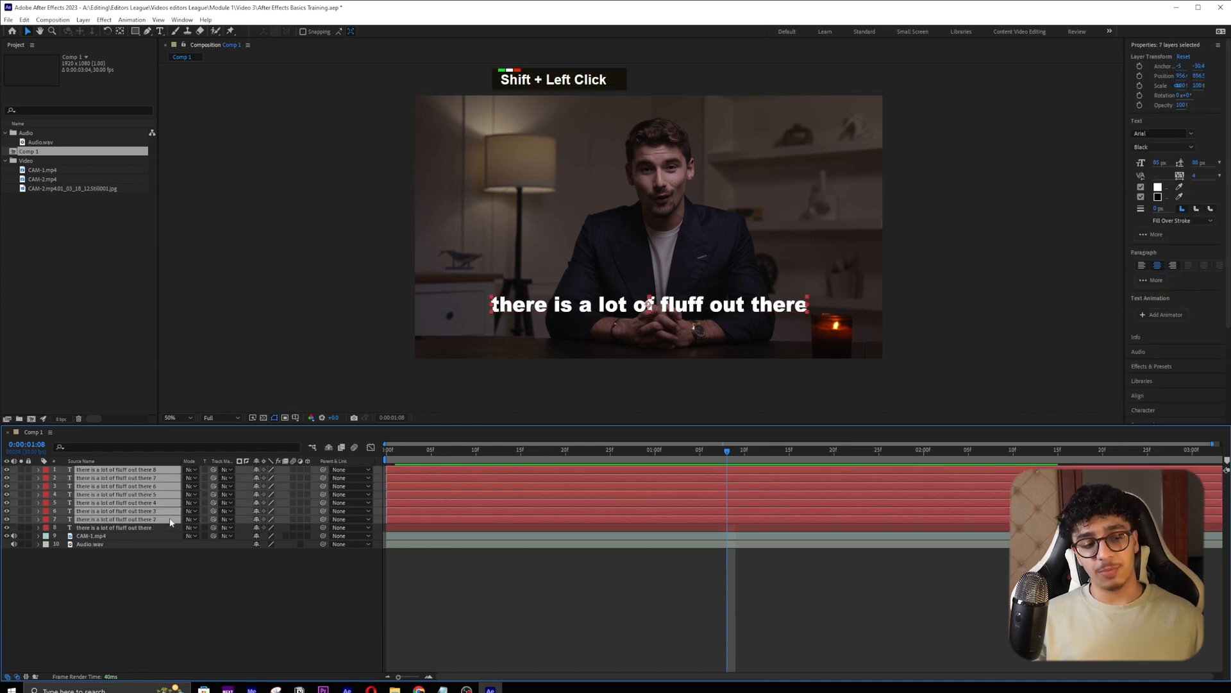
key(Delete)
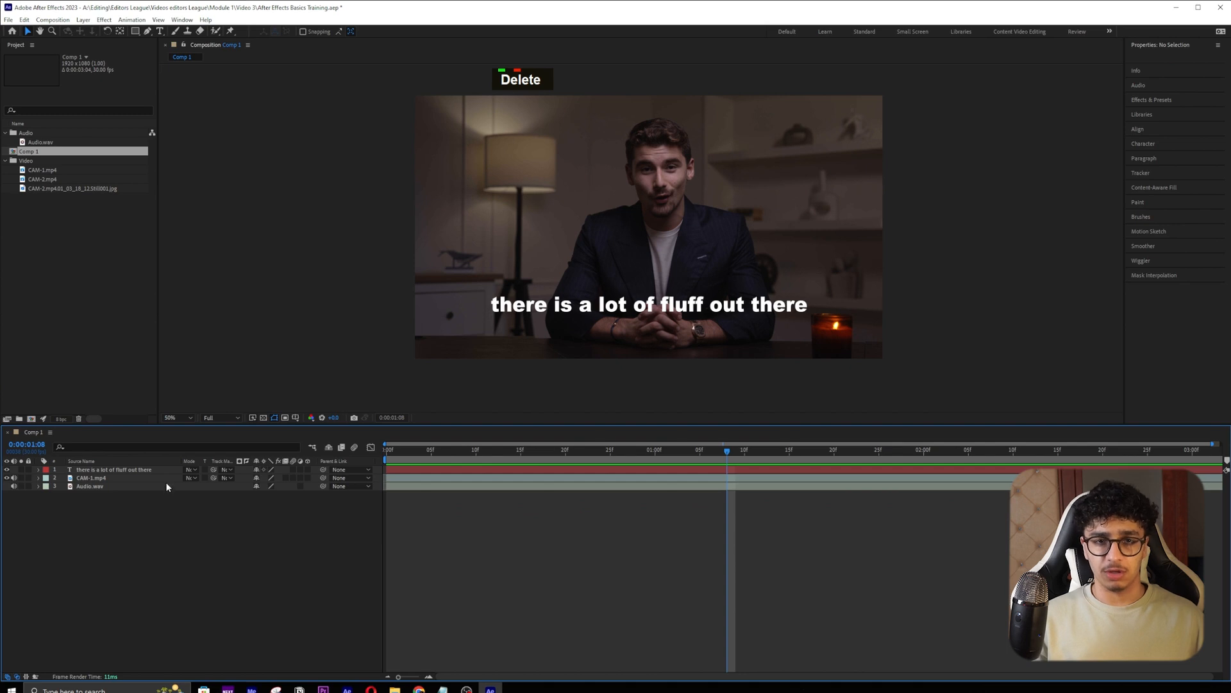
- Left-align the text layer's paragraph and center the layer horizontally in the composition
click(146, 470)
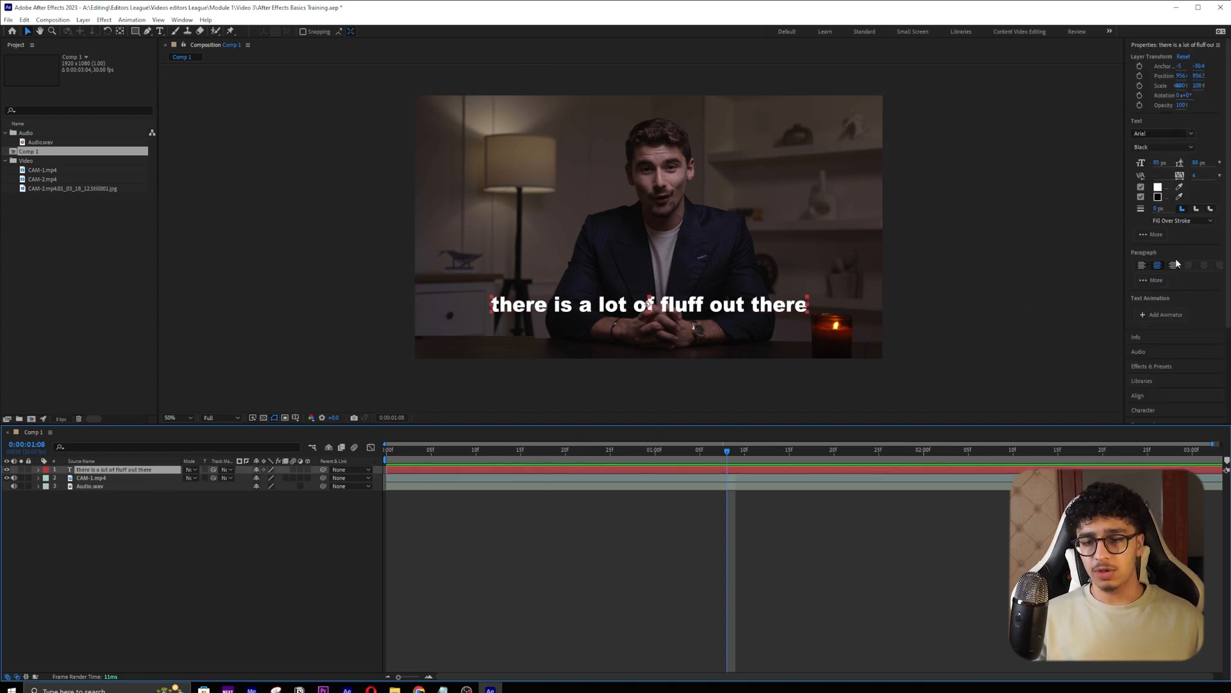
click(1142, 265)
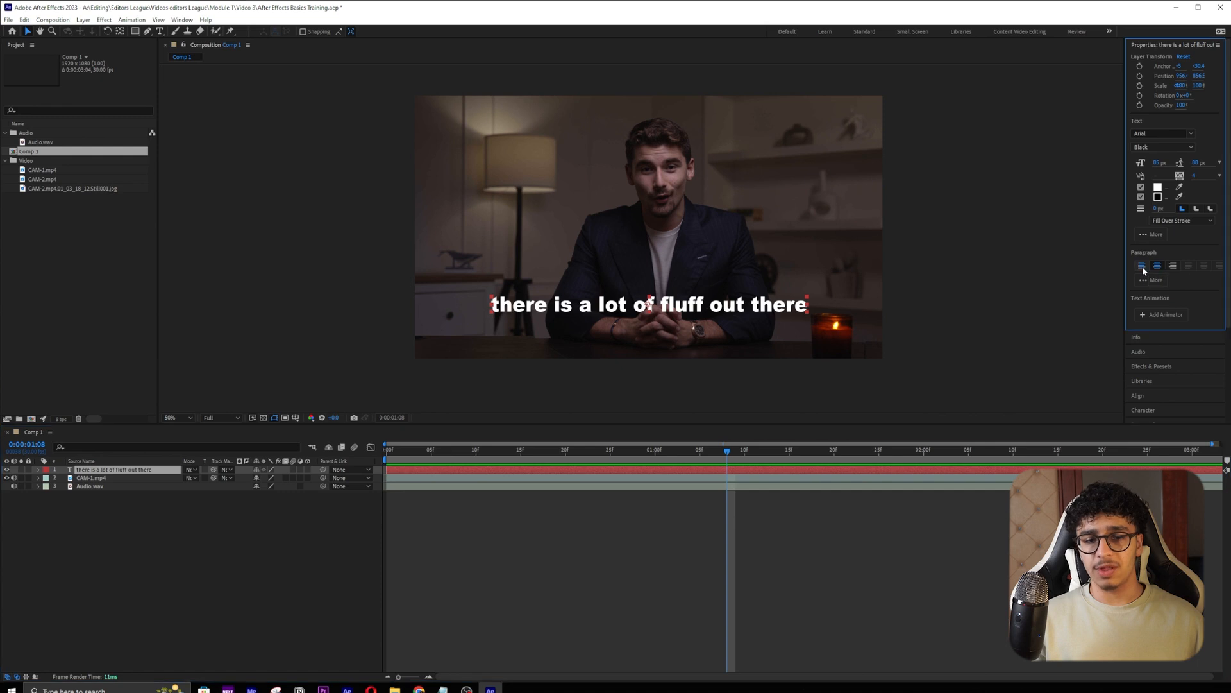
click(1153, 400)
click(1152, 144)
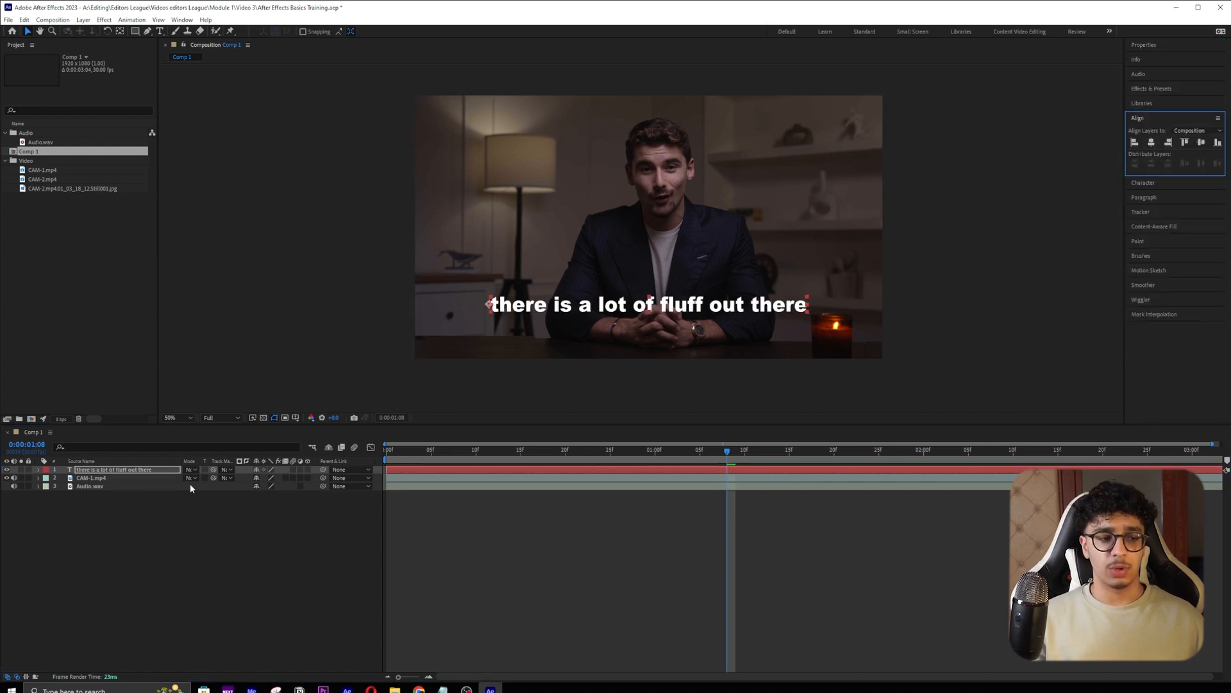
- Duplicate the left-aligned text layer seven times
click(136, 471)
key(ctrl+d)
key(ctrl+d)
key(ctrl+d)
key(ctrl+d)
key(ctrl+d)
key(ctrl+d)
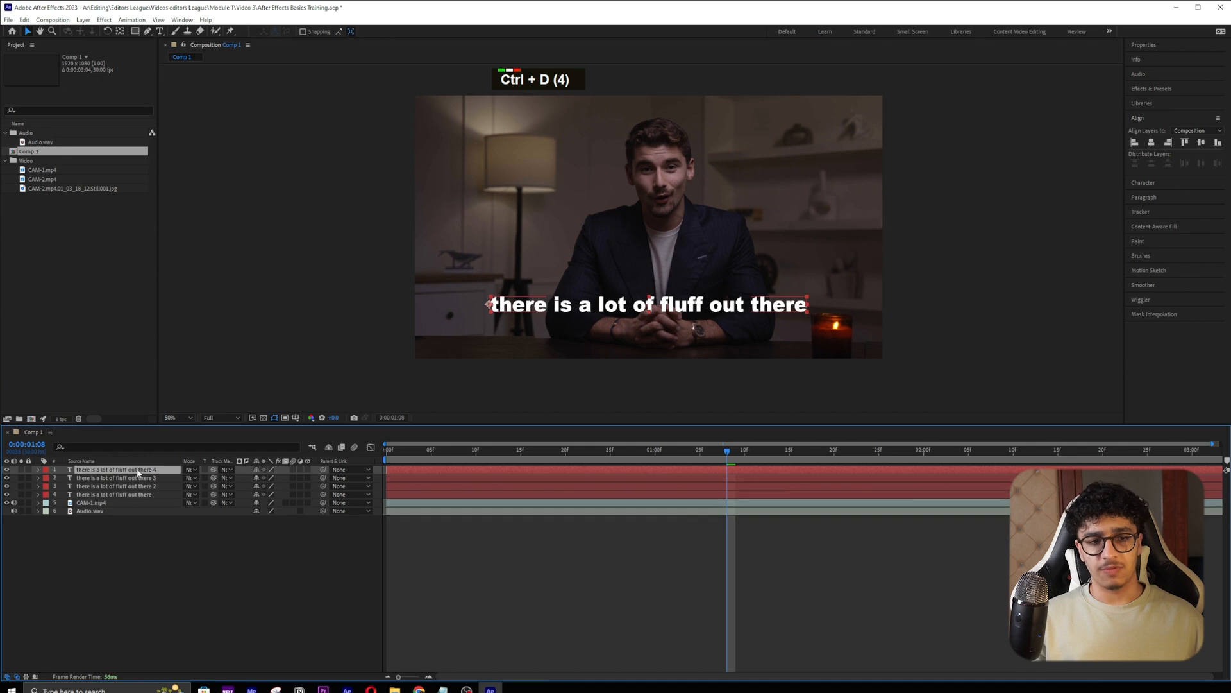
key(ctrl+d)
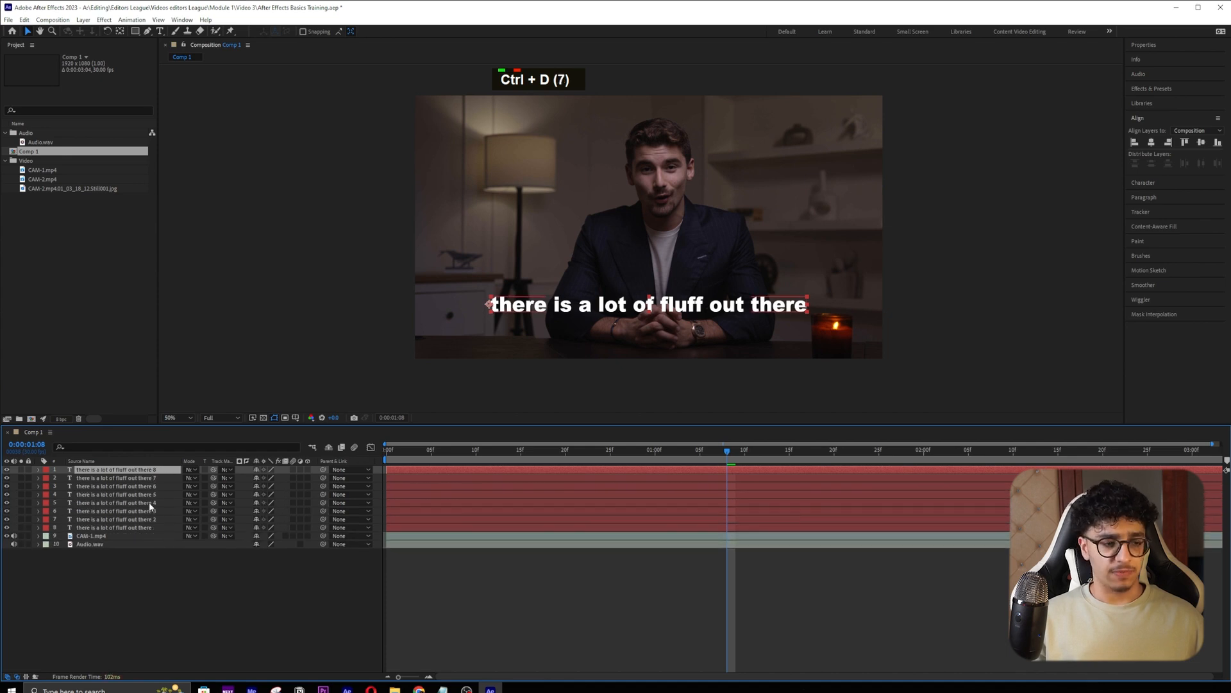
- Shorten the text of the original, lowest text layer to "there"
double_click(147, 526)
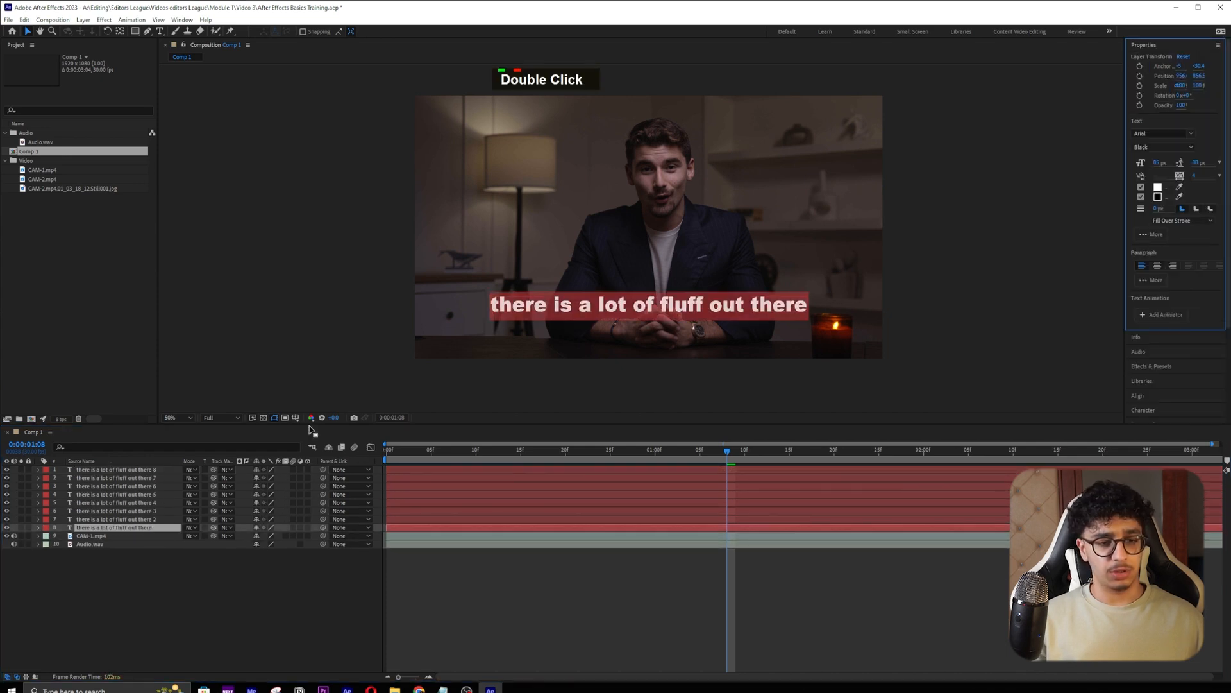
drag(546, 305, 883, 300)
key(BackSpace)
click(182, 651)
click(88, 526)
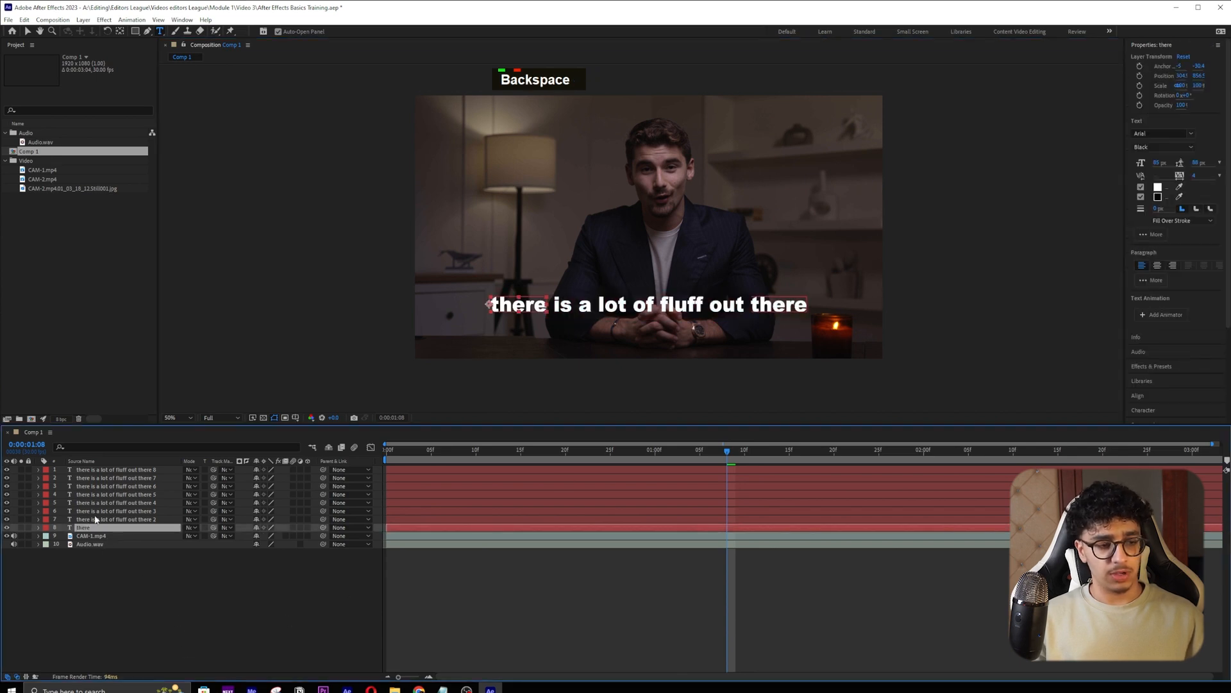
- Reduce the text of the layer directly above "there" to "is"
double_click(100, 518)
key(BackSpace)
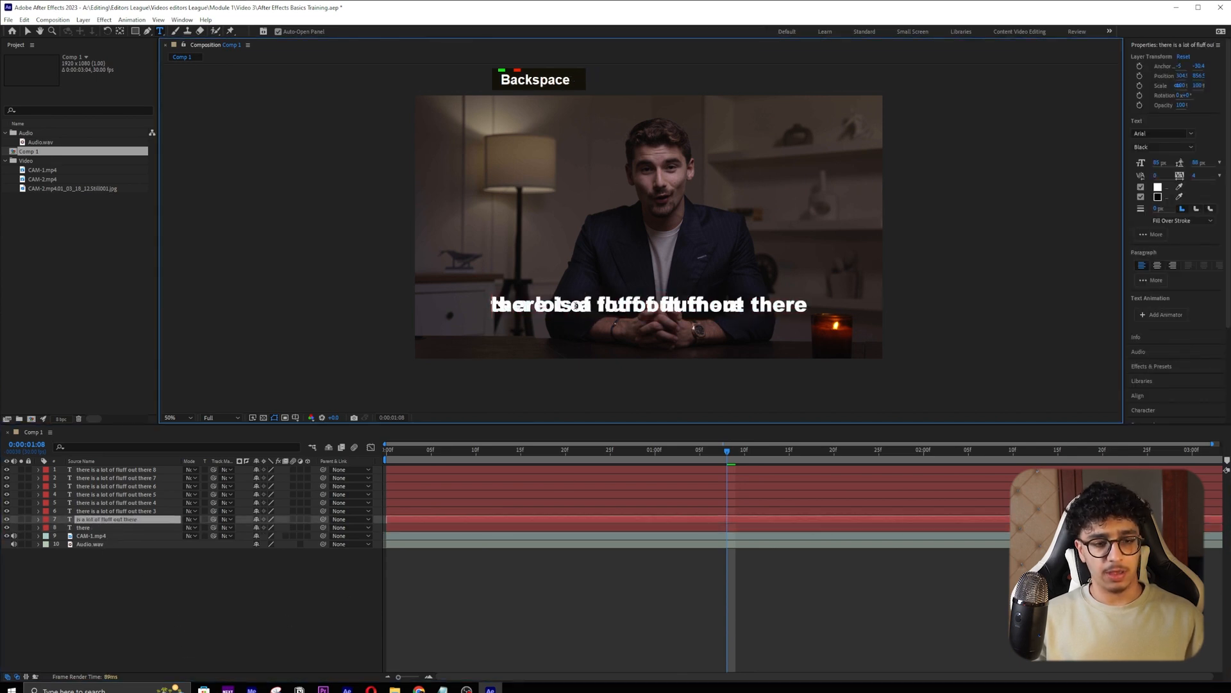
key(BackSpace)
key(BackSpace)
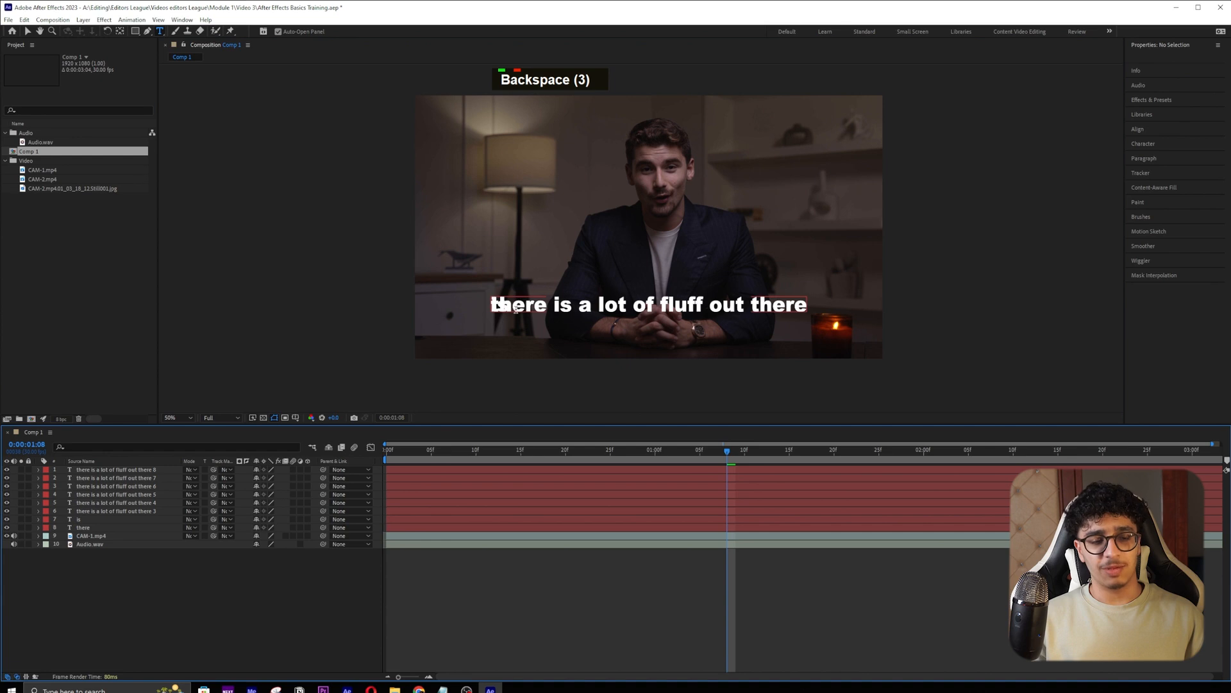
- Remove "there is" from the layer above "is", leaving "a lot of fluff out there"
key(v)
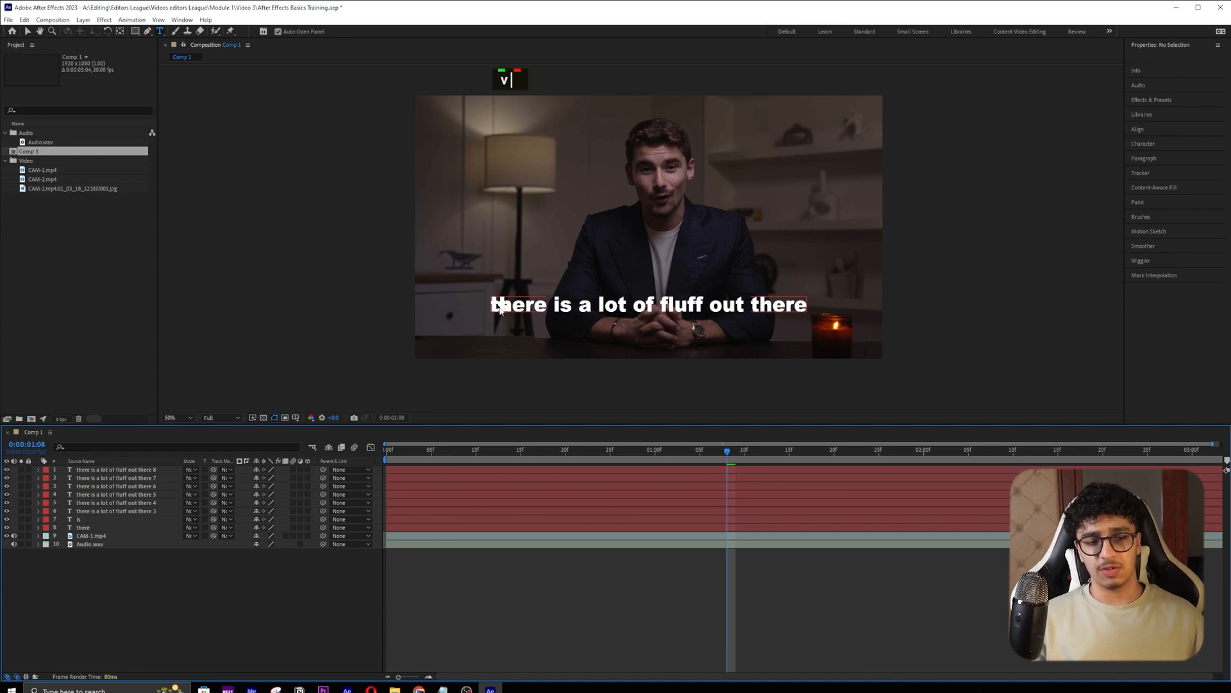
click(504, 308)
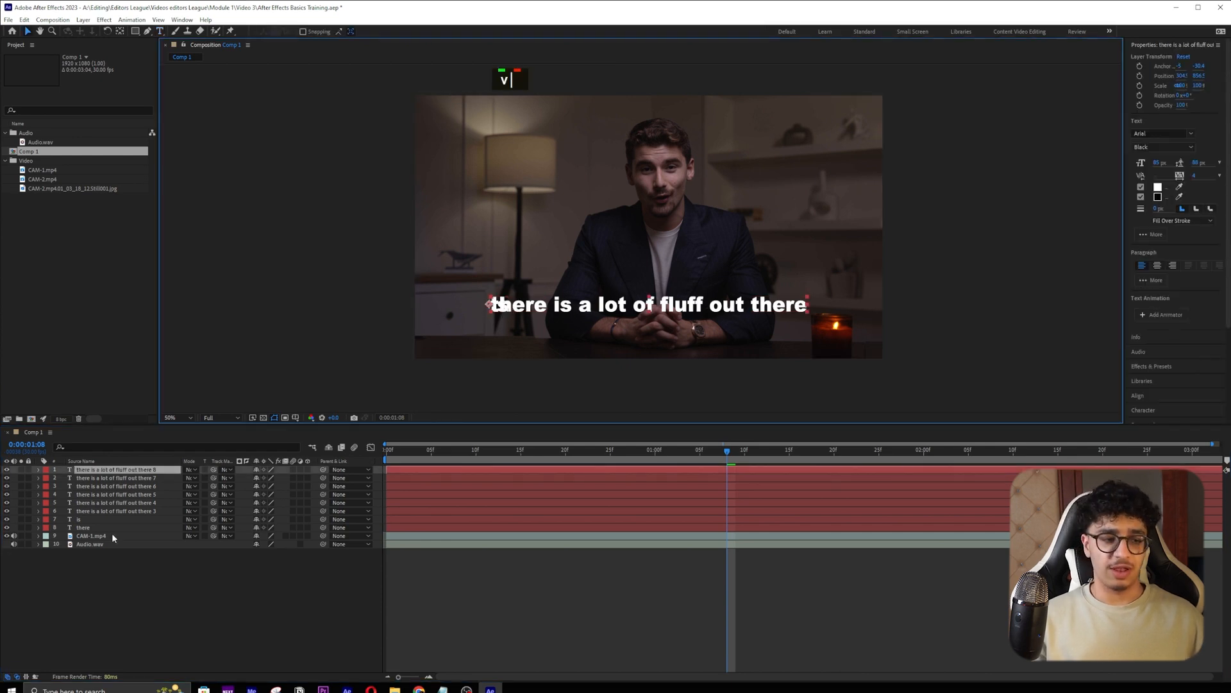
click(130, 508)
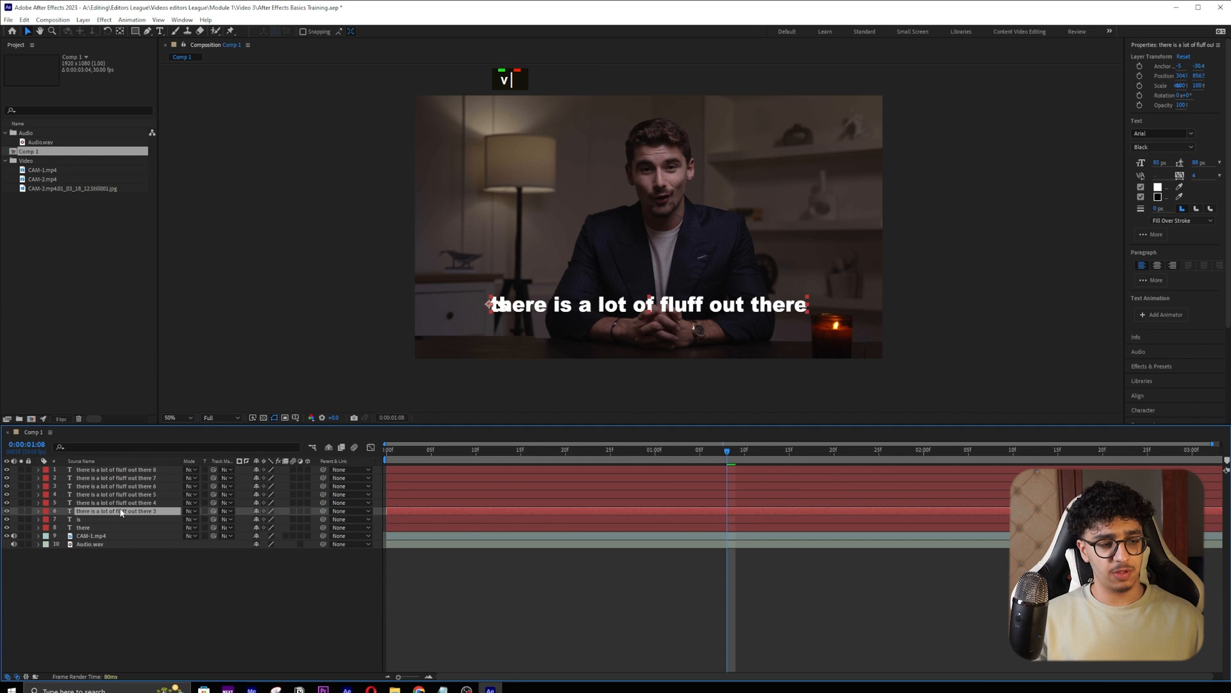
double_click(582, 305)
key(BackSpace)
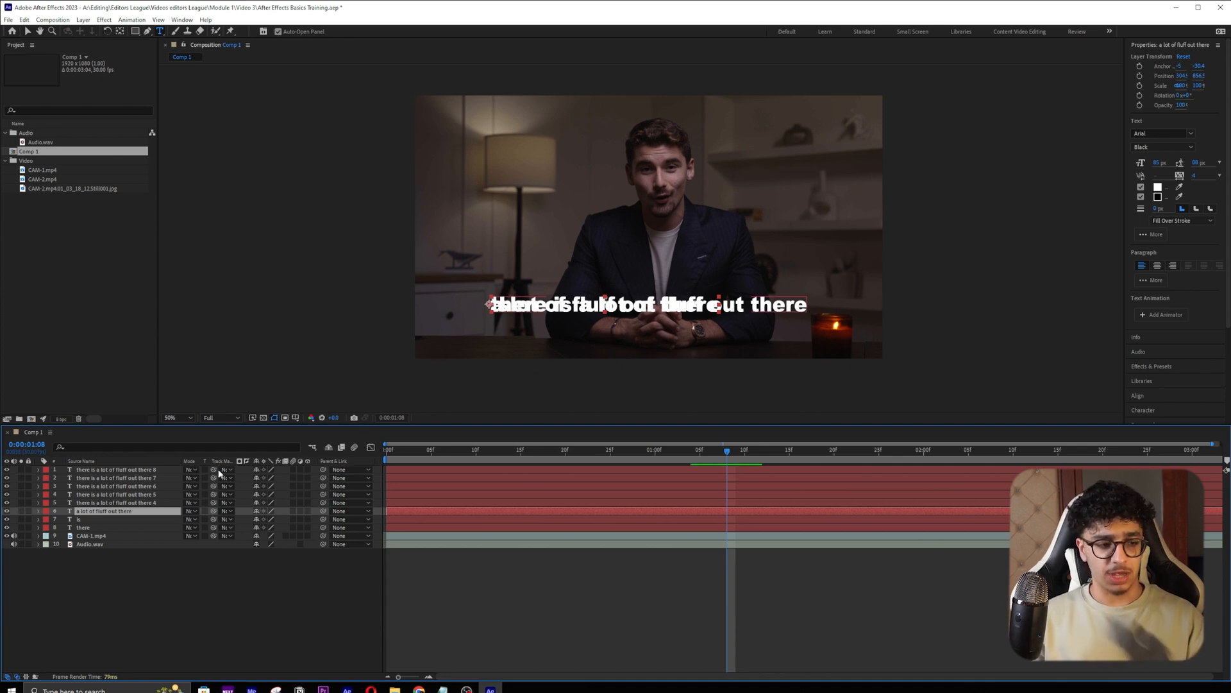
- Try moving the "a lot of fluff out there" layer straight up above the other text, and solo it
key(v)
drag(645, 283, 551, 278)
key(ctrl+z)
key(ctrl+z)
drag(614, 294, 595, 258)
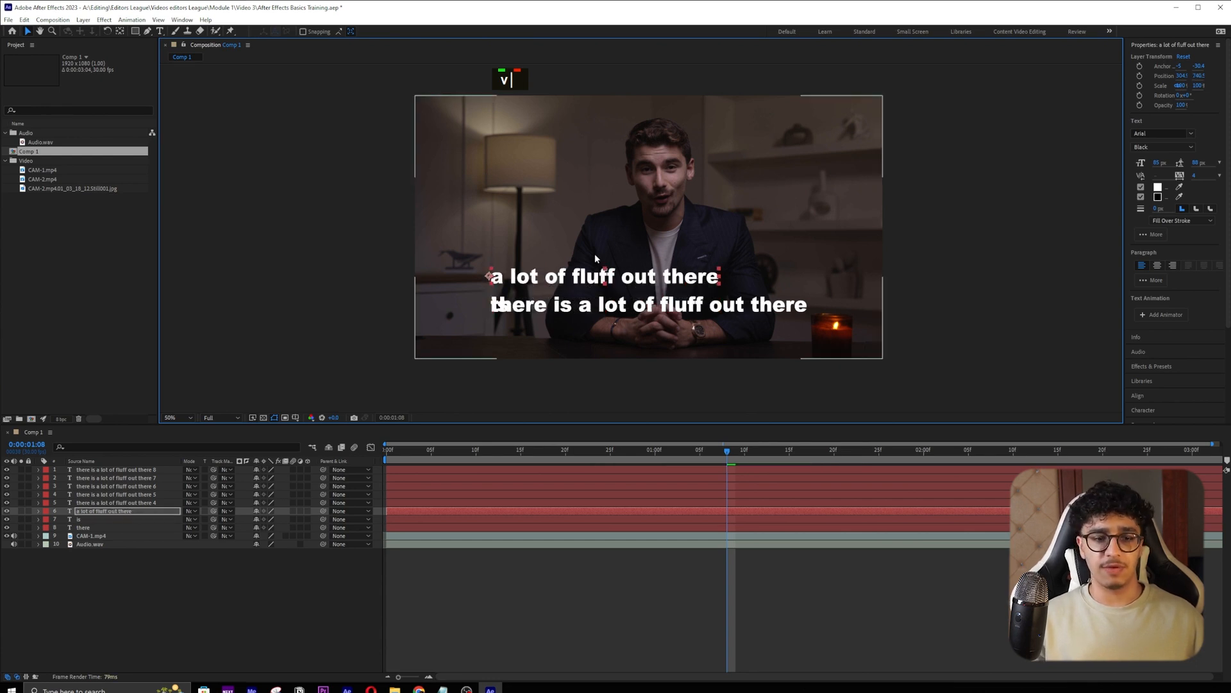
click(21, 511)
double_click(21, 511)
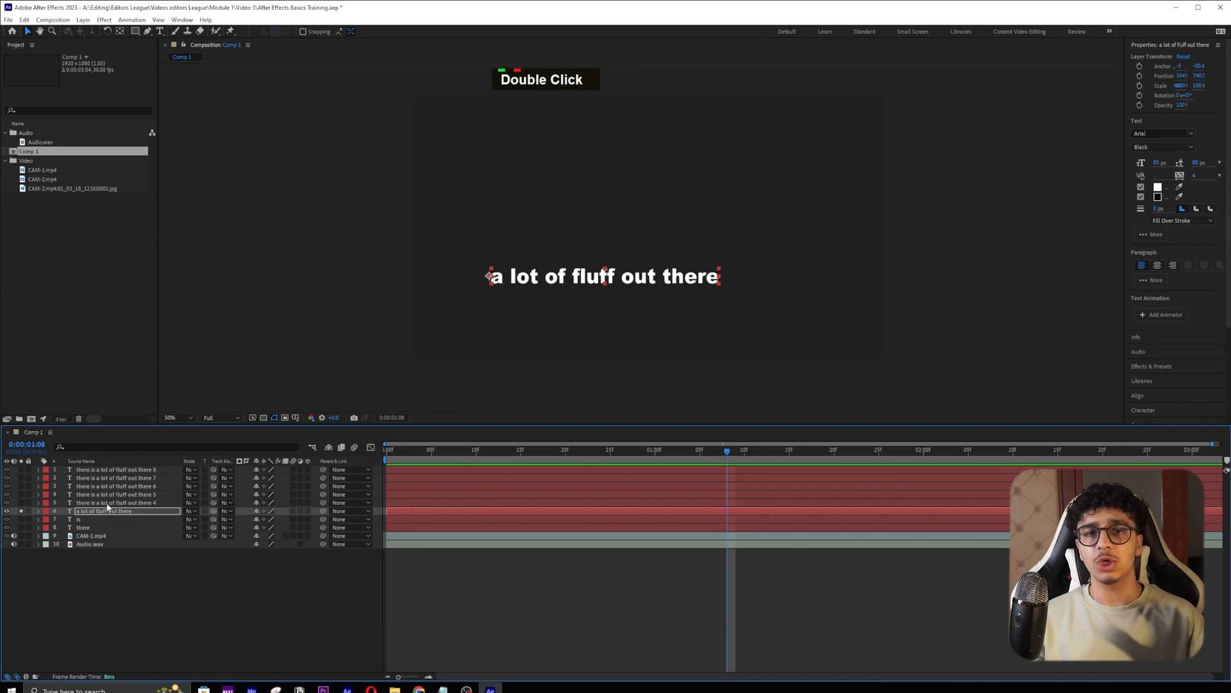
- Undo the solo and the upward move of the "a lot of fluff out there" layer
key(ctrl+z)
key(ctrl+z)
key(ctrl+z)
key(ctrl+z)
key(ctrl+z)
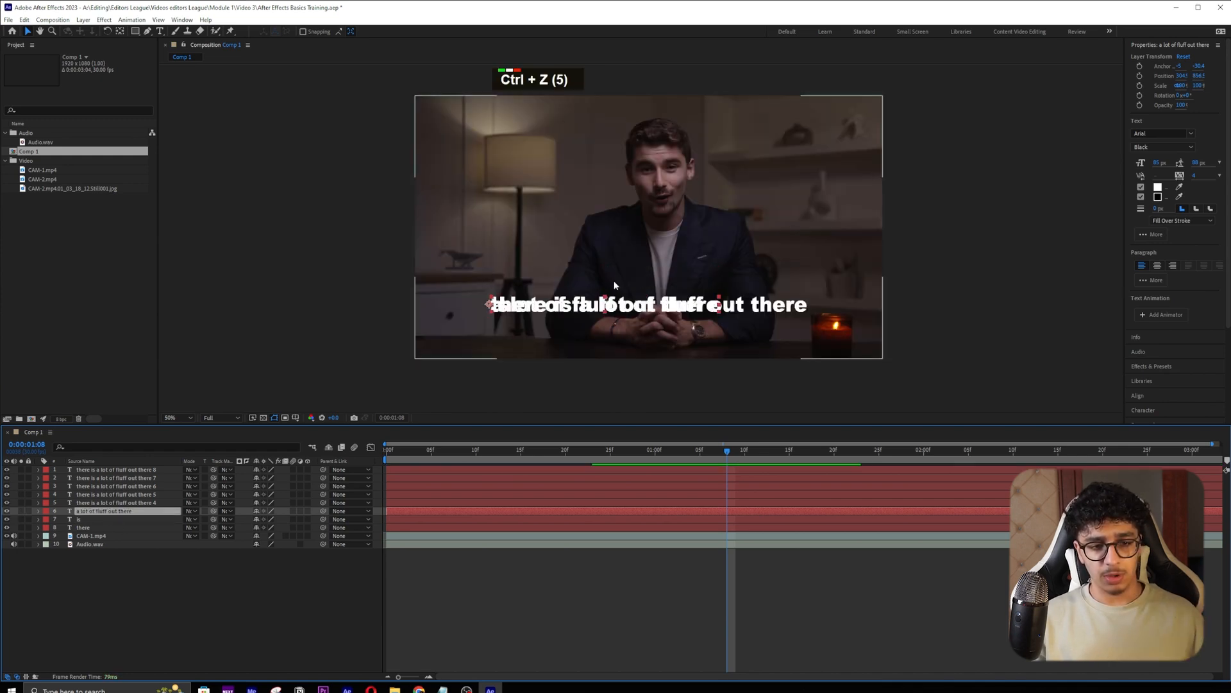
- Solo the "a lot of fluff out there" layer and shorten its text to "a"
click(22, 512)
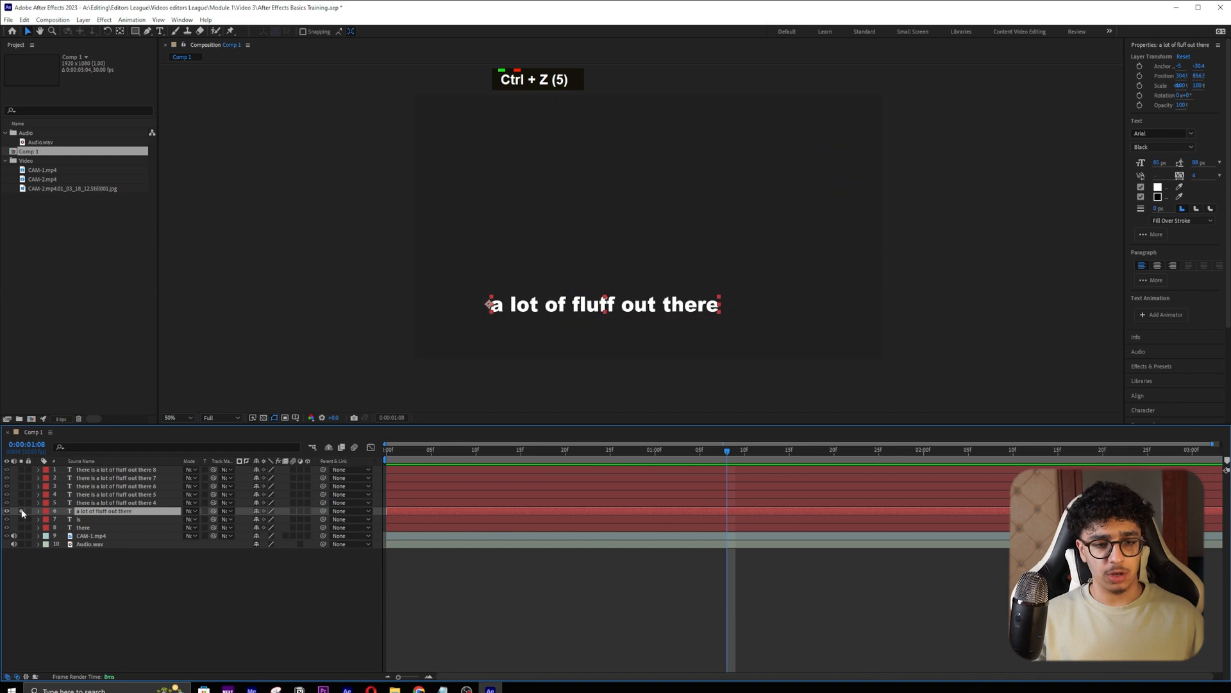
click(88, 527)
click(94, 519)
click(532, 313)
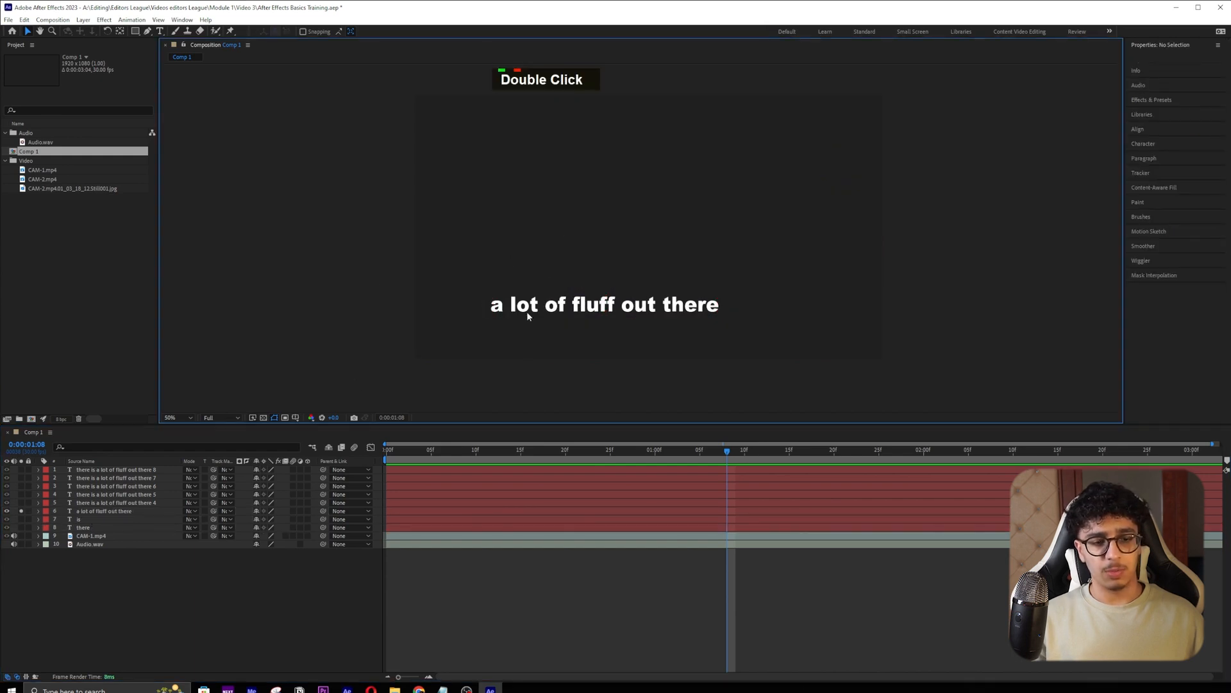
double_click(150, 512)
drag(506, 306, 721, 302)
key(BackSpace)
key(BackSpace)
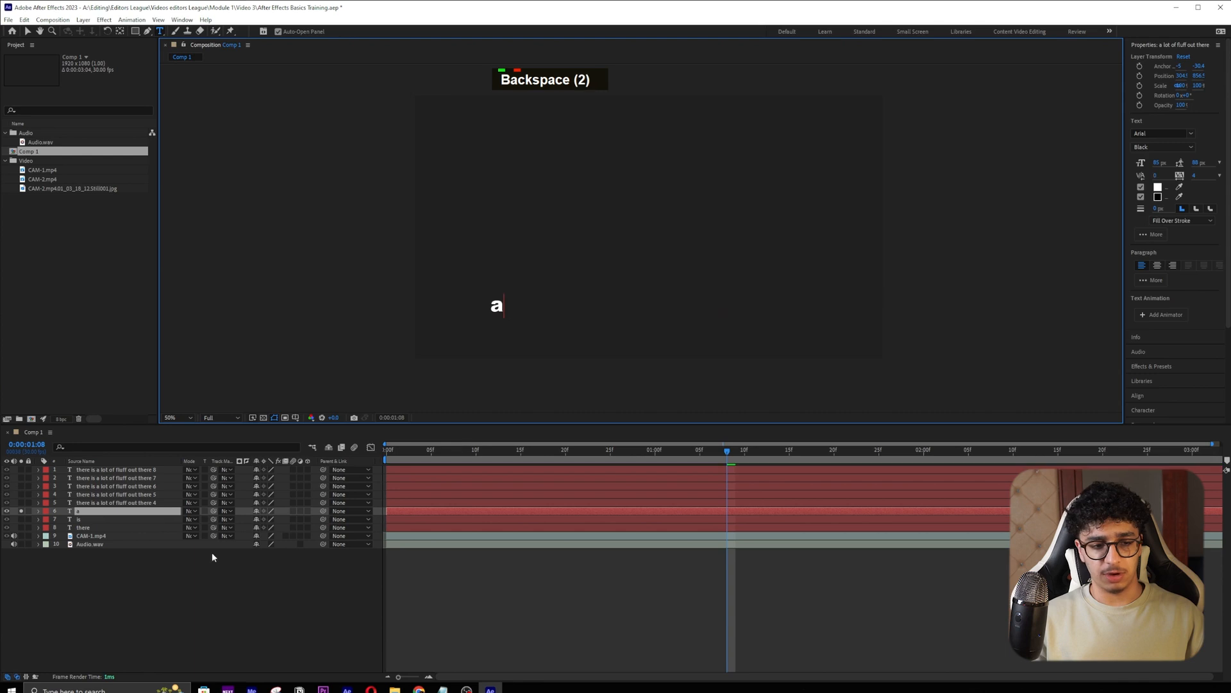
click(113, 565)
- Switch the solo to the layer above "a" and reduce its text to "lot"
click(21, 511)
click(22, 503)
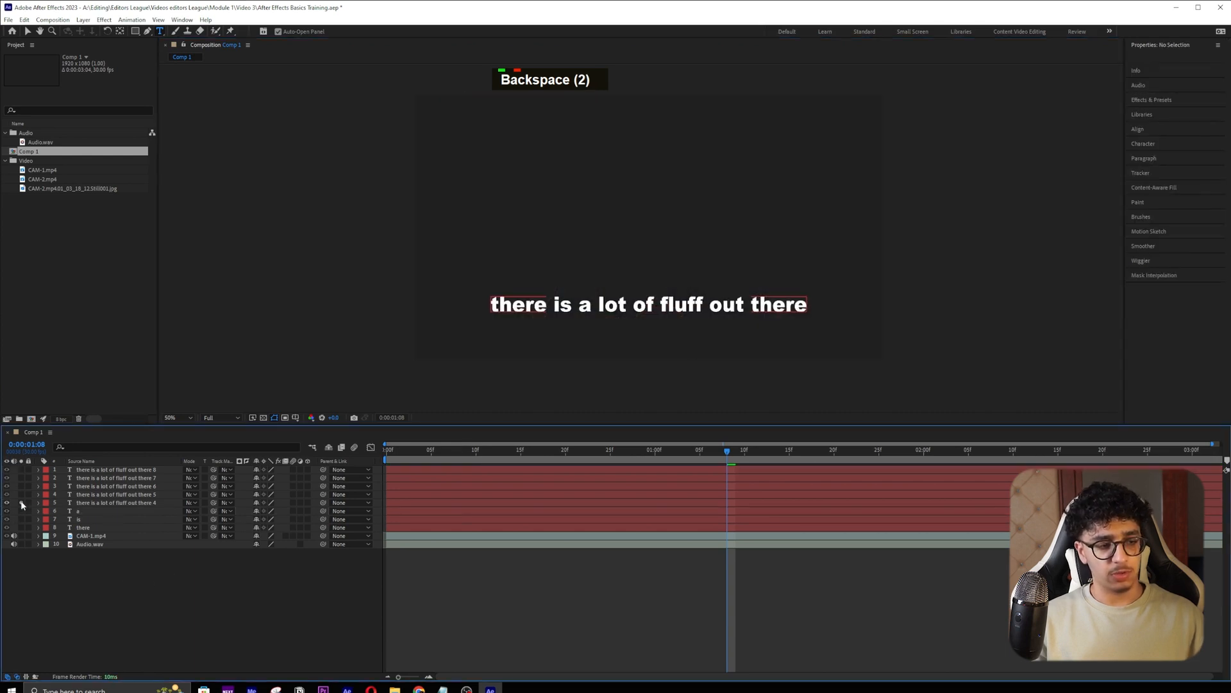
click(125, 495)
click(135, 504)
double_click(610, 303)
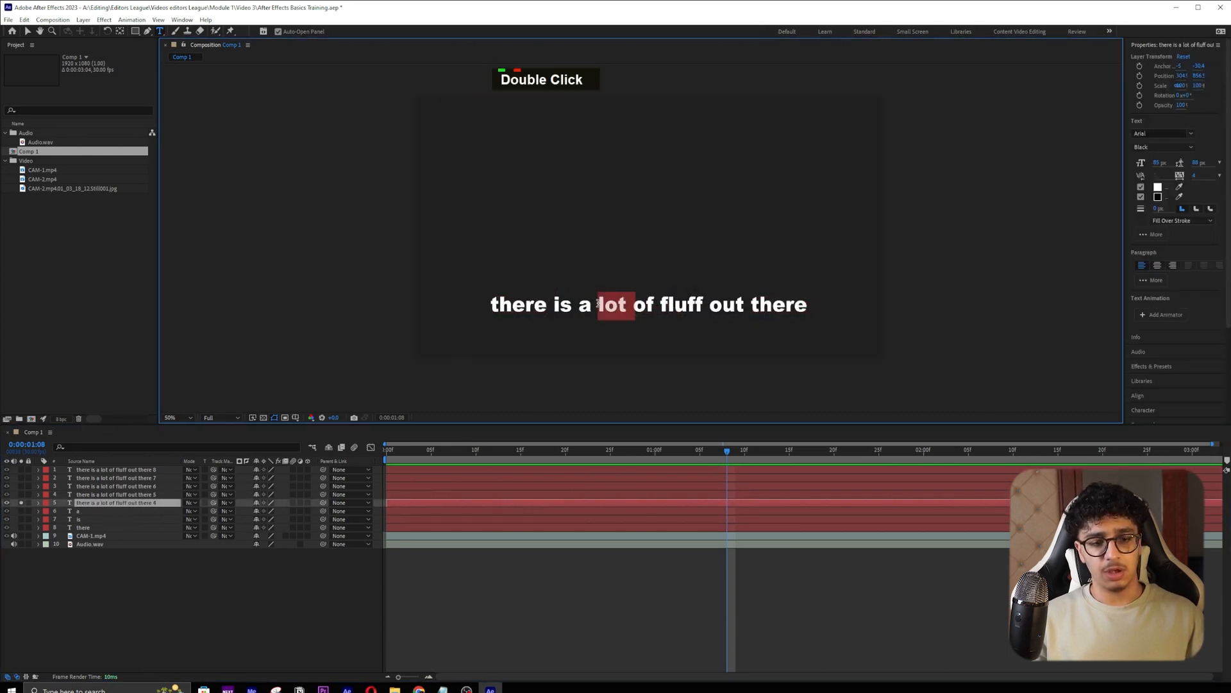
drag(599, 304, 701, 304)
key(BackSpace)
key(BackSpace)
click(656, 497)
- Unsolo the "lot" layer and reduce the text of the layer above it to "of"
click(21, 503)
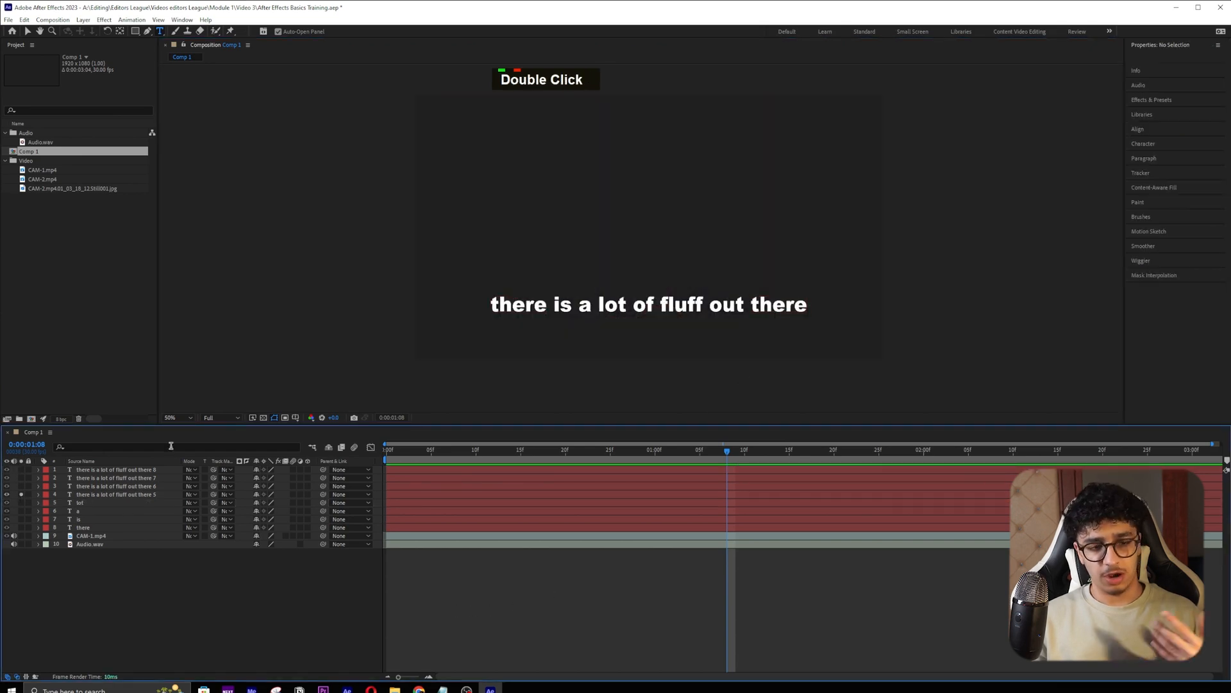
drag(632, 304, 491, 304)
key(BackSpace)
drag(511, 304, 667, 304)
key(BackSpace)
- Switch the solo to the layer above "of" and reduce its text to "fluff"
click(115, 485)
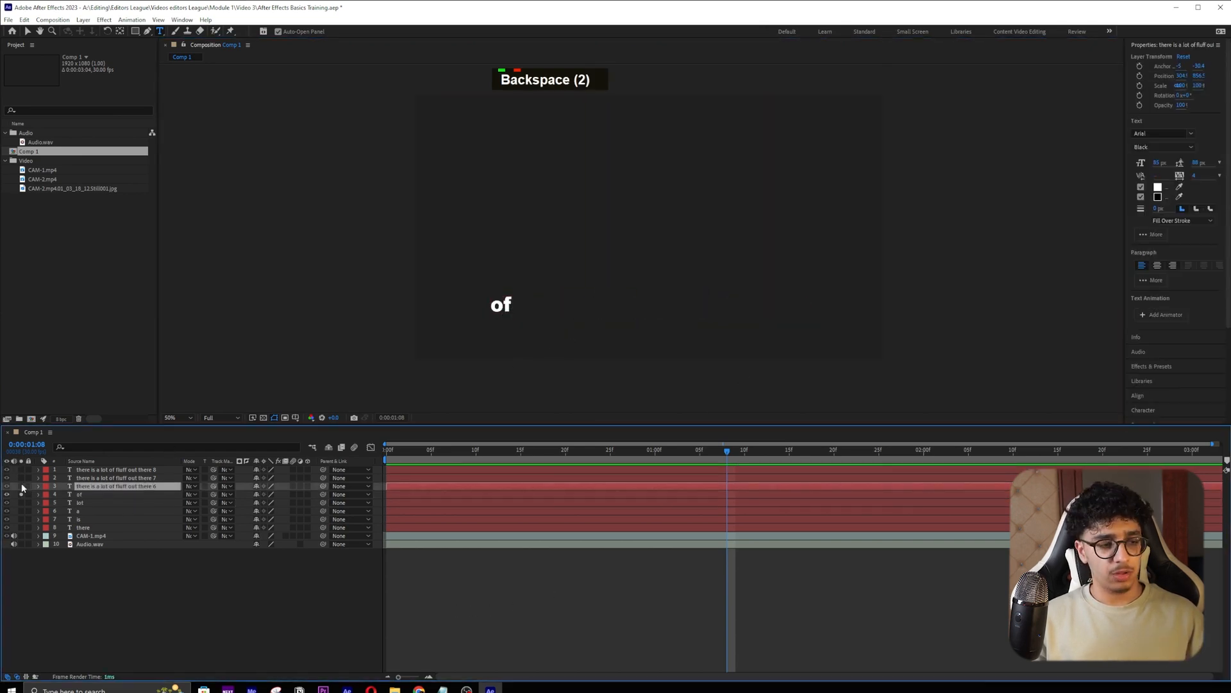
click(22, 485)
click(21, 494)
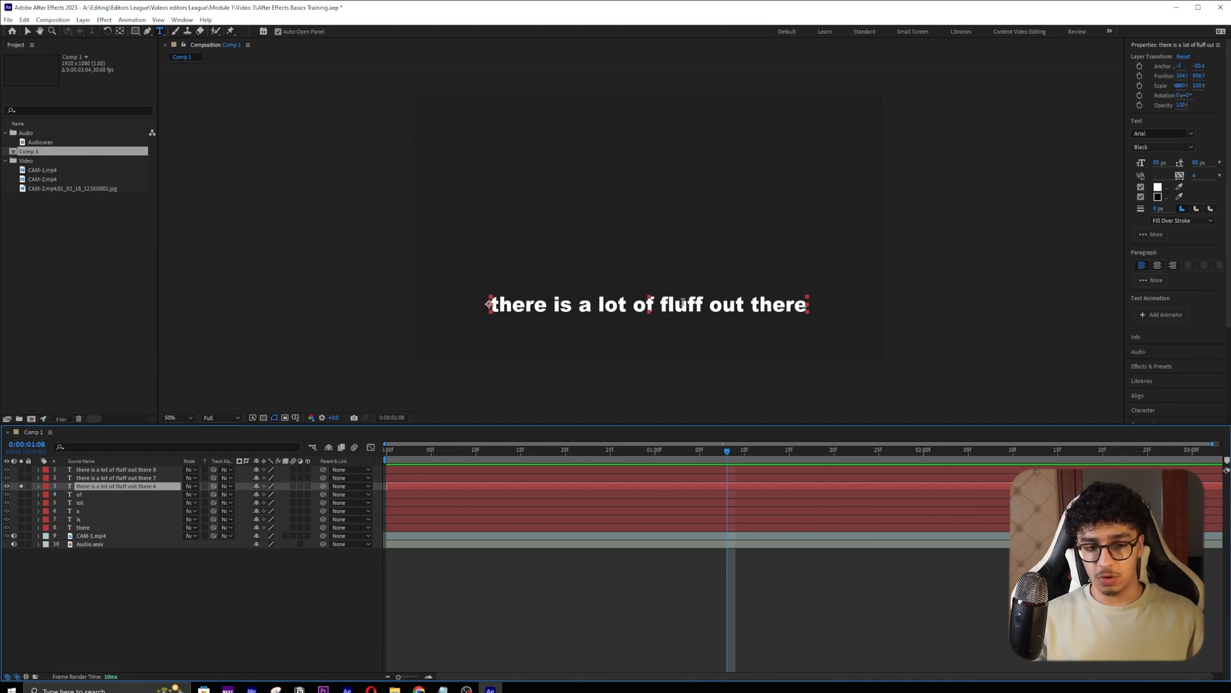
drag(662, 304, 440, 306)
key(BackSpace)
key(BackSpace)
key(BackSpace)
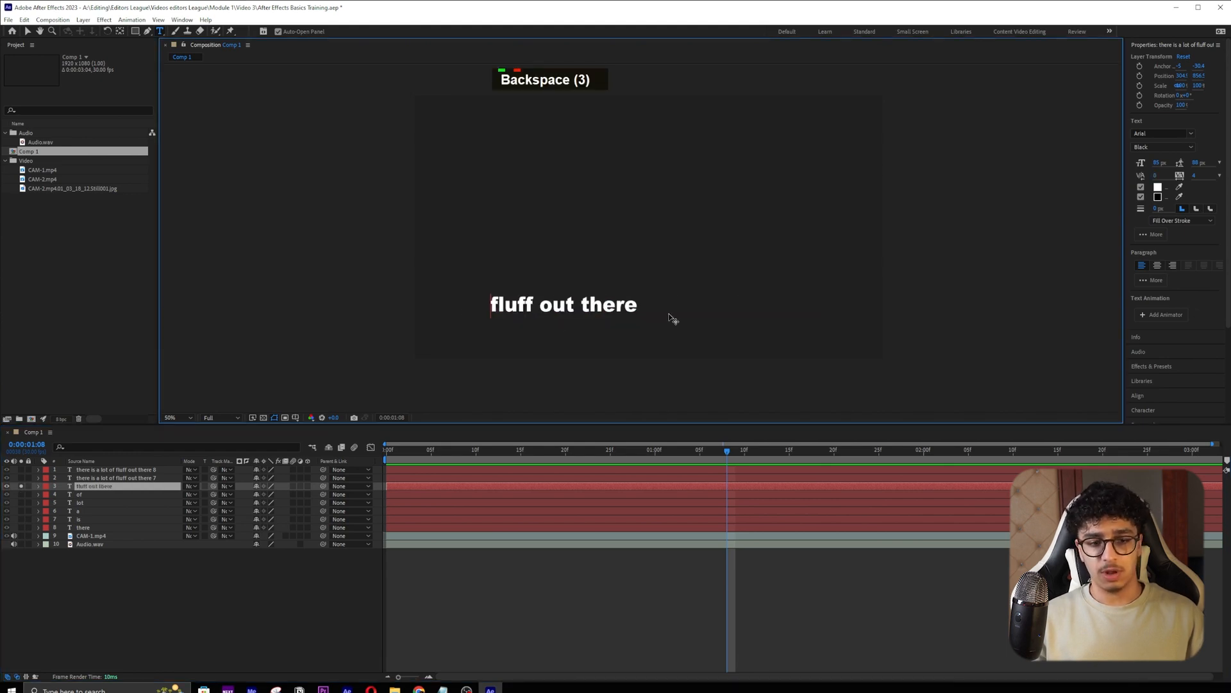
key(BackSpace)
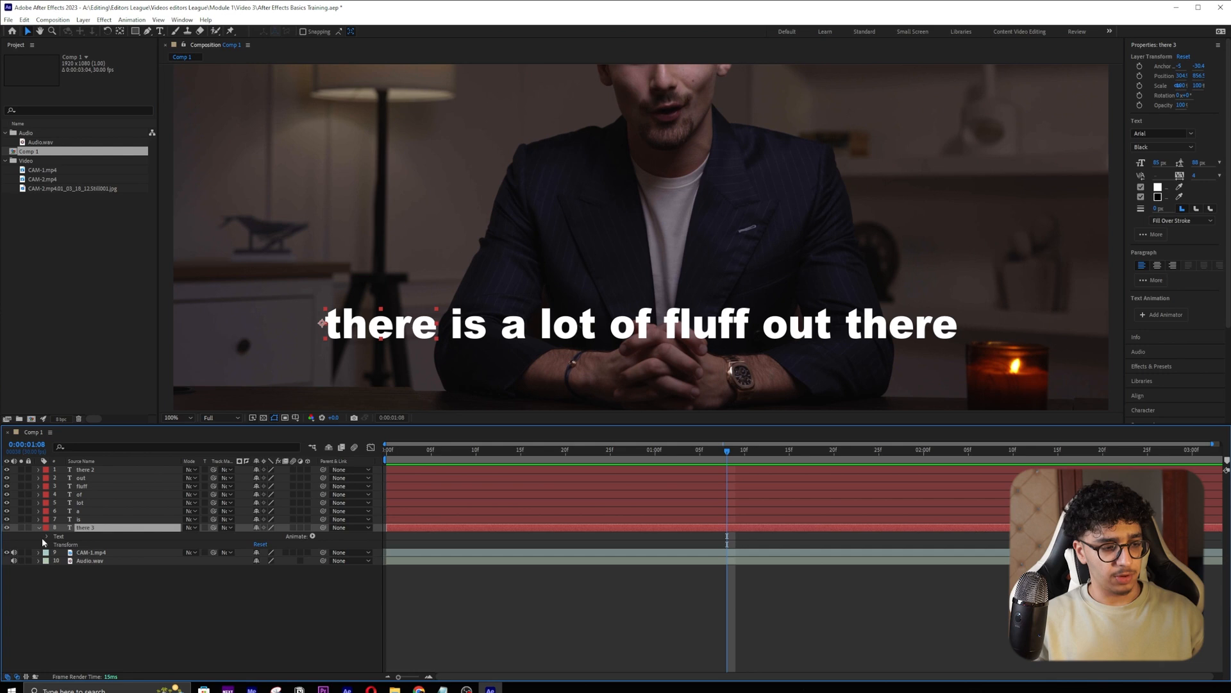
- Expand the Transform properties of the lowest "there" text layer
double_click(65, 544)
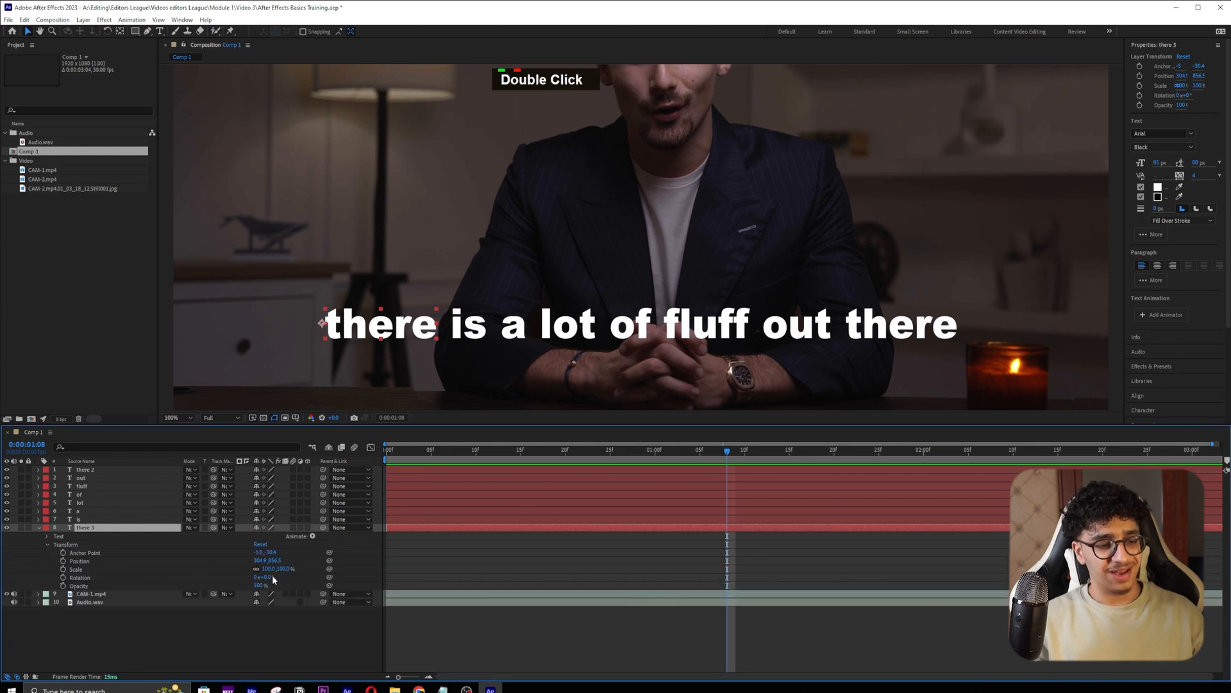
- Try rotating the lowest "there" text layer to about -41° and undo the trial change
drag(279, 569, 225, 560)
key(ctrl+z)
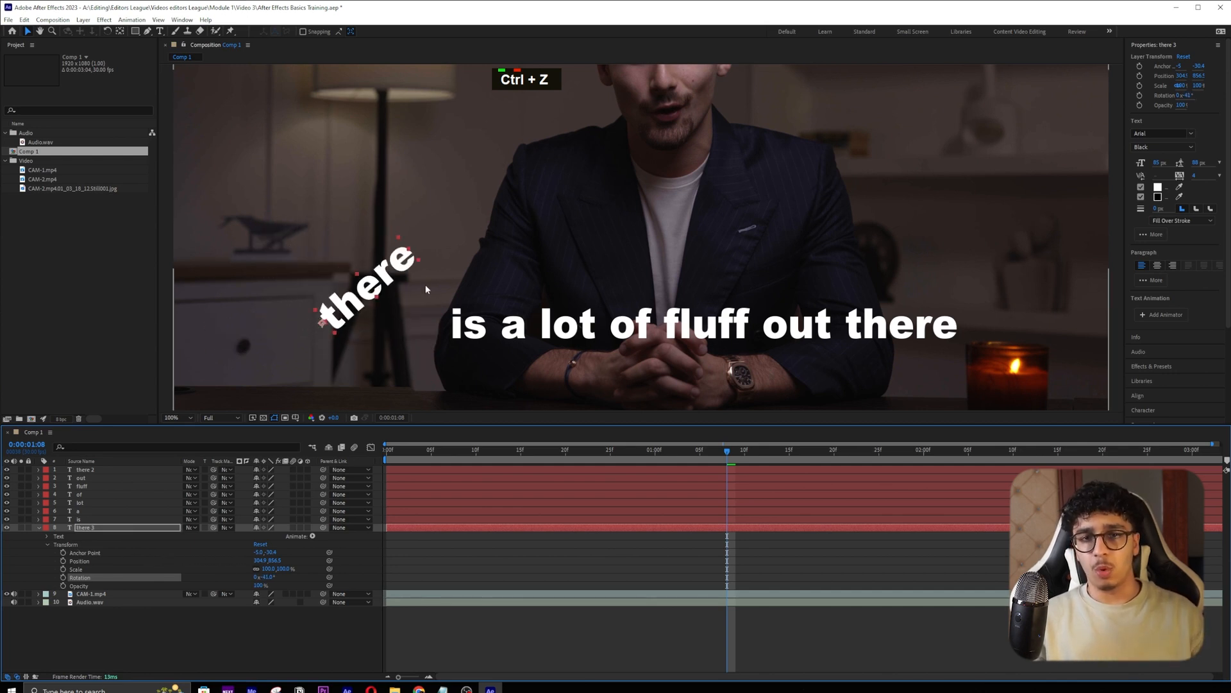
key(ctrl+z)
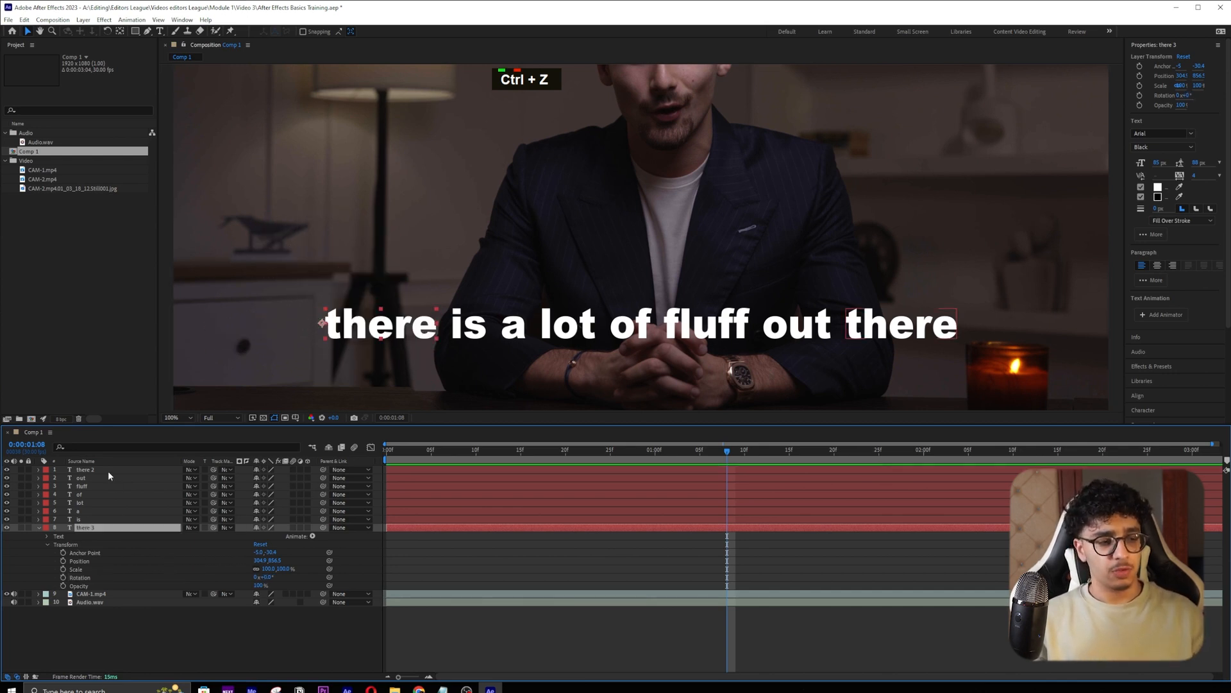
- Select all eight text layers and centre each layer's anchor point within its own word
shift+click(109, 474)
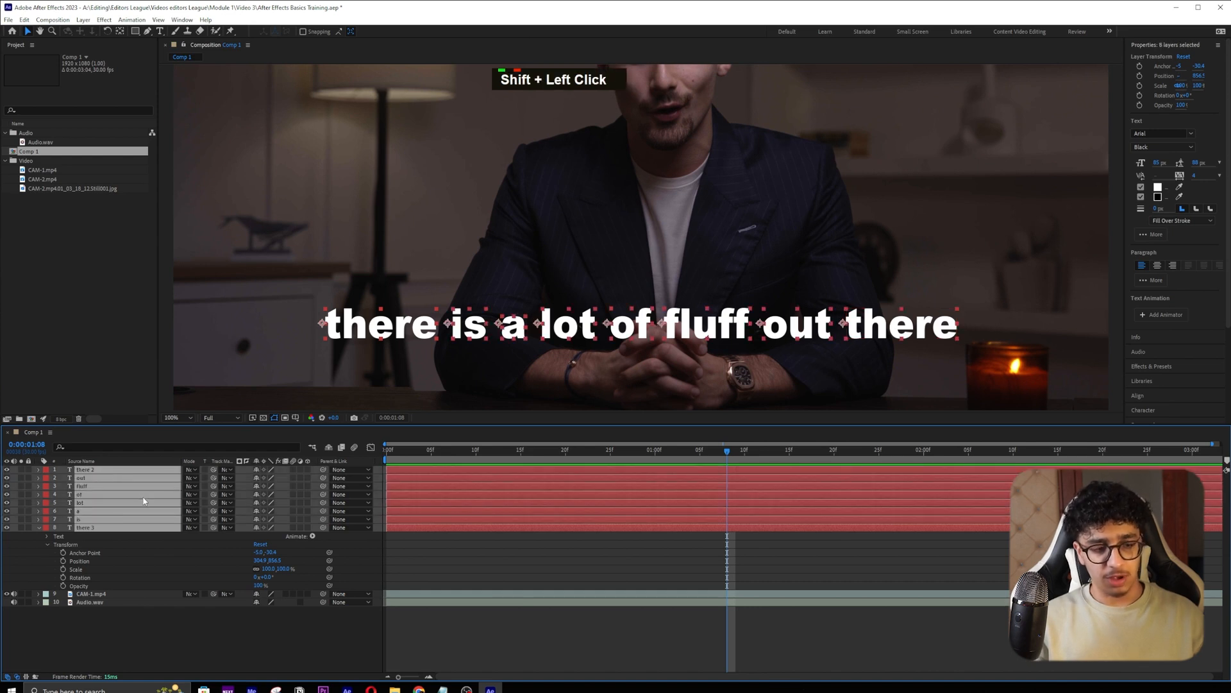
click(177, 637)
click(112, 527)
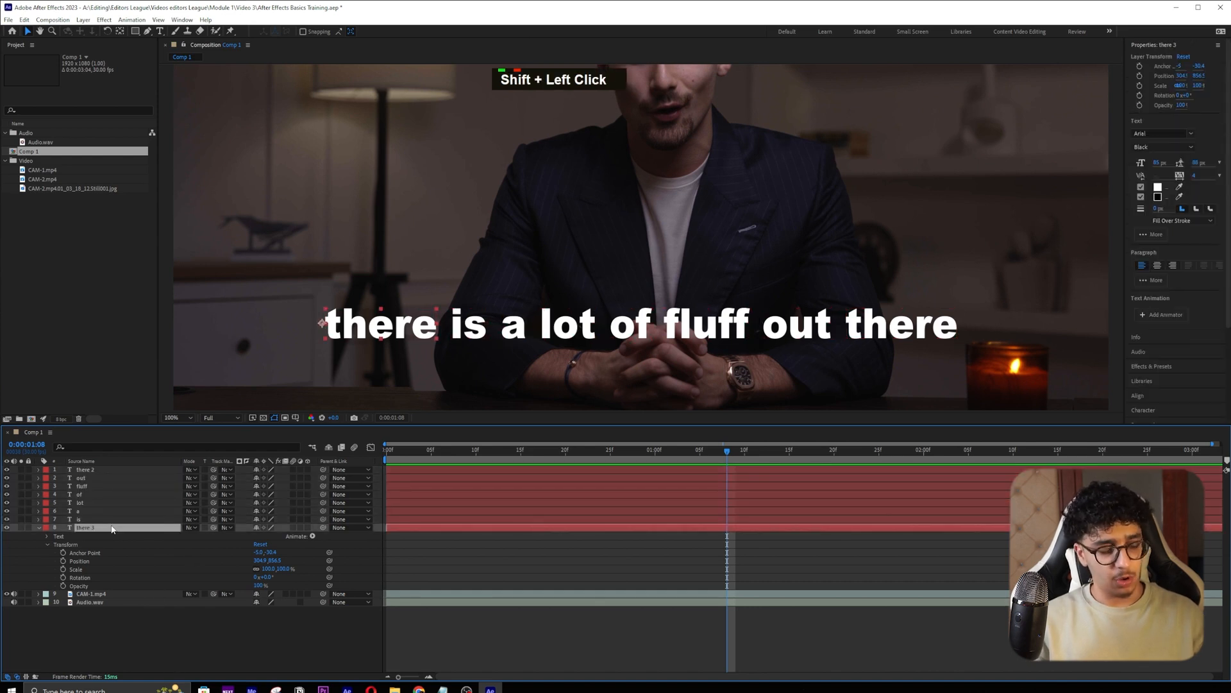
shift+click(114, 471)
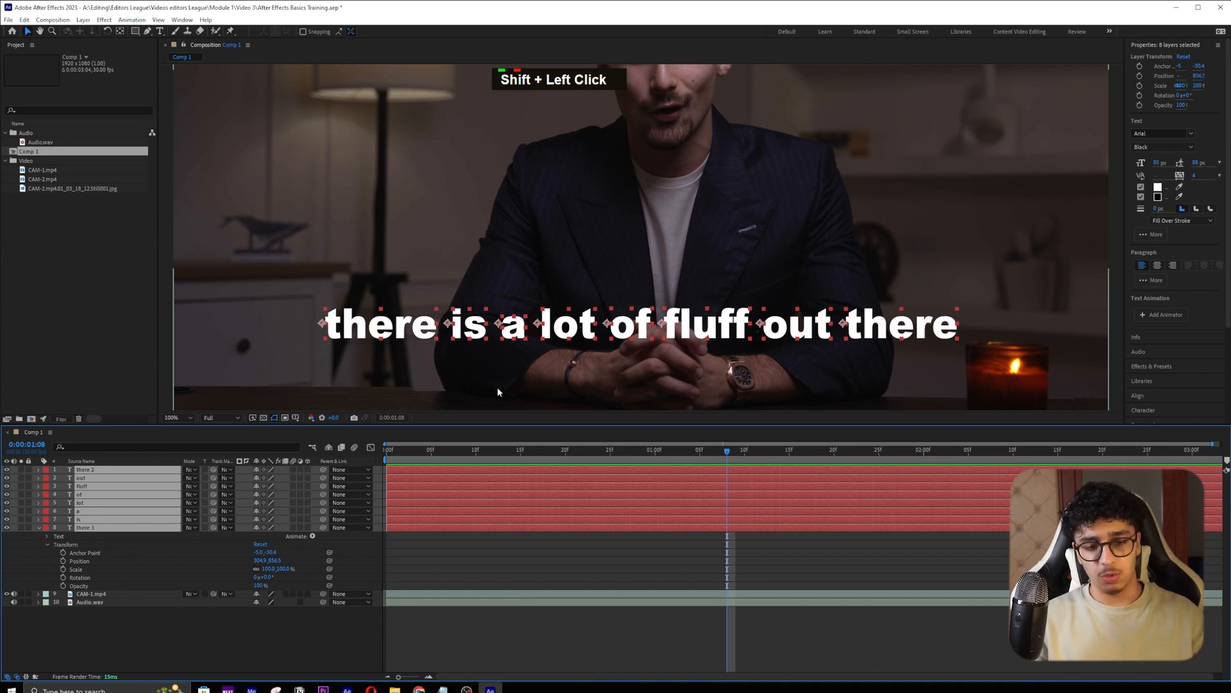
key(shift)
key(ctrl+shift+Home)
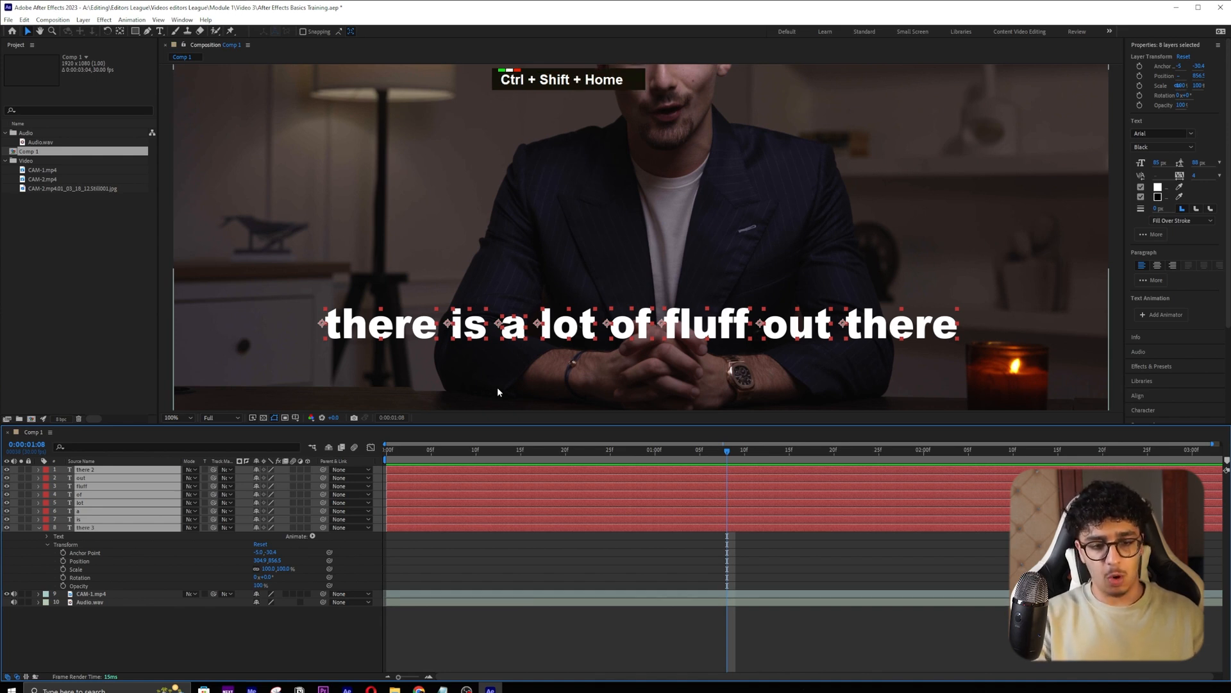
key(ctrl+Home)
key(ctrl+alt+Home)
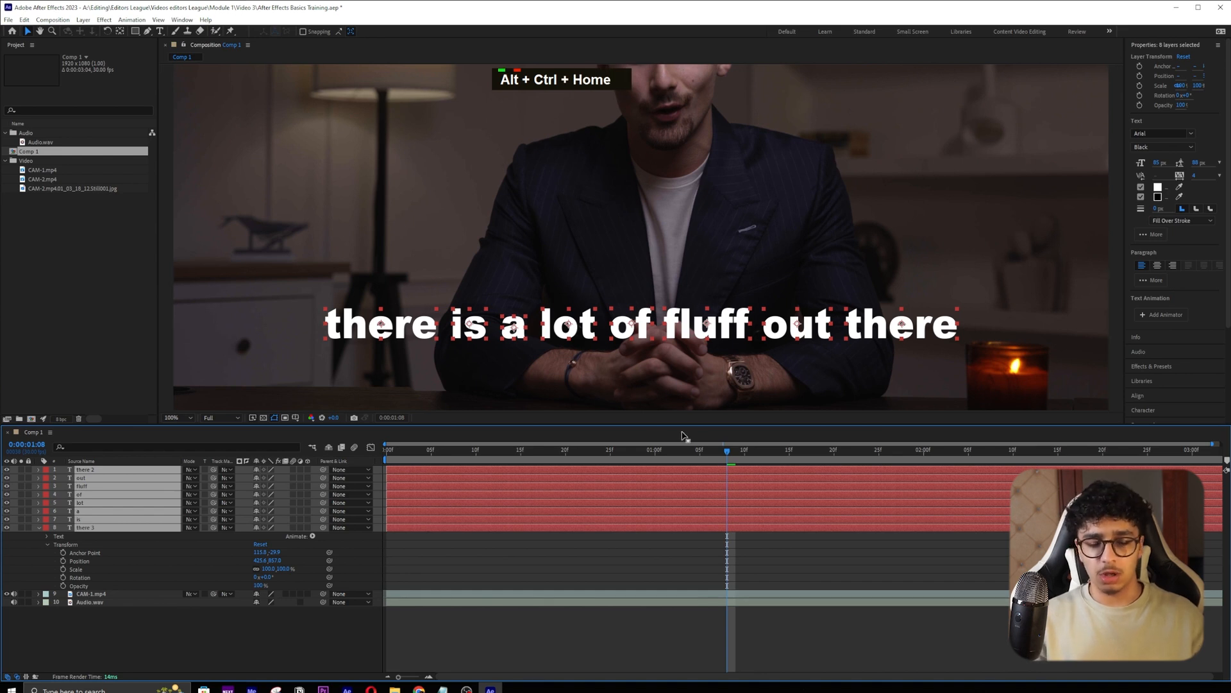
click(687, 562)
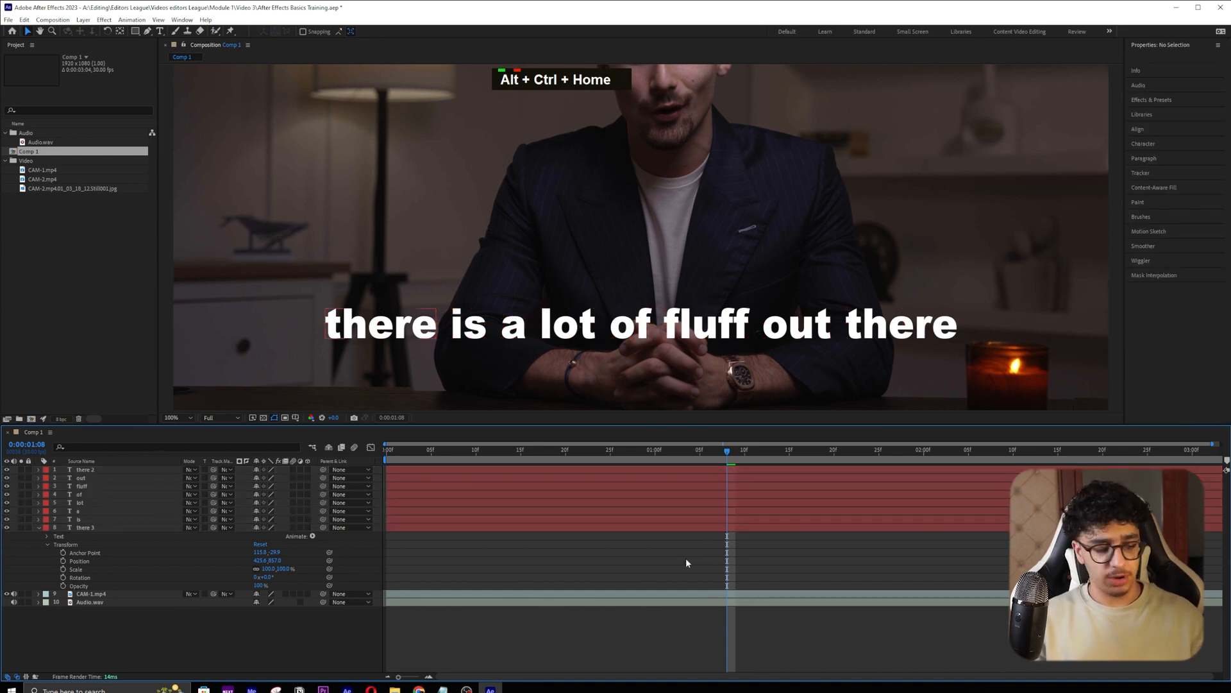
- Check the anchor points of the lowest "there" and "is" layers, and try rotating "there" about its centre before undoing it
click(106, 527)
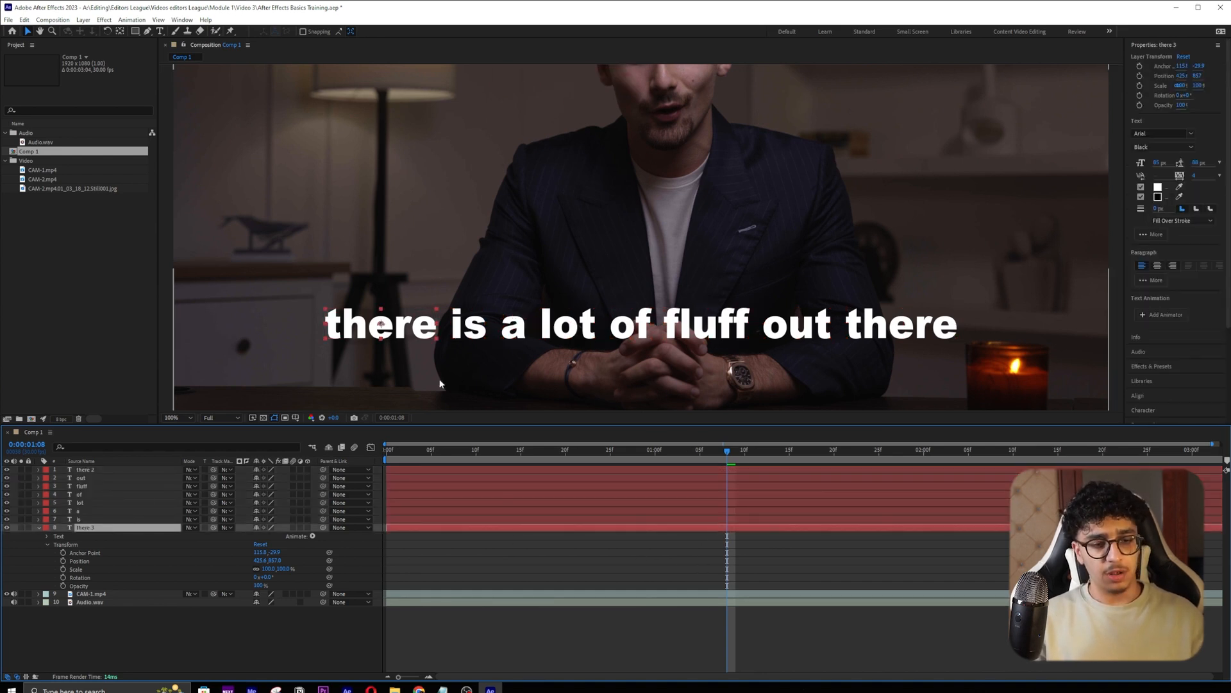
click(460, 327)
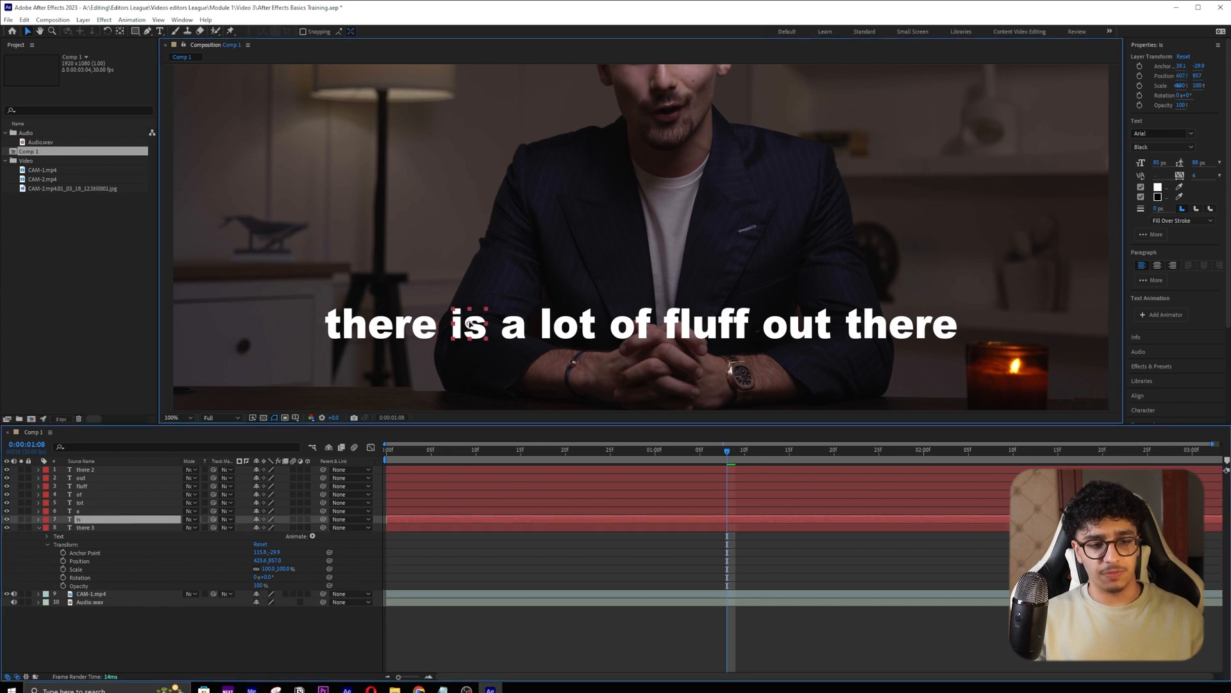
click(108, 528)
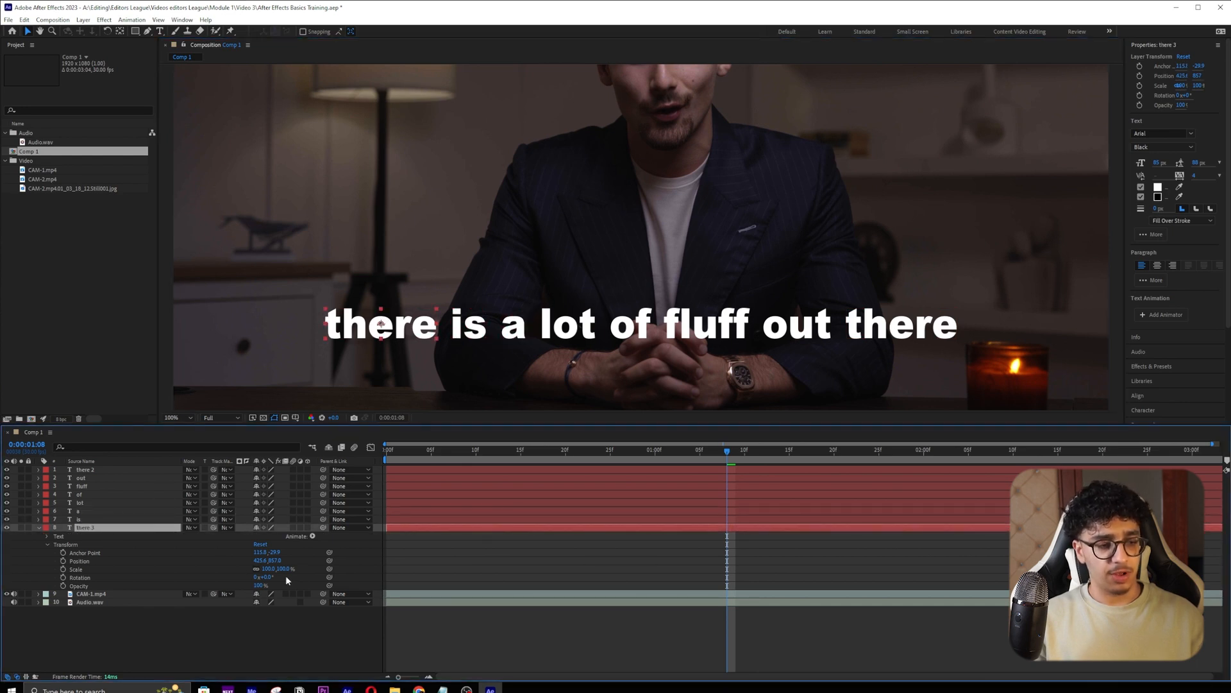
drag(262, 576, 223, 576)
key(ctrl+z)
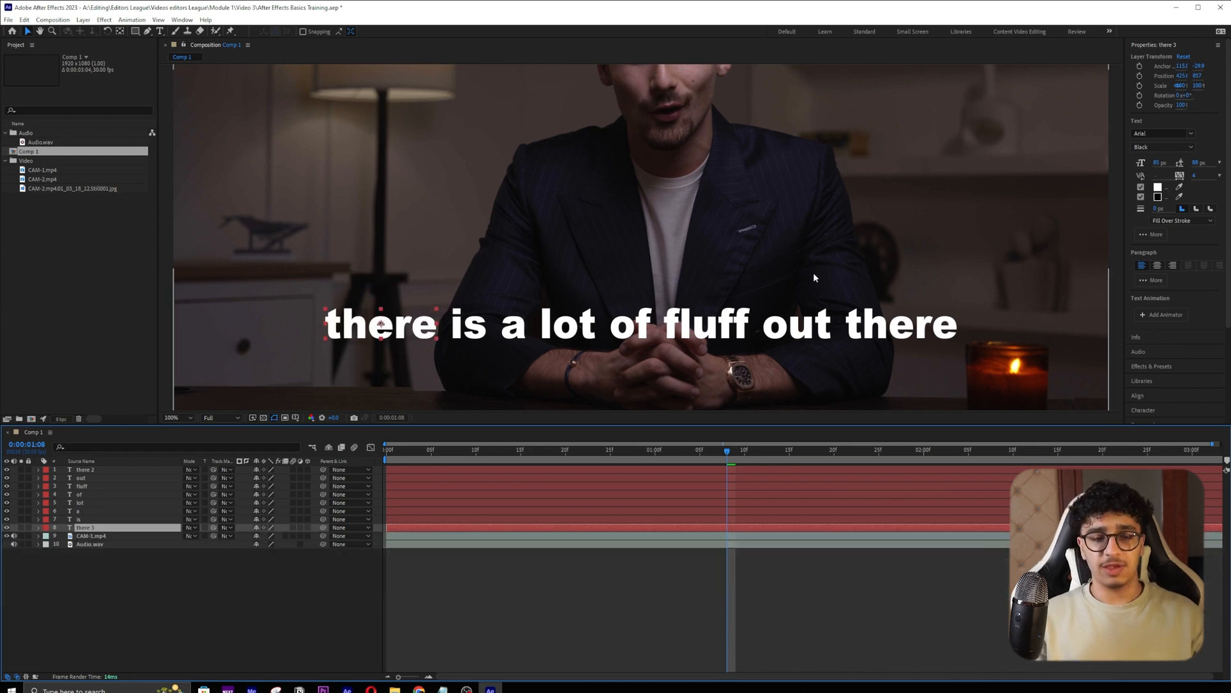
- Expand the lowest "there" layer's Transform properties and move the playhead to the start of the composition at 0:00:00:00
scroll(813, 272, down, 2)
key(space)
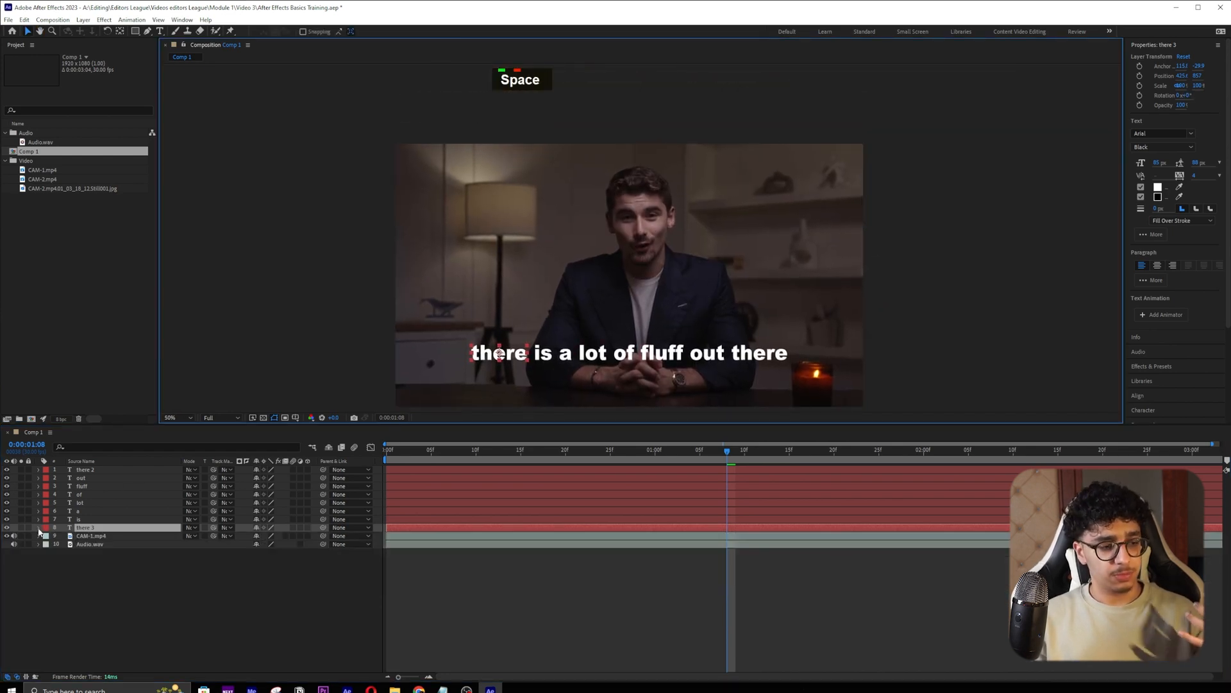
click(39, 527)
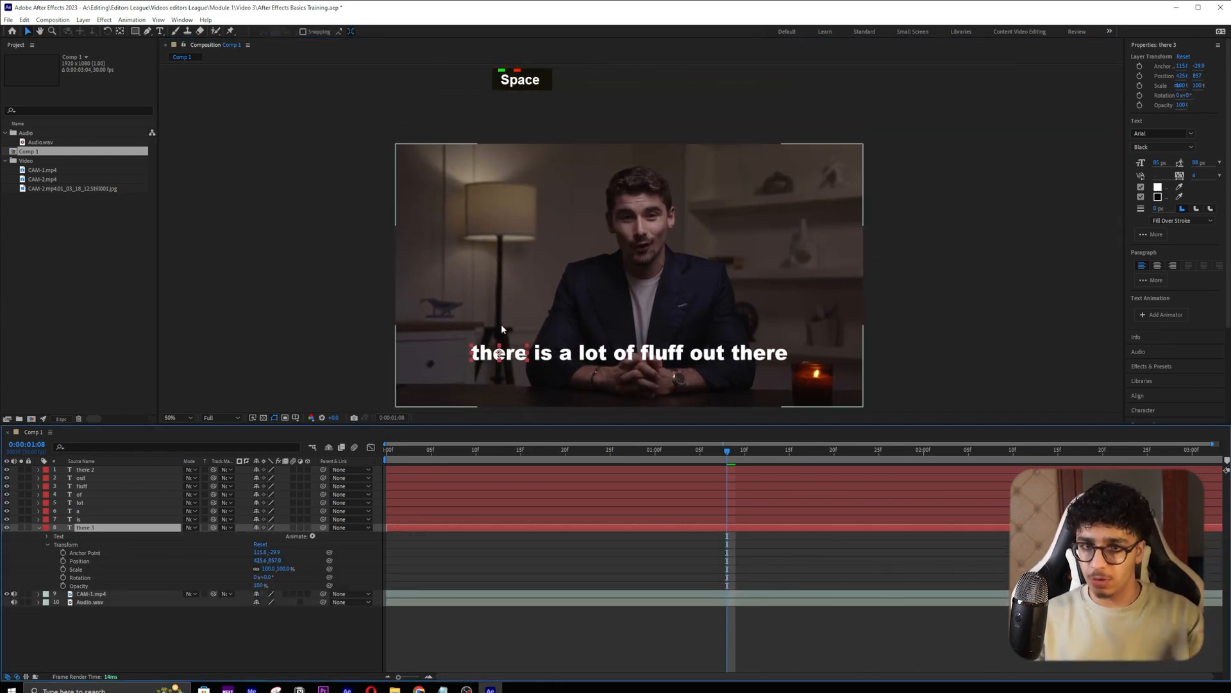
click(72, 546)
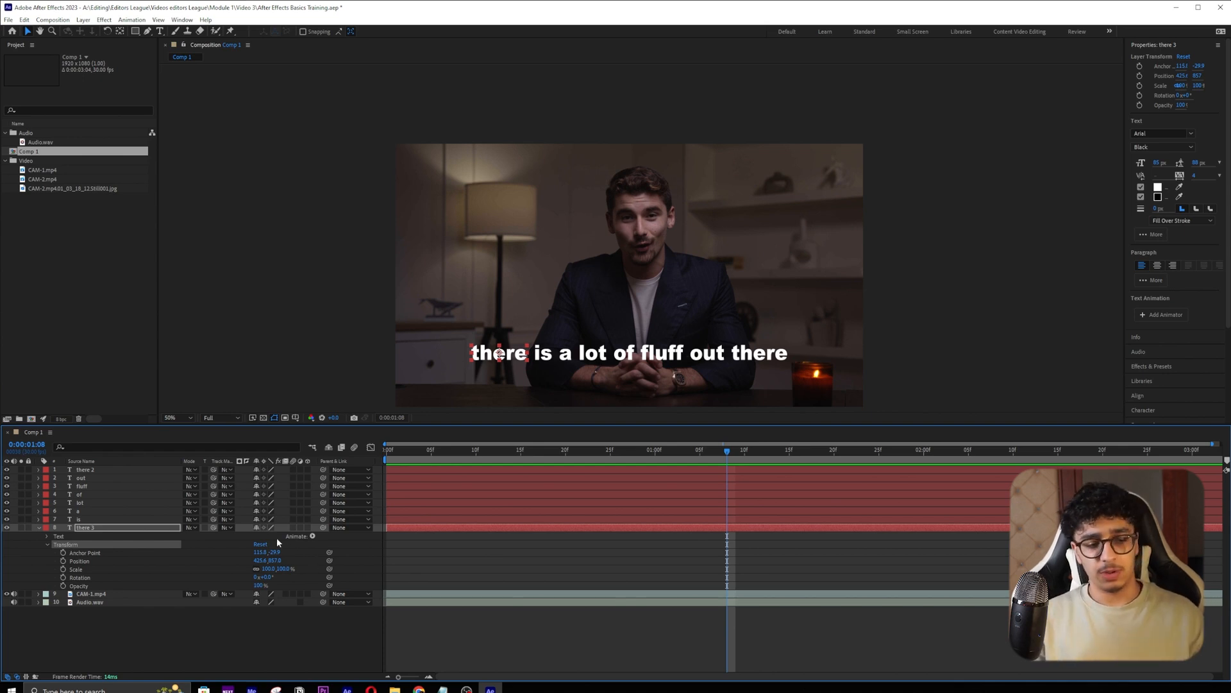
drag(718, 458, 386, 450)
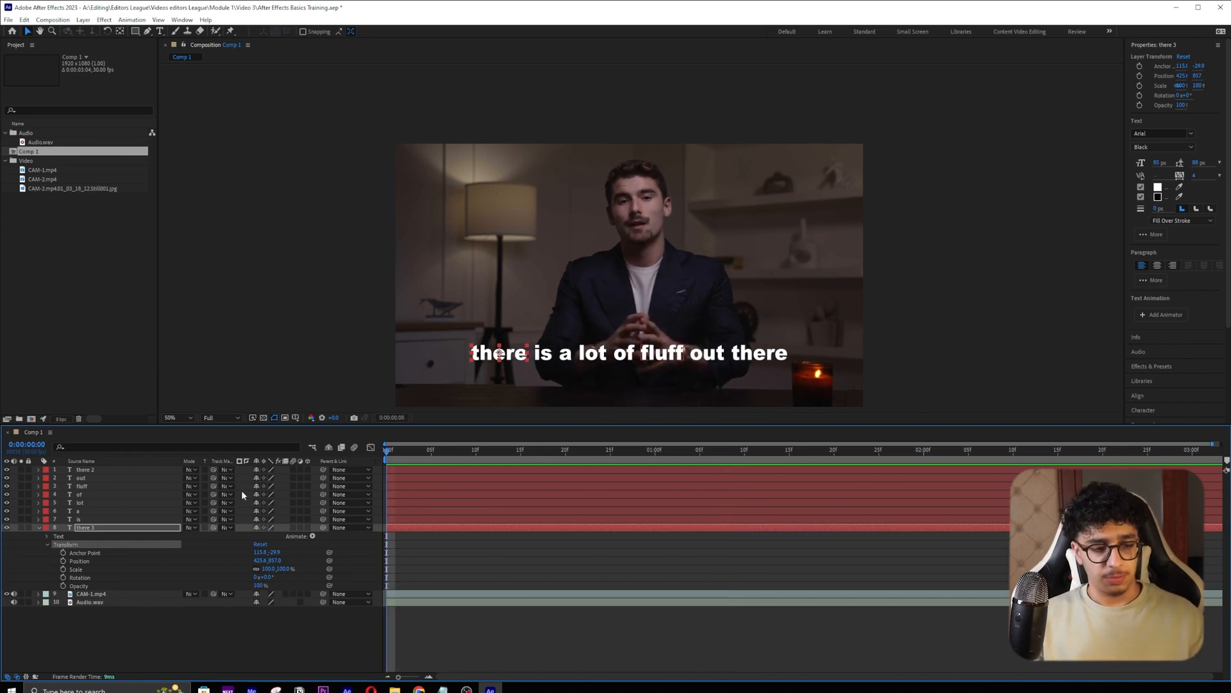
- Try changing the lowest "there" layer's Position, raising it to Y 500 and shifting it right to about X 886
click(95, 558)
click(274, 560)
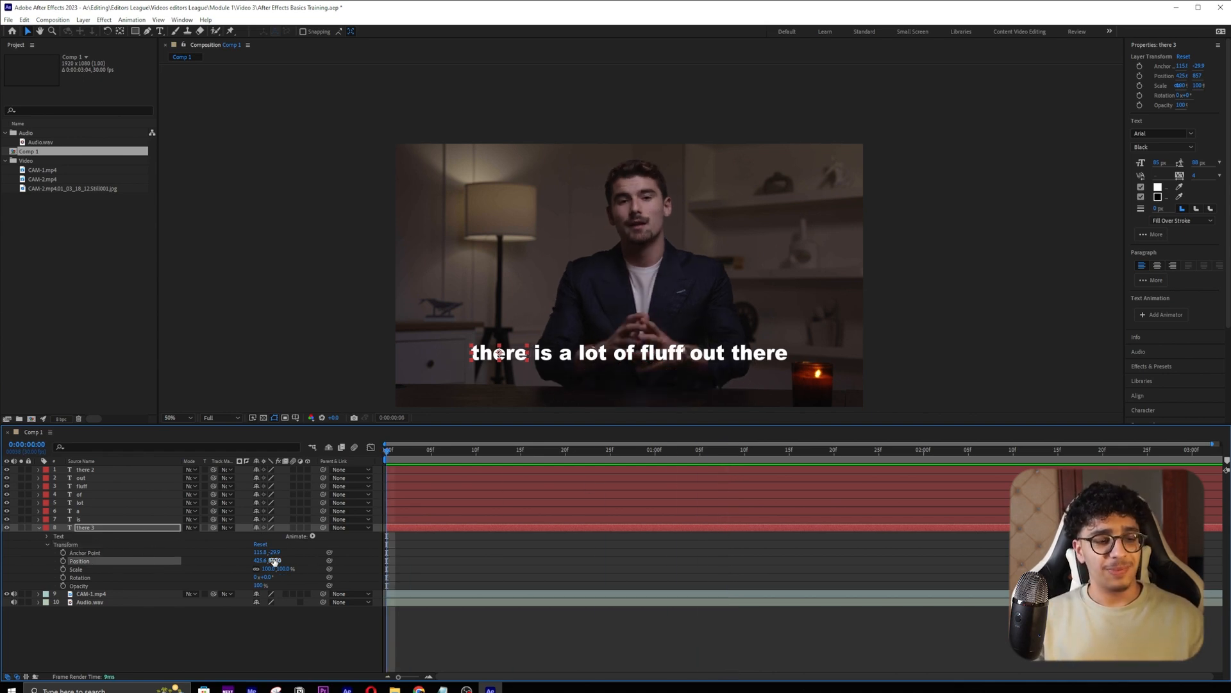
drag(275, 560, 95, 562)
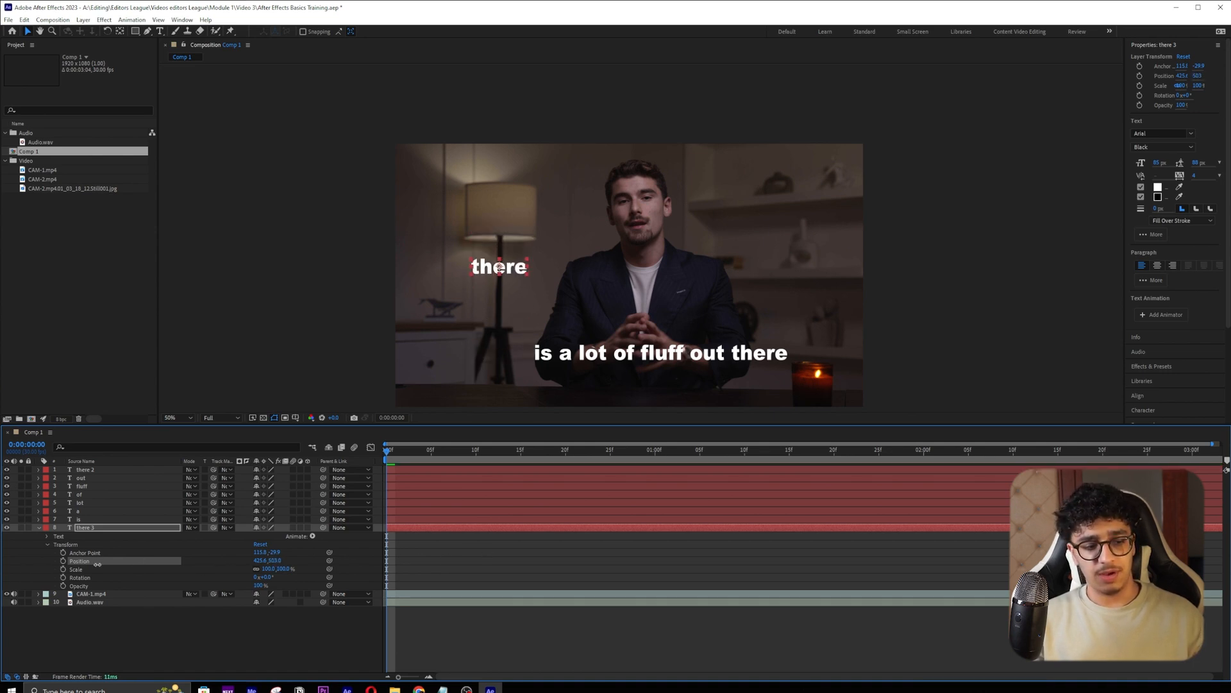
click(282, 565)
drag(273, 560, 407, 556)
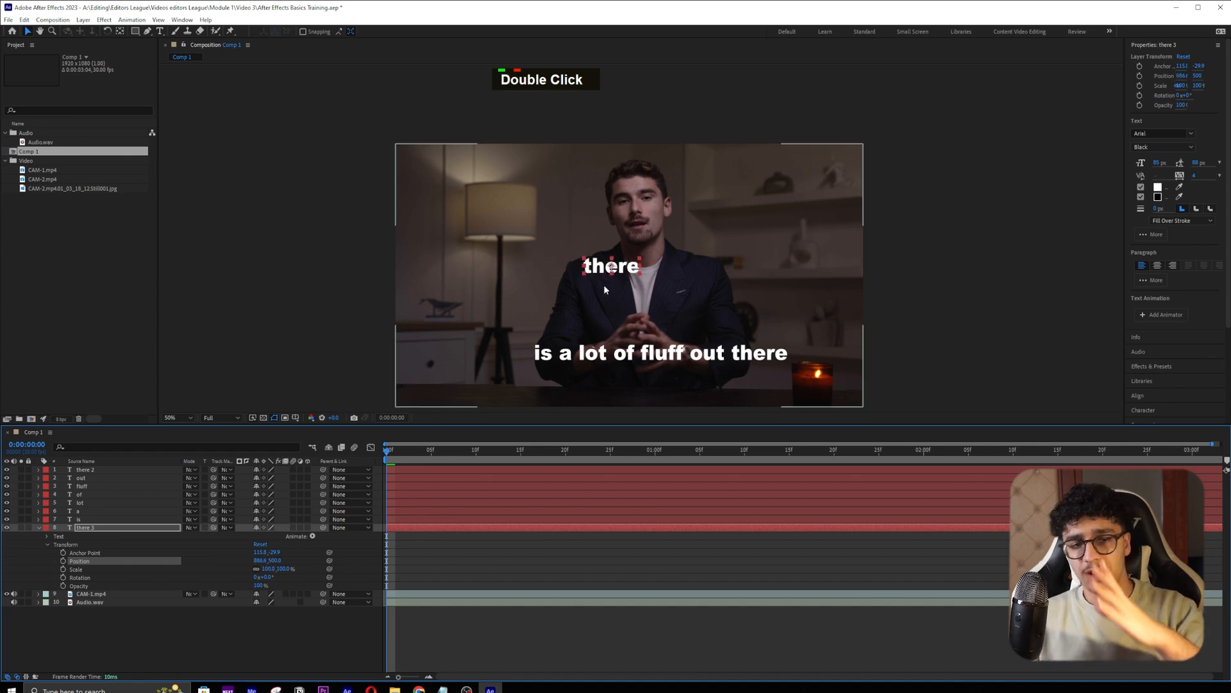
- Try moving the word "there" freely over the footage and undo the trial position changes
drag(611, 268, 576, 199)
key(ctrl+z)
key(ctrl+z)
key(ctrl+z)
key(ctrl+z)
key(ctrl+z)
key(ctrl+z)
key(ctrl+z)
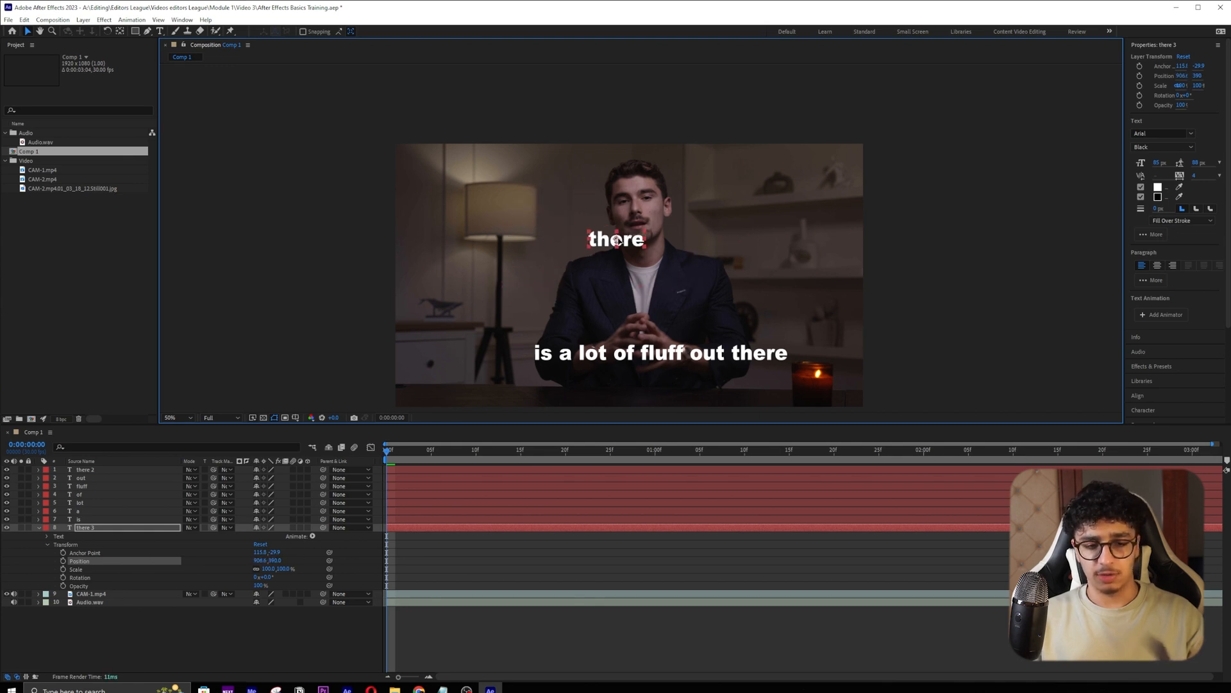
- Undo the recent moves of the first "there" text layer
key(ctrl+z)
key(ctrl+z)
key(ctrl+z)
key(ctrl+z)
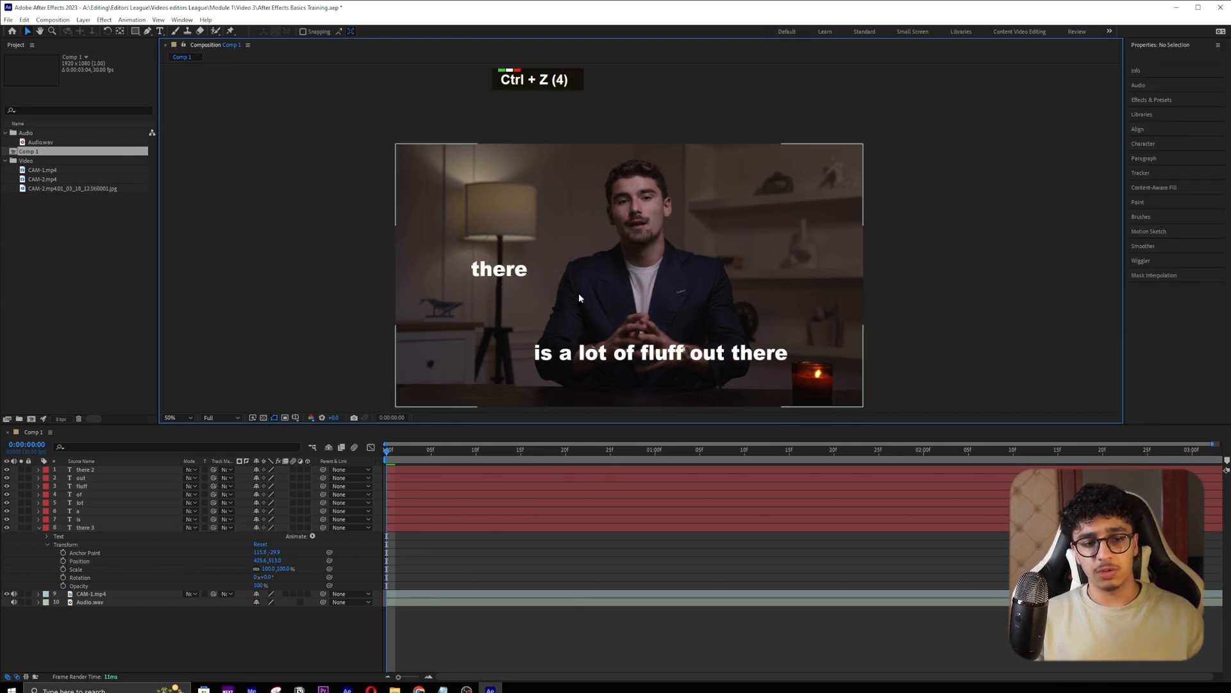
- Try changing the first "there" layer's Scale, Rotation and Opacity values and undo the changes
click(121, 569)
mouse_move(282, 569)
mouse_down()
mouse_move(688, 569)
mouse_move(237, 571)
mouse_move(282, 570)
mouse_up()
drag(264, 578, 500, 561)
key(ctrl+z)
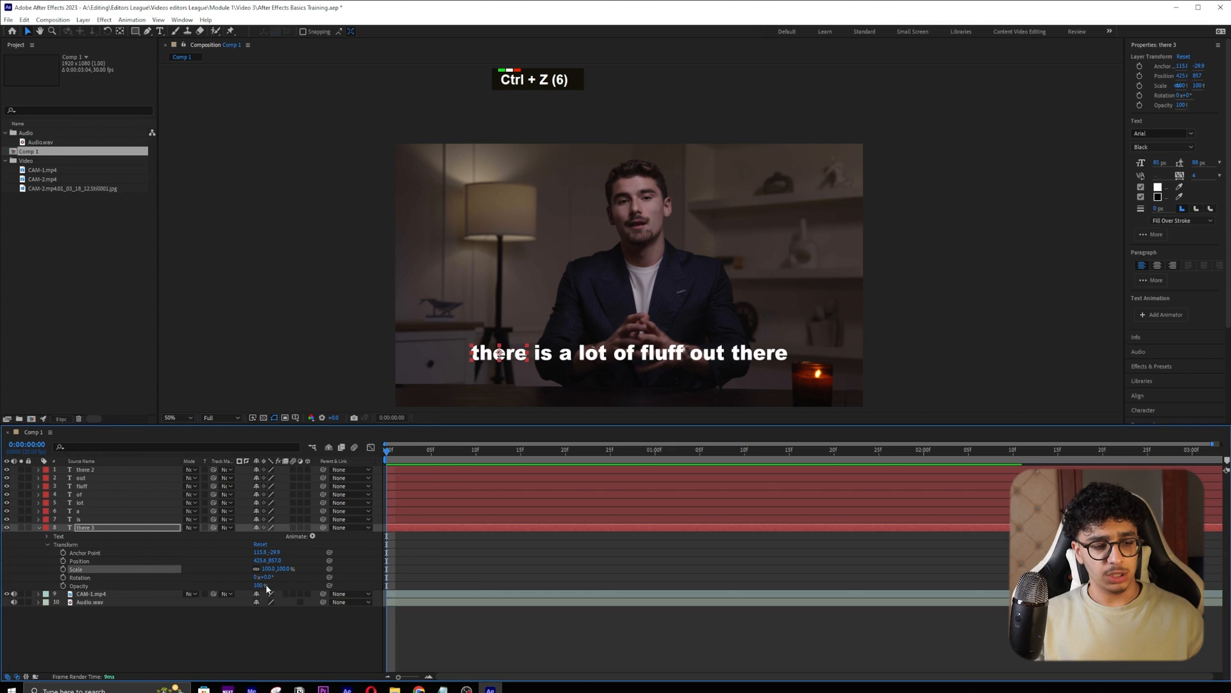
drag(259, 585, 580, 567)
click(580, 566)
click(97, 536)
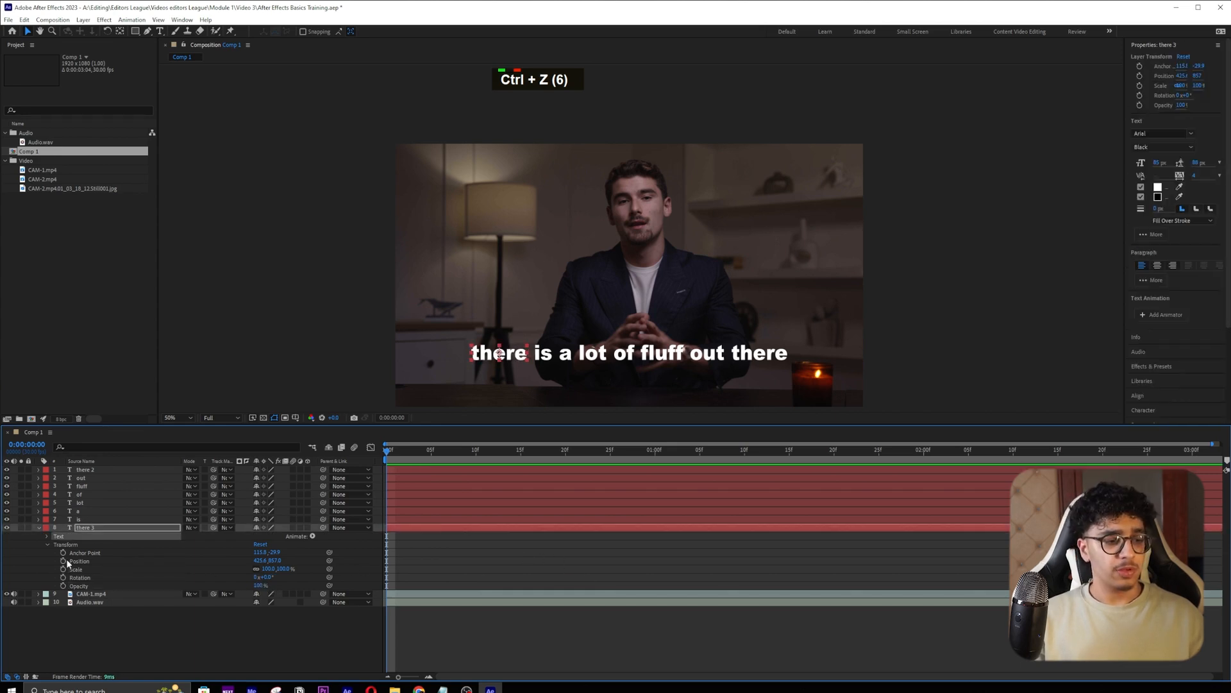
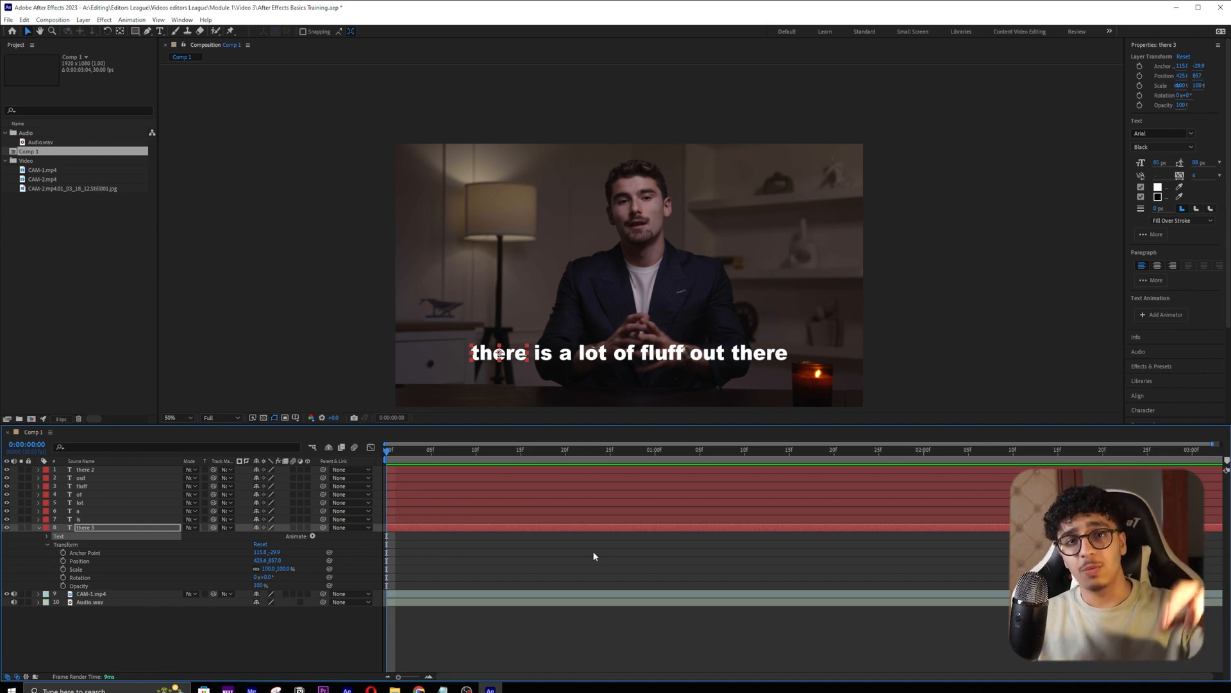
- Add Position keyframes to the first "there" layer at 0:00:00:00 and 0:00:01:00
click(63, 561)
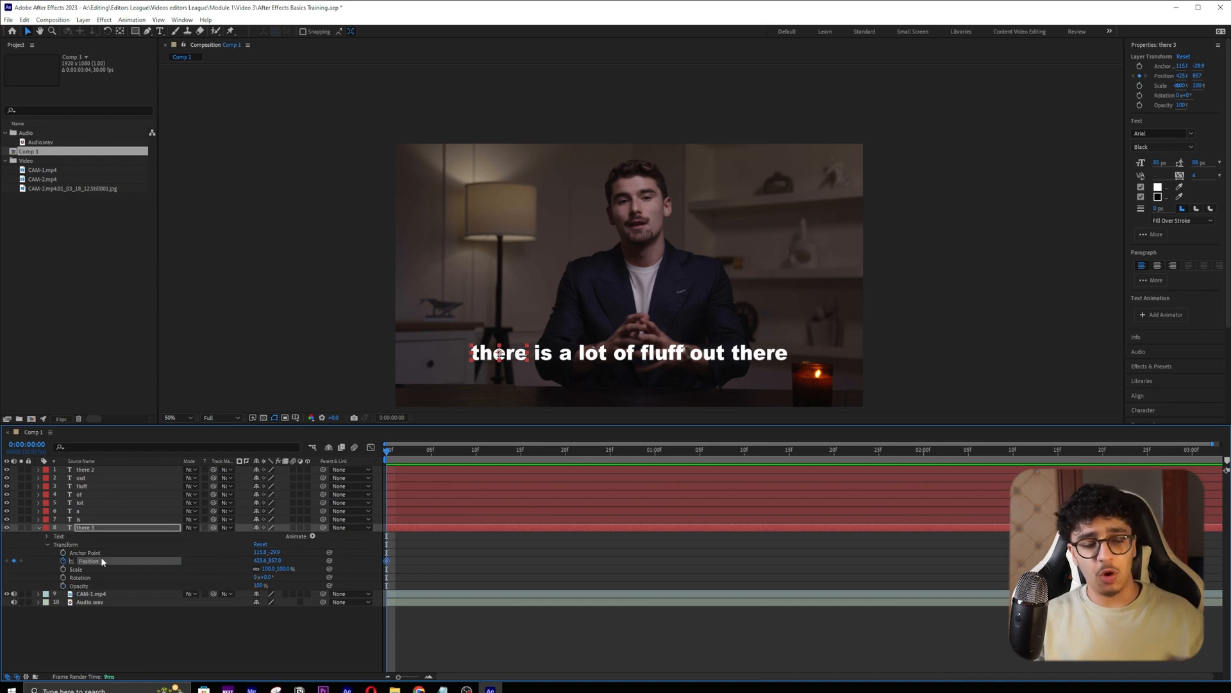
click(389, 560)
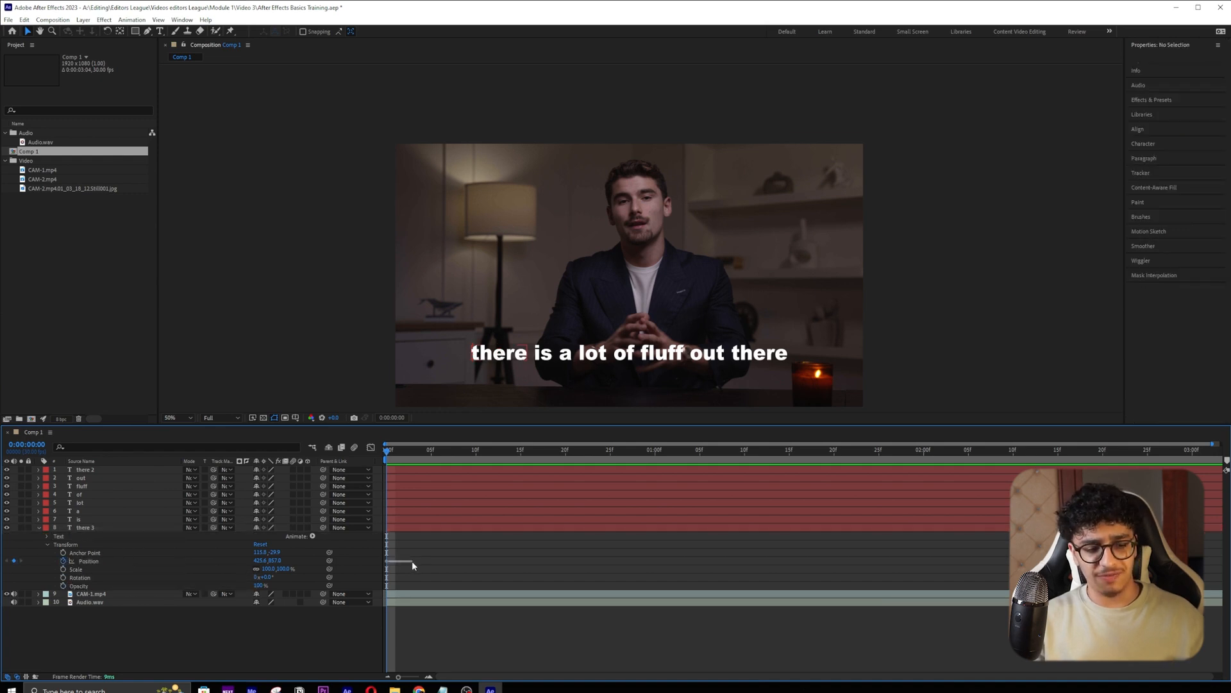
click(387, 560)
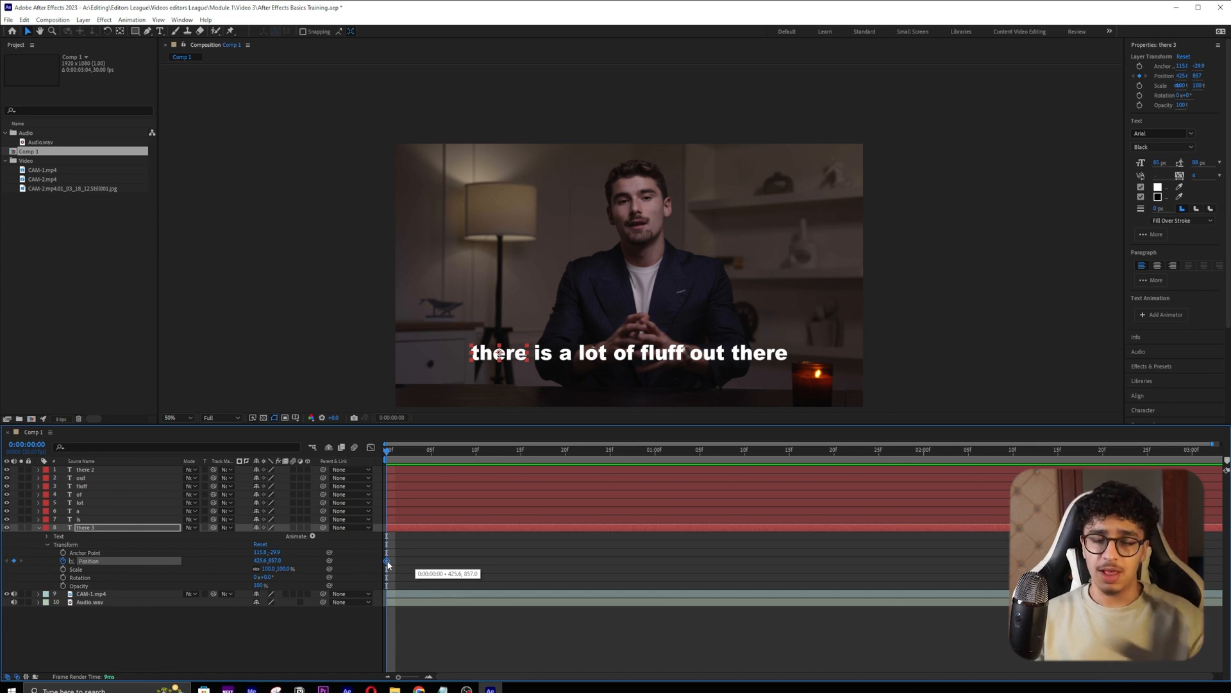
drag(603, 449, 655, 449)
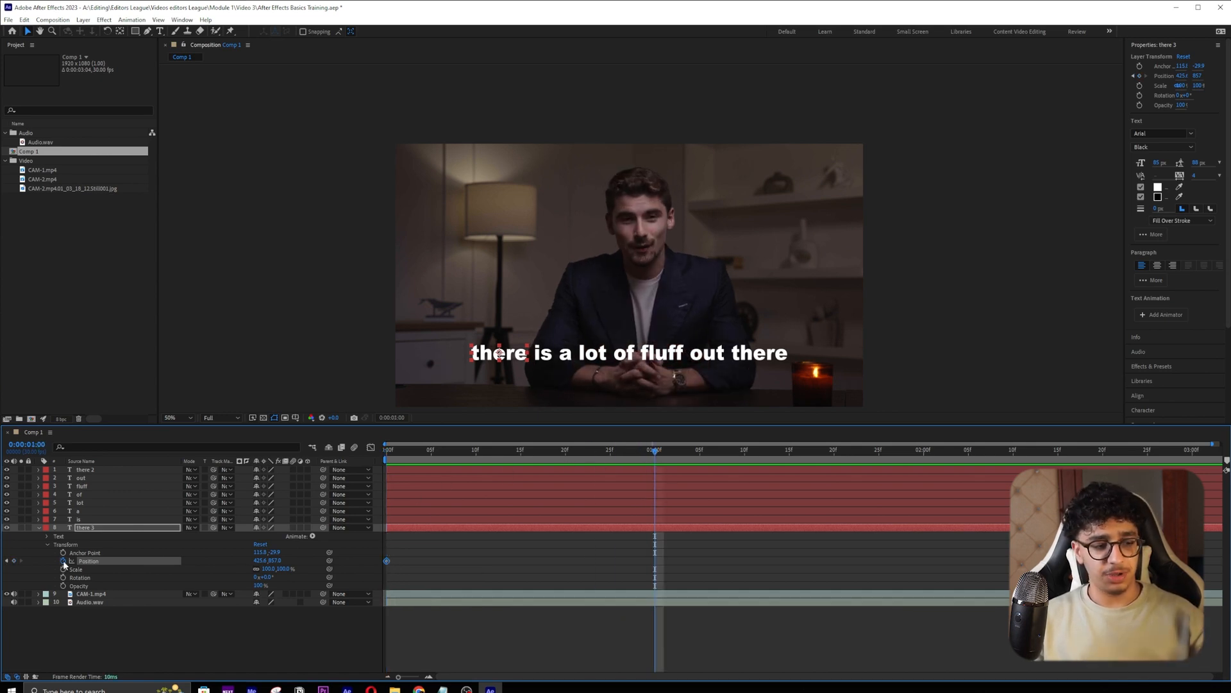
click(14, 561)
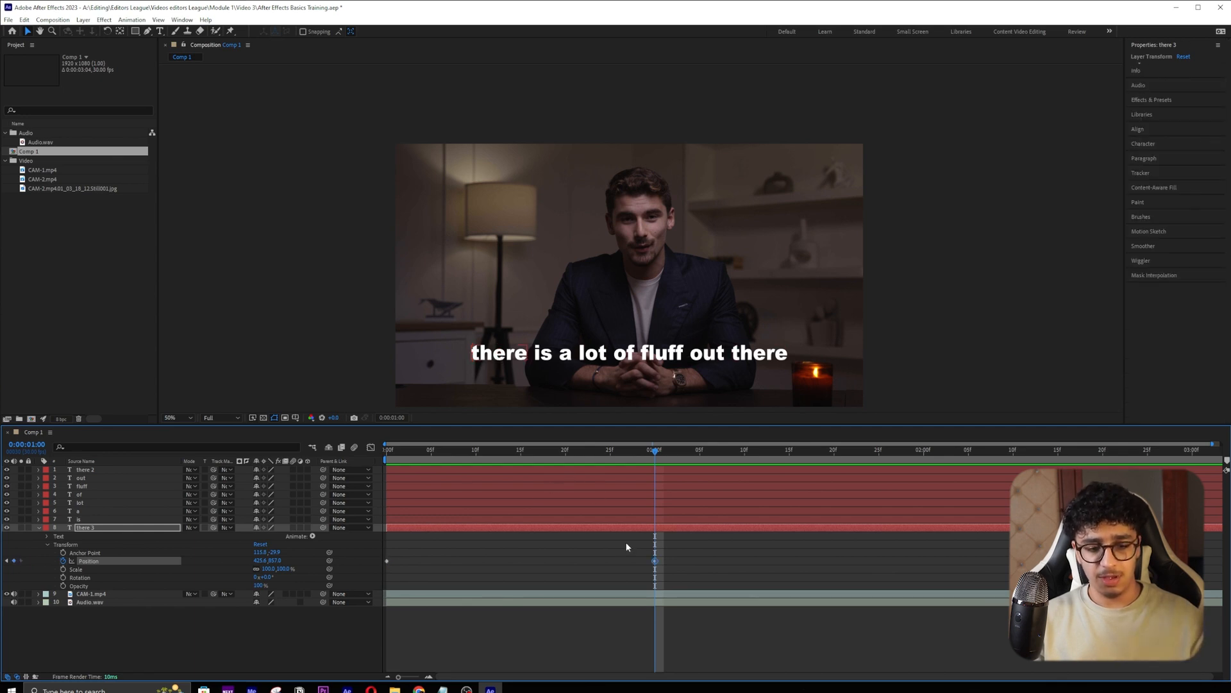
- Jump back and forth between the two Position keyframes to compare the frames at 0 and 1 second
drag(679, 545, 648, 573)
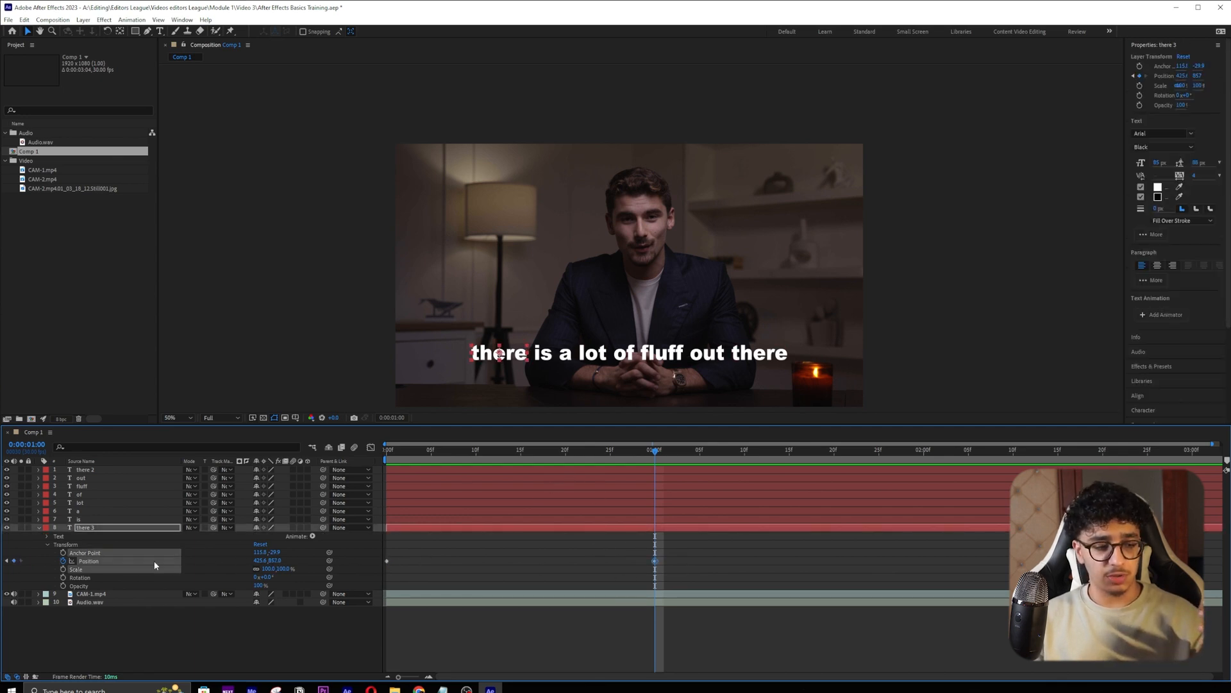
click(190, 558)
key(Page_Up)
key(Page_Up)
key(Page_Up)
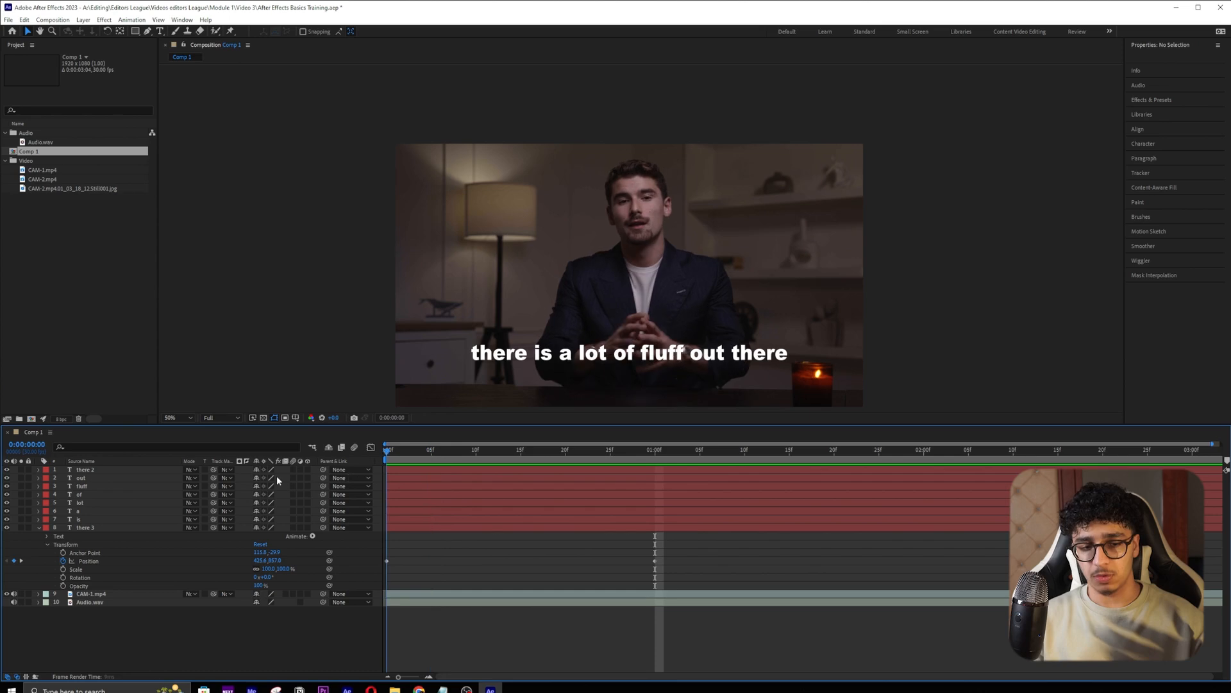
key(Page_Down)
key(Page_Down)
key(Page_Down)
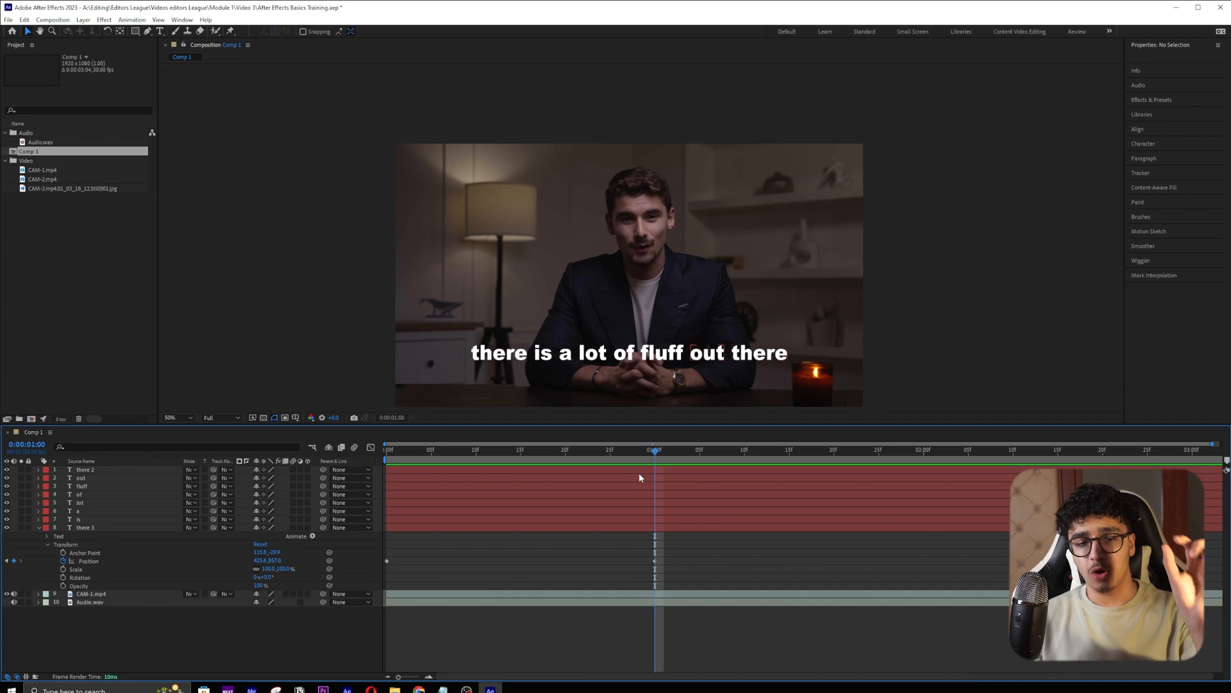
key(Page_Up)
key(Page_Up)
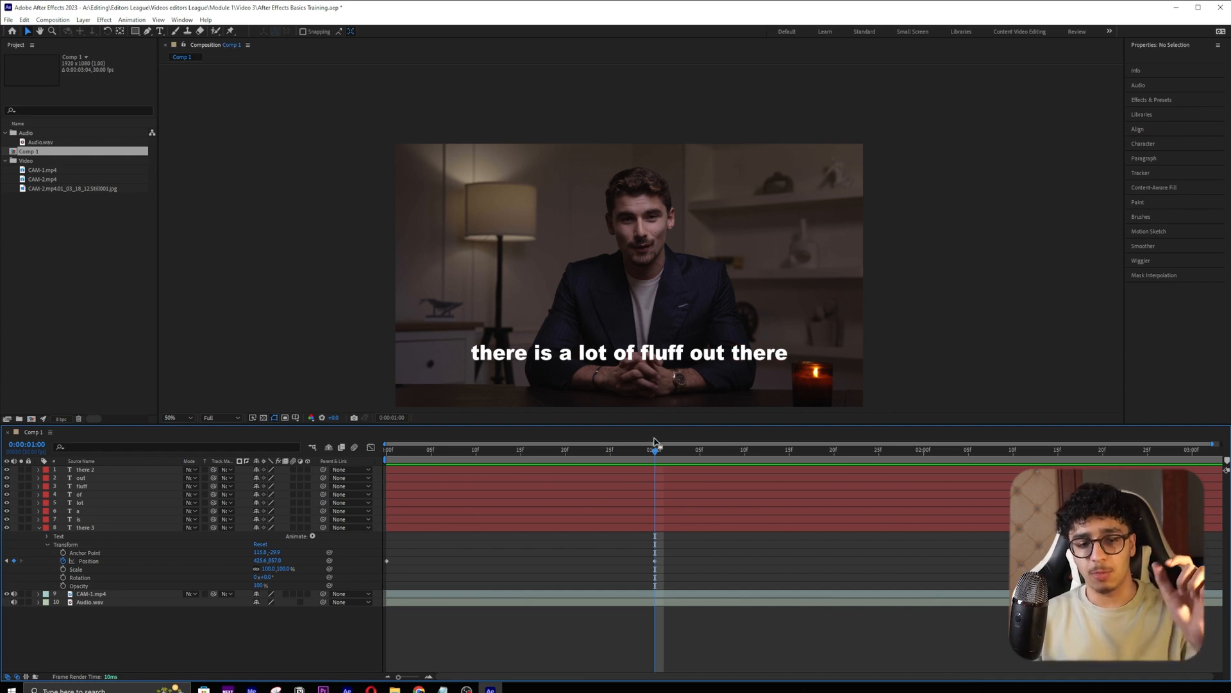
- At the first frame, set the "there" layer's vertical Position to 1217 so the word starts below the picture
key(Home)
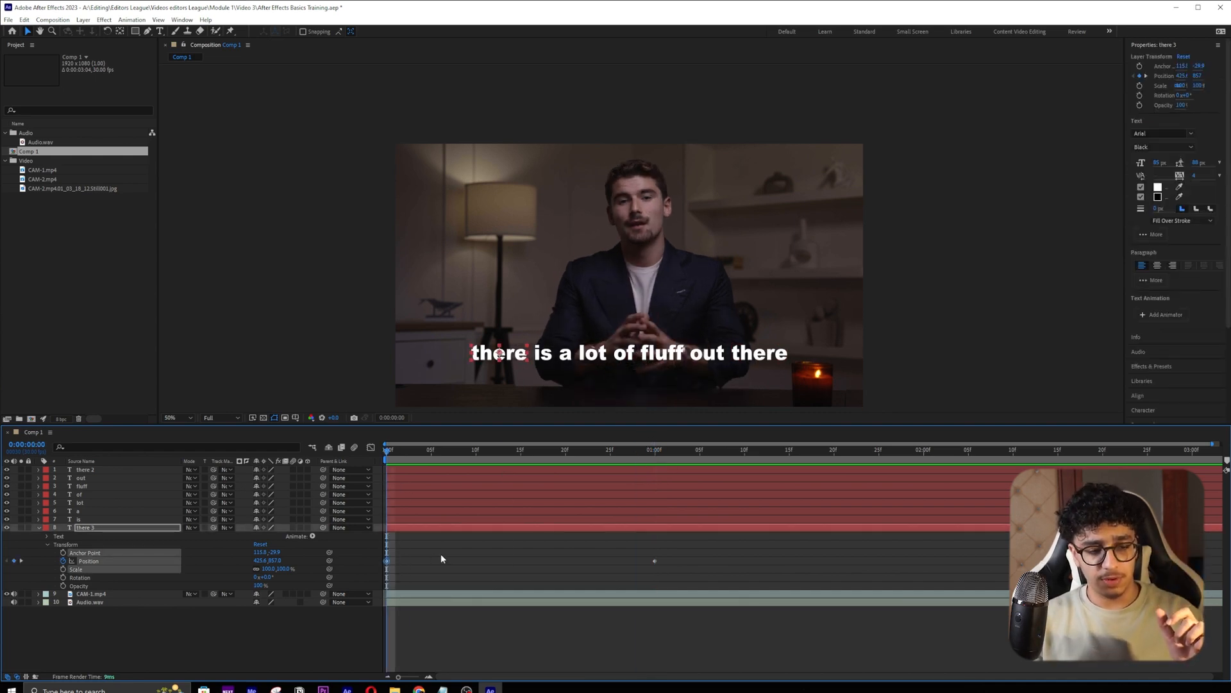
drag(277, 561, 460, 528)
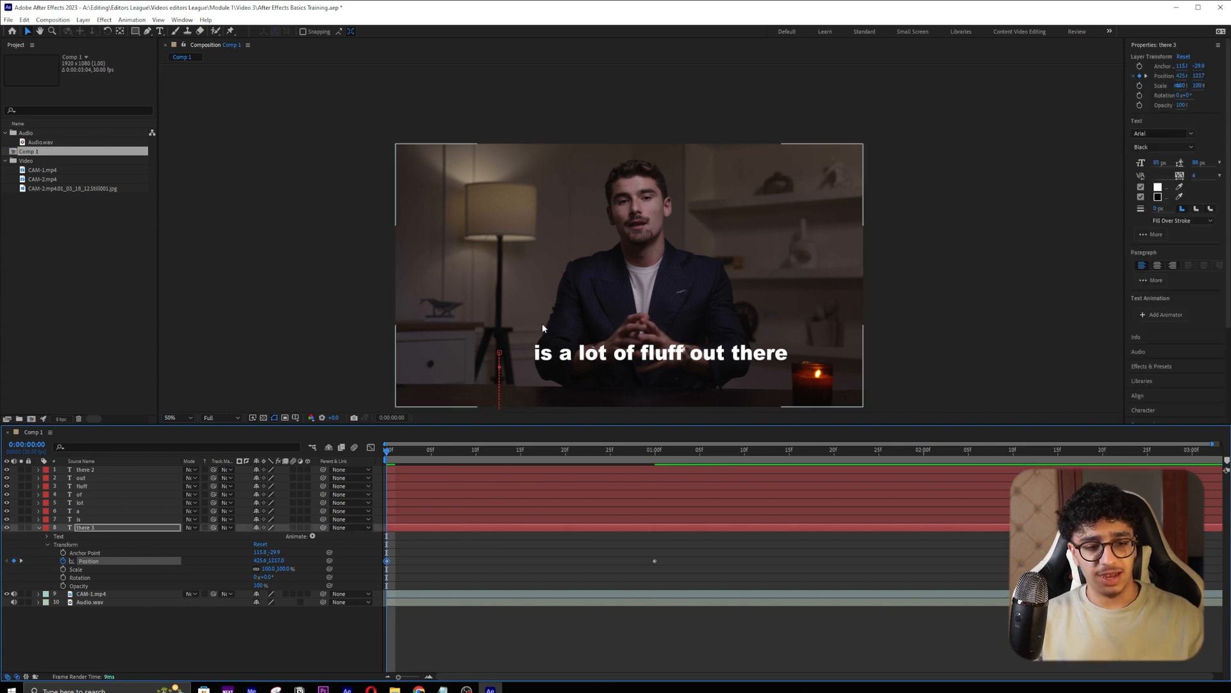
click(40, 31)
drag(636, 288, 715, 177)
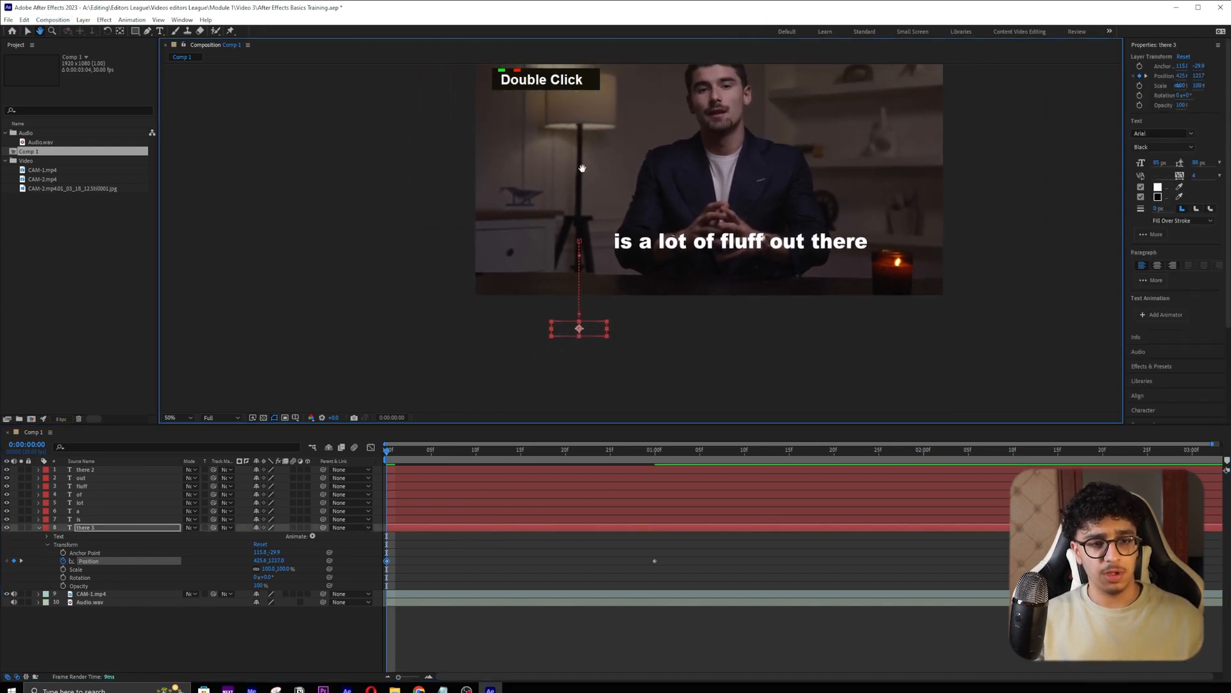
key(space)
drag(603, 167, 579, 238)
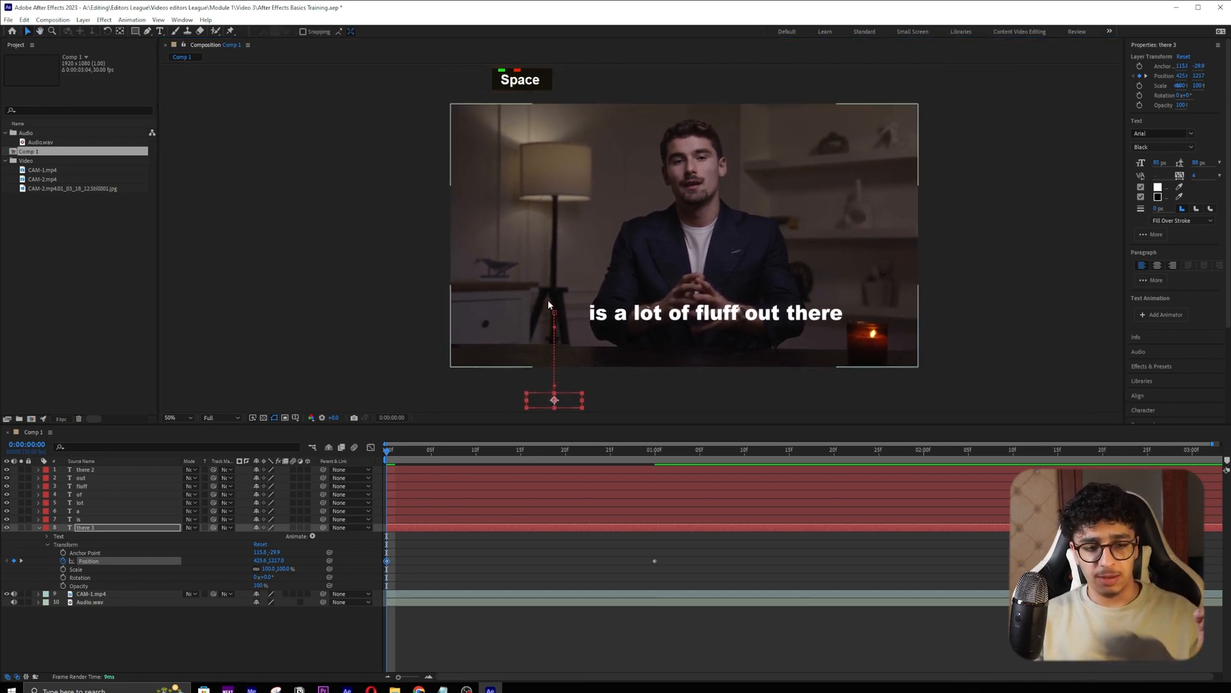
- Scrub from the start to the 1-second keyframe to review the first word's upward movement
double_click(456, 553)
drag(690, 544, 644, 569)
drag(415, 451, 653, 463)
click(187, 575)
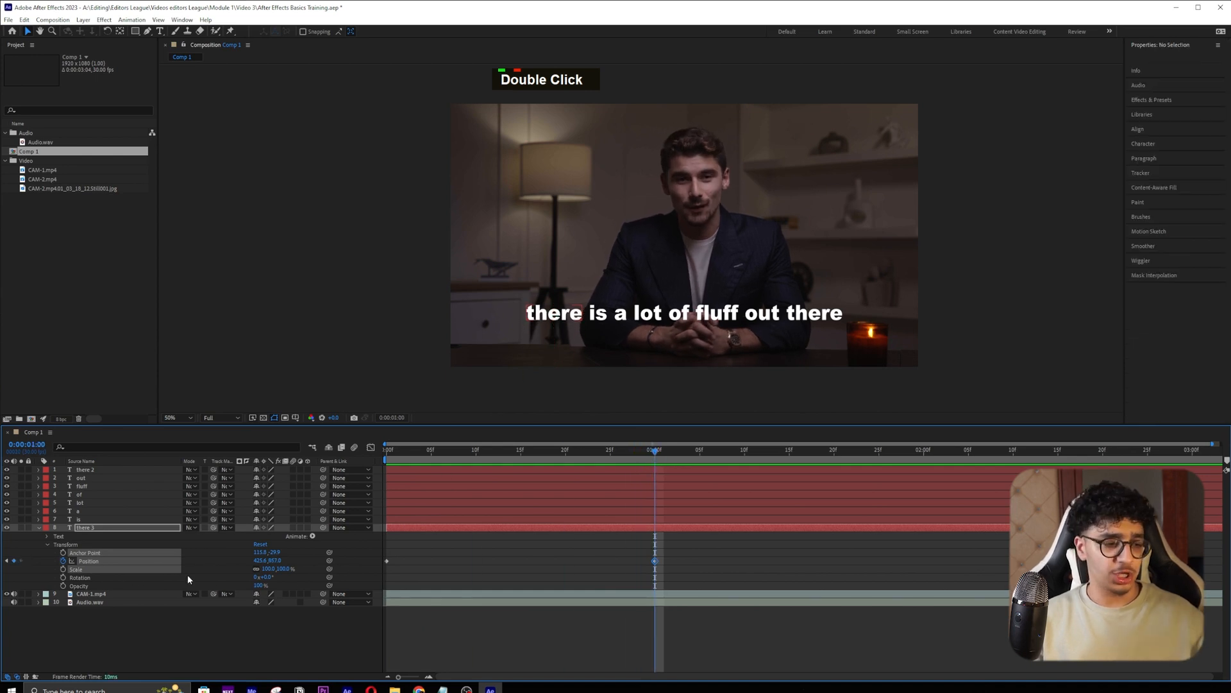
- Add a Rotation keyframe at 0:00:01:00 on the first "there" layer and give it a negative rotation at the first frame
click(63, 577)
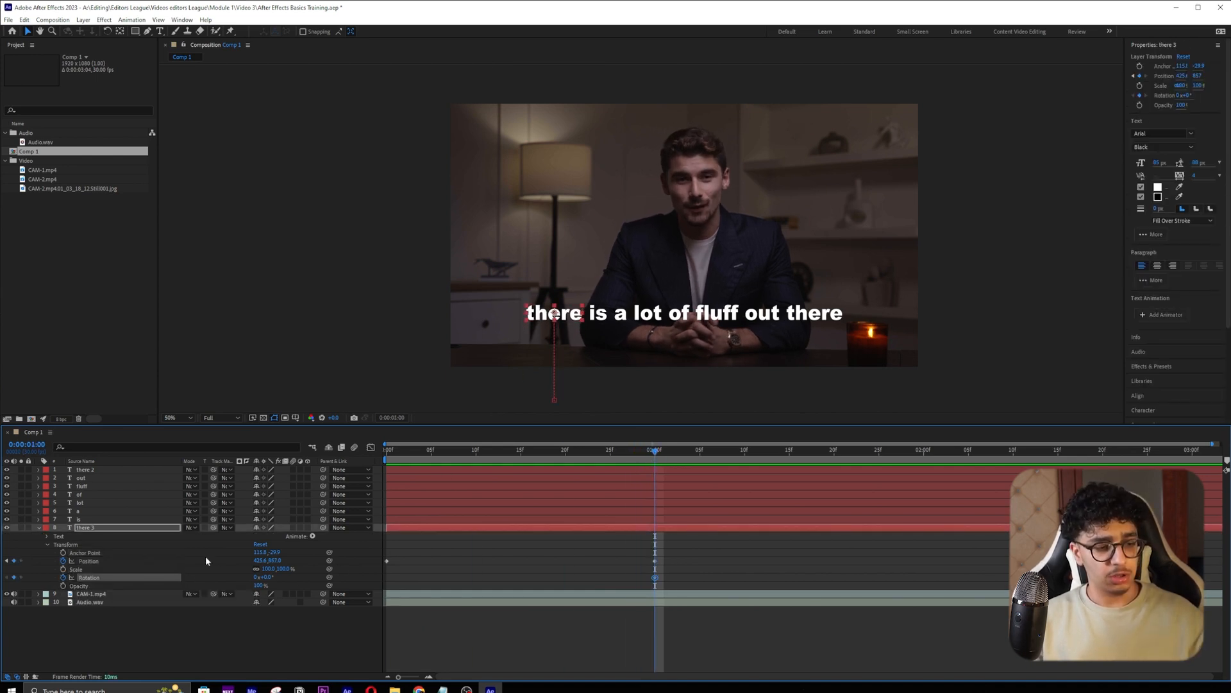
drag(654, 452, 255, 489)
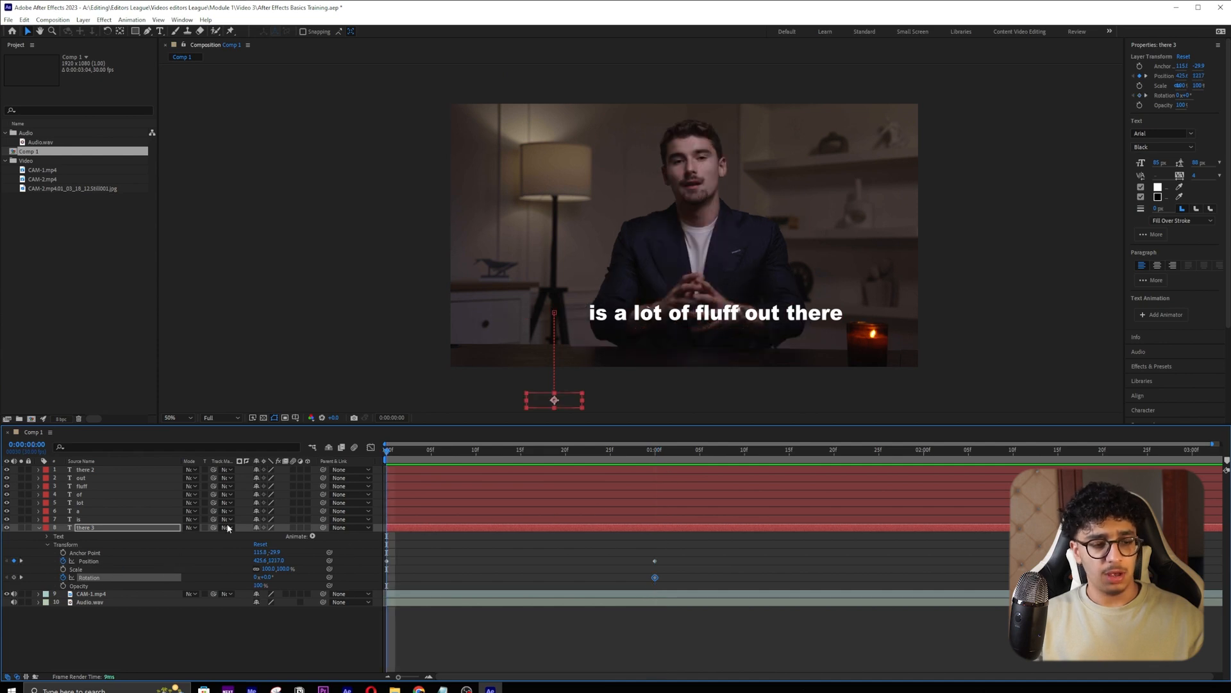
drag(265, 576, 46, 577)
- Add a Scale keyframe to the first "there" layer at 0:00:00:18 and try a different scale value
drag(443, 453, 548, 417)
click(70, 571)
click(64, 569)
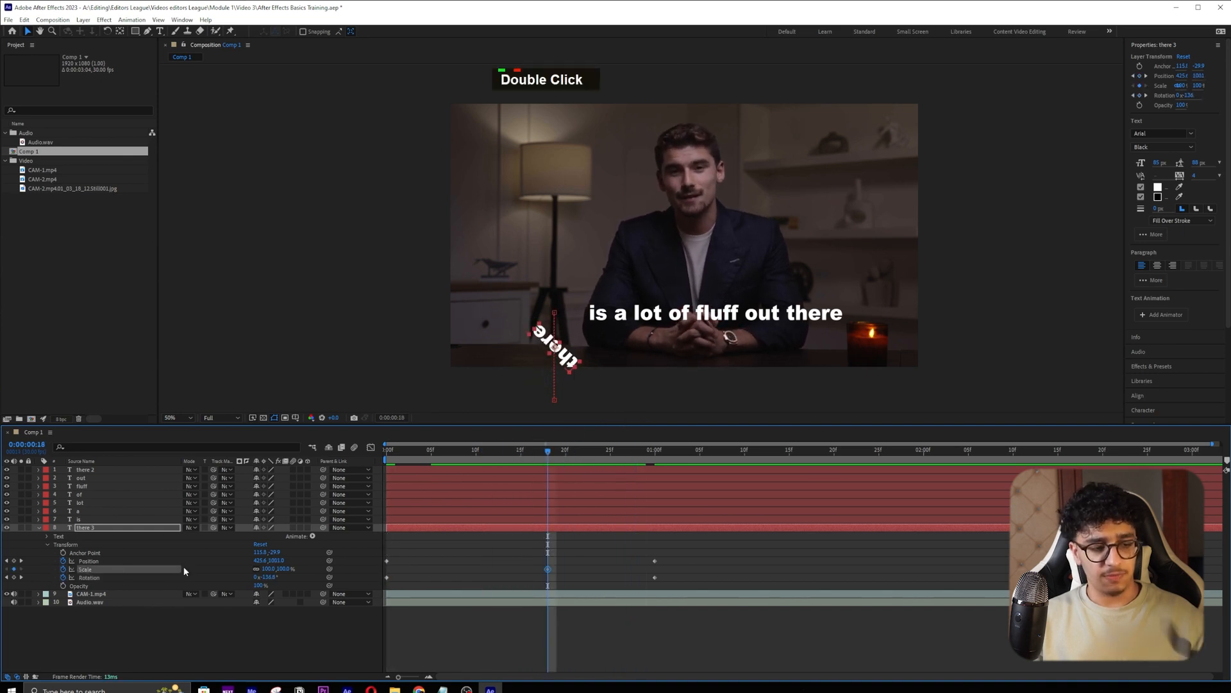
drag(284, 568, 237, 569)
click(487, 544)
drag(548, 450, 649, 399)
- Undo the scale and rotation keyframing on the first "there" layer
key(ctrl+z)
key(ctrl+z)
key(ctrl+z)
key(ctrl+z)
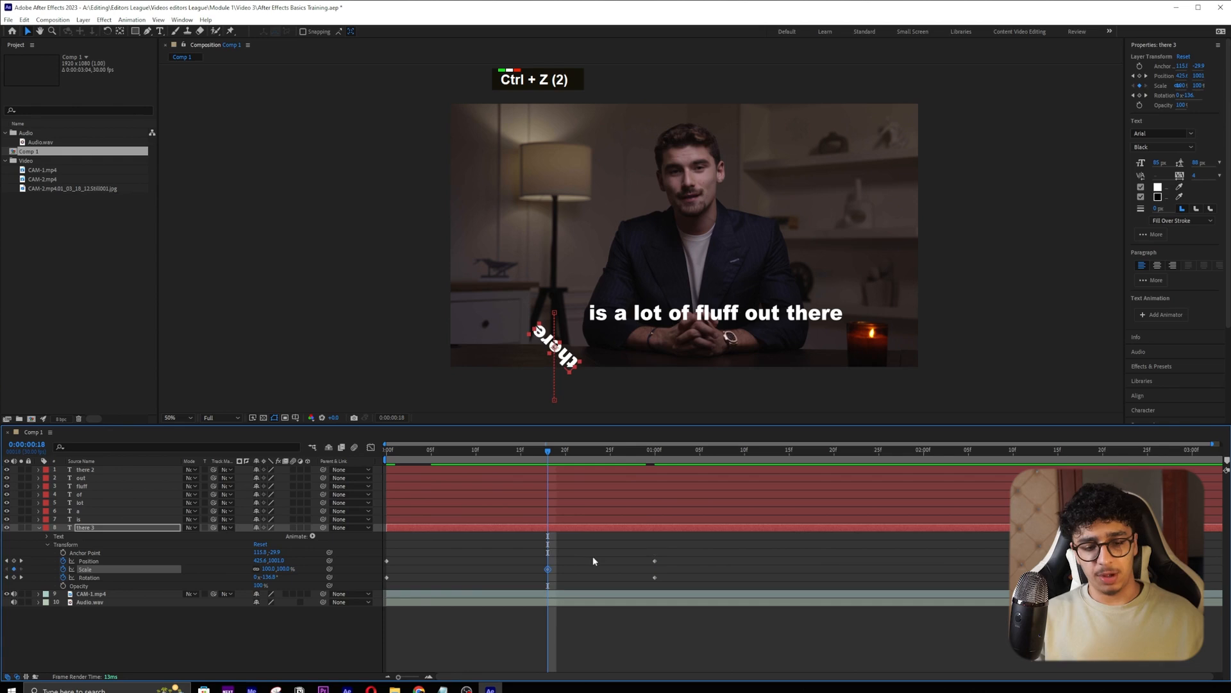
key(ctrl+z)
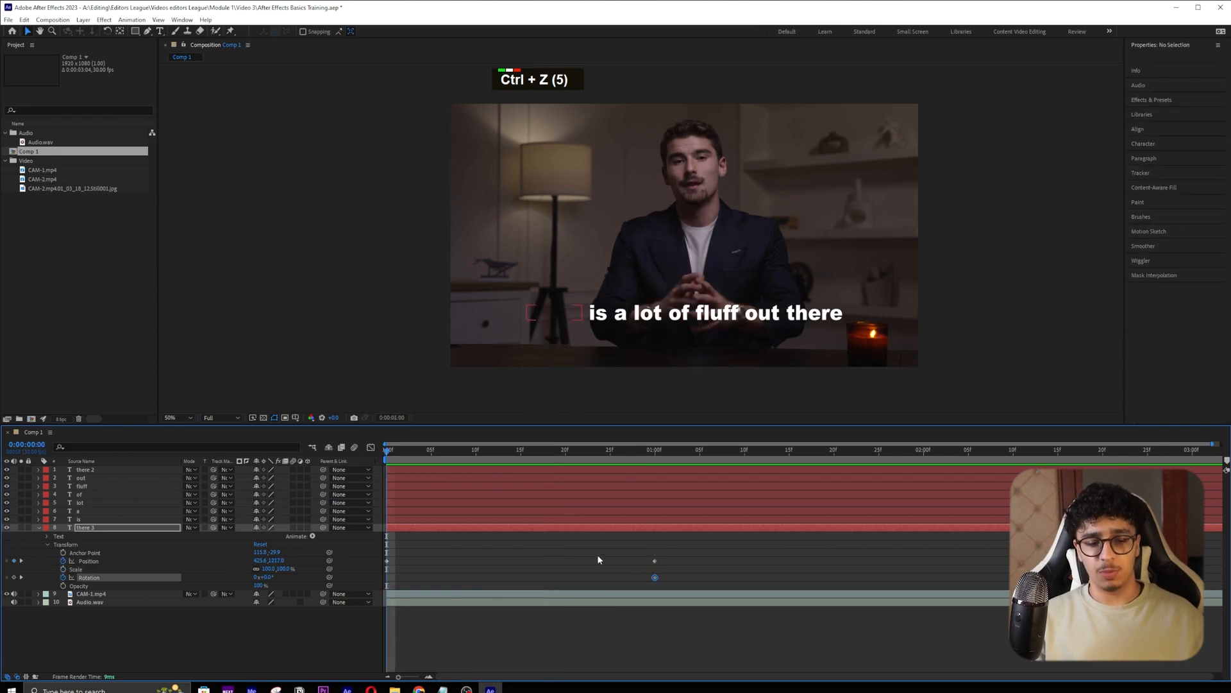
- Play the composition from the start to preview the first word's position animation
drag(660, 460, 359, 487)
key(space)
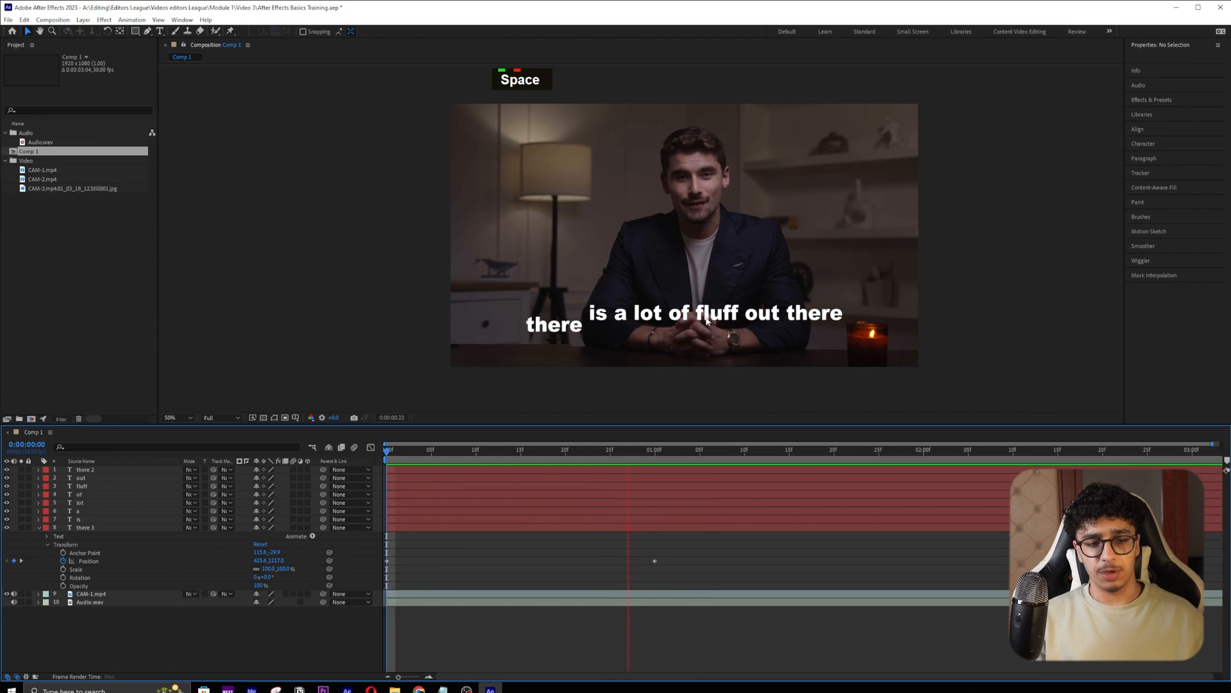
key(space)
- Move the playhead to 0:00:01:00 and delete both Position keyframes of the first "there" layer
click(658, 454)
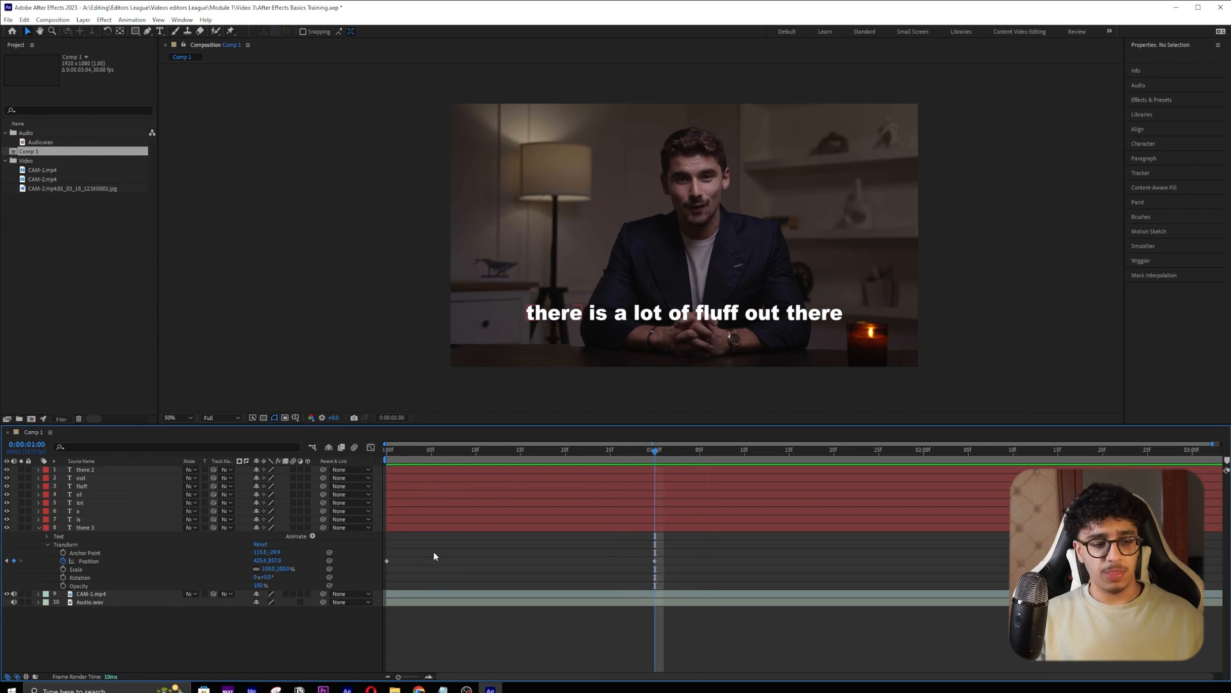
drag(716, 546, 432, 563)
key(Delete)
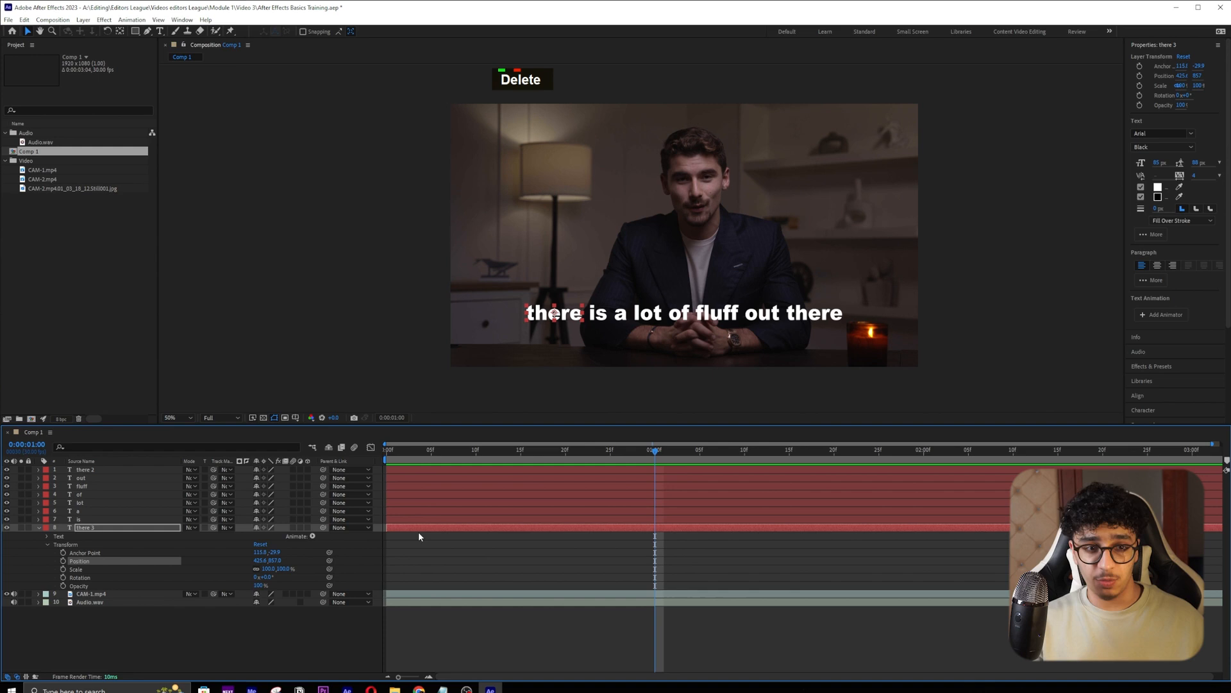
- Select all eight text layers and add a Position keyframe to each at 0:00:01:00
click(107, 471)
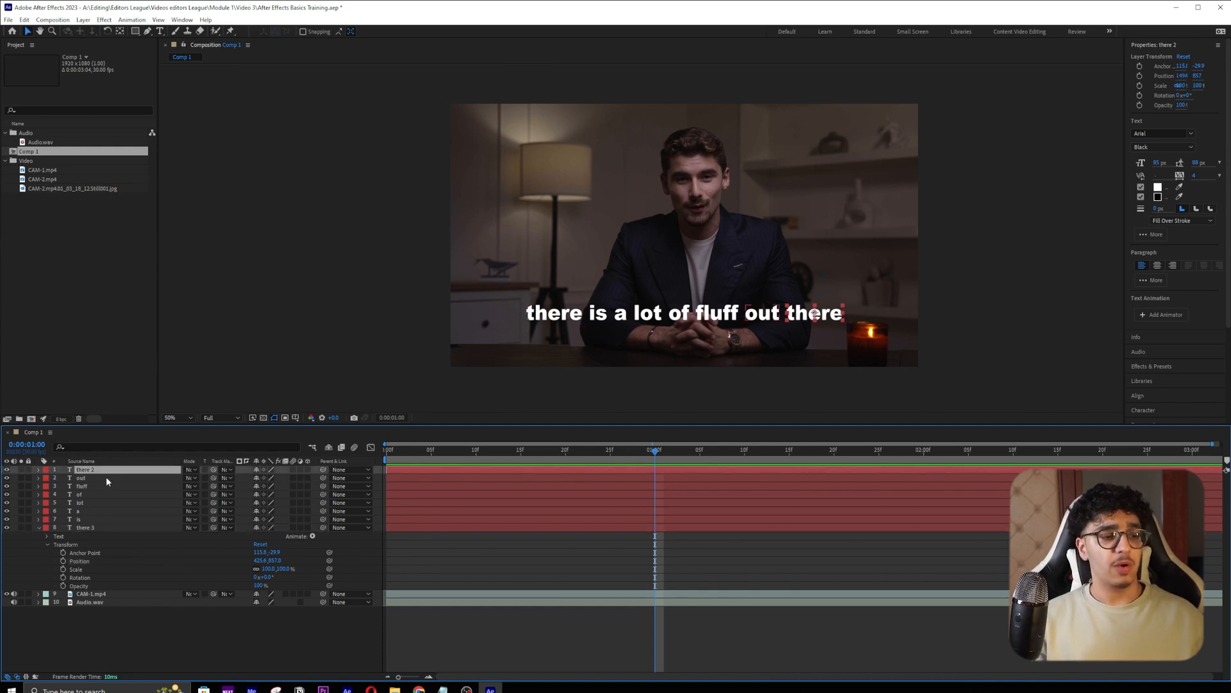
shift+click(100, 528)
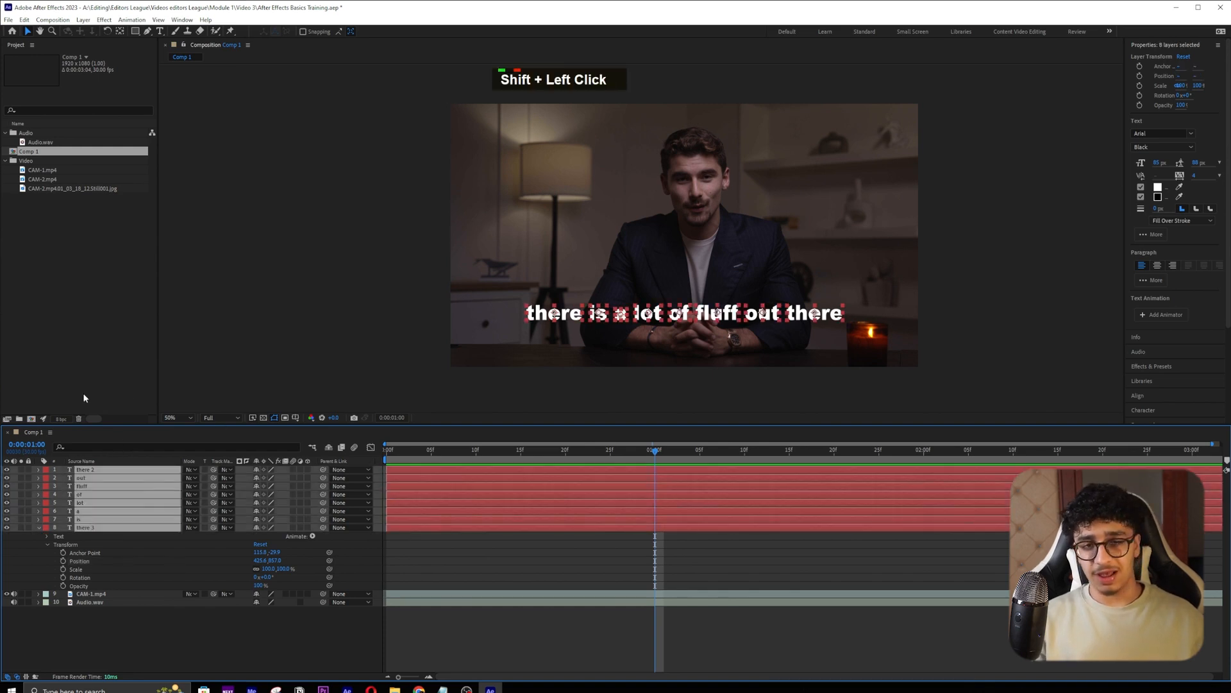
click(38, 470)
click(47, 487)
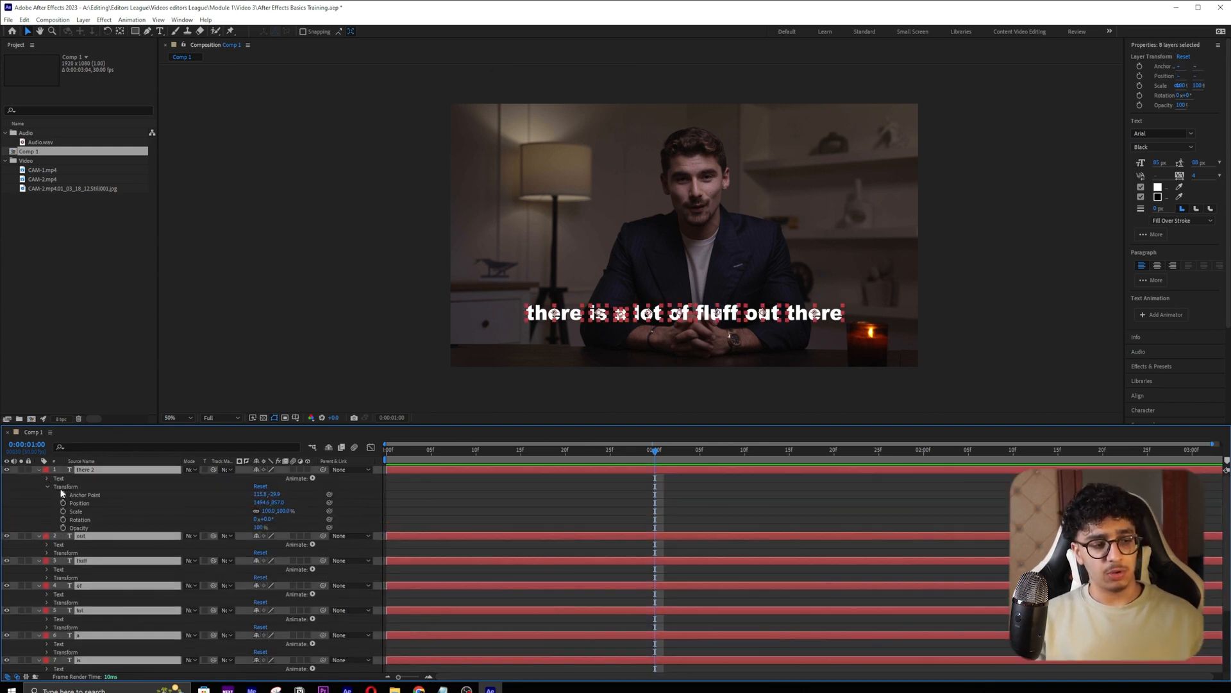
click(63, 503)
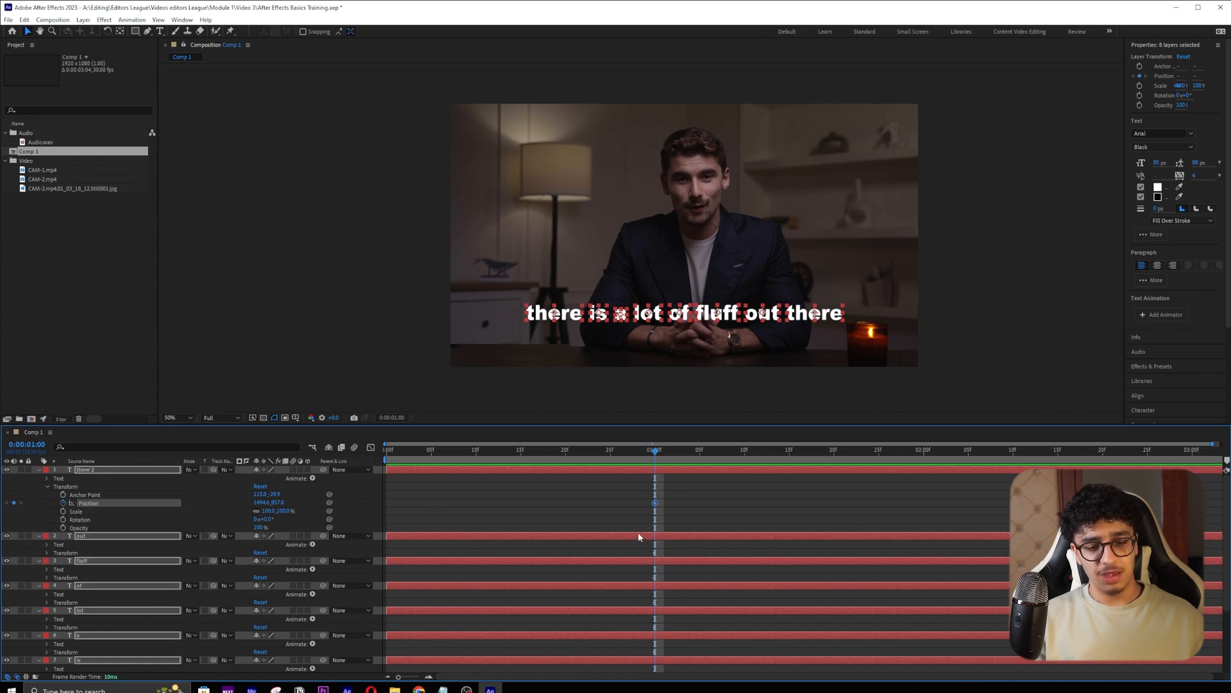
- Examine the Position keyframes at 0:00:01:00 on the text layers, including the expanded Transform properties of the "fluff" layer
scroll(676, 532, down, 3)
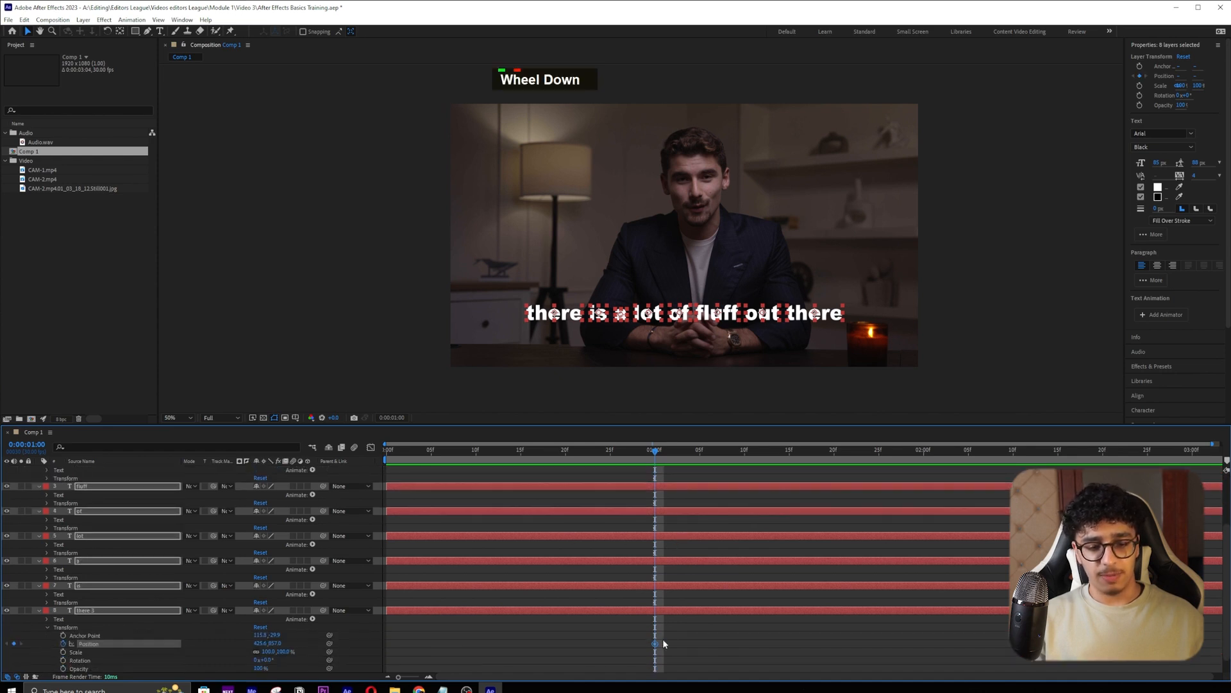
scroll(661, 625, up, 5)
scroll(632, 519, down, 1)
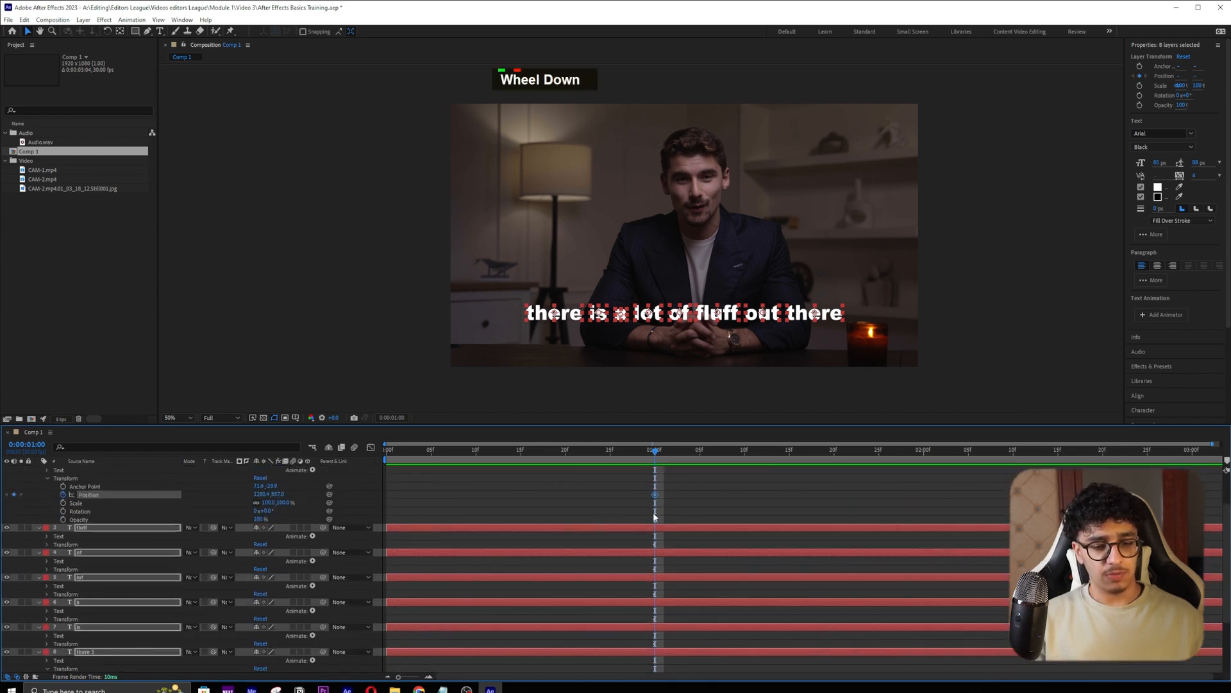
scroll(661, 506, up, 1)
click(681, 520)
scroll(660, 503, up, 2)
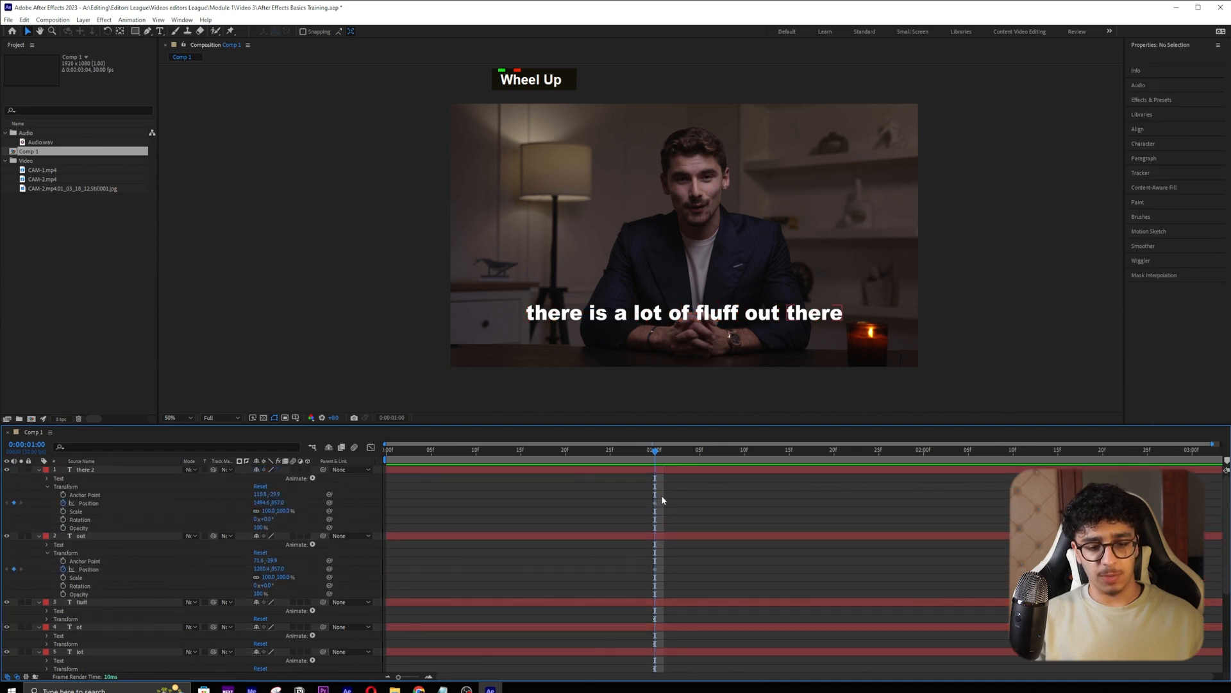
drag(662, 456, 610, 456)
scroll(648, 592, down, 2)
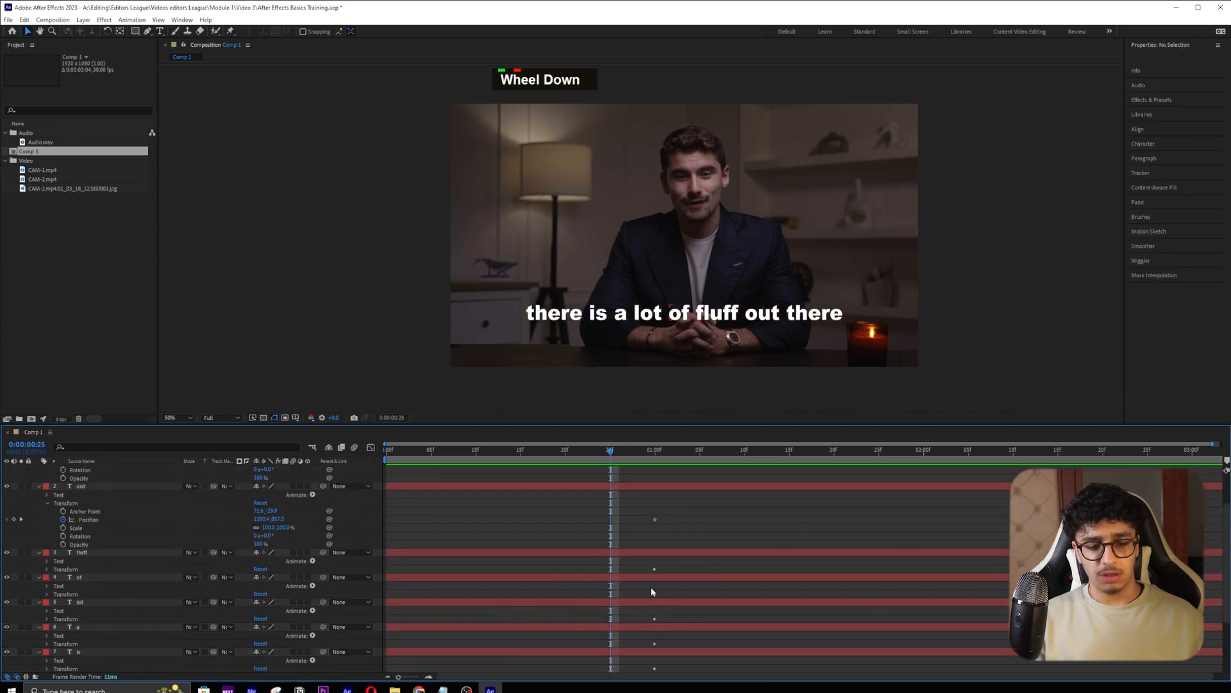
click(76, 569)
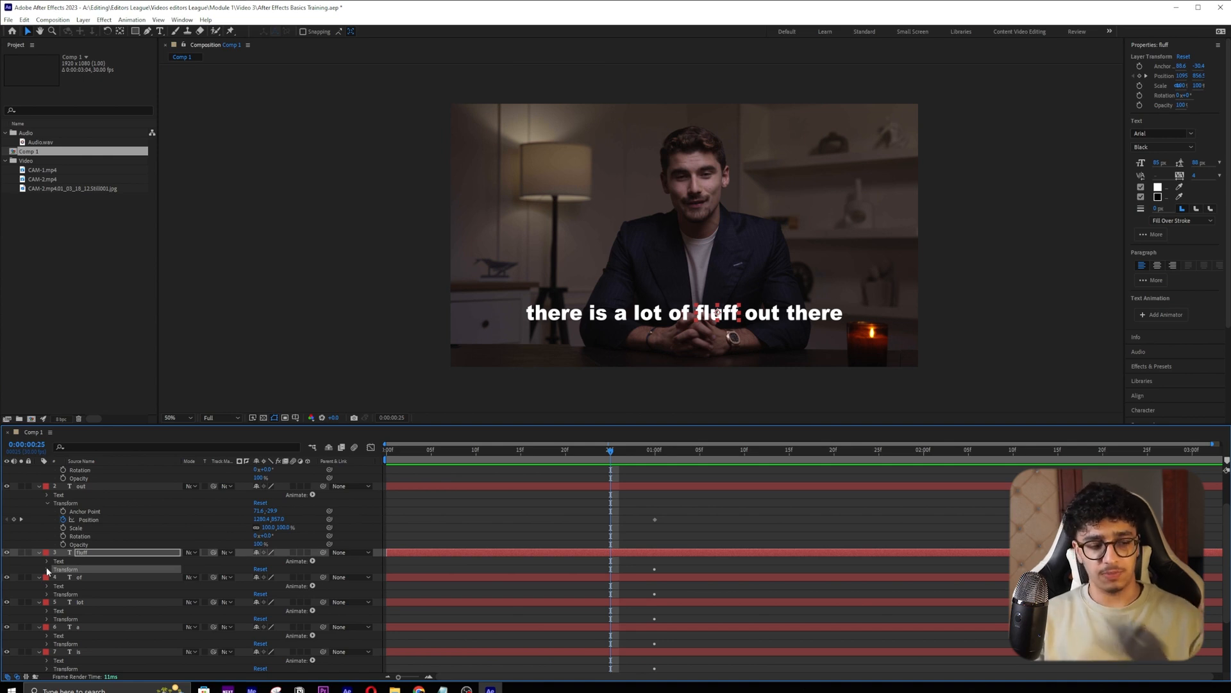
click(694, 538)
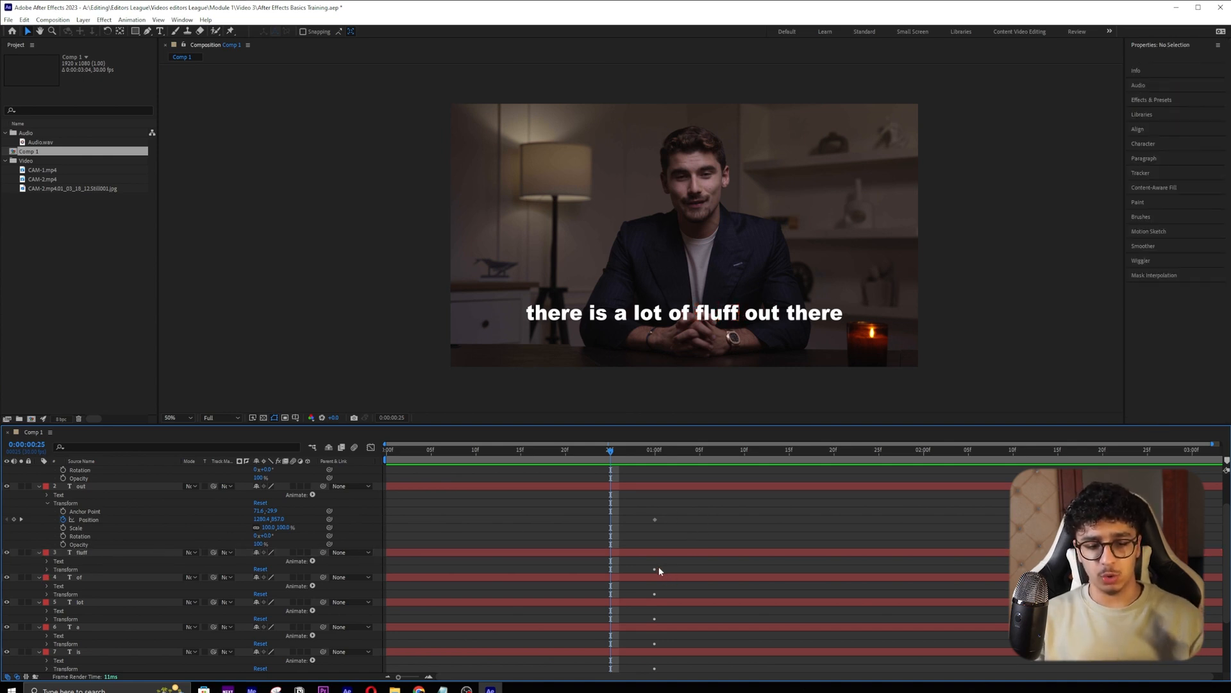
double_click(655, 570)
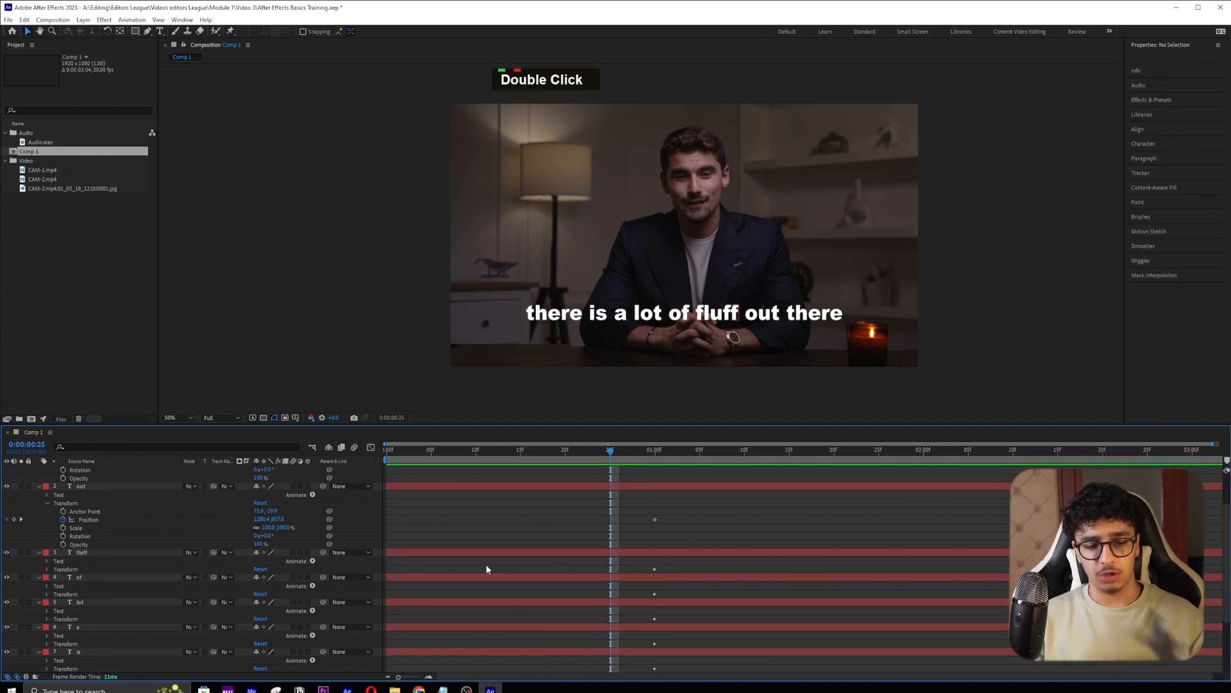
click(47, 569)
click(655, 585)
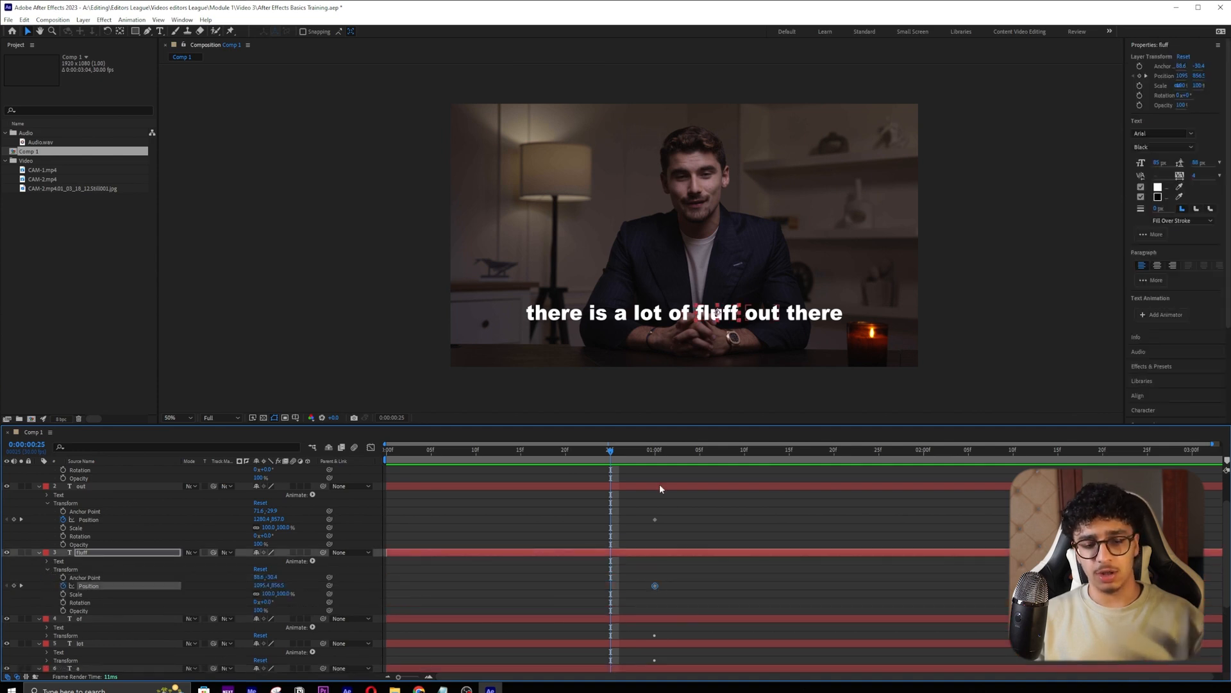
scroll(660, 488, up, 2)
click(652, 452)
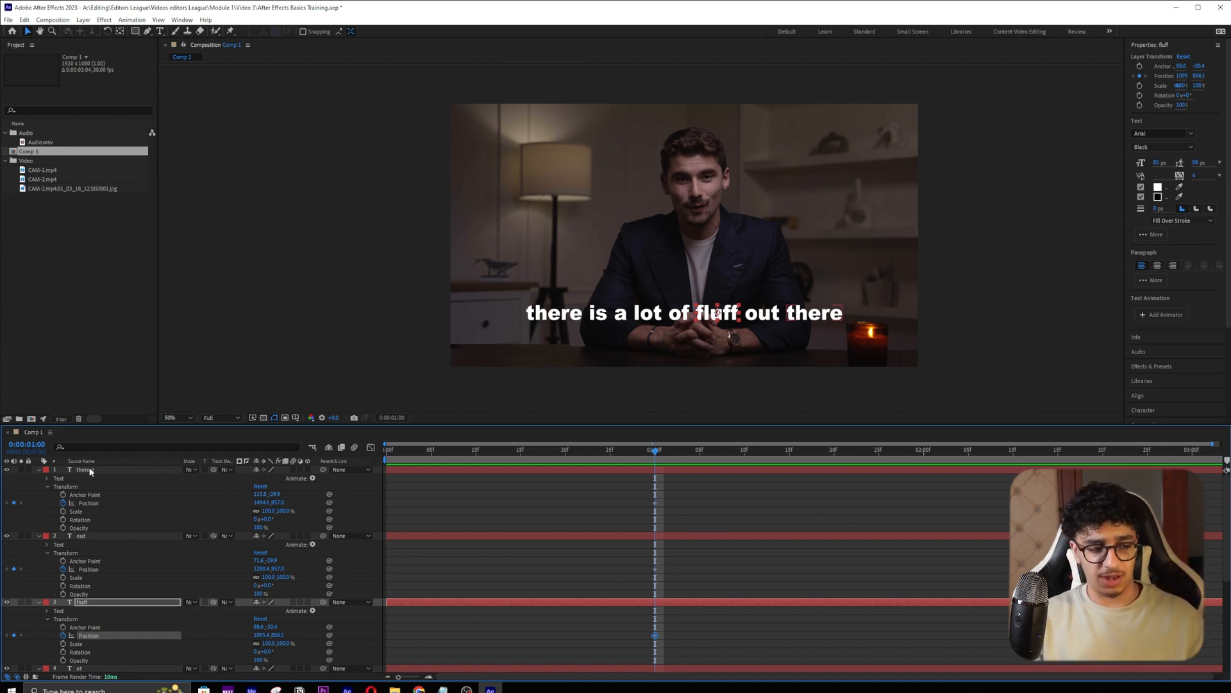
- Select all eight text layers and keyframe their Position at 0:00:00:00 just below the frame, with the last "there" at Y 1123
click(129, 469)
scroll(149, 580, down, 5)
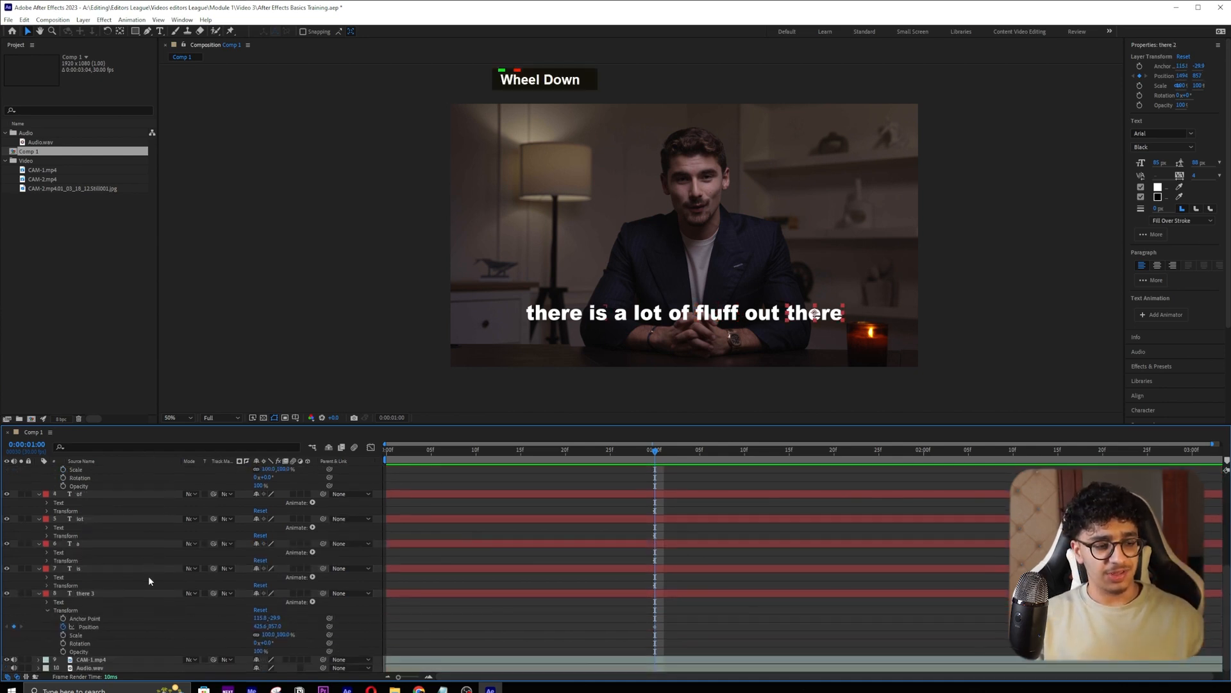
shift+click(107, 591)
scroll(349, 584, up, 5)
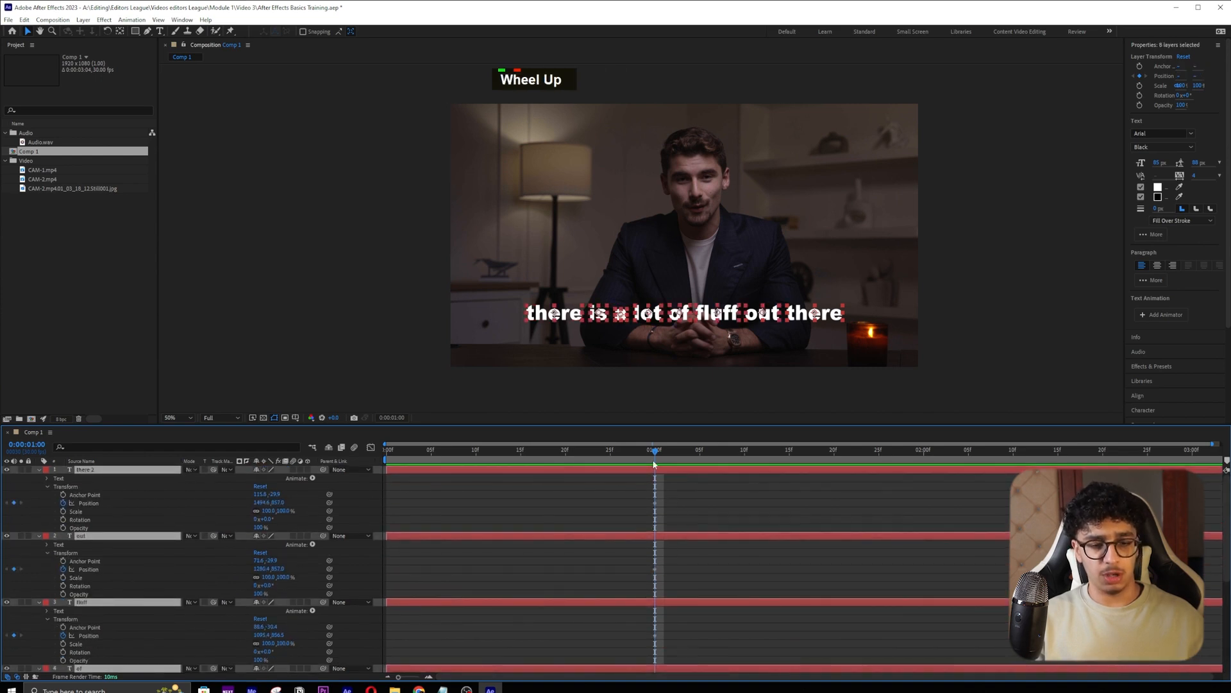
key(Home)
drag(278, 503, 426, 489)
click(532, 491)
- Play the composition from the start and scrub between the keyframes to review the words' rise into frame
key(space)
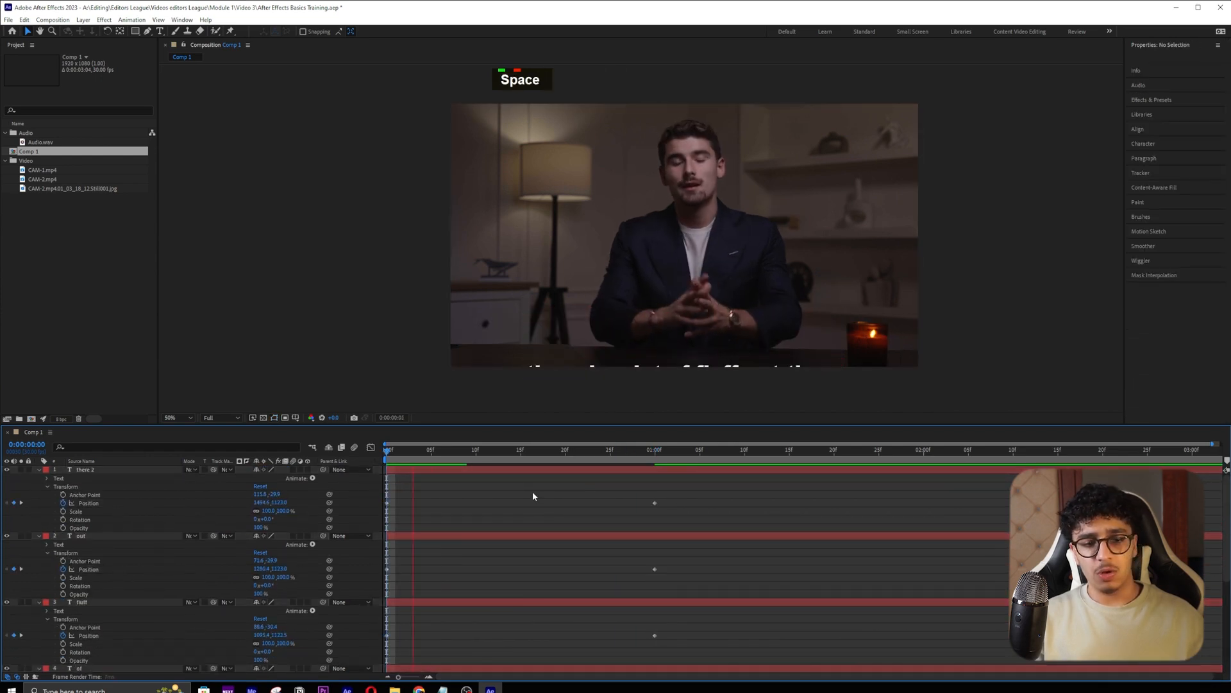
key(space)
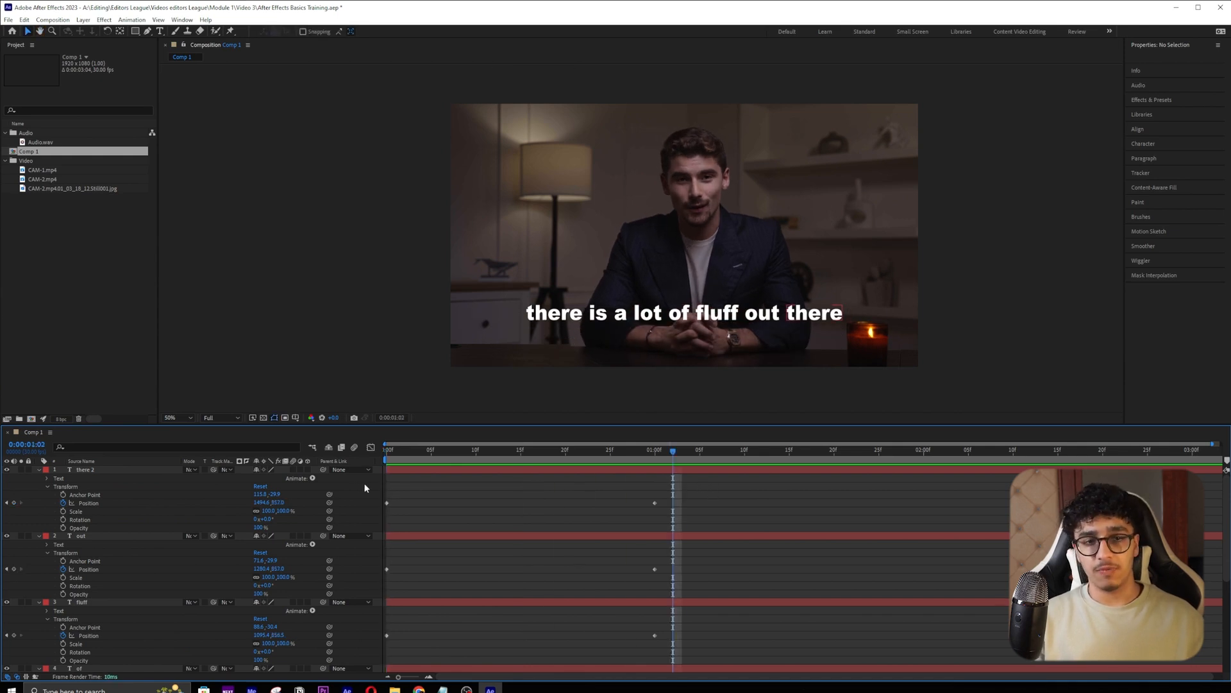
drag(673, 449, 698, 416)
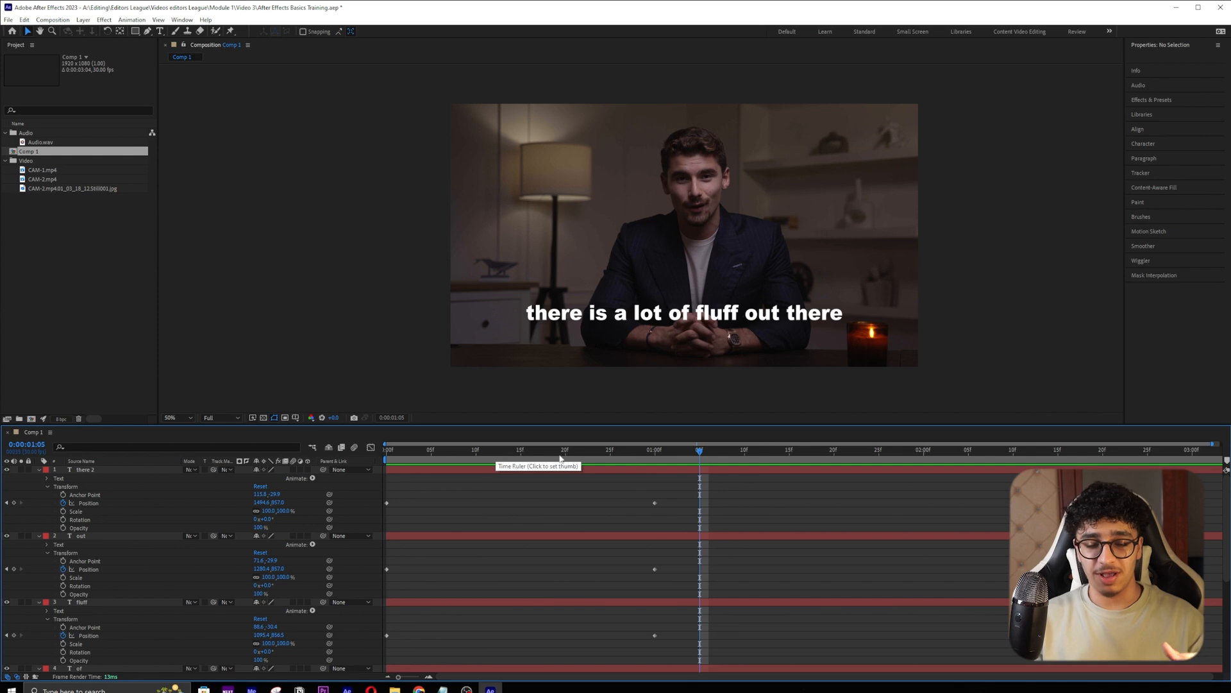
click(538, 449)
click(637, 469)
click(560, 340)
click(601, 343)
click(624, 343)
click(574, 473)
drag(570, 451, 511, 463)
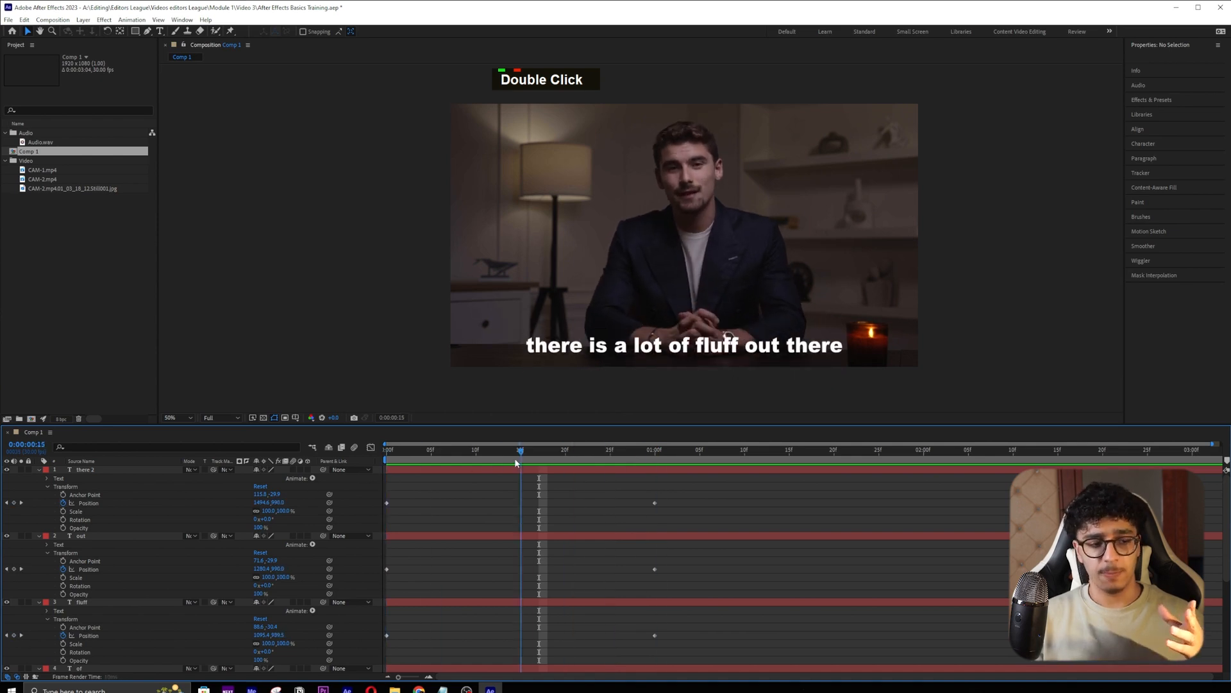
- Collapse the properties of all eight text layers in the timeline
click(39, 469)
click(39, 479)
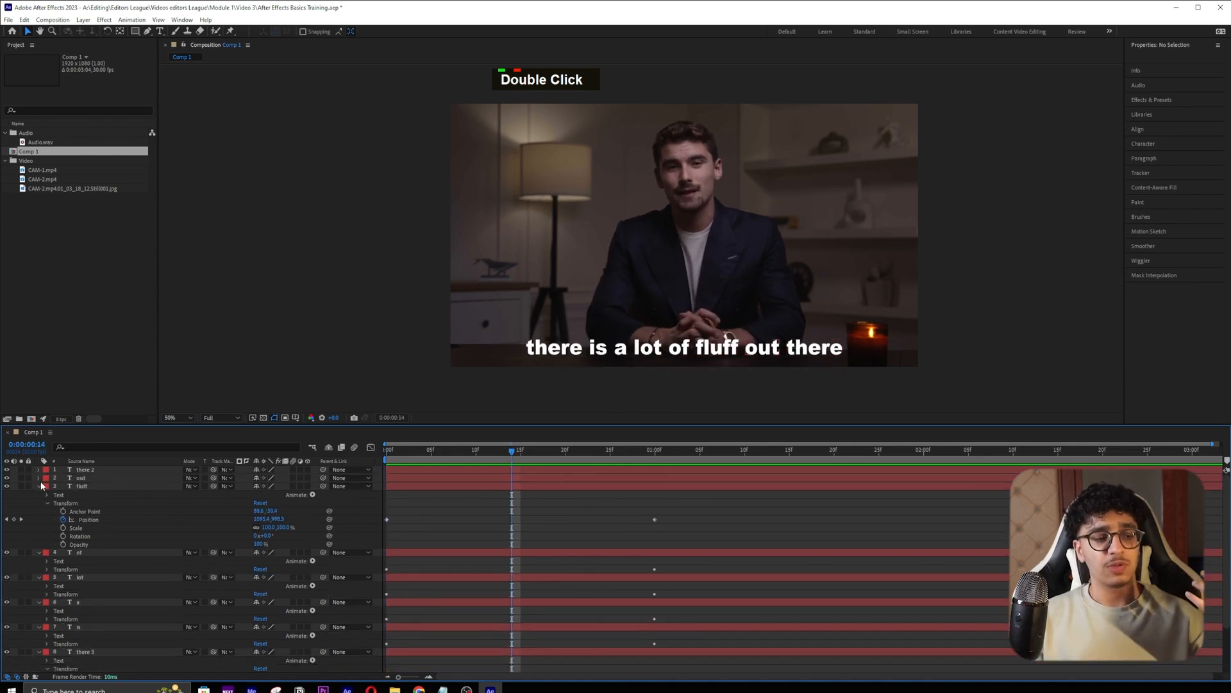
click(39, 486)
click(38, 494)
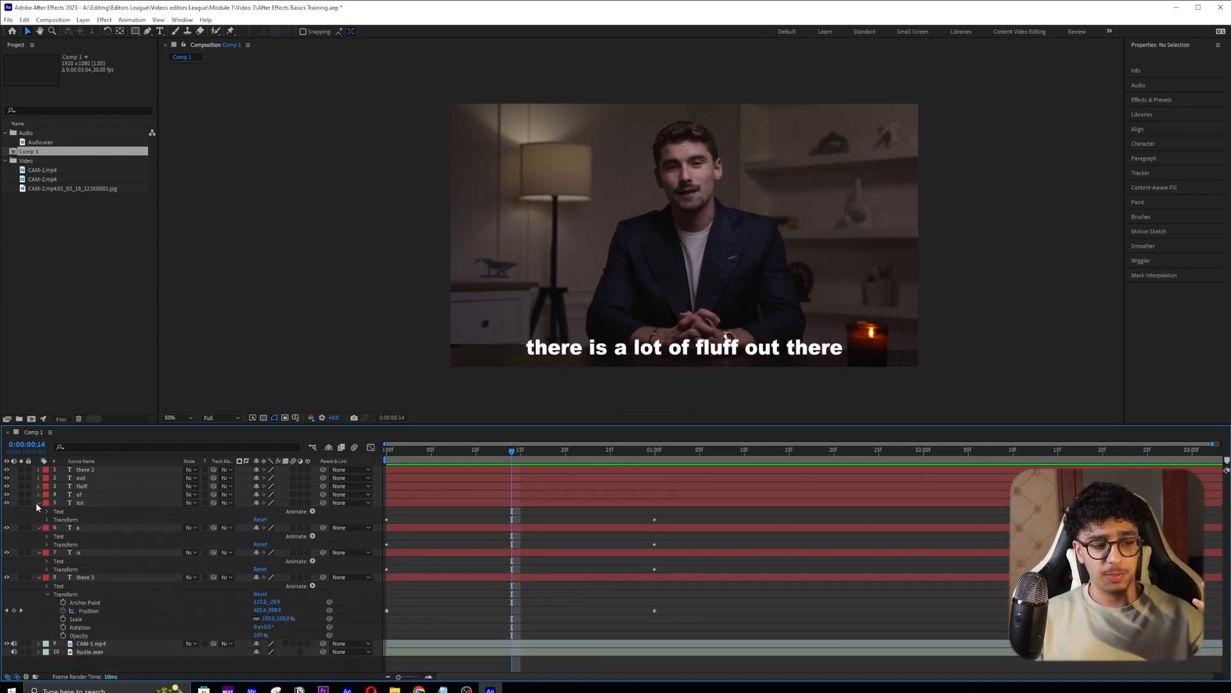
click(38, 502)
click(39, 510)
click(37, 520)
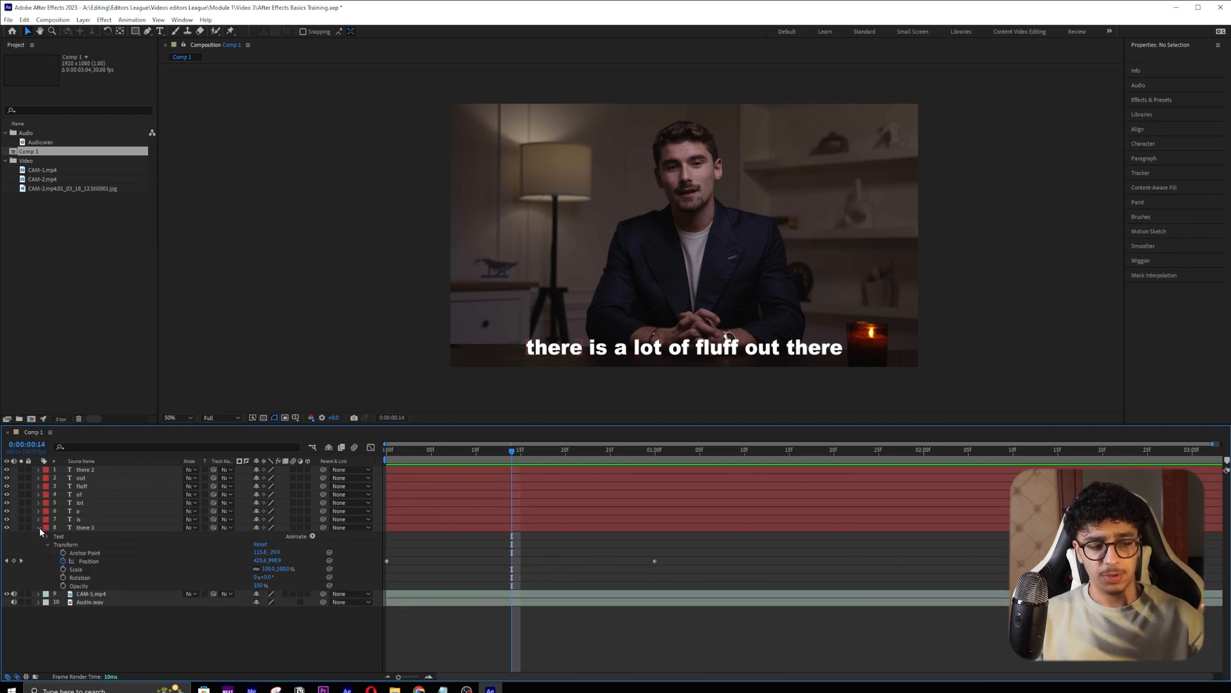
click(39, 527)
click(115, 478)
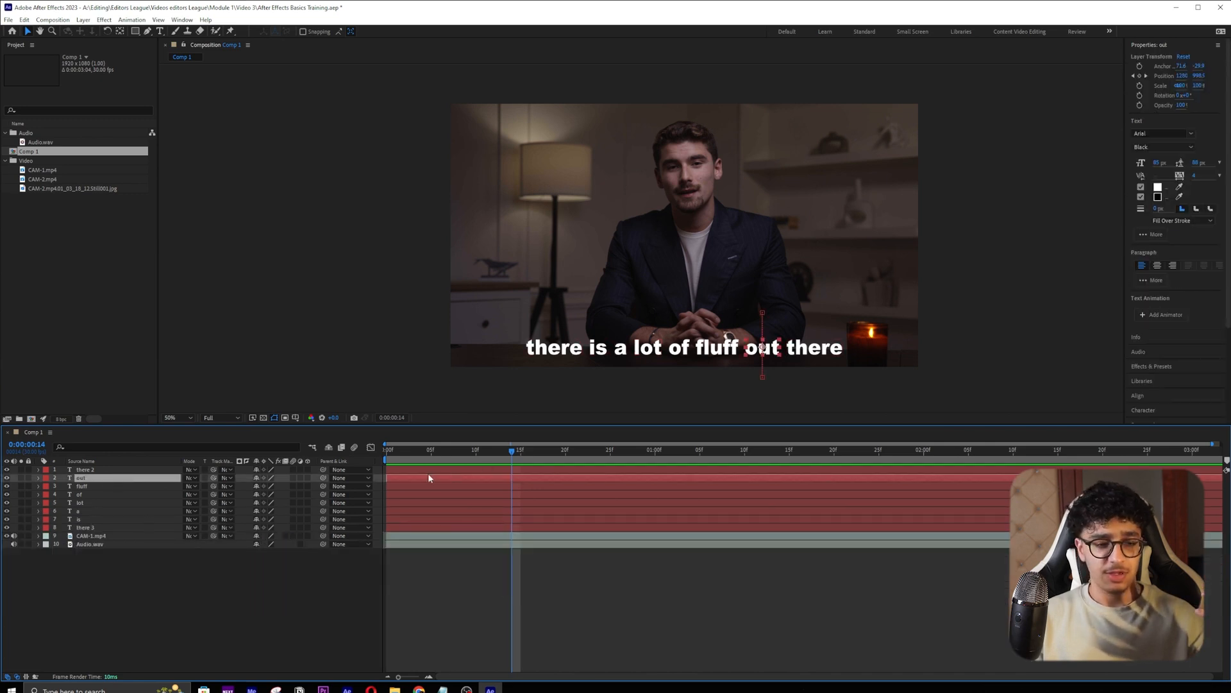
key(Home)
drag(405, 477, 441, 478)
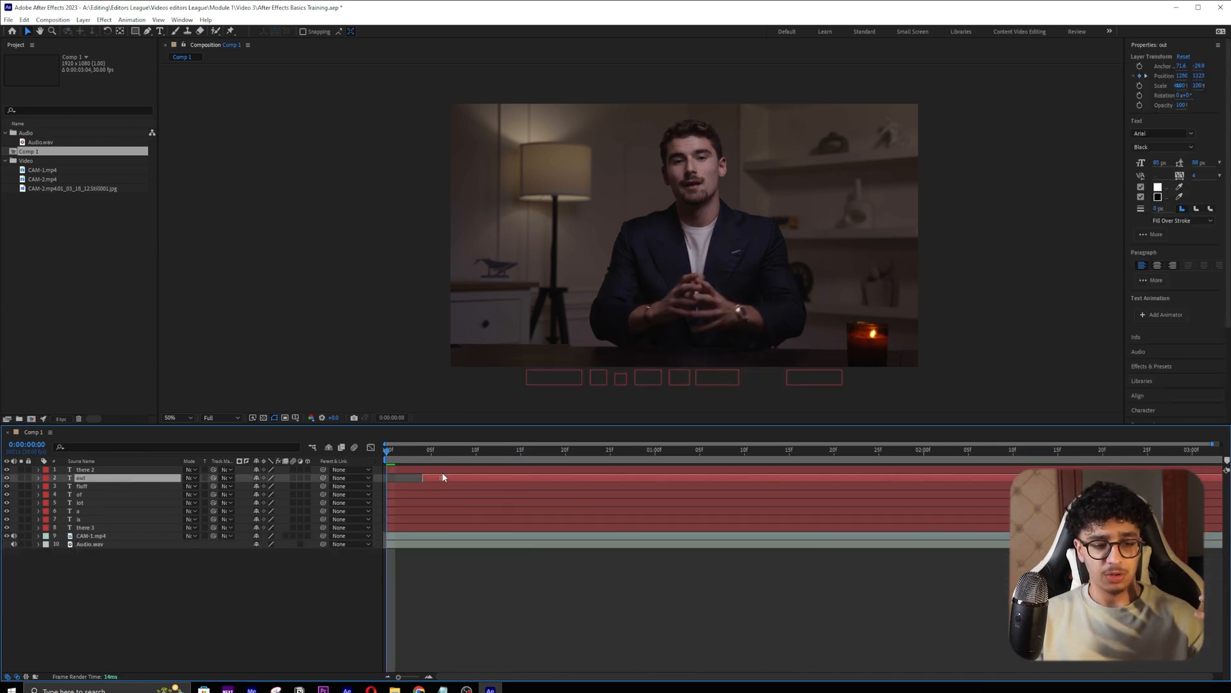
click(430, 450)
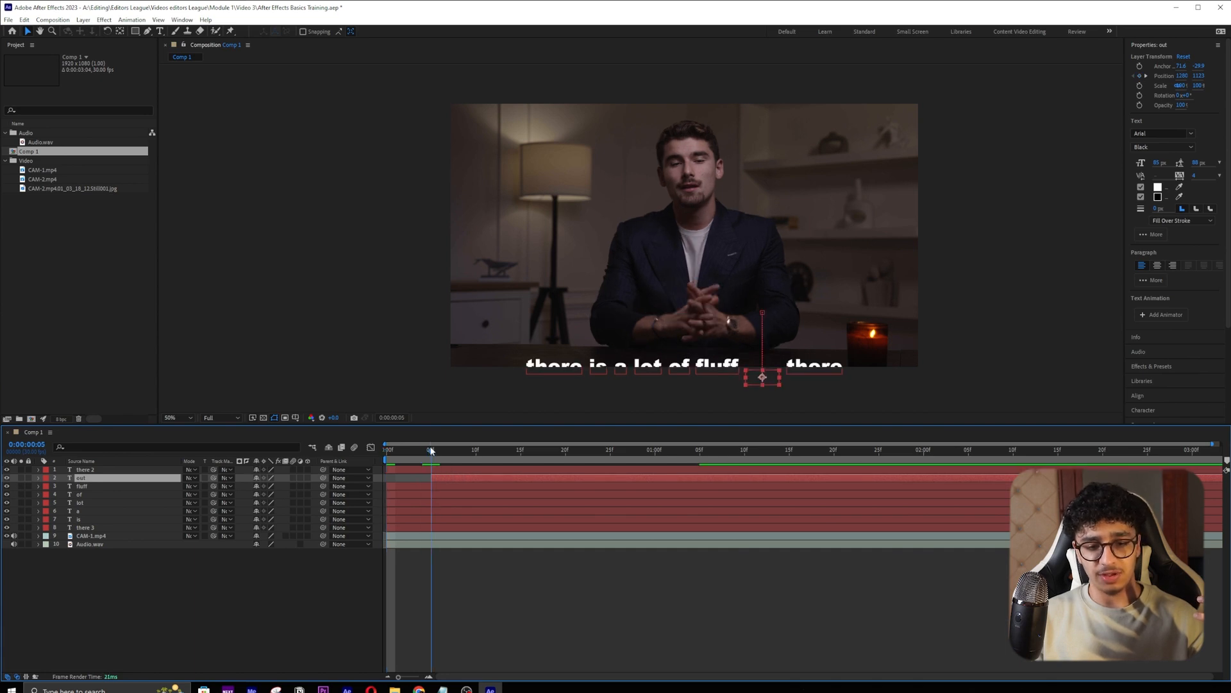
drag(480, 477, 436, 478)
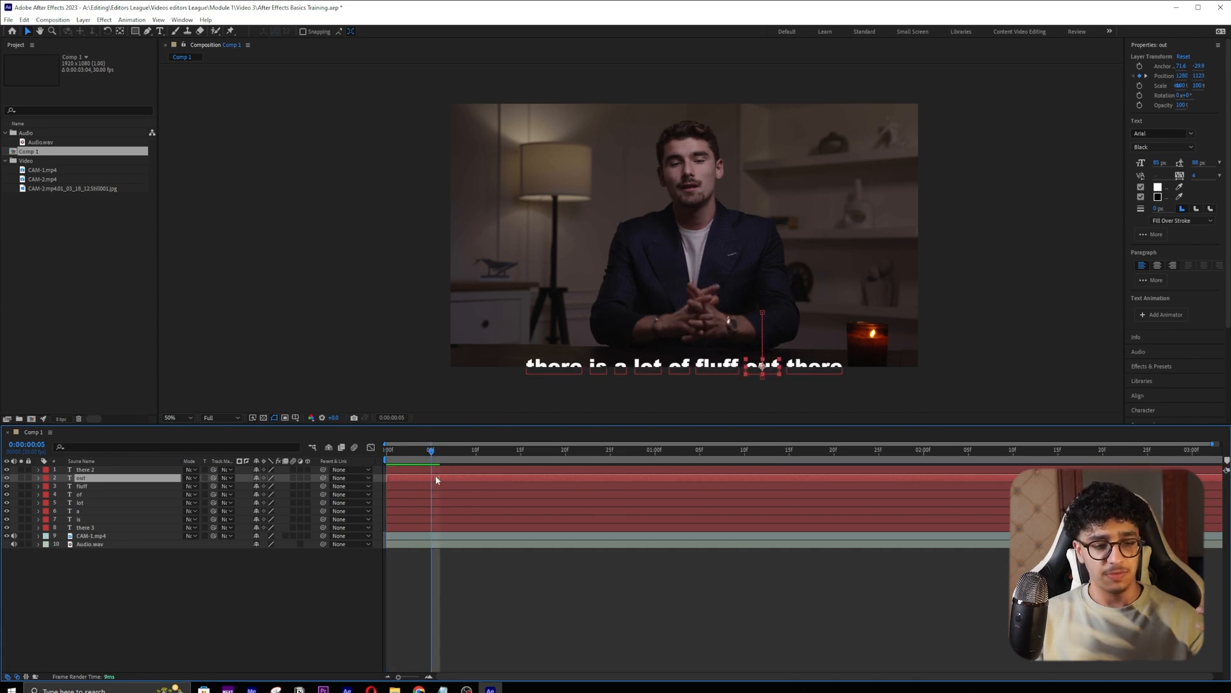
- Shift the "is" layer to start at 0:00:00:05 and the "a" layer to start at 0:00:00:10
click(90, 528)
click(85, 520)
key(bracketleft)
drag(483, 452, 476, 454)
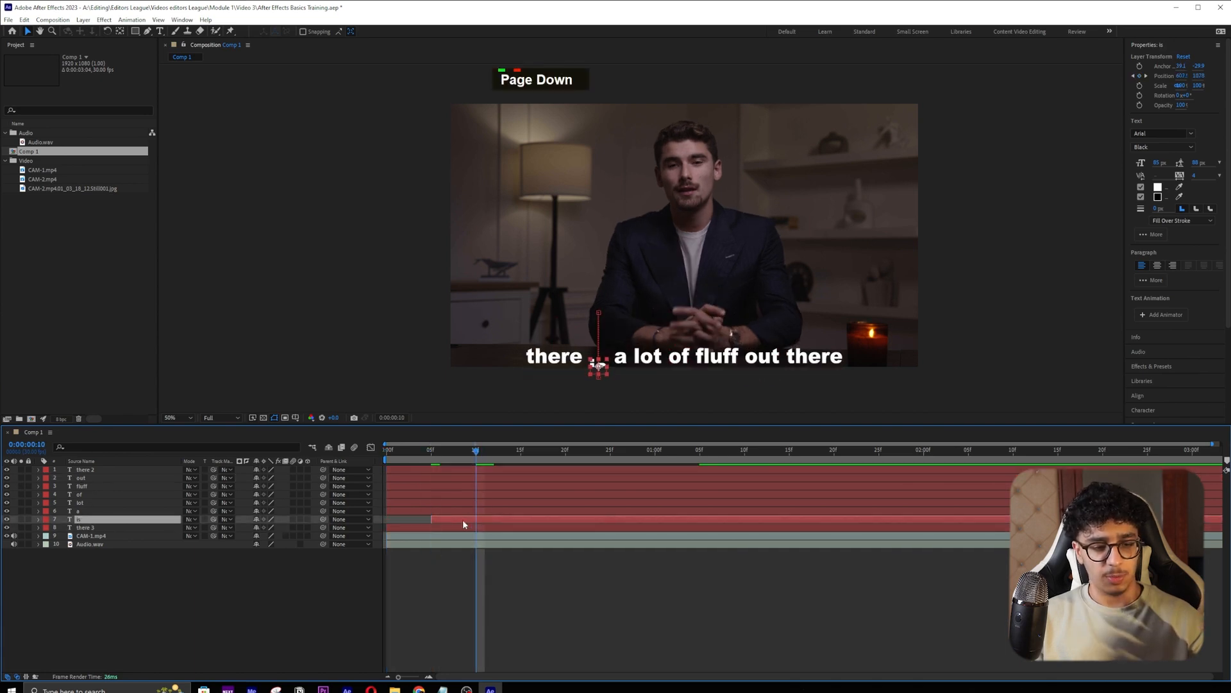
drag(476, 509, 729, 492)
- Shift the "lot" layer to start at 0:00:00:15 and the "of" layer to start at 0:00:00:20
click(520, 452)
click(567, 449)
click(614, 494)
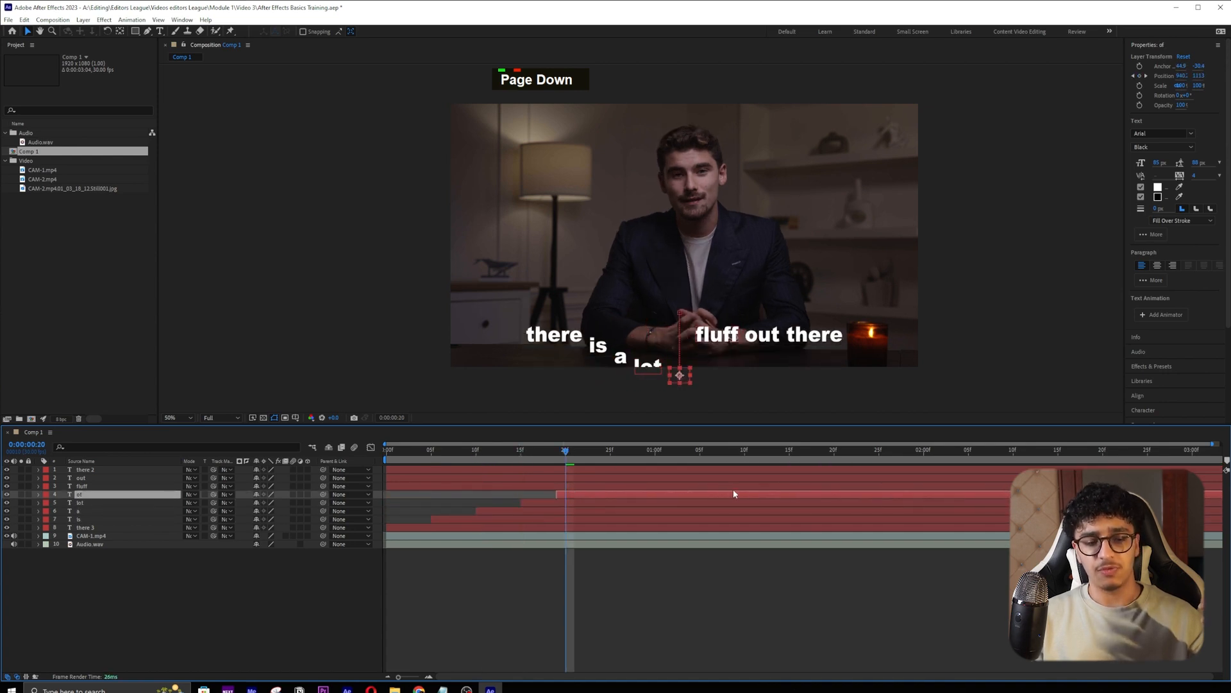
click(737, 487)
drag(630, 491, 633, 492)
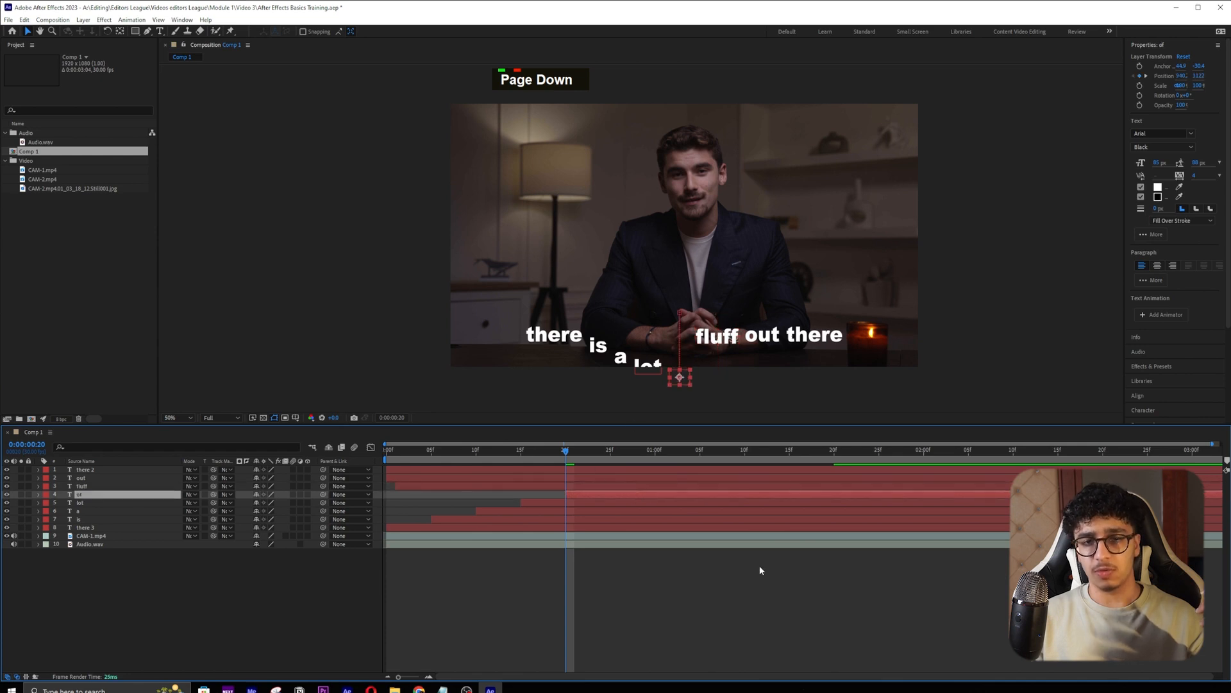
click(738, 557)
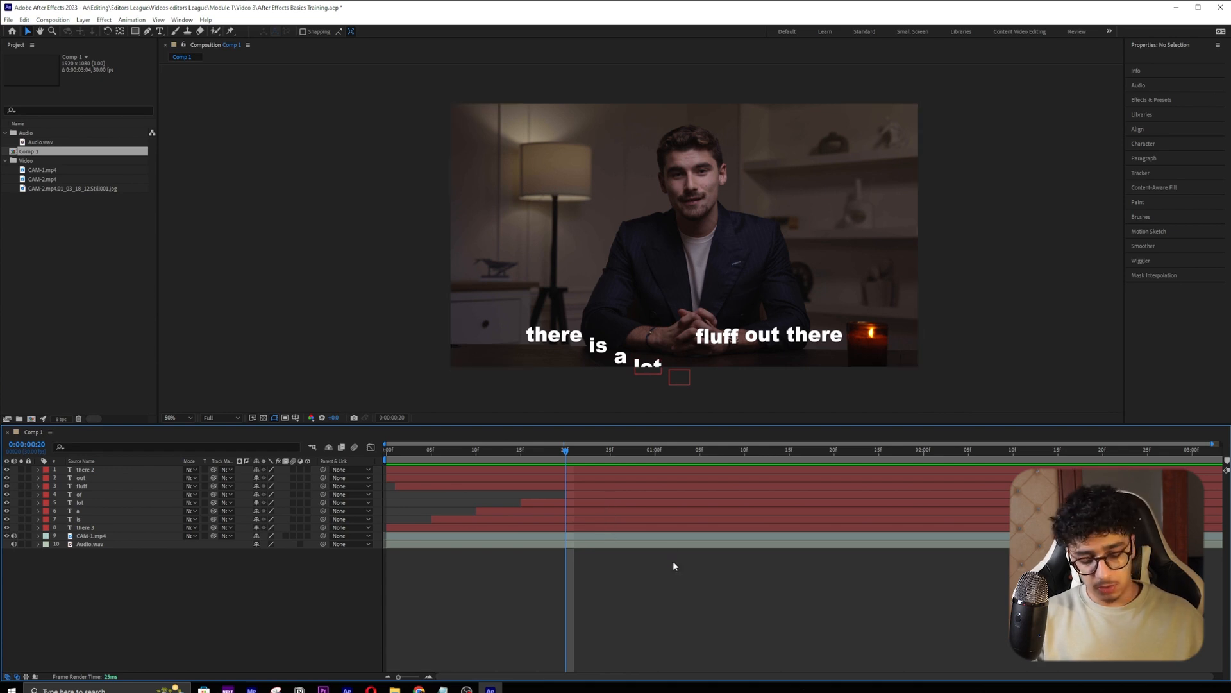
- Shift the "fluff" layer to start at 0:00:00:25
key(shift)
key(shift+Right)
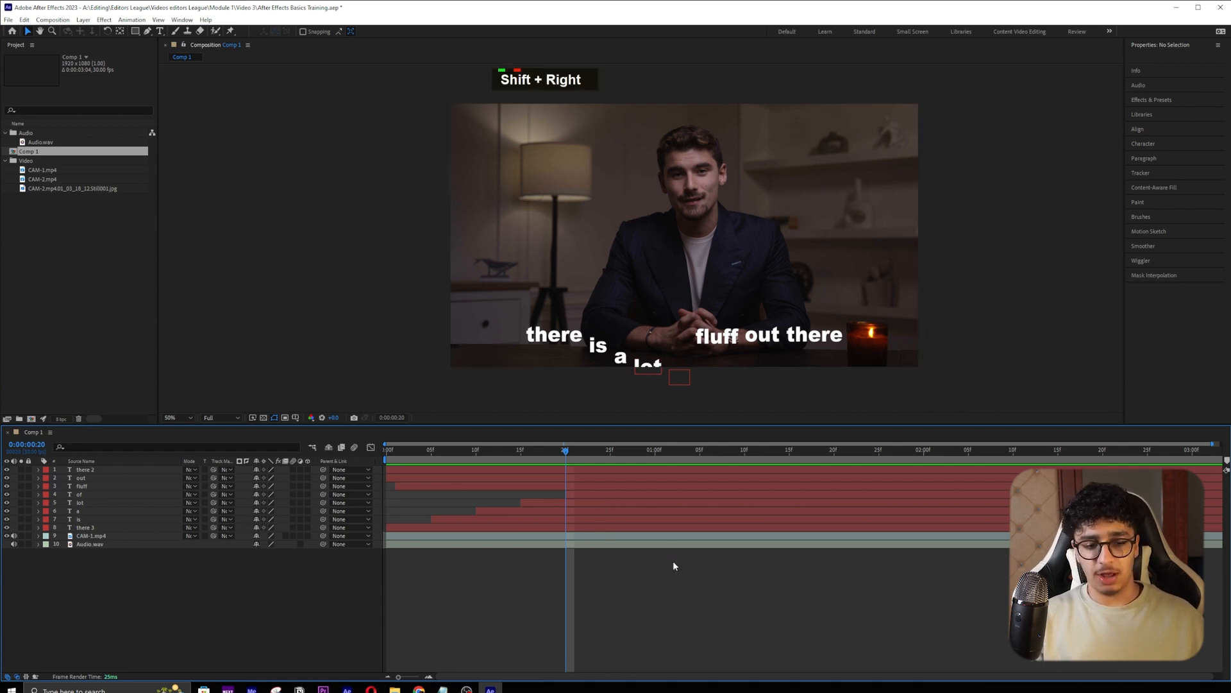
key(ctrl+shift+Down)
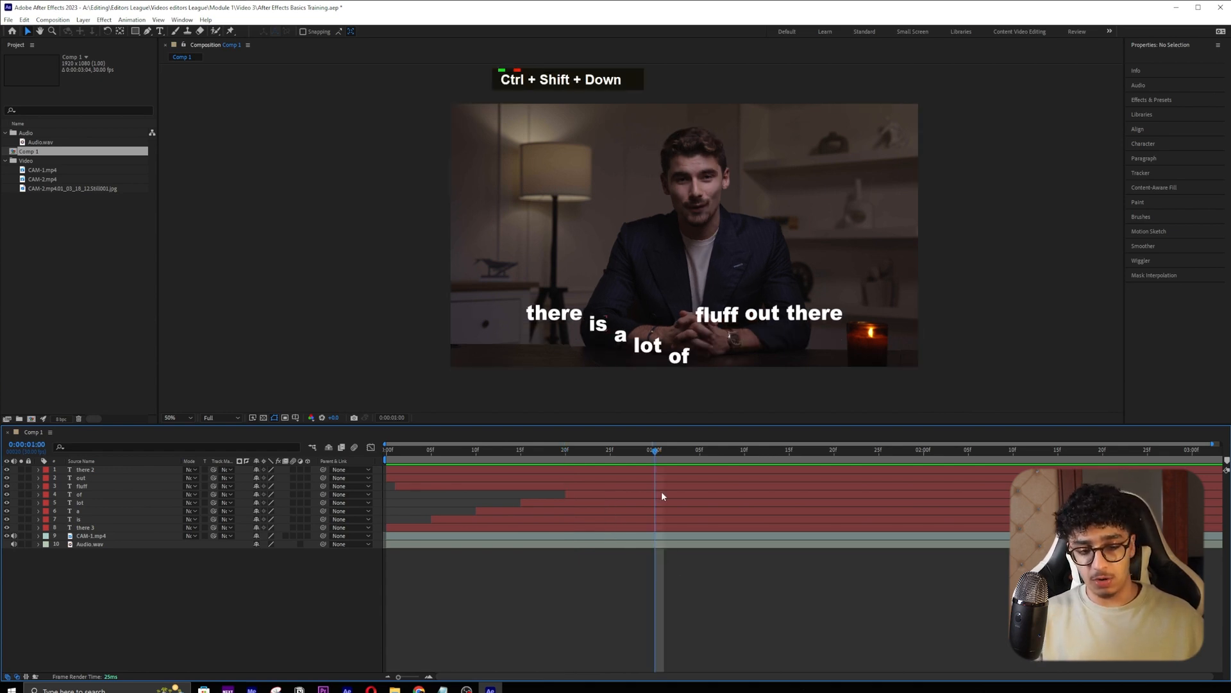
key(ctrl)
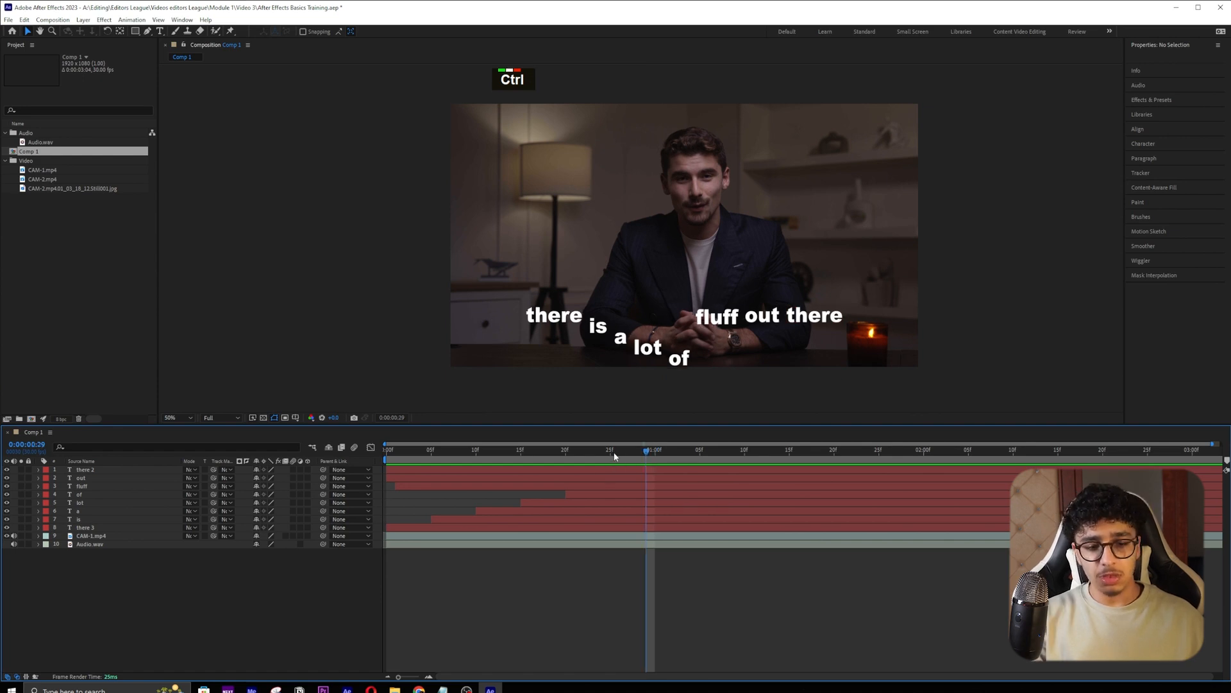
click(612, 452)
drag(603, 485, 753, 486)
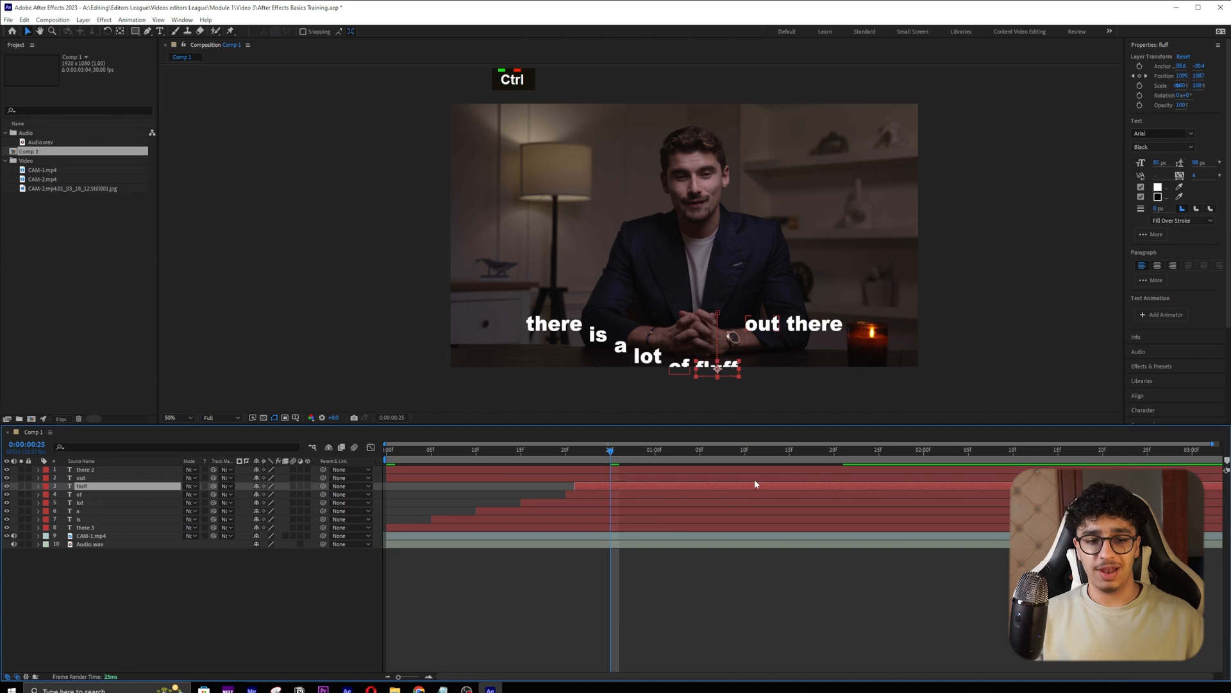
key(bracketleft)
- Shift the "out" layer to start at 0:00:01:00
click(652, 472)
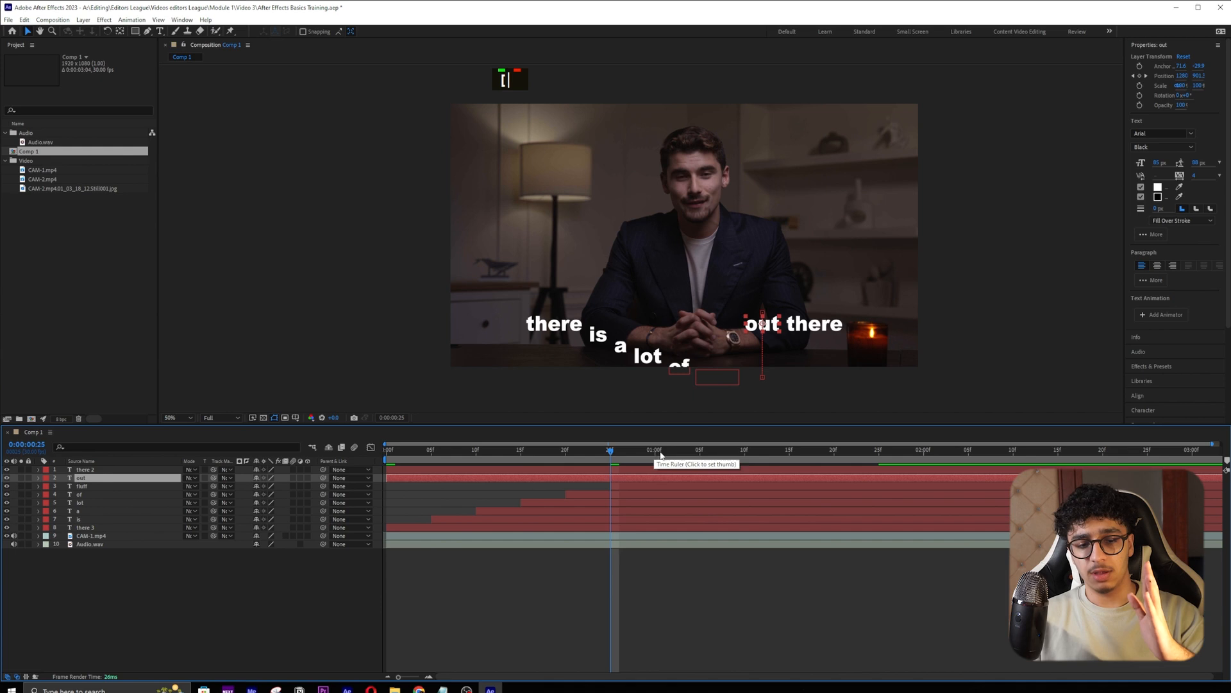
click(660, 463)
click(653, 449)
key(bracketright)
key(bracketleft)
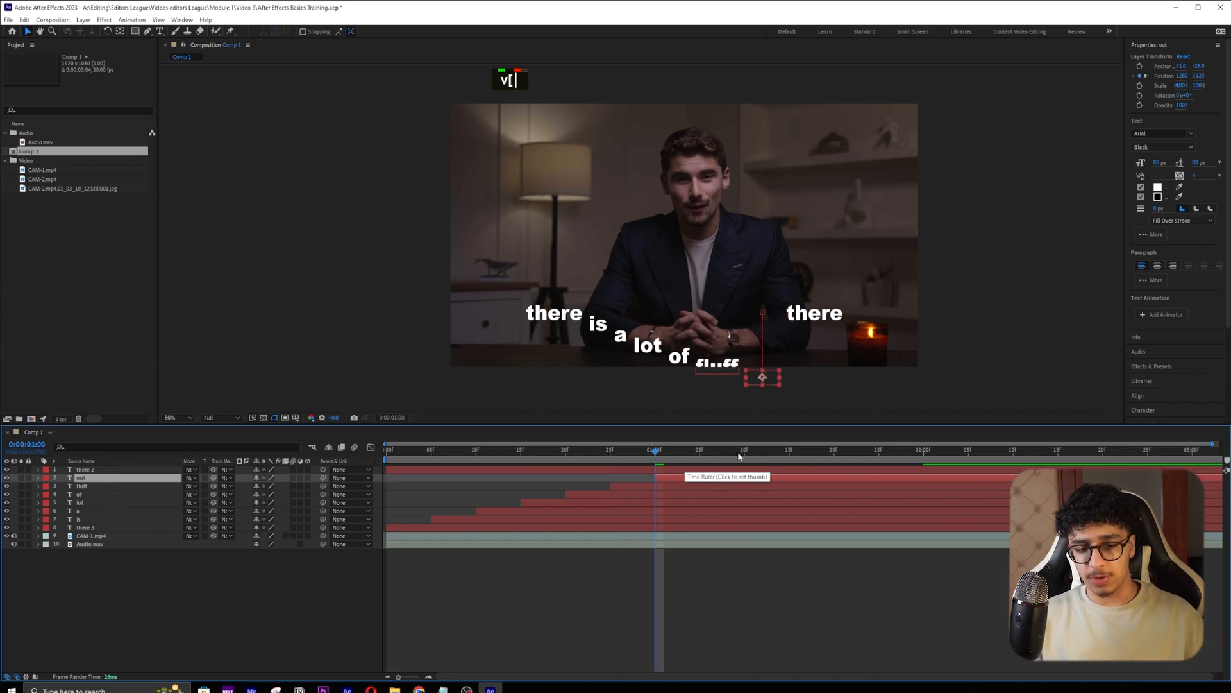
- Shift the last "there" layer to start at 0:00:01:05 and return the playhead to 0:00:00:21
click(697, 451)
double_click(702, 468)
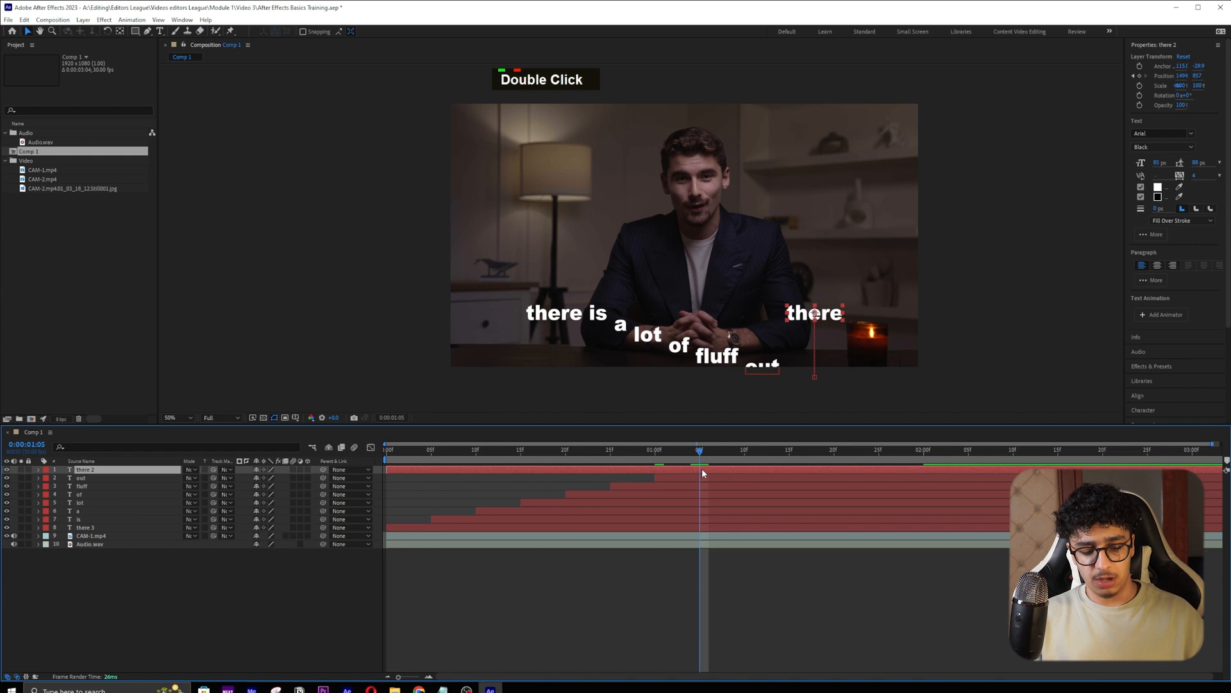
key(bracketleft)
mouse_move(709, 469)
mouse_down()
mouse_move(613, 468)
mouse_move(709, 469)
mouse_up()
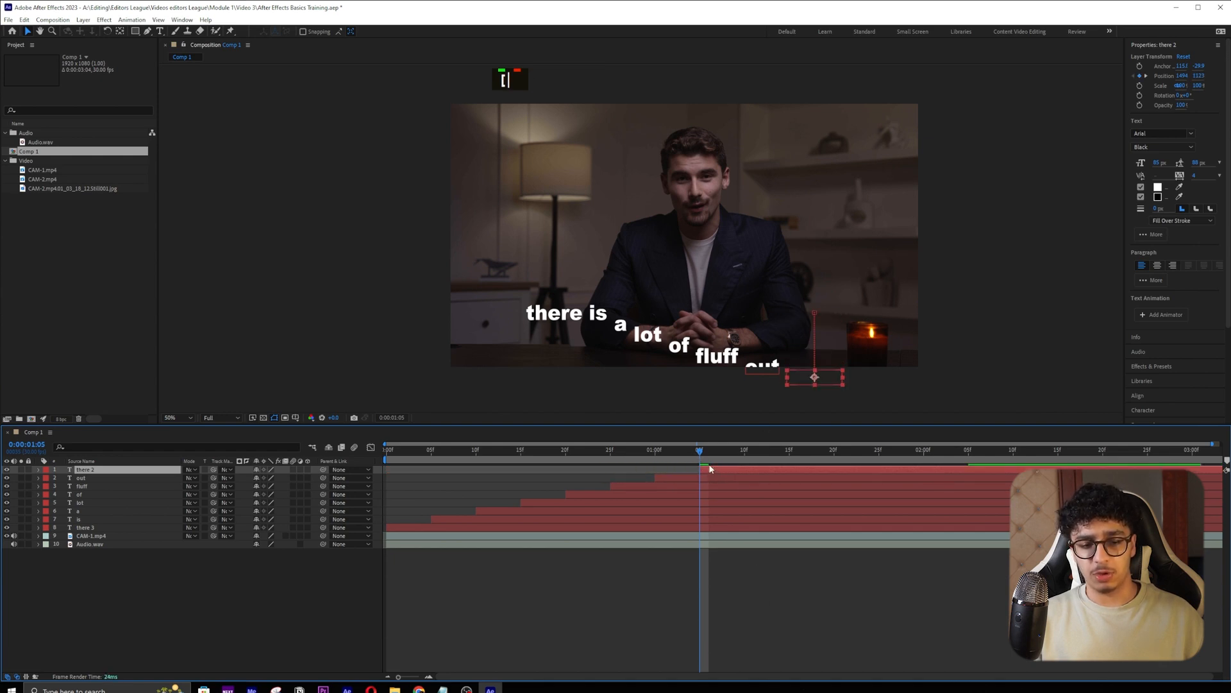
click(575, 448)
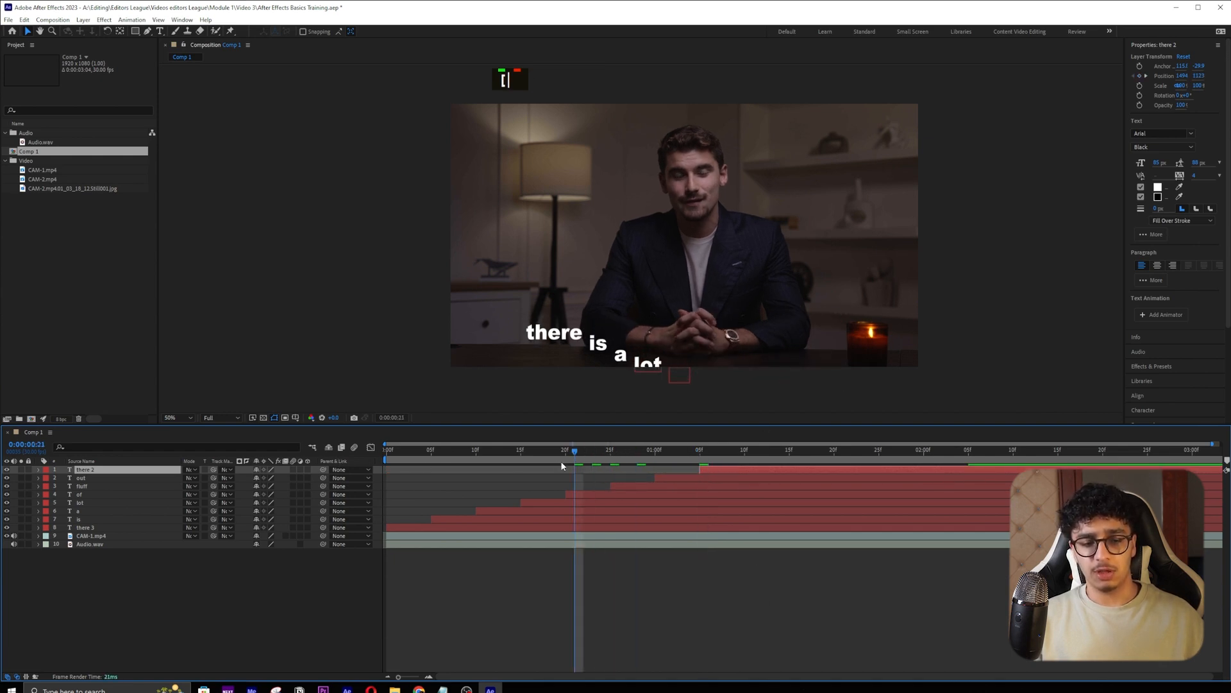
- Play the staggered caption animation from the start twice and return the playhead to 0:00:00:00
key(Home)
key(space)
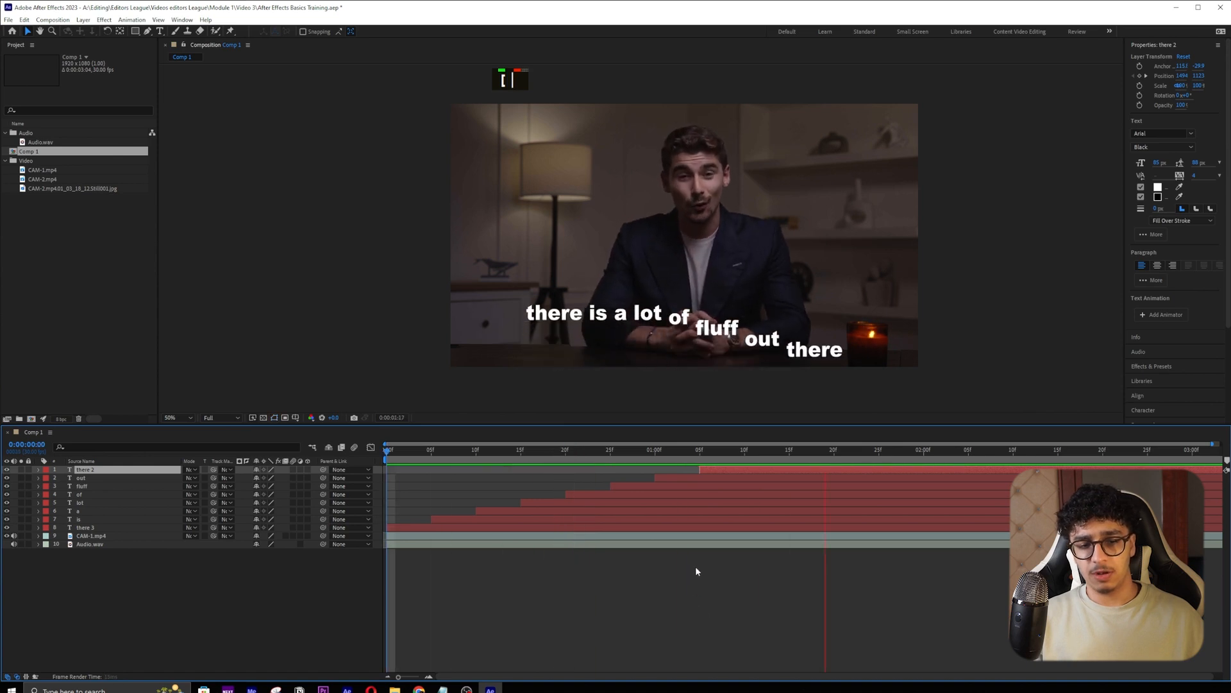
key(space)
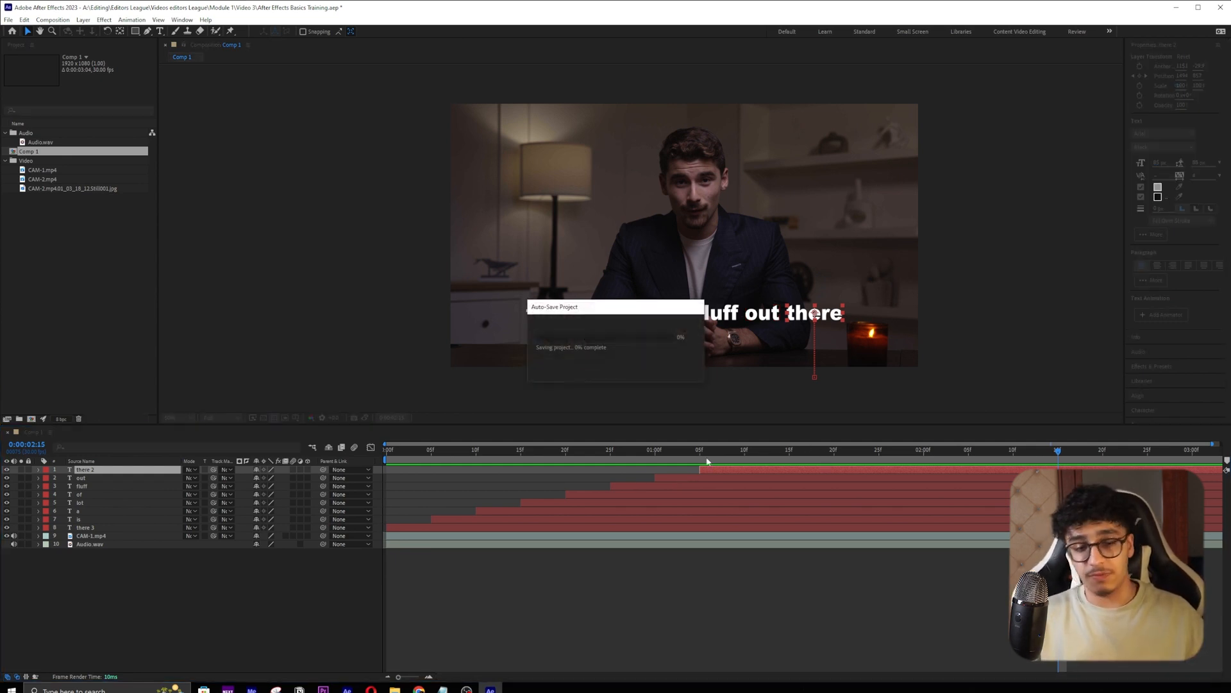
drag(609, 455, 478, 458)
key(space)
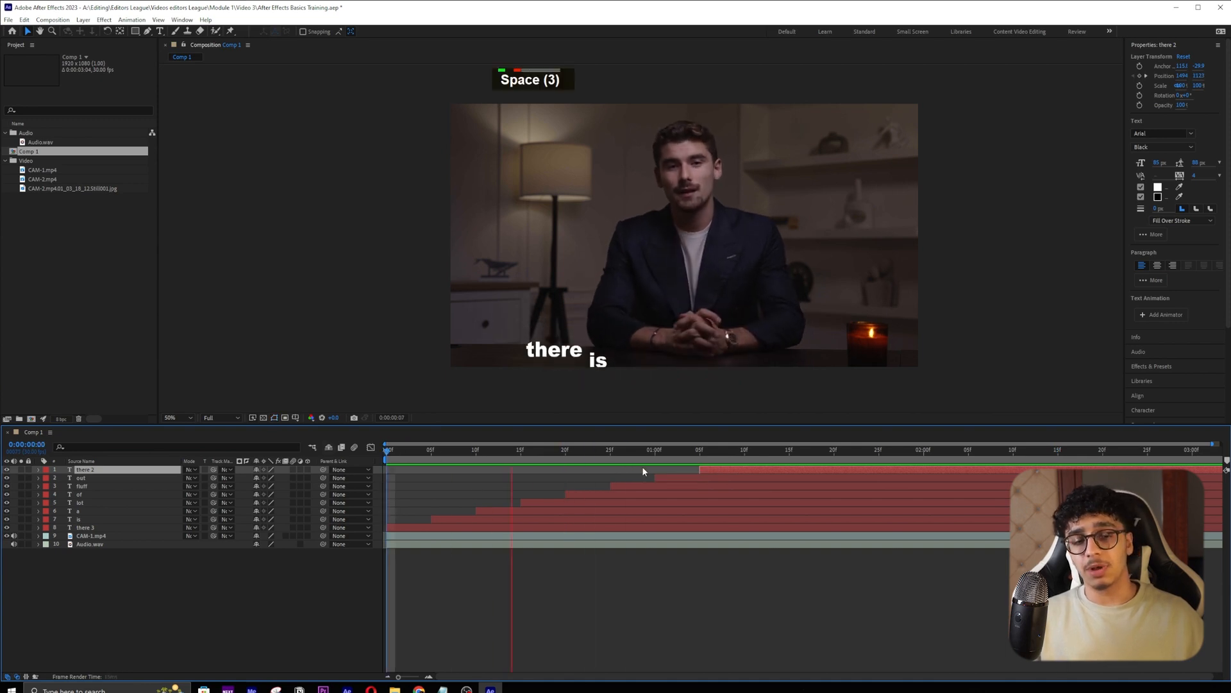
drag(1043, 449, 387, 449)
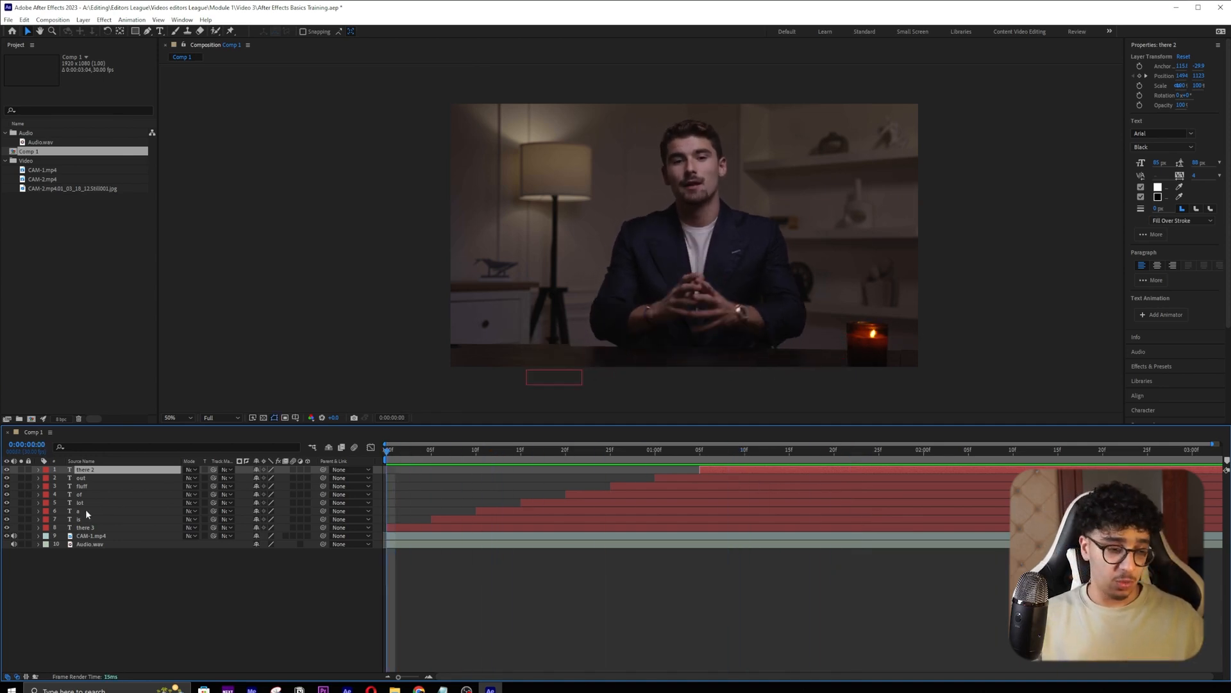
- Show only the keyframed Position property of the last "there" layer in the timeline
click(86, 527)
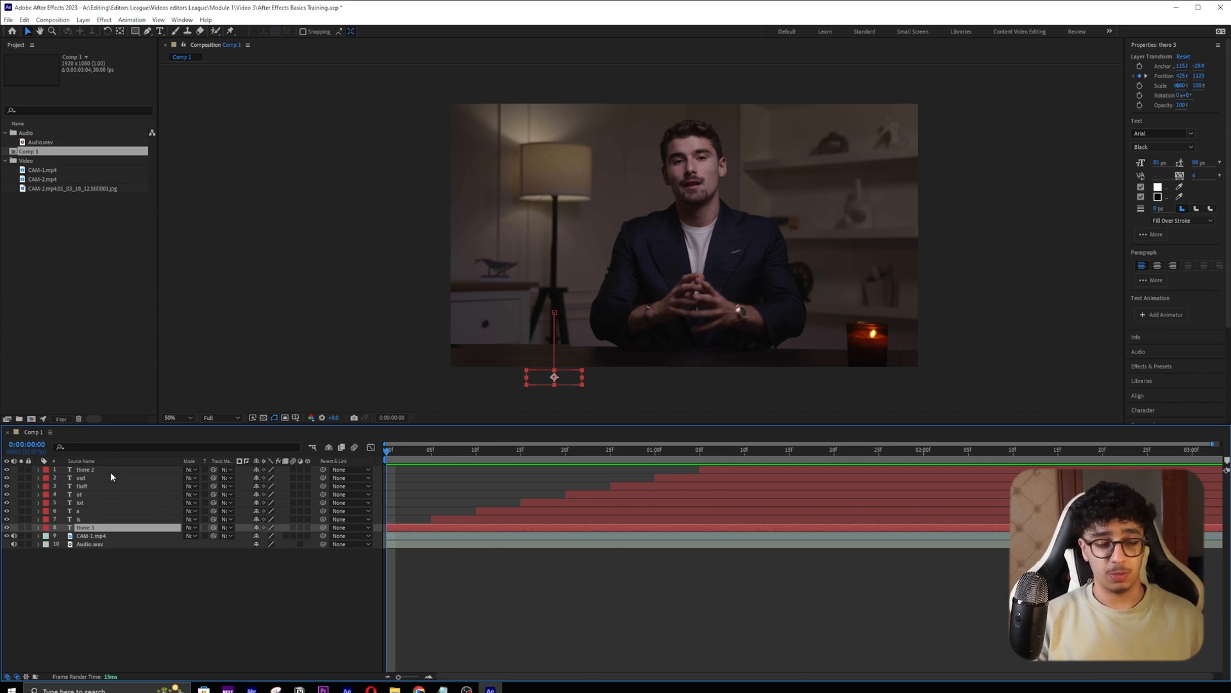
click(111, 472)
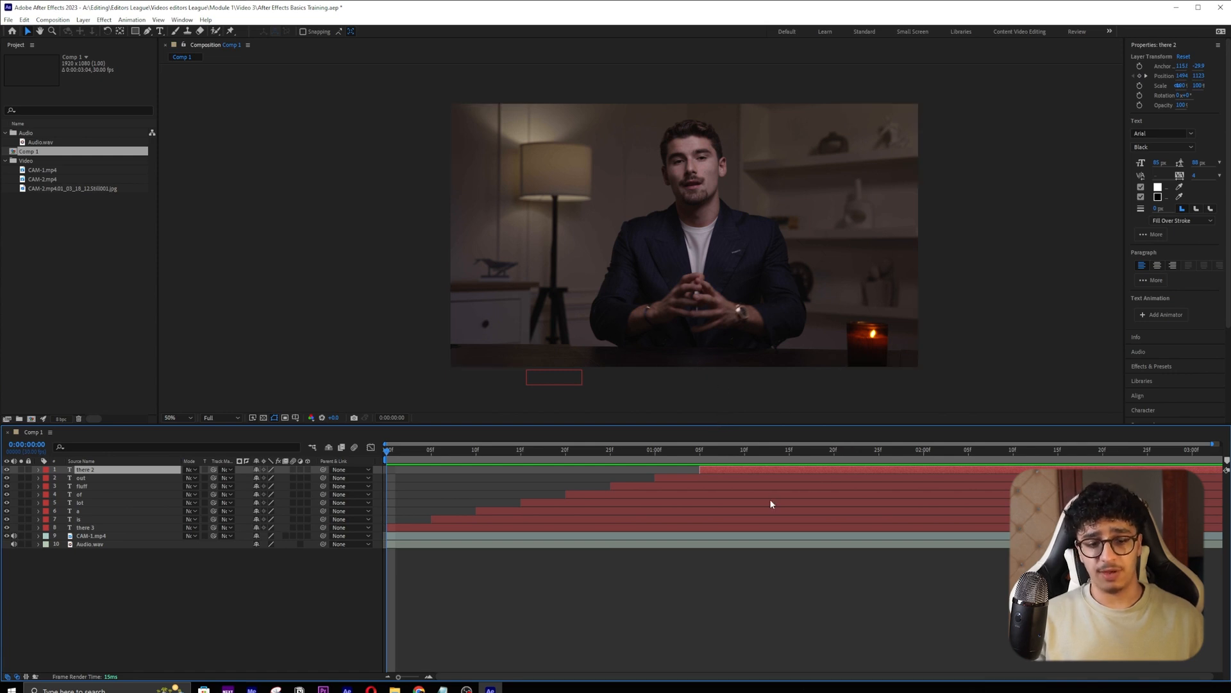
click(38, 470)
double_click(58, 488)
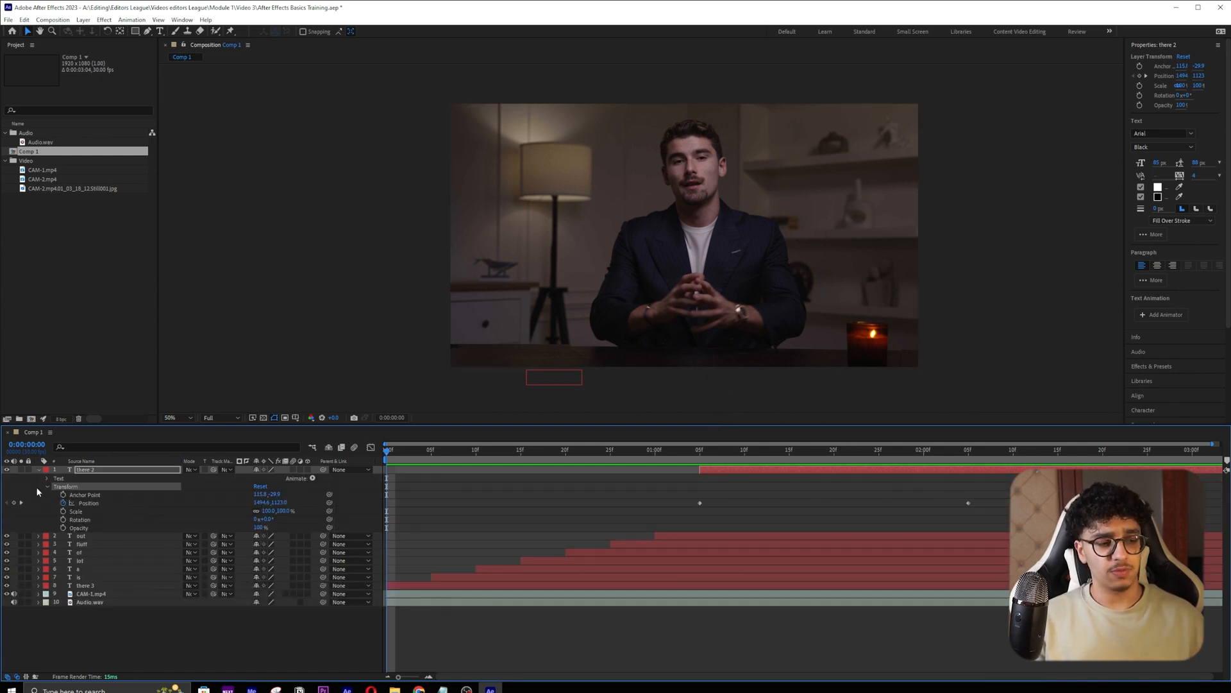
click(896, 472)
key(u)
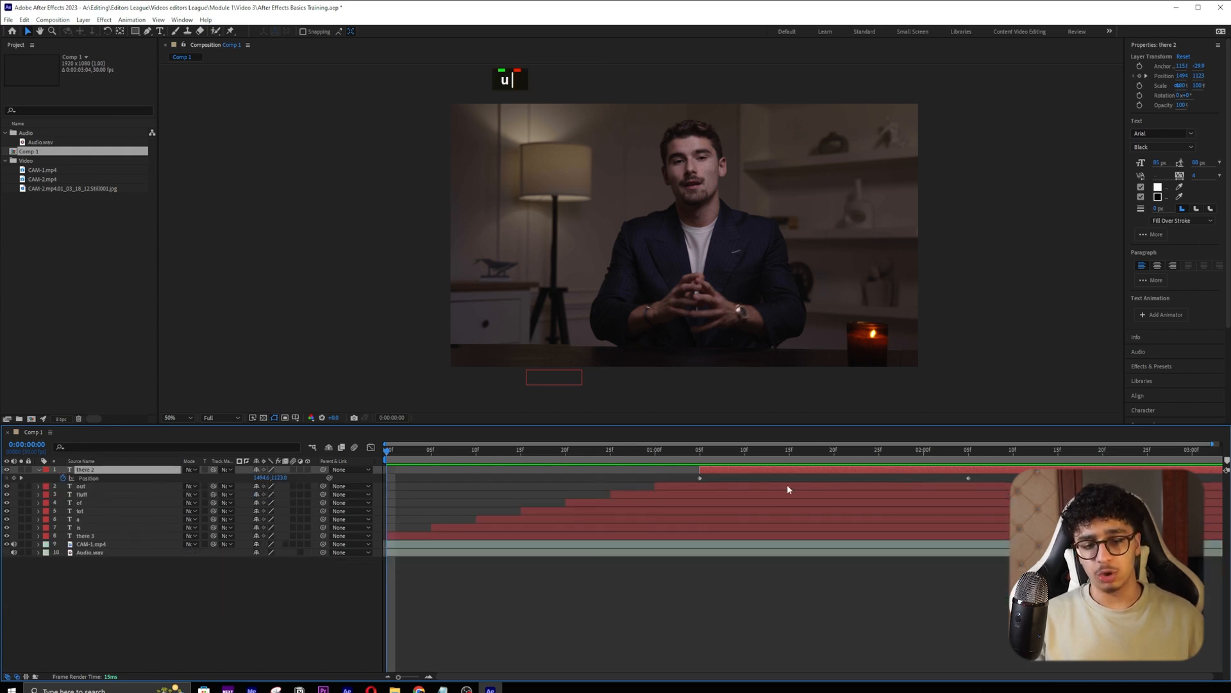
click(636, 572)
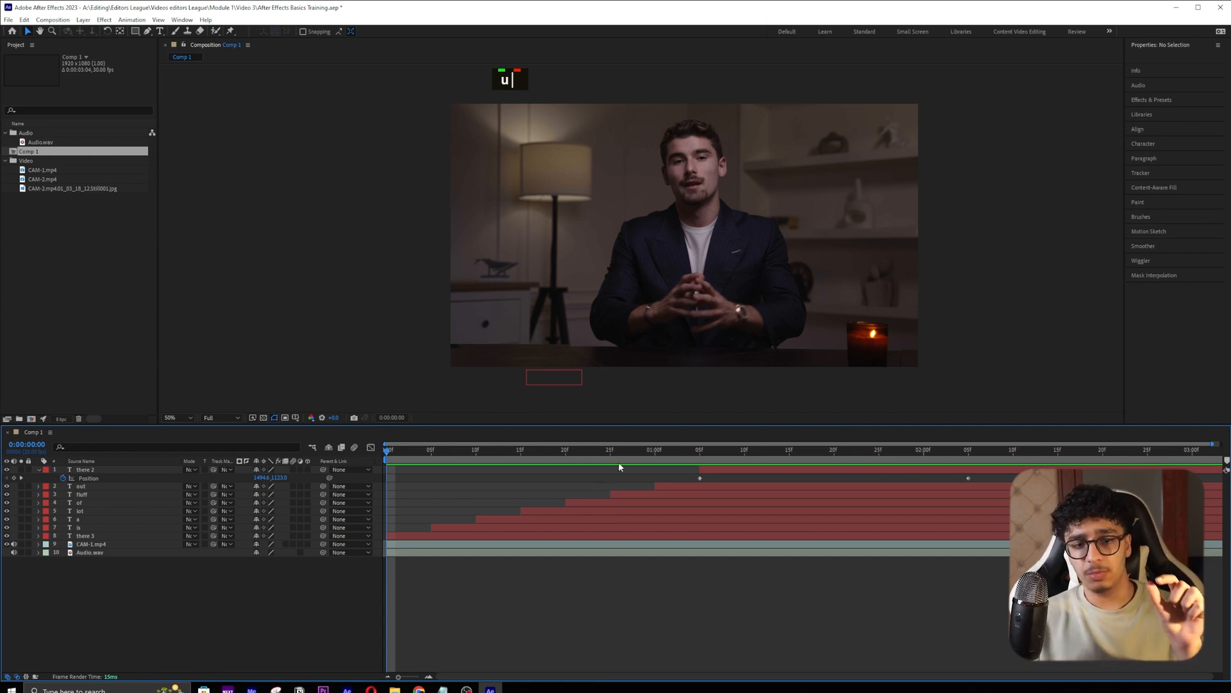
- Reveal the Position property of the seven other word layers, from "out" down to the first "there", and clear the selection
click(98, 486)
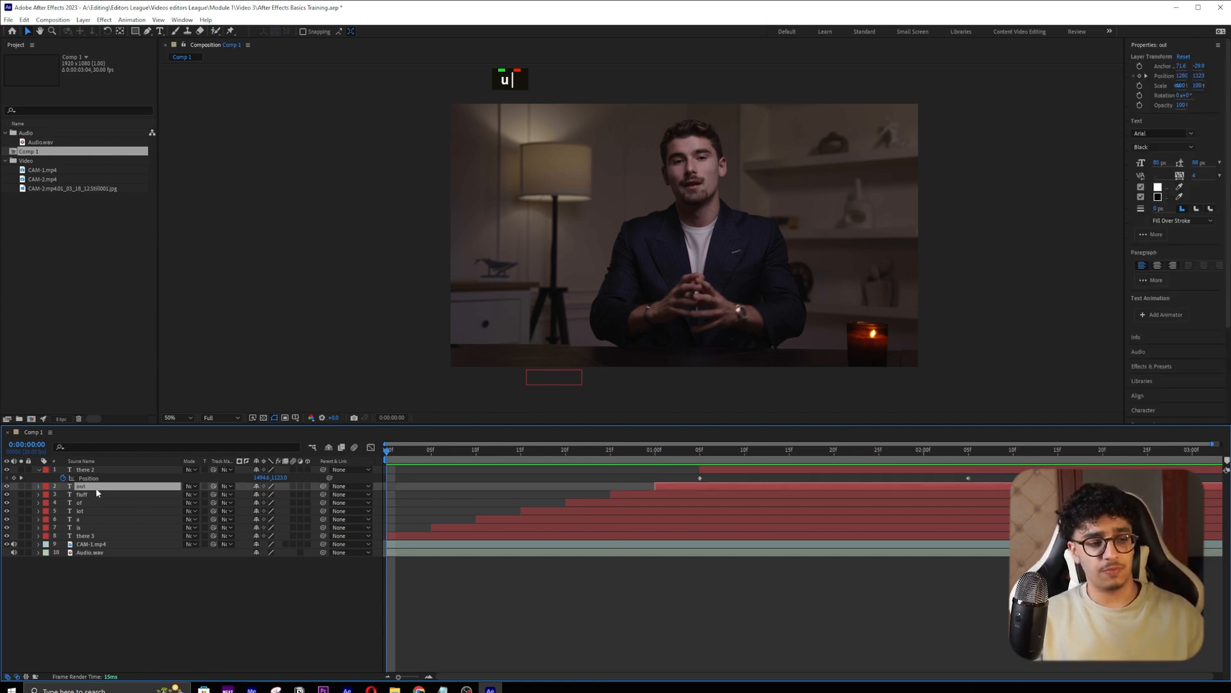
shift+click(102, 536)
key(p)
drag(982, 474, 388, 598)
click(723, 648)
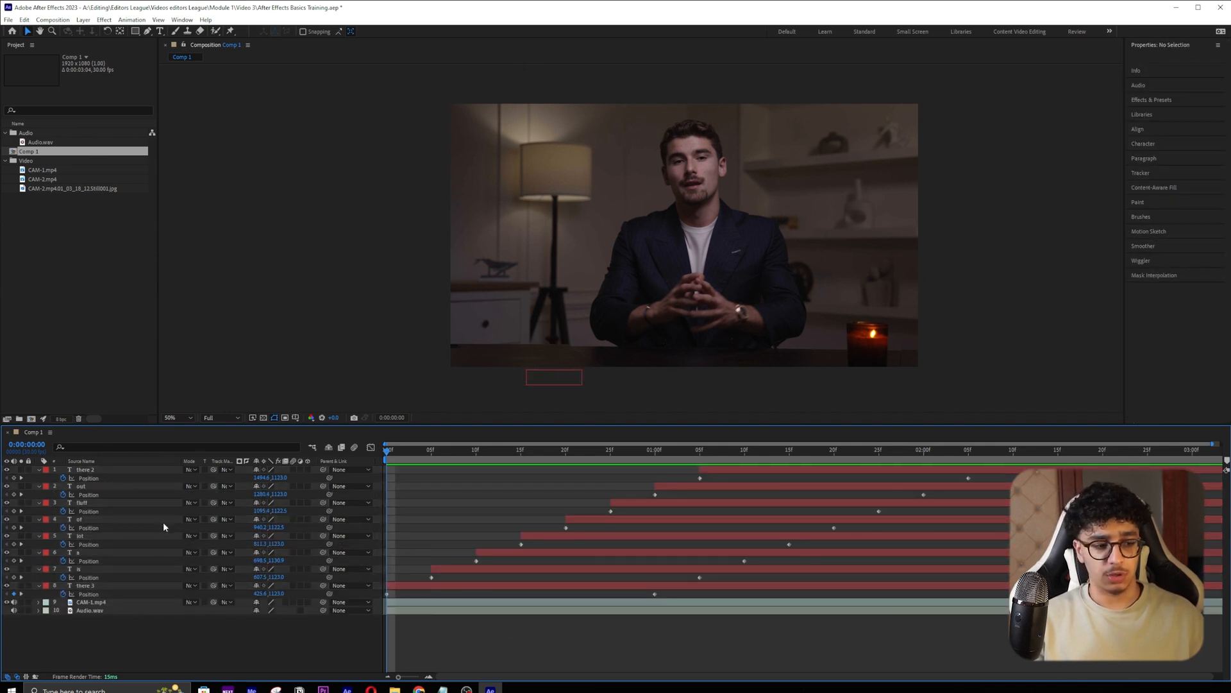
- Display the first "there" layer's Position, Scale, Rotation and Opacity properties one at a time
click(131, 587)
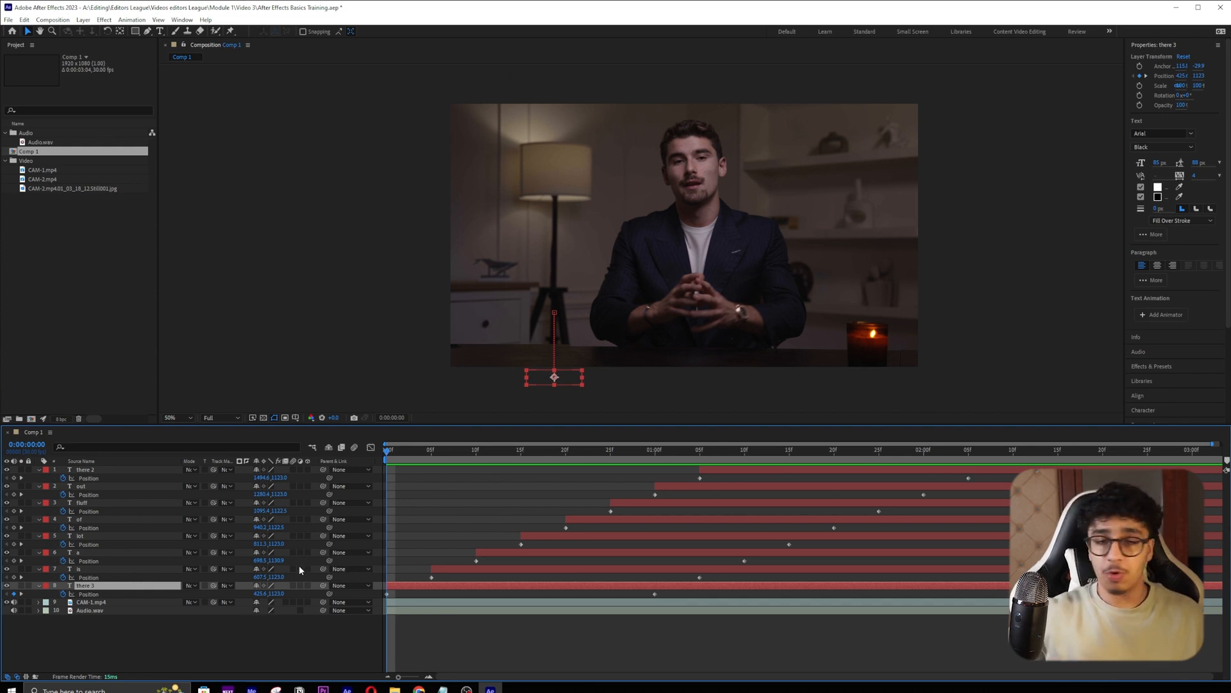
double_click(38, 586)
click(105, 592)
key(p)
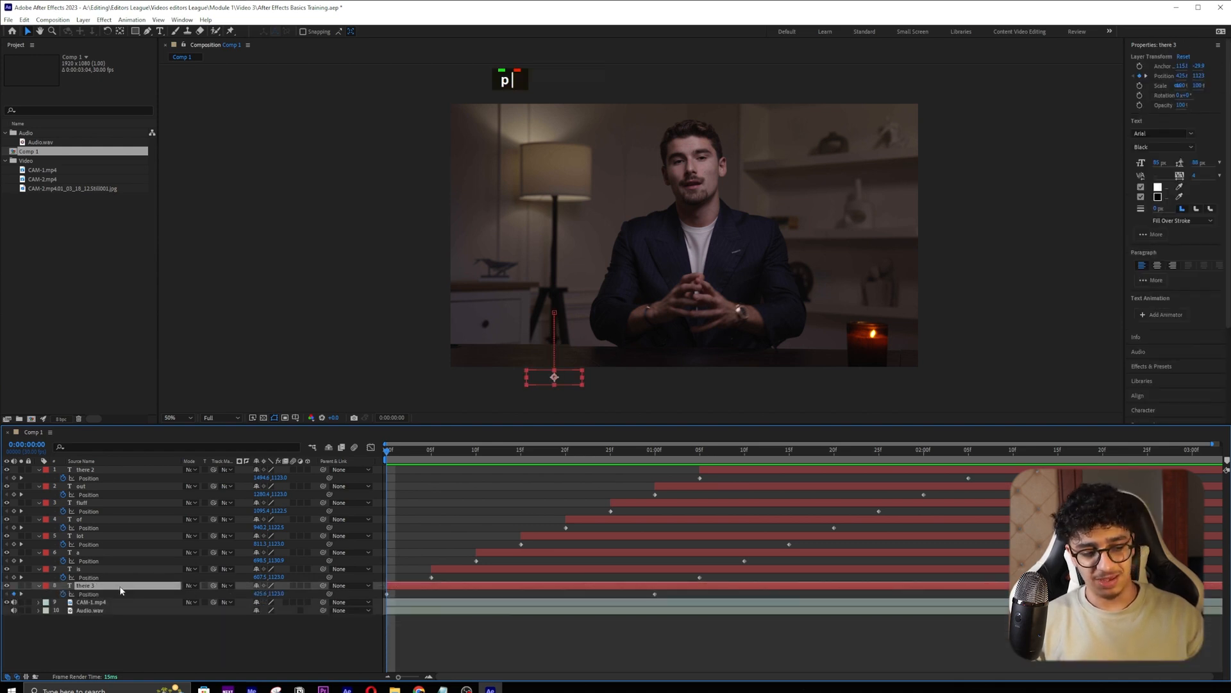
click(100, 594)
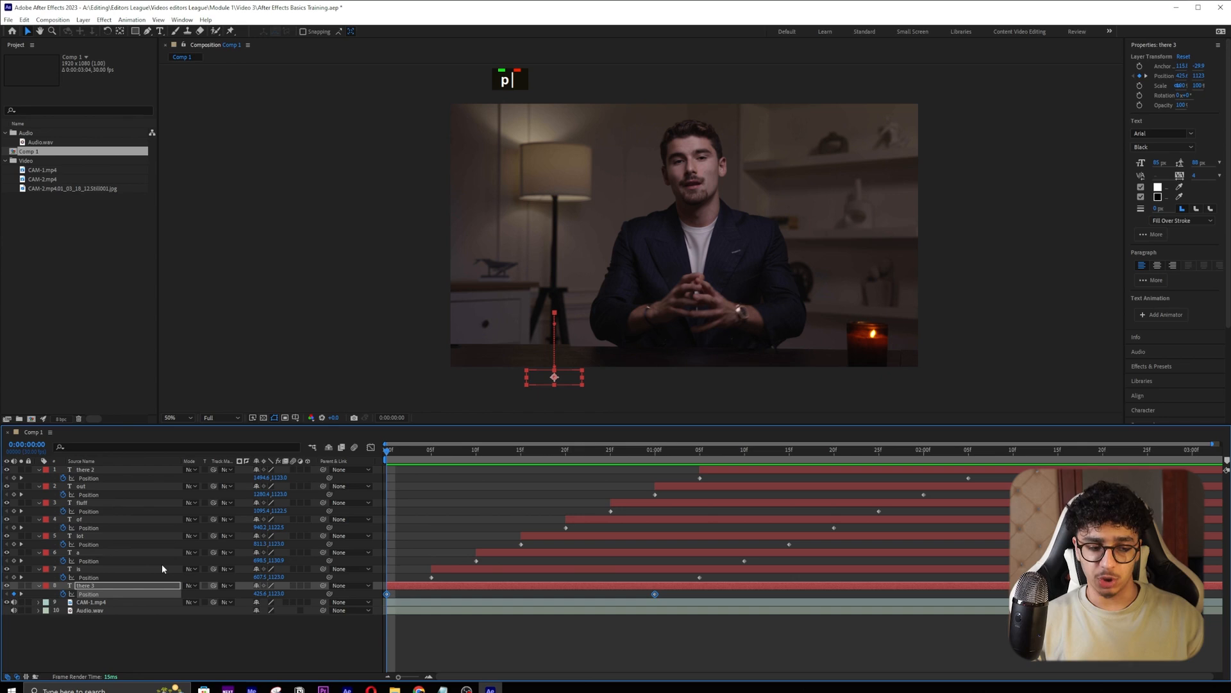
key(s)
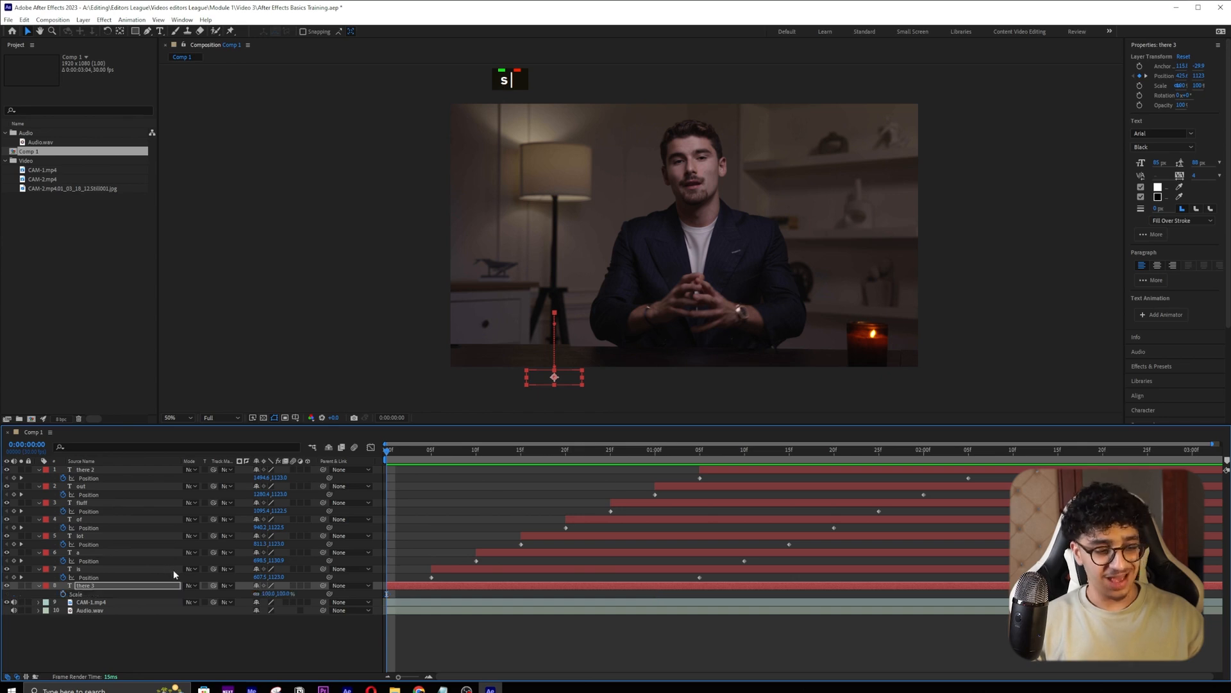
key(r)
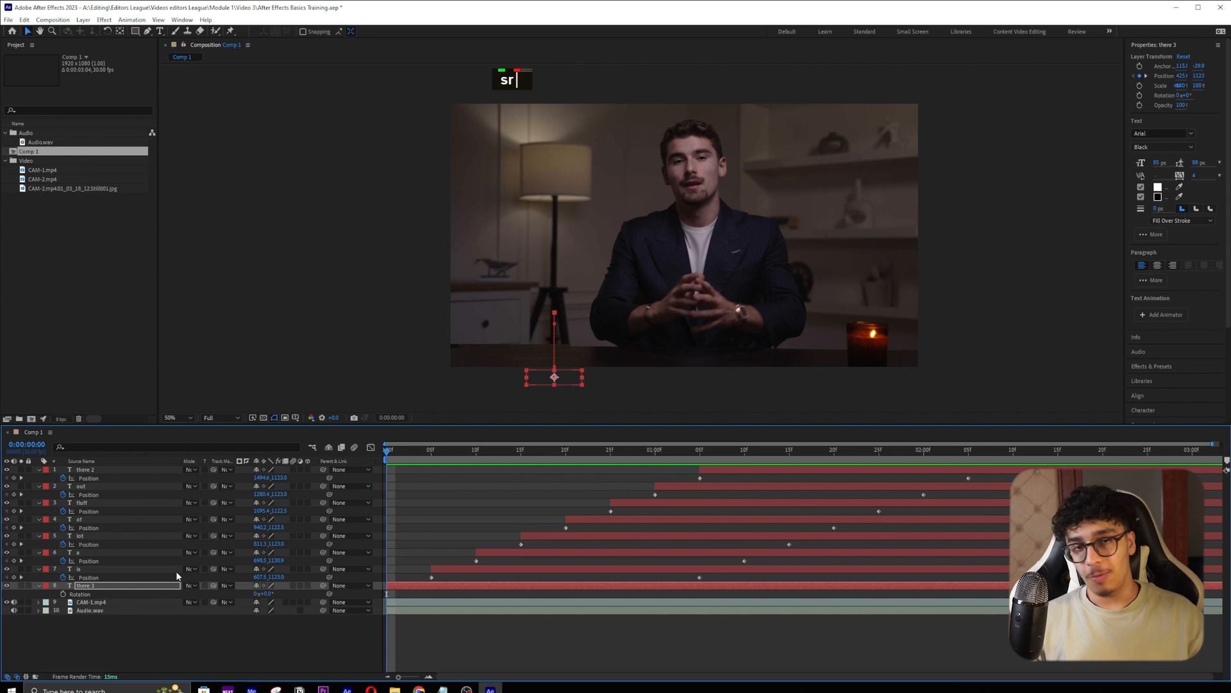
key(t)
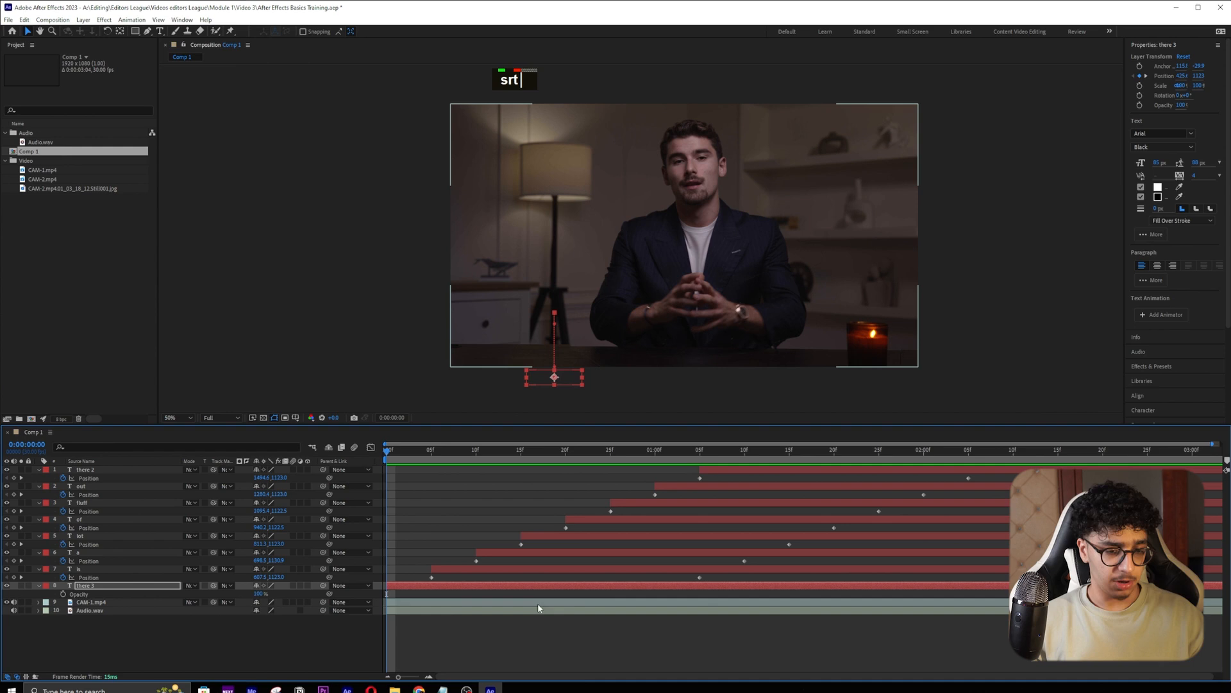
- Jump the playhead to the end of the first "there" layer and back to its start
scroll(522, 602, down, 1)
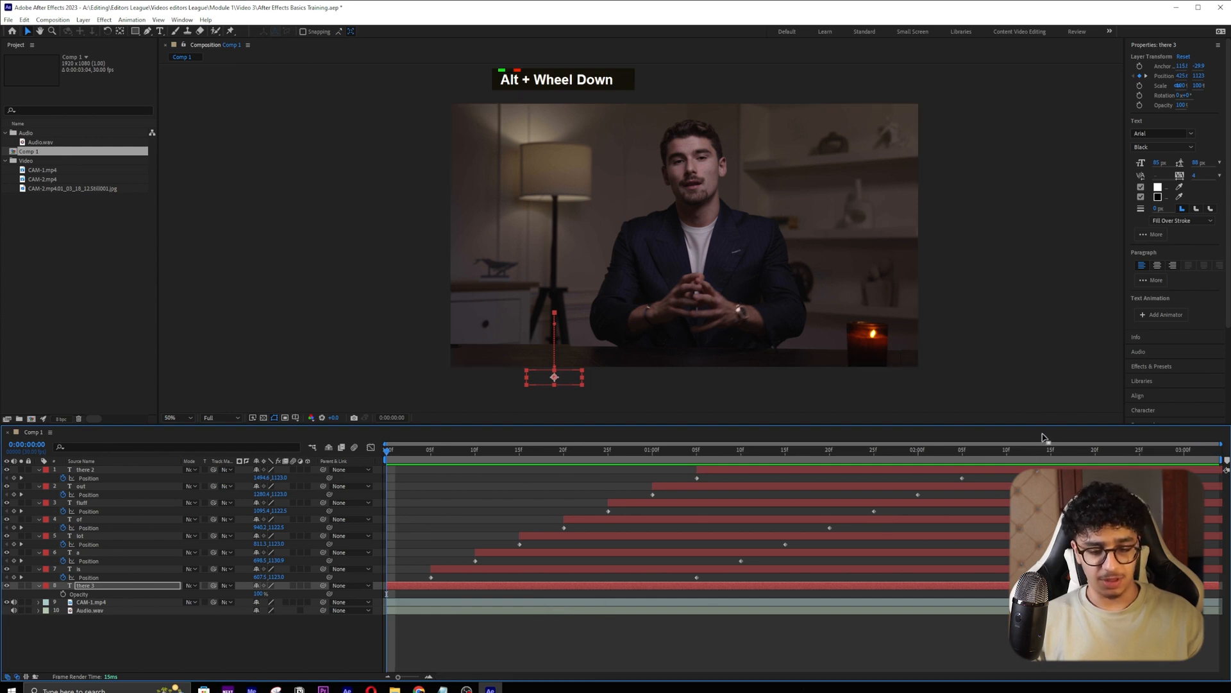
key(o)
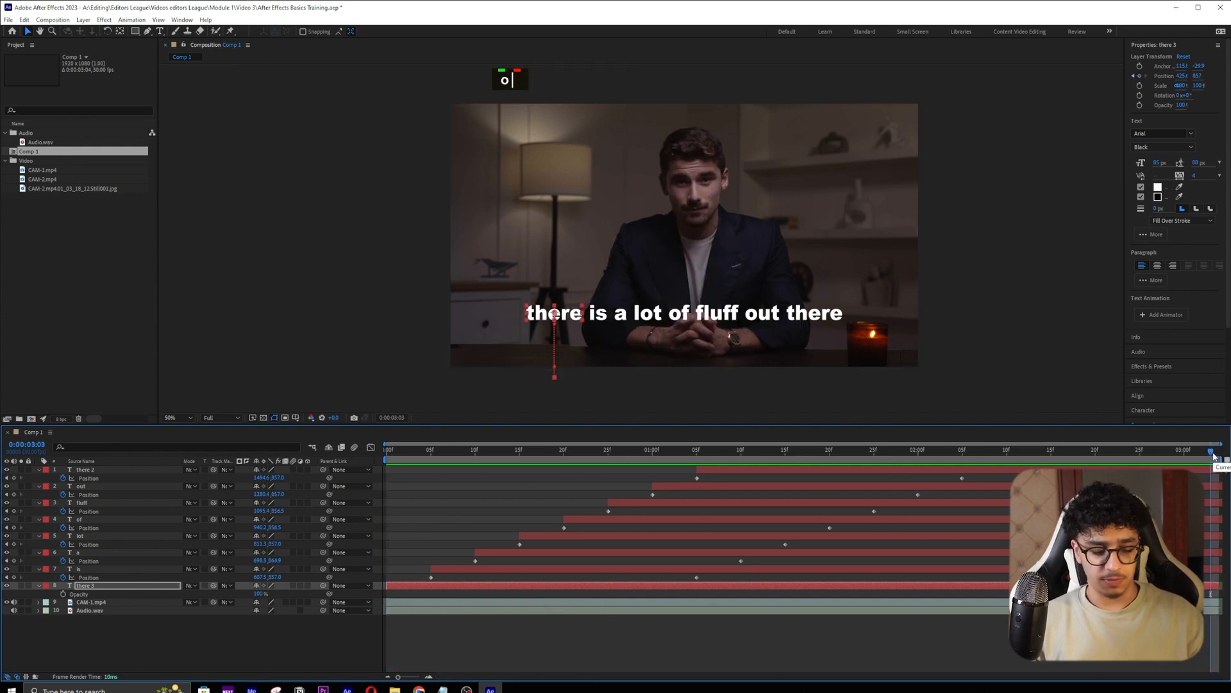
key(i)
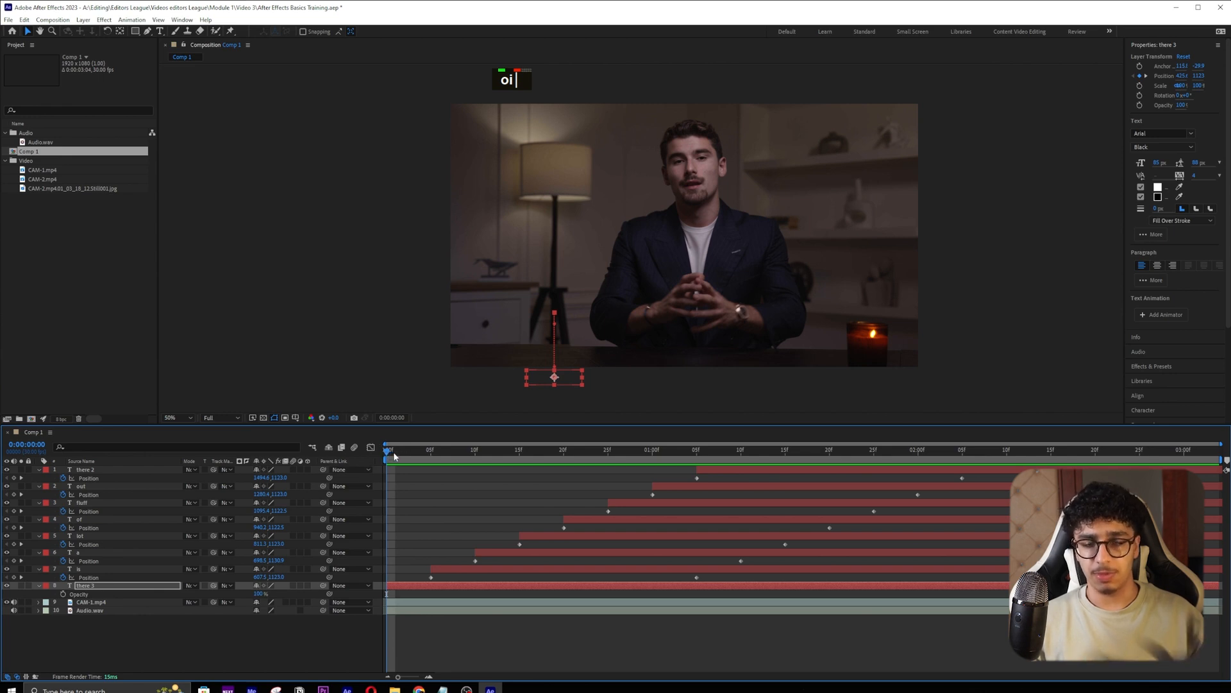
- Display the first "there" layer's Anchor Point and switch it back to showing its Position keyframes
click(413, 588)
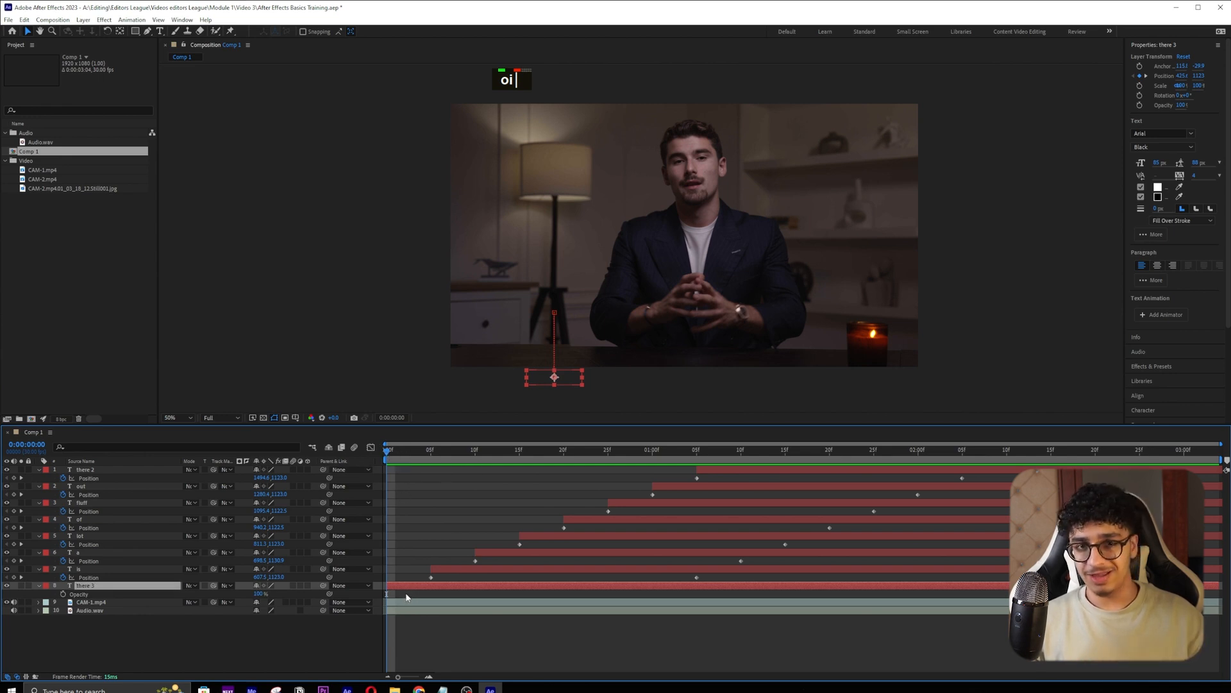
key(a)
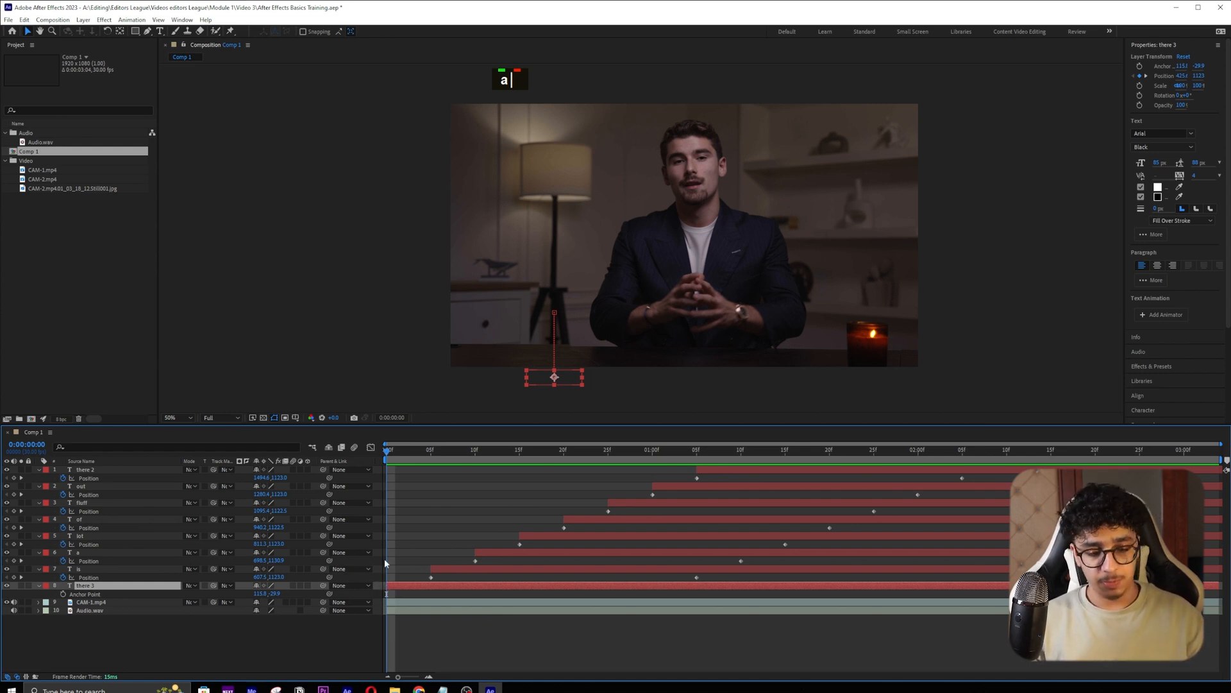
key(p)
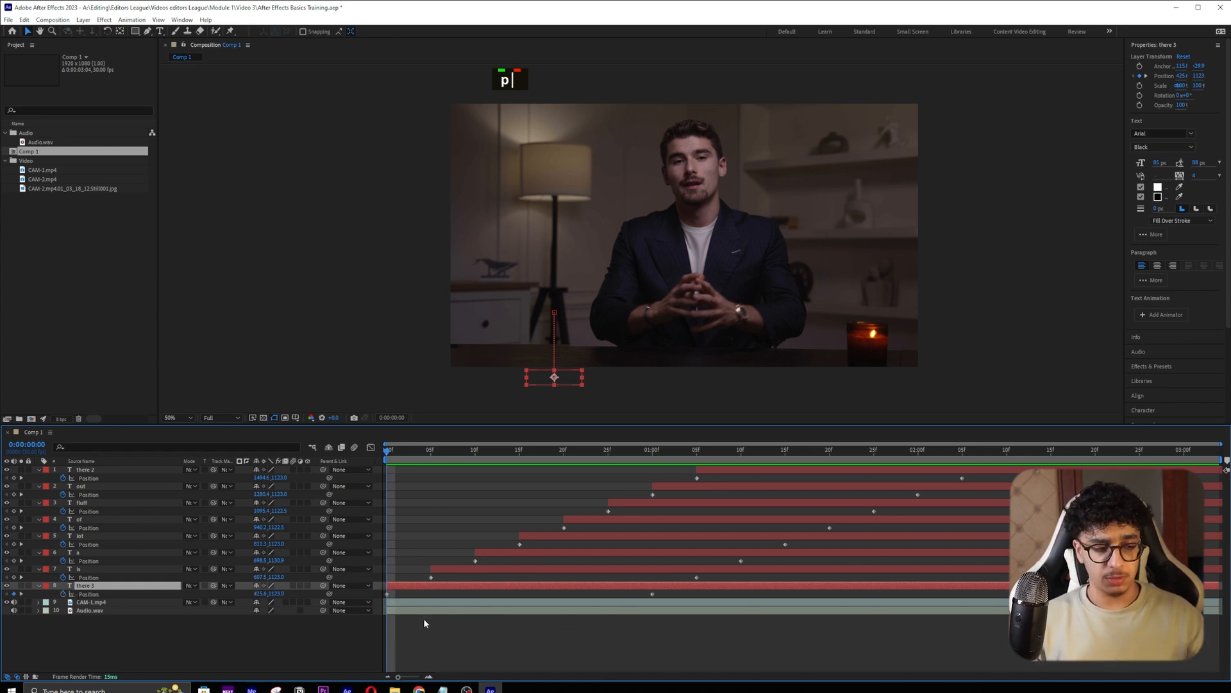
- Apply Easy Ease to all the Position keyframes of the eight word layers
scroll(973, 482, down, 1)
drag(973, 482, 352, 609)
right_click(387, 595)
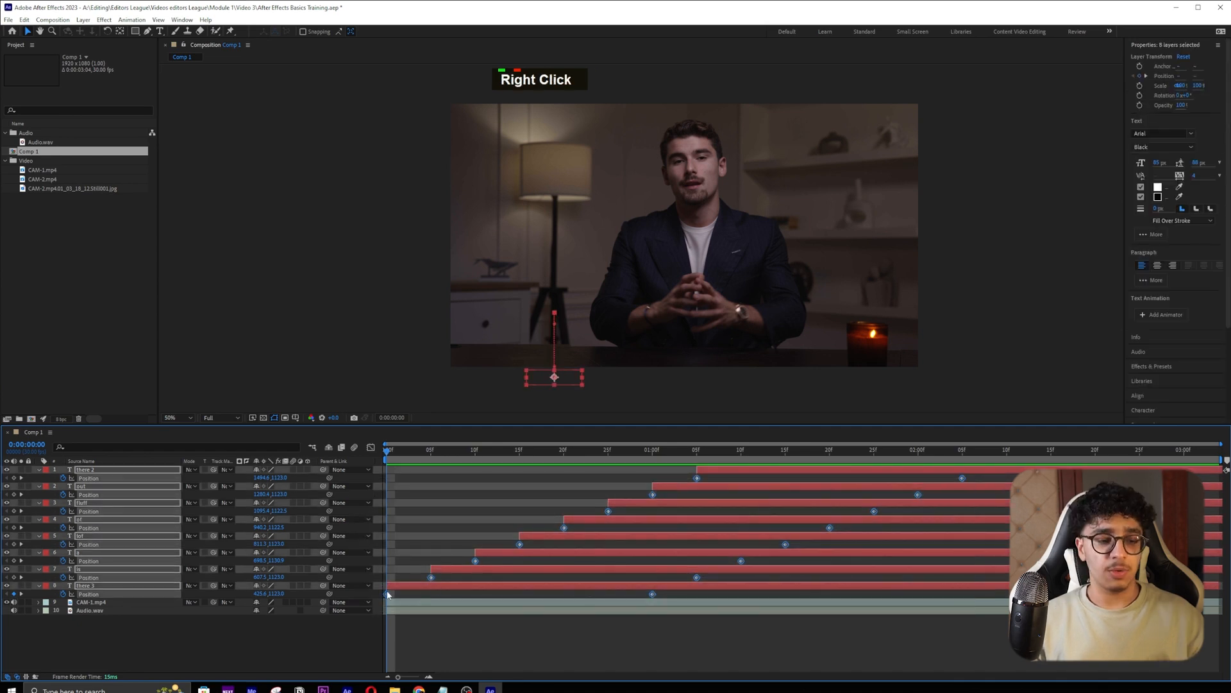
right_click(653, 593)
mouse_move(712, 587)
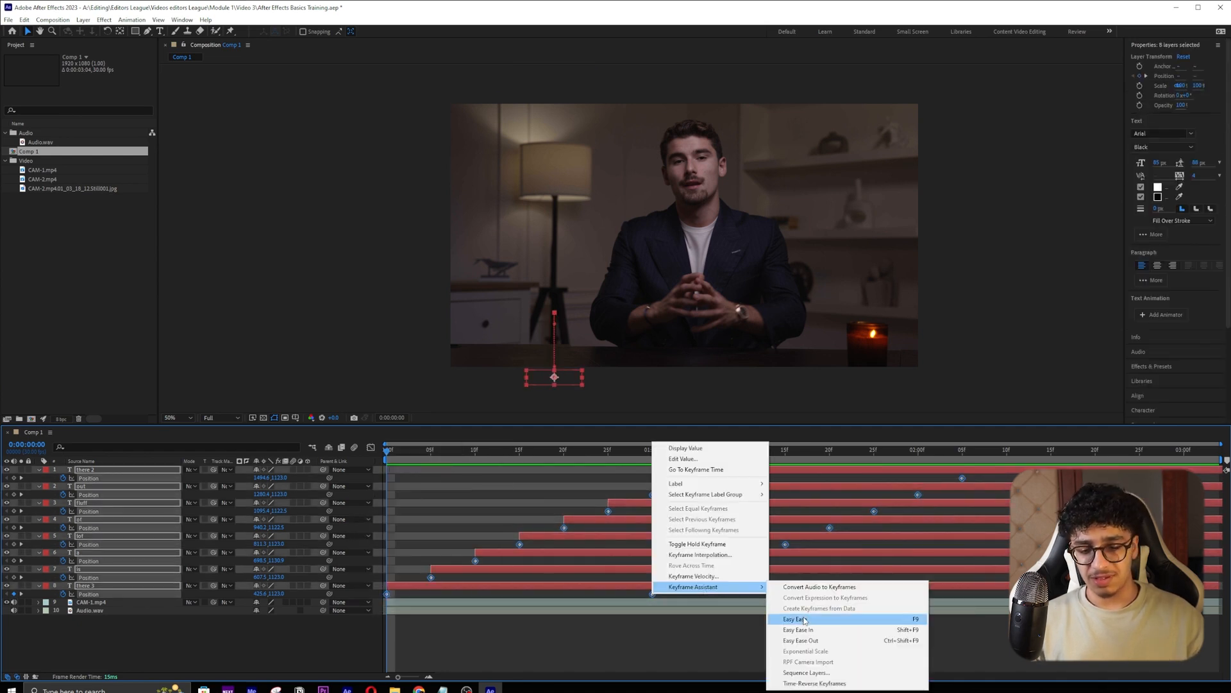
click(805, 620)
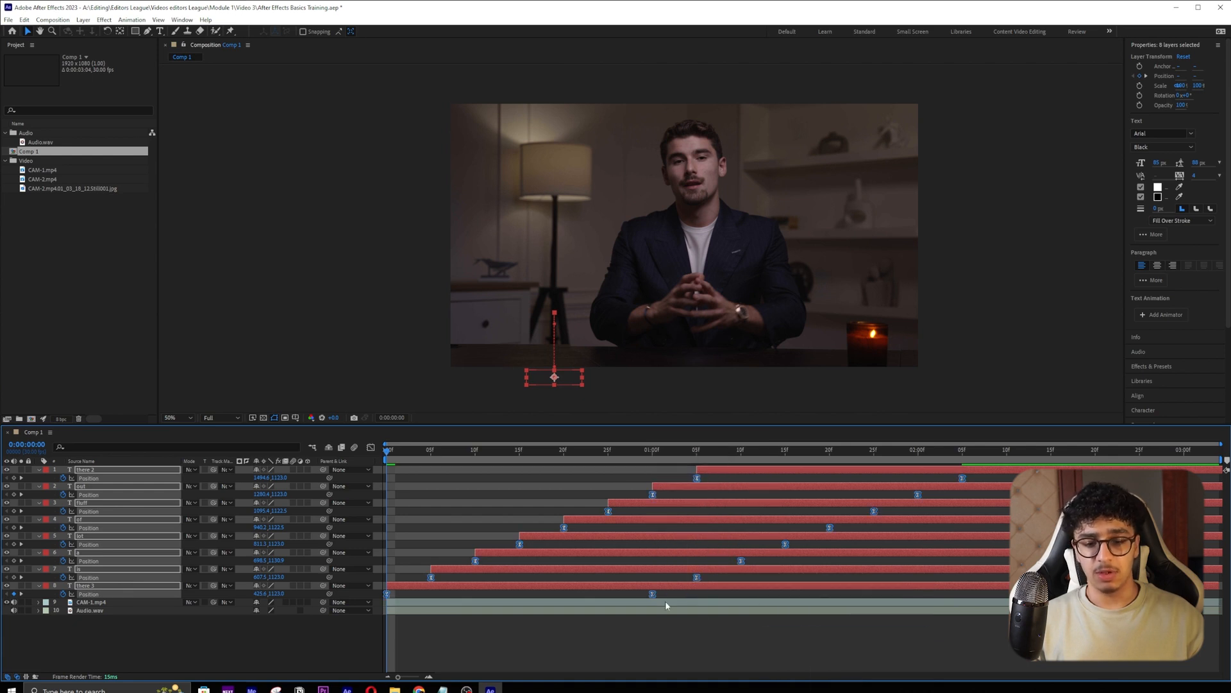
- Preview the eased caption animation from the beginning twice
key(space)
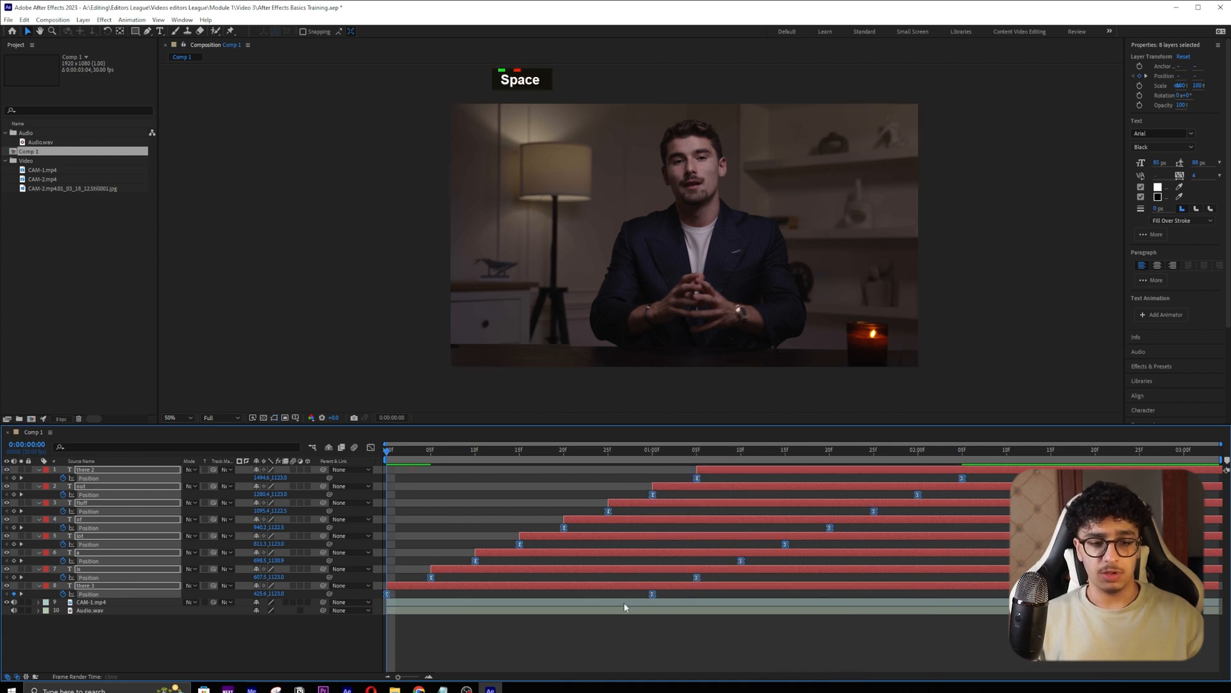
key(space)
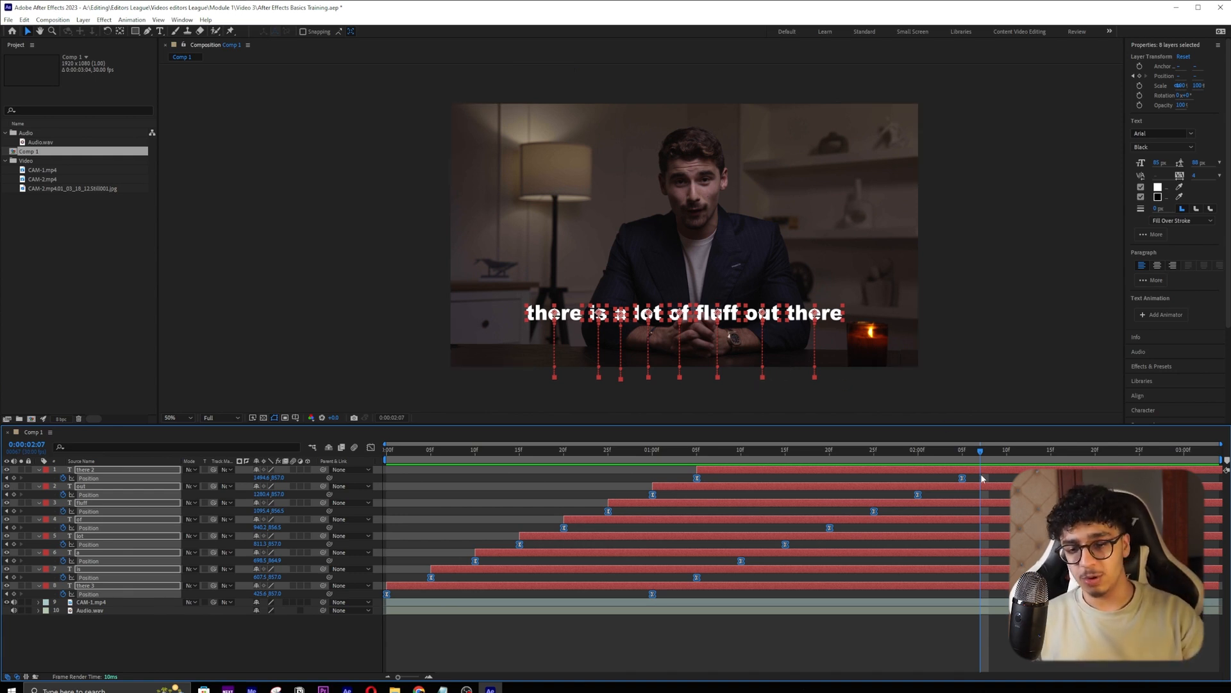
drag(967, 453, 398, 561)
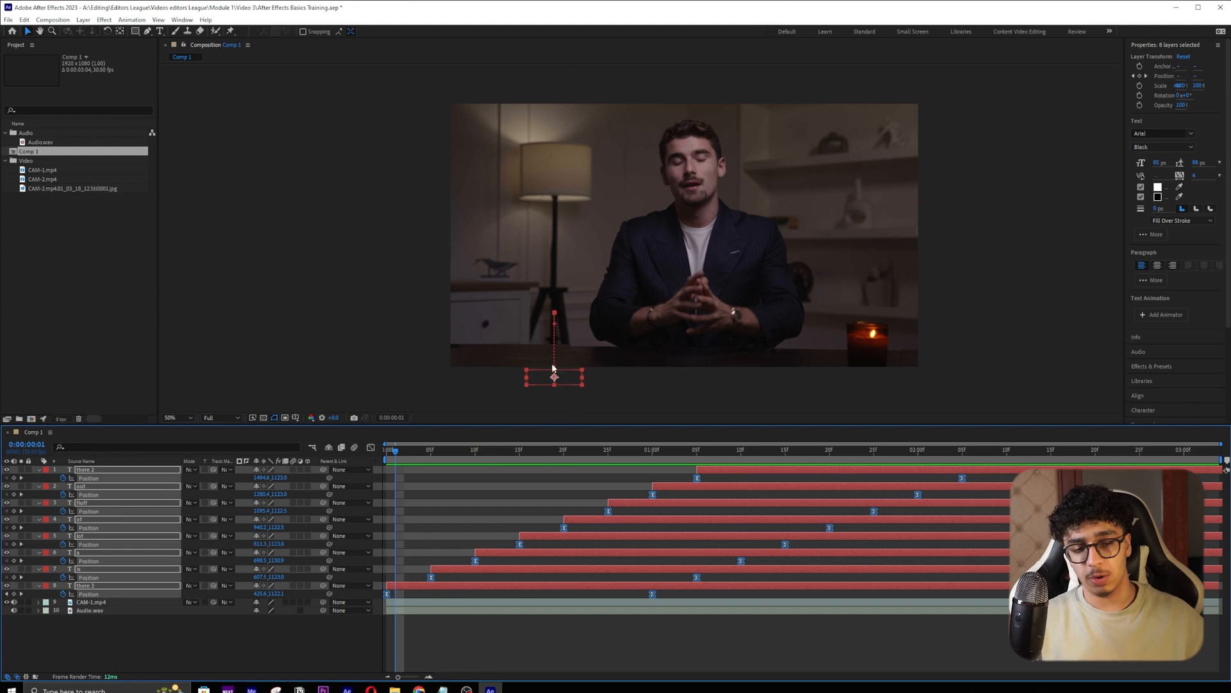
key(space)
key(space)
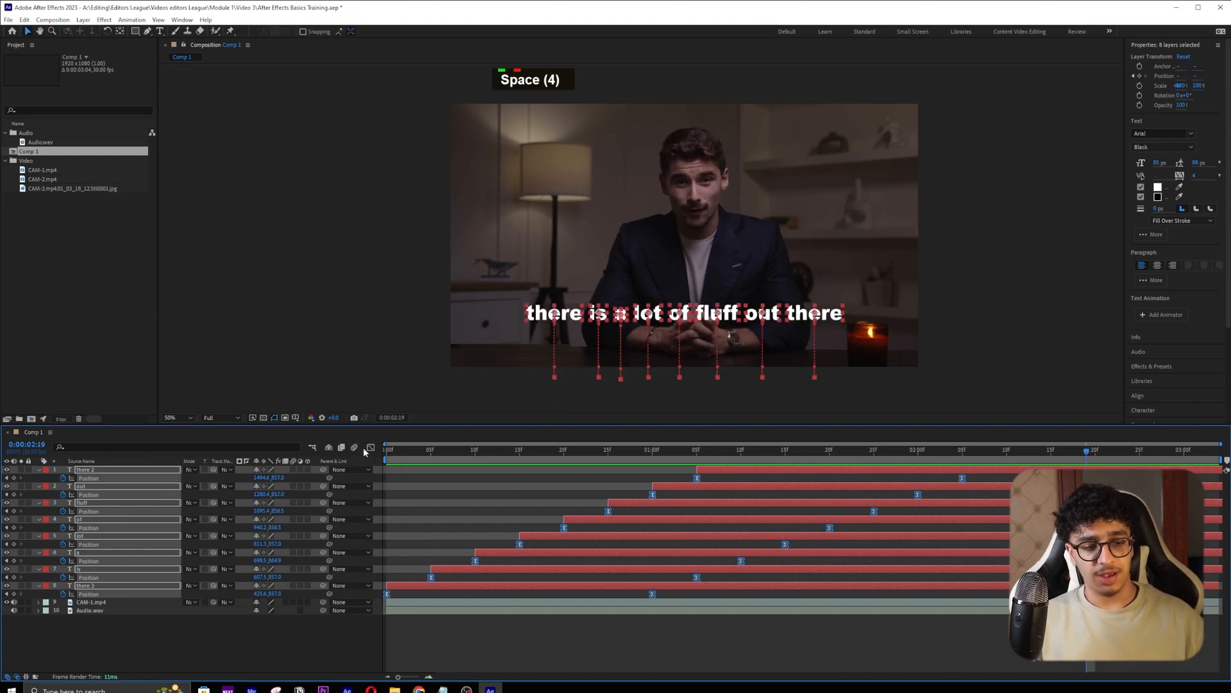
- Open the Graph Editor for the Position keyframes, switch it to the speed graph and fit the curves to the view
key(shift+F3)
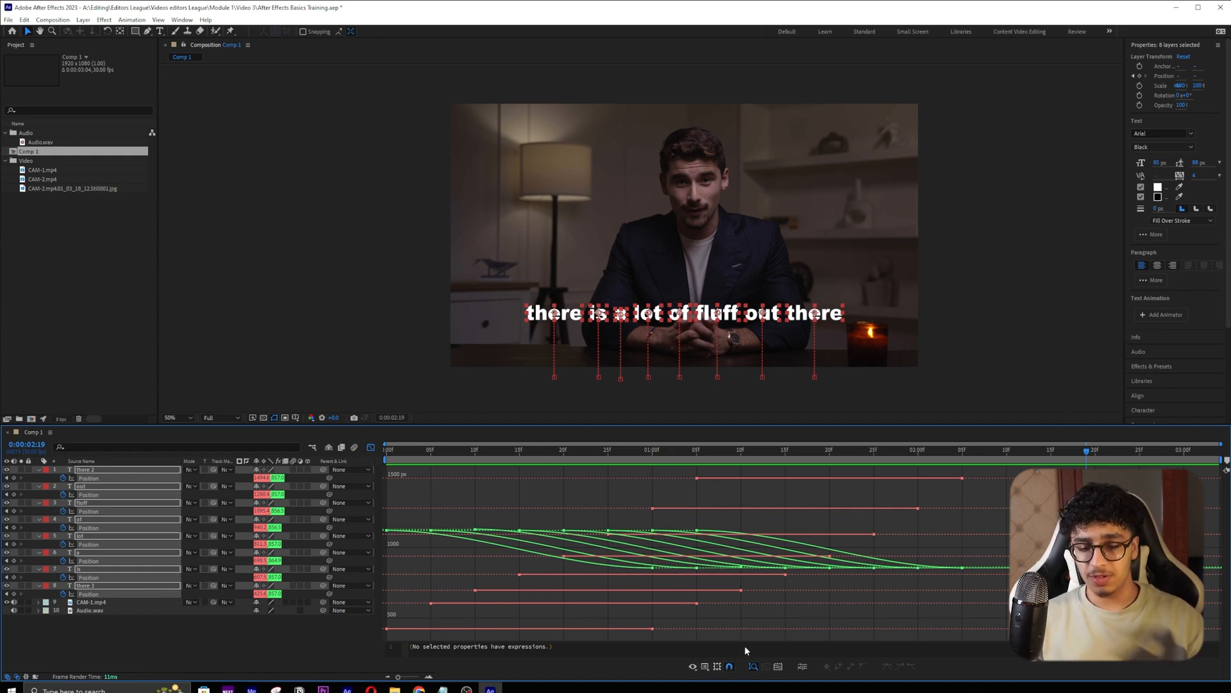
click(692, 669)
click(662, 670)
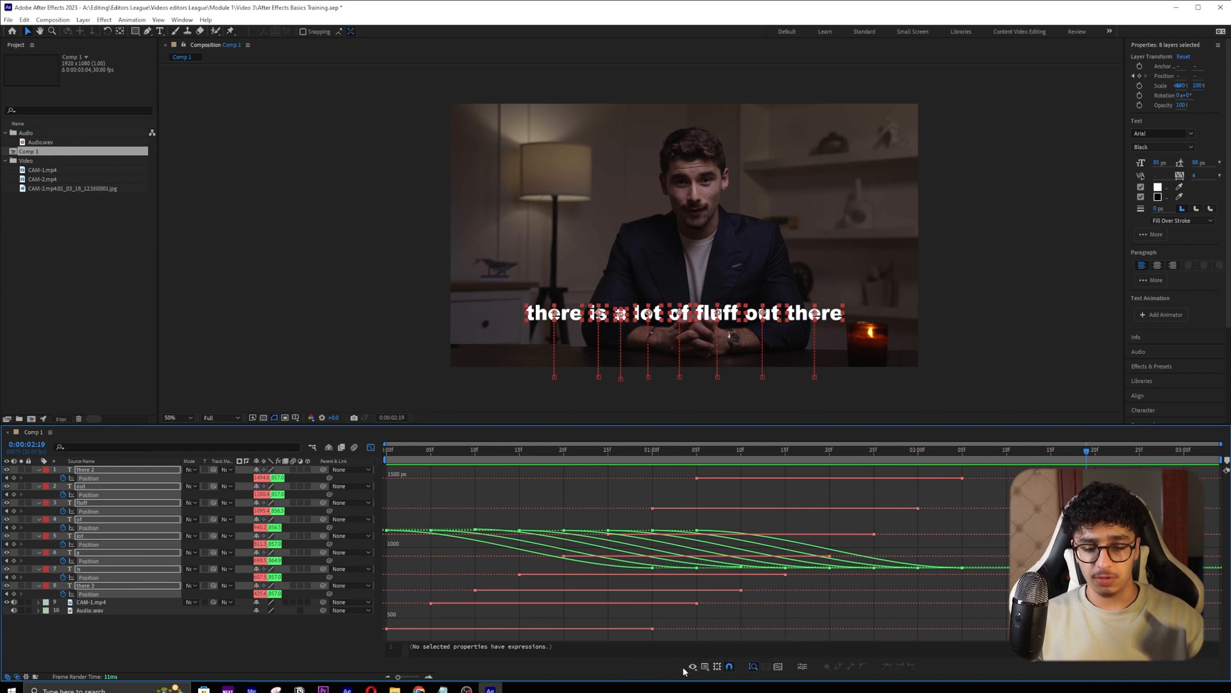
click(705, 667)
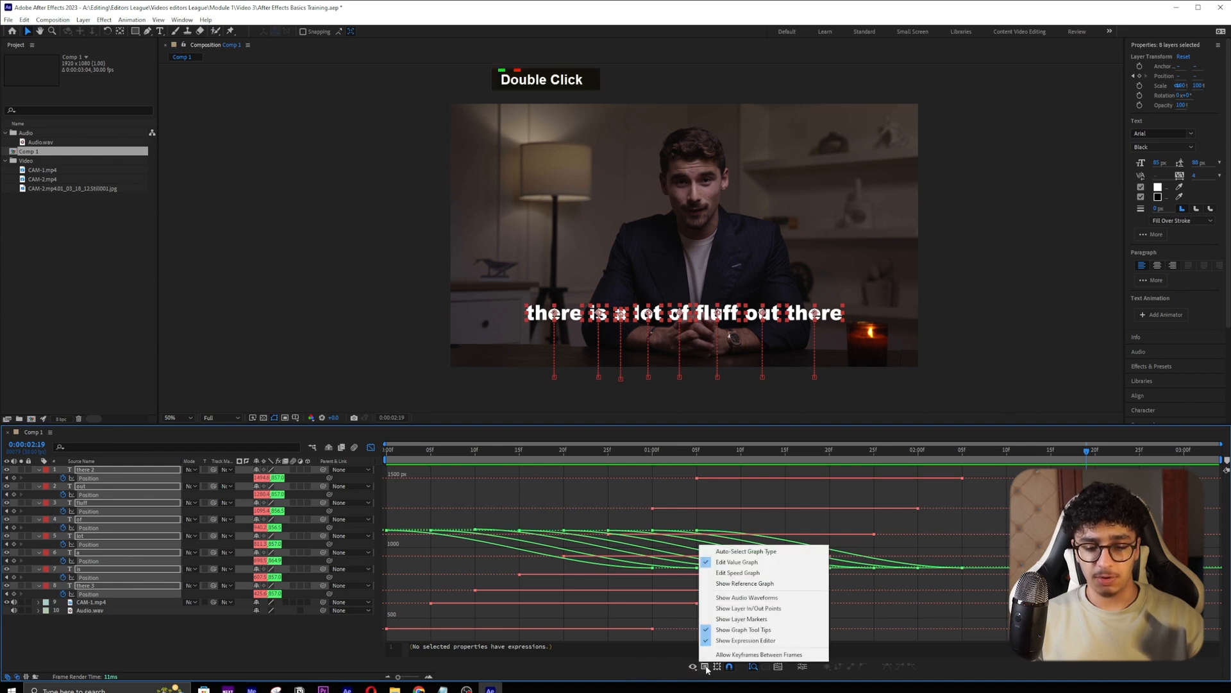
click(750, 573)
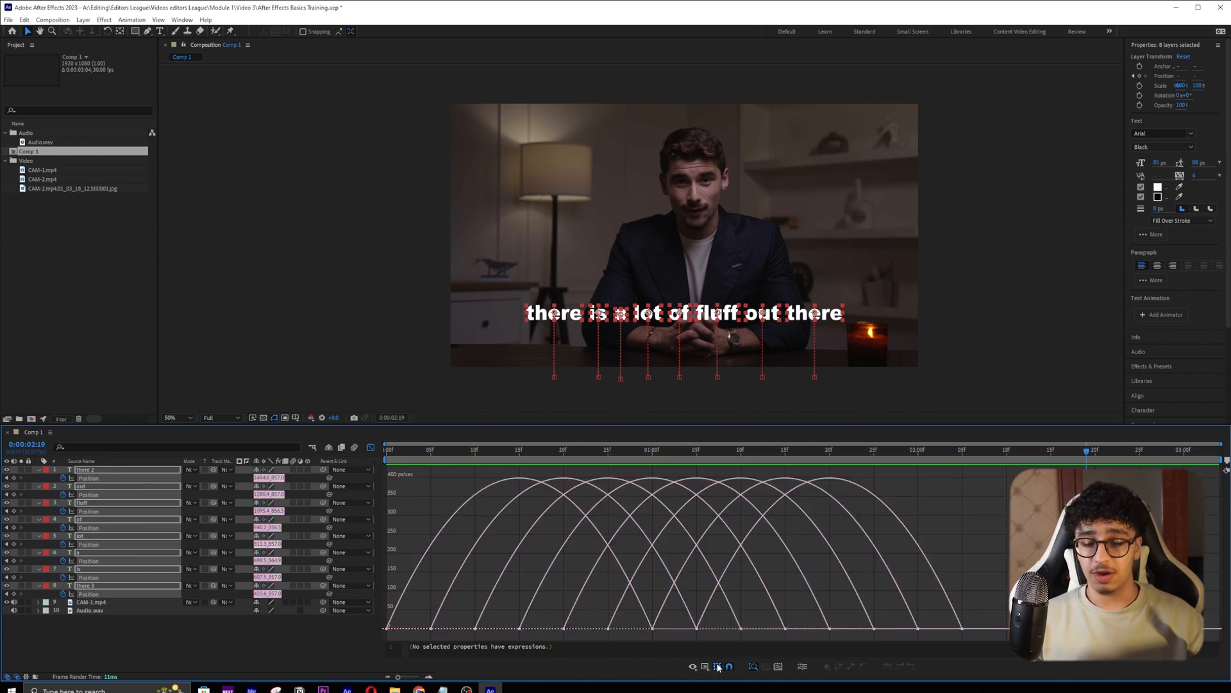
click(776, 667)
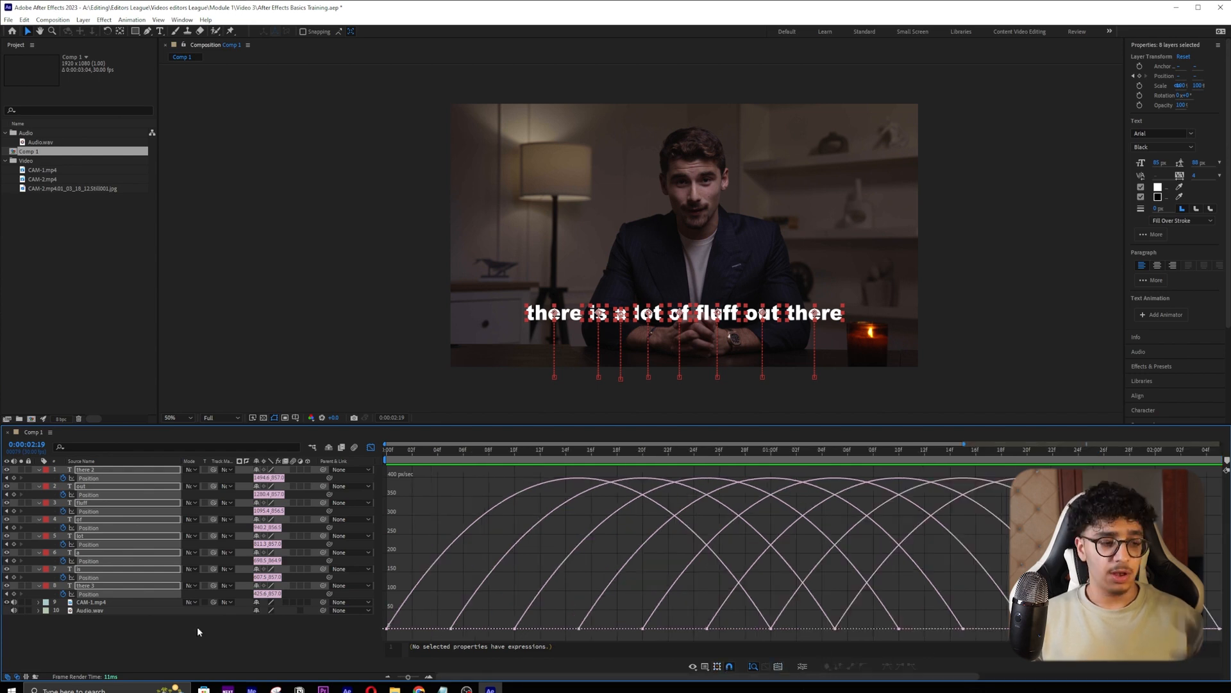
- Isolate the first "there" layer's speed curve and examine its start keyframe and its end keyframe at one second
click(151, 637)
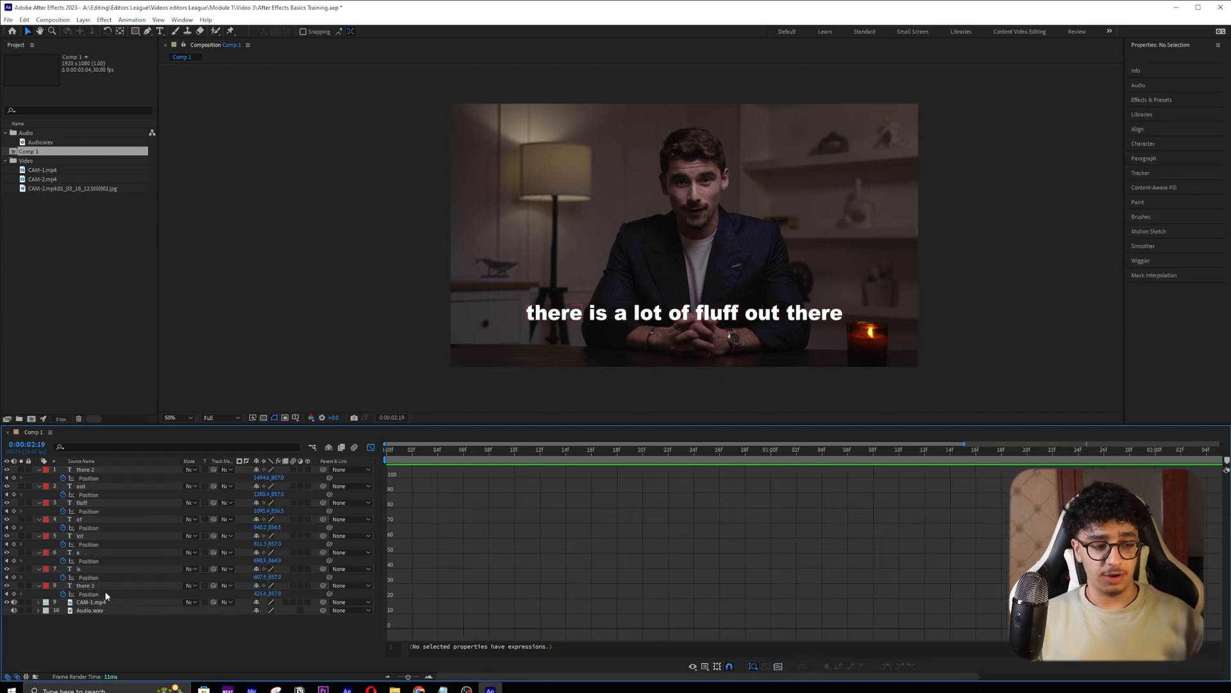
click(141, 585)
drag(475, 451, 385, 453)
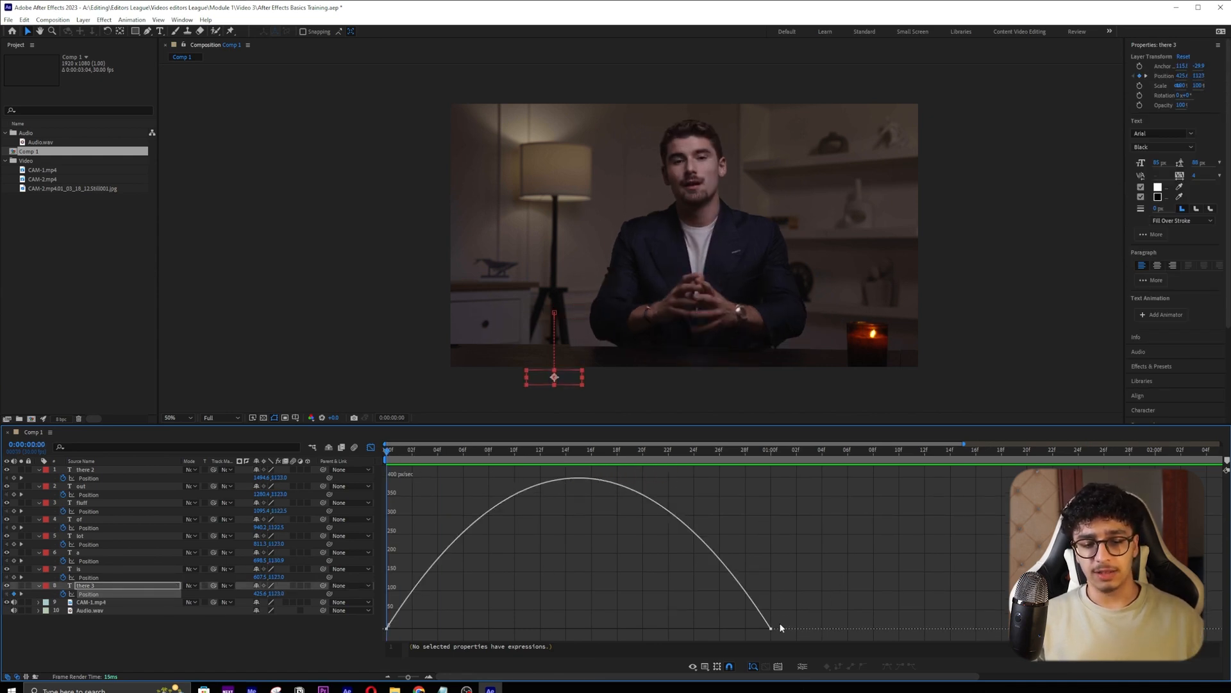
click(387, 628)
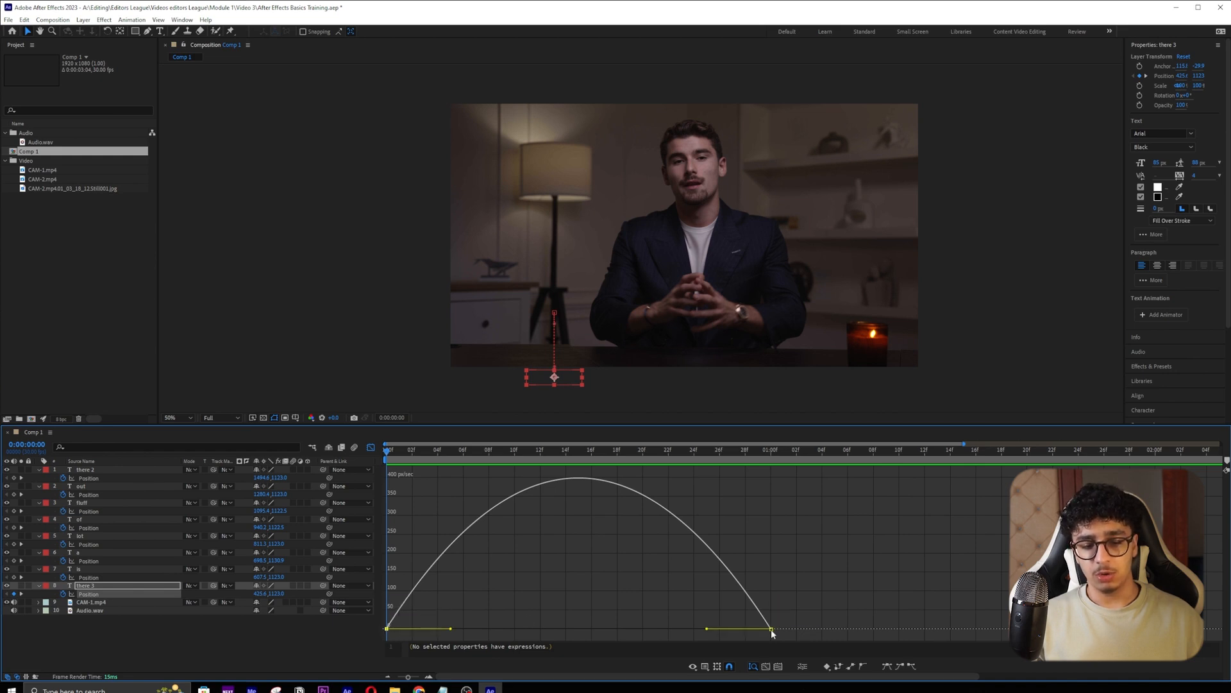
click(772, 457)
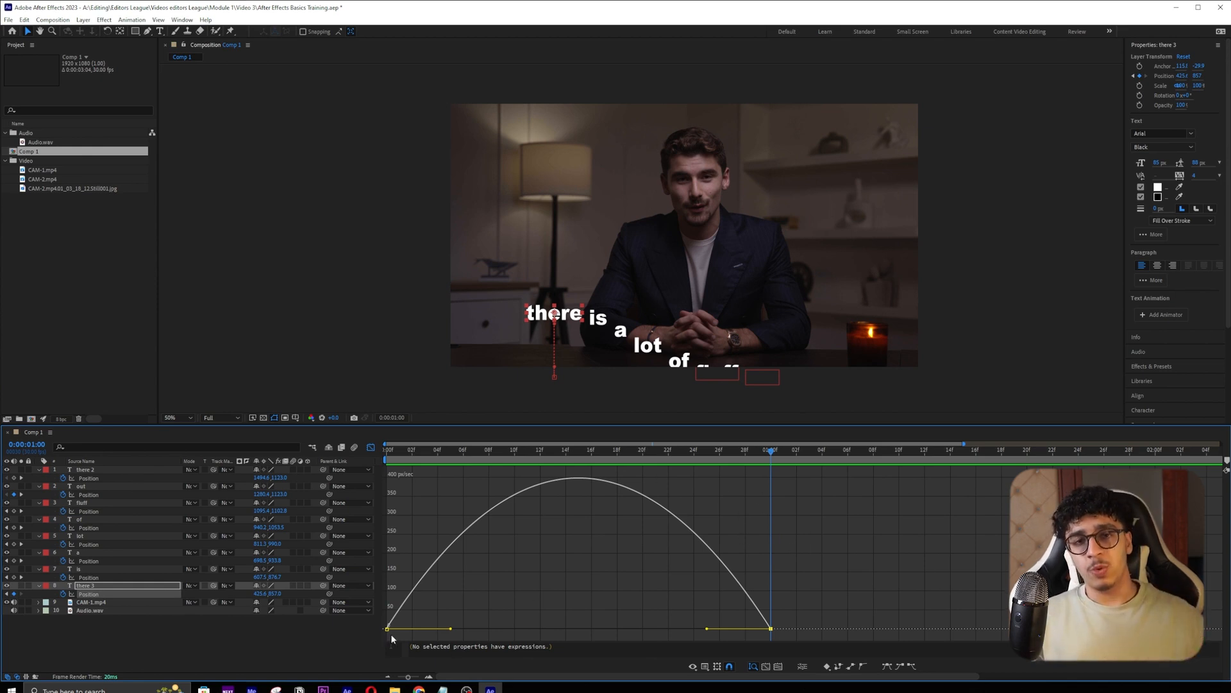
mouse_move(392, 621)
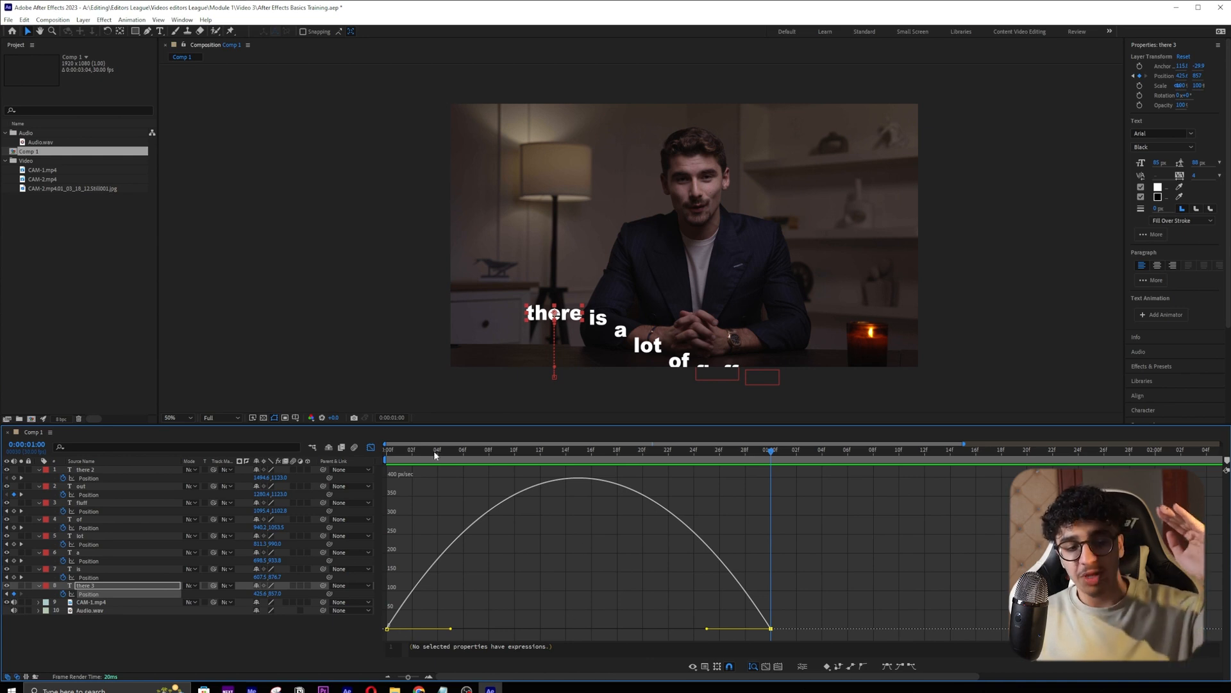
click(394, 472)
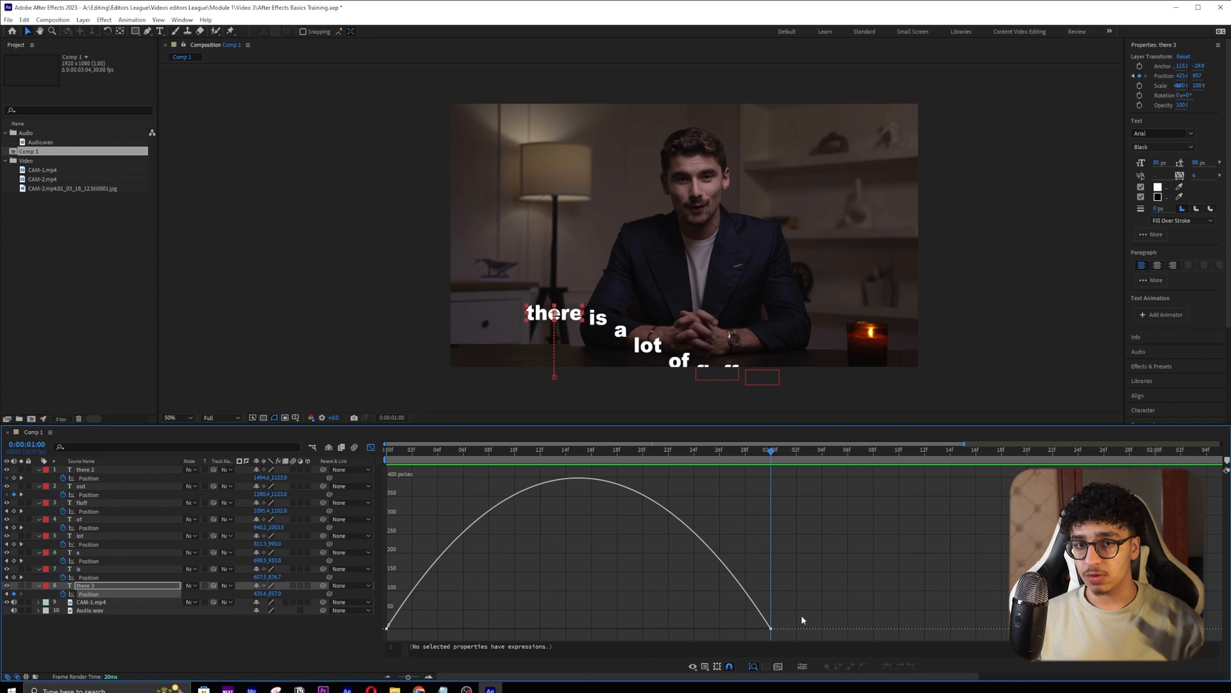
- Extend the end keyframe's influence to 100% on the first "there" layer's speed curve, keeping the speed at 0 px/sec
click(769, 620)
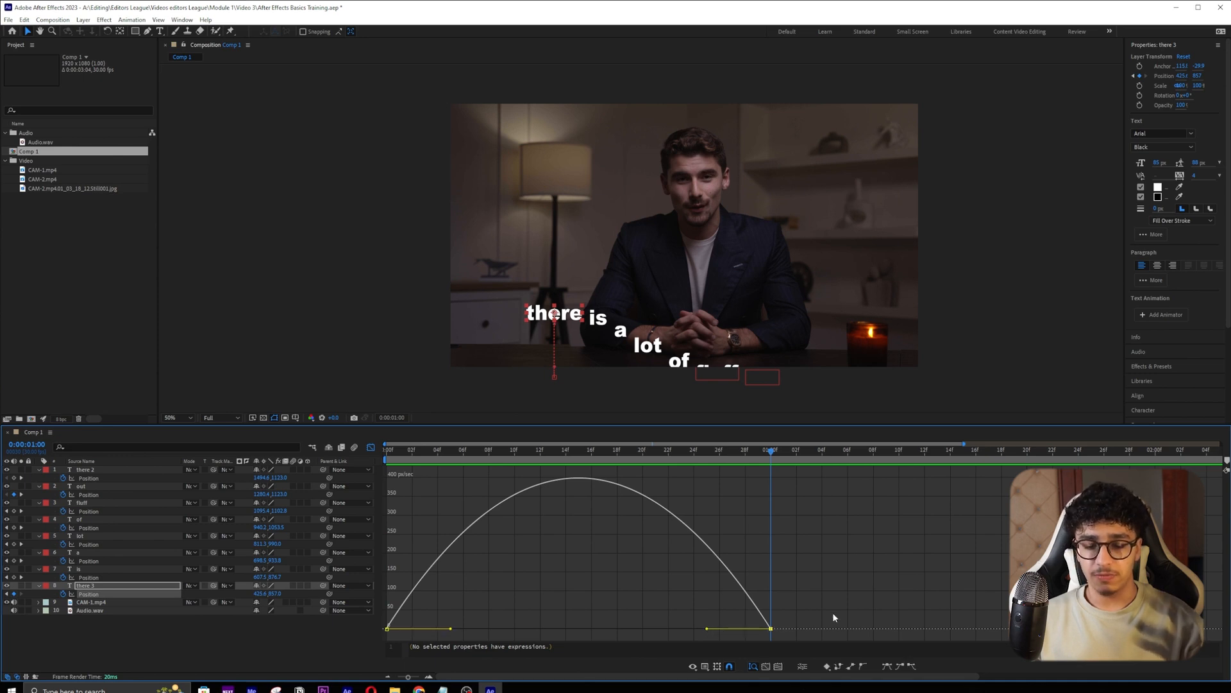
drag(706, 628, 494, 625)
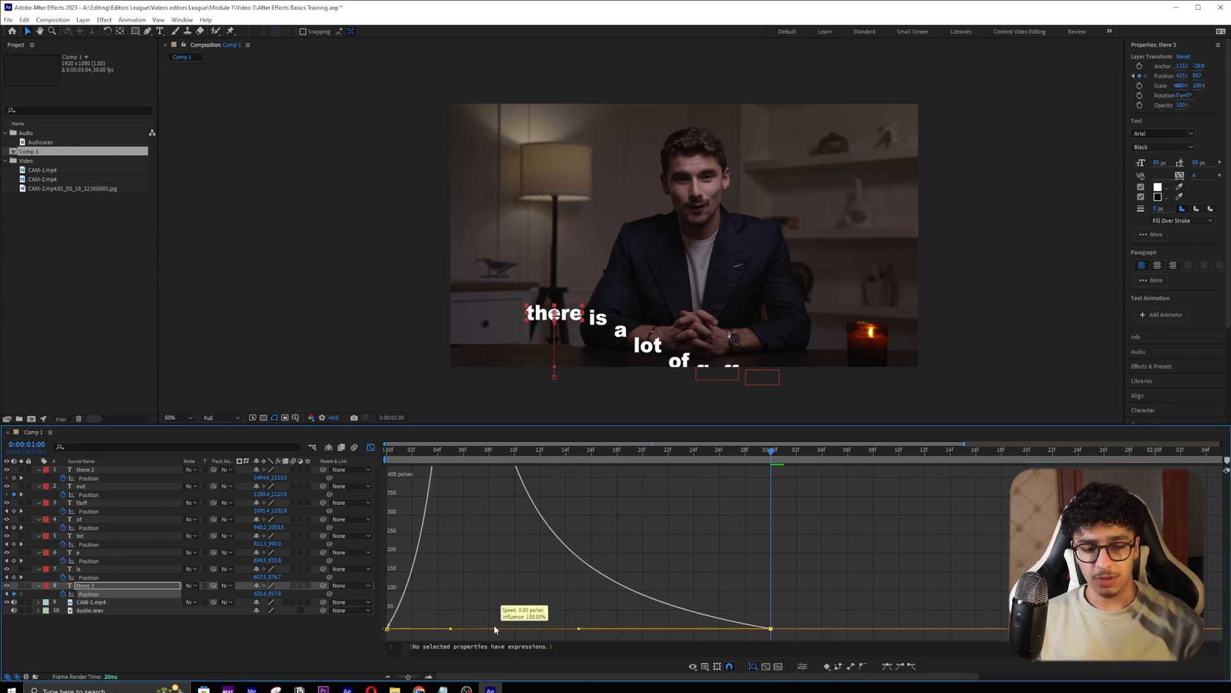
click(517, 594)
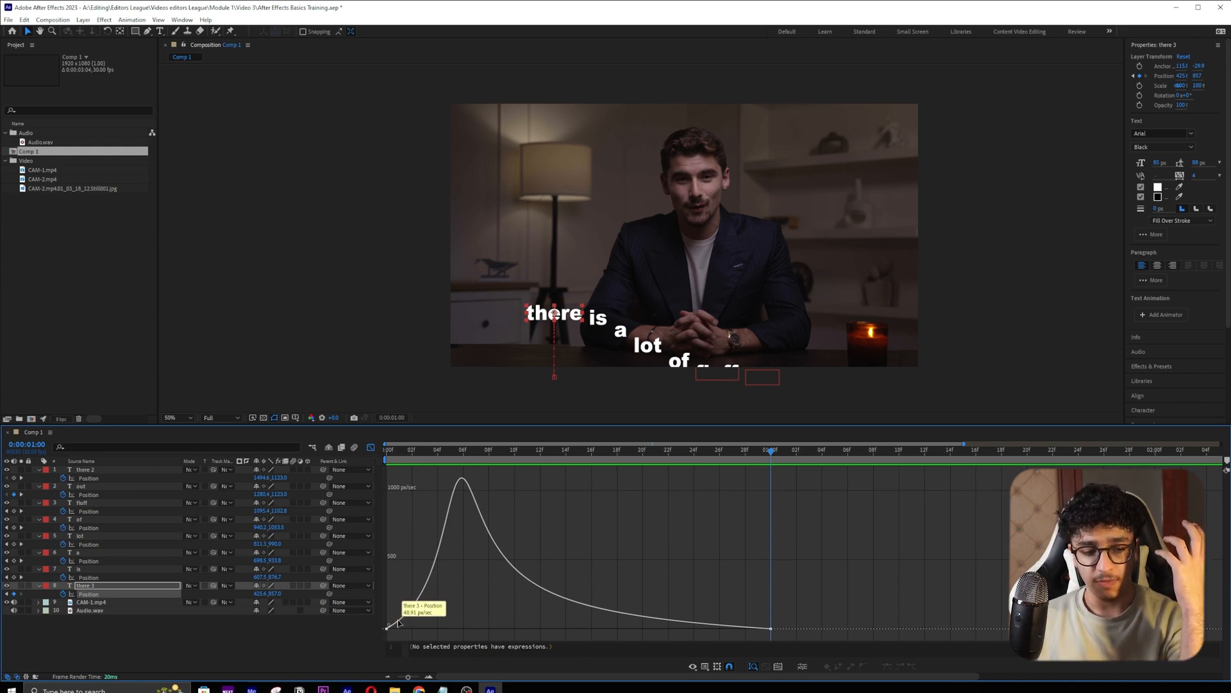
- Check the frame at the speed curve's peak, frame 6, and preview the caption animation from the beginning
click(462, 481)
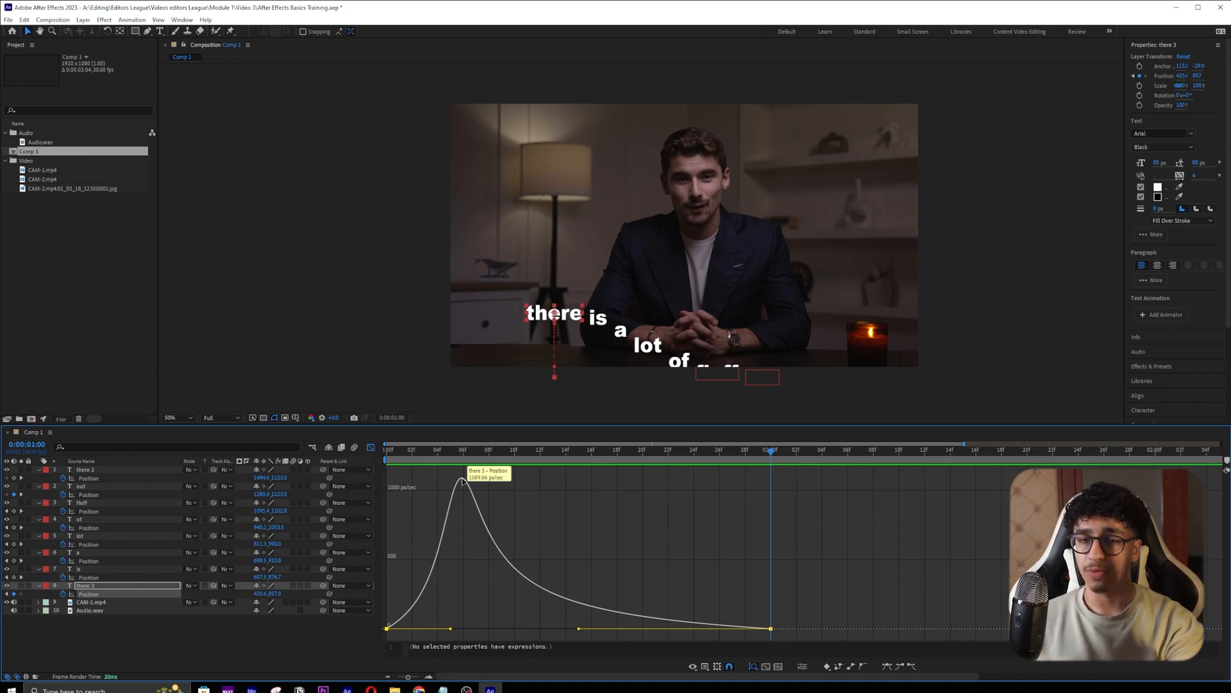
click(462, 449)
click(471, 482)
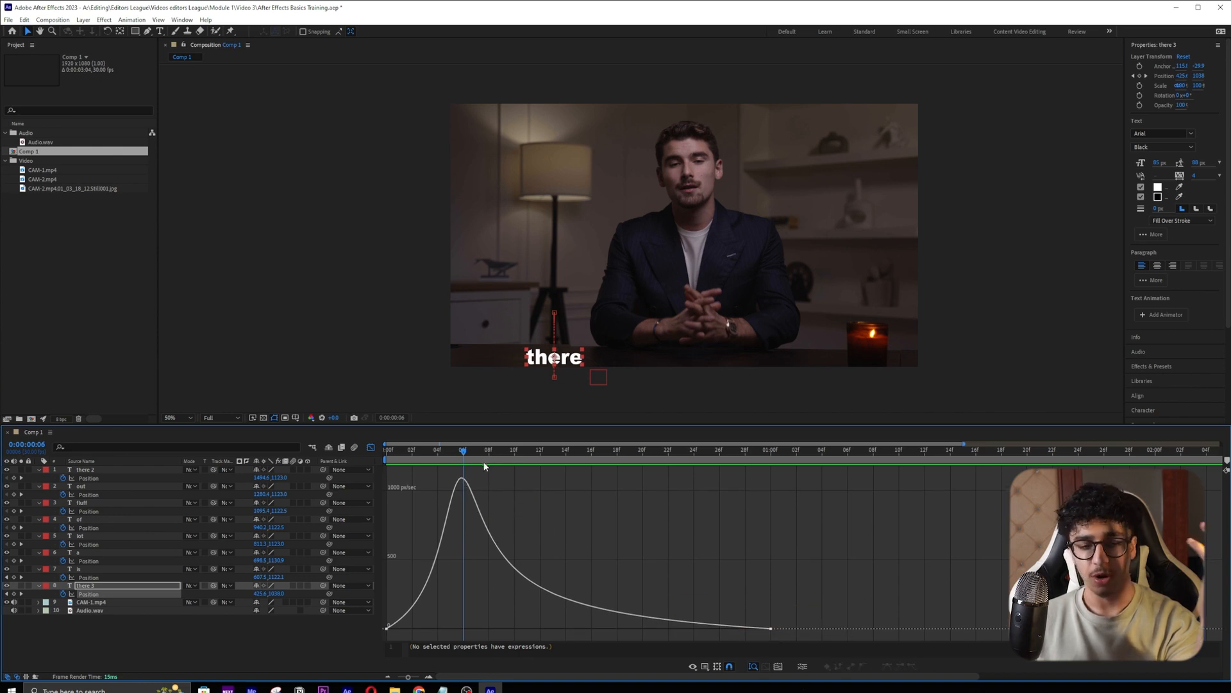
key(Home)
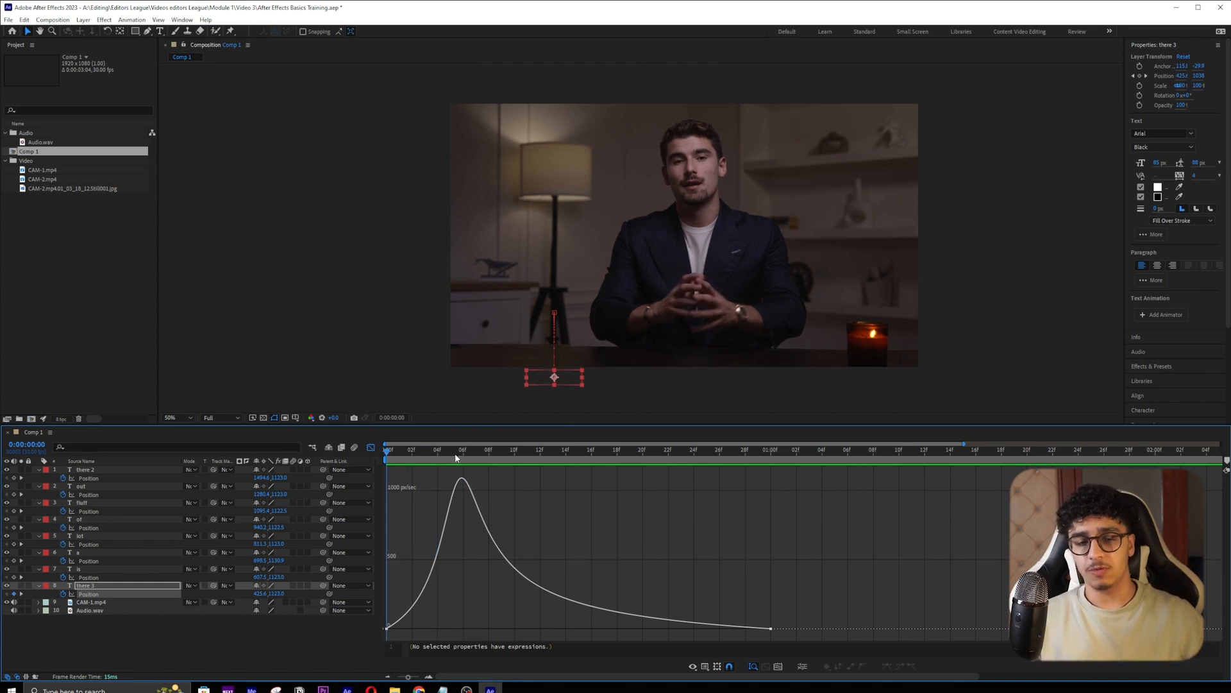
key(space)
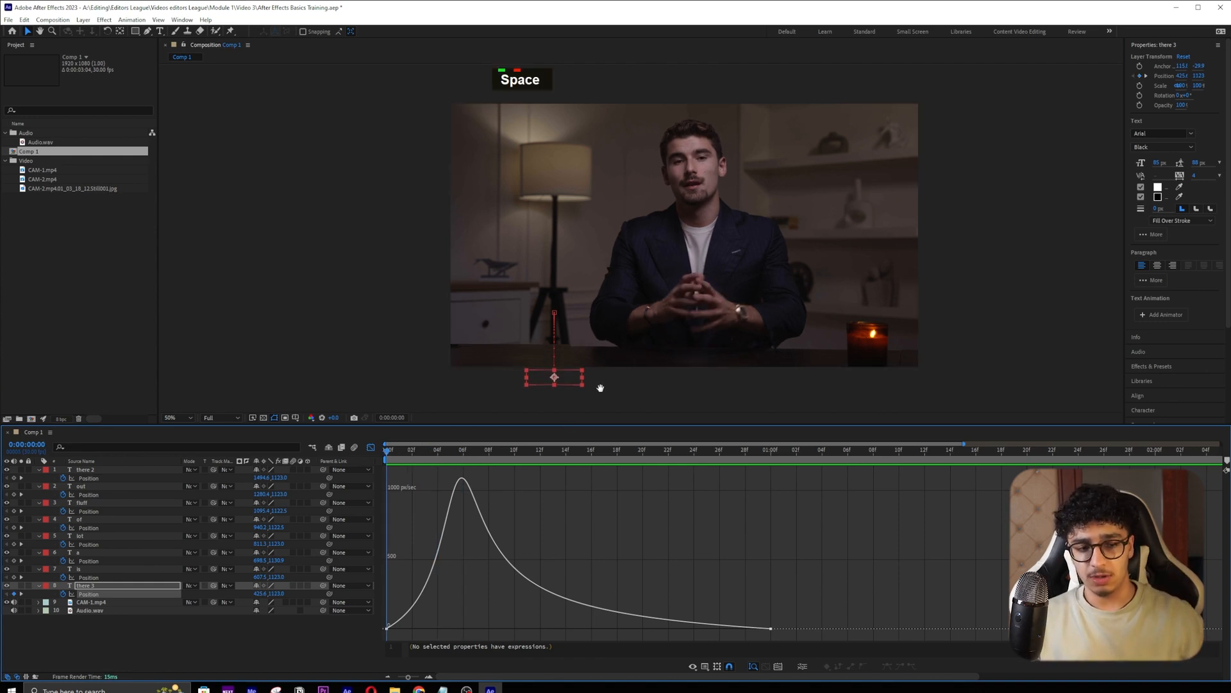
key(space)
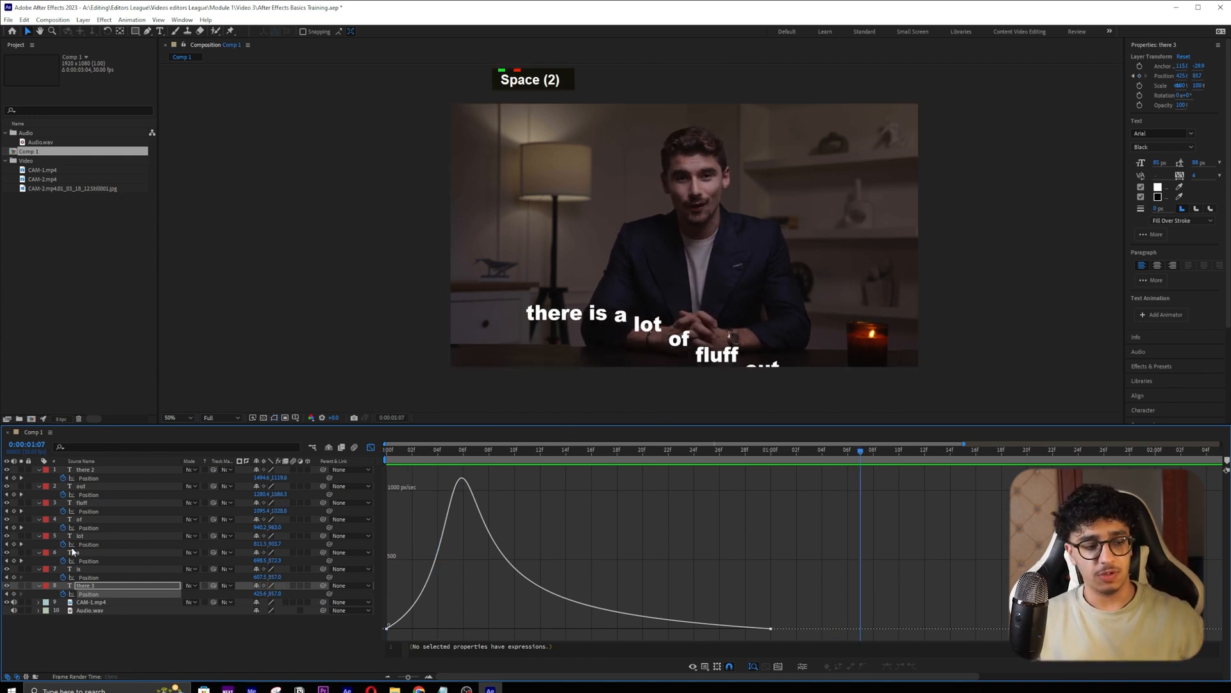
- Solo the first "there" layer and preview its motion on its own from the beginning
key(Home)
key(space)
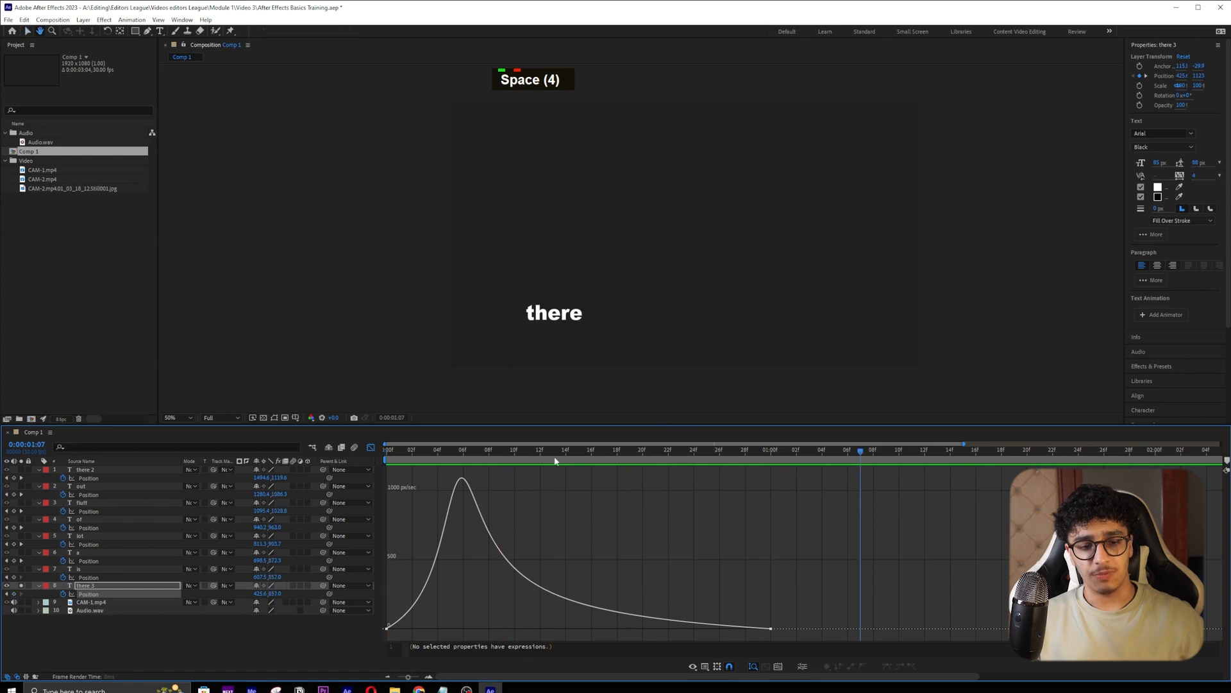
drag(556, 460, 387, 439)
key(space)
key(space)
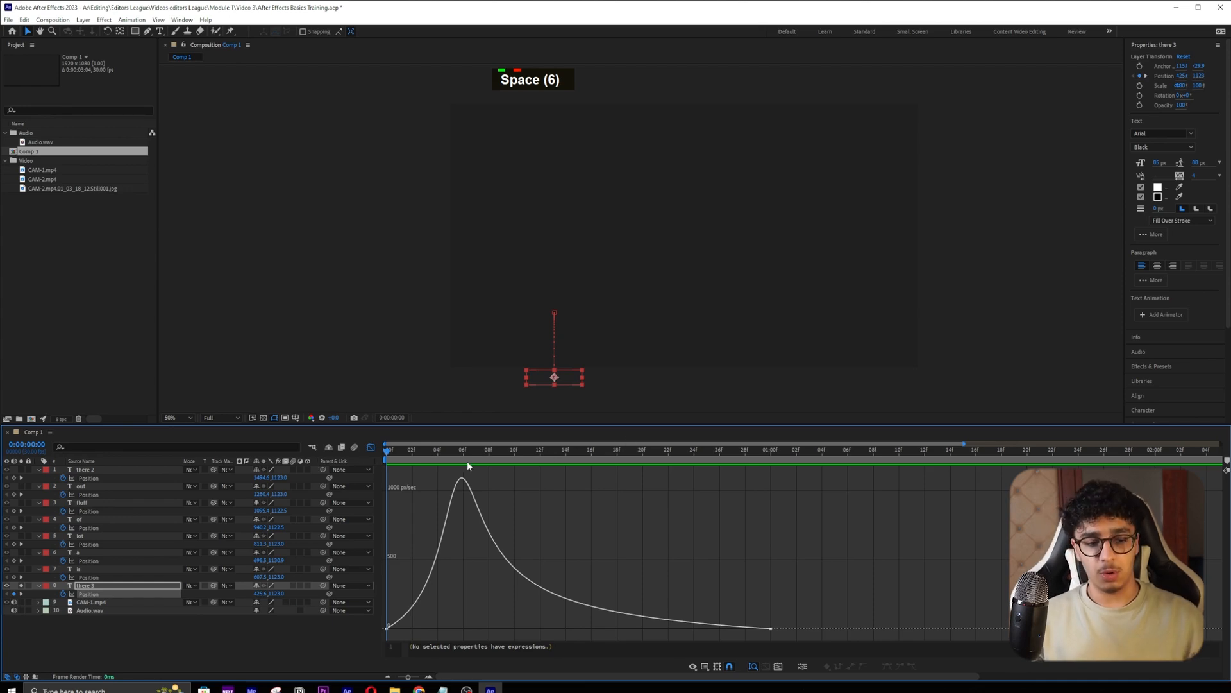
- Try to select the end Position keyframes of the other seven word layers together in the speed graph
click(371, 448)
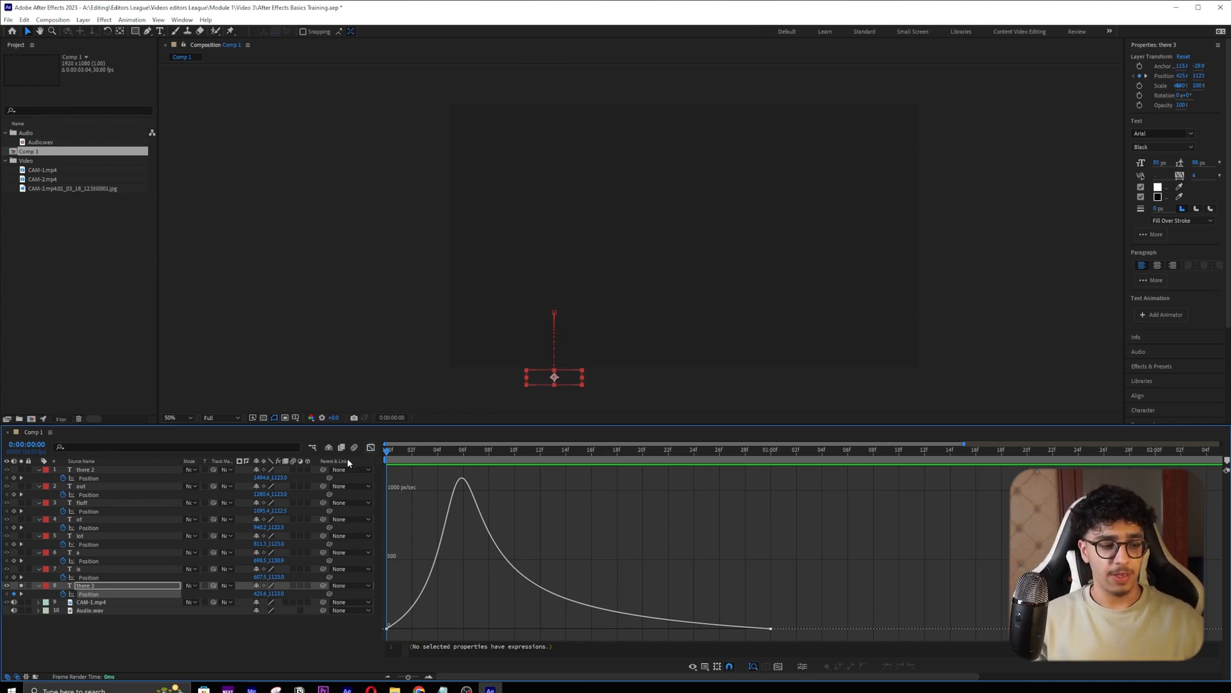
click(110, 577)
shift+click(104, 479)
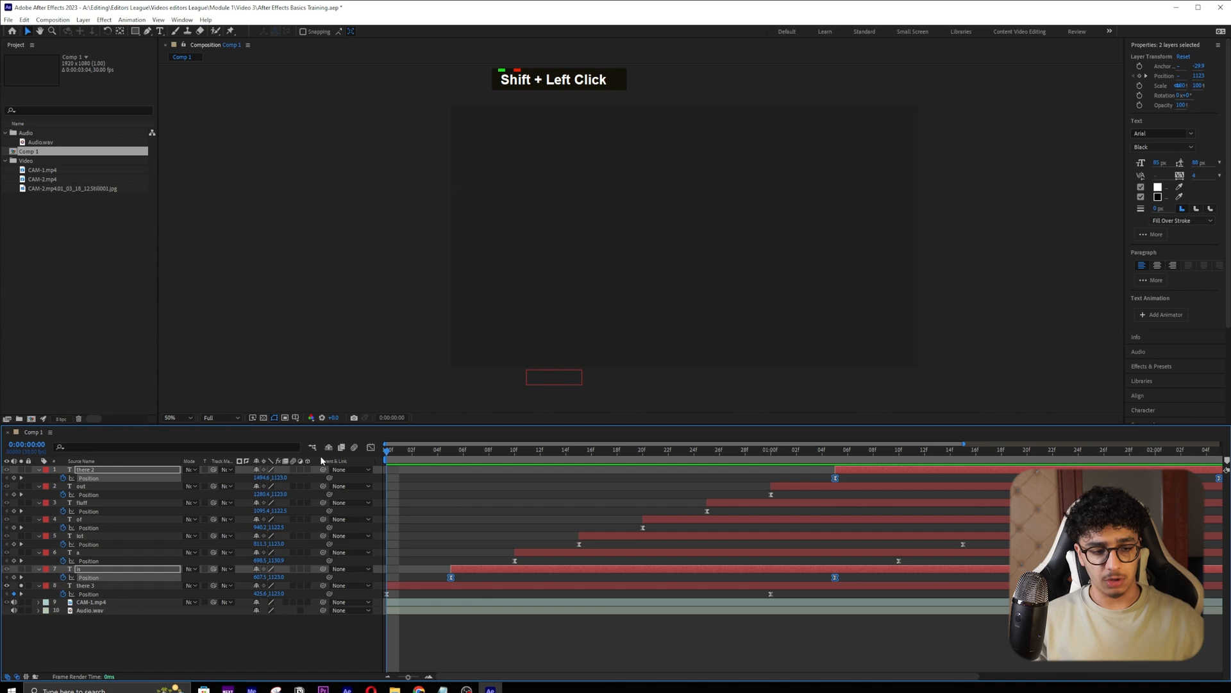
click(863, 617)
alt+scroll(987, 475, down, 2)
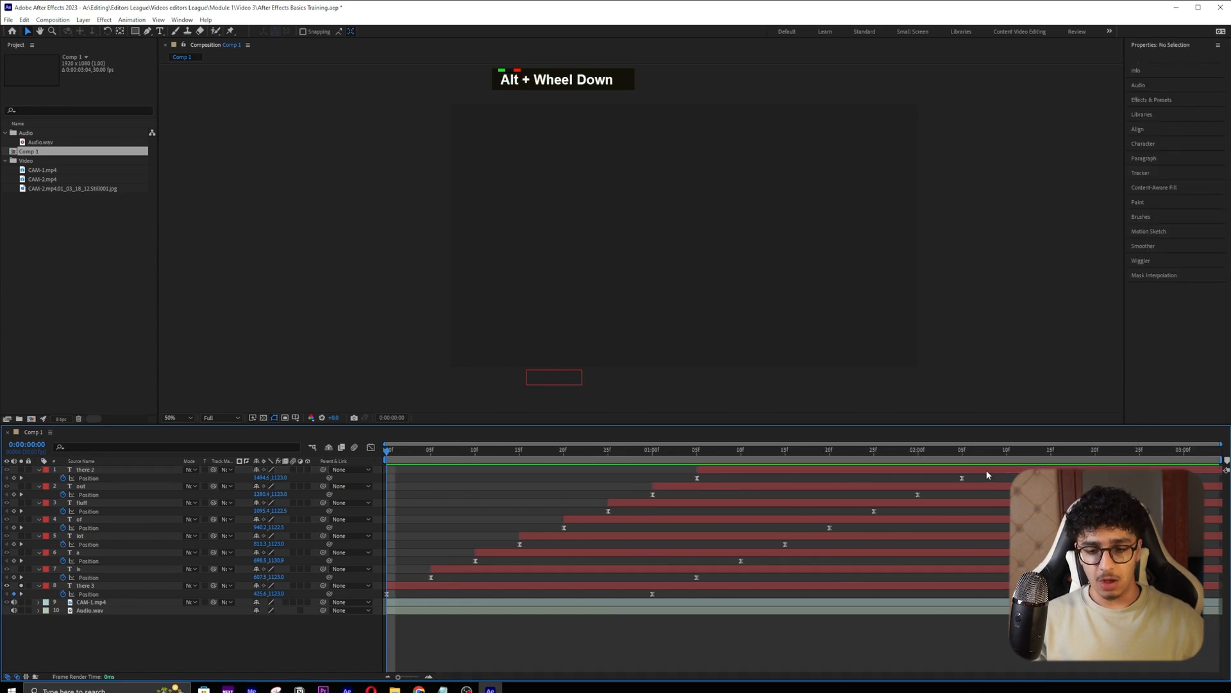
drag(982, 477, 402, 582)
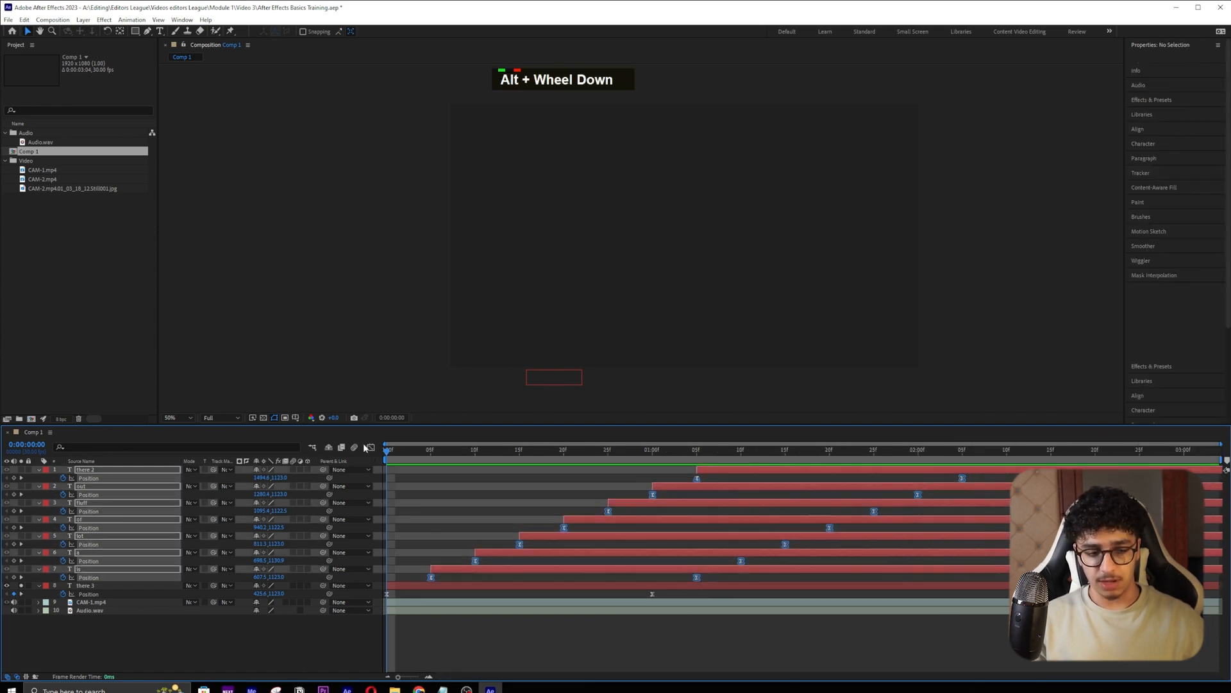
click(372, 448)
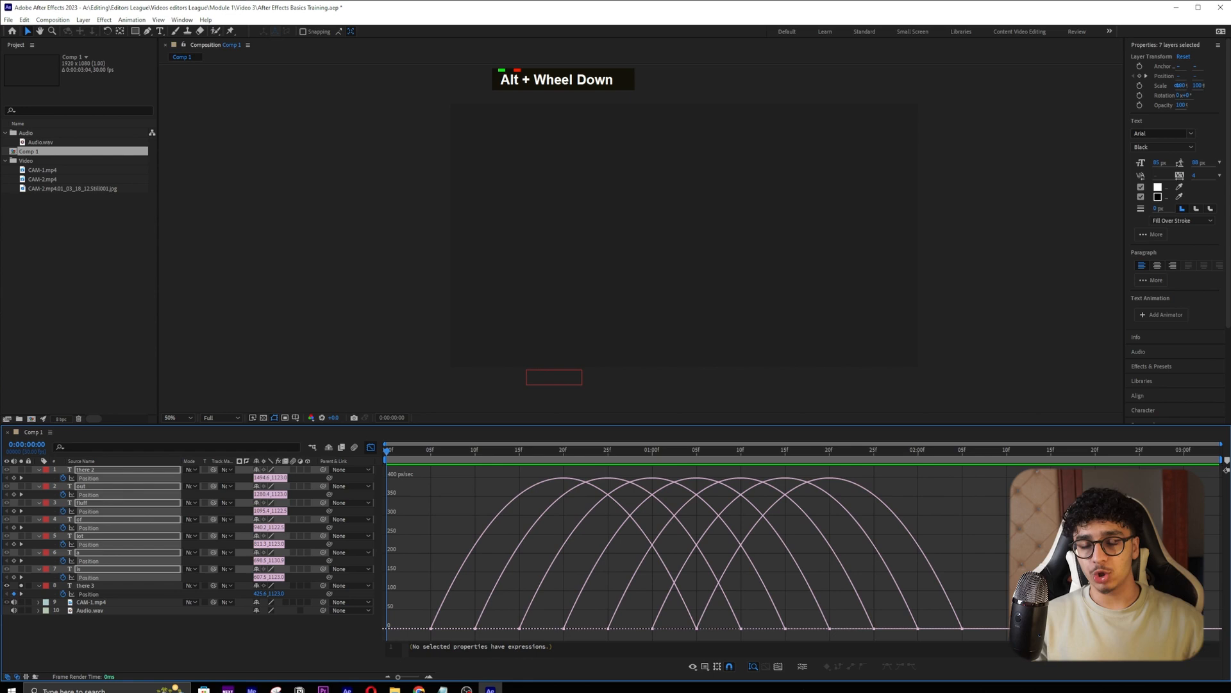
drag(1013, 579, 728, 633)
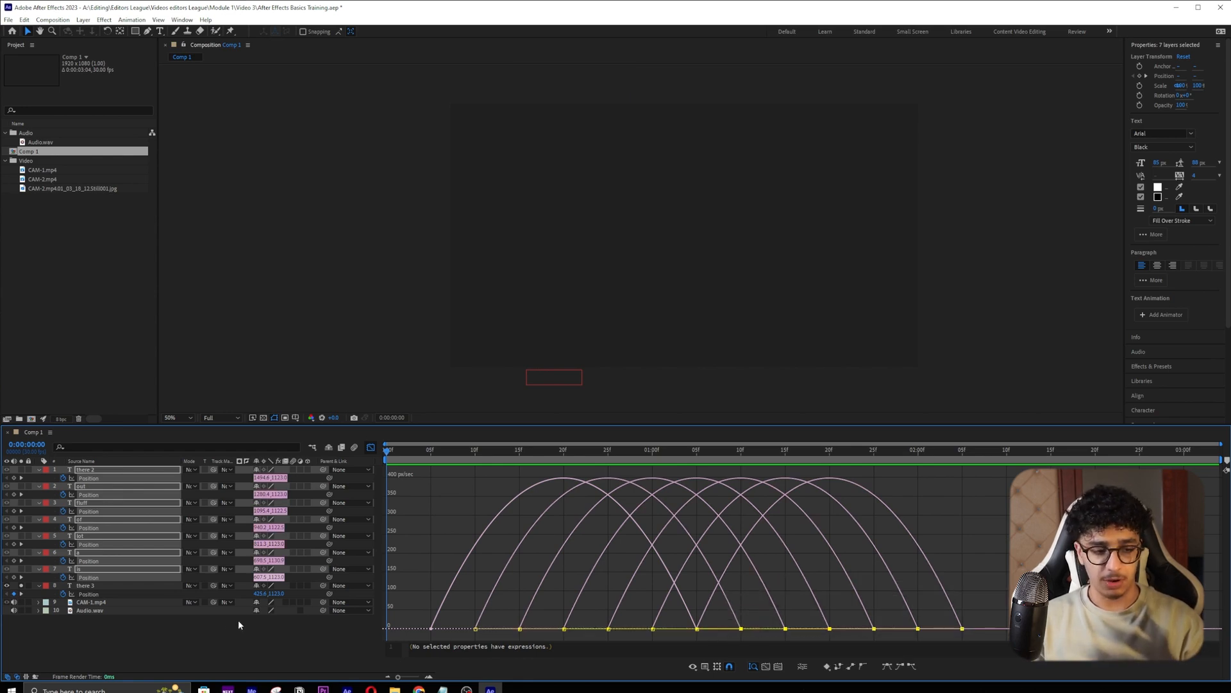
drag(1006, 617, 722, 635)
click(608, 628)
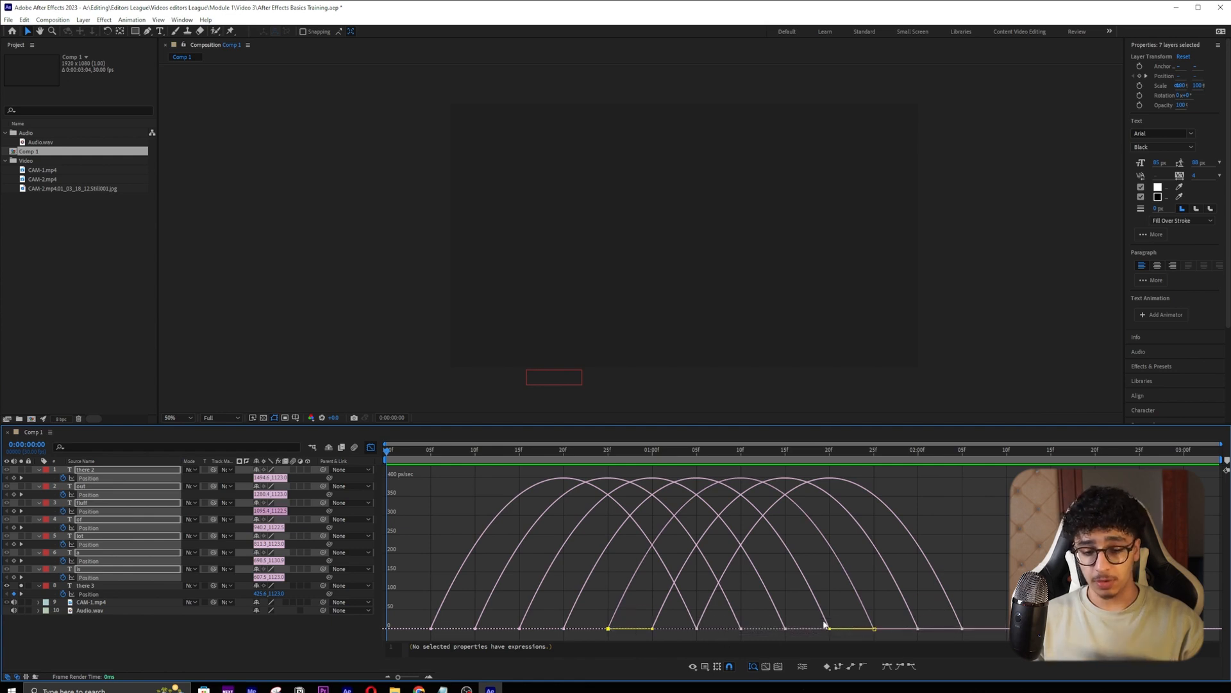
click(370, 447)
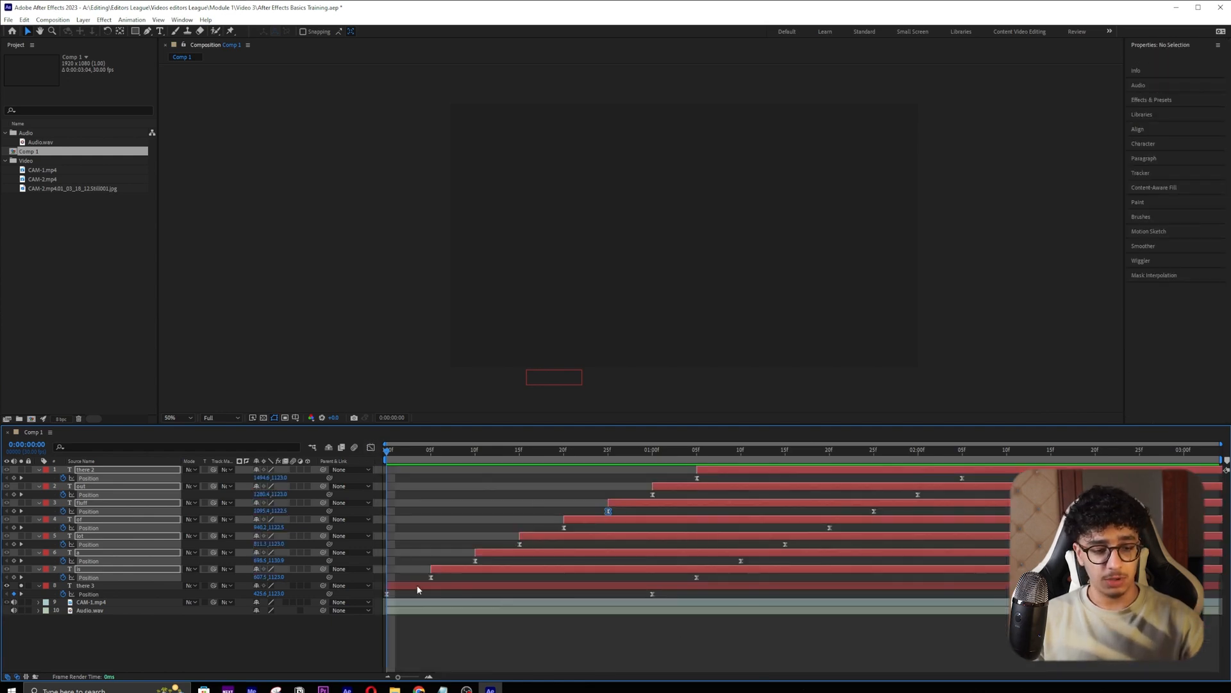
- Extend the end keyframes' influence toward the start on the "is" and "a" layers' Position speed curves
double_click(97, 578)
click(370, 447)
drag(837, 549, 453, 629)
click(146, 560)
drag(768, 538, 620, 643)
drag(695, 630, 471, 630)
- Extend the end keyframes' influence toward the start on the "lot", "of" and "fluff" Position speed curves
click(145, 544)
drag(741, 629, 564, 628)
click(112, 511)
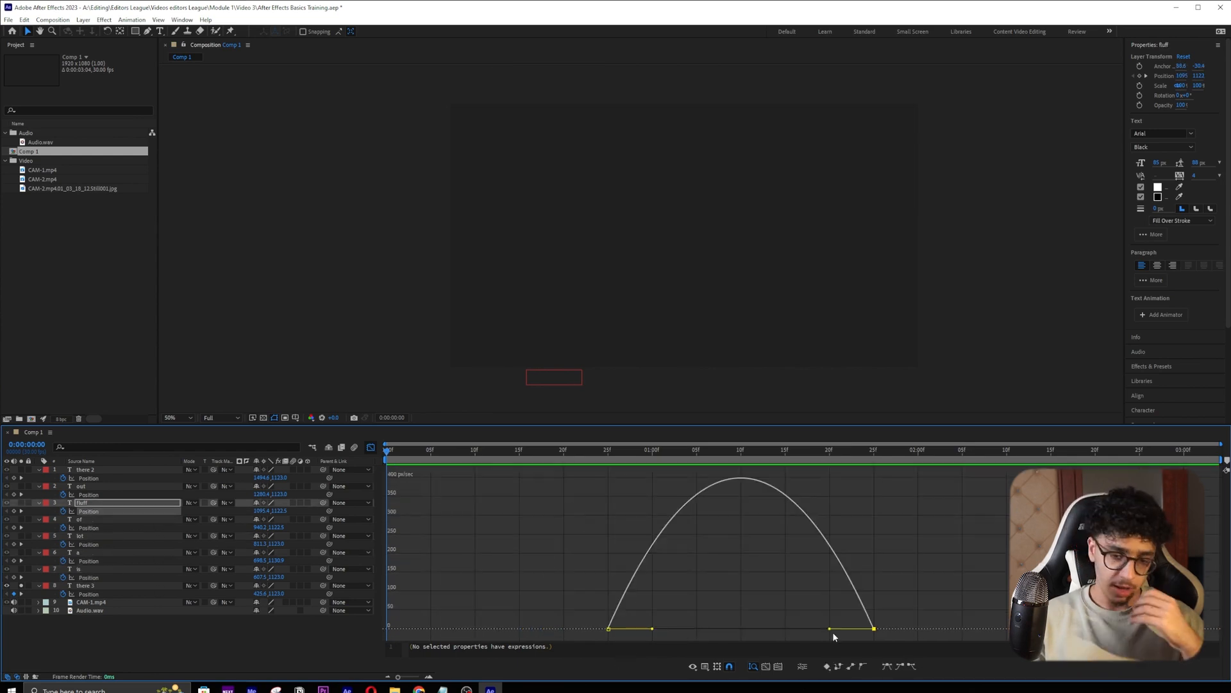
- Extend the end keyframes' influence on the "out" and last "there" speed curves, and return to the layer bar view
click(112, 478)
click(935, 628)
click(962, 629)
drag(919, 629, 830, 629)
click(372, 447)
- Turn off solo on the first "there" layer and preview the full caption animation over the footage
key(space)
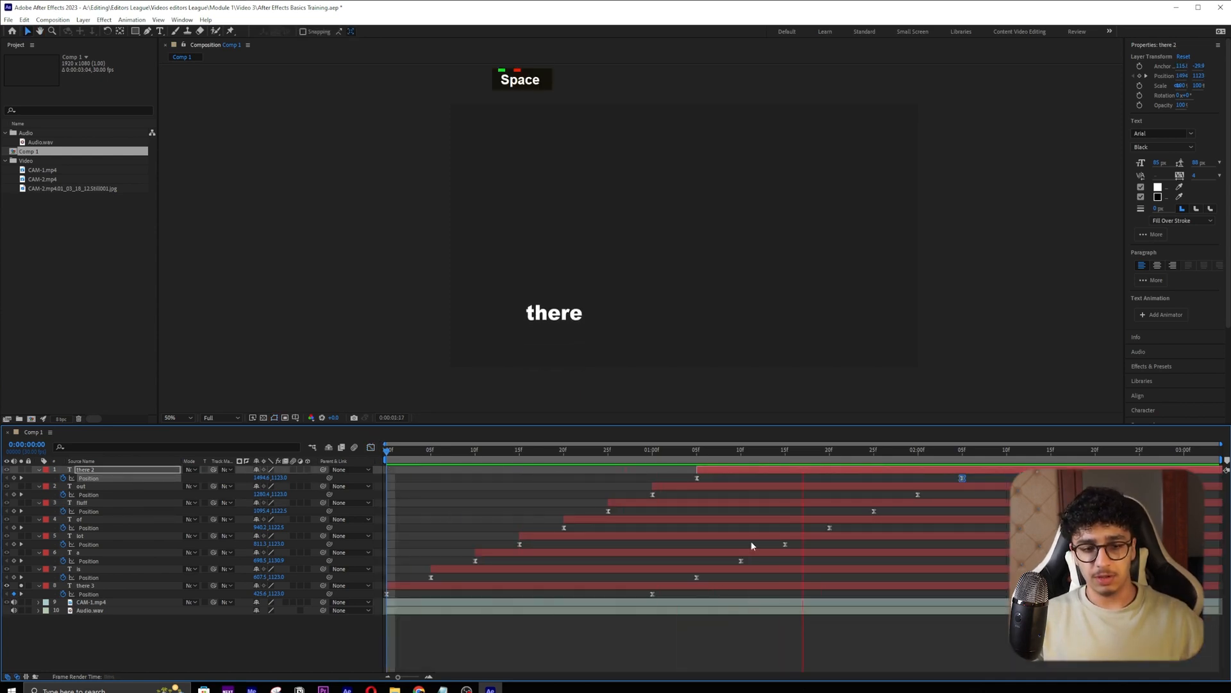
key(space)
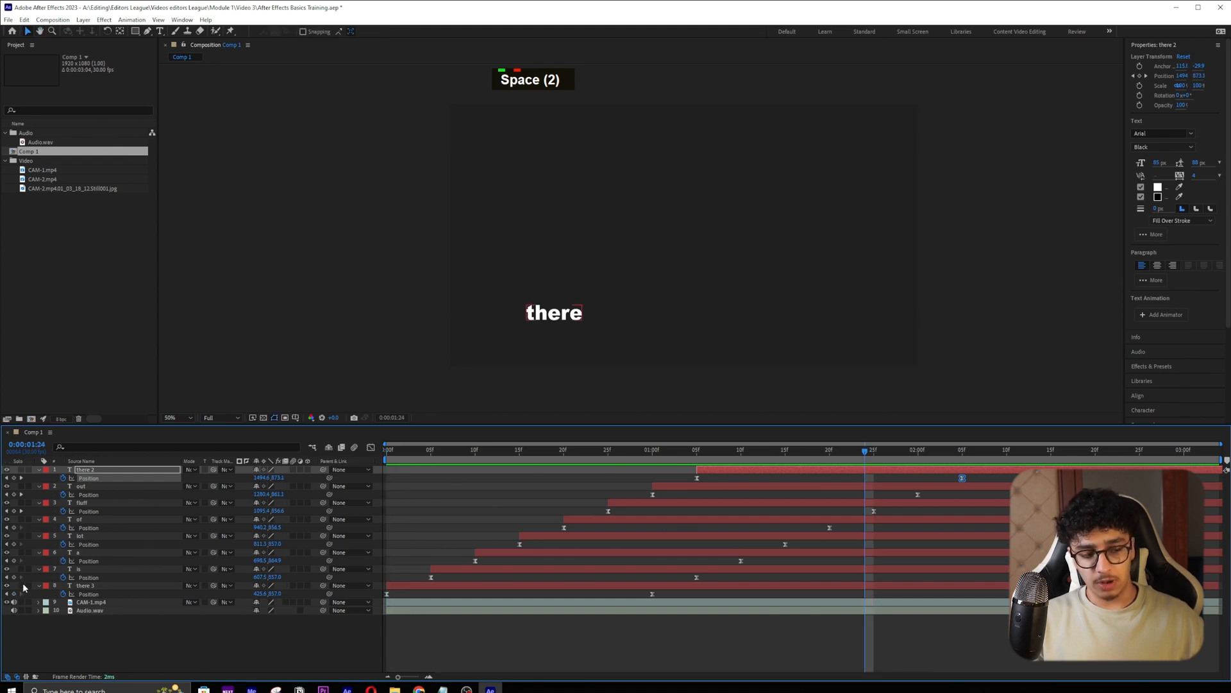
key(space)
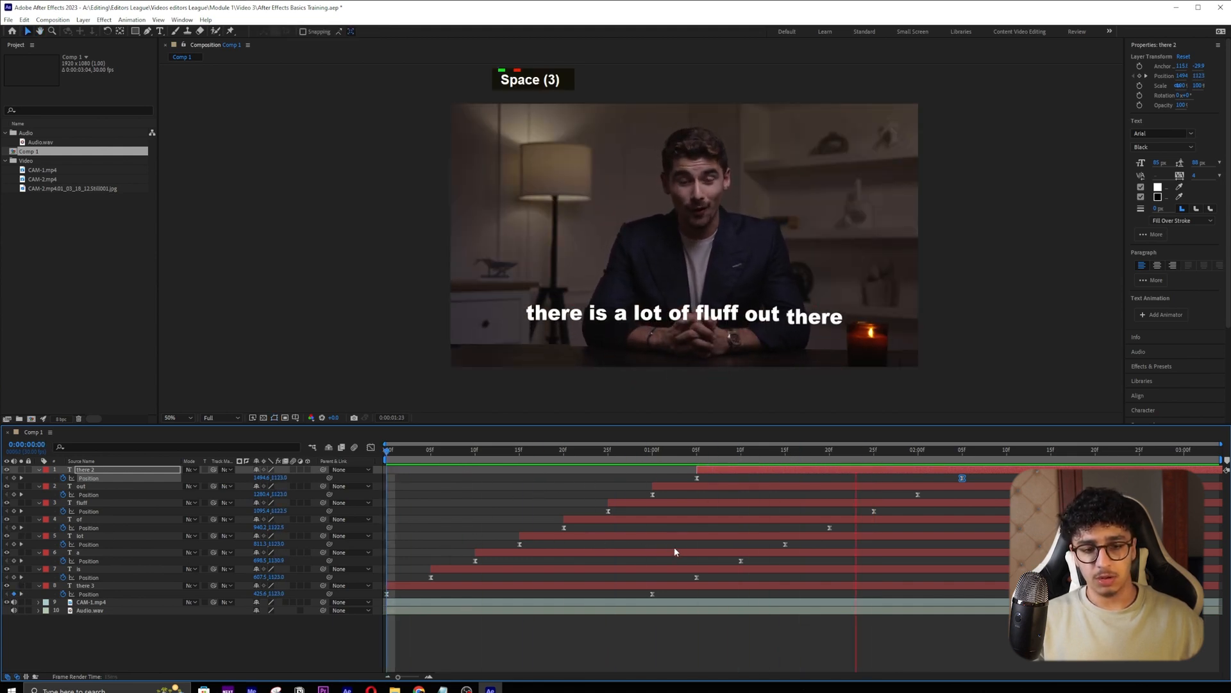
scroll(901, 454, down, 6)
key(space)
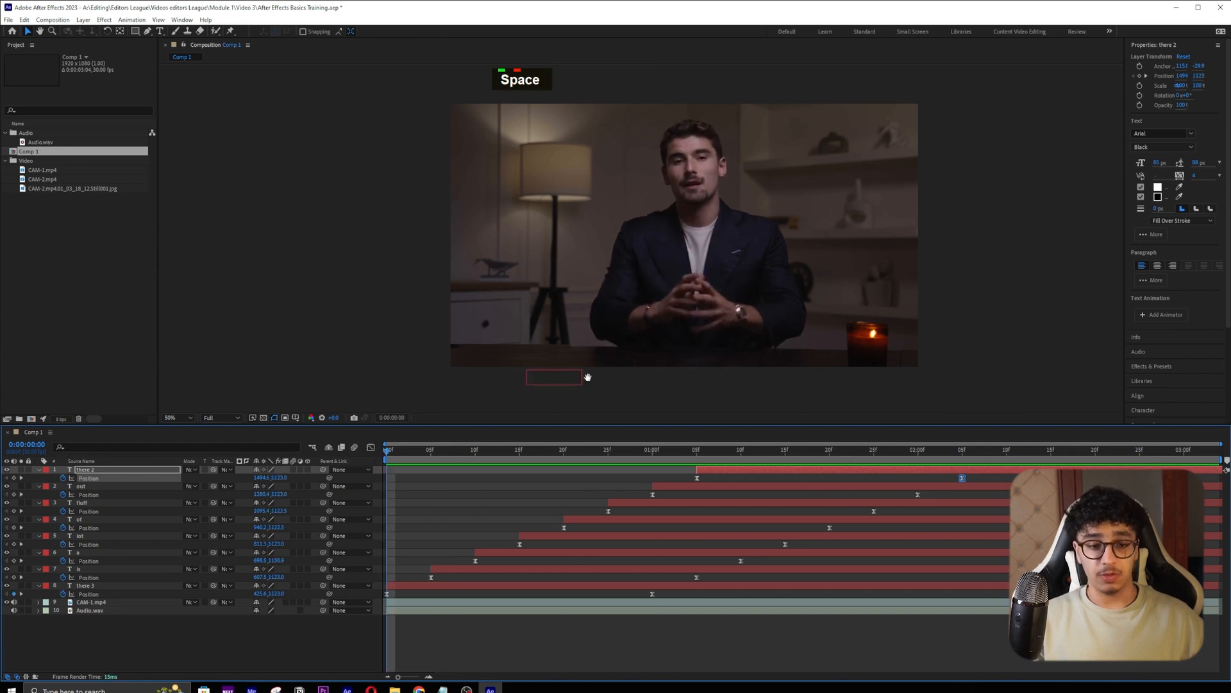
key(space)
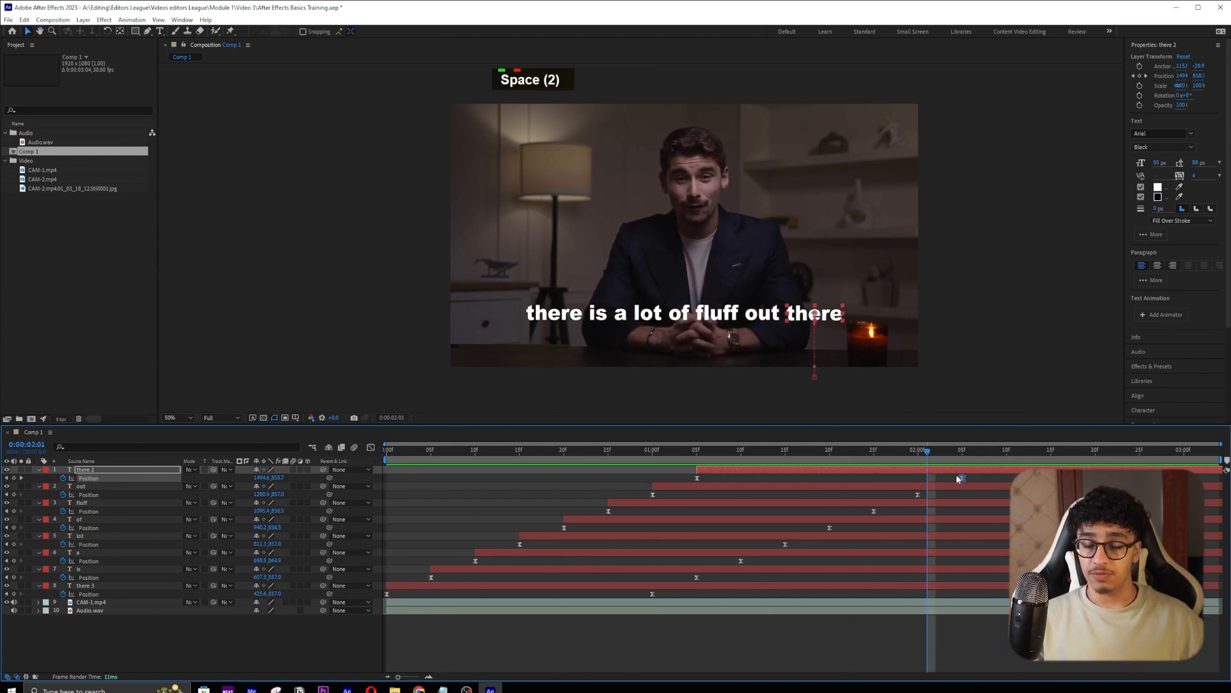
key(space)
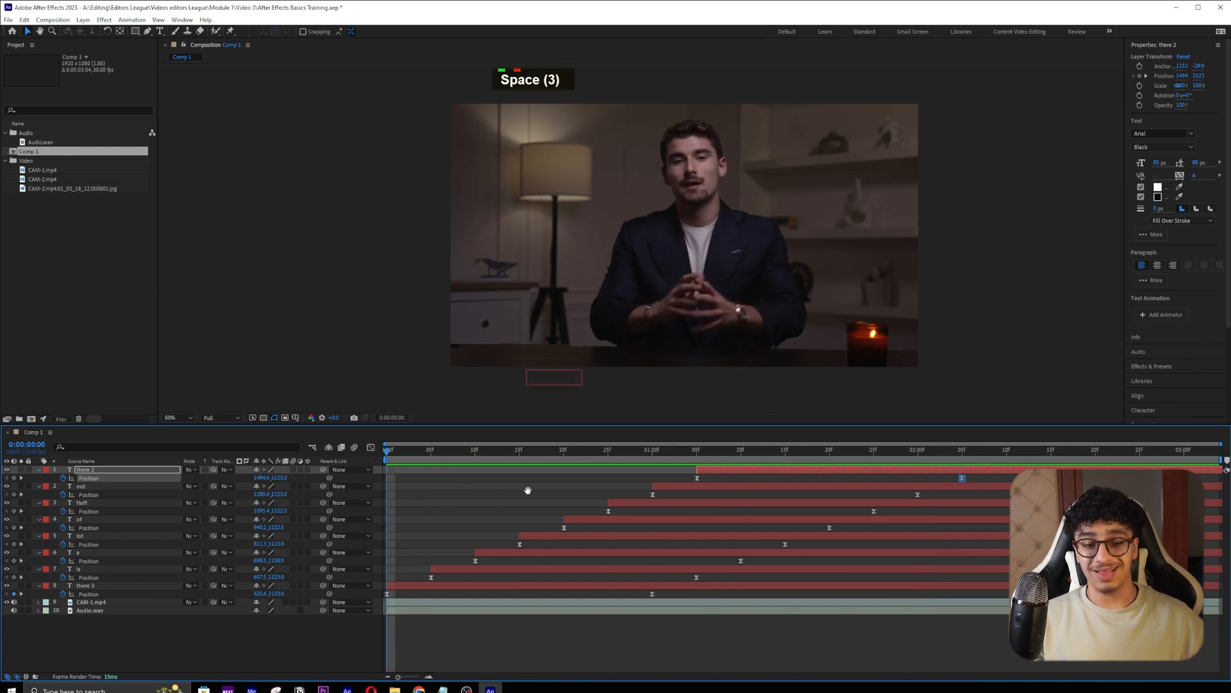
key(space)
- Convert all Position keyframes of the eight word layers back to linear and preview the caption from the beginning
drag(980, 478, 427, 582)
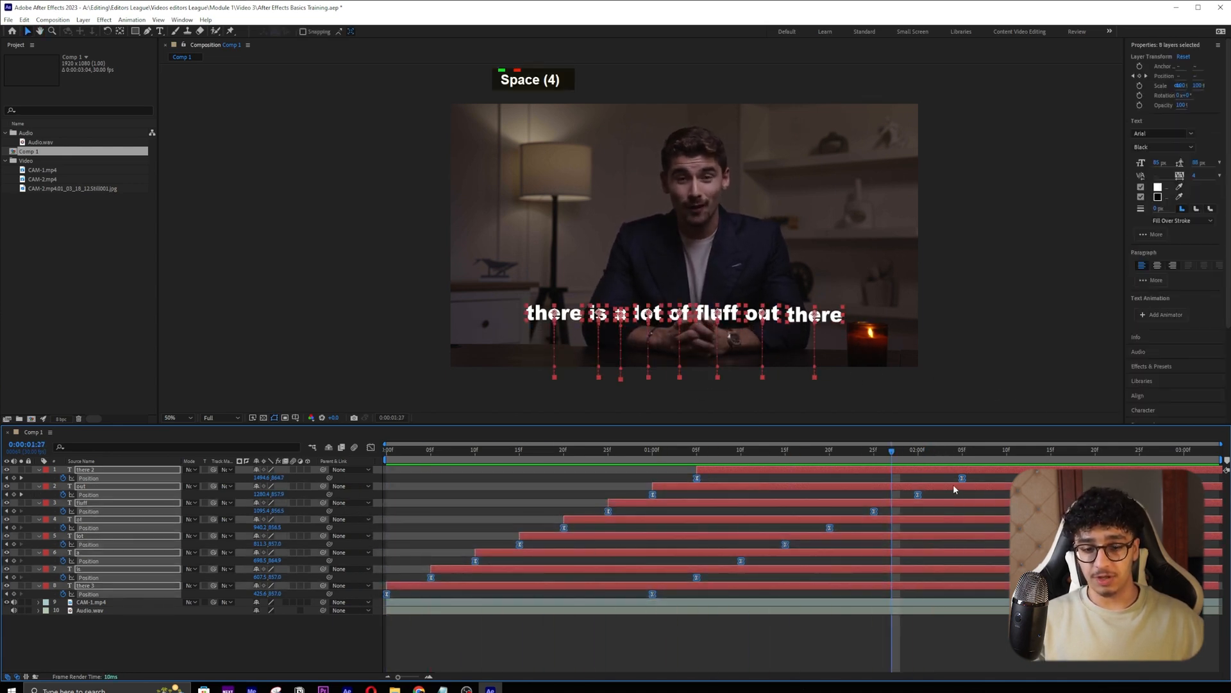
key(ctrl)
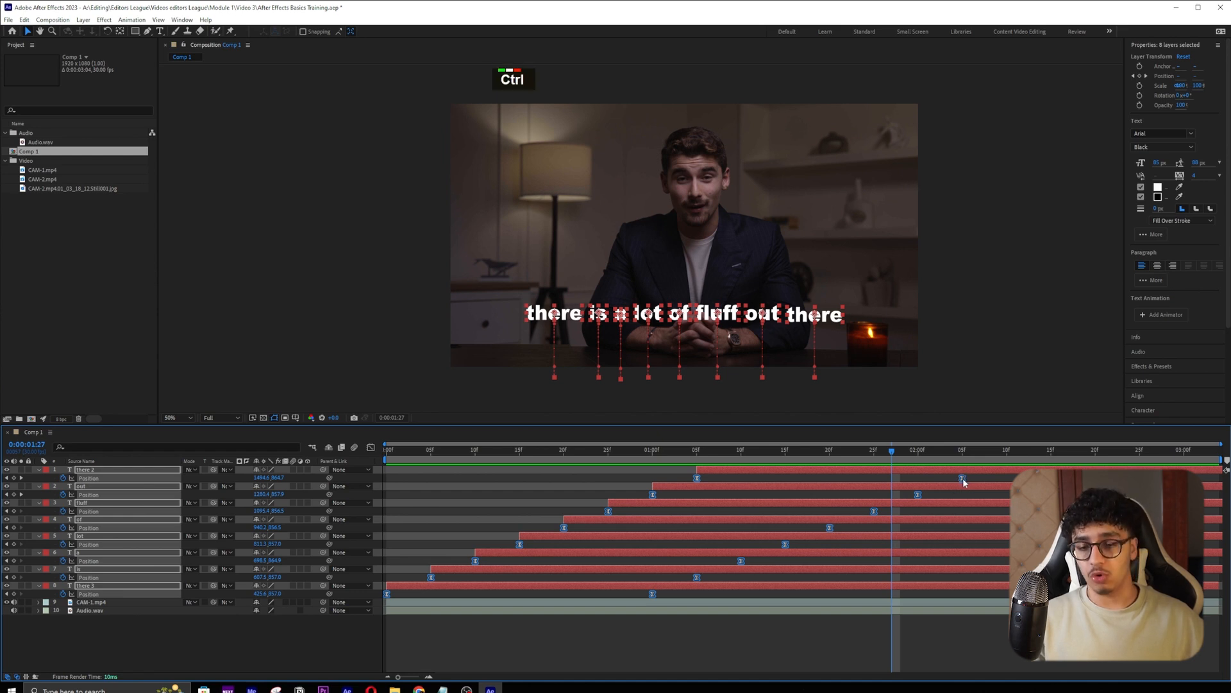
ctrl+click(388, 594)
ctrl+click(387, 594)
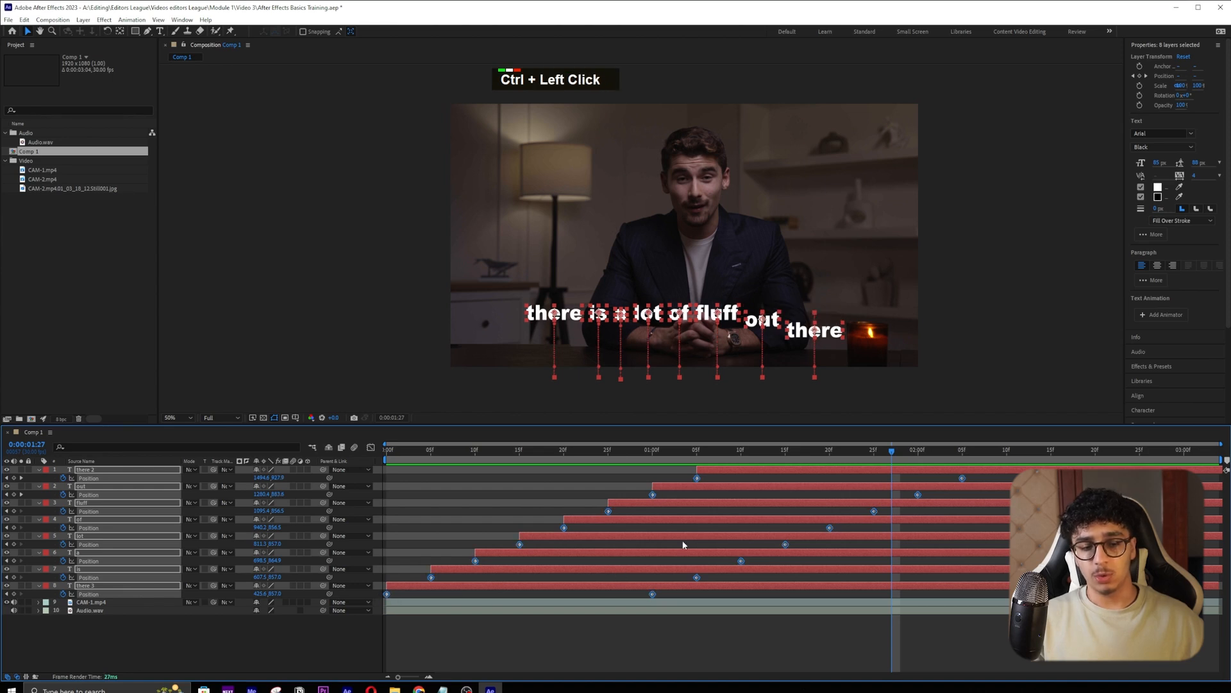
key(space)
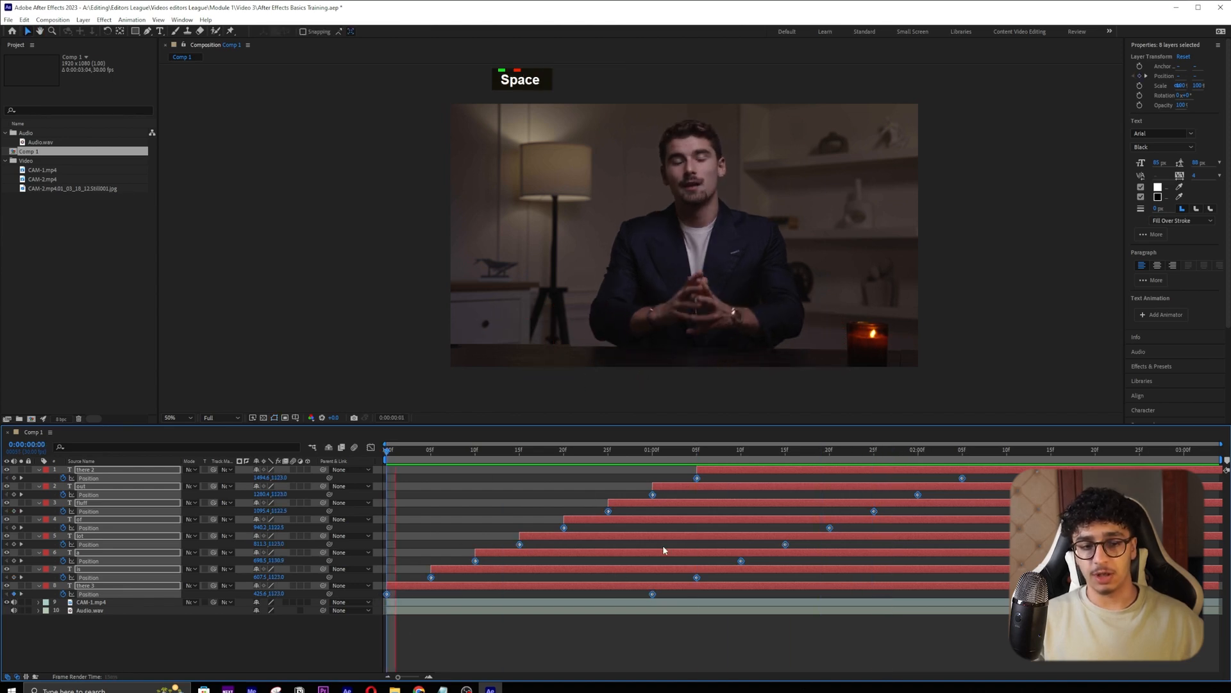
- Undo the linear conversion of the word layers' Position keyframes and preview the eased caption animation again
key(space)
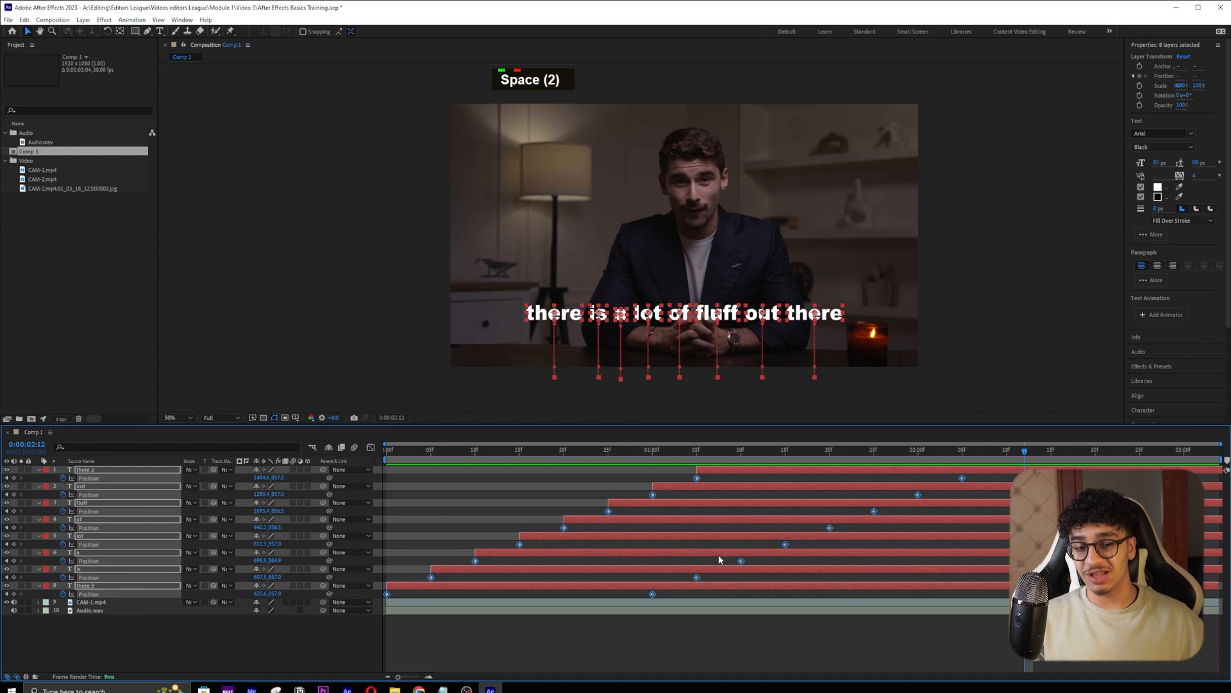
key(ctrl+z)
key(ctrl+z)
key(space)
key(space)
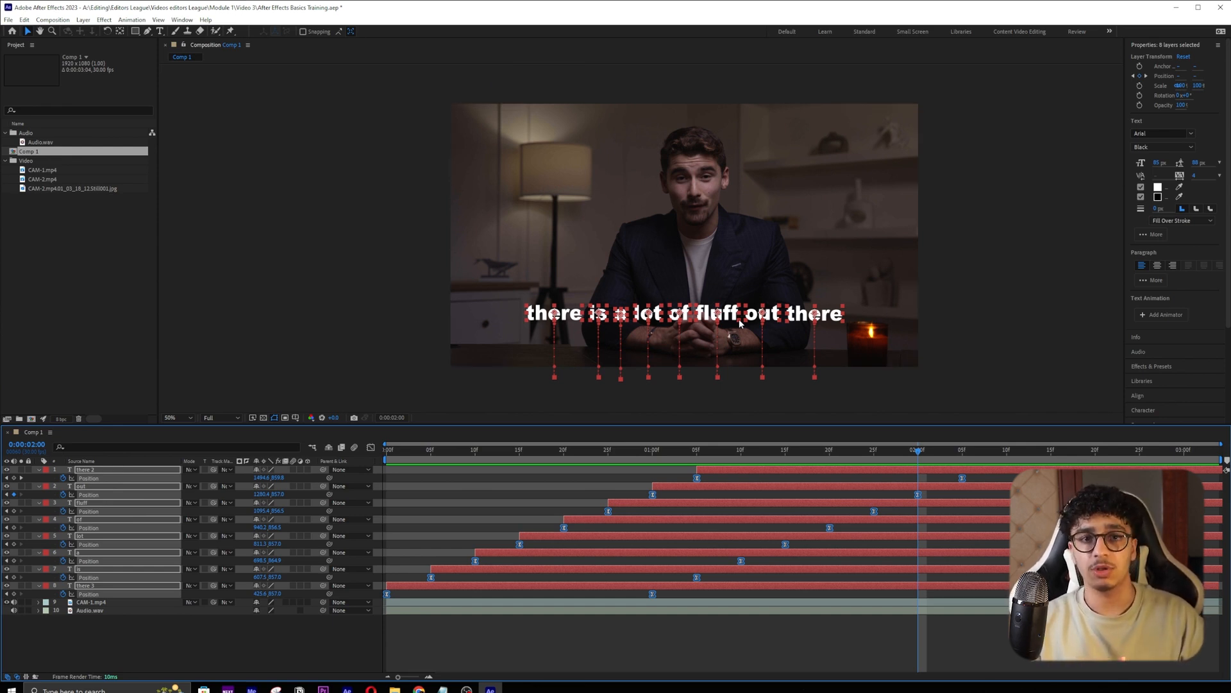
click(410, 541)
key(space)
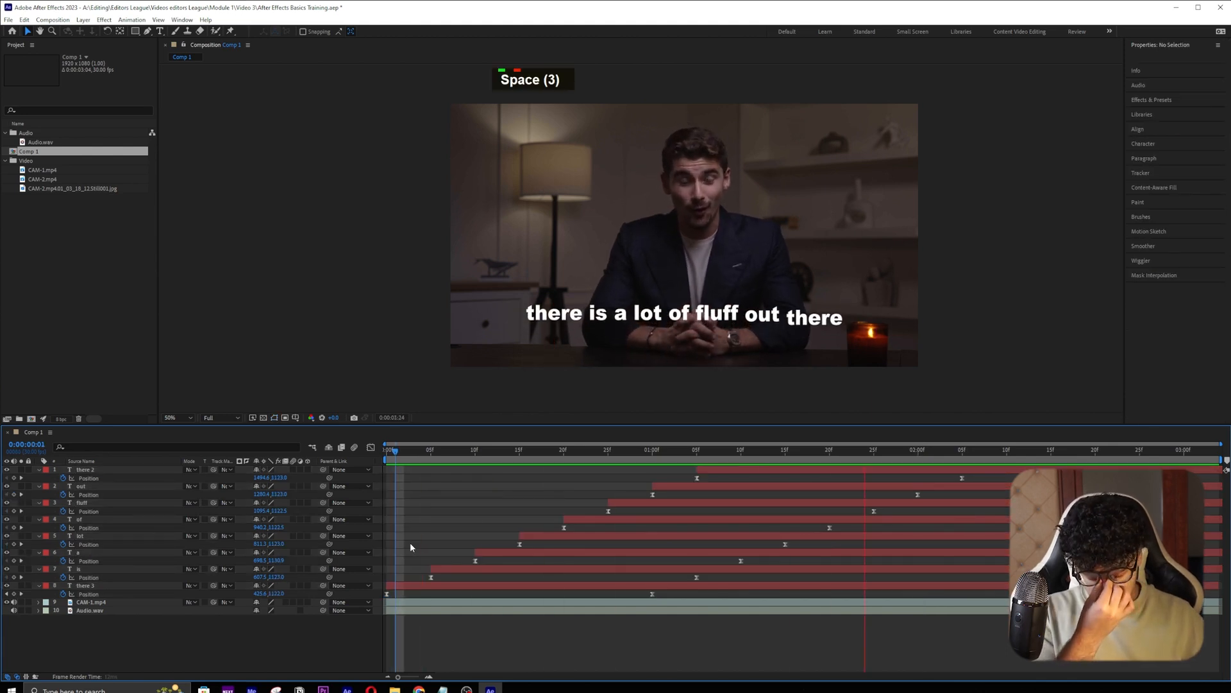
key(space)
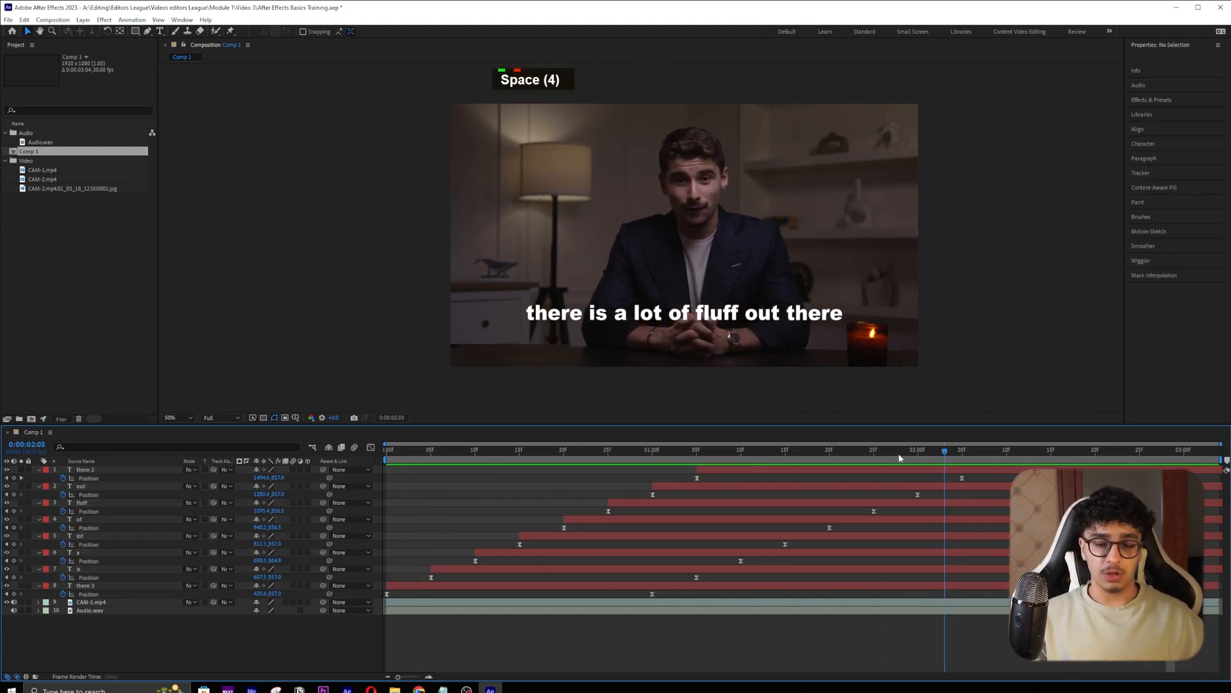
key(space)
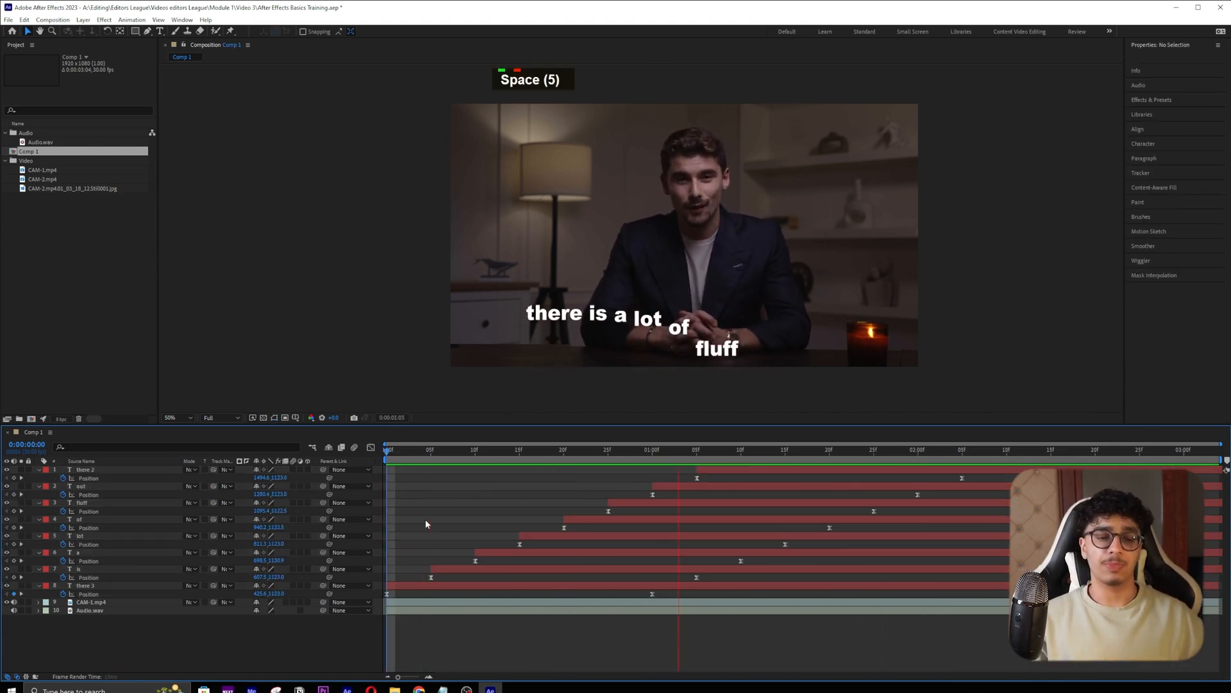
key(space)
- Move the end Position keyframes of all eight word layers about 28 frames later and preview the slower animation
drag(968, 478, 639, 599)
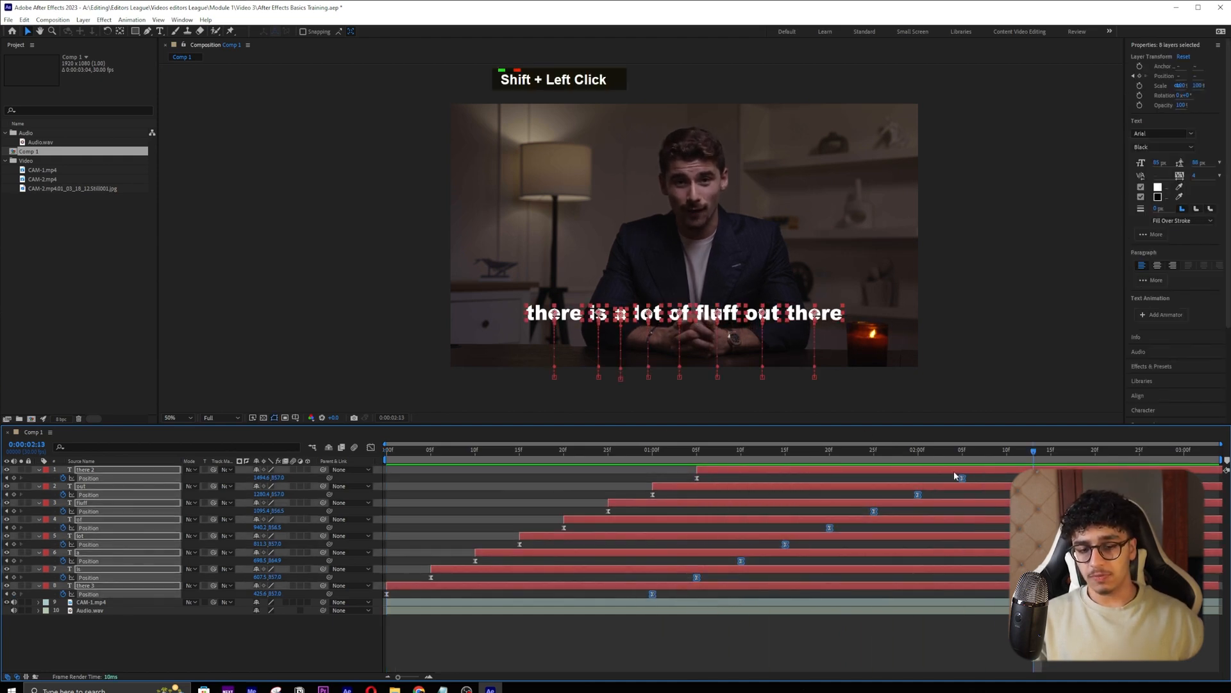
drag(961, 478, 1216, 488)
key(space)
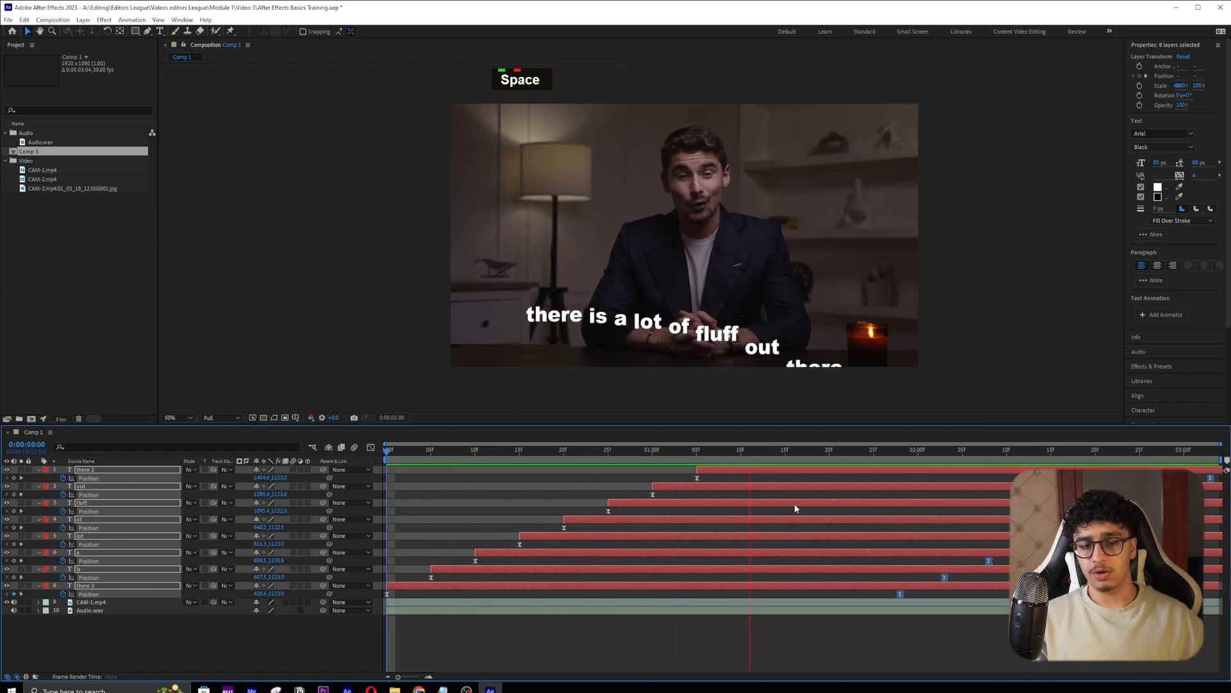
key(space)
click(1214, 451)
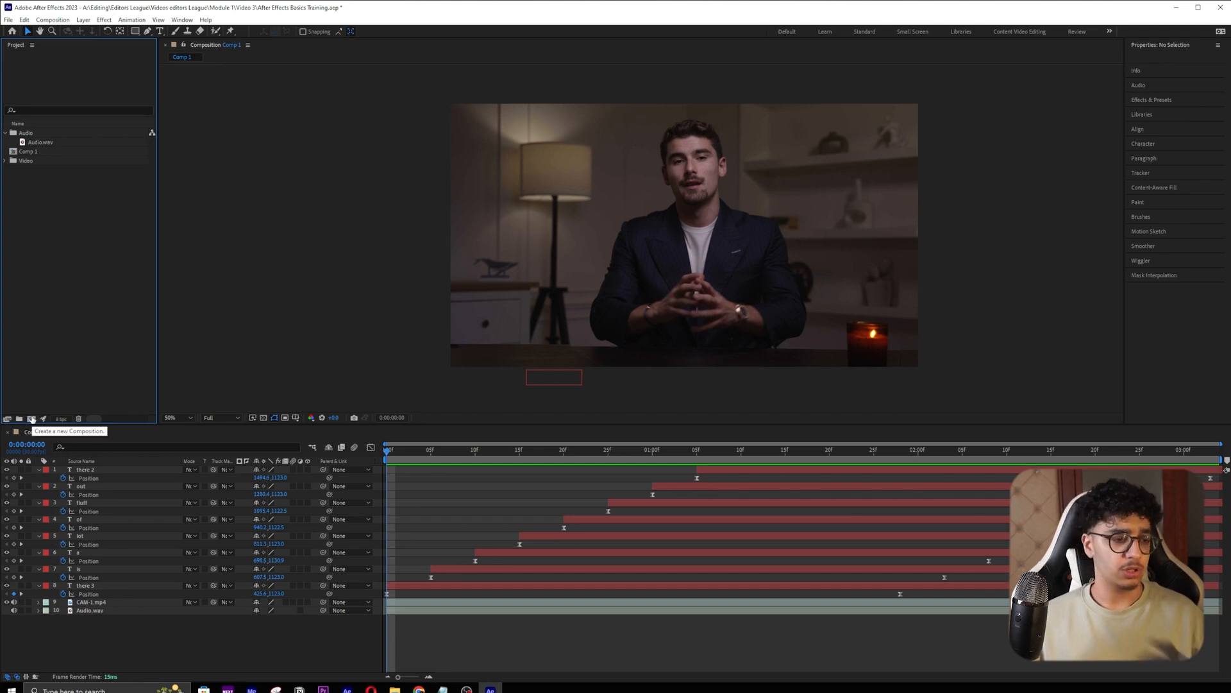
- Create a new 1920x1080, 30 fps composition named Scene 2
click(32, 419)
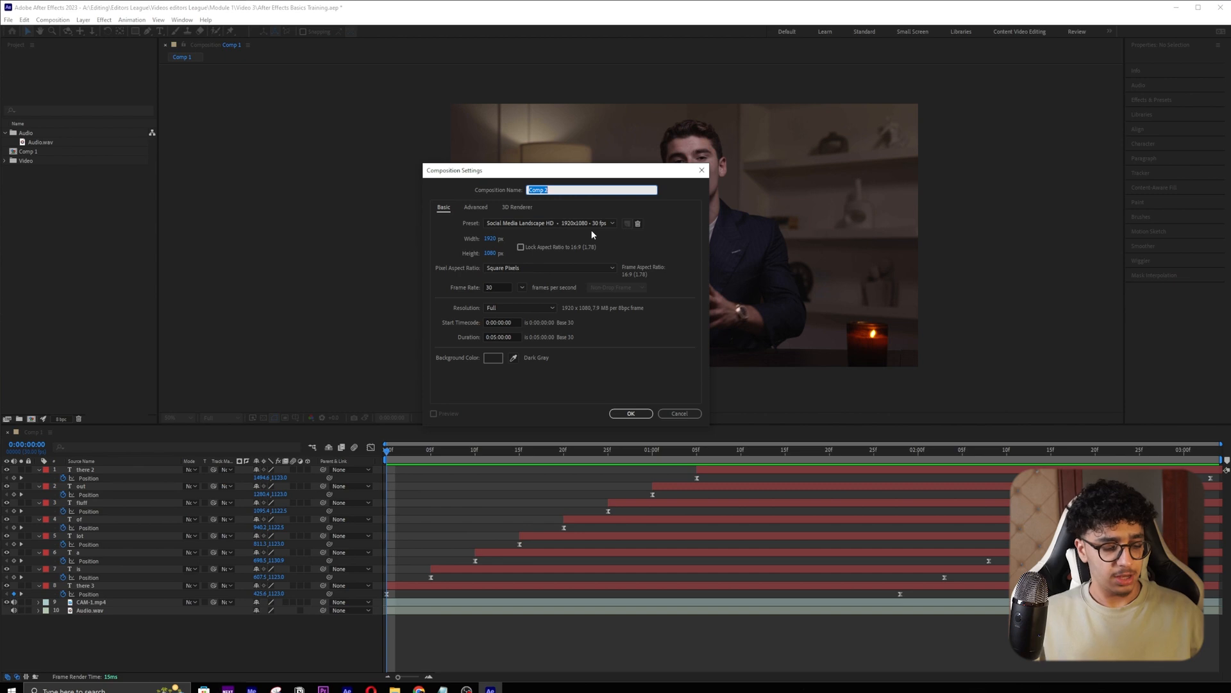
text(Scene 2)
key(Return)
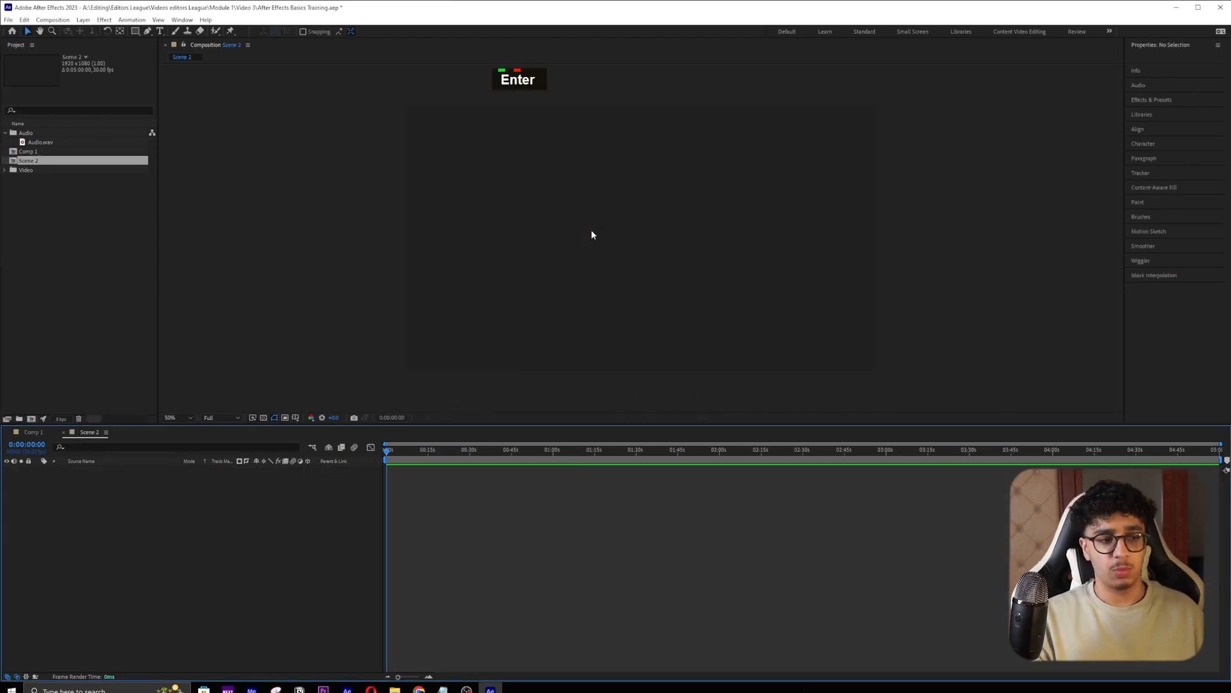
- Copy the CAM-1.mp4 and Audio.wav layers from Comp 1 and paste them into Scene 2
click(5, 170)
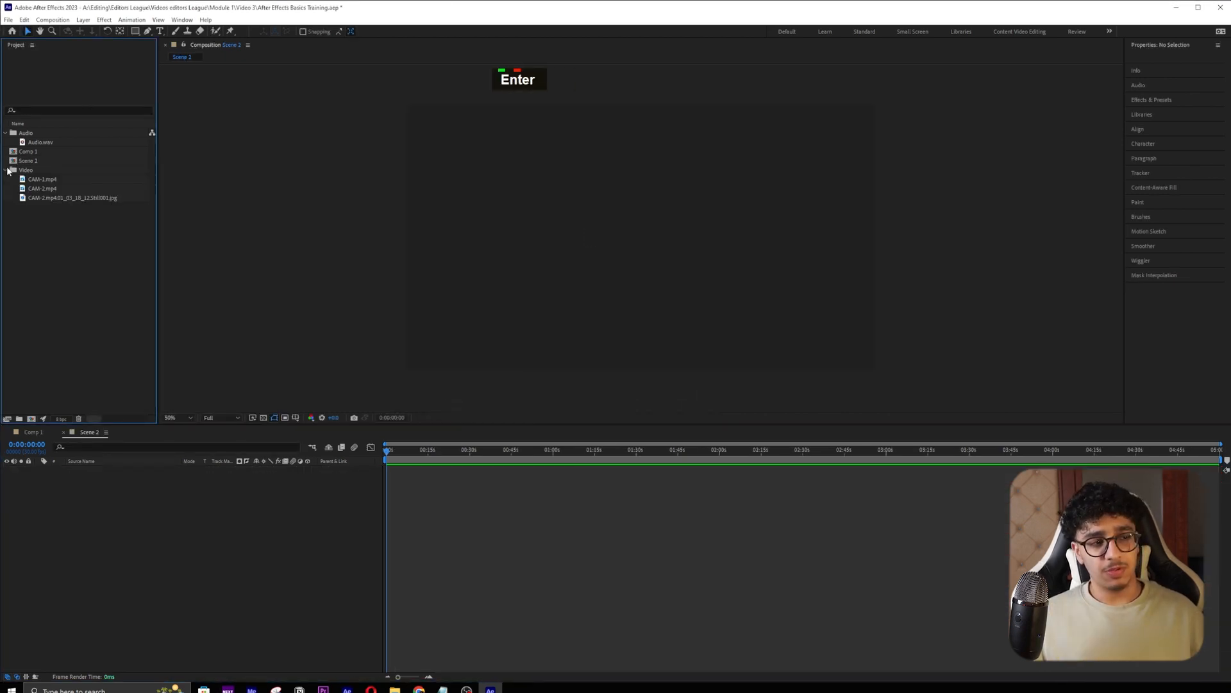
double_click(51, 153)
click(90, 601)
shift+click(90, 610)
key(ctrl+c)
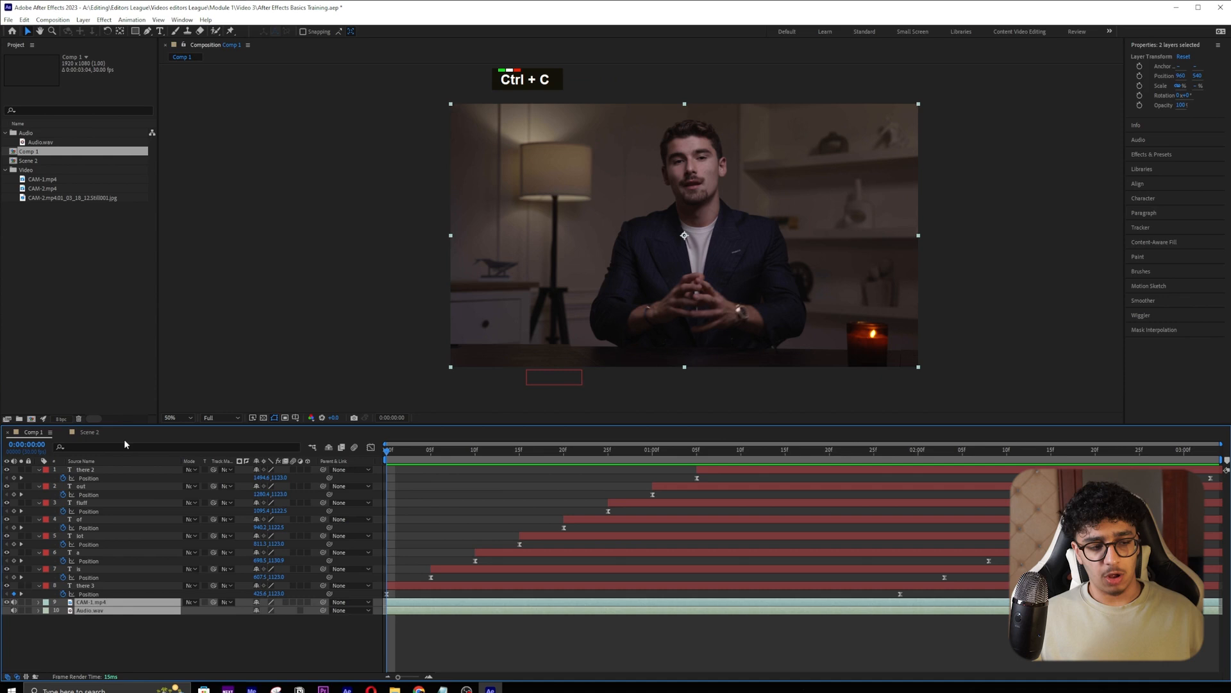
click(89, 431)
key(ctrl+v)
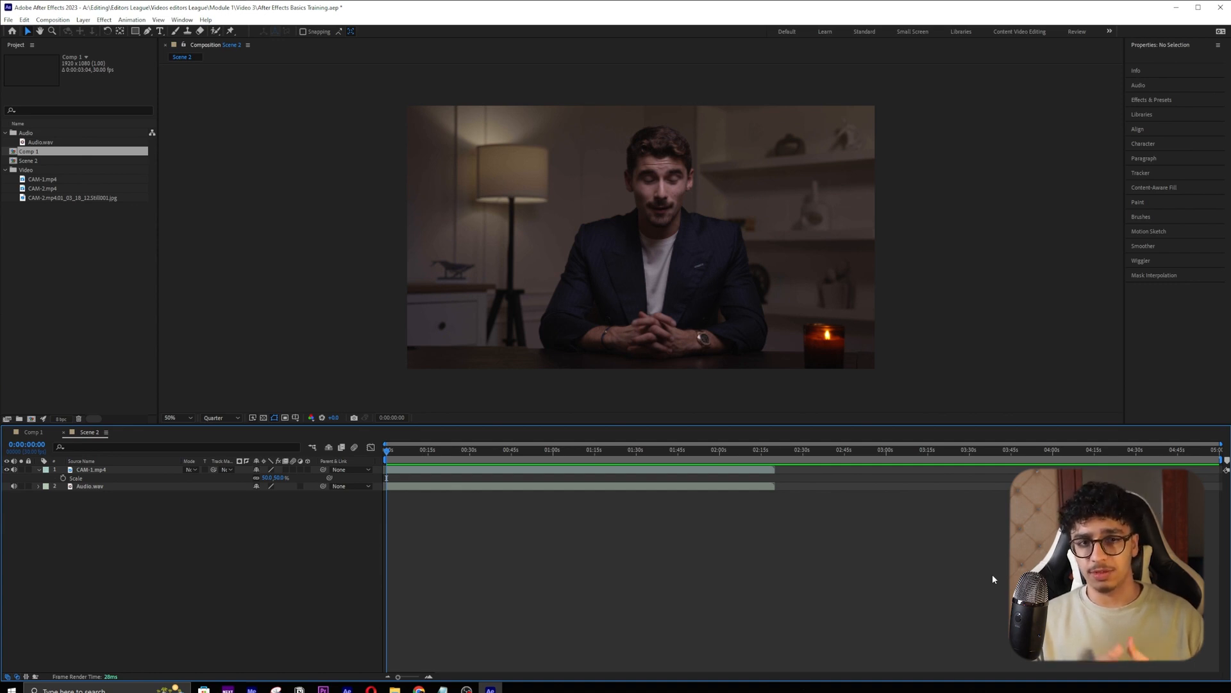
- Reveal the audio waveform of the Audio.wav layer in Scene 2
click(137, 487)
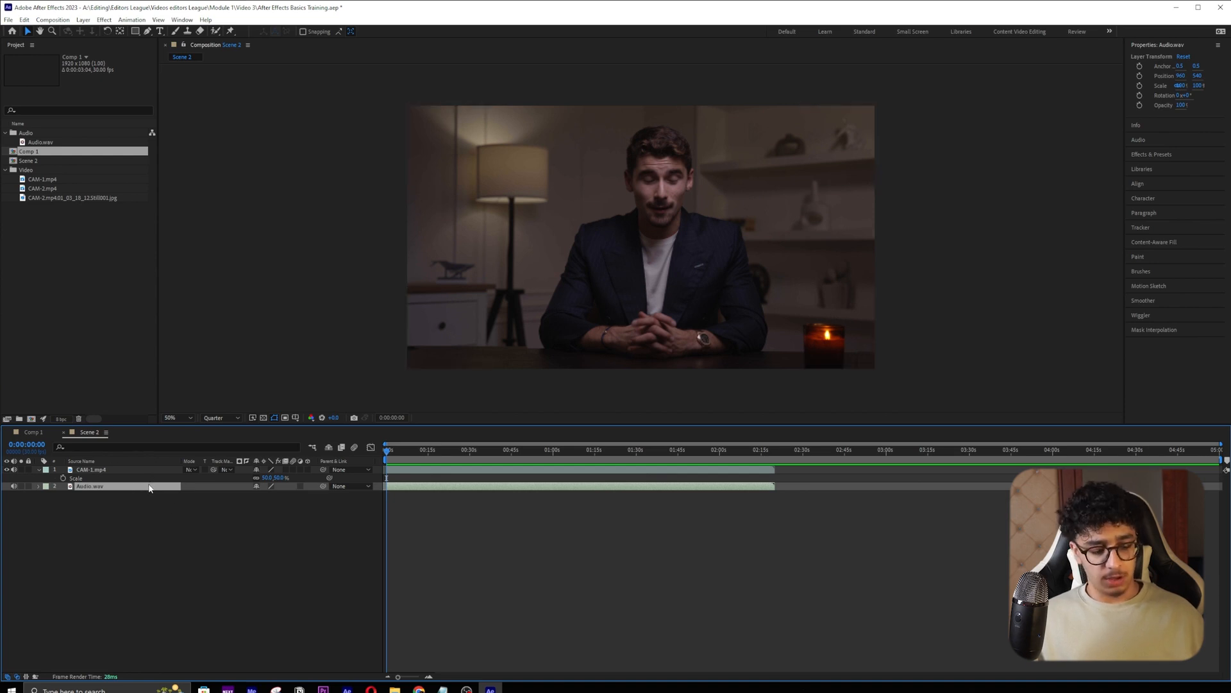
key(l)
key(l)
key(l)
key(l)
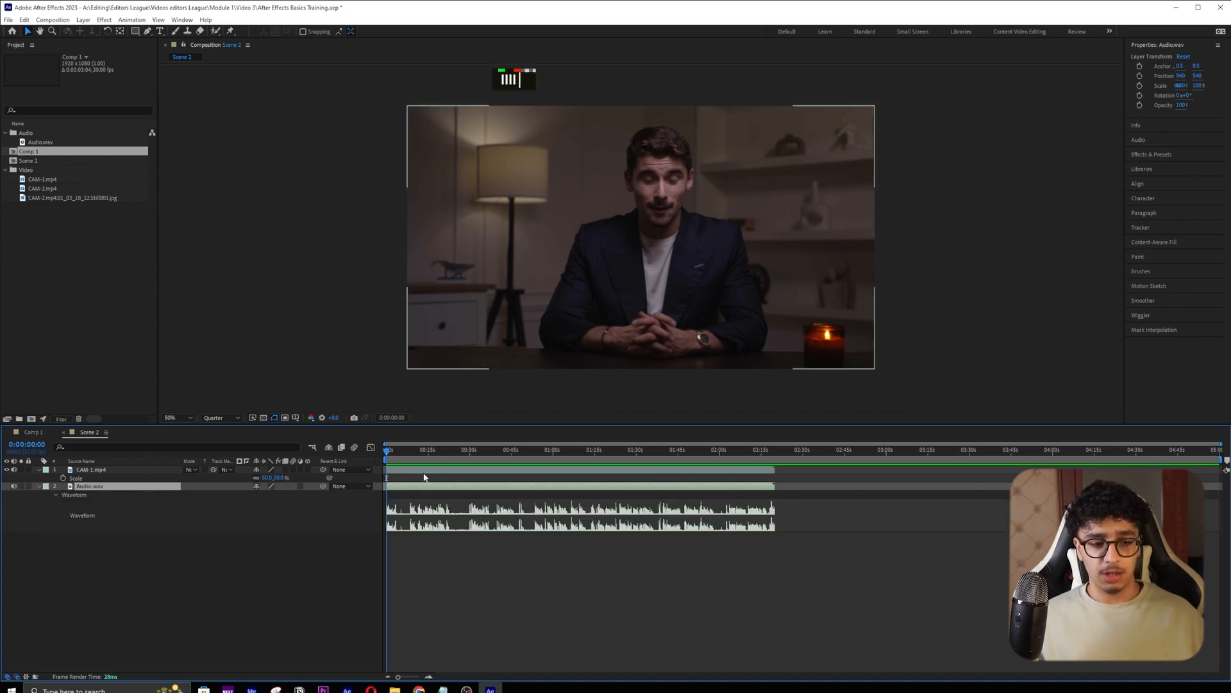
- Play the opening seconds of Scene 2 against the waveform to locate the pause after the first spoken phrase
click(430, 453)
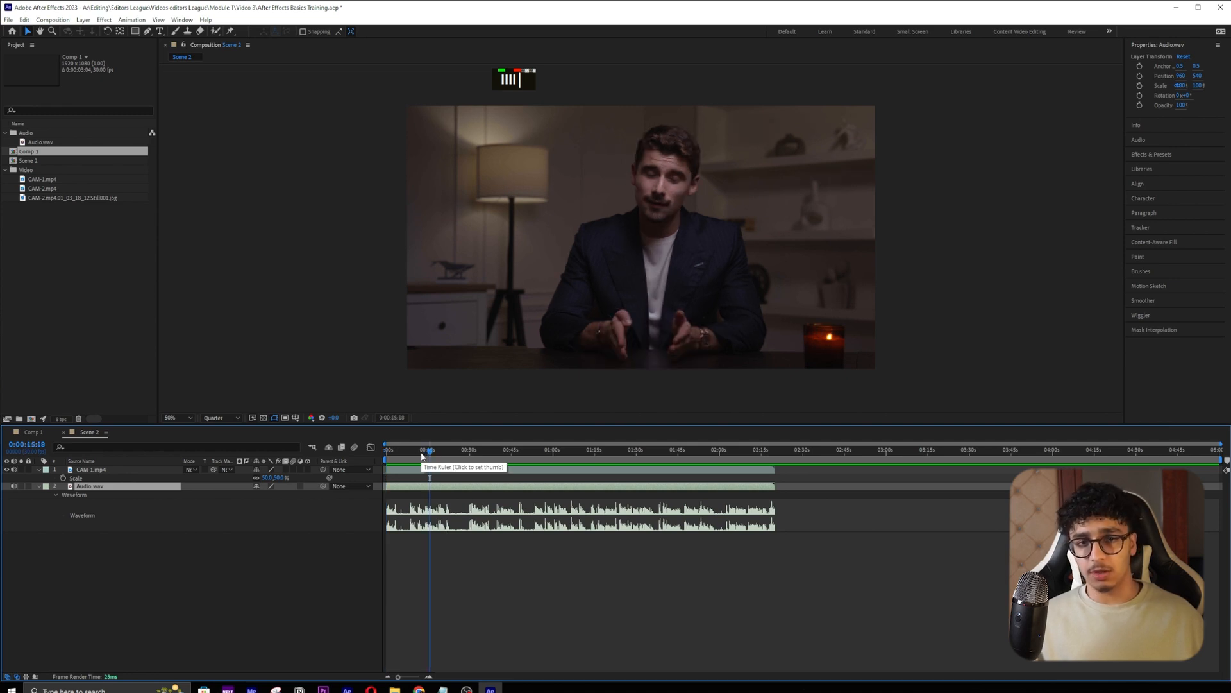
key(space)
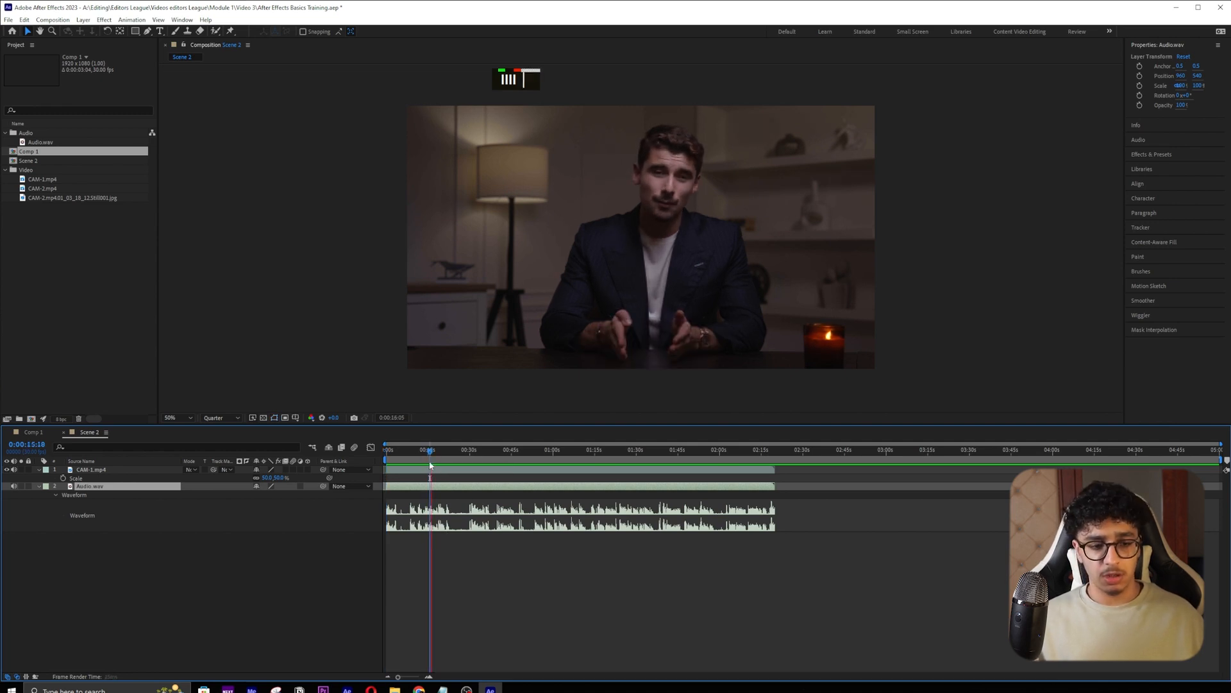
click(390, 449)
scroll(394, 513, up, 5)
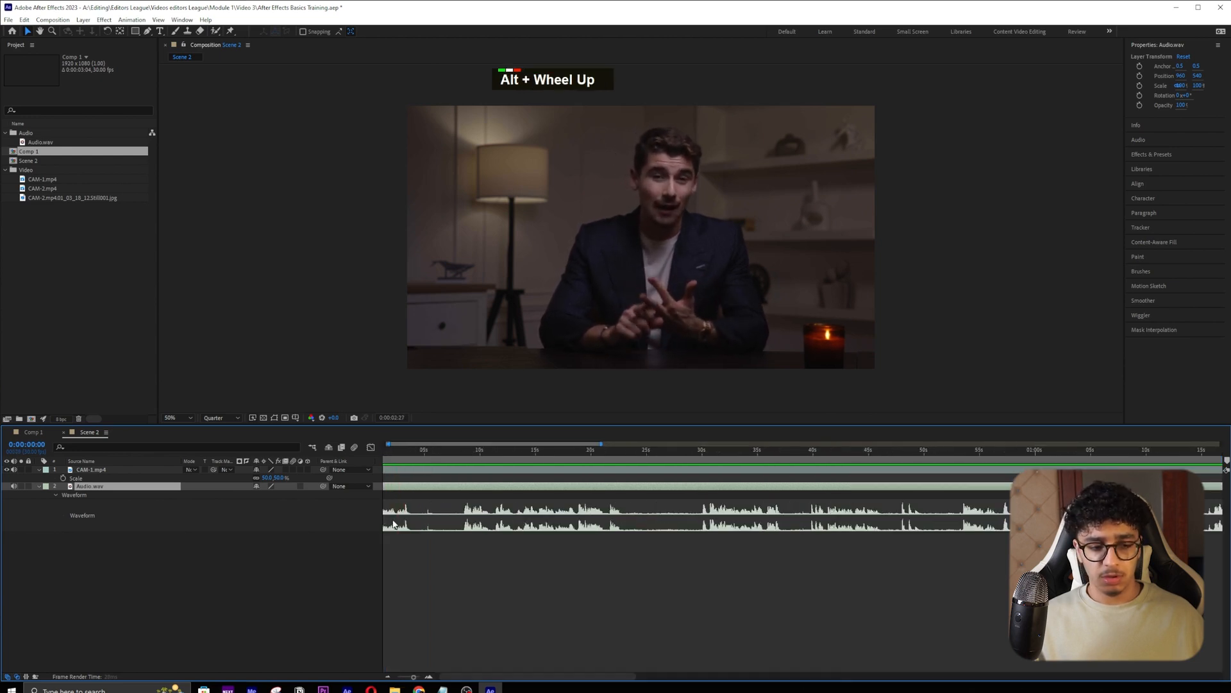
scroll(393, 524, up, 4)
key(space)
key(space)
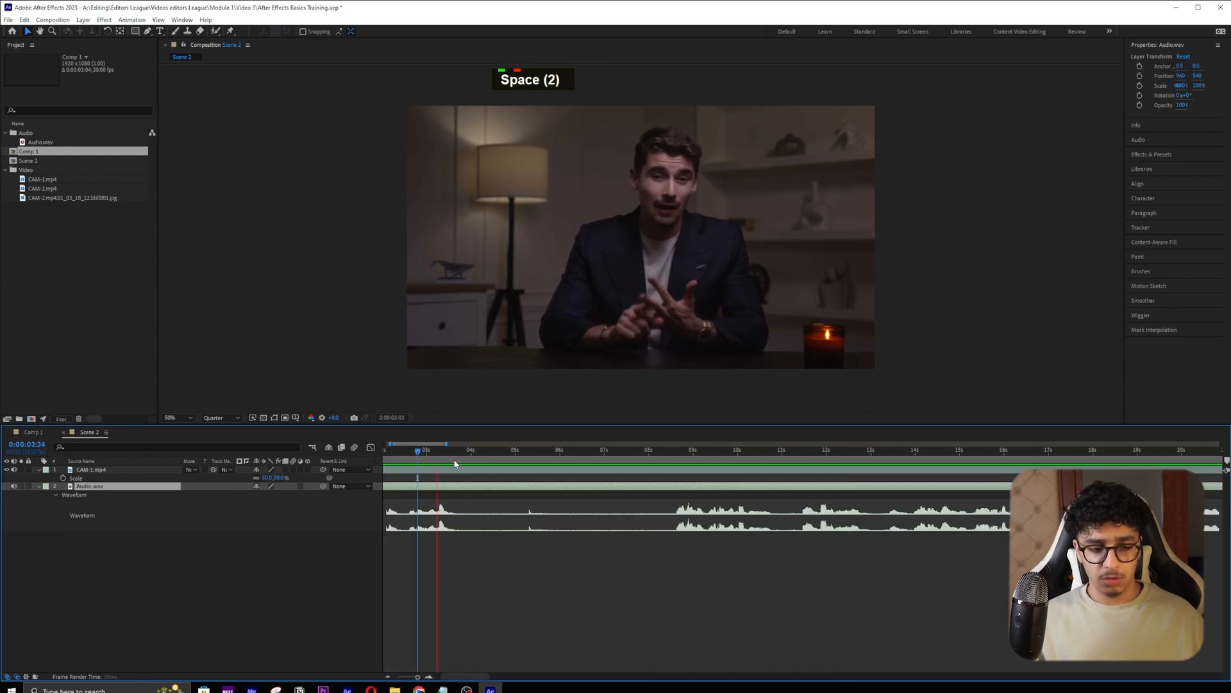
key(space)
- Split the CAM-1.mp4 and Audio.wav layers at 0:00:03:20, at the start of the pause
click(456, 451)
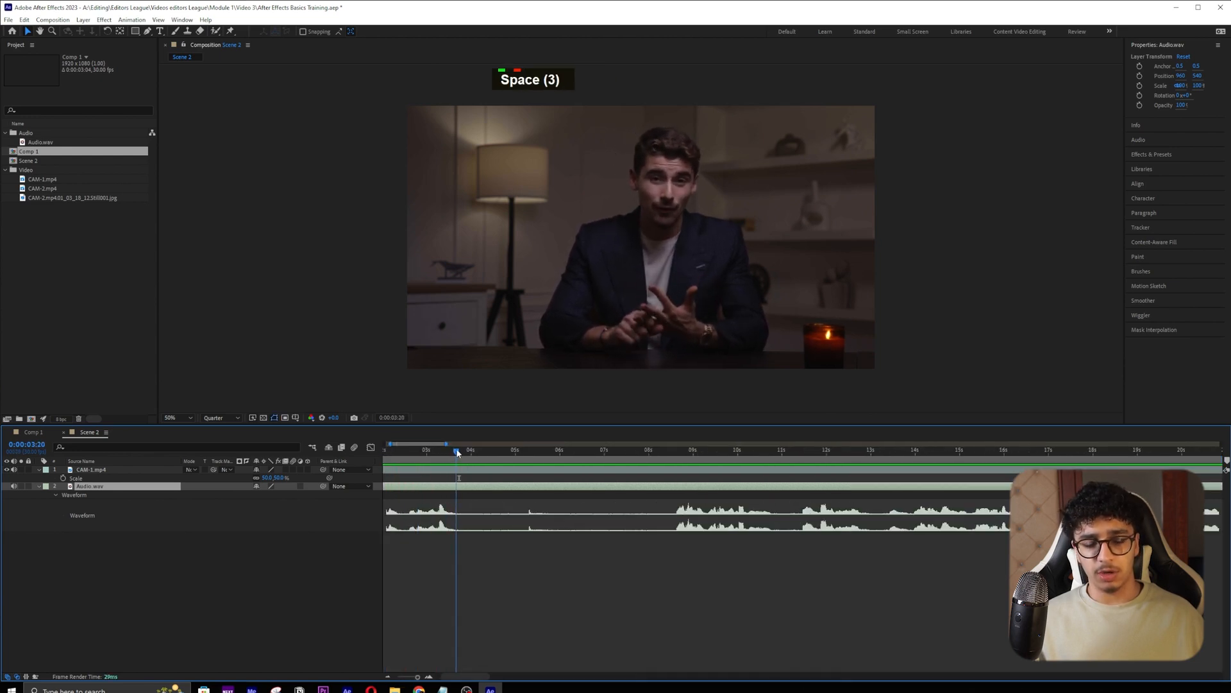
drag(418, 676, 413, 677)
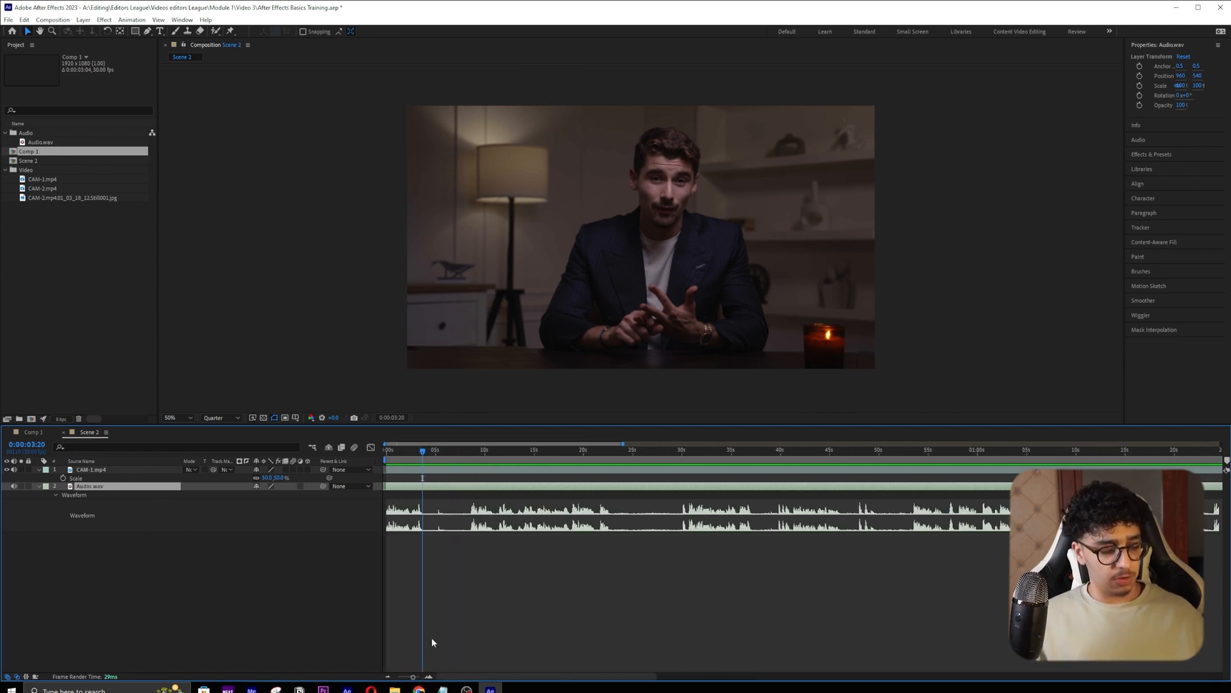
key(alt)
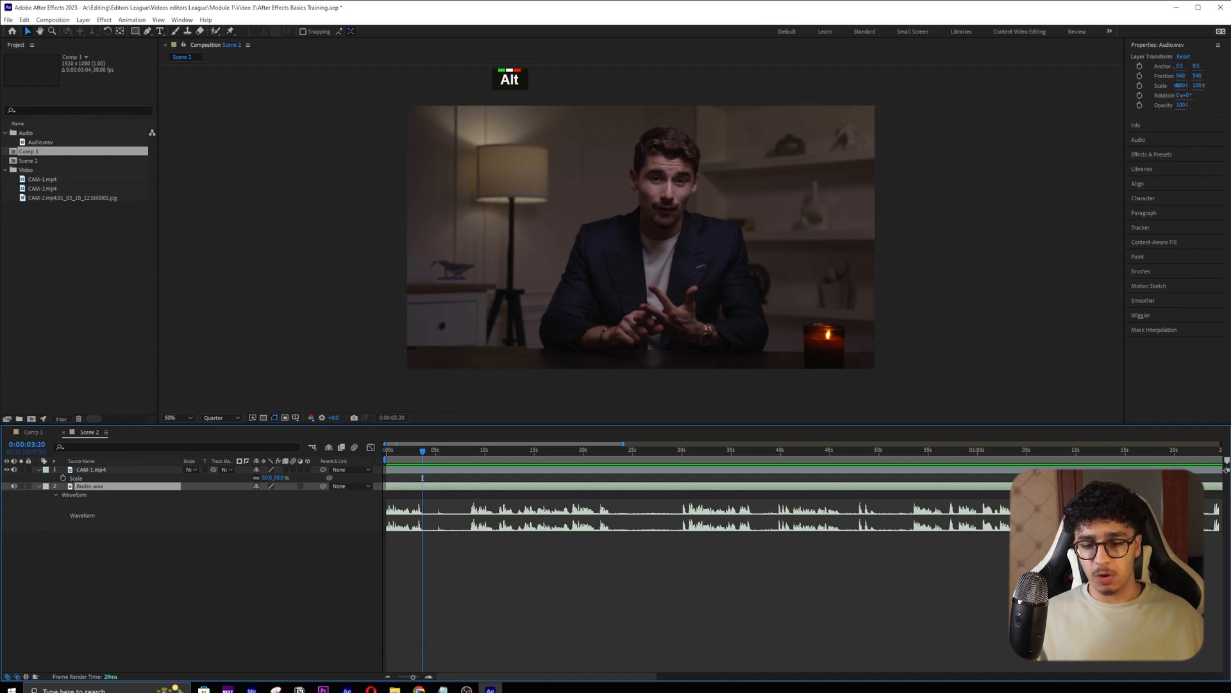
scroll(429, 508, up, 3)
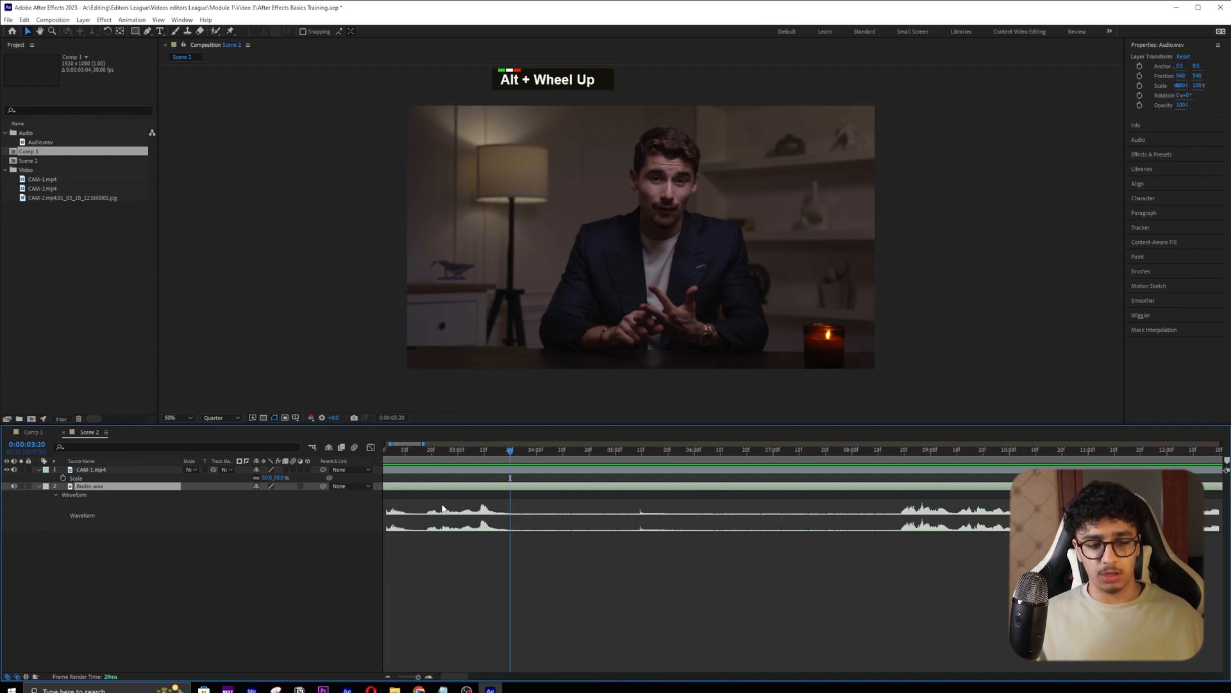
shift+click(531, 471)
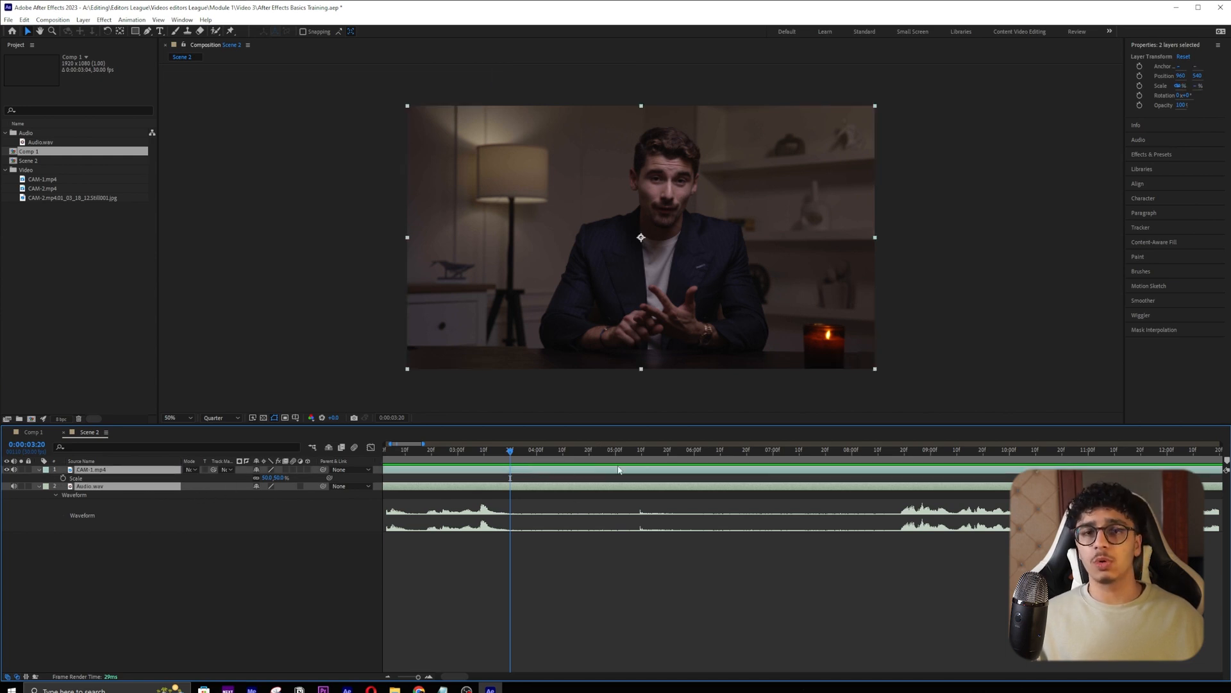
key(ctrl+shift+d)
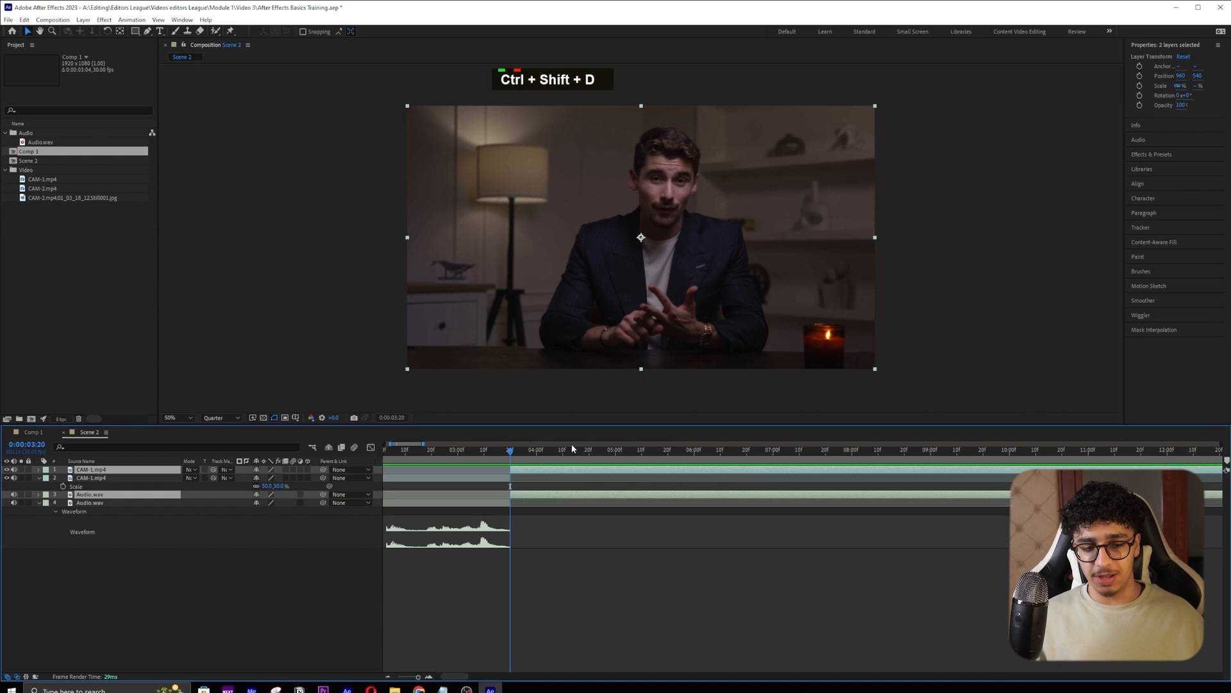
- Reveal the waveforms of the second CAM-1.mp4 and Audio.wav parts, play the next phrase and set the current time to 0:00:09:10
key(l)
key(l)
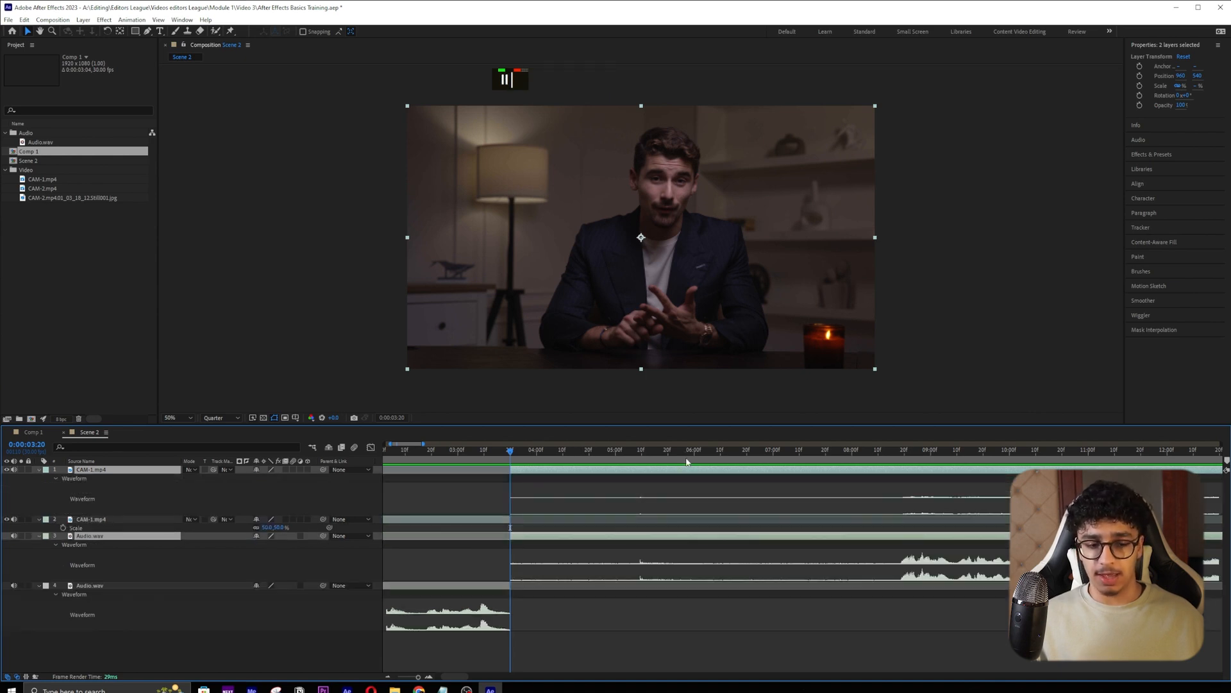
click(857, 451)
key(space)
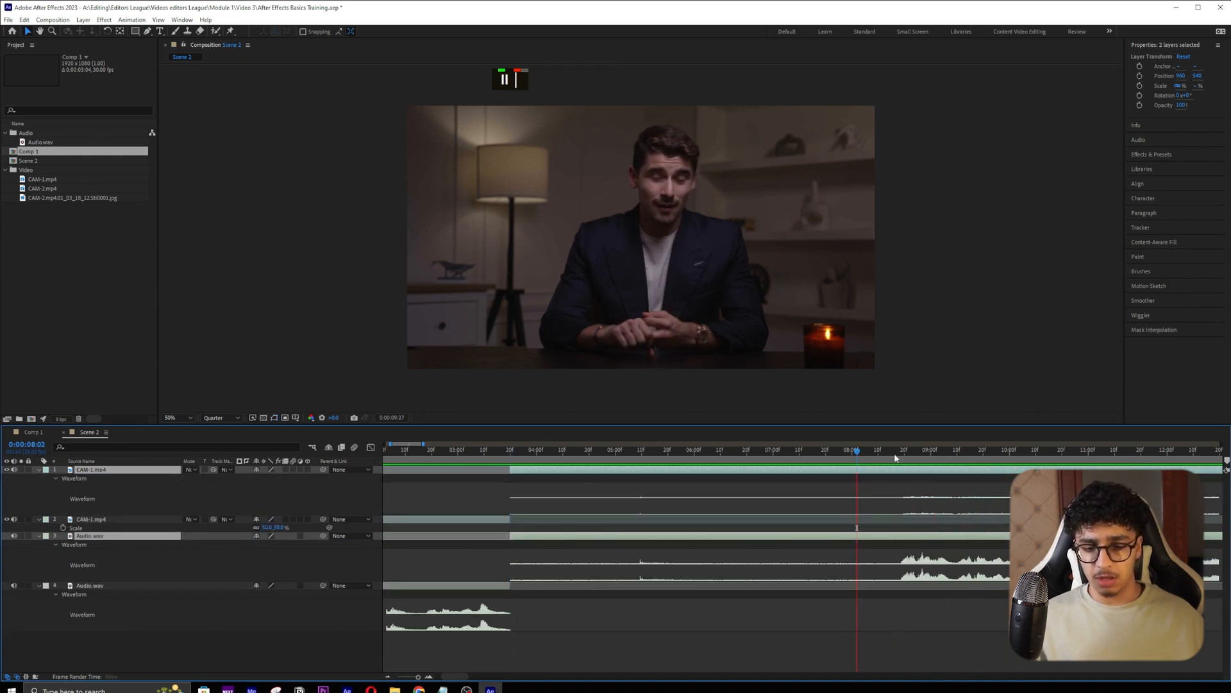
key(space)
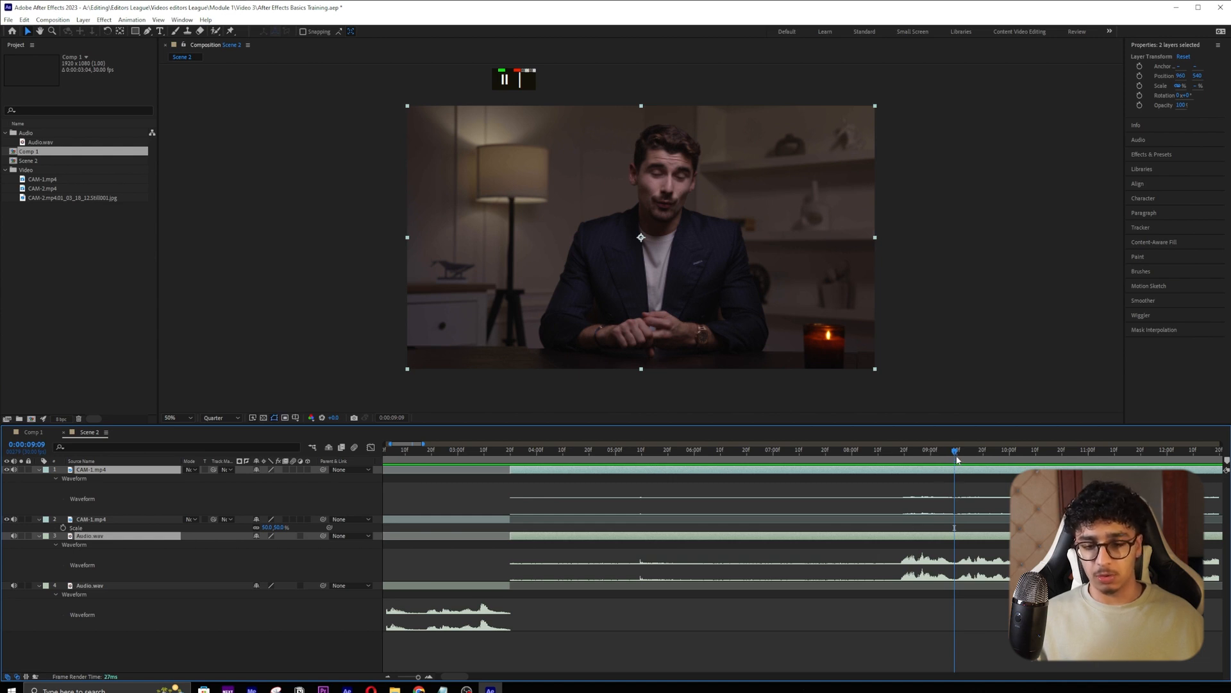
click(956, 454)
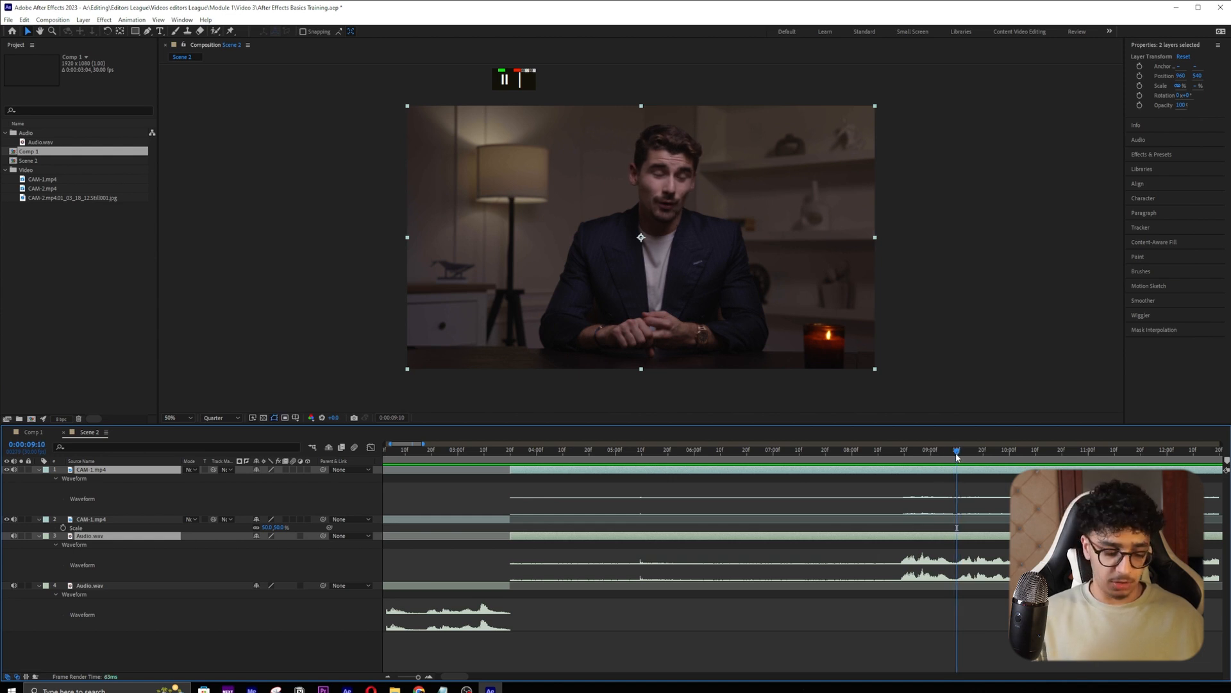
key(alt)
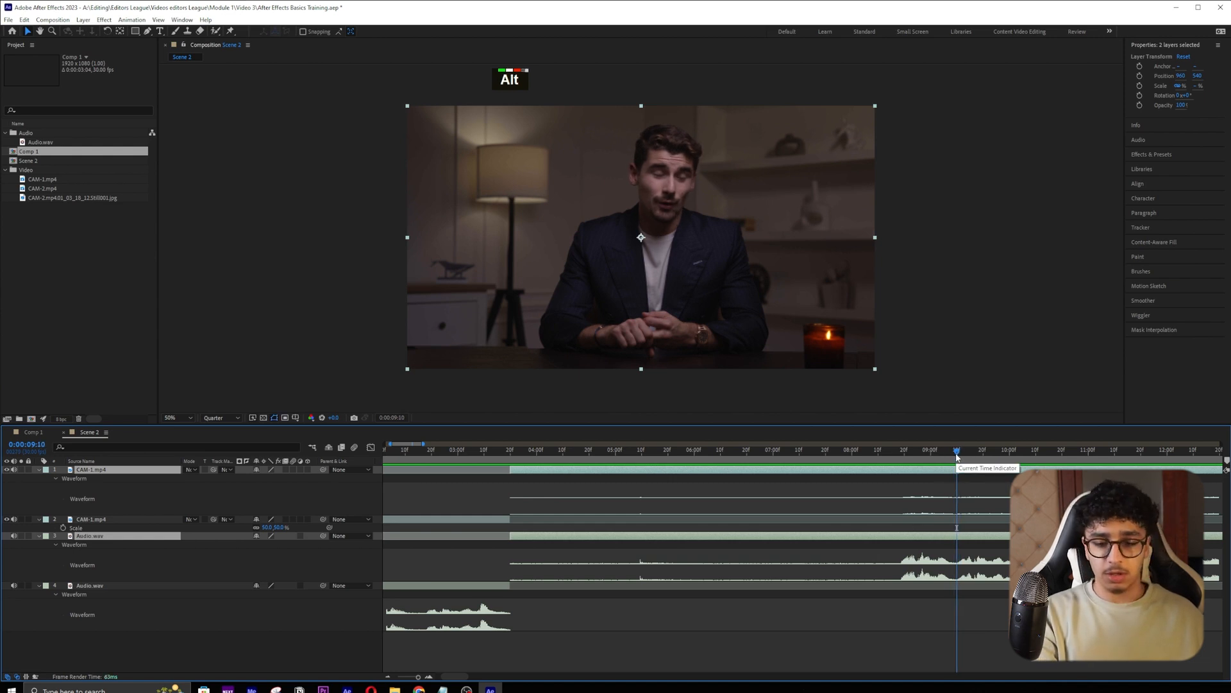
key(alt+bracketleft)
key(ctrl+z)
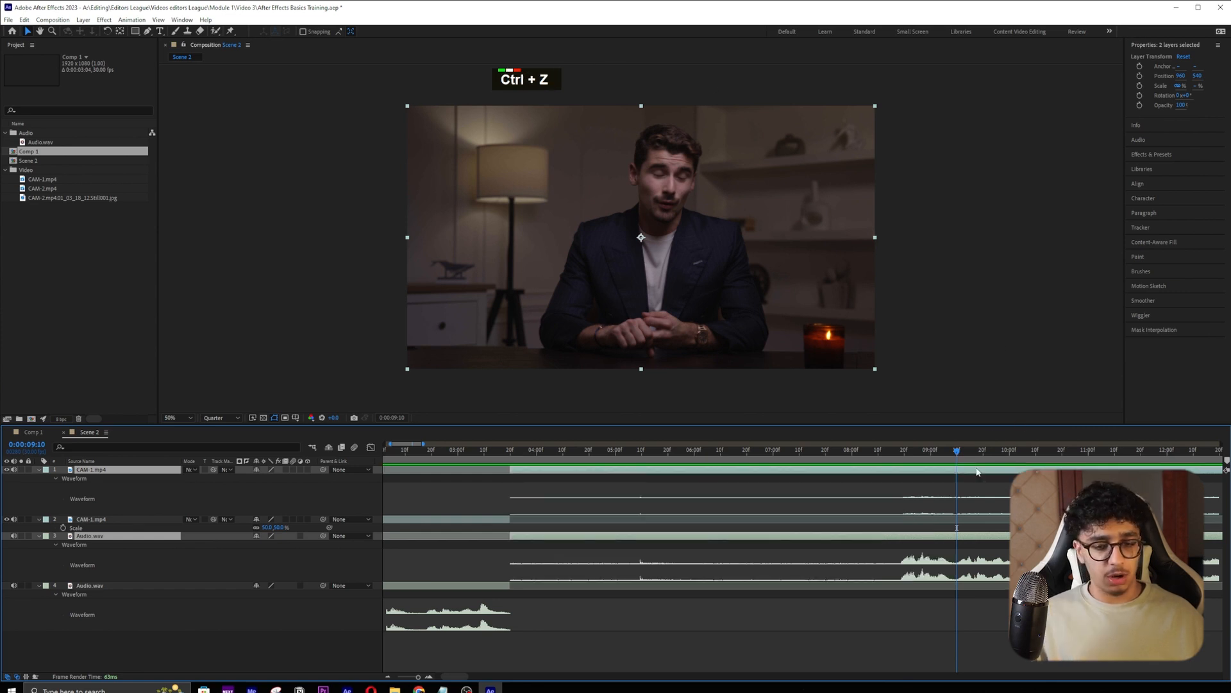
- Split the second video and audio parts at 0:00:09:10 and delete the section between 0:00:03:20 and that cut
key(ctrl+shift+d)
click(879, 477)
ctrl+click(887, 552)
key(Delete)
- Move the remaining CAM-1.mp4 and Audio.wav parts earlier to close the gap after the first segment
click(963, 495)
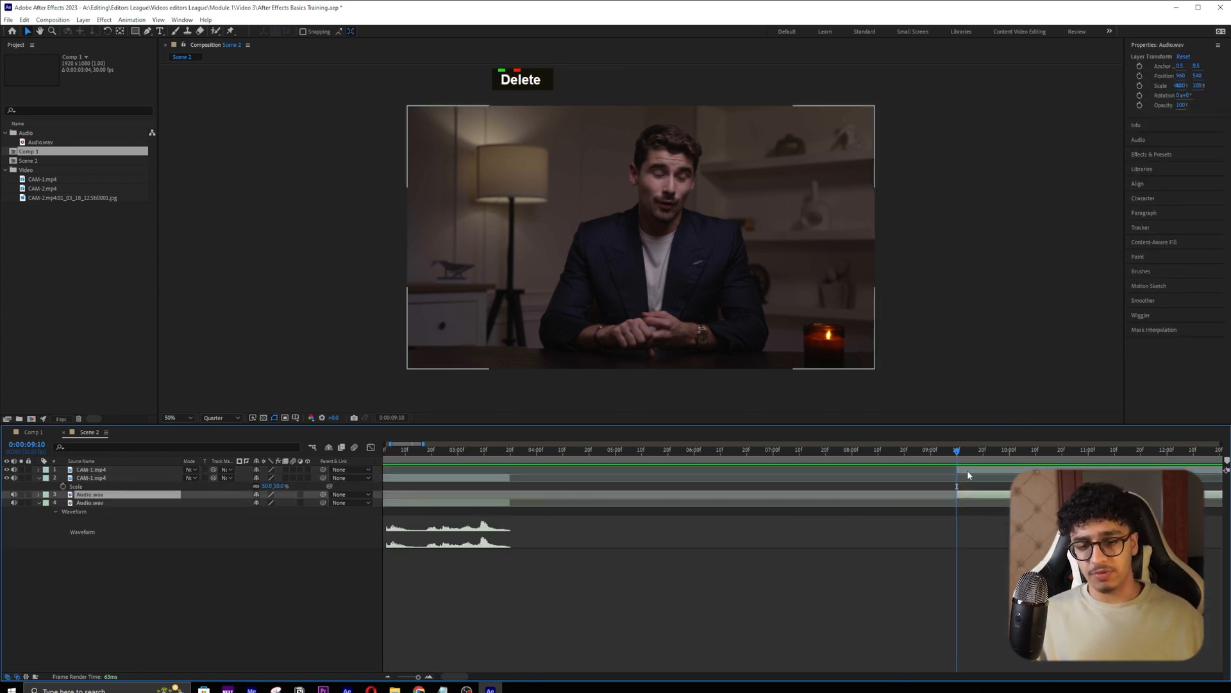
ctrl+click(967, 470)
drag(1030, 469, 595, 472)
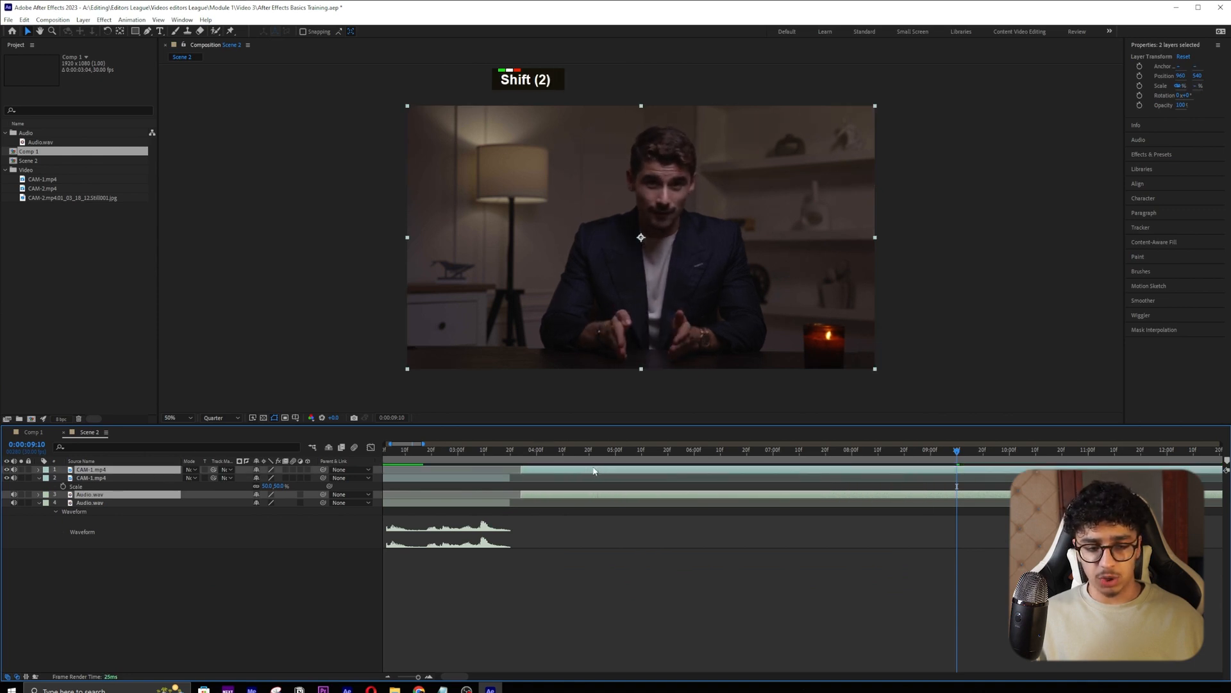
- Play the joined Scene 2 edit from the beginning to check the cut between the two segments
alt+scroll(403, 463, down, 5)
drag(401, 452, 341, 452)
click(544, 526)
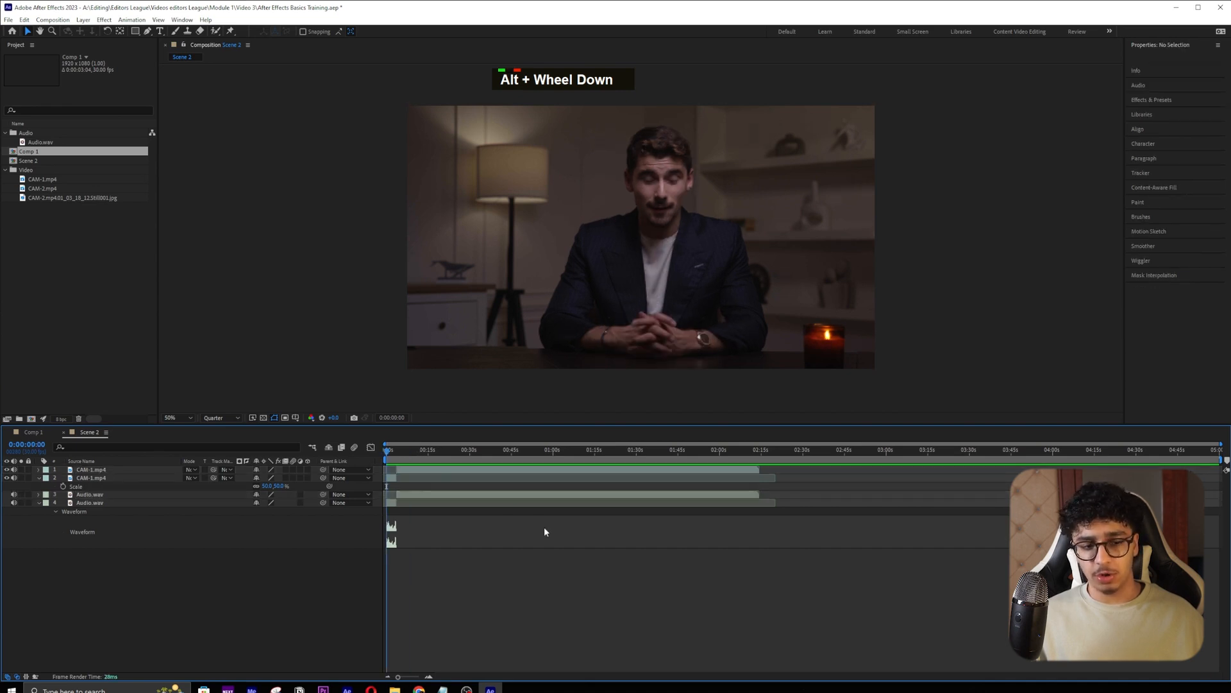
key(space)
drag(397, 676, 423, 674)
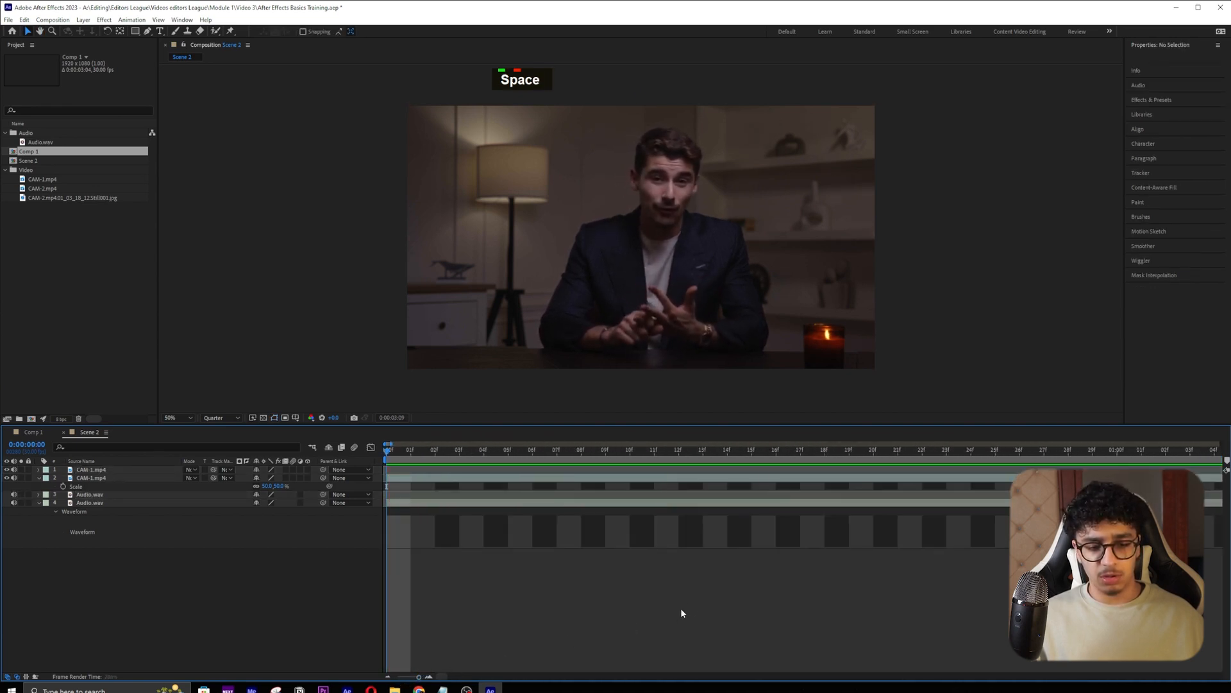
- Play Scene 2 up to 0:00:05:16, split the CAM-1.mp4 and Audio.wav layers there and delete everything after the cut
alt+scroll(715, 592, down, 3)
alt+scroll(738, 583, down, 5)
key(space)
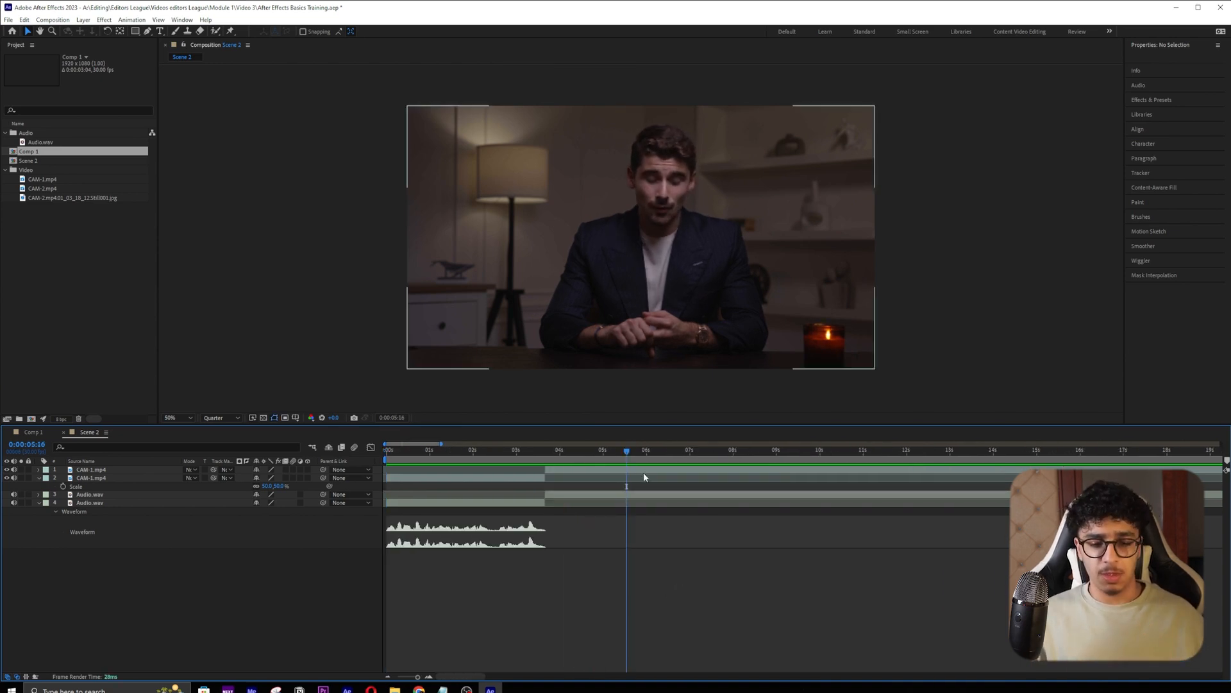
click(646, 470)
shift+click(646, 497)
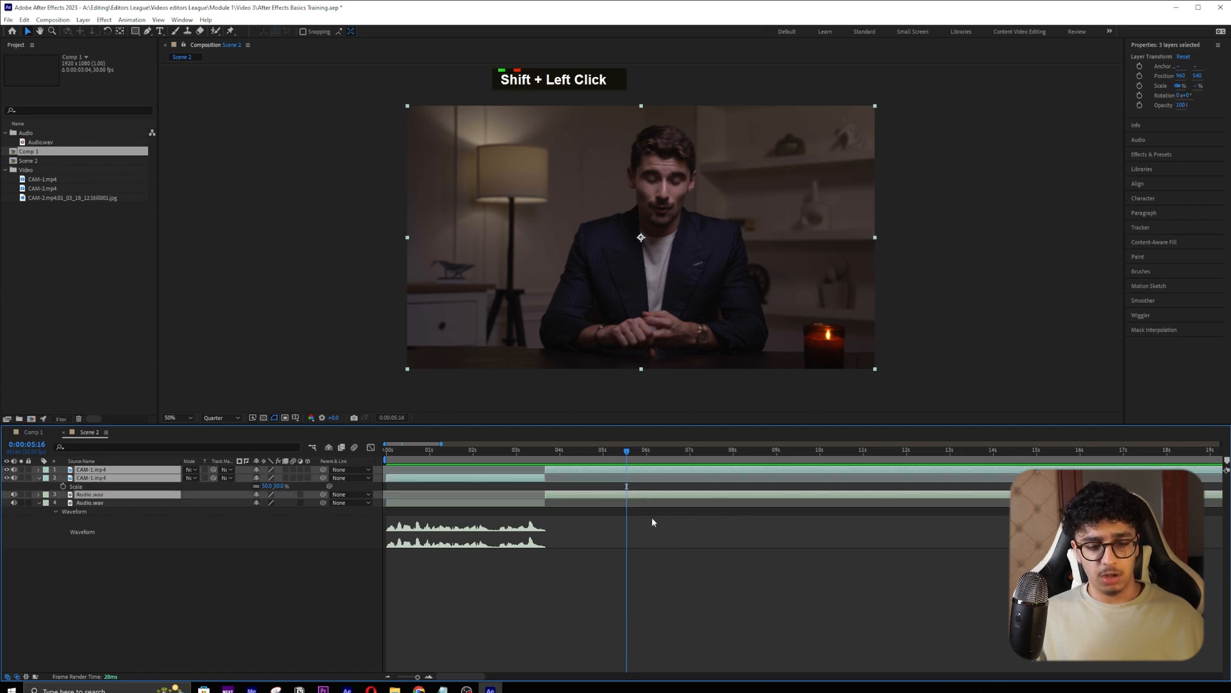
key(ctrl+shift+d)
key(Delete)
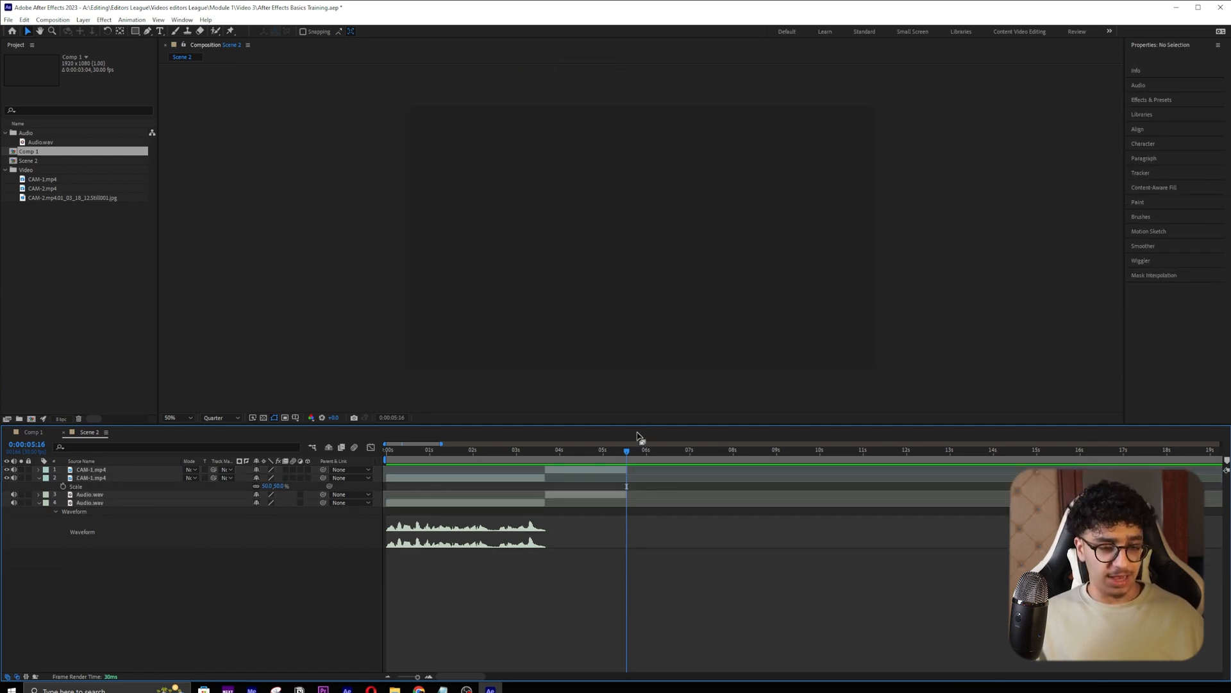
- End the work area at 0:00:05:16, just past the last segment, and trim the composition to the work area
key(n)
mouse_move(631, 458)
mouse_down()
mouse_move(708, 460)
mouse_move(633, 459)
mouse_up()
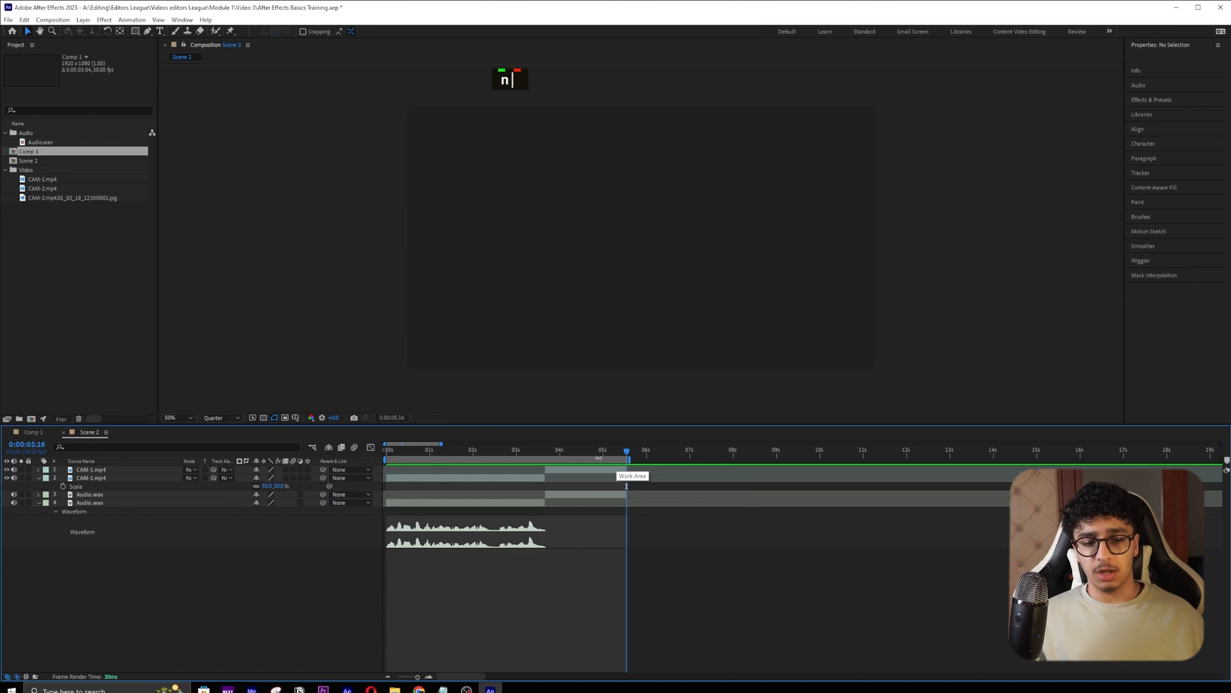
right_click(598, 458)
click(737, 489)
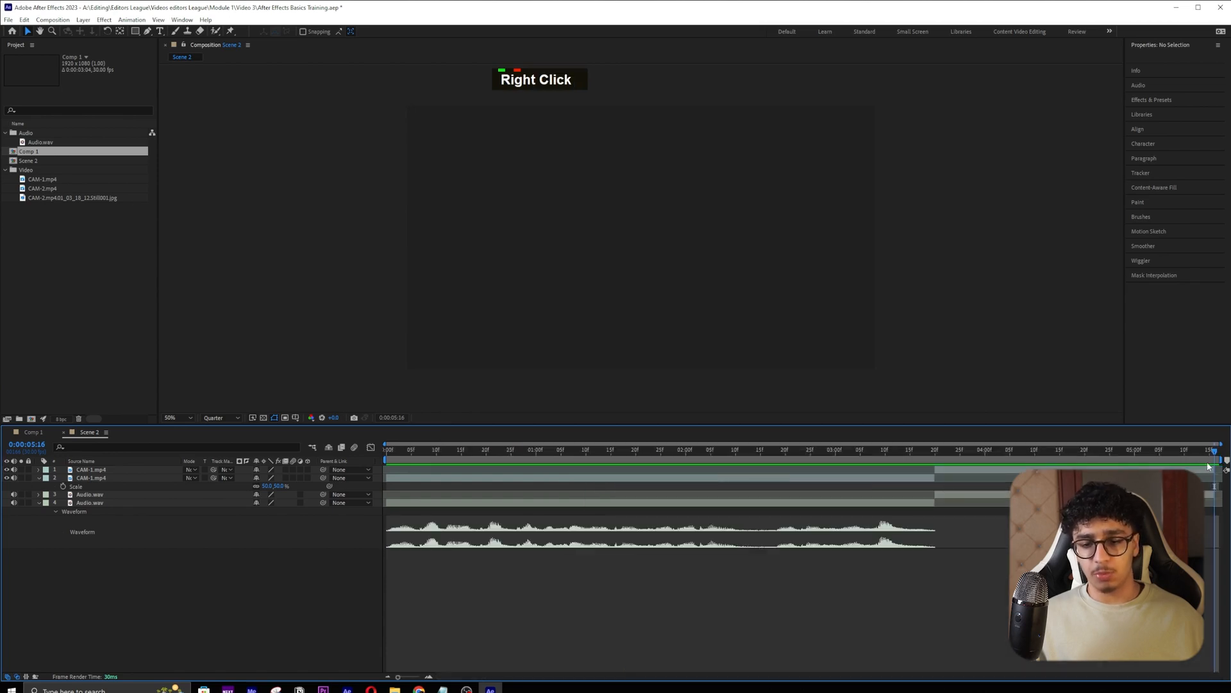
- Play the trimmed Scene 2 from the beginning to review the complete edit
key(space)
key(space)
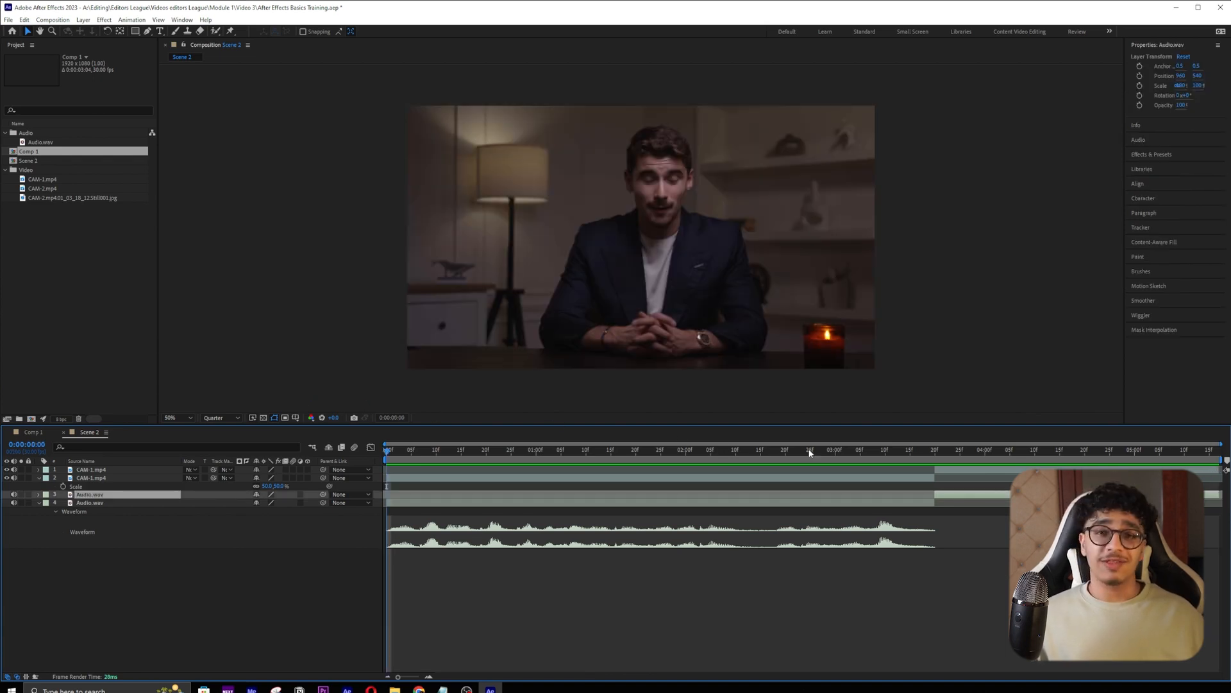
click(923, 583)
key(space)
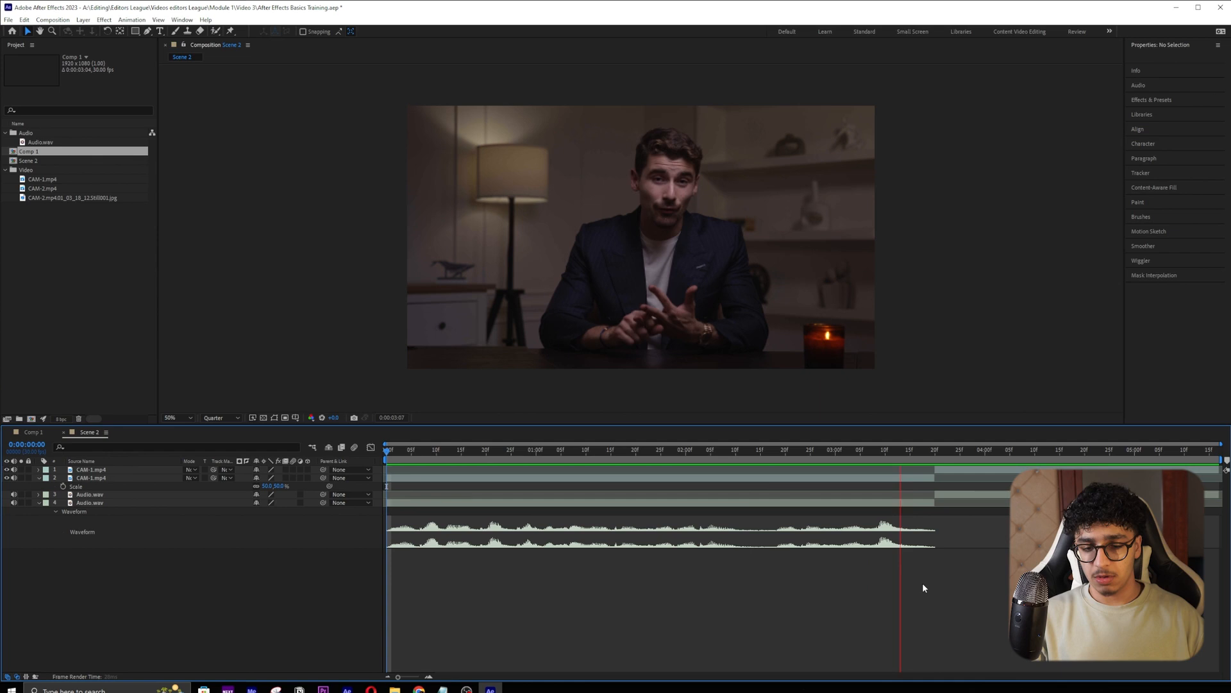
key(space)
key(space)
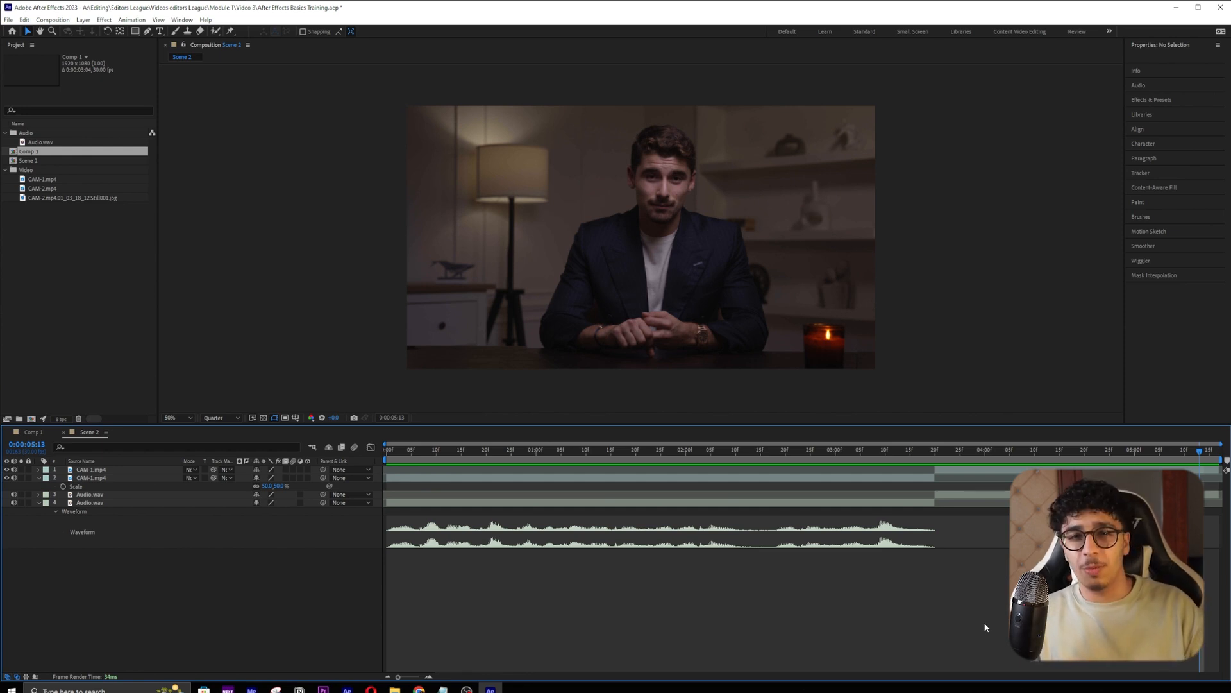
- Switch to JS Paint in the browser and enlarge the page to 200%
click(420, 688)
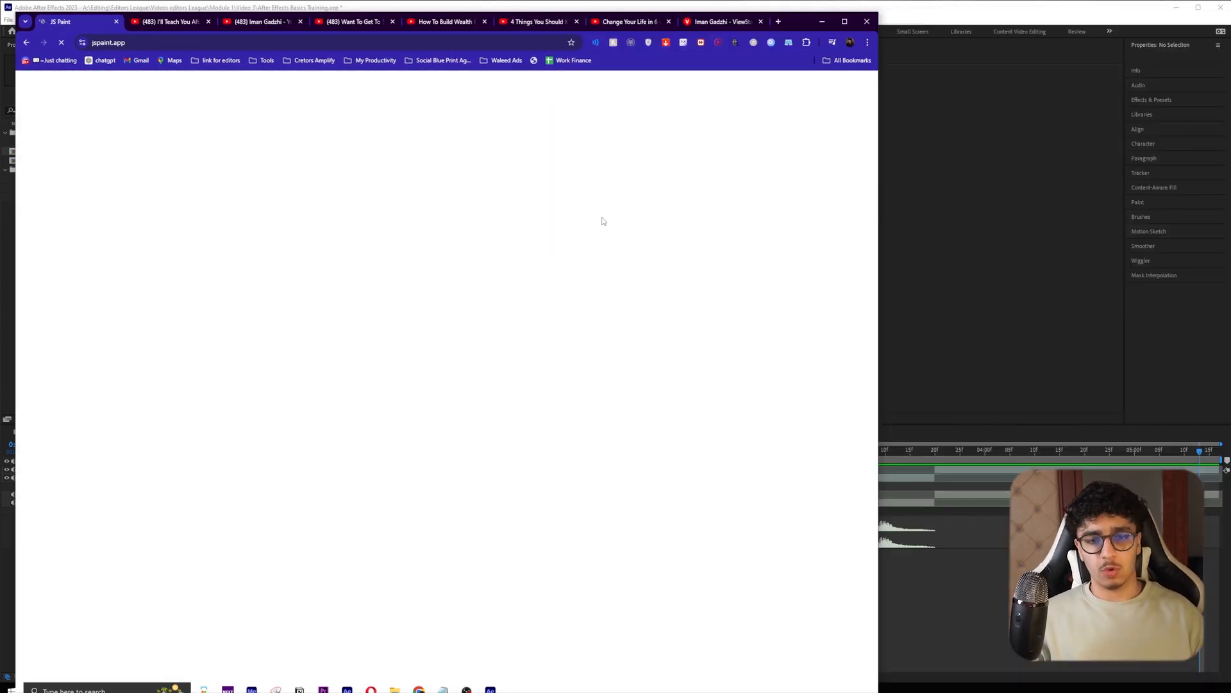
ctrl+scroll(129, 157, up, 5)
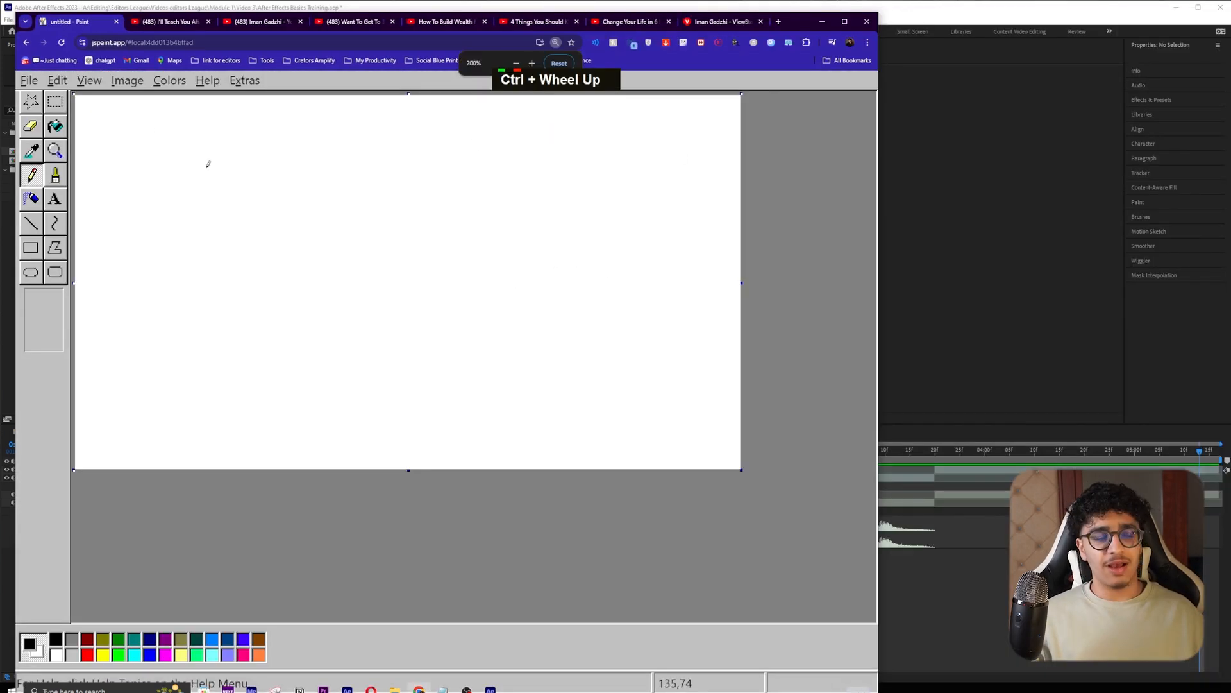
- Pencil an inverted triangle with a handwritten label inside on the blank canvas, and clear it again
drag(172, 161, 296, 163)
mouse_move(193, 174)
mouse_down()
mouse_move(296, 162)
mouse_move(226, 201)
mouse_up()
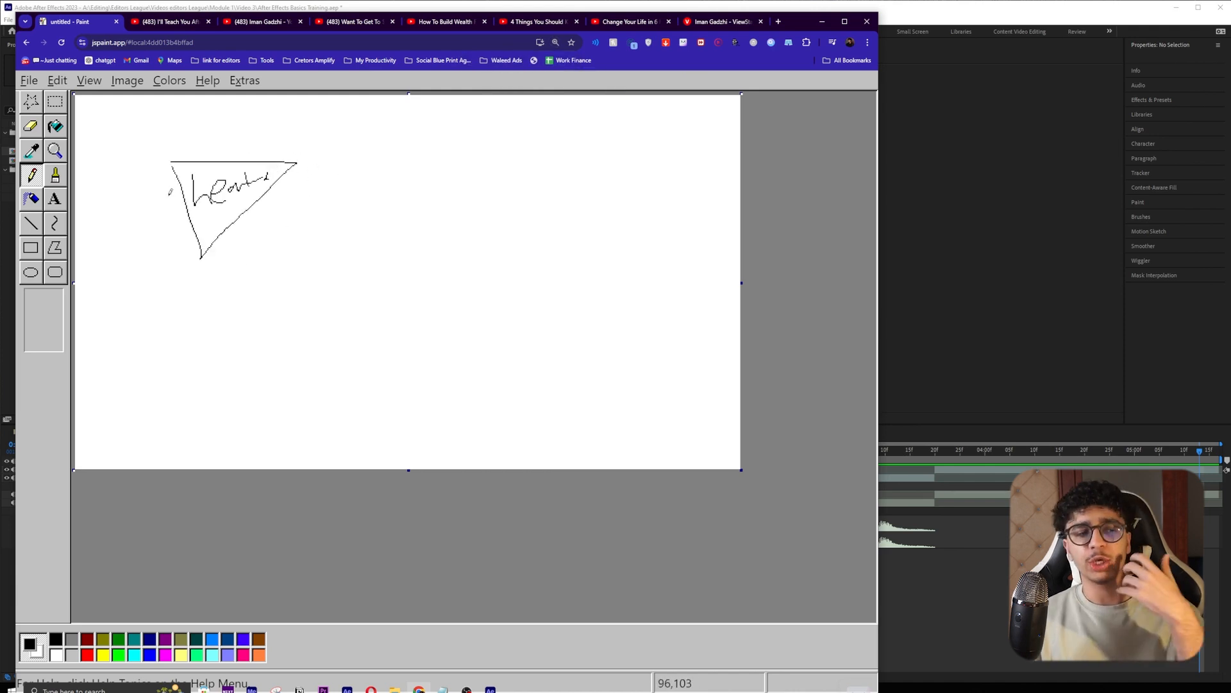
click(36, 128)
drag(174, 190, 266, 180)
key(ctrl+z)
key(ctrl+z)
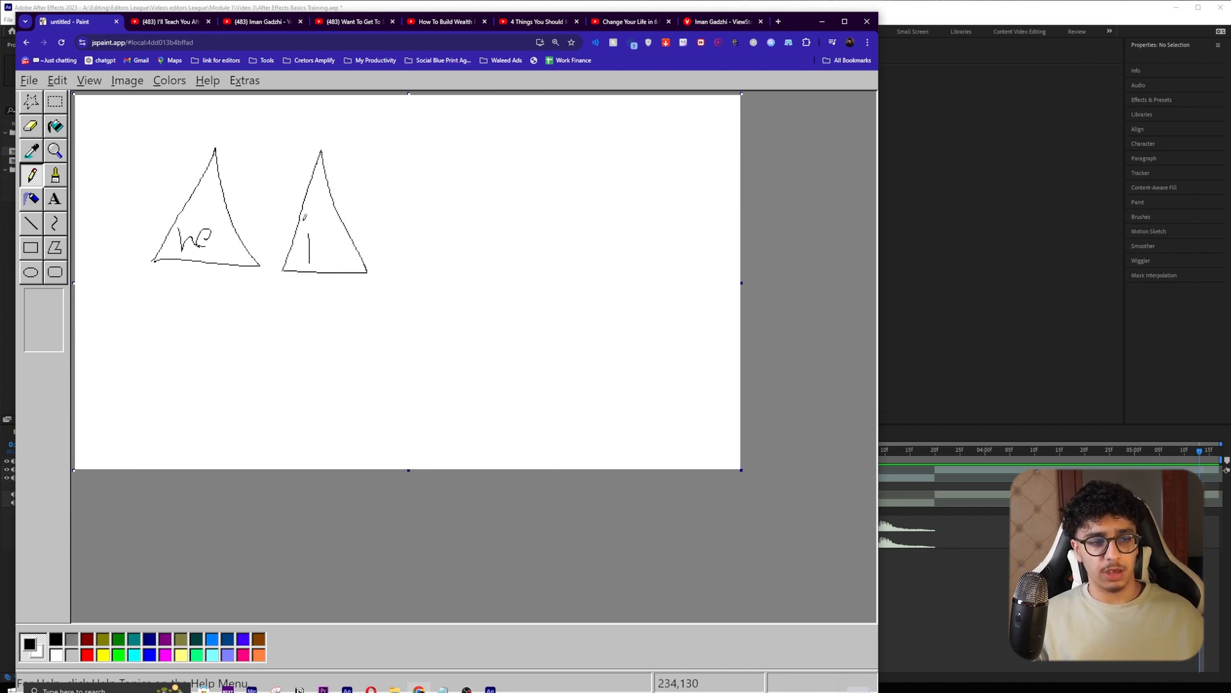
- Finish the label in the second upright triangle and pencil a third triangle labelled "Att" beside it
drag(317, 236, 317, 263)
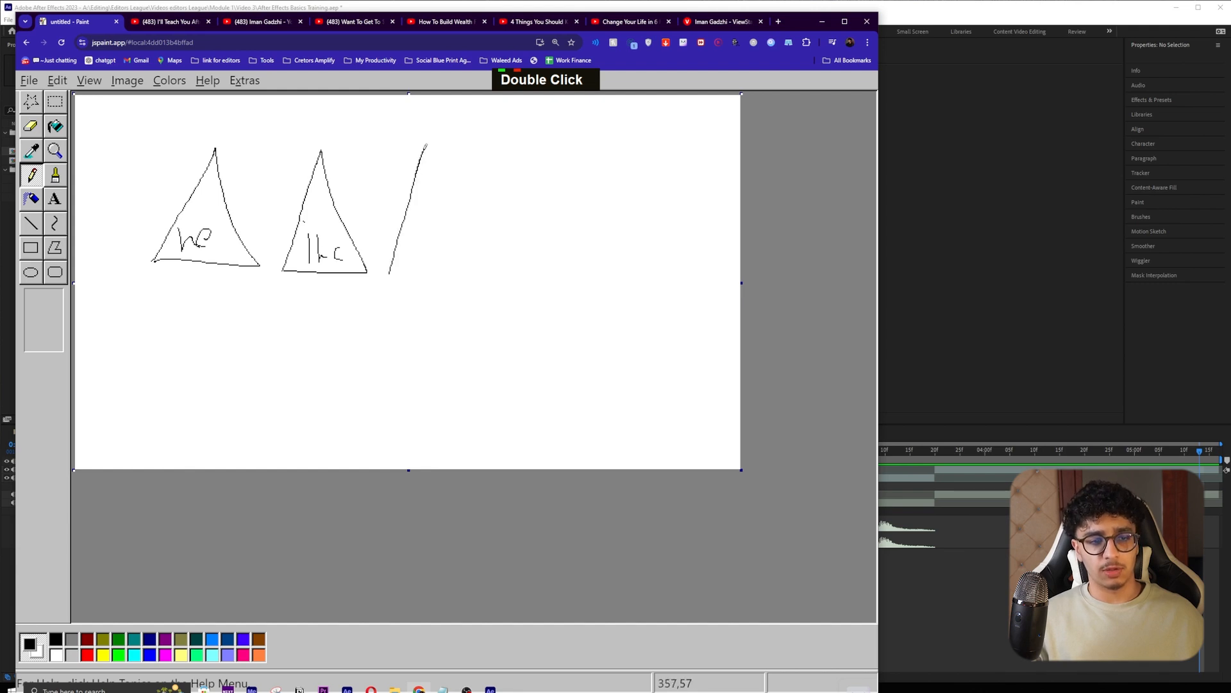
drag(467, 257, 380, 276)
mouse_move(406, 263)
mouse_down()
mouse_move(398, 252)
mouse_move(439, 254)
mouse_up()
drag(435, 245, 434, 261)
click(421, 207)
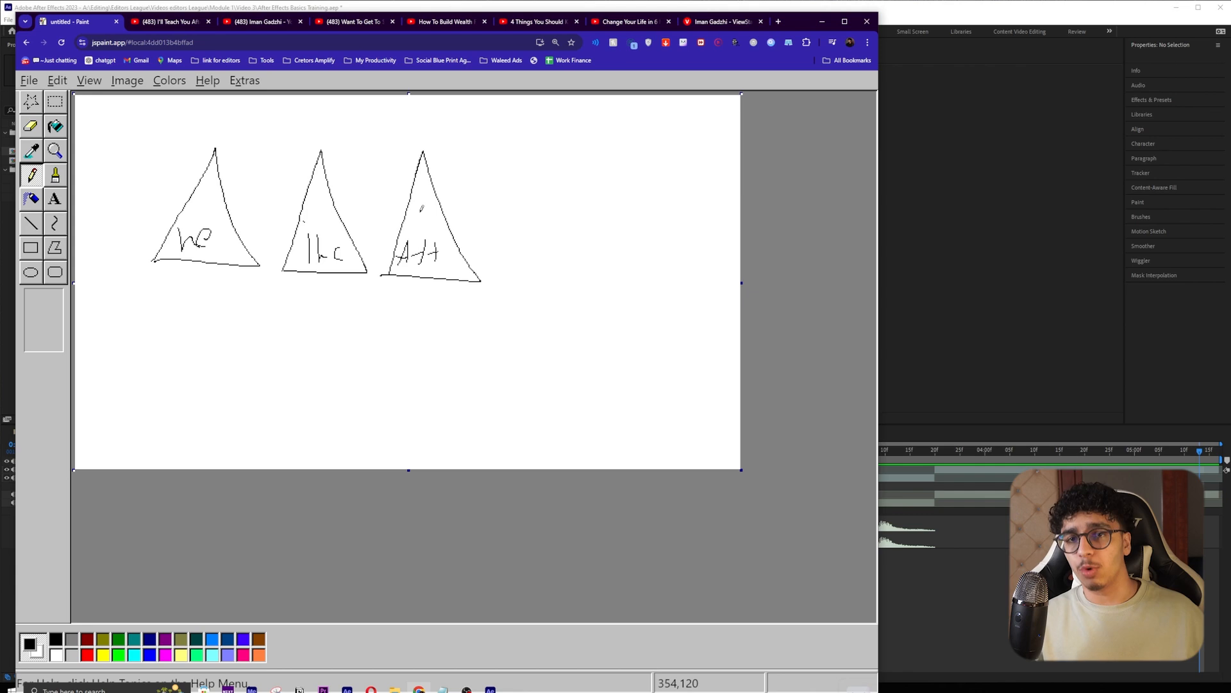
- Switch back to After Effects and review the available shape tools
click(886, 583)
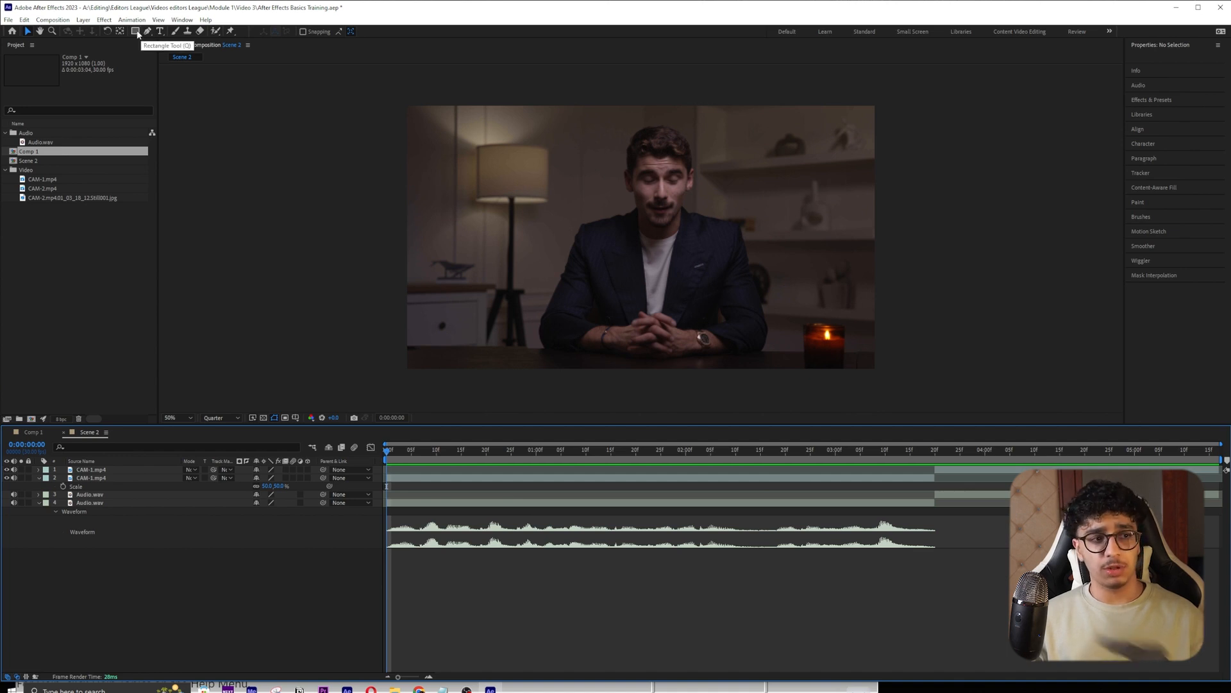
click(135, 31)
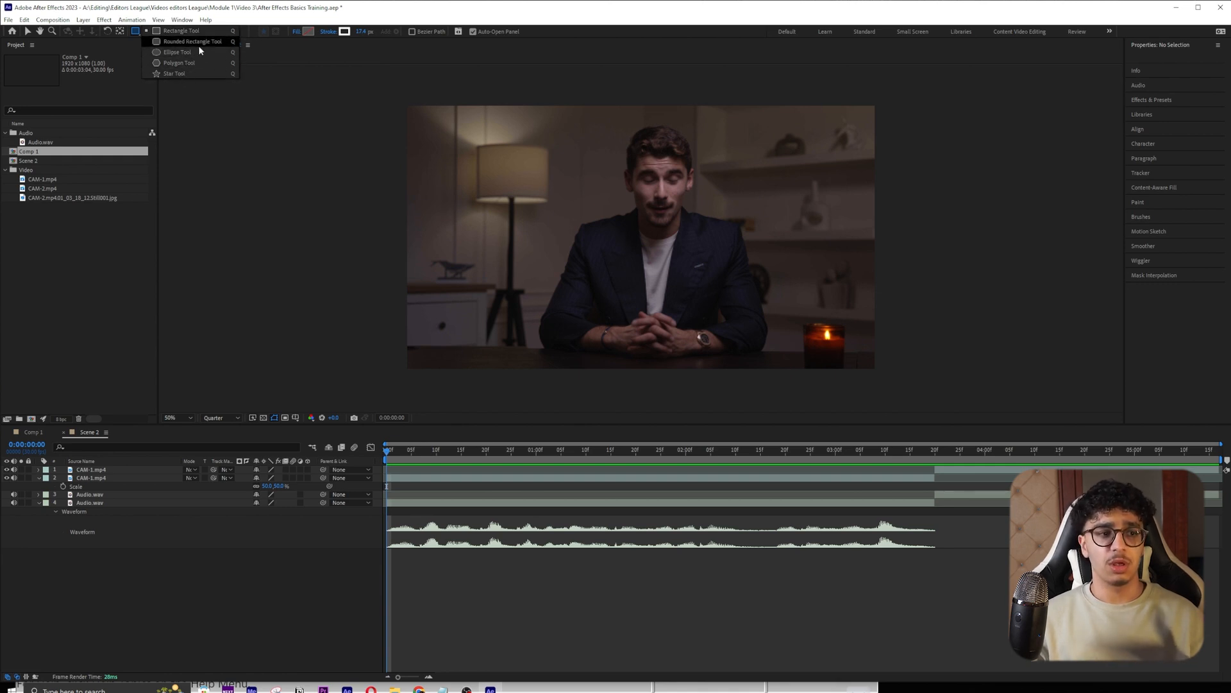
click(211, 30)
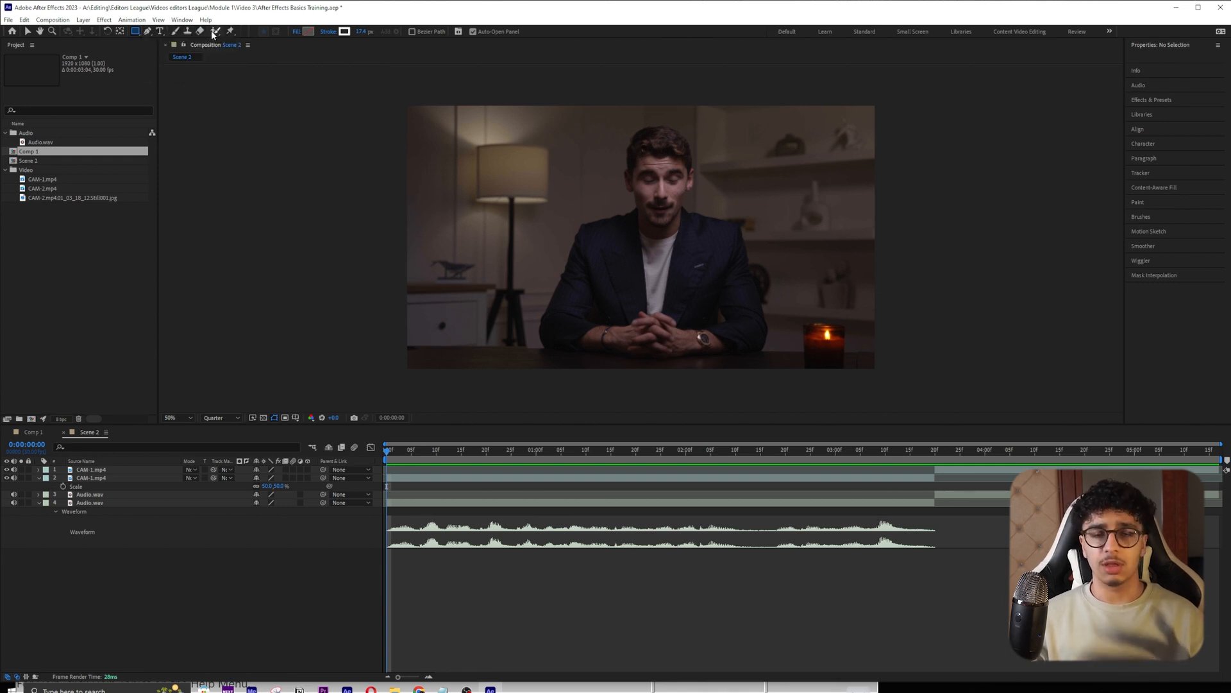
- Draw a closed curved shape around the lamp with the Pen tool and reduce its stroke width to 0 px
click(147, 32)
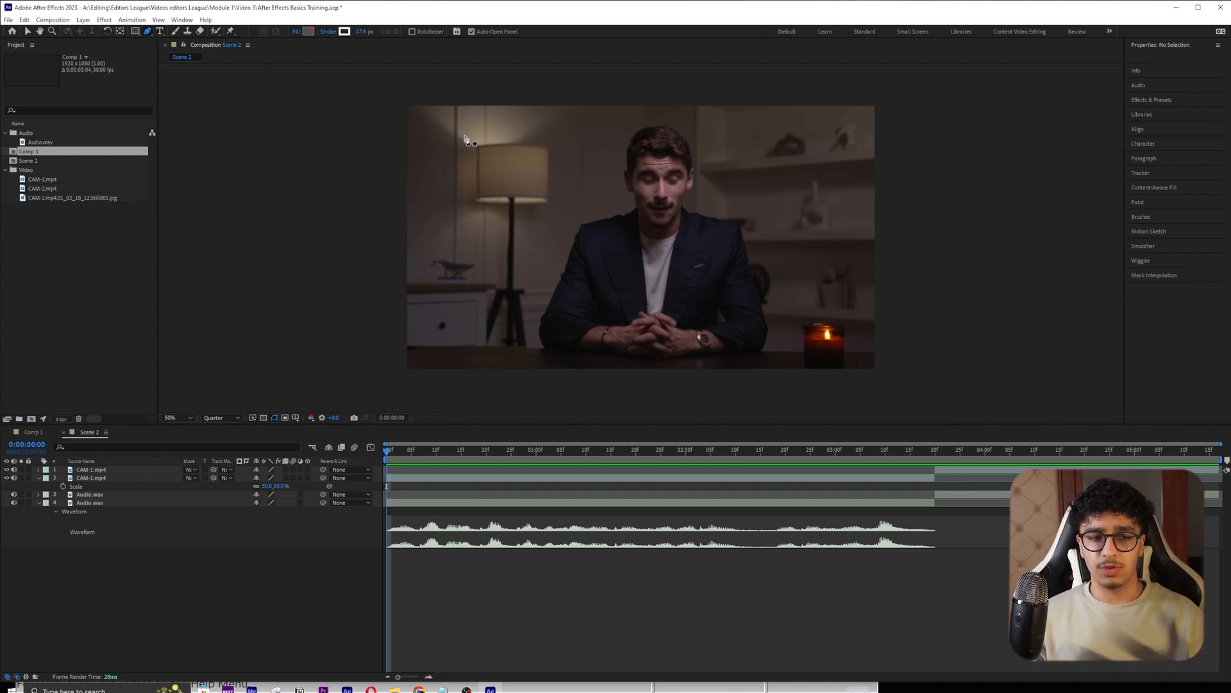
click(462, 129)
click(516, 187)
drag(518, 221, 517, 228)
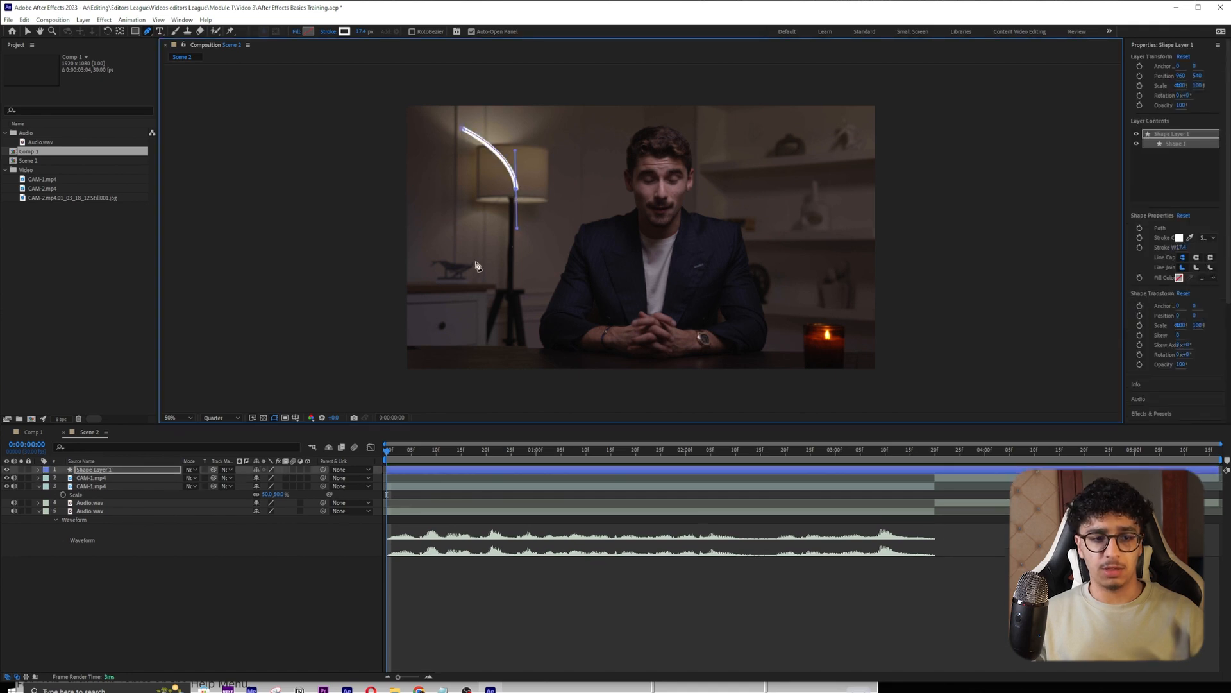
drag(474, 263, 510, 302)
mouse_move(362, 36)
mouse_down()
mouse_move(338, 43)
mouse_move(361, 39)
mouse_up()
drag(585, 153, 562, 122)
click(464, 129)
drag(360, 32, 322, 34)
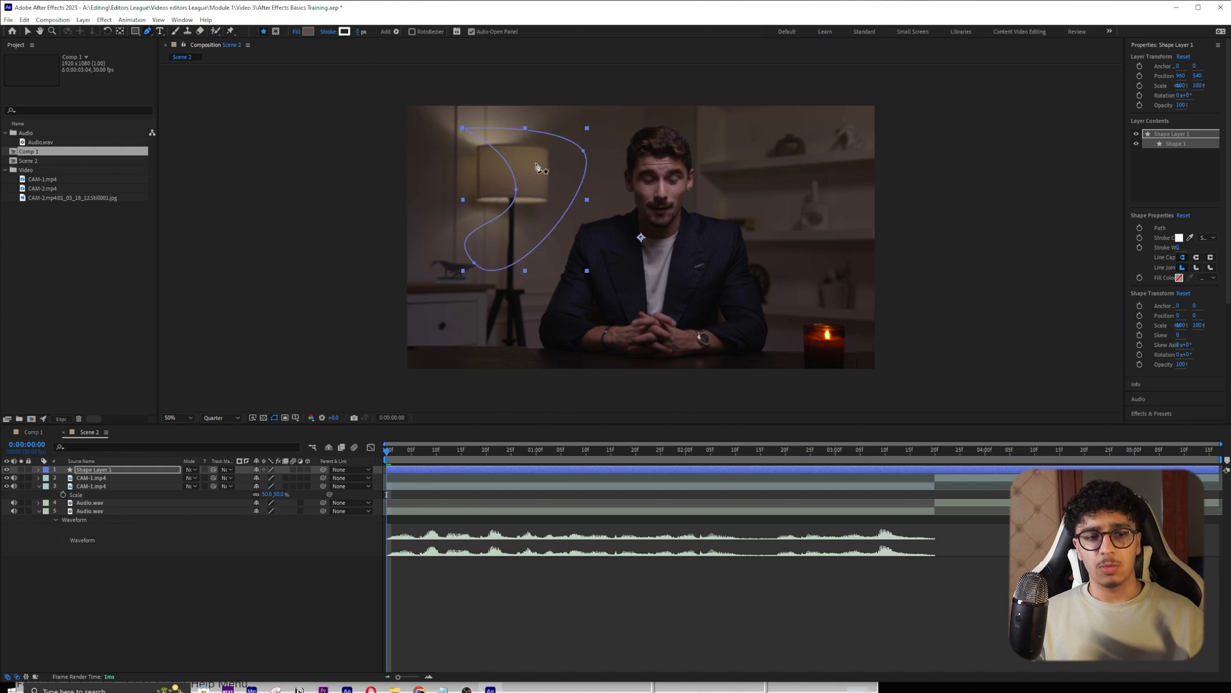
- Set the curved shape's fill color to white, ffffff
click(308, 33)
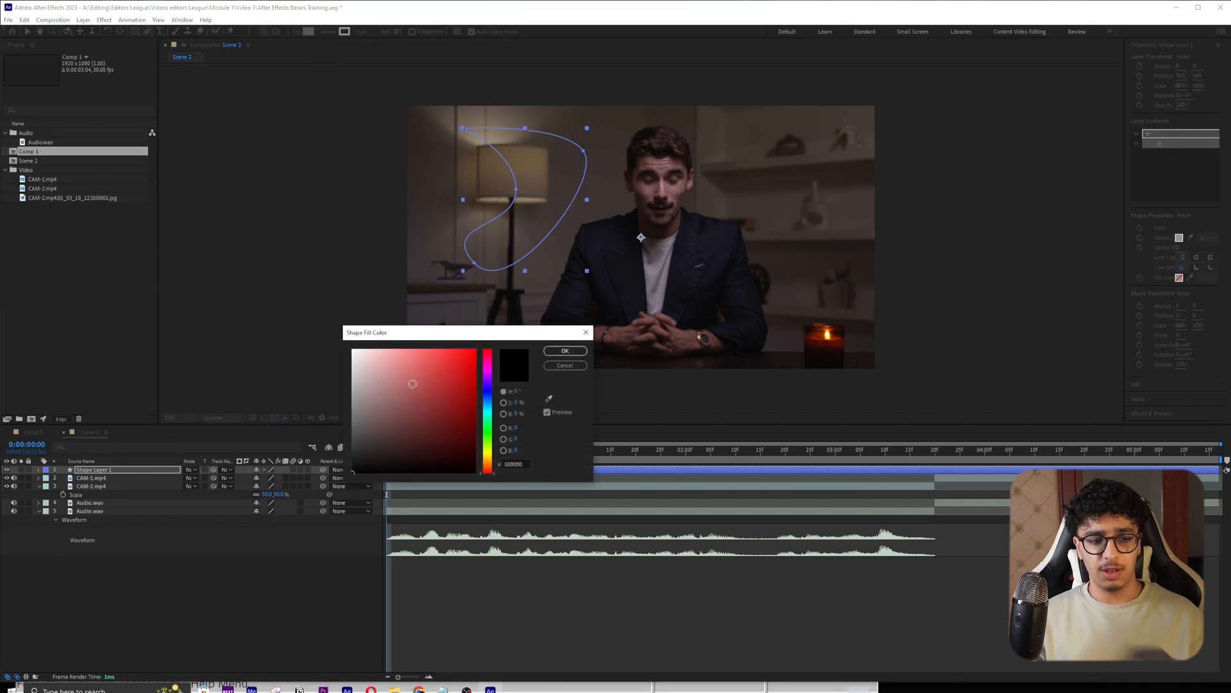
text(ffffff)
click(565, 350)
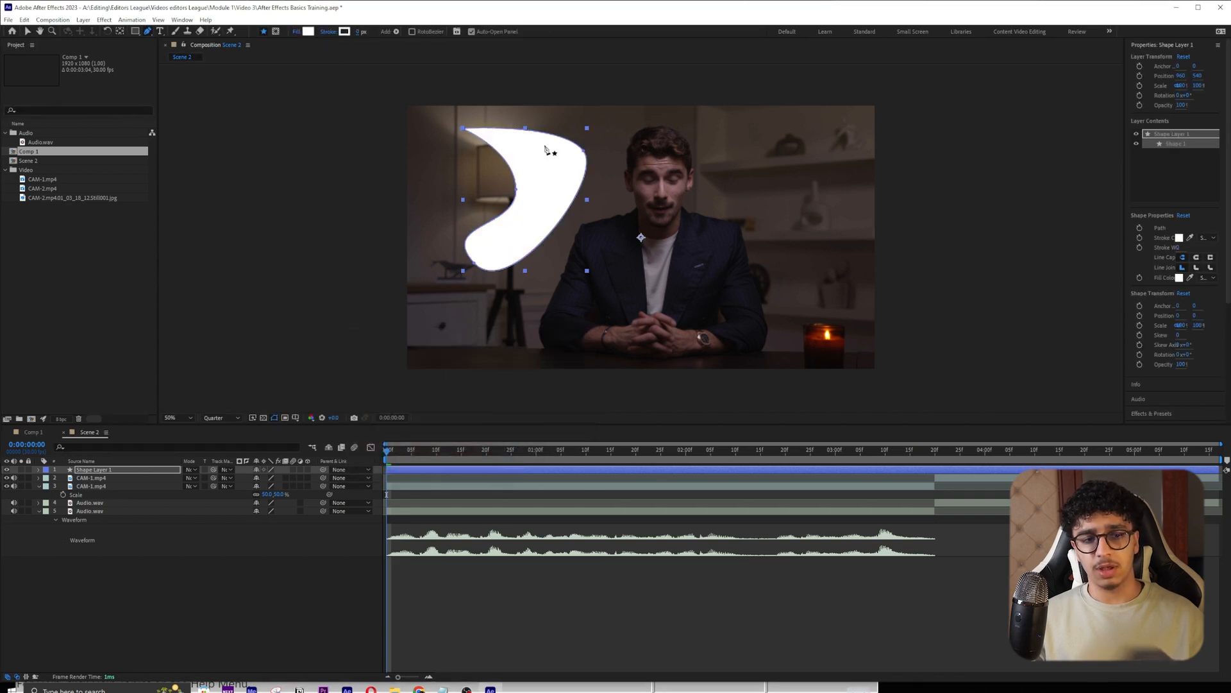
- Preview the curved shape with the None fill type and cancel, keeping the solid white fill color
click(297, 33)
click(788, 318)
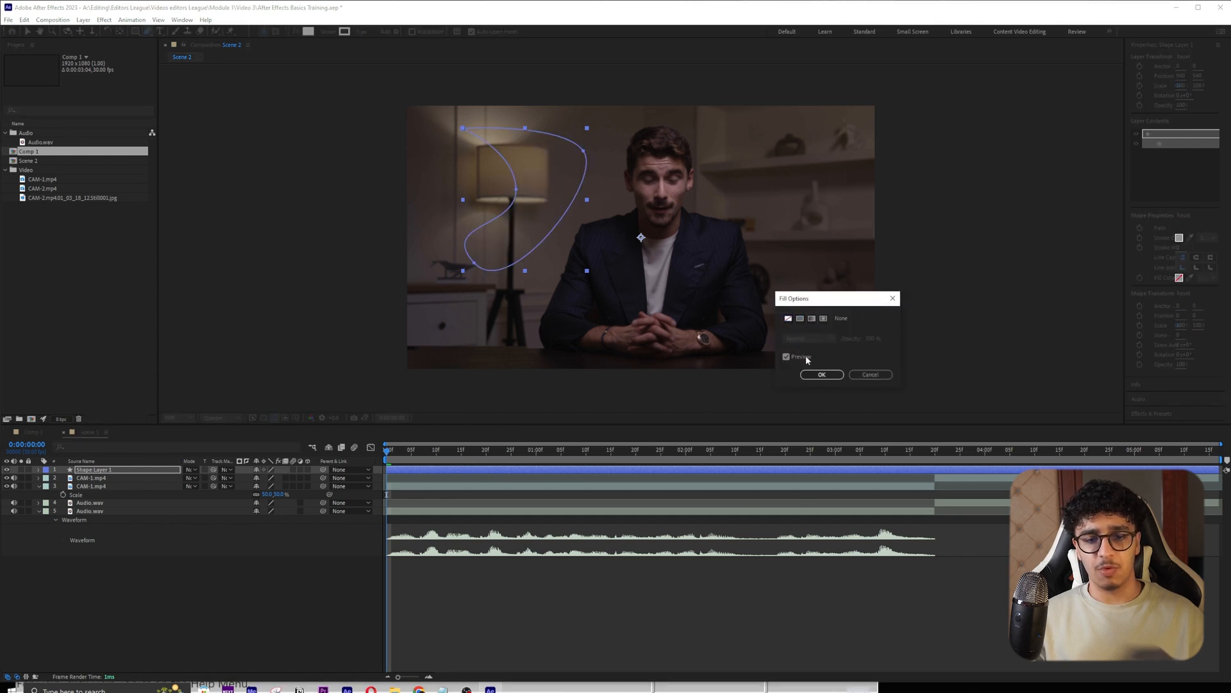
click(870, 374)
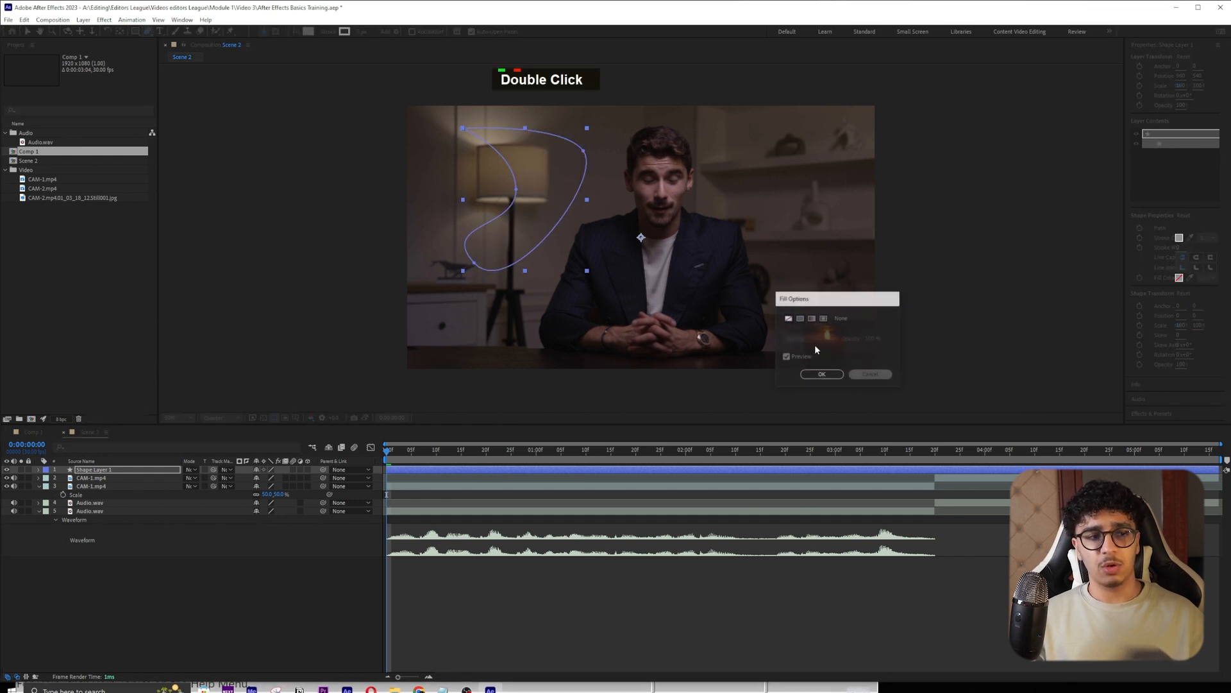
click(308, 32)
click(556, 366)
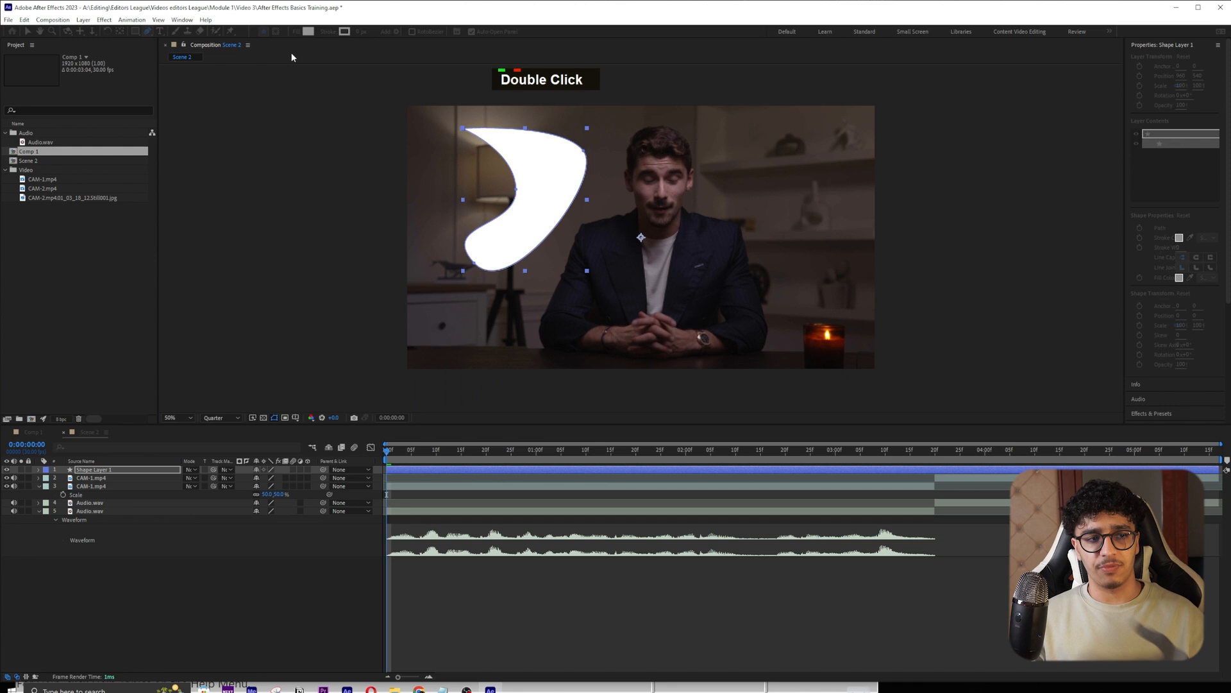
- Lower the curved shape's fill opacity until only the outline can show, and widen its white stroke
click(296, 32)
drag(870, 338, 784, 335)
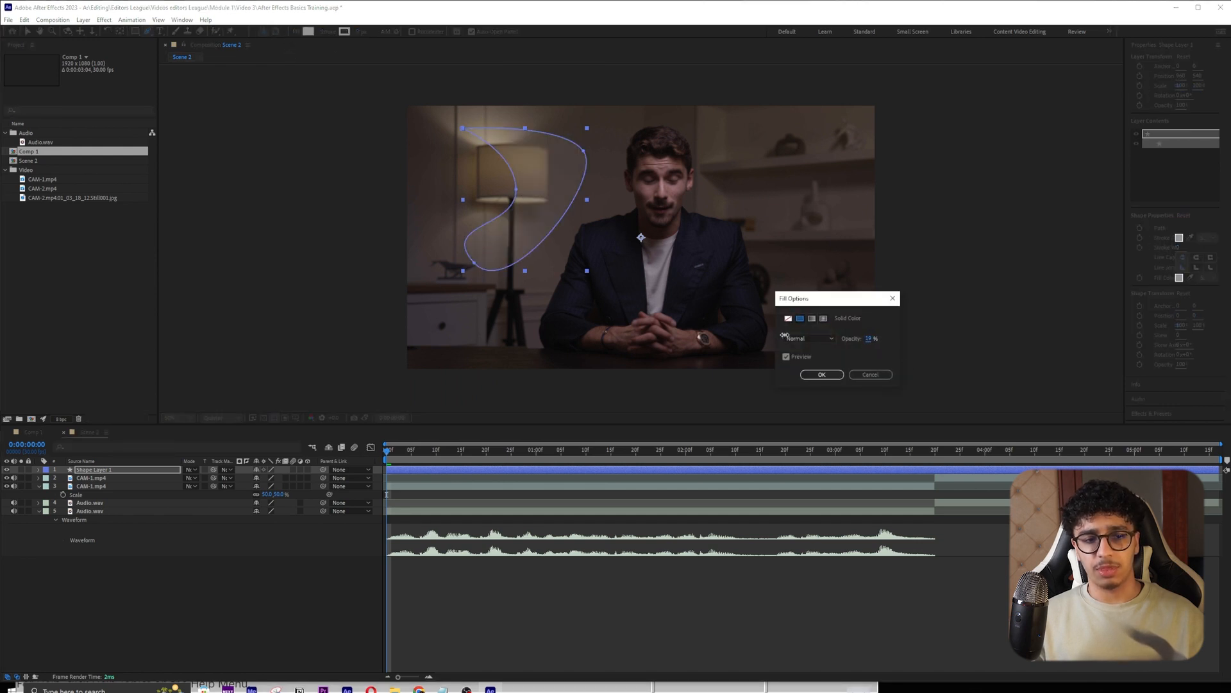
click(822, 374)
drag(359, 33, 388, 33)
- Delete Shape Layer 1 containing the curved shape
click(143, 457)
click(121, 469)
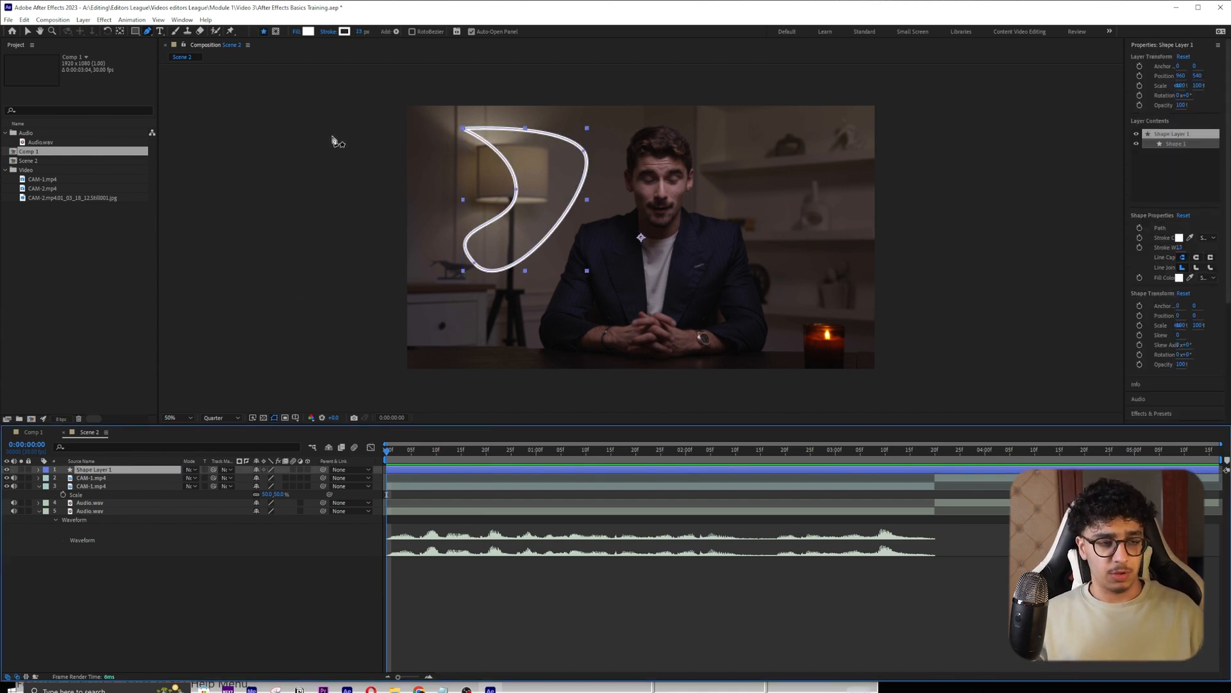
key(Delete)
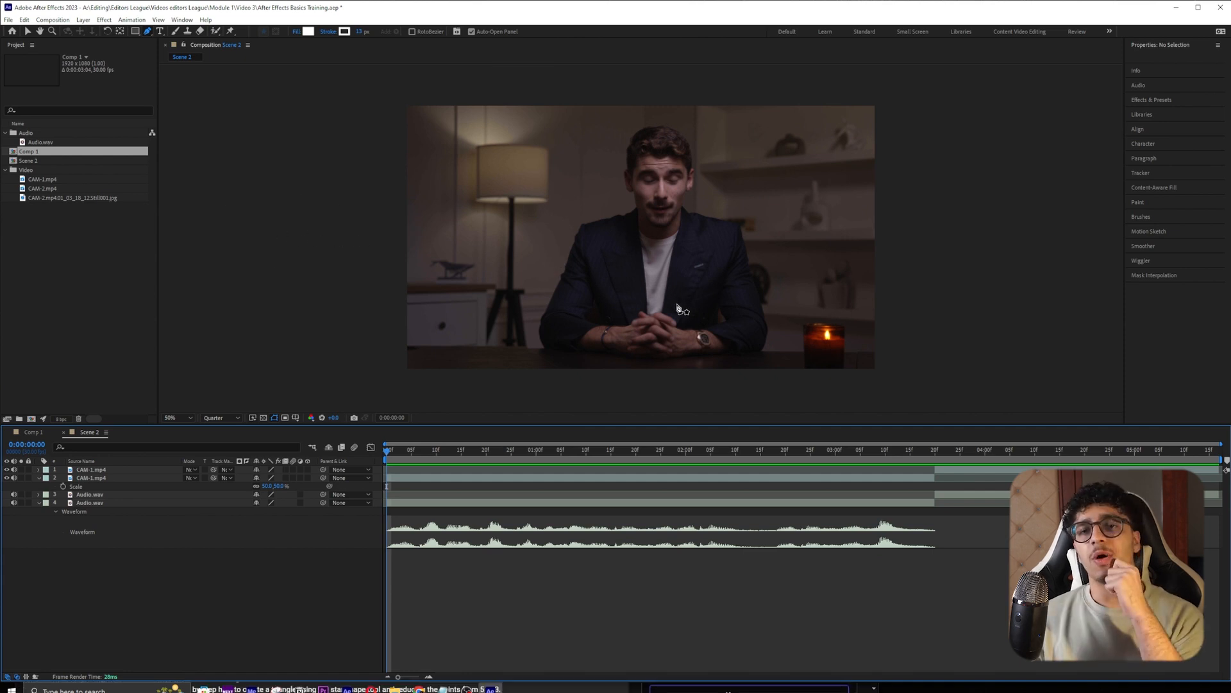
- Draw a rectangle over the lamp, raise its fill opacity to 100% without a stroke, and delete its shape layer
click(134, 32)
click(177, 34)
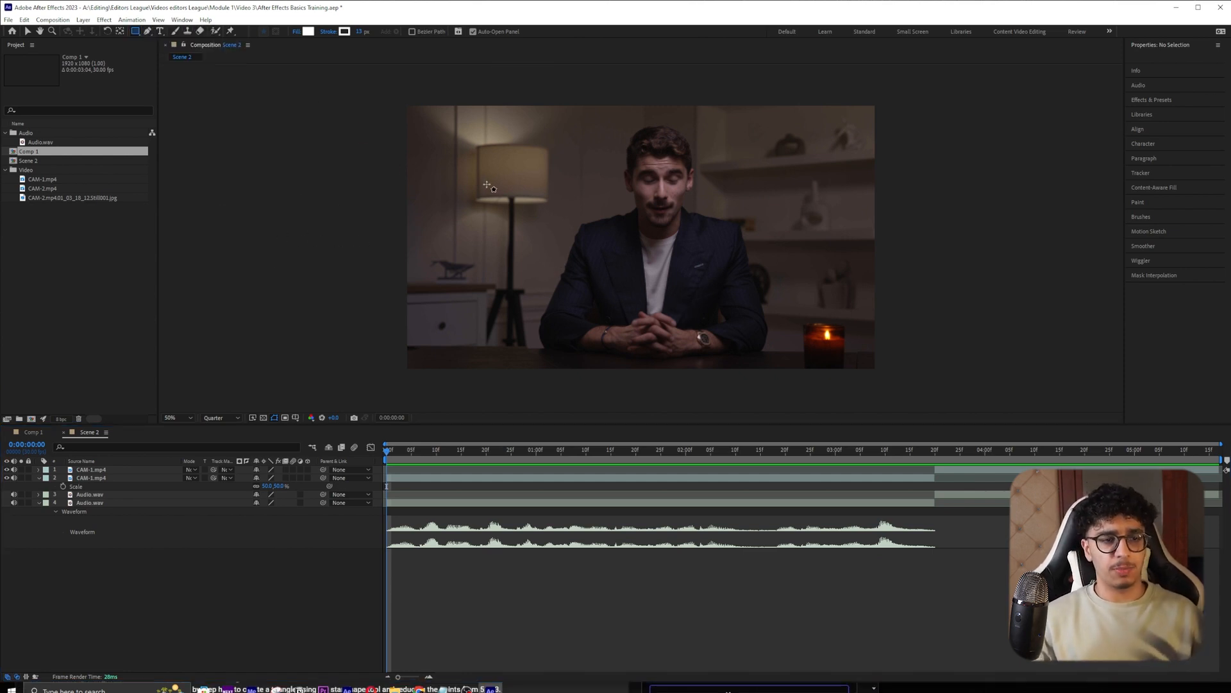
mouse_move(427, 138)
mouse_down()
mouse_move(514, 220)
mouse_move(547, 231)
mouse_move(506, 232)
mouse_move(527, 225)
mouse_up()
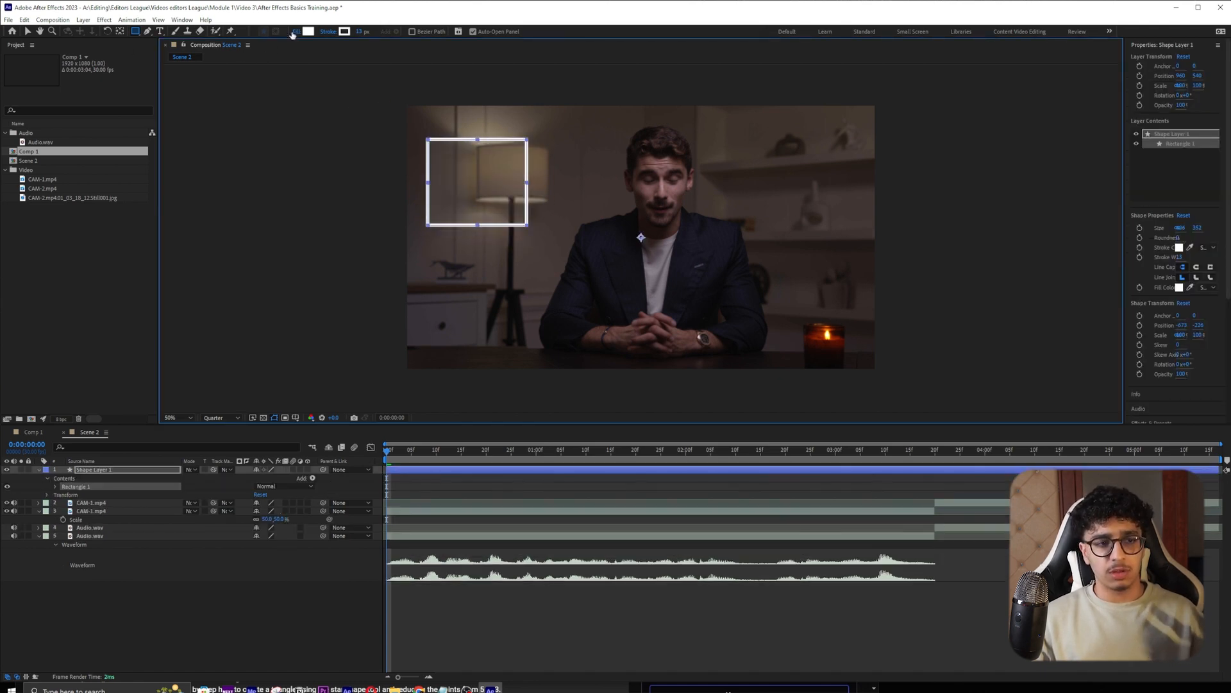
click(297, 32)
drag(869, 340, 961, 340)
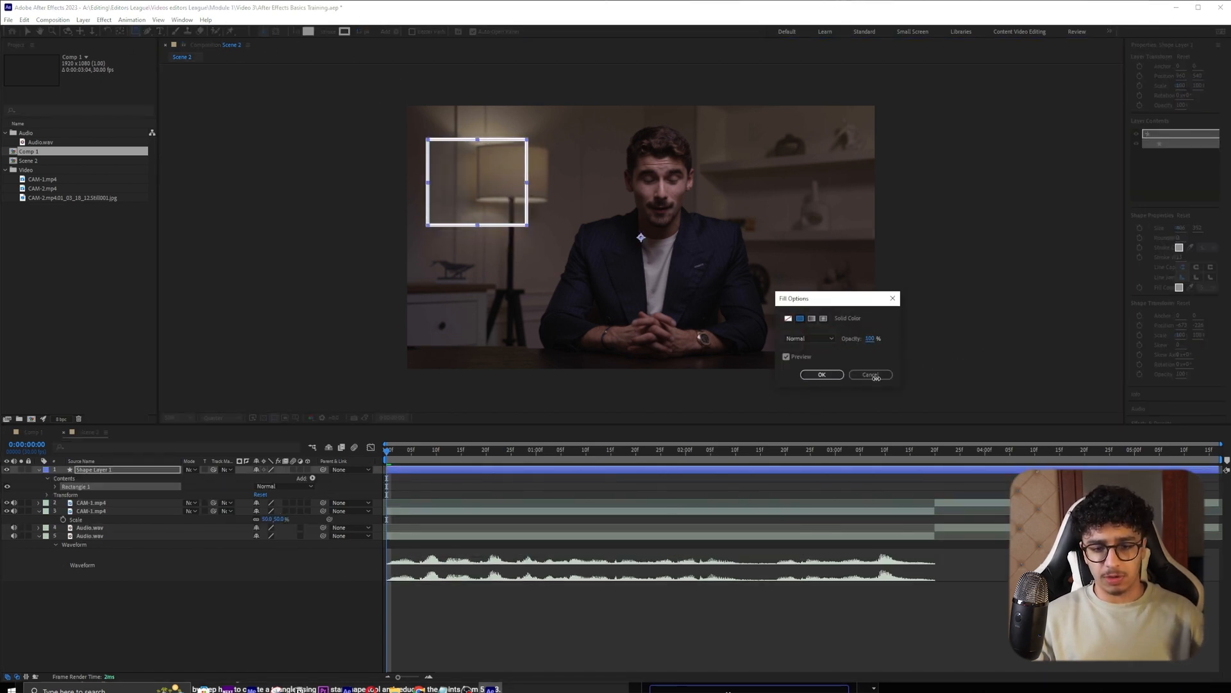
click(822, 374)
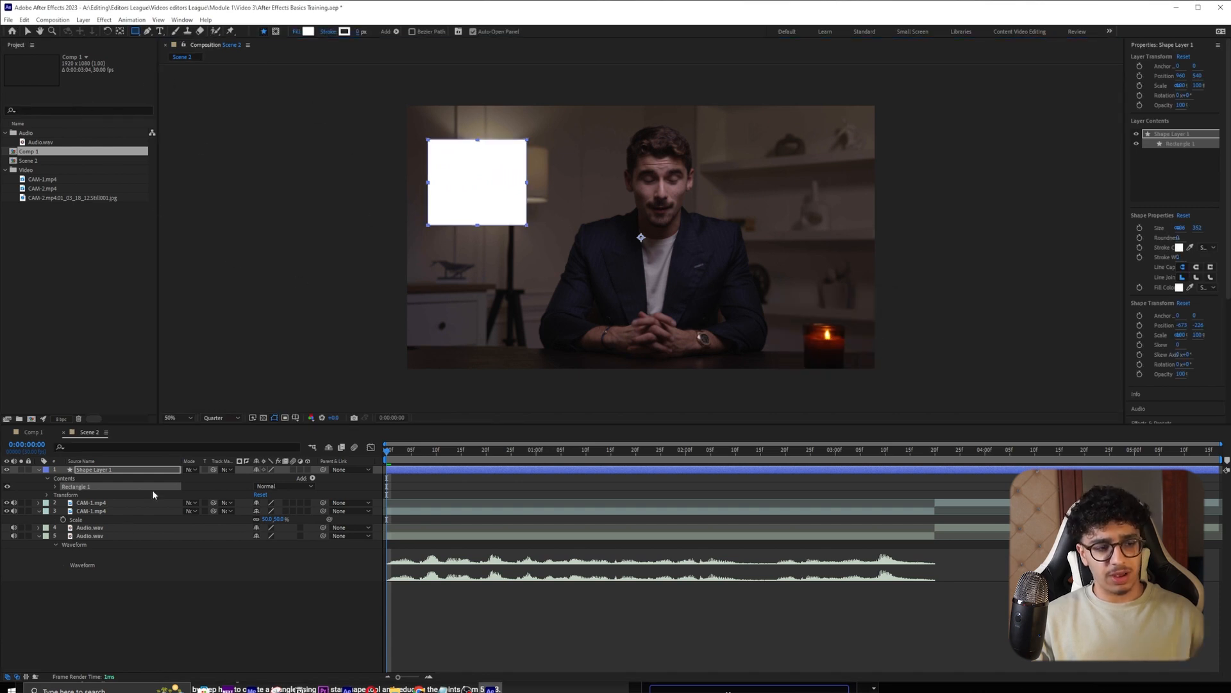
click(132, 470)
key(Delete)
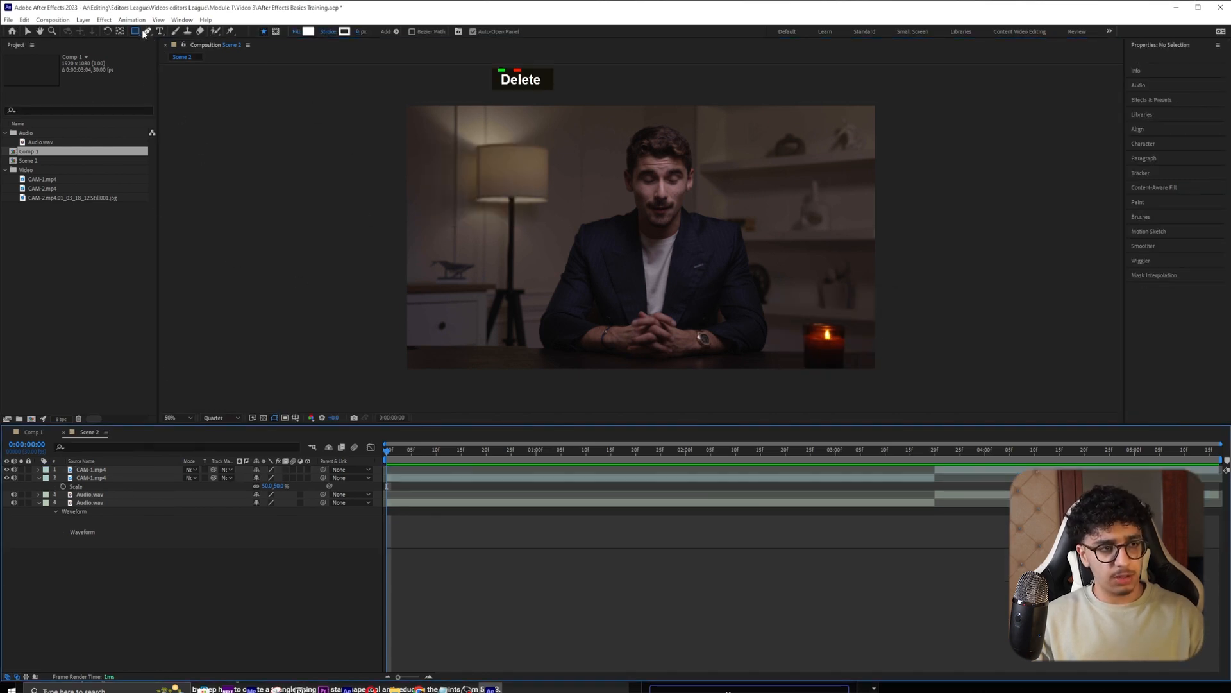
- Draw a white rounded rectangle over the lamp with the Rounded Rectangle tool and delete its shape layer
click(135, 31)
click(173, 41)
drag(446, 134, 581, 207)
key(ctrl+shift+a)
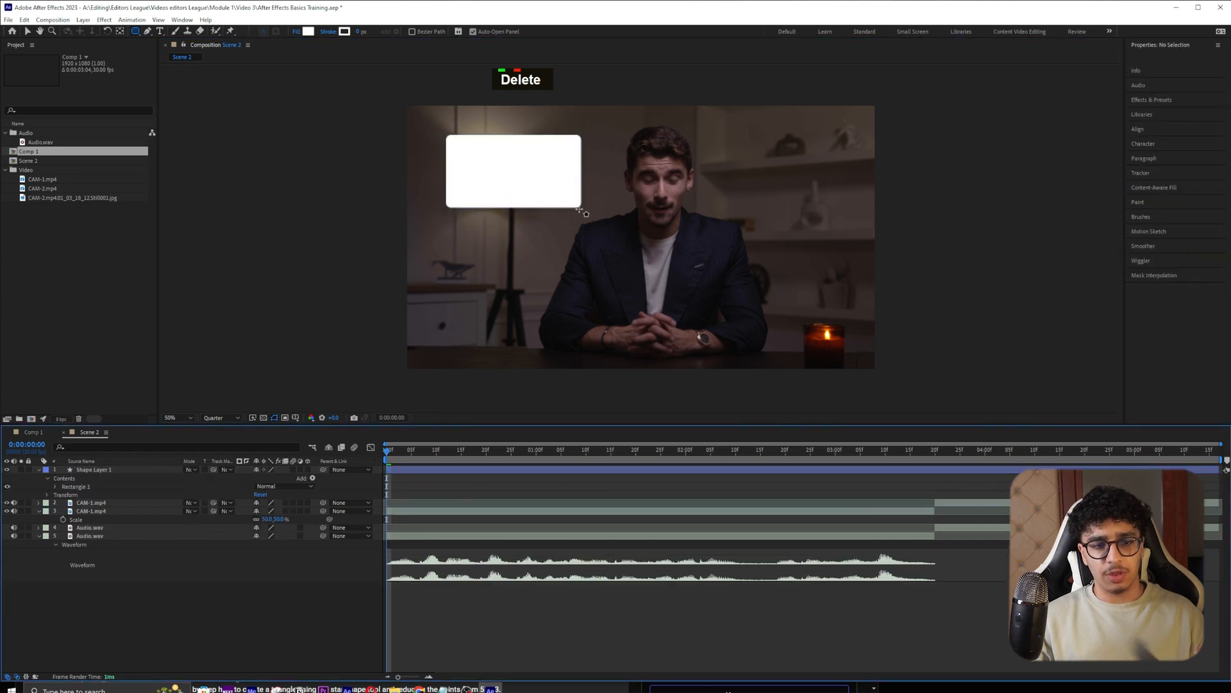
click(86, 473)
key(Delete)
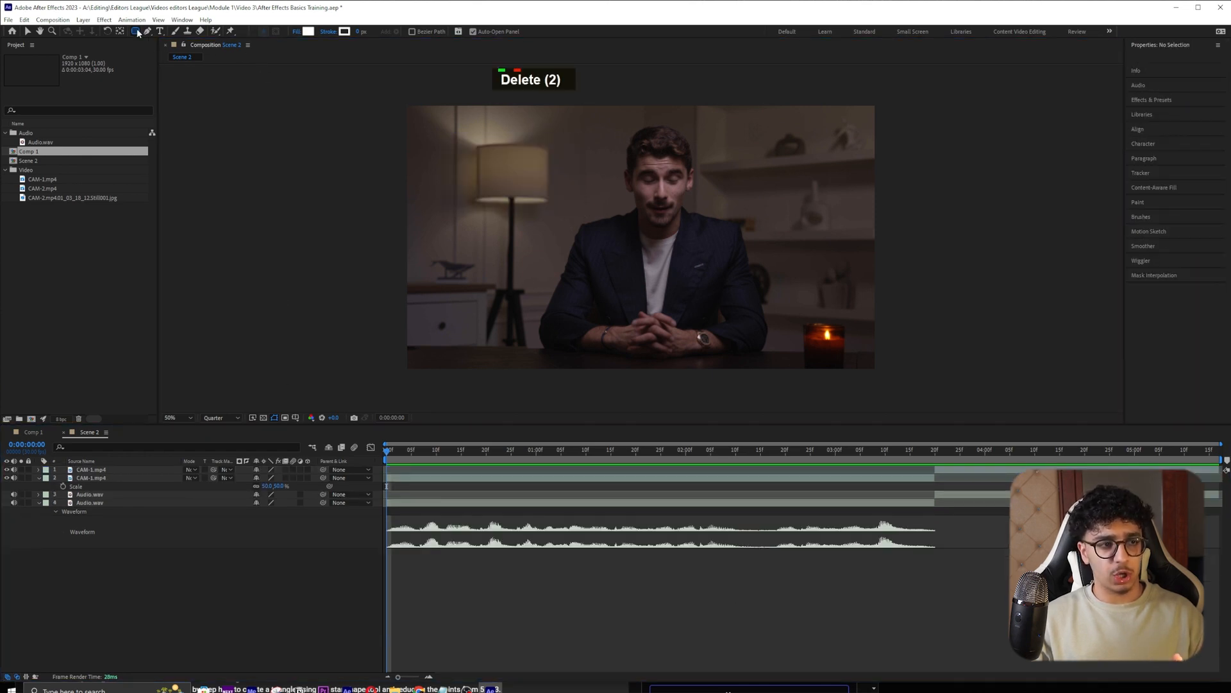
- Draw a white ellipse over the lamp with the Ellipse tool and delete its shape layer
mouse_move(449, 161)
mouse_down()
mouse_move(530, 225)
mouse_move(582, 294)
mouse_up()
key(Delete)
- Draw a white five-point polygon over the lamp with the Polygon tool
click(137, 32)
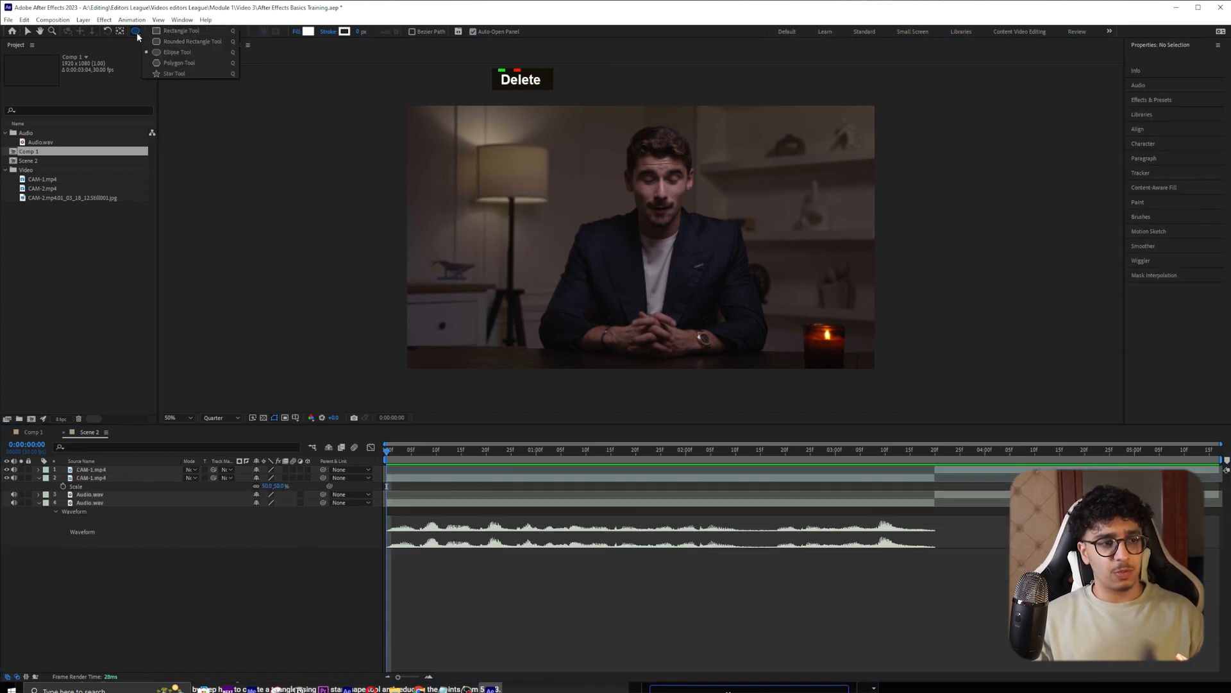
click(179, 63)
mouse_move(457, 161)
mouse_down()
mouse_move(557, 230)
mouse_move(476, 181)
mouse_move(490, 196)
mouse_up()
key(shift)
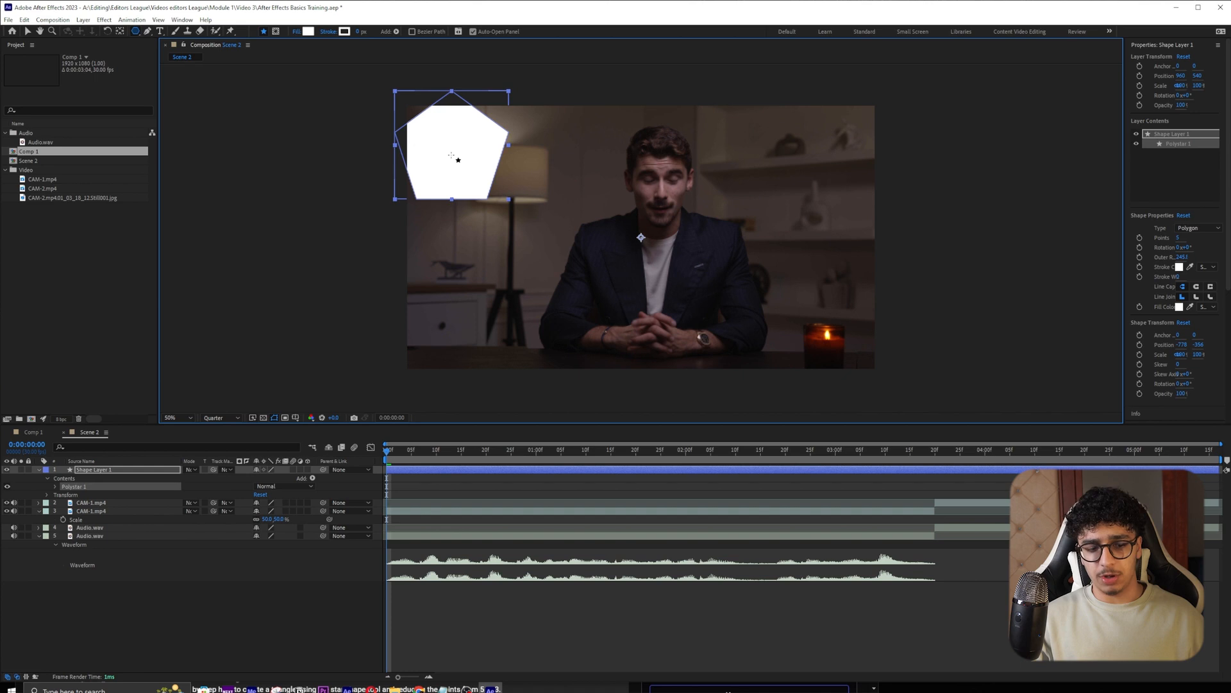
- Center the polygon's anchor point on its shape and align the layer horizontally and vertically to the center of the composition
key(ctrl)
key(ctrl+alt+Home)
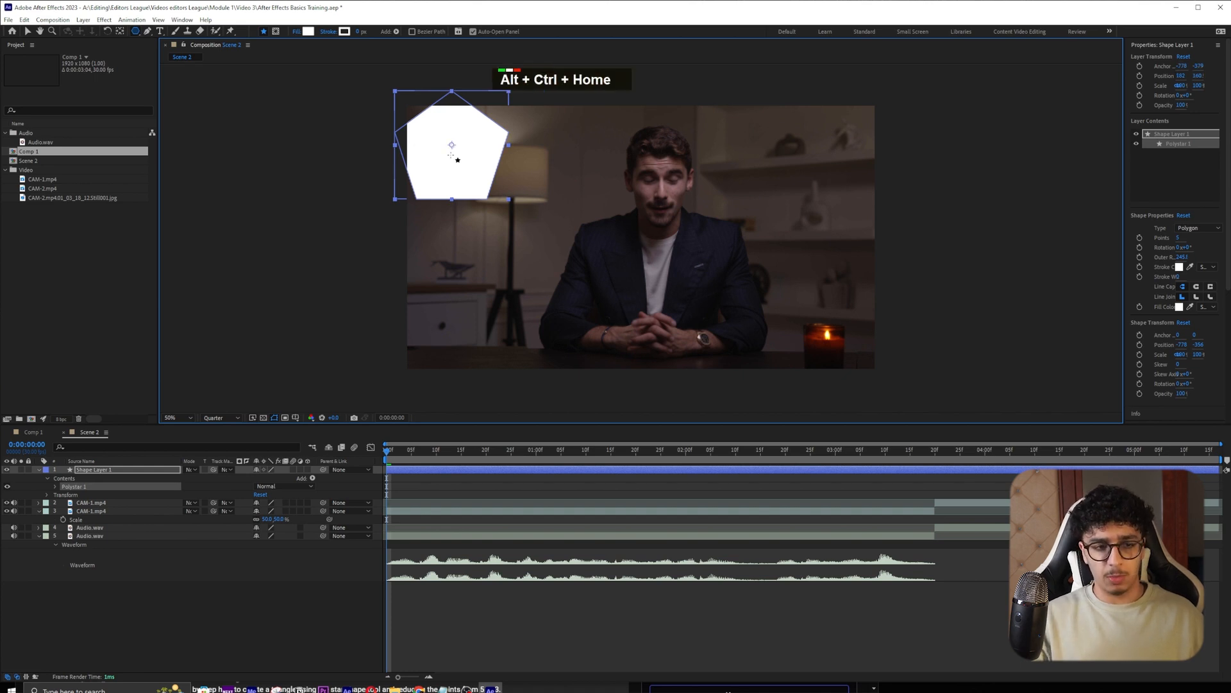
key(v)
click(1169, 44)
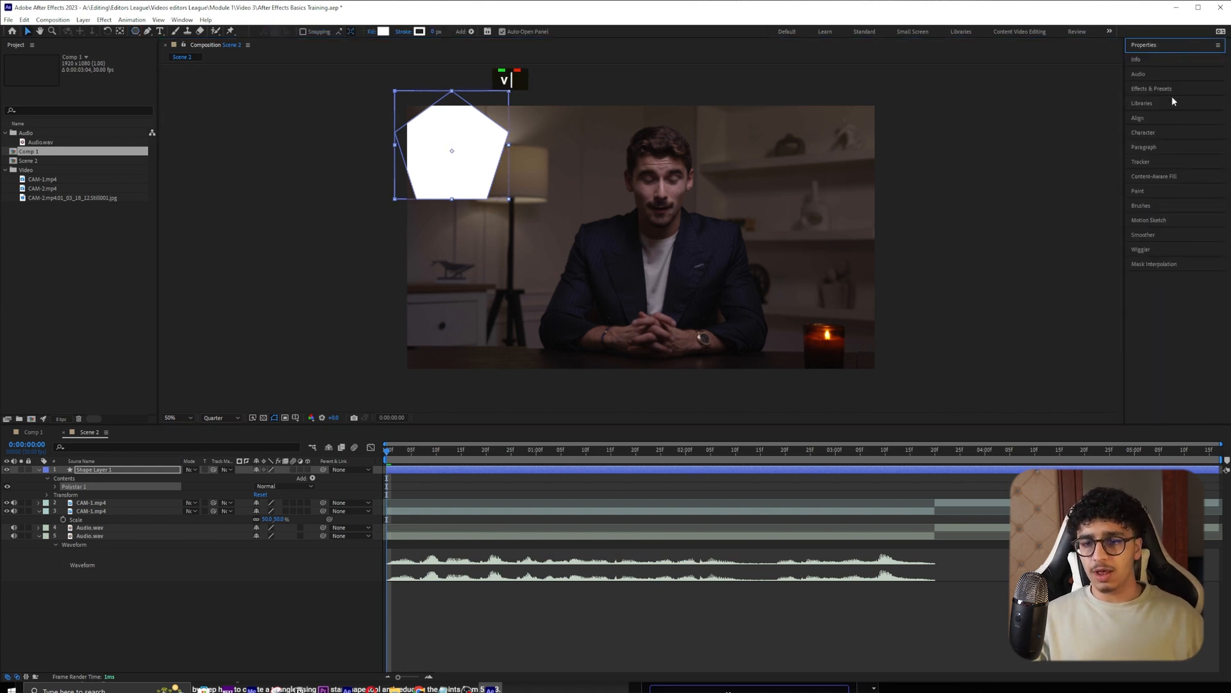
click(1138, 118)
click(1152, 142)
click(1201, 143)
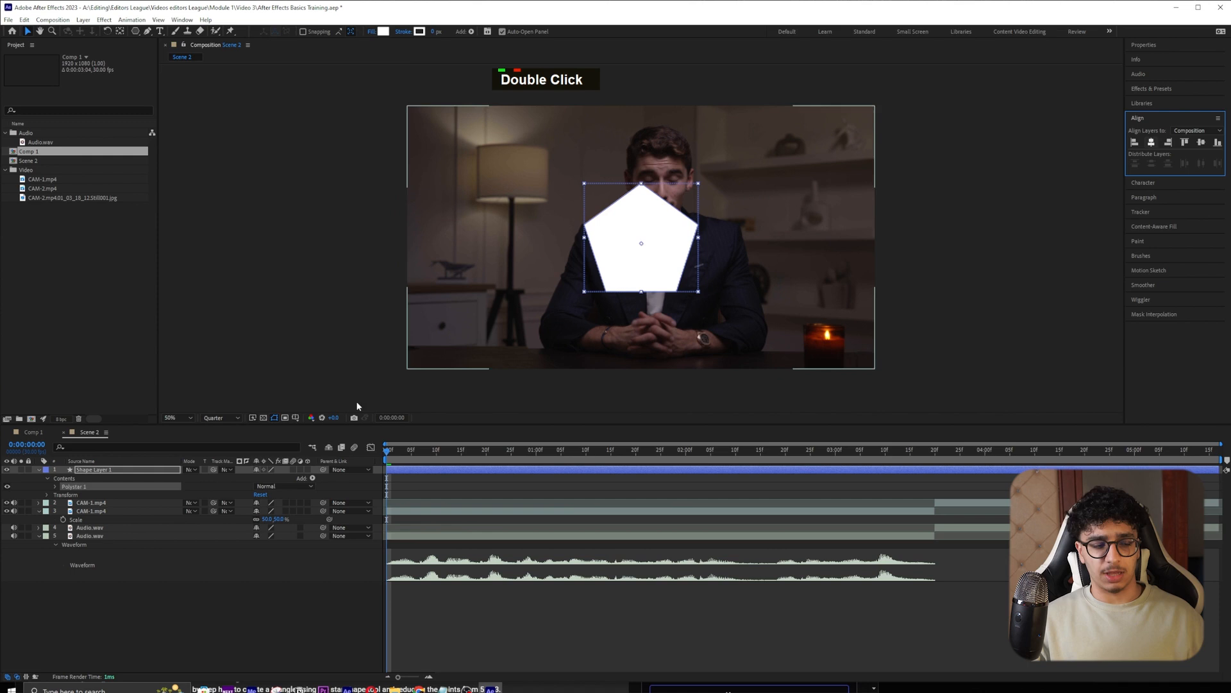
- Expand Polystar 1 in Shape Layer 1 and open the Polystar Path 1 properties
double_click(30, 472)
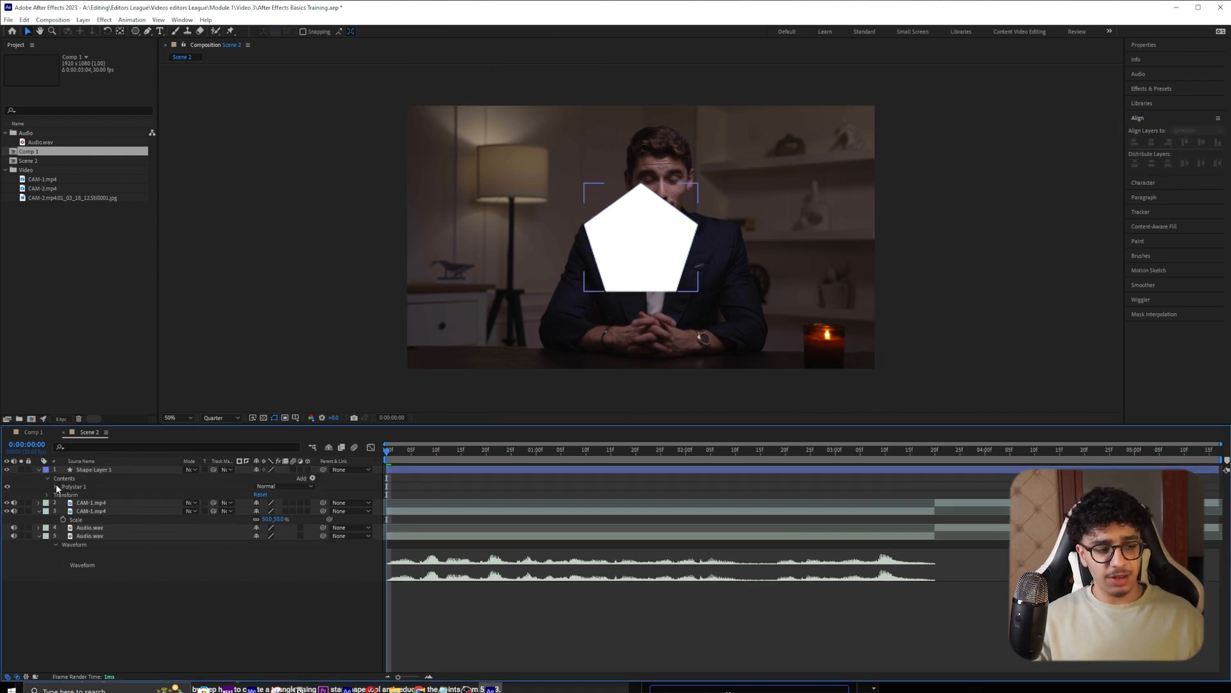
click(66, 488)
click(77, 488)
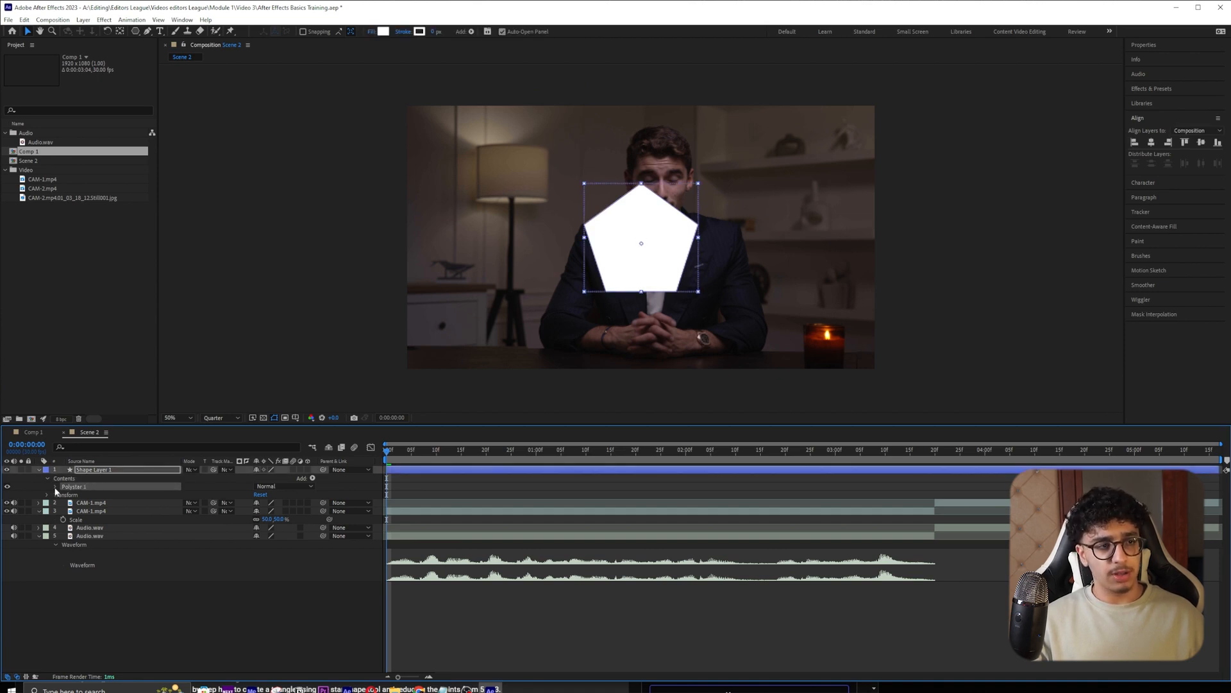
click(56, 487)
click(62, 495)
click(95, 494)
click(128, 554)
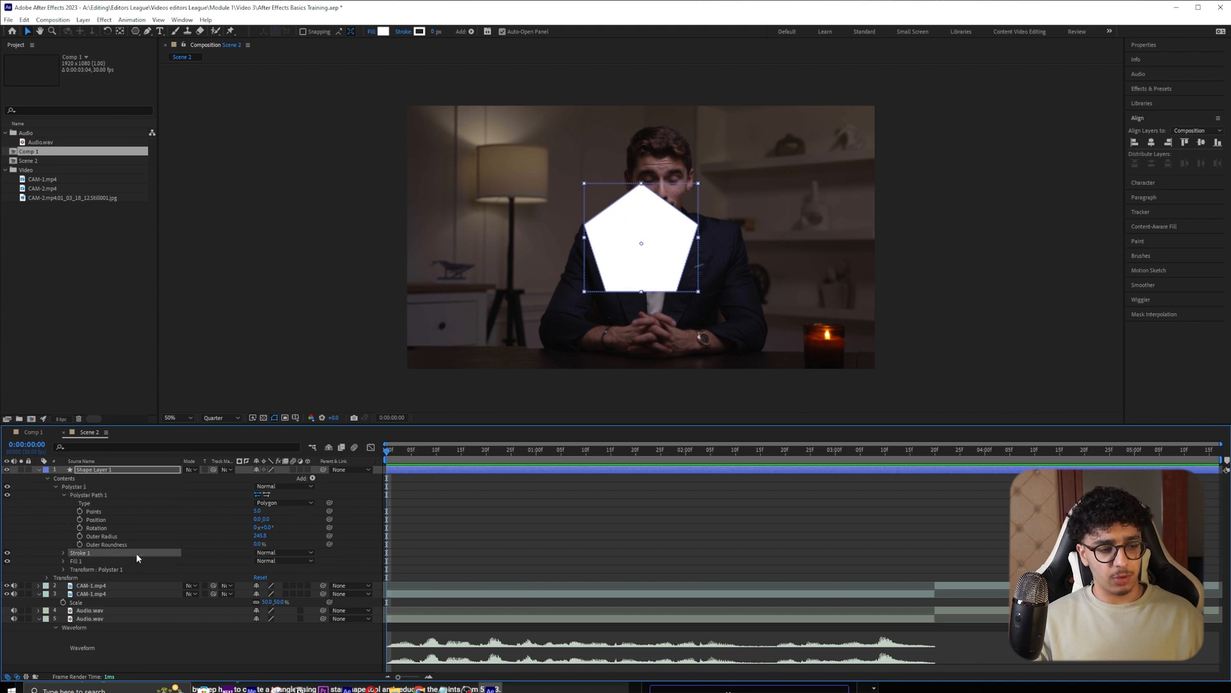
- Examine the Stroke 1 and Fill 1 properties of the polygon, including color, opacity and stroke width
click(63, 553)
mouse_move(259, 579)
mouse_down()
mouse_move(207, 572)
mouse_move(294, 580)
mouse_up()
click(263, 580)
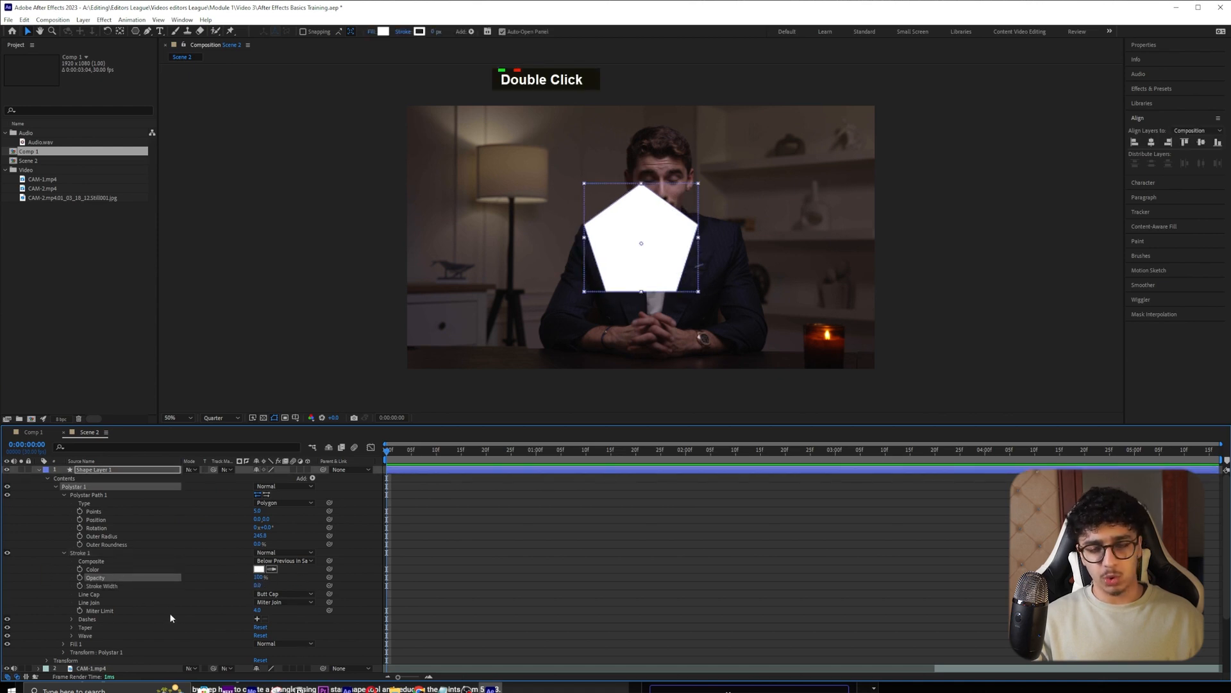
click(63, 552)
click(64, 561)
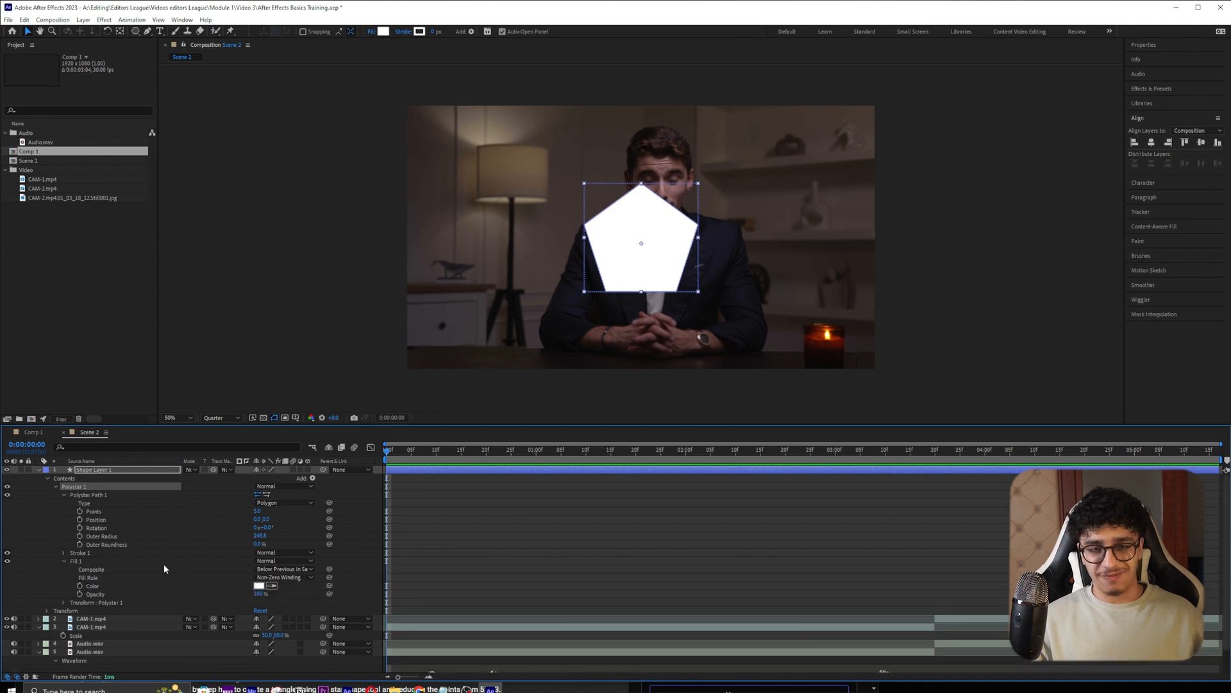
click(65, 560)
double_click(168, 494)
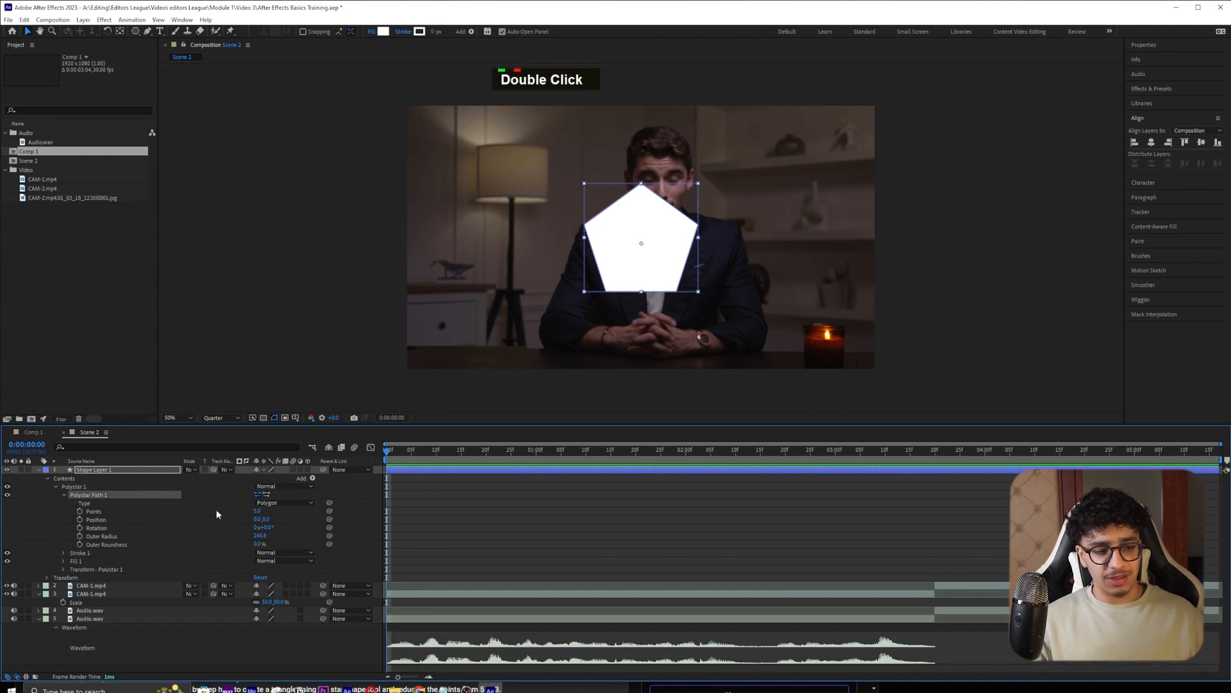
- Reduce the points of Polystar Path 1 to 3 so the polygon turns into a triangle
mouse_move(258, 511)
mouse_down()
mouse_move(293, 513)
mouse_move(245, 505)
mouse_up()
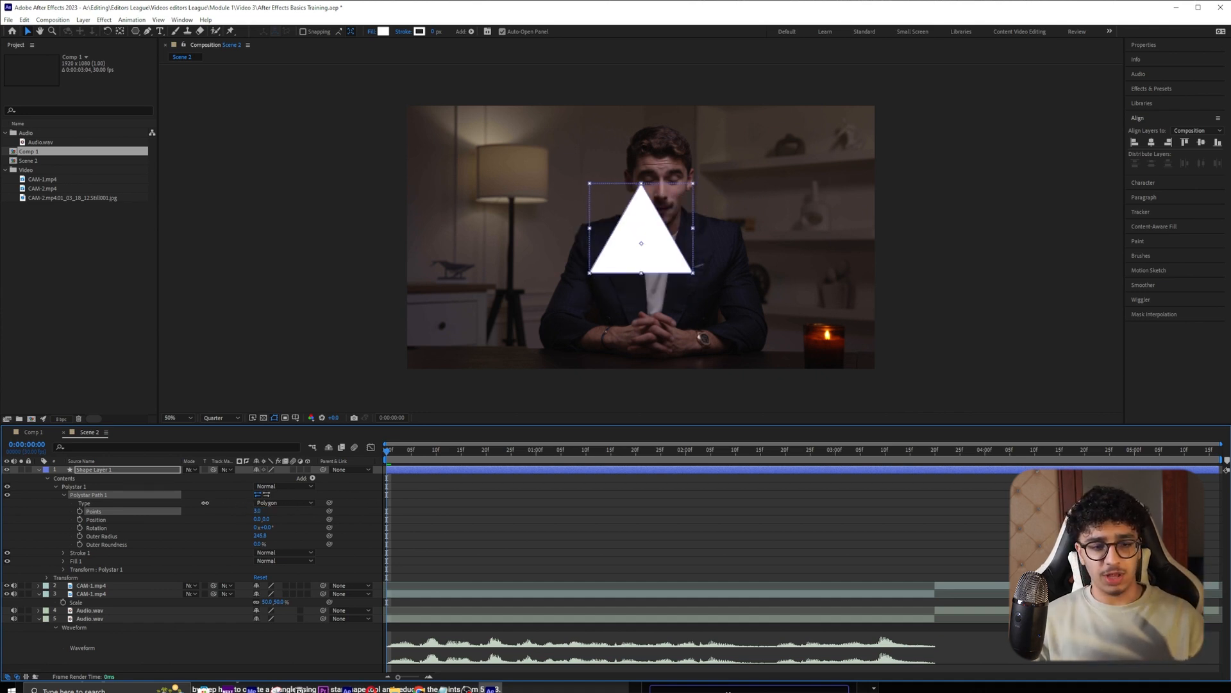
mouse_move(153, 503)
mouse_down()
mouse_move(170, 505)
mouse_move(152, 509)
mouse_up()
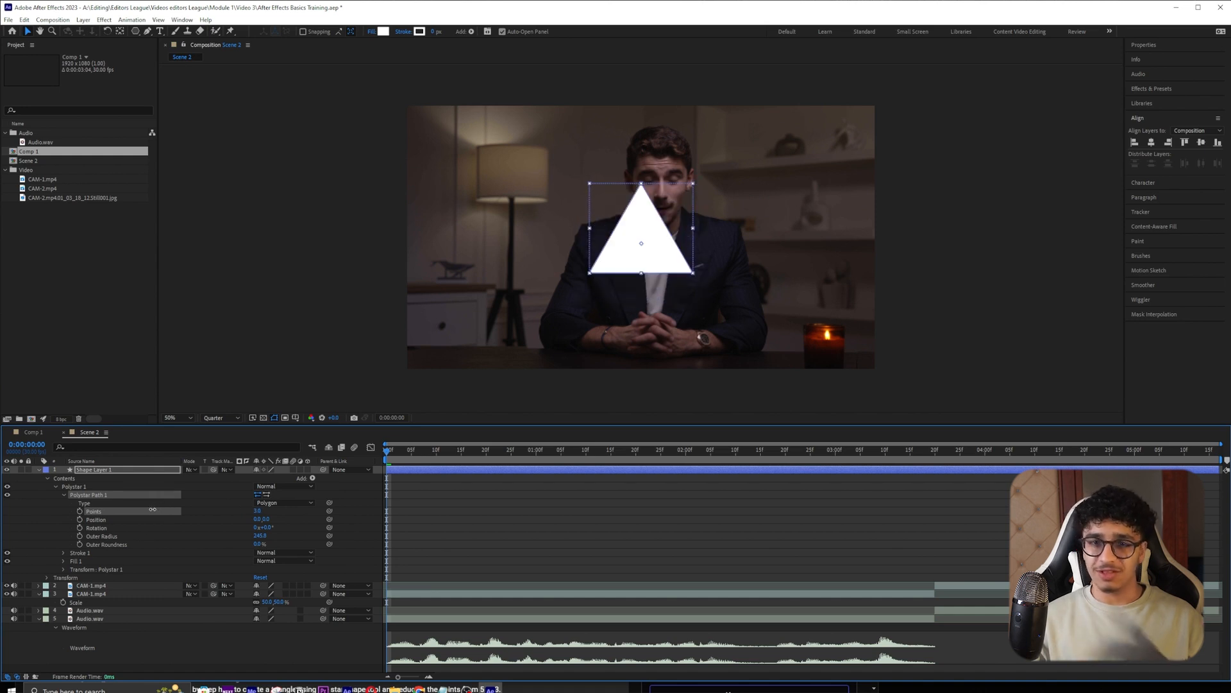
mouse_move(153, 509)
mouse_down()
mouse_move(168, 510)
mouse_move(140, 511)
mouse_up()
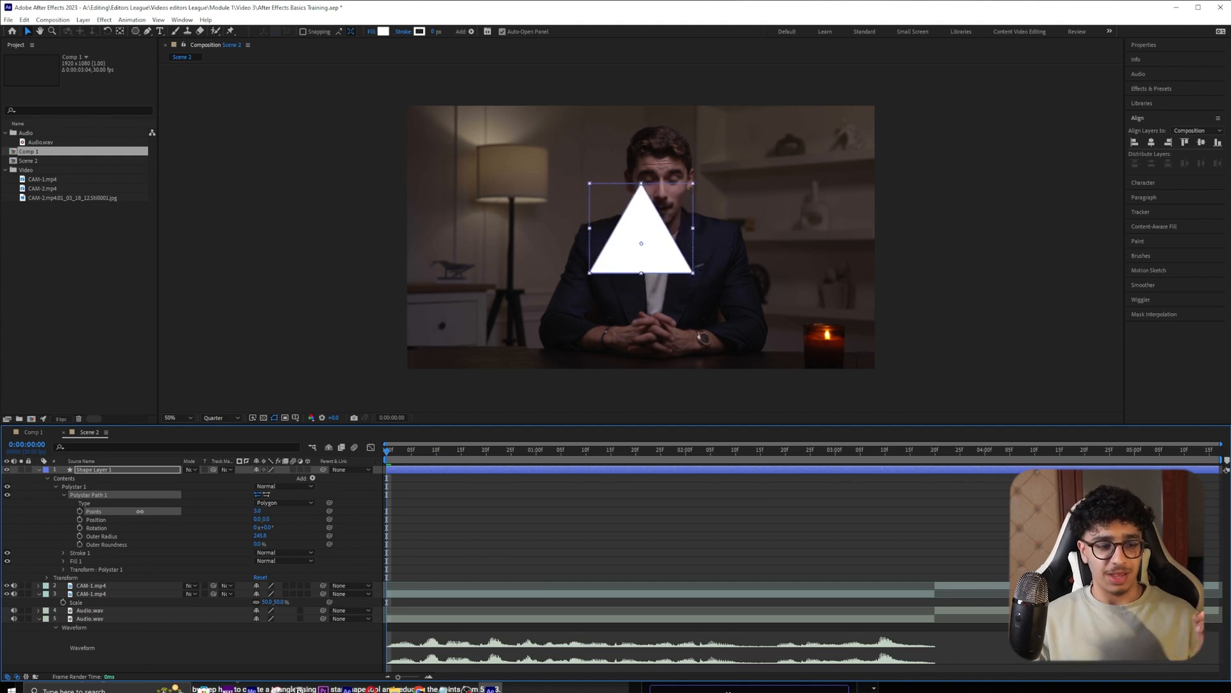
click(728, 560)
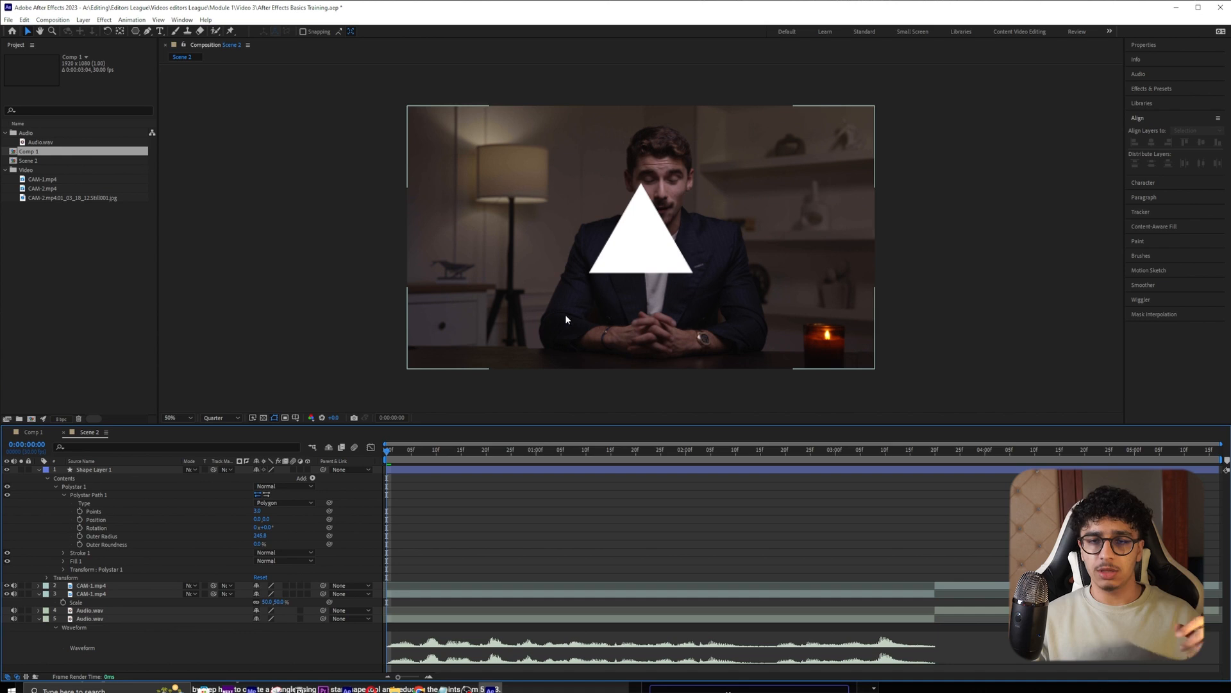
click(126, 517)
key(ctrl+z)
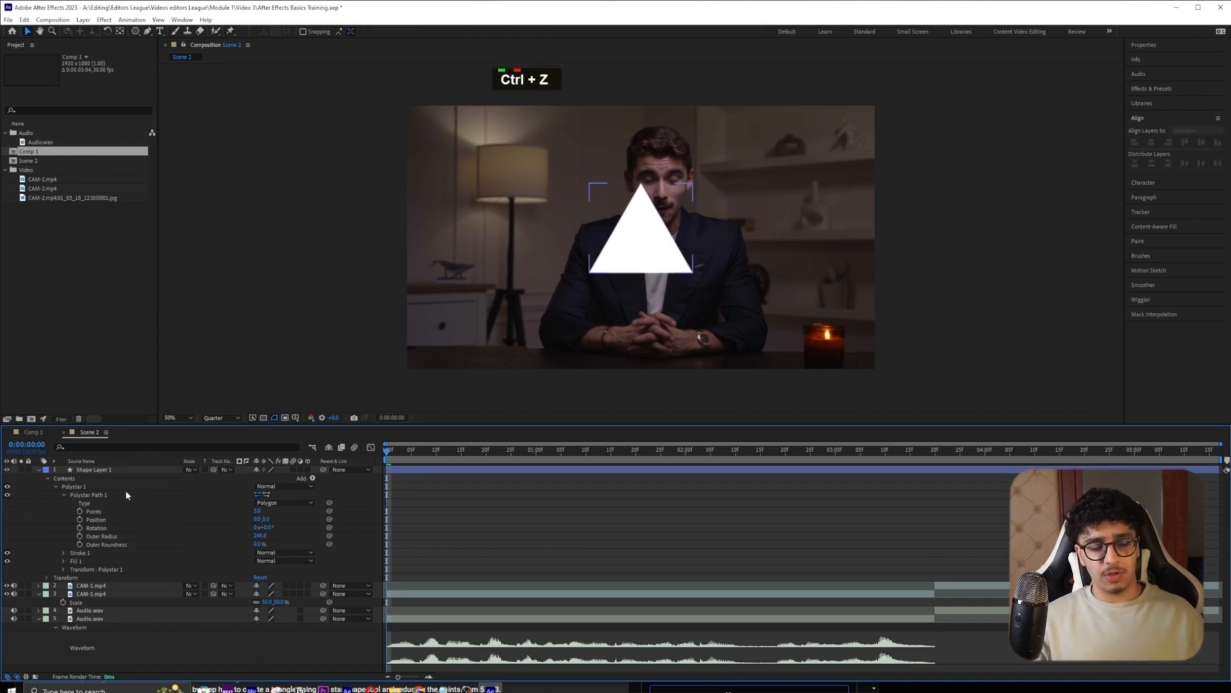
- Set the triangle's fill to None and its white stroke width to 7 px
click(102, 468)
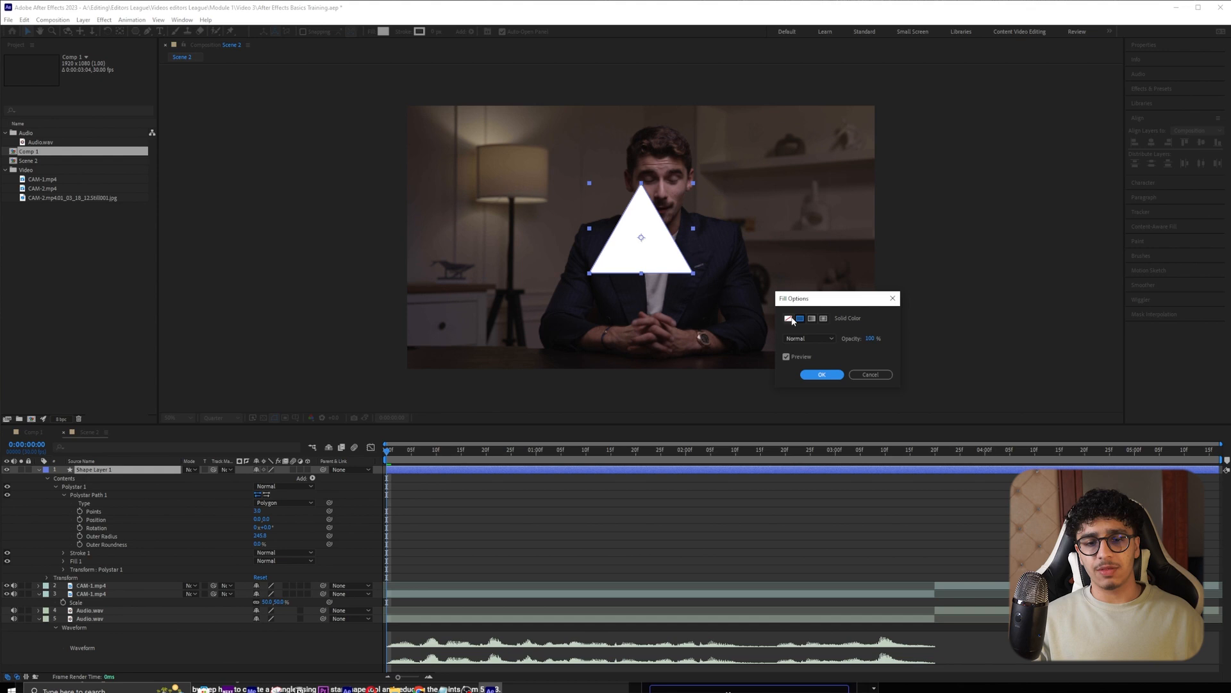
click(790, 319)
click(821, 374)
click(435, 32)
text(7)
key(Return)
- Save the project and collapse the properties of Shape Layer 1
click(799, 524)
key(ctrl+s)
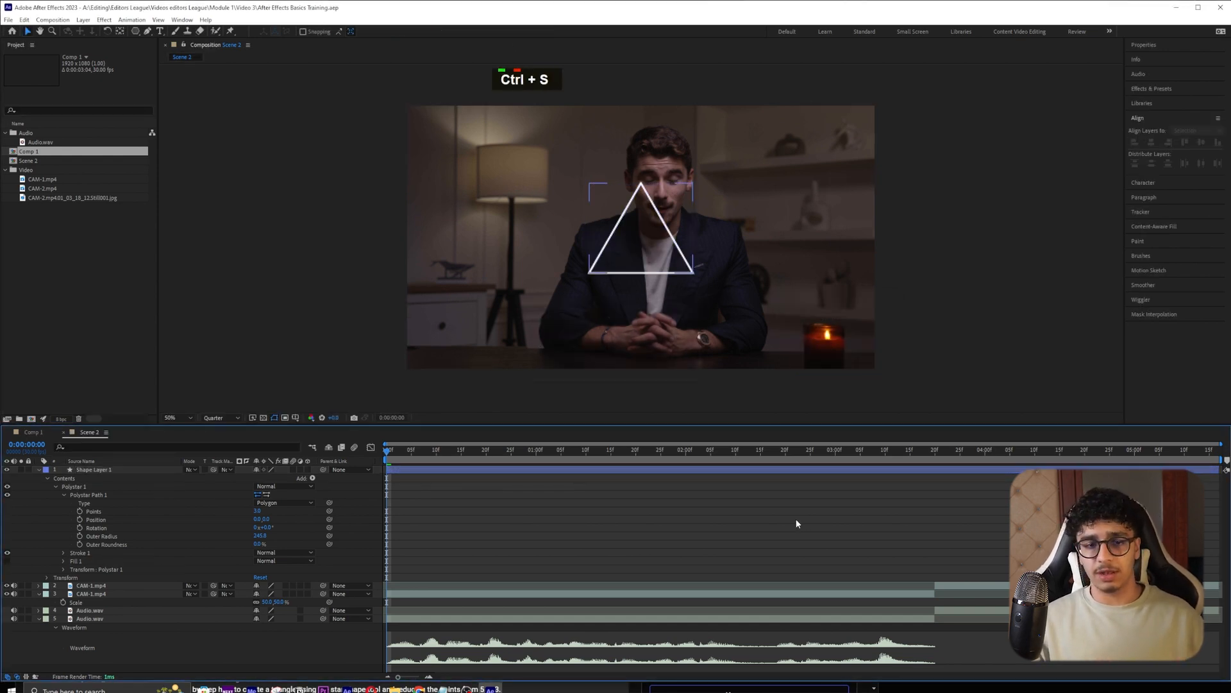
scroll(635, 243, up, 2)
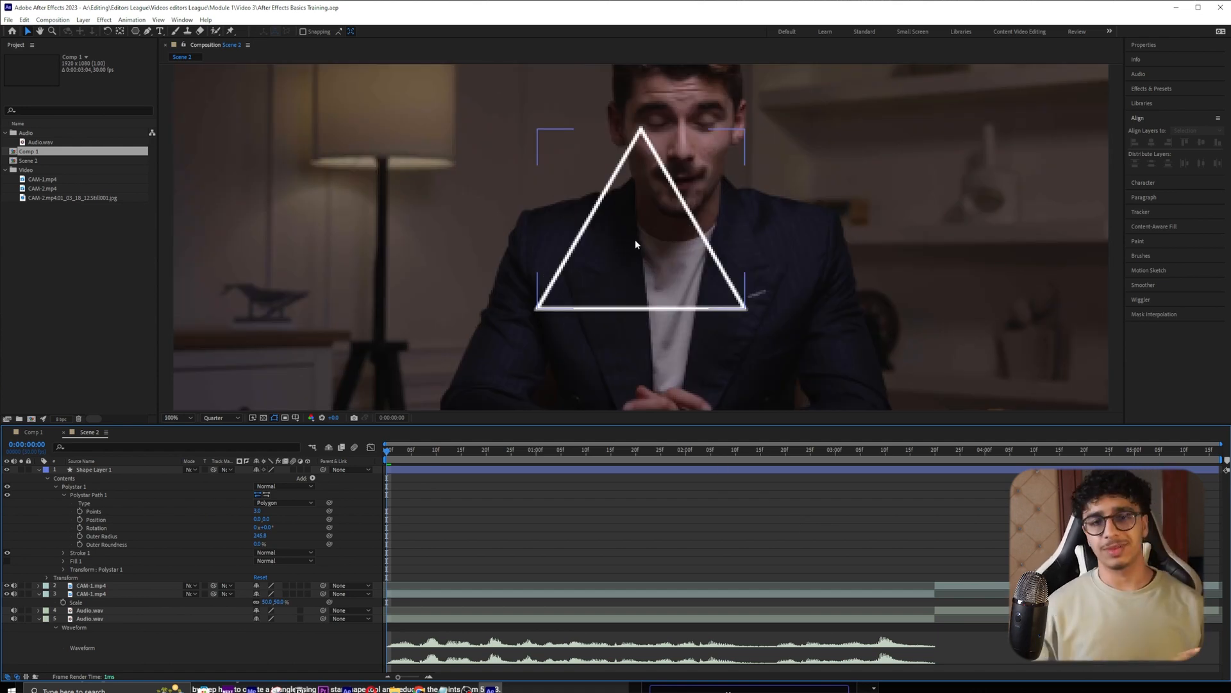
click(638, 245)
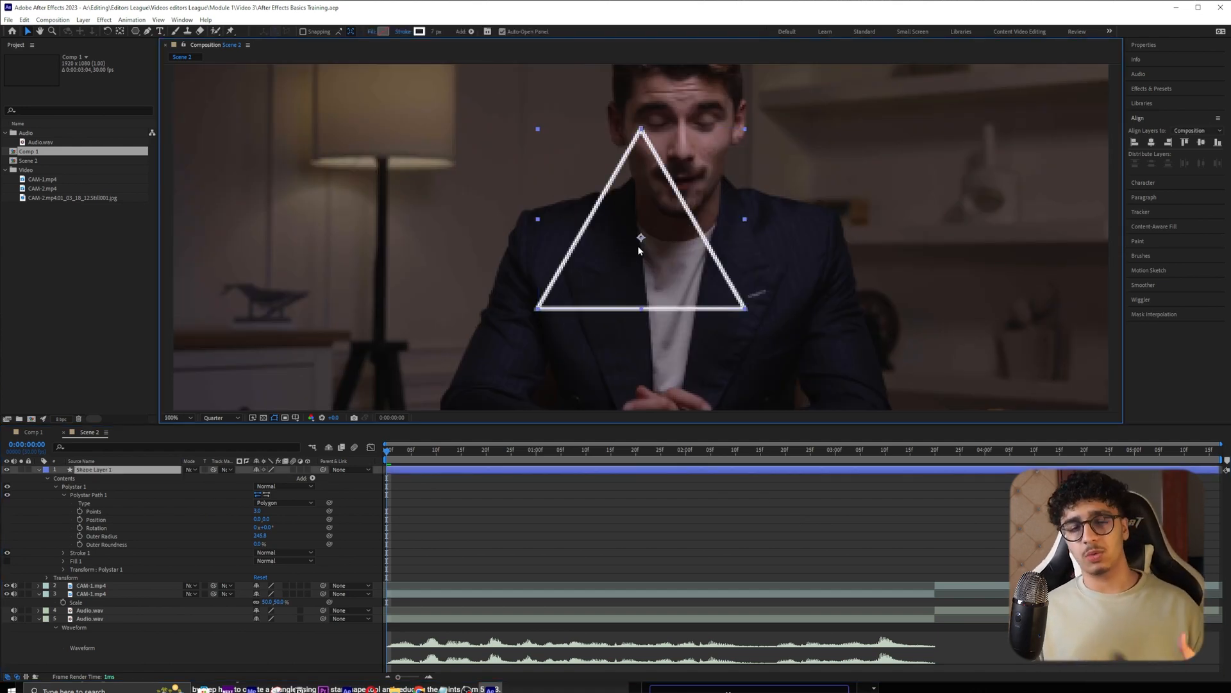
click(41, 469)
click(37, 469)
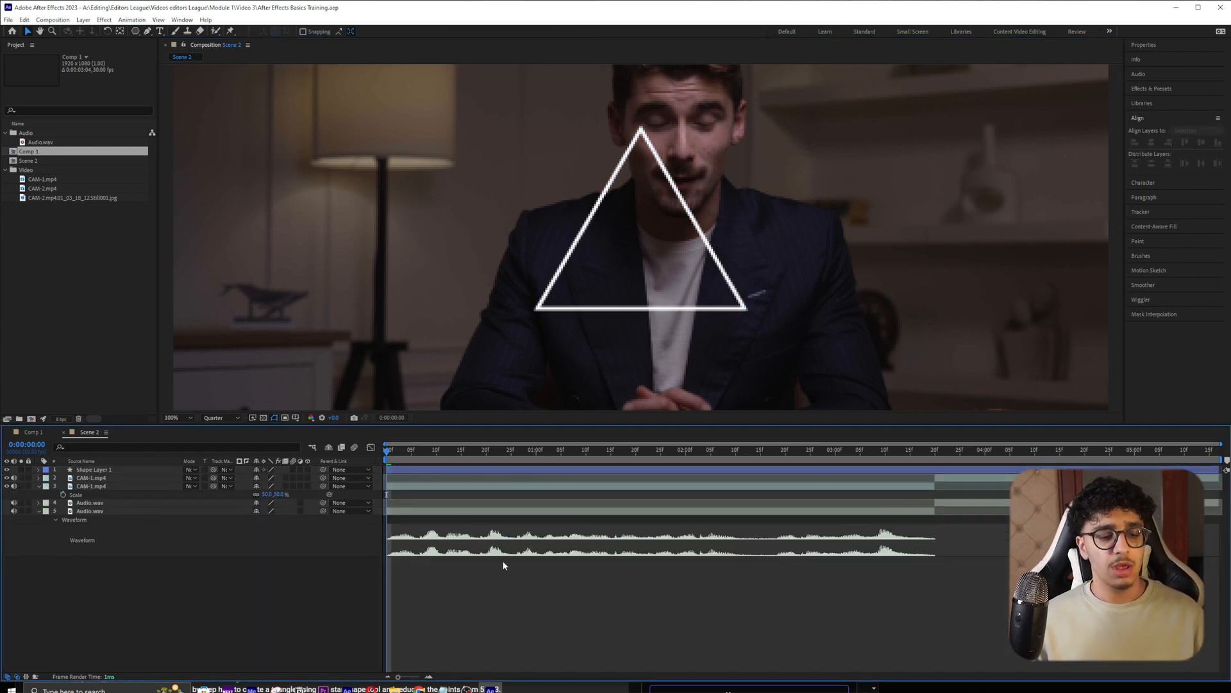
- Switch to the Chrome browser and search Google Images for "health icon png"
click(419, 688)
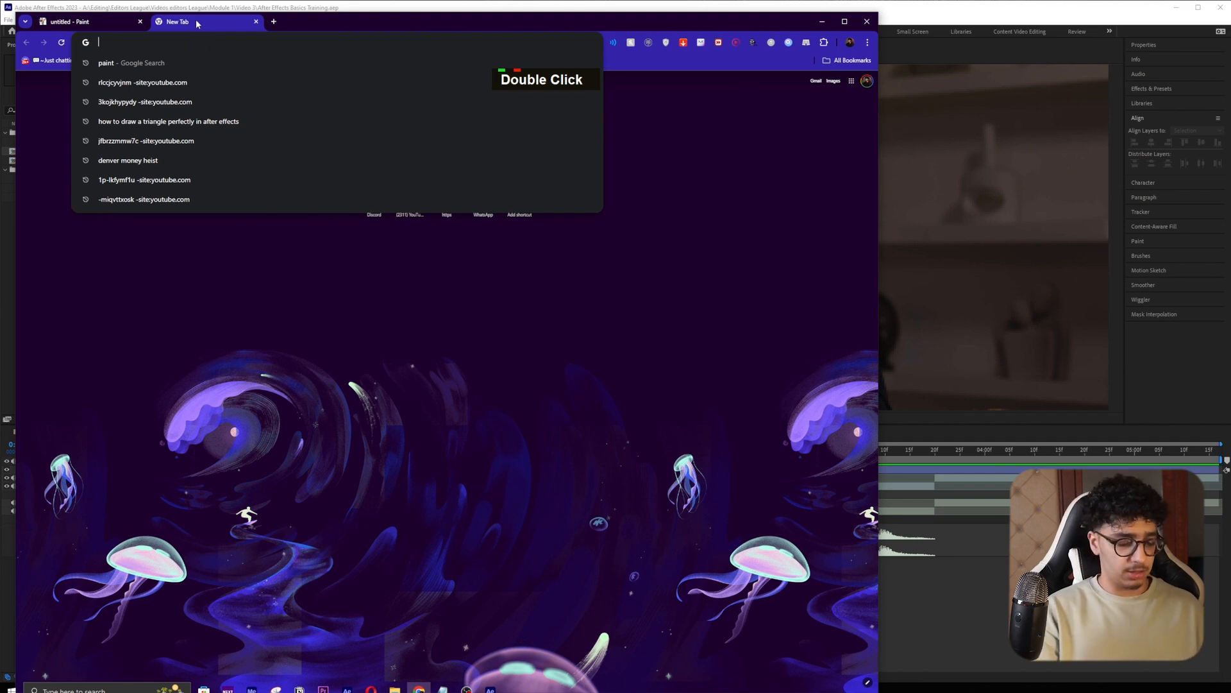
text(health icon)
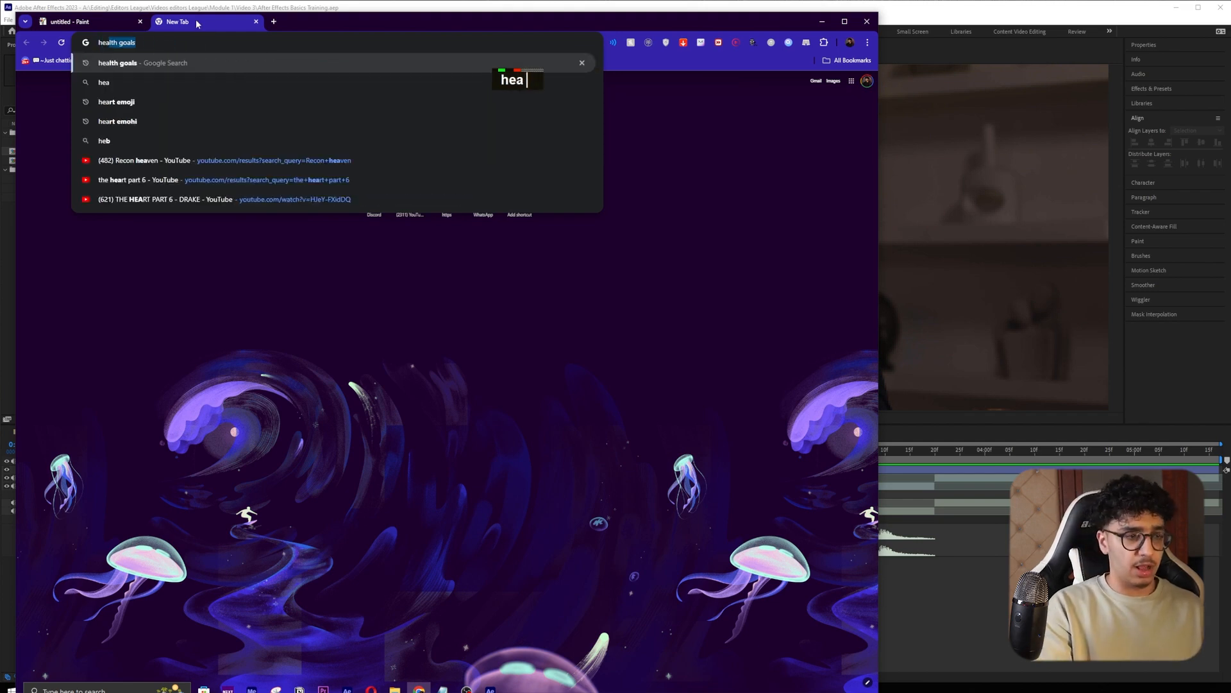
key(Return)
click(217, 127)
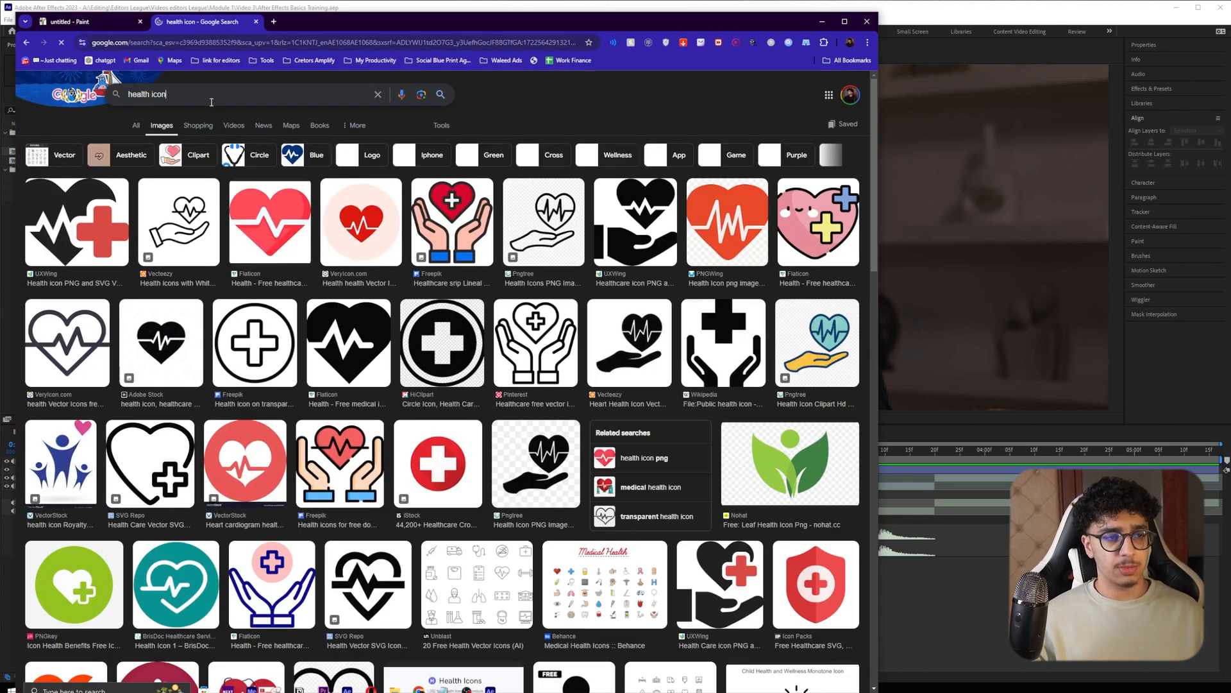
text(png)
key(Return)
- Save the red Freepik heart icon with the heartbeat line and bring it into After Effects as the top layer of Scene 2
click(75, 221)
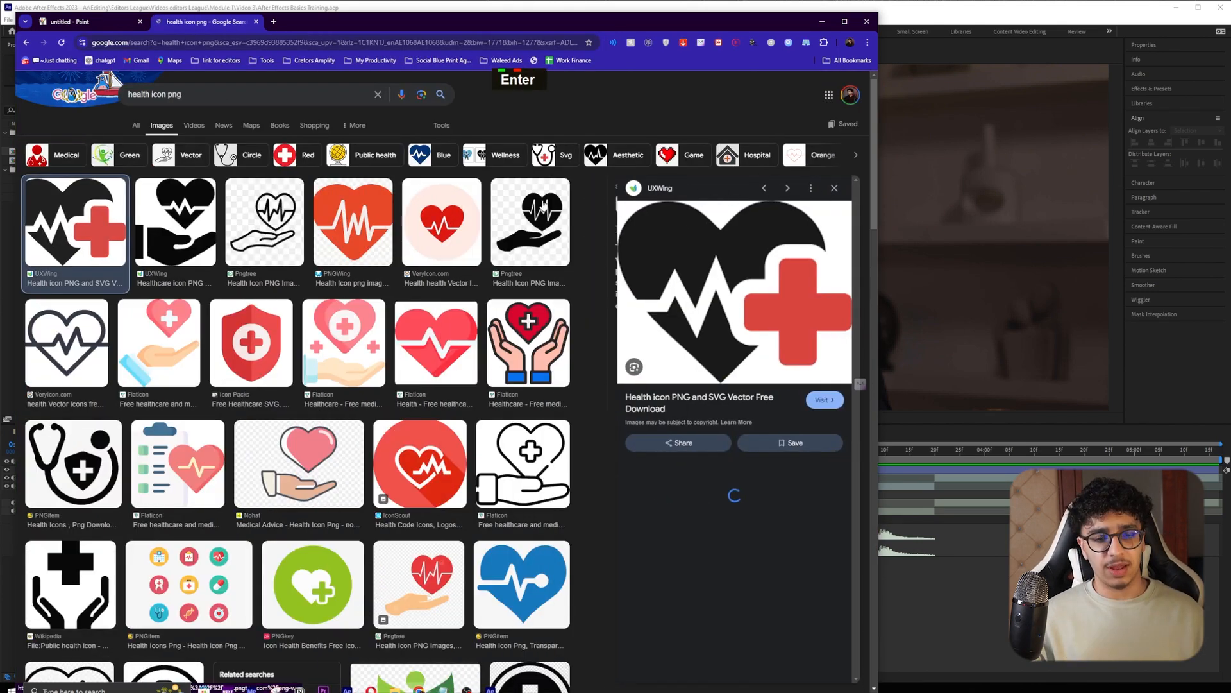
key(Right)
scroll(361, 406, down, 3)
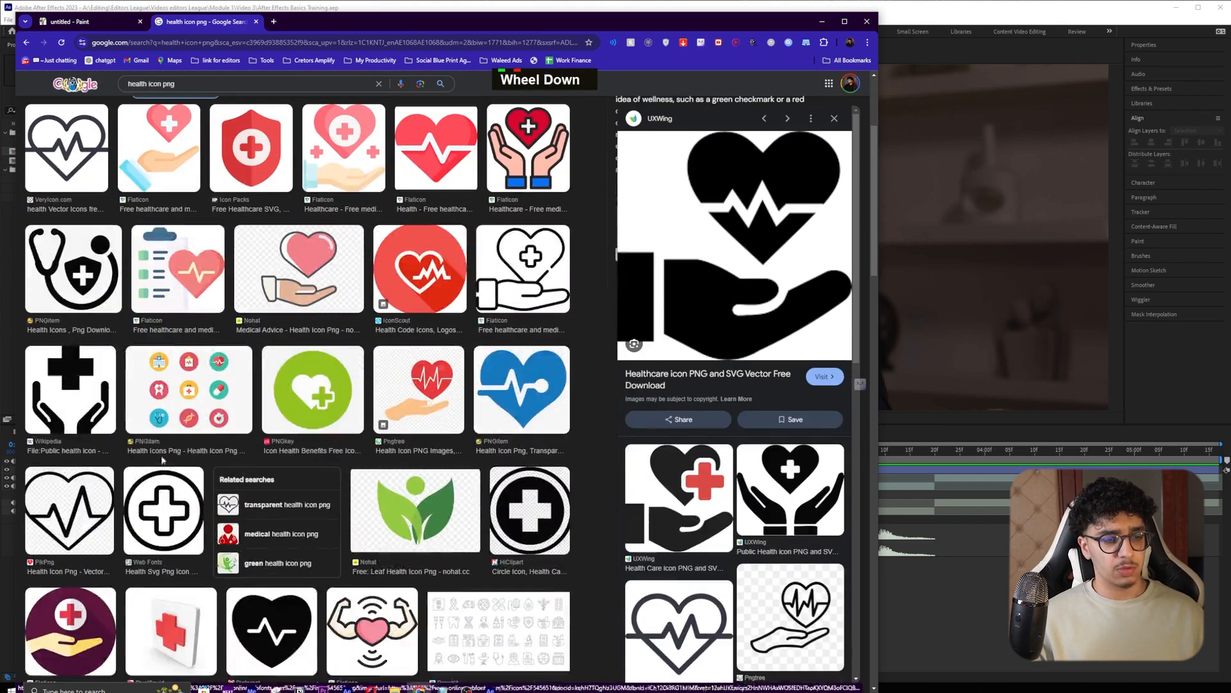
scroll(361, 406, down, 4)
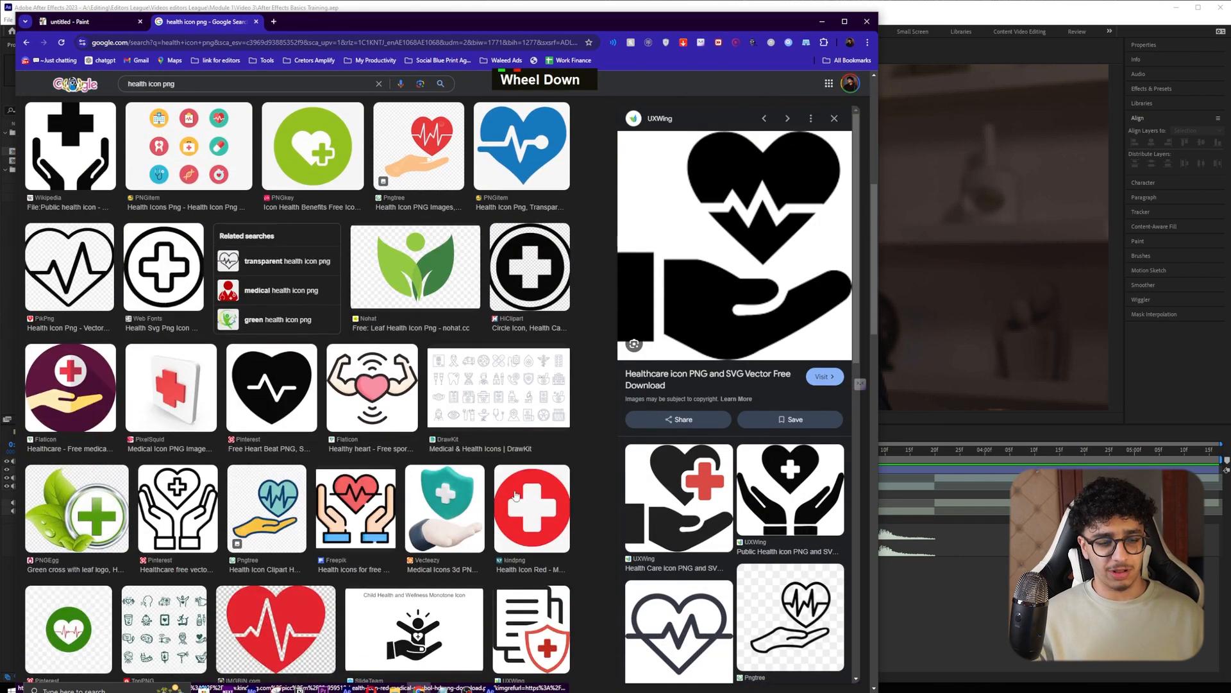
right_click(735, 212)
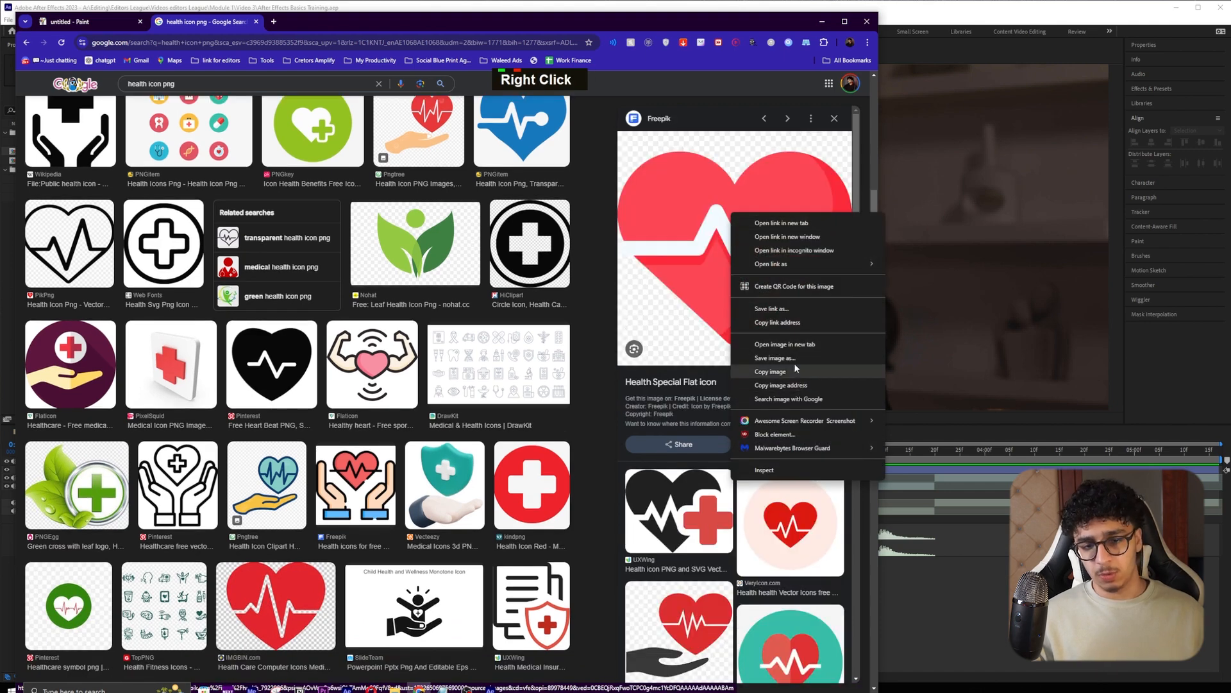
click(794, 360)
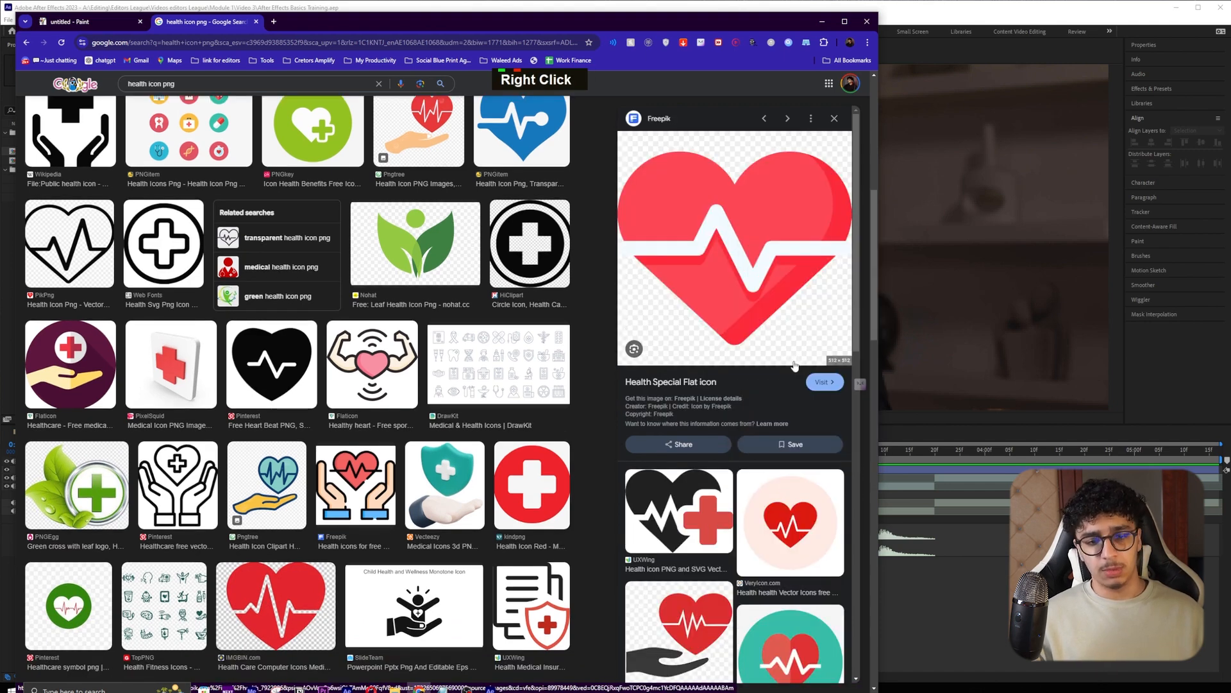
drag(732, 66, 970, 582)
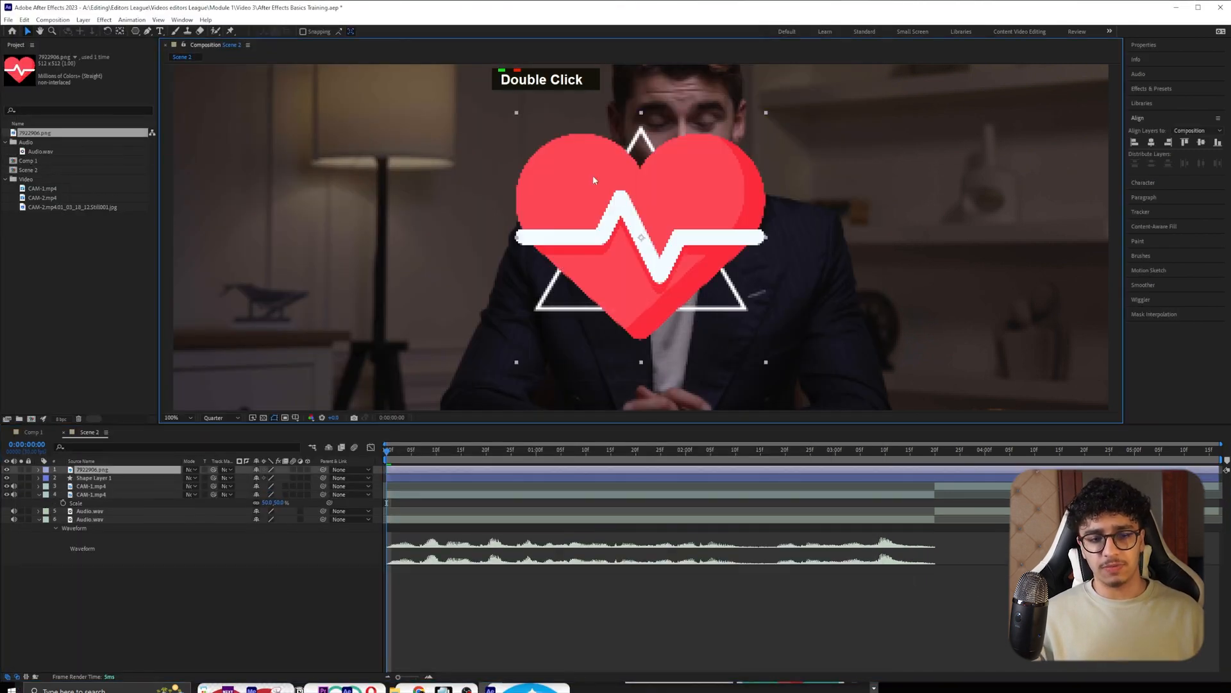
- Scale the 7922906.png heart icon layer down to 23% so it fits inside the triangle
click(138, 474)
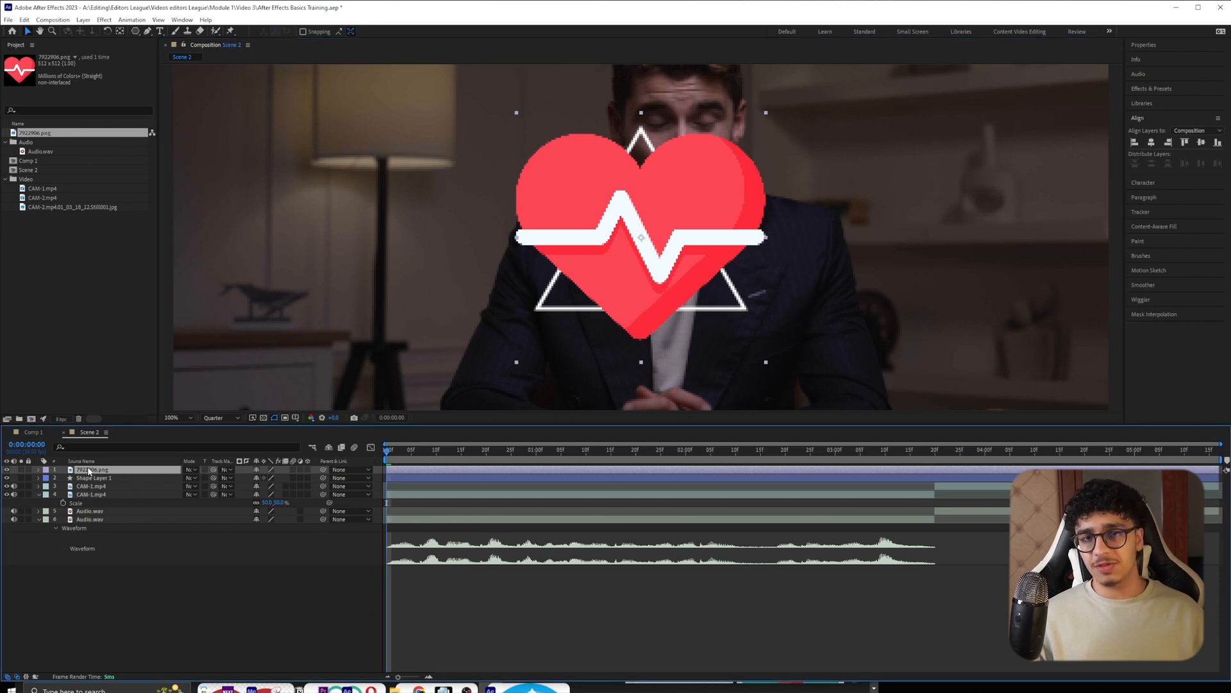
key(s)
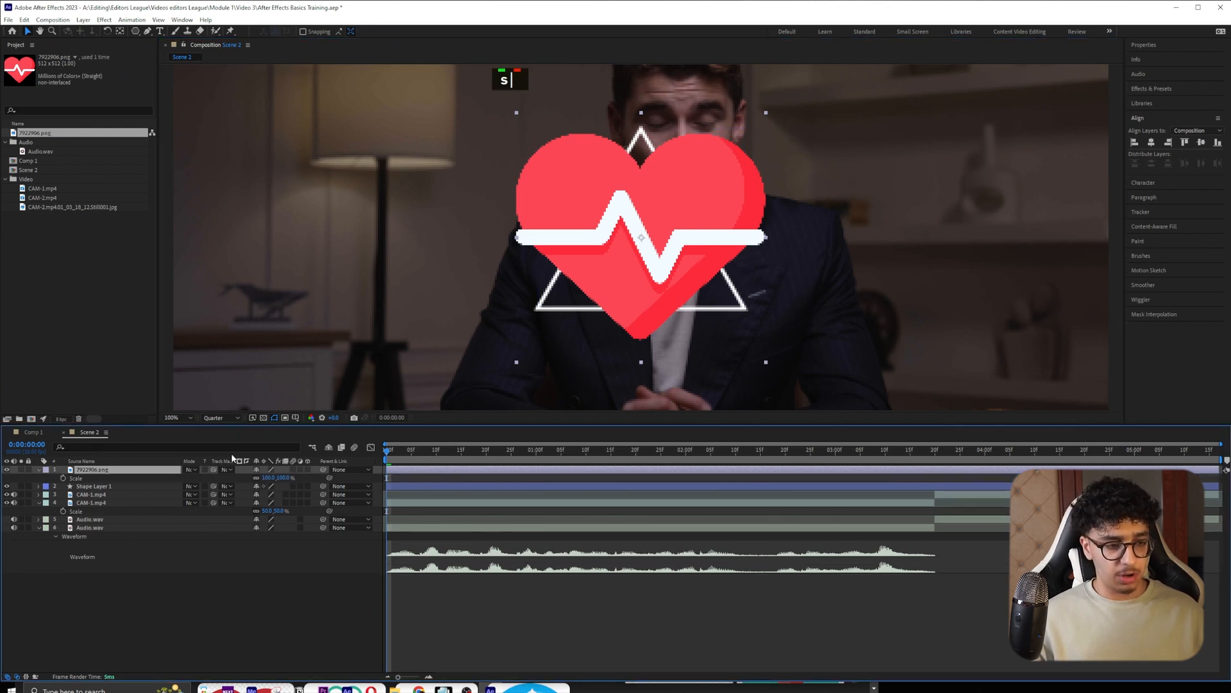
drag(285, 476, 234, 466)
key(v)
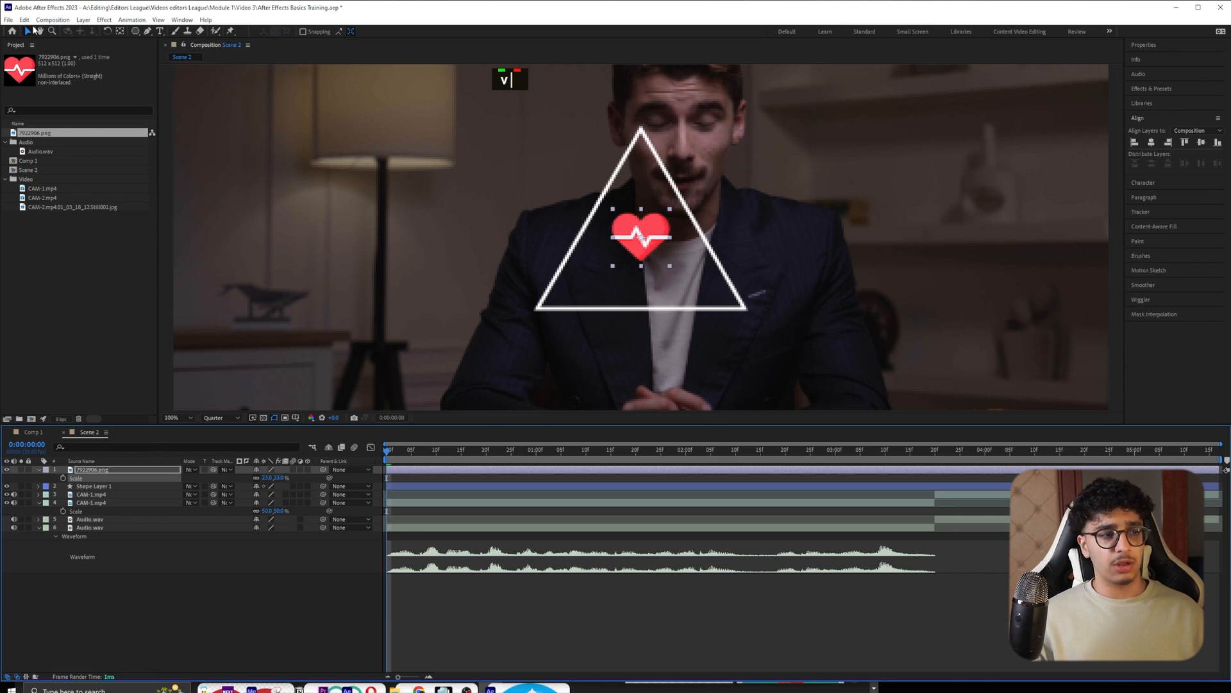
double_click(745, 575)
- Select the heart icon in Scene 2 and set the composition preview resolution to Full
scroll(644, 252, down, 2)
scroll(644, 251, up, 1)
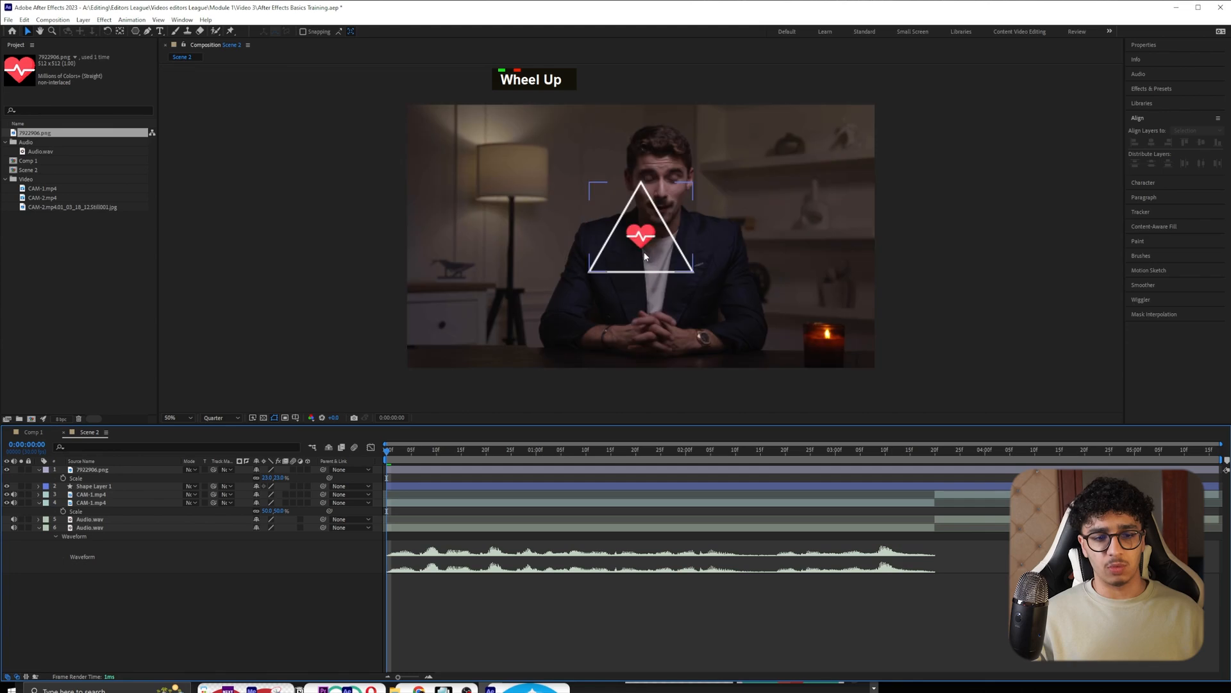
click(644, 237)
key(s)
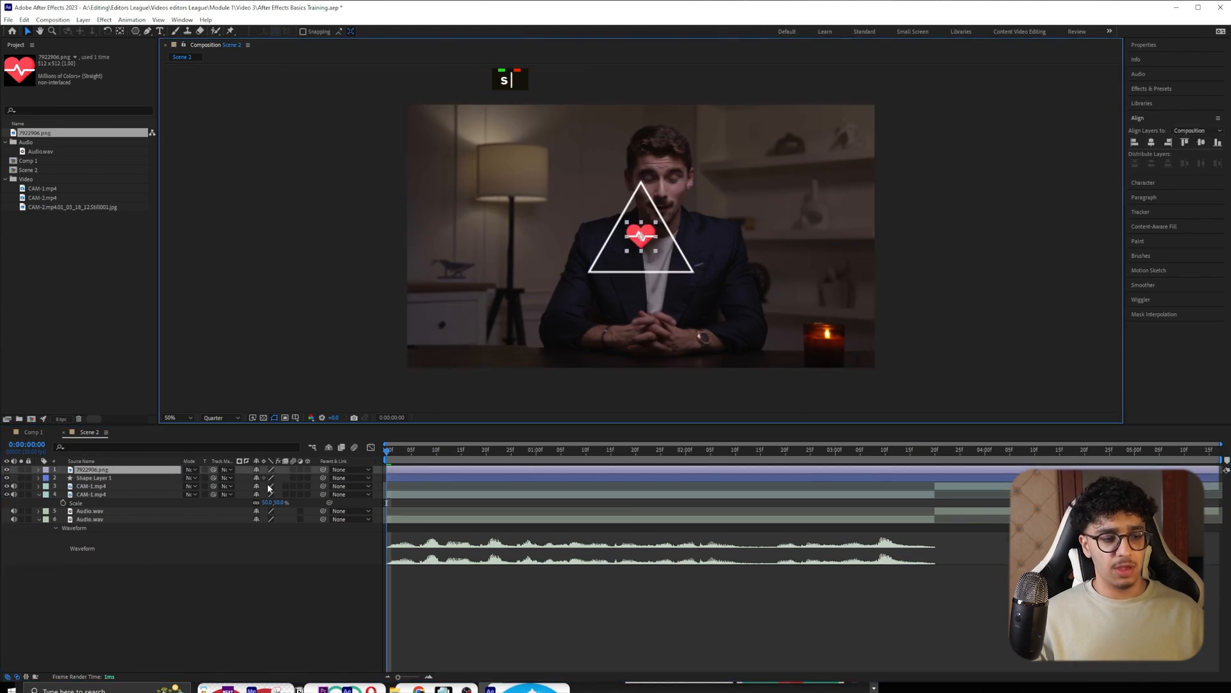
scroll(656, 275, up, 2)
click(220, 417)
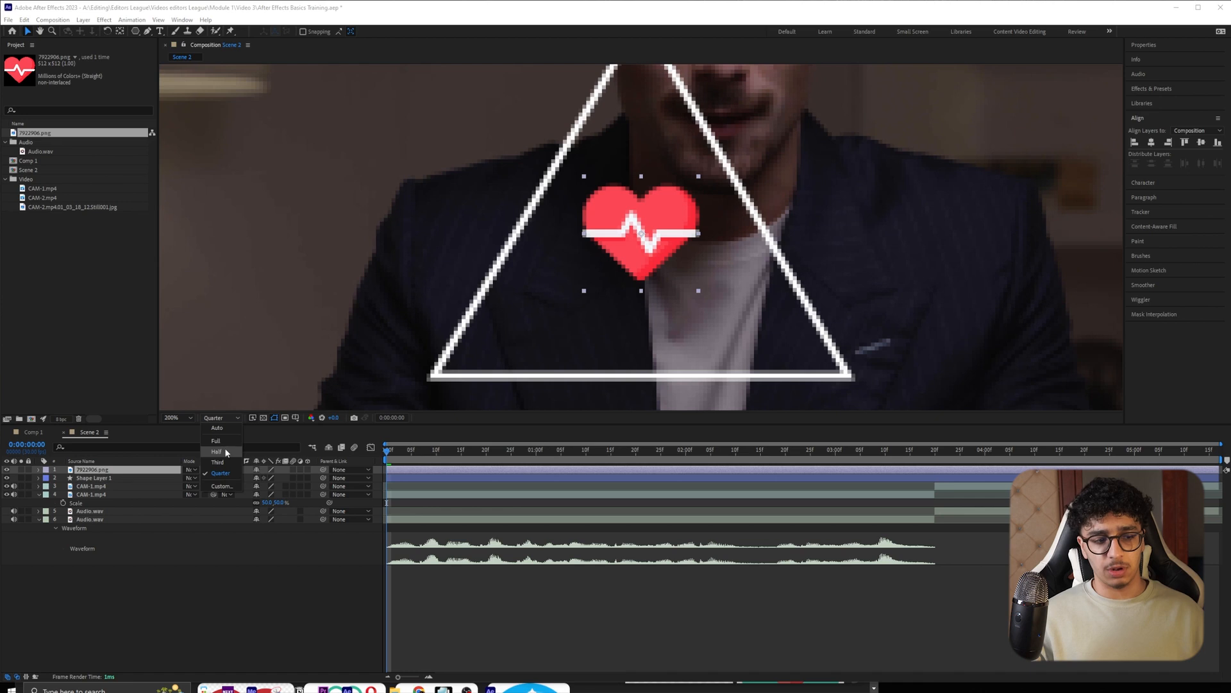
click(222, 442)
- Move the heart icon slightly lower inside the triangle and scale it to about 27%
key(s)
drag(272, 478, 372, 472)
drag(652, 225, 657, 259)
drag(277, 478, 313, 479)
scroll(694, 320, down, 2)
scroll(695, 316, down, 1)
scroll(675, 286, up, 2)
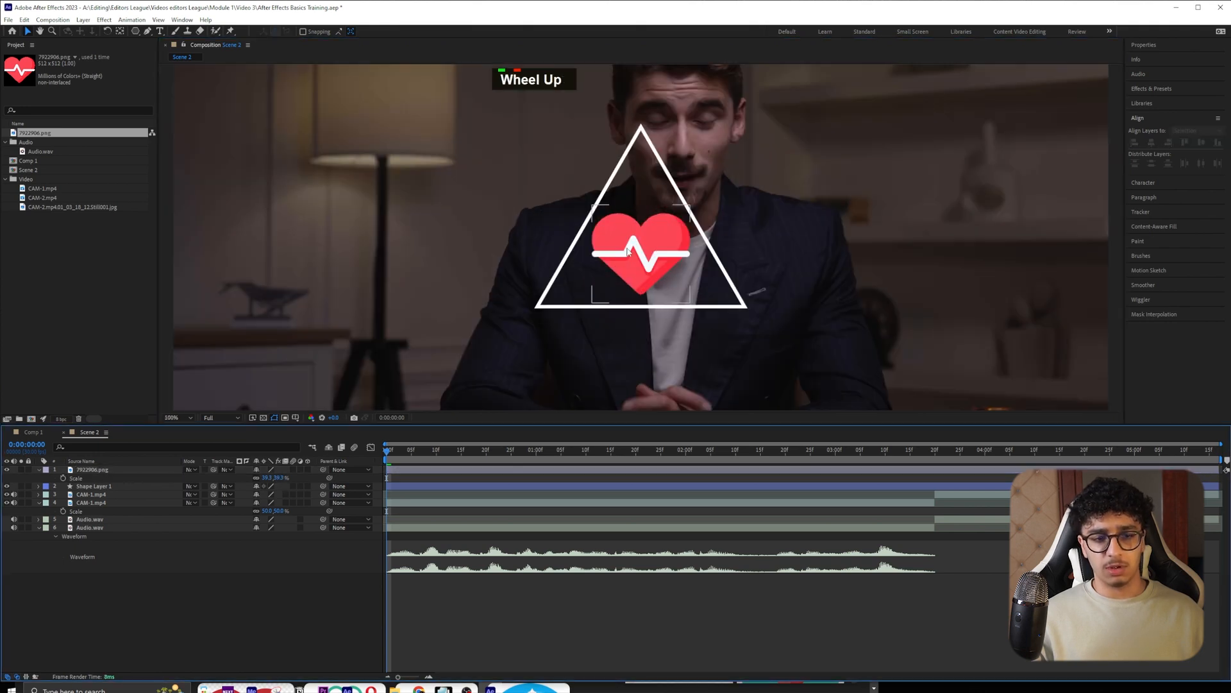
click(625, 255)
drag(276, 478, 199, 478)
scroll(673, 255, down, 1)
click(664, 235)
click(130, 489)
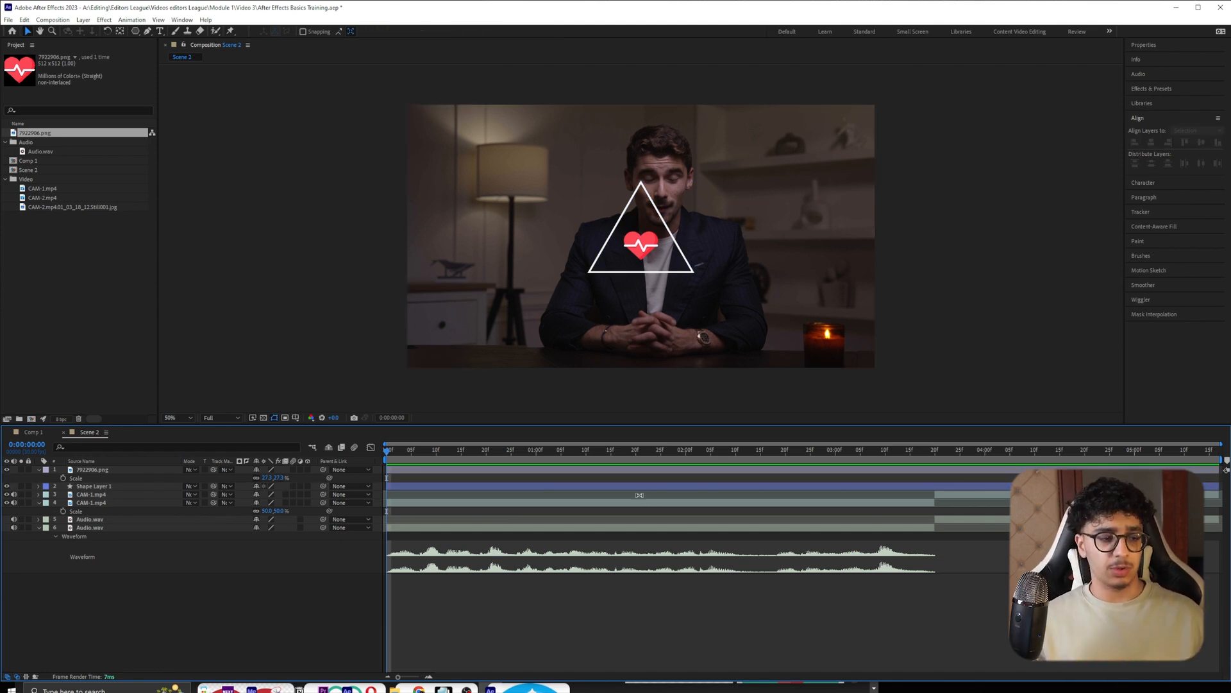
- Duplicate the triangle's Shape Layer 1 twice, move both copies above the heart icon layer and give them a peach label colour
click(136, 486)
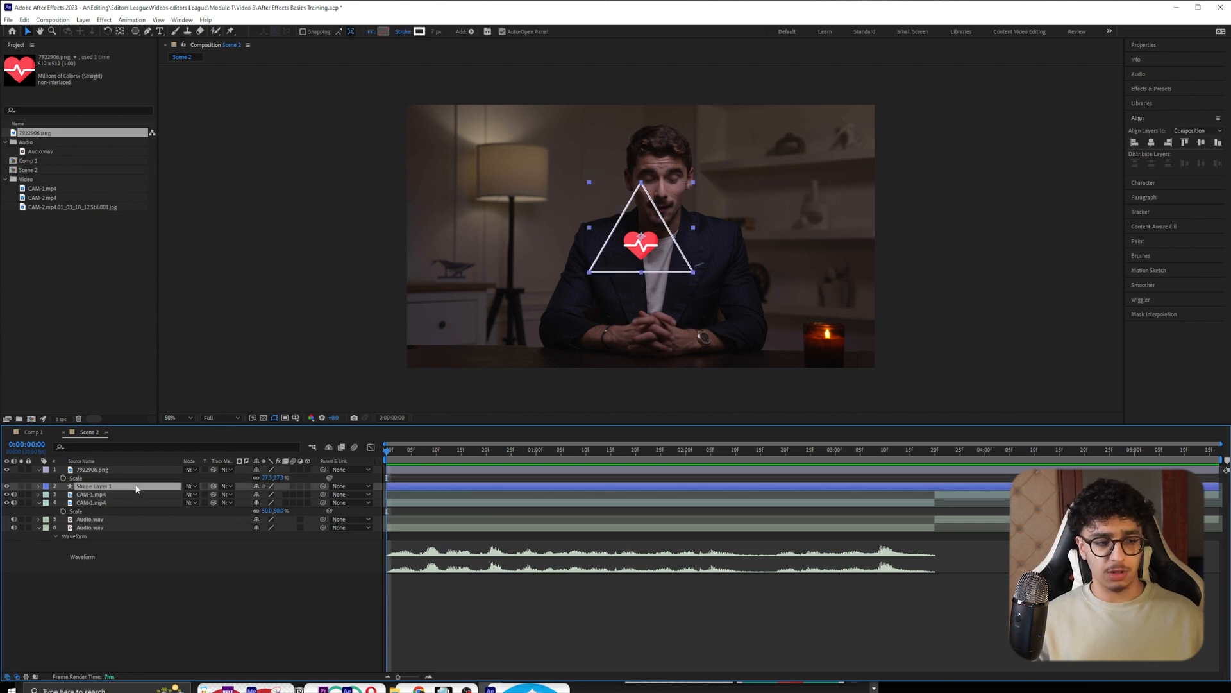
key(ctrl+d)
key(ctrl+d)
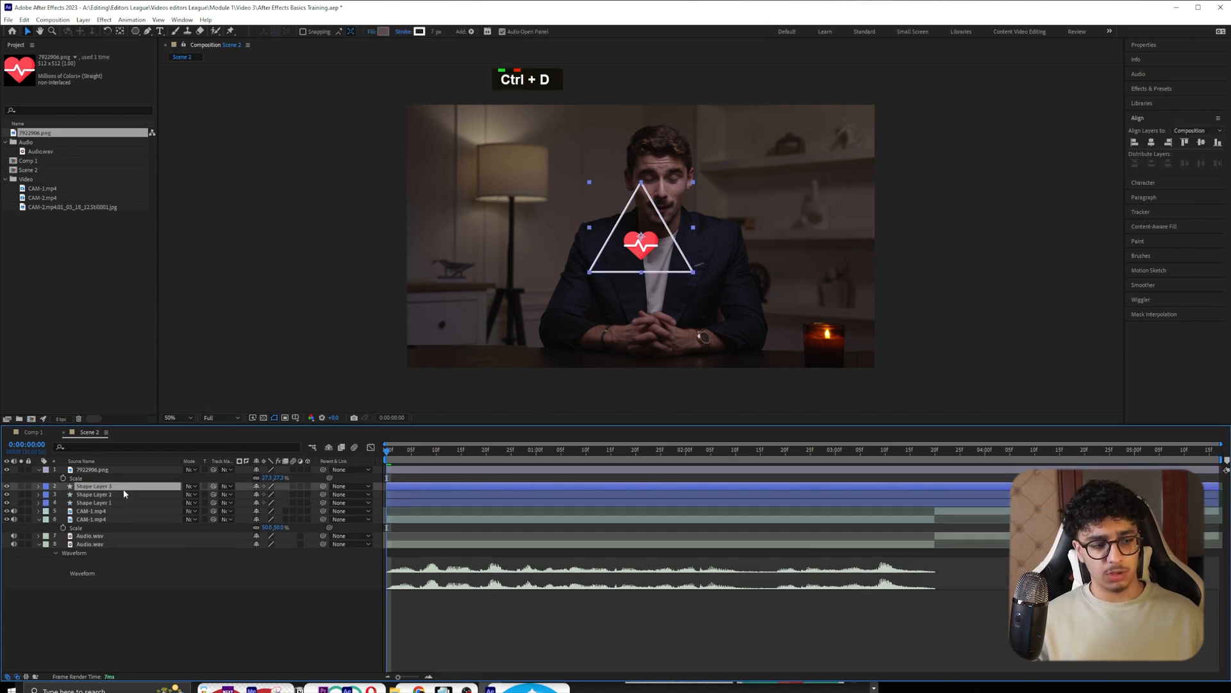
shift+click(116, 494)
drag(116, 494, 127, 472)
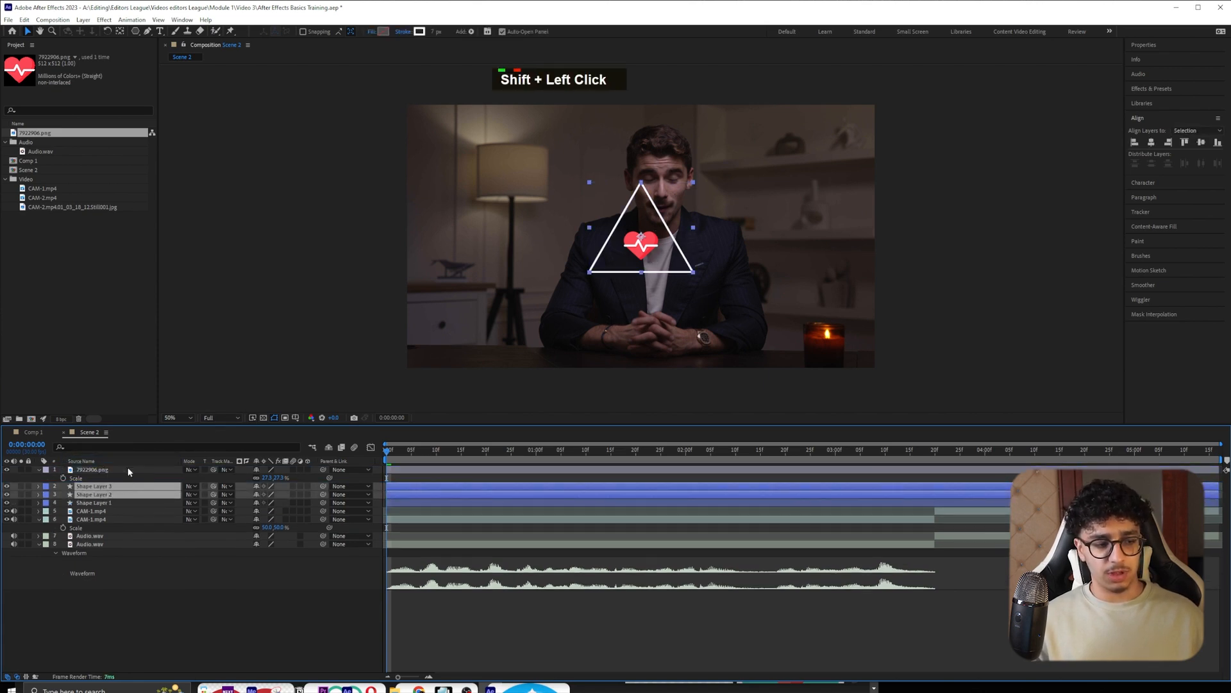
click(47, 472)
click(80, 346)
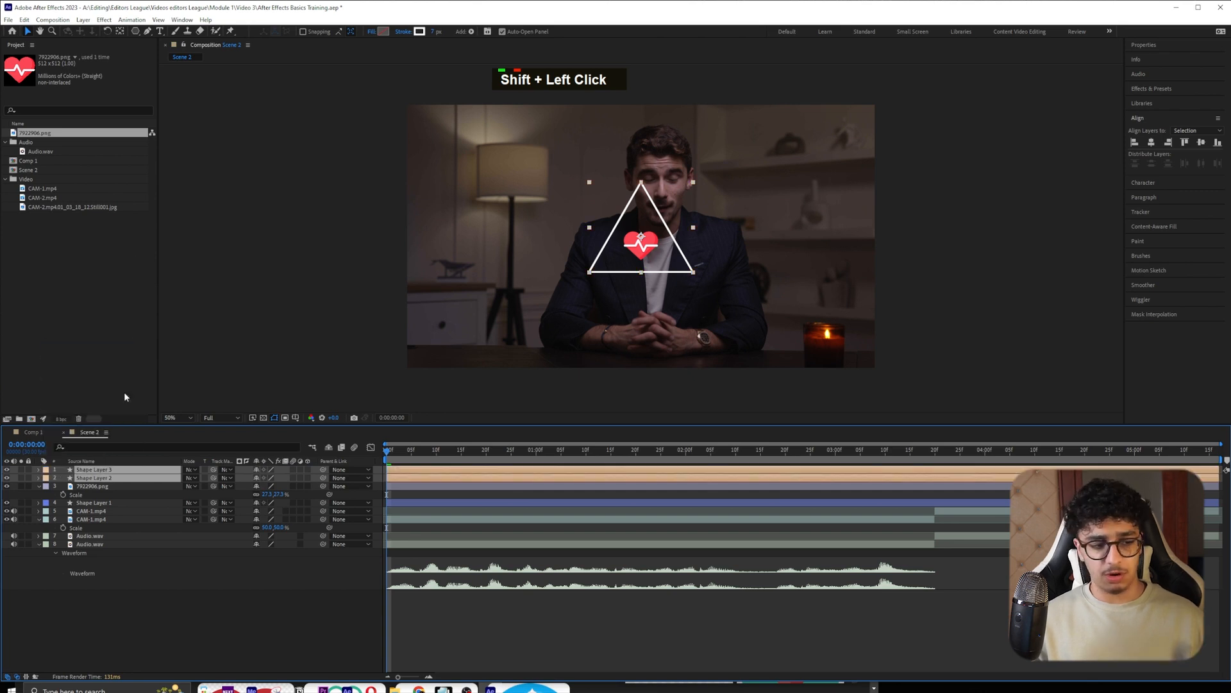
- Try moving the Shape Layer 1 triangle independently of the heart icon and undo the move
click(98, 487)
shift+click(103, 506)
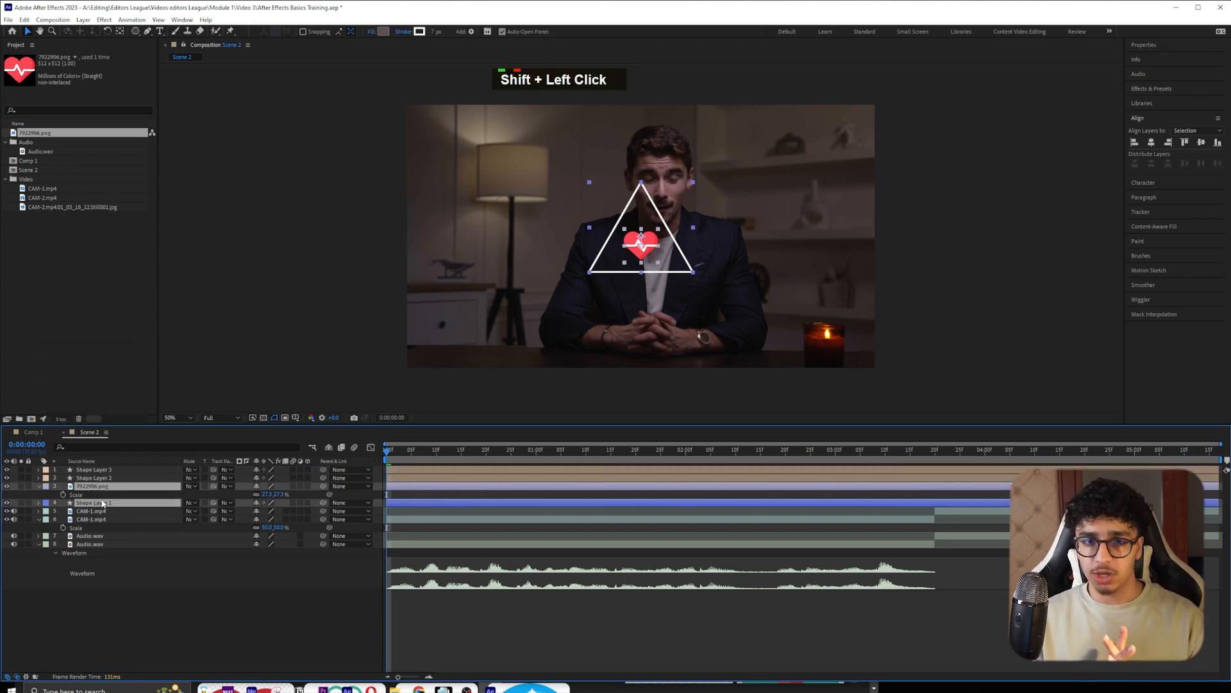
double_click(104, 504)
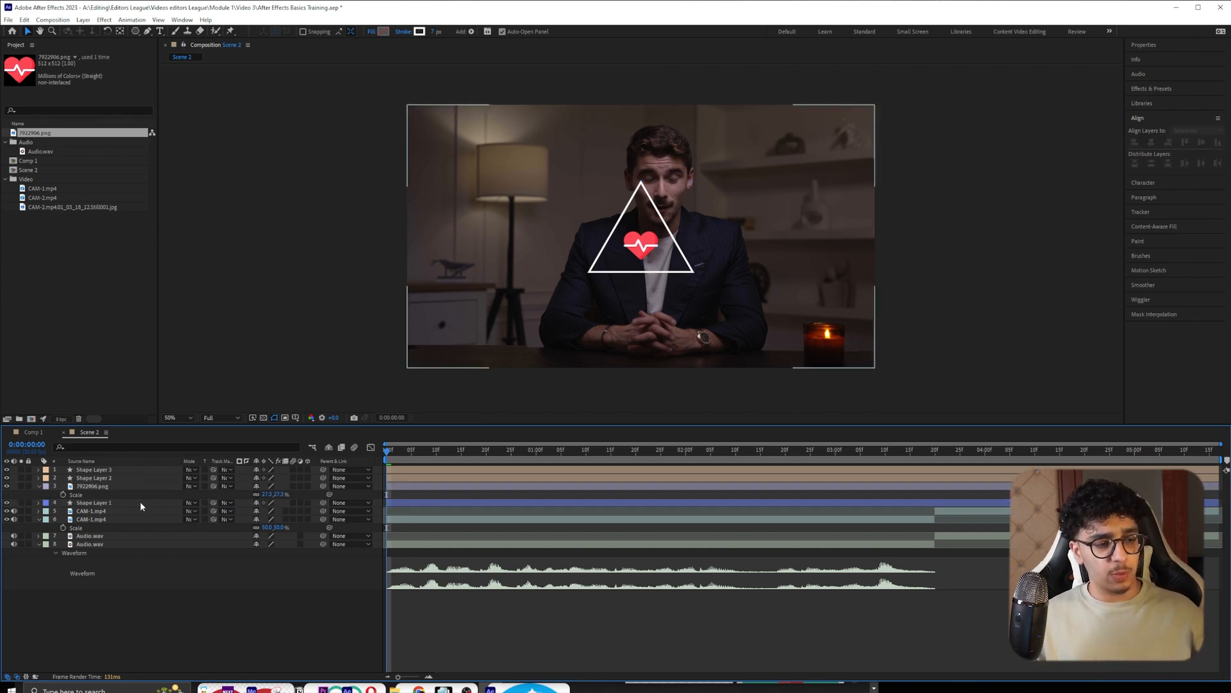
drag(650, 250, 681, 230)
key(ctrl+z)
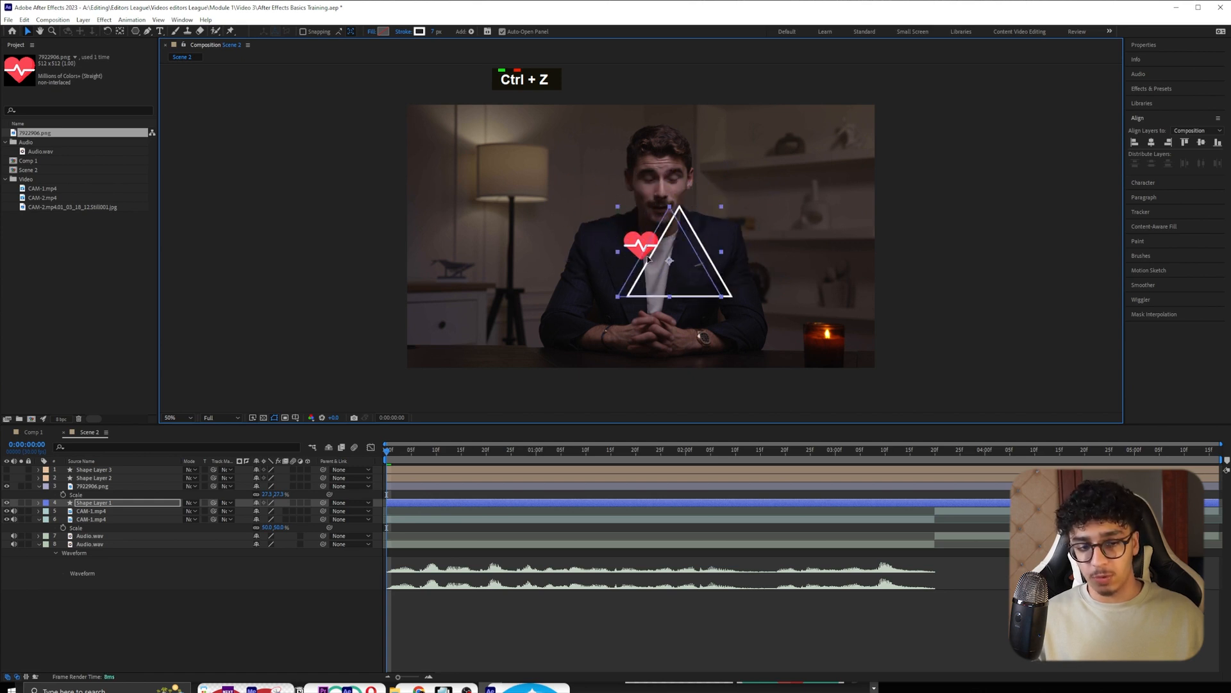
key(ctrl+z)
key(ctrl+z)
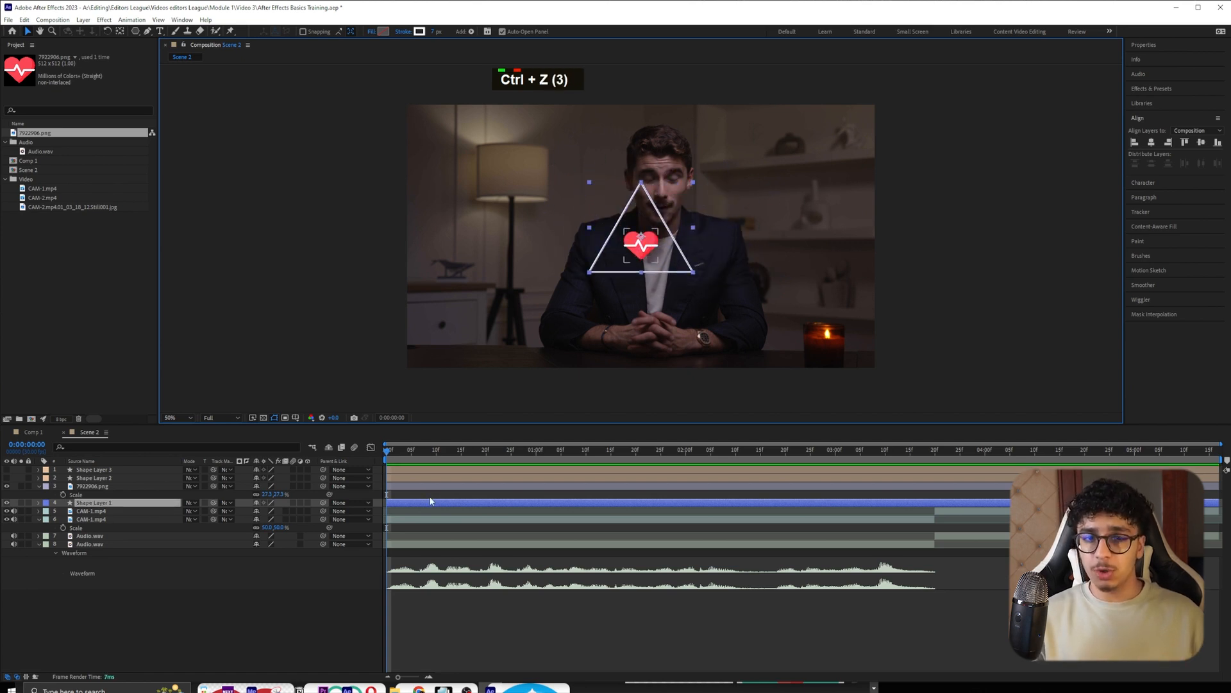
- Pre-compose 7922906.png and Shape Layer 1 together under the default name, moving all attributes and adjusting the duration to the selected layers
click(118, 487)
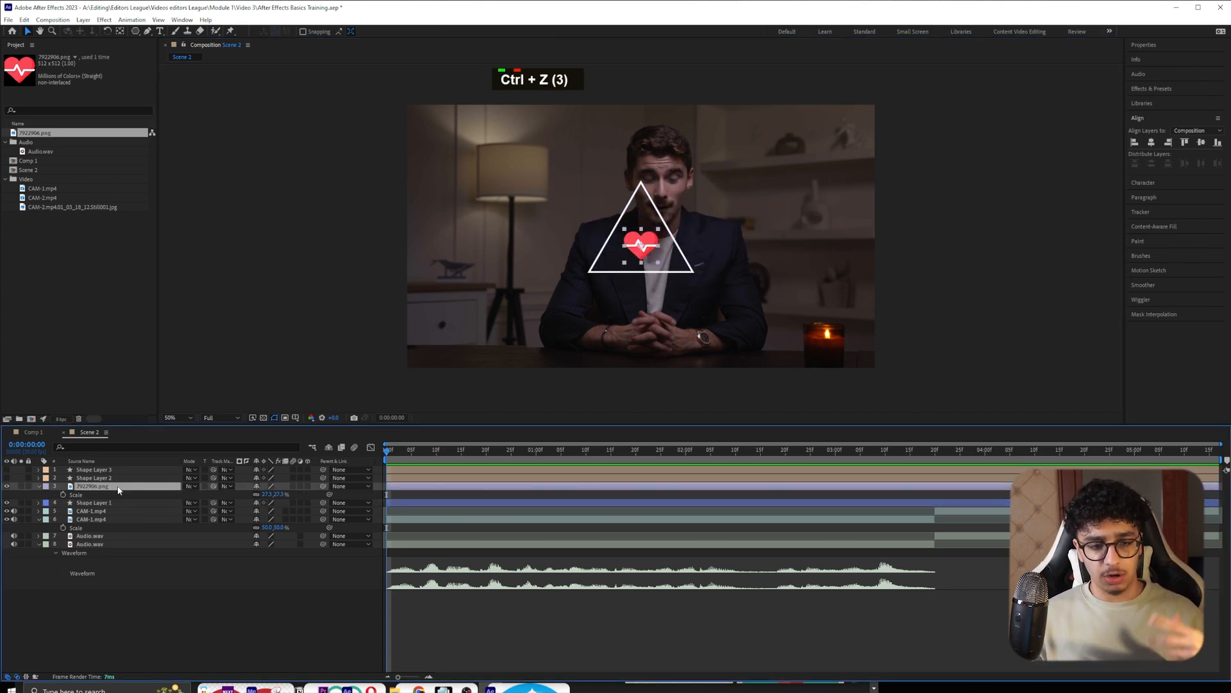
click(109, 504)
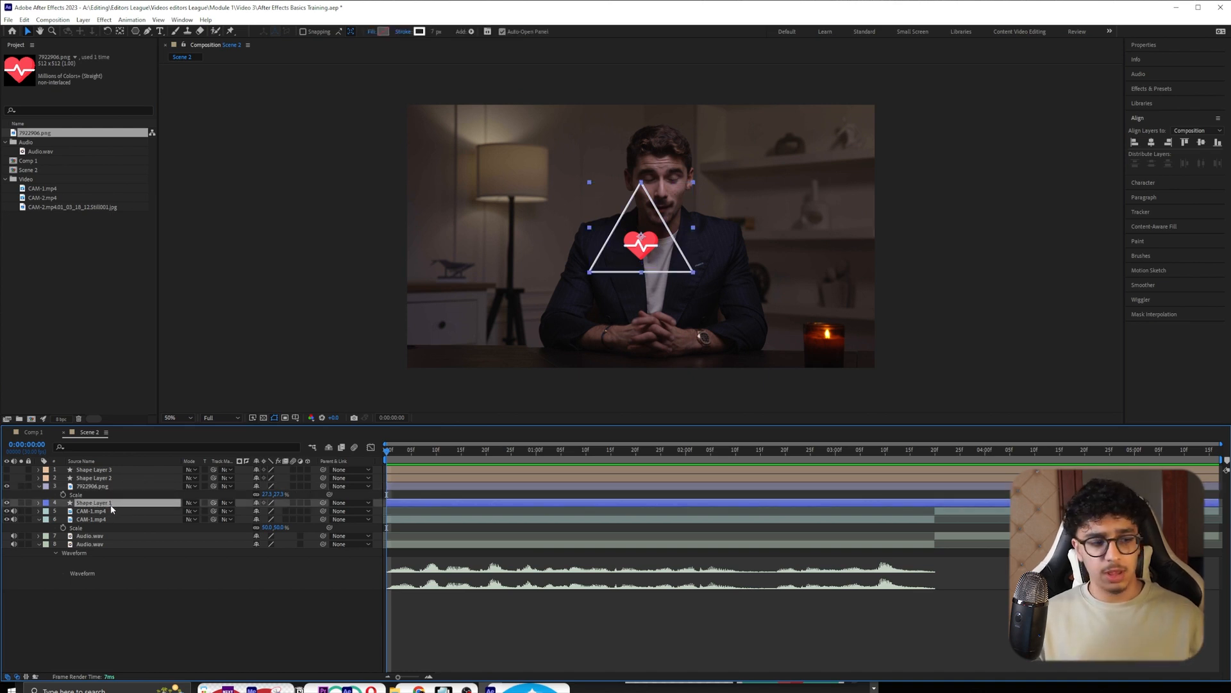
ctrl+click(120, 487)
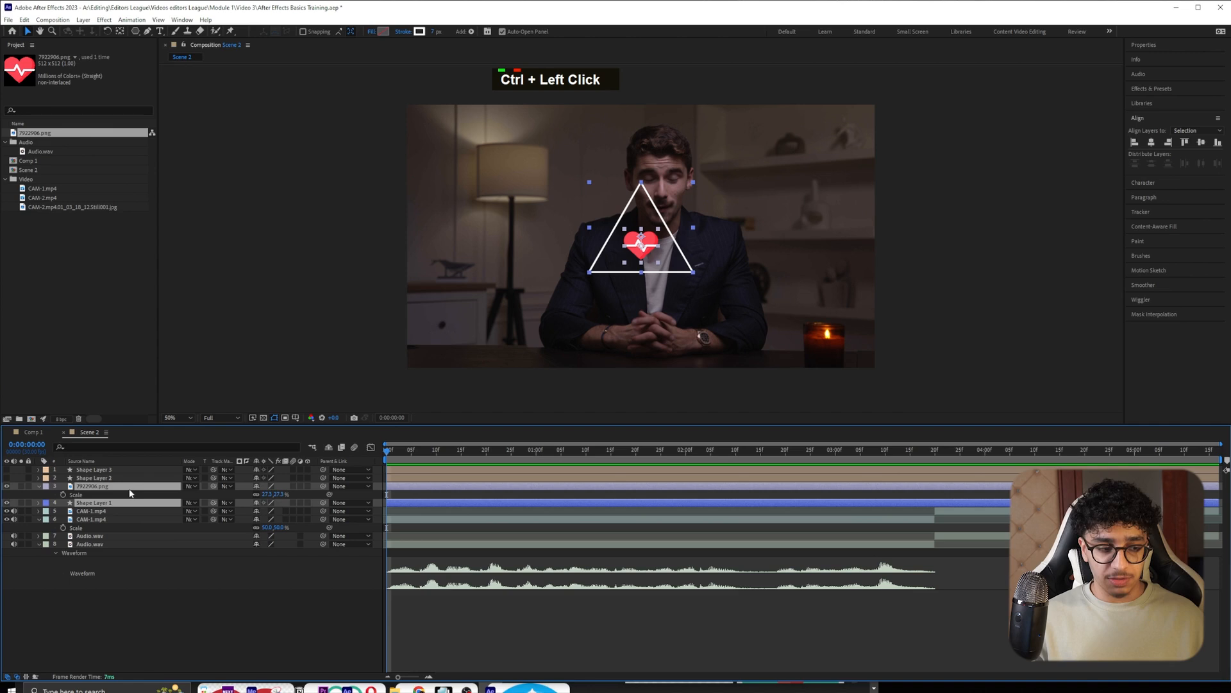
right_click(130, 492)
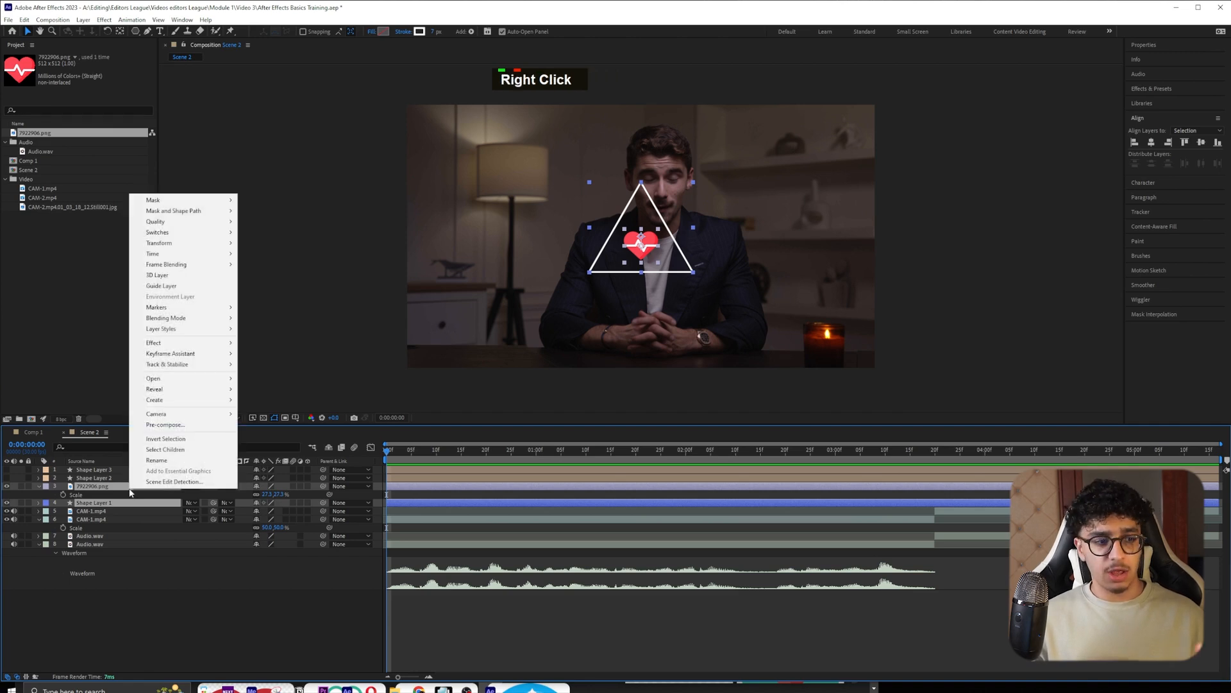
click(181, 425)
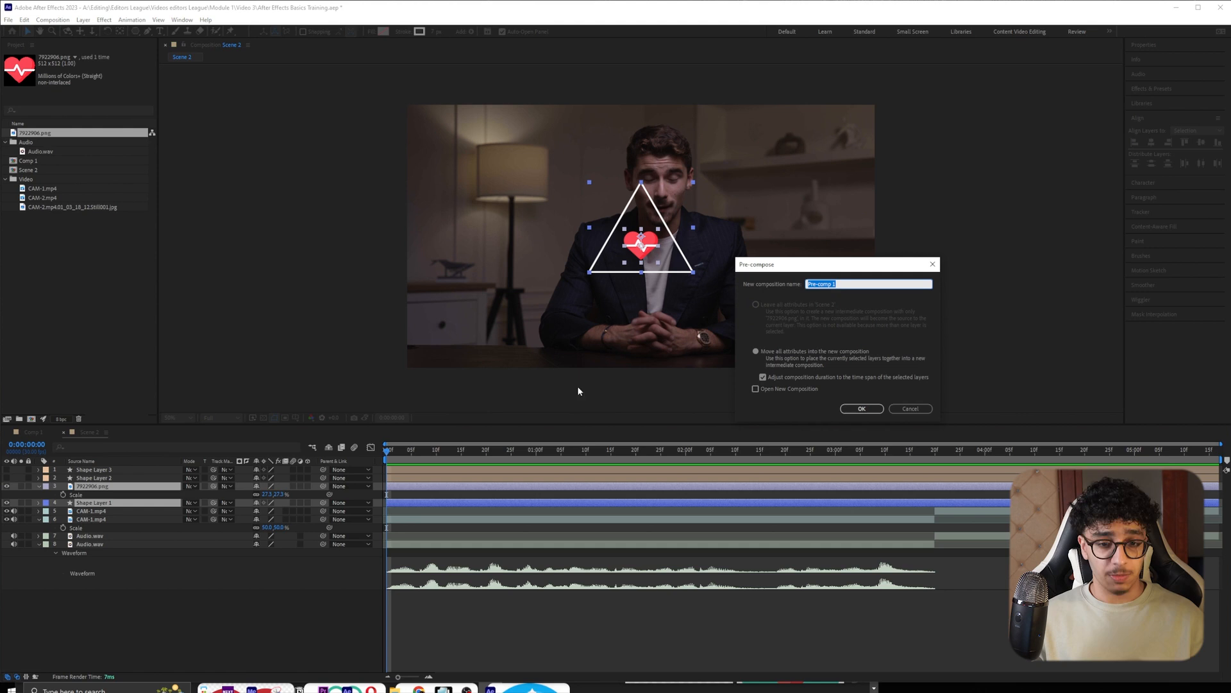
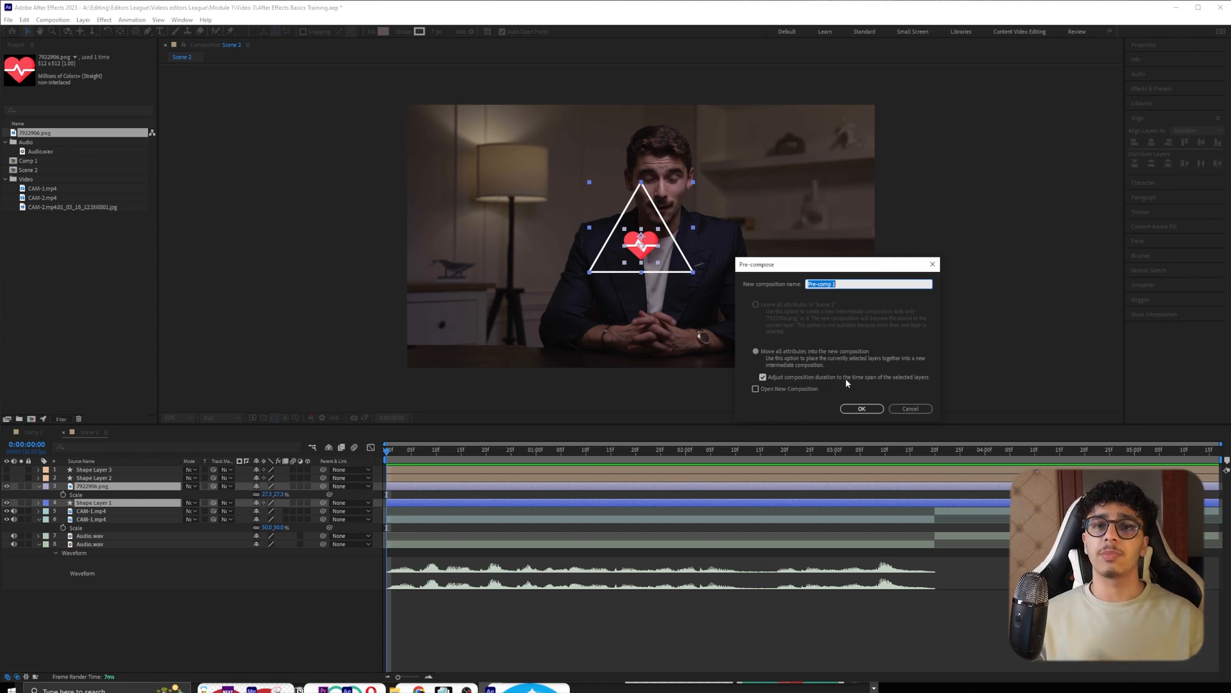
click(856, 409)
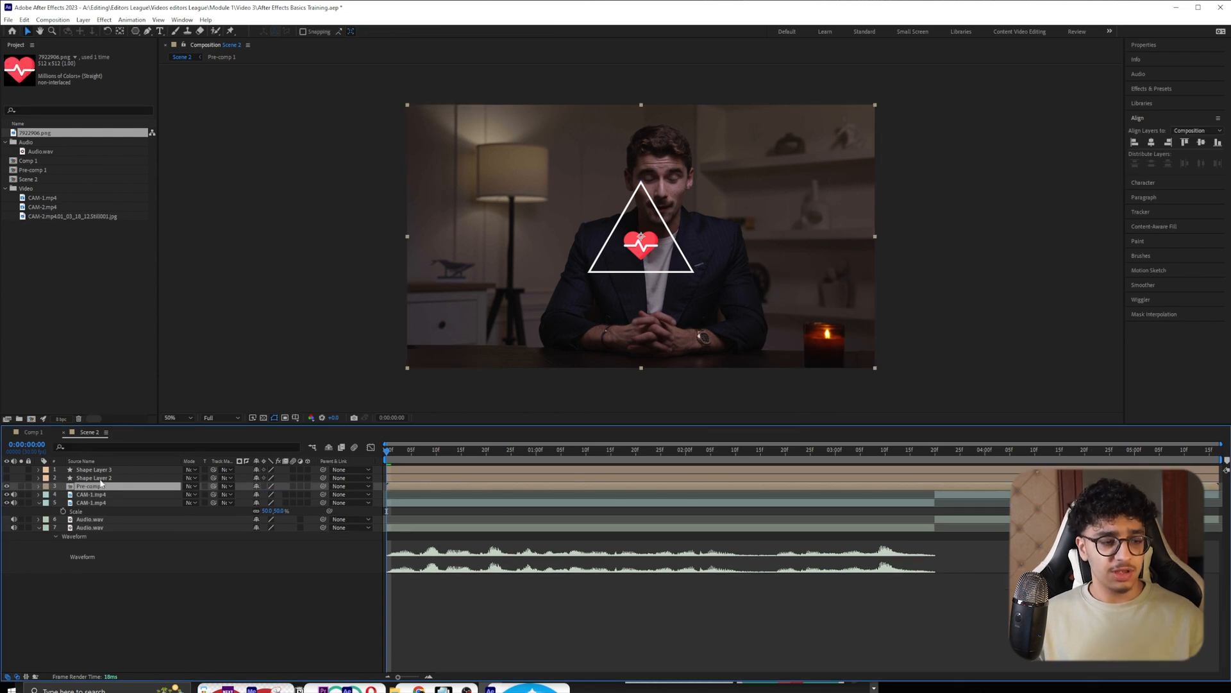
- Examine the layers inside Pre-comp 1 and toggle the pre-comp's visibility in Scene 2, ending inside the pre-comp
double_click(102, 487)
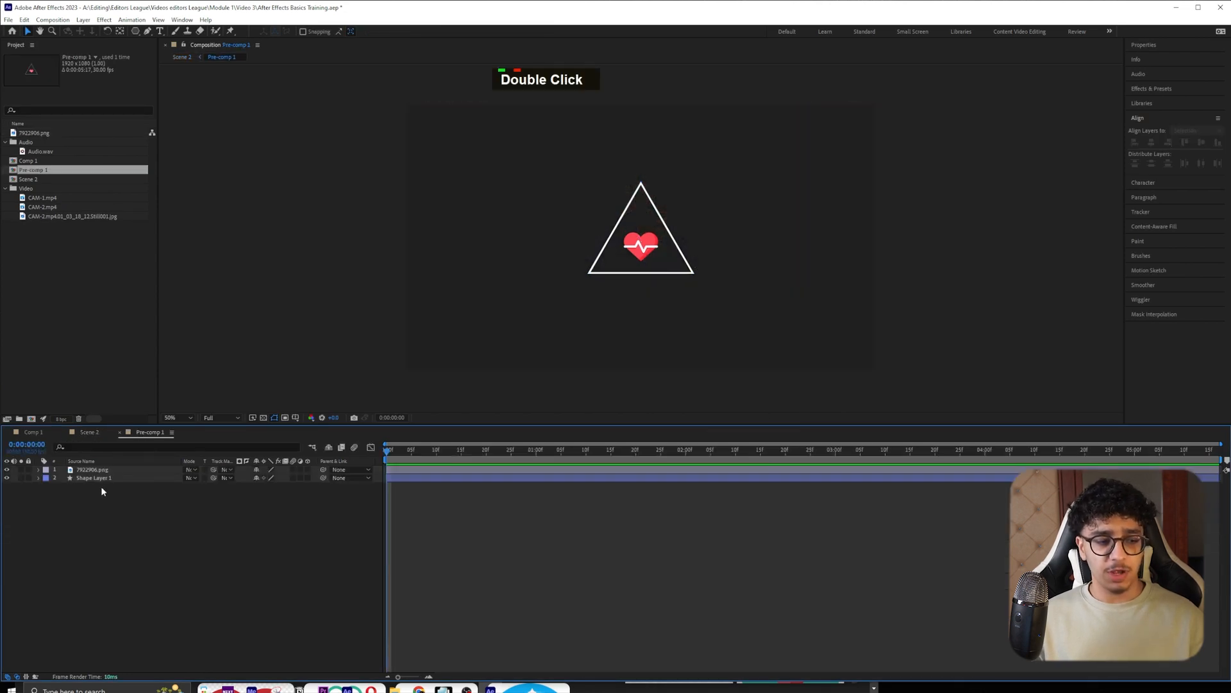
click(100, 431)
click(8, 486)
click(8, 486)
click(8, 486)
click(8, 486)
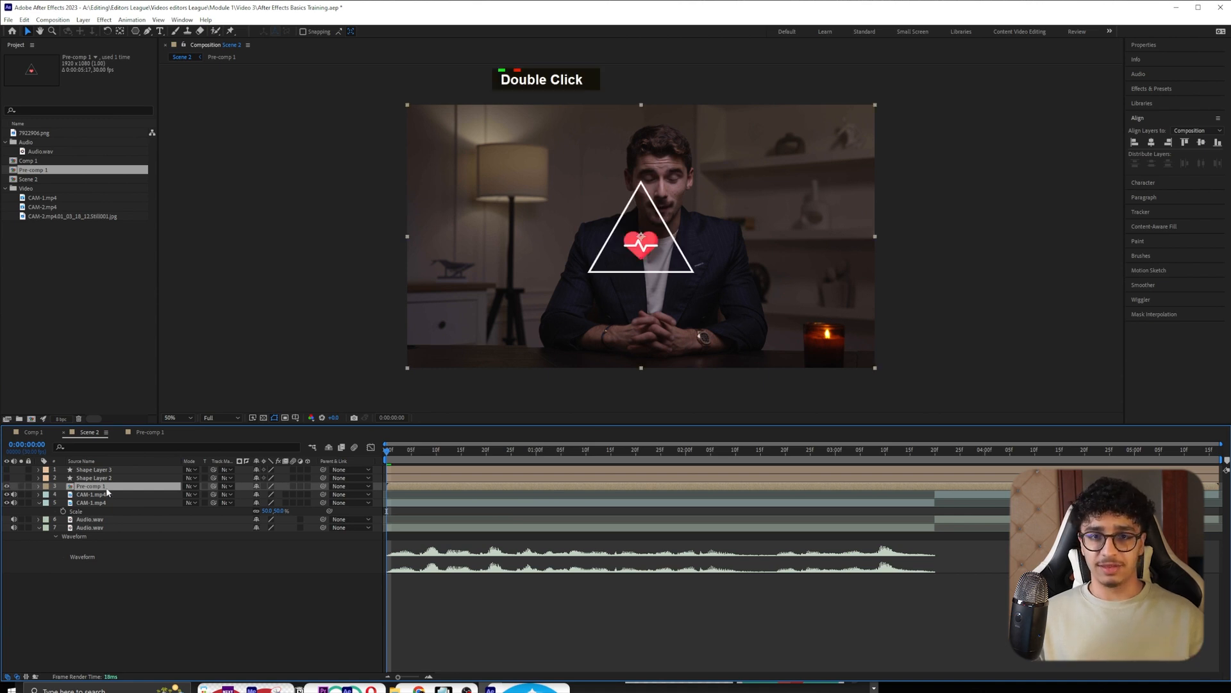
double_click(90, 486)
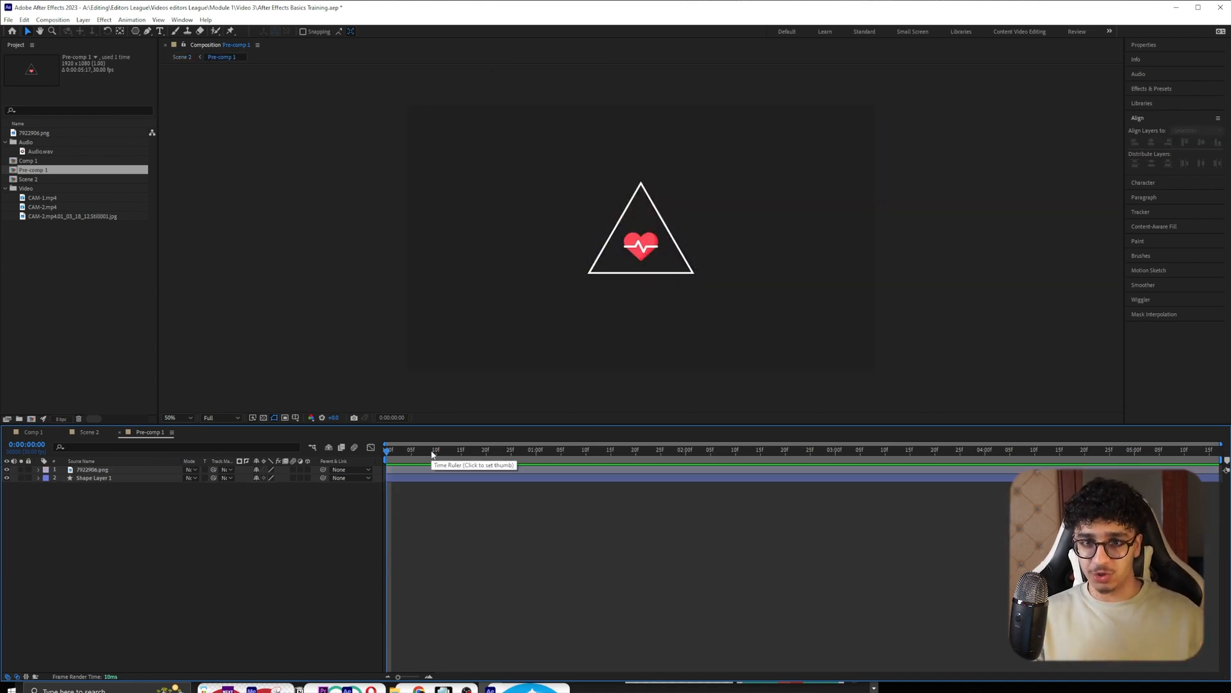
click(649, 204)
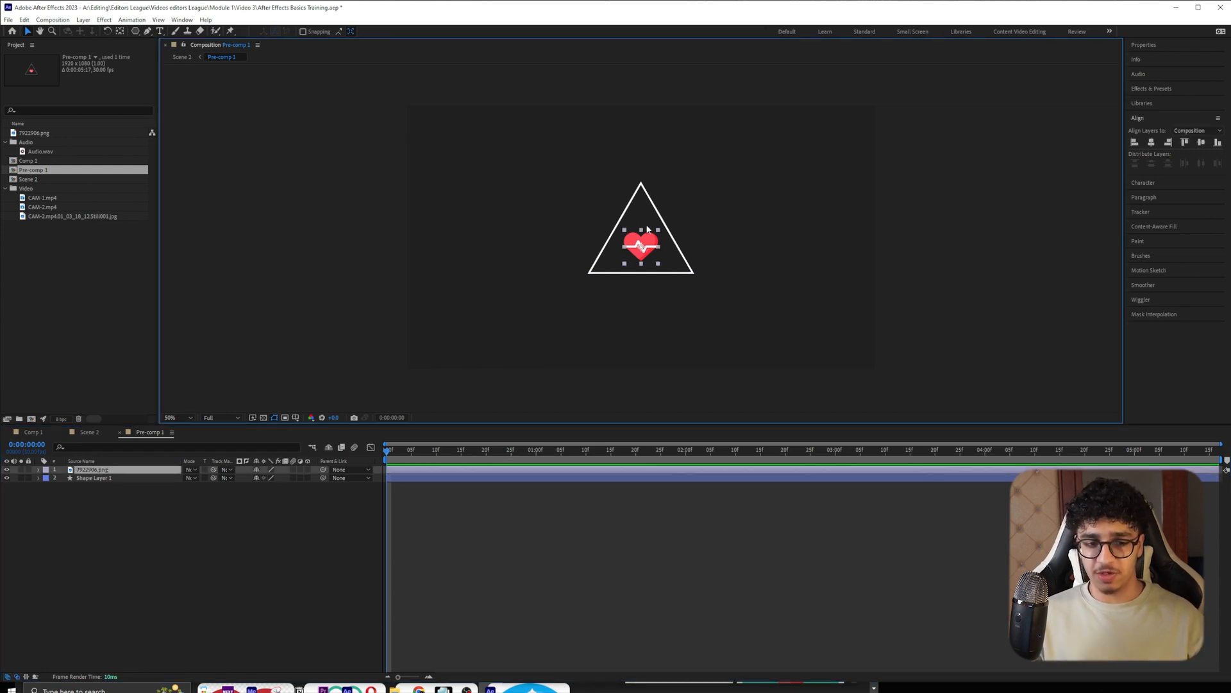
click(720, 496)
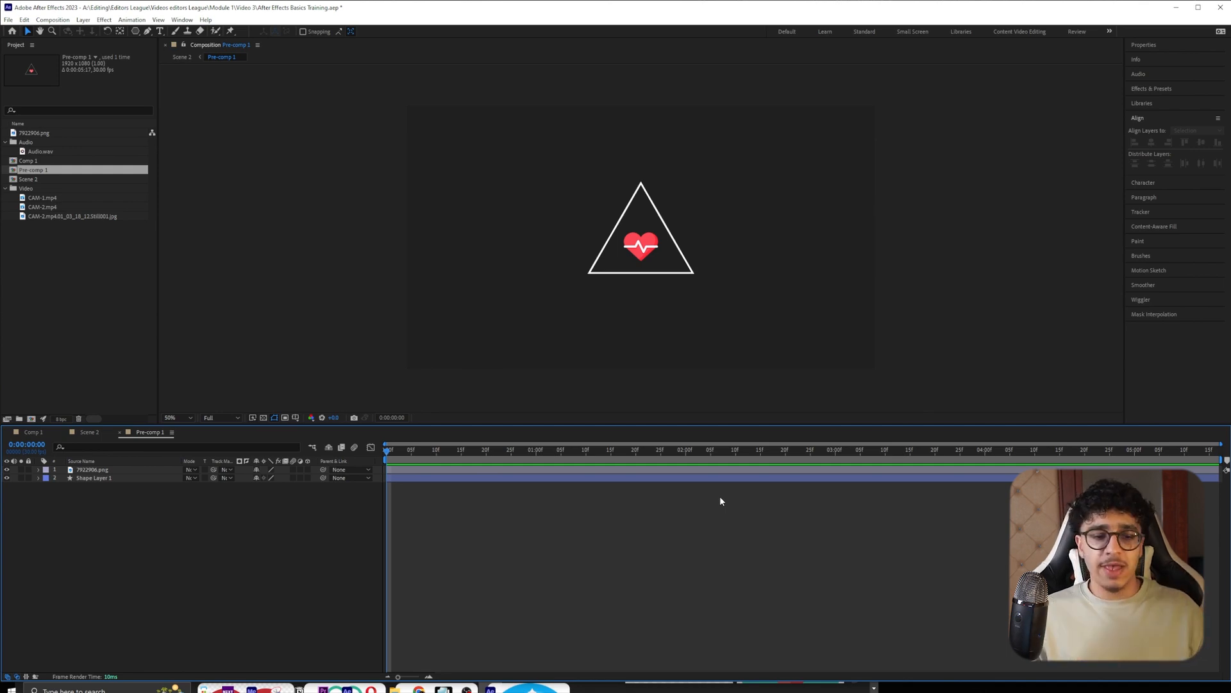
- Draw a curved line across the triangle inside Pre-comp 1 with the Pen tool and check it in Scene 2
click(149, 31)
click(521, 211)
drag(703, 245, 789, 214)
click(325, 510)
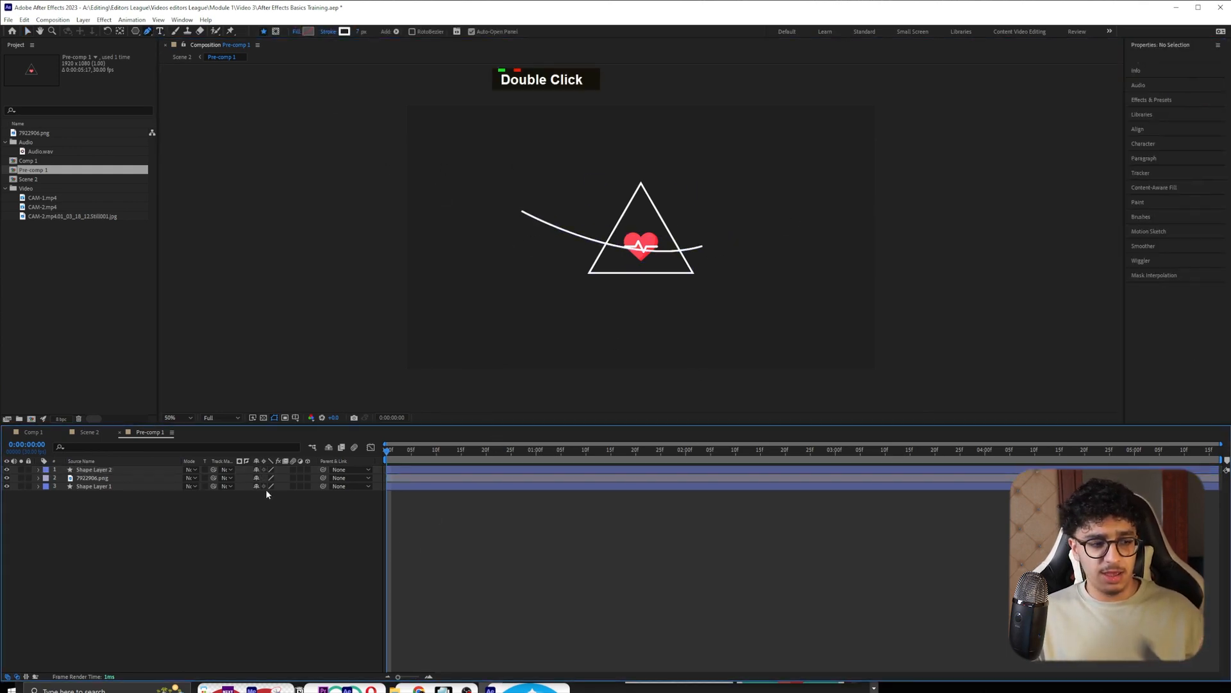
click(97, 432)
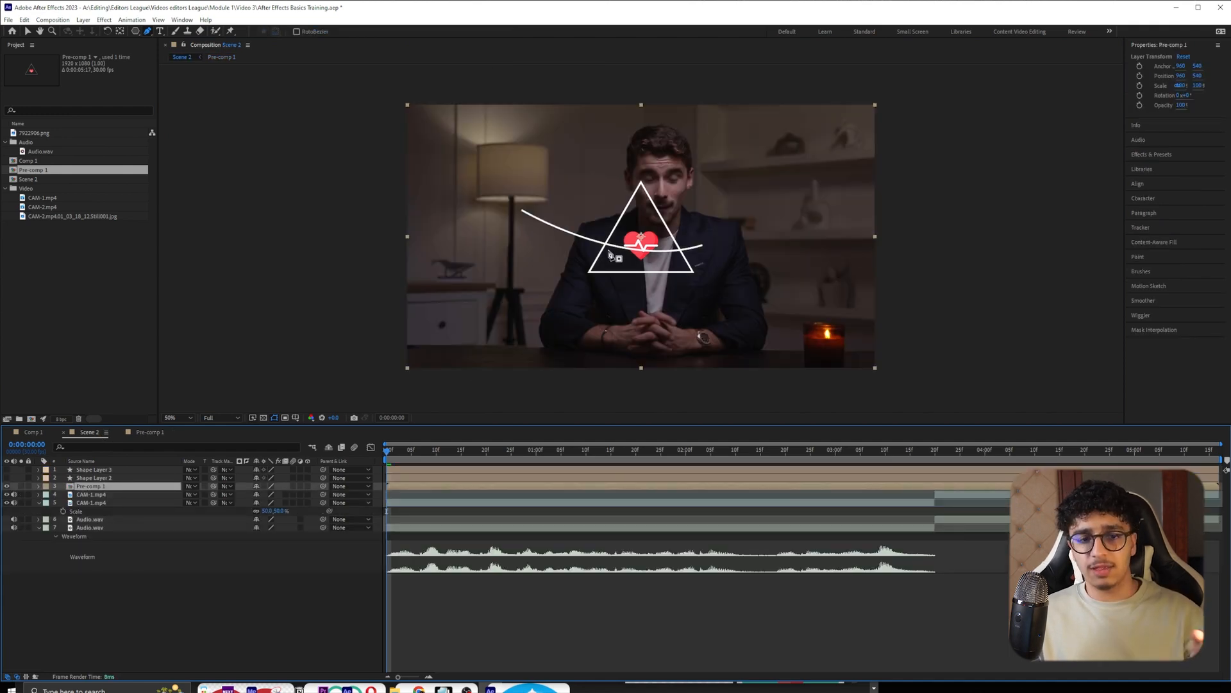
- Delete the curved line's layer from Pre-comp 1 and return to Scene 2
double_click(445, 486)
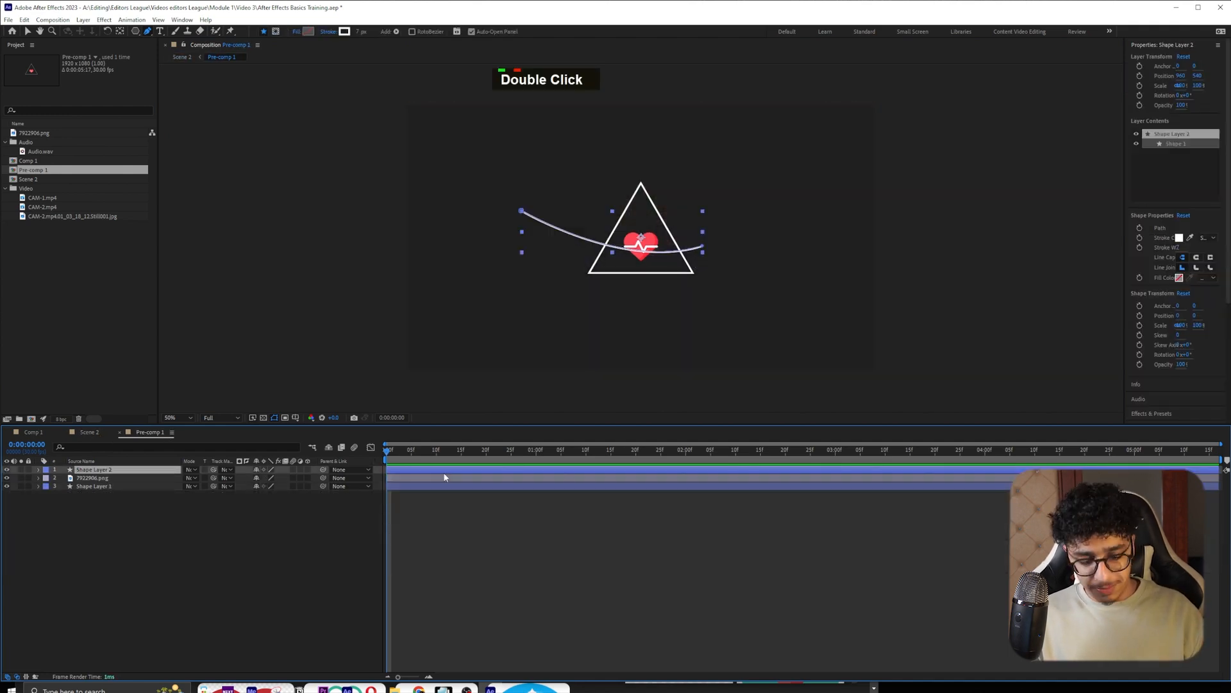
key(Delete)
click(89, 431)
- Hide Pre-comp 1 and show the Shape Layer 2 triangle in Scene 2
click(121, 479)
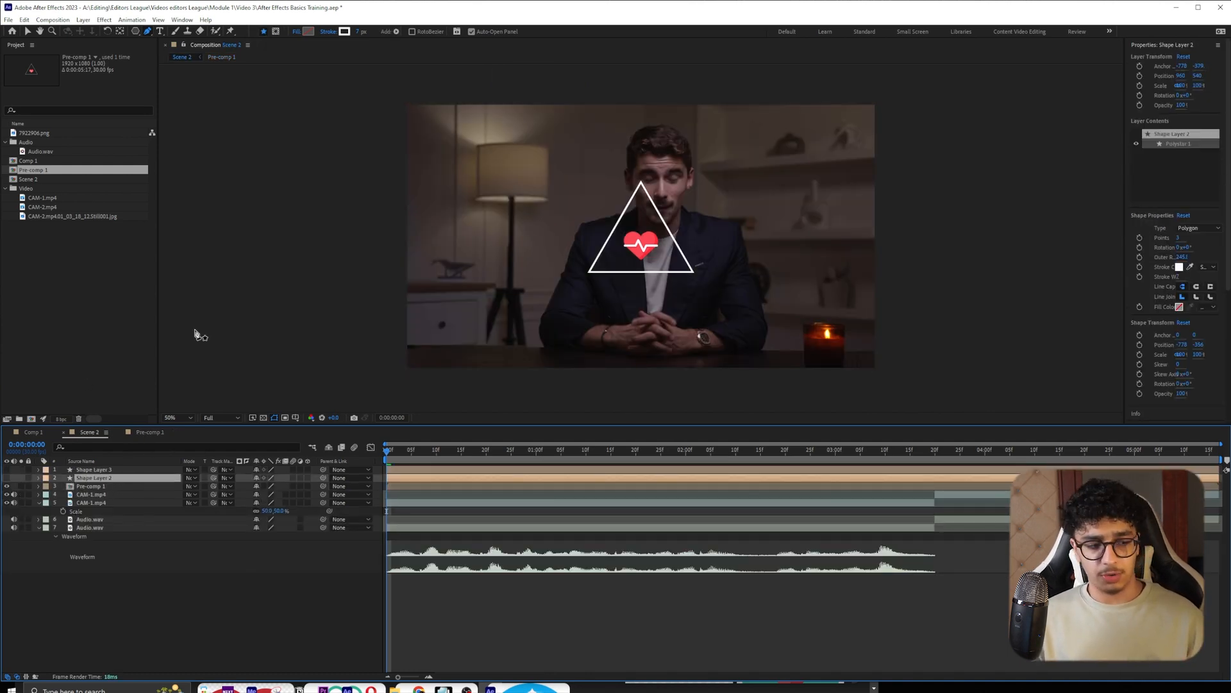
click(7, 486)
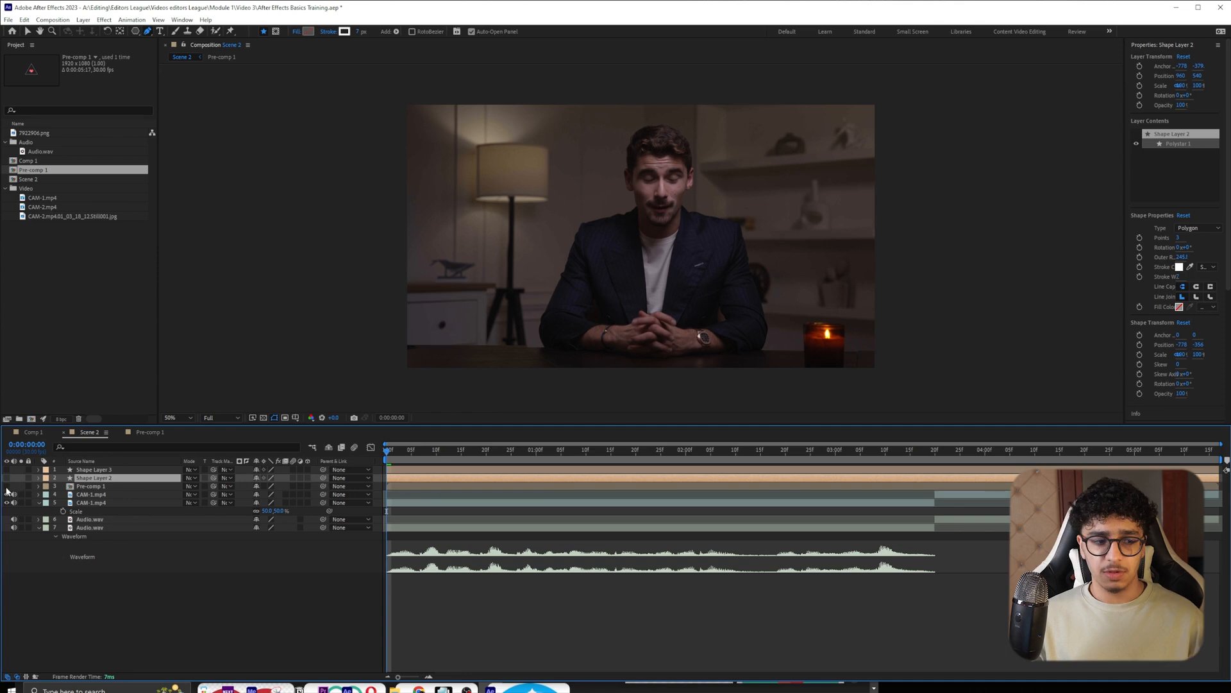
click(7, 478)
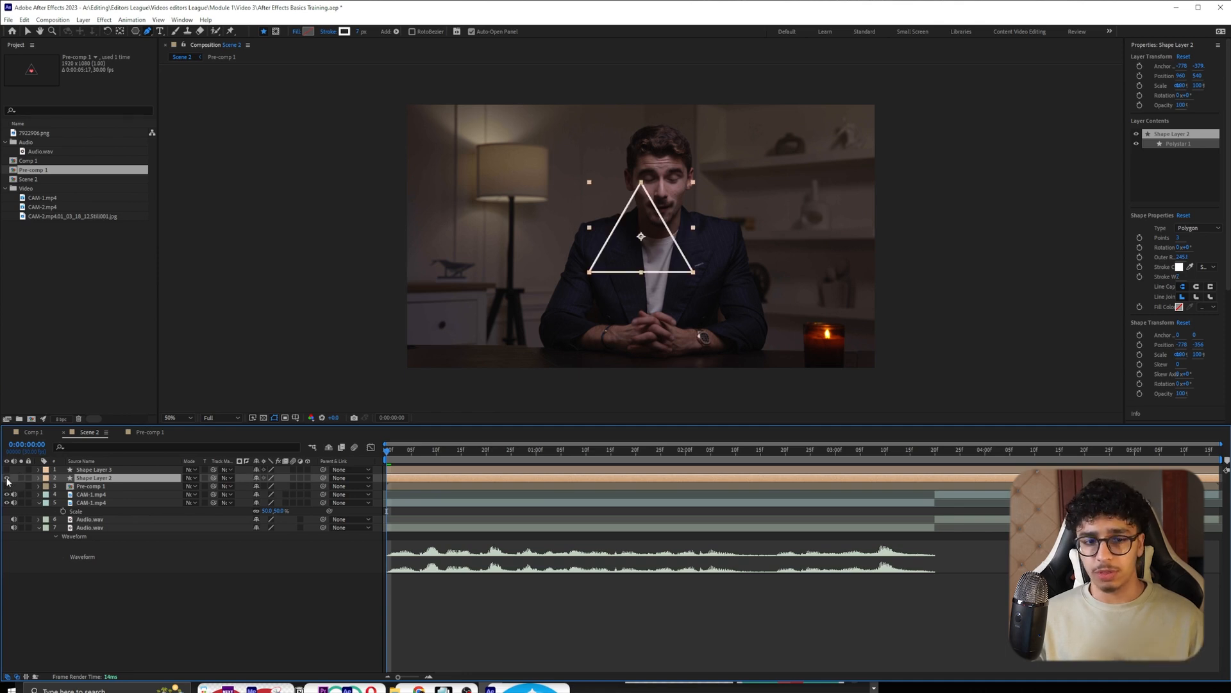
click(187, 599)
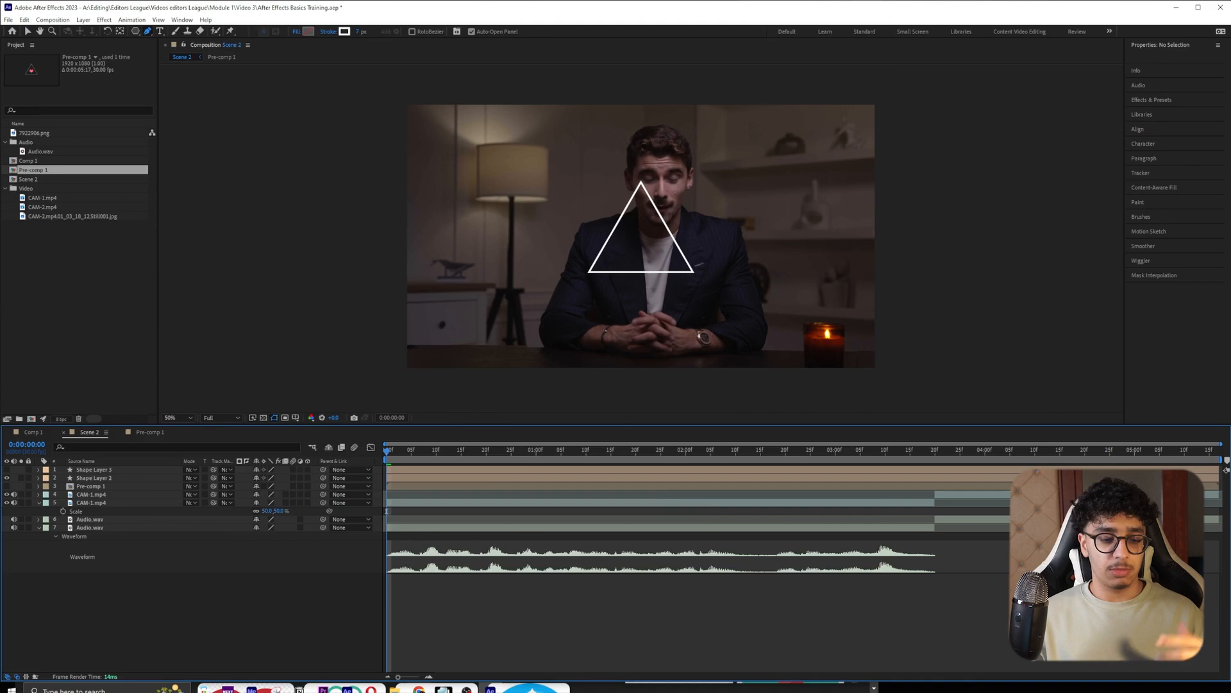
- Switch to the Chrome browser and search Google Images for "income icon png"
click(419, 689)
triple_click(209, 82)
text(income icon png)
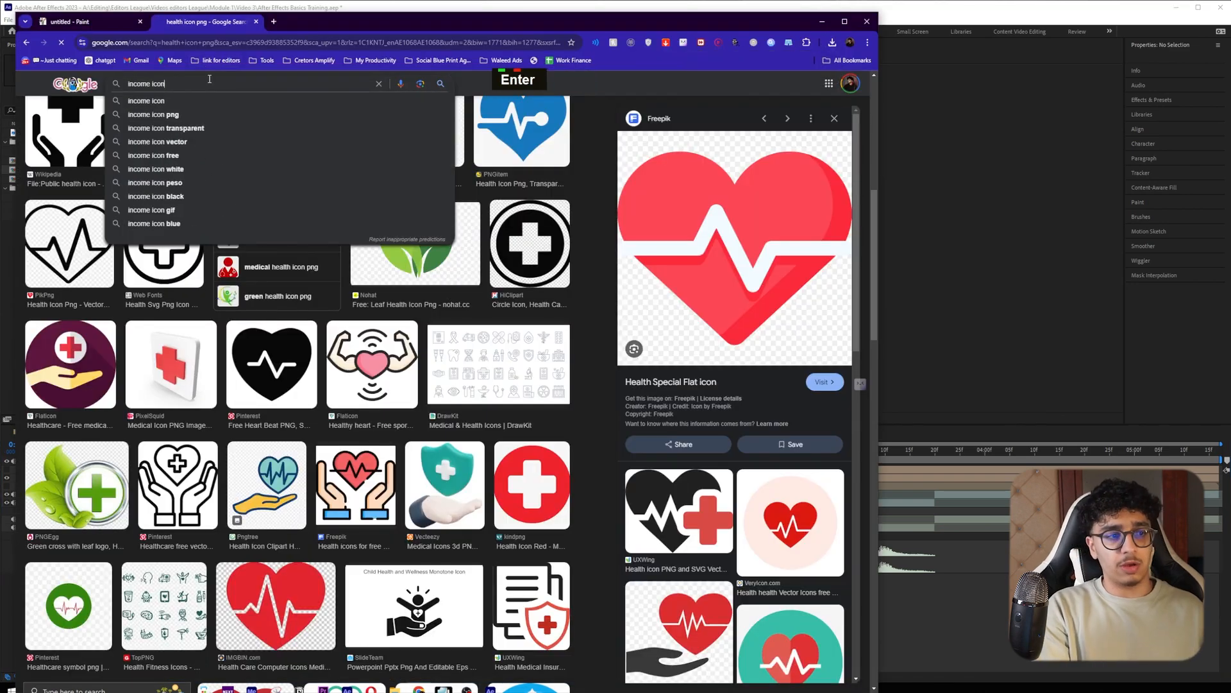
key(Return)
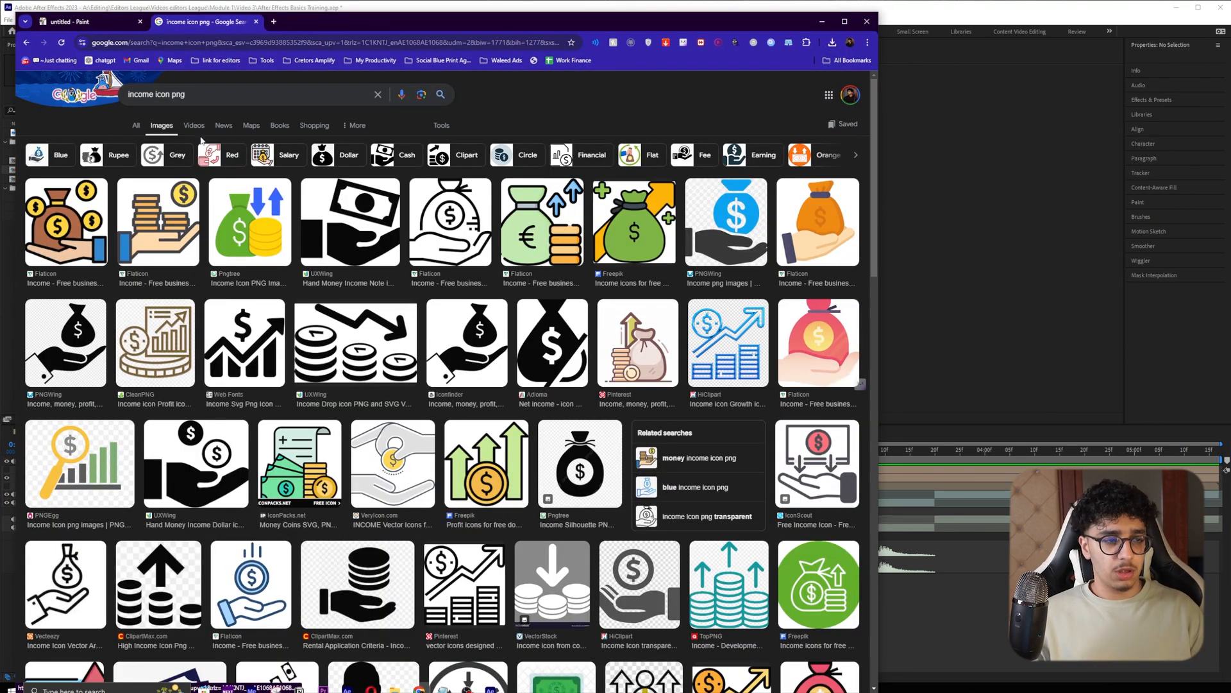
drag(192, 94, 113, 93)
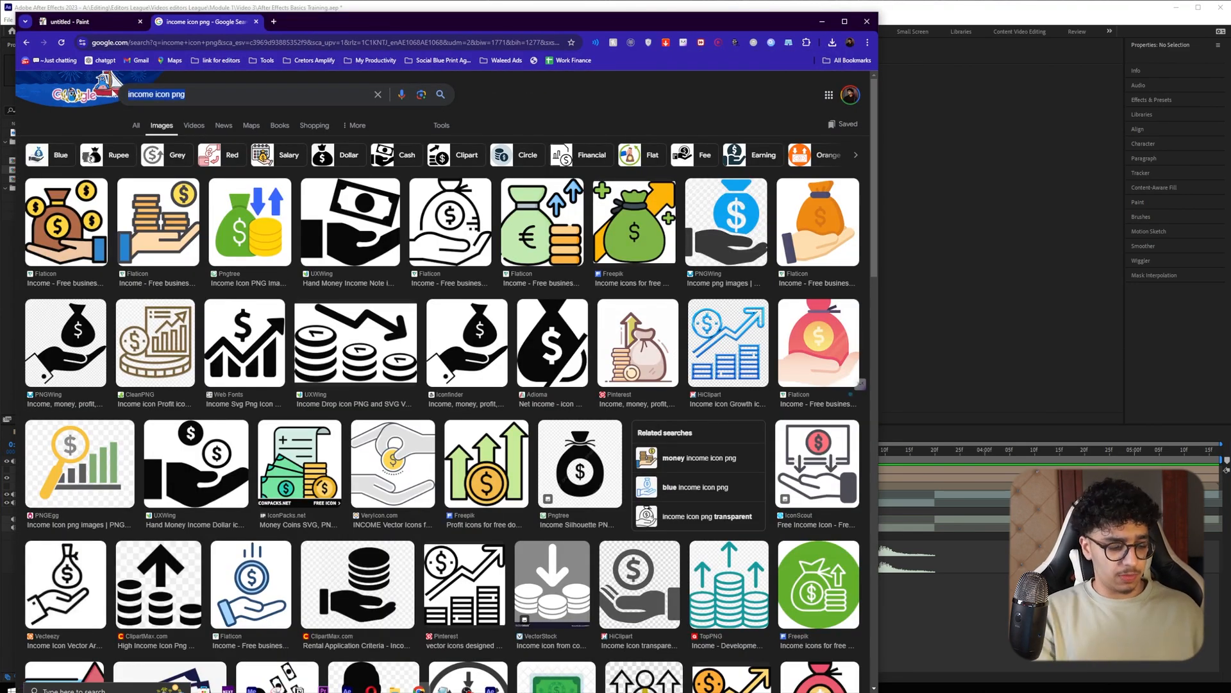
- Search Google Images for "money bag icon png" and download the brown money bag icon with the gold coin
text(money )
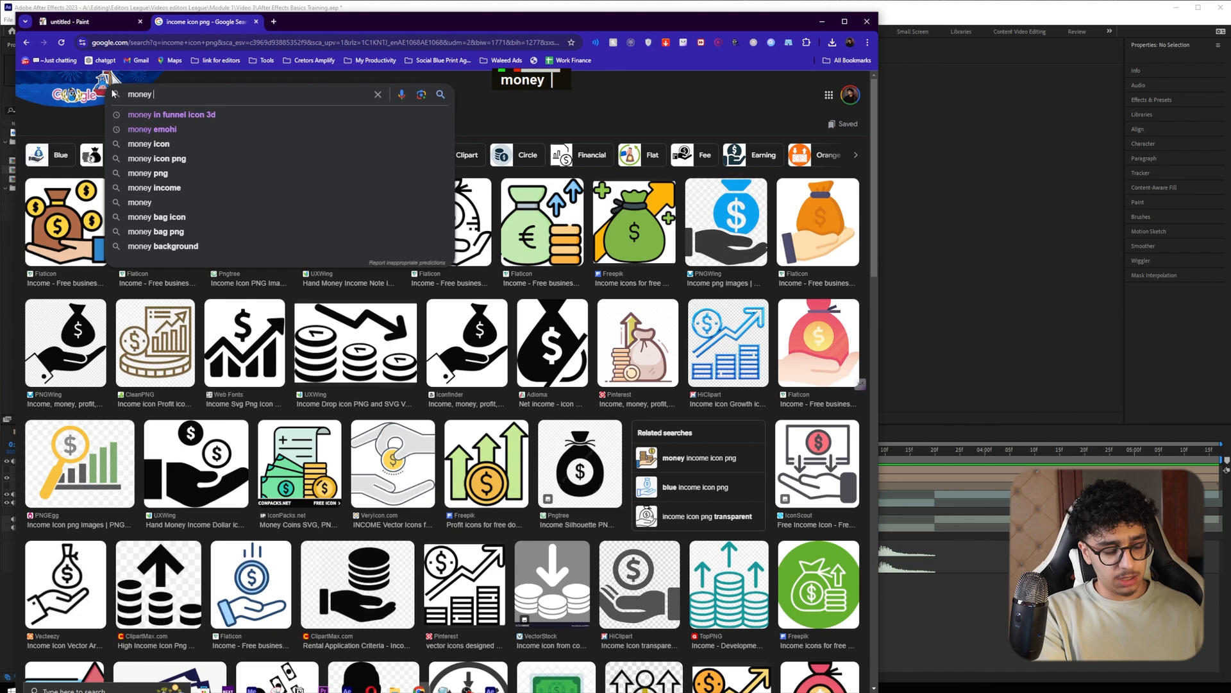
text(bag icon png)
key(Return)
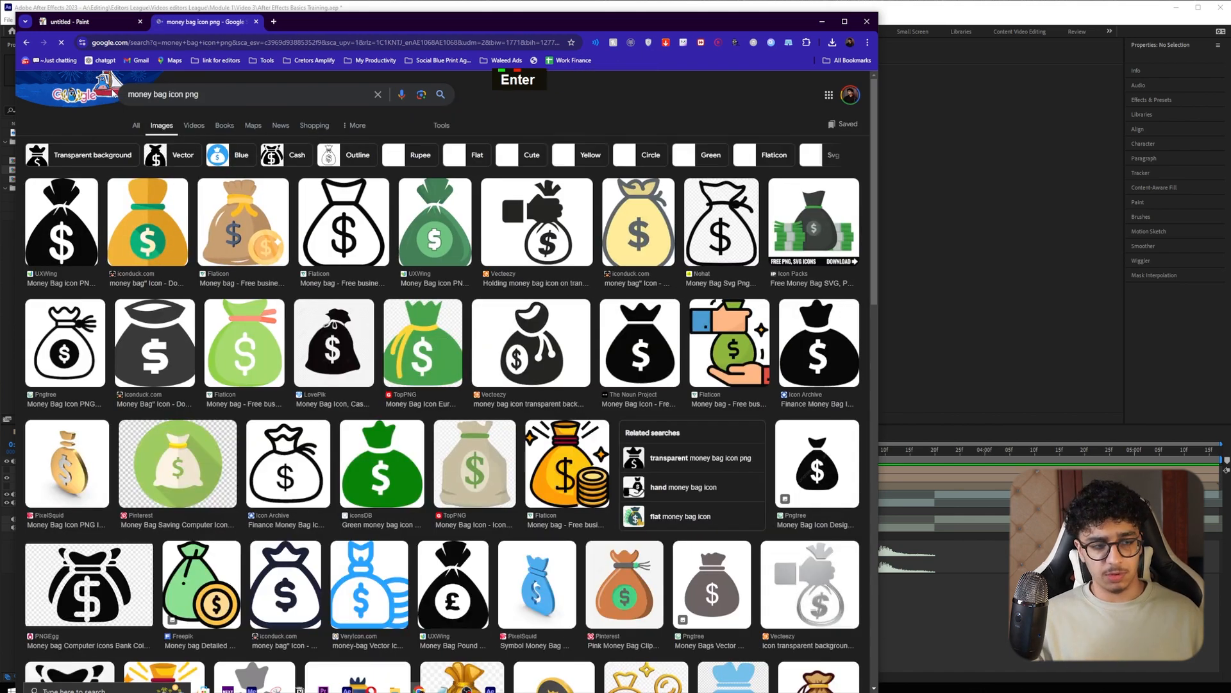
click(243, 222)
right_click(755, 321)
click(796, 460)
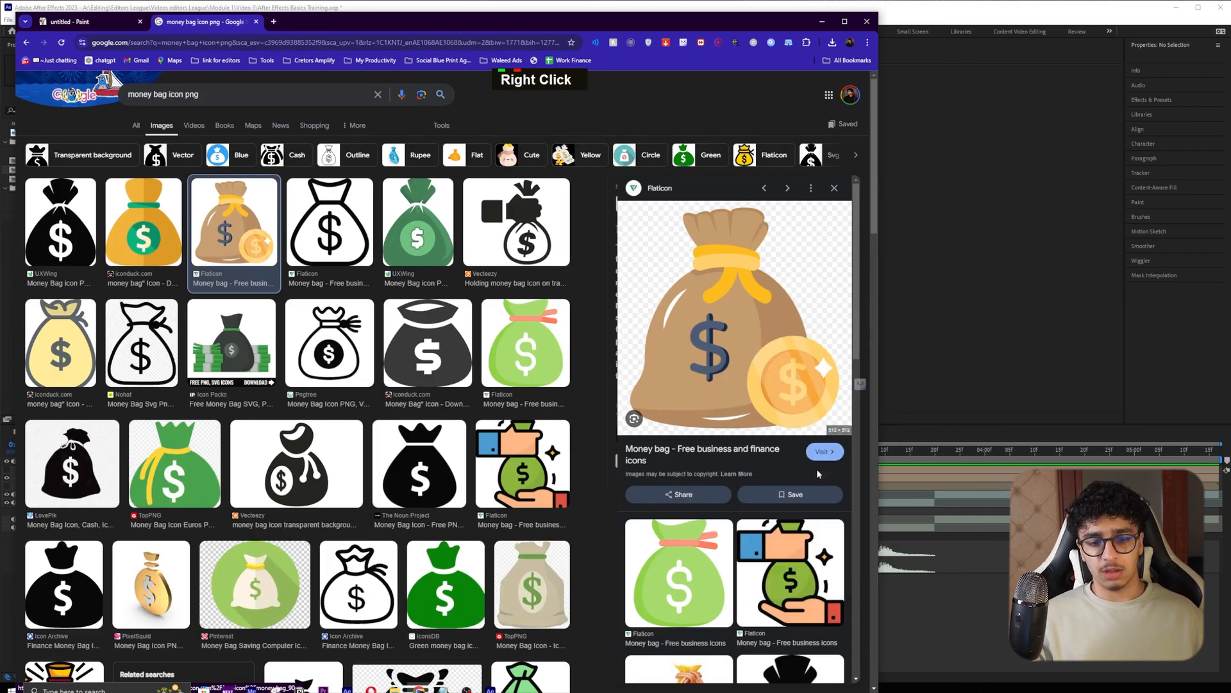
key(Return)
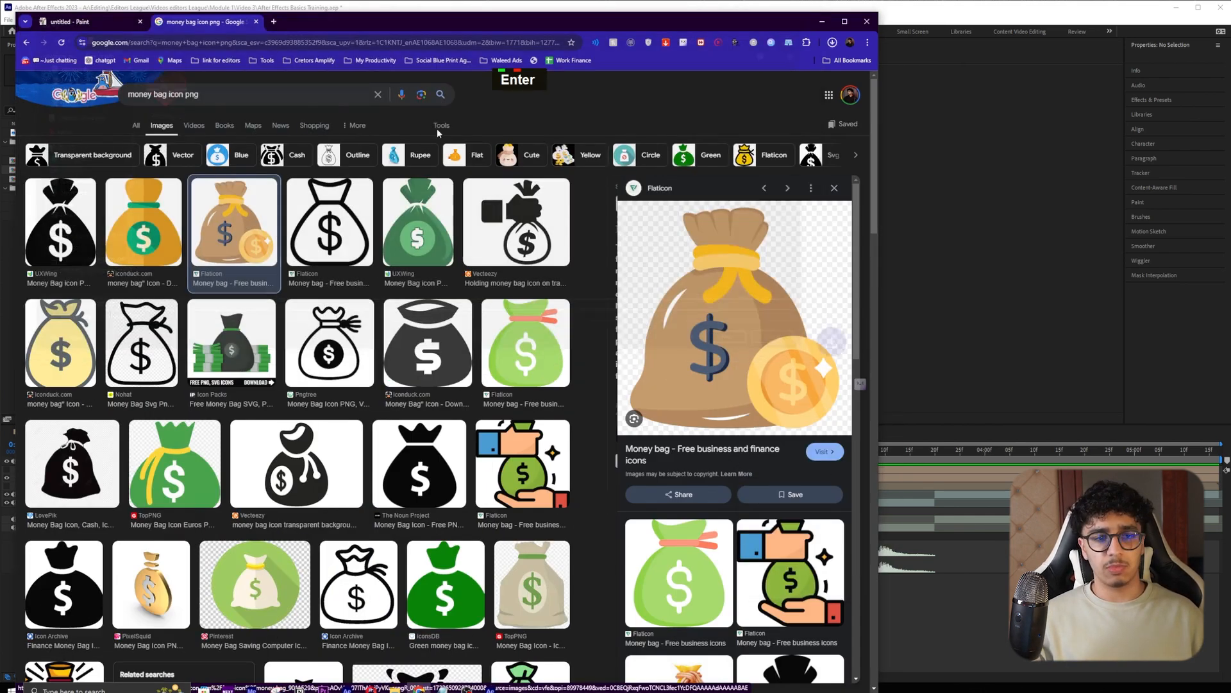
- Add the downloaded money bag icon to Scene 2 in After Effects and set its scale to 44%
key(s)
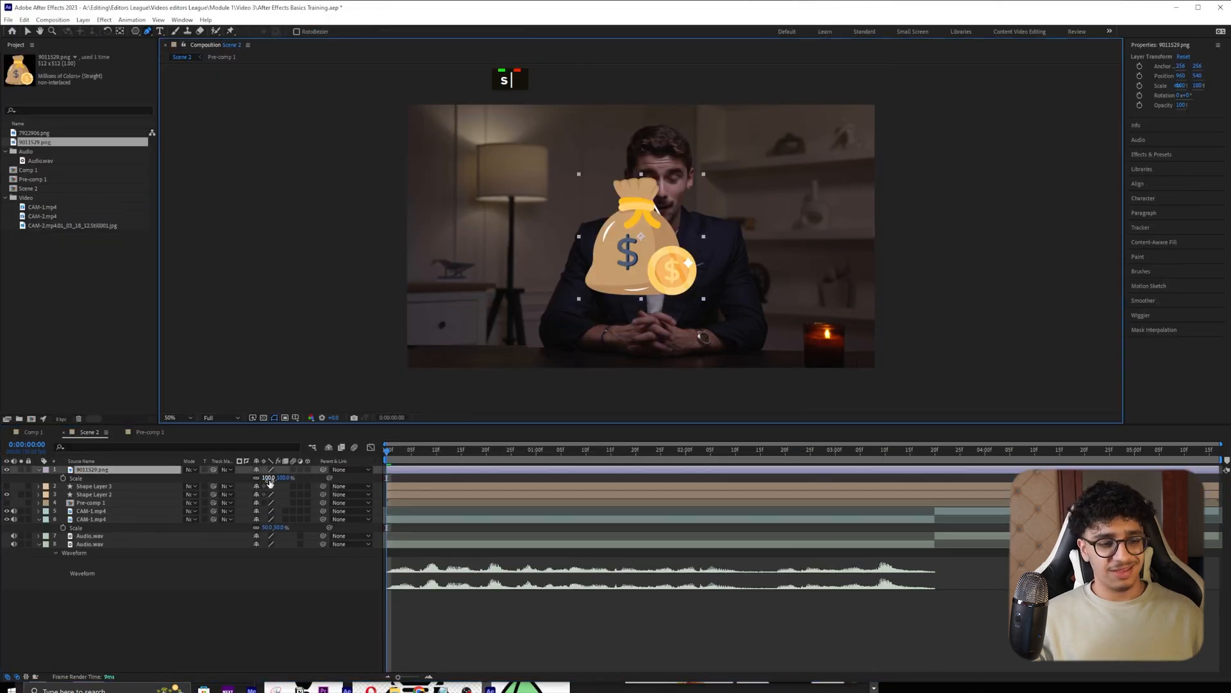
drag(269, 483, 233, 482)
key(v)
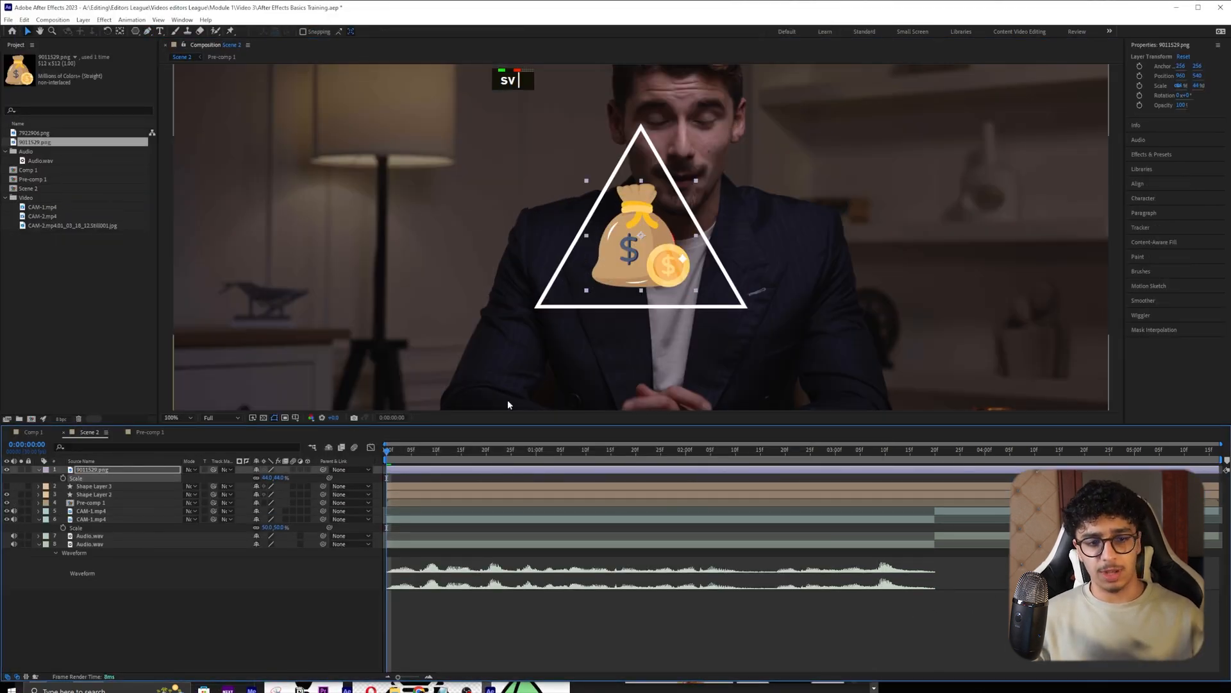
- Move Pre-comp 1 to the right of the presenter in Scene 2 and show Shape Layer 3 instead of Shape Layer 2
click(116, 503)
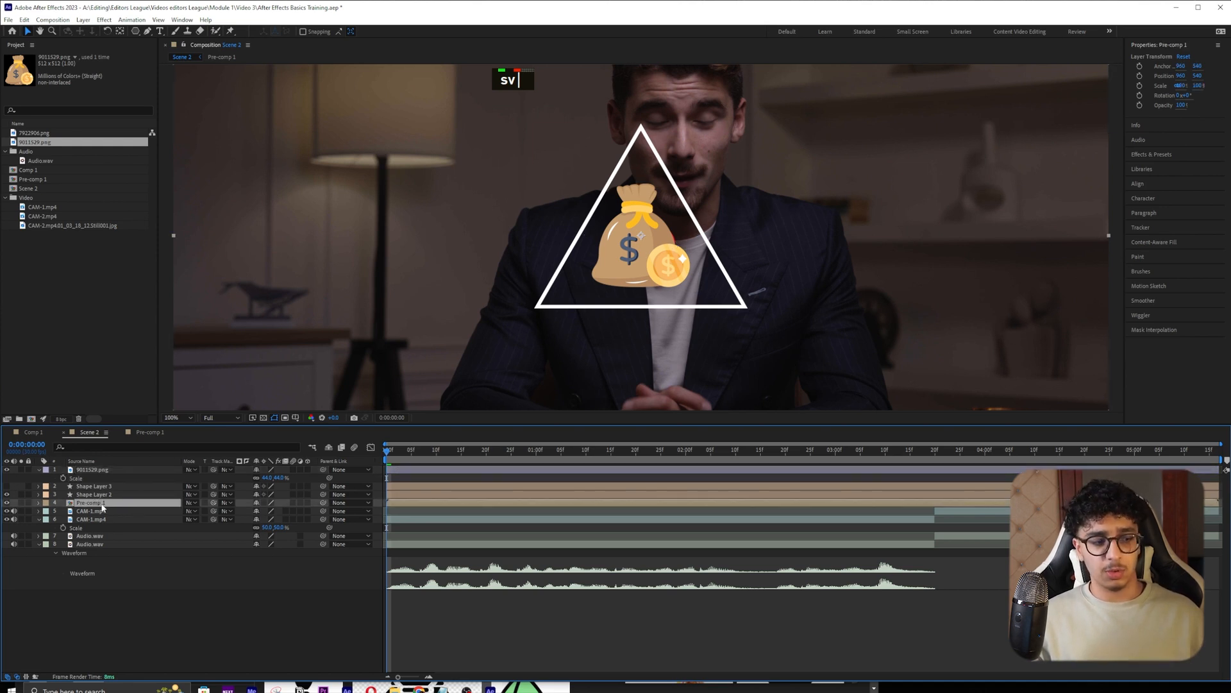
click(7, 469)
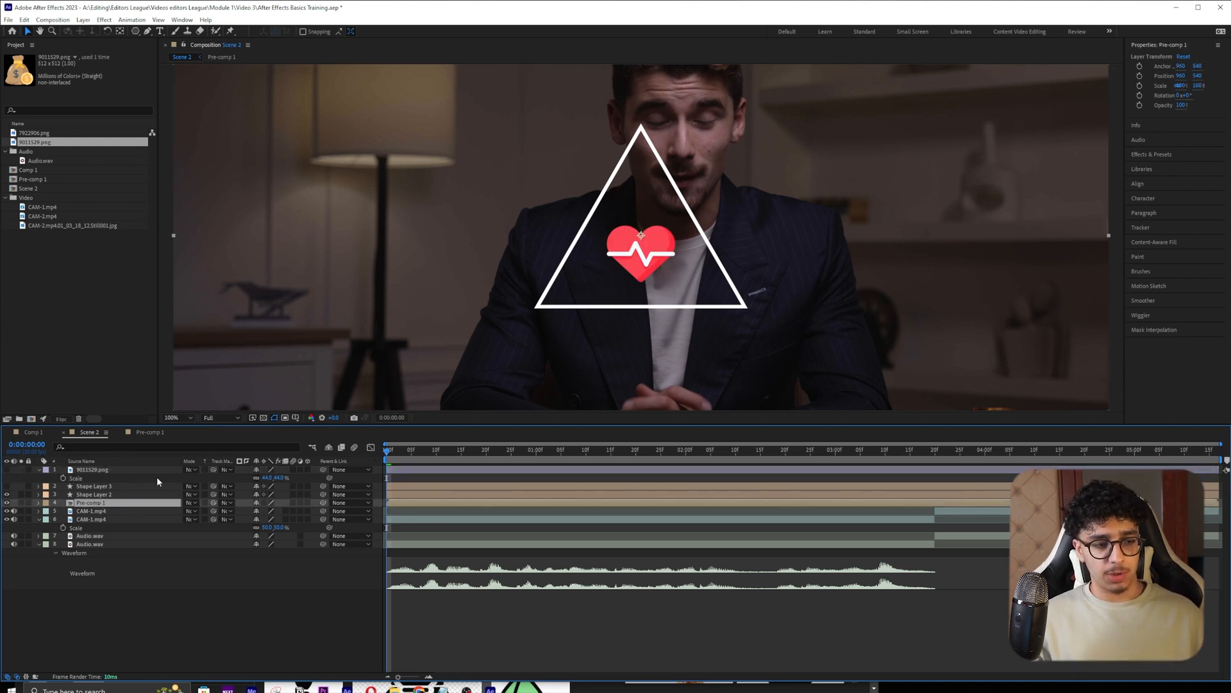
drag(598, 230, 861, 230)
click(6, 494)
click(6, 486)
click(7, 476)
click(6, 470)
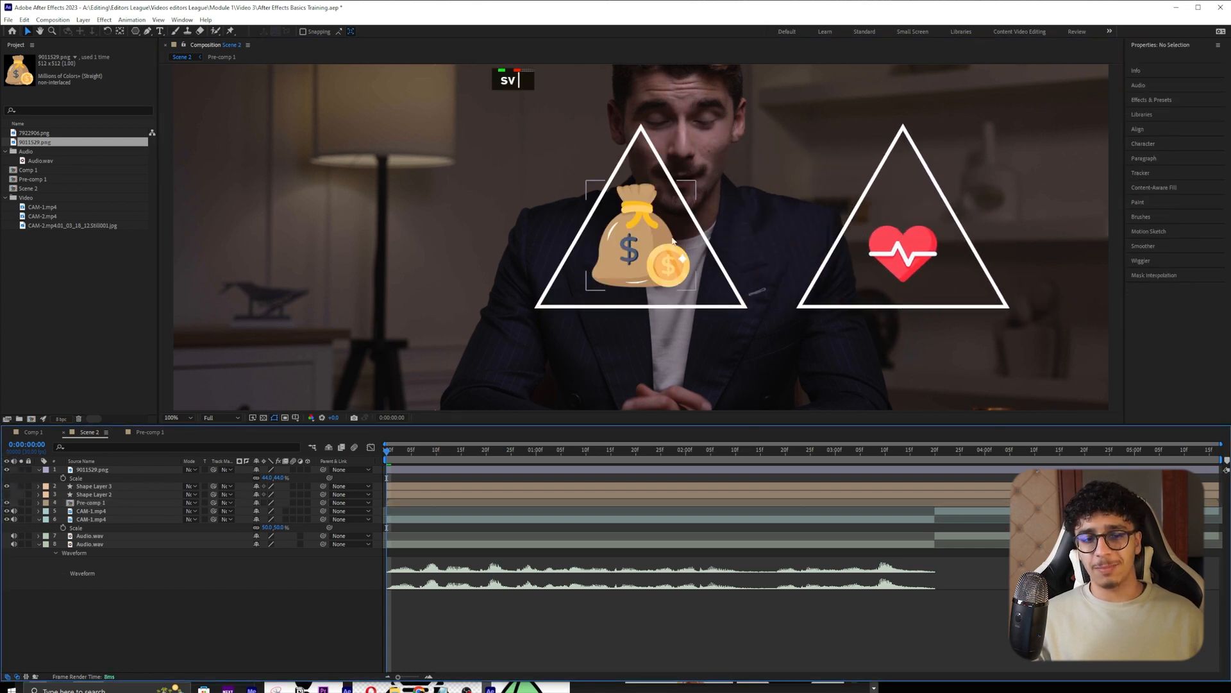
- Reduce the money bag icon's scale to about 28% and move it straight down inside the middle triangle
click(665, 247)
scroll(886, 228, up, 2)
drag(891, 295, 594, 275)
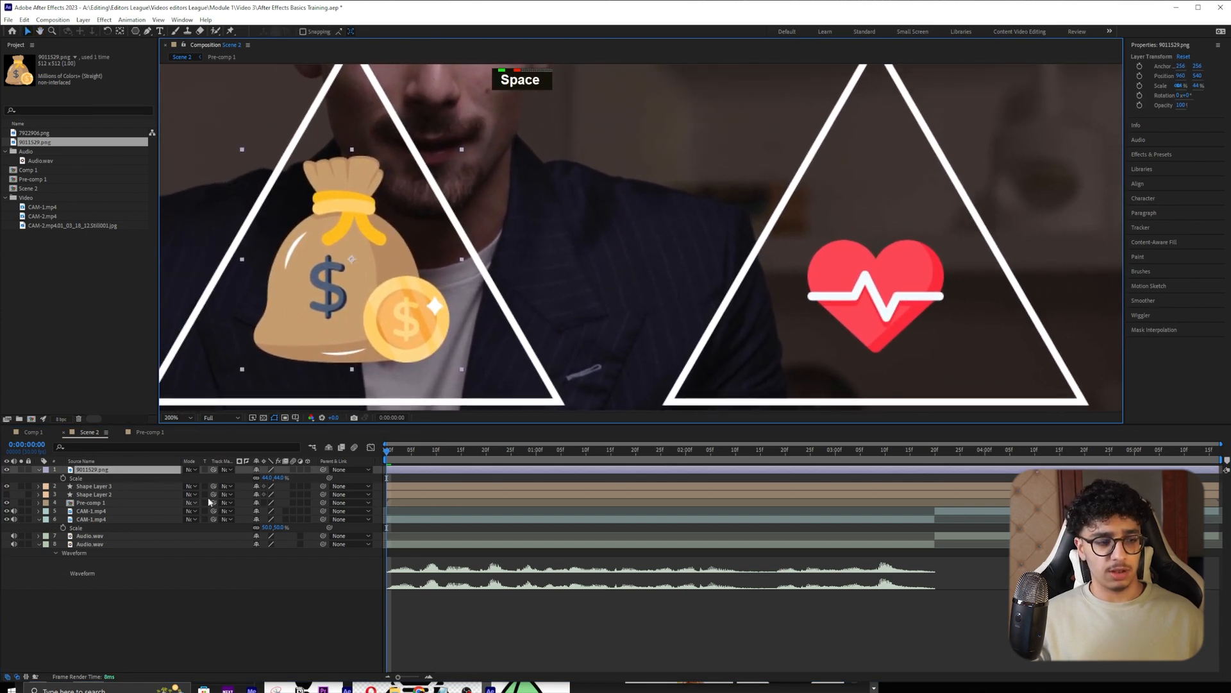
ctrl+drag(276, 477, 146, 477)
shift+drag(354, 267, 354, 300)
ctrl+drag(276, 477, 304, 477)
click(757, 605)
scroll(760, 336, down, 3)
scroll(748, 266, up, 2)
scroll(641, 237, down, 2)
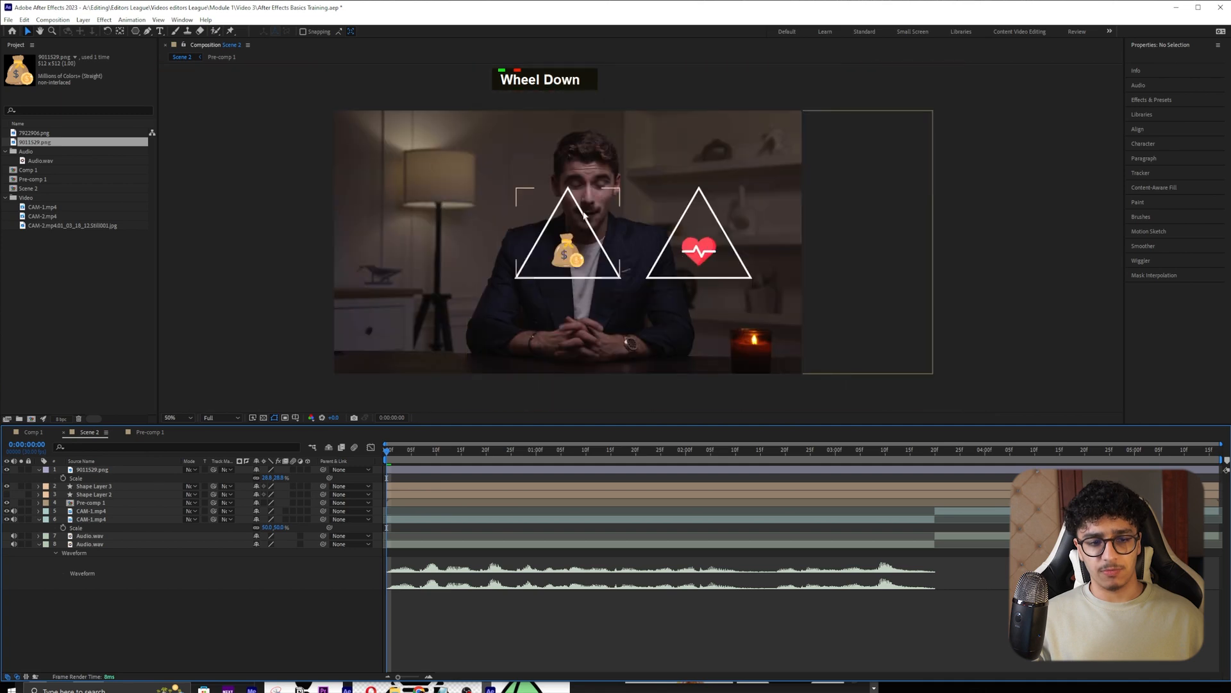
- Pre-compose the money bag icon and Shape Layer 3 into a composition named "Money Triangle Pre COmp"
click(568, 250)
click(142, 603)
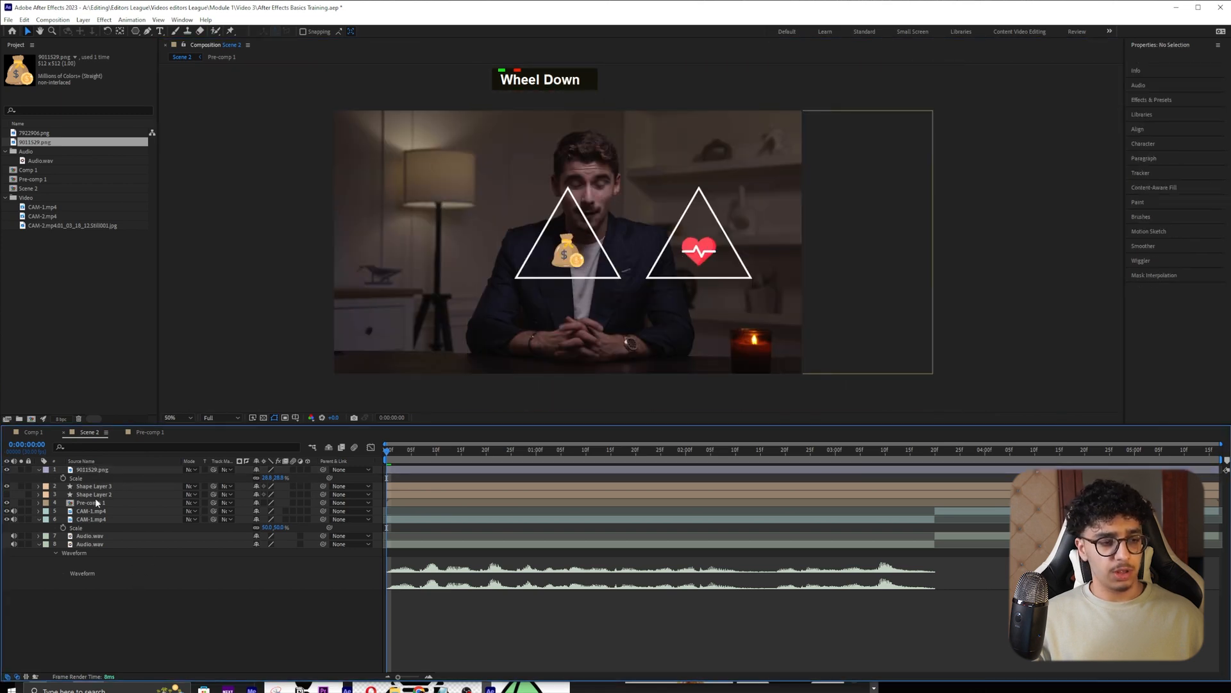
click(110, 487)
ctrl+click(105, 469)
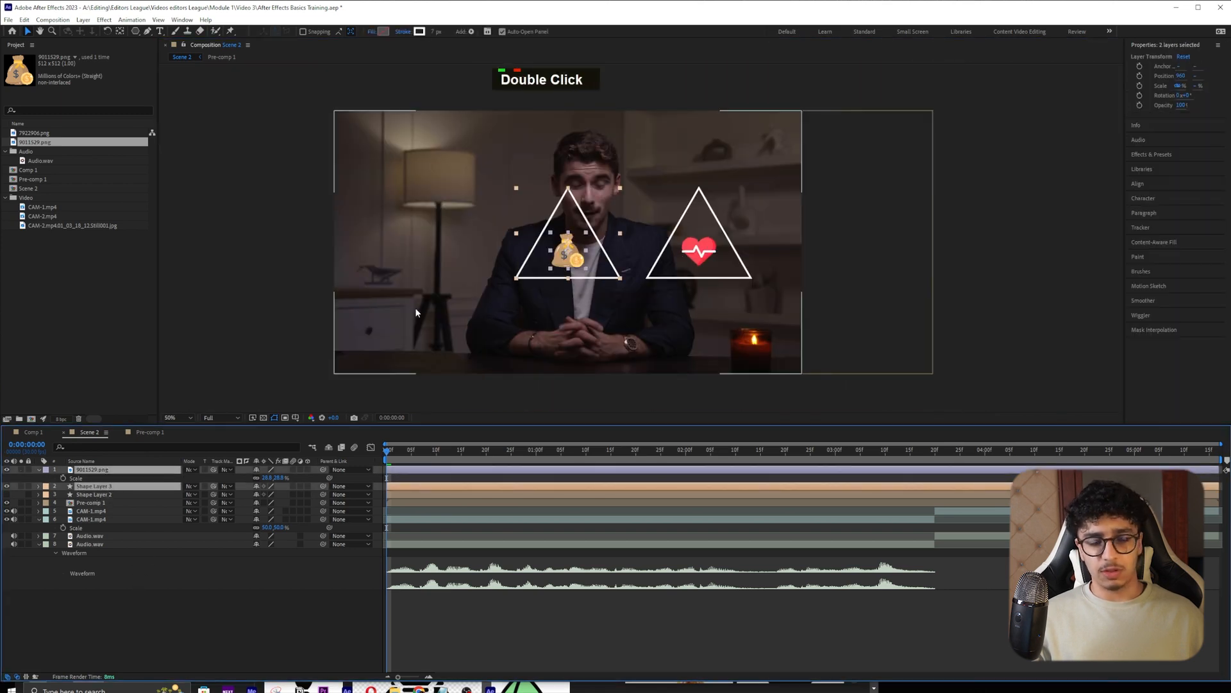
key(ctrl+shift+c)
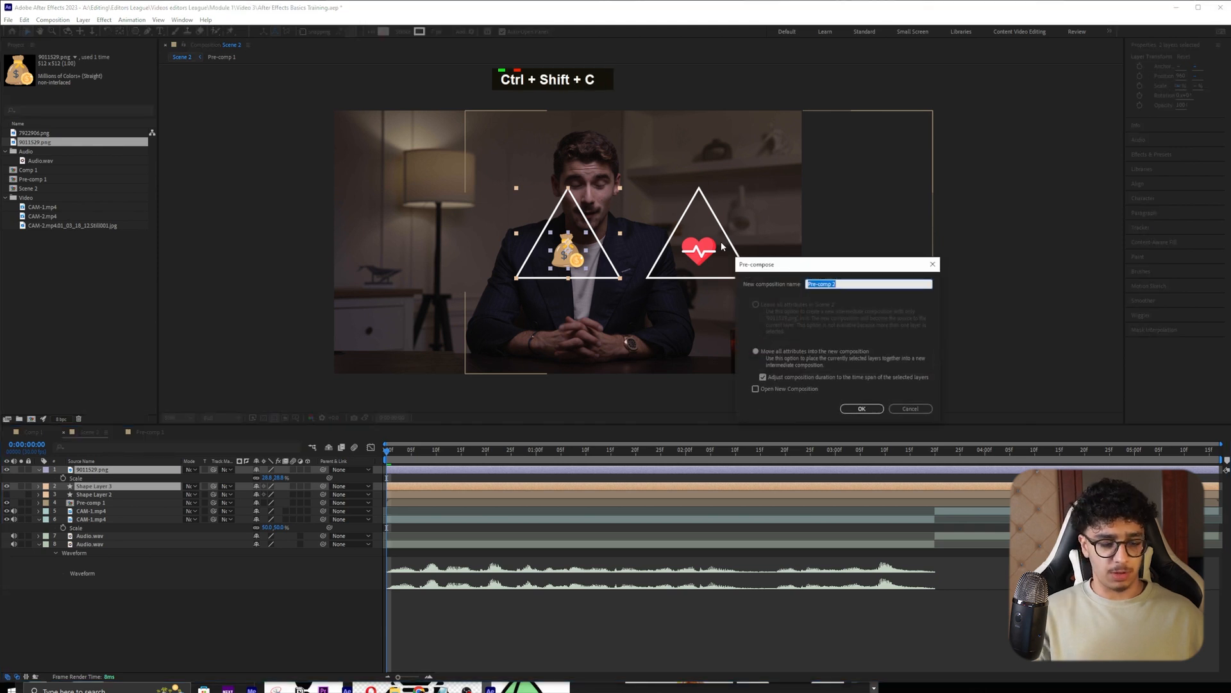
text(Money Tr)
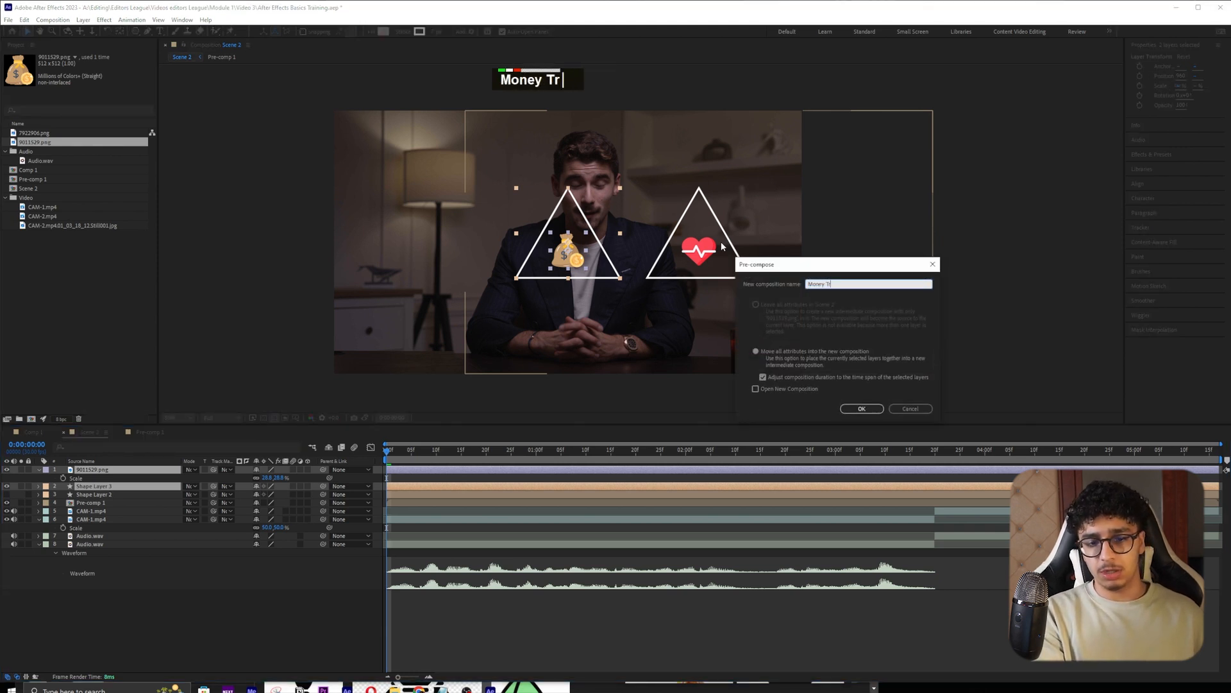
text(aingle Pre COmp)
key(Return)
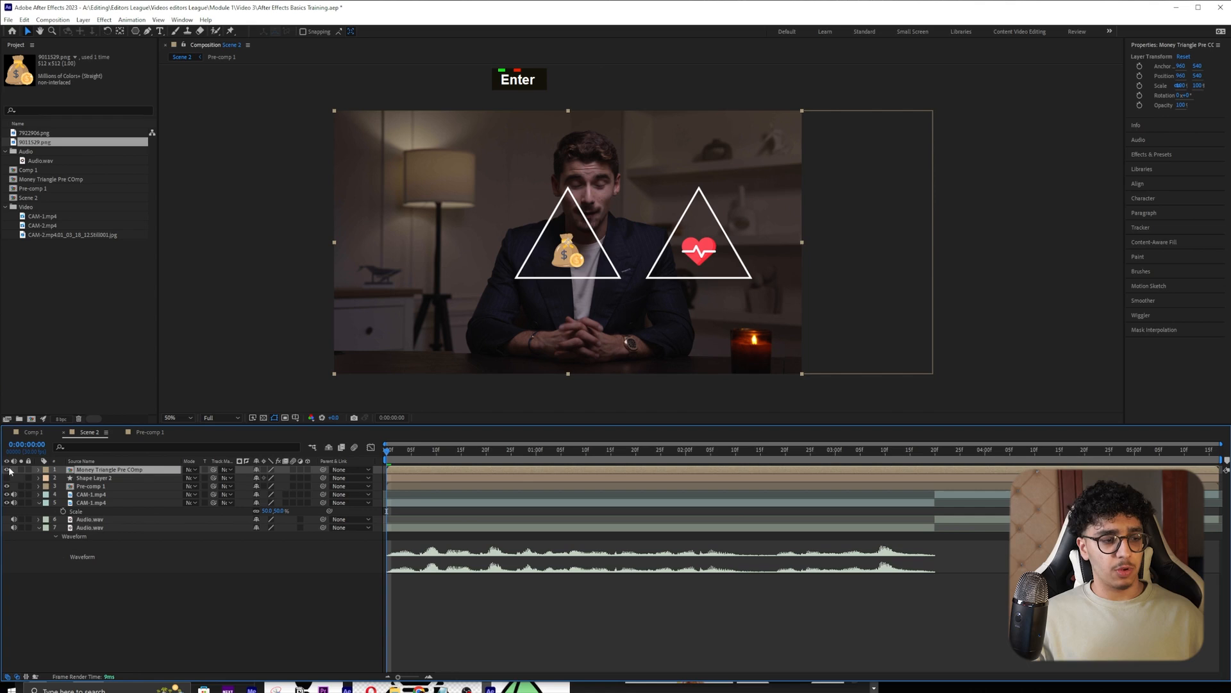
- Check both triangle pre-comps by toggling their visibility, and place Shape Layer 2 above Money Triangle Pre COmp in the layer stack
double_click(8, 470)
double_click(7, 486)
drag(110, 470, 110, 489)
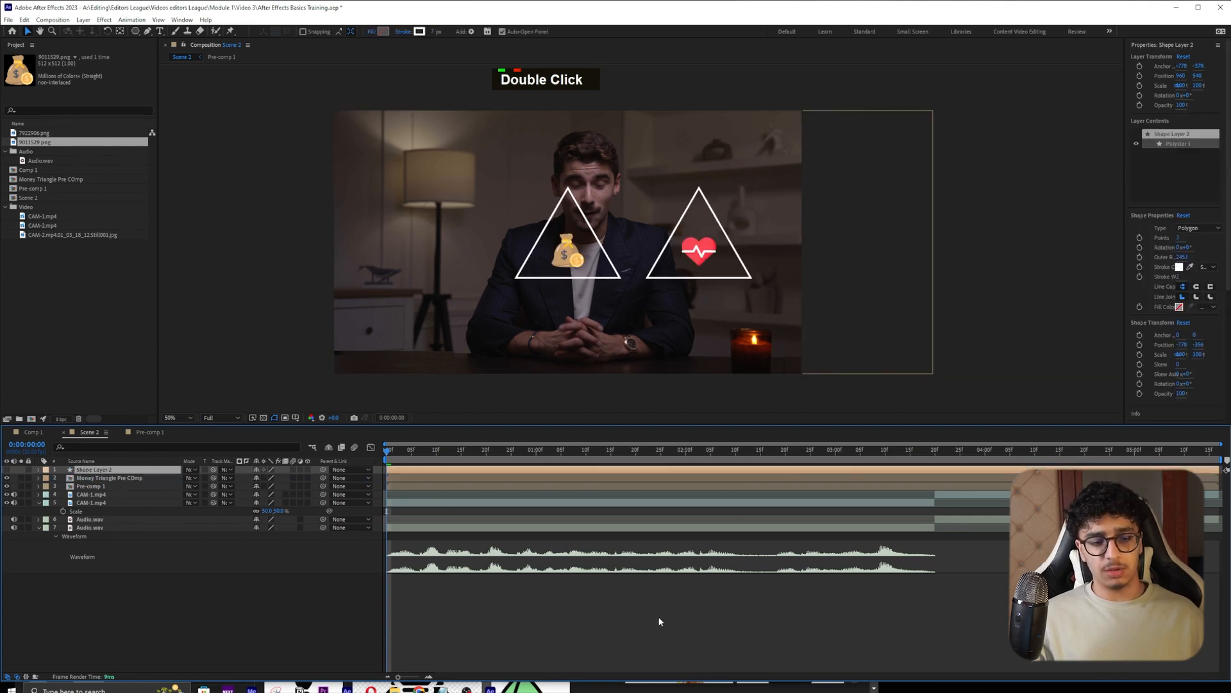
click(661, 613)
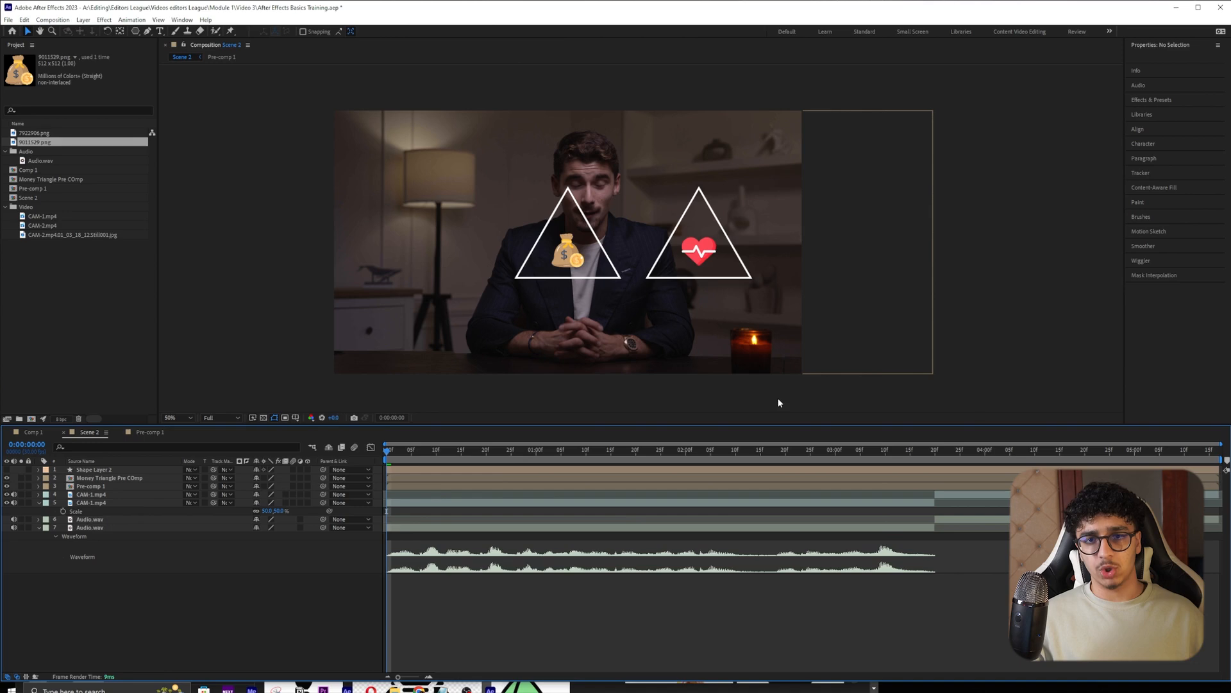
- Switch to the Chrome browser and search Google Images for "Attractiveness icon png"
key(alt+Tab)
click(168, 95)
text(Attractiveness)
key(Return)
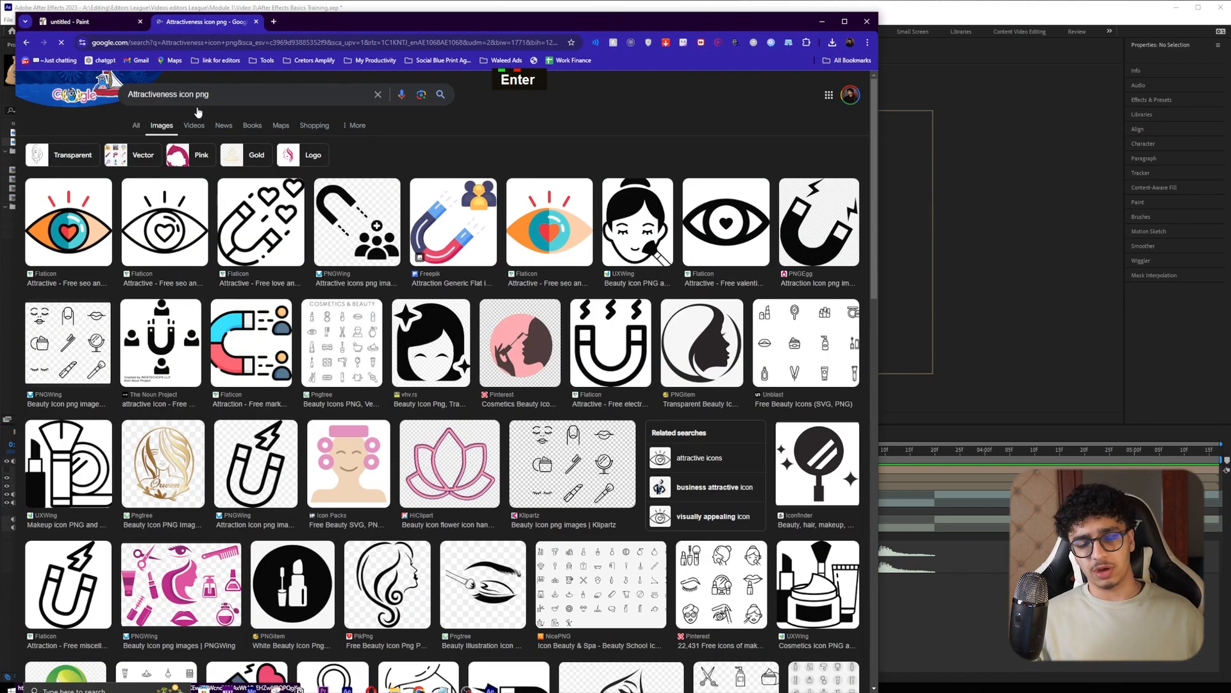
- Download the colored eye icon with a heart in its pupil and add it to Scene 2 in After Effects
click(57, 232)
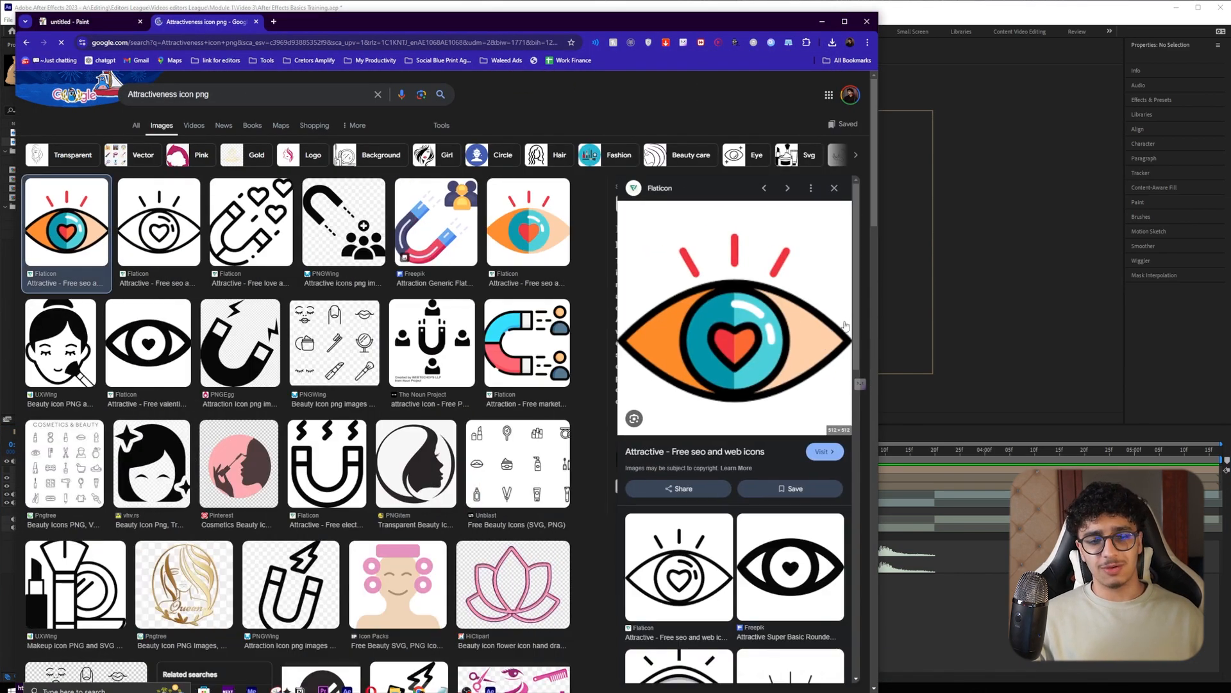
right_click(770, 332)
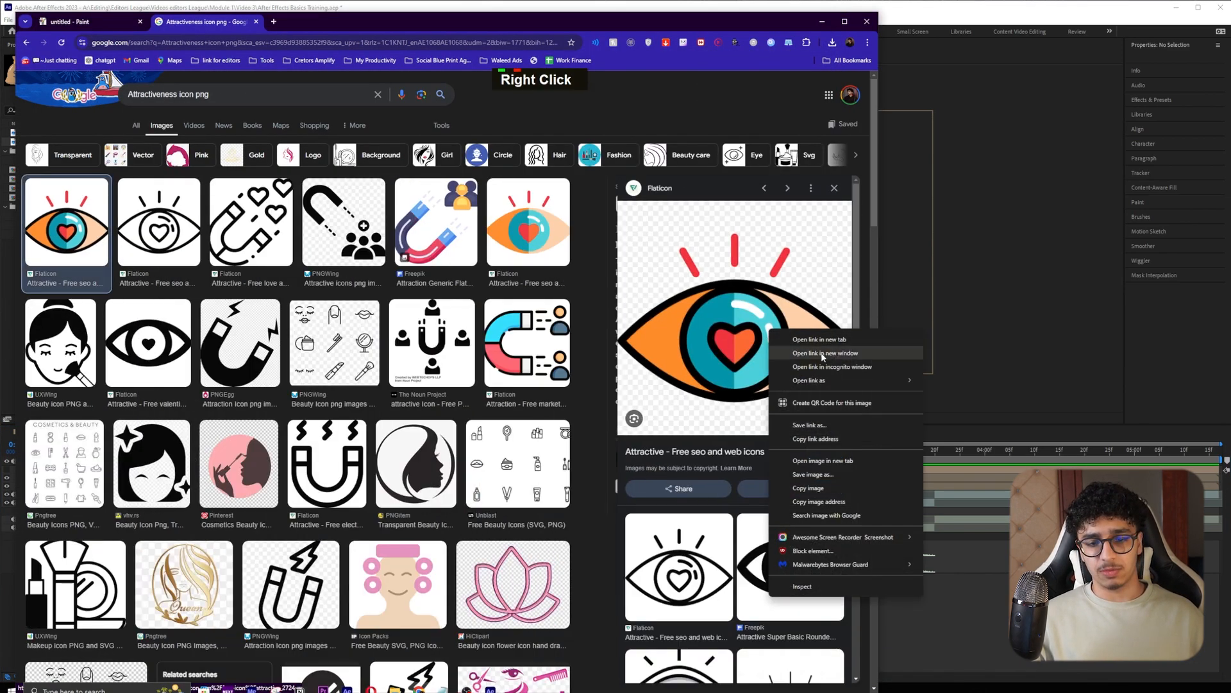
click(853, 475)
click(738, 347)
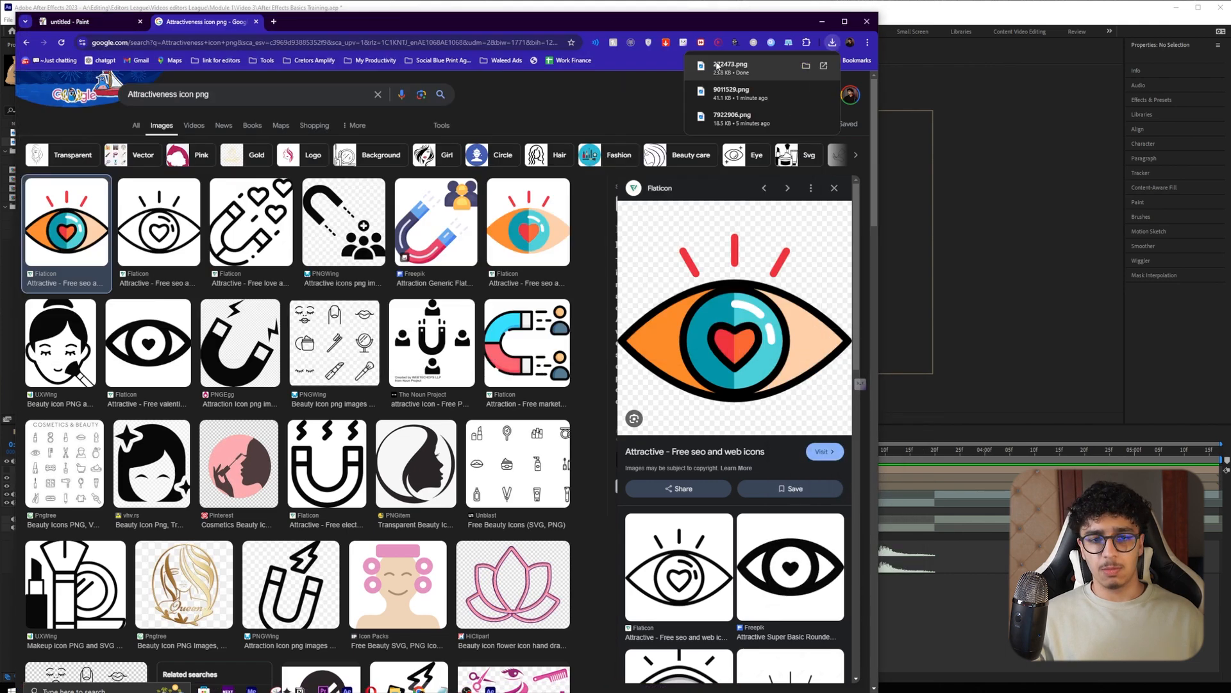
click(927, 611)
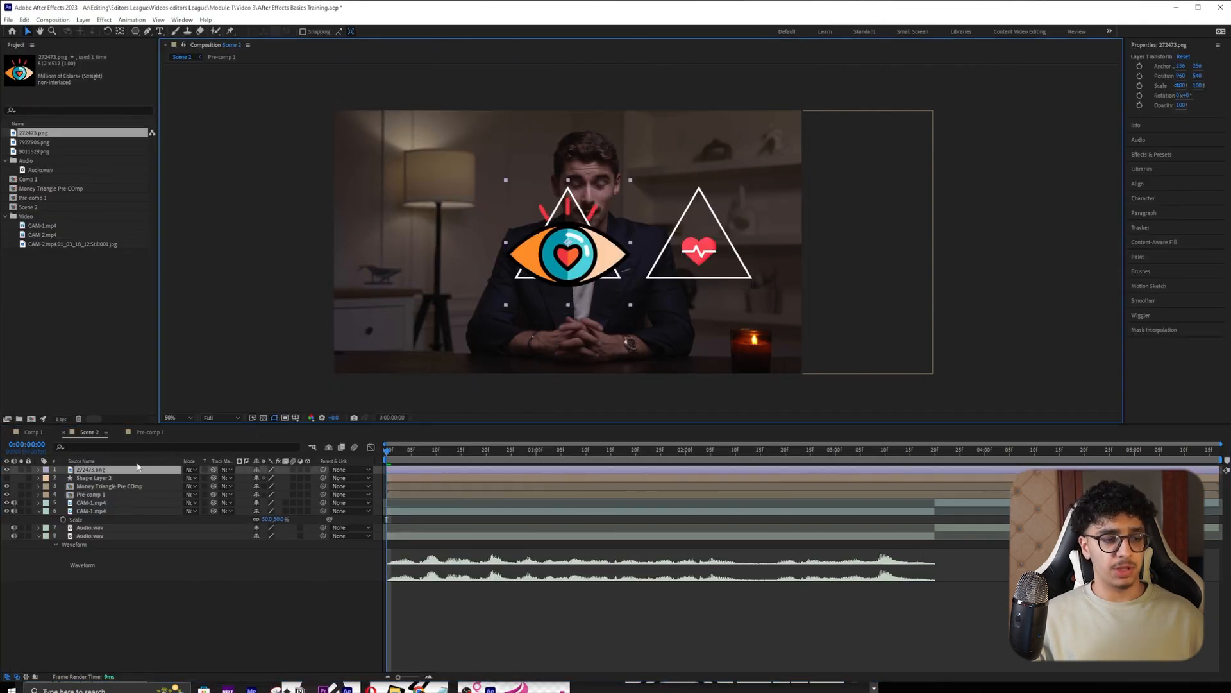
- Move Money Triangle Pre COmp to the left of the presenter in Scene 2 and show the Shape Layer 2 triangle
click(53, 487)
drag(580, 243, 439, 239)
click(7, 482)
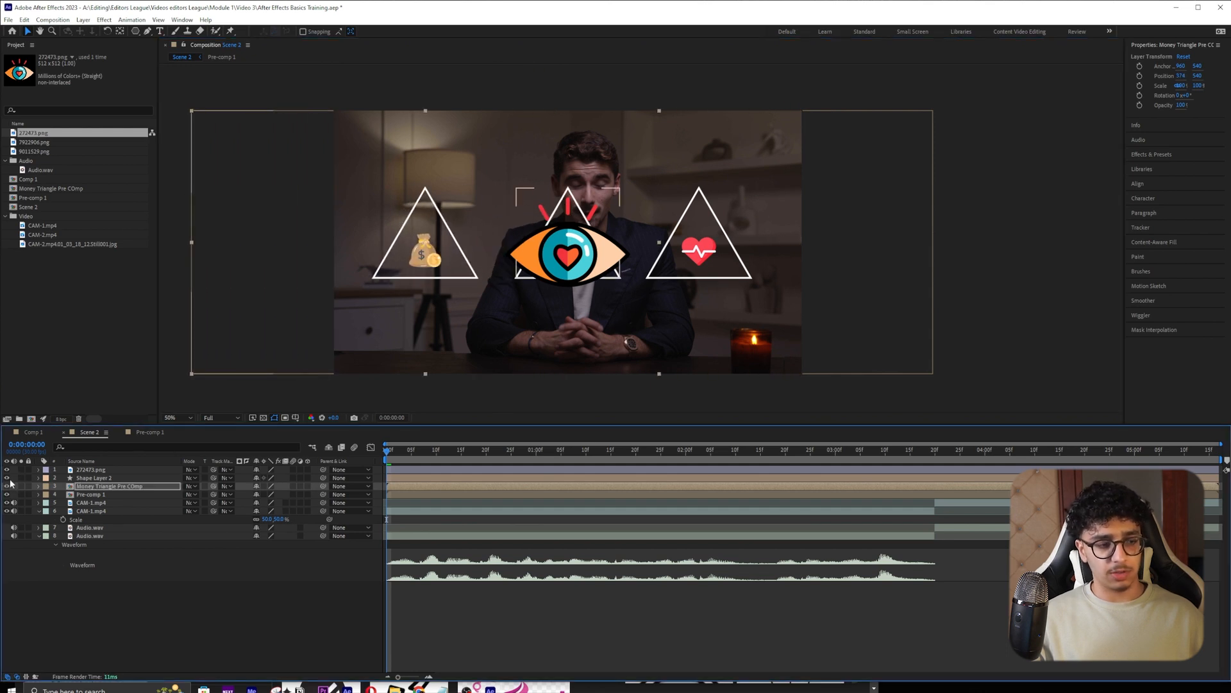
click(6, 483)
click(7, 482)
double_click(6, 483)
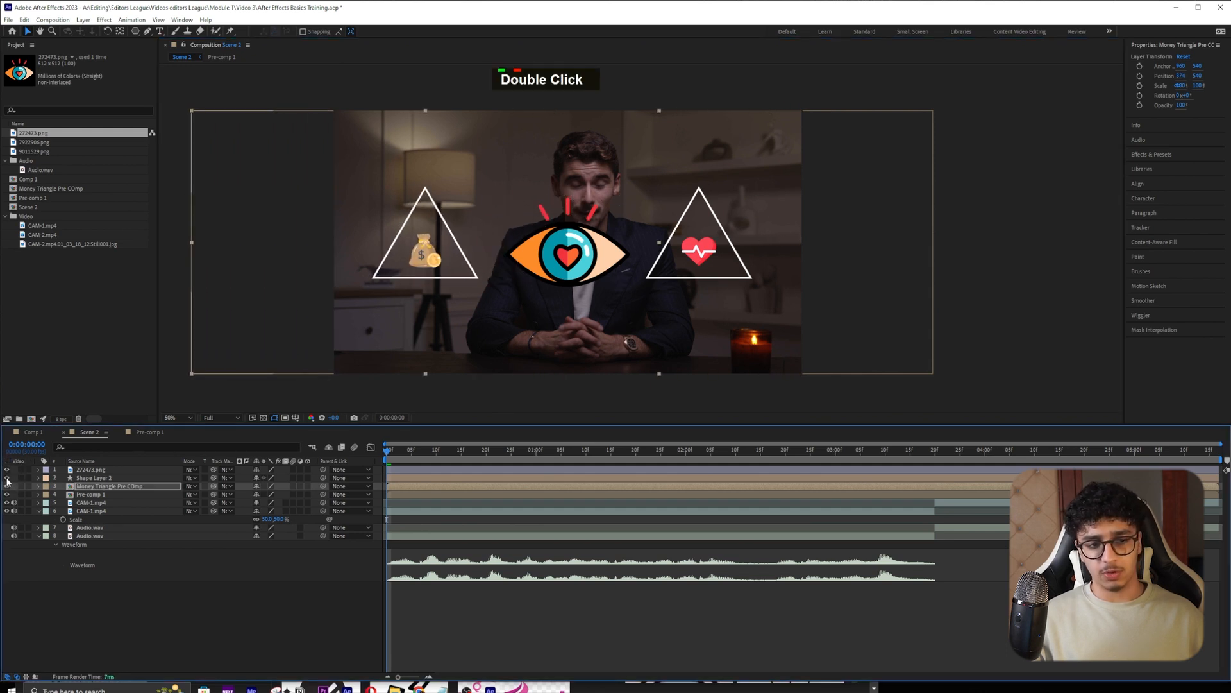
- Select the eye icon's layer, 272473.png, in Scene 2
click(133, 469)
scroll(526, 282, up, 1)
key(space)
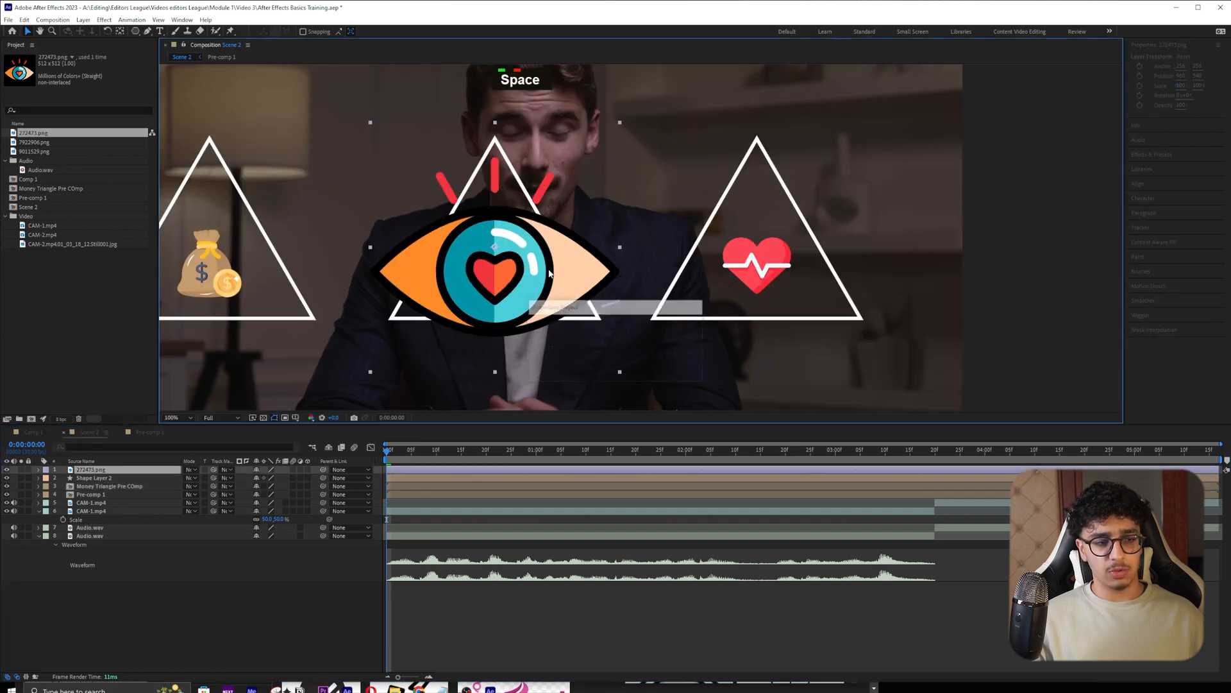
- Scale the eye image layer 272473.png down to 37.7% so it fits inside the middle triangle
drag(530, 272, 633, 271)
key(s)
mouse_move(268, 478)
mouse_down()
mouse_move(248, 479)
mouse_move(299, 478)
mouse_move(266, 478)
mouse_up()
click(805, 597)
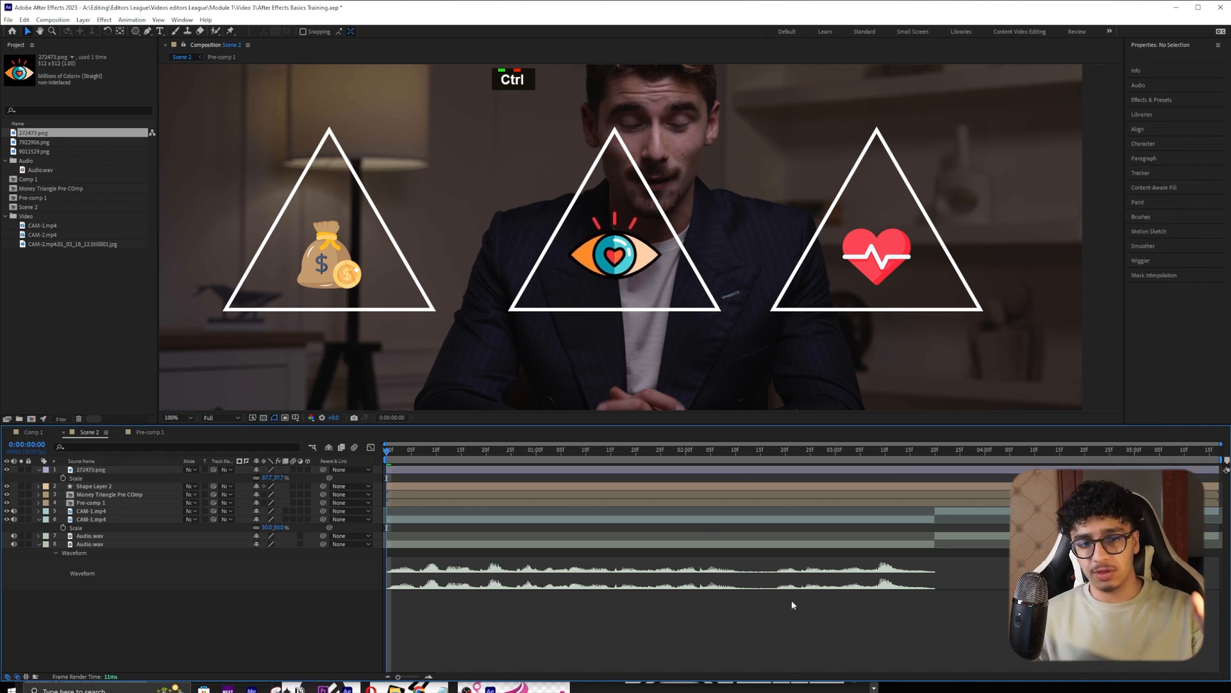
click(645, 277)
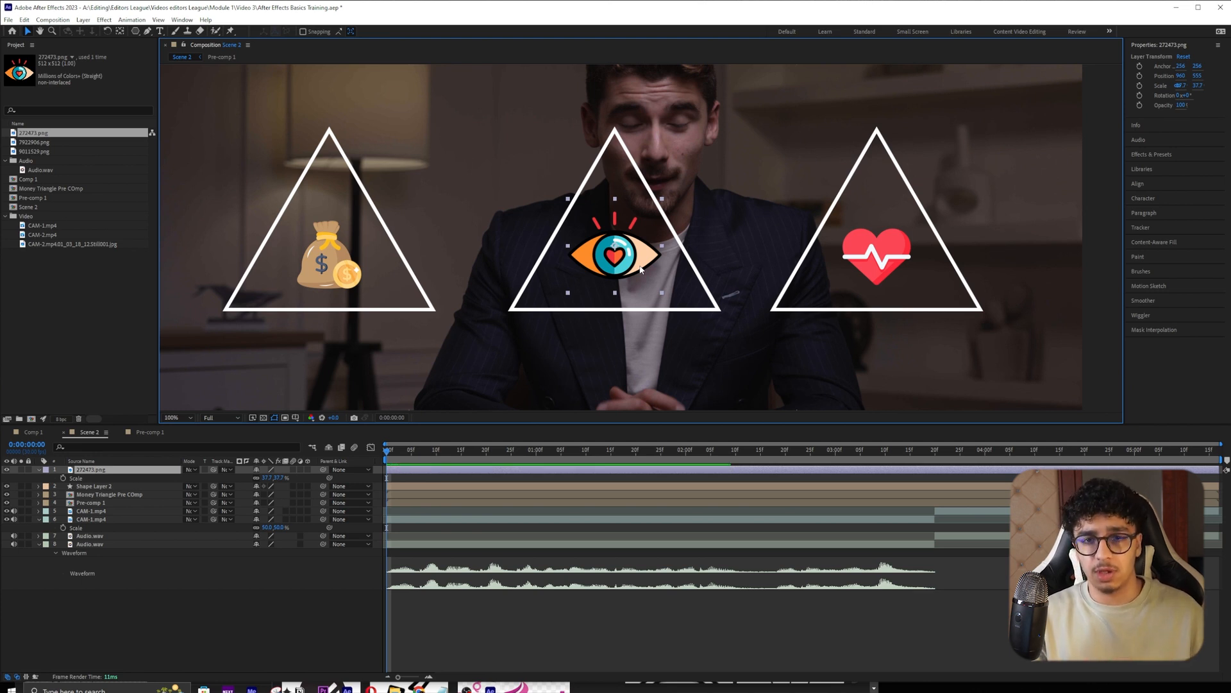
scroll(641, 269, up, 2)
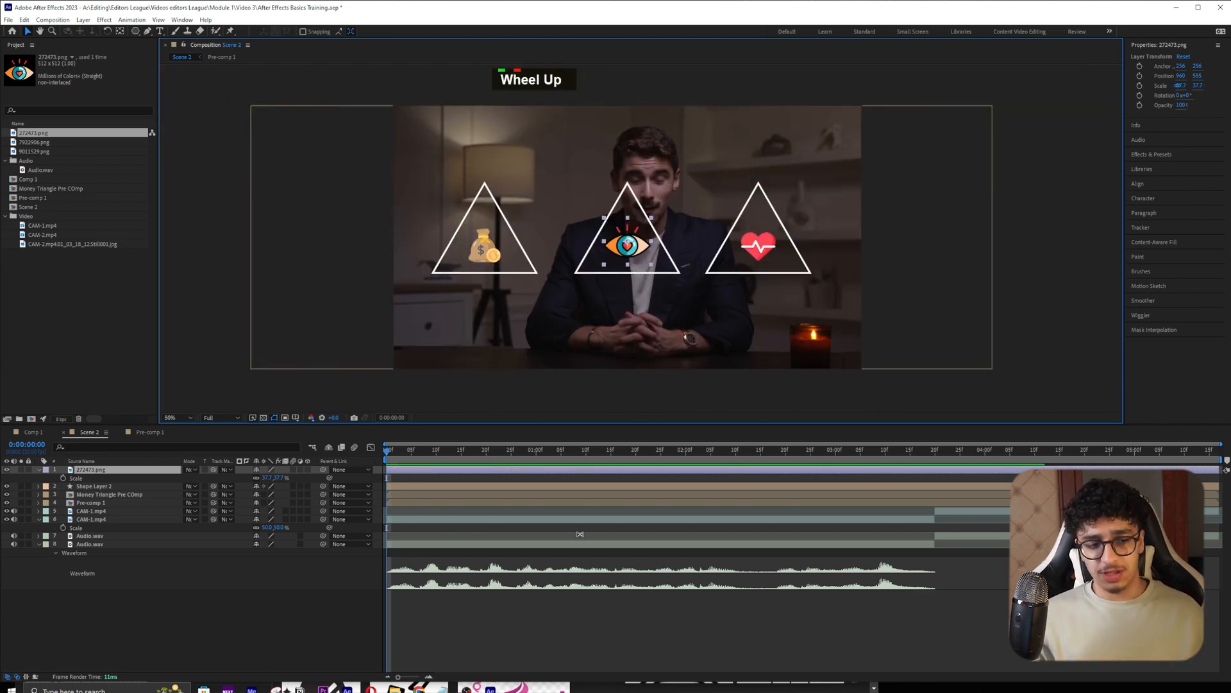
- Pre-compose the eye image and Shape Layer 2 together as a new composition named EYE TRAIGNEL
click(306, 594)
click(111, 486)
shift+click(121, 470)
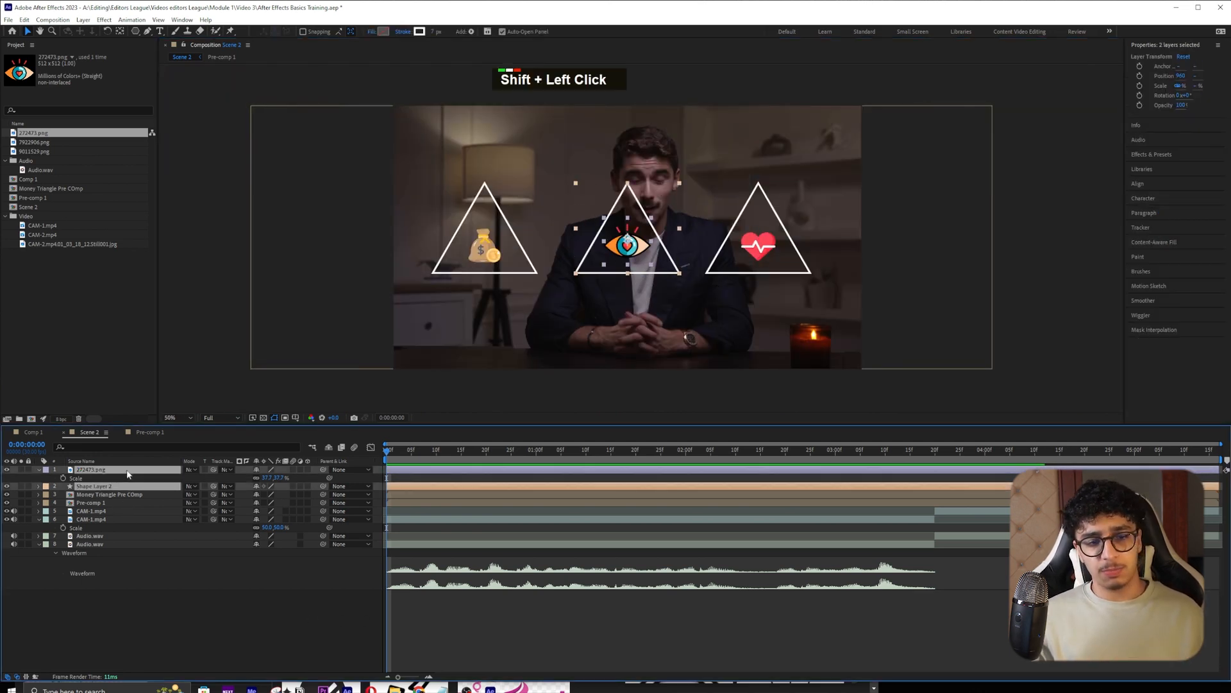
key(ctrl+shift+c)
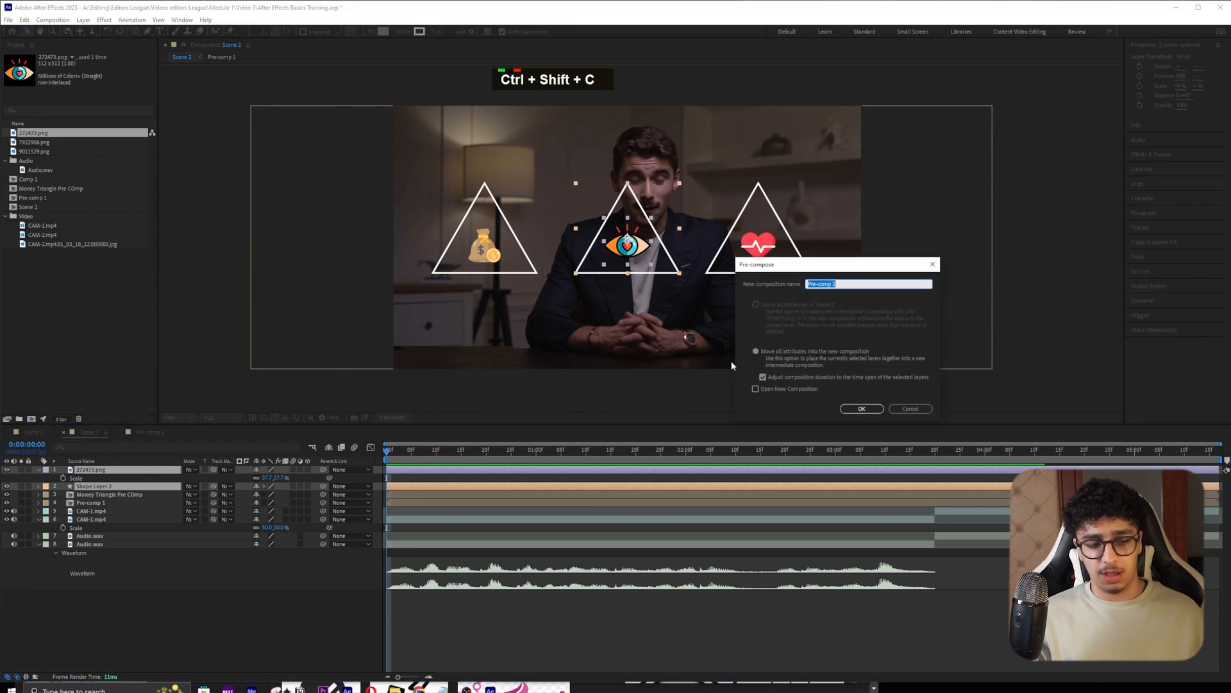
text(EYE TRAIGNEL)
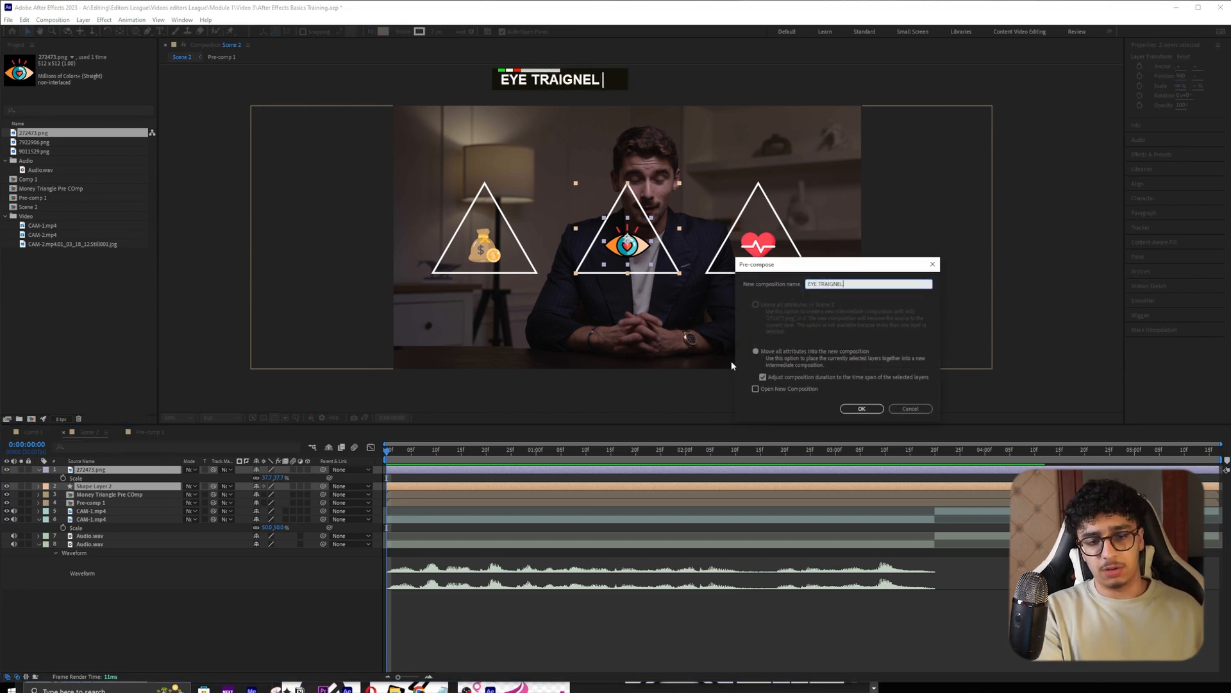
key(Return)
click(861, 606)
- Check which triangle and icon each of the three pre-composed layers in Scene 2 contains
click(106, 470)
double_click(763, 225)
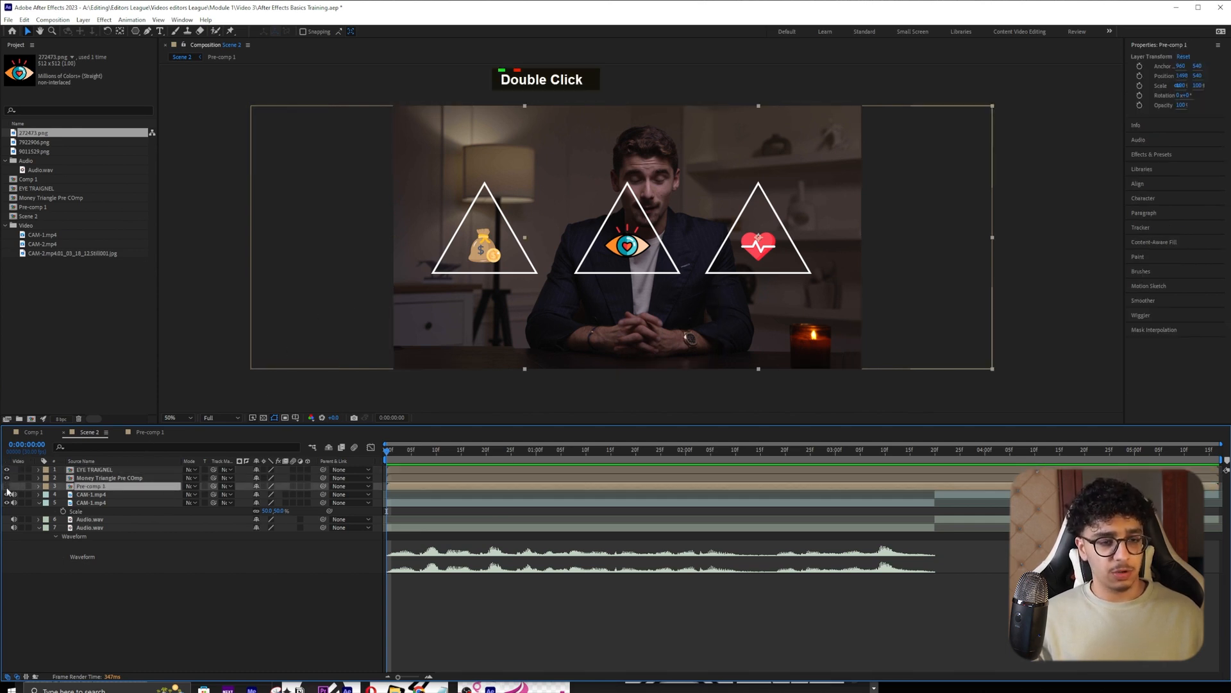
scroll(767, 259, up, 2)
scroll(773, 255, down, 2)
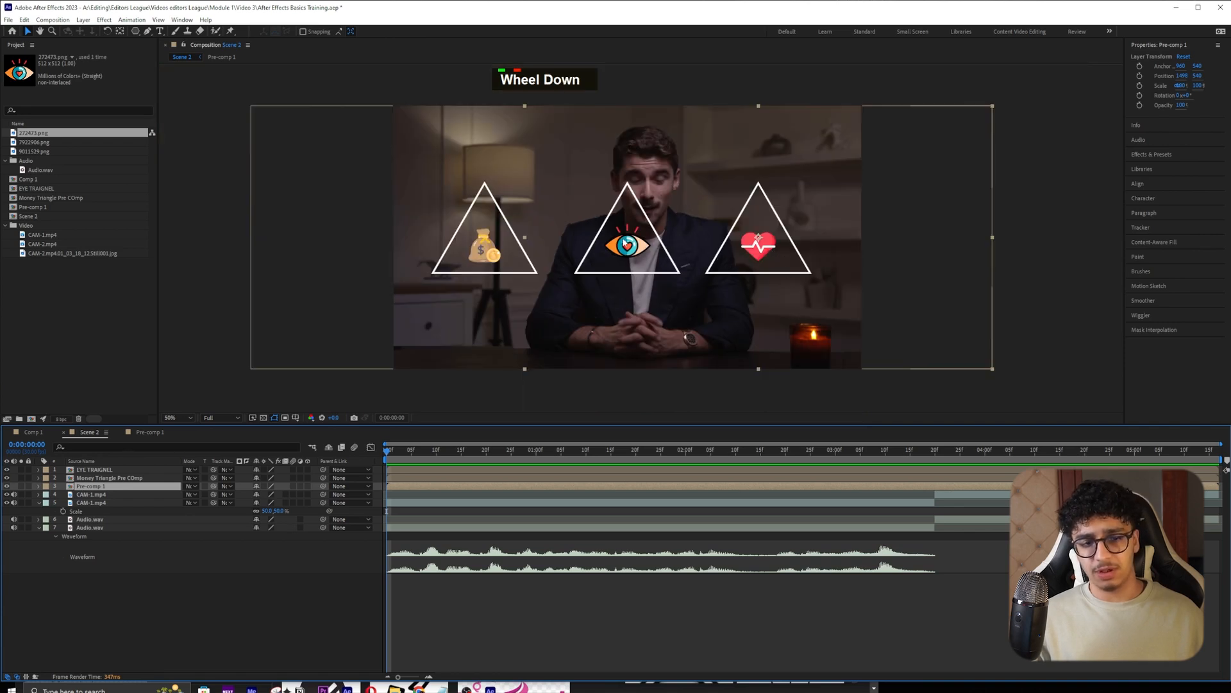
click(168, 478)
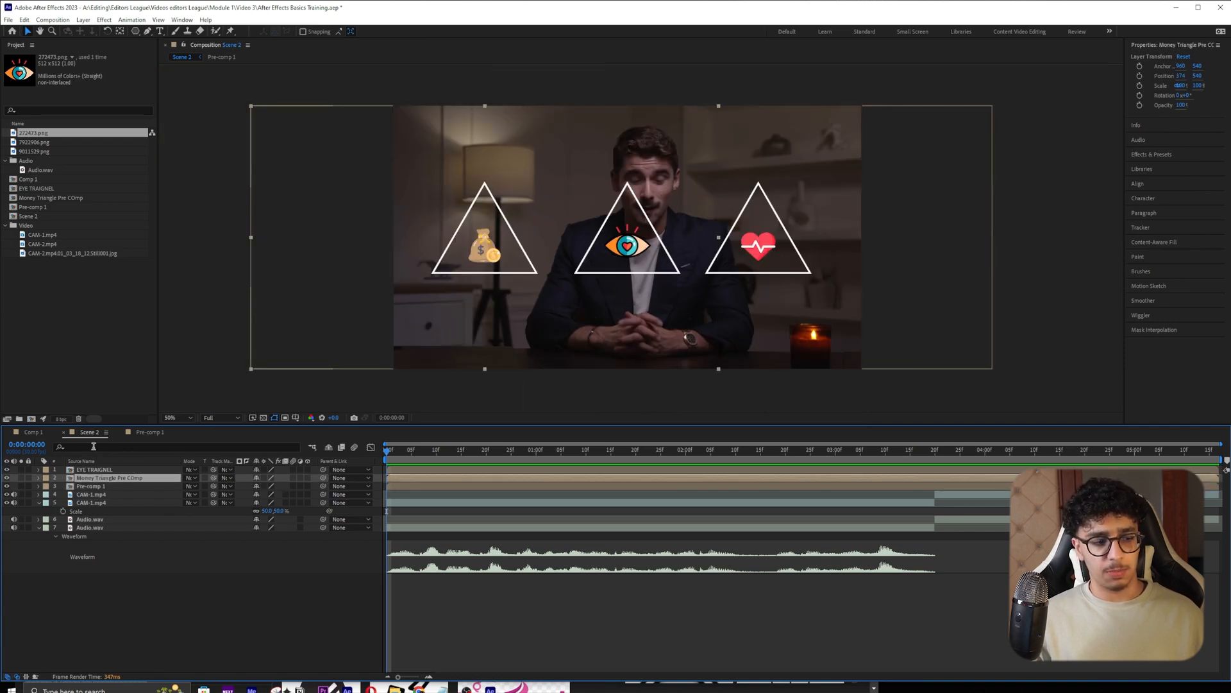
double_click(462, 249)
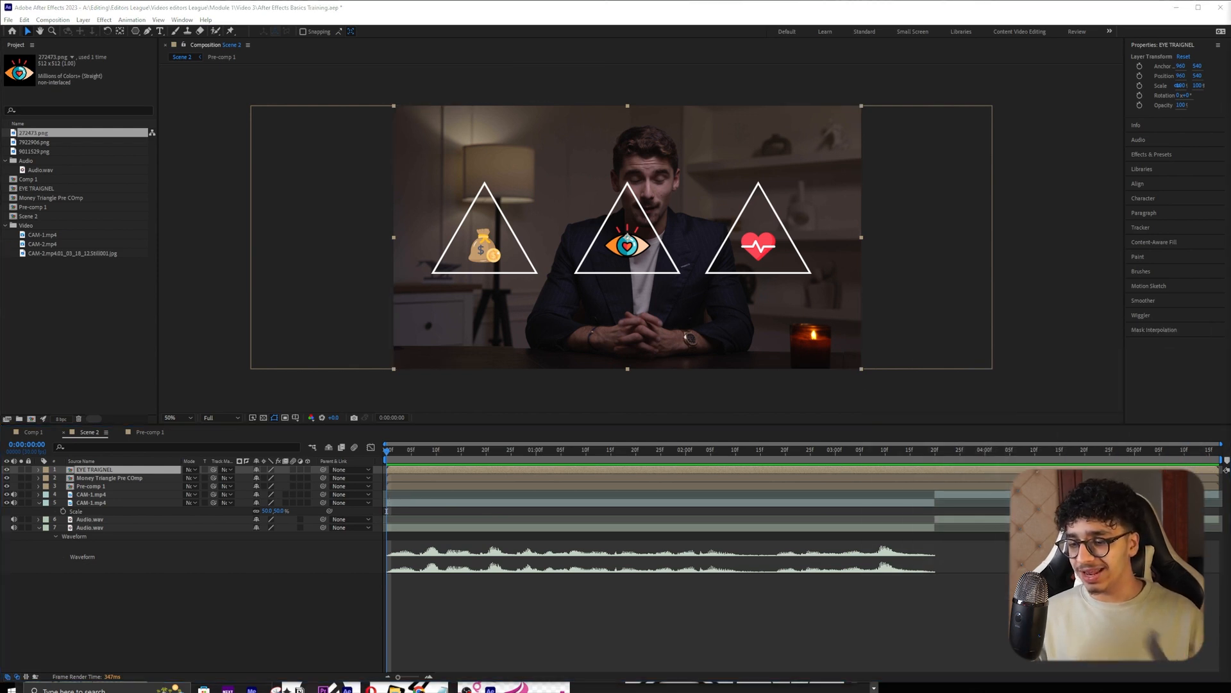
click(964, 645)
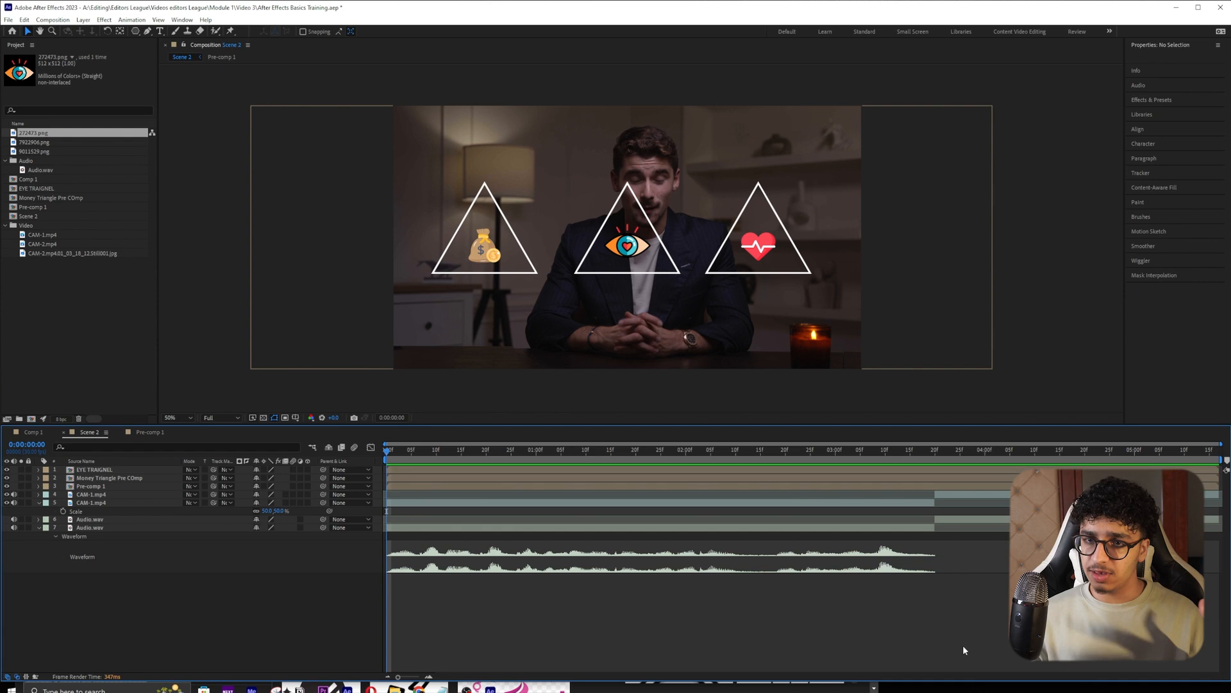
- Preview the audio, collapse the layer properties, and add a composition marker at 0:00:02:07 with the comment "Income"
key(space)
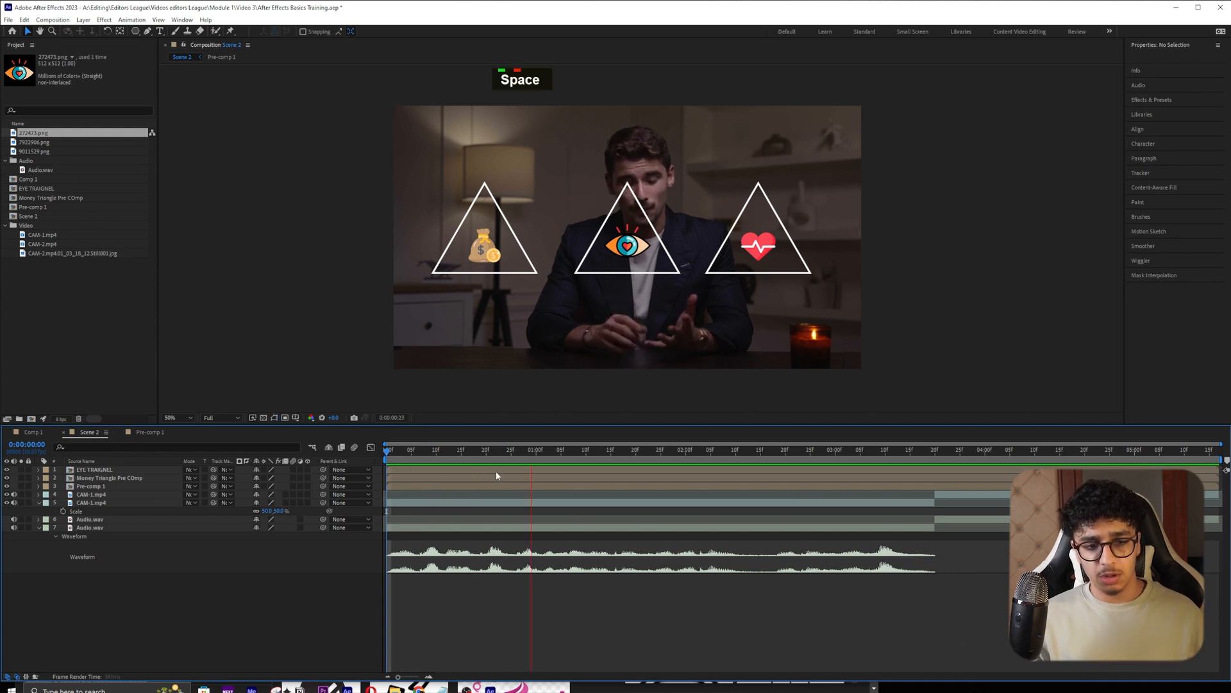
key(ctrl)
key(ctrl)
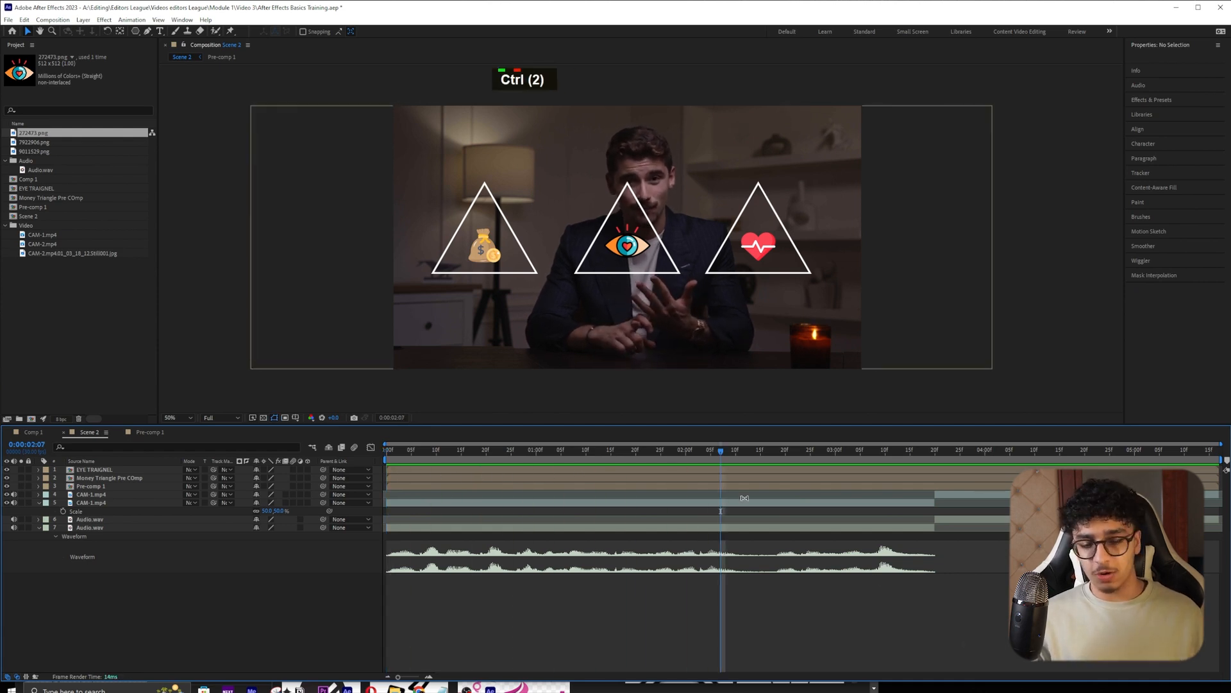
key(m)
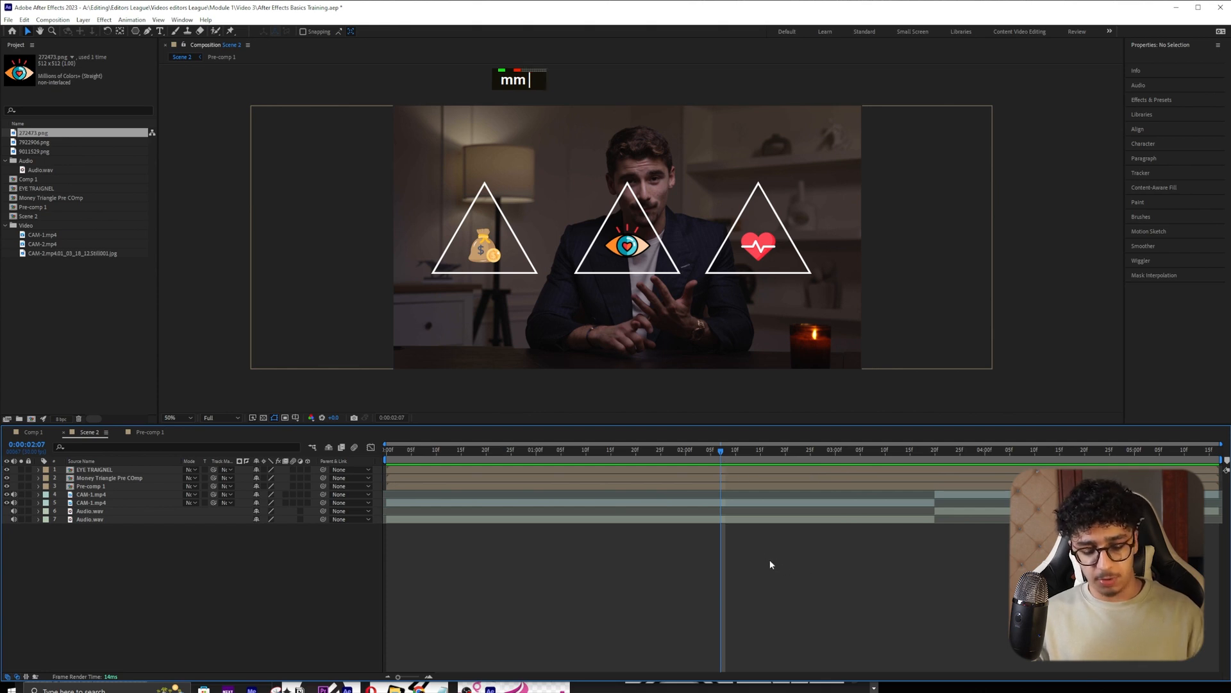
key(KP_Multiply)
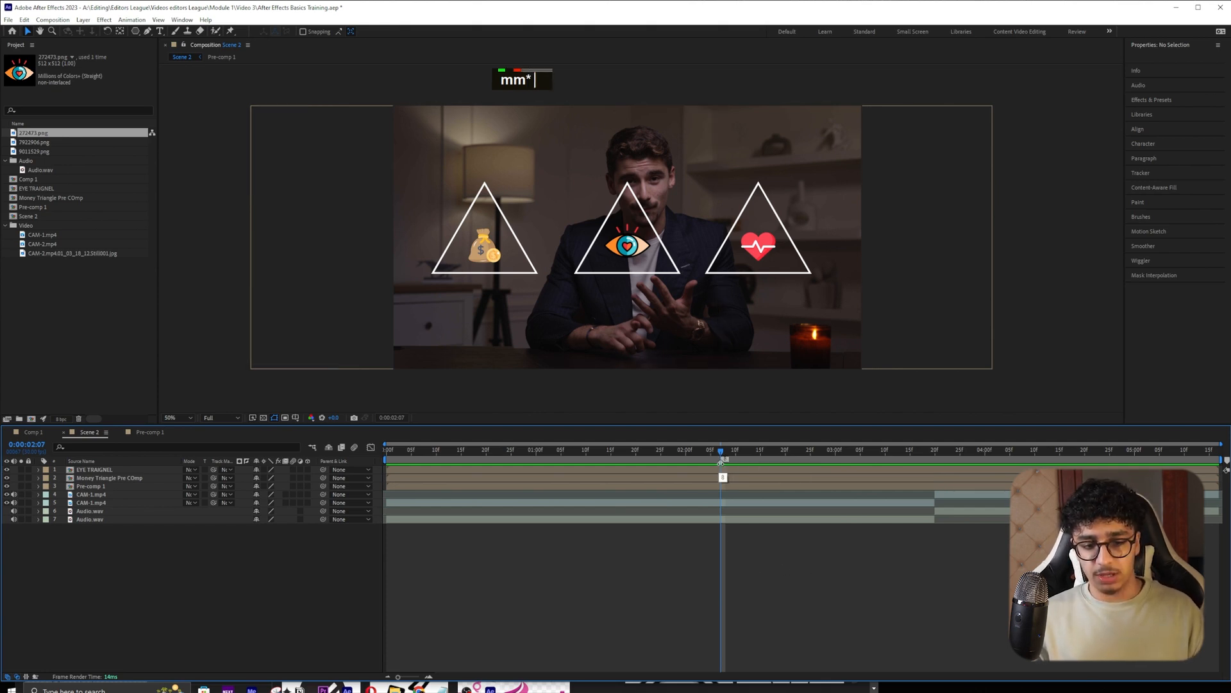
double_click(722, 460)
text(Incom)
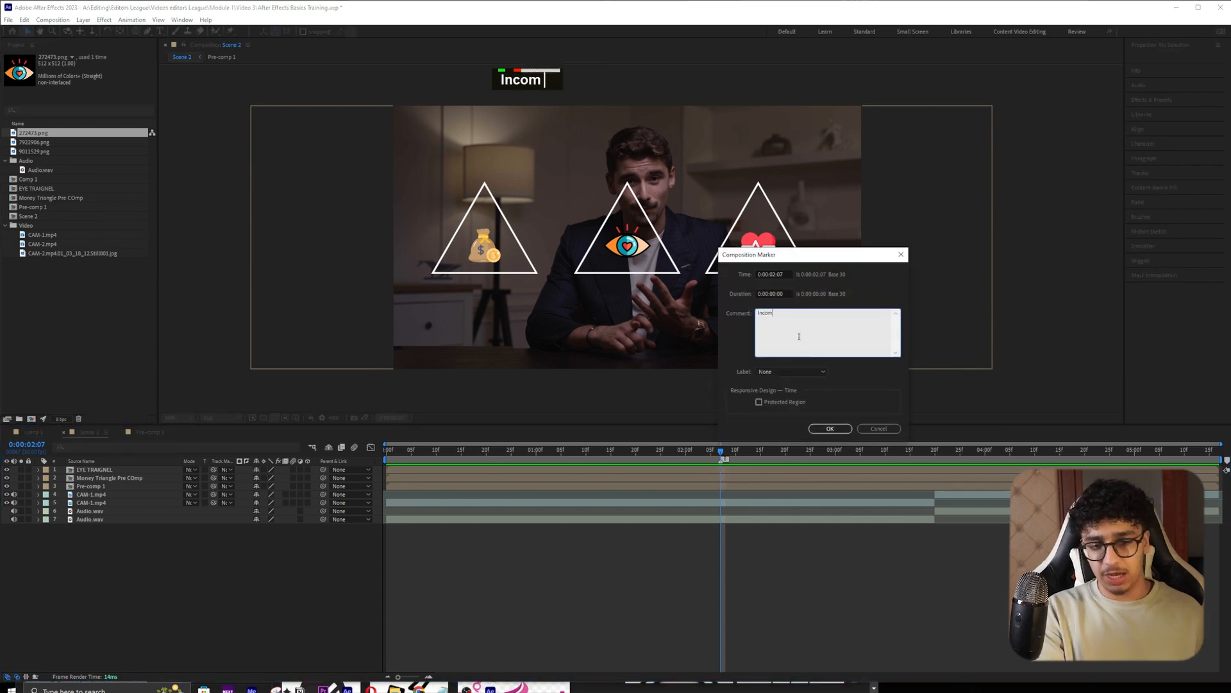
click(830, 428)
- Identify the money triangle's pre-comp layer and move it above EYE TRAIGNEL in the layer stack
key(space)
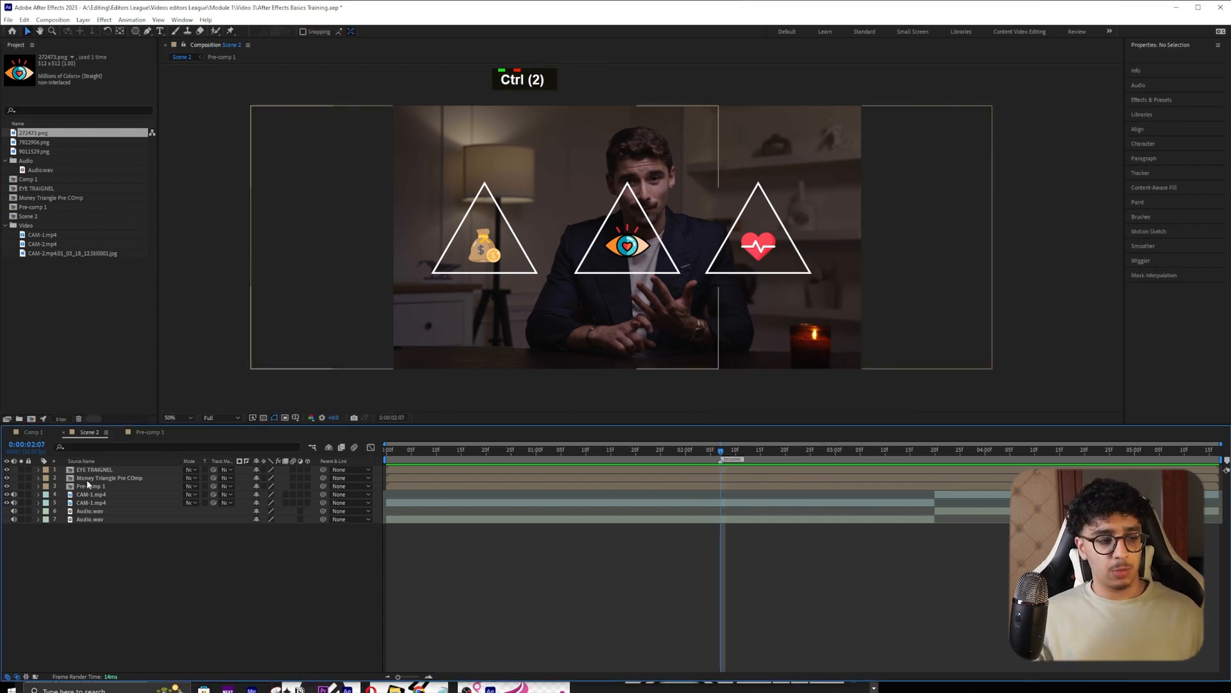
click(94, 470)
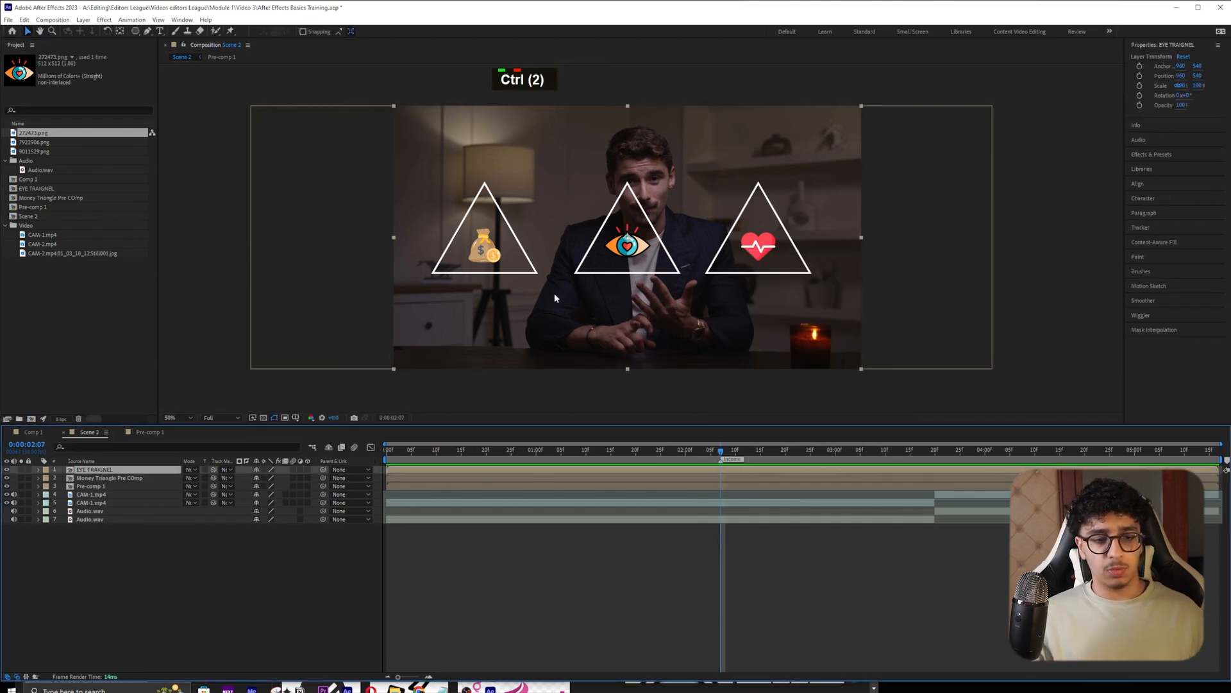
click(90, 485)
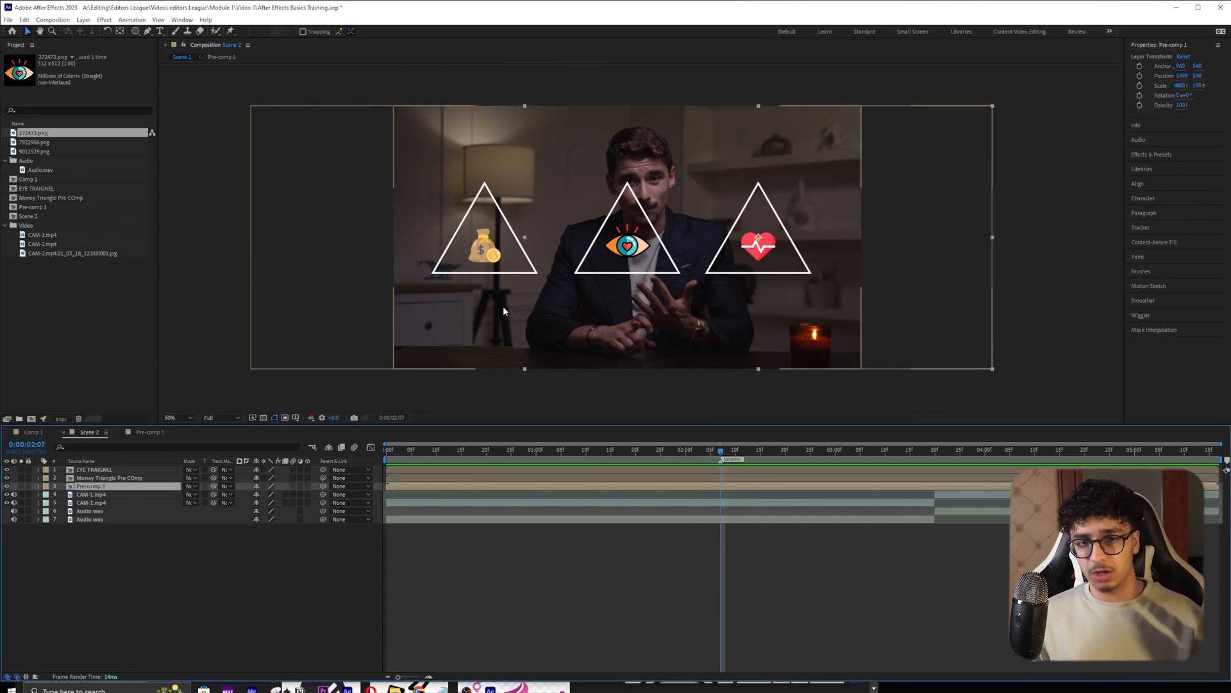
double_click(109, 478)
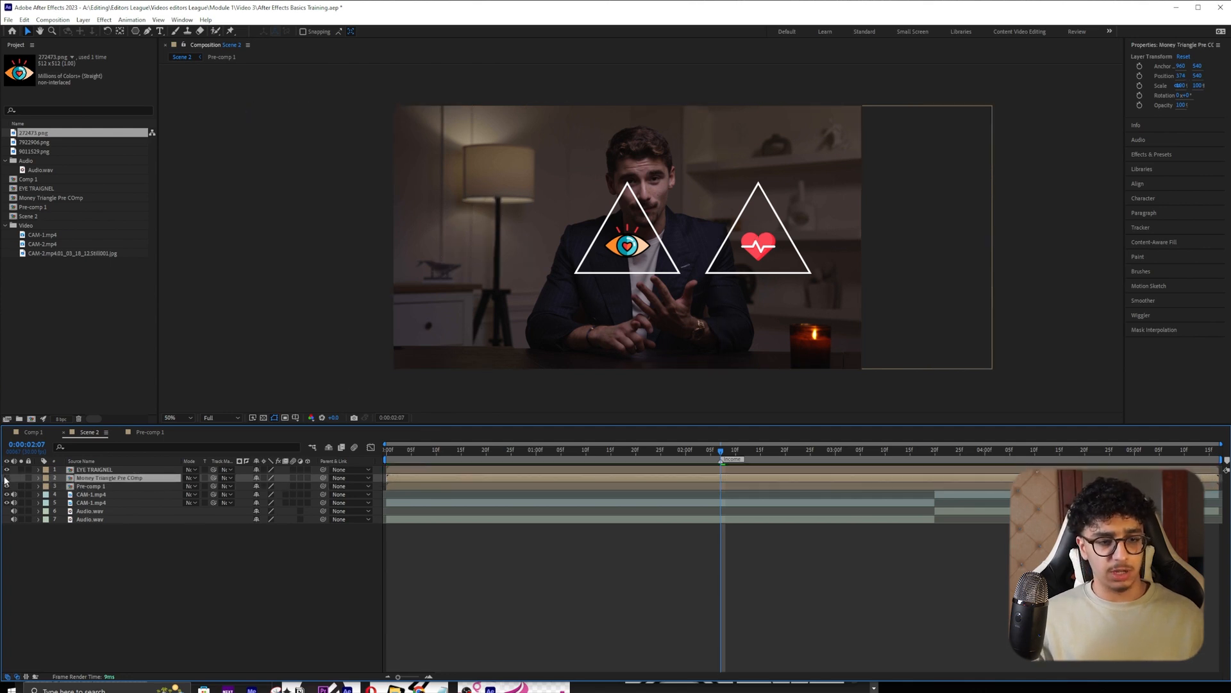
drag(109, 478, 109, 469)
- Play on from the Income marker and add a composition marker at 0:00:03:10 with the comment "Health"
key(space)
key(space)
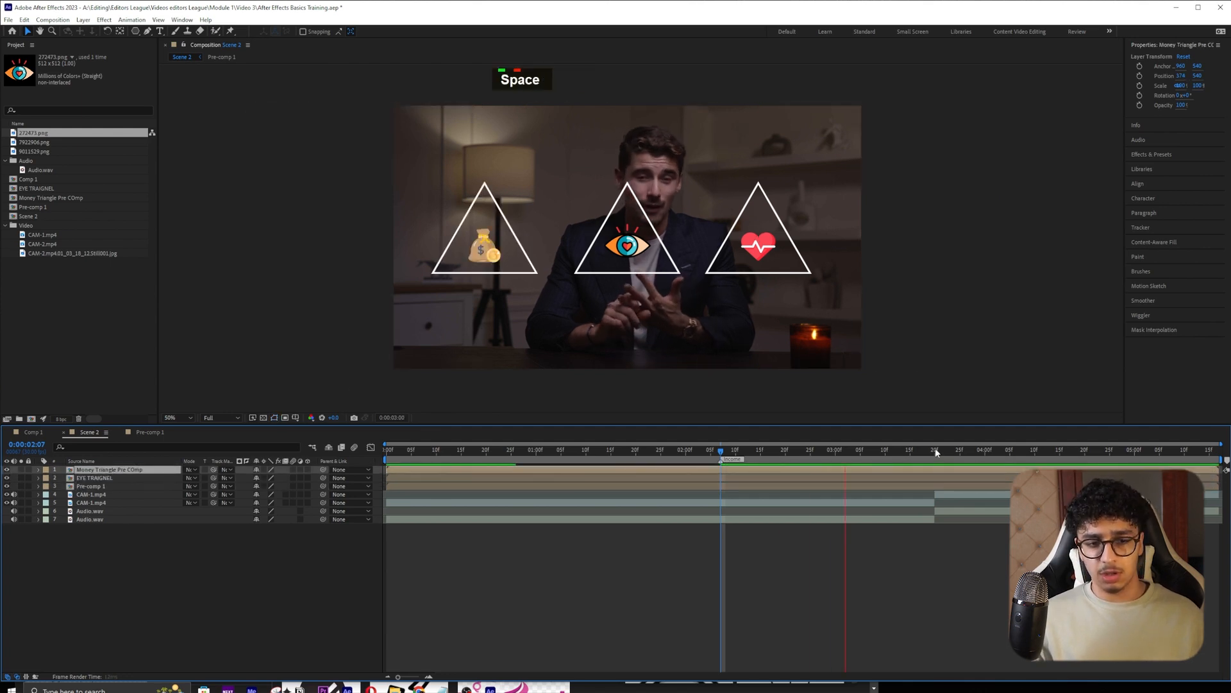
click(885, 452)
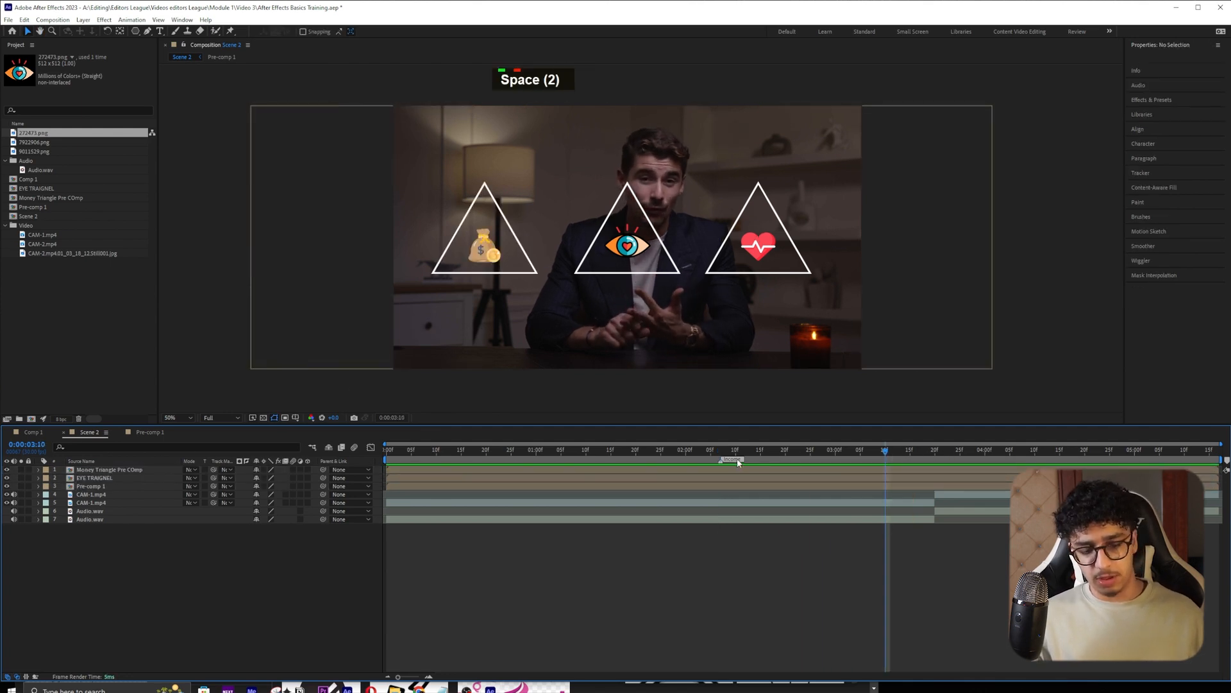
double_click(887, 459)
text(Health)
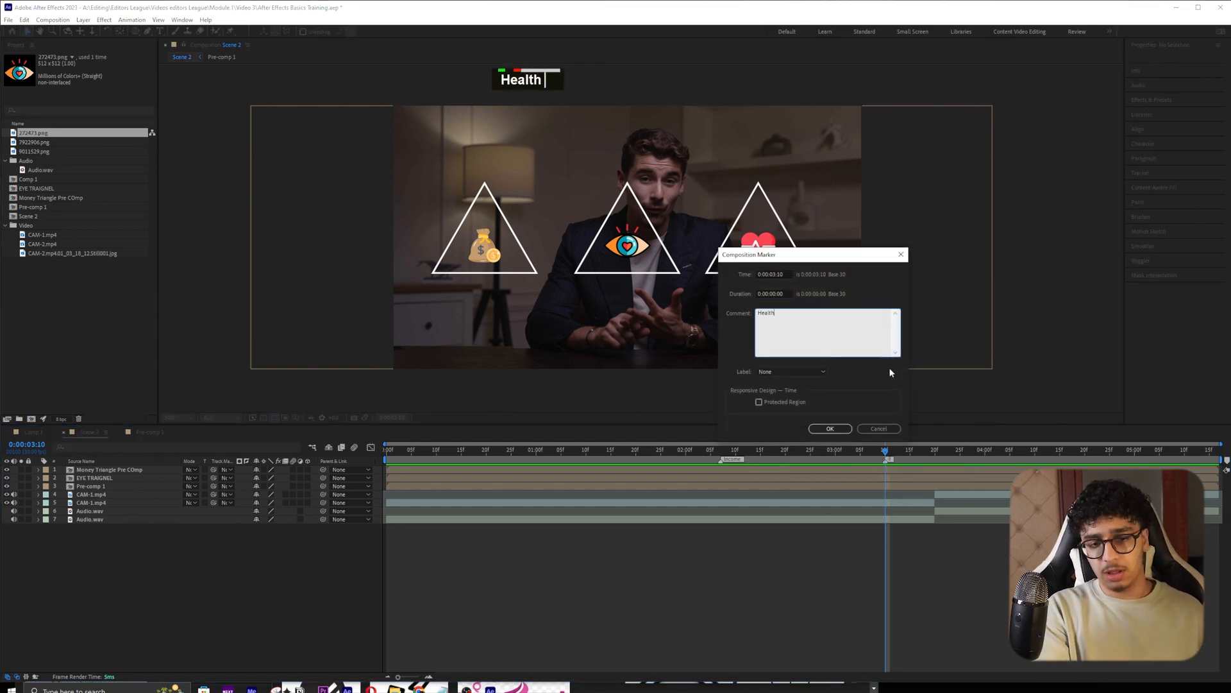
key(Return)
- Continue the preview and add another composition marker at 0:00:04:10 with the comment "Health"
key(space)
key(space)
click(1035, 451)
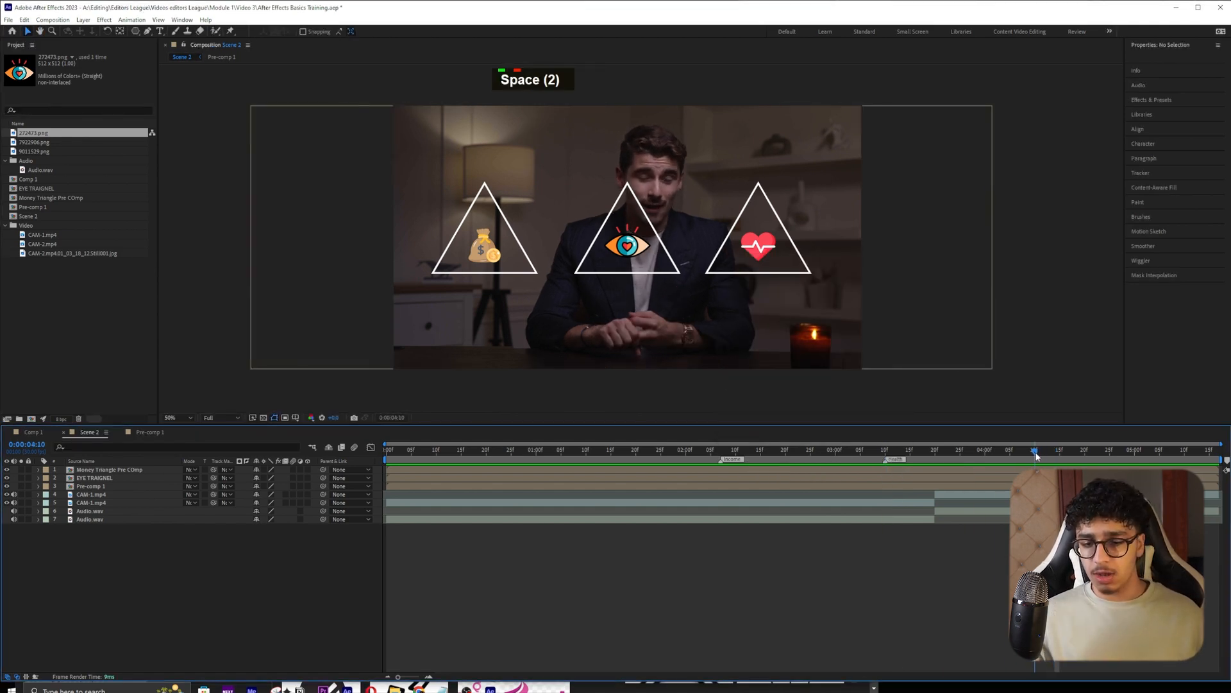
key(shift+8)
double_click(1037, 459)
text(Health)
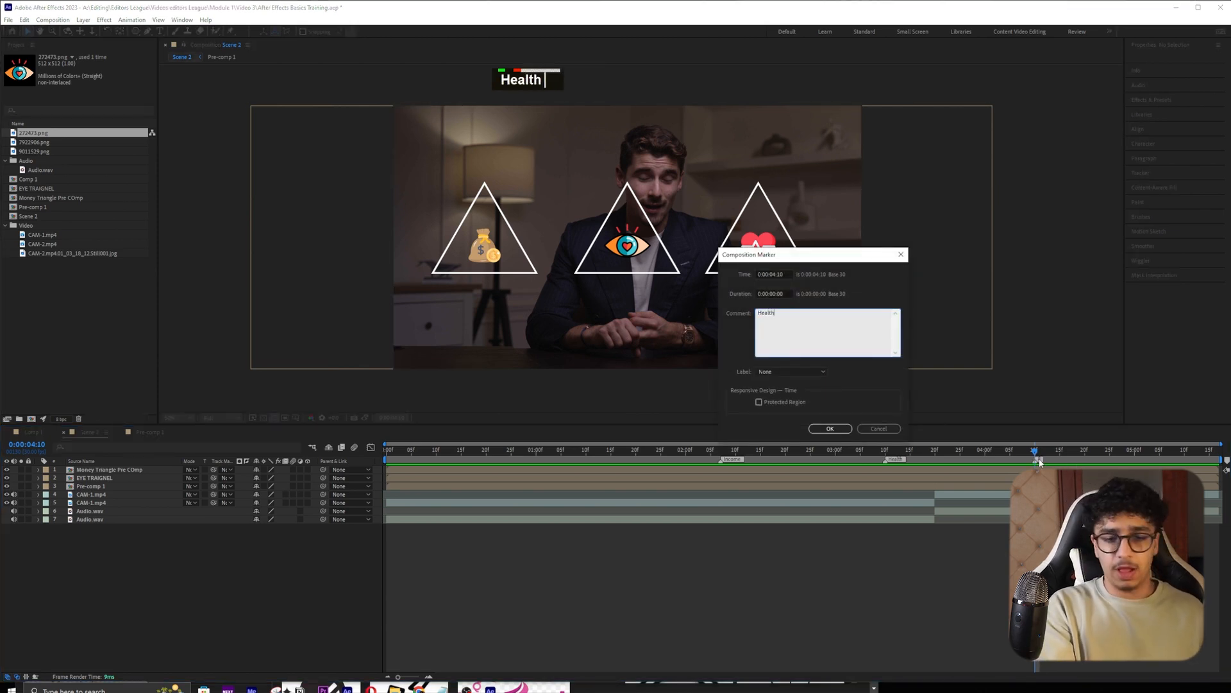
key(Return)
- Return the playhead to the Income marker at 0:00:02:07 and change the 0:00:04:10 marker's comment to "Atractiveness"
click(723, 457)
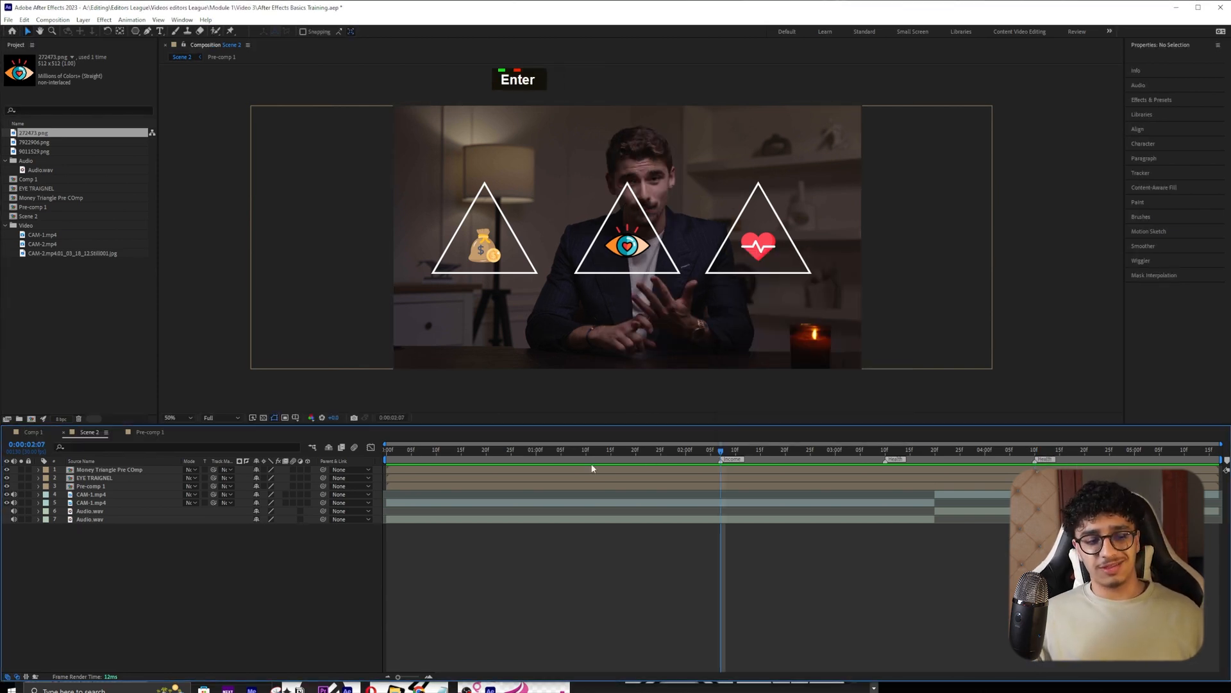
click(131, 470)
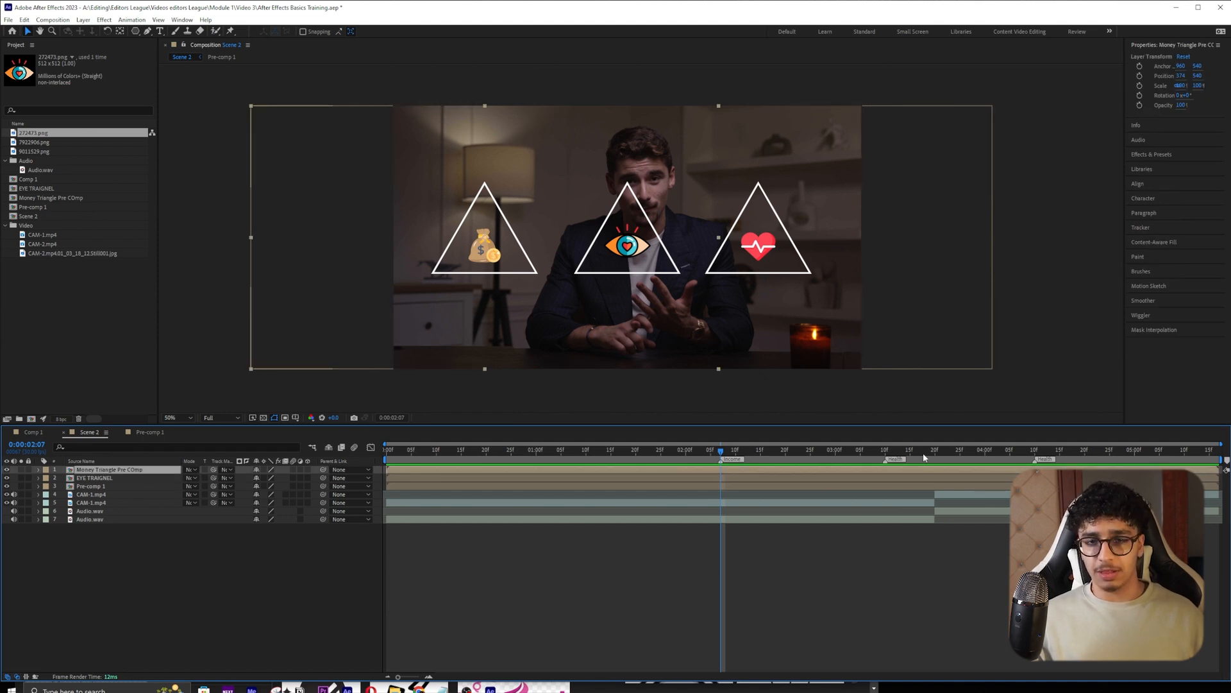
double_click(1035, 459)
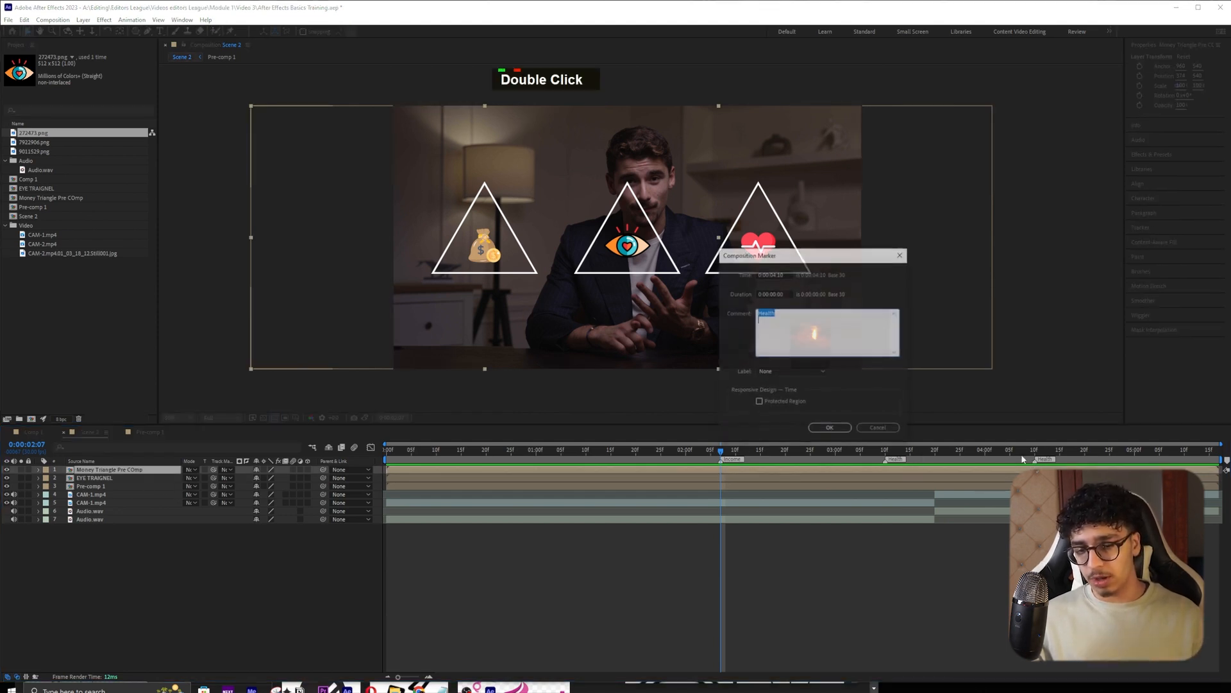
text(Atractiveness)
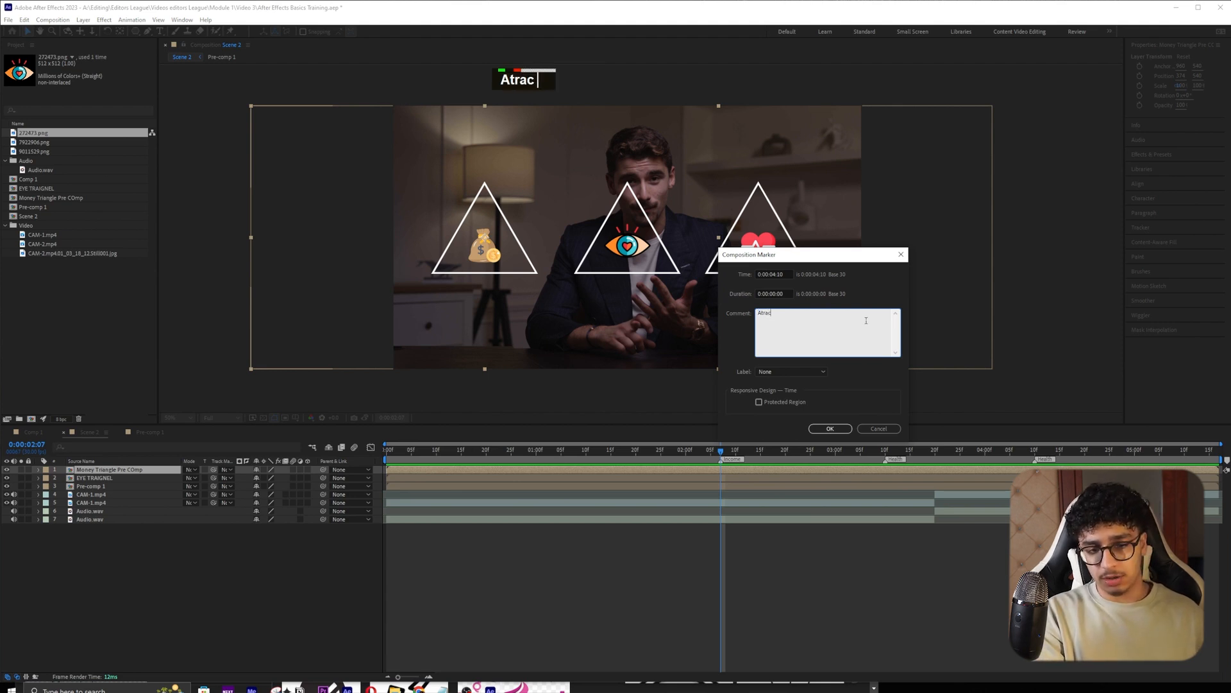
click(830, 429)
- Trim the money triangle pre-comp's start to 0:00:02:07, add position, scale and rotation keyframes there, and reveal them
click(113, 470)
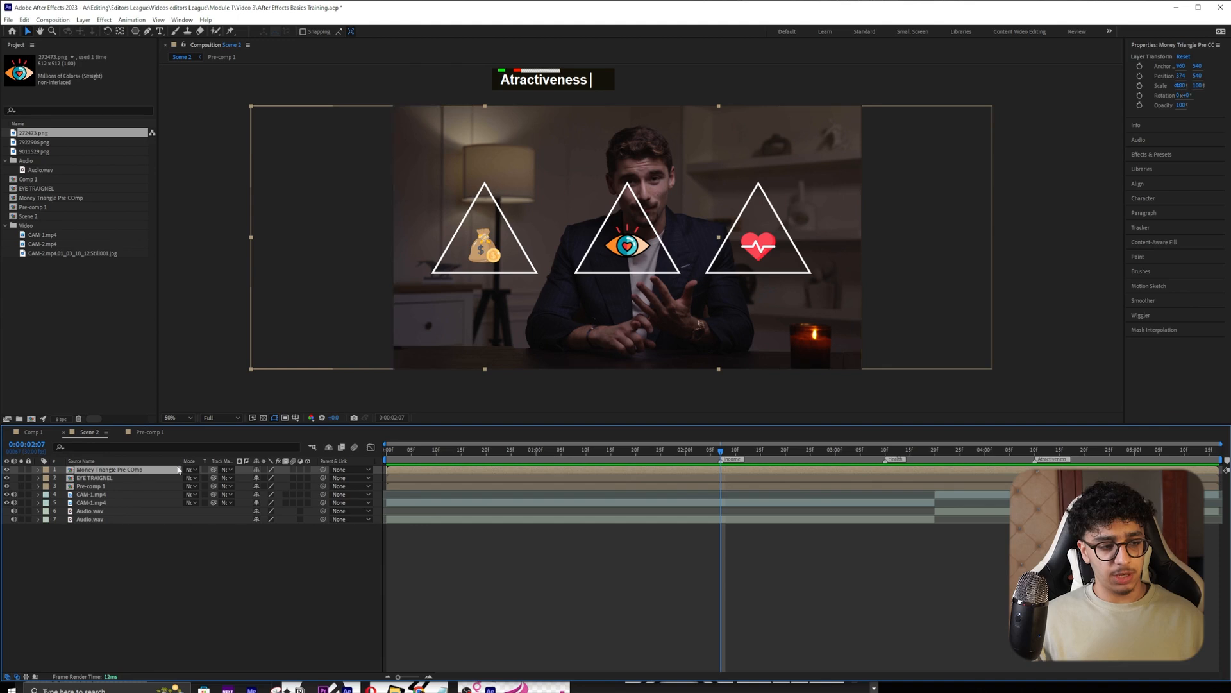
key(alt+bracketleft)
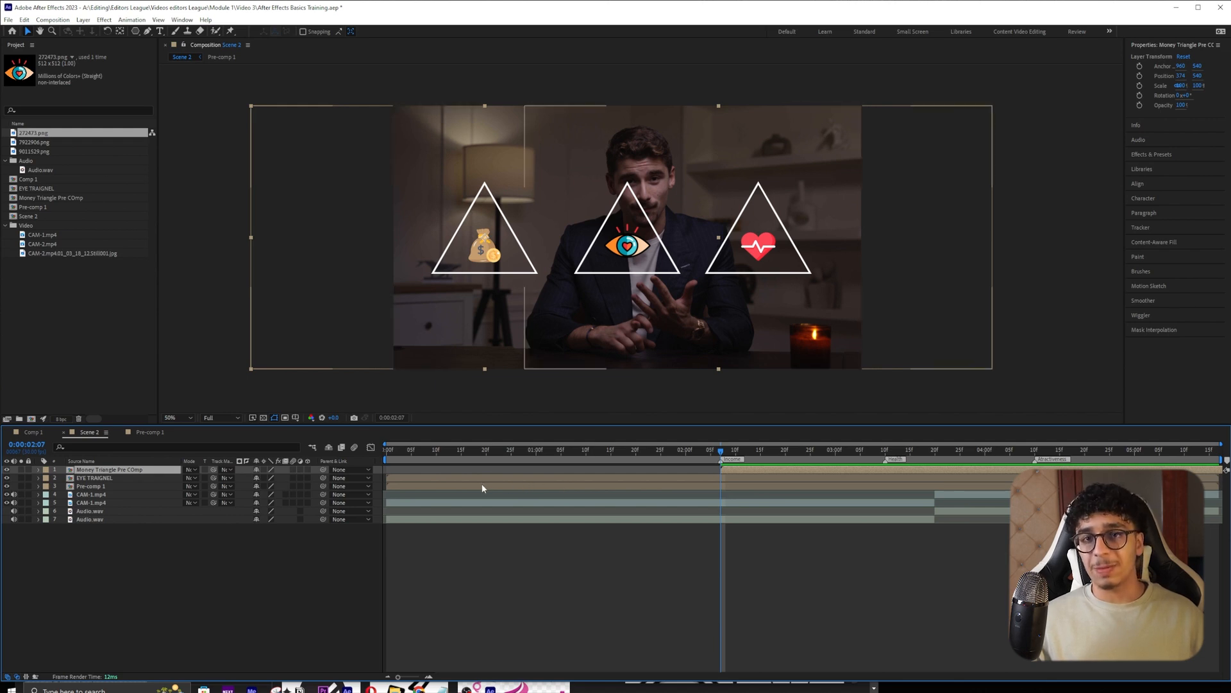
key(p)
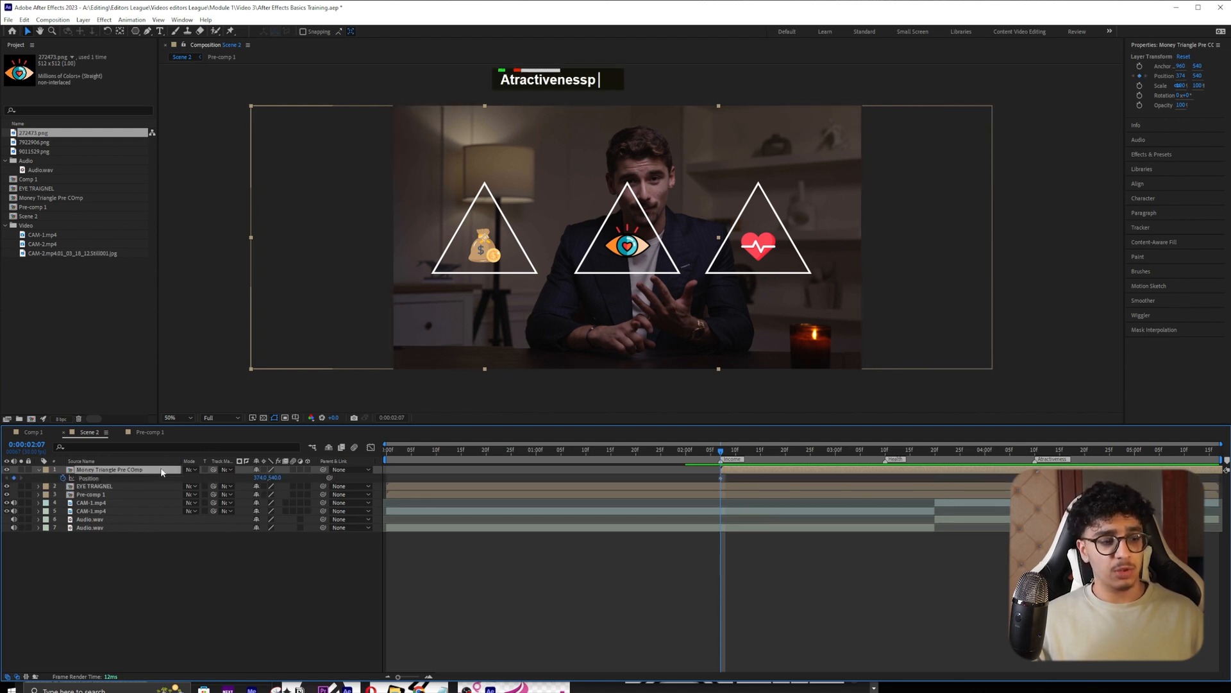
key(s)
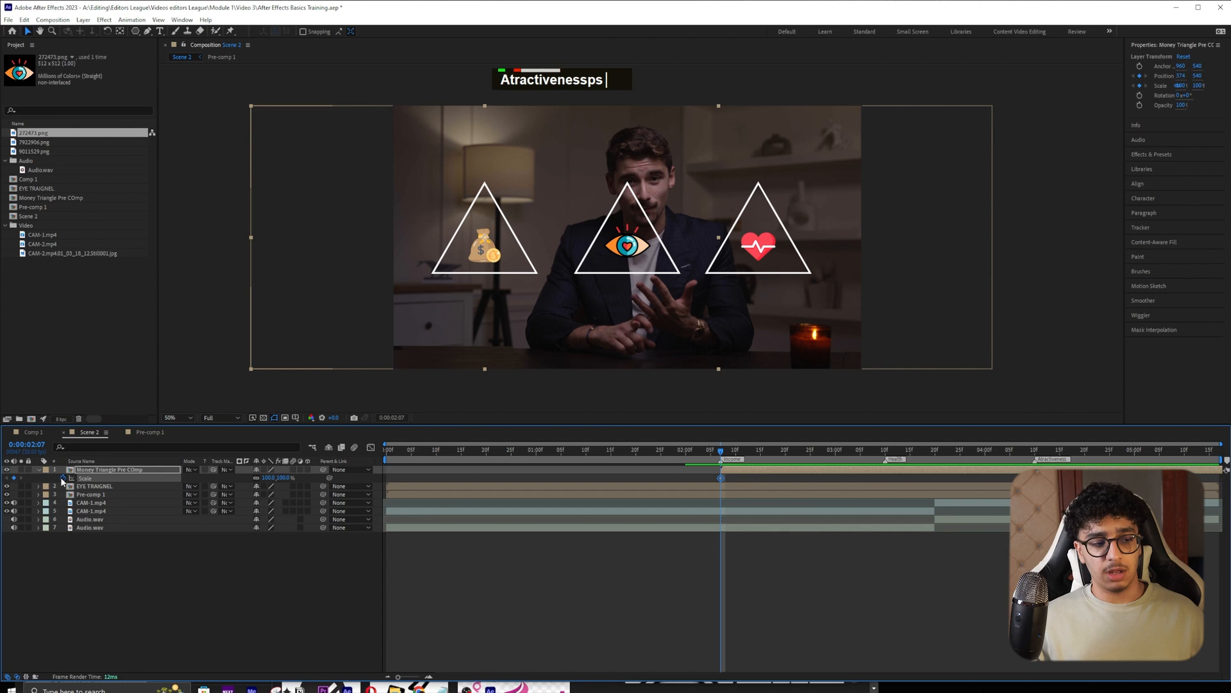
key(r)
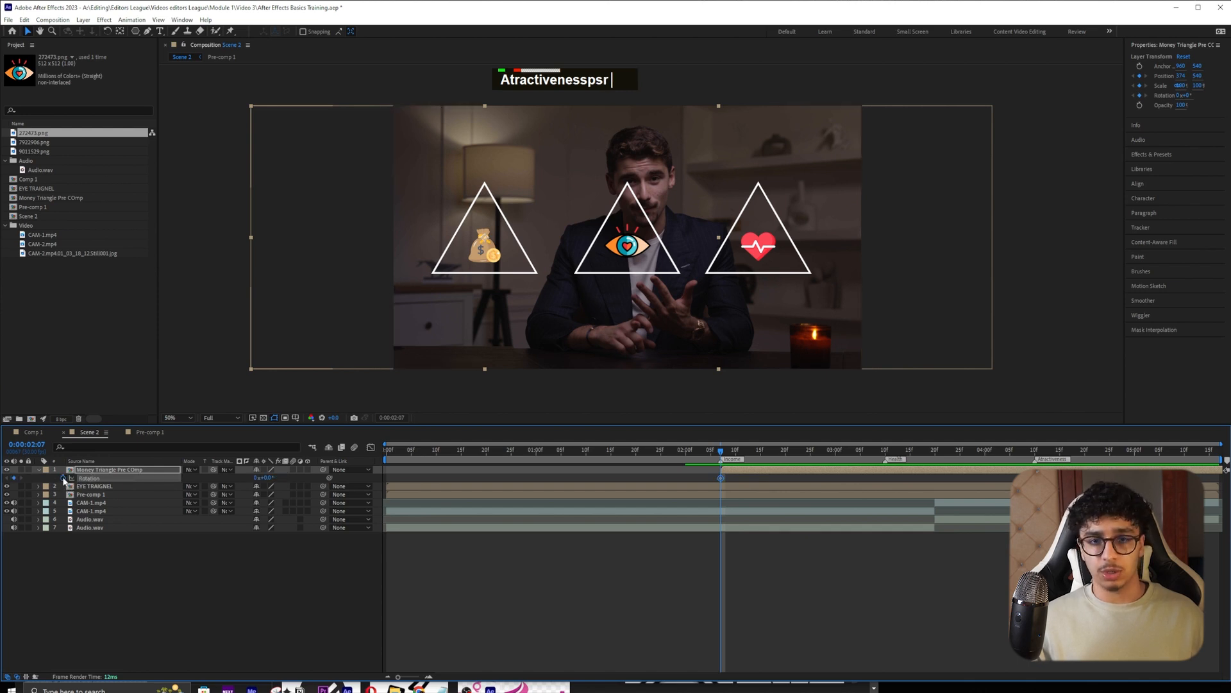
key(u)
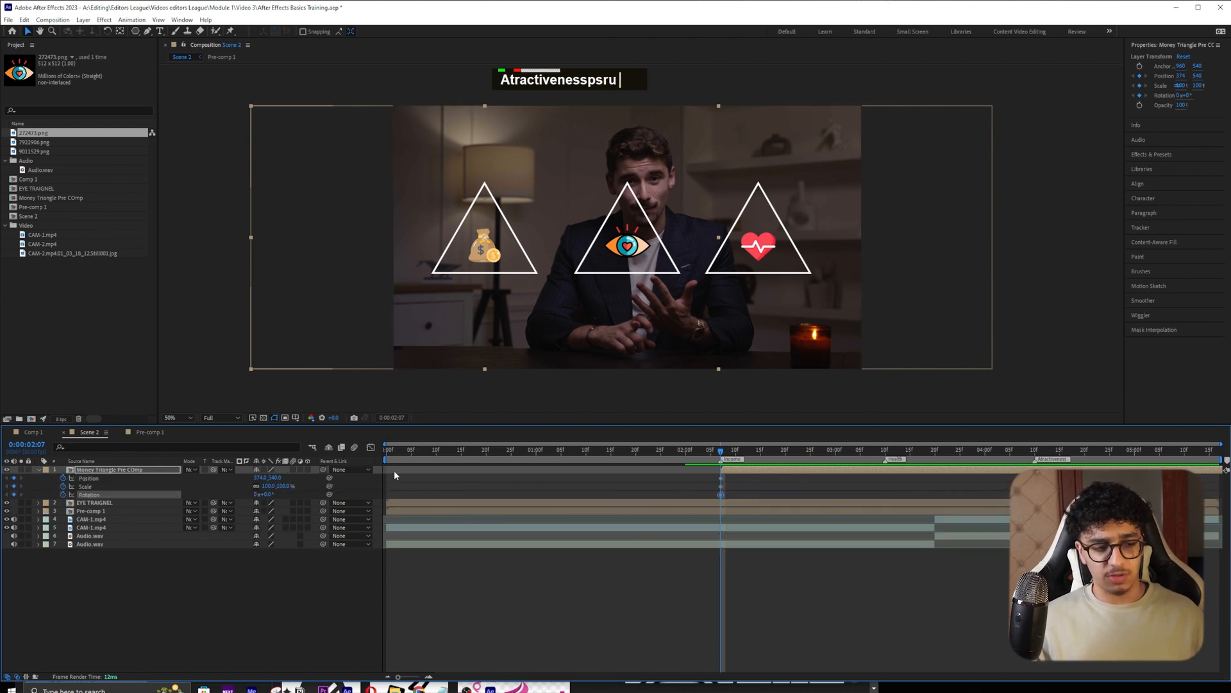
- Repeat the money triangle's position, scale and rotation keyframes at 0:00:03:07 to hold its resting pose
click(739, 477)
drag(739, 477, 711, 499)
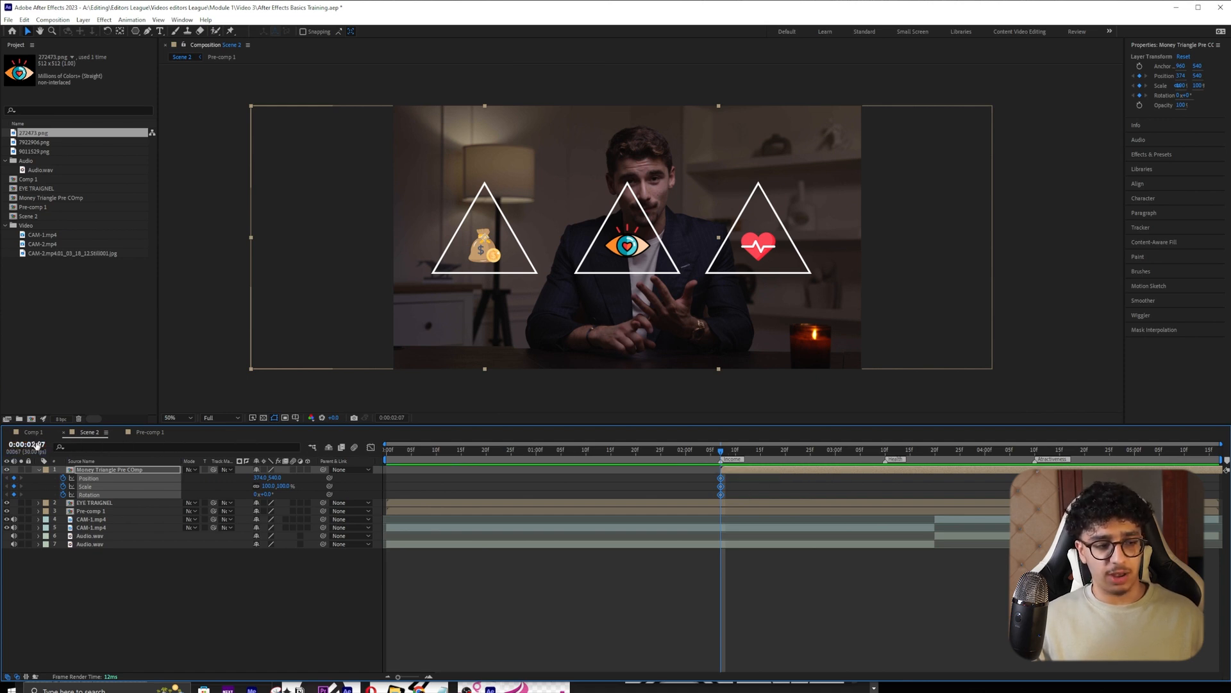
drag(722, 447, 871, 447)
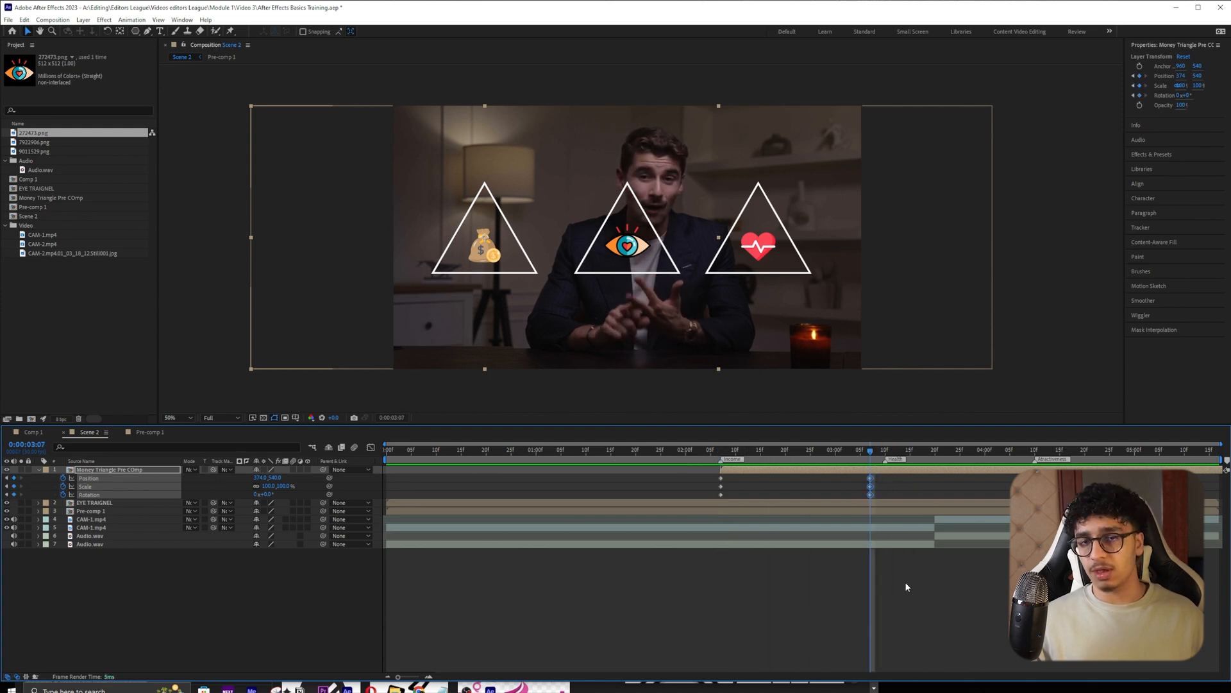
- At 0:00:02:07, set the money triangle's position to 374, 1325, its scale to 0% and its rotation to 180°
drag(829, 454, 694, 498)
click(449, 535)
drag(276, 478, 661, 476)
scroll(497, 370, down, 2)
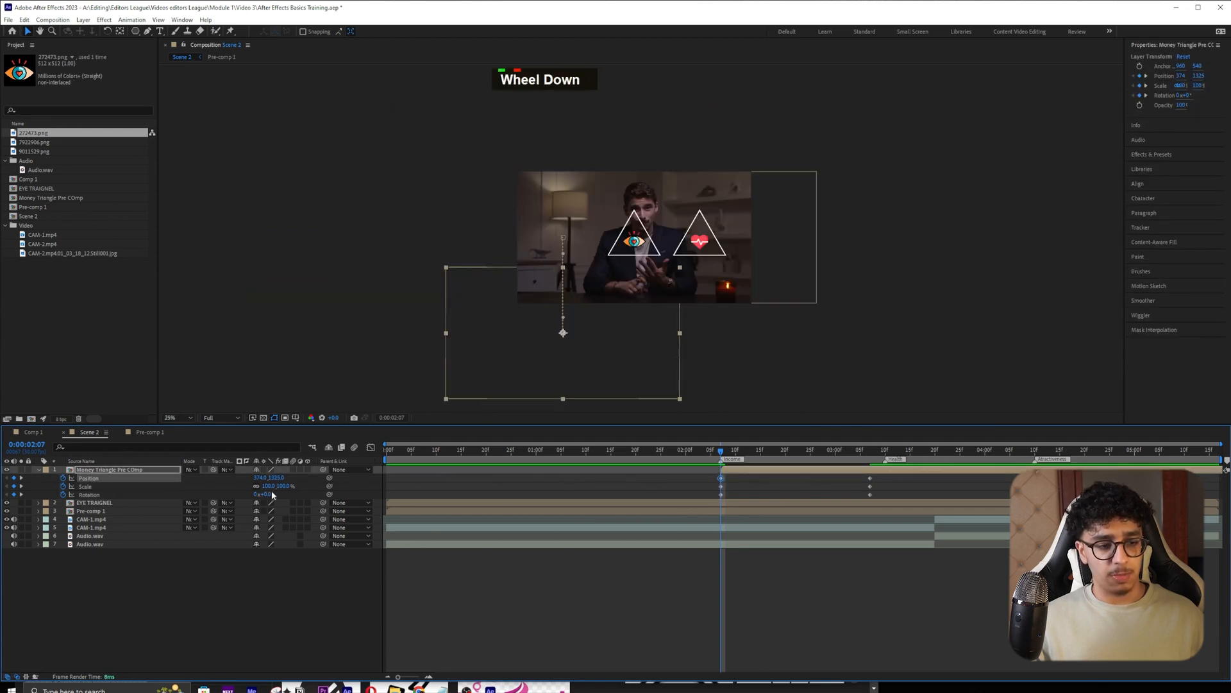
drag(272, 496, 349, 490)
text(0)
key(Return)
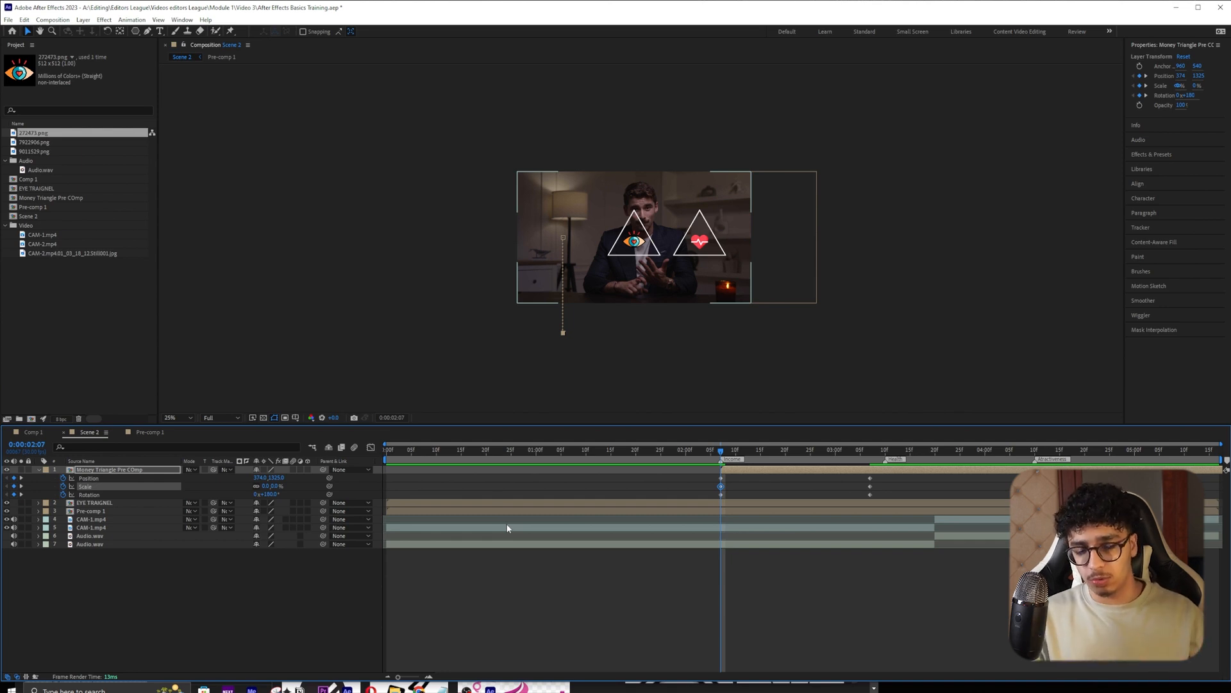
- Preview the money triangle's entrance animation from around the Income marker
scroll(689, 269, up, 2)
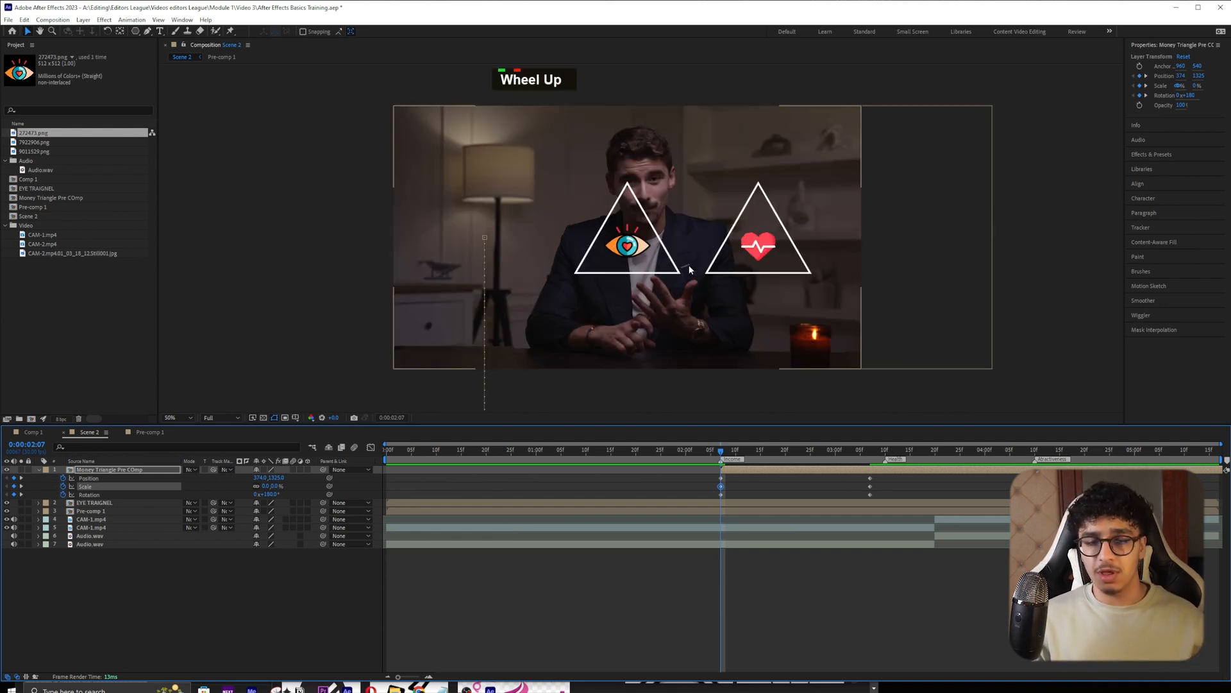
key(space)
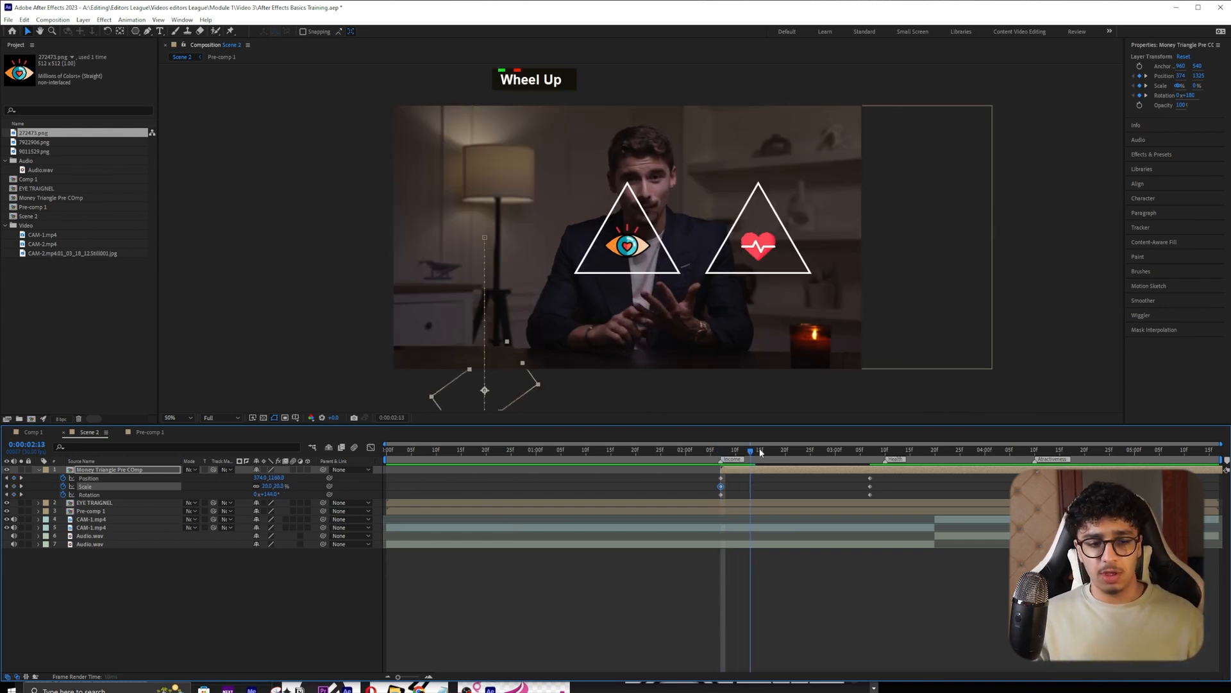
key(space)
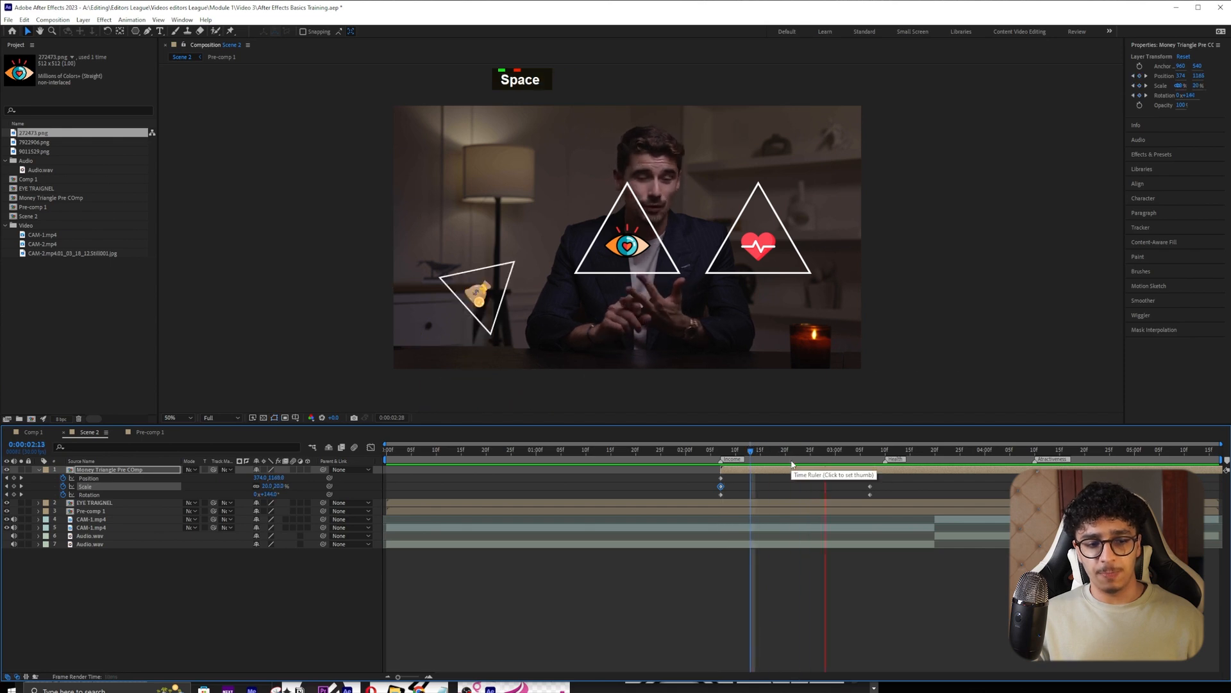
key(space)
drag(863, 442, 731, 449)
key(space)
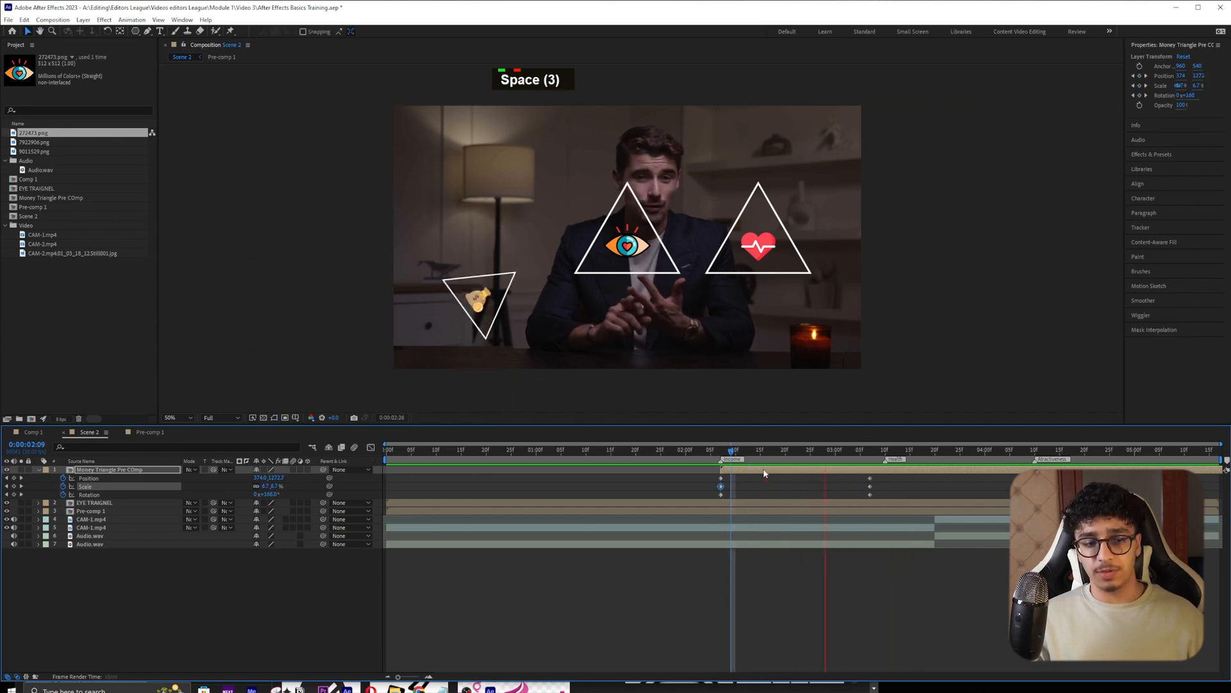
key(space)
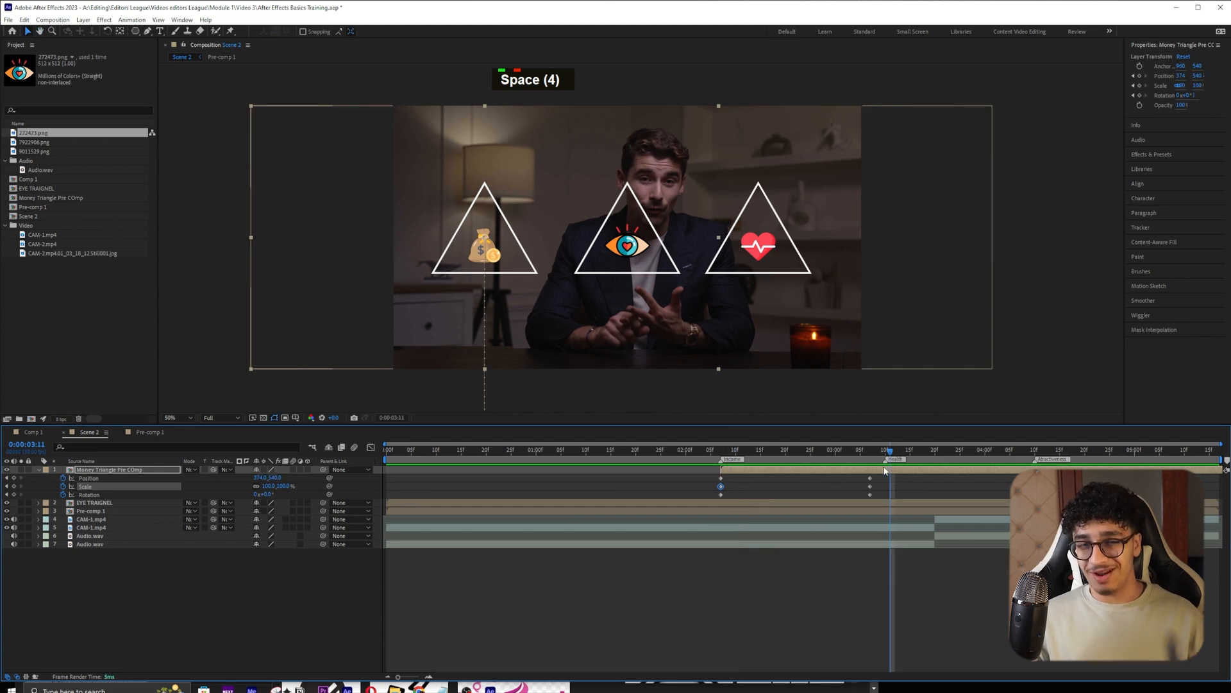
key(ctrl+z)
drag(891, 476, 699, 506)
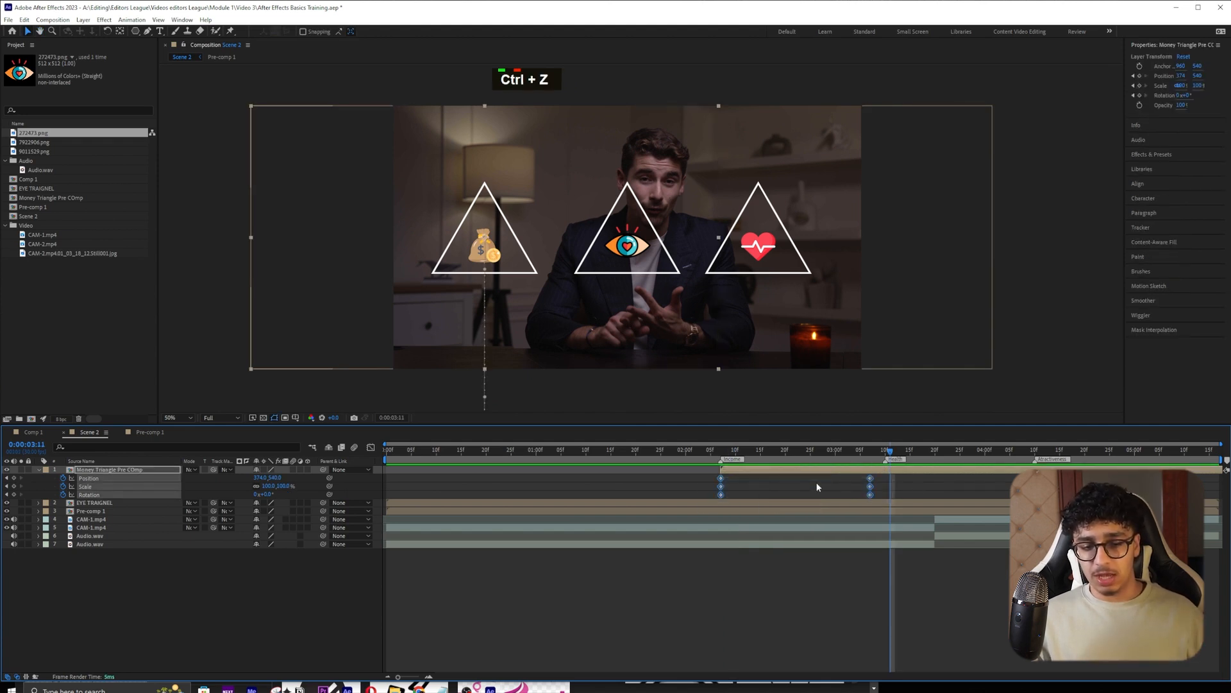
right_click(721, 479)
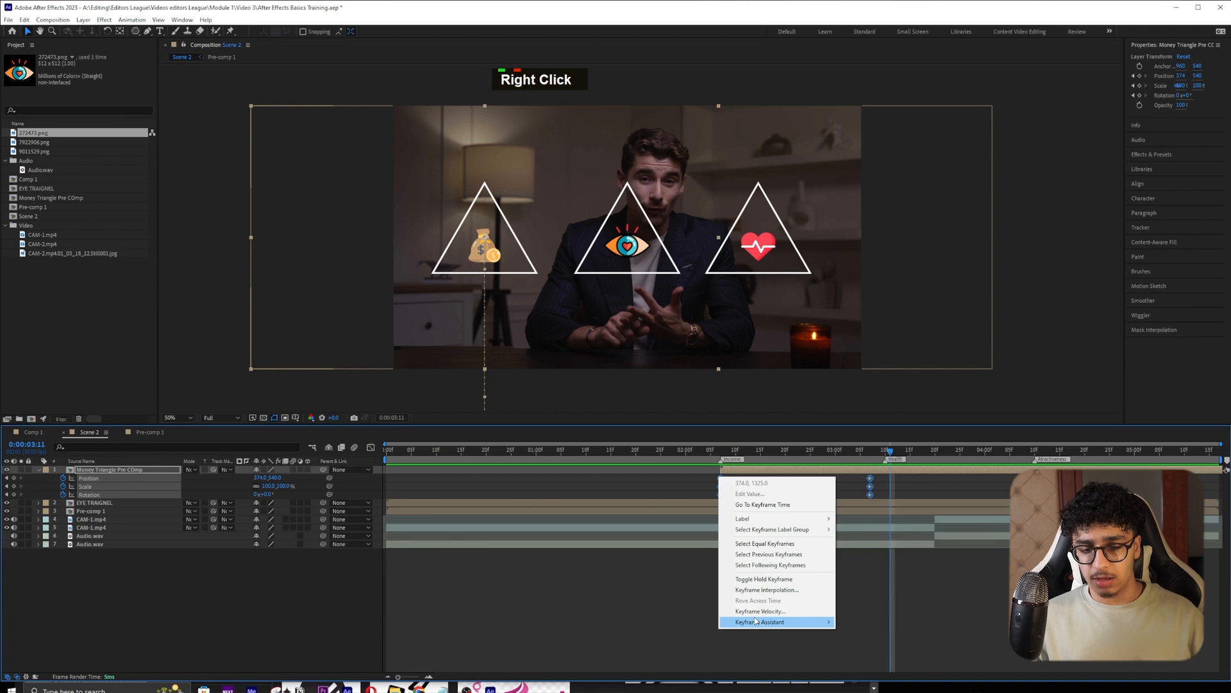
mouse_move(770, 622)
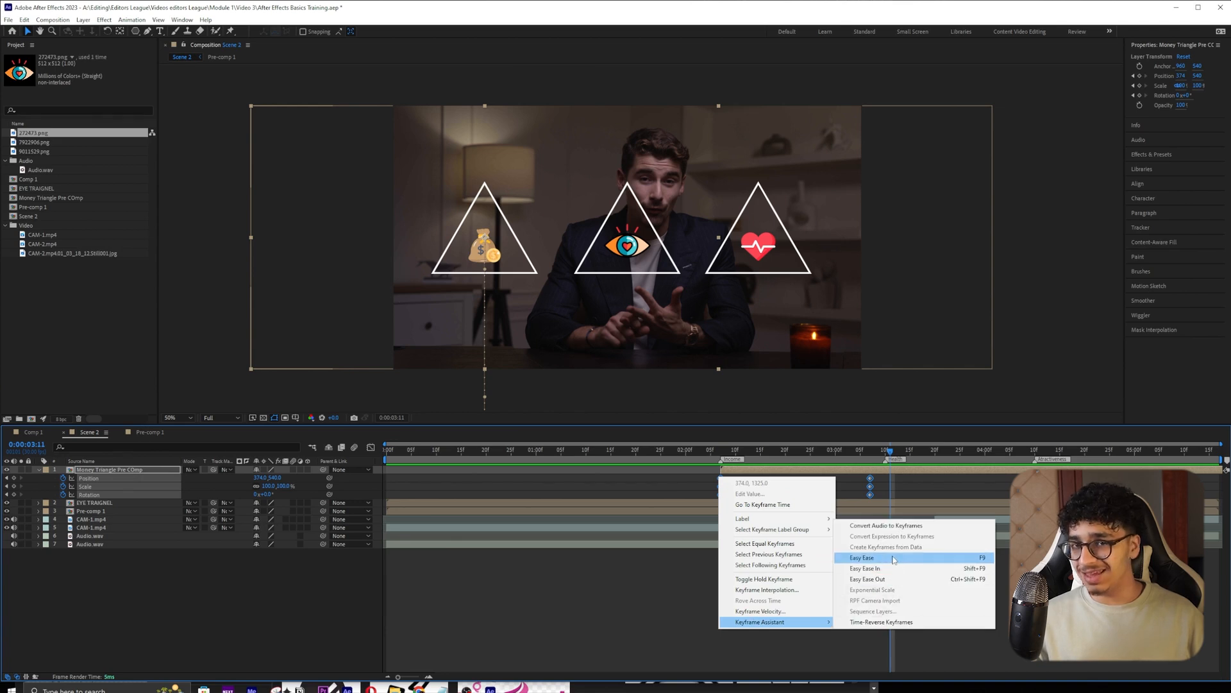
click(988, 558)
click(905, 492)
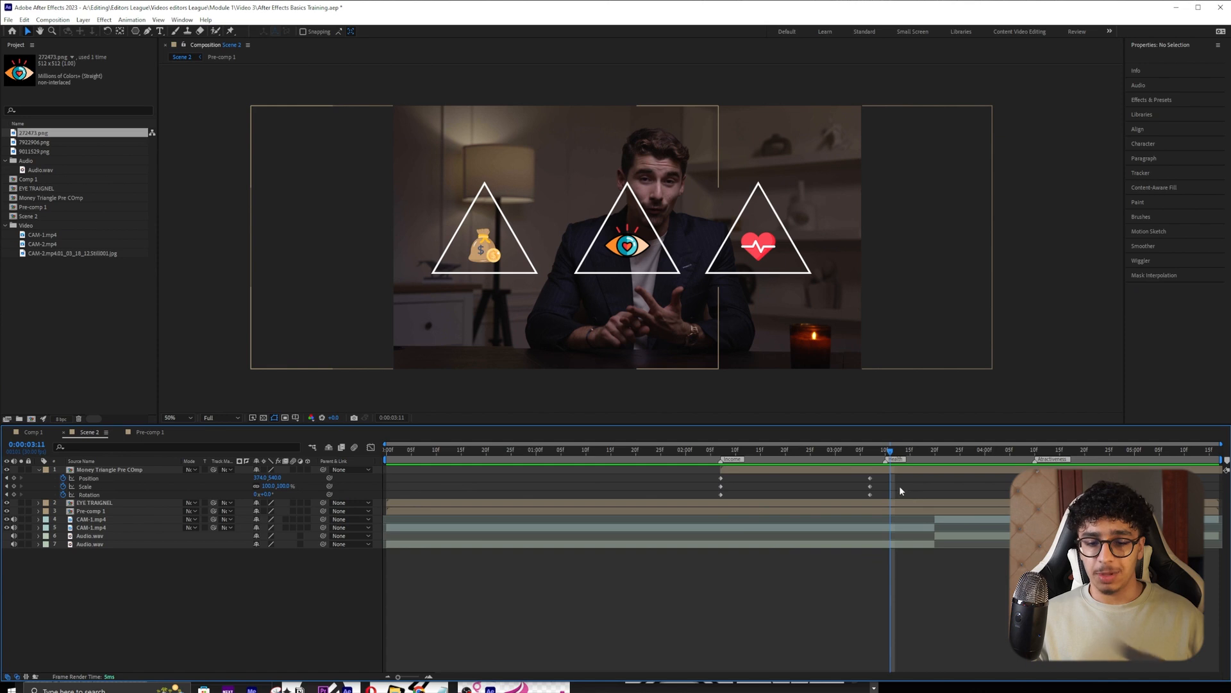
- Apply Easy Ease to the money triangle's position, scale and rotation keyframes and reshape their speed curves to peak early with a long ease-out
drag(883, 476, 683, 508)
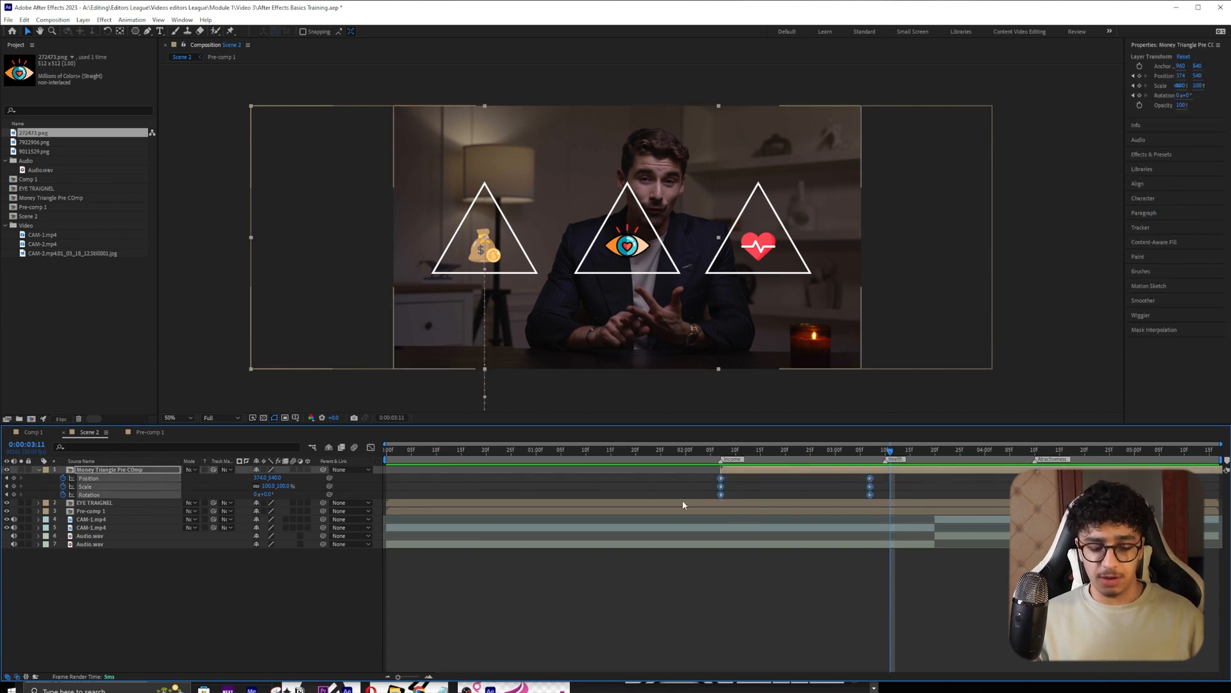
key(F9)
click(371, 447)
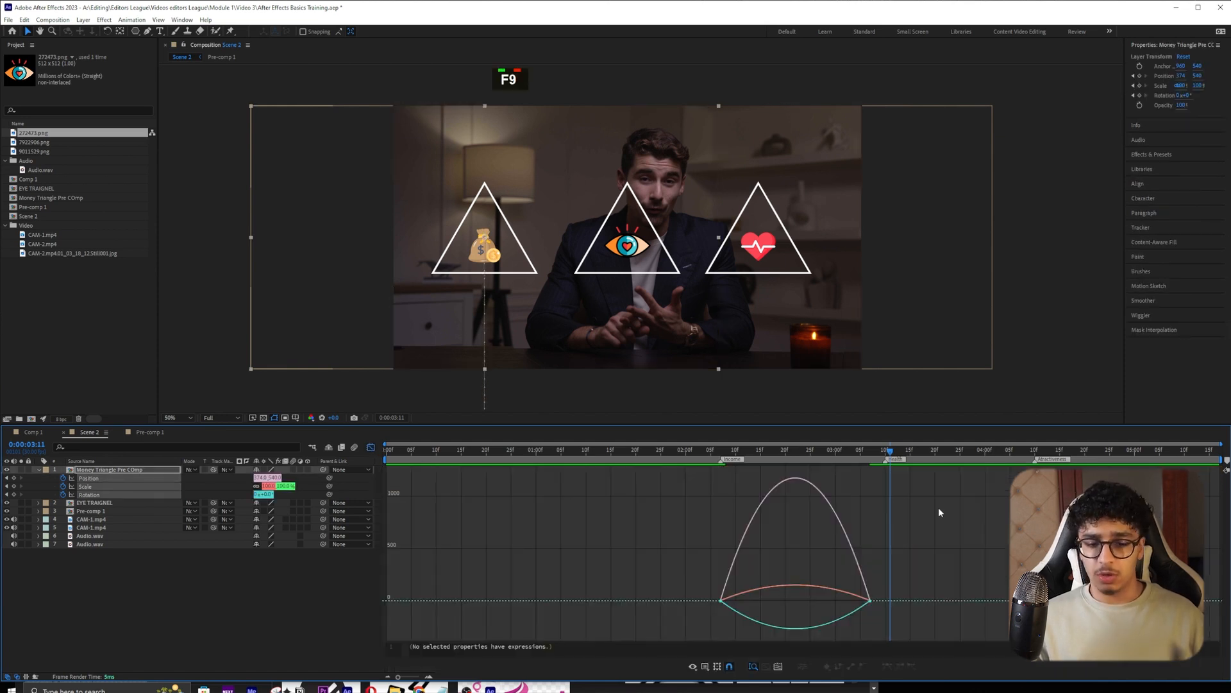
drag(845, 601, 756, 598)
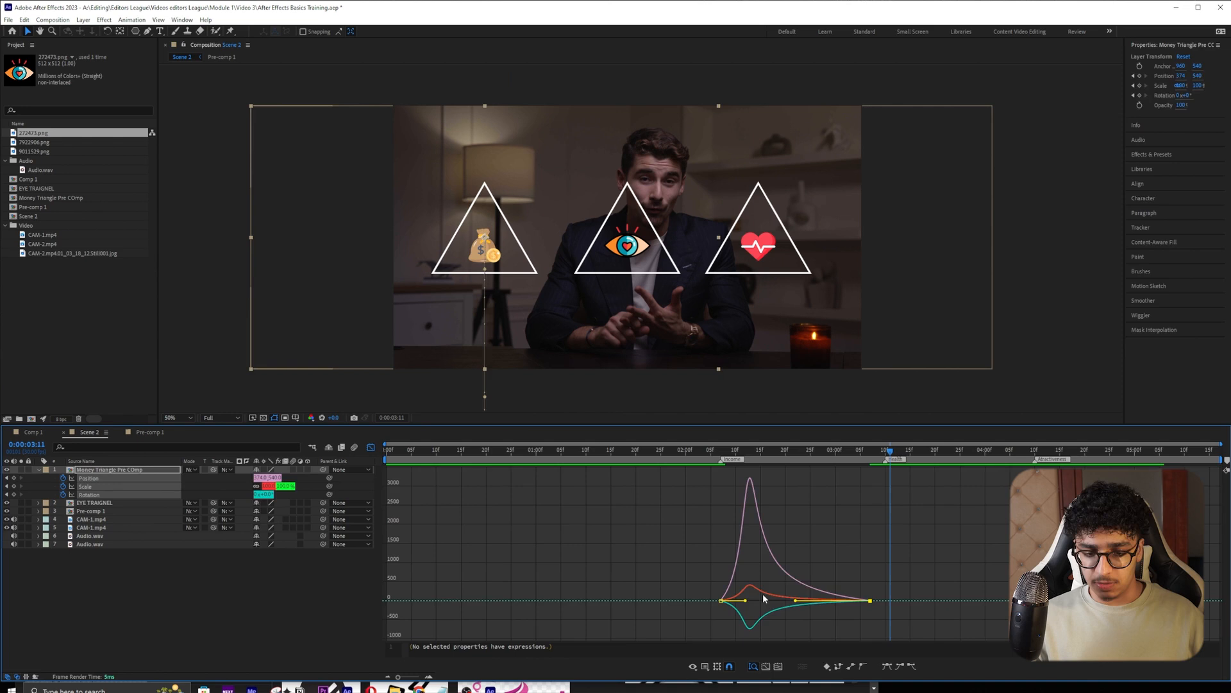
- Inspect the money triangle's rotation, scale and position speed curves one by one and preview the eased entrance
click(193, 577)
click(144, 495)
drag(960, 538, 684, 467)
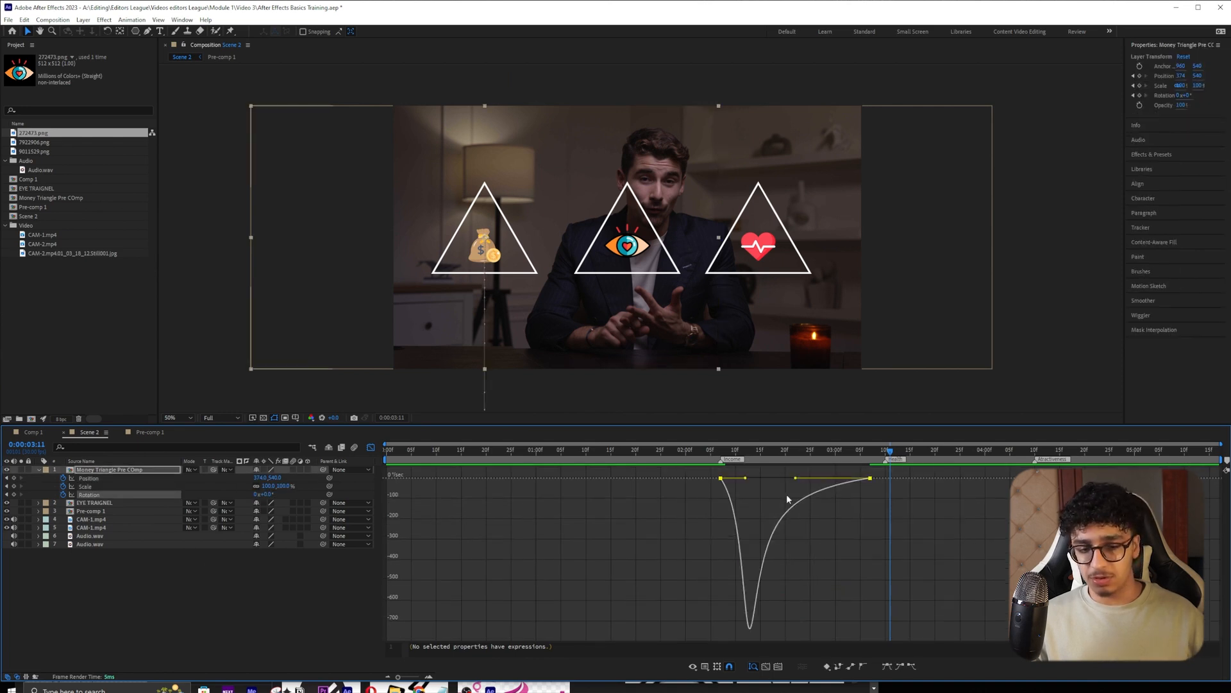
drag(948, 526, 713, 463)
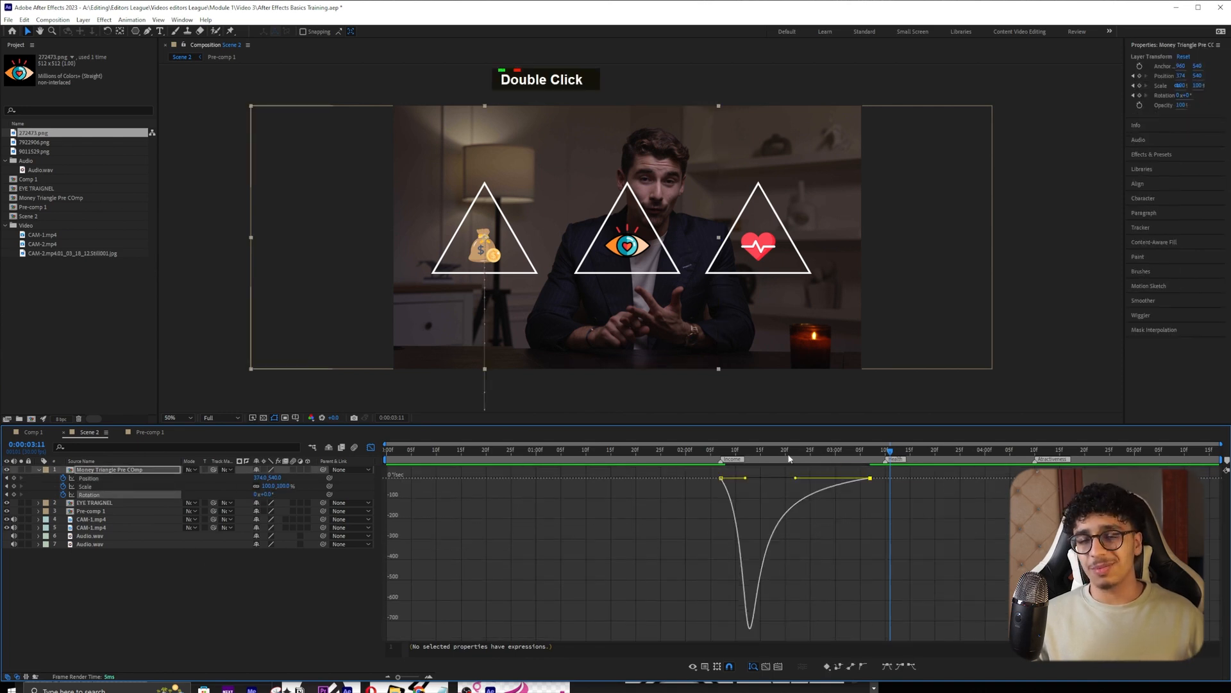
click(103, 487)
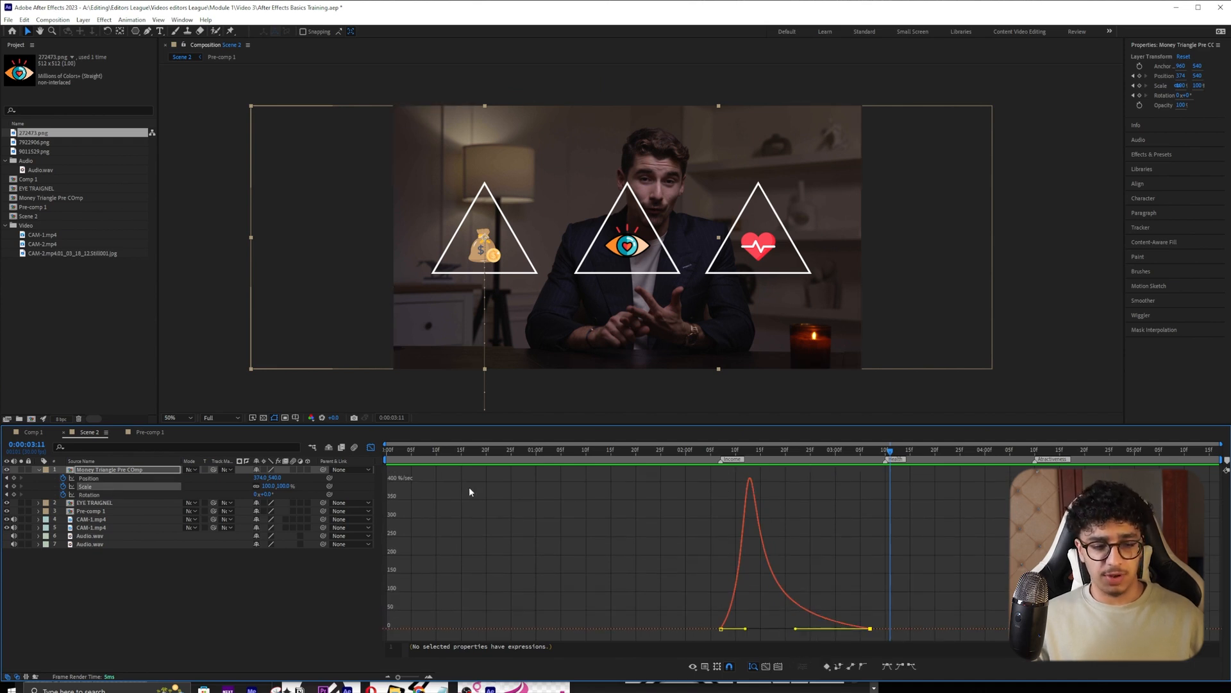
click(90, 479)
double_click(732, 450)
key(space)
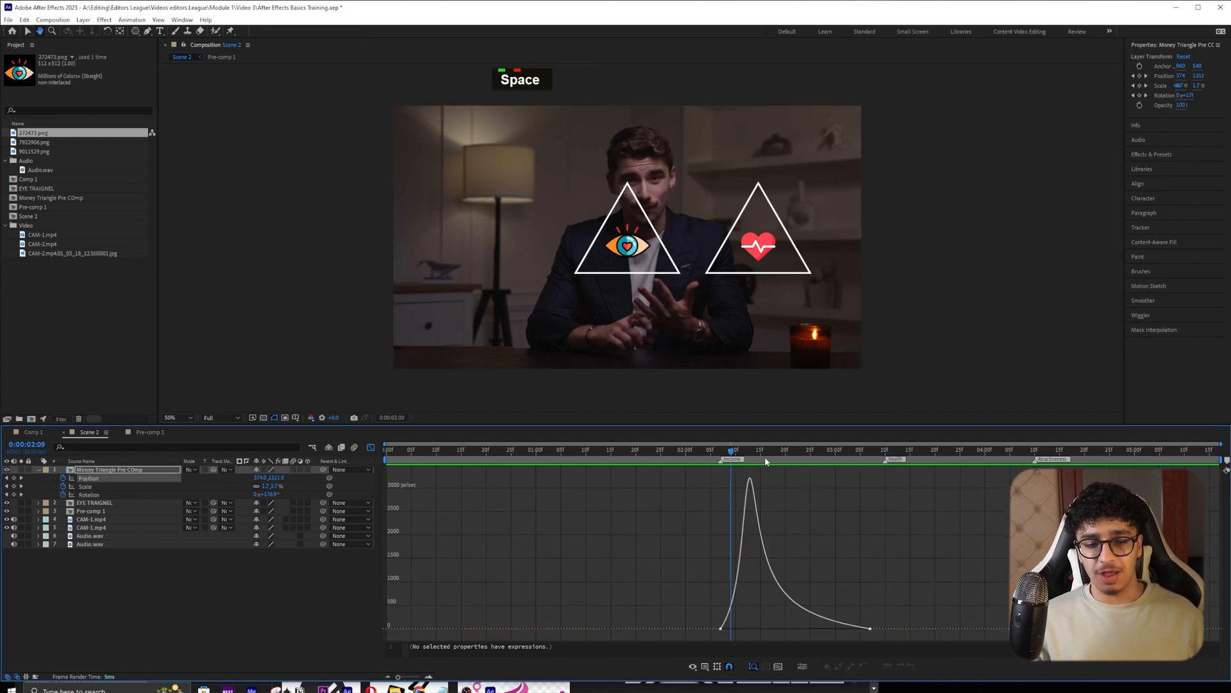
key(space)
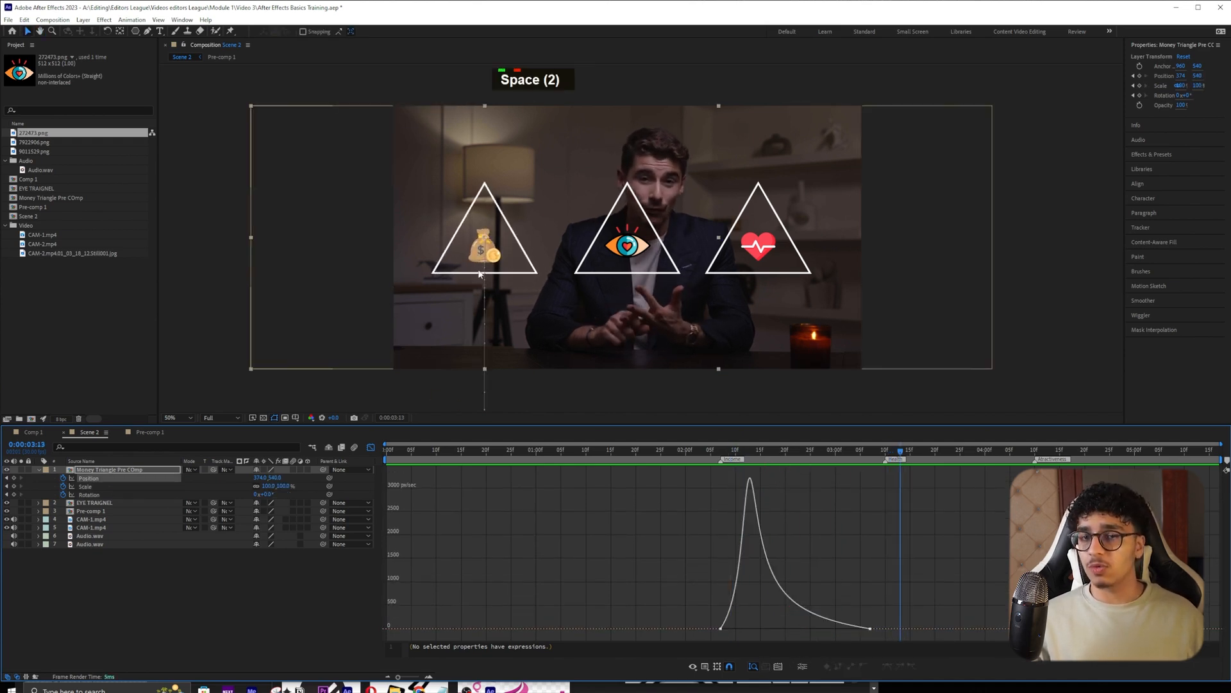
- Spread the money triangle's keyframes over a longer span, move the layer to start at about 0:00:01:28, and preview it
click(370, 447)
mouse_move(882, 475)
mouse_down()
mouse_move(872, 488)
mouse_move(925, 472)
mouse_move(988, 477)
mouse_move(866, 473)
mouse_up()
drag(722, 450, 671, 451)
key(space)
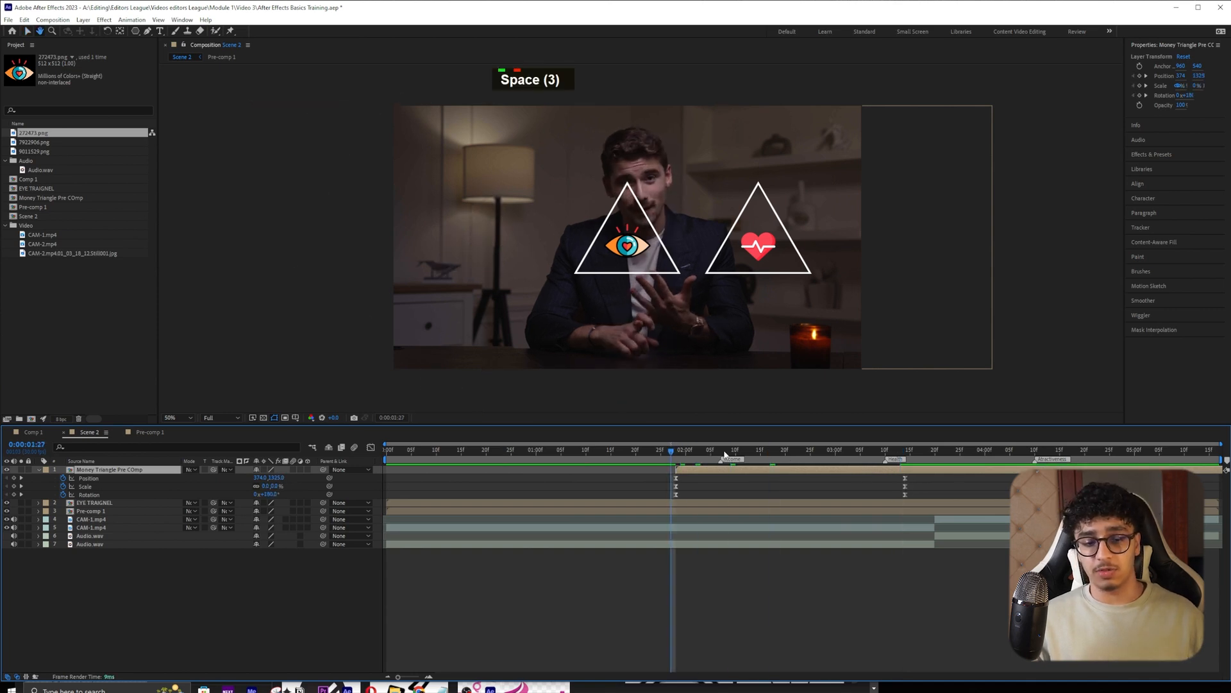
click(760, 453)
key(space)
key(space)
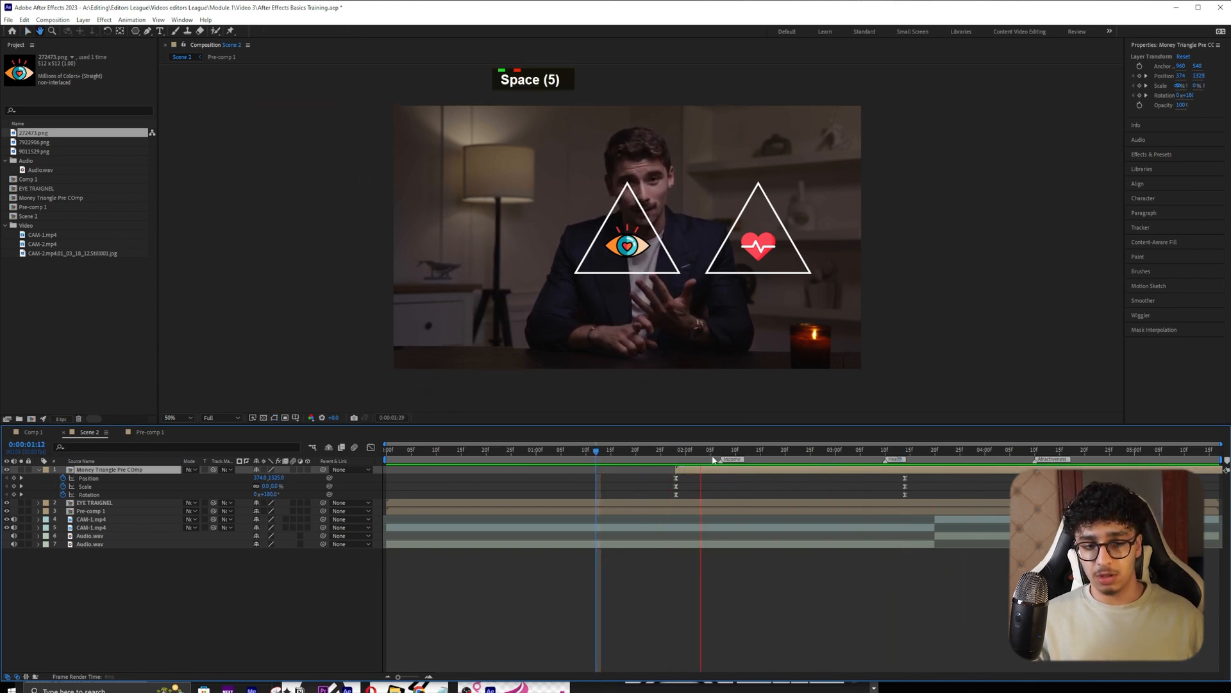
- Shift the money triangle layer earlier to start at about 0:00:01:10 and preview its timing against the Income marker
drag(730, 470, 639, 469)
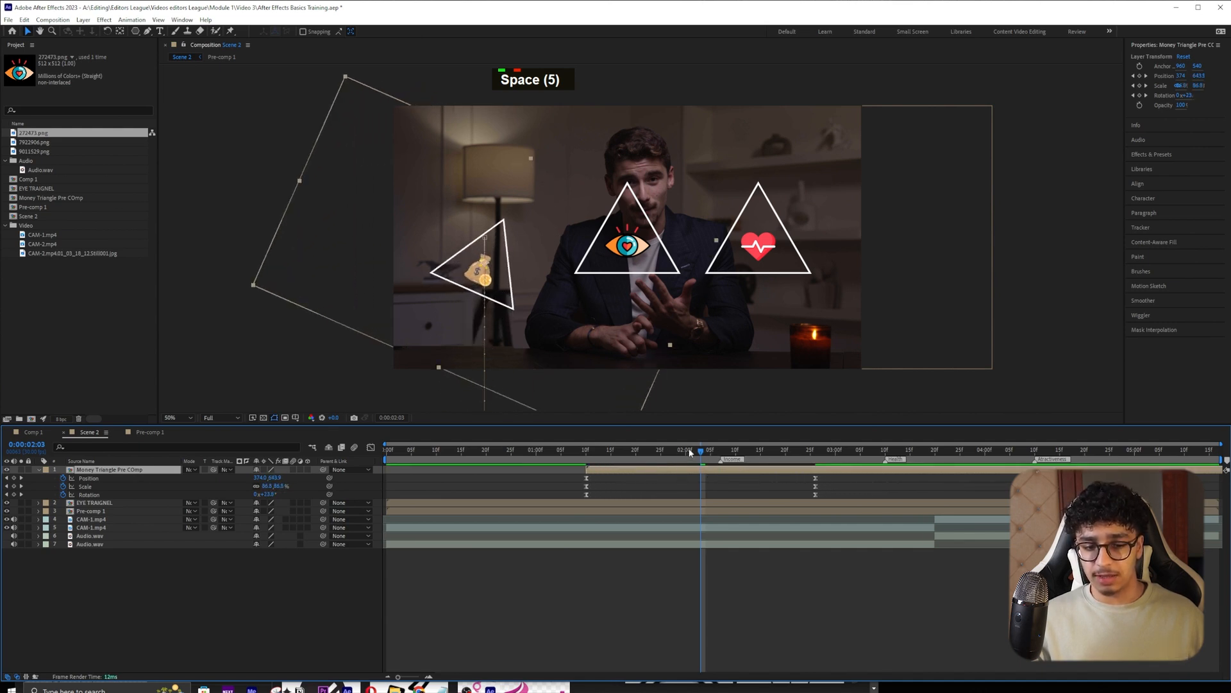
key(space)
key(space)
- Move the Health marker and playhead to 0:00:03:07 and shift the heart triangle pre-comp outward to position 1536, 540
mouse_move(770, 452)
mouse_down()
mouse_move(871, 452)
mouse_move(870, 462)
mouse_up()
click(106, 503)
drag(784, 273, 819, 284)
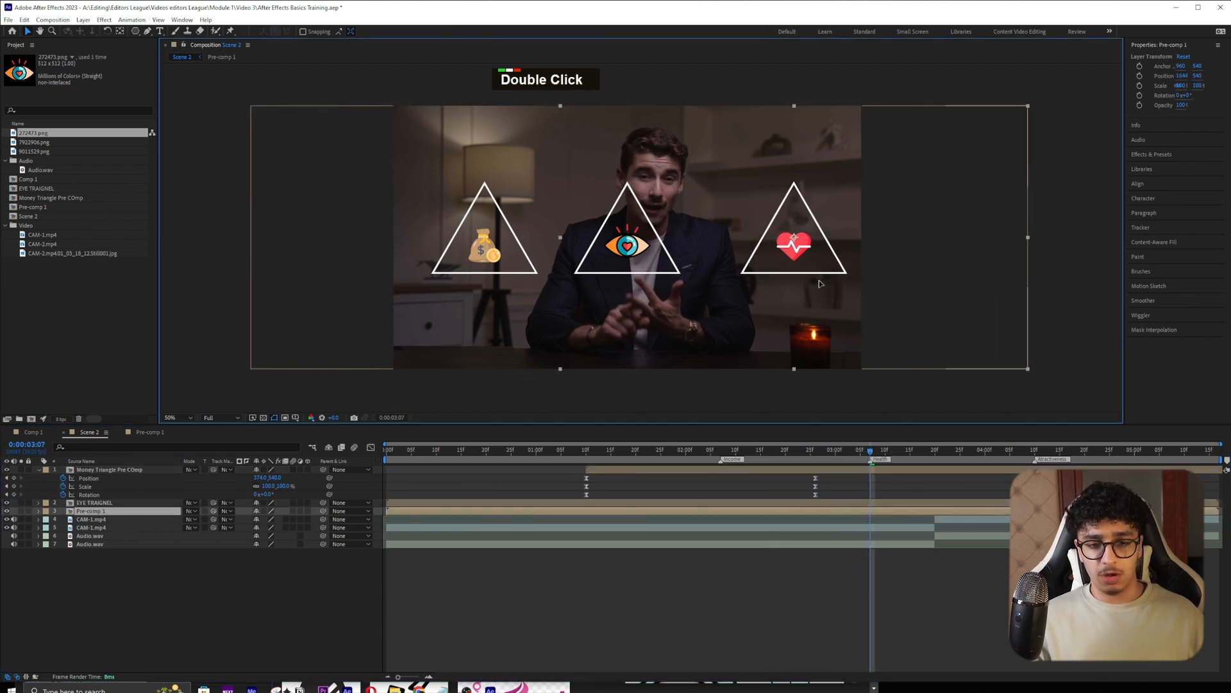
key(ctrl+z)
- Scale the lower CAM-1.mp4 layer up to about 60% and reposition it to reframe the speaker behind the triangles
click(827, 529)
key(s)
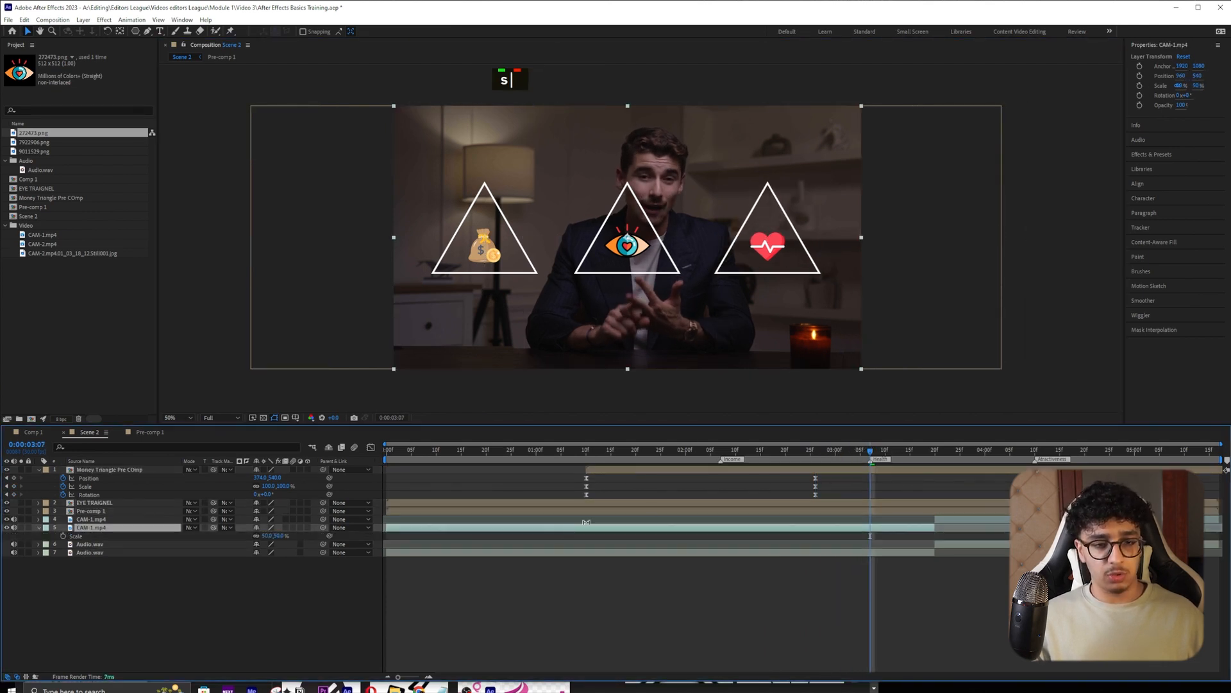
drag(275, 536, 310, 536)
drag(633, 292, 601, 291)
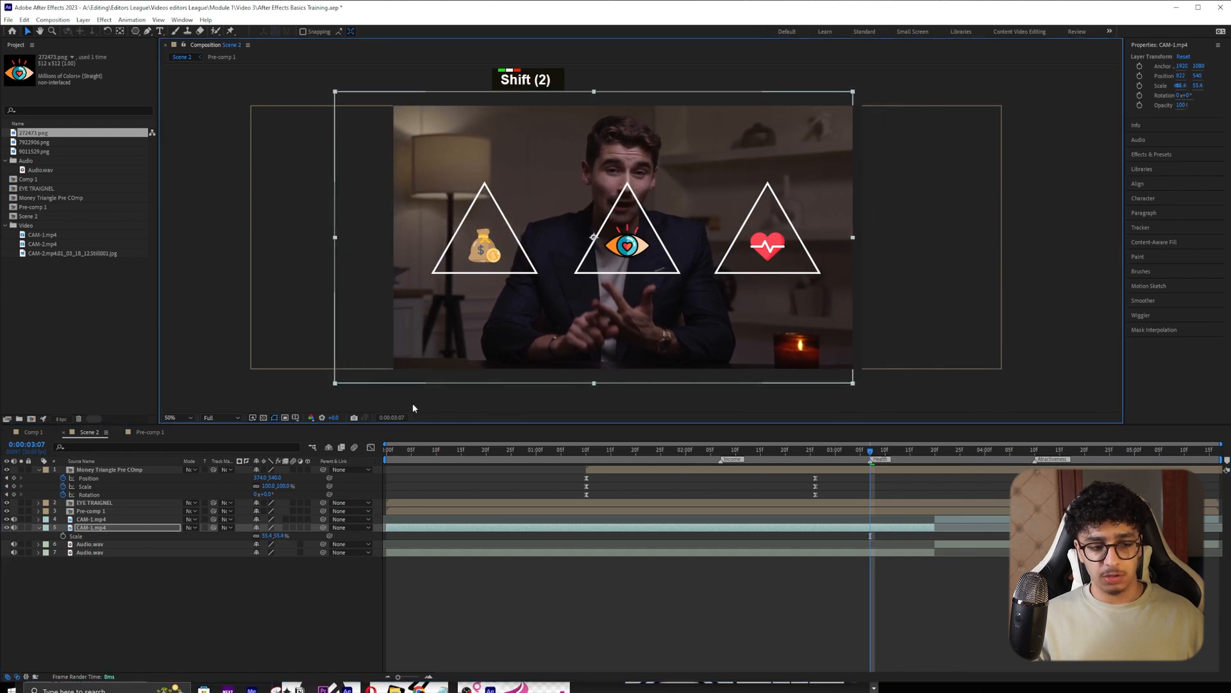
drag(275, 535, 303, 536)
mouse_move(634, 314)
mouse_down()
mouse_move(630, 323)
mouse_move(646, 309)
mouse_up()
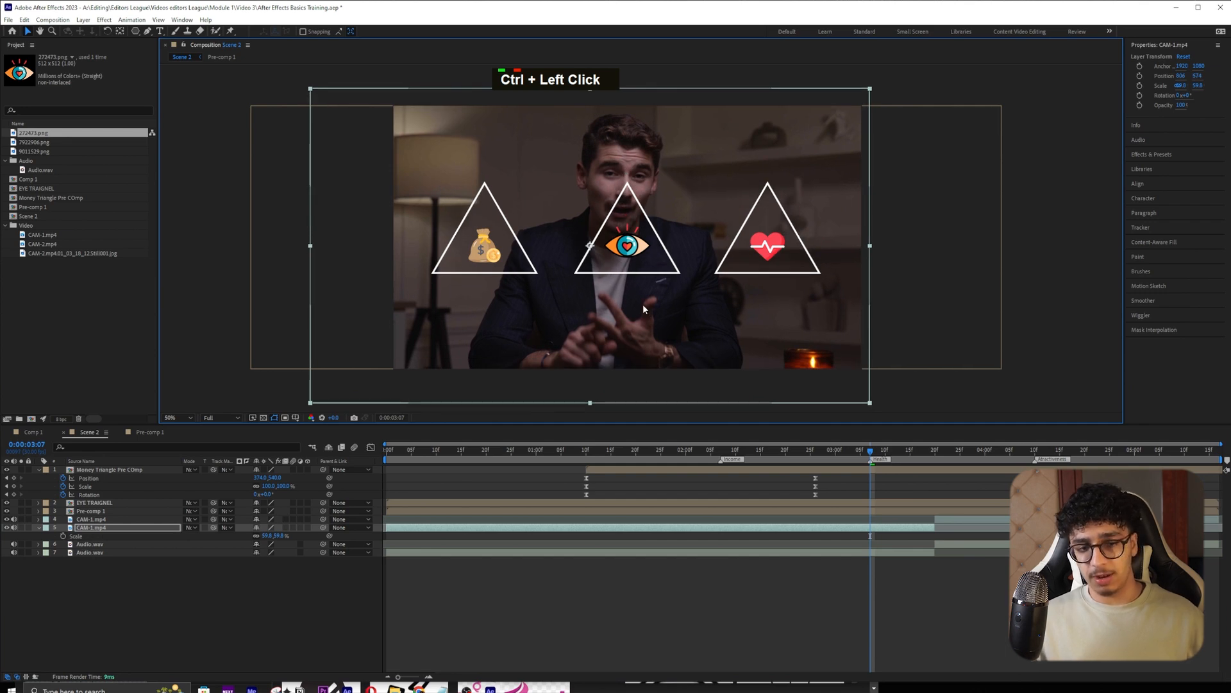
- Reveal the position of the eye and heart triangle pre-comps and add a position keyframe to the heart triangle at 0:00:03:07
click(97, 503)
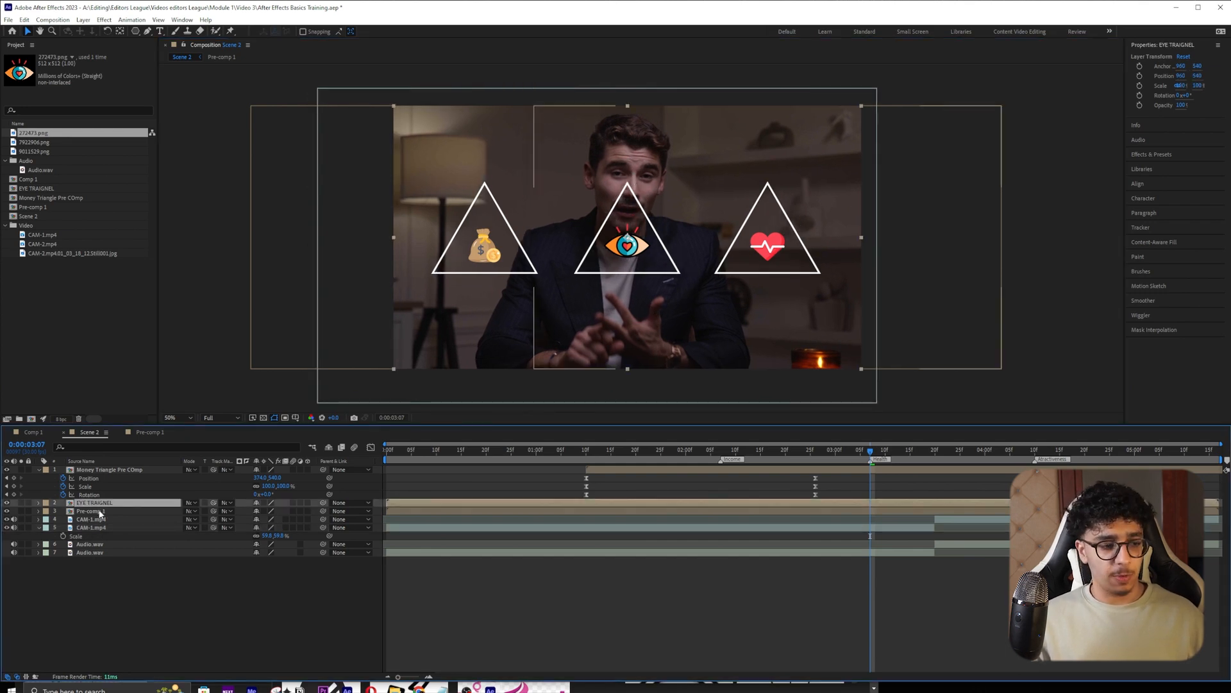
double_click(301, 487)
click(888, 503)
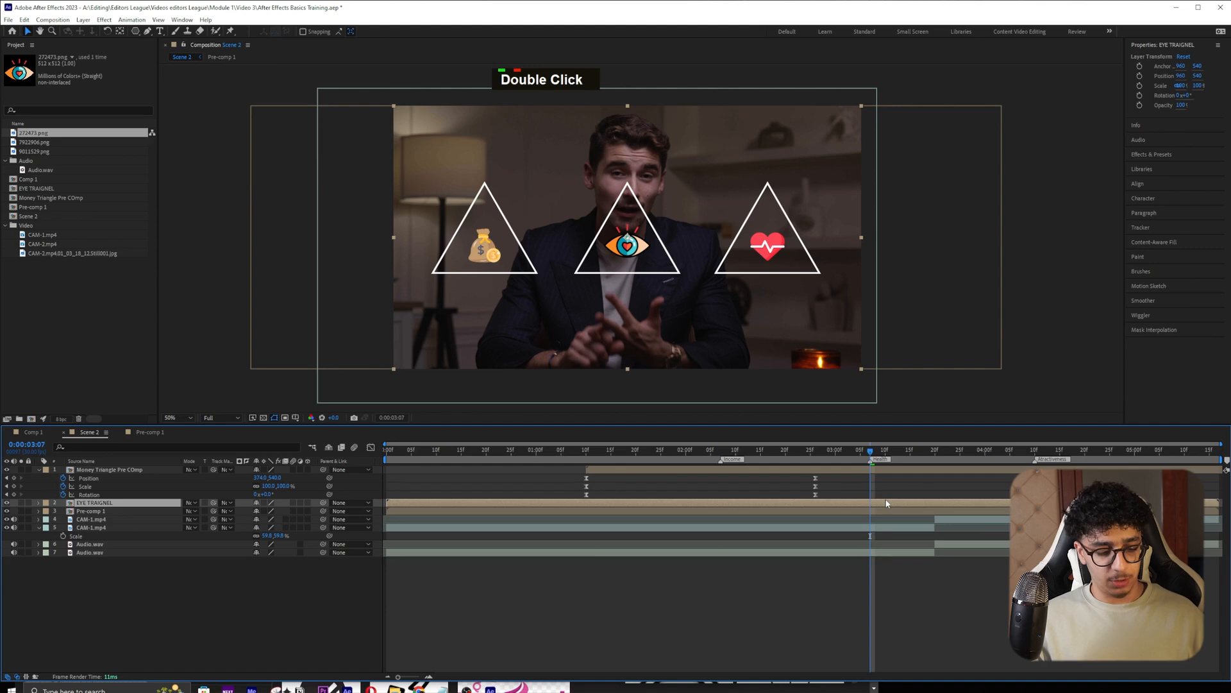
key(p)
click(63, 511)
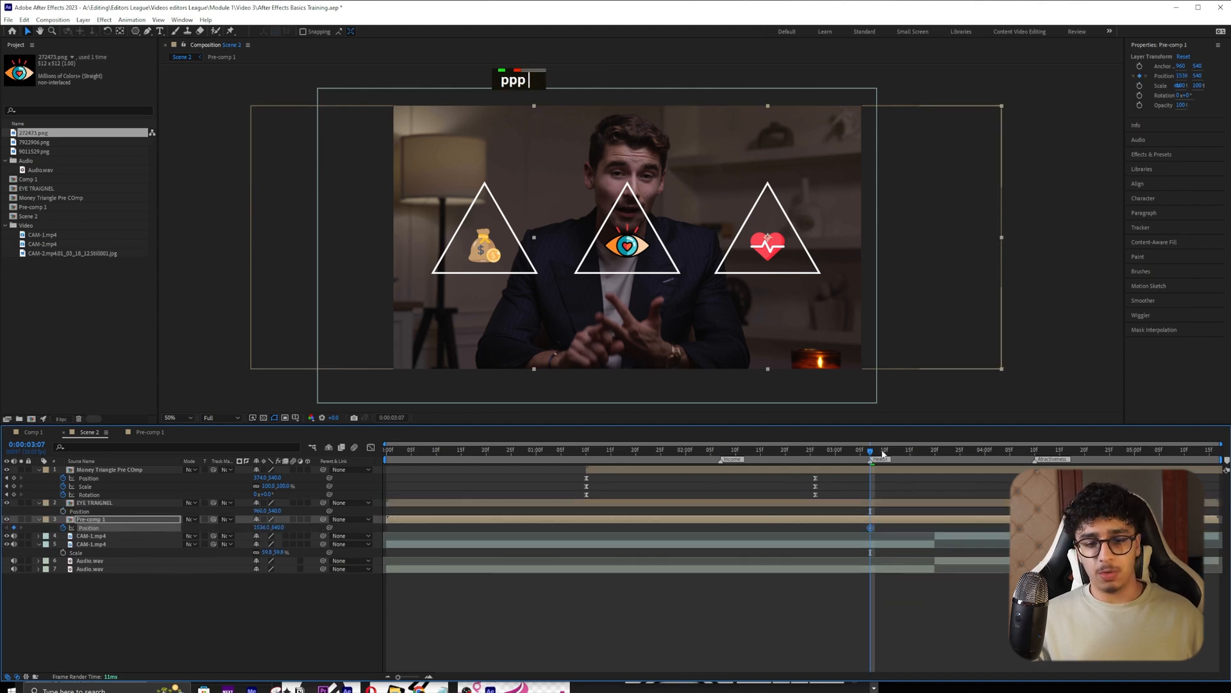
- Give the heart triangle an end position keyframe at 0:00:04:13 and set its position at 0:00:03:07 to 1536, 1412
drag(884, 454, 929, 454)
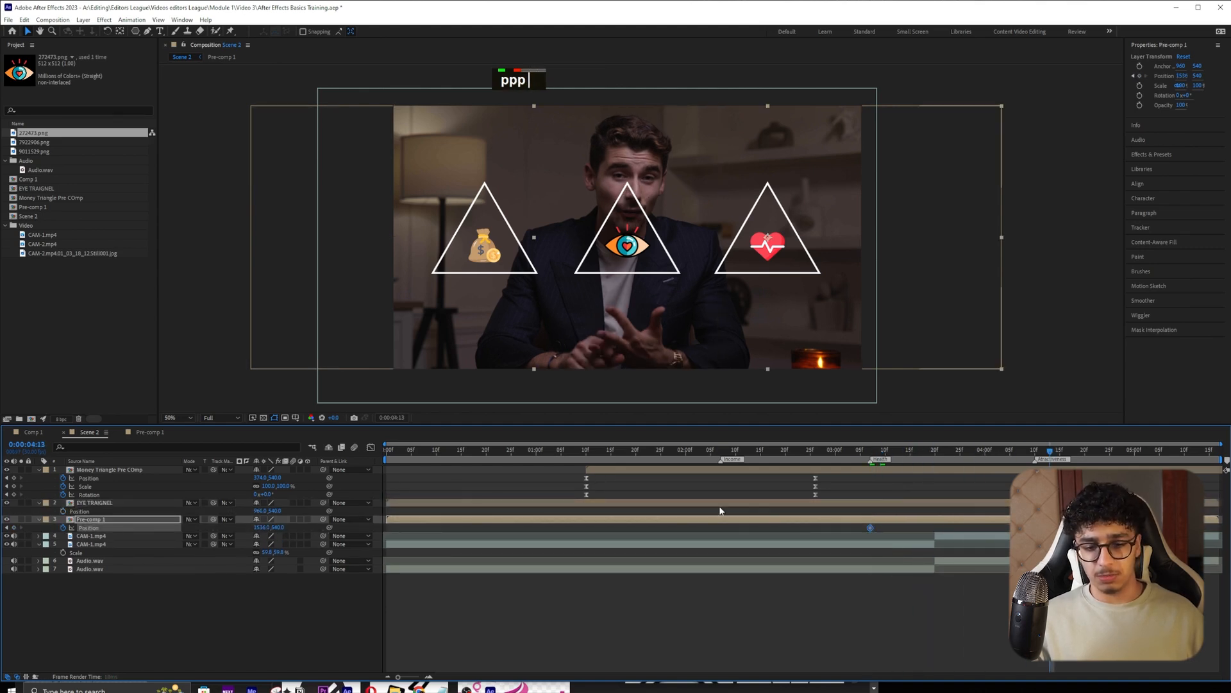
click(7, 528)
drag(277, 527, 564, 524)
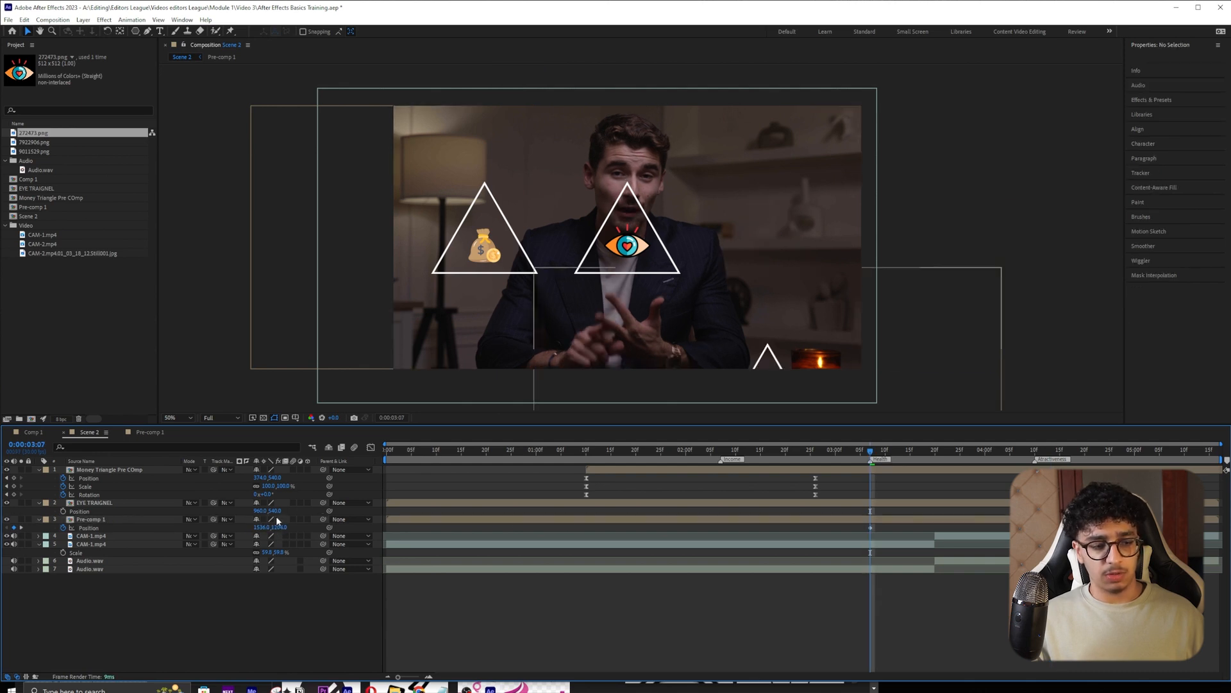
drag(277, 527, 552, 489)
- Copy the money triangle's scale and rotation keyframes onto the heart triangle pre-comp at 0:00:03:07 and show its keyframed properties
click(453, 487)
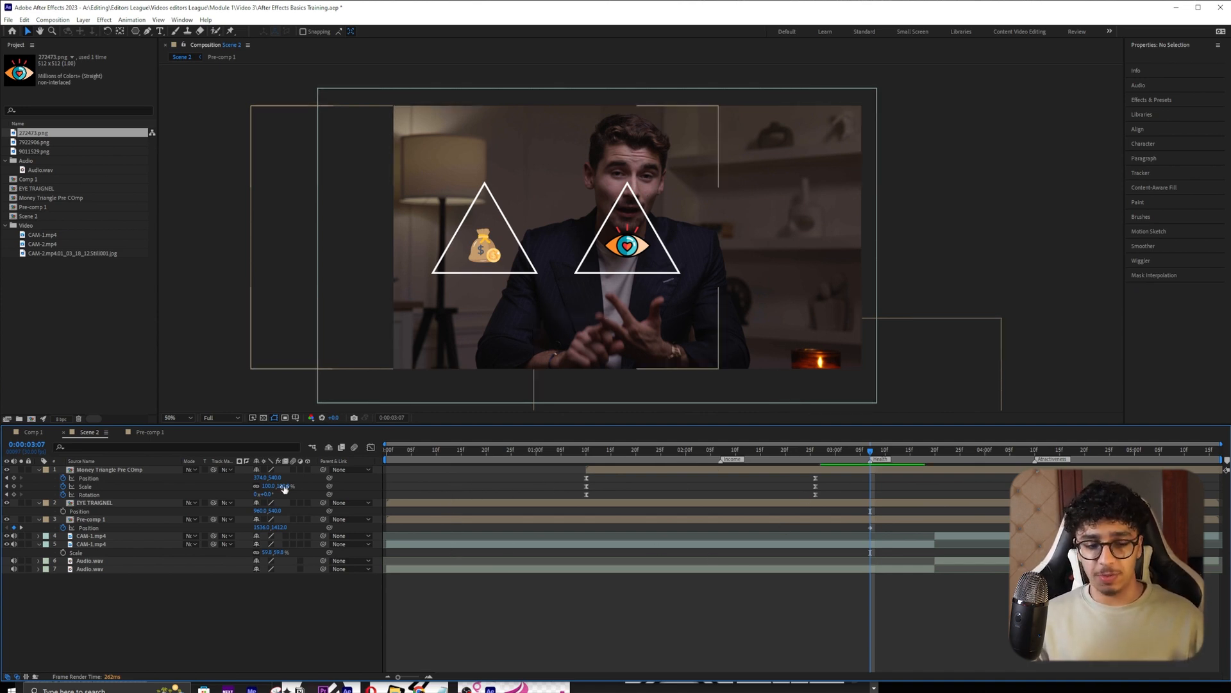
click(121, 478)
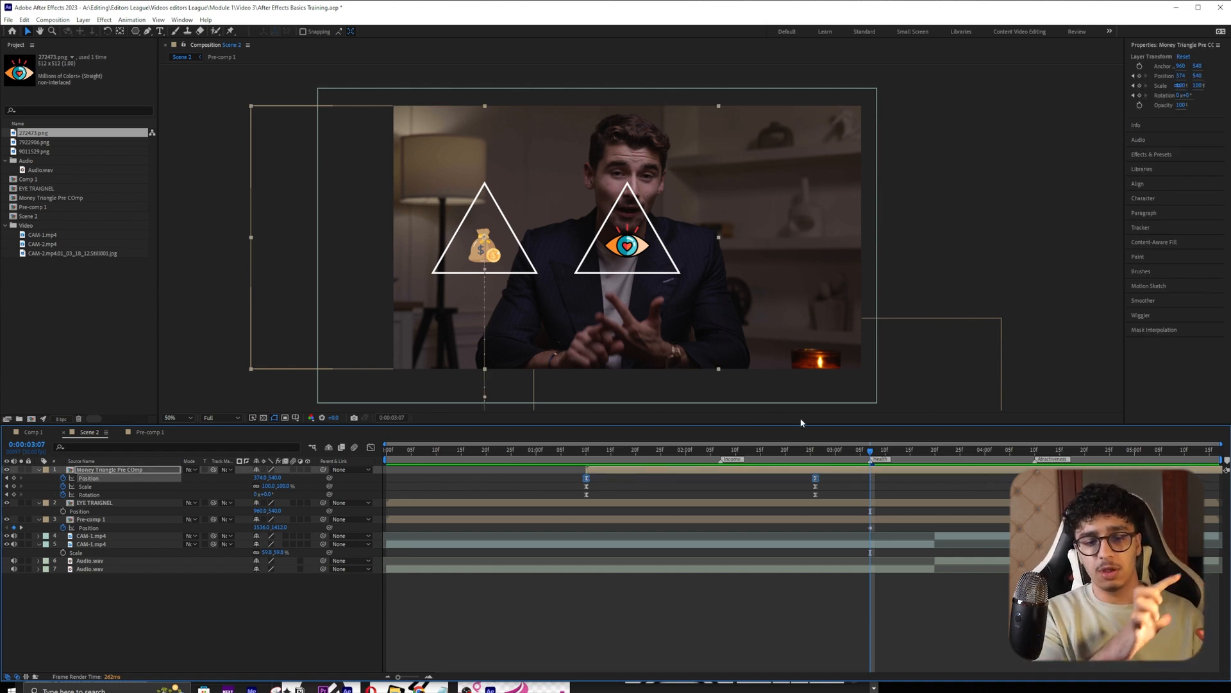
click(101, 487)
ctrl+click(99, 494)
key(ctrl+c)
click(886, 518)
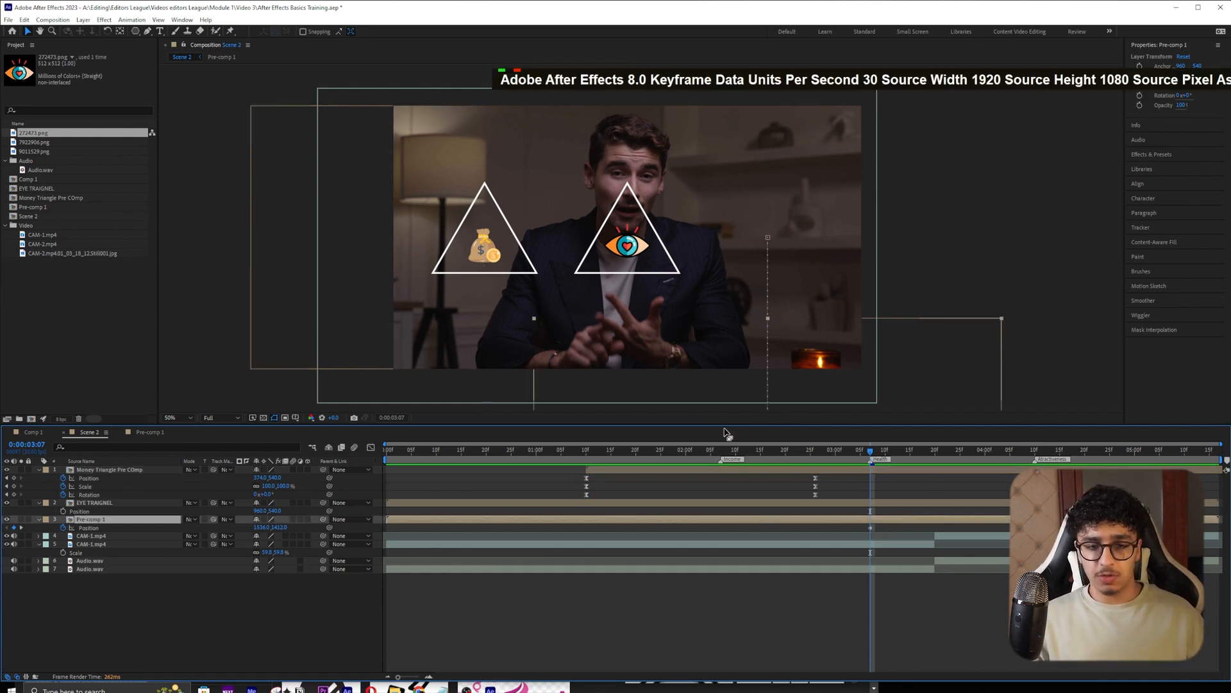
key(ctrl+v)
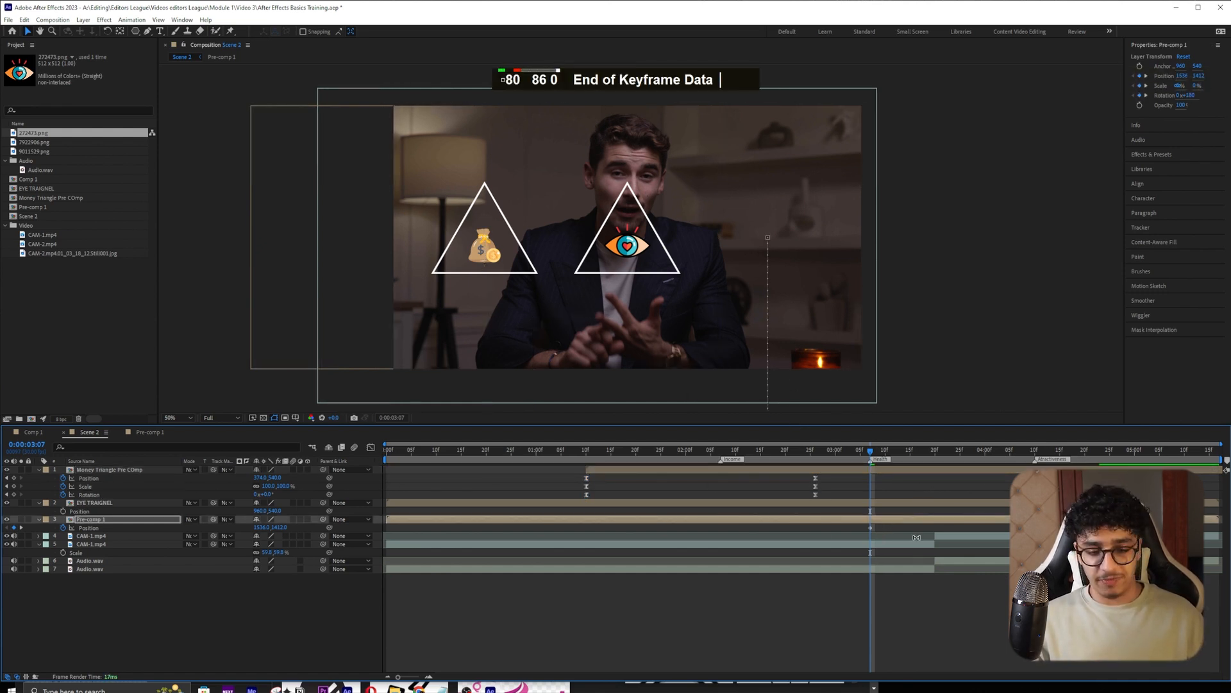
key(u)
key(u)
key(F2)
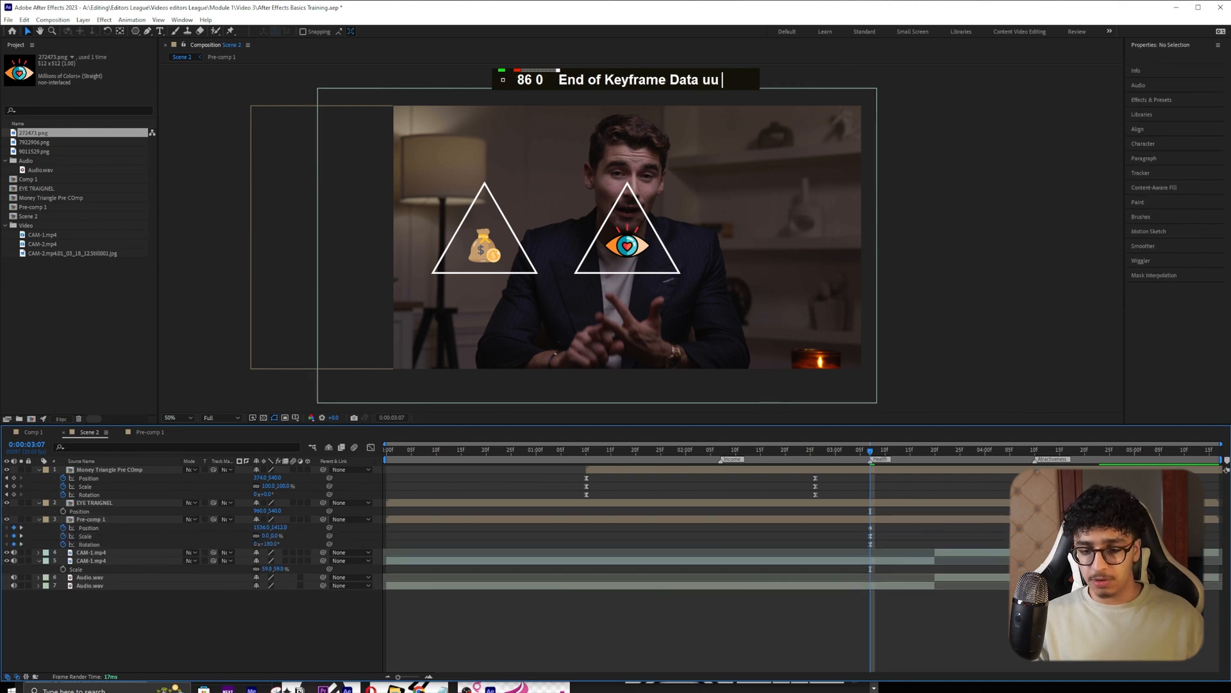
- Apply Easy Ease to the heart triangle's position keyframes and reshape their speed graph into a sharp early peak with a long slowdown
click(89, 527)
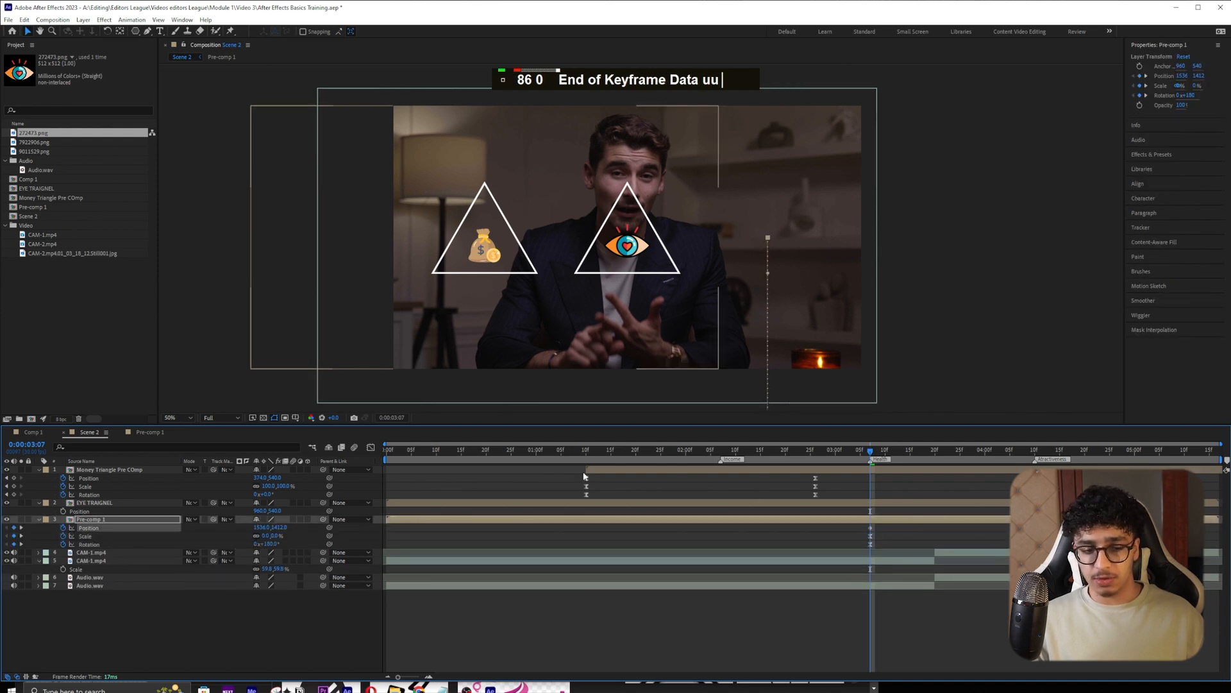
key(F9)
click(370, 448)
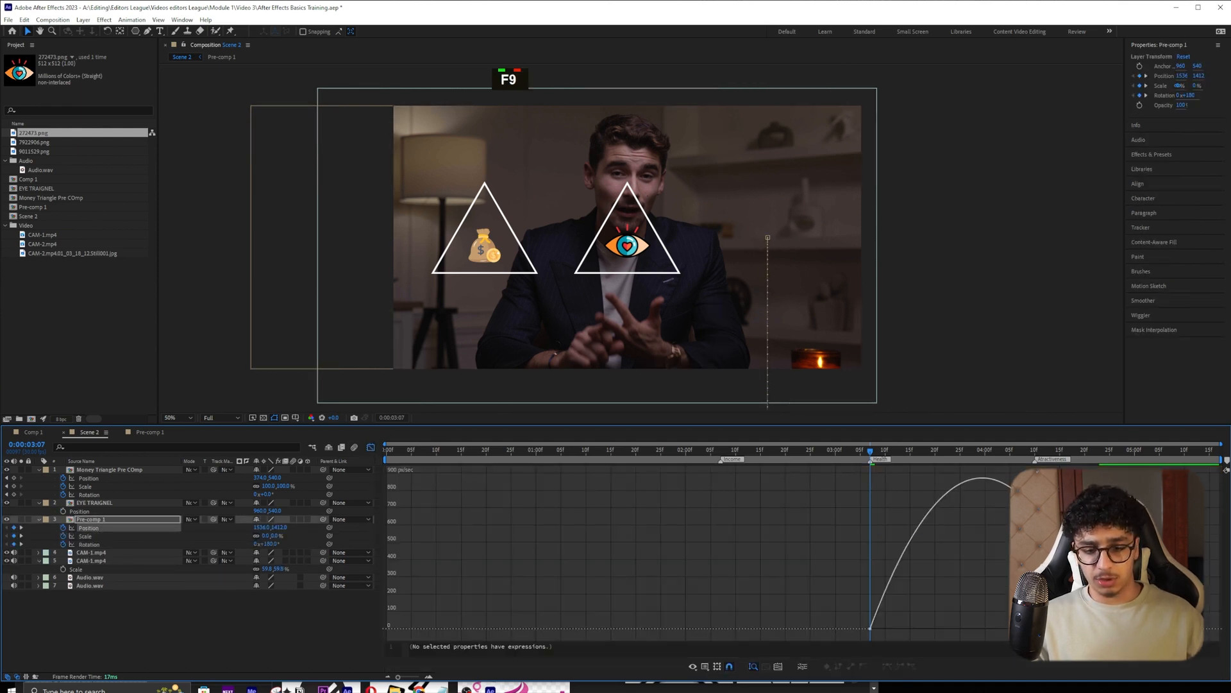
drag(1058, 629, 950, 636)
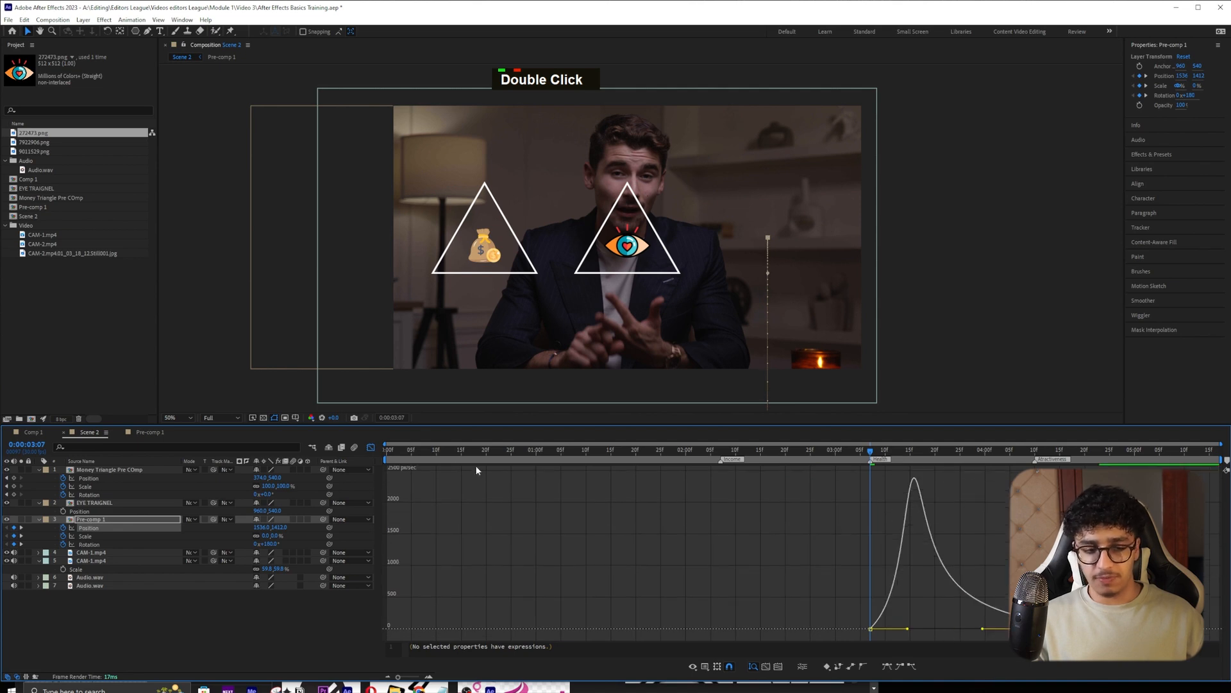
click(371, 449)
- Shift the heart triangle layer about 24 frames earlier so its animation starts ahead of the Health marker, and preview the scene from the start
key(space)
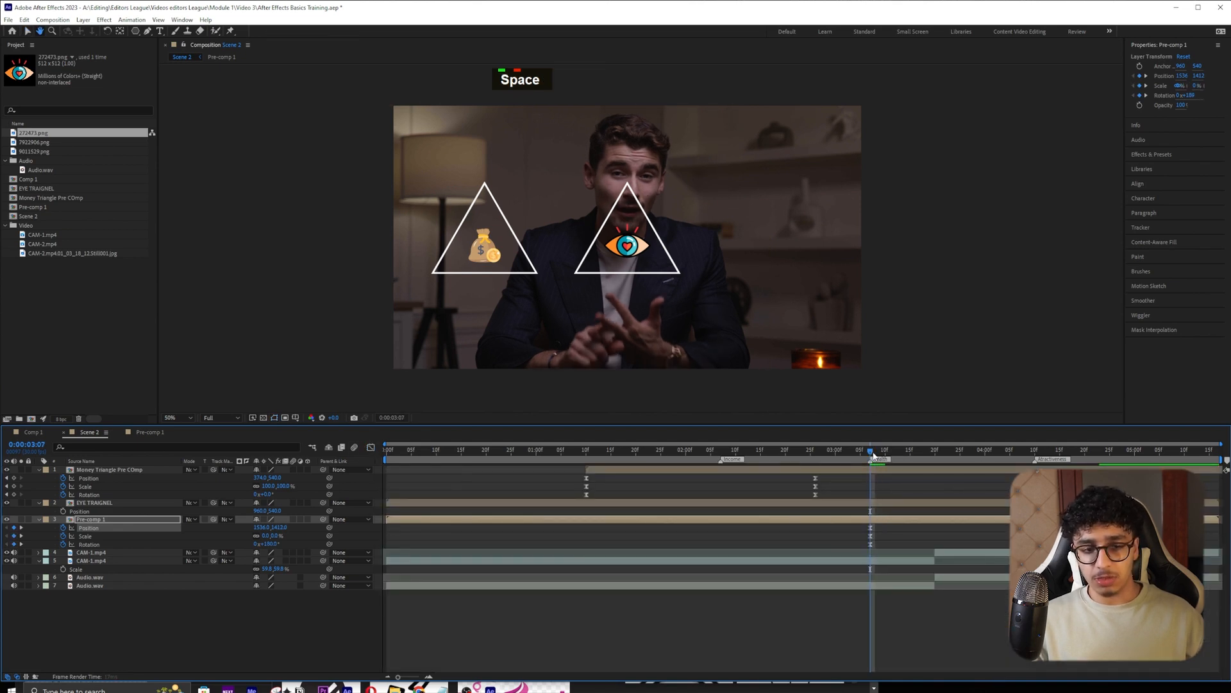
key(space)
click(886, 450)
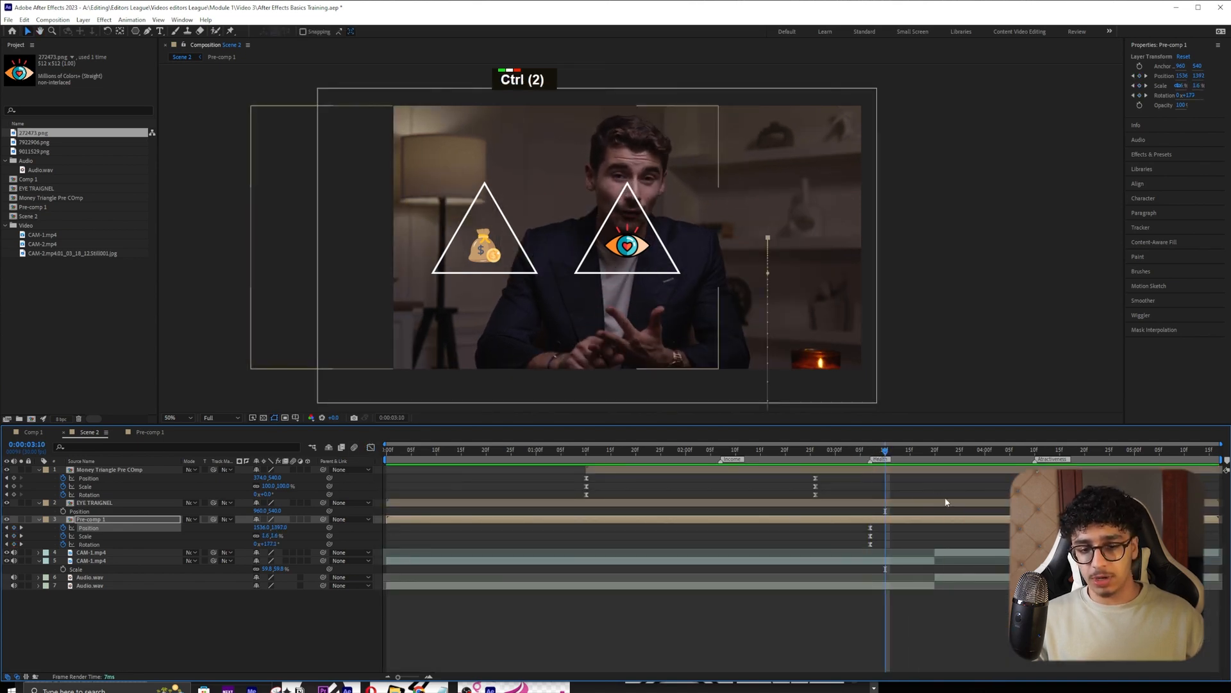
click(955, 519)
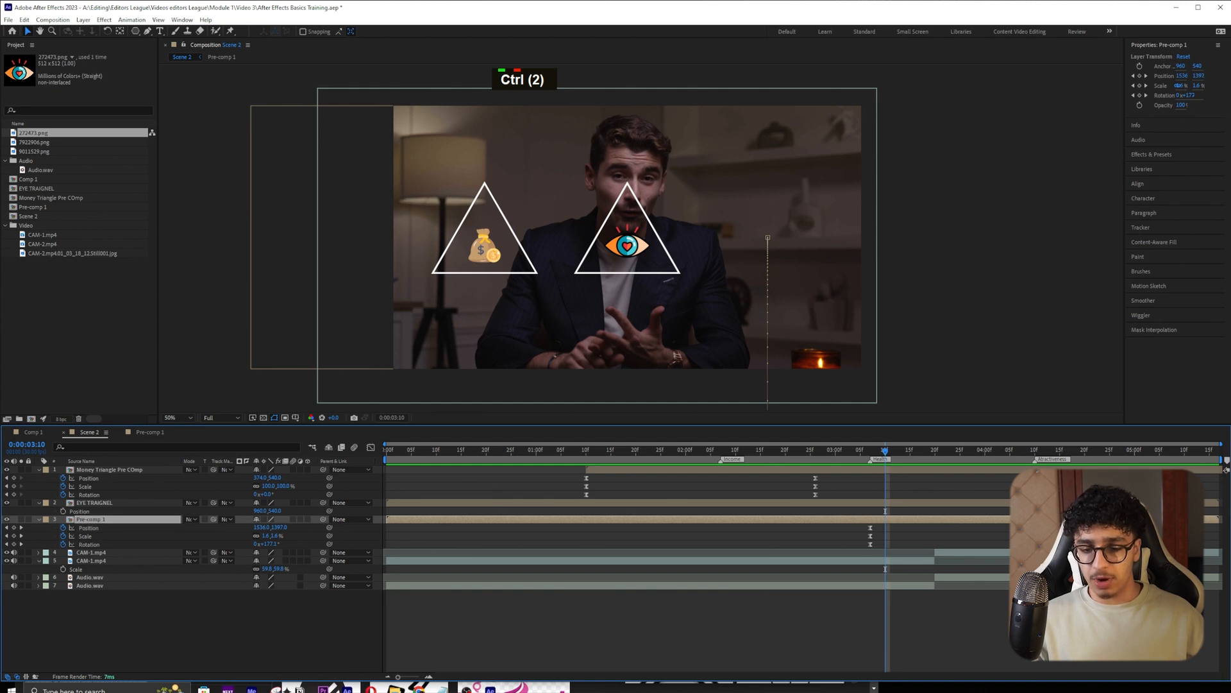
drag(1082, 519, 962, 515)
drag(789, 452, 322, 468)
key(space)
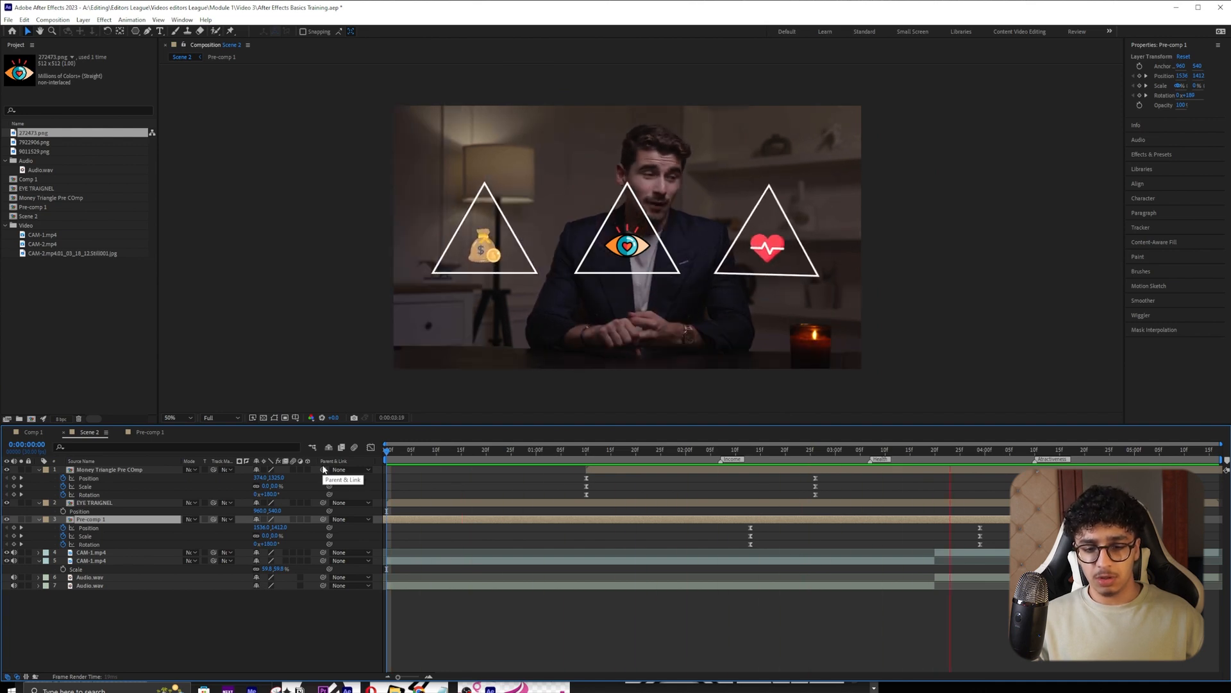
key(space)
- Match the framing across the cut at 0:00:03:20 by copying the first CAM-1.mp4 clip's transform settings onto the second CAM-1.mp4 clip
click(960, 449)
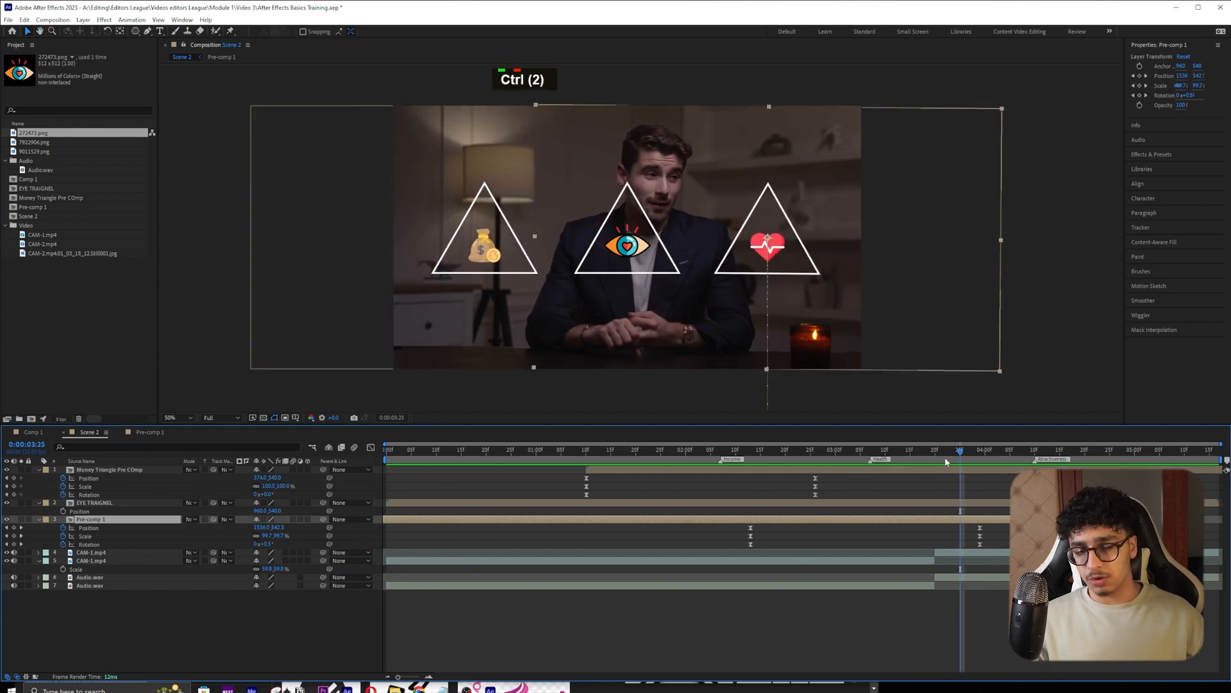
click(962, 554)
click(908, 450)
mouse_move(908, 451)
mouse_down()
mouse_move(956, 443)
mouse_move(918, 448)
mouse_up()
click(937, 561)
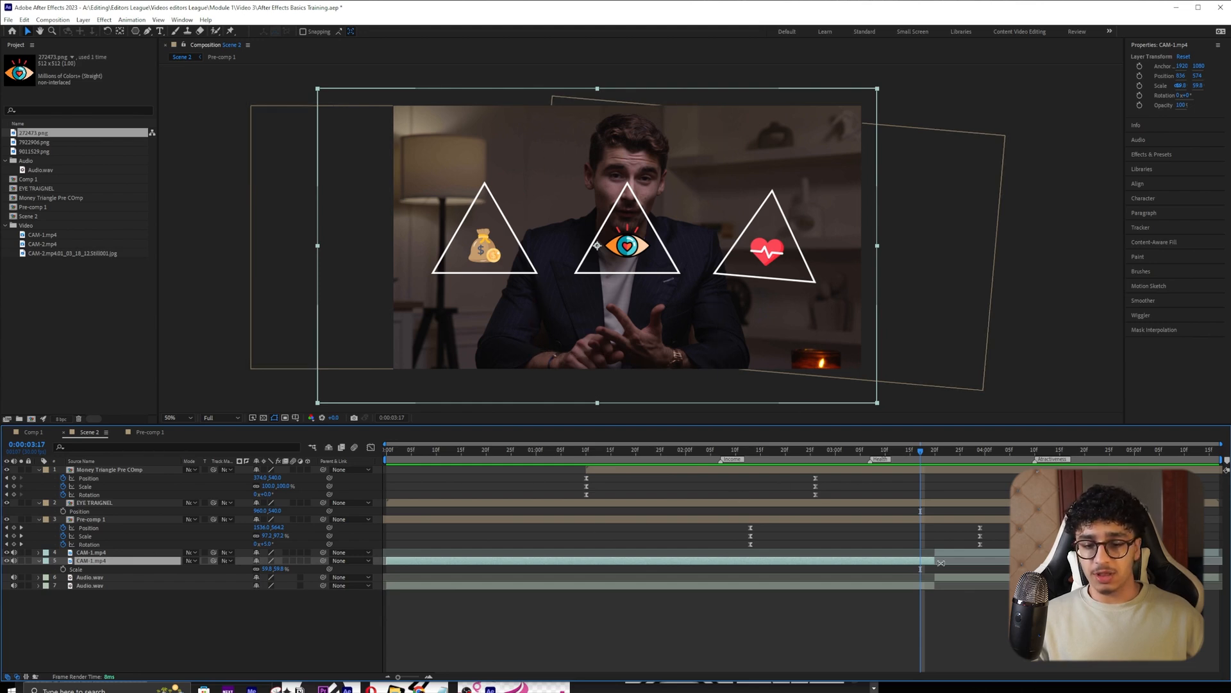
drag(922, 453, 937, 457)
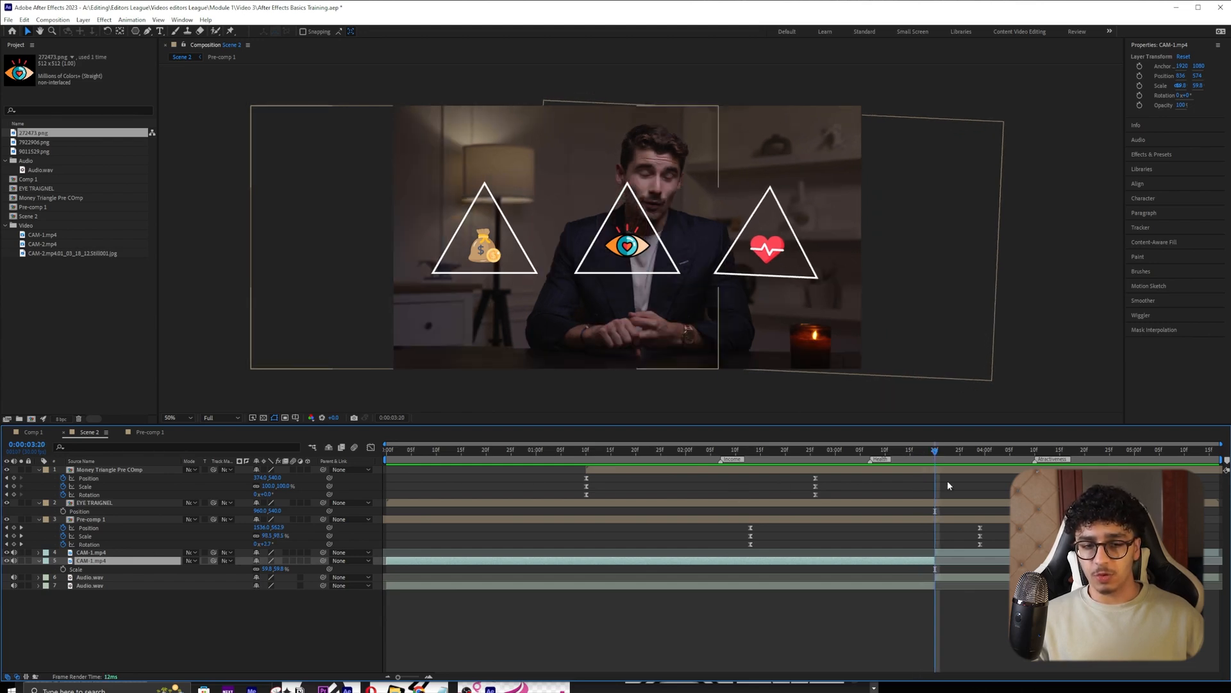
click(955, 555)
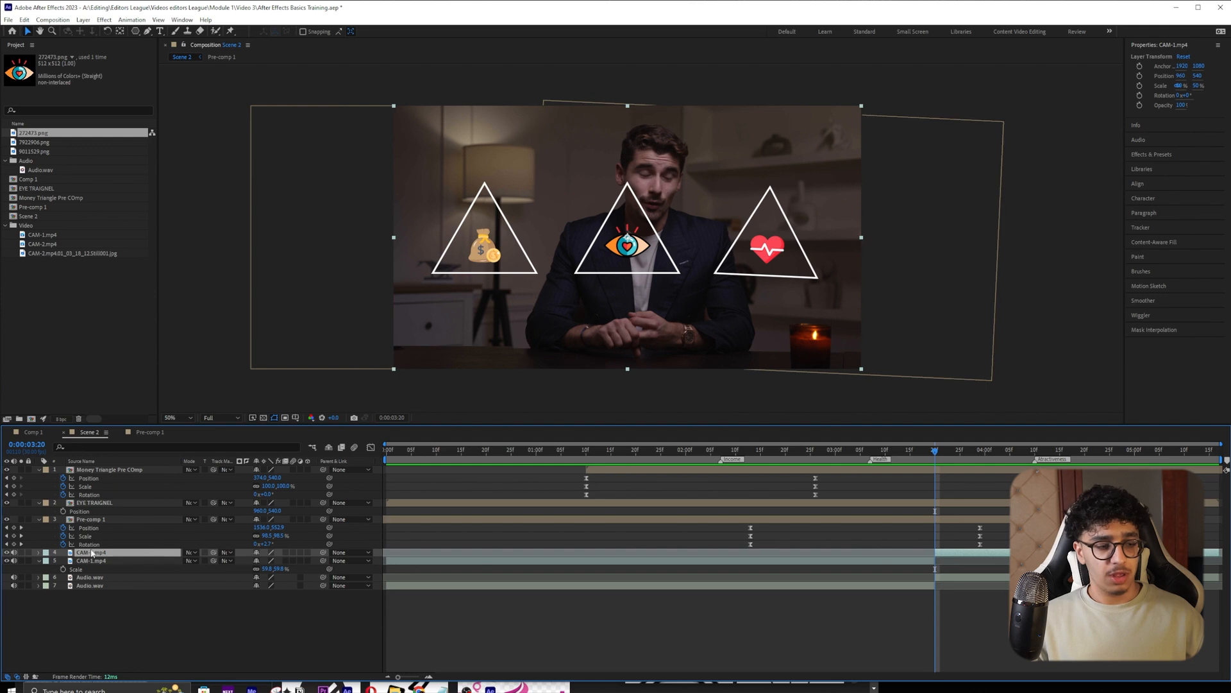
double_click(38, 561)
click(78, 570)
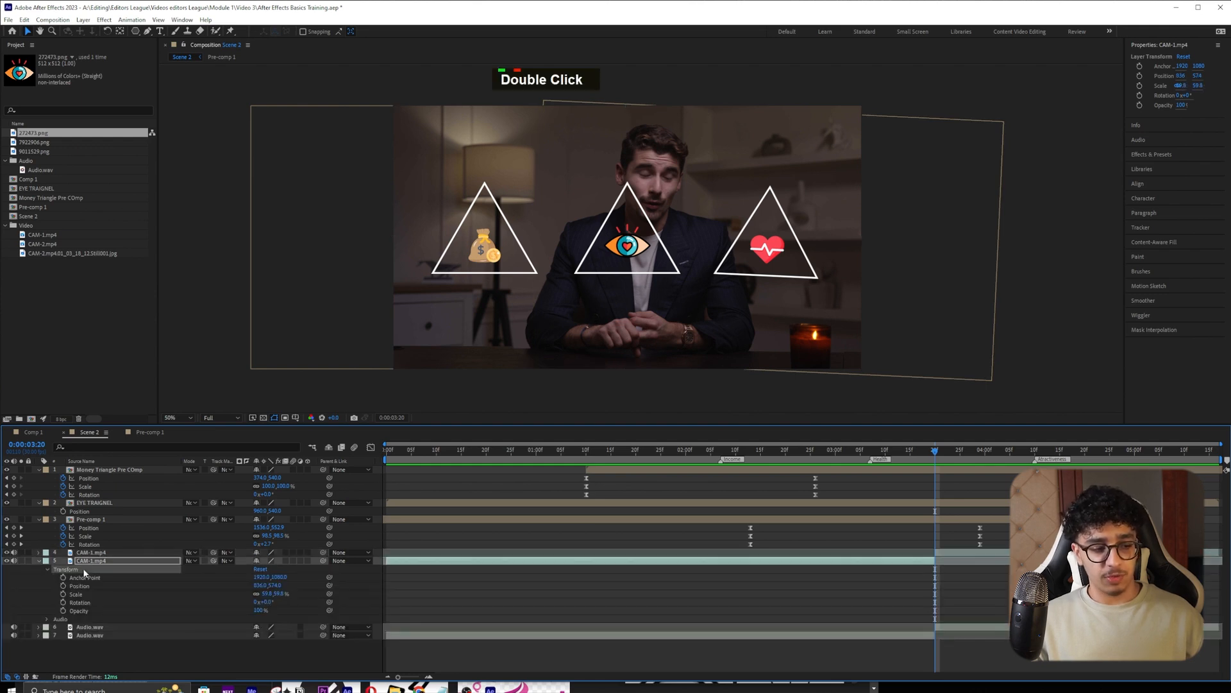
key(ctrl+c)
click(98, 552)
key(ctrl+v)
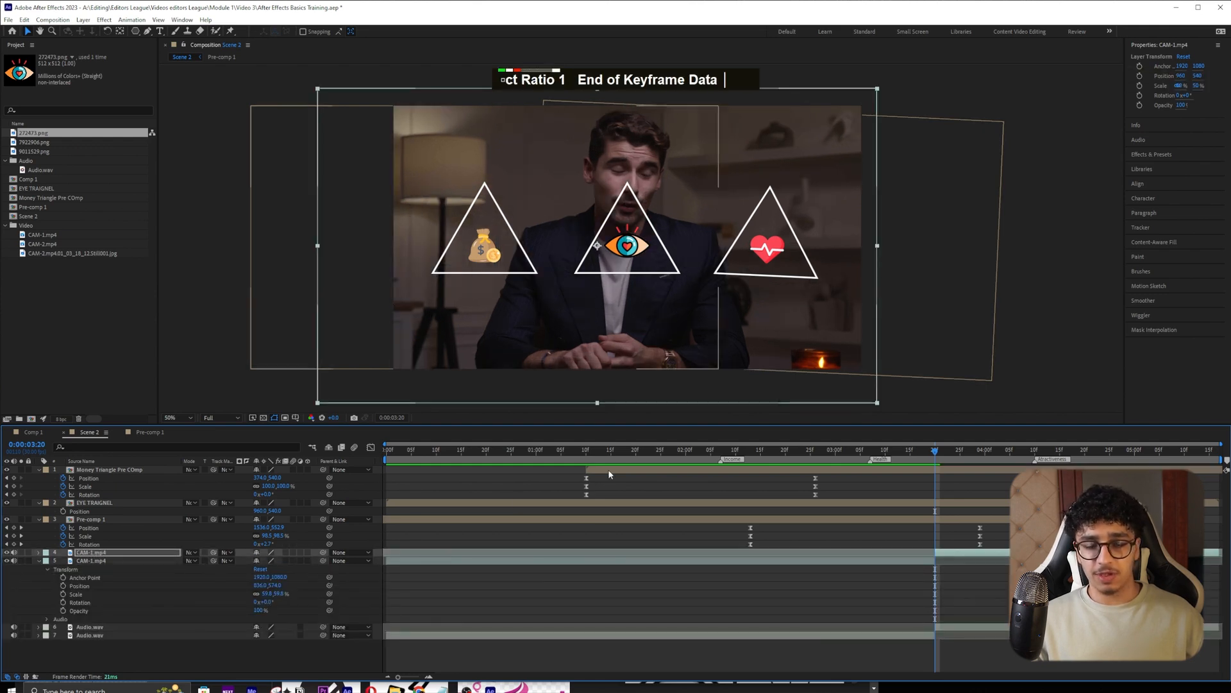
- Lower the eye triangle to position 960, 840 and scale it down to about 85.2%
click(962, 503)
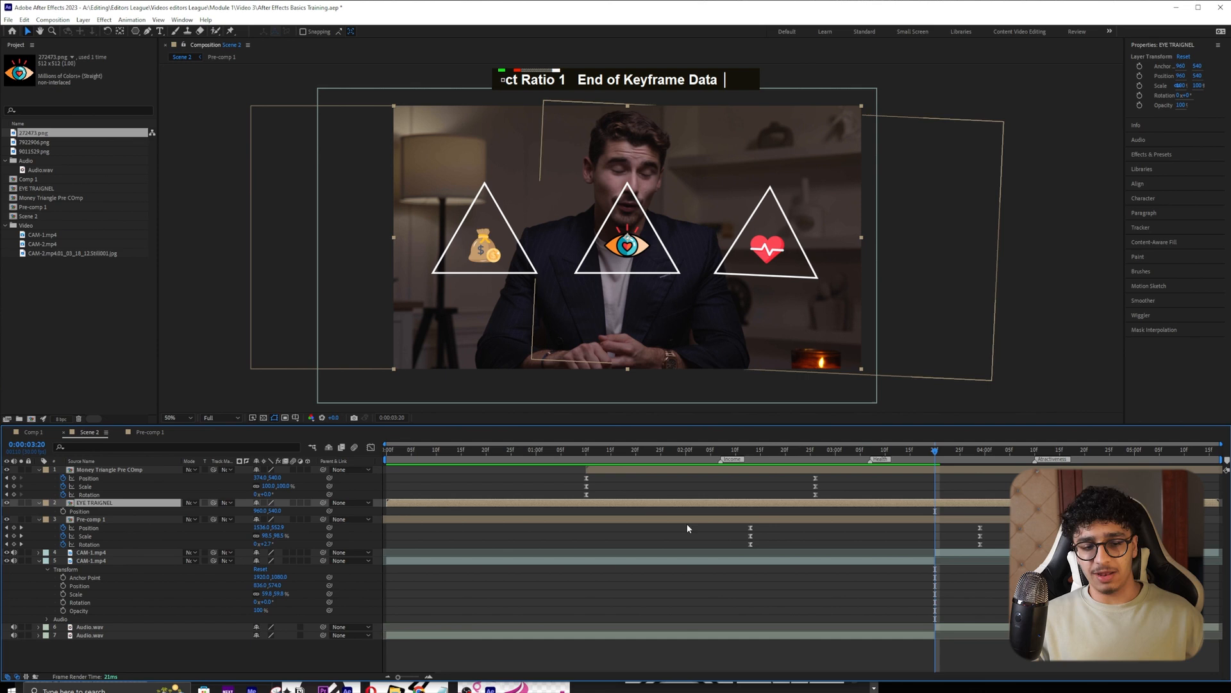
drag(620, 265, 620, 332)
key(s)
drag(282, 512, 216, 515)
drag(636, 311, 636, 316)
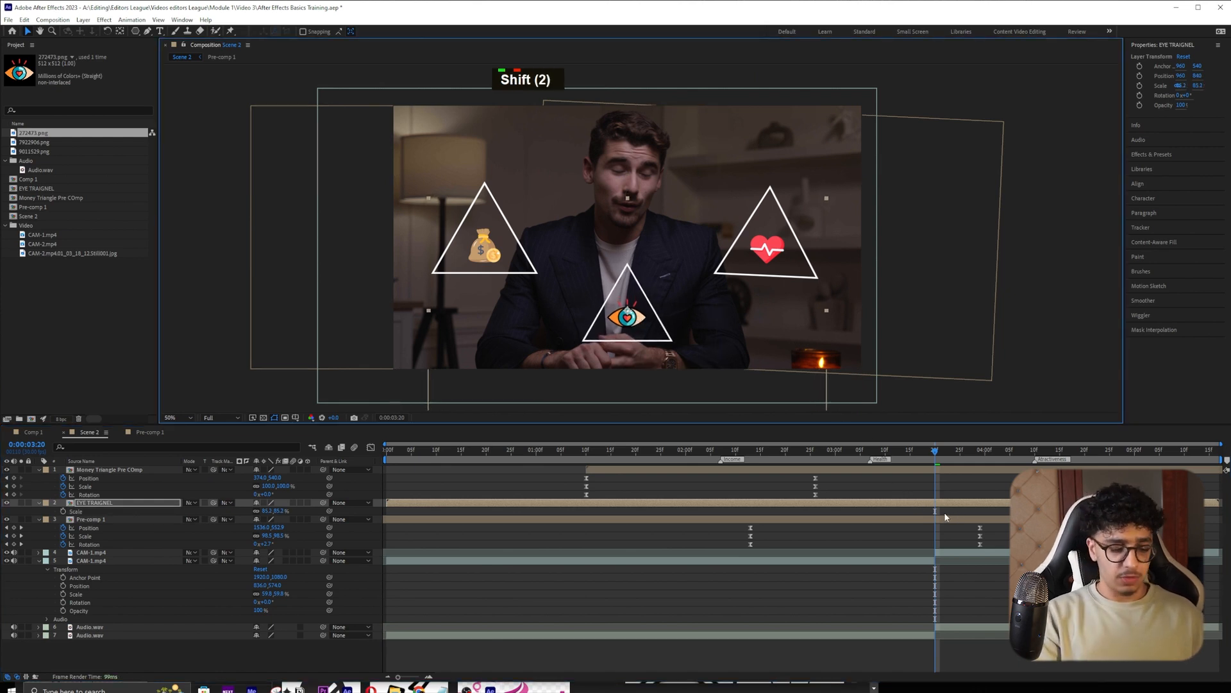
- Trim the eye triangle layer's start to 0:00:03:20 and add position, scale and rotation keyframes there
key(alt+bracketleft)
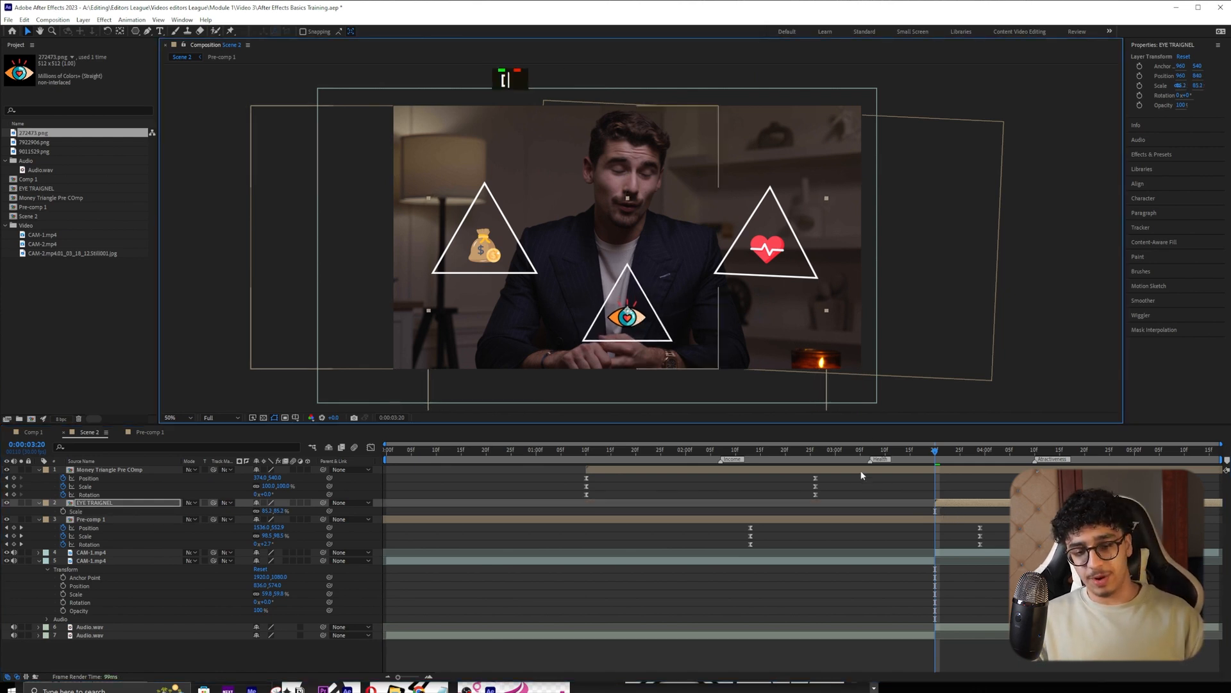
key(p)
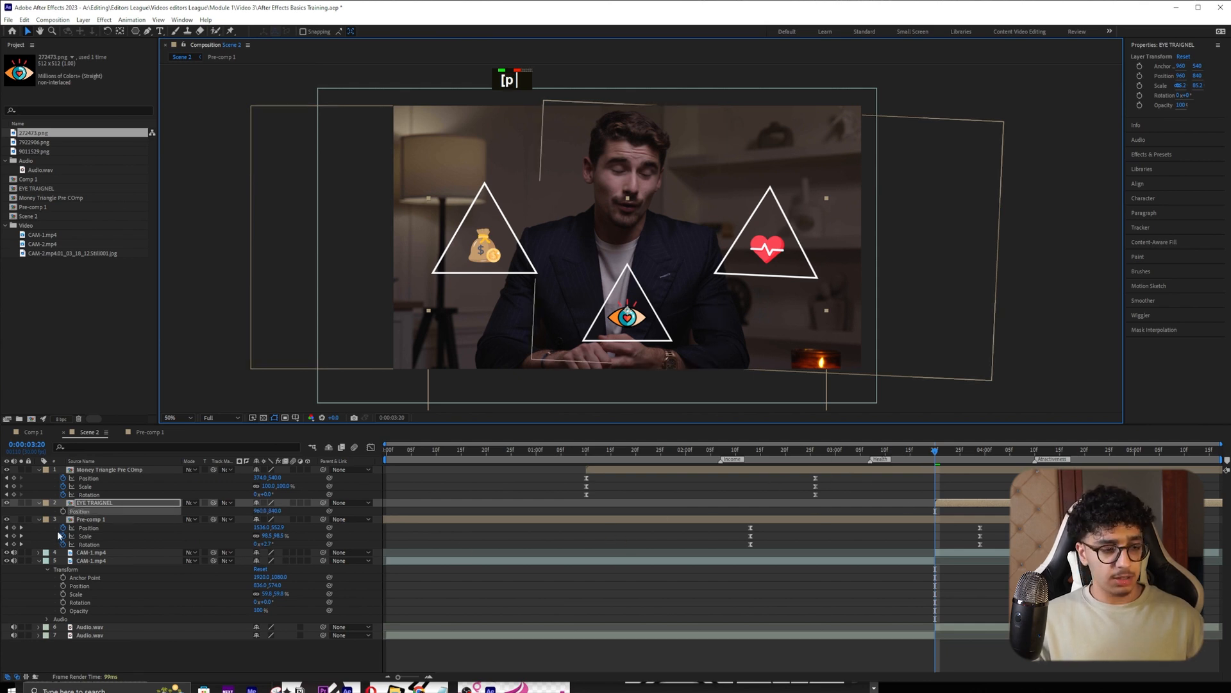
click(63, 512)
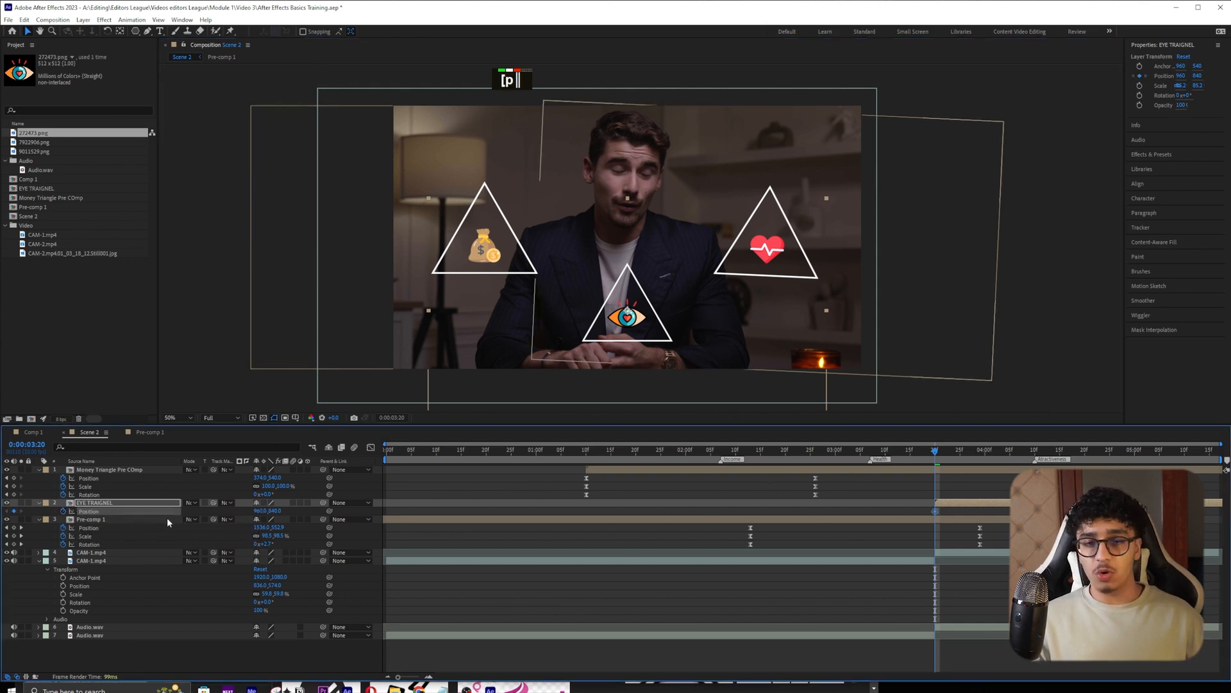
click(924, 527)
click(965, 504)
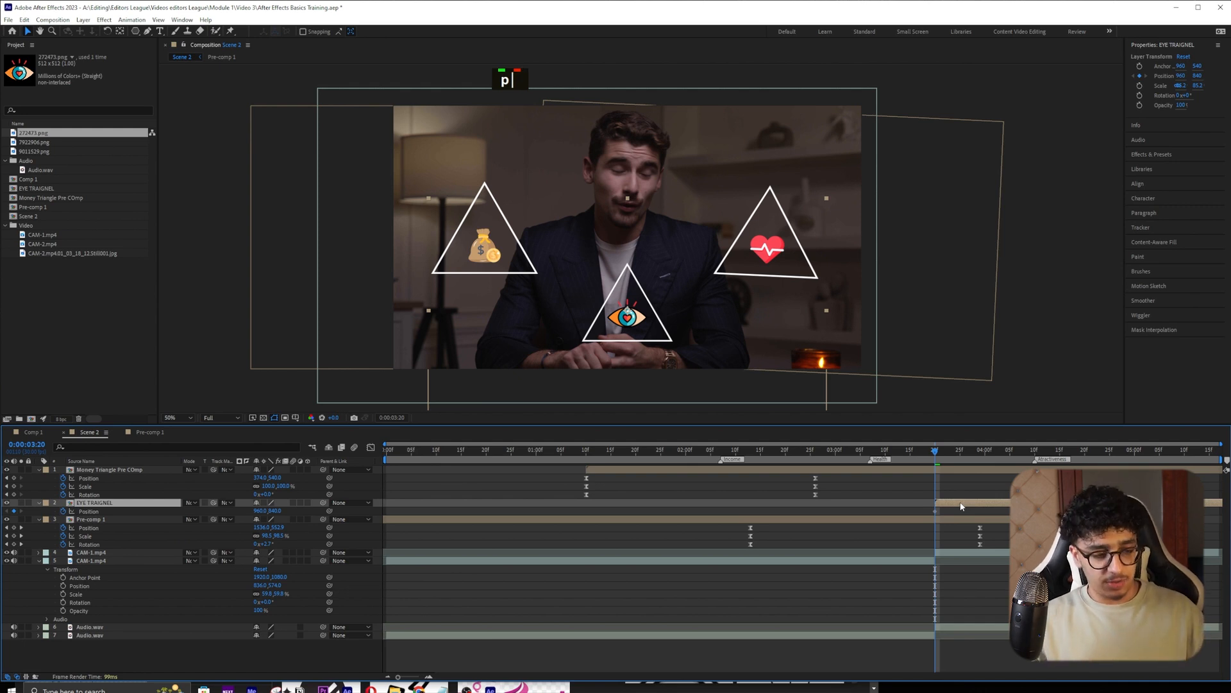
key(p)
key(p)
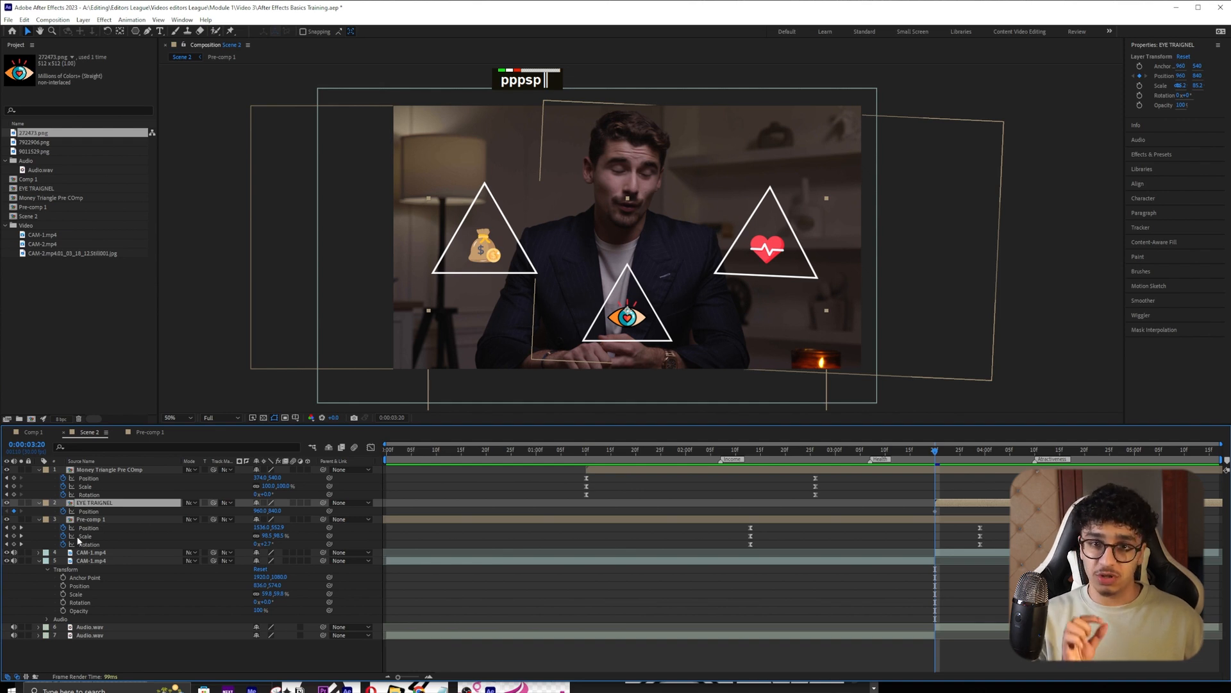
key(shift+s)
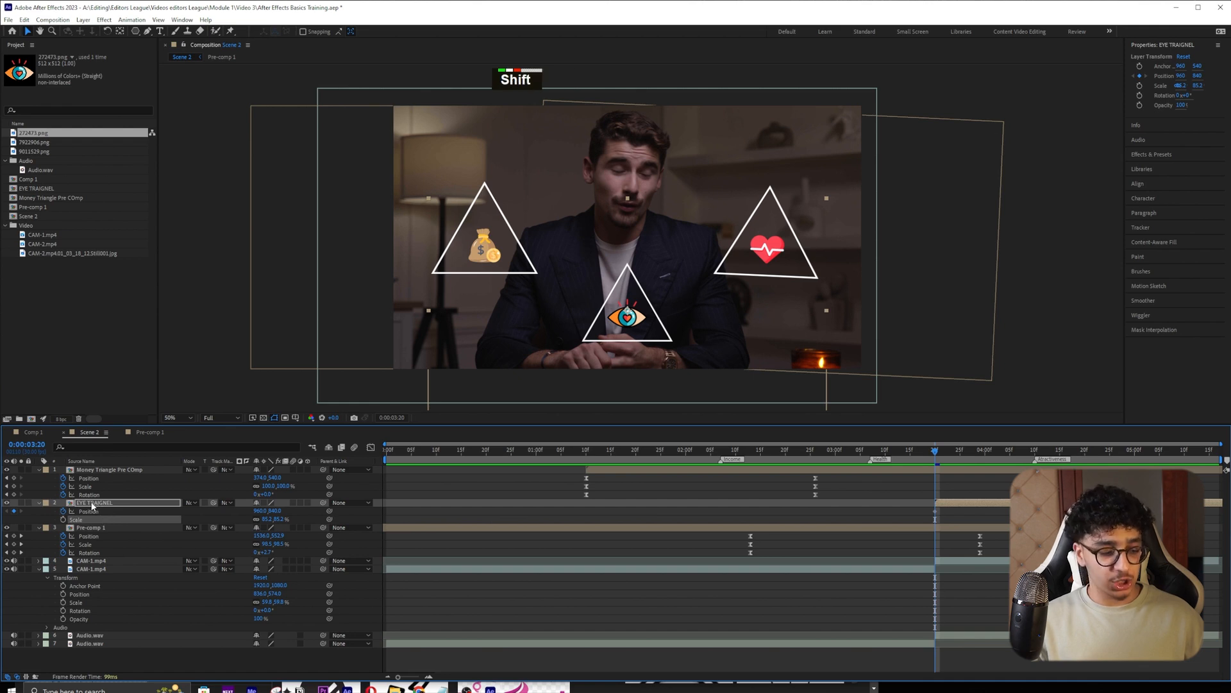
key(shift+r)
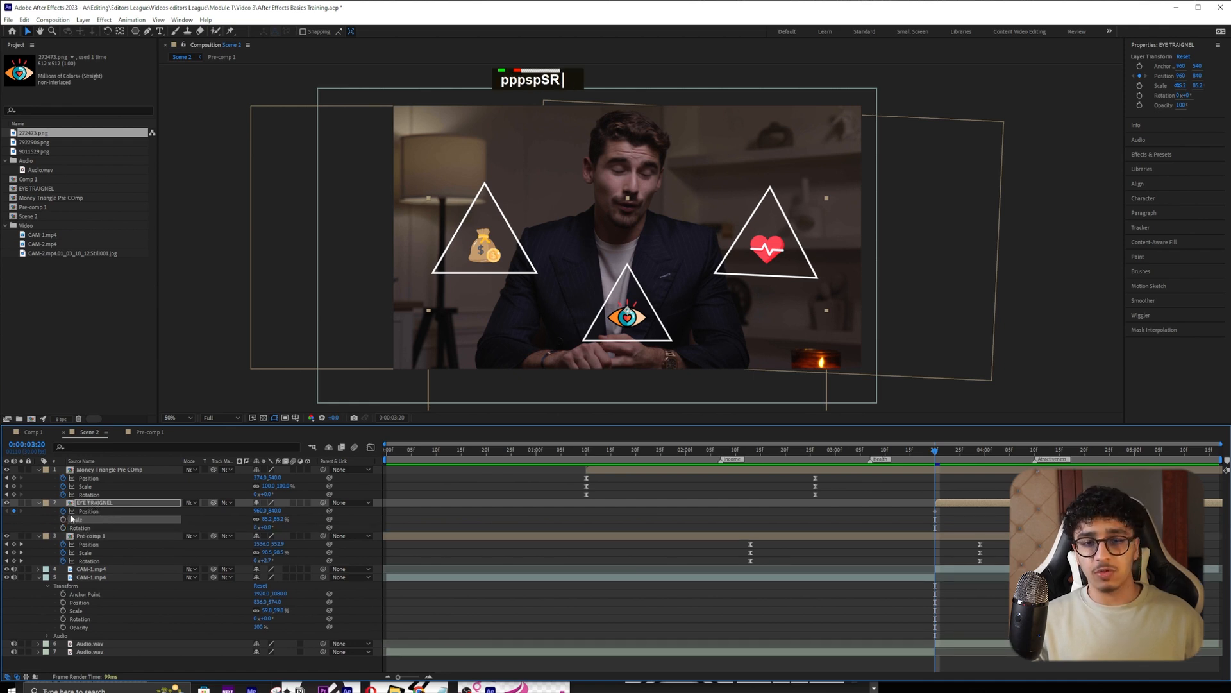
click(62, 519)
click(63, 528)
- Add end keyframes for the eye triangle's position, scale and rotation at 0:00:04:21, and set its position at 0:00:03:20 to 960, 1280
drag(936, 450, 1089, 442)
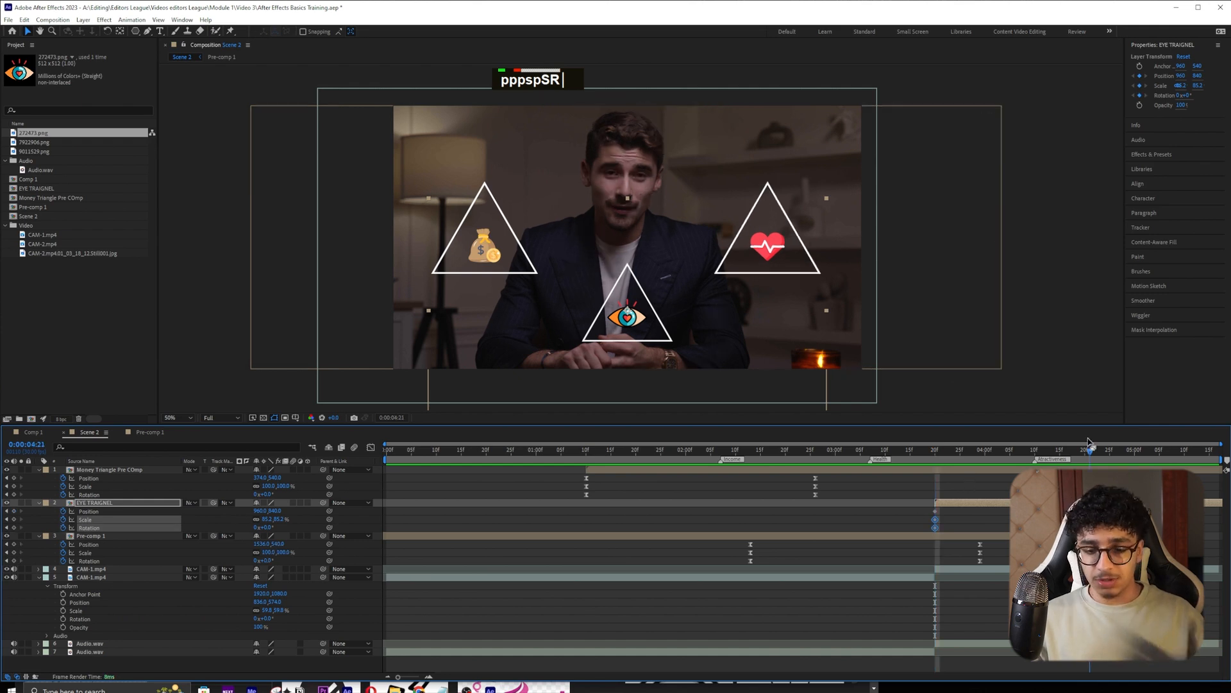
click(14, 527)
click(14, 518)
click(13, 511)
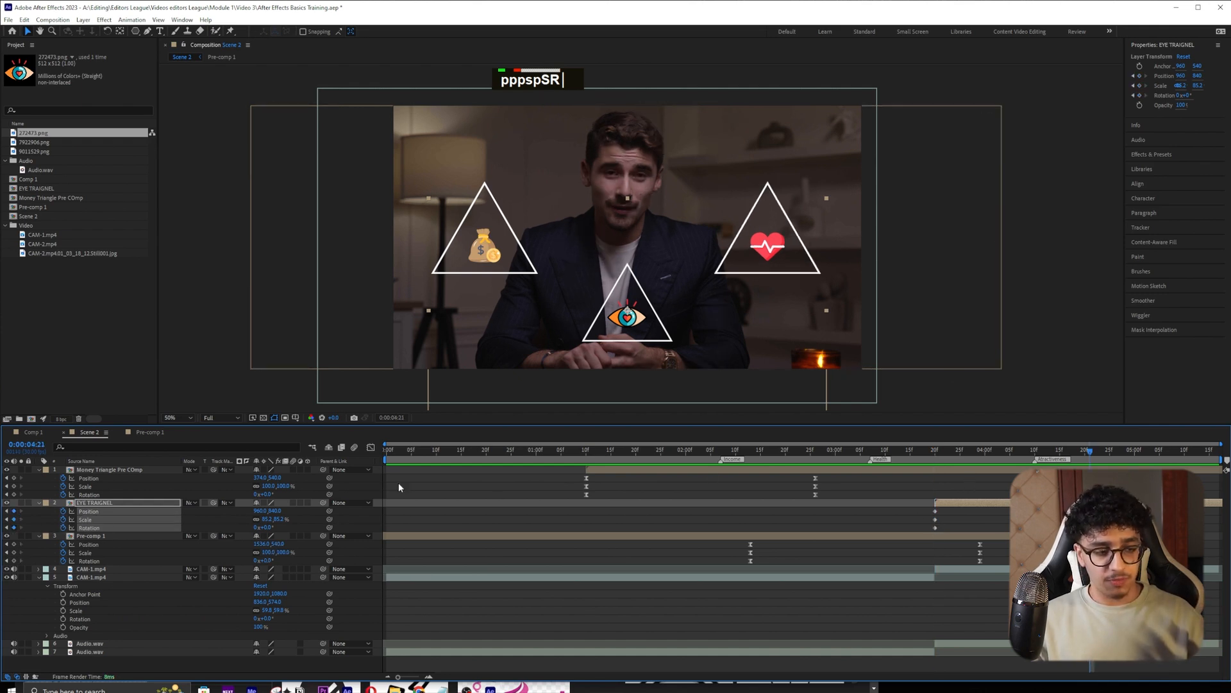
drag(1089, 450, 936, 452)
drag(276, 510, 706, 523)
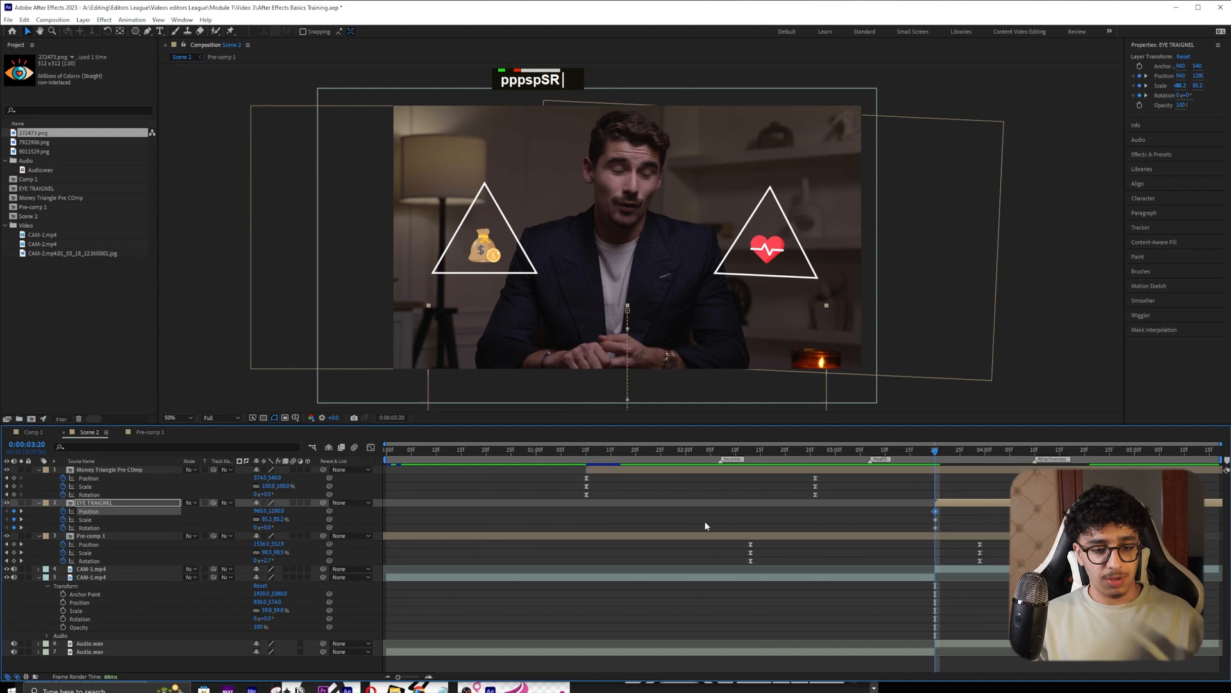
- Copy the heart triangle's scale and rotation keyframes onto the eye triangle at 0:00:03:20
click(100, 553)
ctrl+click(97, 562)
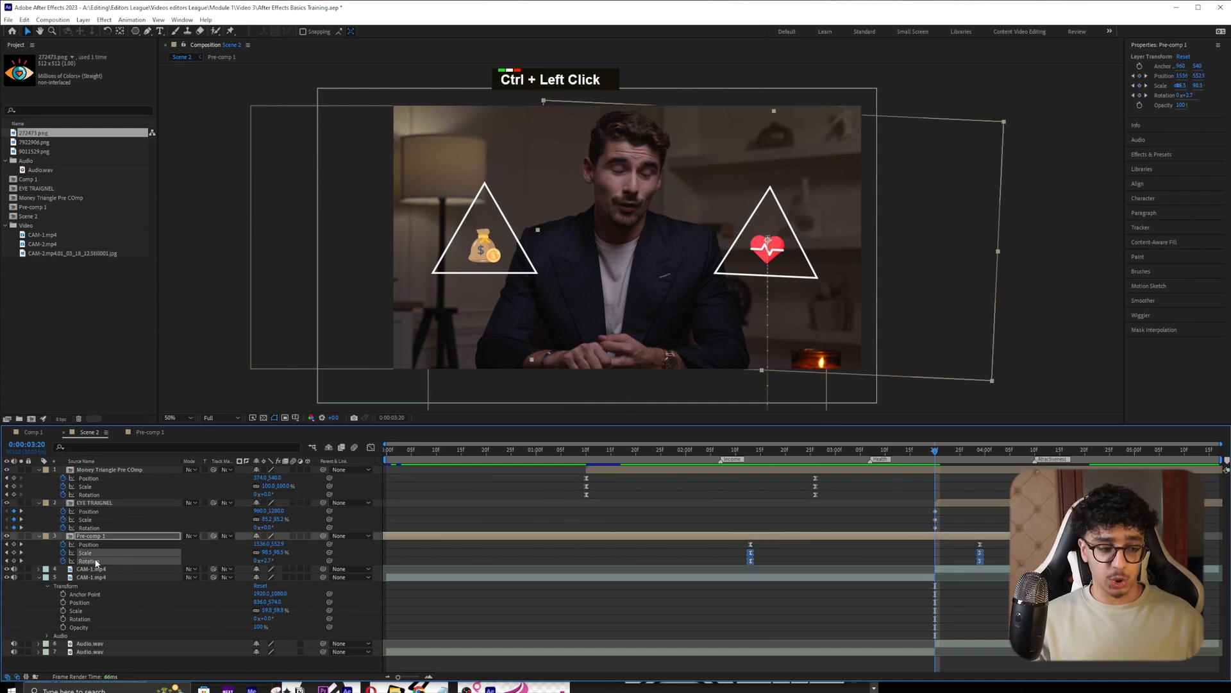
key(ctrl+c)
drag(959, 516, 915, 528)
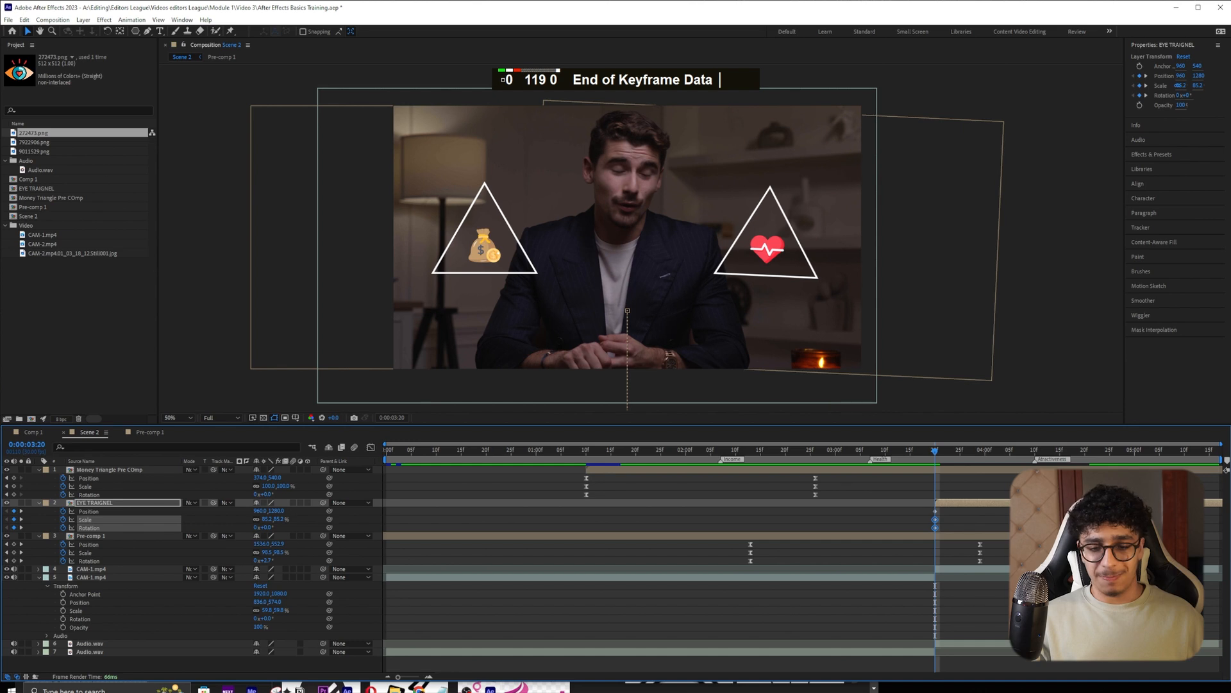
key(ctrl+v)
- Align the eye triangle's end position keyframe with its scale and rotation end keyframes, apply Easy Ease and shift the speed peak toward the start
click(1087, 513)
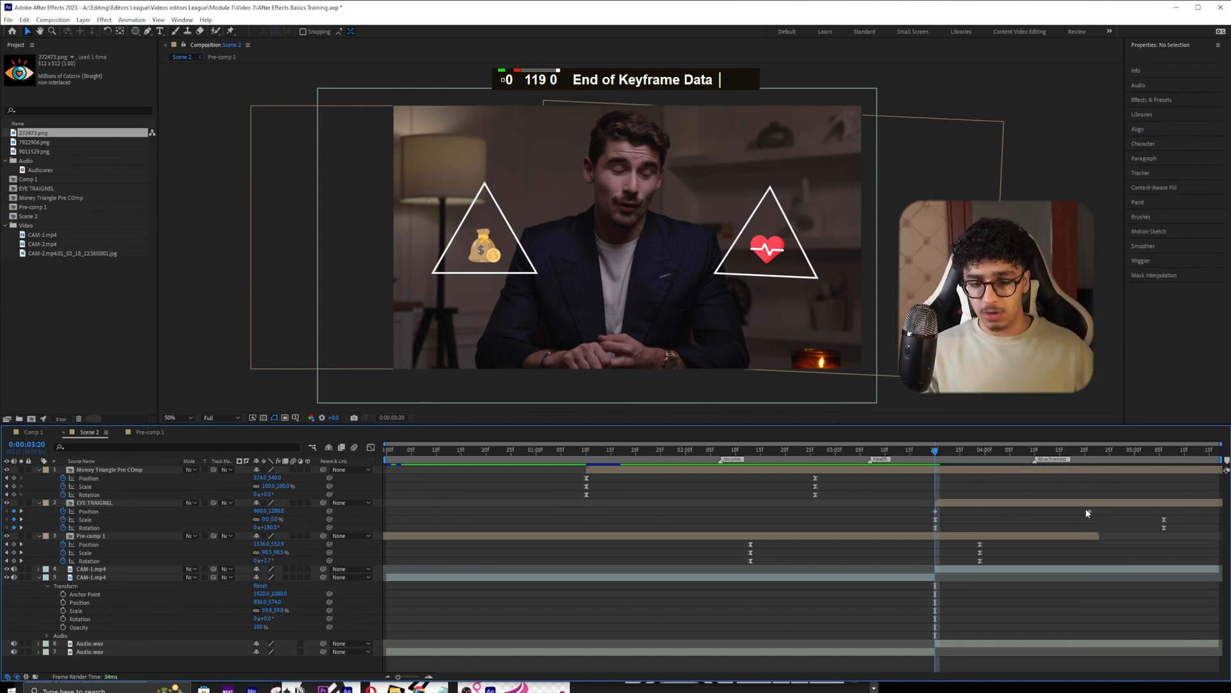
drag(1091, 512, 1164, 511)
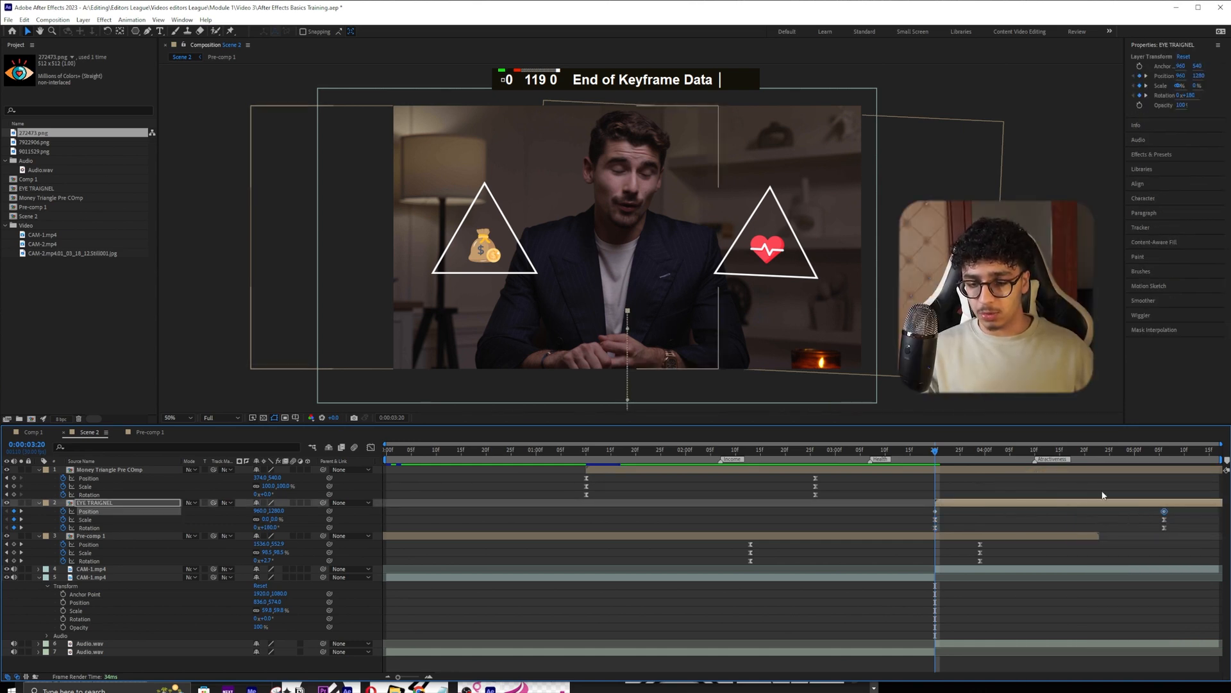
key(F9)
click(371, 447)
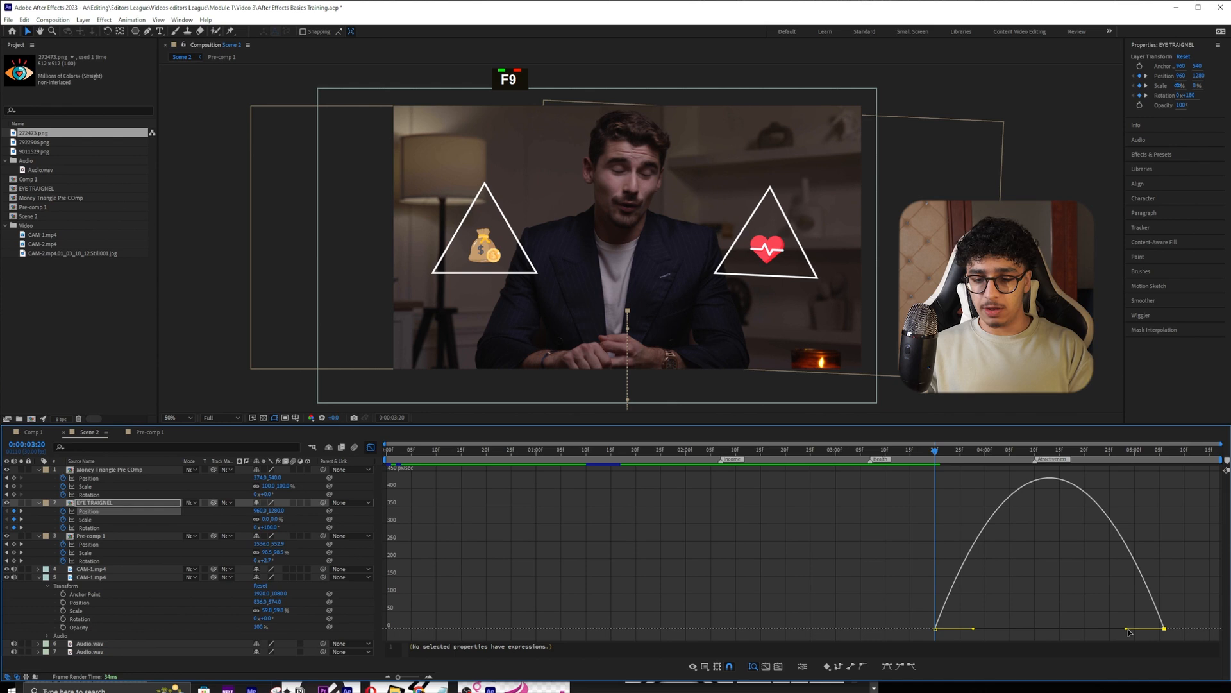
drag(1127, 628, 976, 618)
click(371, 447)
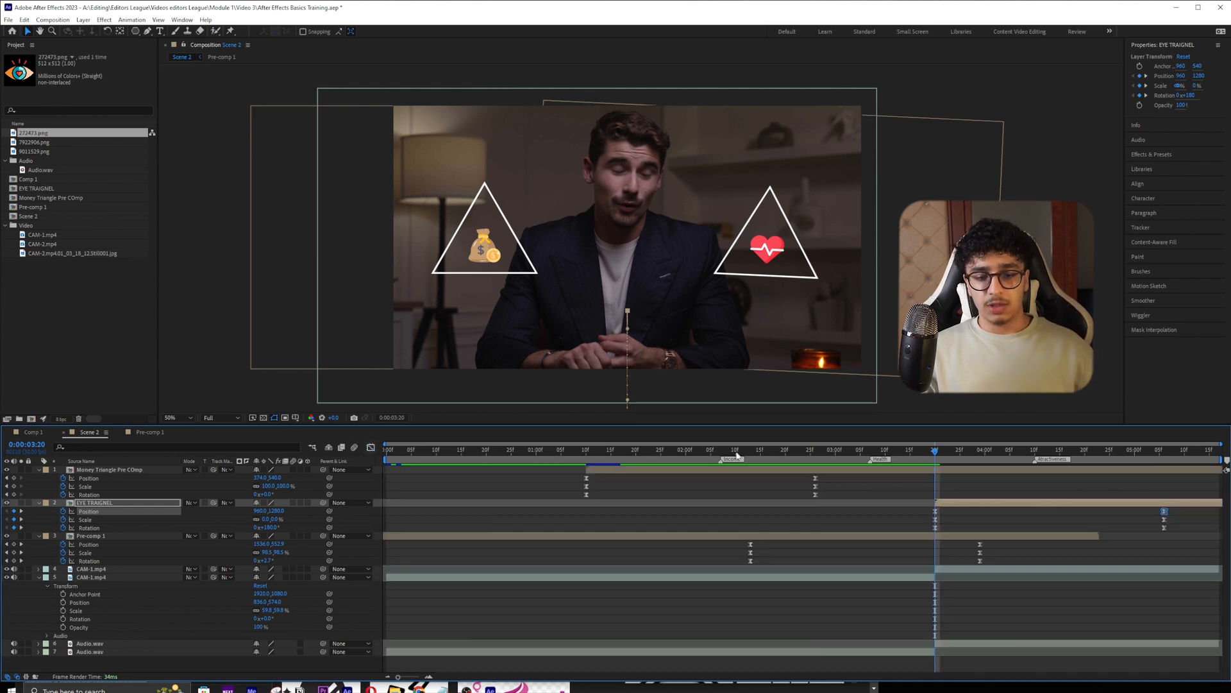
- Play the scene from 0:00:00:15 and scrub through the eye triangle's entrance up to 0:00:04:18
drag(882, 451, 460, 450)
key(space)
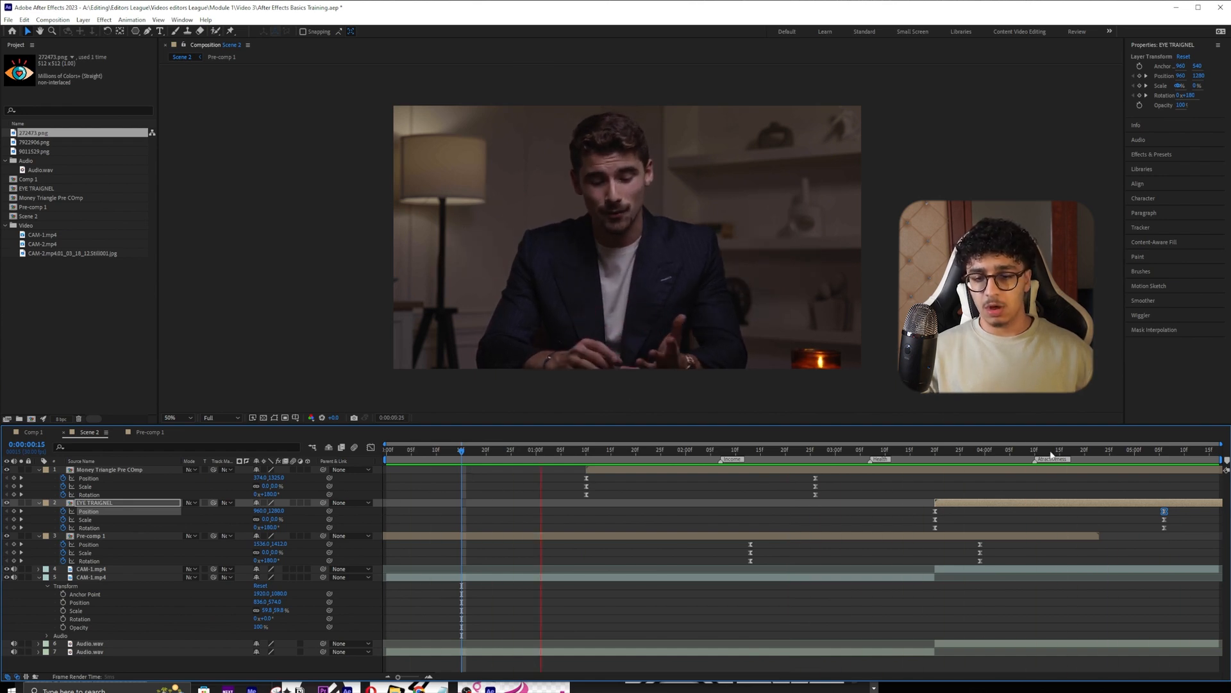
click(1097, 451)
drag(1096, 455, 1075, 453)
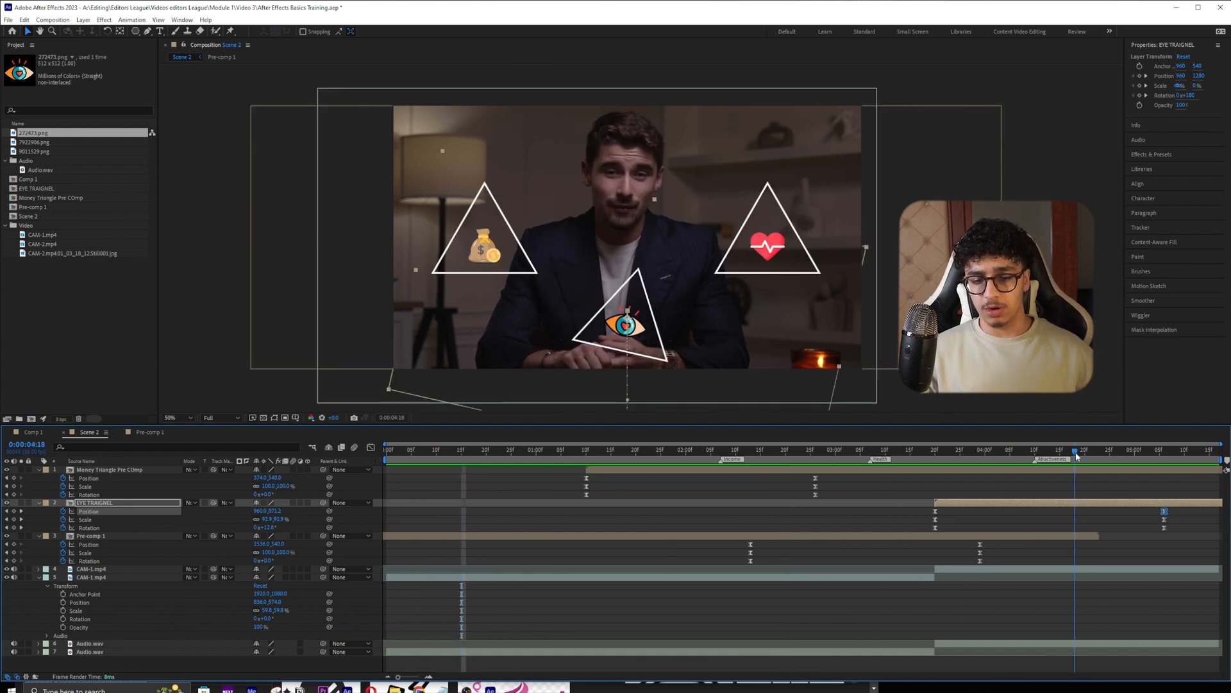
- Split the heart triangle's Pre-comp 1 layer at its first keyframes at 0:00:02:13 and delete the earlier part
drag(750, 449, 752, 453)
click(756, 537)
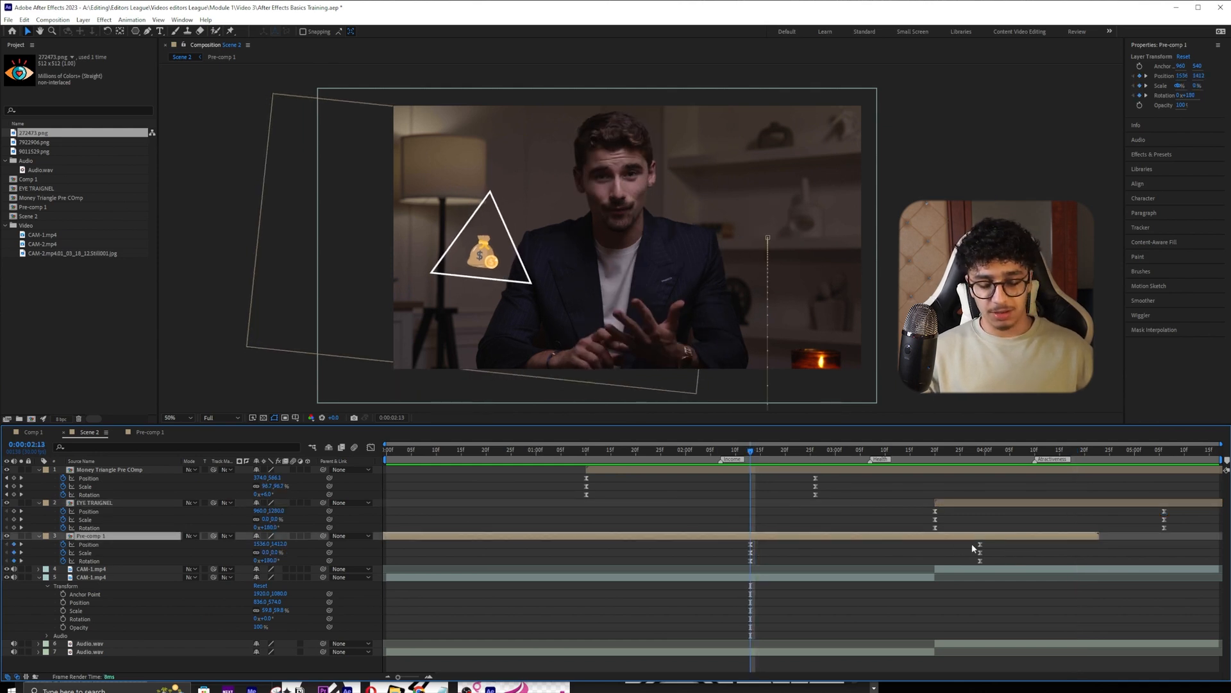
drag(1006, 542, 785, 540)
key(ctrl+shift+d)
click(722, 547)
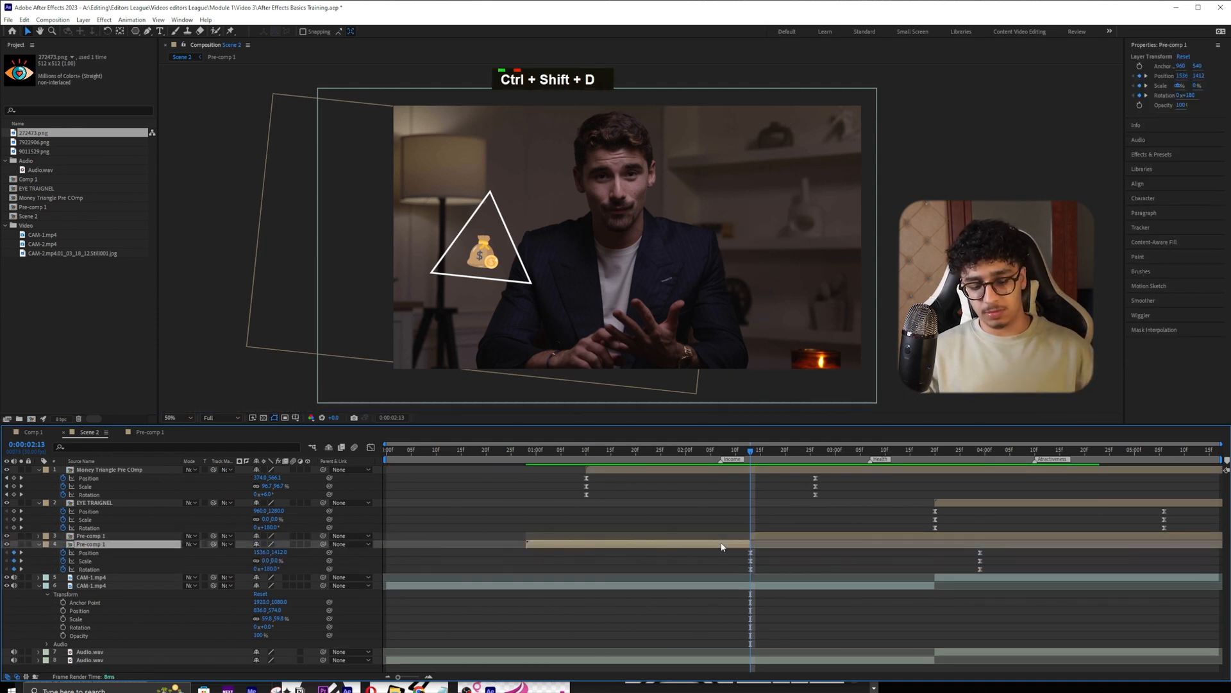
key(Delete)
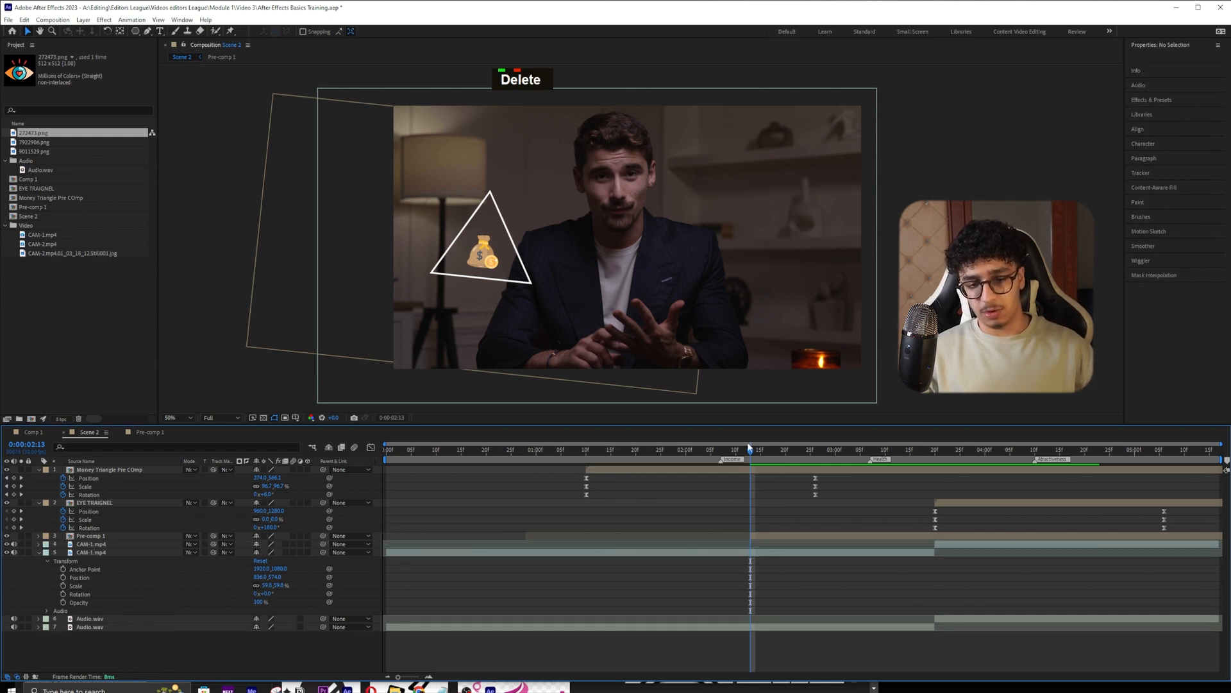
- Play the scene from 0:00:00:22 and scrub to 0:00:05:01 to review all three triangle entrances
click(496, 449)
key(space)
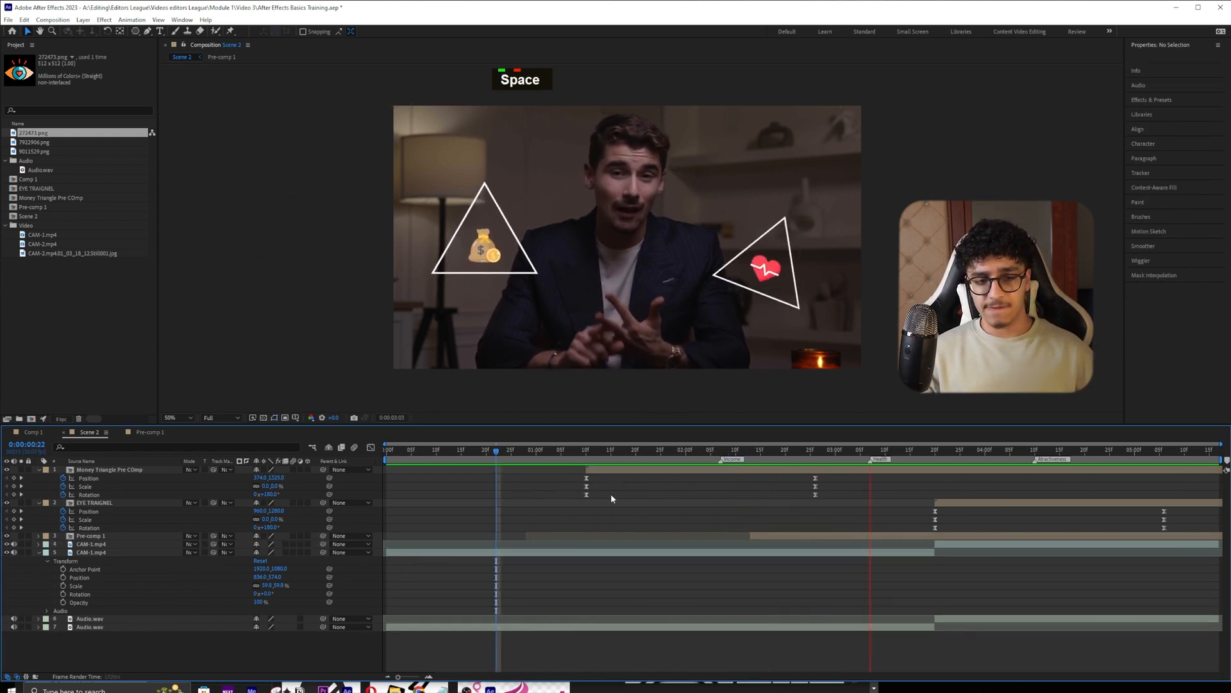
key(space)
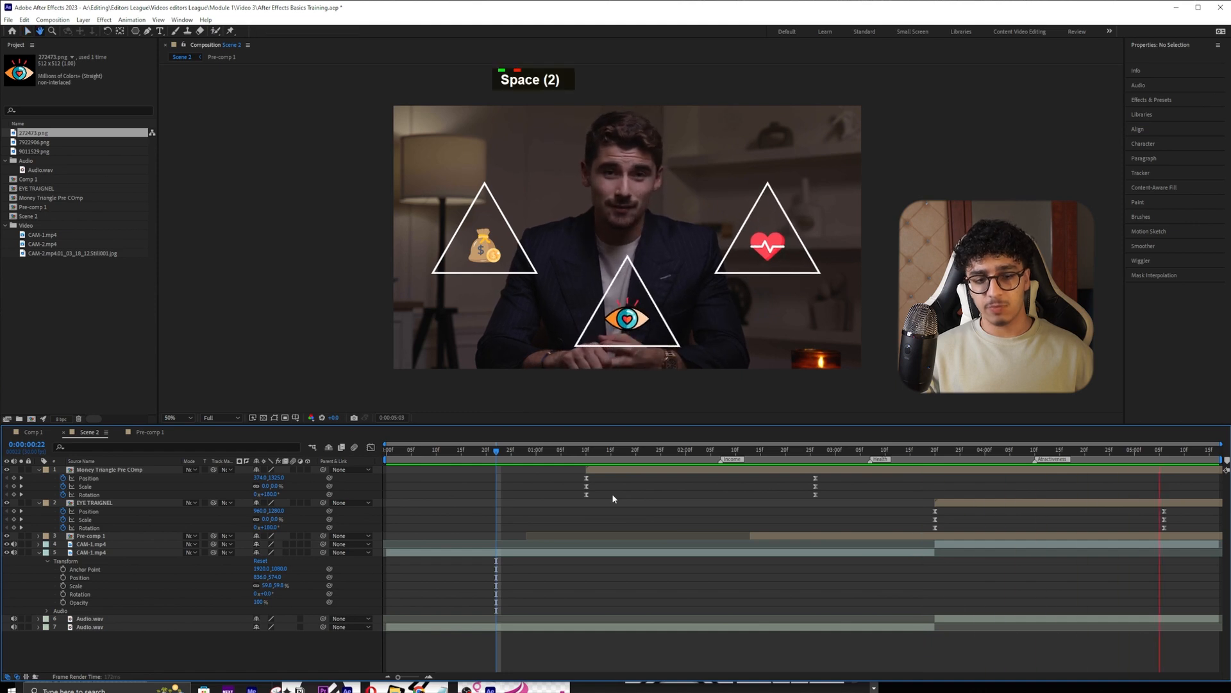
mouse_move(584, 478)
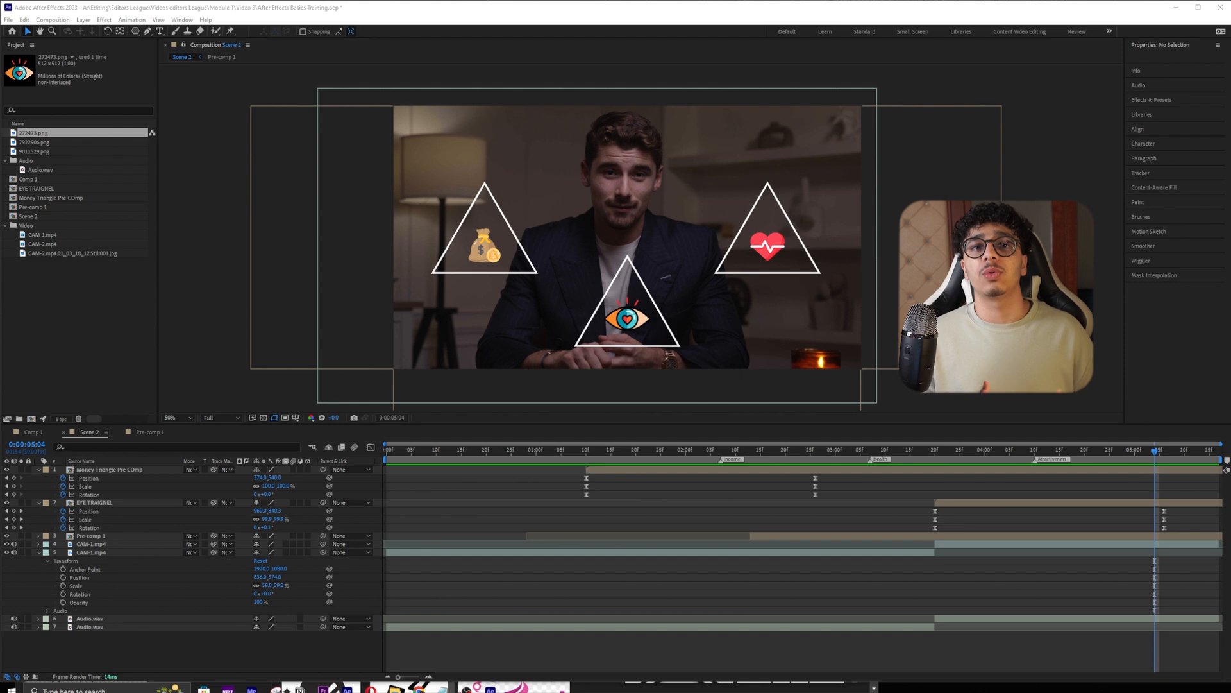
click(596, 452)
drag(608, 462, 1140, 452)
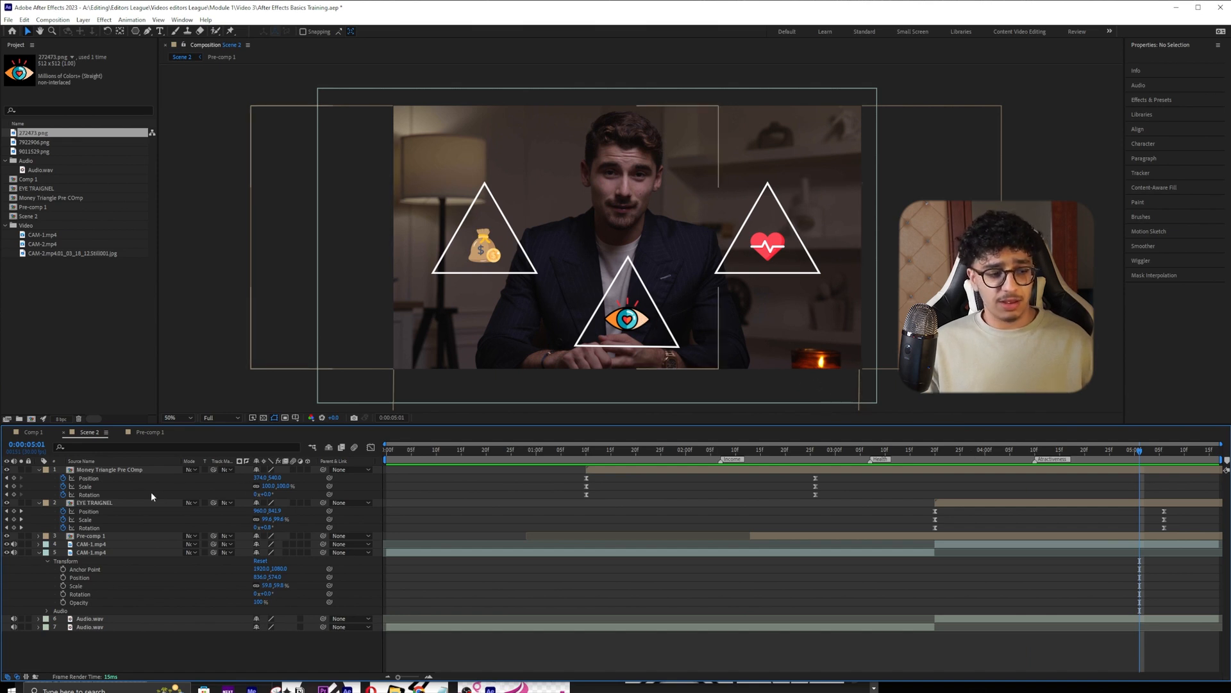
- Search the effects and presets for "glow"
click(1155, 100)
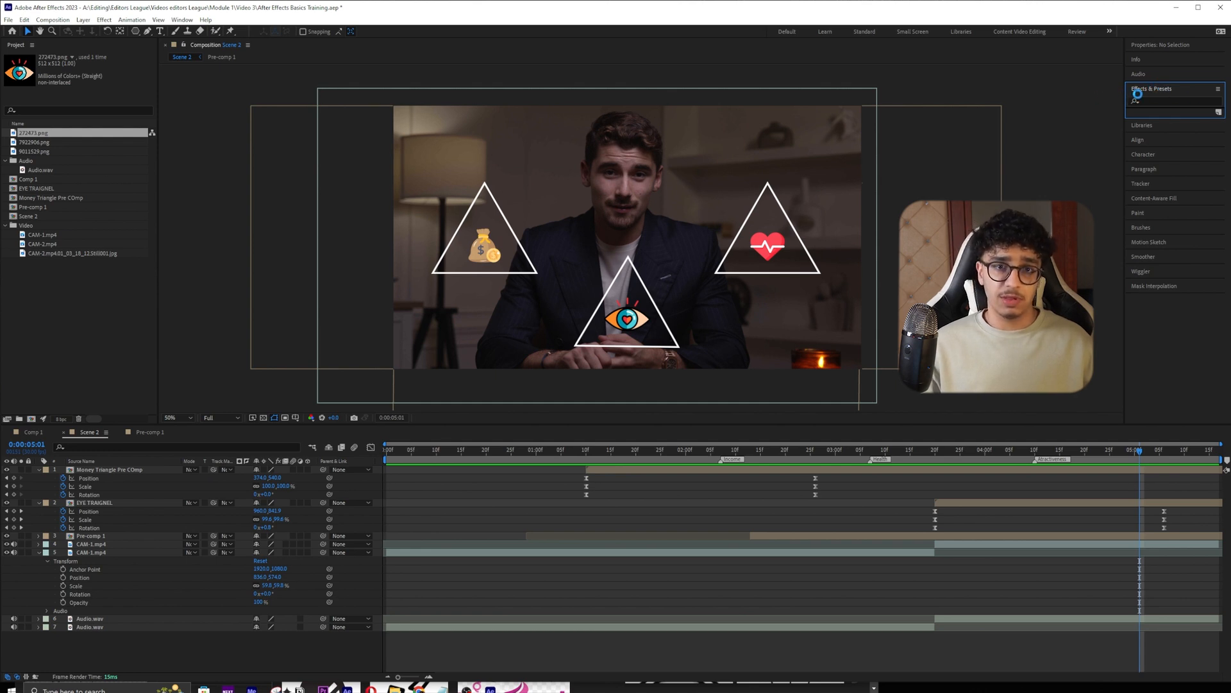
click(1127, 89)
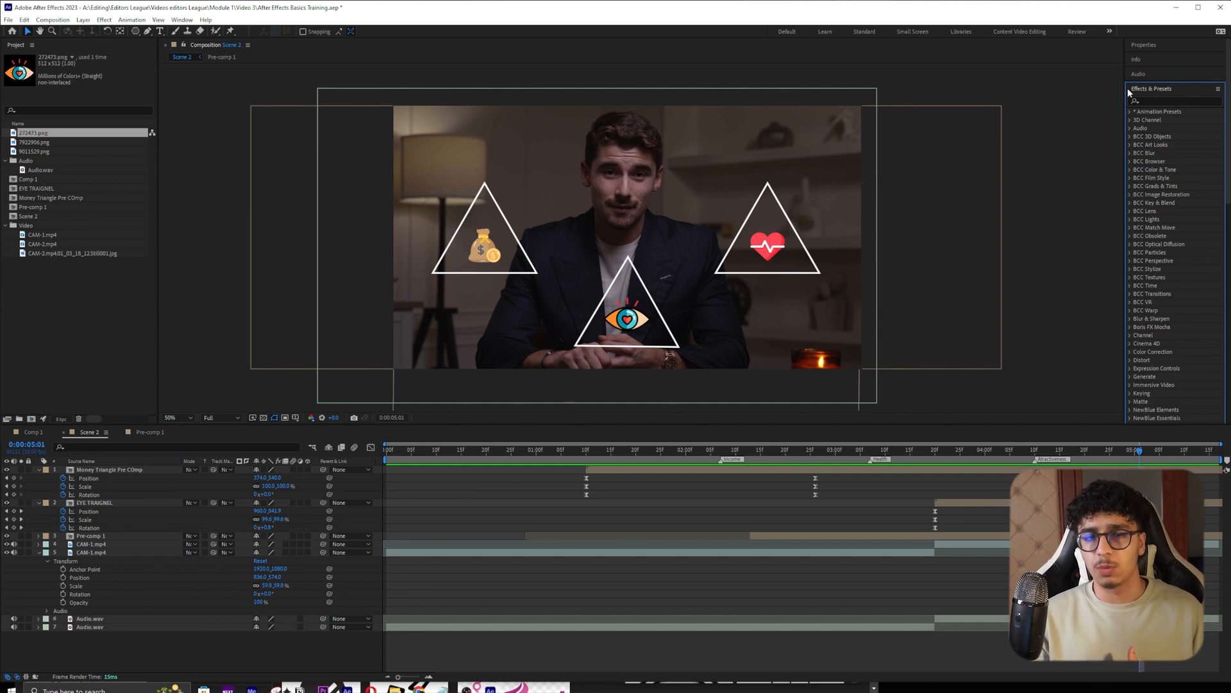
click(1156, 102)
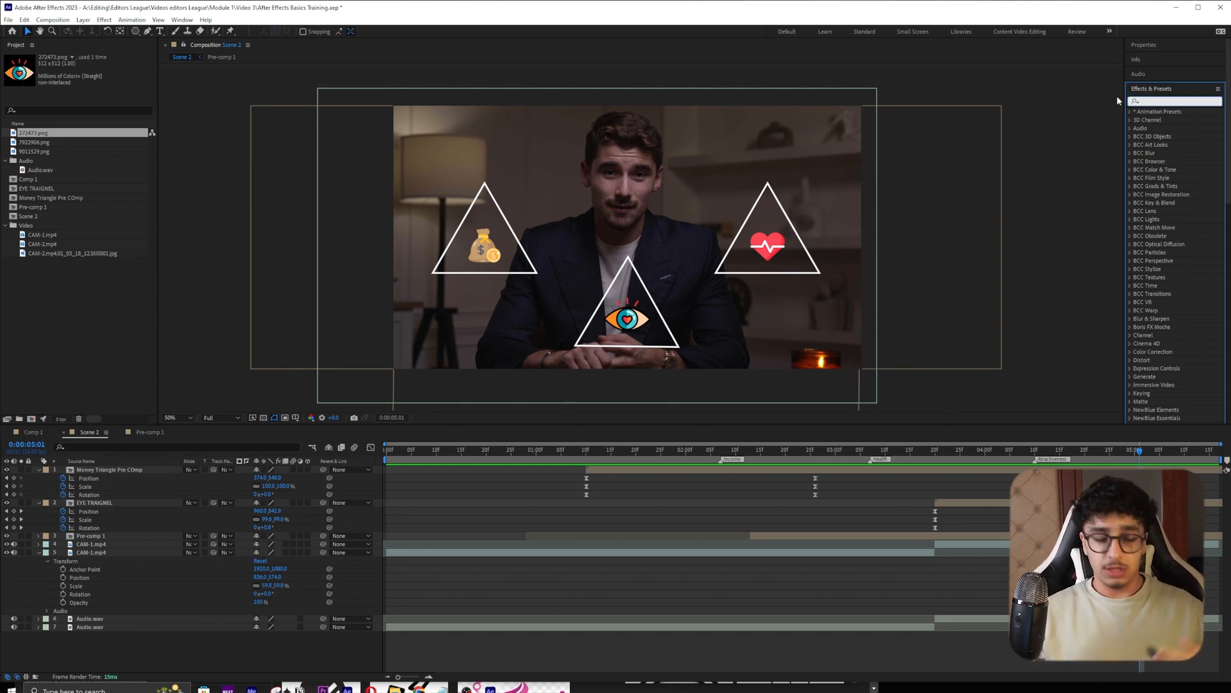
text(glow)
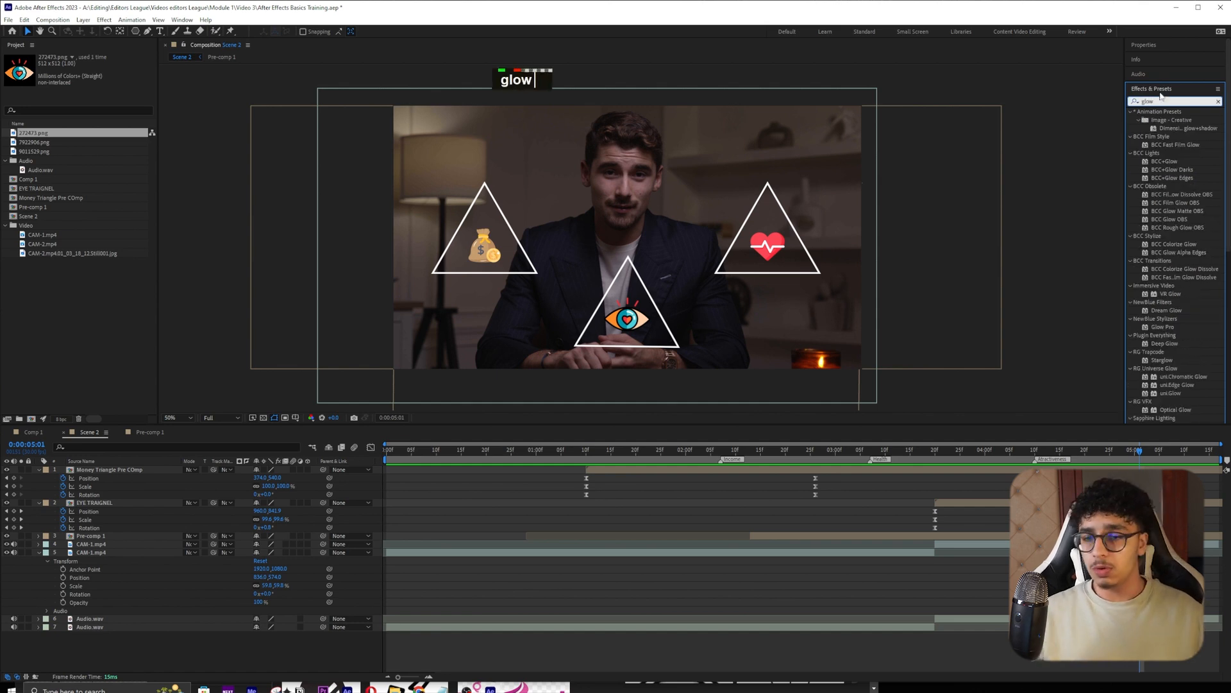
- Browse the glow effects and apply the Stylize Glow effect to the money triangle layer
drag(1126, 191, 1097, 191)
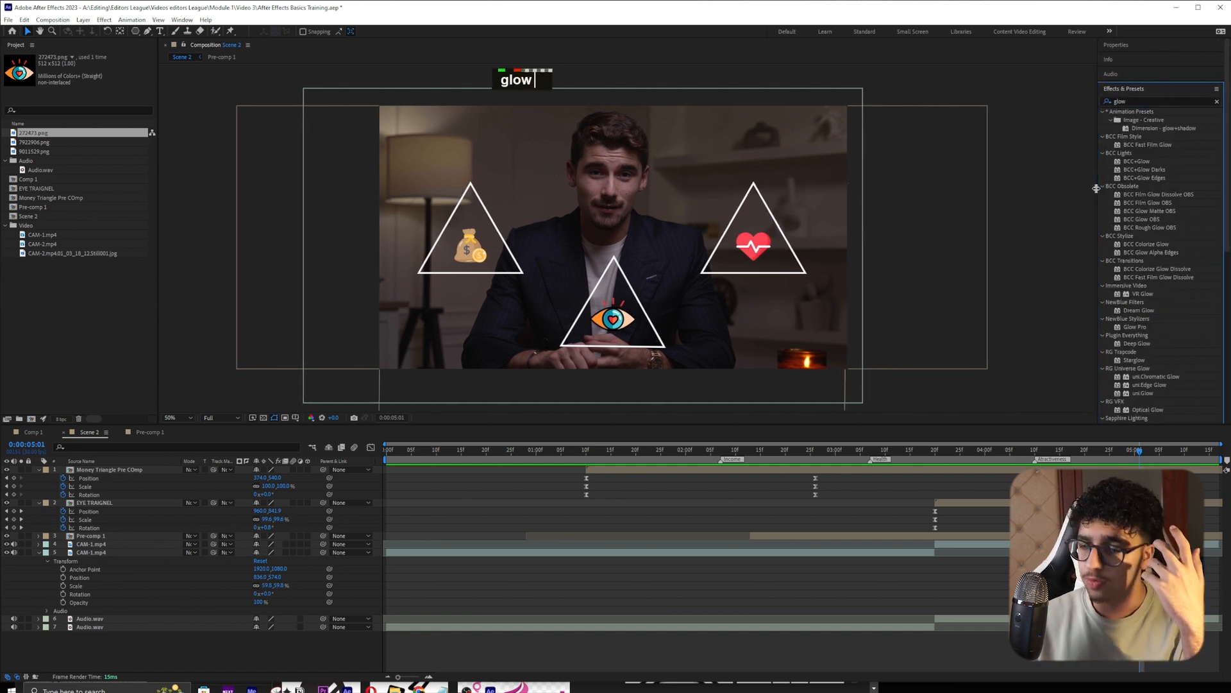
scroll(1140, 315, down, 5)
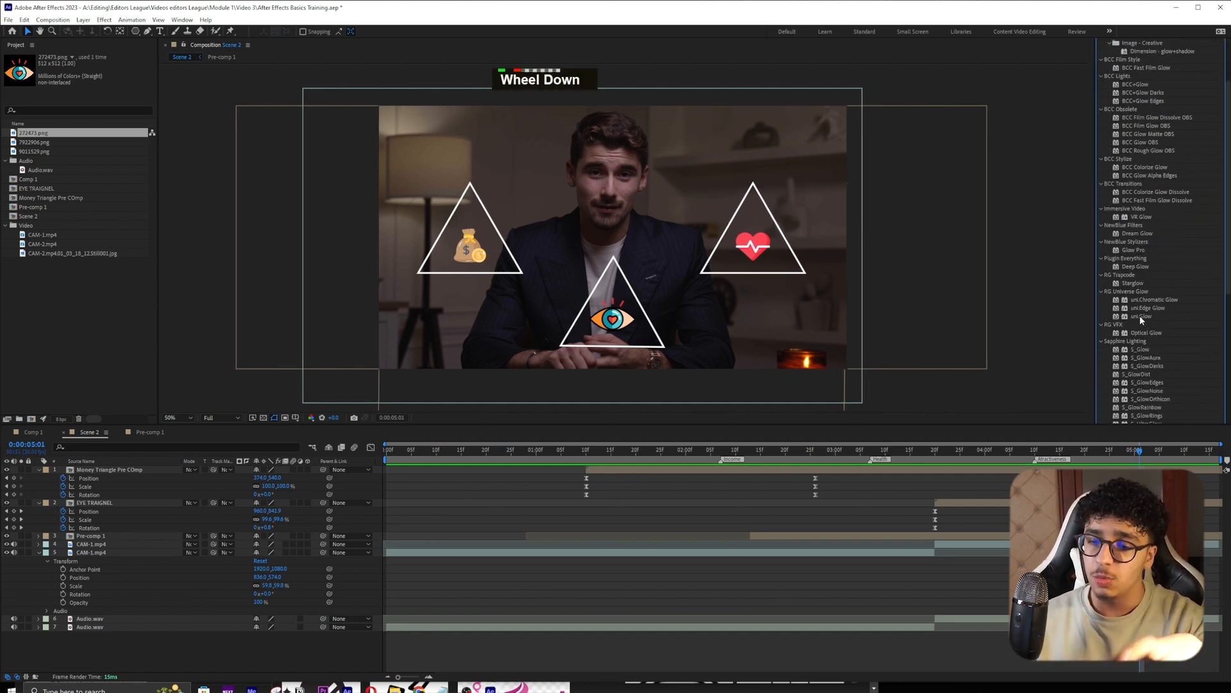
scroll(1140, 338, up, 5)
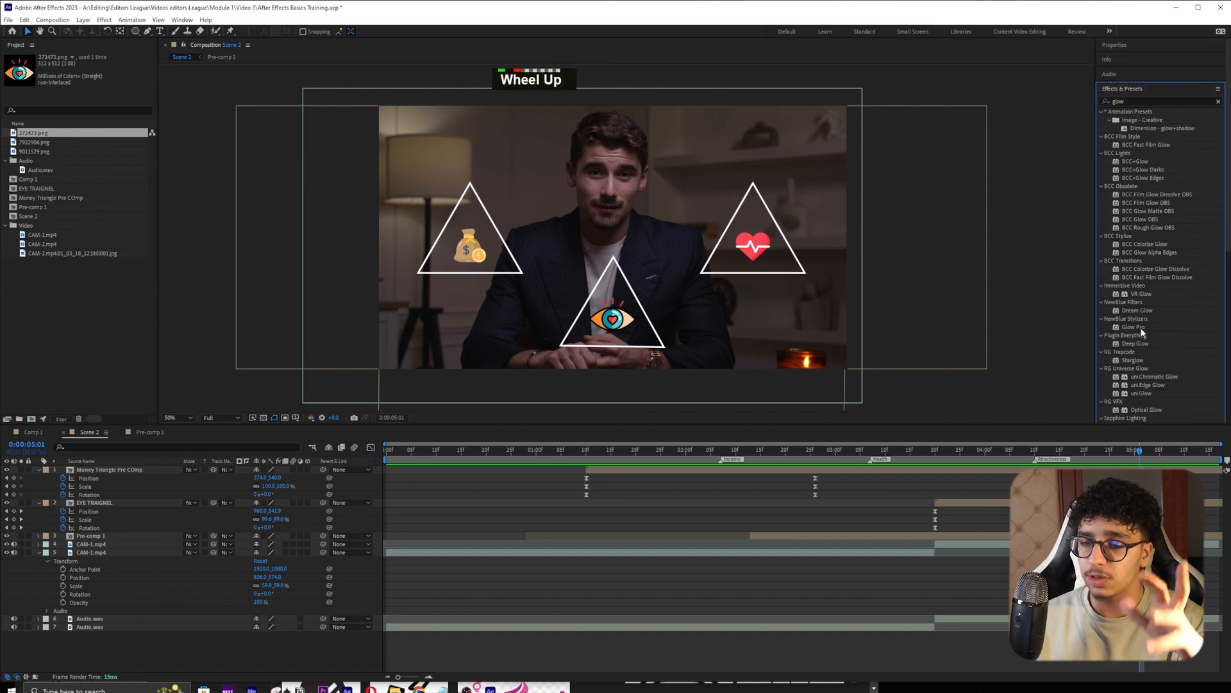
click(1141, 127)
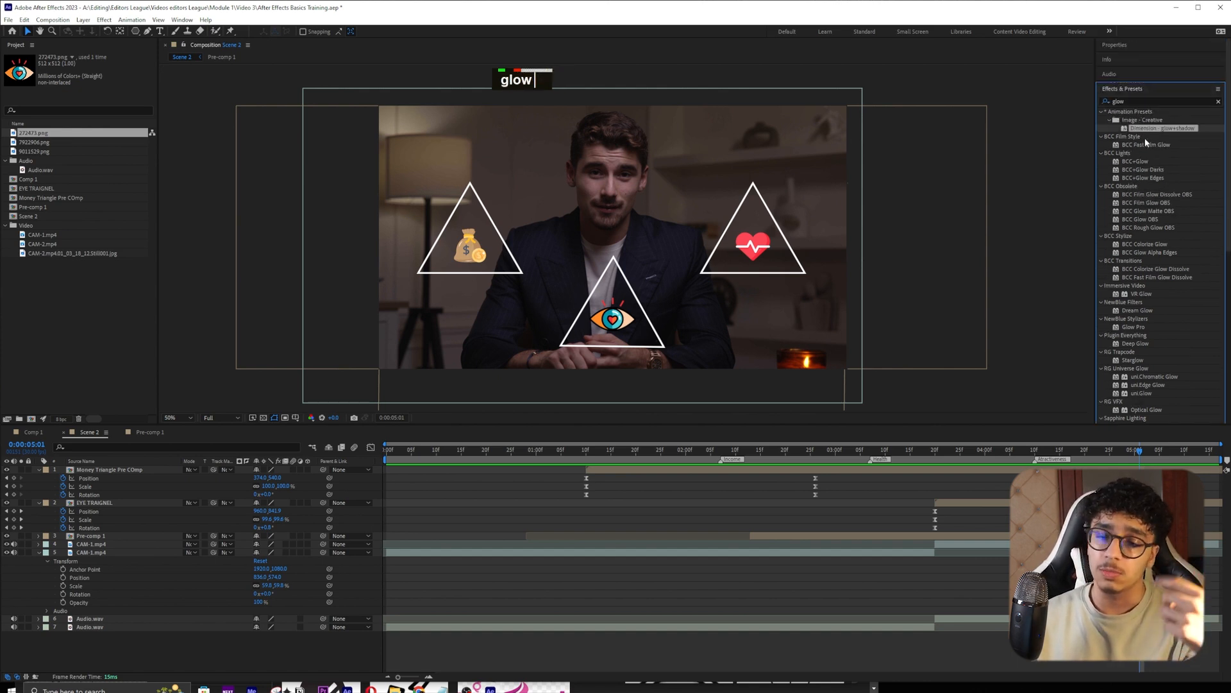
scroll(1151, 183, down, 4)
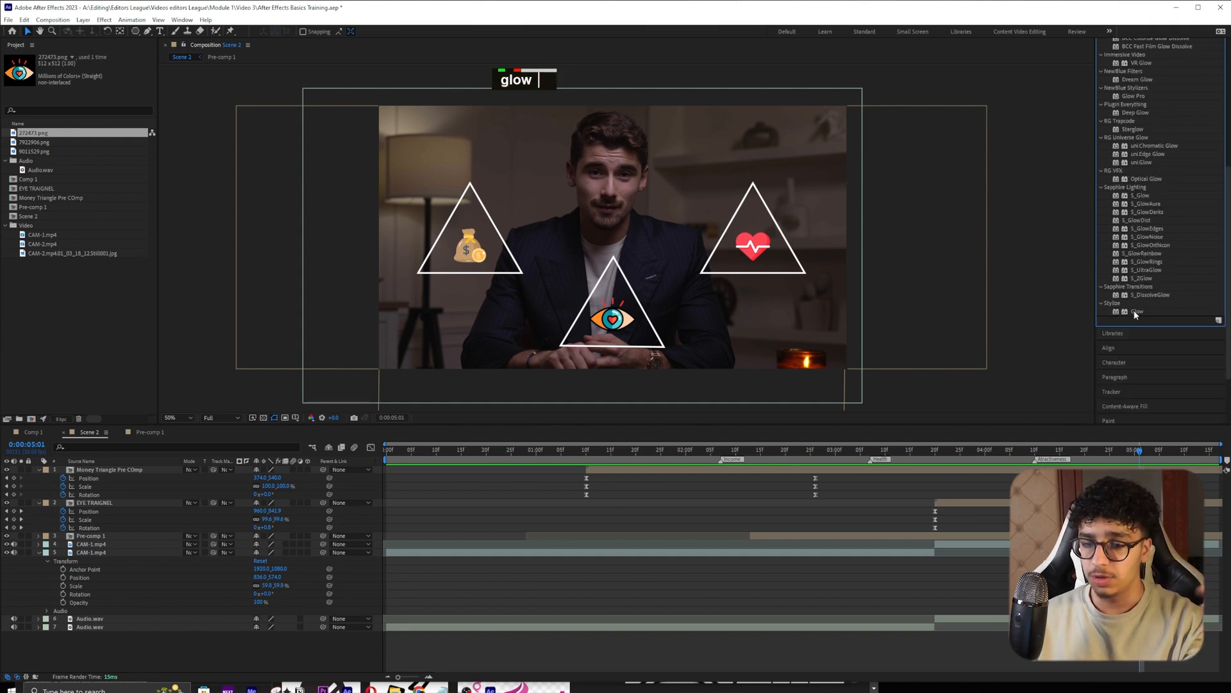
click(1139, 311)
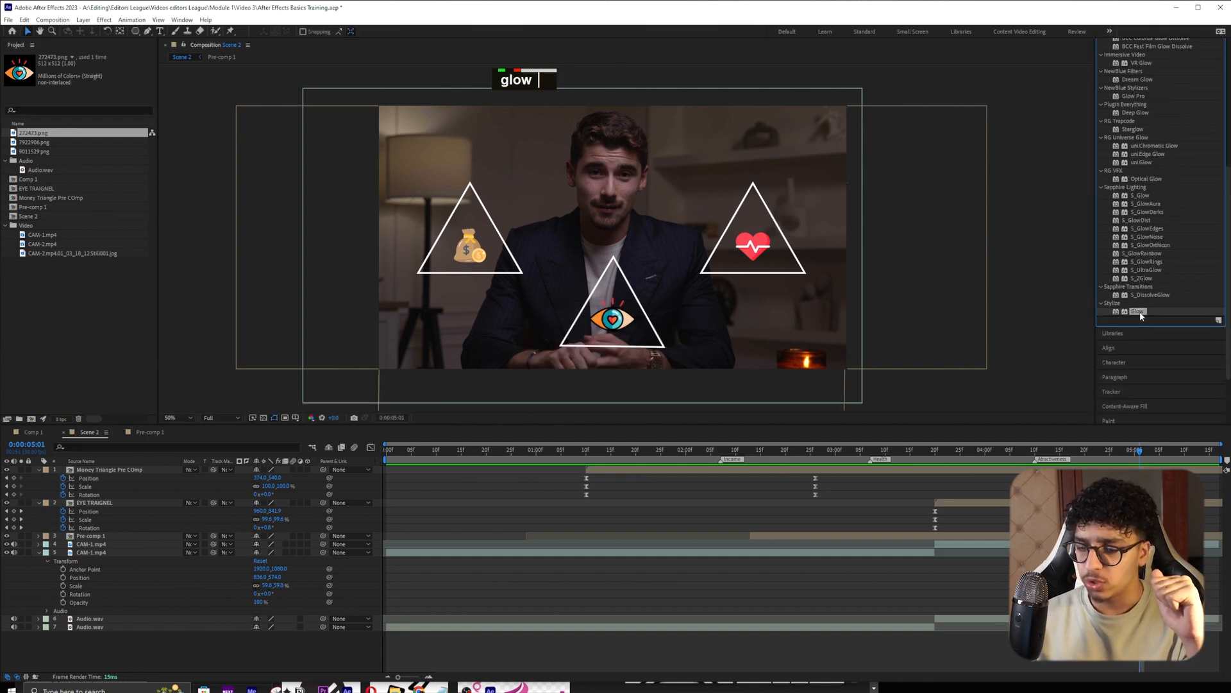
drag(1134, 313, 1097, 469)
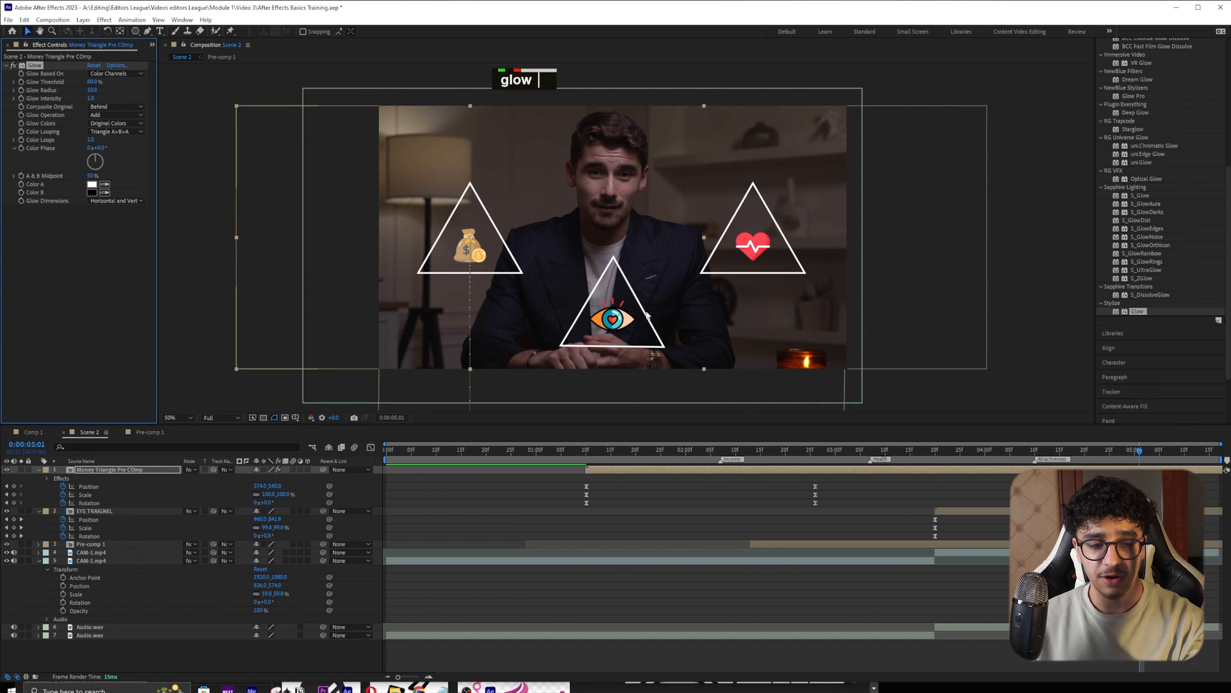
- Try the money triangle's glow threshold at about 90% and about 49% with the icon viewed up close
scroll(463, 250, up, 2)
key(space)
drag(343, 272, 581, 263)
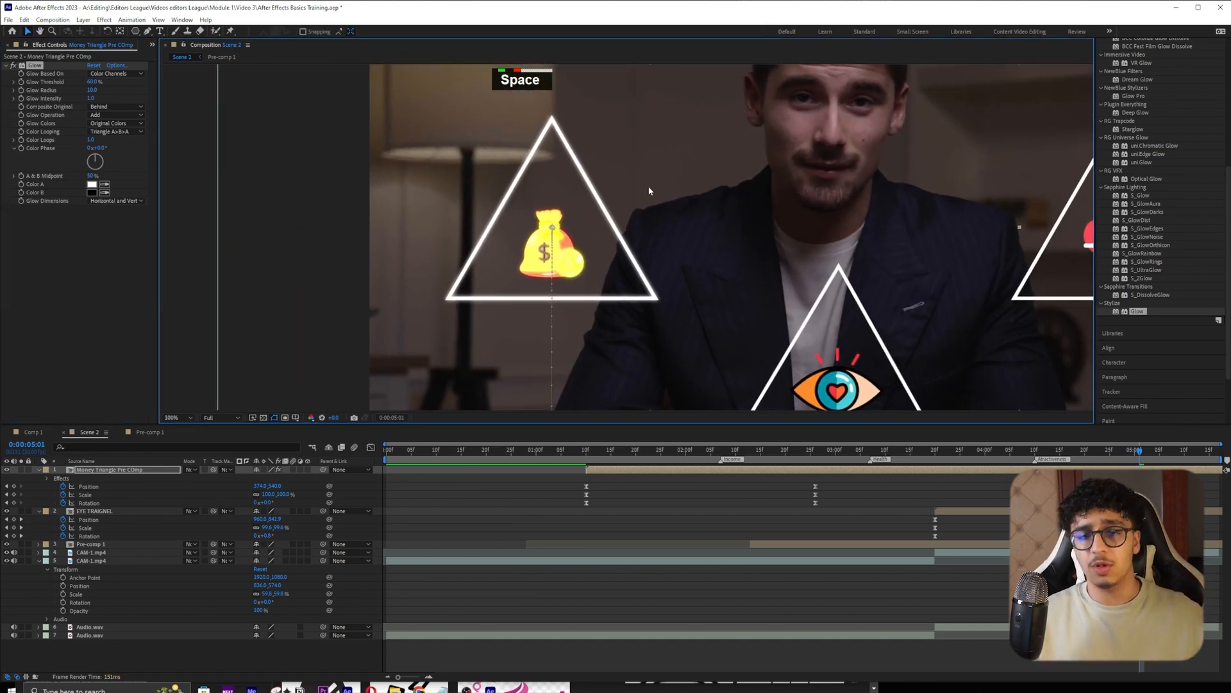
drag(106, 83, 668, 117)
drag(563, 116, 34, 66)
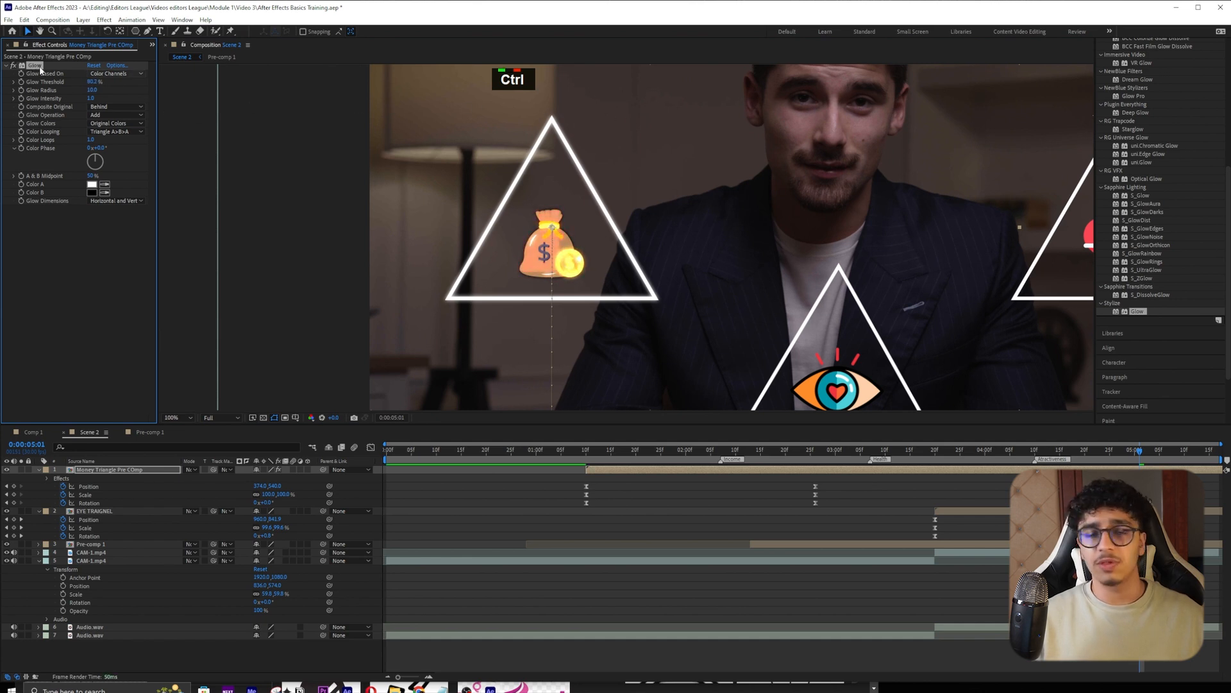
click(35, 262)
double_click(6, 67)
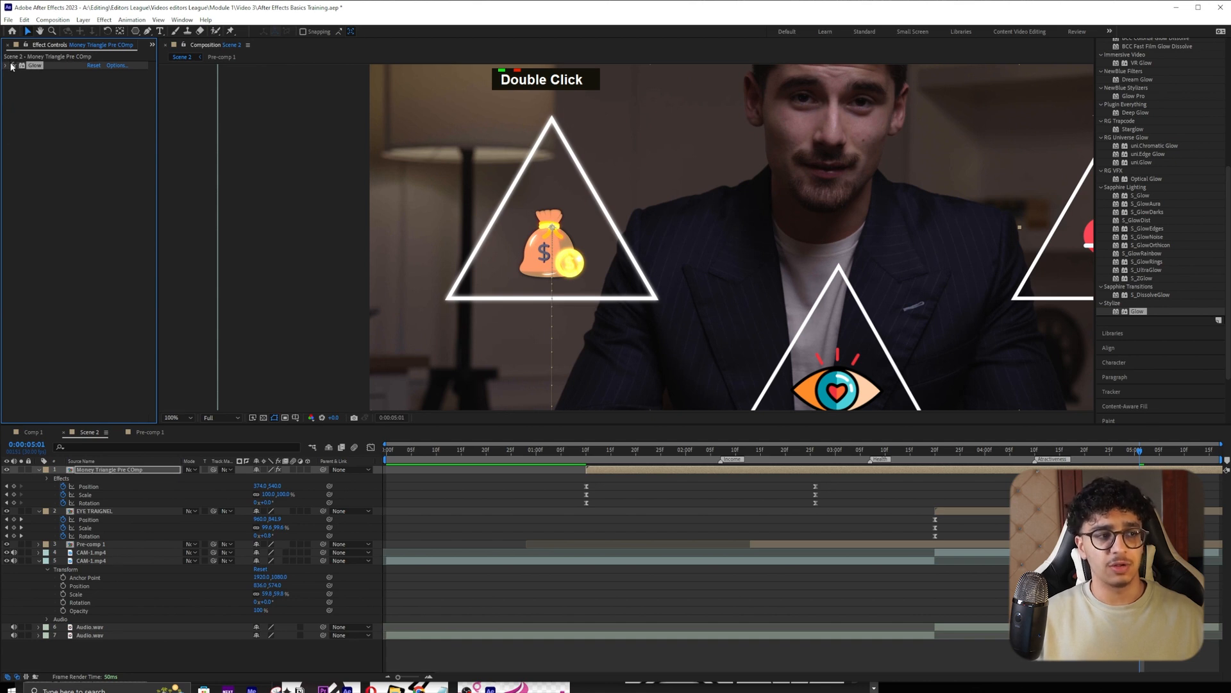
click(7, 66)
drag(93, 82, 54, 81)
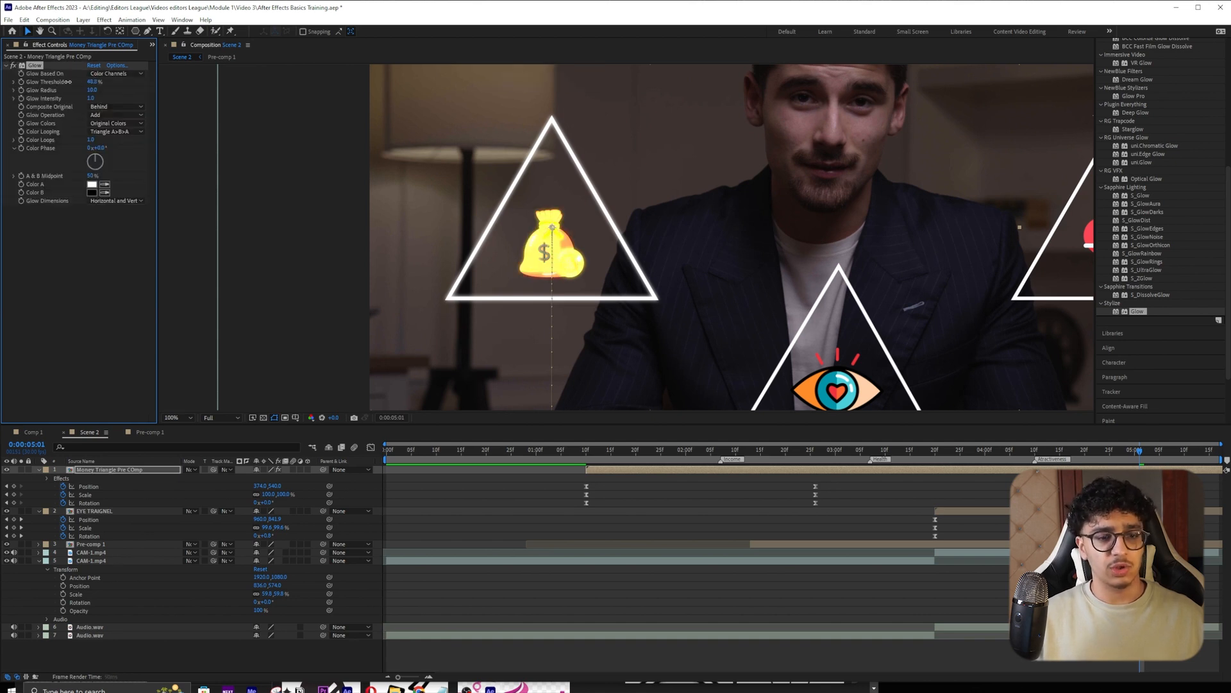
- Save the project and set the money triangle's glow threshold to 100%, radius to about 106 and Composite Original to None
key(ctrl+s)
drag(168, 85, 124, 183)
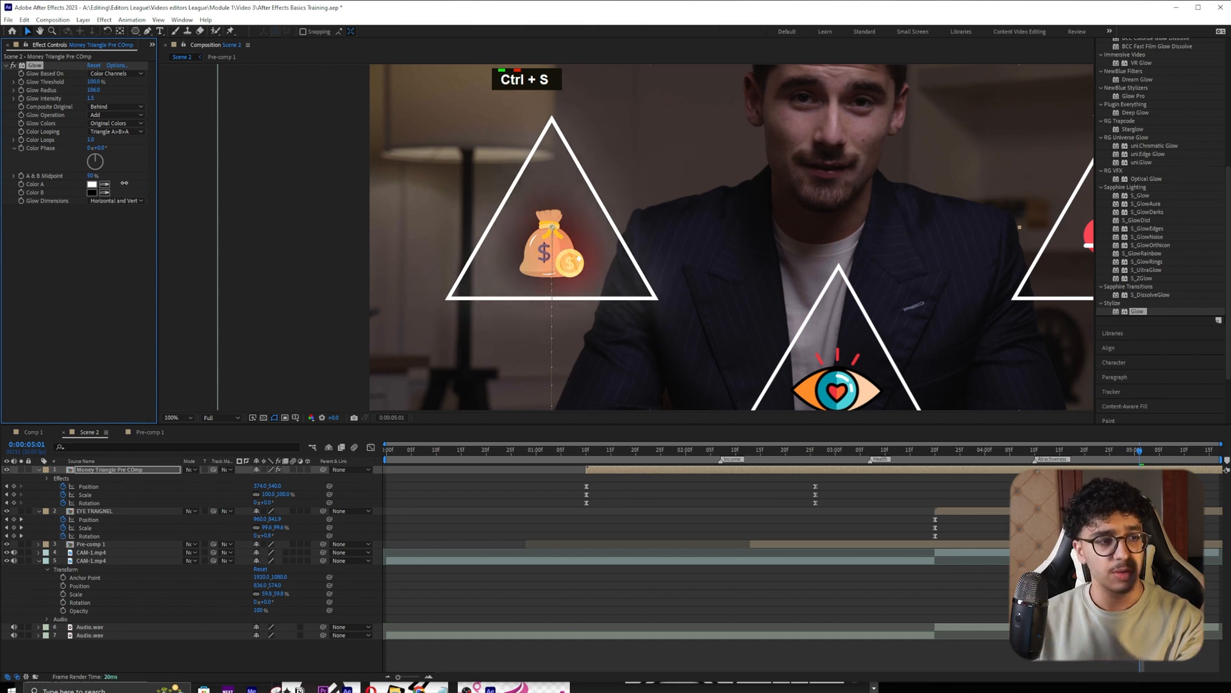
click(116, 107)
click(112, 117)
click(122, 107)
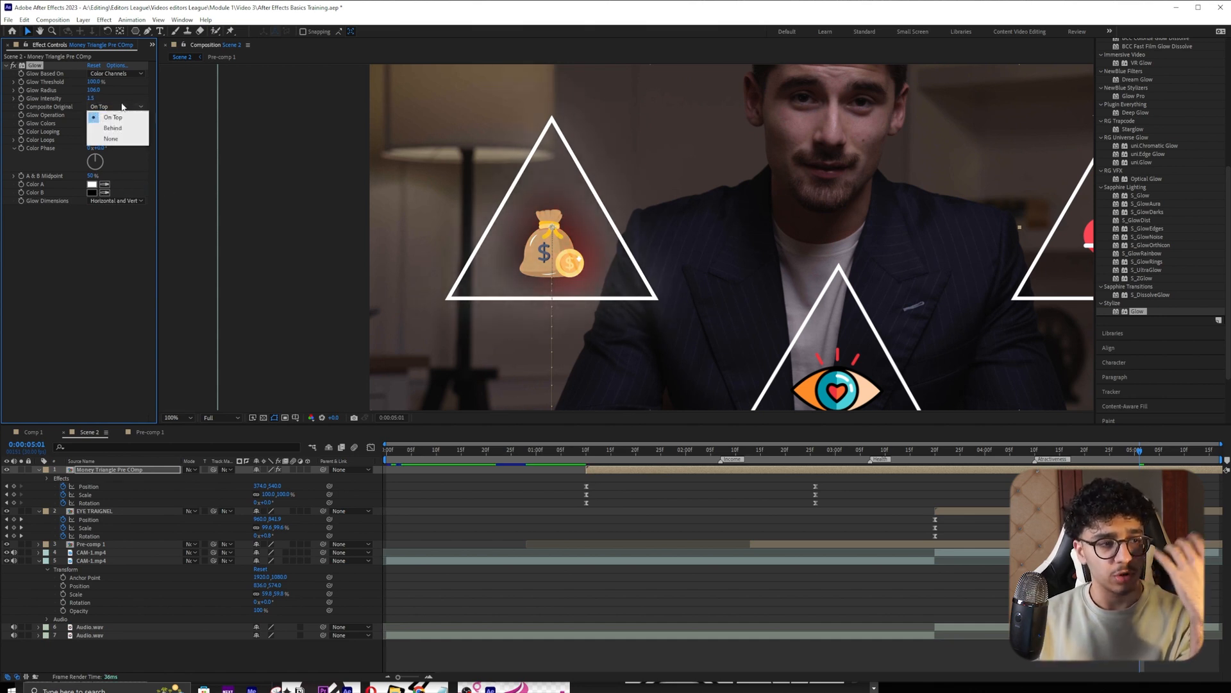
click(111, 139)
click(121, 107)
click(38, 84)
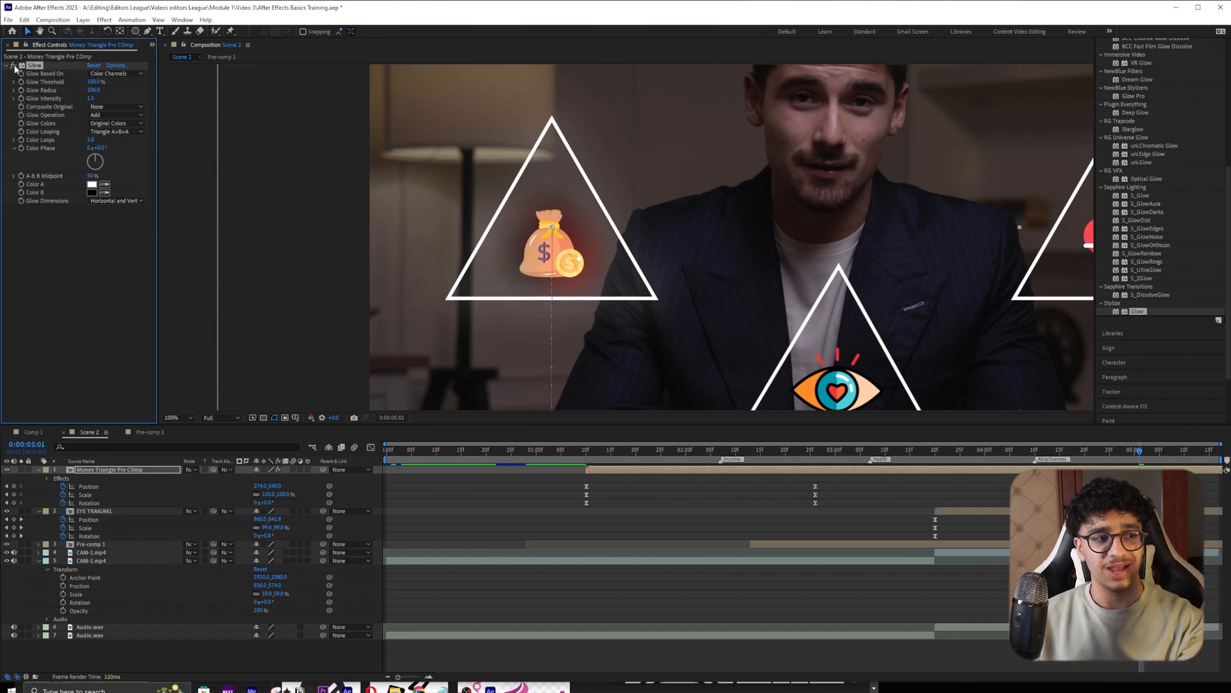
- Toggle the money triangle's Glow effect off and on to compare the icon with and without it
click(13, 65)
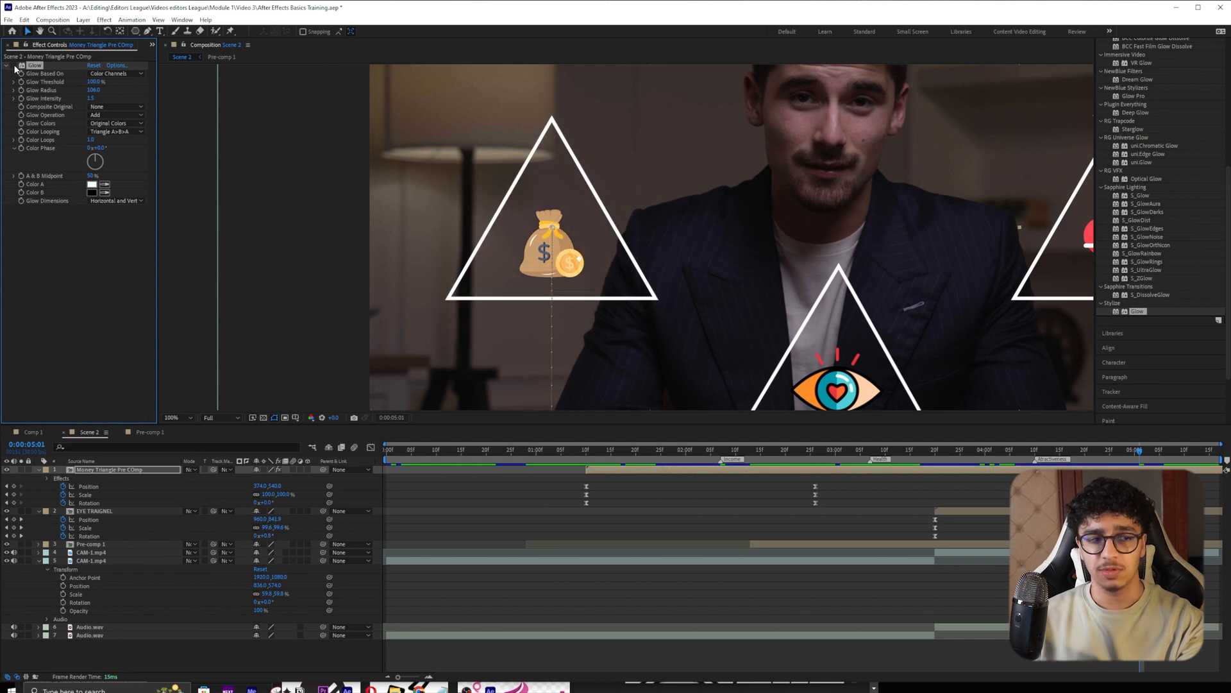
click(13, 66)
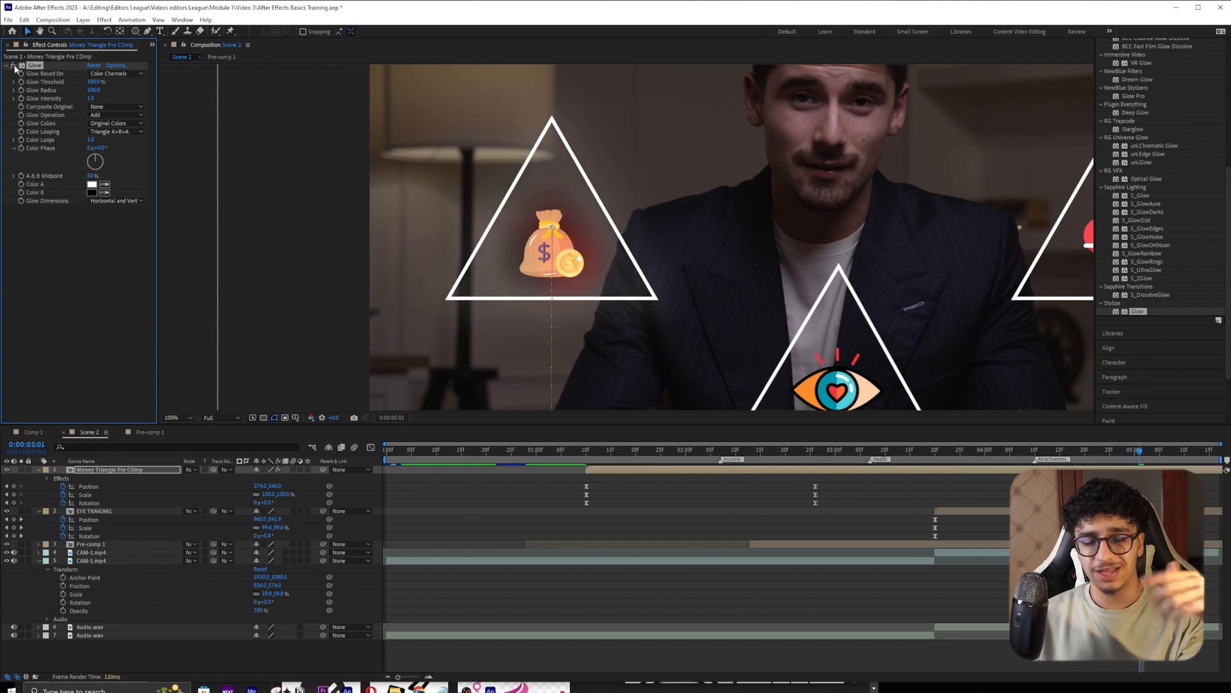
click(13, 65)
click(13, 65)
double_click(14, 65)
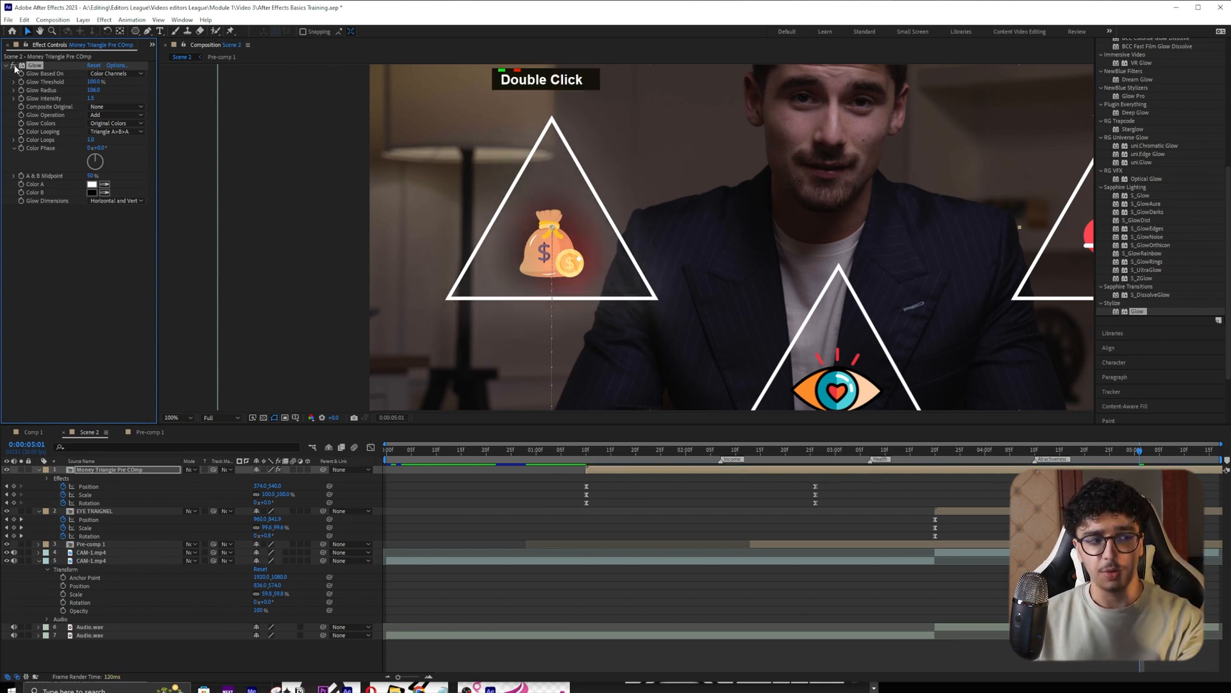
- Set the money triangle's Glow to 2 color loops, a rotated color phase, radius 75 and intensity 1.7
mouse_move(90, 140)
mouse_down()
mouse_move(208, 134)
mouse_move(110, 148)
mouse_up()
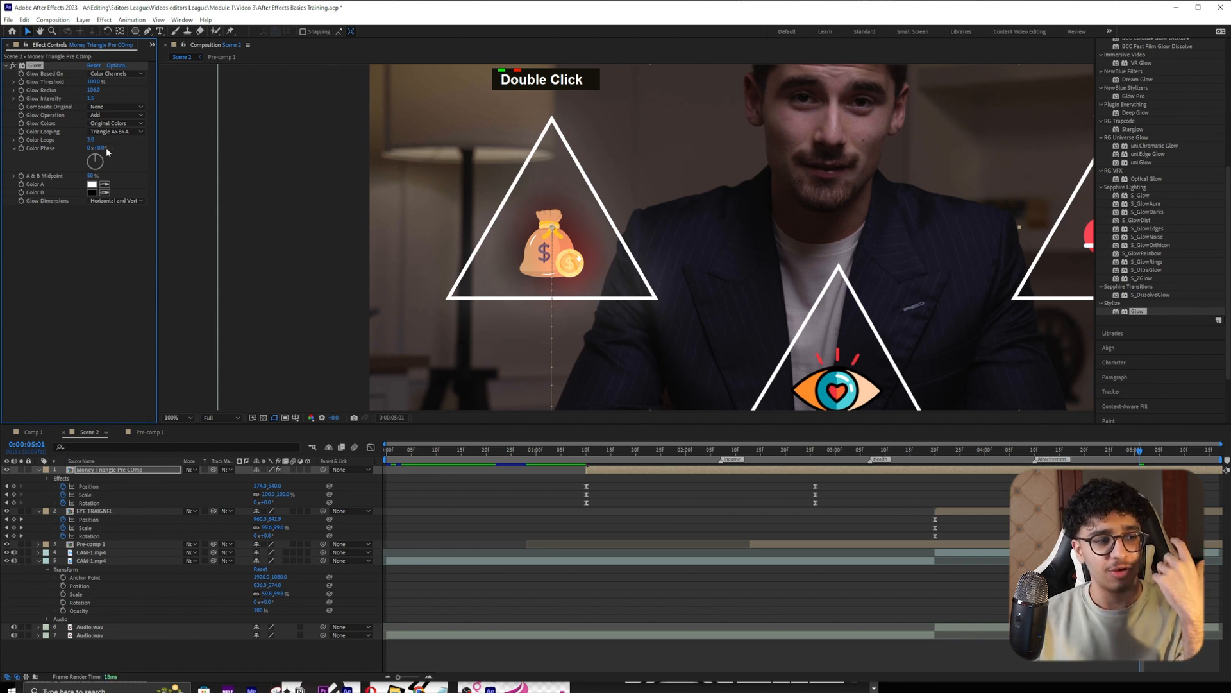
click(92, 156)
mouse_move(91, 98)
mouse_down()
mouse_move(187, 94)
mouse_move(112, 104)
mouse_move(53, 90)
mouse_move(71, 86)
mouse_up()
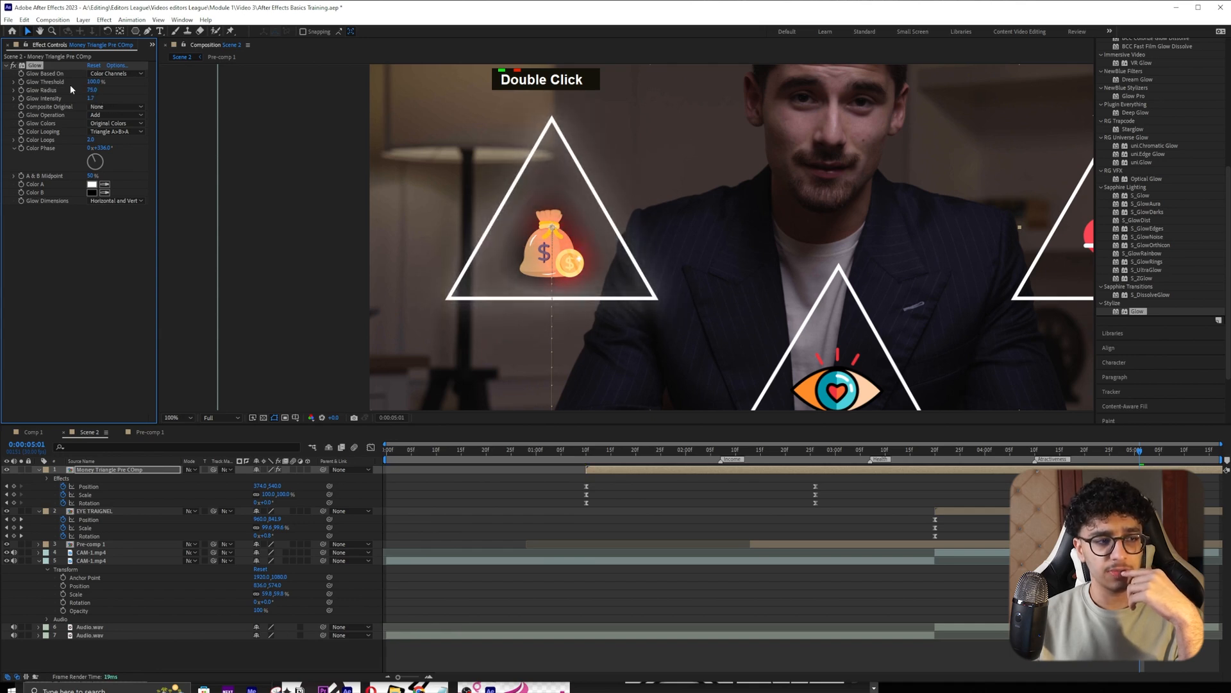
scroll(564, 221, down, 4)
scroll(564, 221, up, 2)
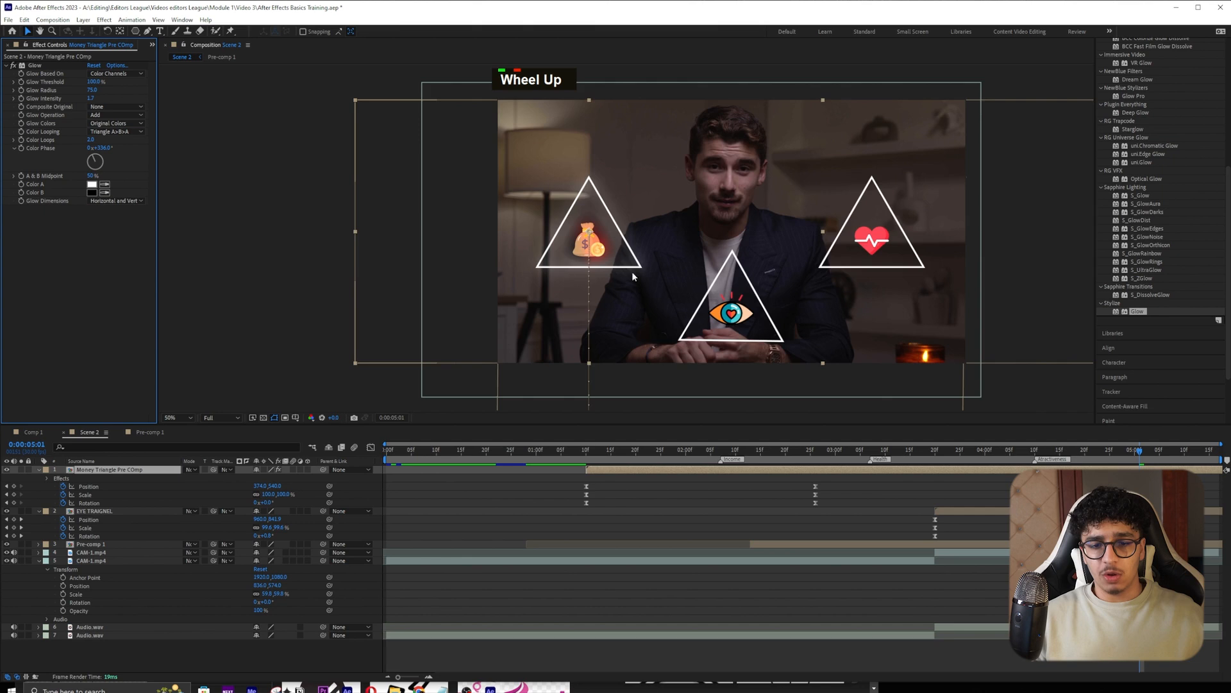
scroll(583, 266, up, 2)
scroll(651, 291, down, 2)
- Copy the money triangle's Glow effect to the EYE TRAIGNEL and Pre-comp 1 layers
click(39, 66)
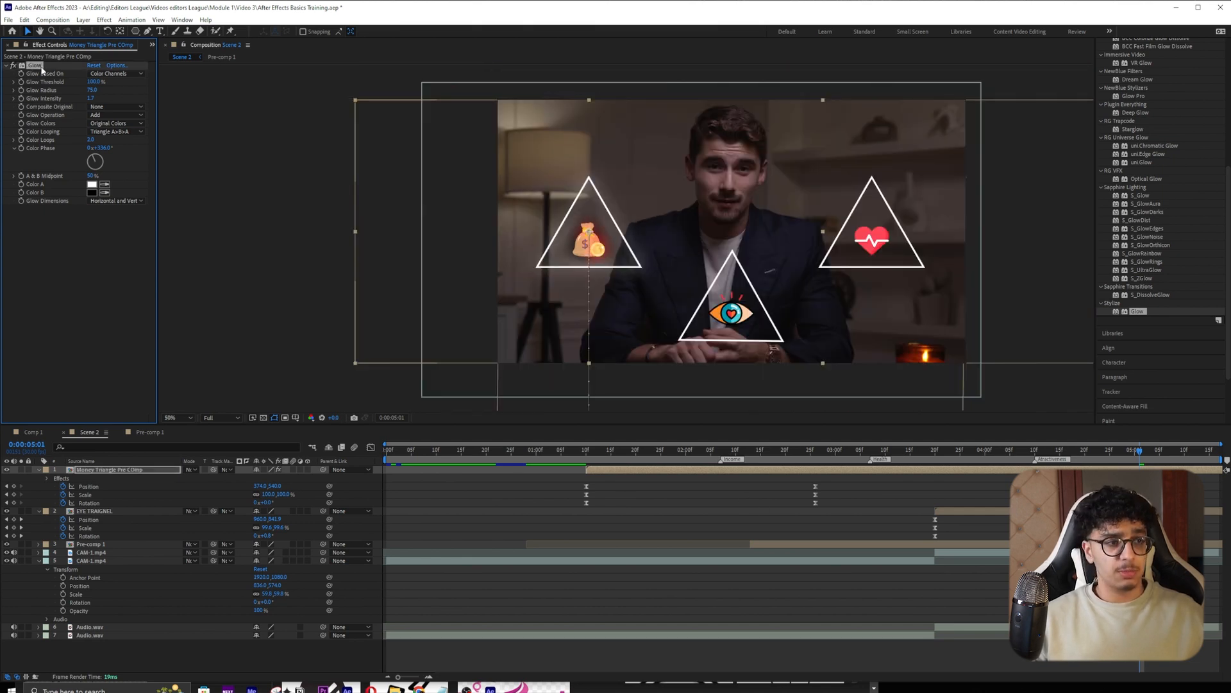
key(ctrl+c)
click(99, 511)
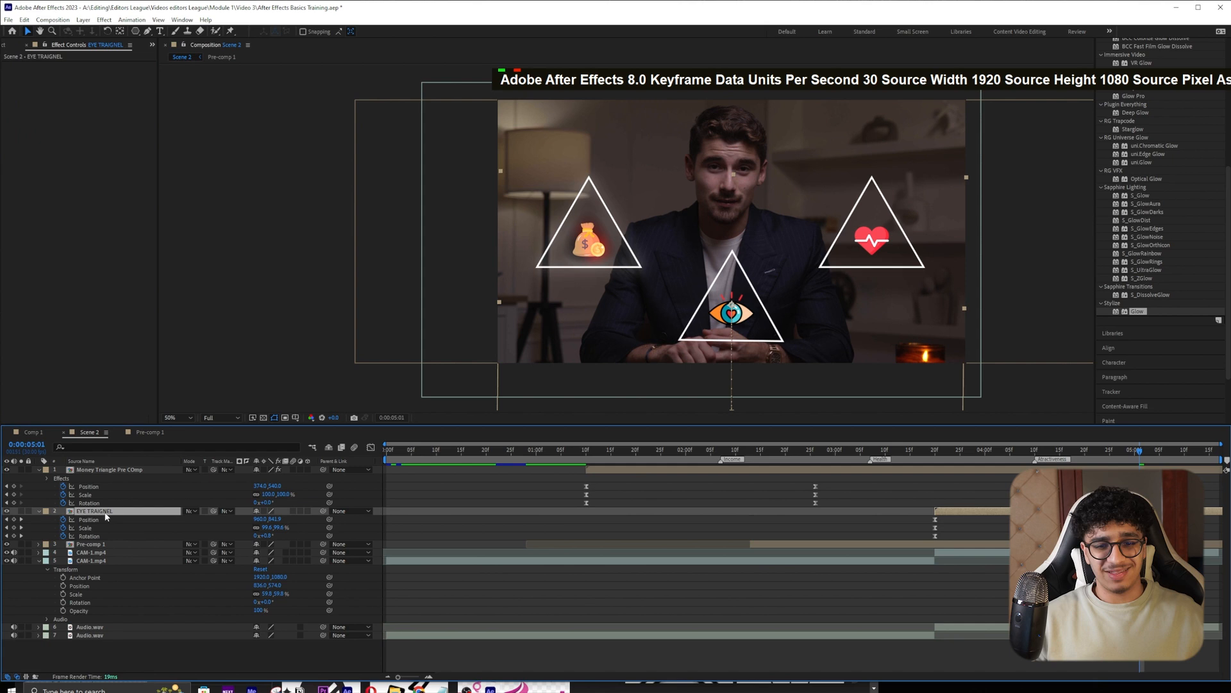
key(ctrl+v)
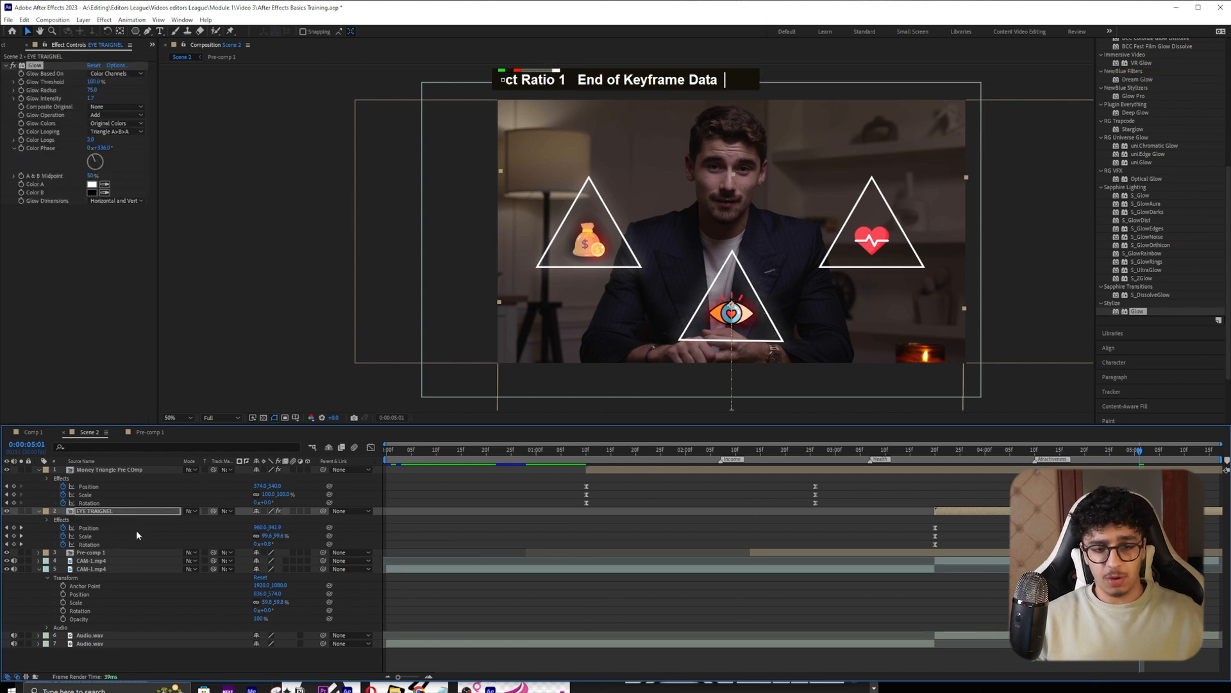
click(89, 552)
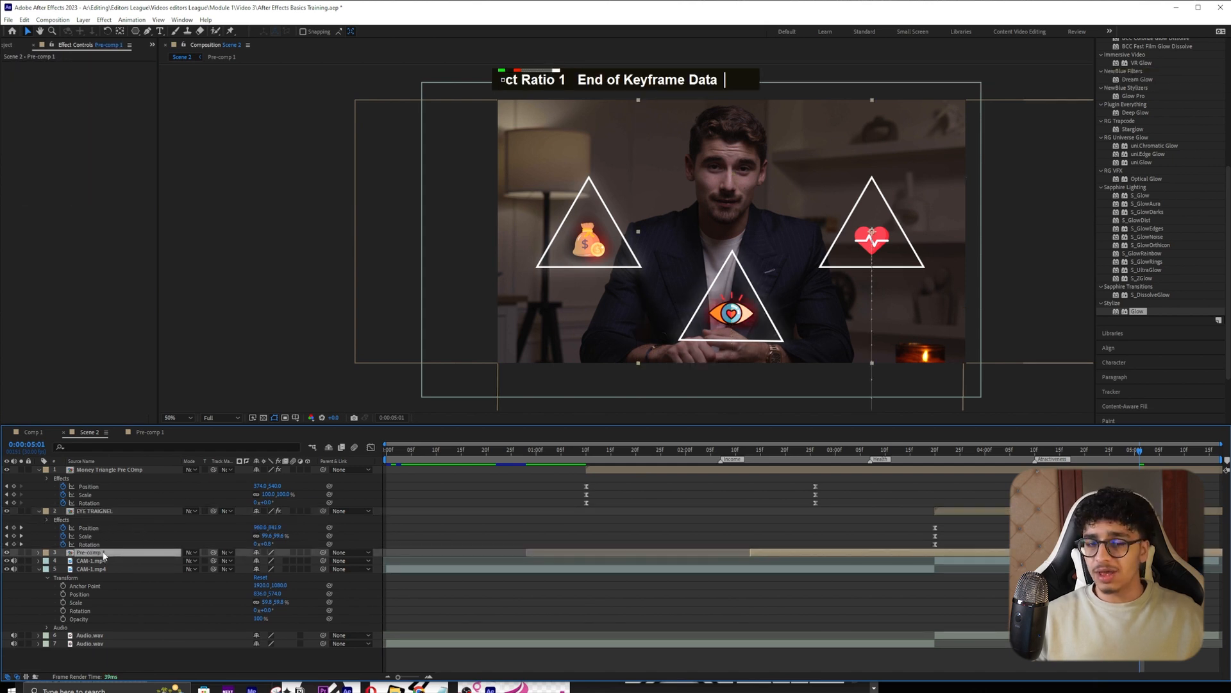
key(ctrl+v)
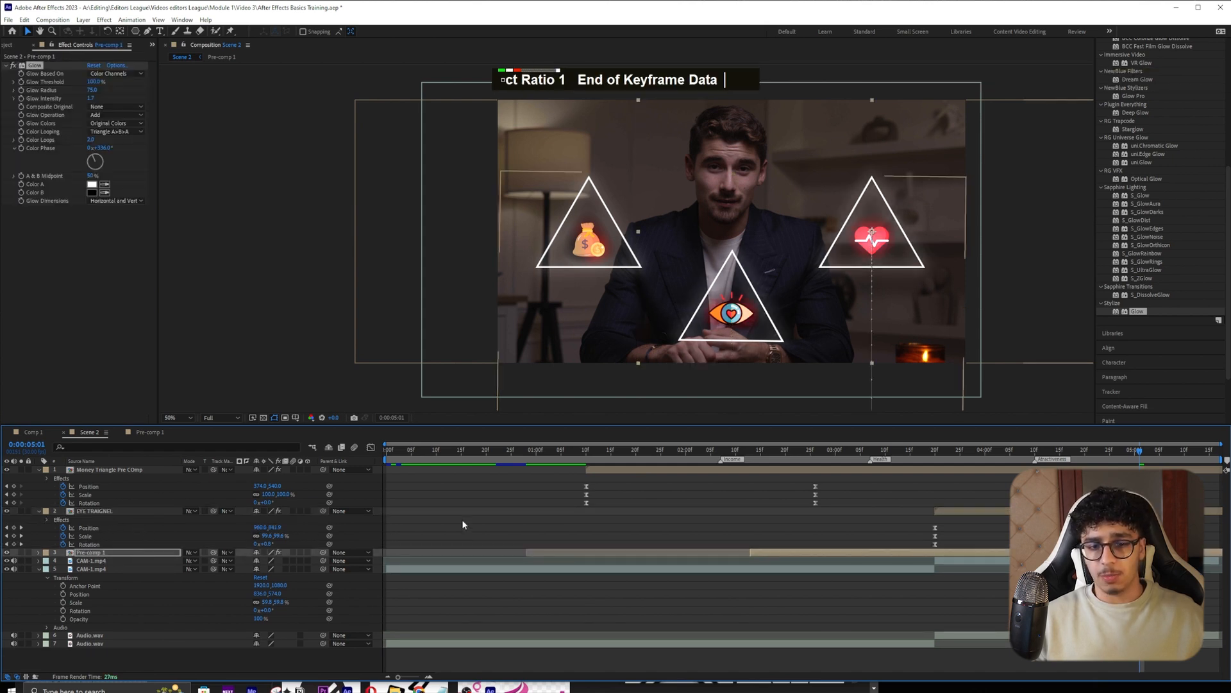
- Preview the glowing triangles' animation from 0:00:01:10, ending with the playhead at 0:00:05:00
click(767, 517)
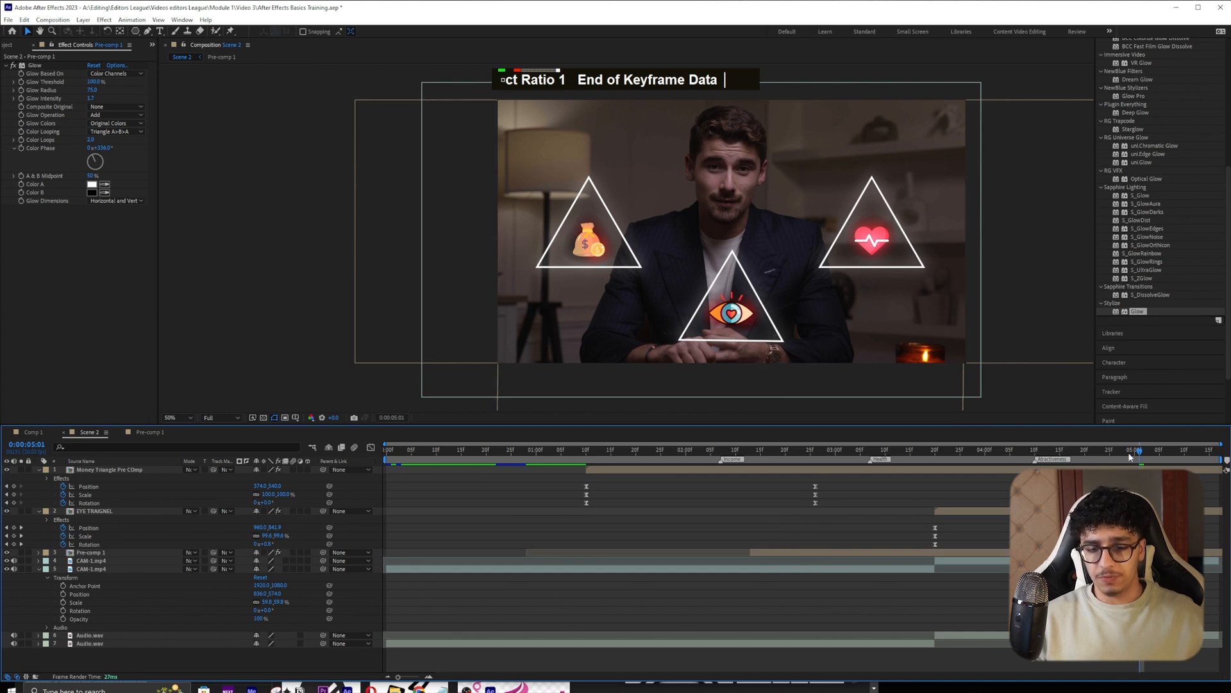
drag(1137, 453, 585, 451)
key(space)
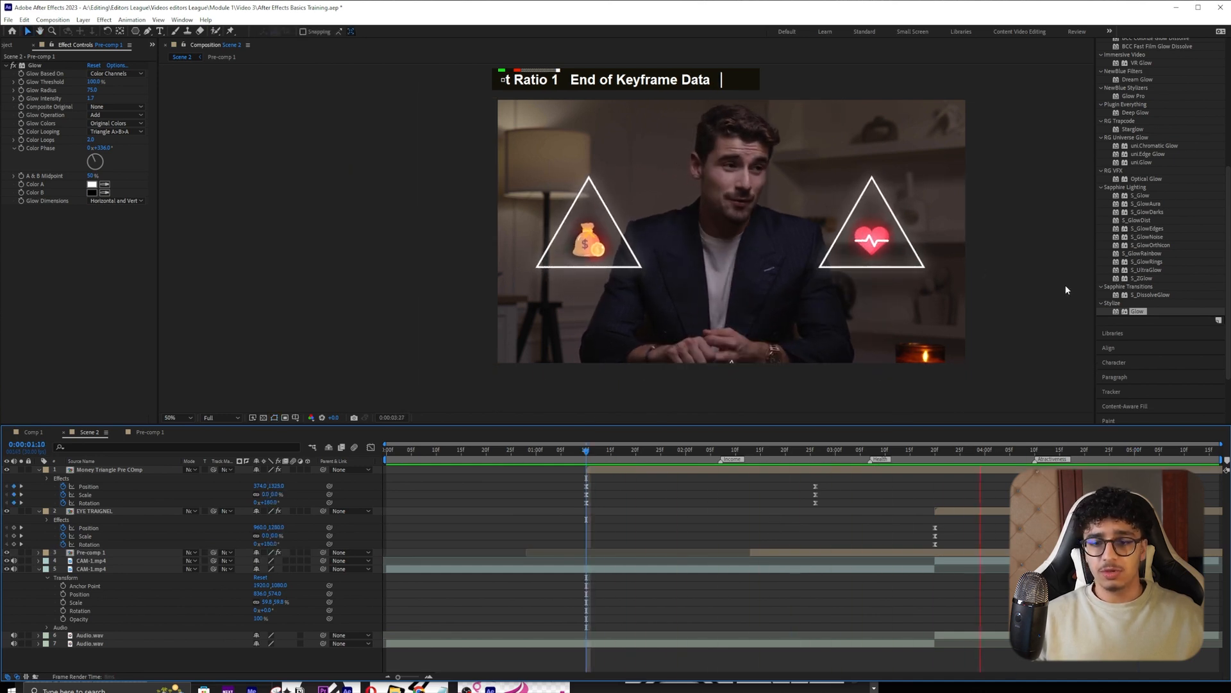
key(space)
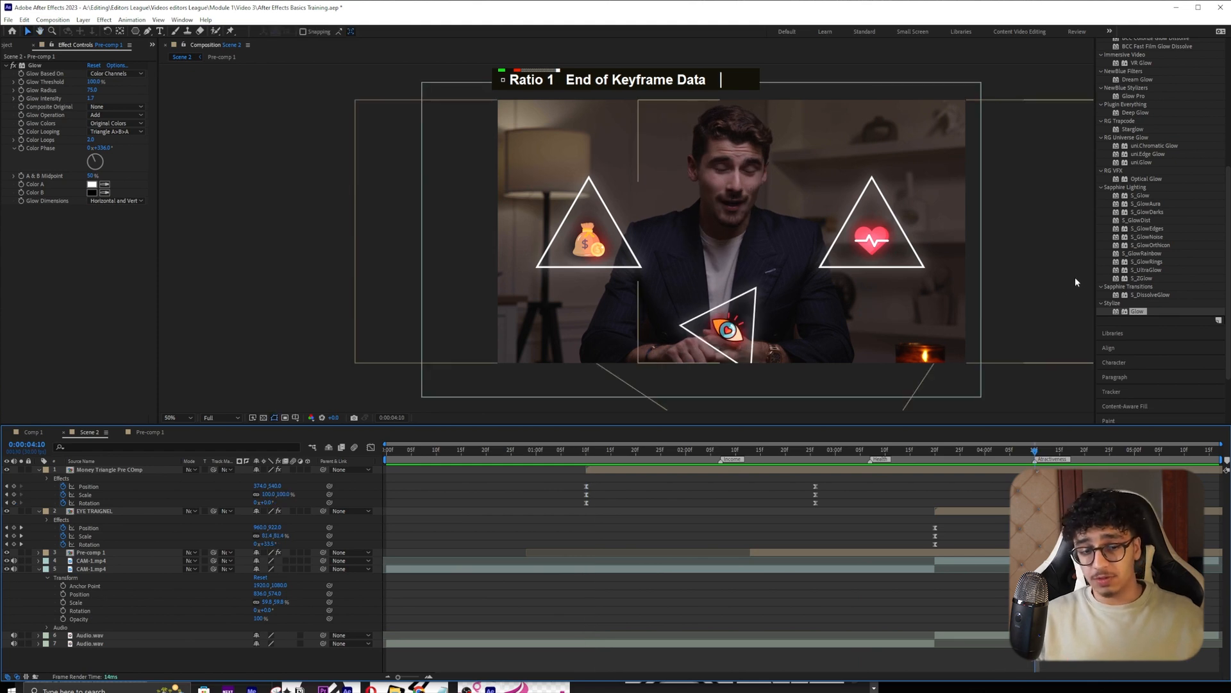
drag(1034, 451, 1135, 447)
- Search the effects for "poste" and apply Posterize Time to the money triangle layer
scroll(1144, 193, up, 10)
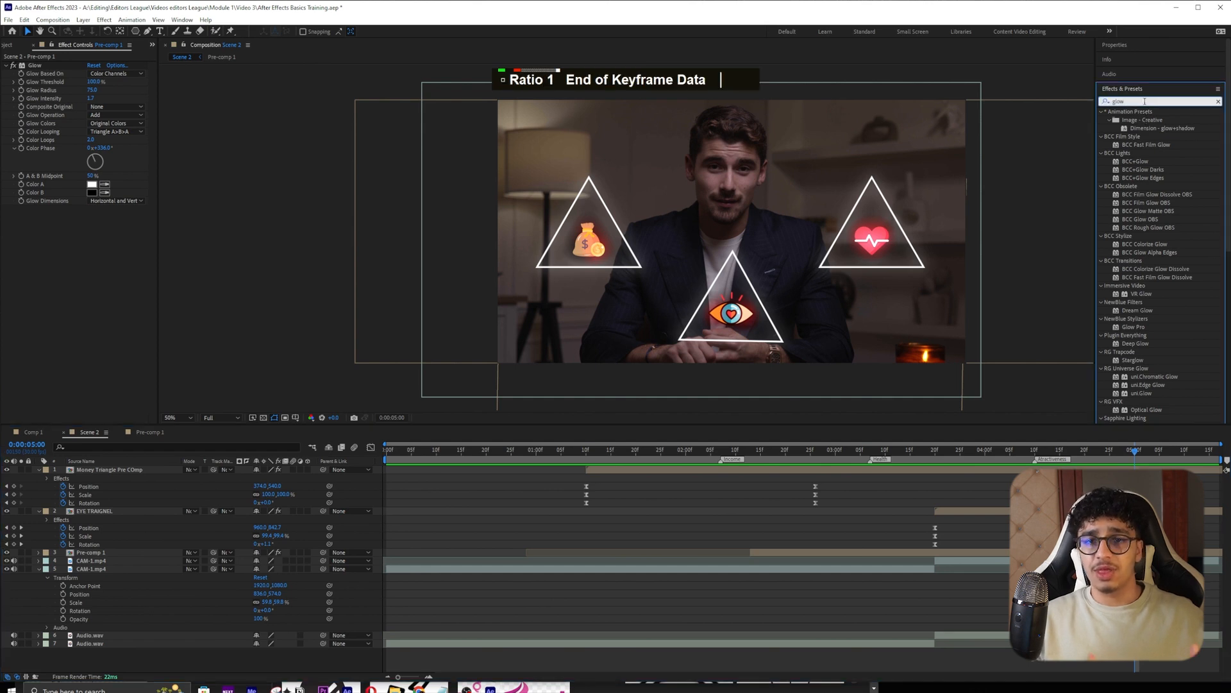
key(ctrl+a)
text(poste)
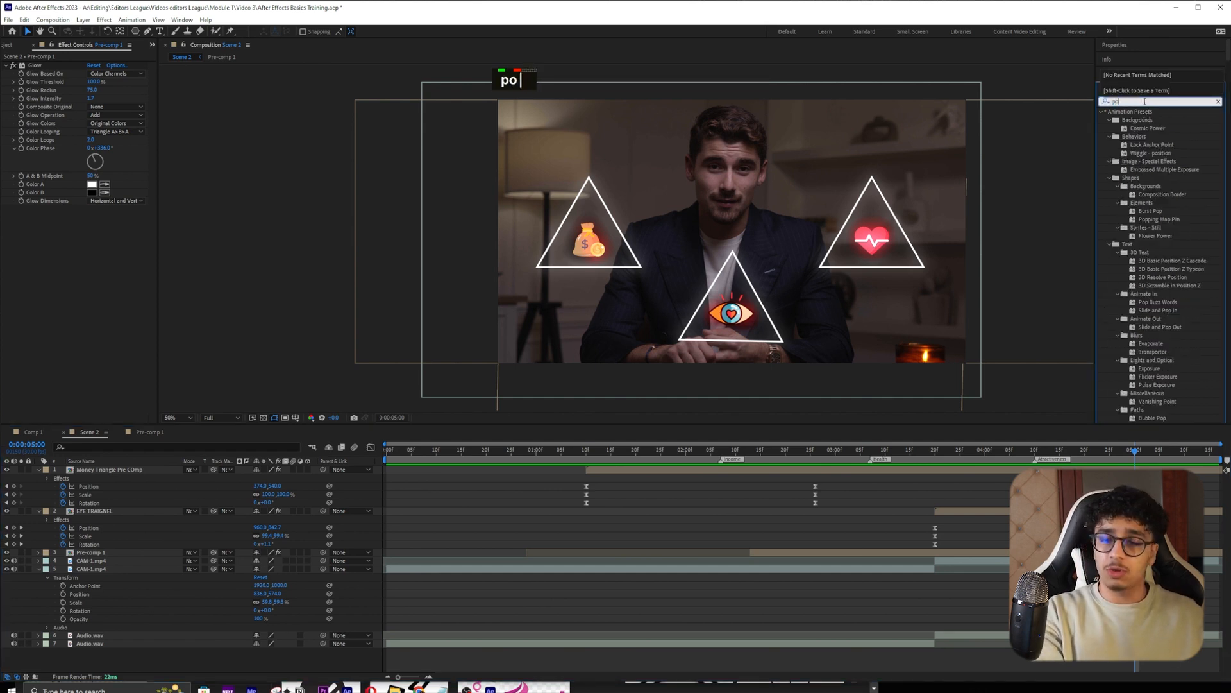
drag(1148, 194, 696, 457)
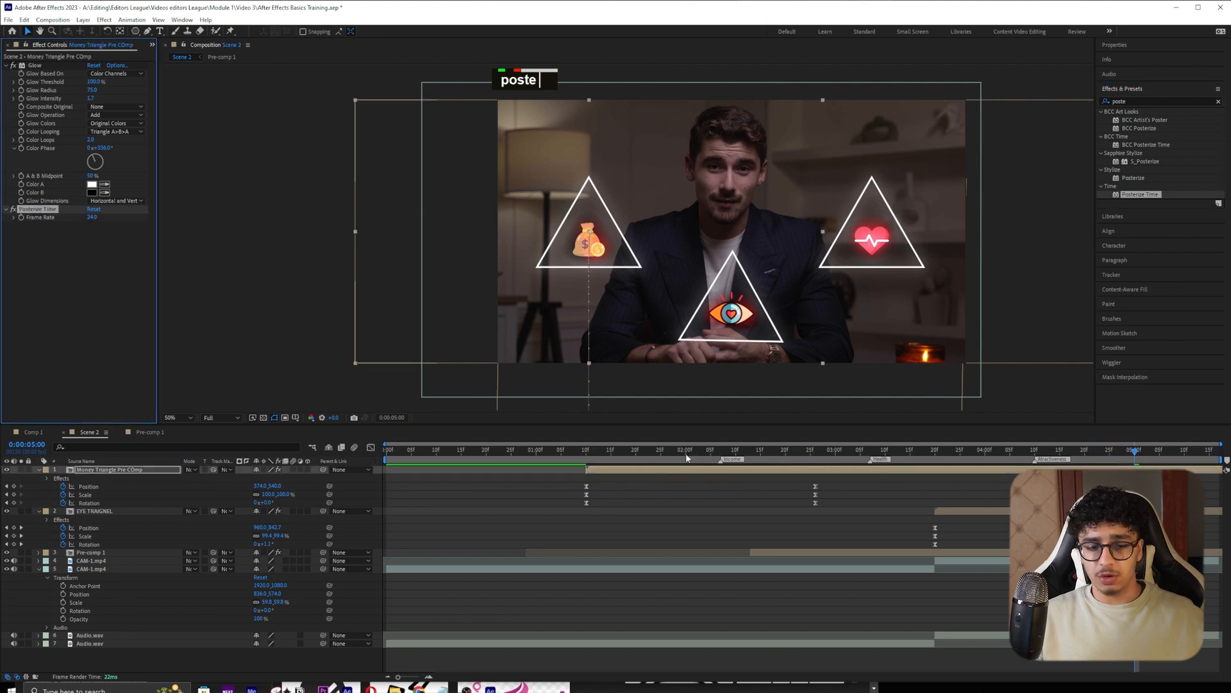
- Set the money triangle's Posterize Time frame rate to 16 and preview its entrance
click(704, 453)
click(92, 218)
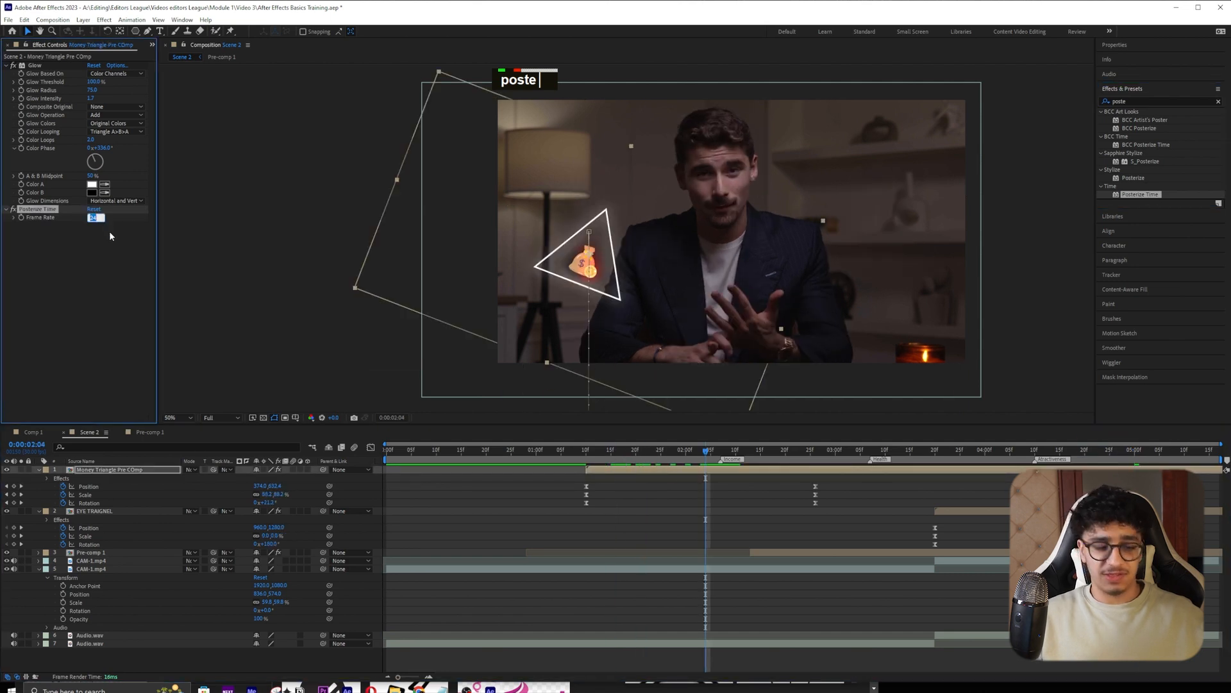
text(16)
key(Return)
key(space)
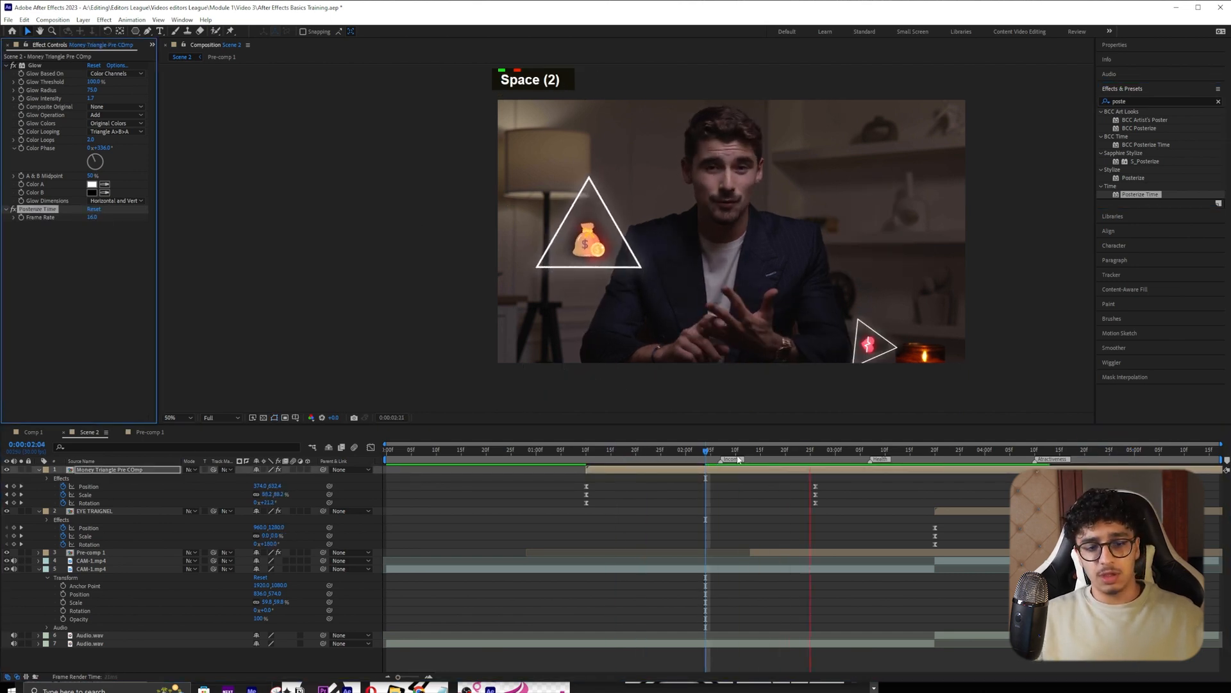
key(space)
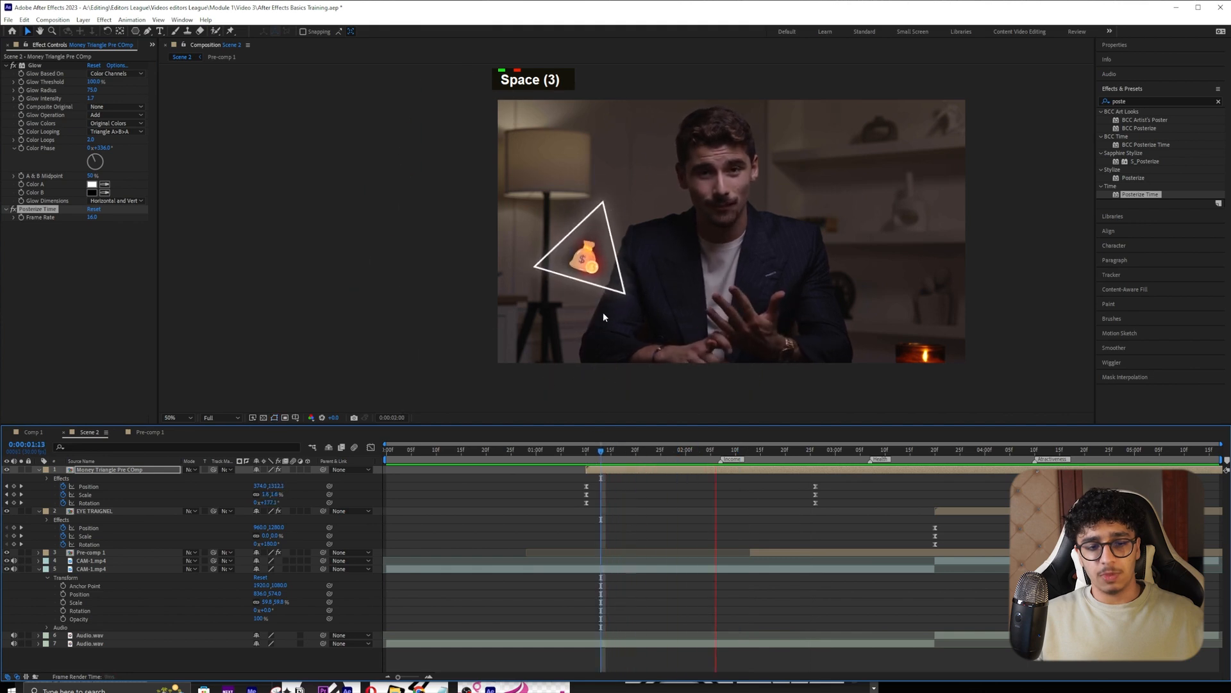
key(space)
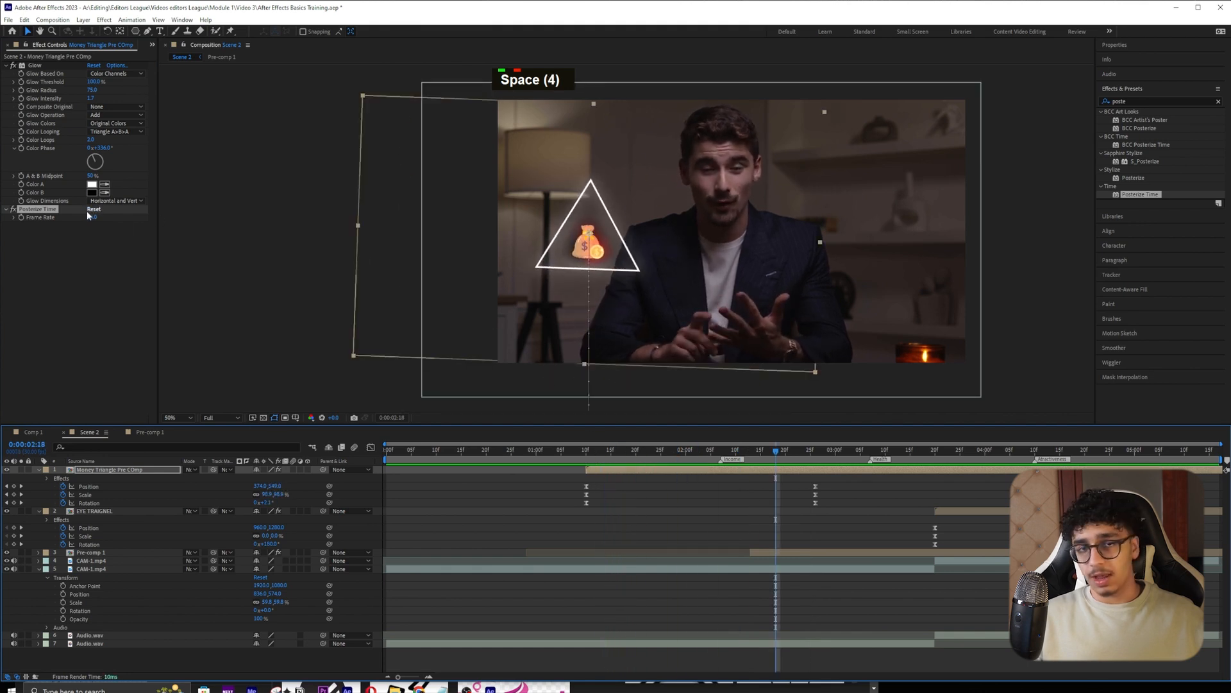
- Lower the money triangle's Posterize Time frame rate to about 3.5 and preview the choppier motion
mouse_move(90, 217)
mouse_down()
mouse_move(70, 219)
mouse_move(103, 214)
mouse_up()
click(731, 451)
drag(720, 451, 621, 452)
key(space)
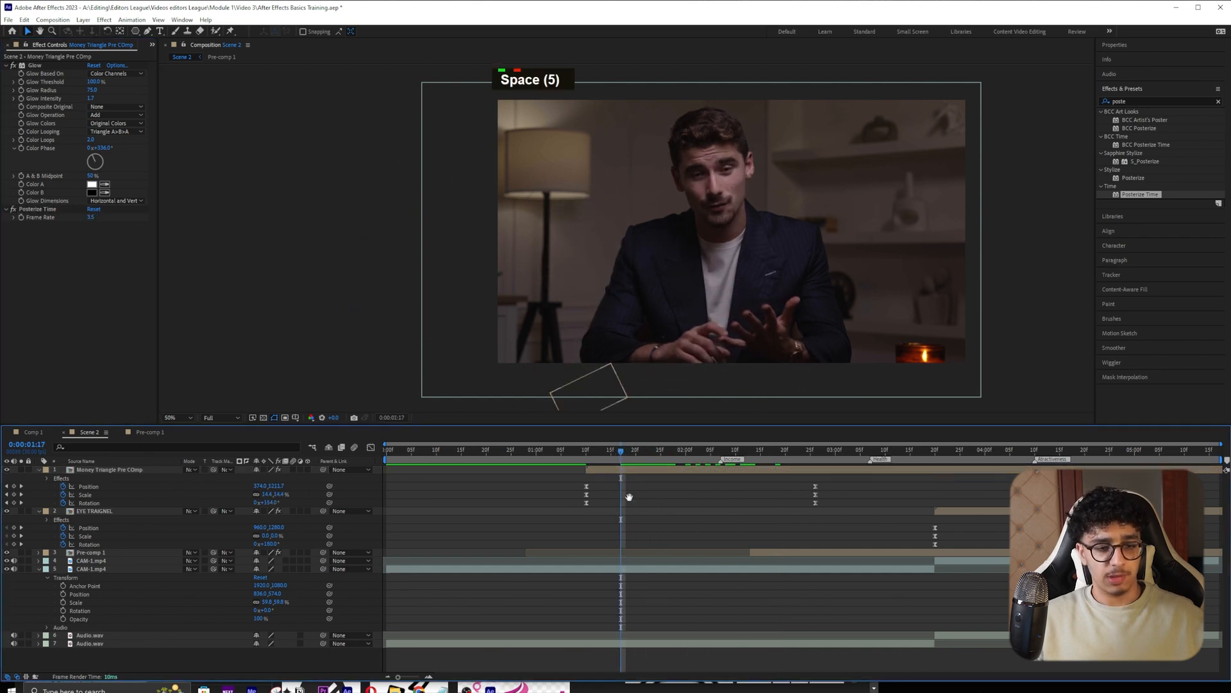
key(space)
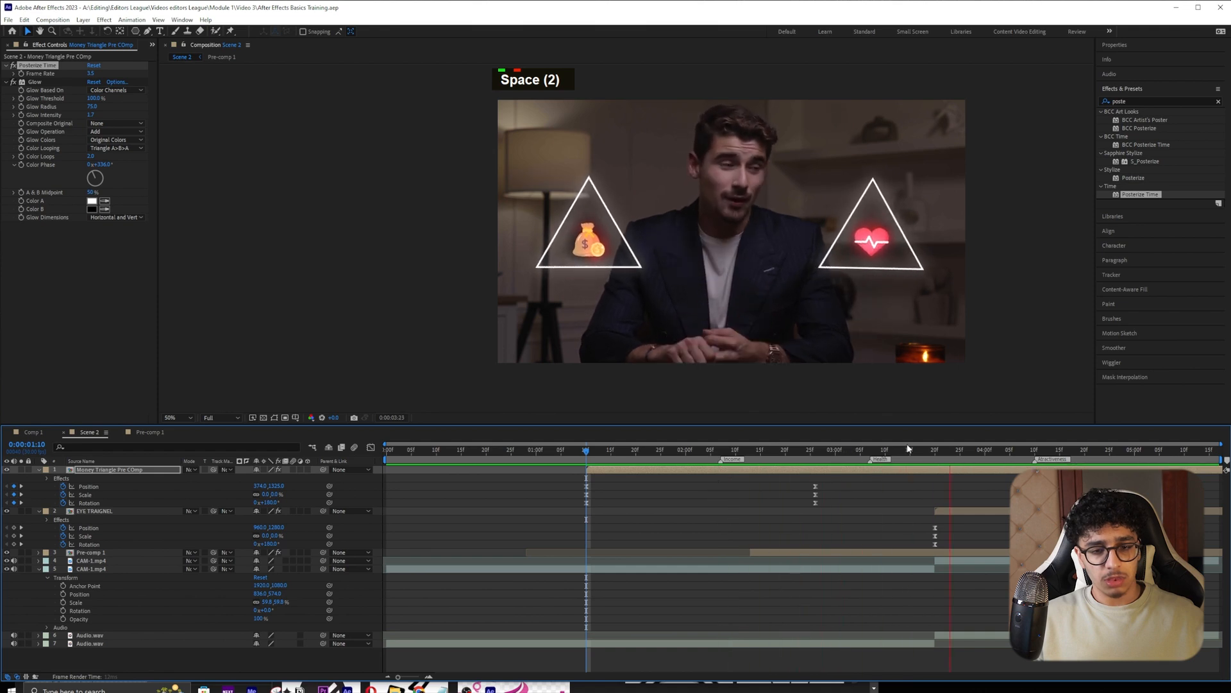
key(space)
- Check the money triangle's entrance around 0:00:01:19 and delete its Posterize Time effect
click(626, 450)
drag(650, 451, 631, 451)
click(46, 66)
key(Delete)
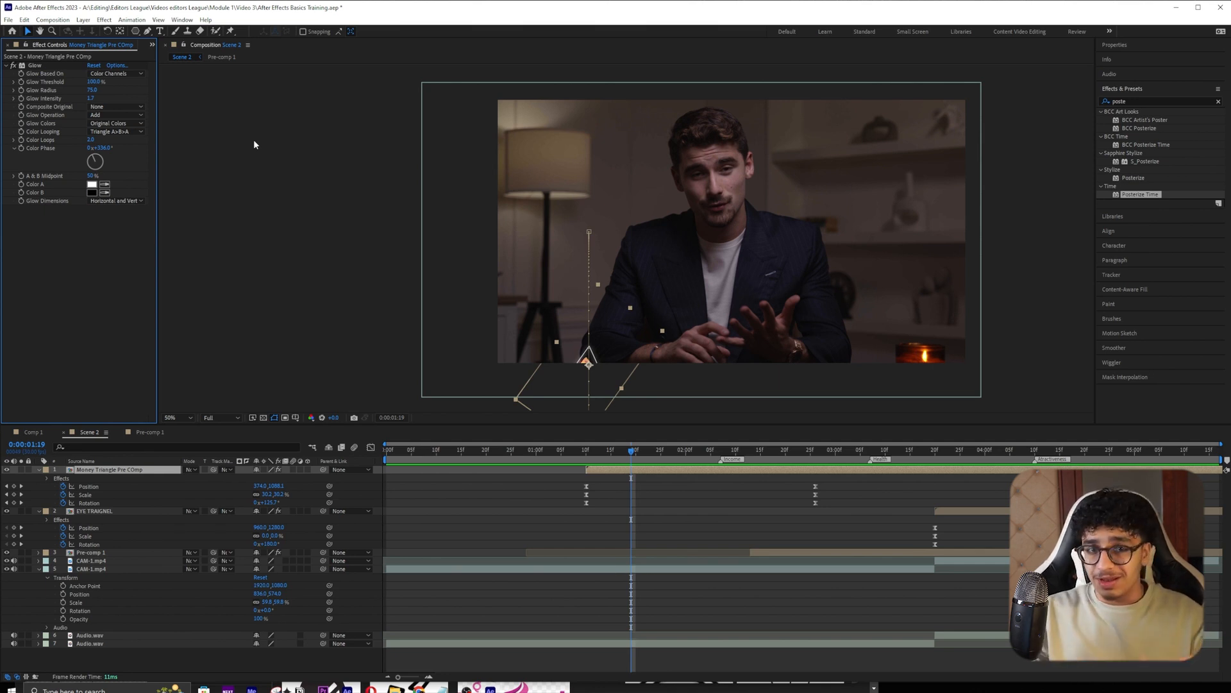
- Create a new adjustment layer above all the layers in Scene 2
click(521, 518)
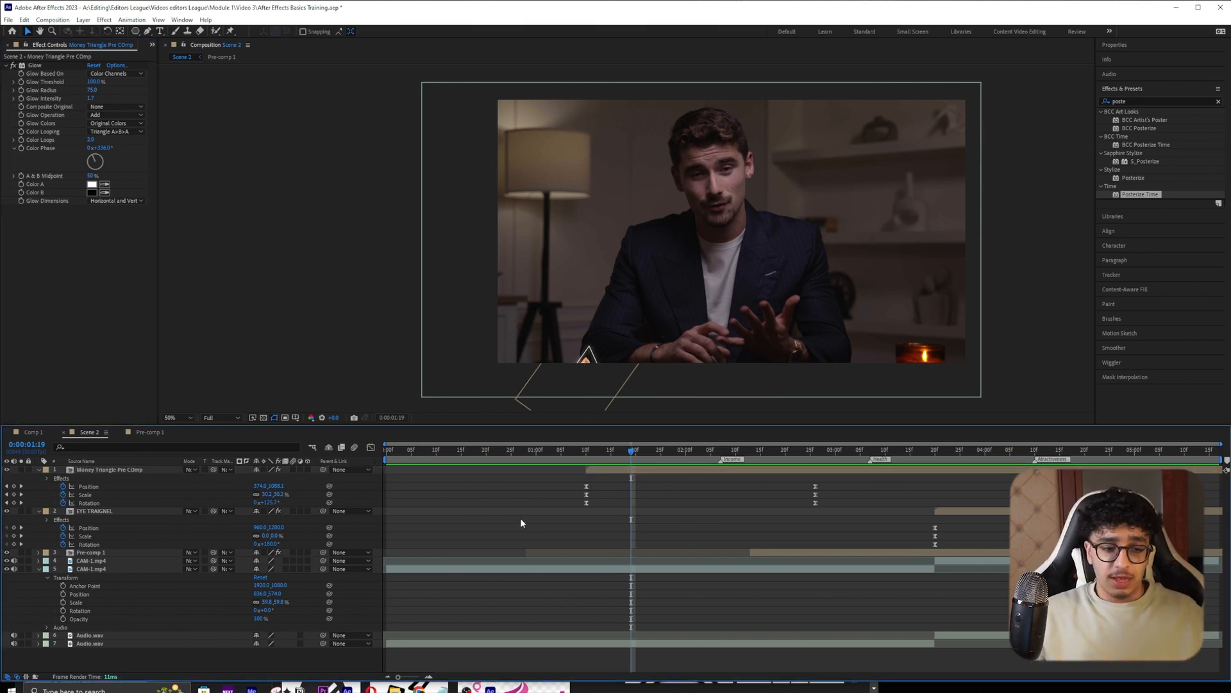
click(644, 475)
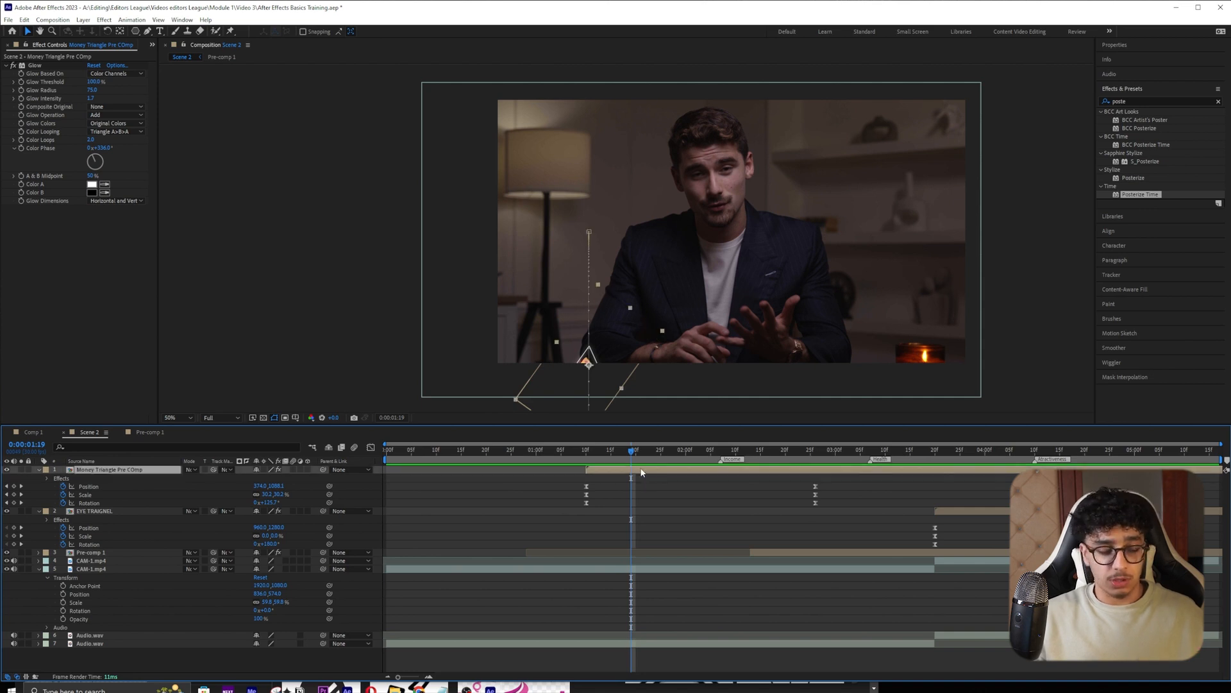
click(622, 660)
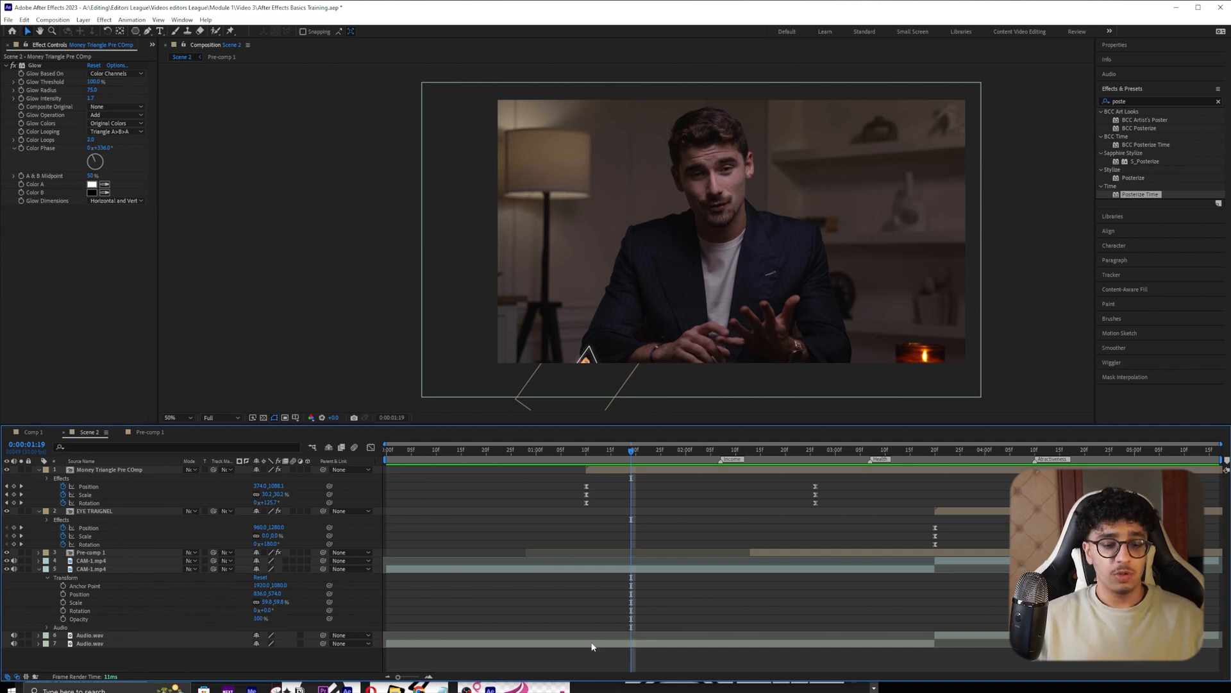
right_click(599, 659)
mouse_move(642, 539)
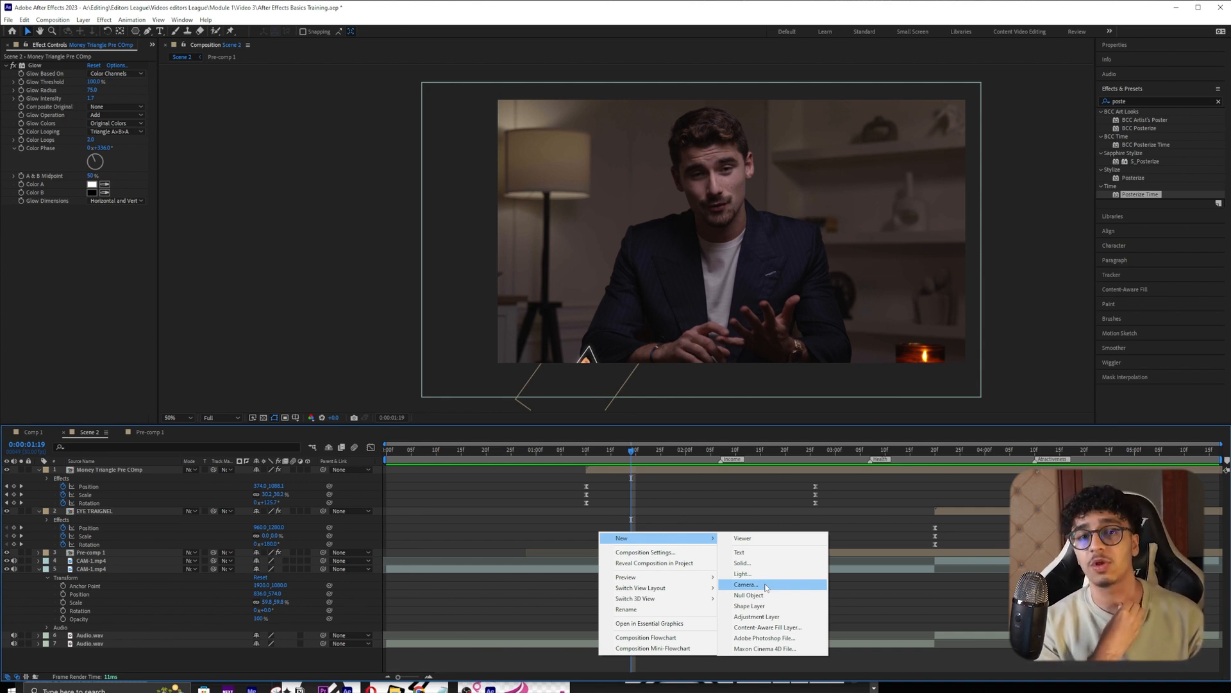
click(782, 618)
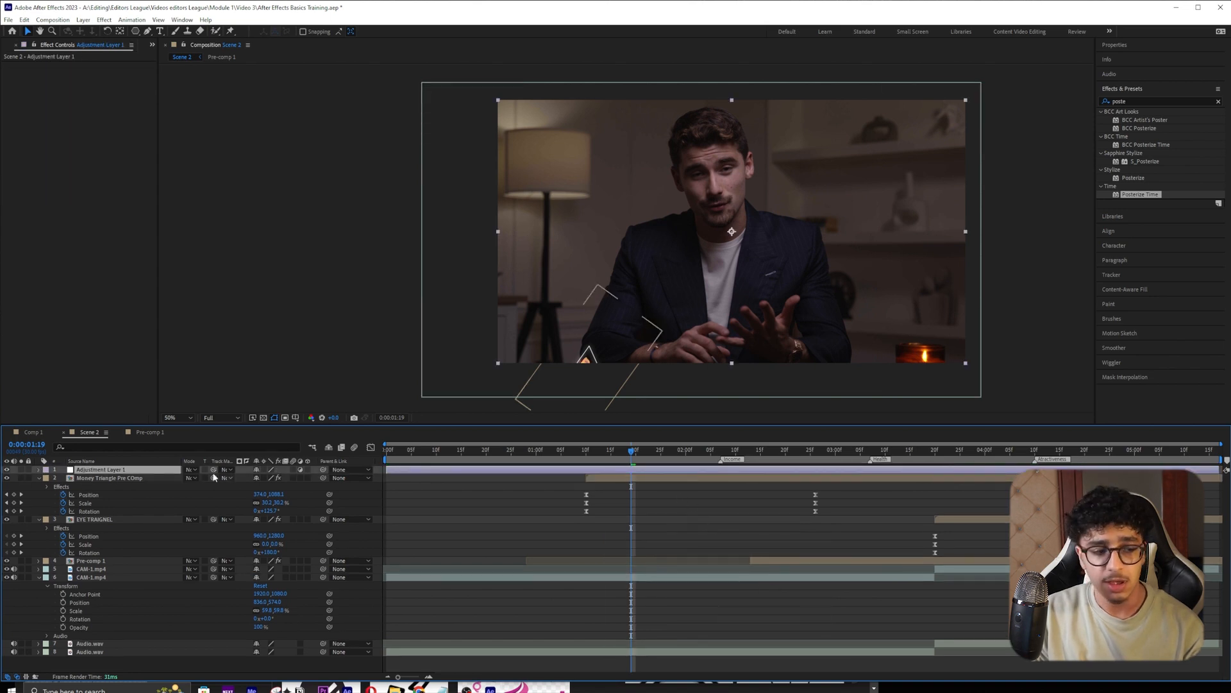
- Copy the money triangle's Glow effect onto the adjustment layer
click(676, 479)
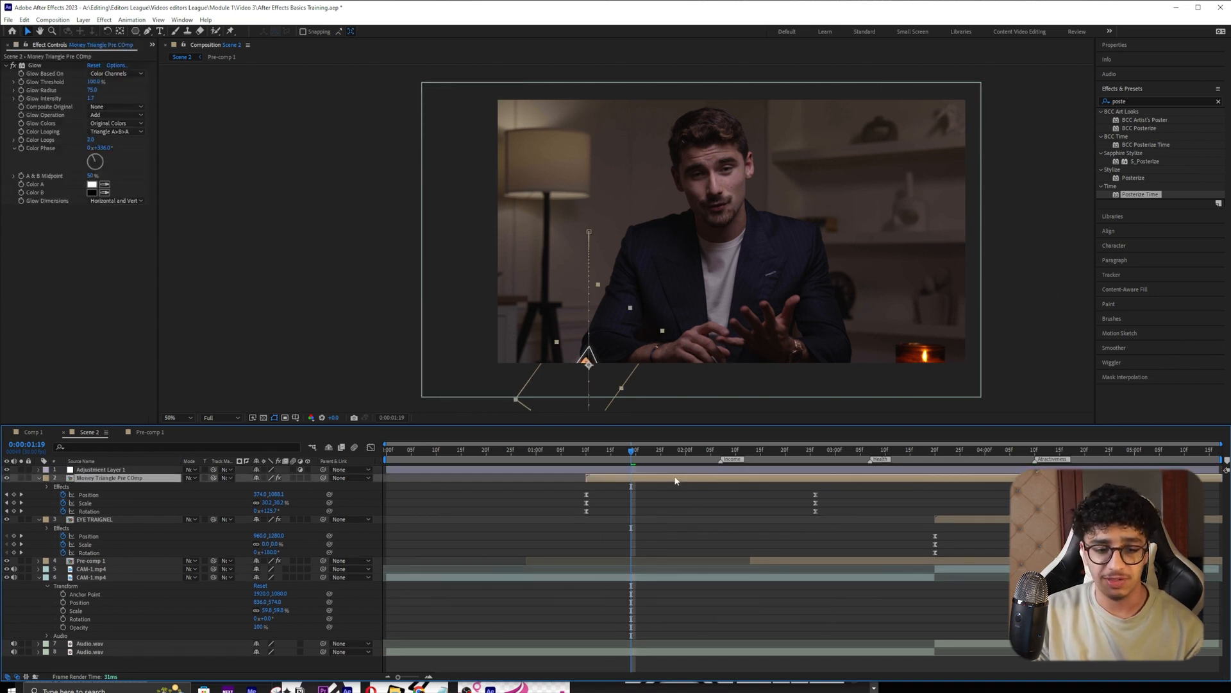
click(770, 525)
click(711, 479)
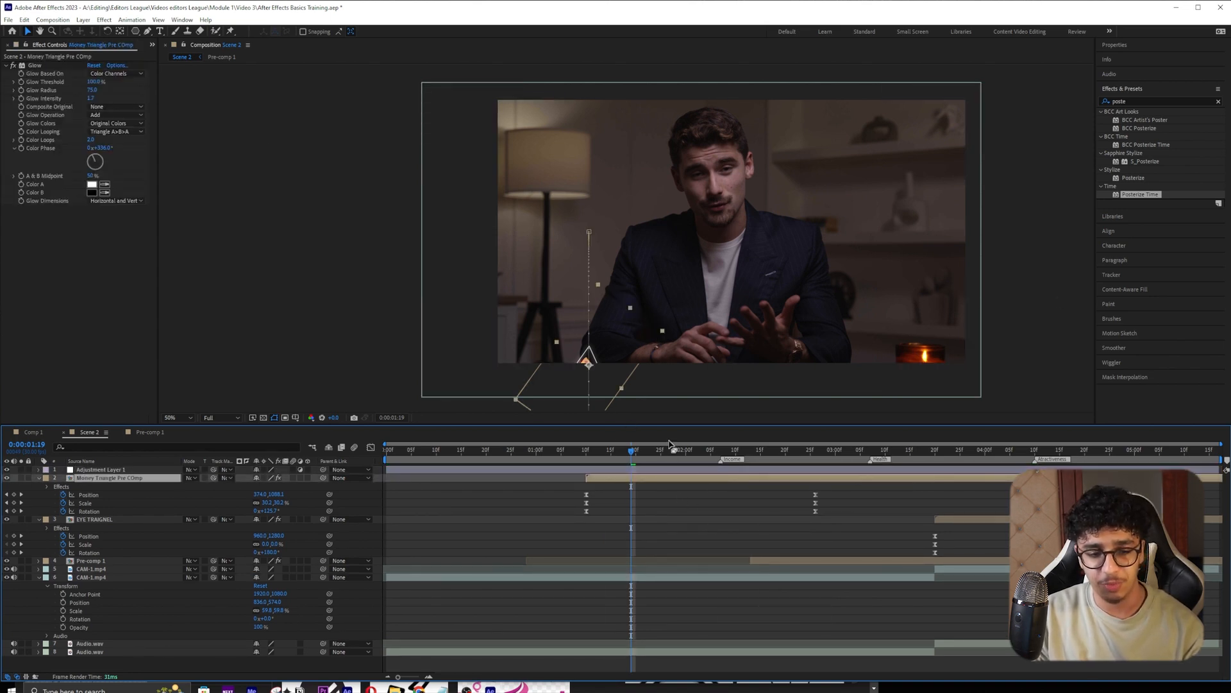
click(34, 65)
key(ctrl+c)
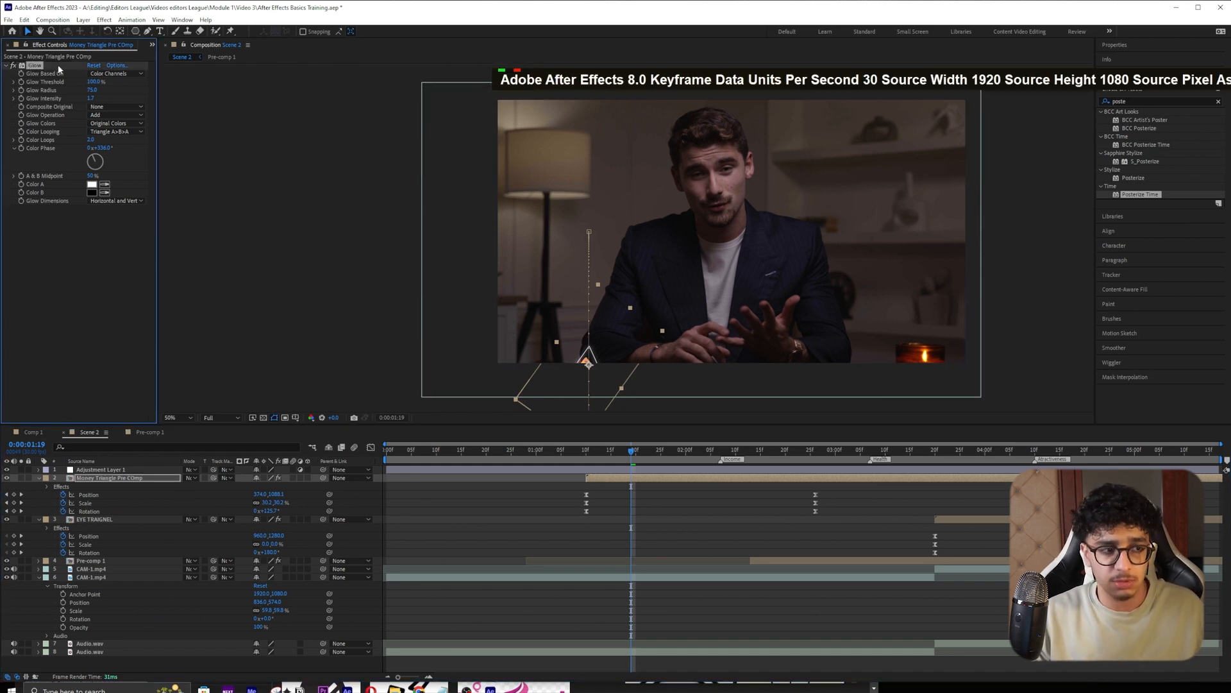
click(712, 471)
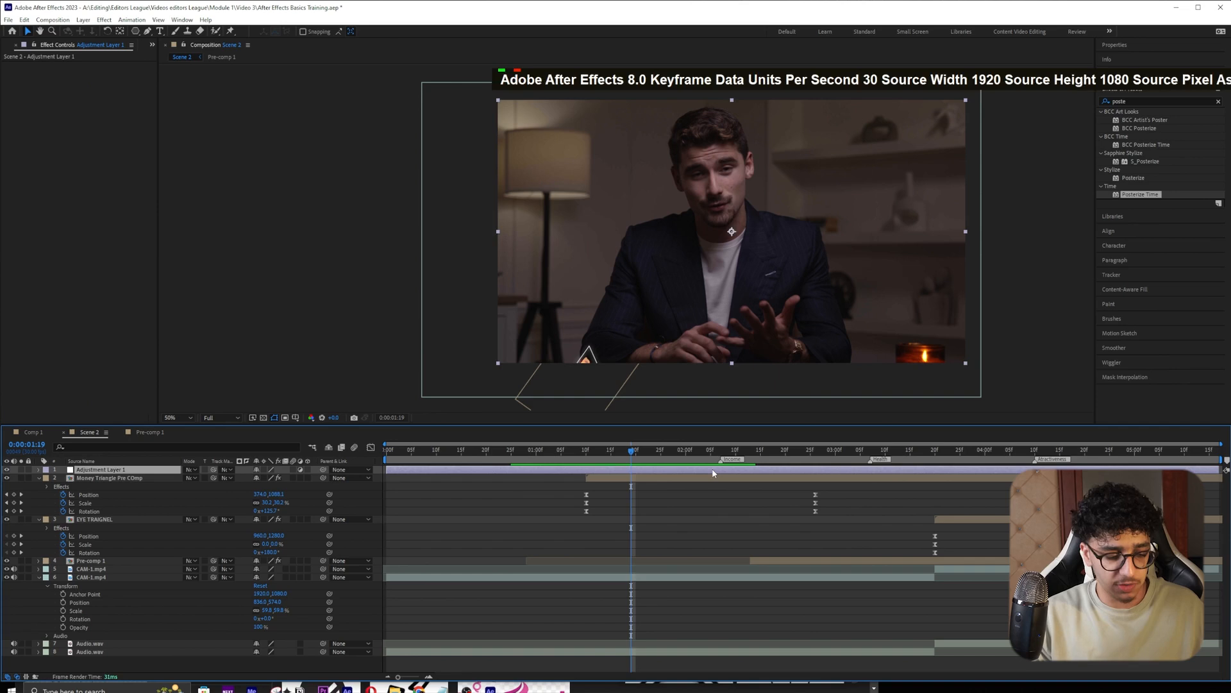
key(ctrl+v)
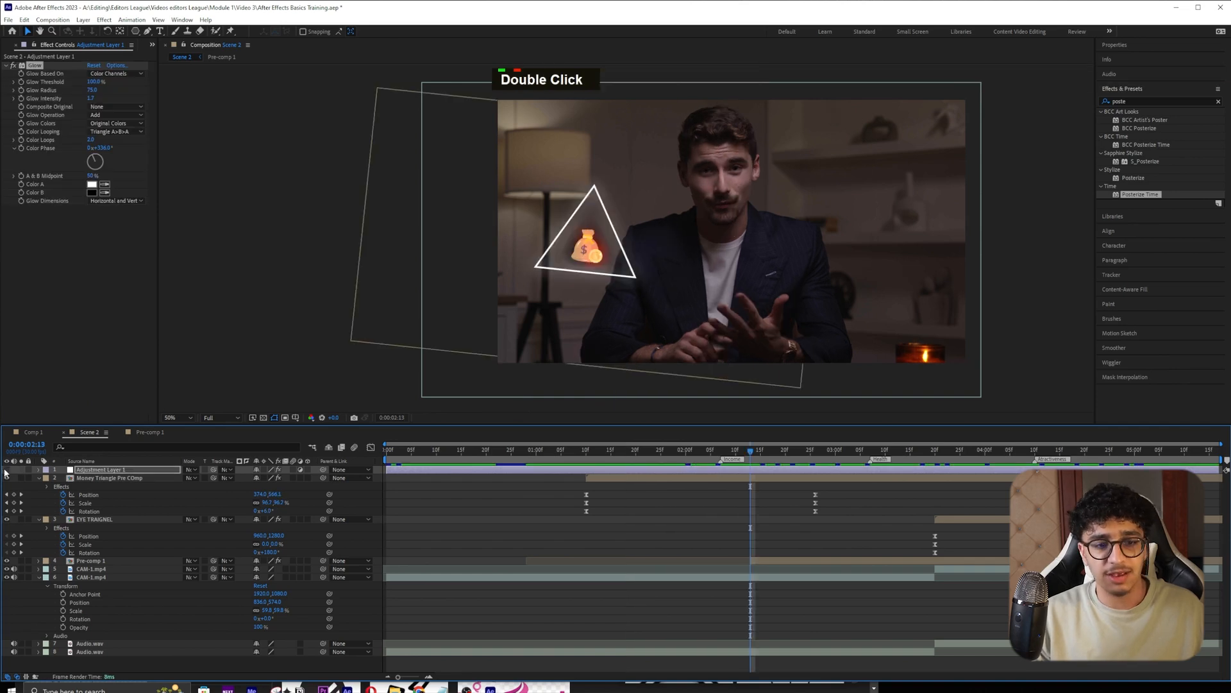
- Toggle the adjustment layer's visibility to compare the scene with and without its glow
click(7, 470)
click(7, 470)
click(7, 470)
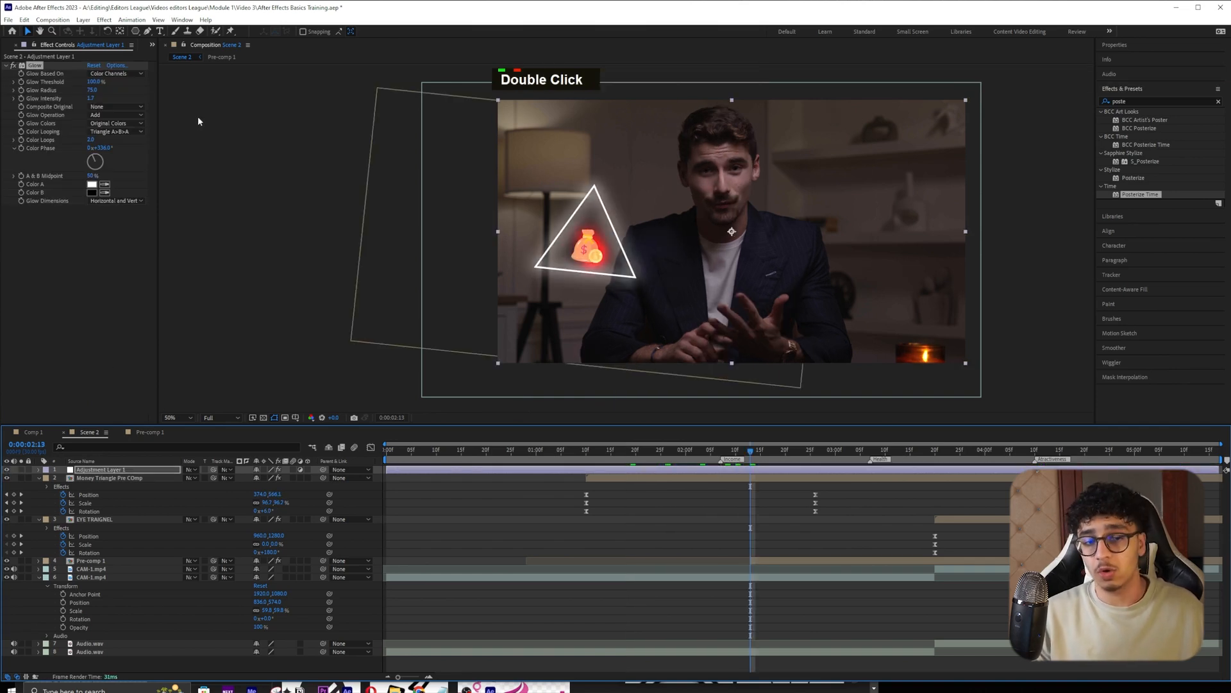
- Delete the Glow effect from the adjustment layer and apply Posterize Time to it instead
click(728, 190)
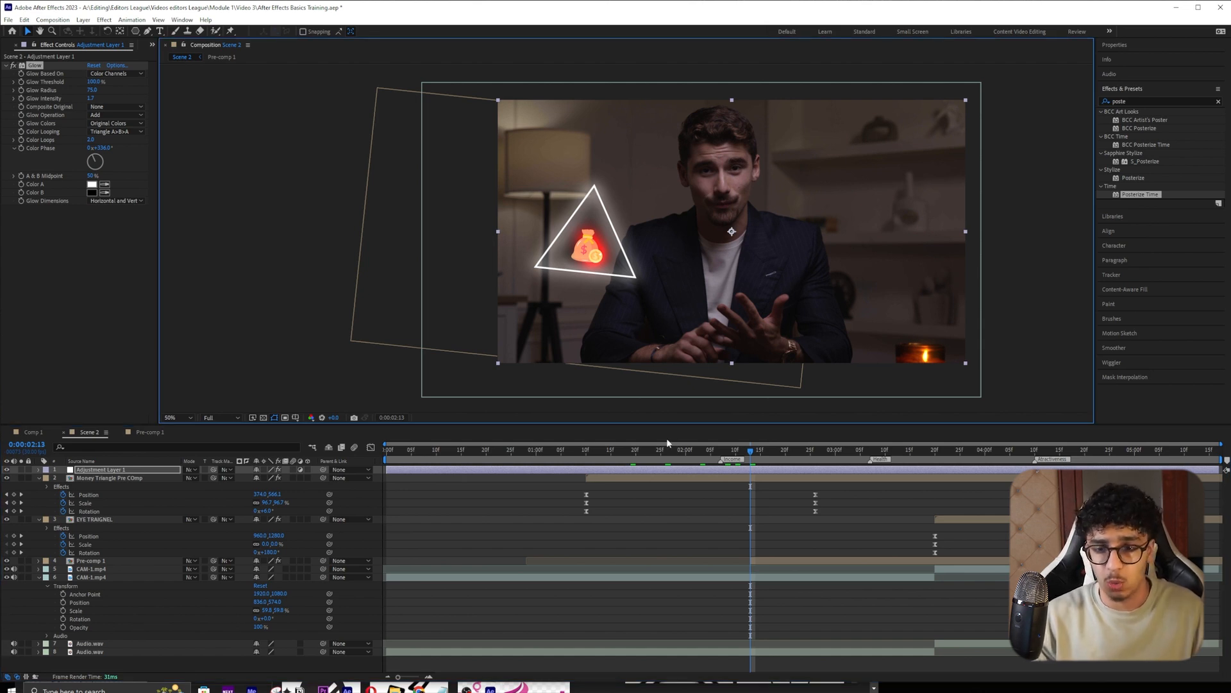
key(Delete)
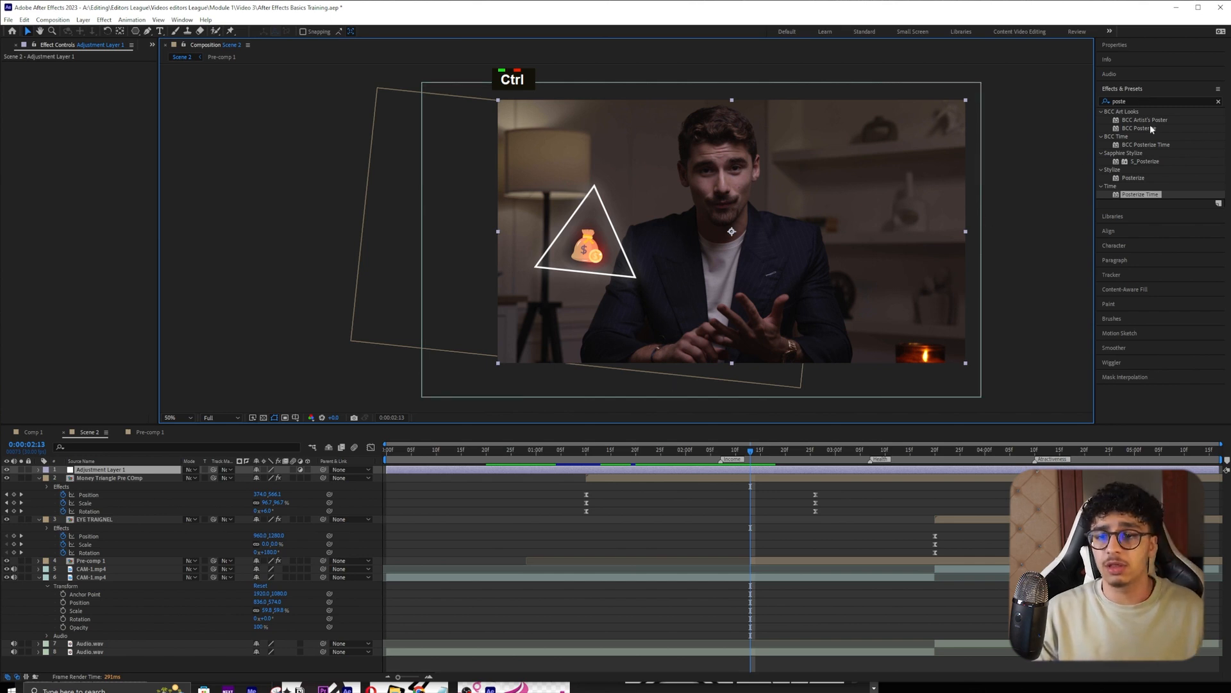
drag(1144, 198, 833, 469)
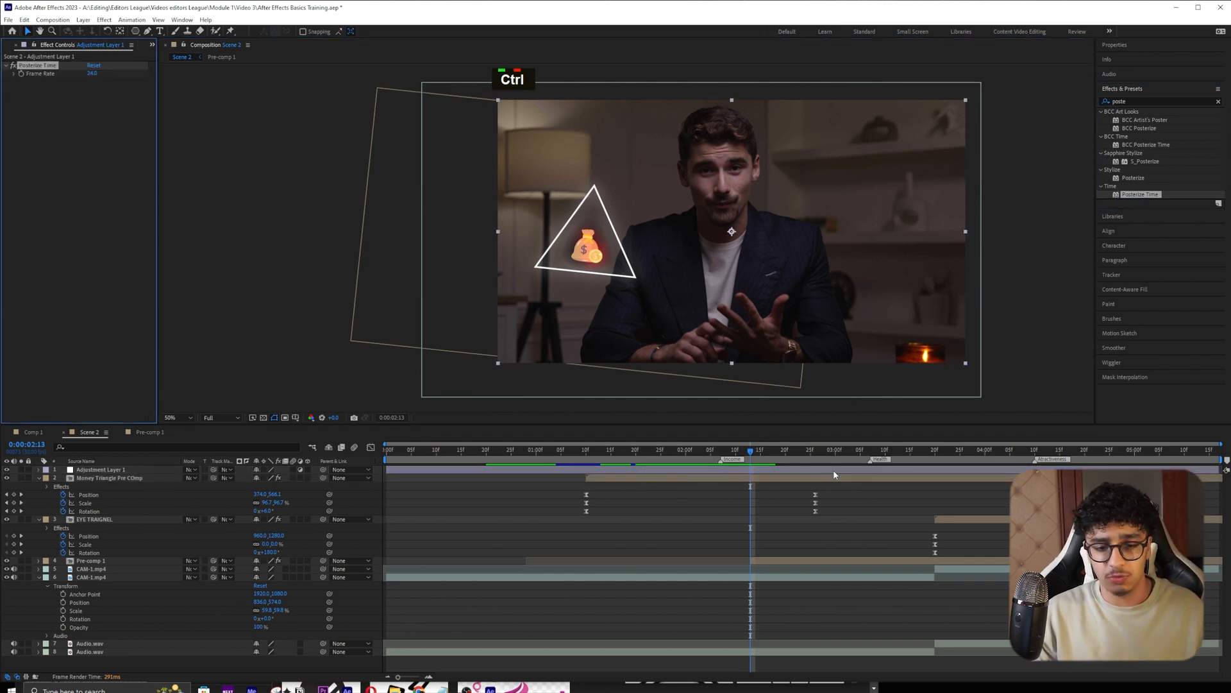
- Set the adjustment layer's Posterize Time frame rate to 16
double_click(92, 73)
text(16)
key(Return)
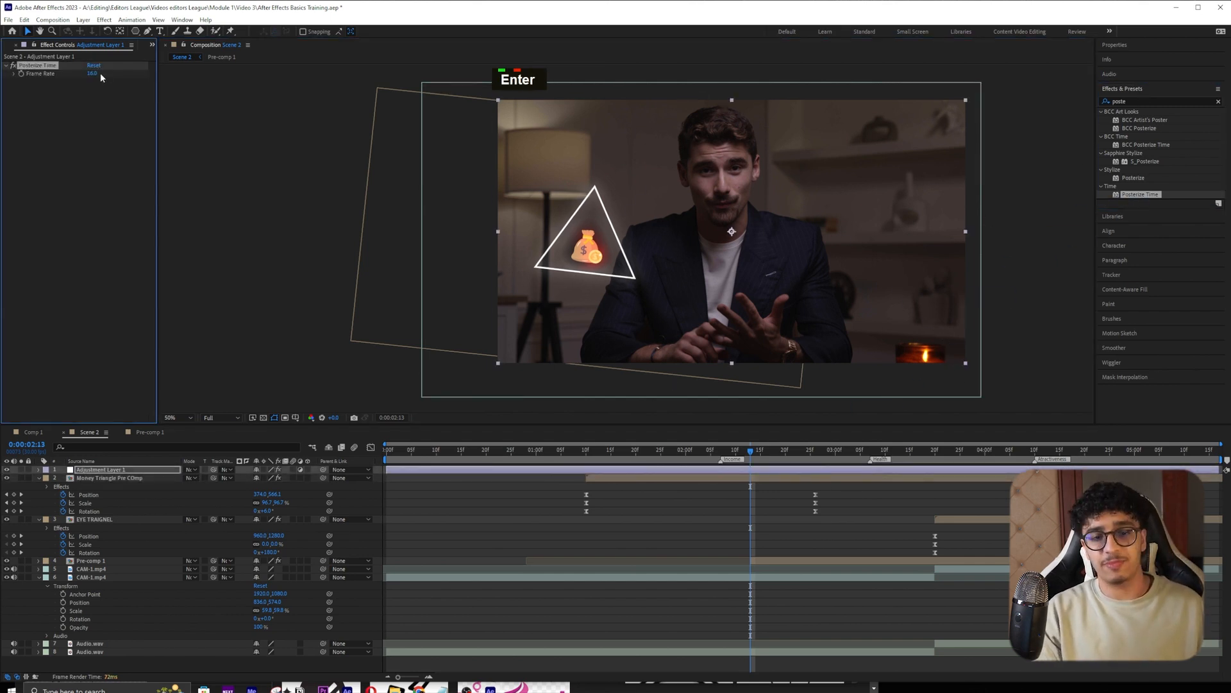
- Lower the preview resolution to Quarter and play Scene 2 from the beginning to check the posterized motion
click(737, 488)
drag(750, 452, 372, 452)
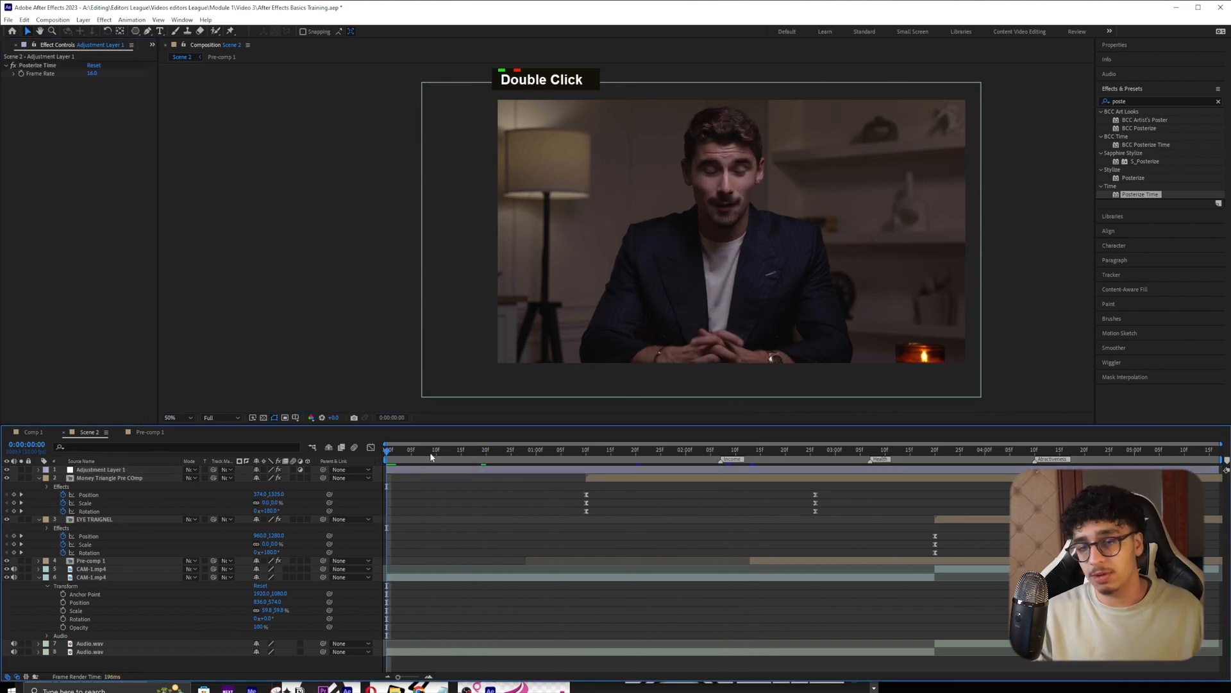
click(228, 417)
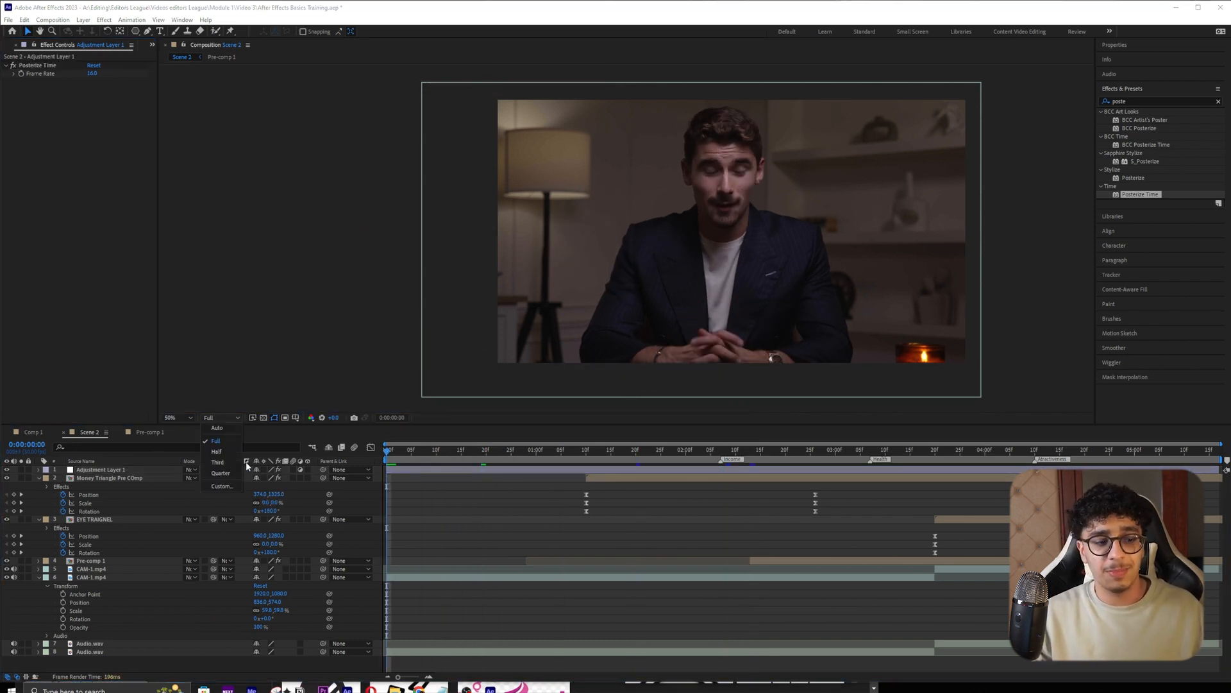
click(222, 460)
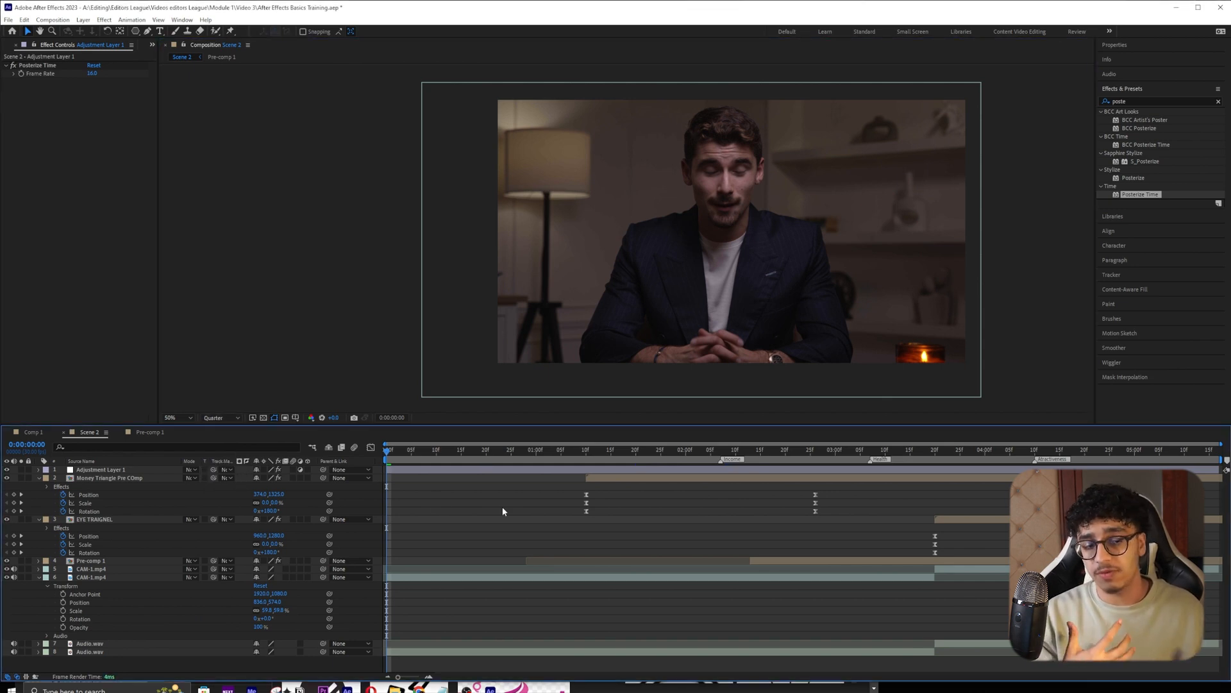
key(space)
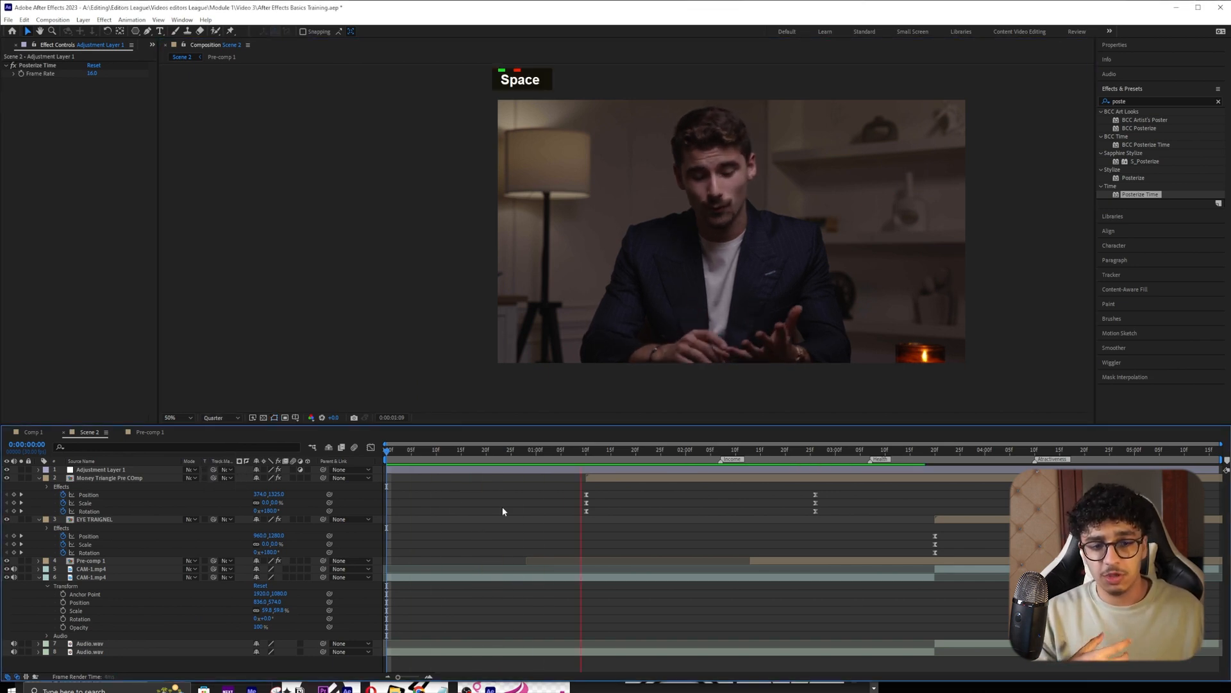
key(space)
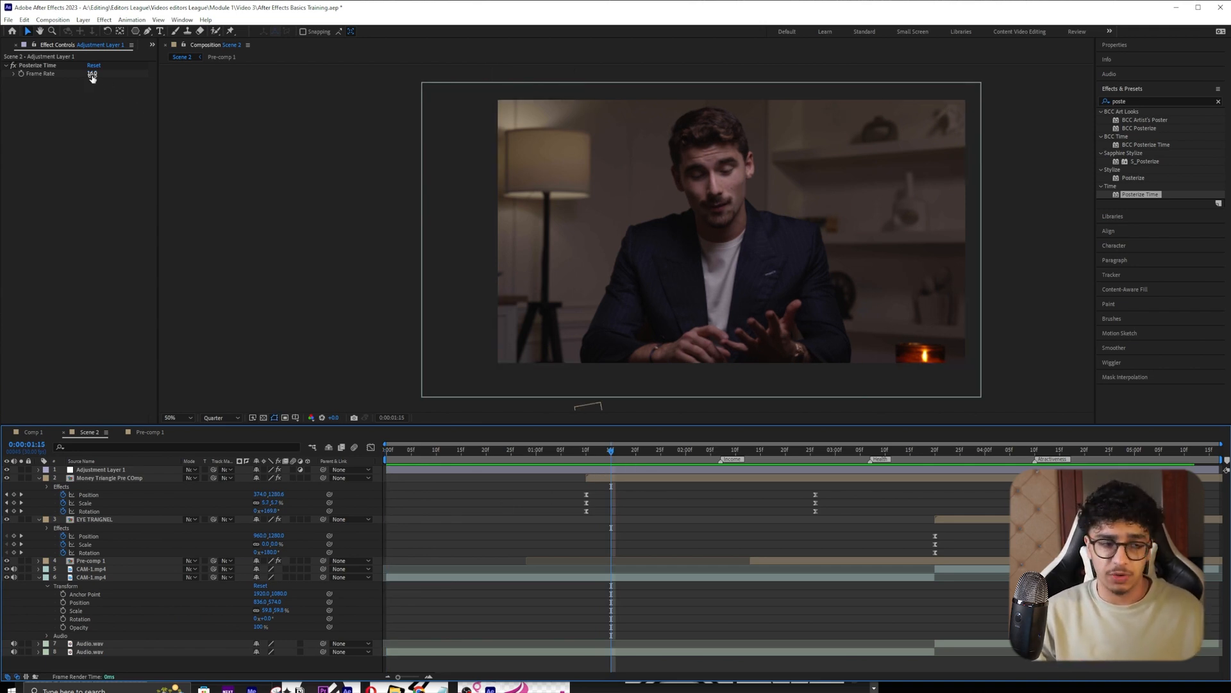
- Try a Posterize Time frame rate of 8 and play Scene 2 from the beginning
click(91, 73)
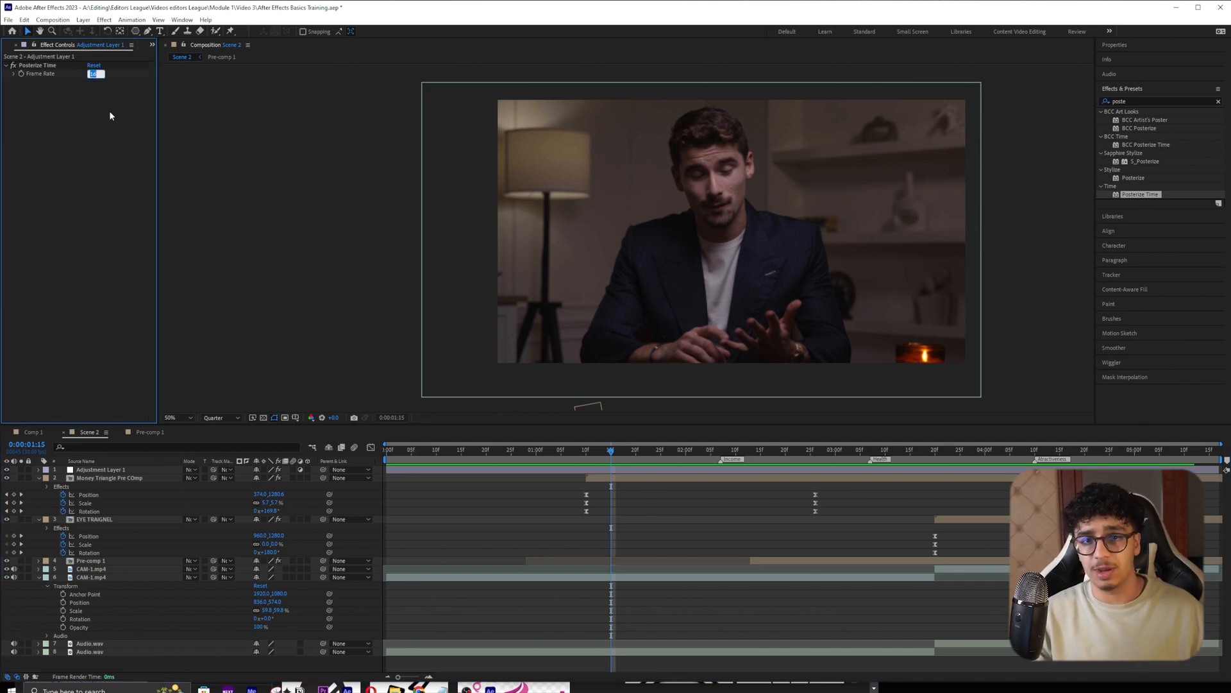
text(8)
click(611, 490)
double_click(499, 452)
key(space)
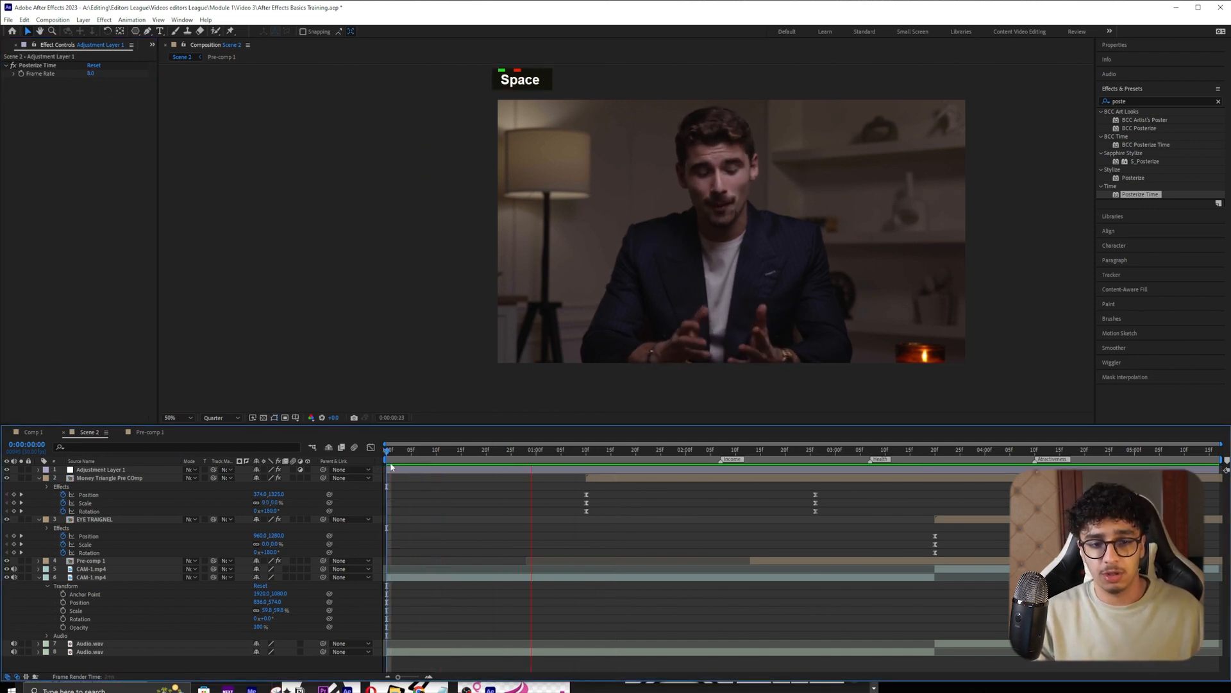
key(space)
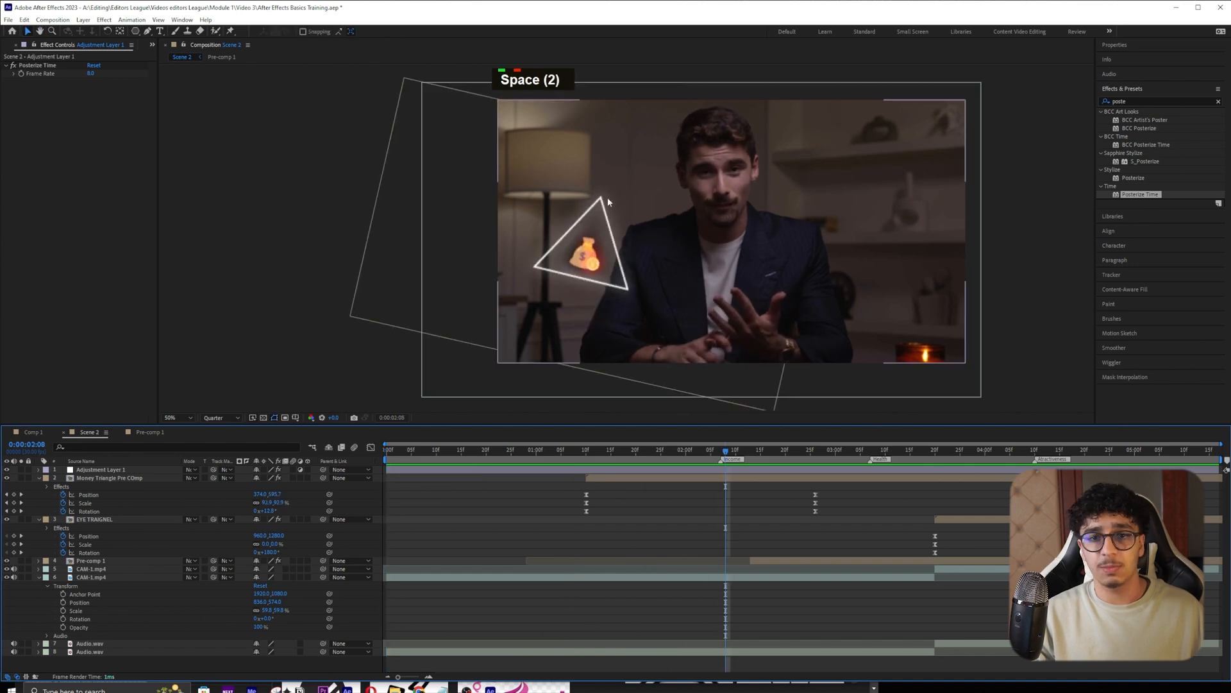
- Set the Posterize Time frame rate on the adjustment layer back to 16
click(106, 469)
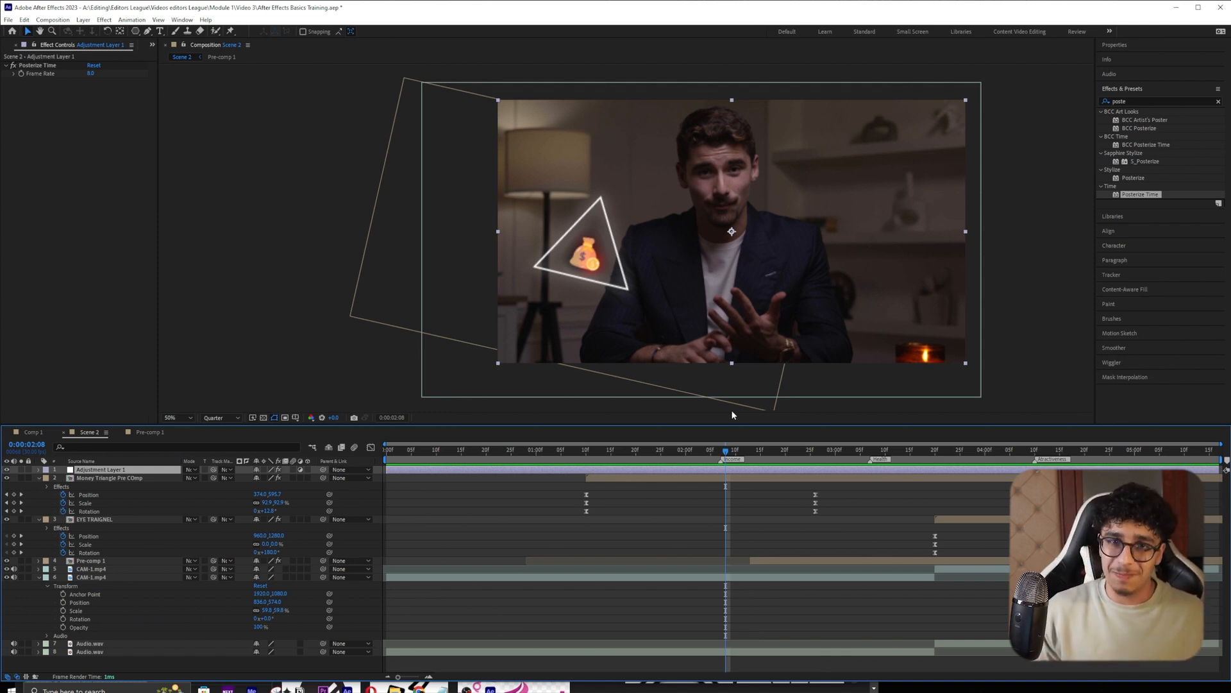
double_click(91, 73)
text(16)
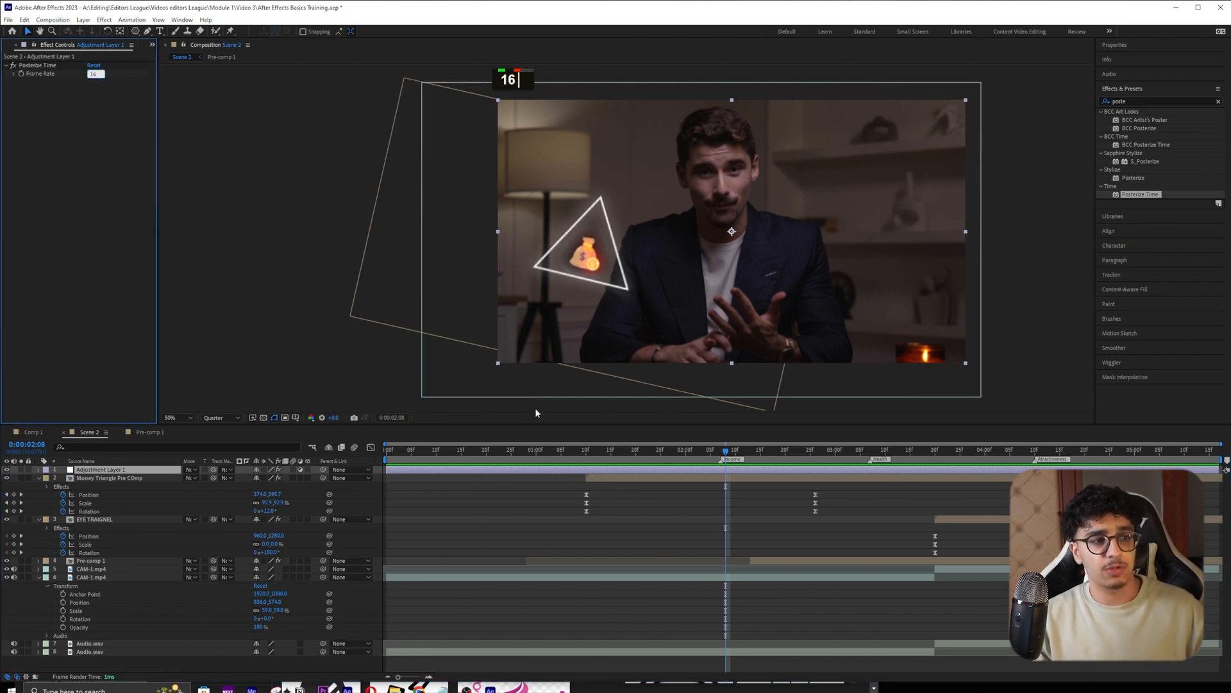
click(491, 480)
right_click(375, 494)
click(411, 517)
click(682, 413)
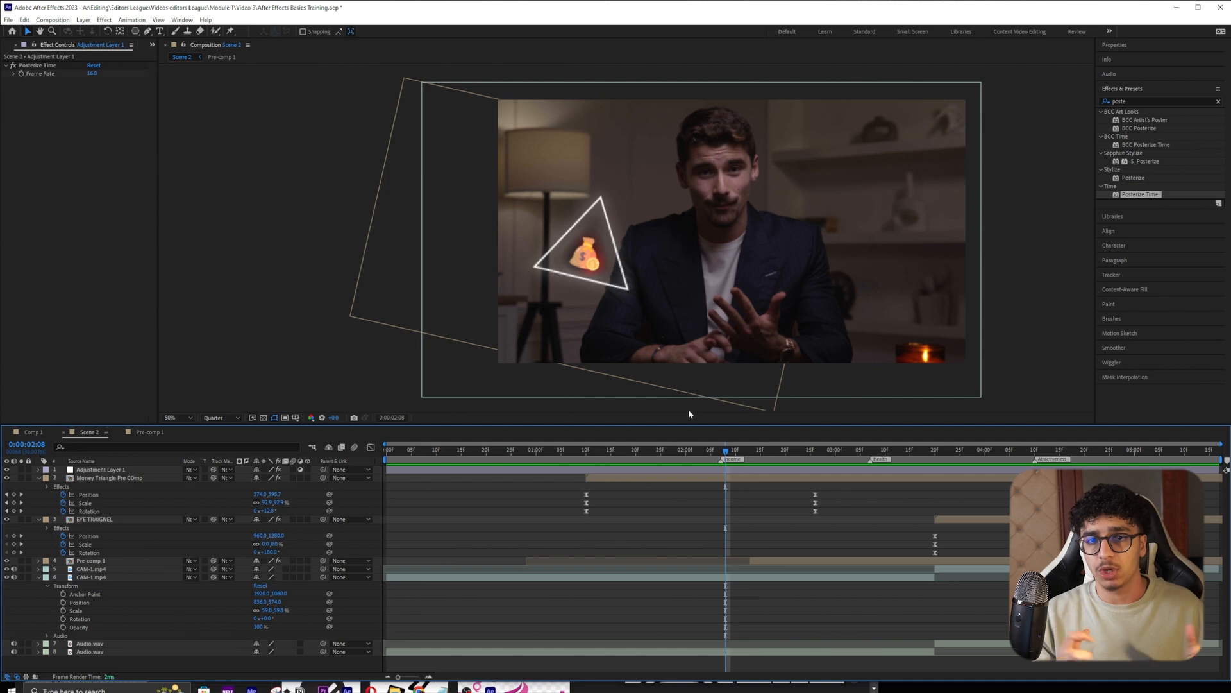
- Pre-compose the money triangle, eye triangle and Pre-comp 1 layers together, moving all attributes into the new composition
click(144, 479)
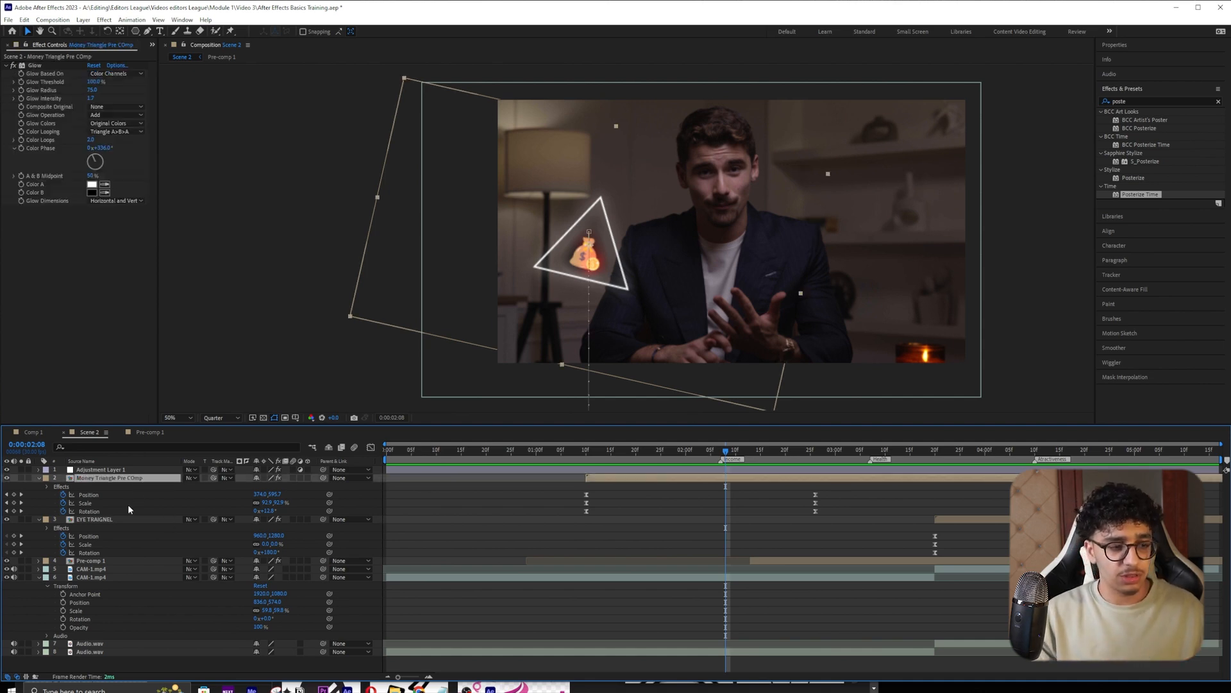
ctrl+click(112, 519)
ctrl+click(107, 562)
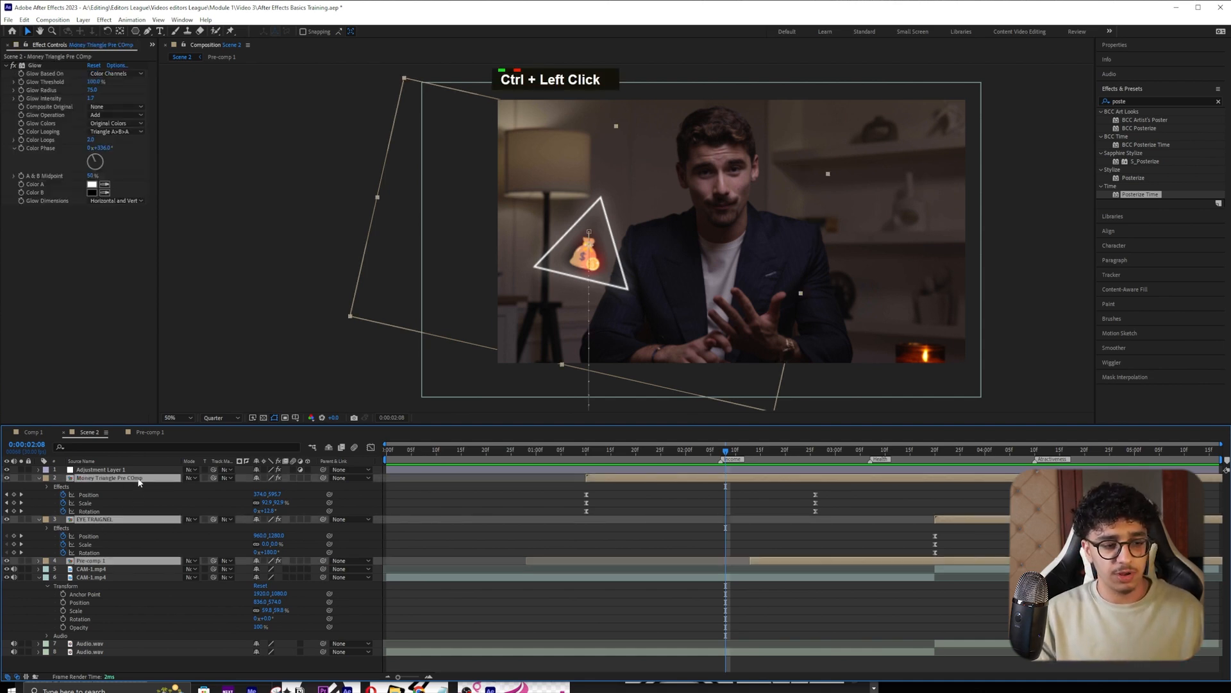
right_click(144, 481)
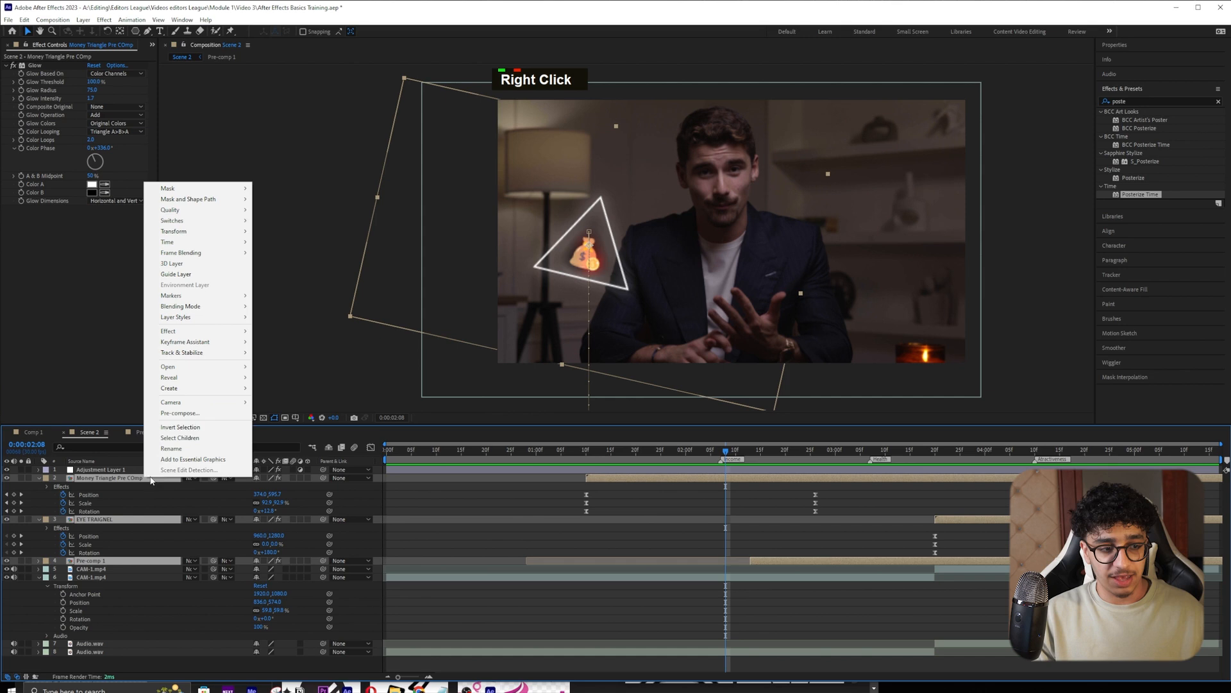
click(201, 421)
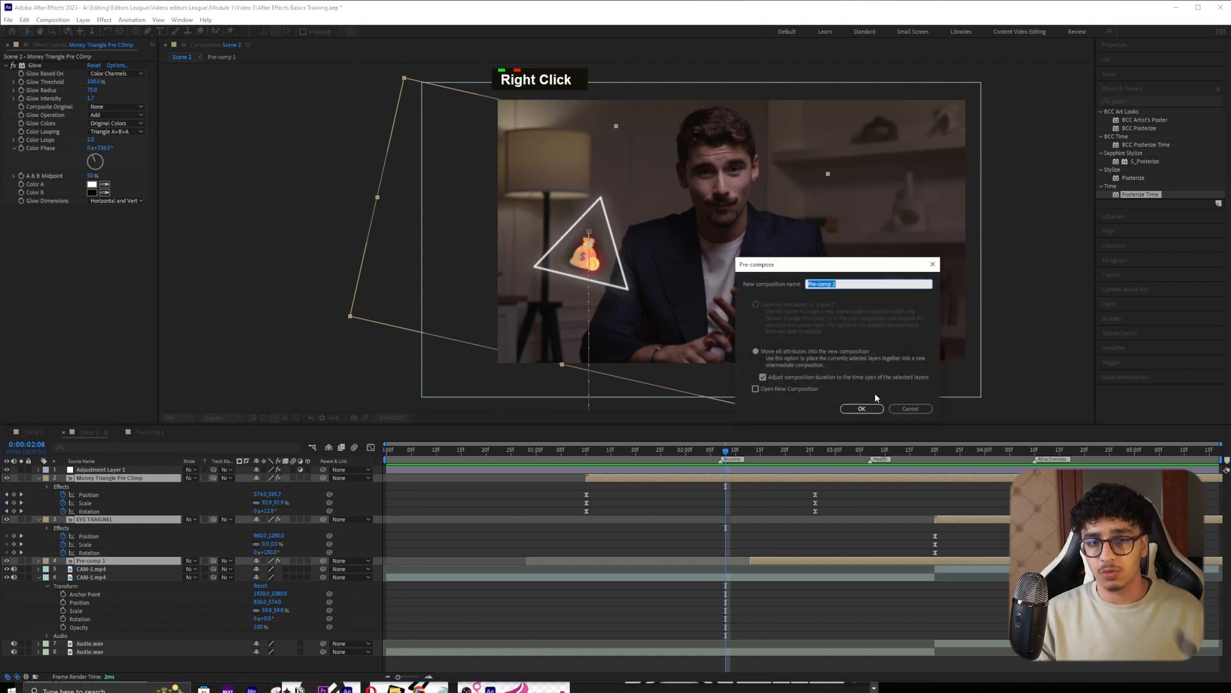
click(863, 408)
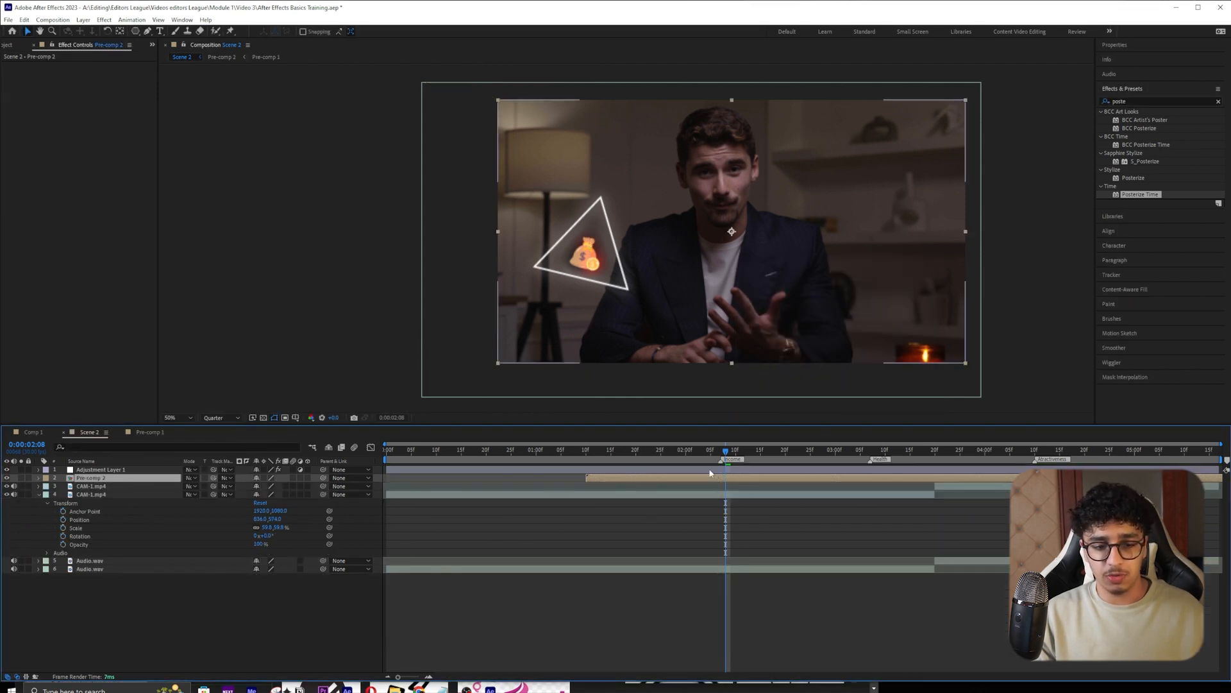
- Open the new pre-composition, scrub through its triangle animations and return to Scene 2
double_click(749, 482)
drag(518, 452, 558, 485)
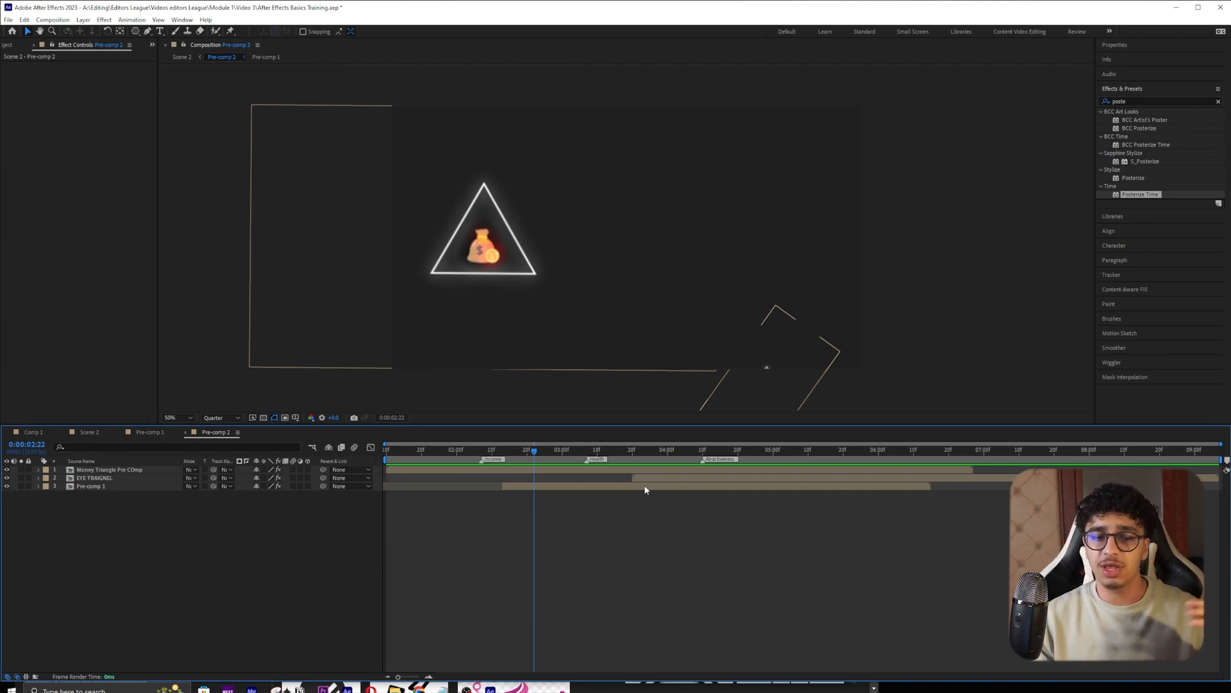
click(149, 433)
click(90, 432)
- Move the Posterize Time adjustment layer from Scene 2 to the top of Pre-comp 2
click(128, 469)
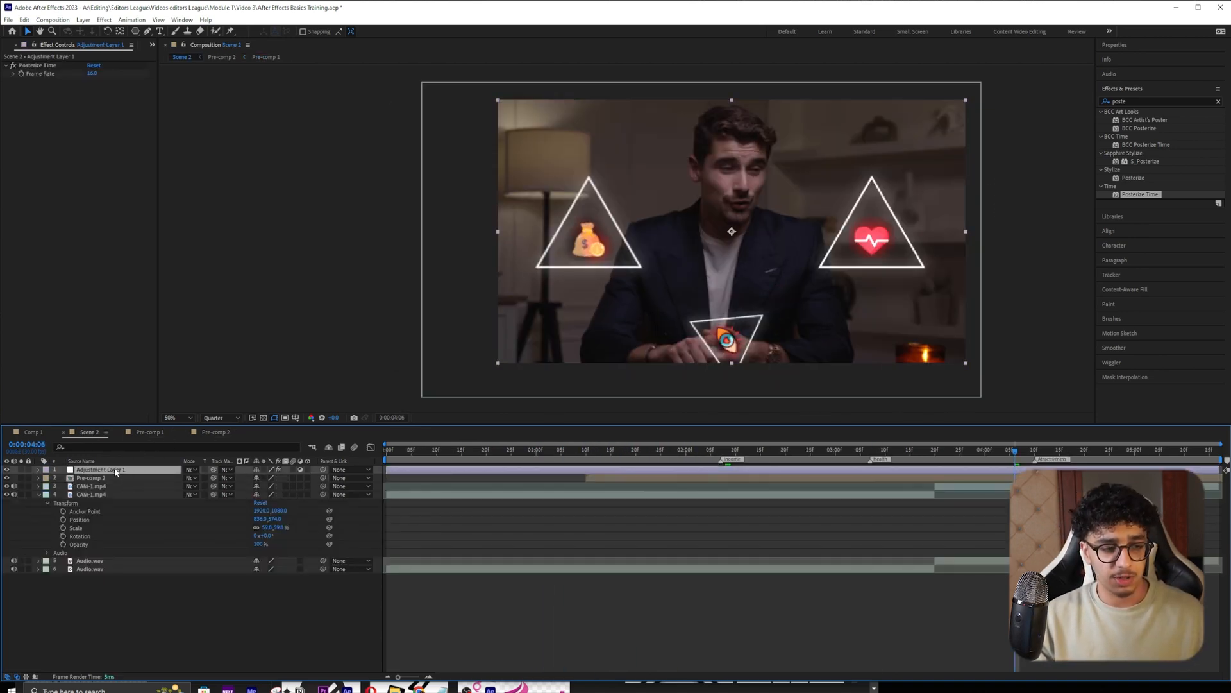
key(ctrl+x)
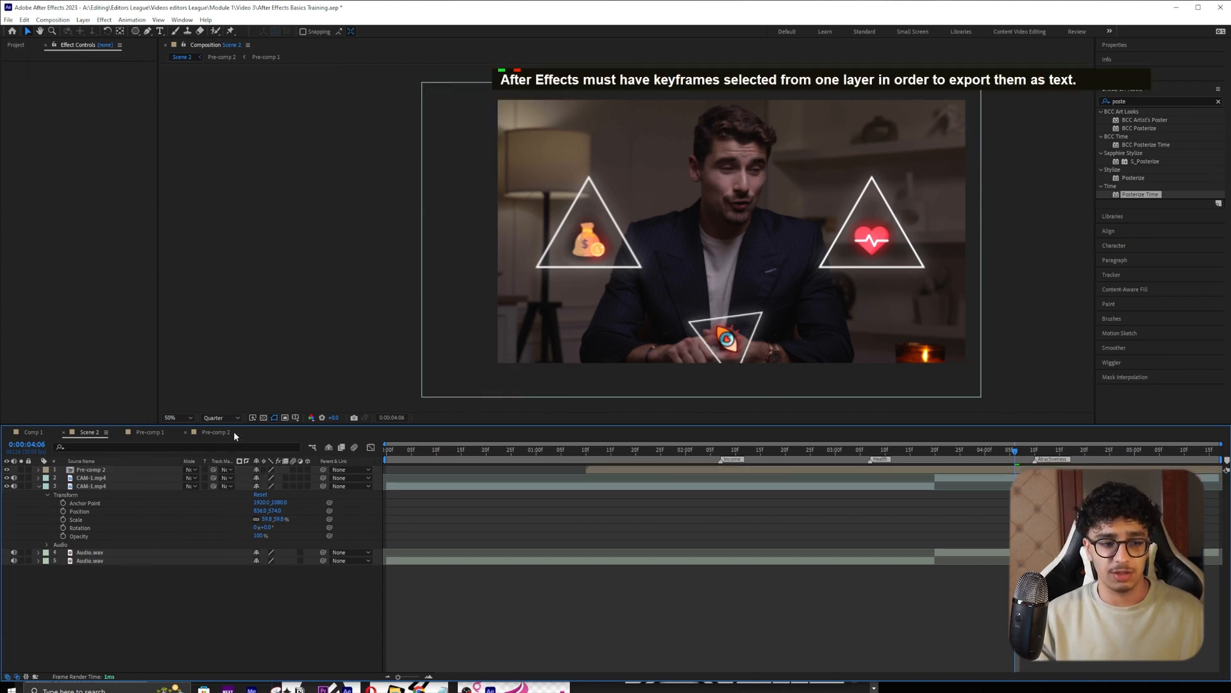
click(216, 432)
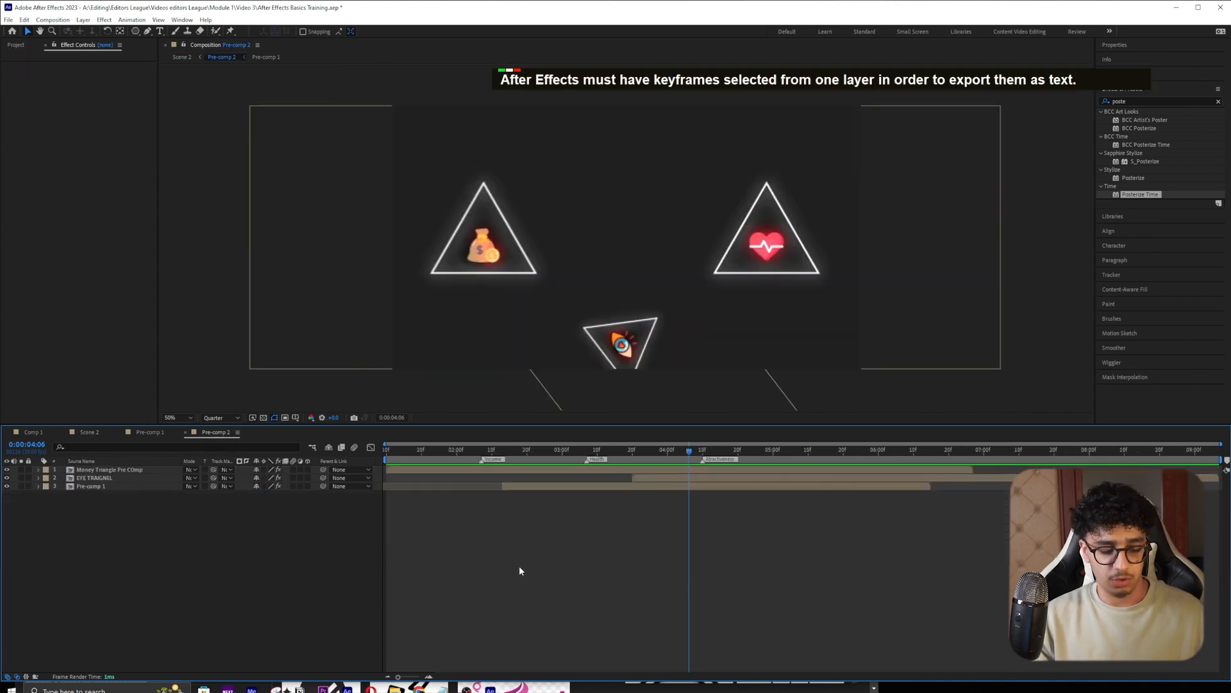
key(ctrl+v)
- Play Pre-comp 2 from its start to check the posterized triangle animations
drag(699, 447, 391, 511)
key(space)
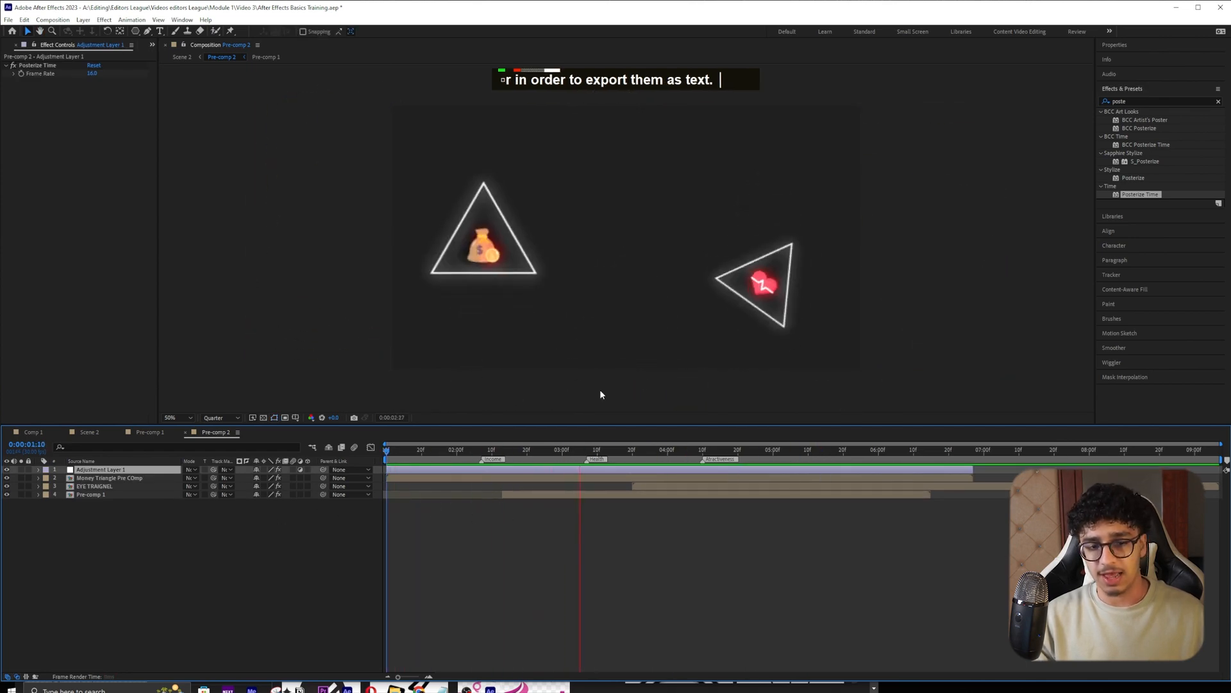
key(space)
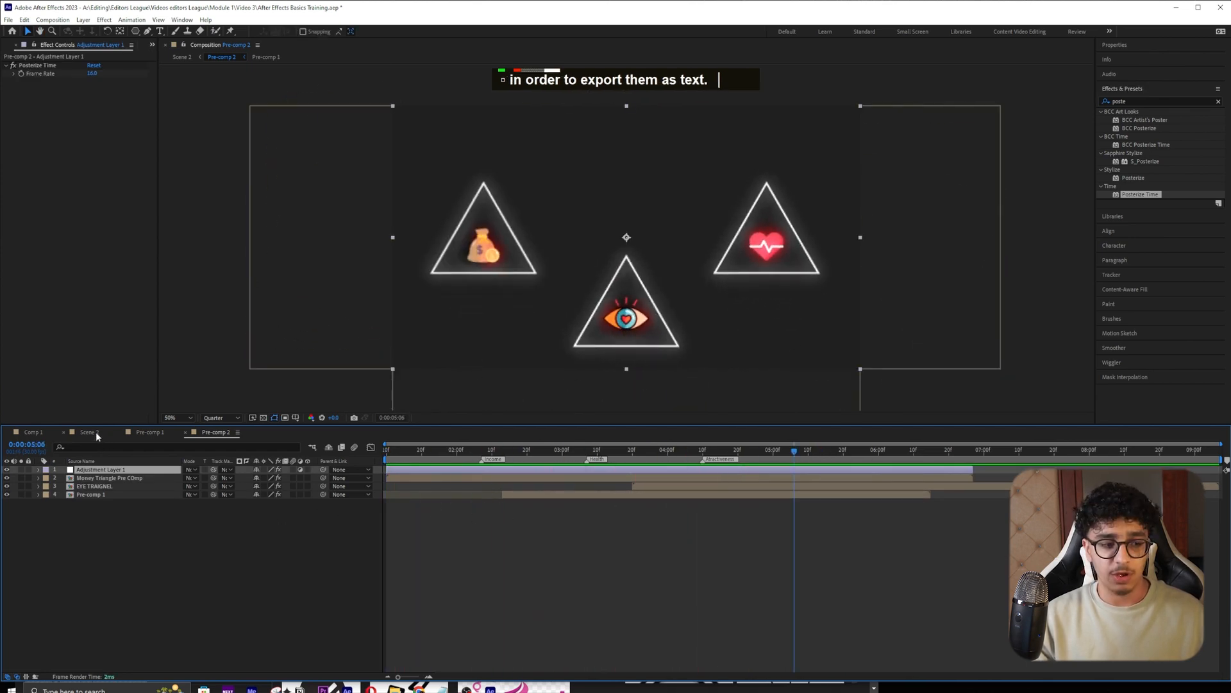
- Play Scene 2 from near its start to compare the posterized triangles with the camera footage
click(150, 432)
click(89, 432)
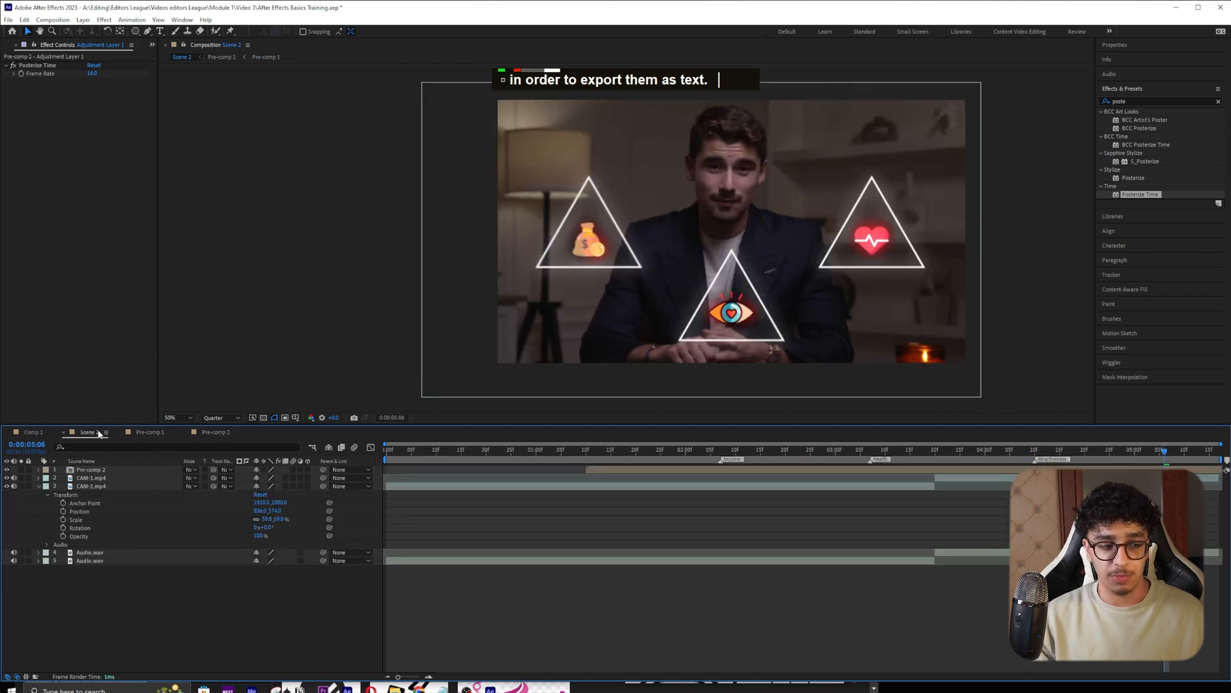
click(456, 449)
key(space)
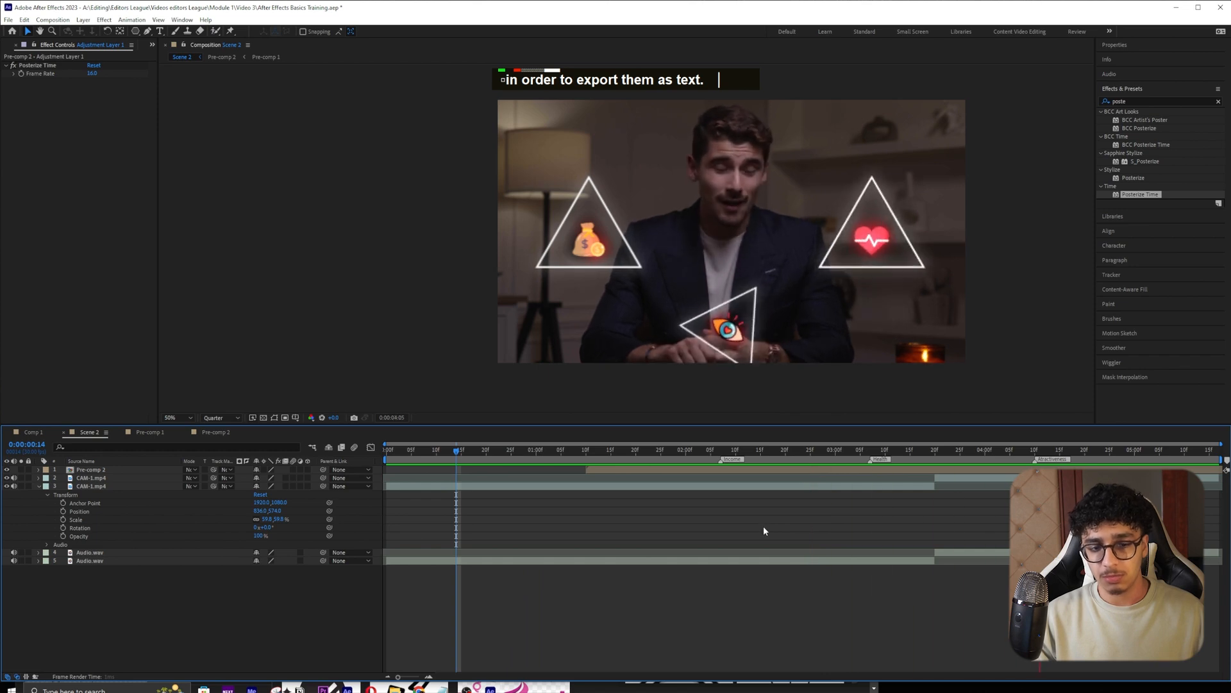
key(space)
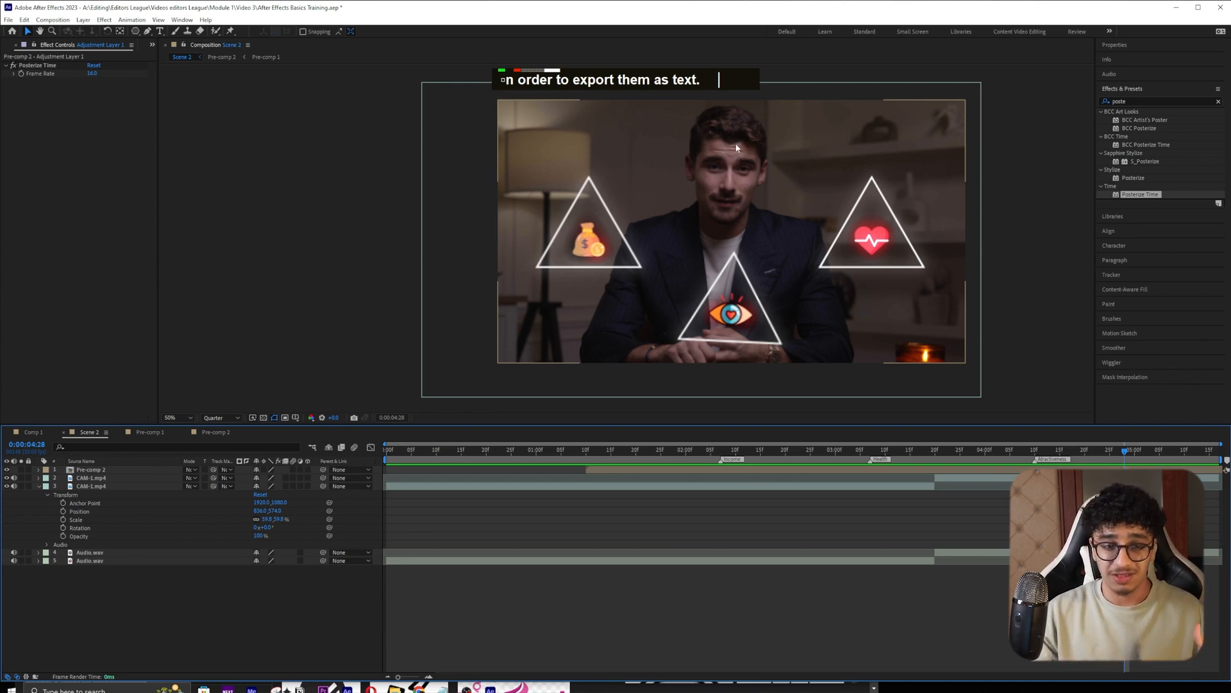
key(space)
key(space)
key(space)
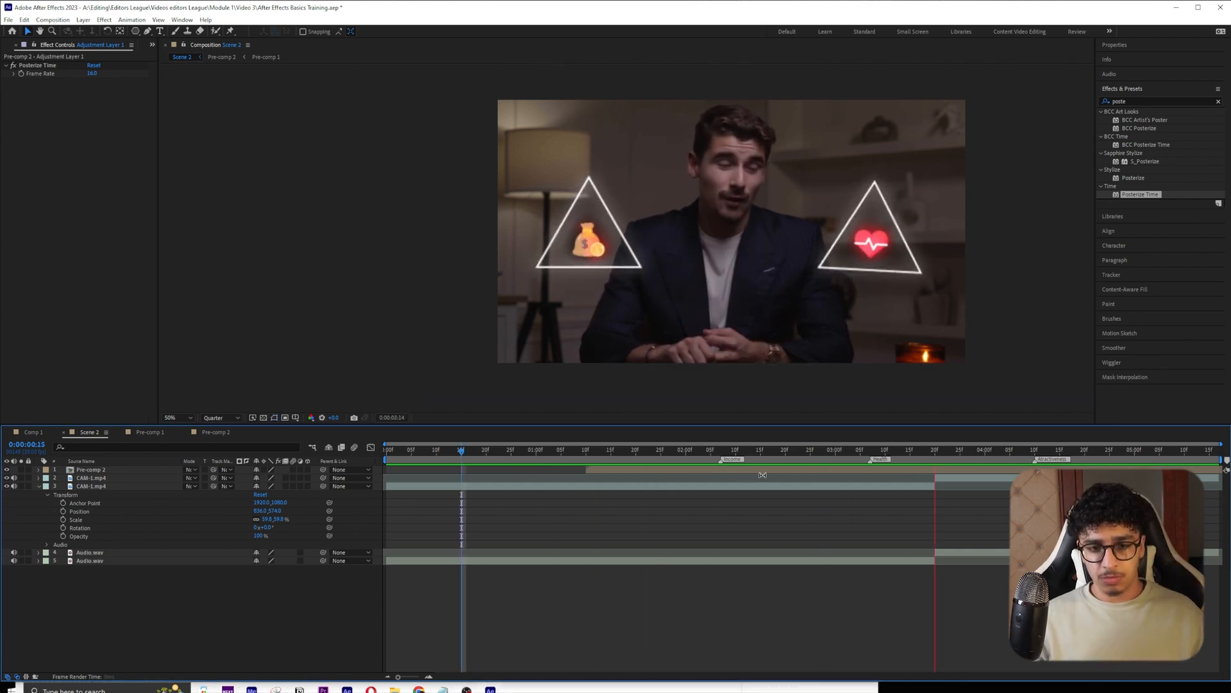
key(space)
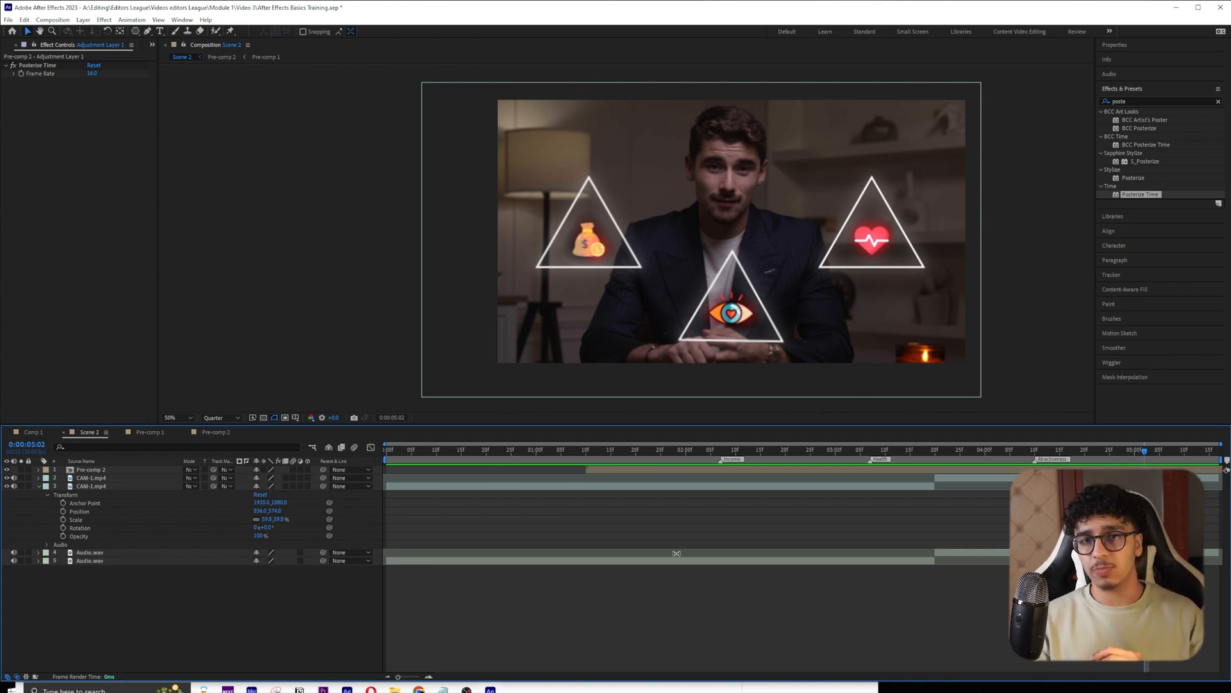
- Create an empty text layer in Scene 2 and delete it
right_click(738, 605)
mouse_move(813, 485)
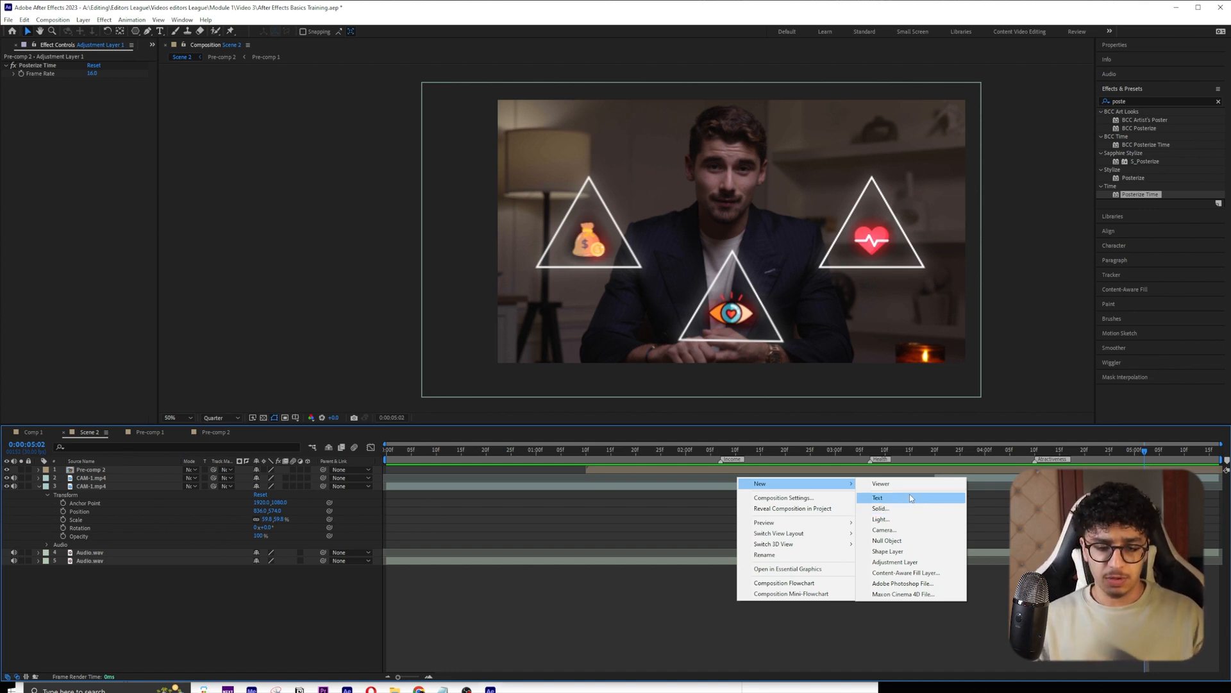
click(909, 497)
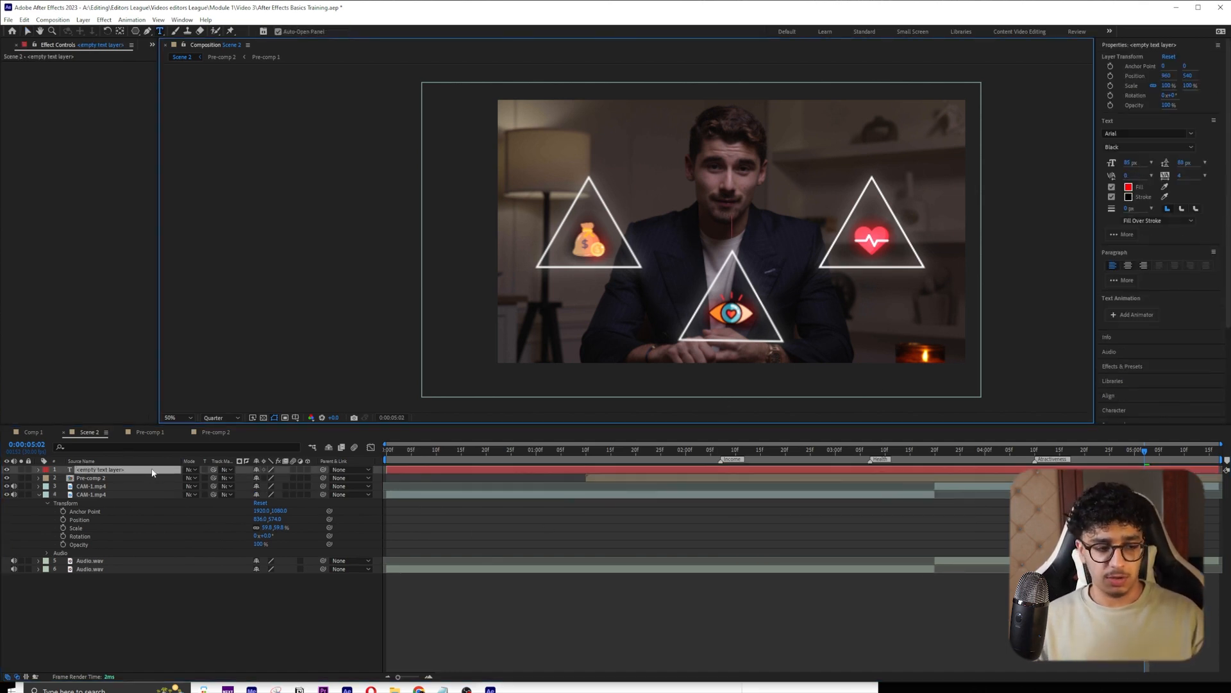
key(Delete)
- Create a 1920 x 1080 px bright green solid in Scene 2 and move it below both CAM-1.mp4 layers
right_click(744, 574)
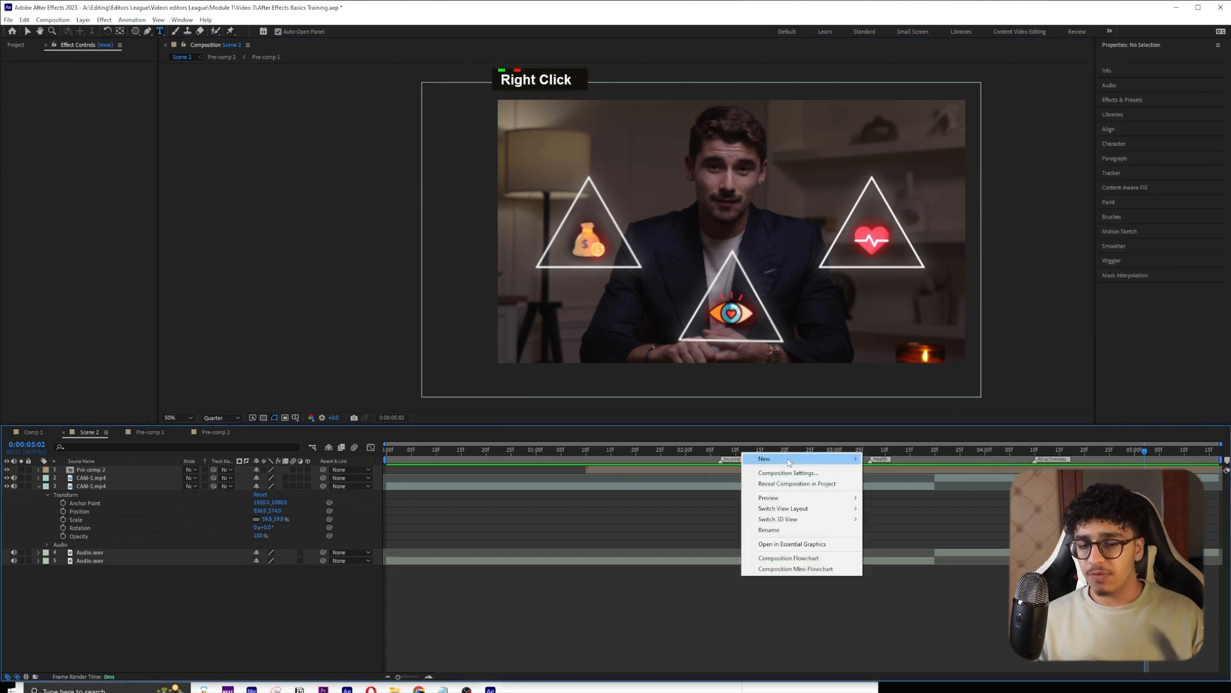
mouse_move(834, 459)
click(885, 471)
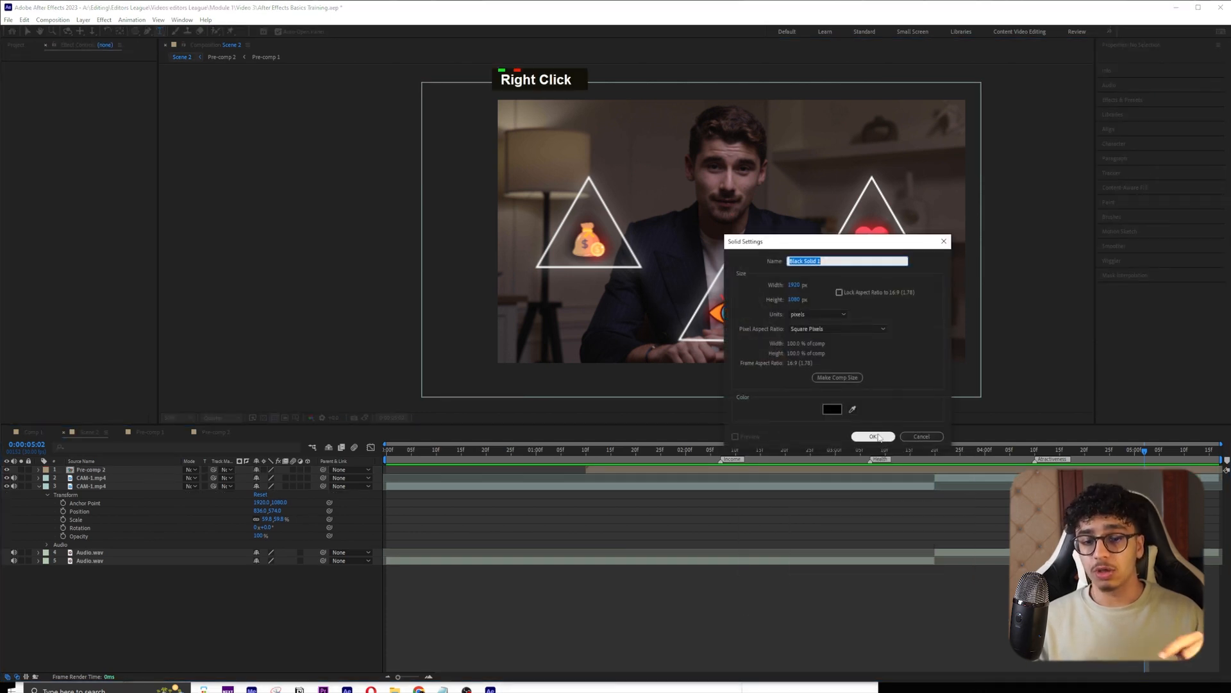
click(832, 409)
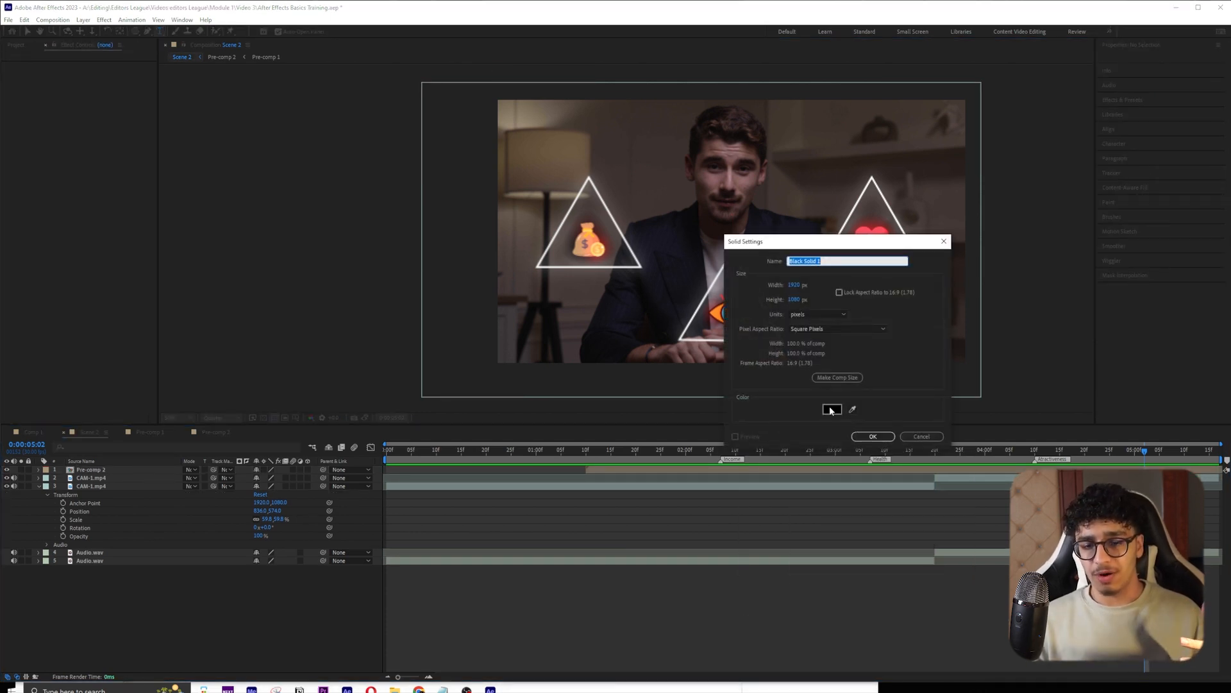
drag(432, 395, 492, 420)
click(565, 351)
click(873, 436)
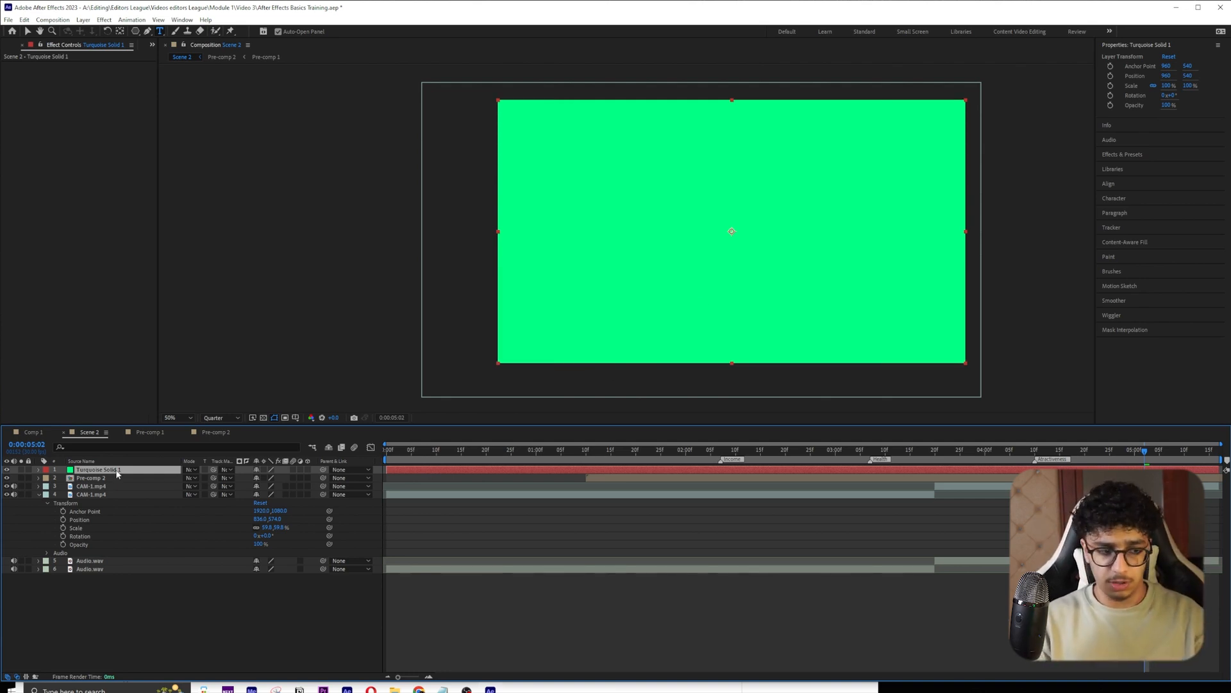
drag(117, 474, 118, 504)
click(119, 562)
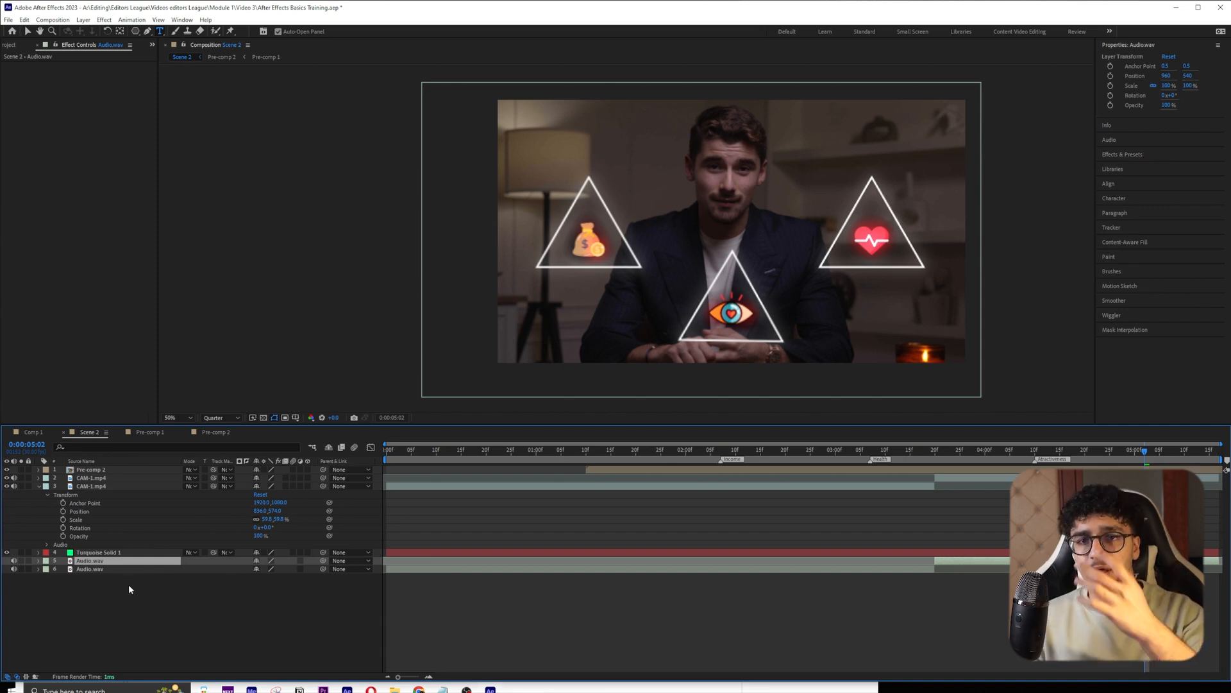
- Move the green solid directly below Pre-comp 2 so it covers the footage, and delete it
click(117, 553)
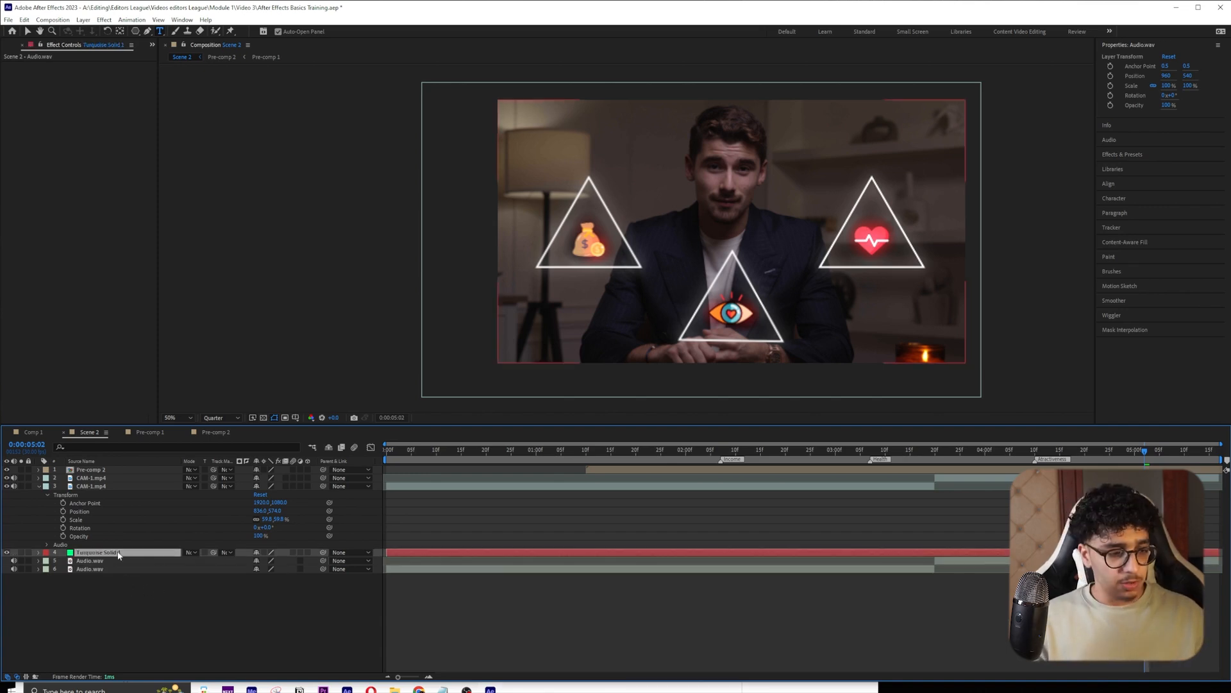
scroll(186, 544, up, 1)
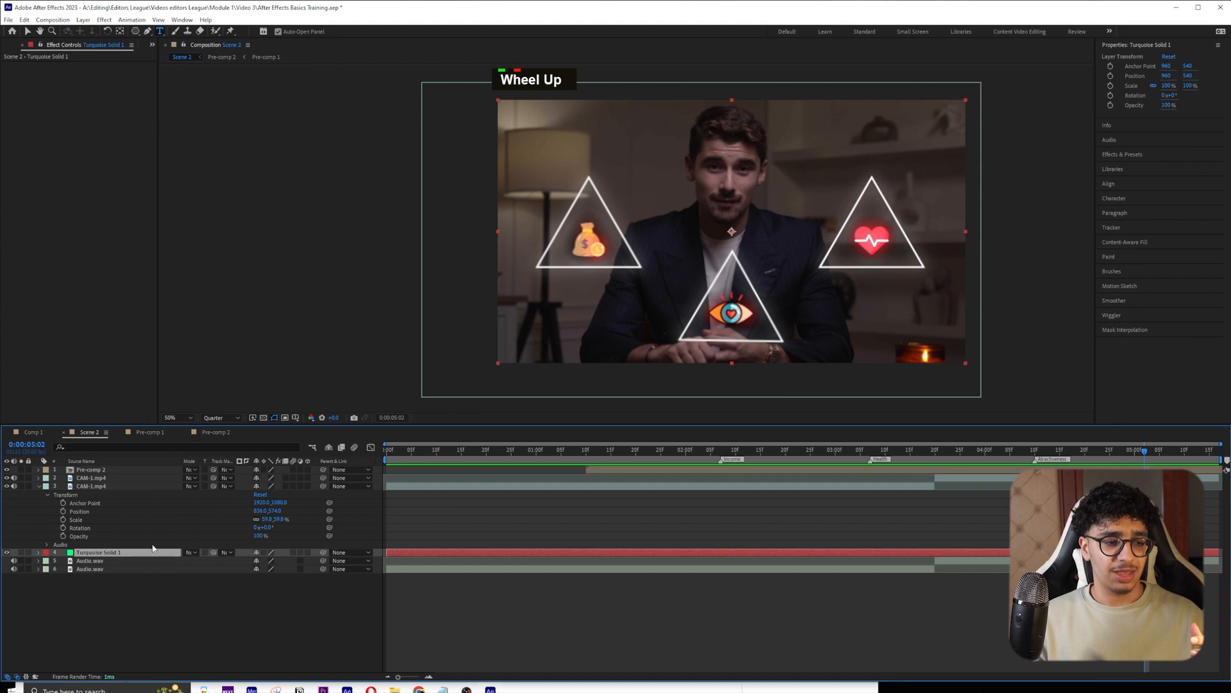
drag(116, 557, 136, 475)
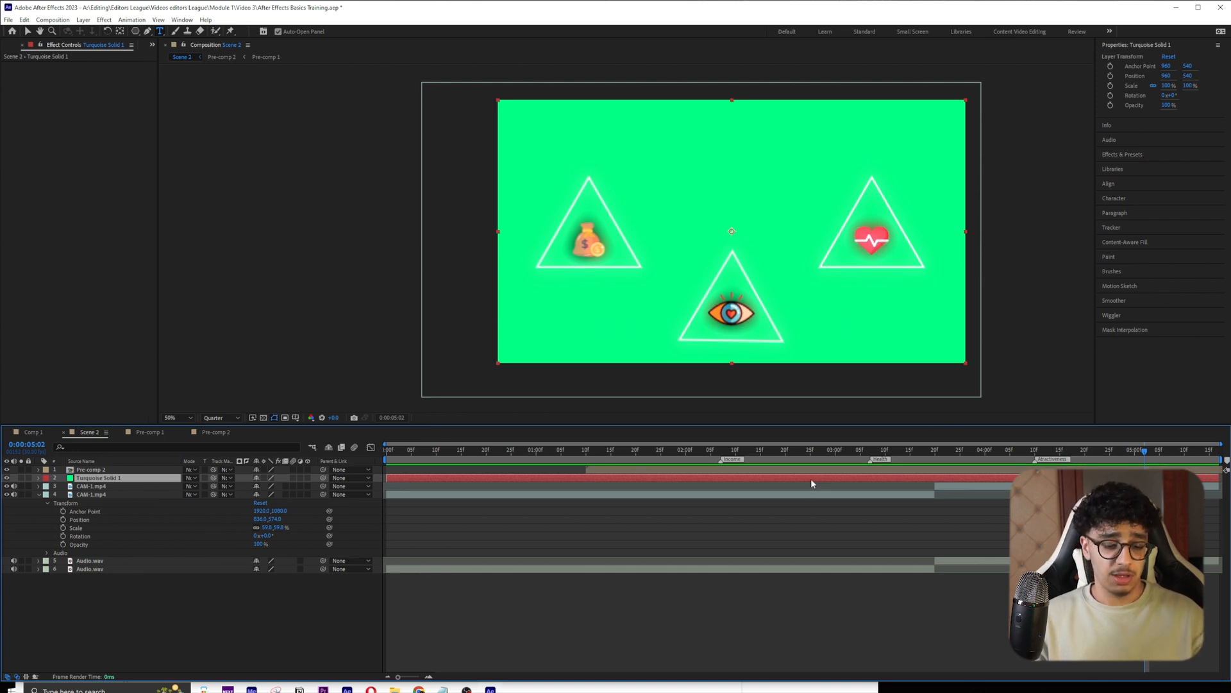
key(Delete)
- Create a black solid in Scene 2 and place it directly below Pre-comp 2
right_click(759, 470)
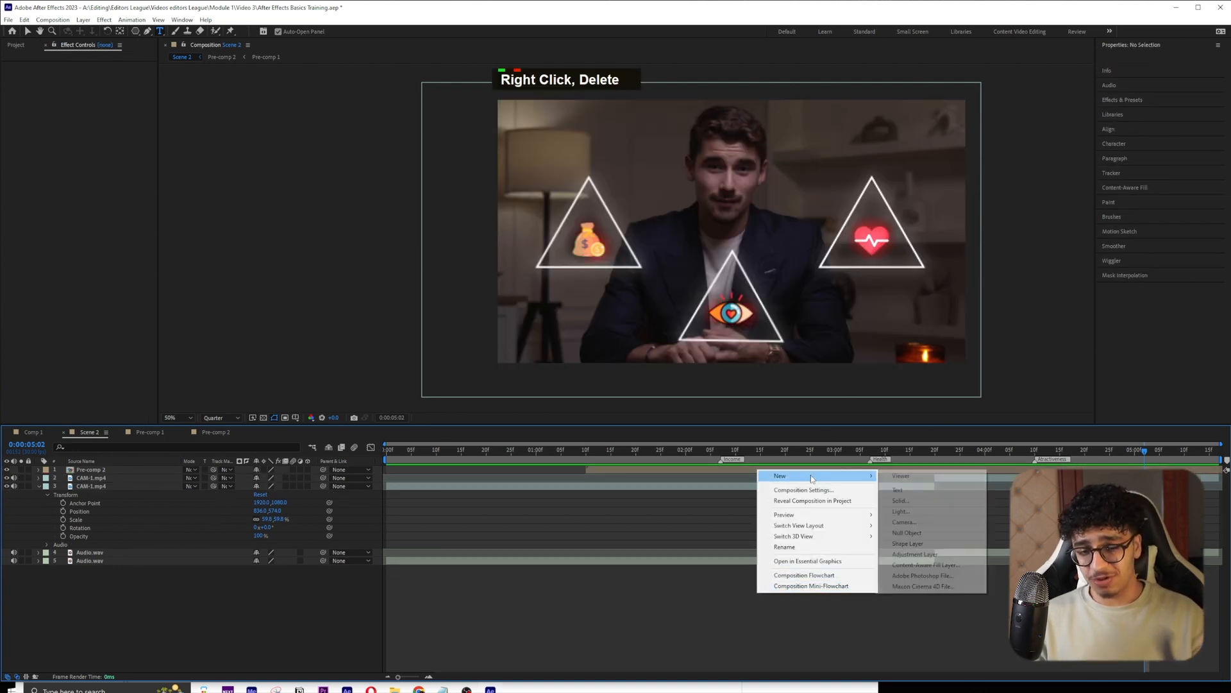
click(901, 500)
click(832, 408)
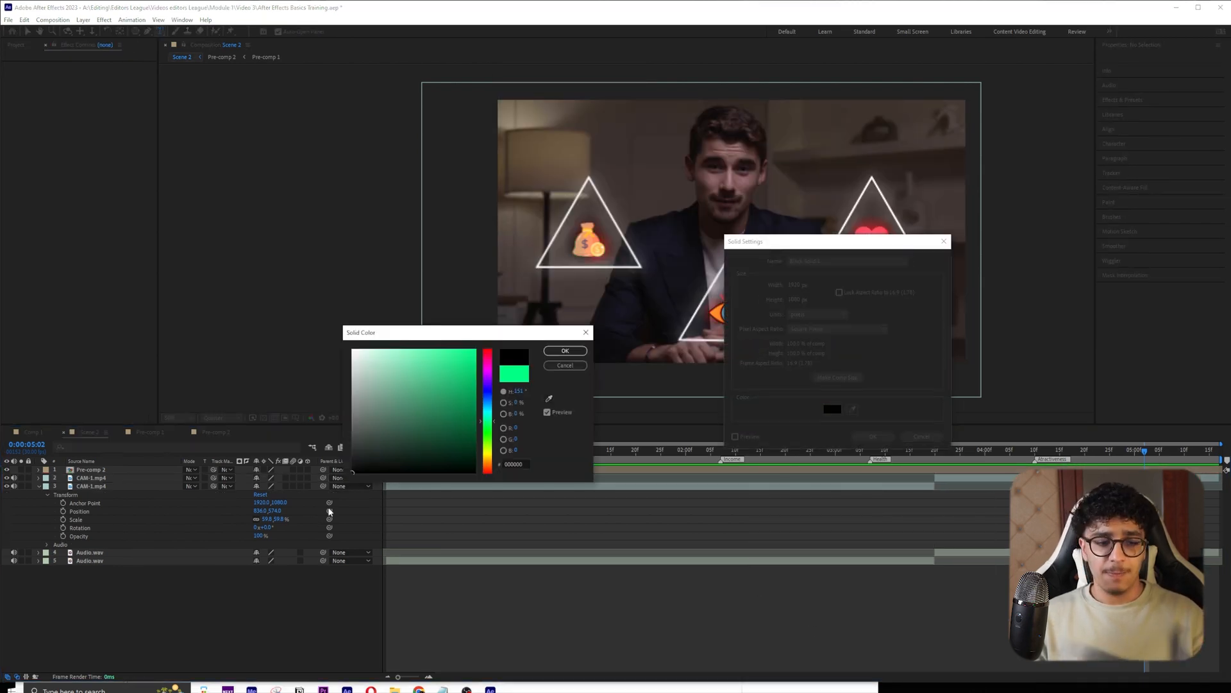
click(549, 353)
key(Return)
drag(140, 470, 113, 478)
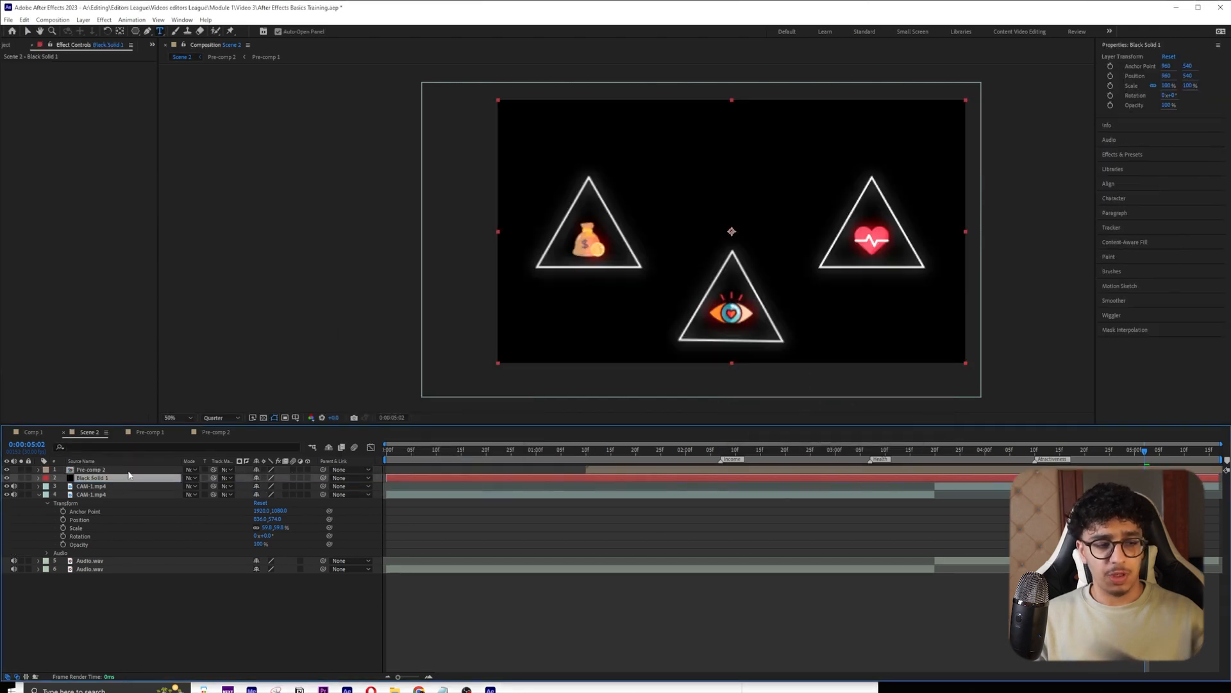
- Preview the triangles over the black solid at 0:00:04:17 in Full resolution, and delete the solid
drag(1144, 451, 660, 431)
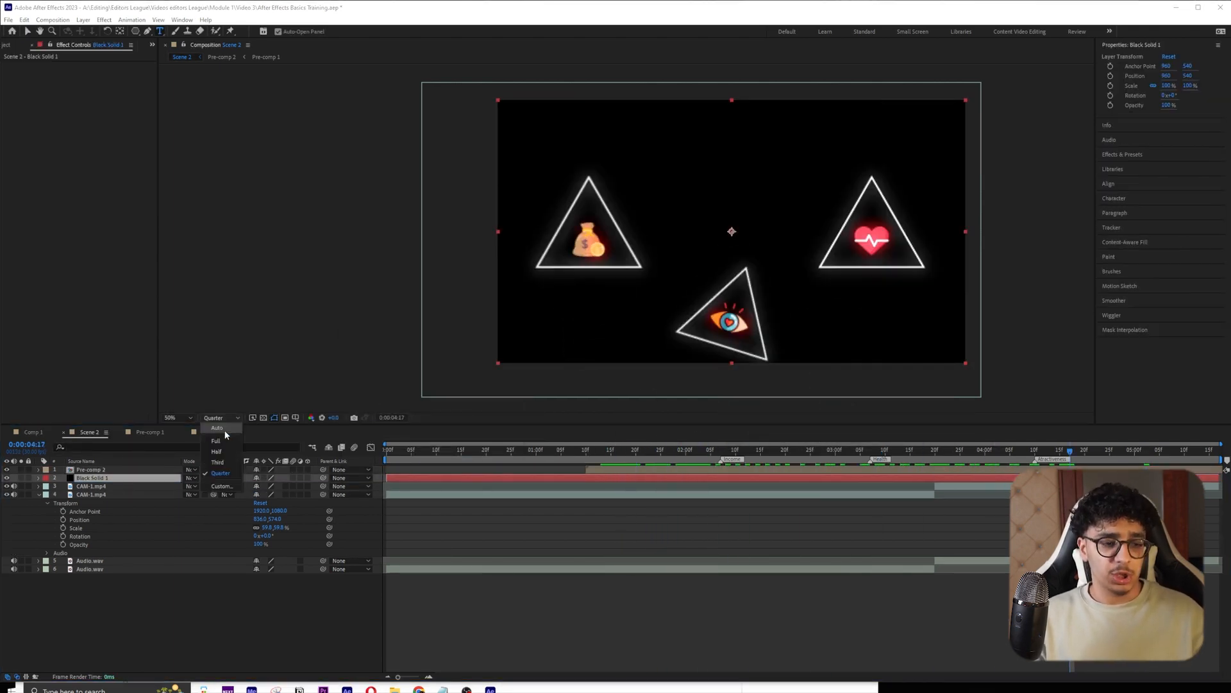
click(220, 418)
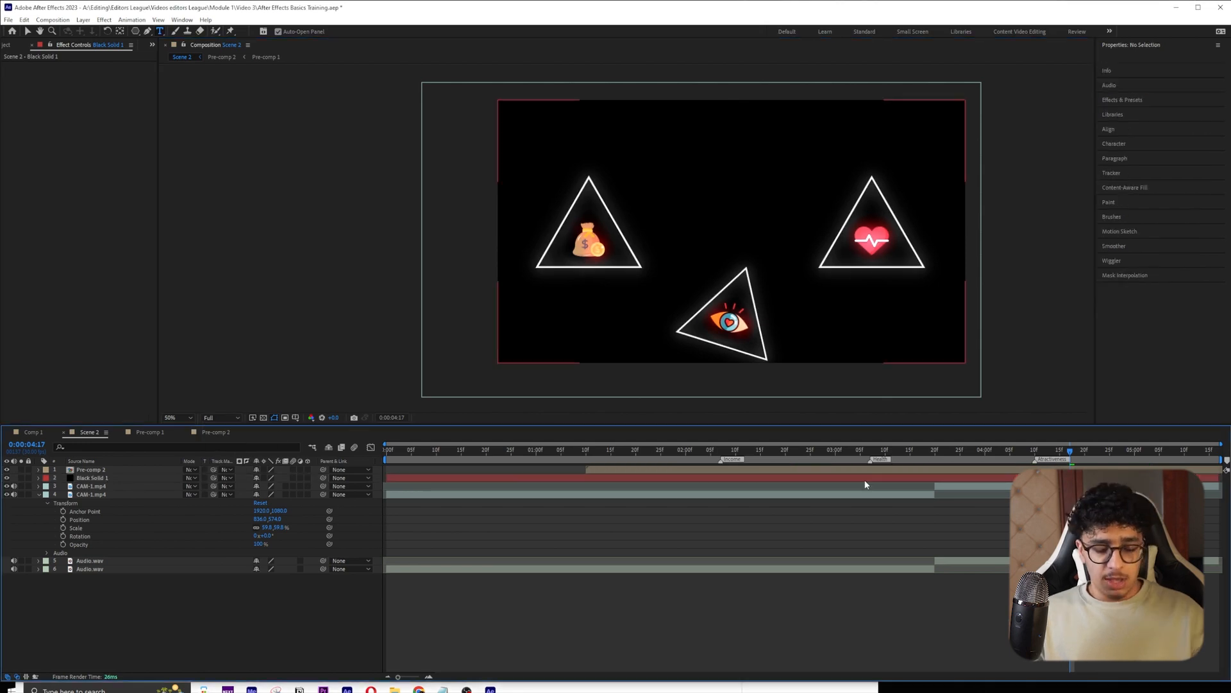
click(865, 481)
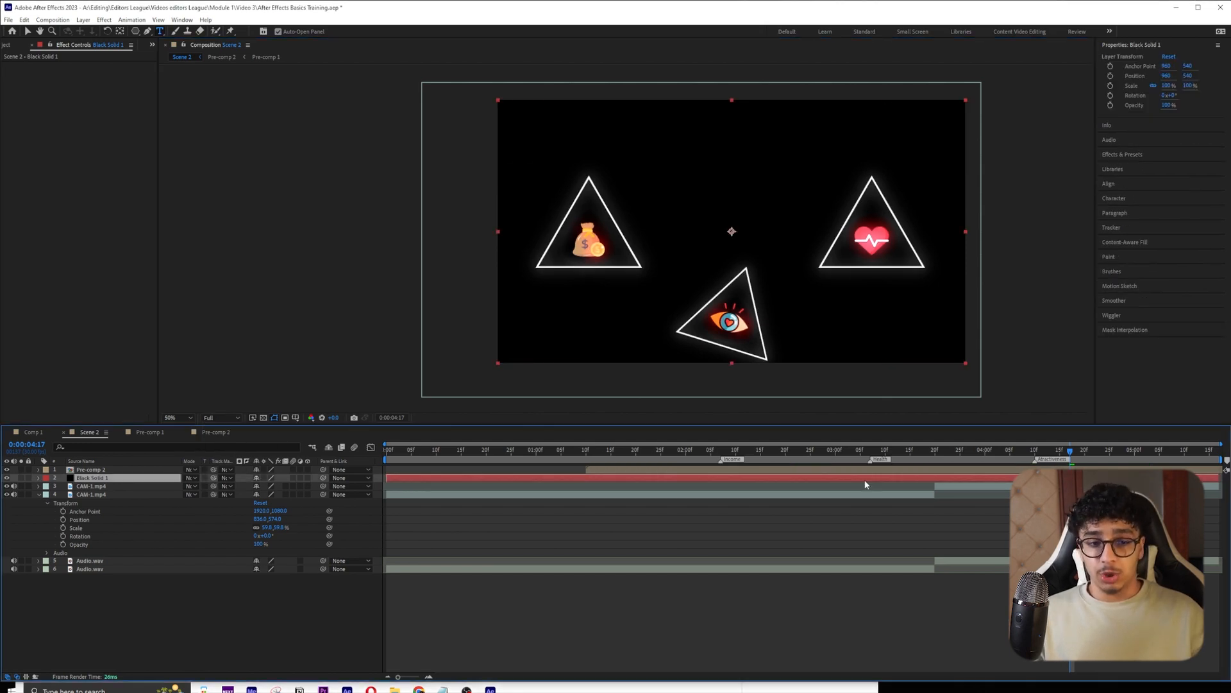
key(Delete)
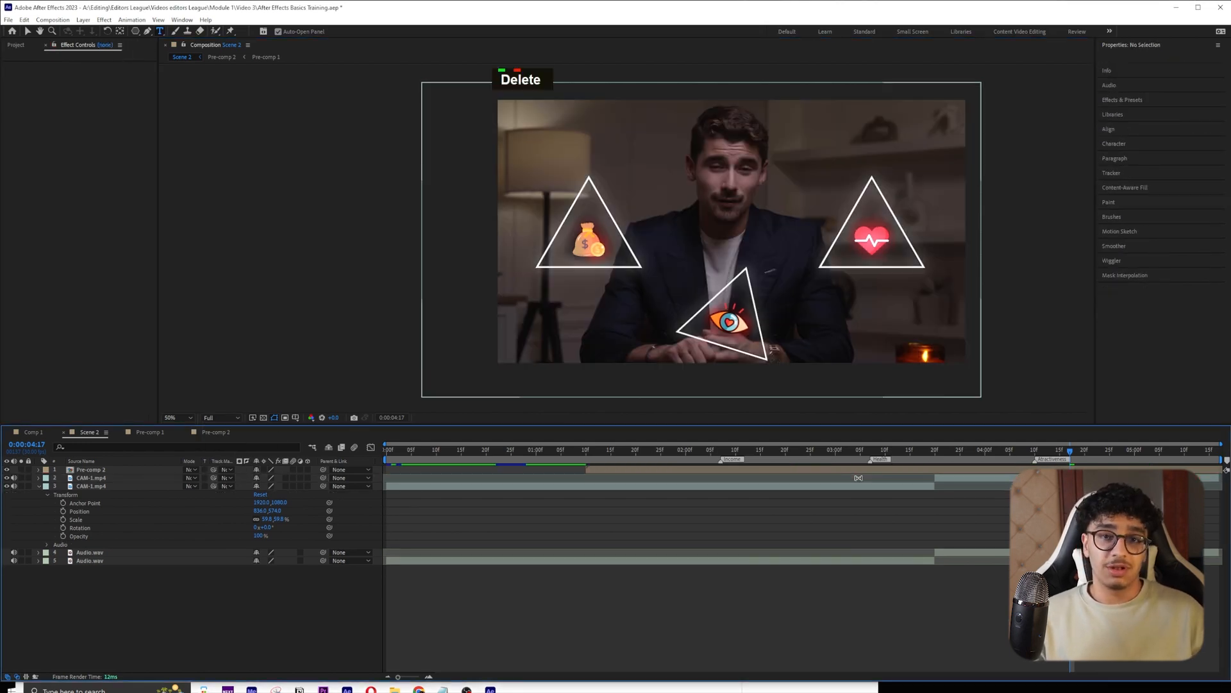
mouse_move(746, 510)
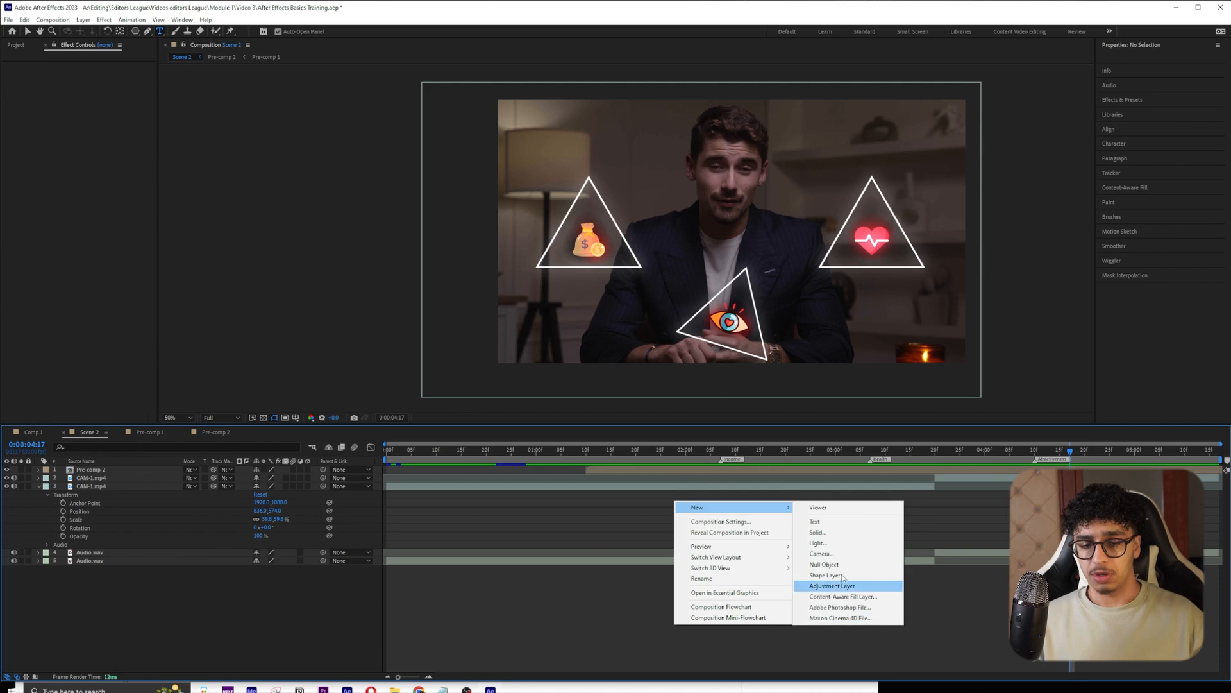
click(757, 522)
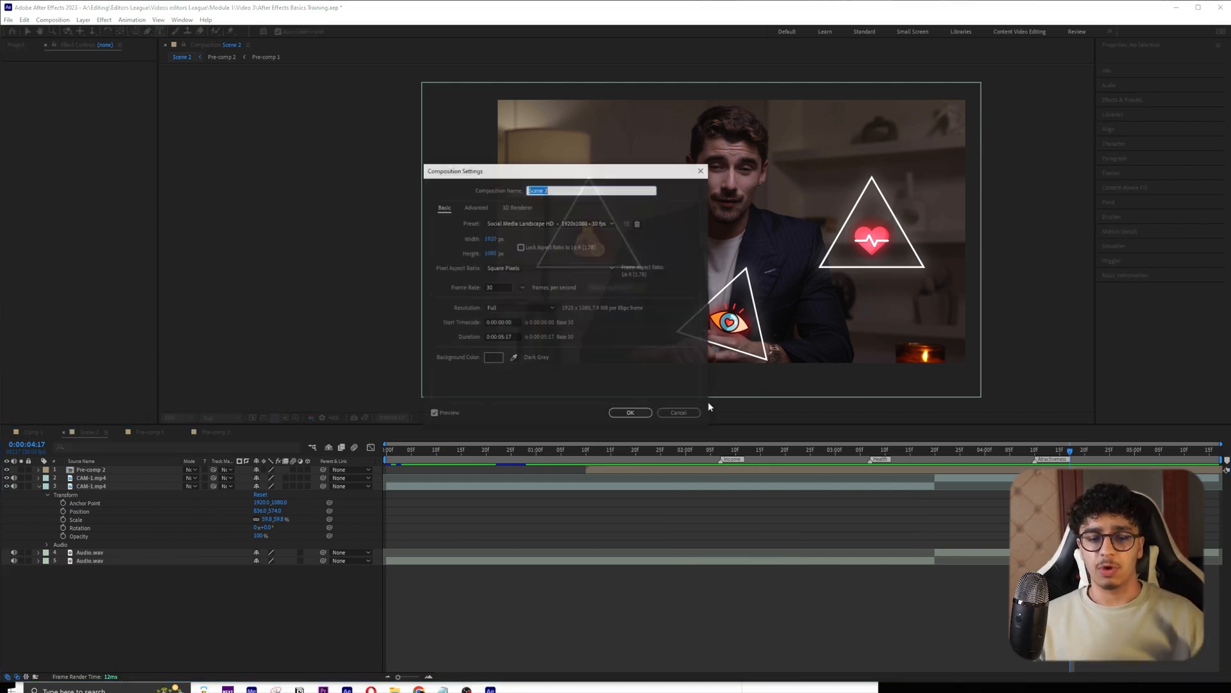
click(674, 412)
right_click(739, 589)
click(798, 499)
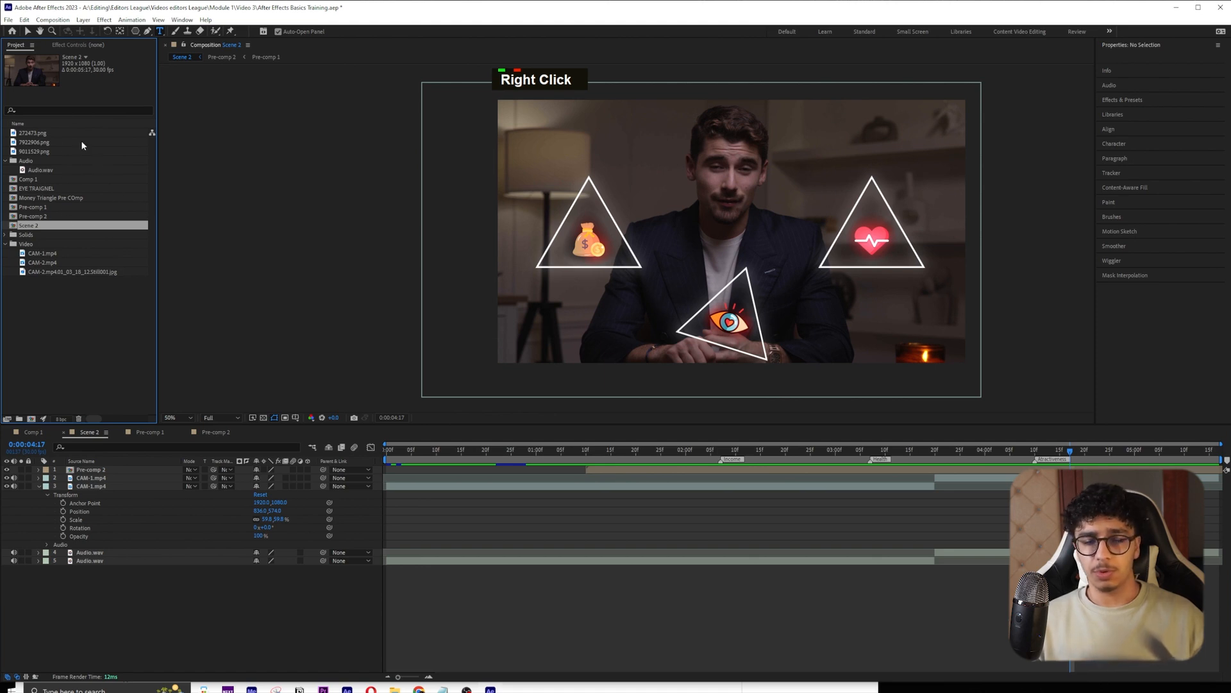
right_click(691, 623)
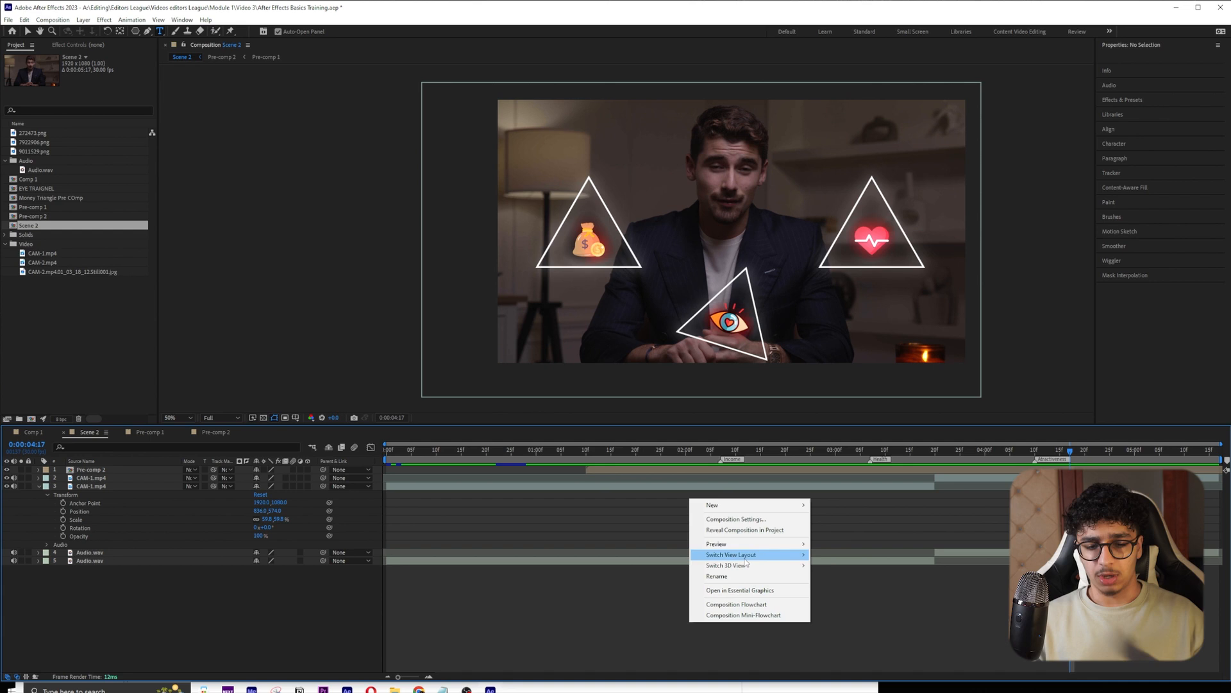
mouse_move(757, 549)
right_click(659, 596)
mouse_move(738, 479)
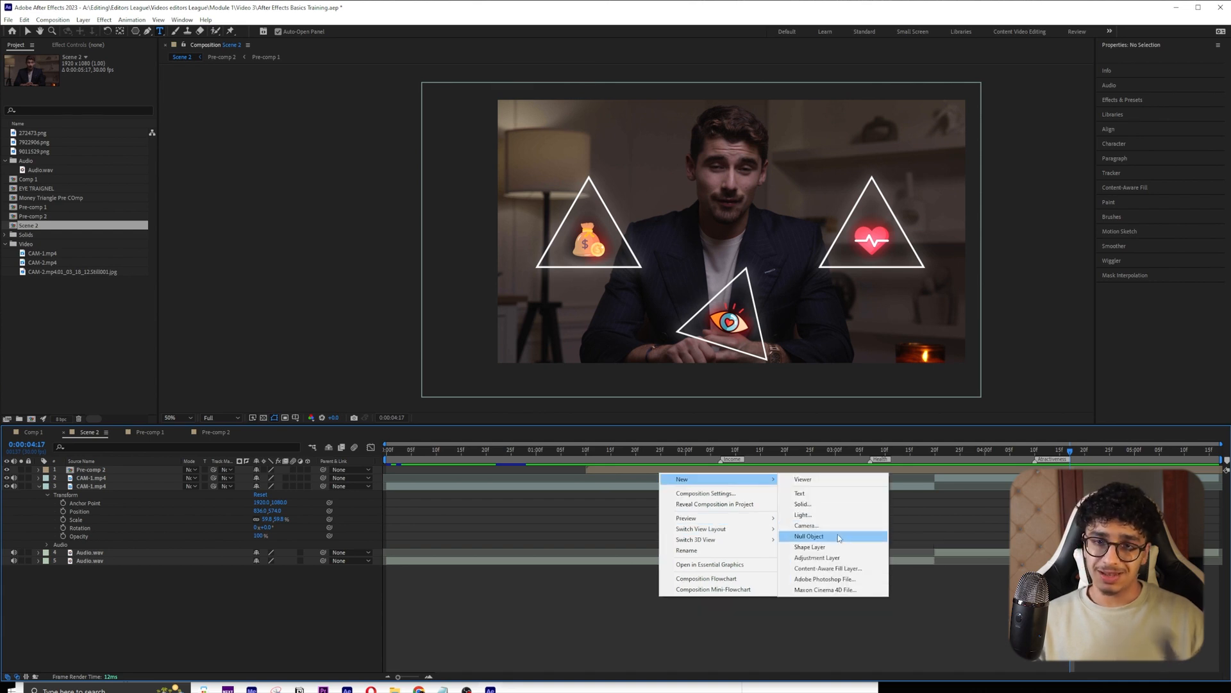
click(838, 537)
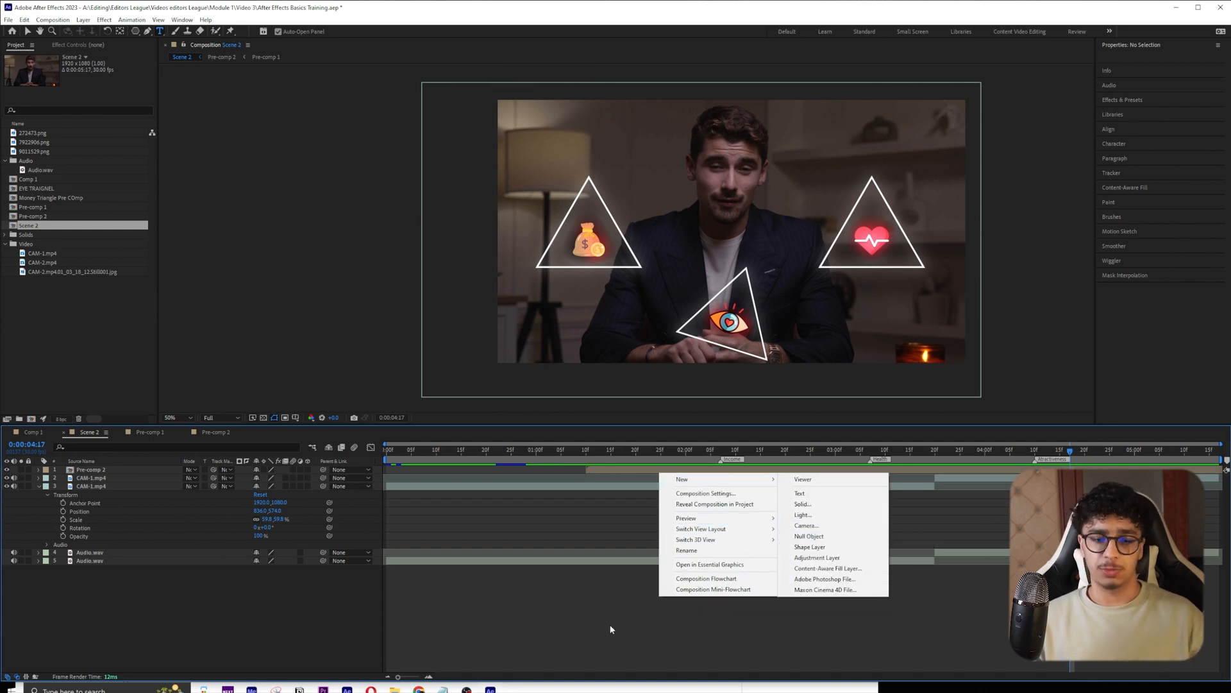
- Open Pre-comp 2, go to 0:00:03:19 and reveal the keyframed properties of the Pre-comp 1 layer
double_click(105, 473)
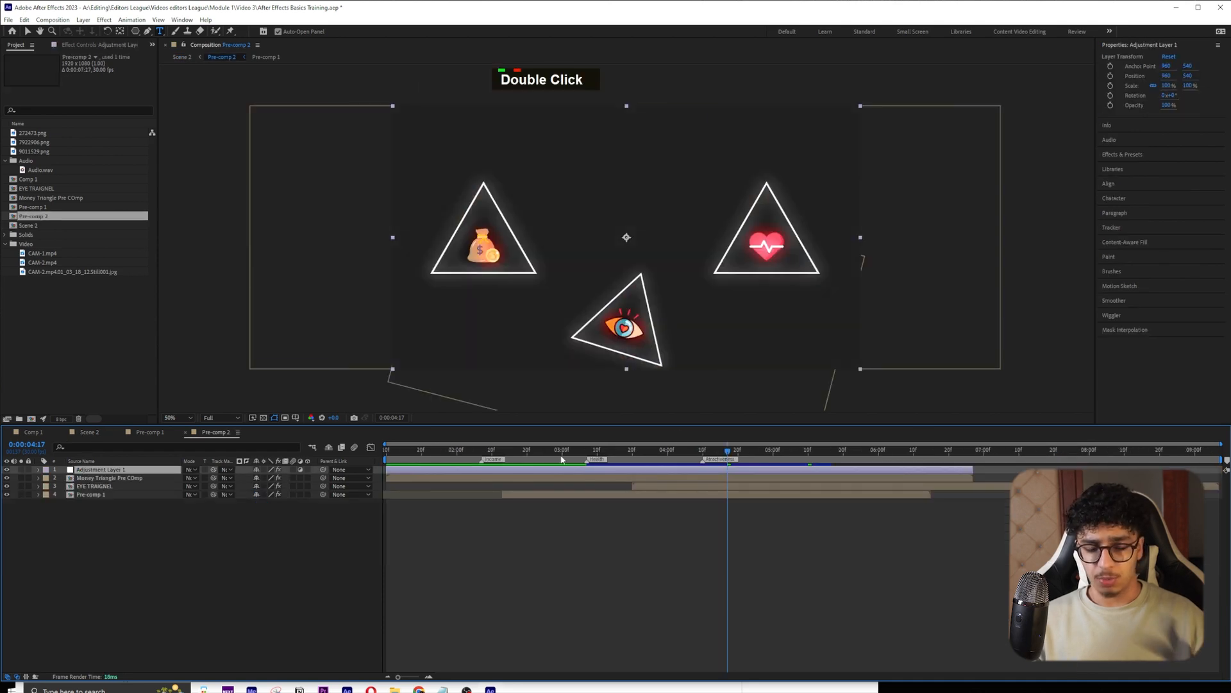
key(Page_Down)
drag(727, 454, 628, 448)
click(582, 494)
key(u)
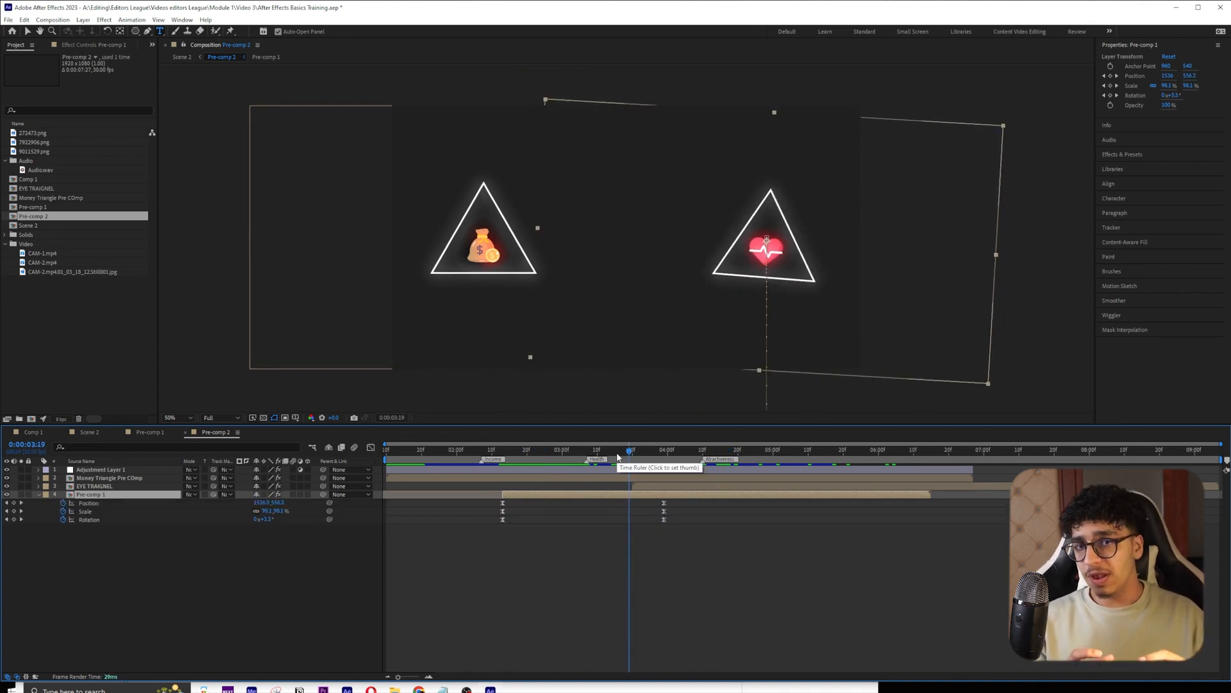
- Open the nested Pre-comp 1 and examine its triangle shape and heart icon layers with the Selection tool
double_click(80, 495)
click(749, 473)
click(744, 478)
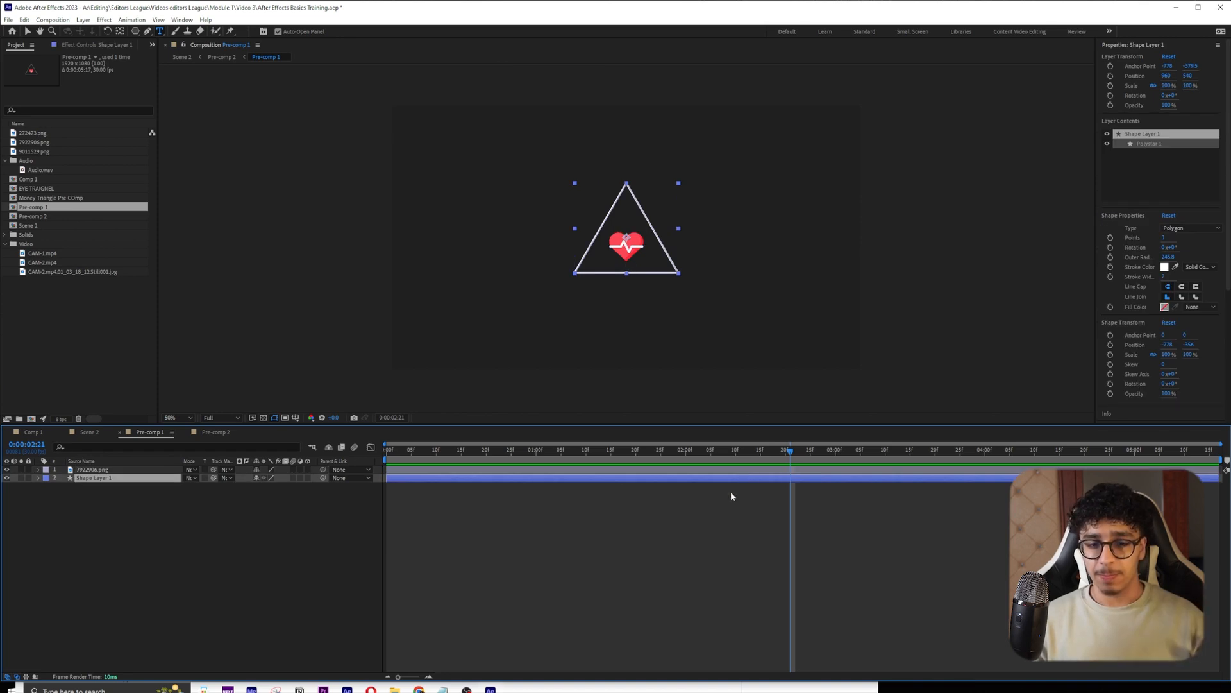
key(v)
drag(647, 232, 671, 219)
click(749, 536)
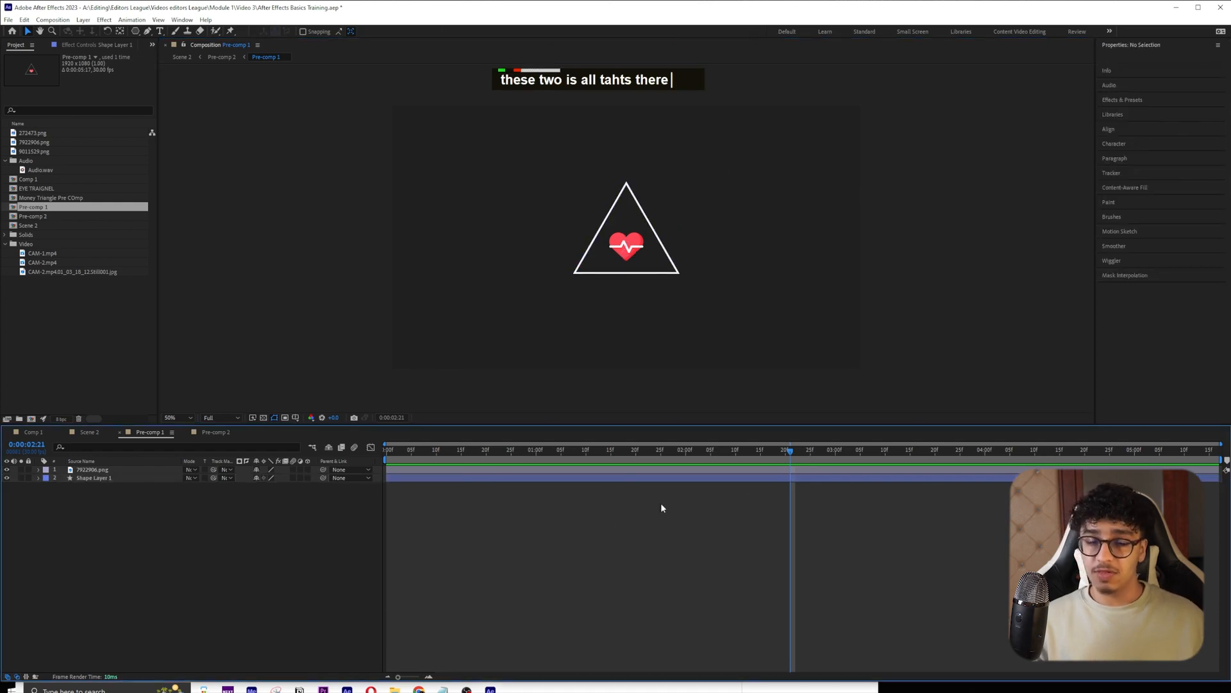
click(531, 69)
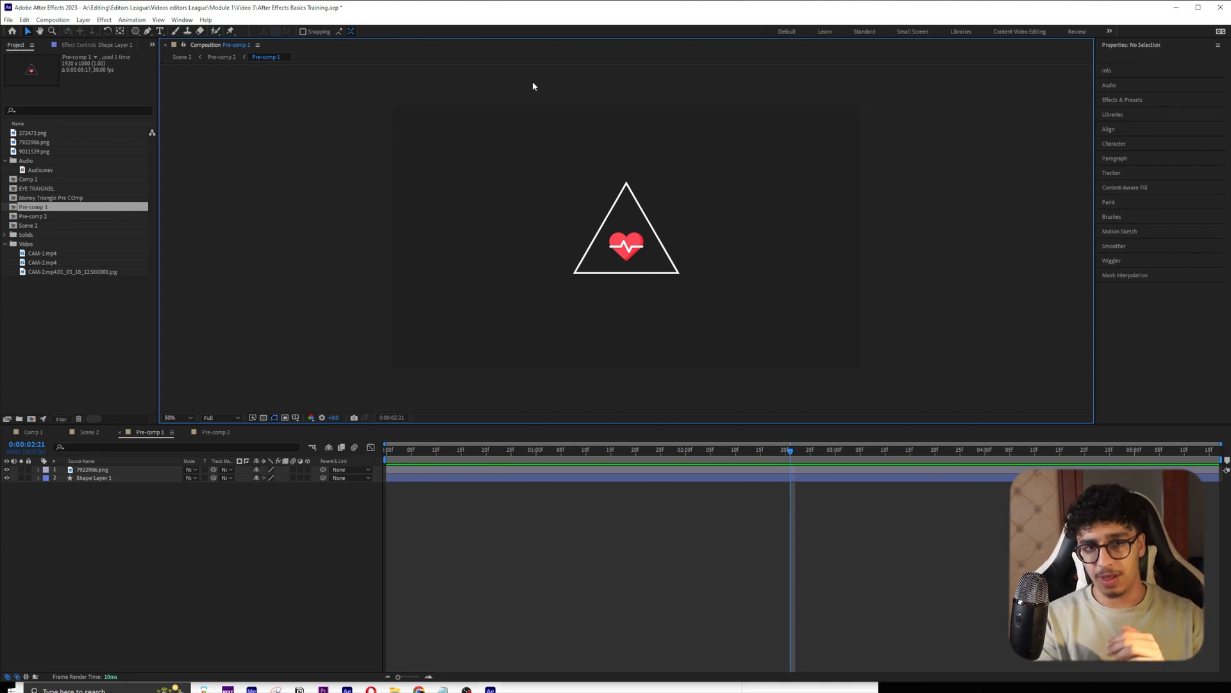
click(646, 240)
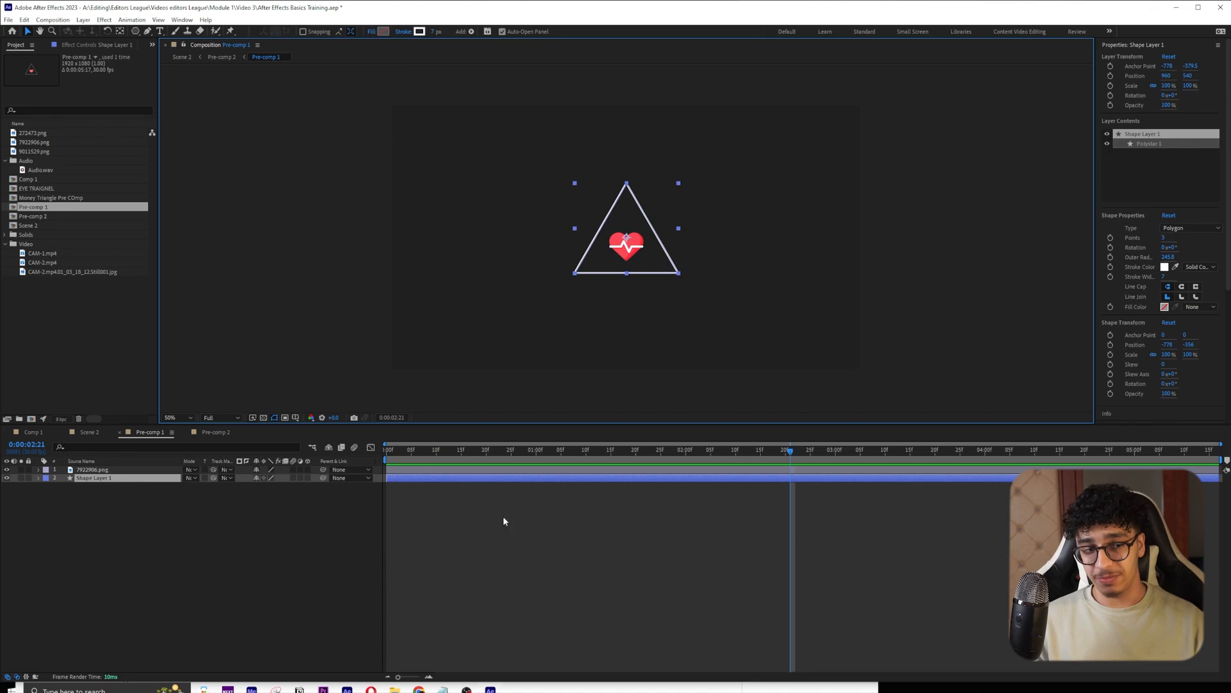
click(162, 511)
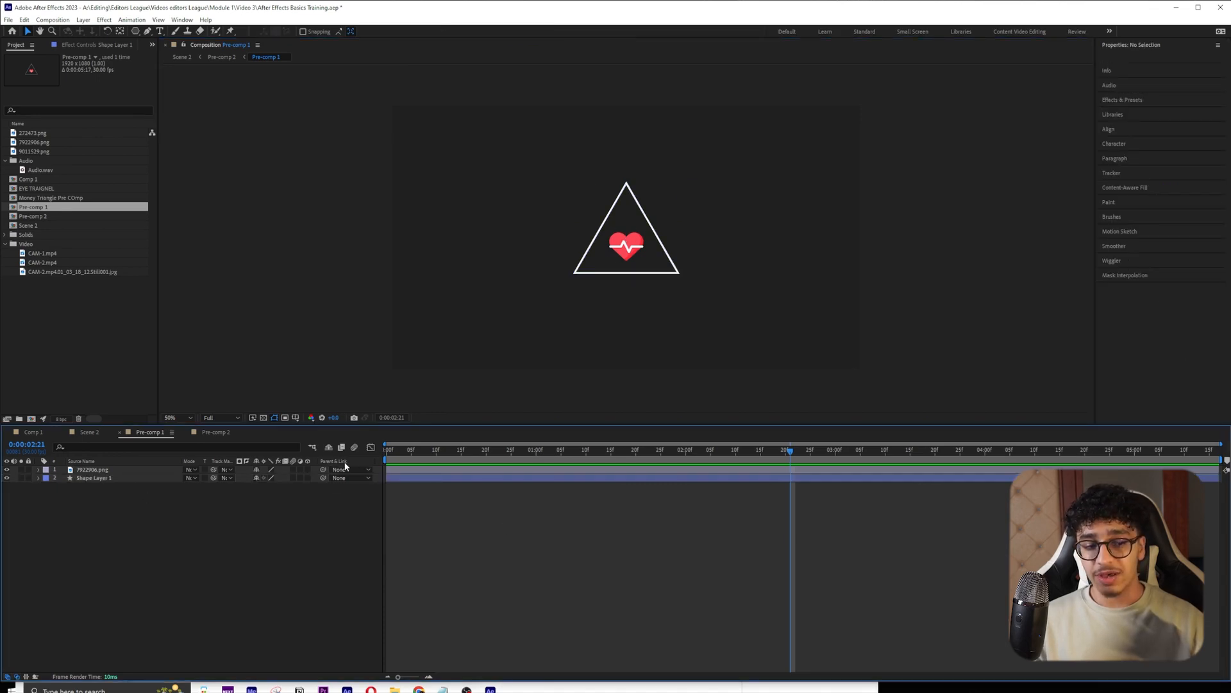
- Parent Shape Layer 1 to the 7922906.png heart layer and move the heart to test the link
click(129, 479)
click(325, 487)
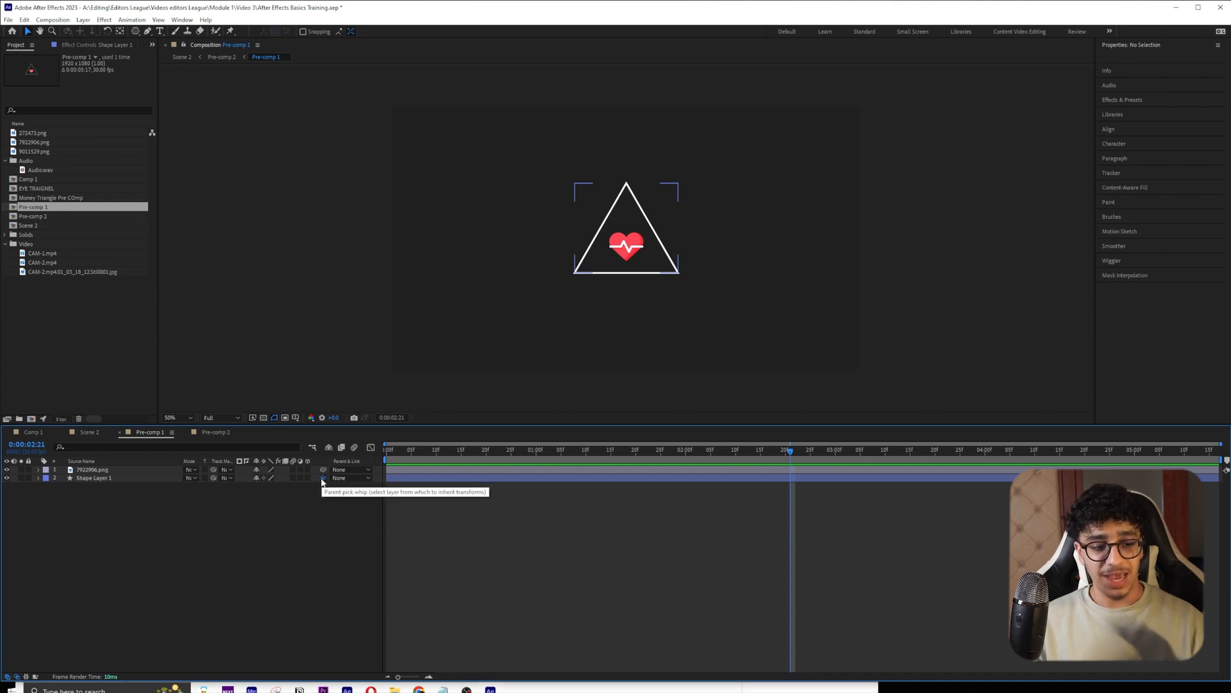
drag(322, 477, 111, 473)
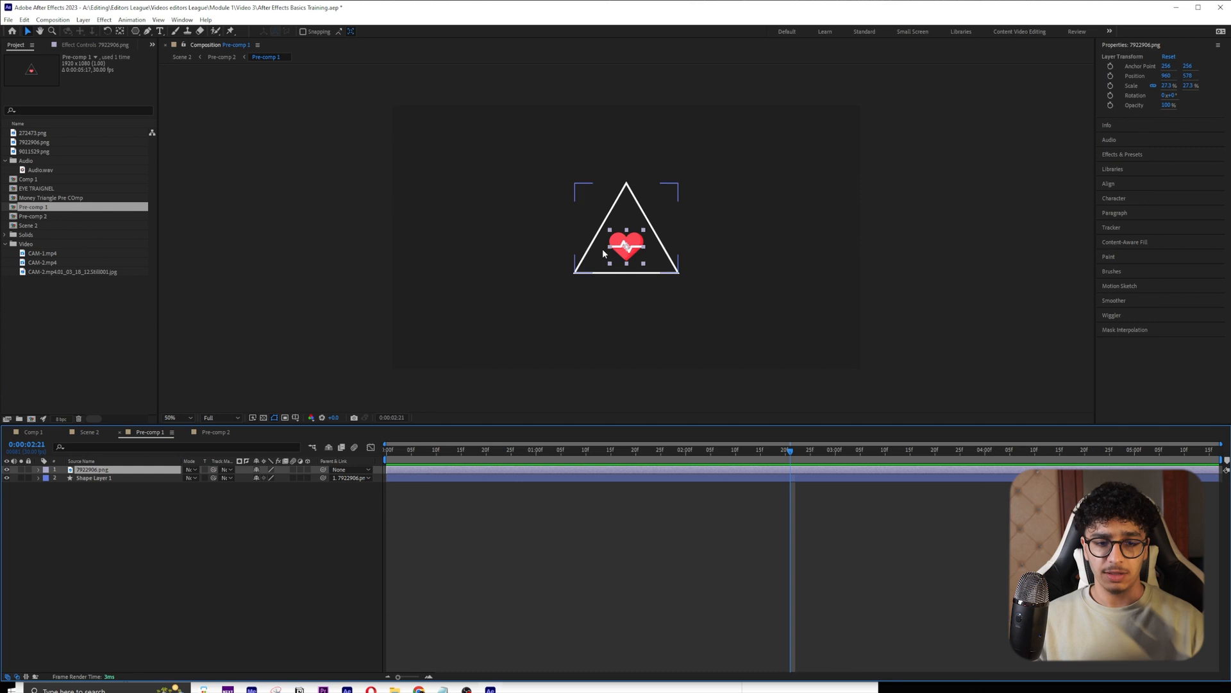
drag(639, 243, 705, 307)
- Move the parented triangle away from the heart on its own and undo that move
click(113, 478)
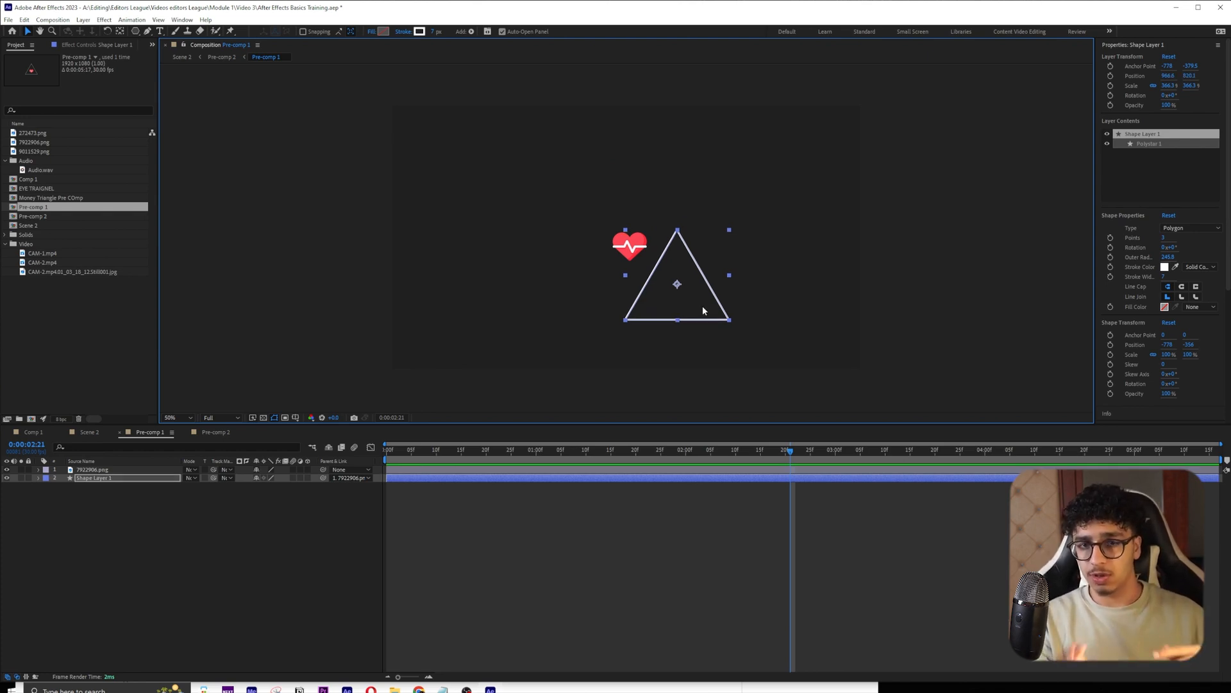
key(ctrl+z)
click(459, 489)
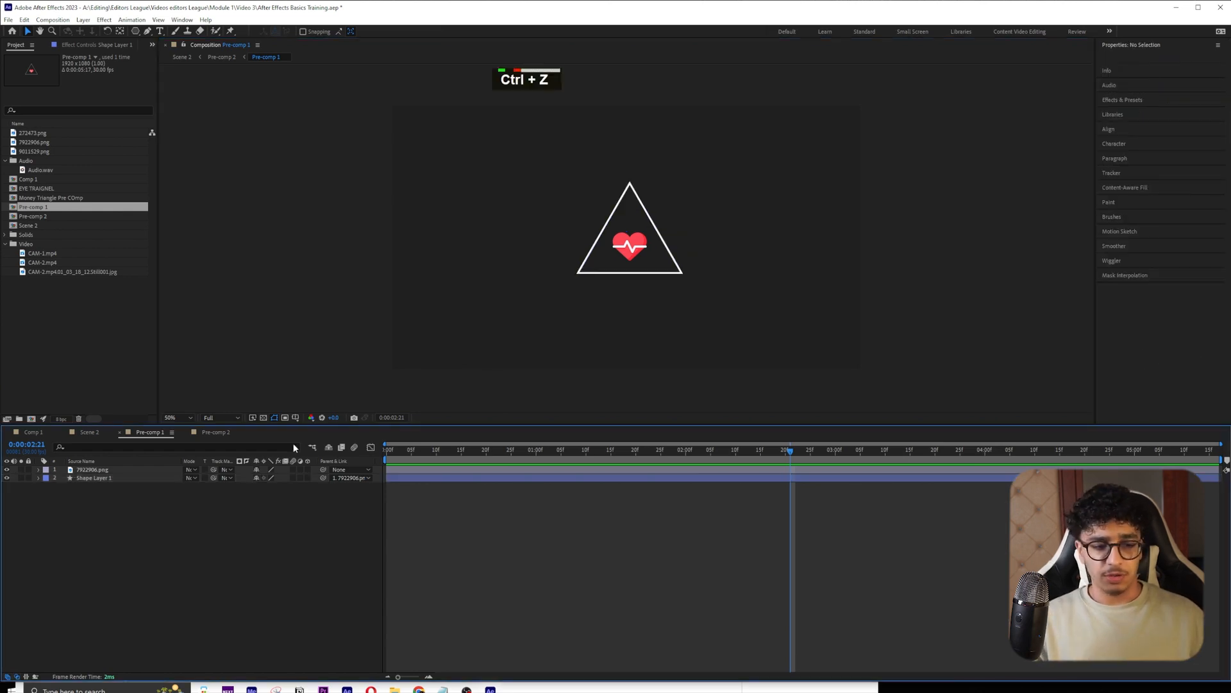
- Clear the parent of Shape Layer 1 and parent the 7922906.png heart layer to Shape Layer 1 instead
click(128, 470)
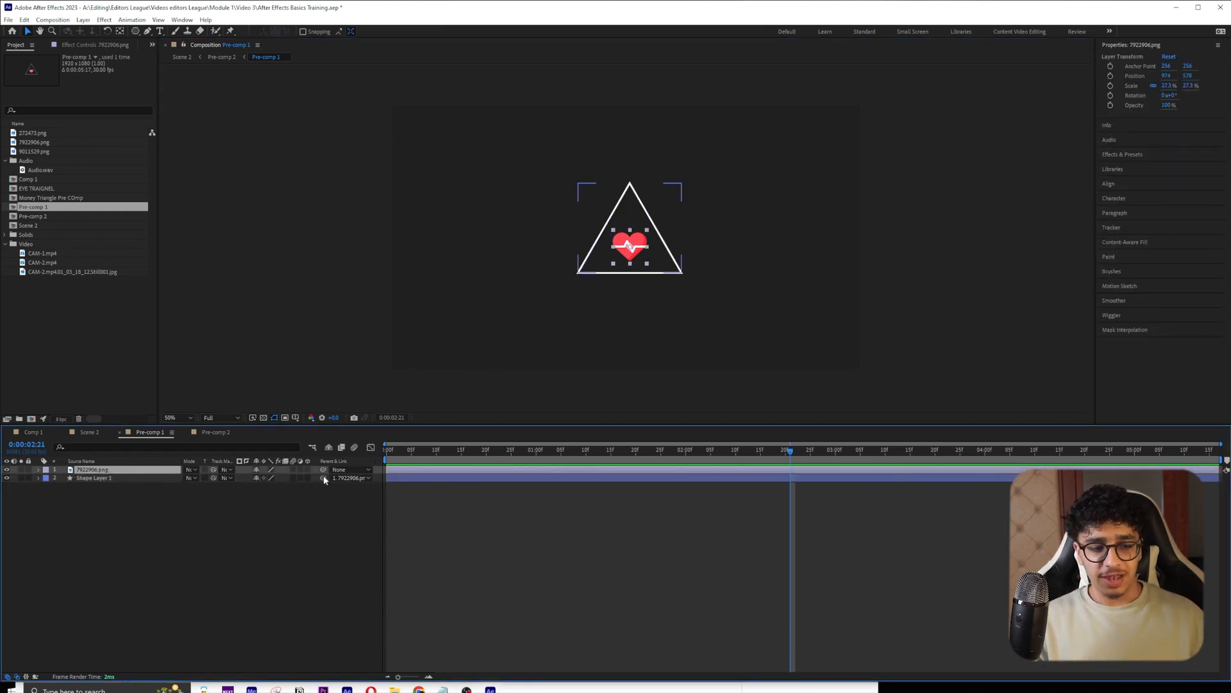
drag(323, 469, 100, 482)
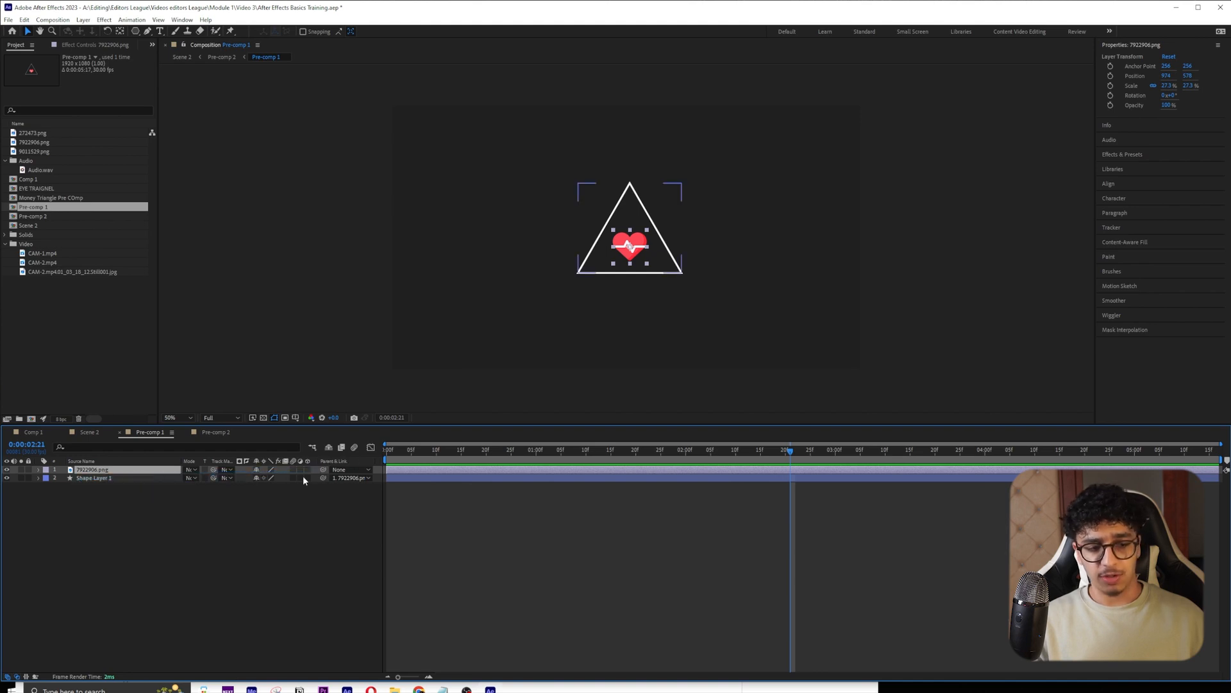
click(354, 479)
click(351, 489)
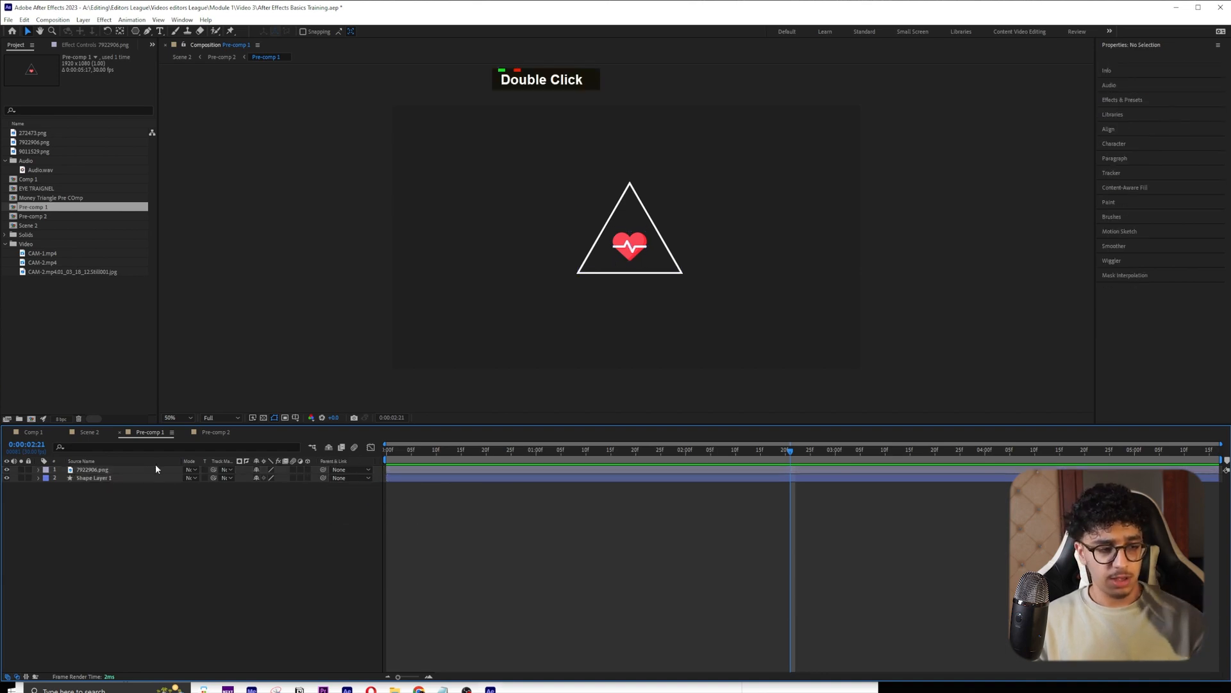
drag(324, 471, 118, 481)
- Move the triangle to test the parenting, and centre it horizontally and vertically in the composition
click(118, 479)
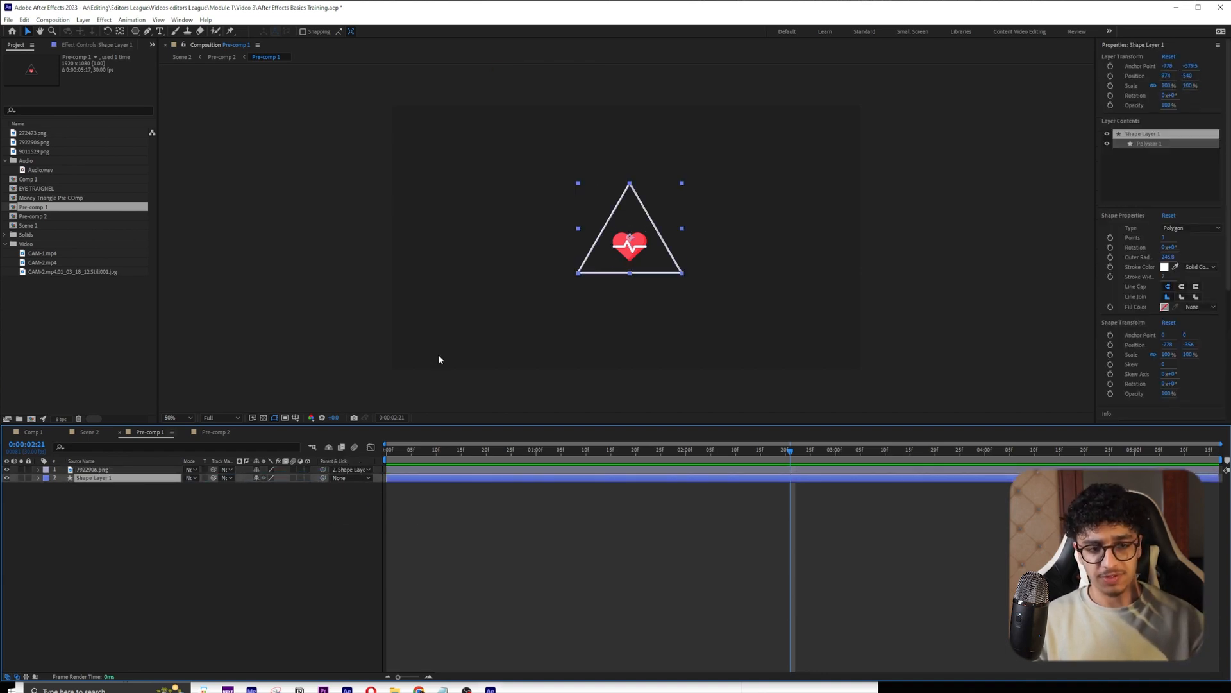
drag(638, 240, 675, 216)
click(1155, 44)
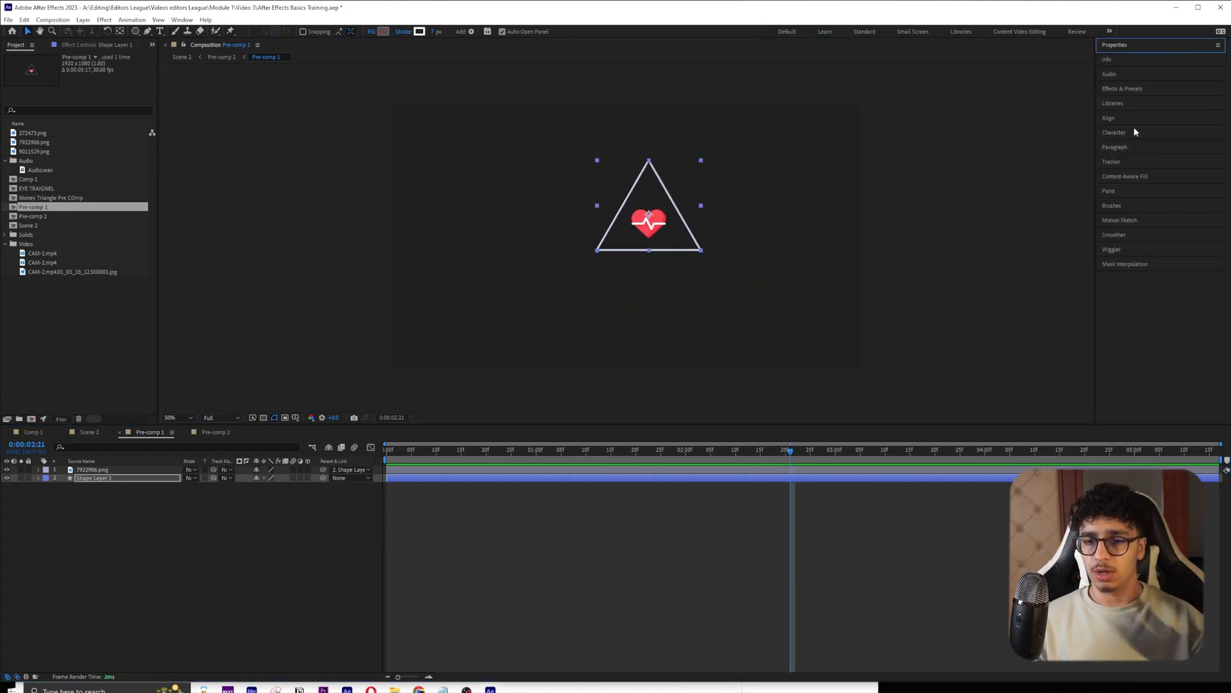
click(1134, 125)
click(1123, 142)
click(1172, 142)
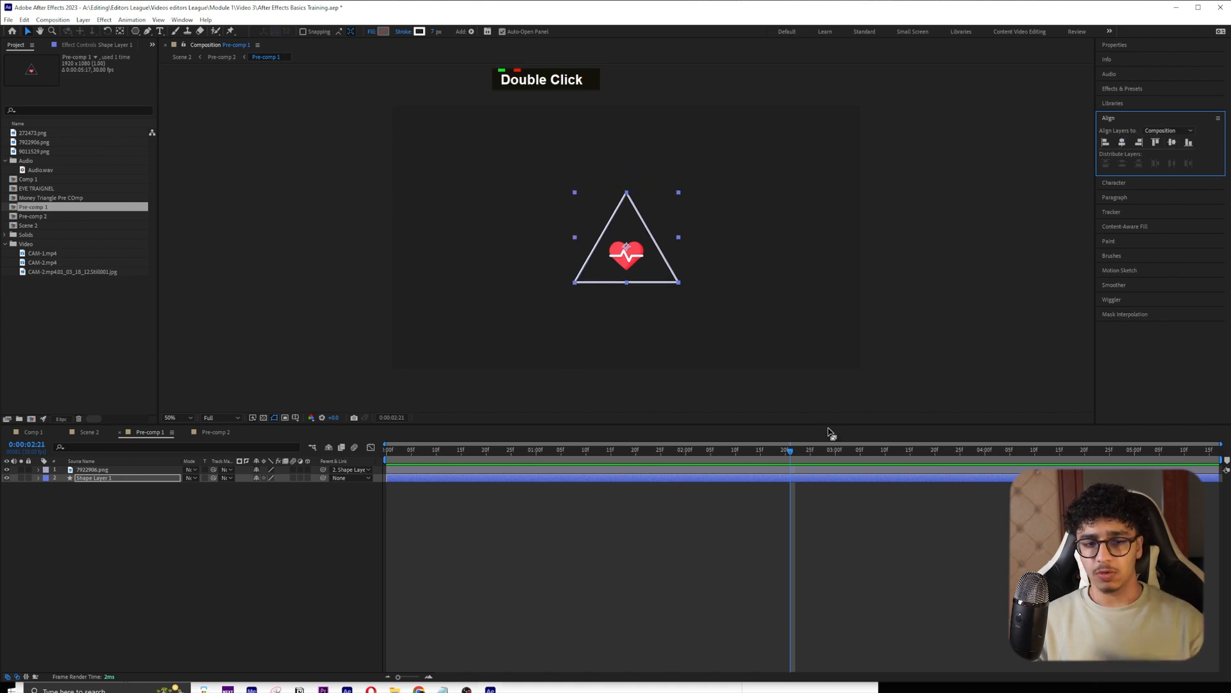
- Rotate Shape Layer 1 counterclockwise through its Rotation property to turn the triangle together with the parented heart
click(684, 500)
click(638, 233)
key(r)
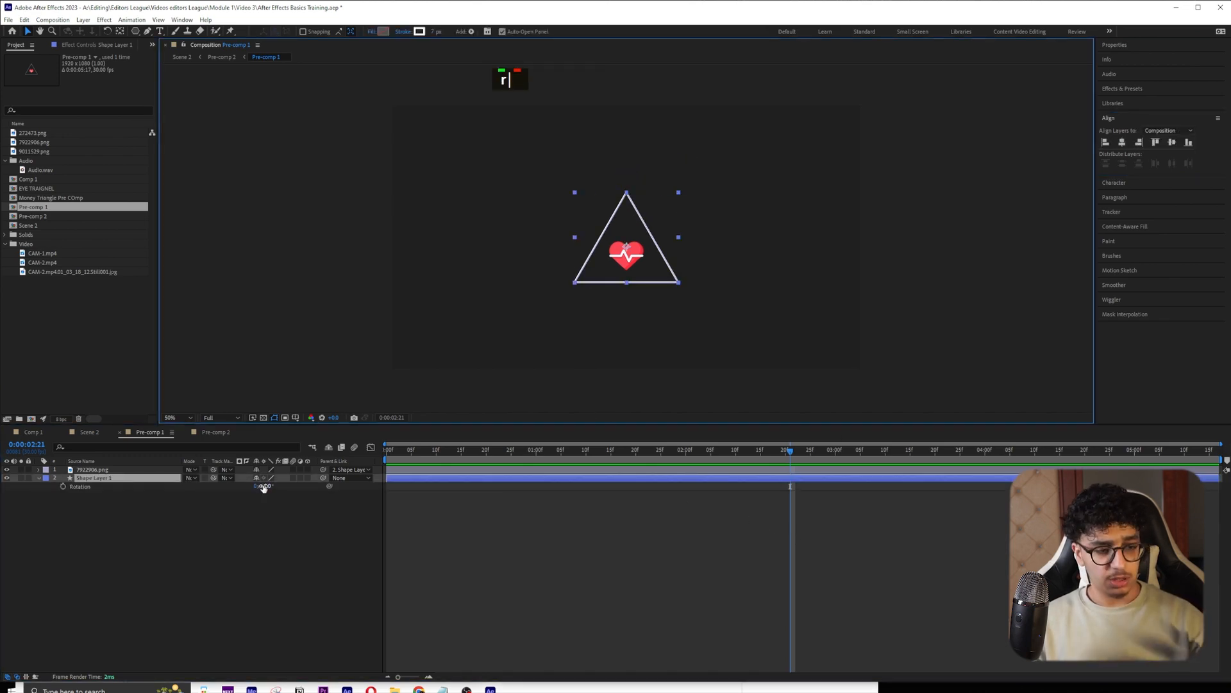
mouse_move(265, 487)
mouse_down()
mouse_move(618, 485)
mouse_move(244, 485)
mouse_up()
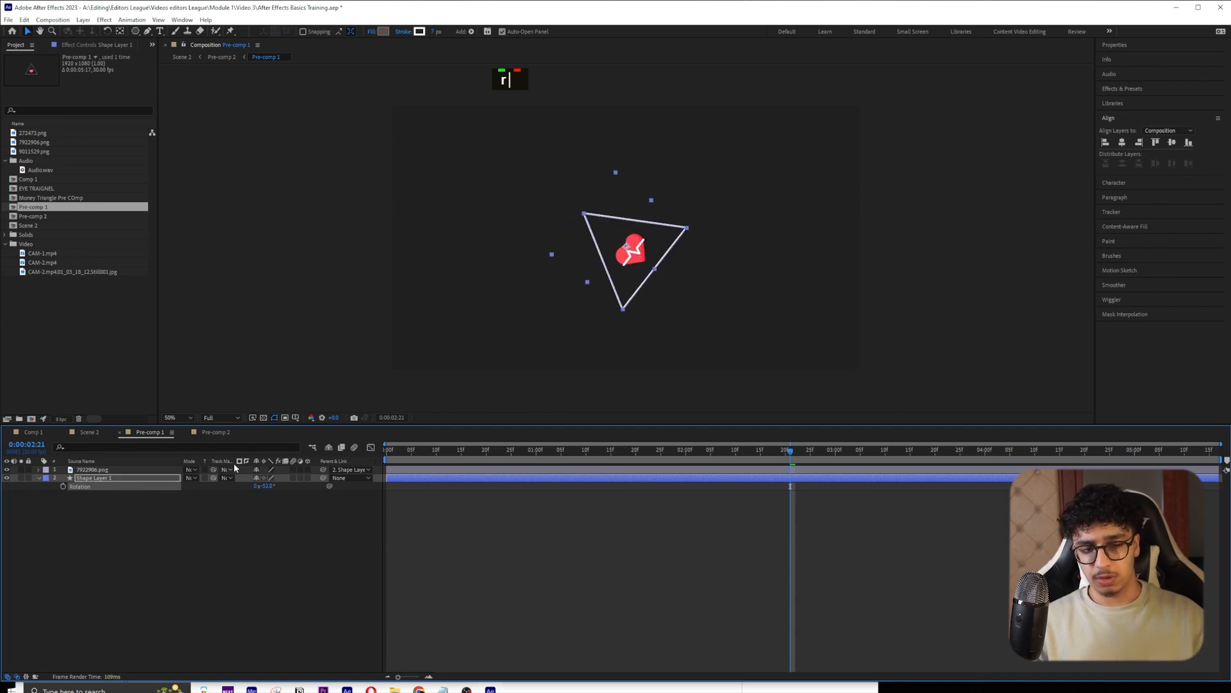
- Undo the rotation of Shape Layer 1 and deselect all layers
key(ctrl+z)
key(v)
click(256, 528)
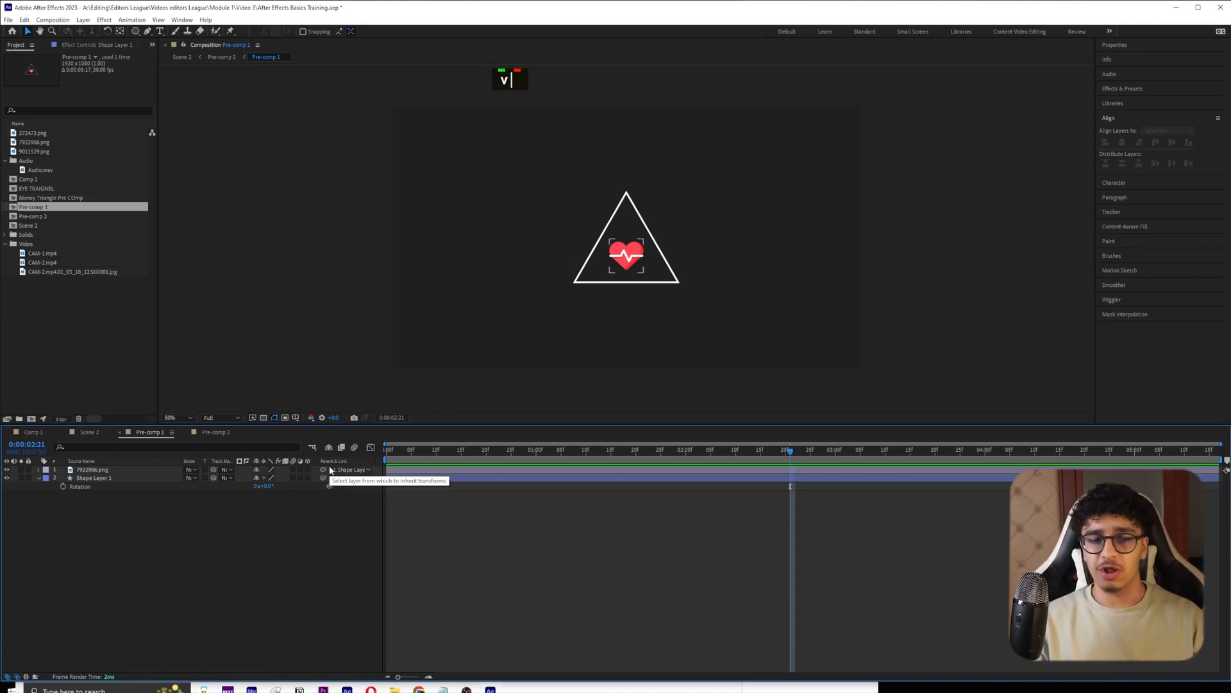
- Create a null object in Pre-comp 1 and move it to the empty area right of the triangle
right_click(570, 527)
mouse_move(652, 535)
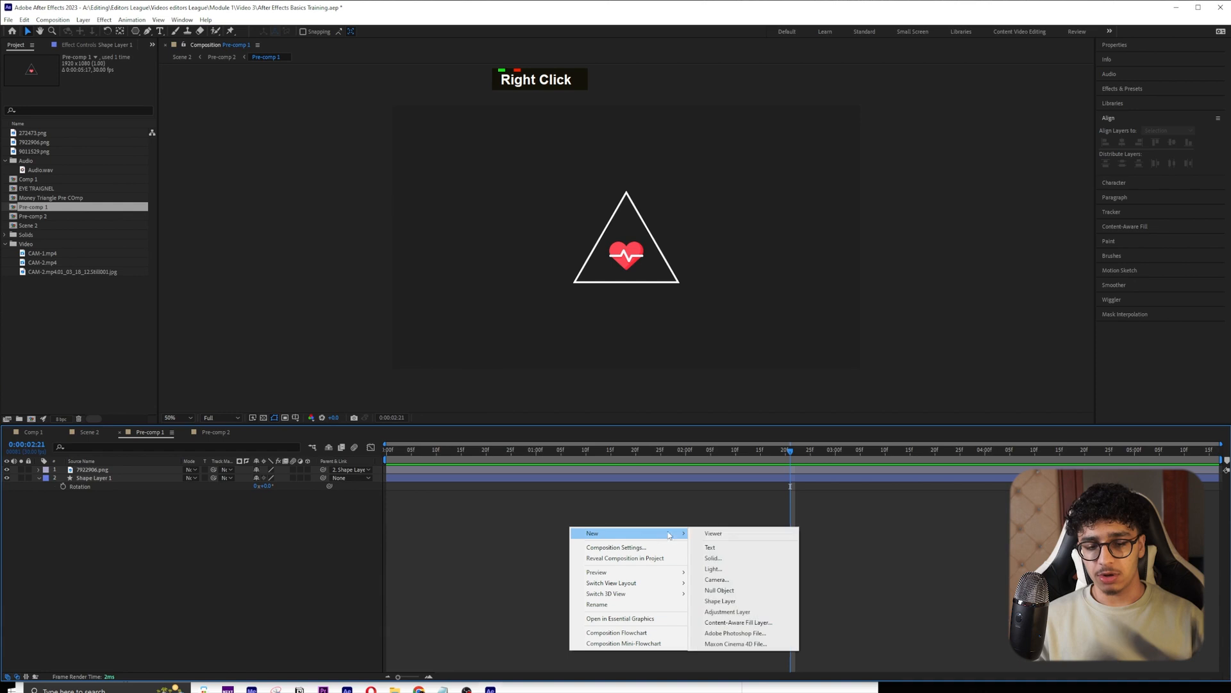
click(719, 590)
drag(628, 239, 750, 177)
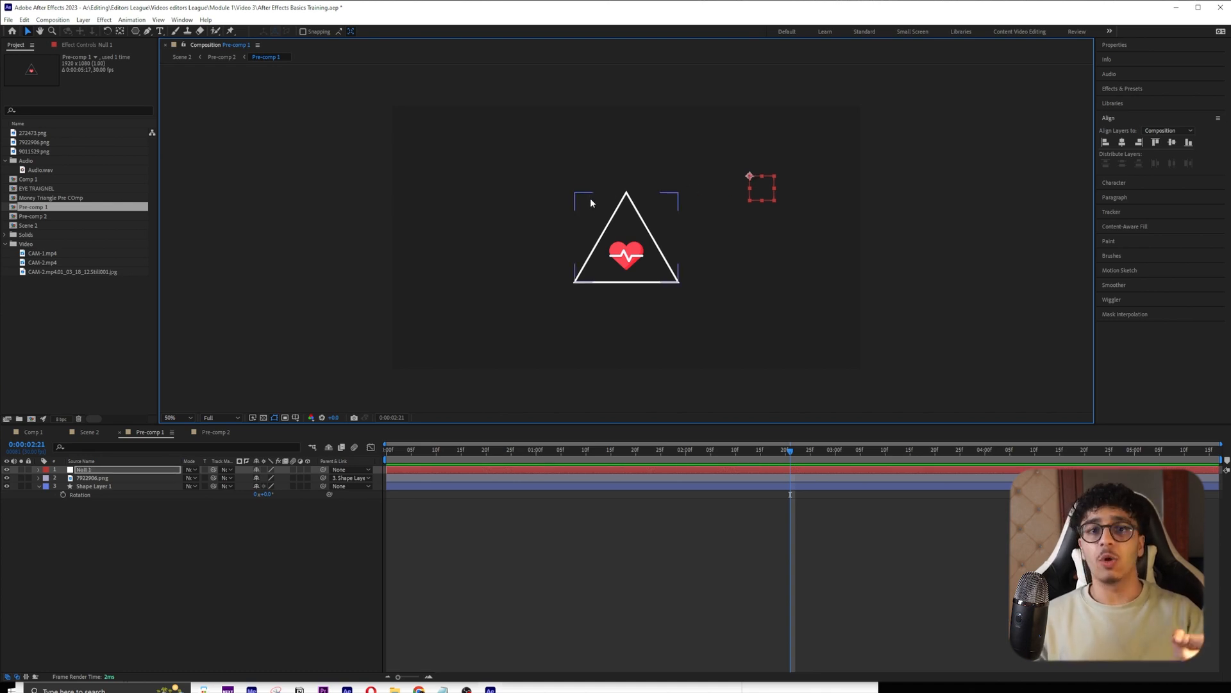
drag(755, 197, 777, 226)
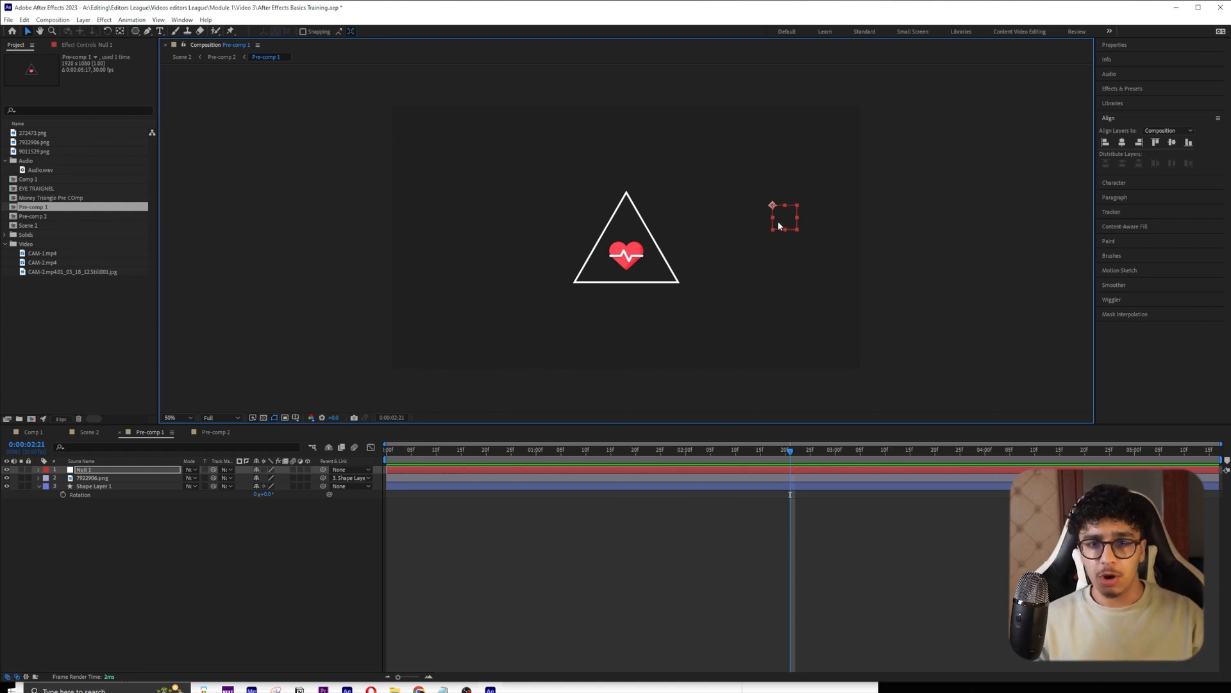
- Parent both the 7922906.png heart layer and Shape Layer 1 to Null 1
click(127, 479)
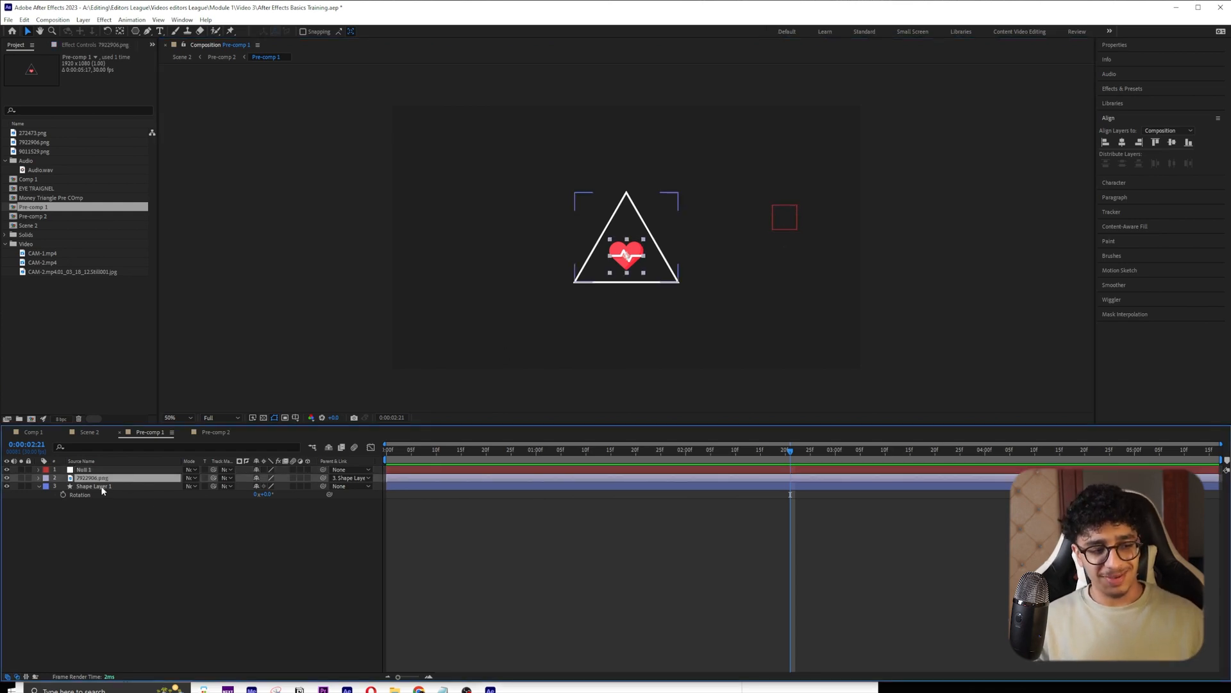
shift+click(124, 485)
drag(324, 478, 83, 470)
click(93, 469)
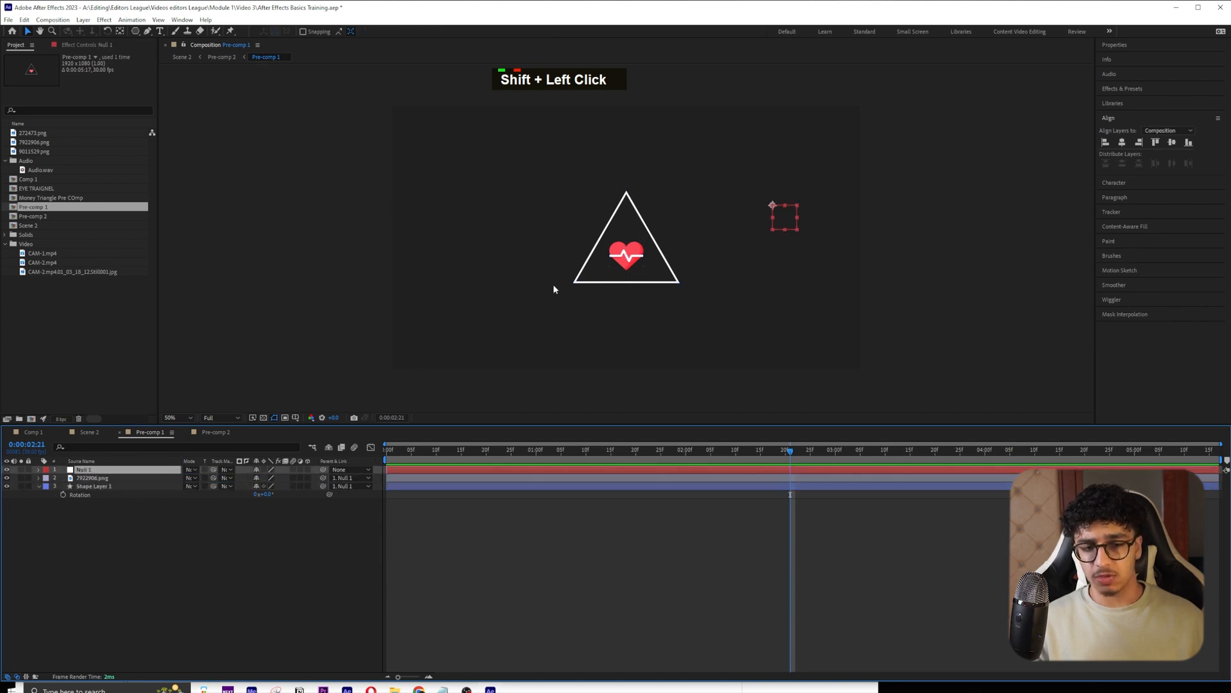
- Move Null 1 up and to the left in the composition to shift the parented heart and triangle together
mouse_move(794, 222)
mouse_down()
mouse_move(668, 244)
mouse_move(660, 211)
mouse_move(839, 222)
mouse_move(751, 237)
mouse_move(811, 213)
mouse_move(776, 219)
mouse_up()
click(271, 557)
click(133, 479)
ctrl+click(122, 486)
click(88, 468)
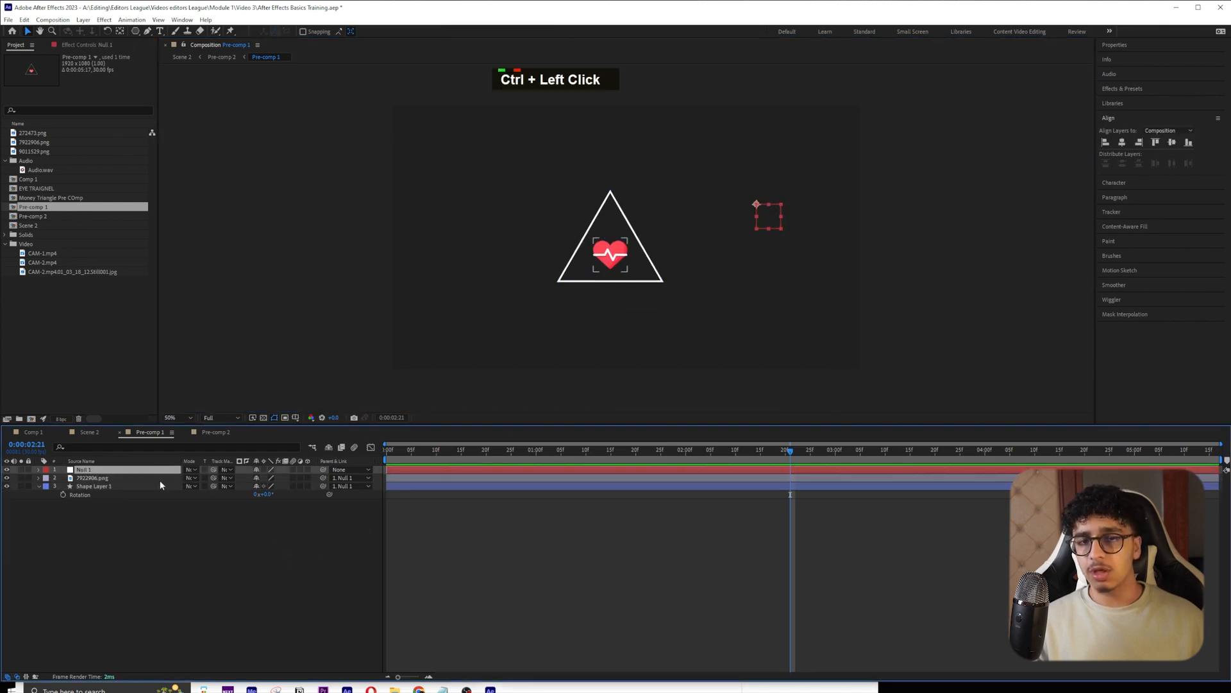
click(107, 479)
ctrl+click(107, 487)
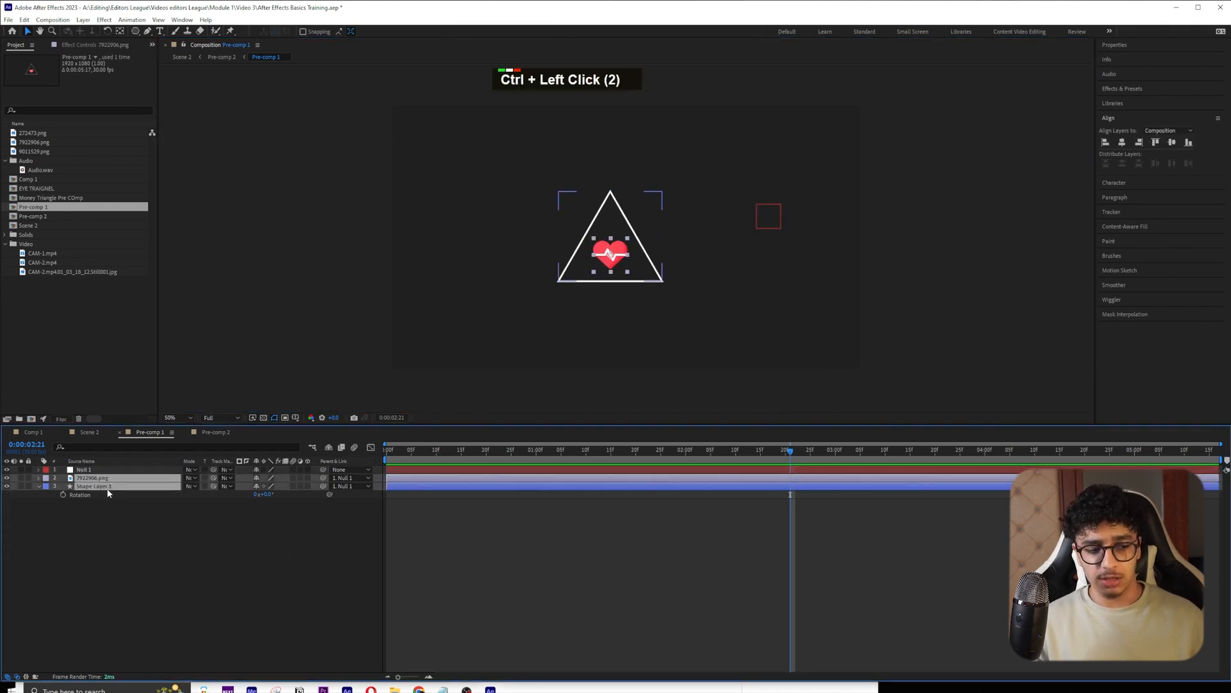
click(107, 470)
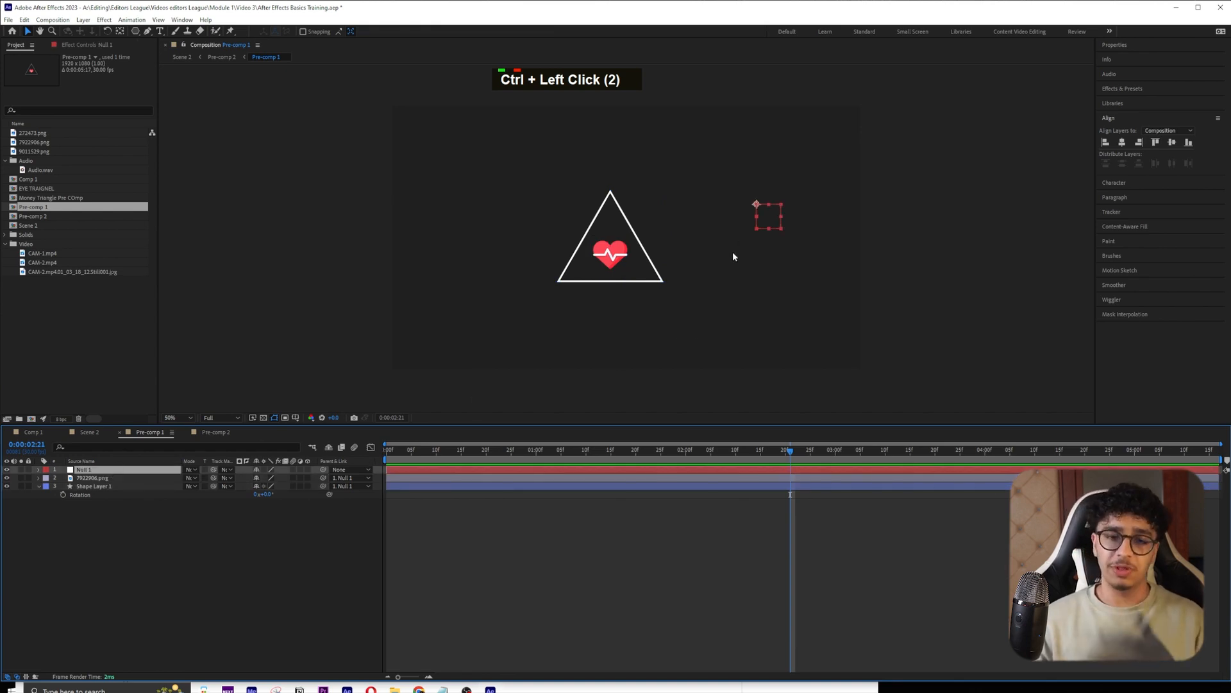
mouse_move(759, 217)
mouse_down()
mouse_move(746, 209)
mouse_move(759, 231)
mouse_move(738, 260)
mouse_move(777, 212)
mouse_move(783, 228)
mouse_move(749, 200)
mouse_up()
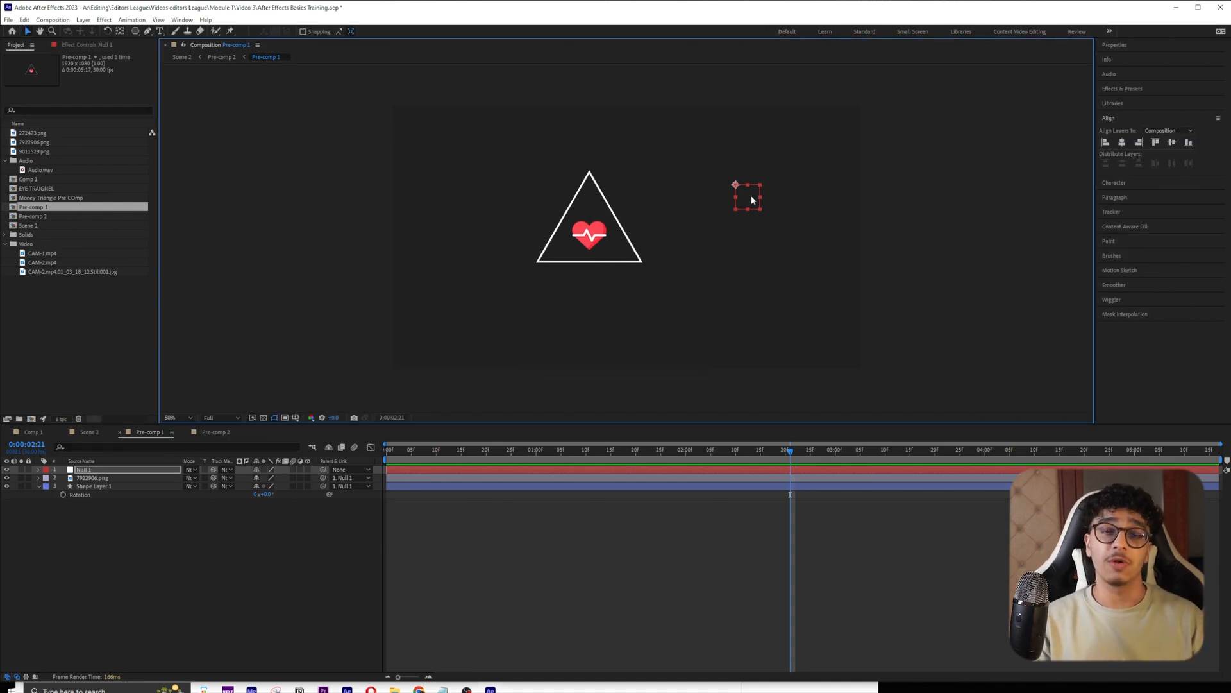
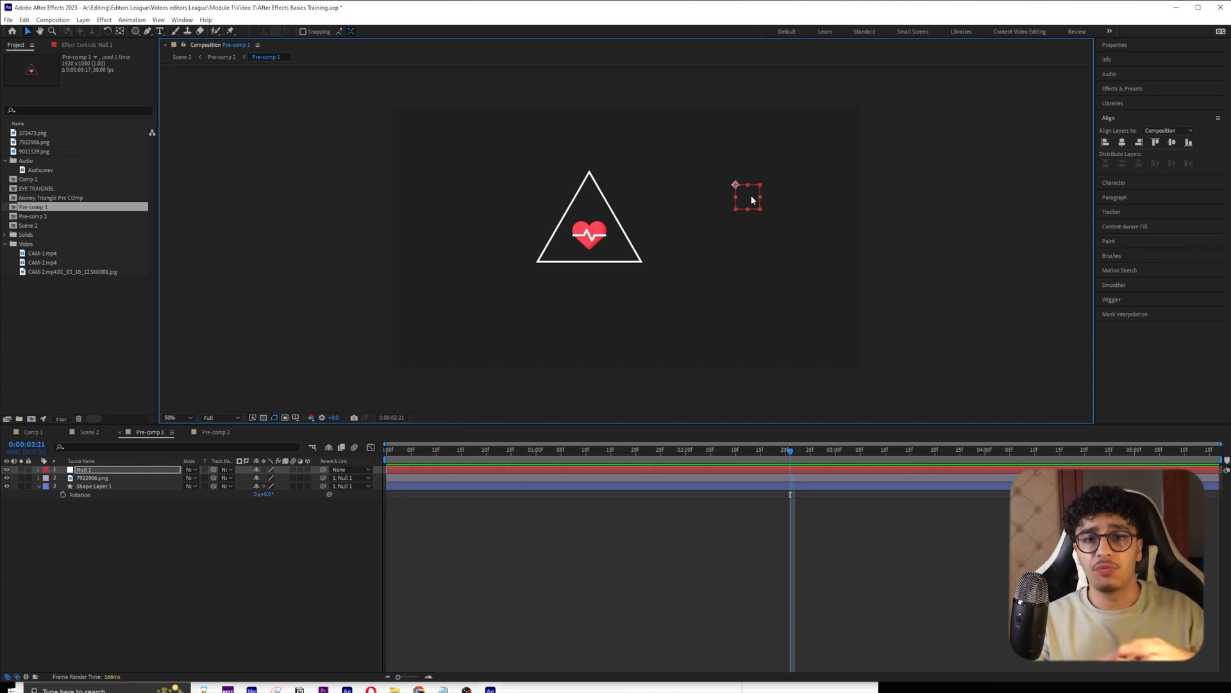
- Scrub through and play the Scene 2 composition to review the triangle animations over the footage
click(90, 432)
drag(931, 450, 399, 466)
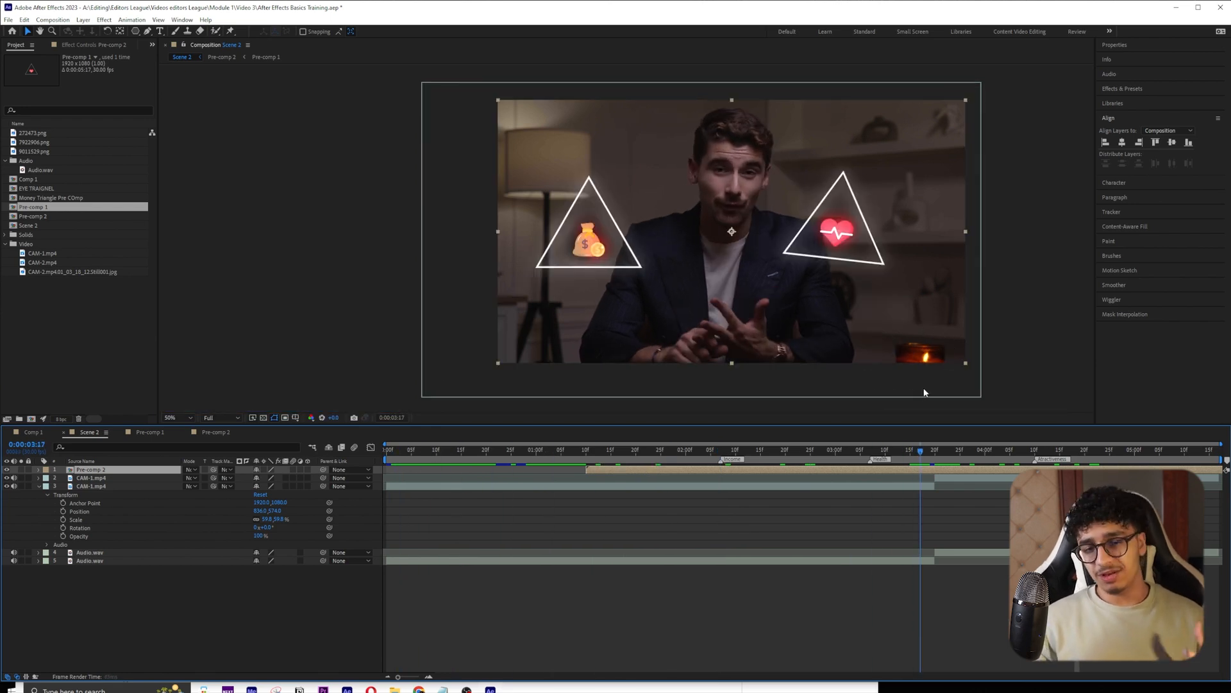
key(space)
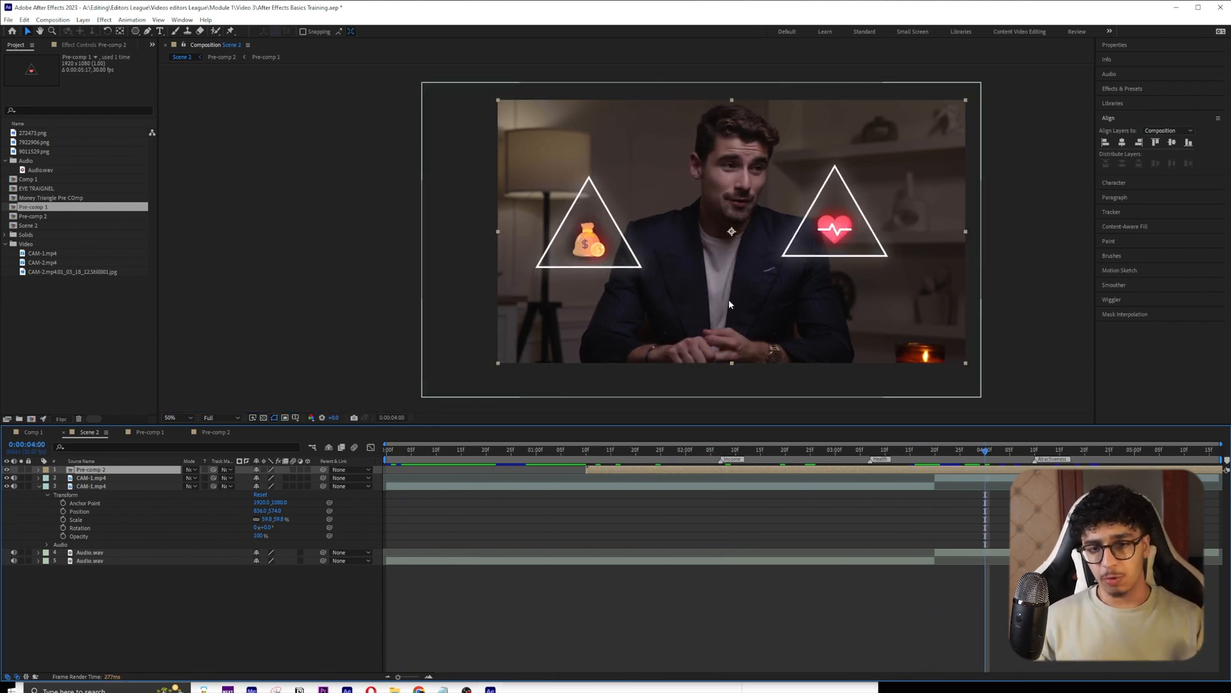
- Enable motion blur in Pre-comp 2 for the Pre-comp 1, EYE TRAIGNEL and Money Triangle Pre COmp layers
click(215, 432)
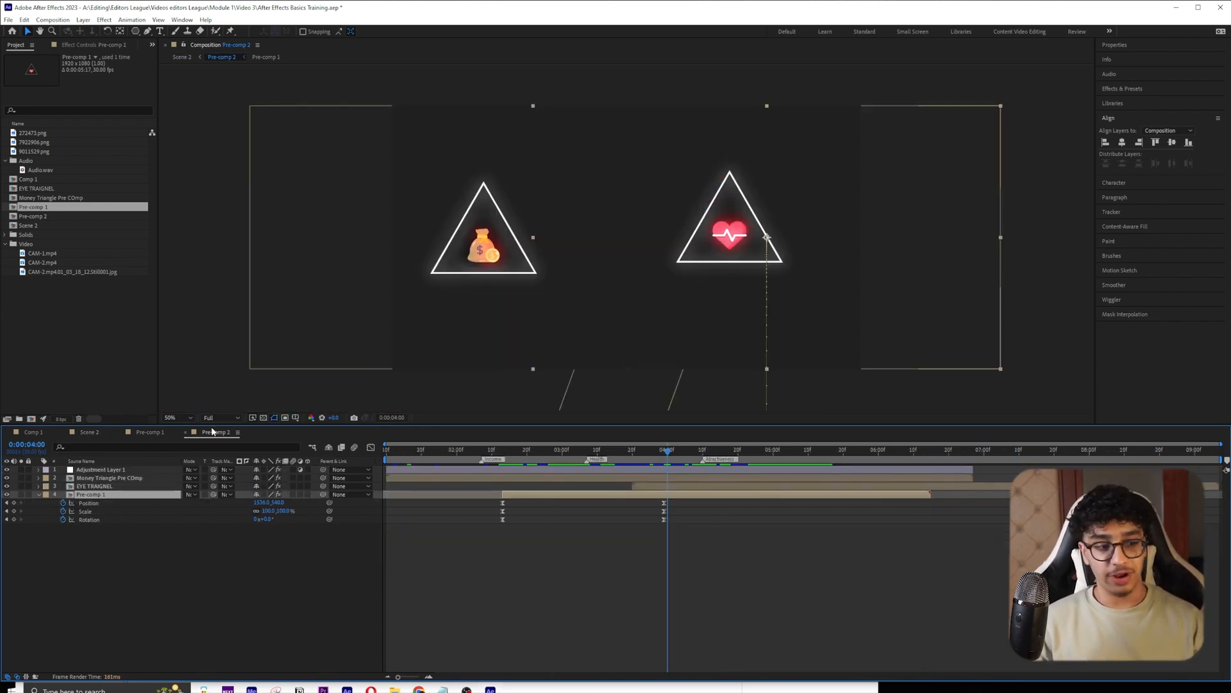
click(156, 430)
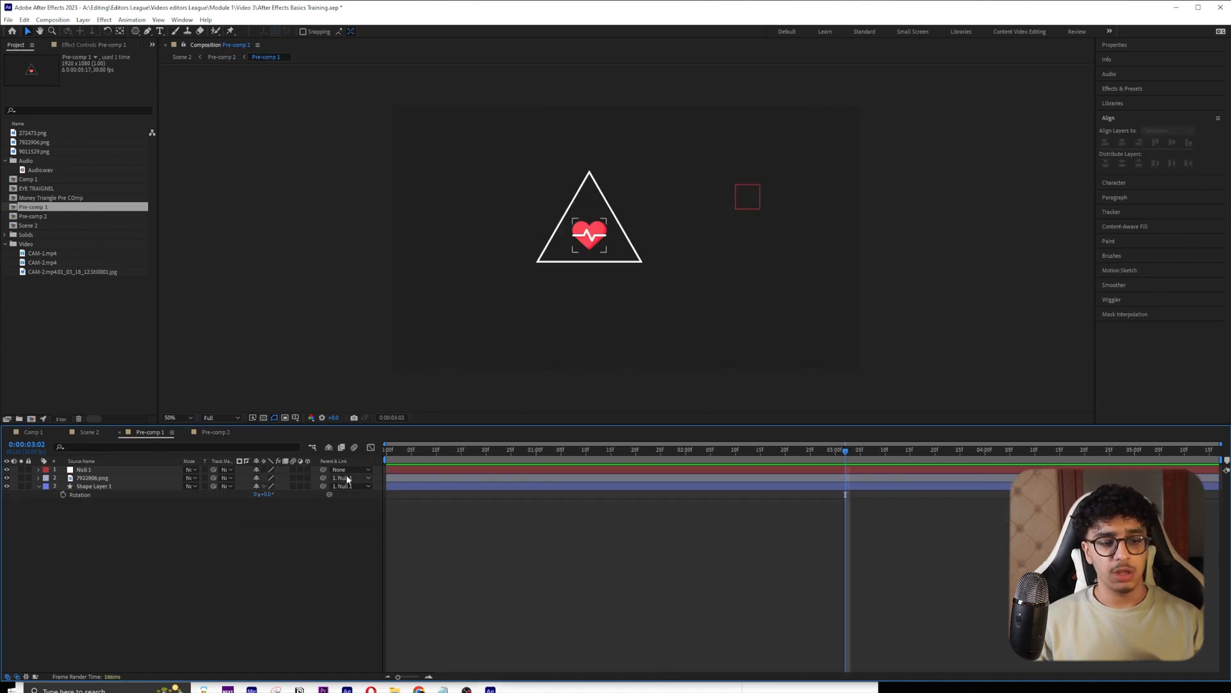
click(216, 432)
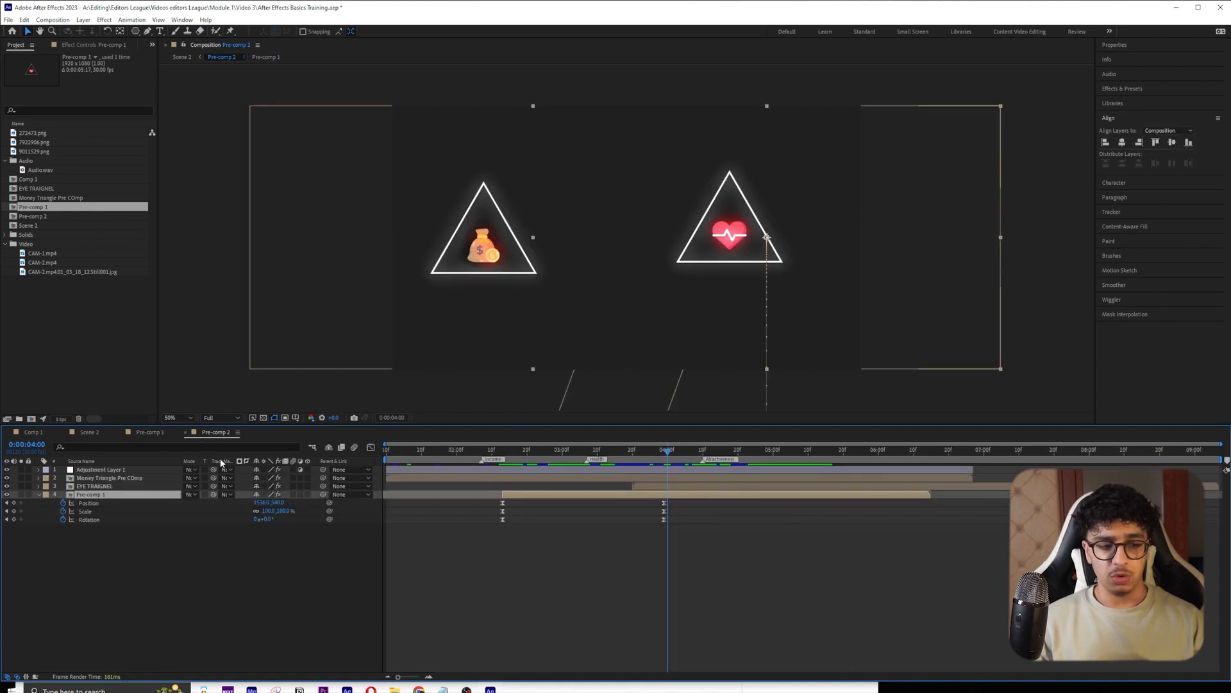
drag(634, 451, 538, 453)
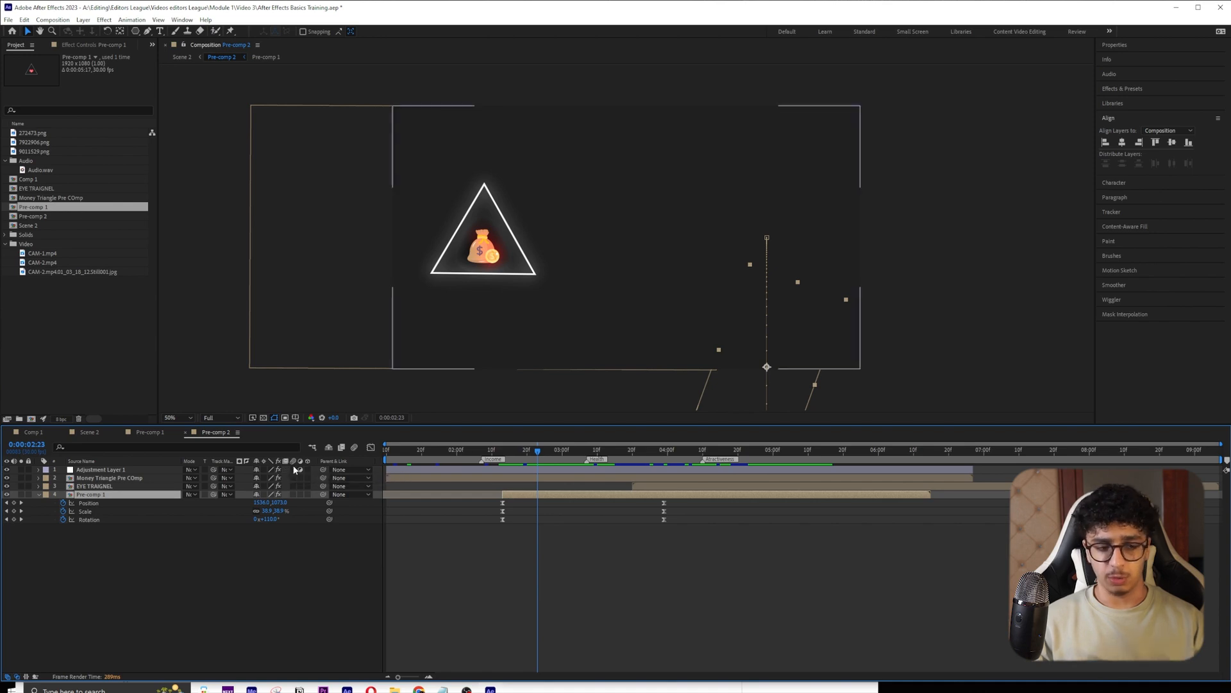
click(293, 493)
click(292, 486)
click(294, 477)
- Preview the blurred heart triangle and switch Pre-comp 1's motion blur off and on again to compare
key(space)
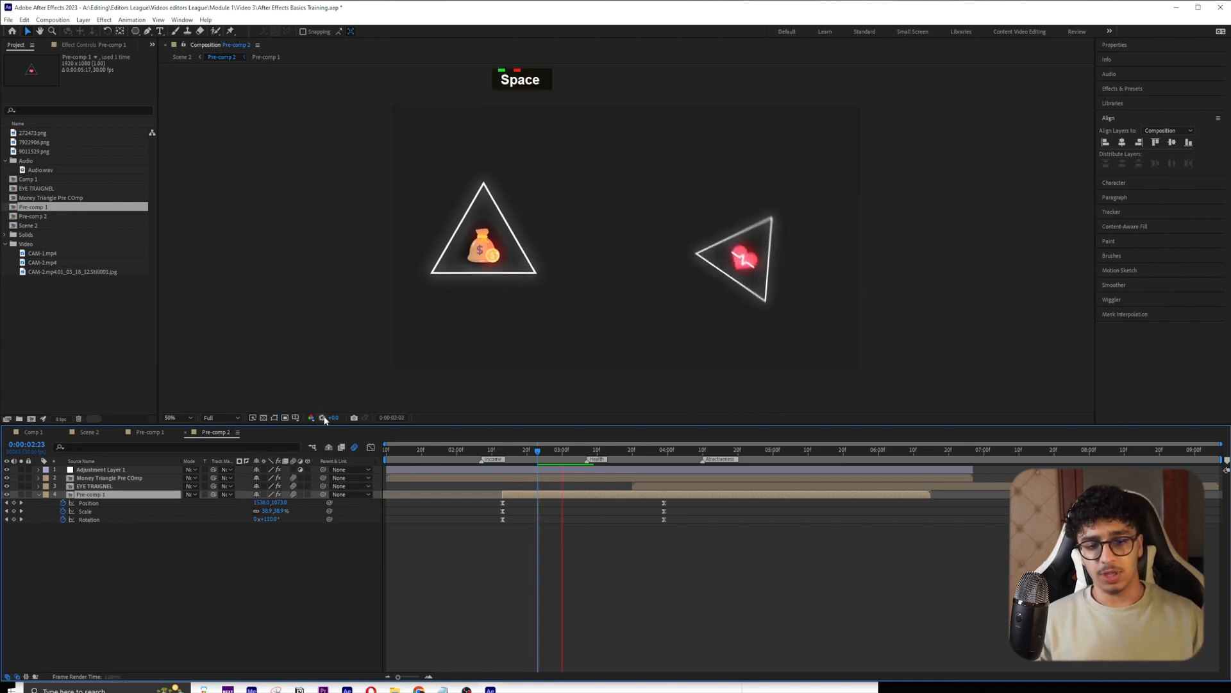
key(space)
drag(649, 452, 541, 443)
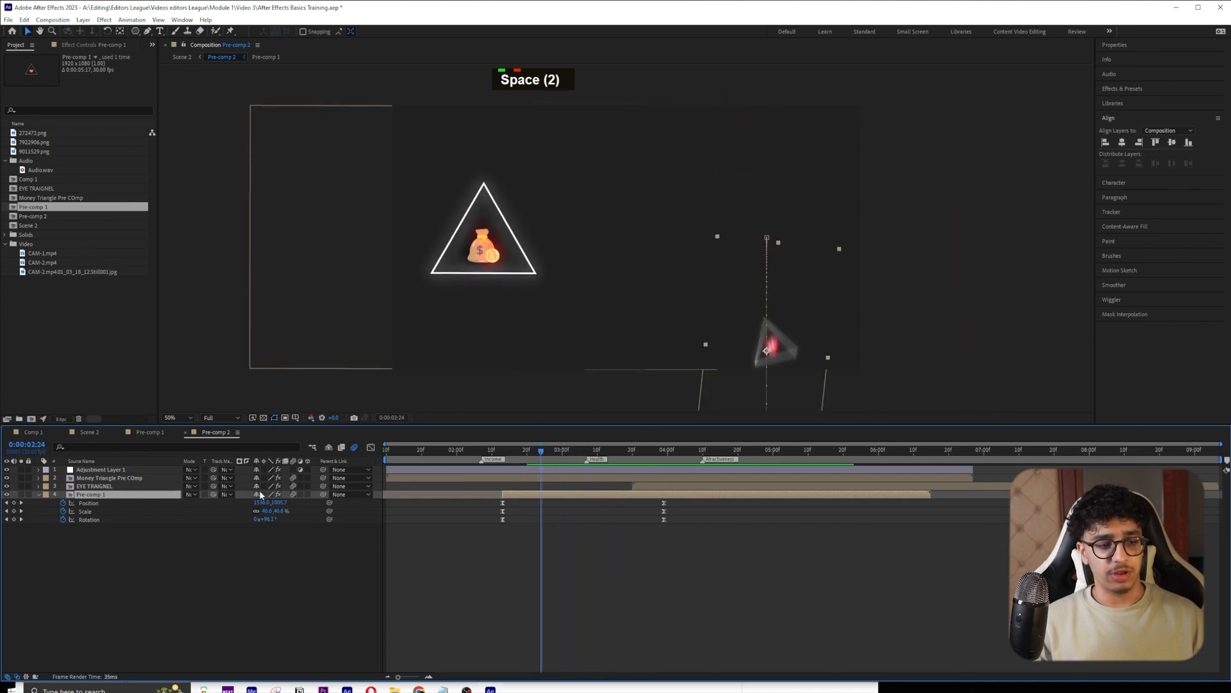
double_click(293, 494)
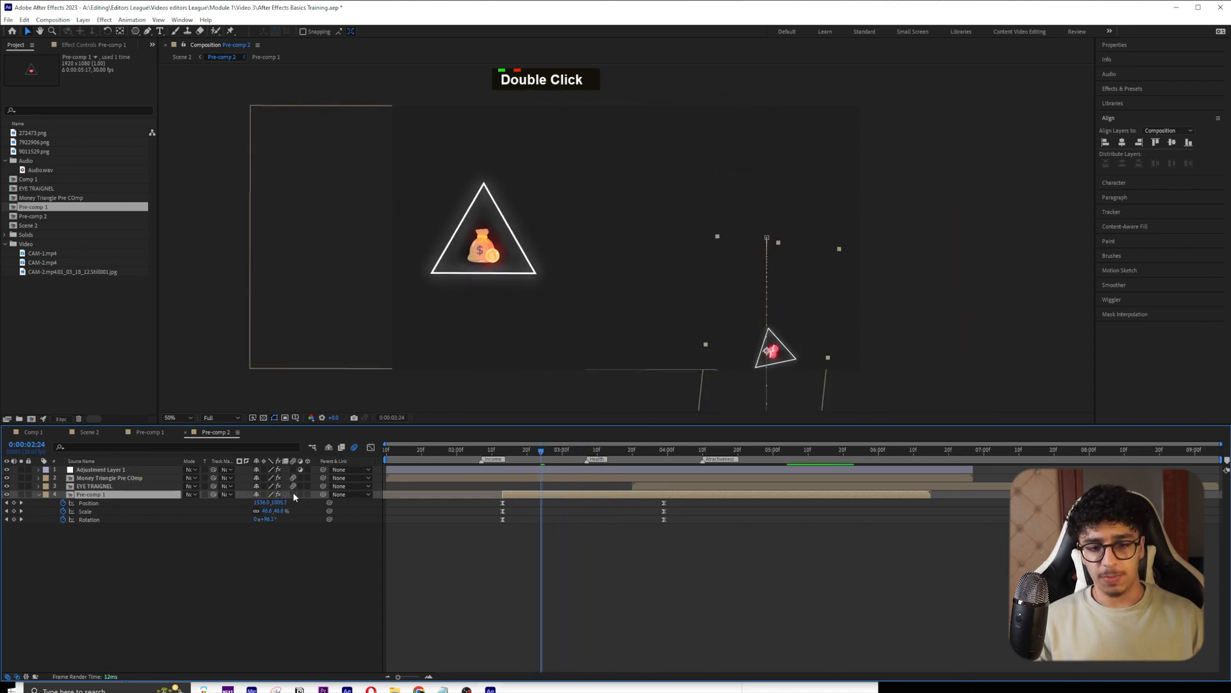
click(293, 494)
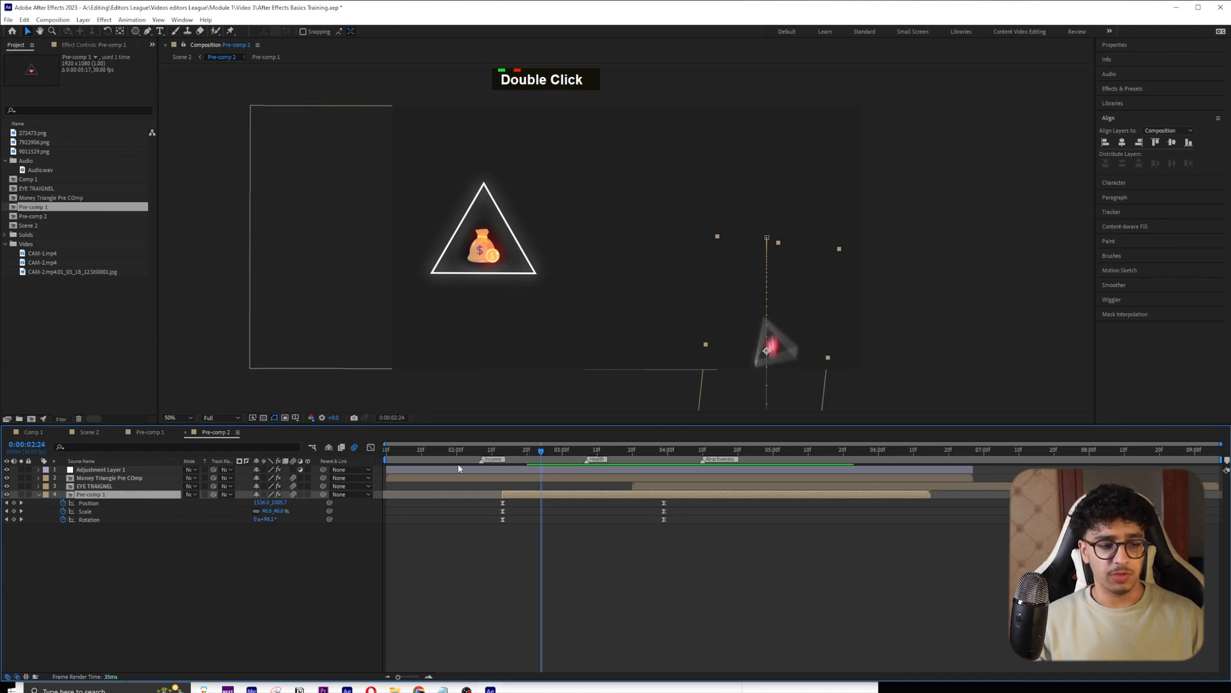
- Play the Pre-comp 2 animation from its start and examine the motion blur on the incoming triangles
key(space)
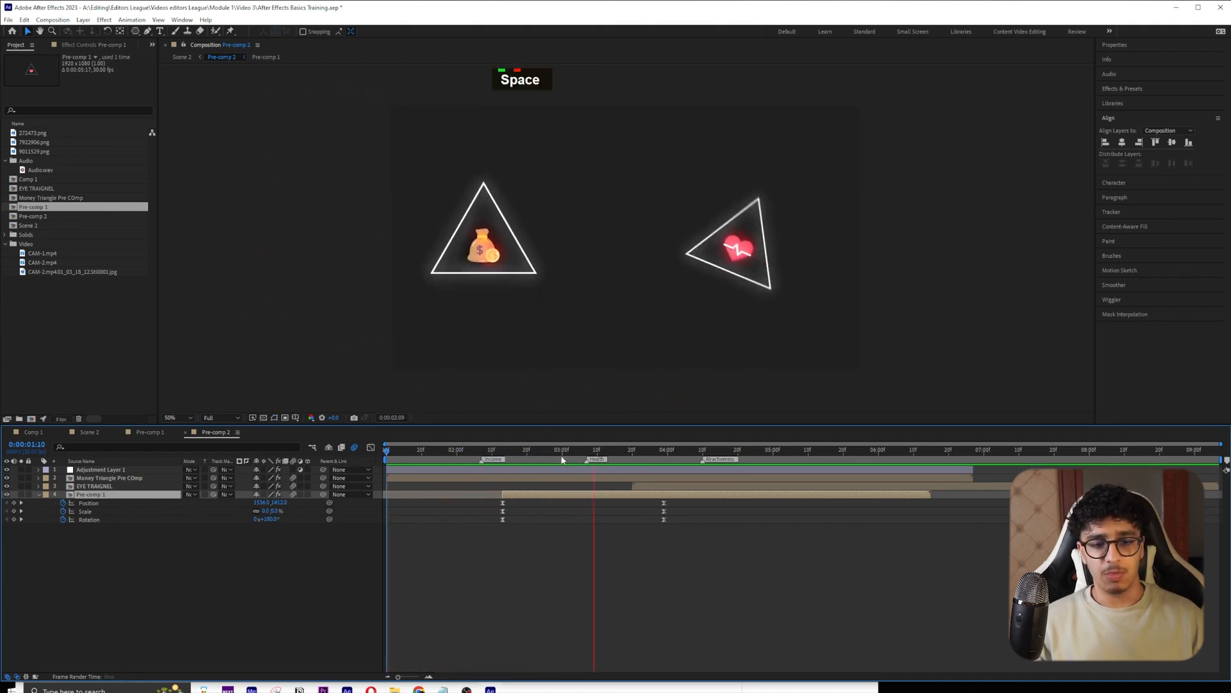
key(space)
mouse_move(690, 449)
mouse_down()
mouse_move(738, 449)
mouse_move(663, 450)
mouse_move(677, 450)
mouse_up()
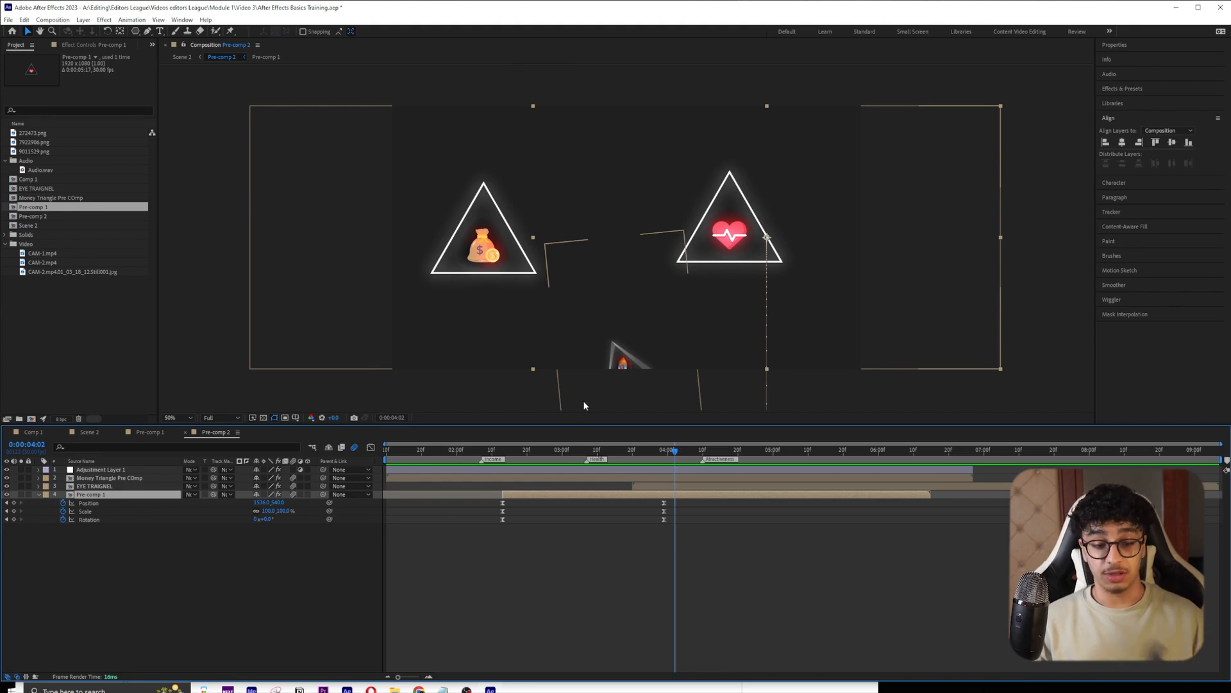
- Return to the Scene 2 composition, reorder it after Pre-comp 2 in the timeline, and play it back
click(475, 449)
key(Tab)
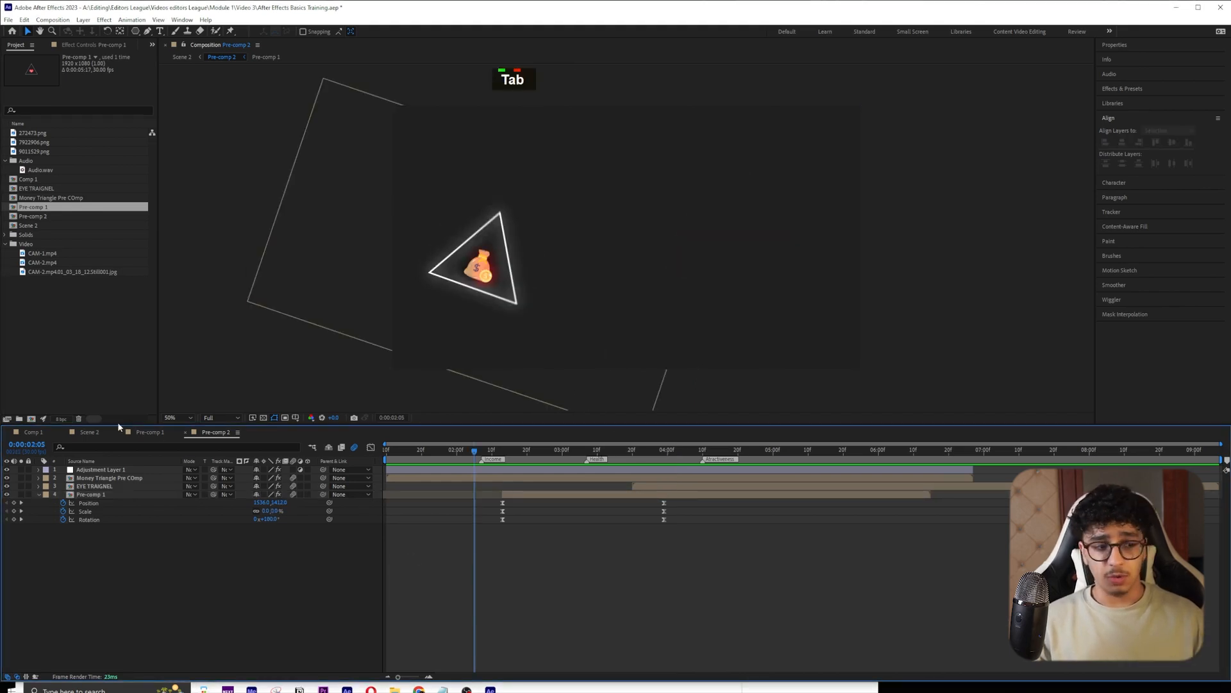
drag(91, 434, 224, 433)
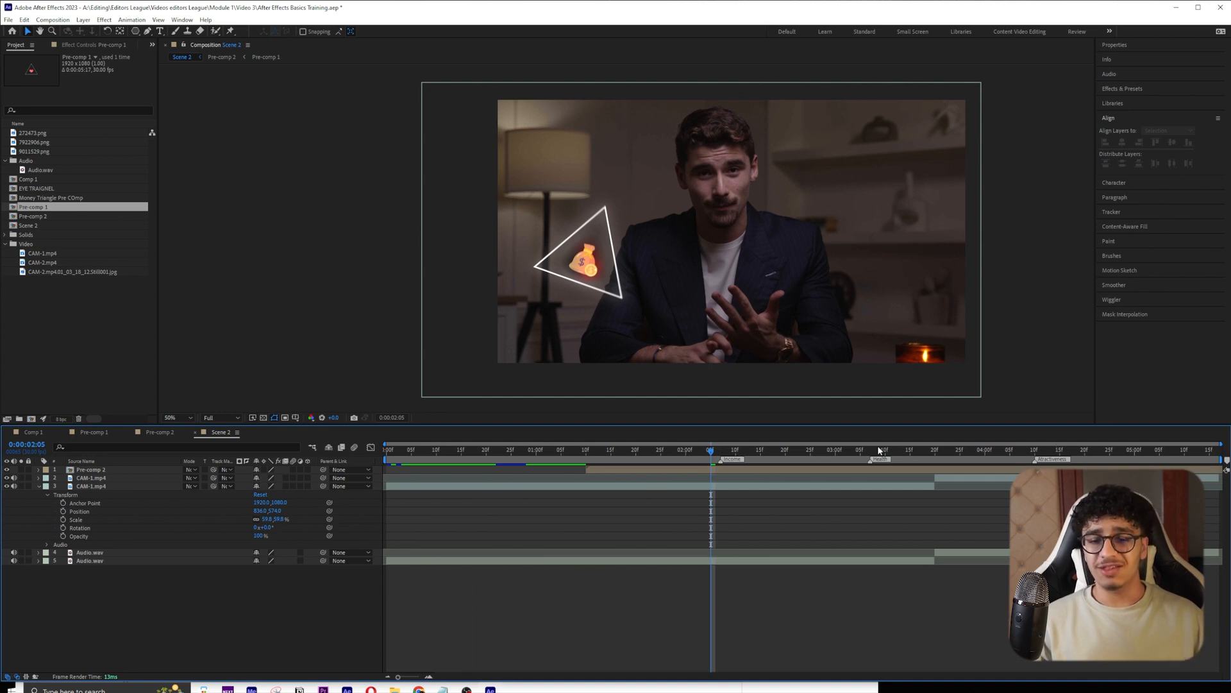
key(space)
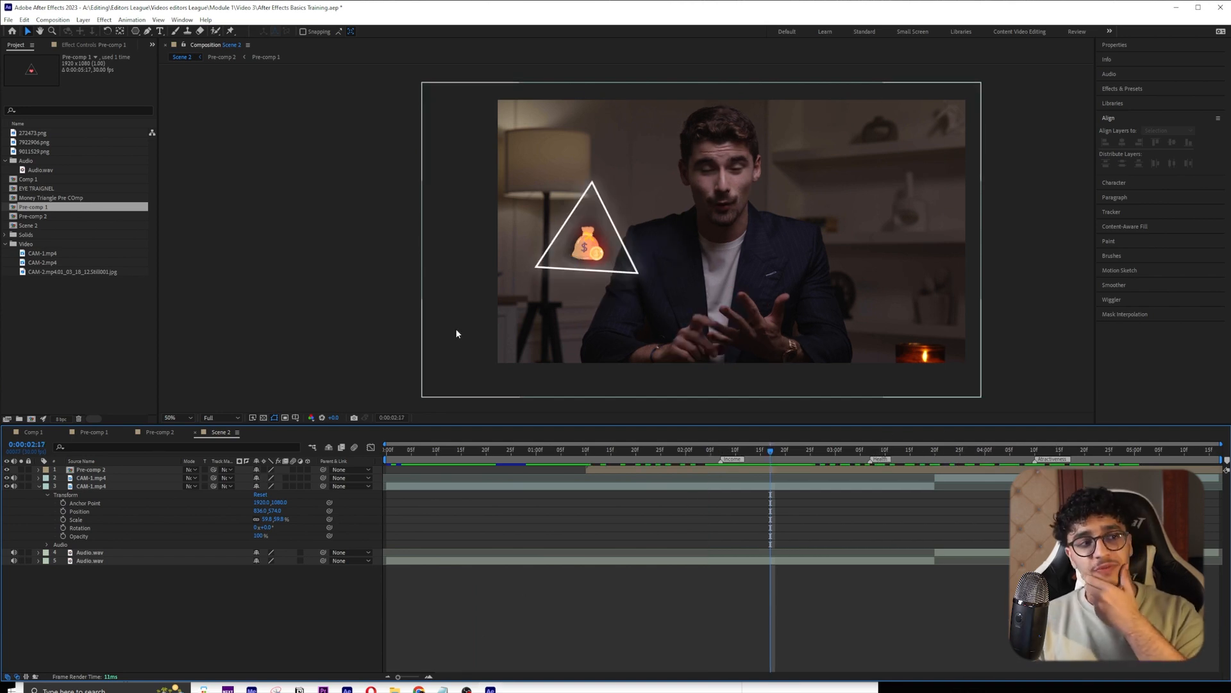
- Add the Scene 2 composition to the Render Queue
click(9, 19)
mouse_move(25, 20)
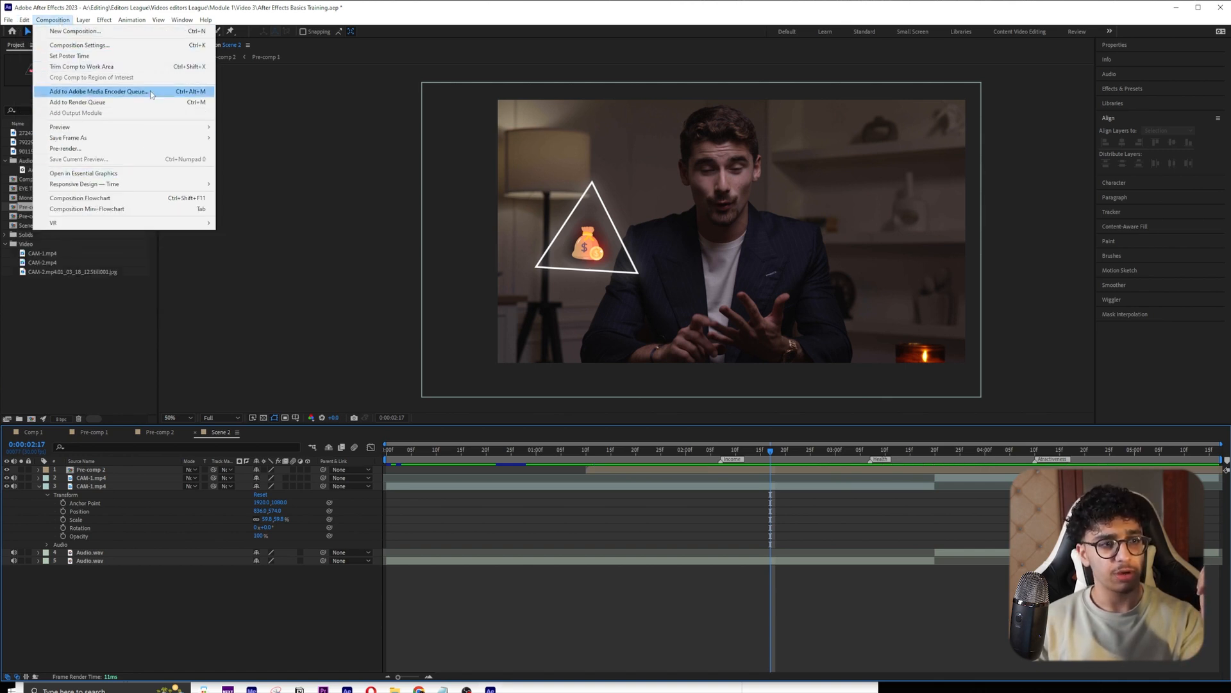
click(114, 104)
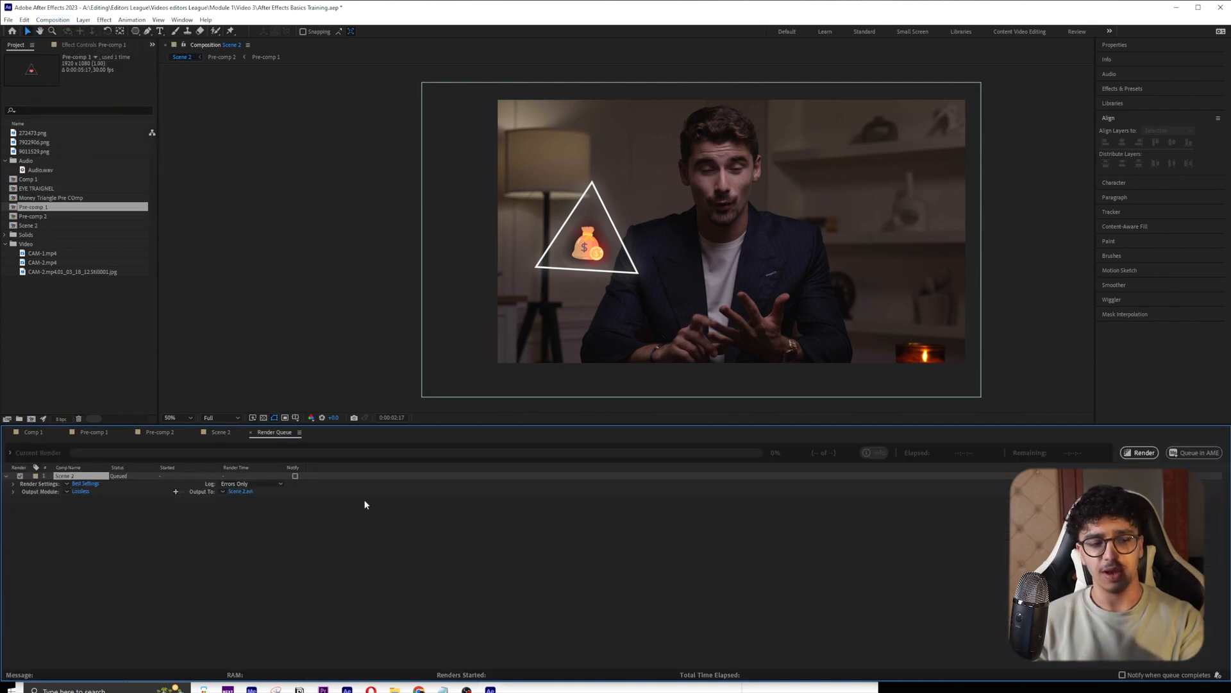
click(320, 542)
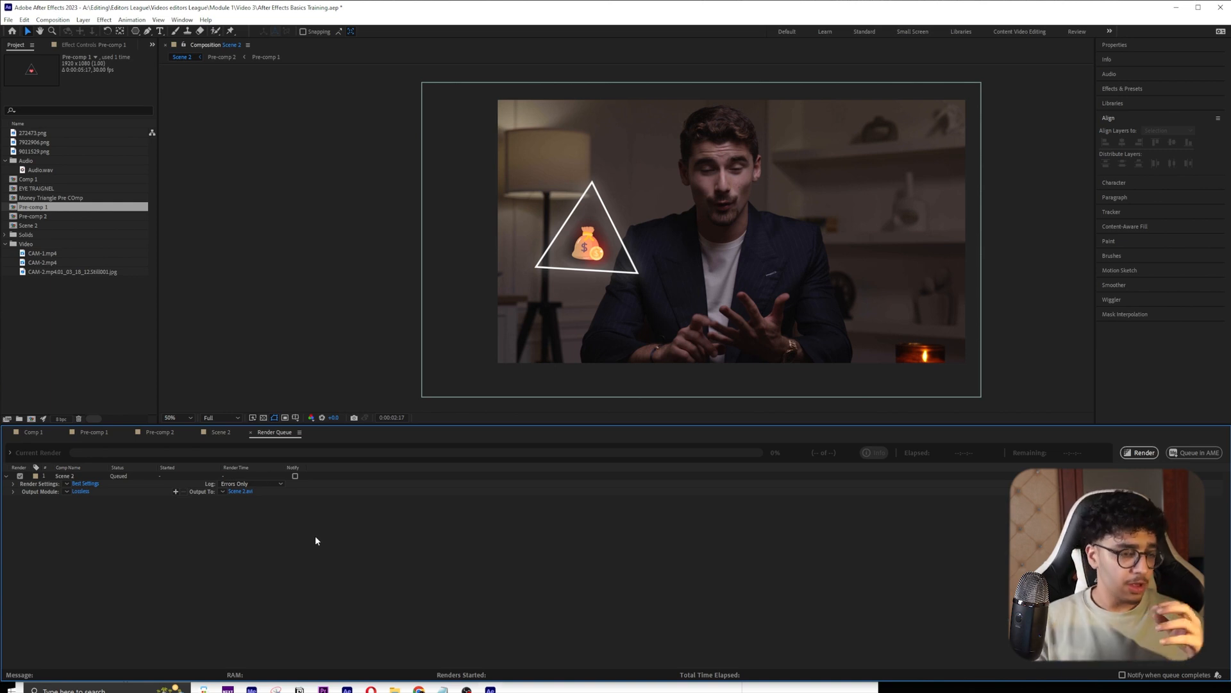
- Review Scene 2's render settings and proxy options, and accept them with Best quality, Full resolution and Use No Proxies
click(93, 482)
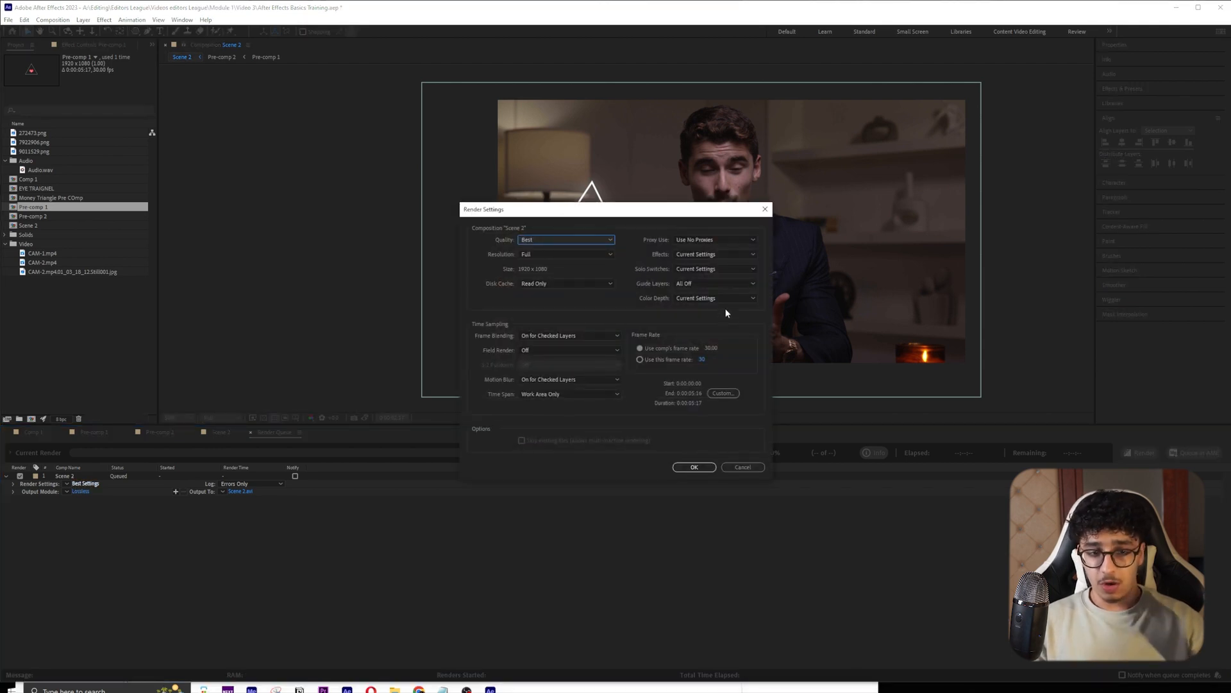
click(686, 241)
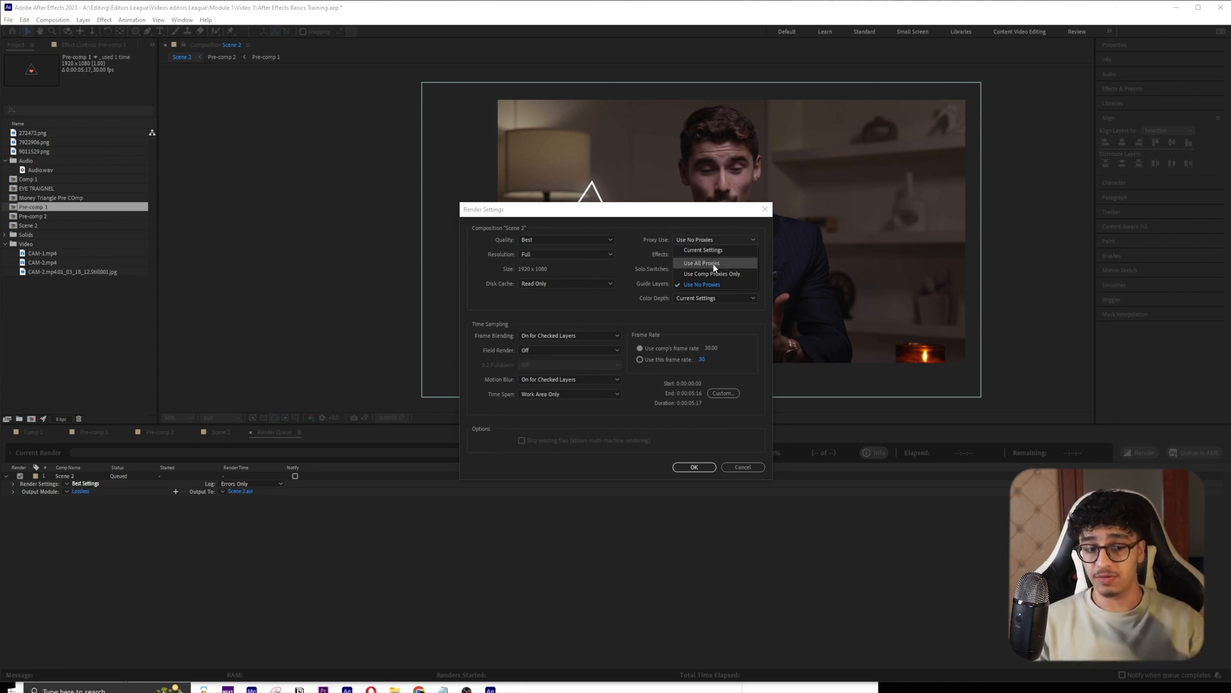
click(571, 313)
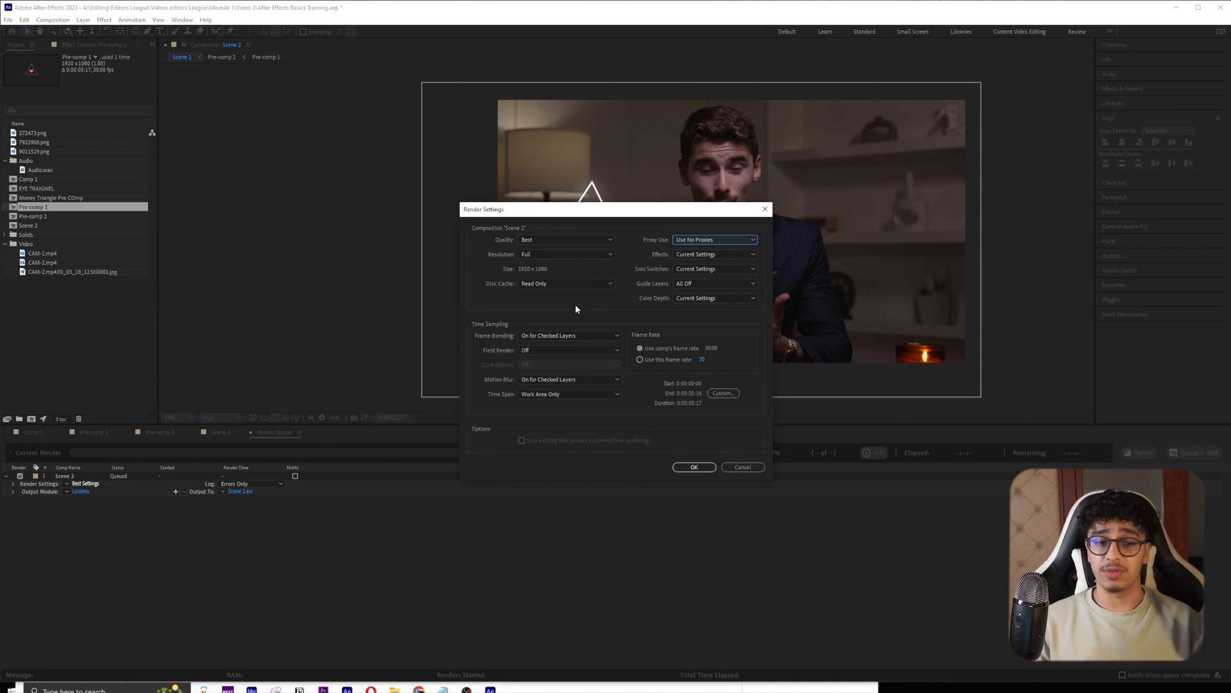
click(694, 467)
- Set the Scene 2 output module format to H.264, keeping RGB channels, Premultiplied (Matted) color and 16 Bit audio, and accept the settings
click(81, 491)
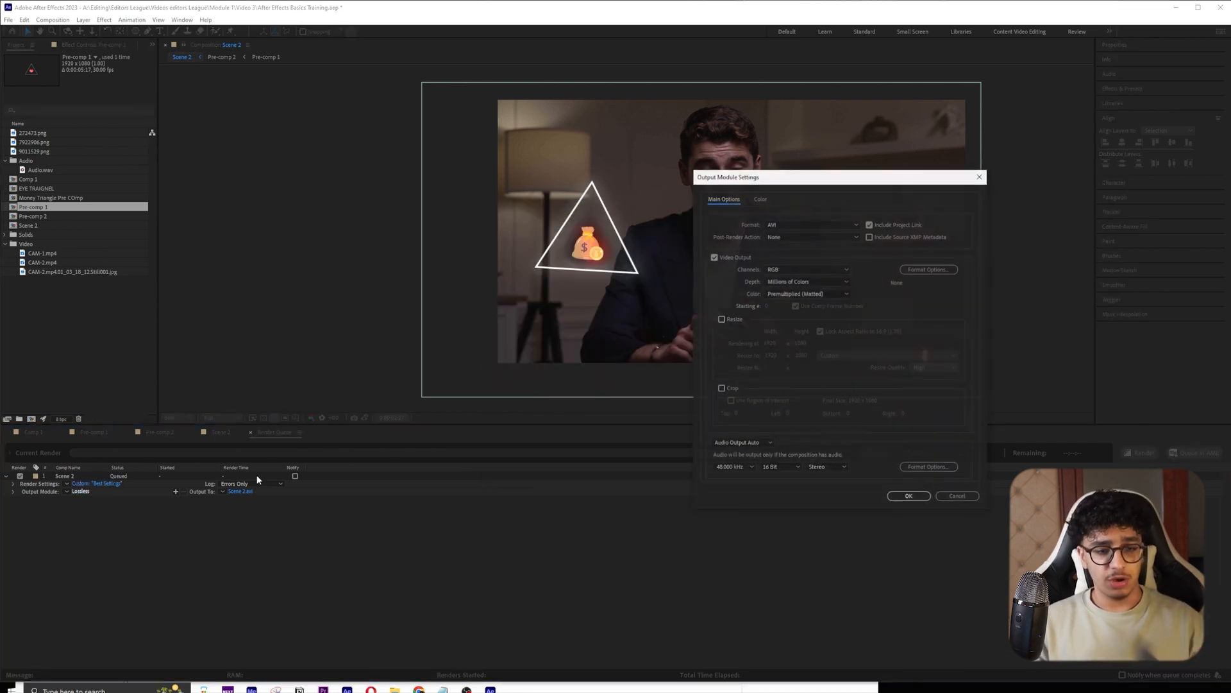
click(805, 226)
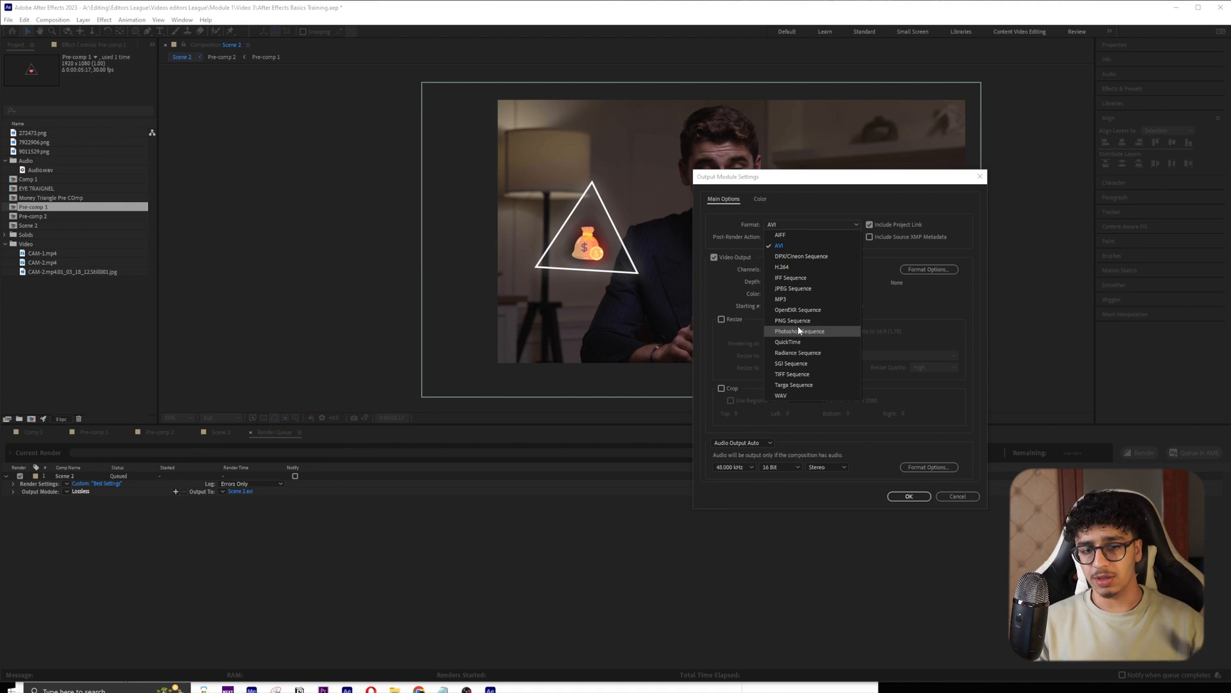
click(798, 268)
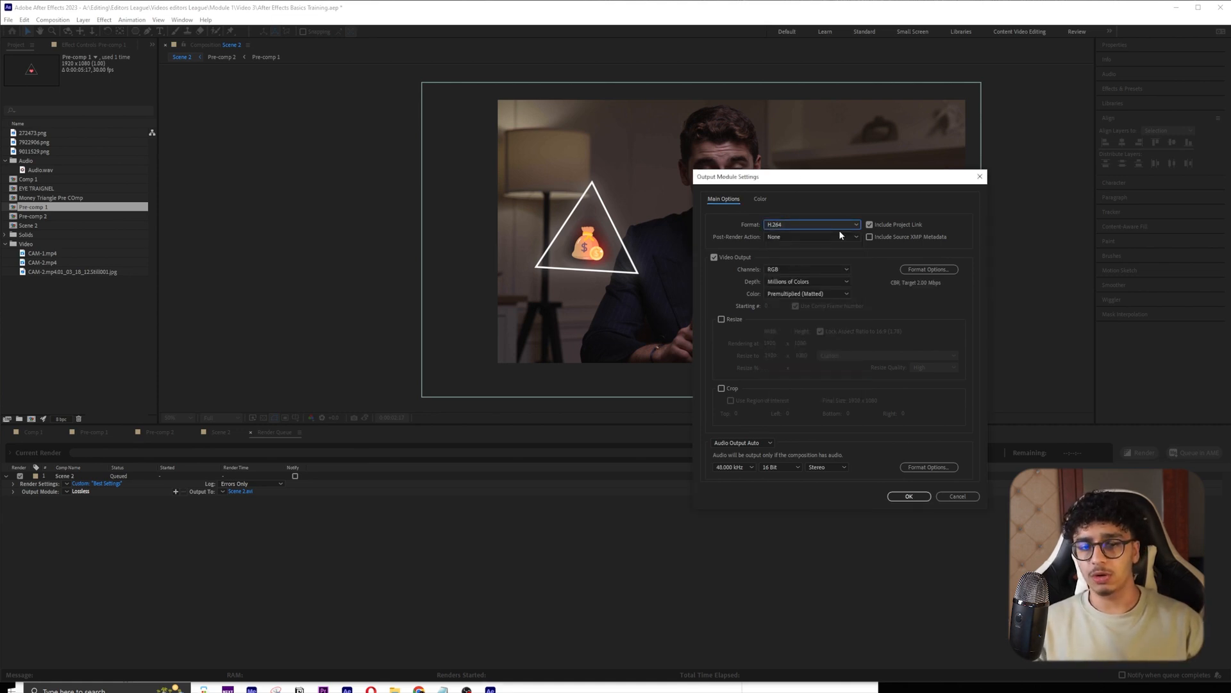
click(783, 264)
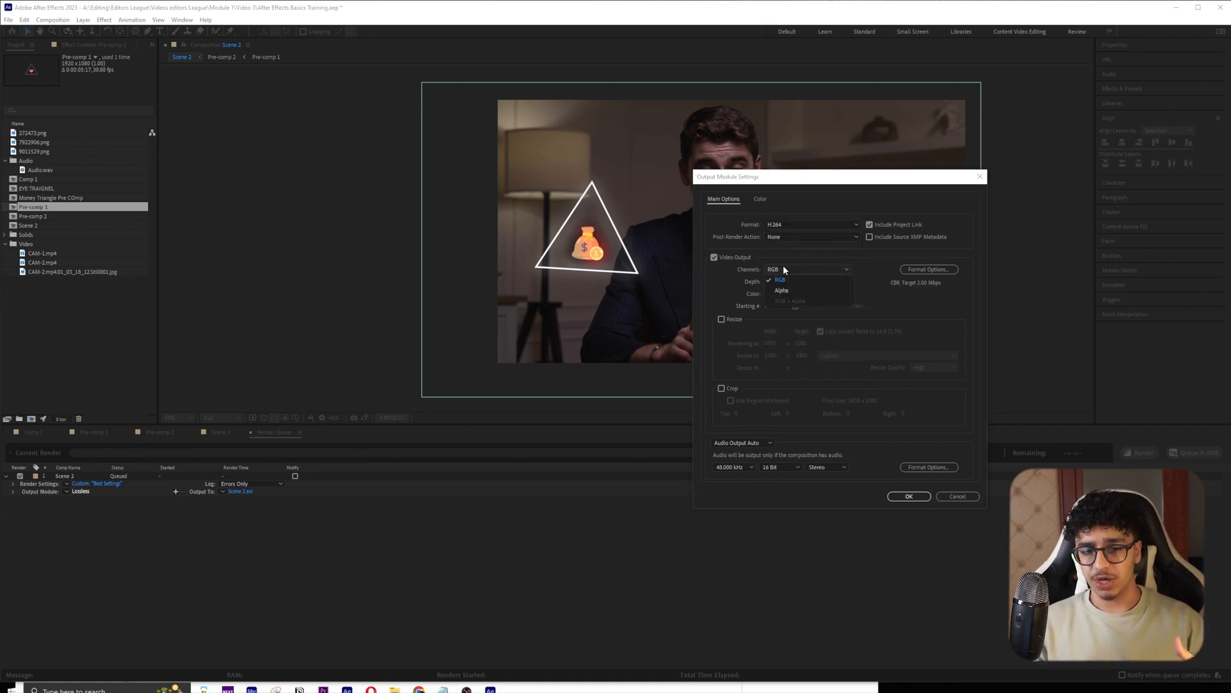
click(798, 286)
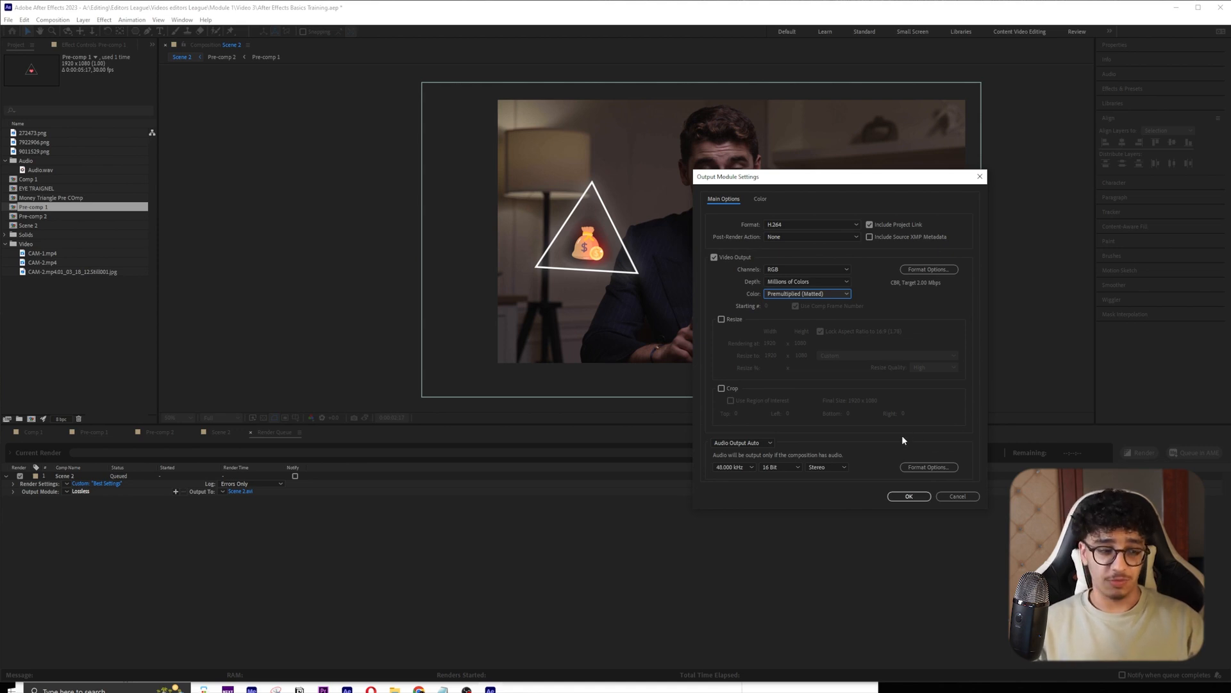
click(910, 497)
click(783, 466)
click(766, 375)
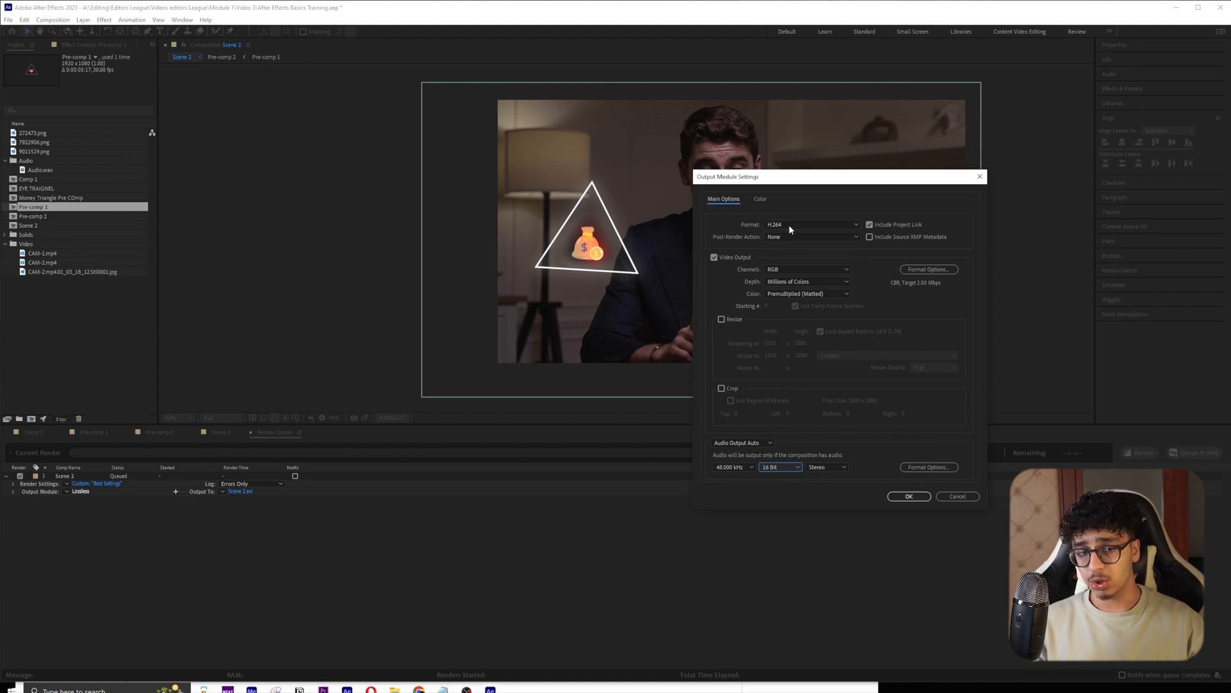
click(908, 496)
- Apply the H.264 - Match Render Settings - 40 Mbps template to Scene 2's output module
click(67, 491)
click(137, 532)
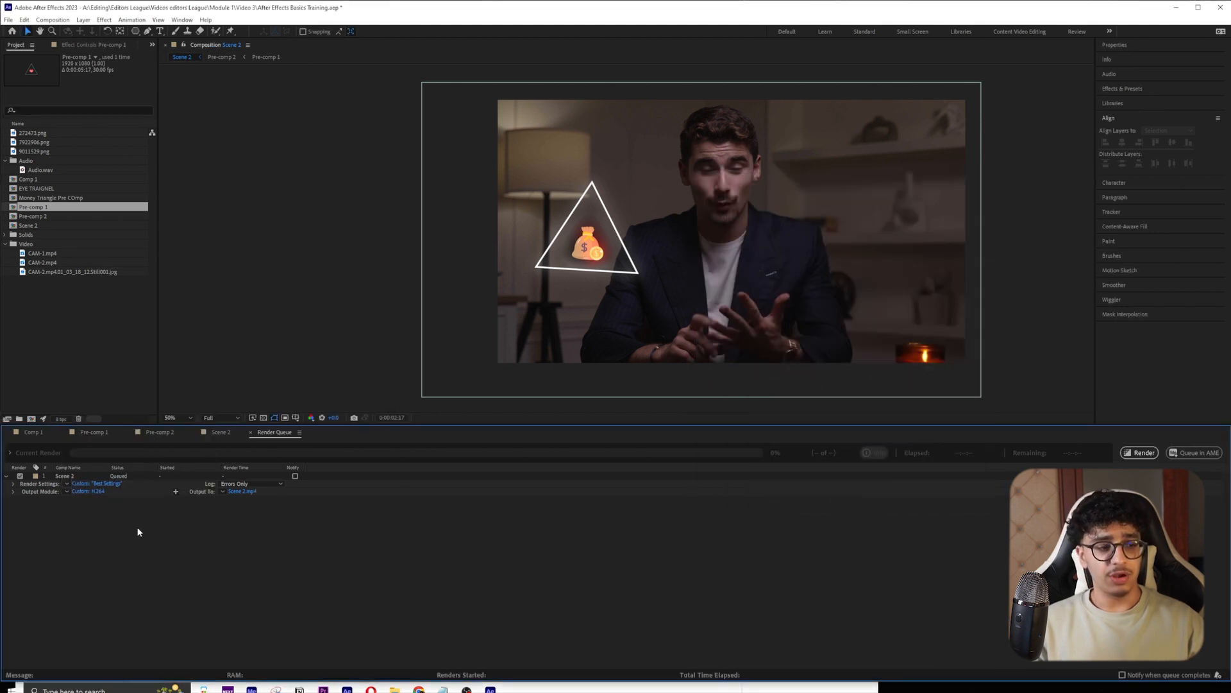
click(66, 491)
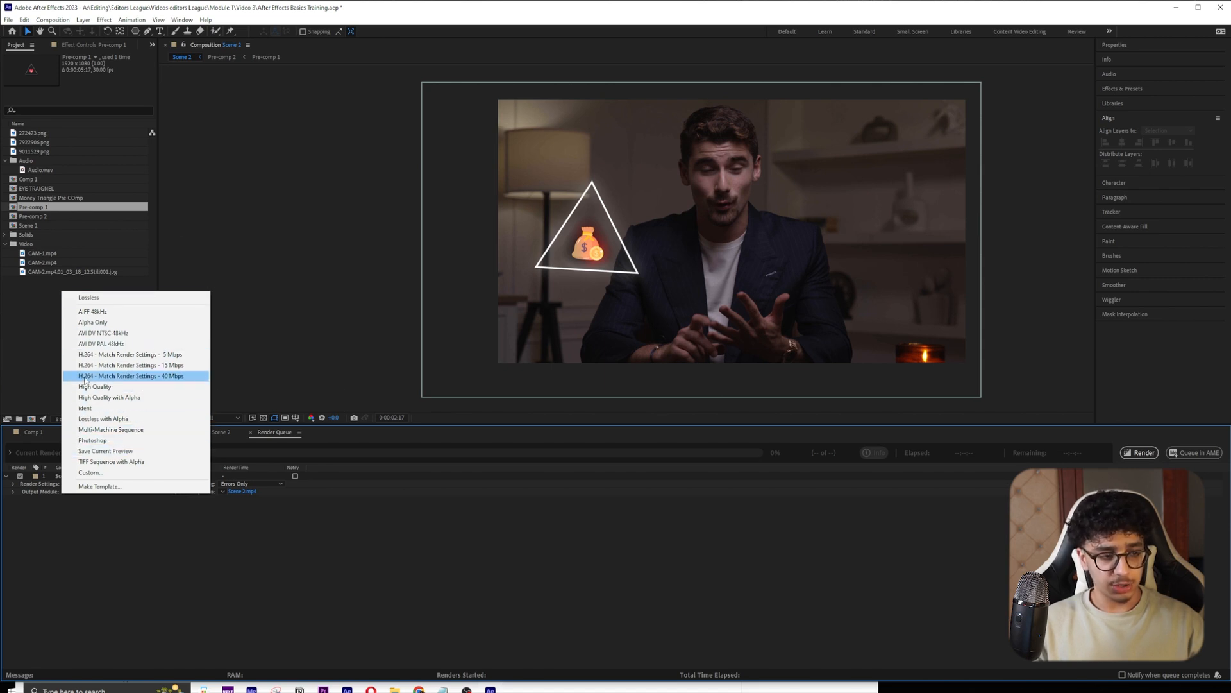
click(174, 378)
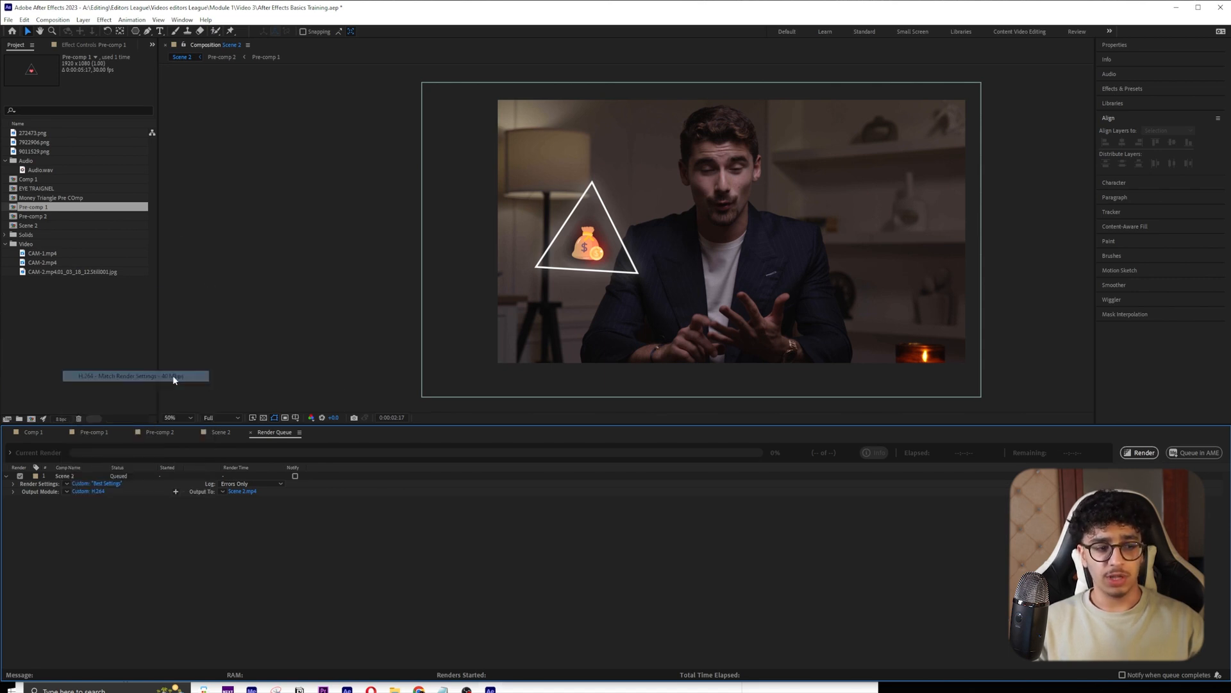
- Raise the output module's H.264 target bitrate to its maximum with hardware encoding, and accept the output settings
click(111, 492)
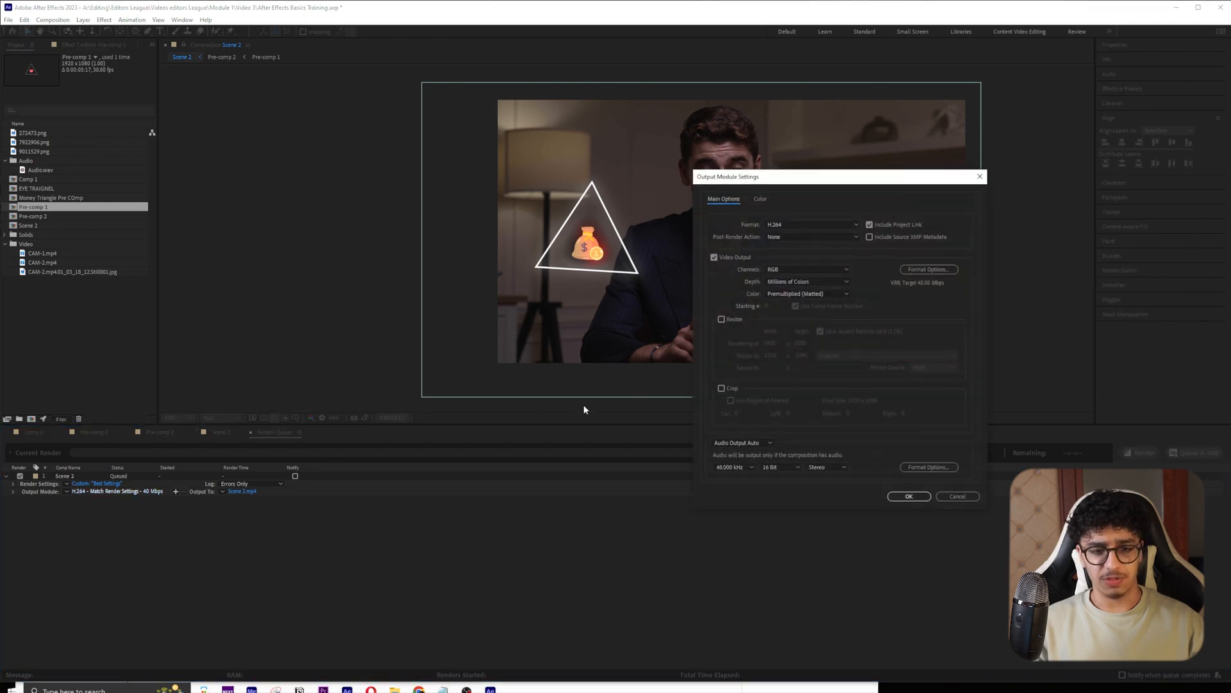
click(937, 269)
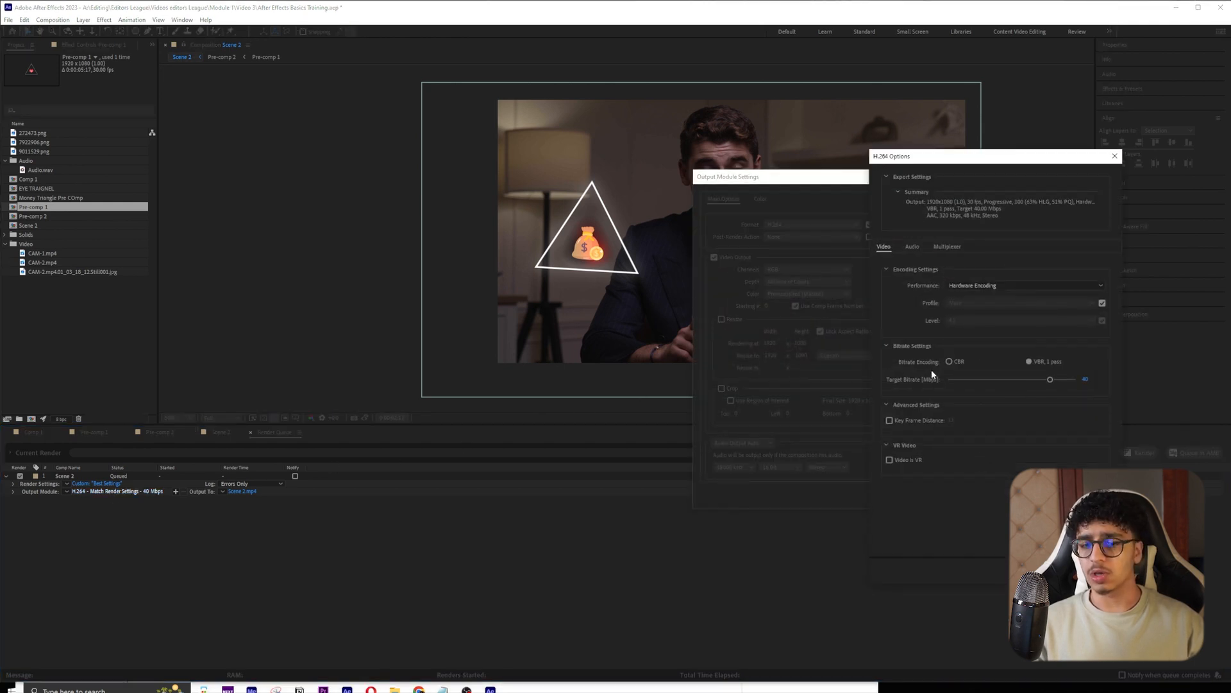
click(1086, 383)
click(1094, 358)
click(1089, 379)
click(1049, 282)
drag(1049, 379, 1091, 389)
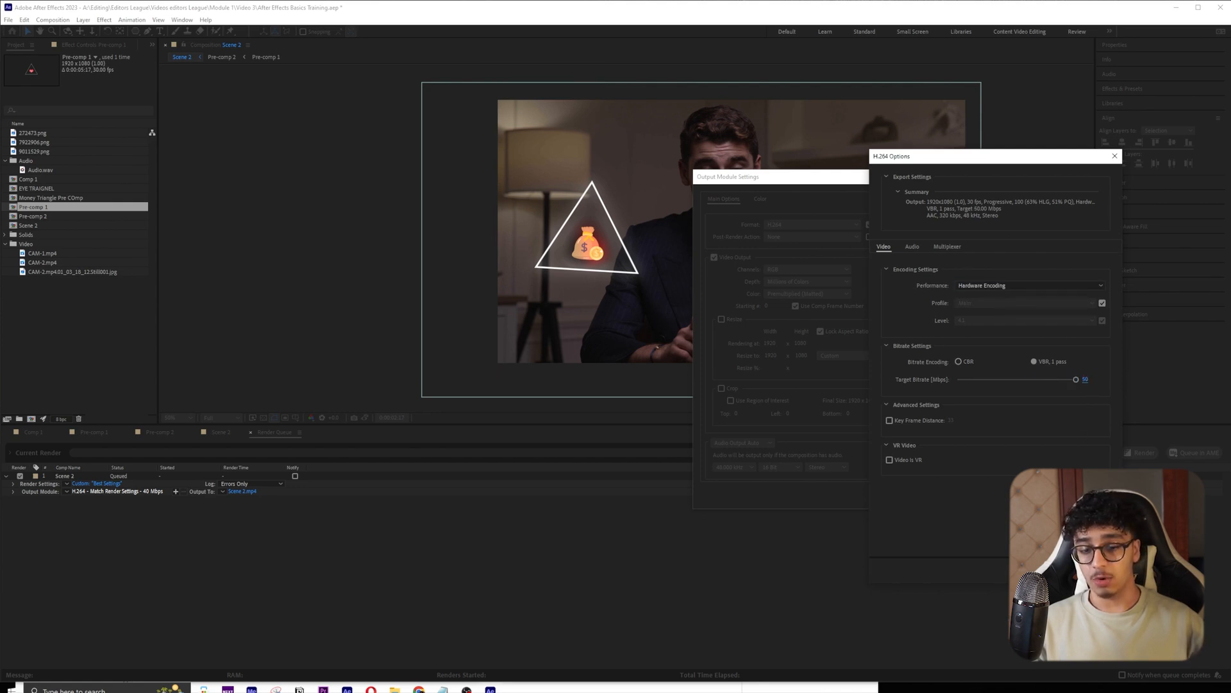
key(Return)
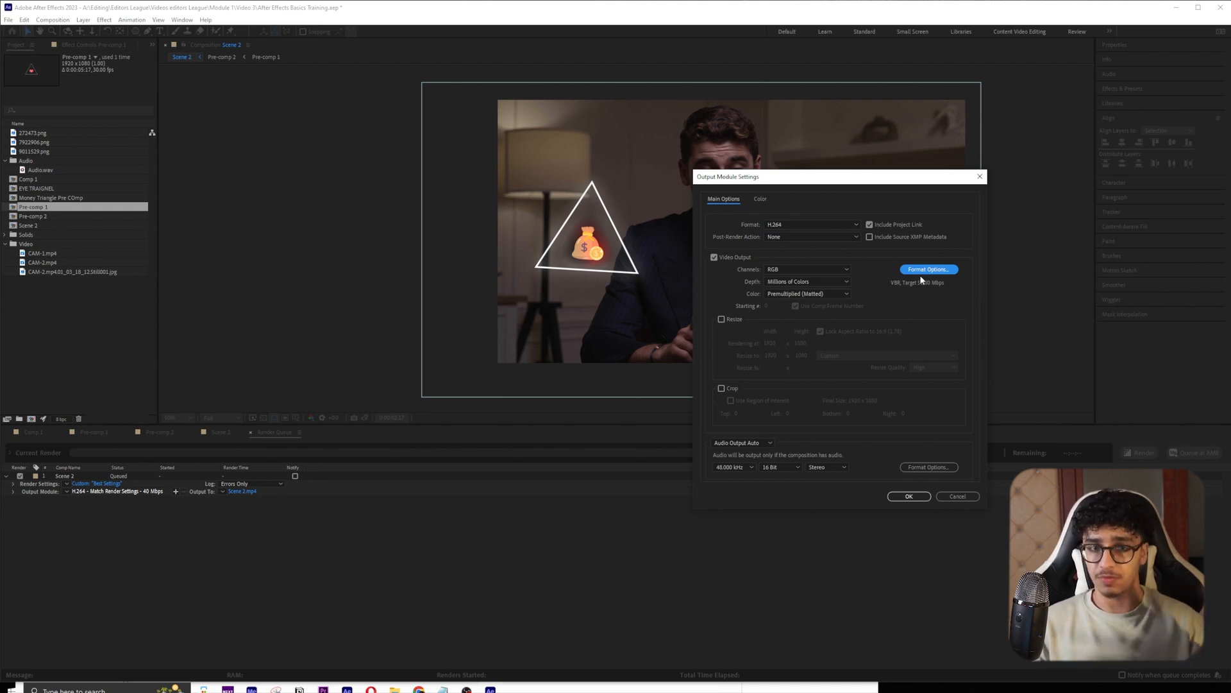
click(907, 496)
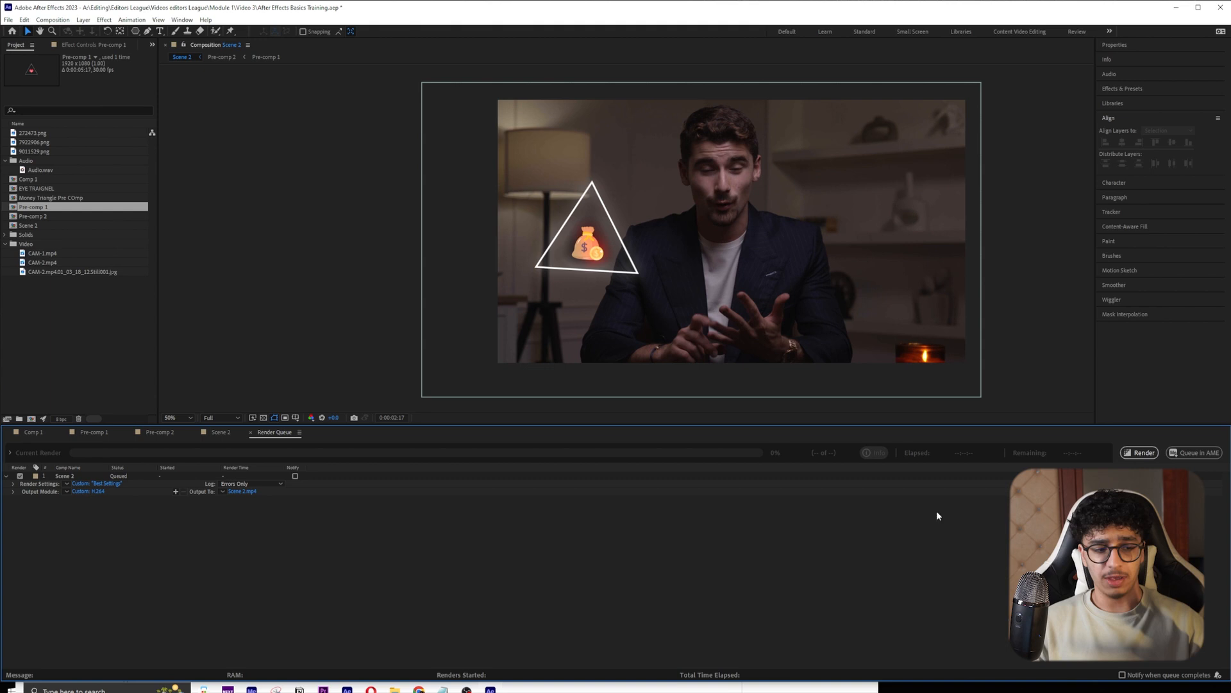
- Set the output file to "After Effects Video Sample preview" in the Documents folder and render Scene 2
click(234, 492)
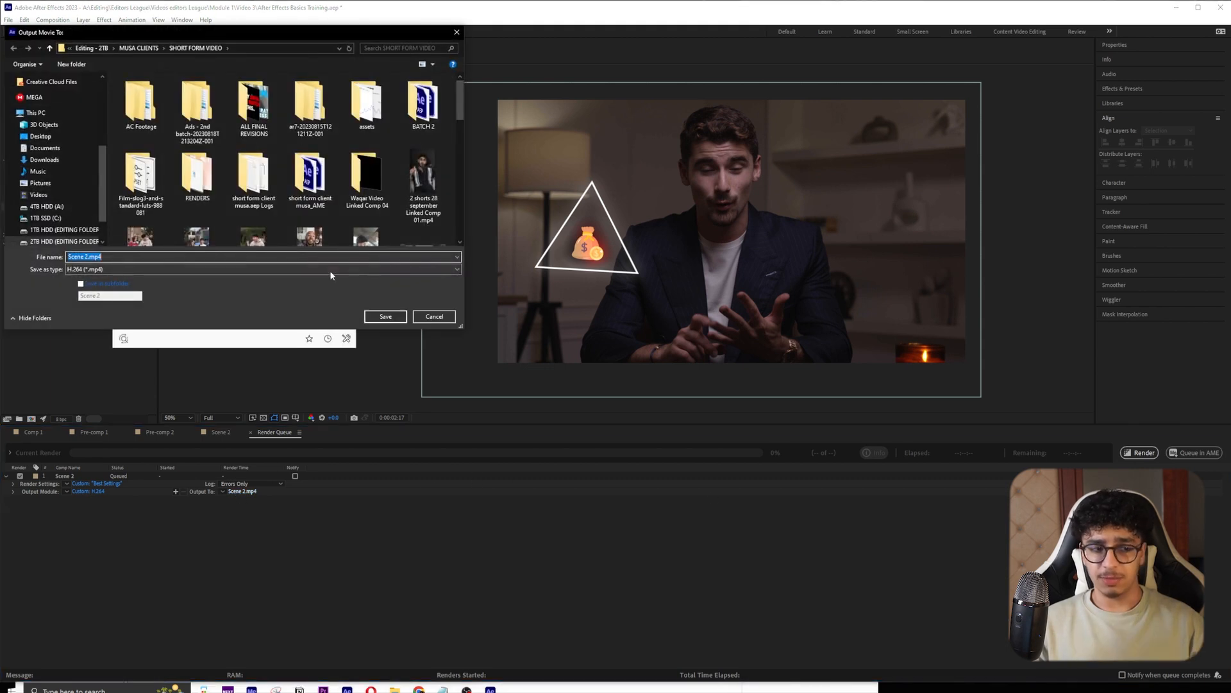
click(45, 148)
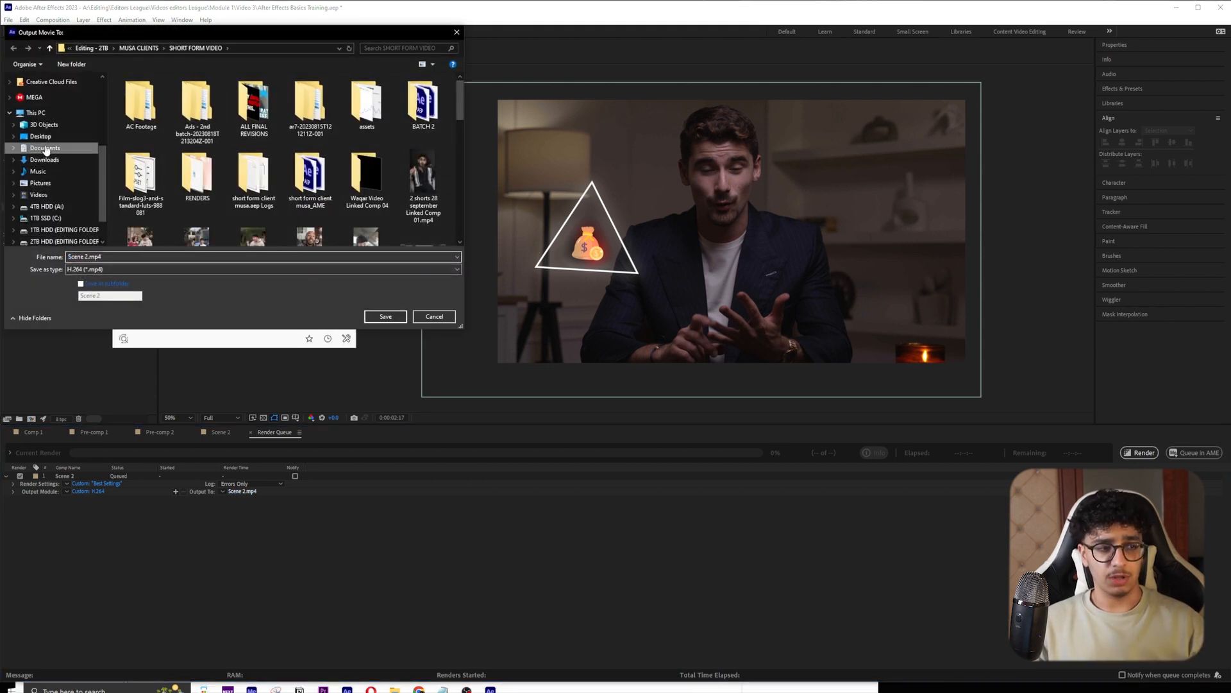
scroll(237, 164, up, 5)
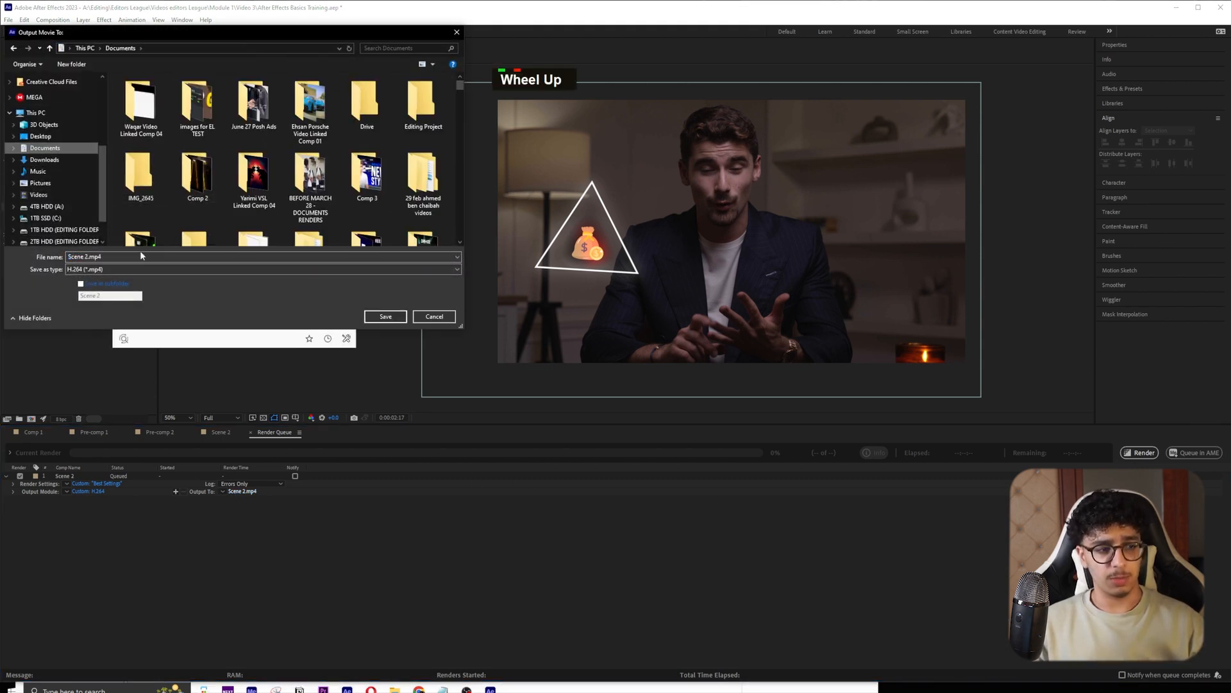
click(122, 259)
text(After Effects Video Sample preview)
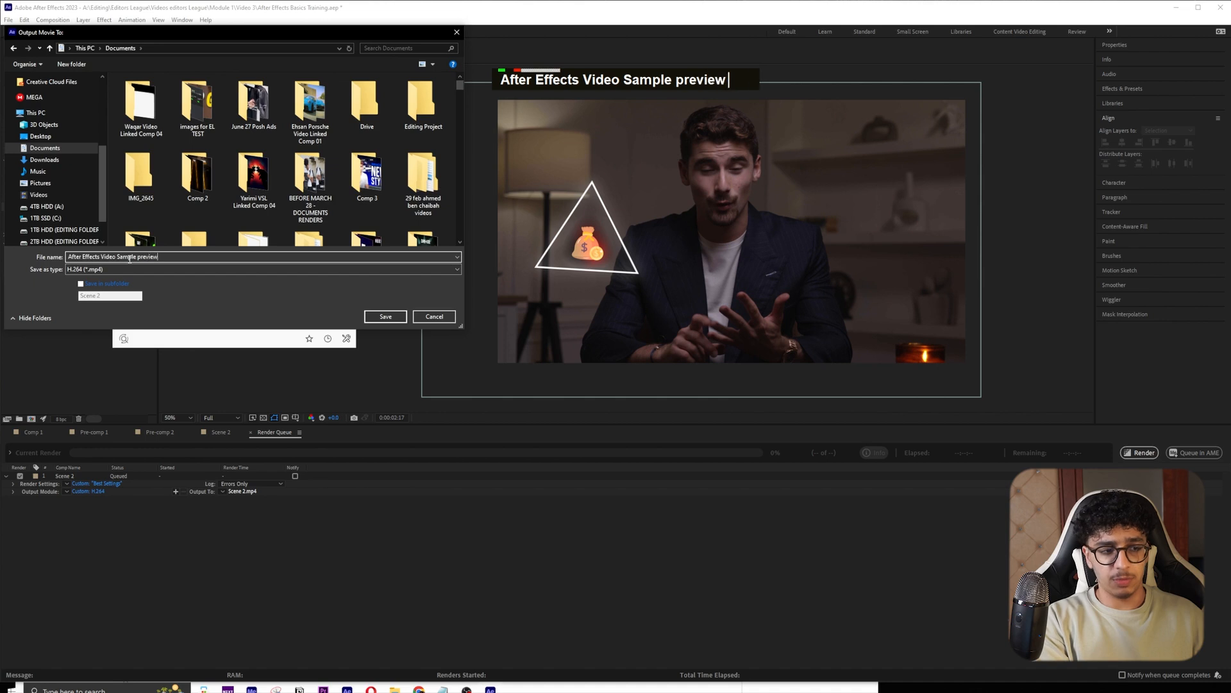
key(Return)
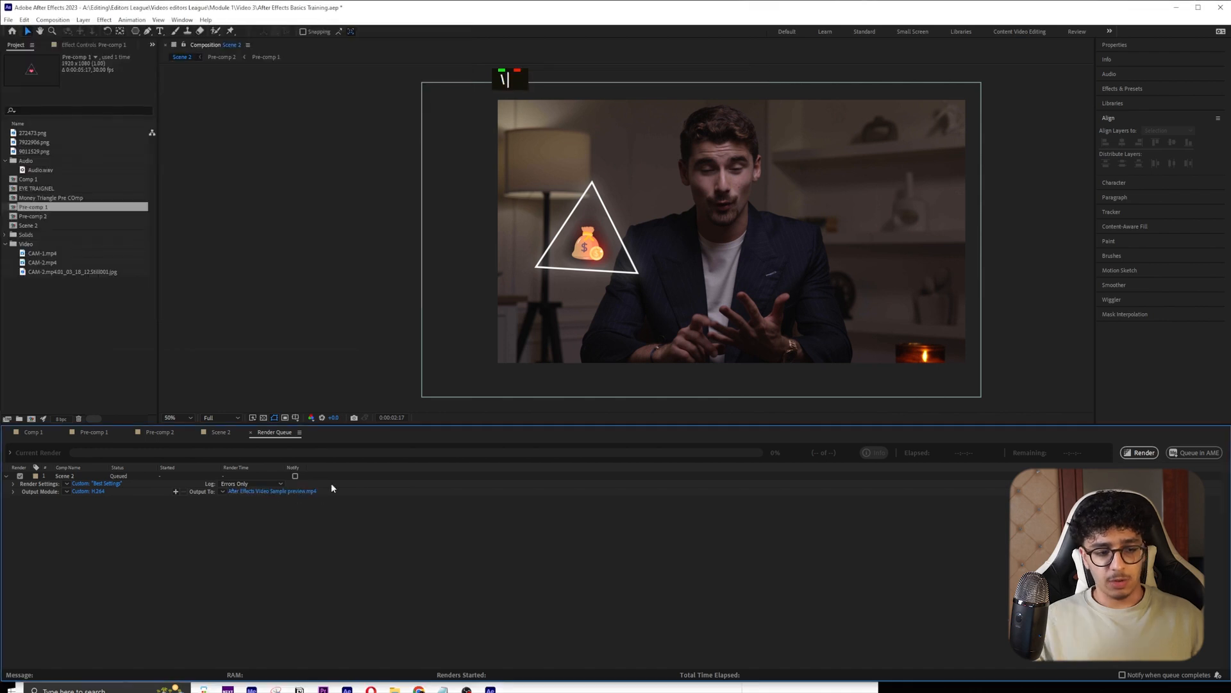
click(1141, 455)
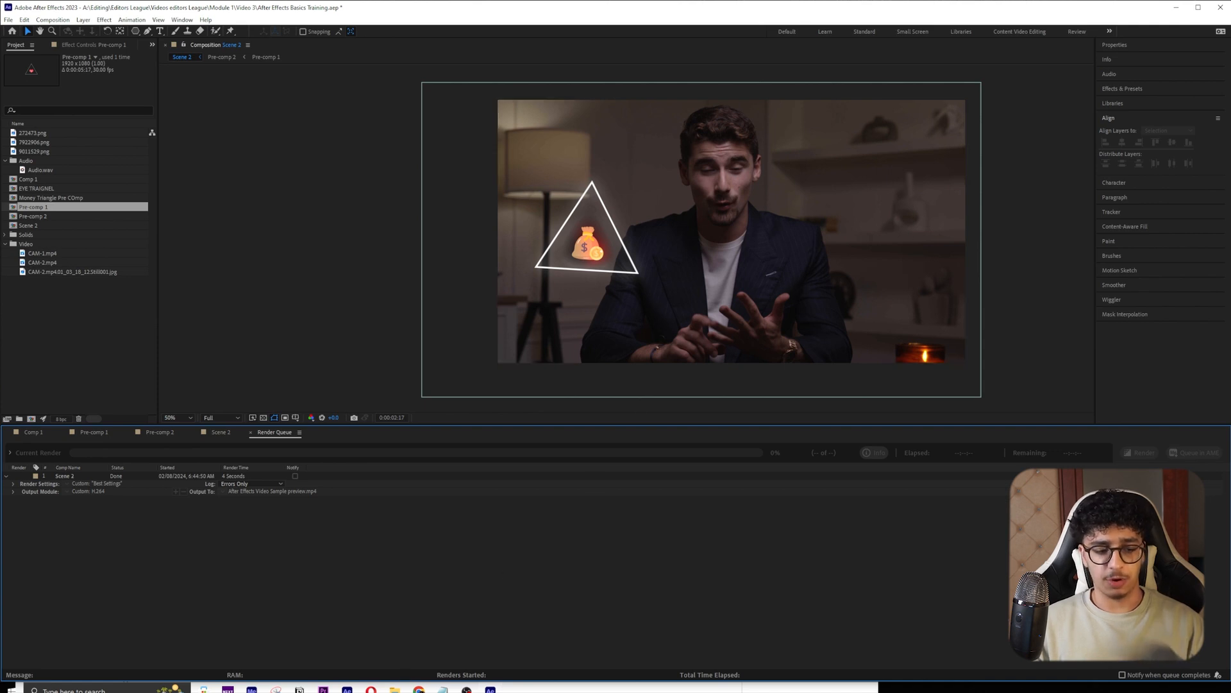
- Switch to File Explorer, find the rendered video in the Documents folder, and open it in the video player
click(394, 688)
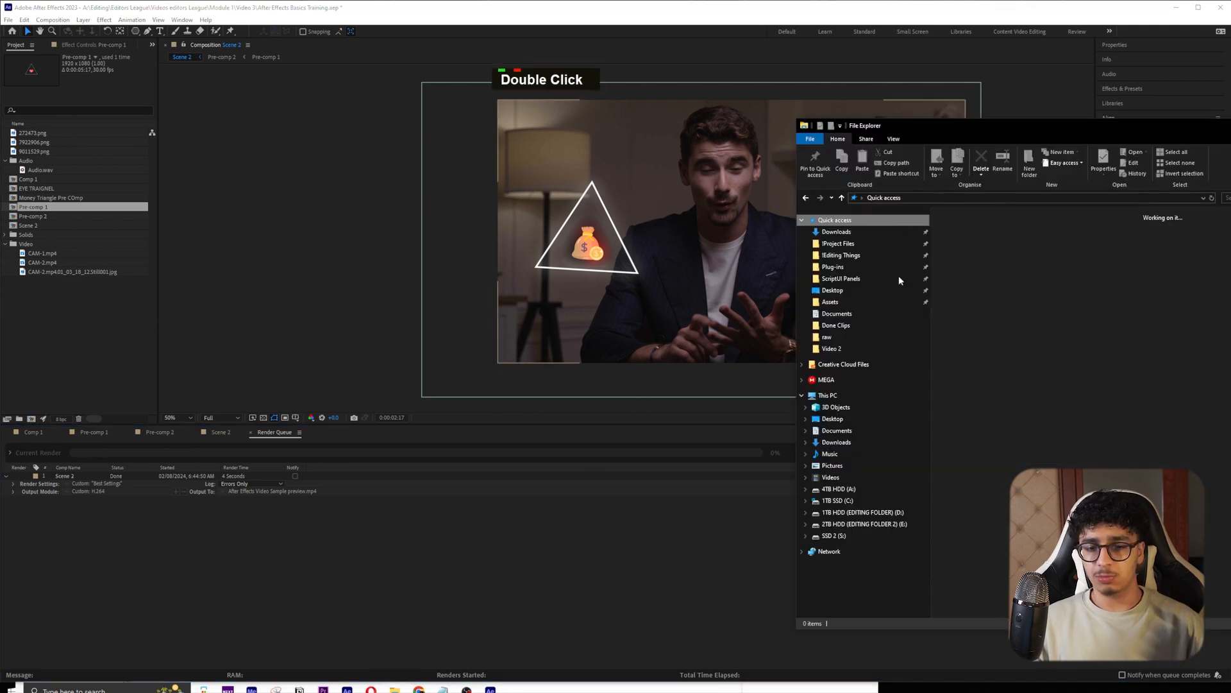
click(1026, 348)
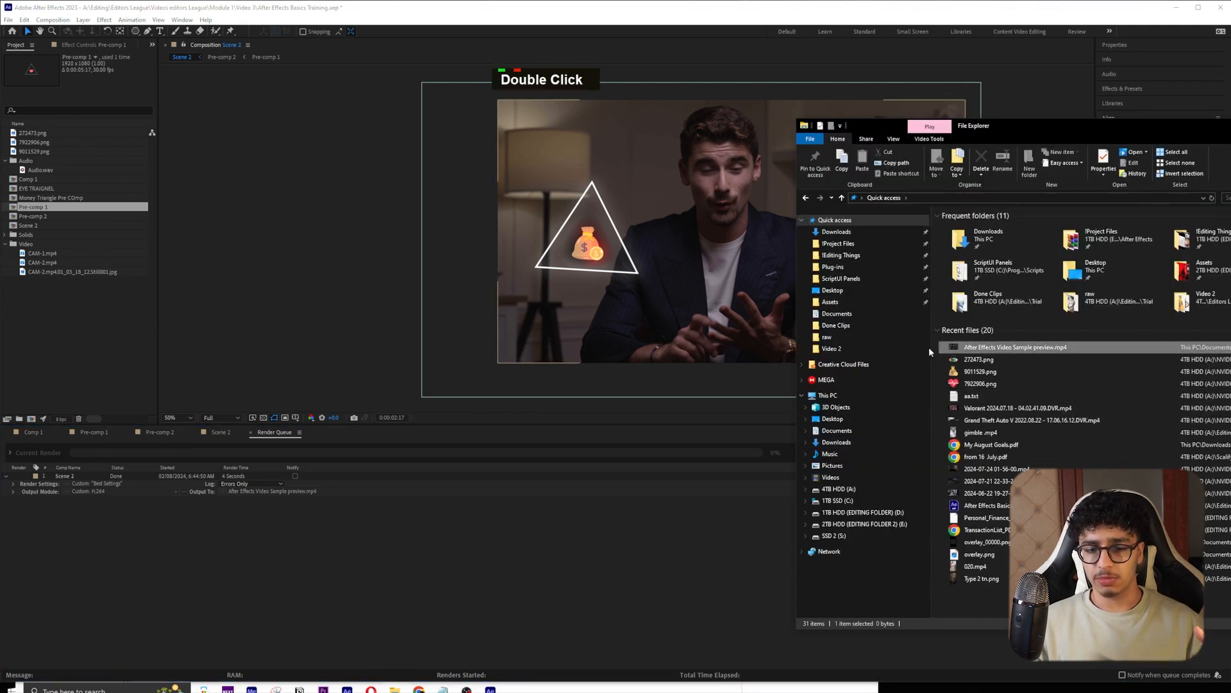
click(867, 312)
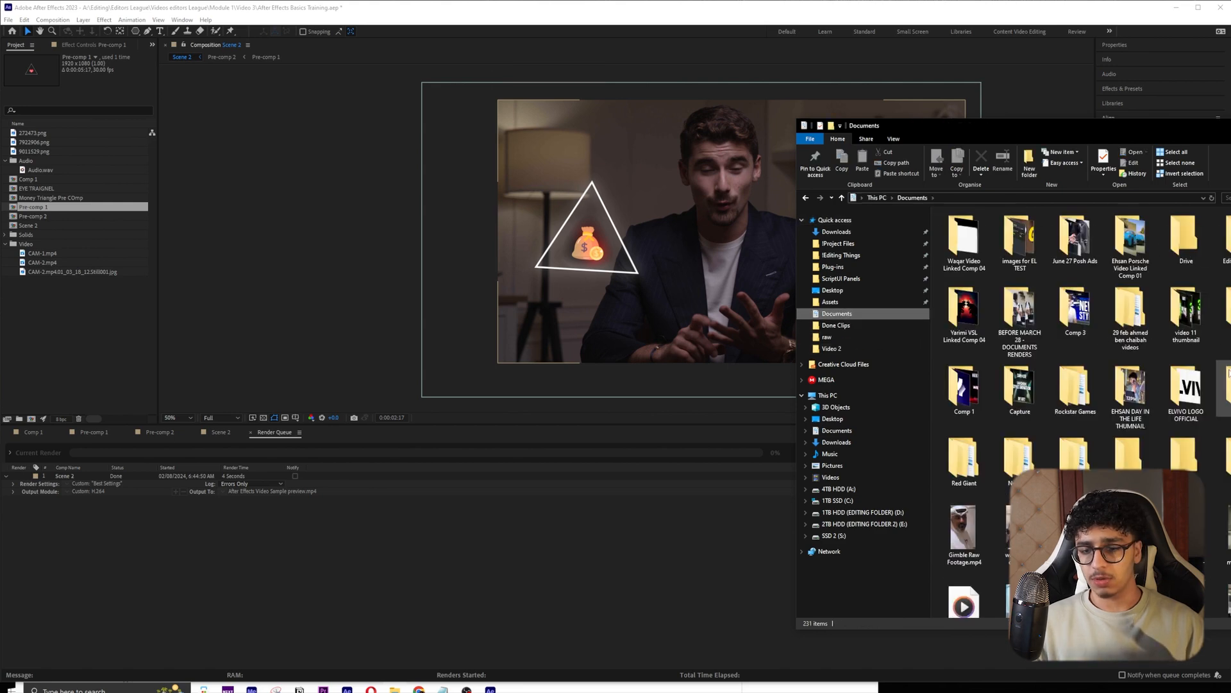
click(1075, 533)
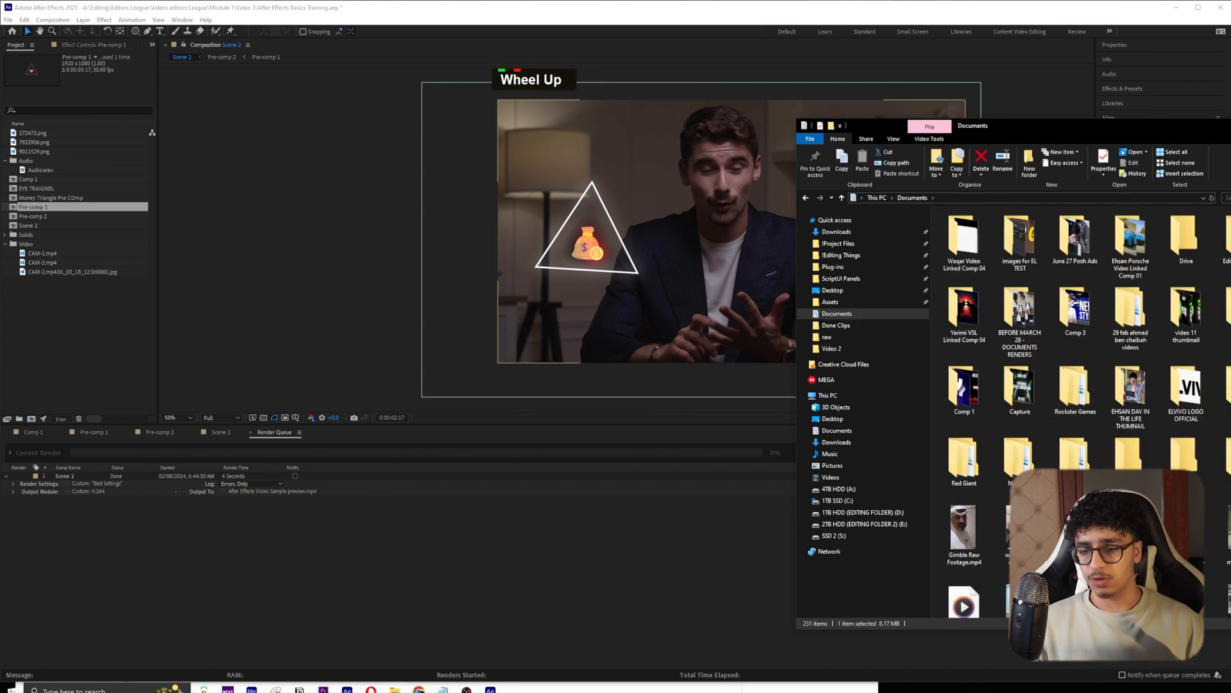
double_click(1075, 533)
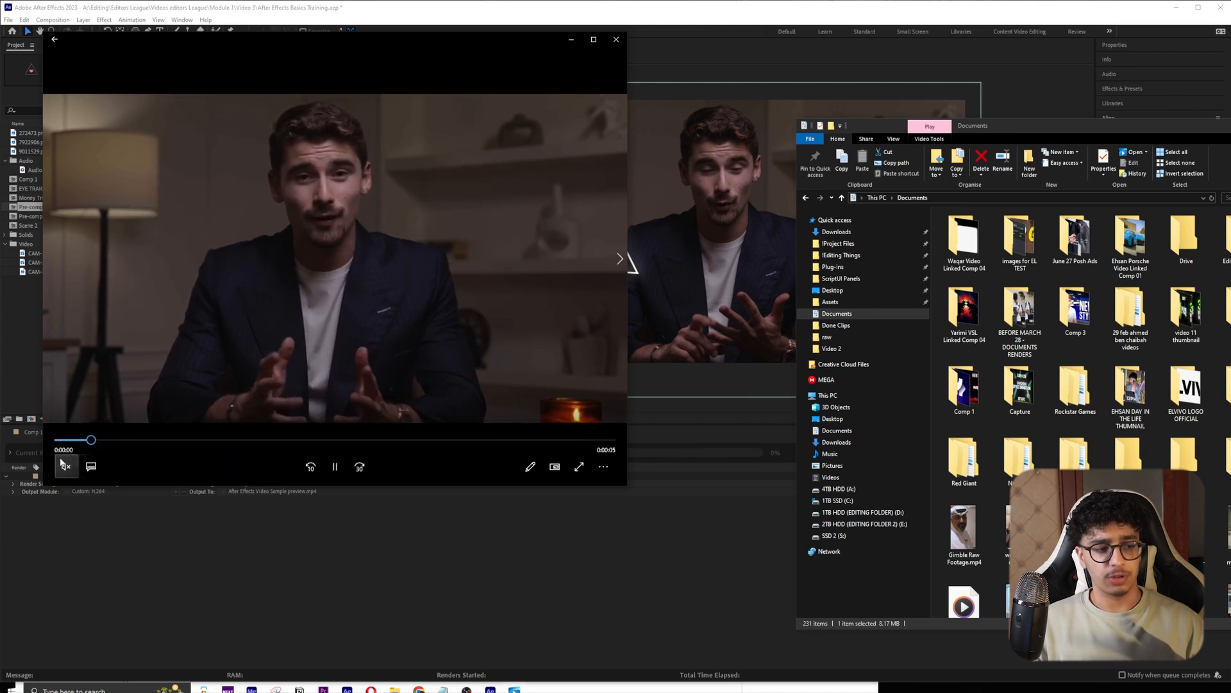
- Scrub through the rendered video, return to its start and play it back to check the triangle animation
click(64, 464)
drag(98, 435, 169, 433)
click(238, 467)
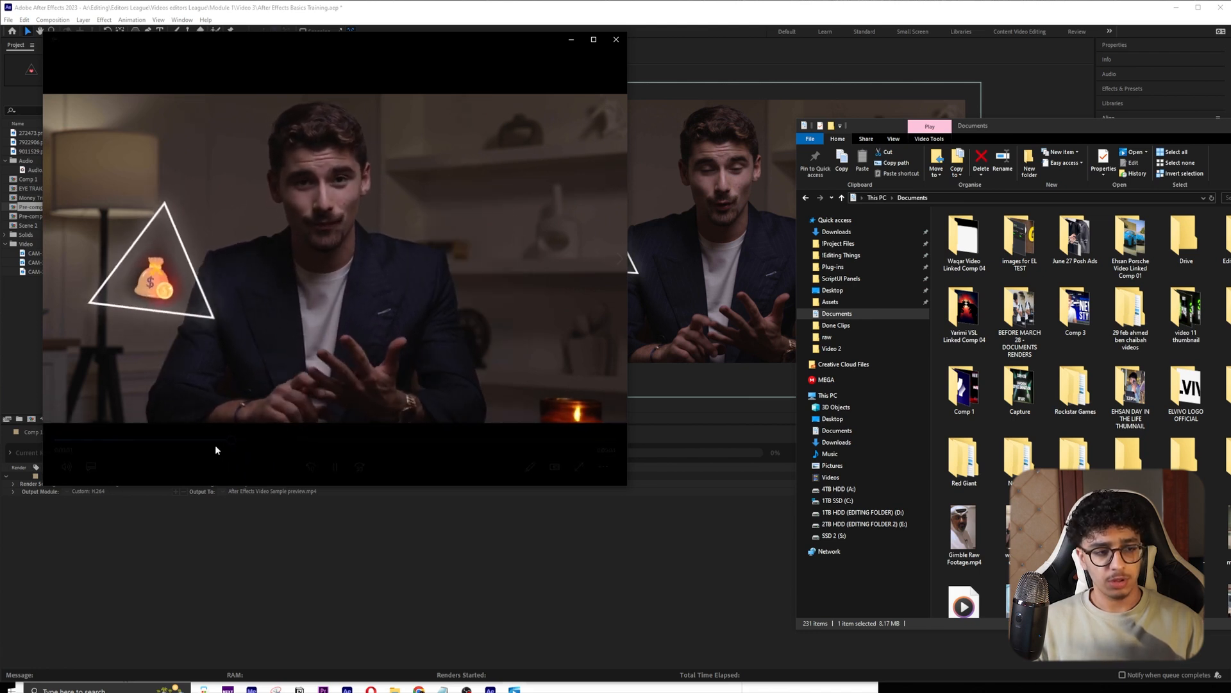
click(335, 466)
drag(374, 440, 56, 449)
click(336, 467)
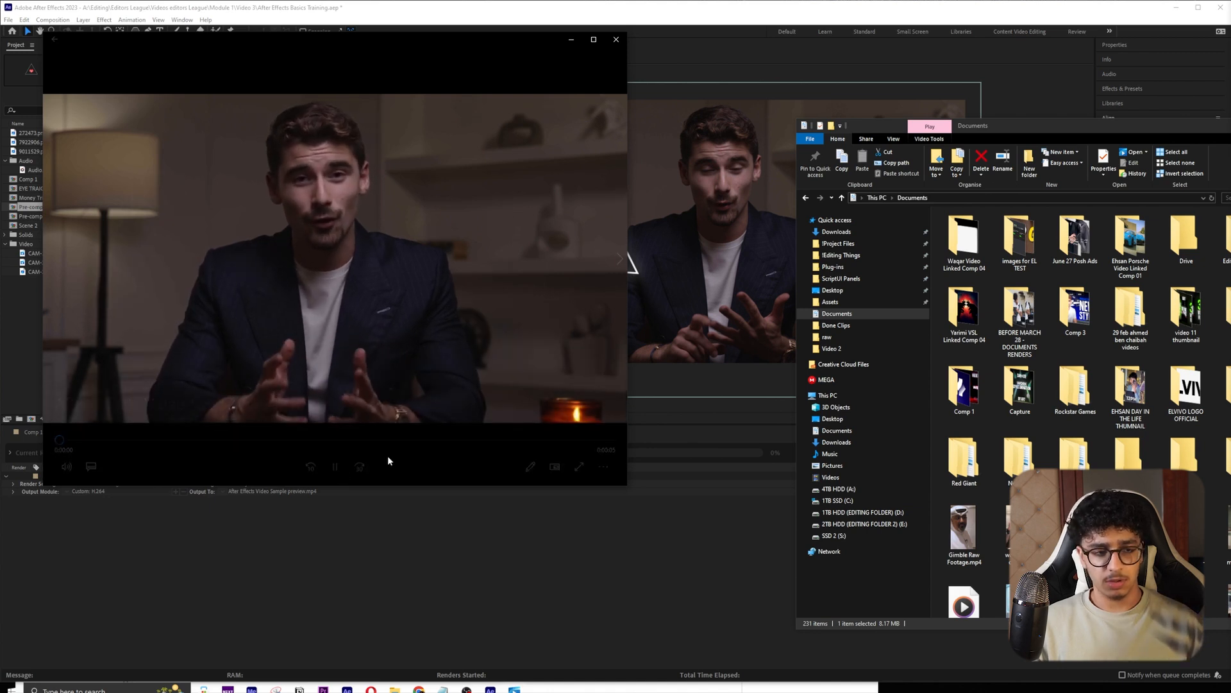